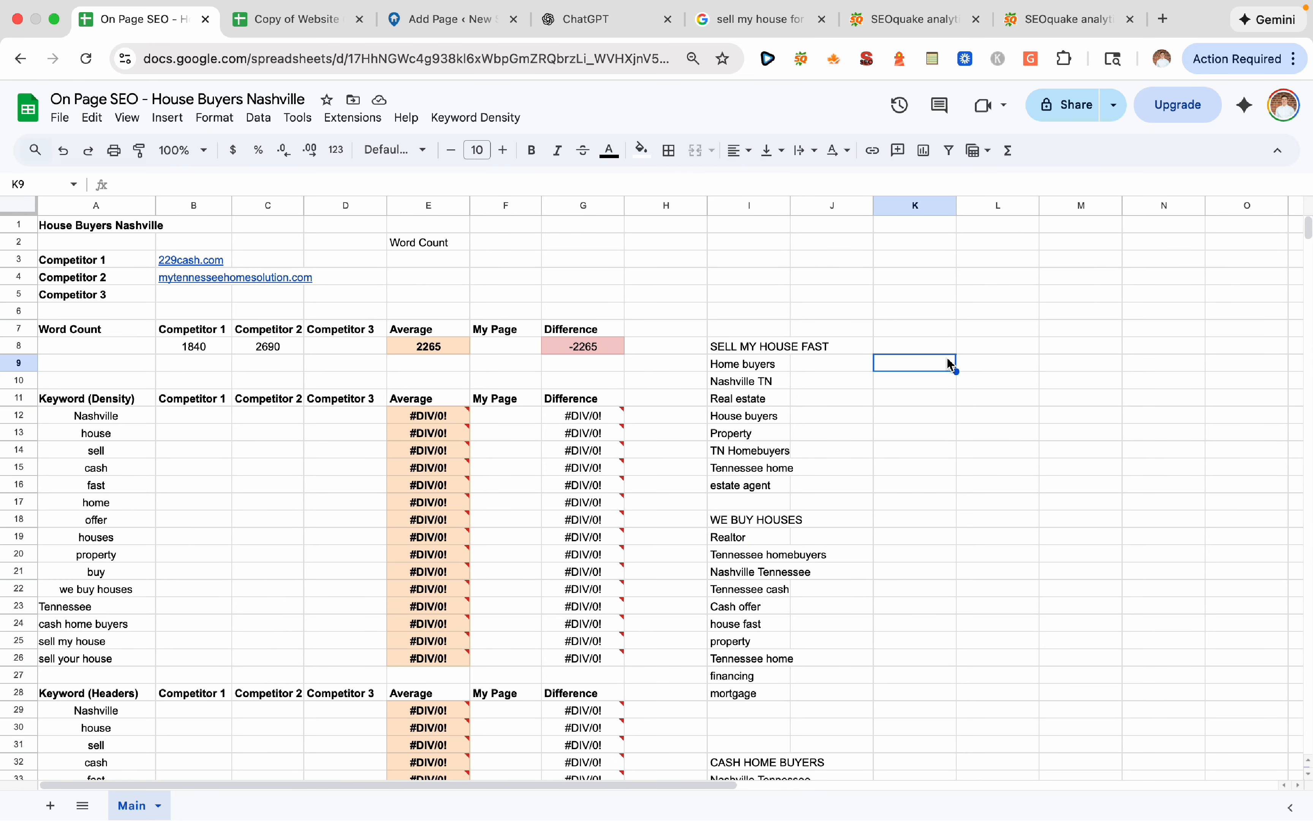
Review the keyword lists under SELL MY HOUSE FAST, WE BUY HOUSES and CASH HOME BUYERS in column I
left_click(768, 348)
left_click(756, 510)
left_click(760, 519)
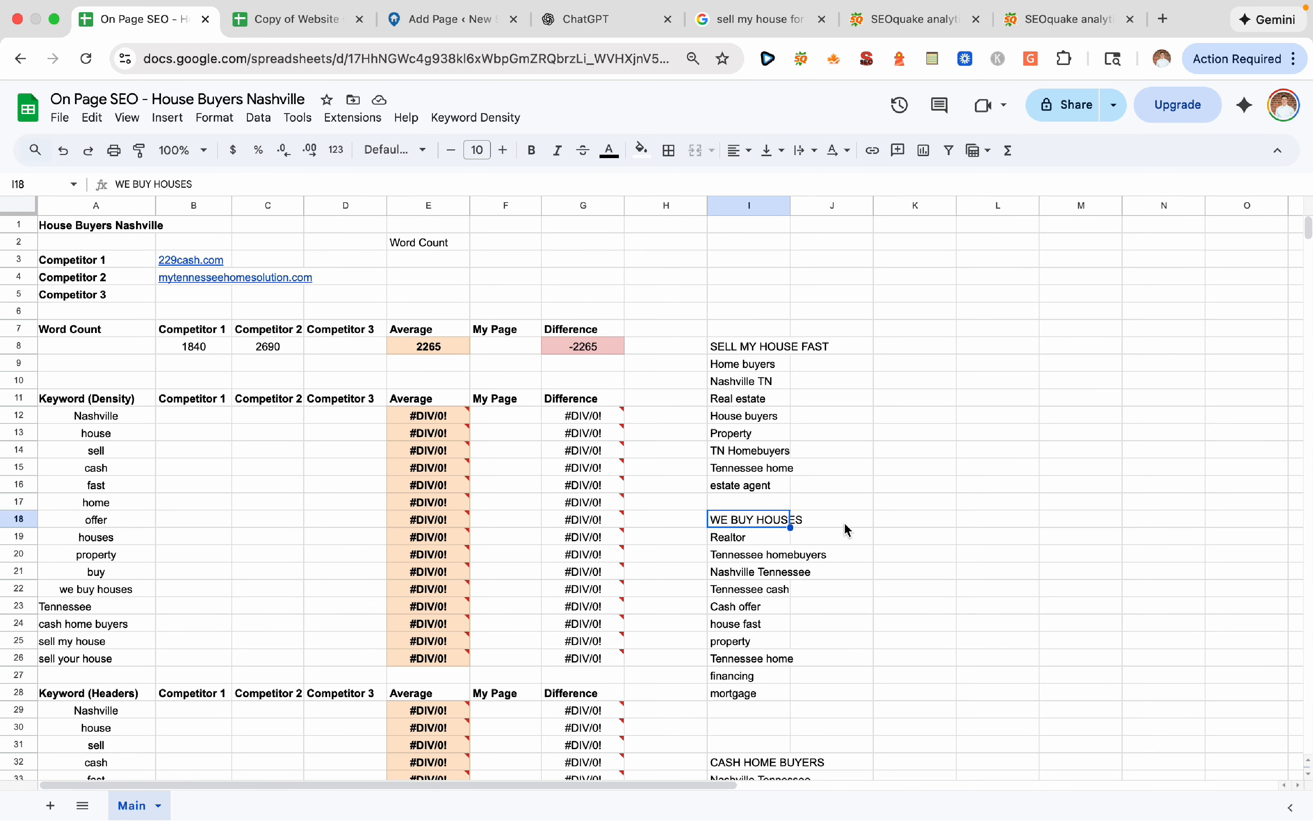
scroll(814, 521, "down", 5)
left_click(765, 495)
scroll(883, 489, "up", 3)
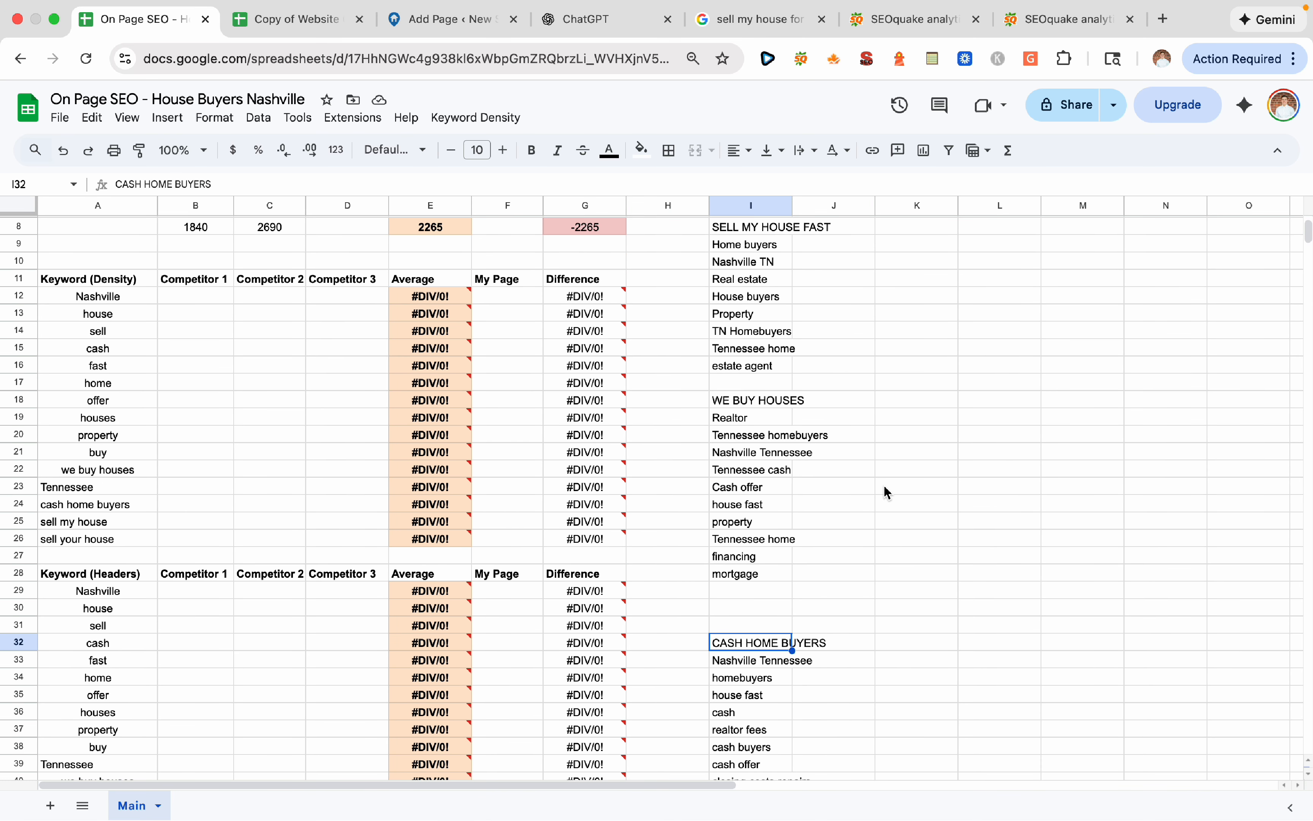
left_click(969, 433)
scroll(966, 433, "up", 2)
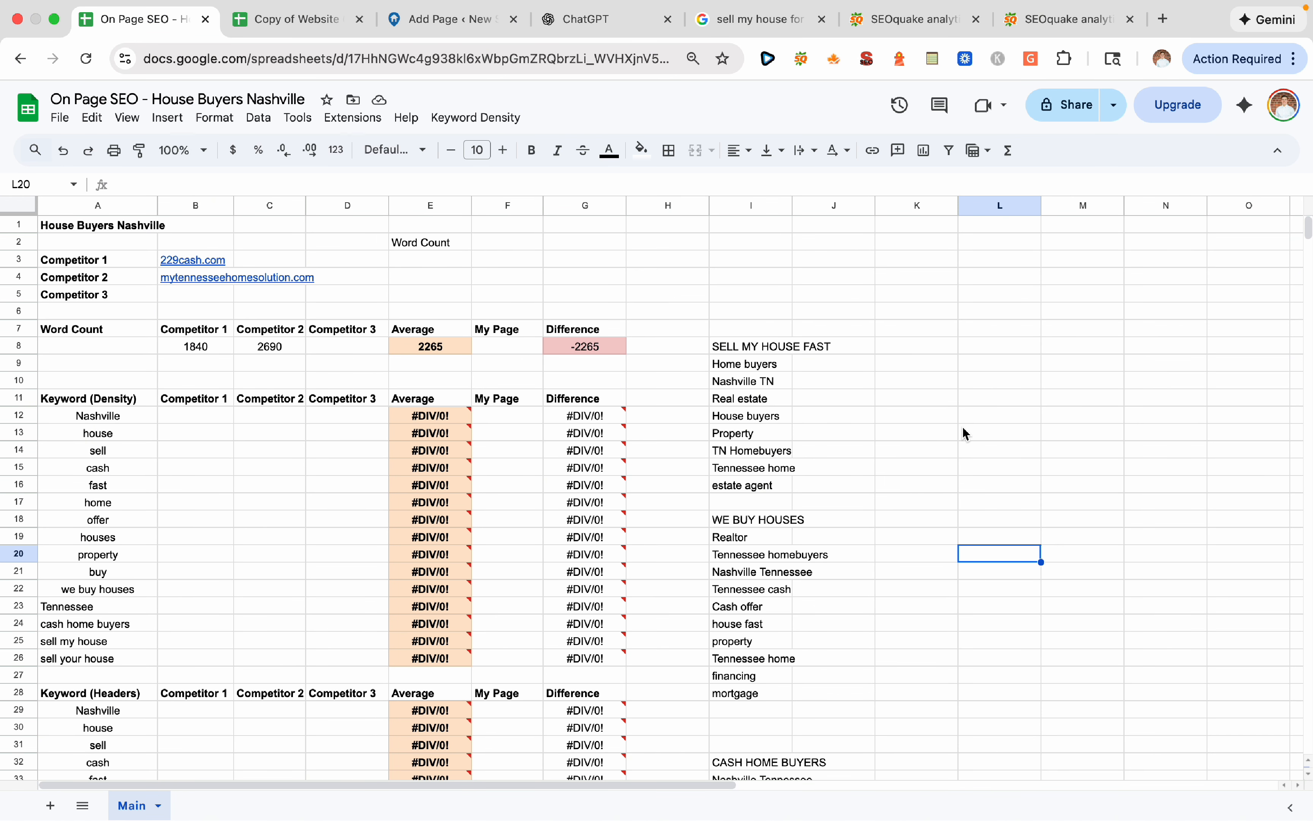
left_click(778, 346)
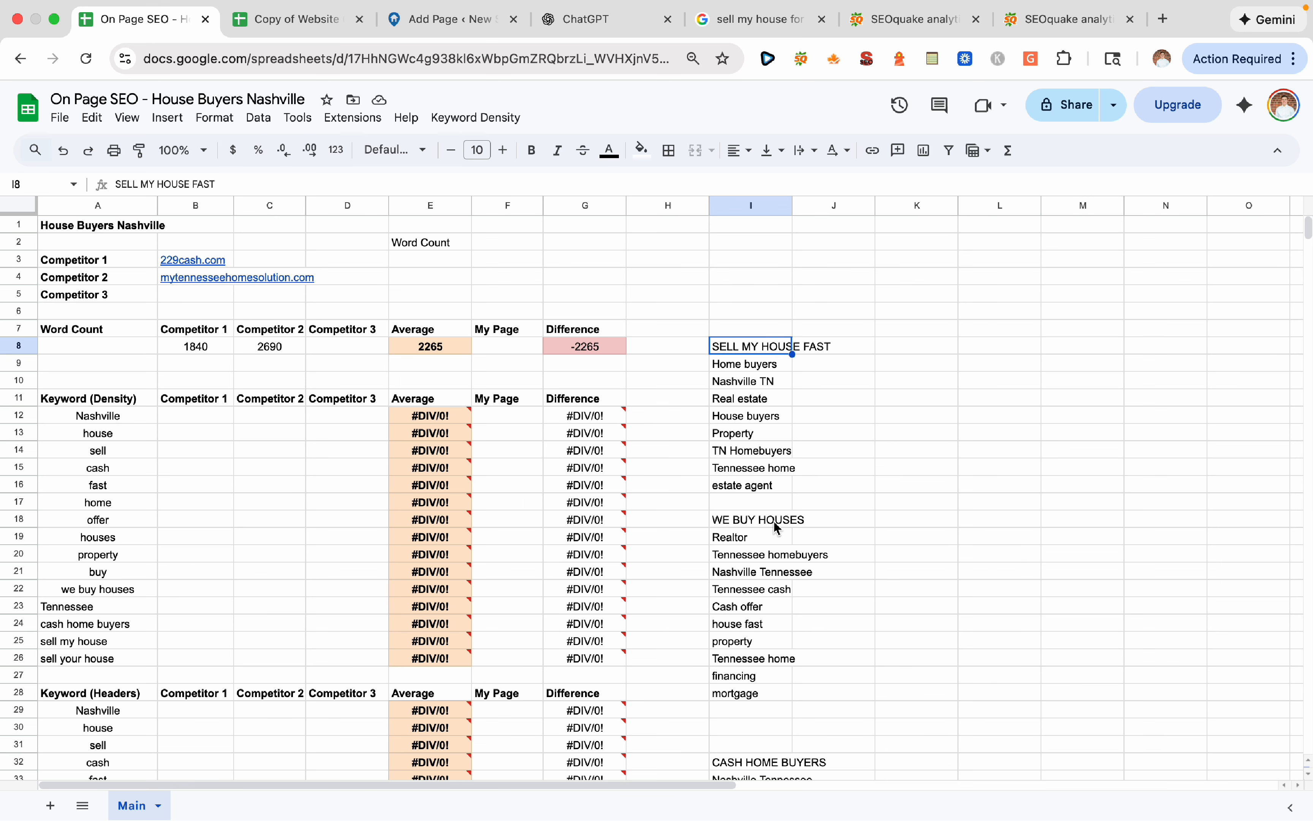
left_click(774, 521)
left_click(770, 765)
left_click(955, 643)
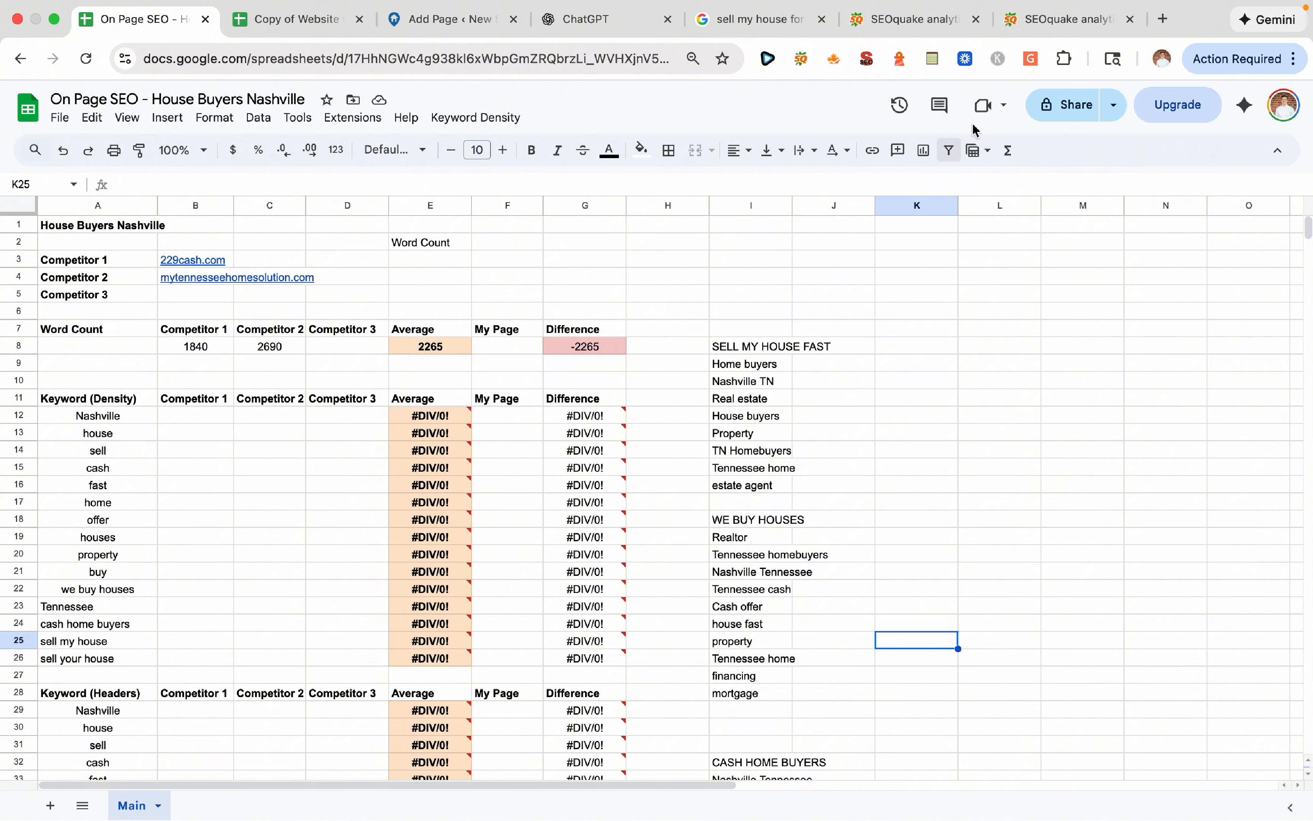
Mark "Find LSI Keywords + Entities" as done in the website checklist spreadsheet and locate the "Create Website Content" task
left_click(771, 19)
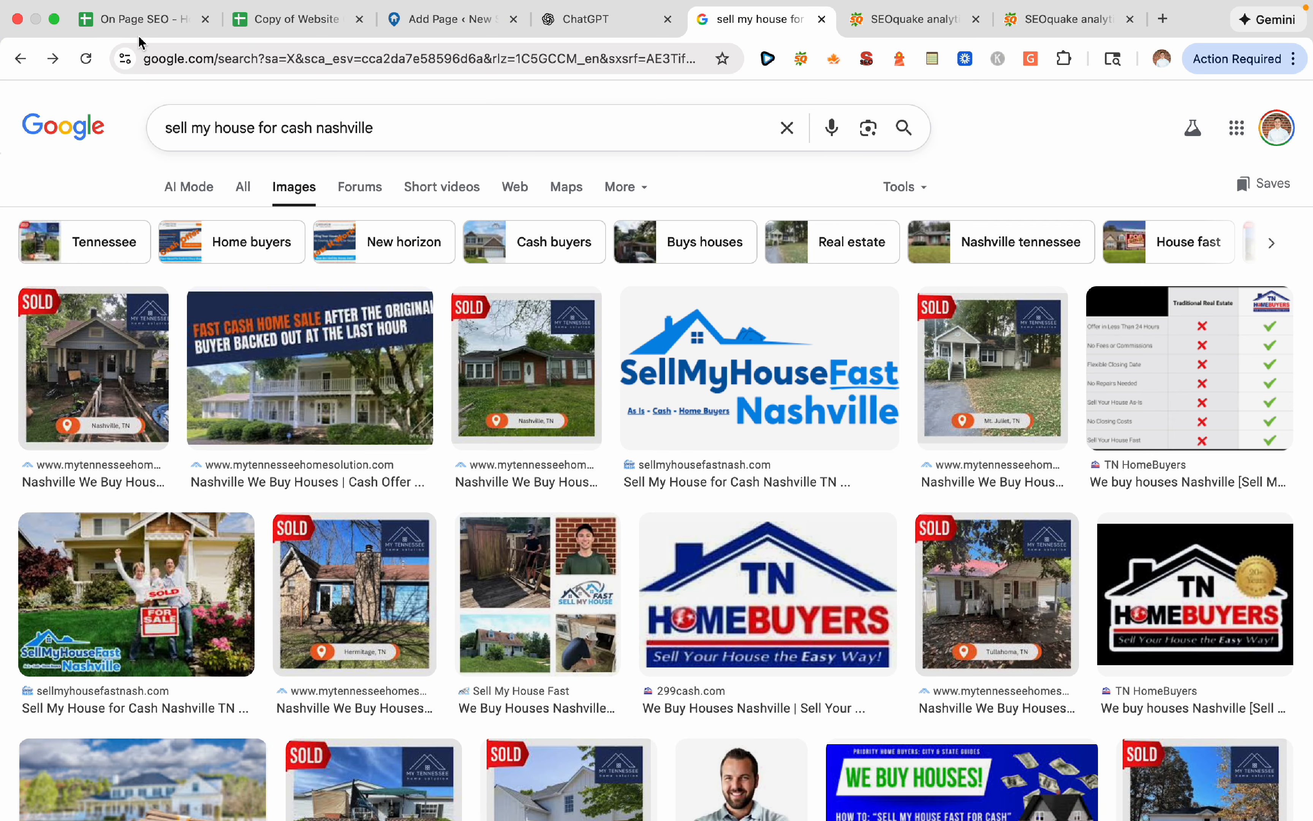
left_click(171, 27)
left_click(293, 19)
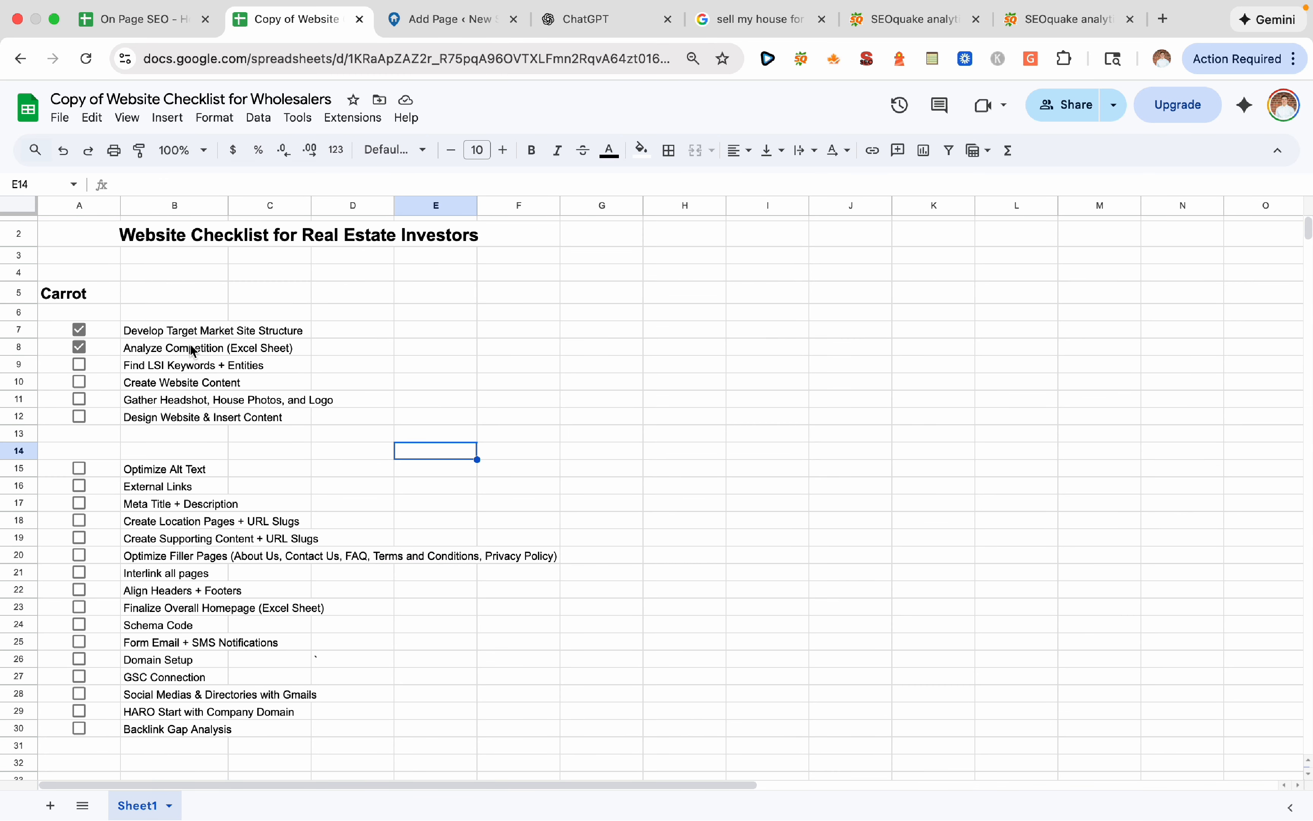
left_click(81, 366)
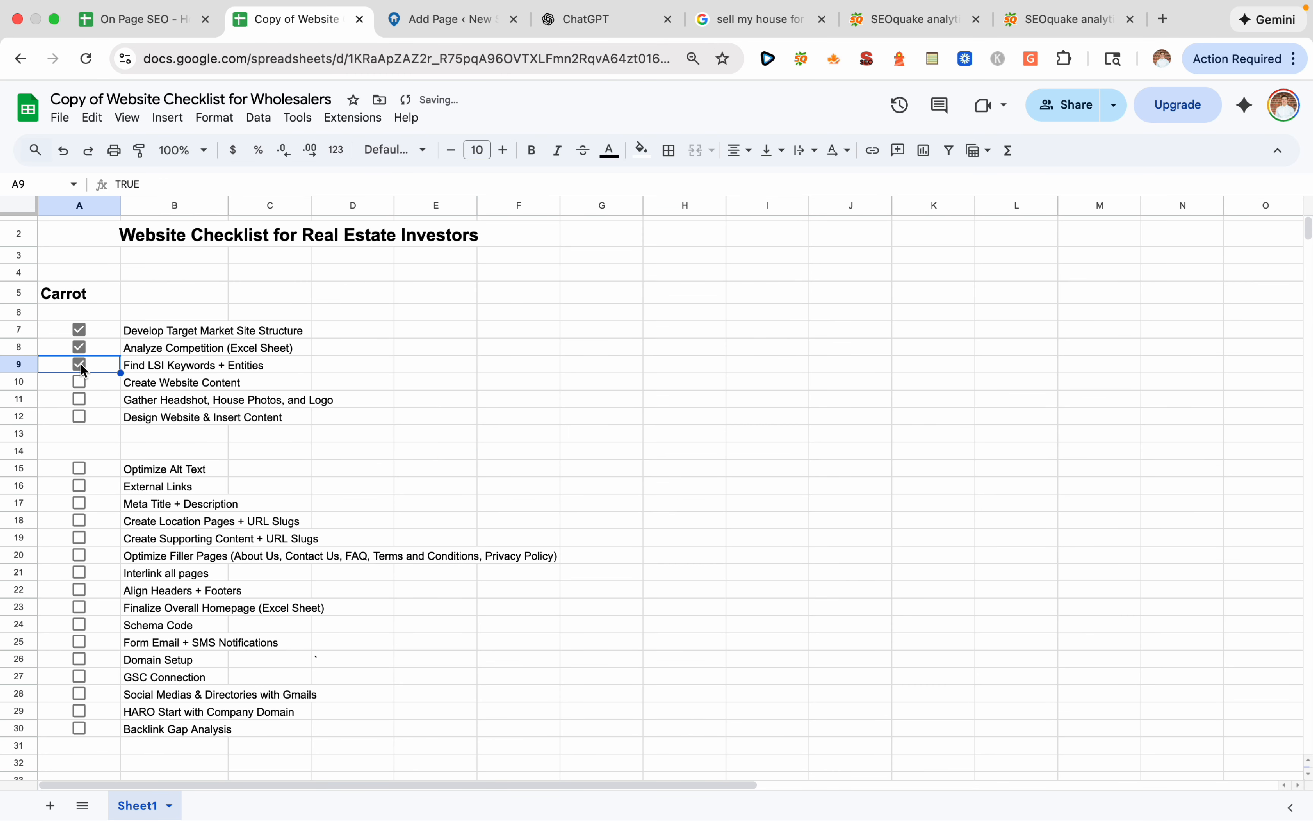
left_click(477, 388)
left_click_drag(184, 386, 229, 382)
left_click(439, 387)
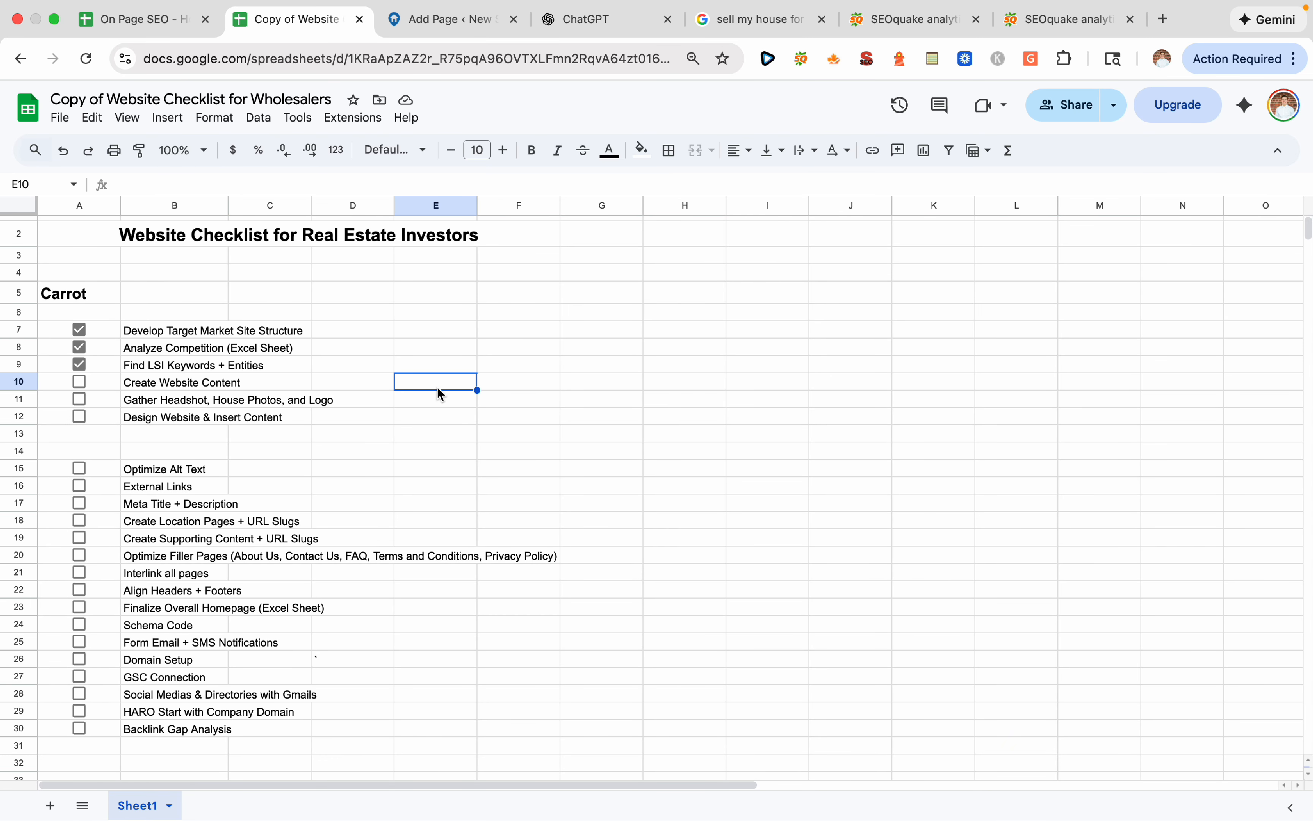
Look over ChatGPT, the website checklist and the keyword lists in the On Page SEO spreadsheet before writing the content
left_click(603, 20)
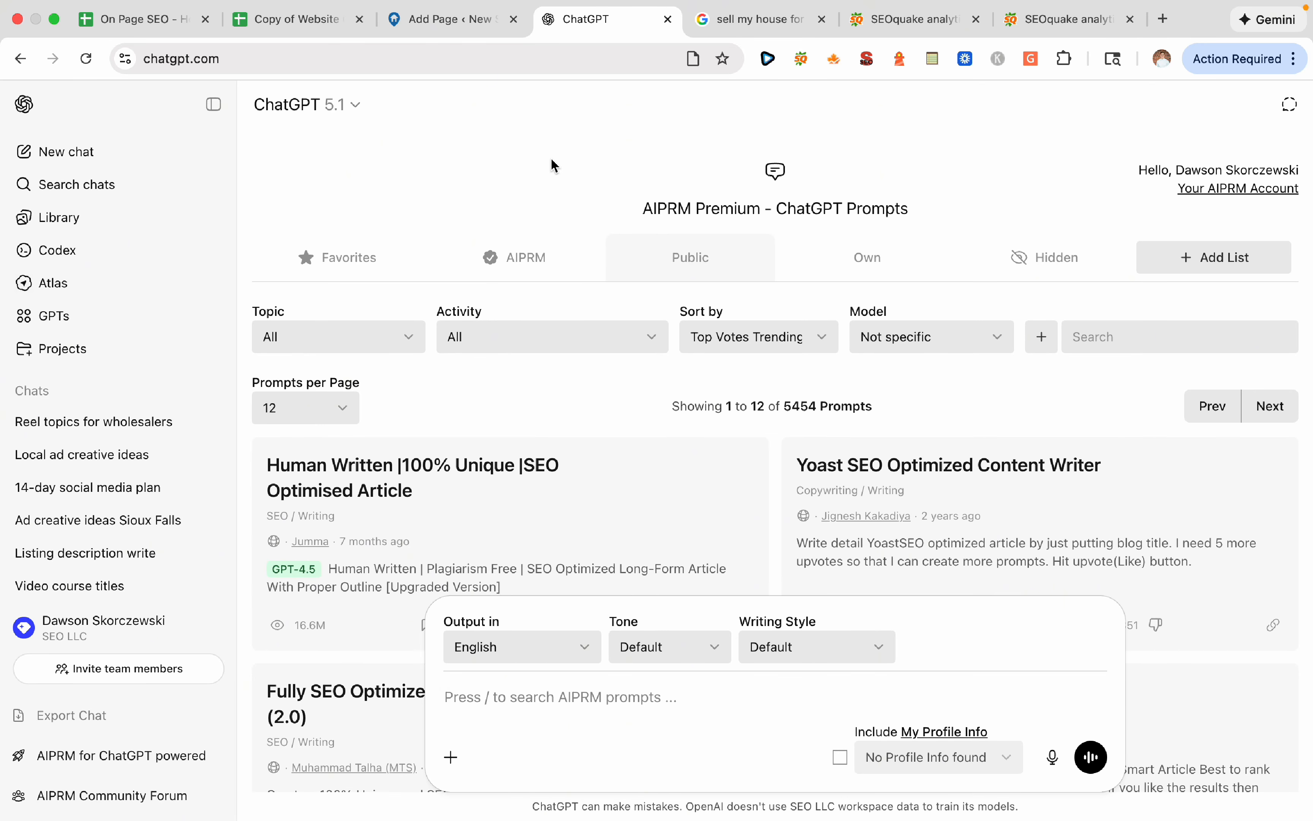
left_click(298, 24)
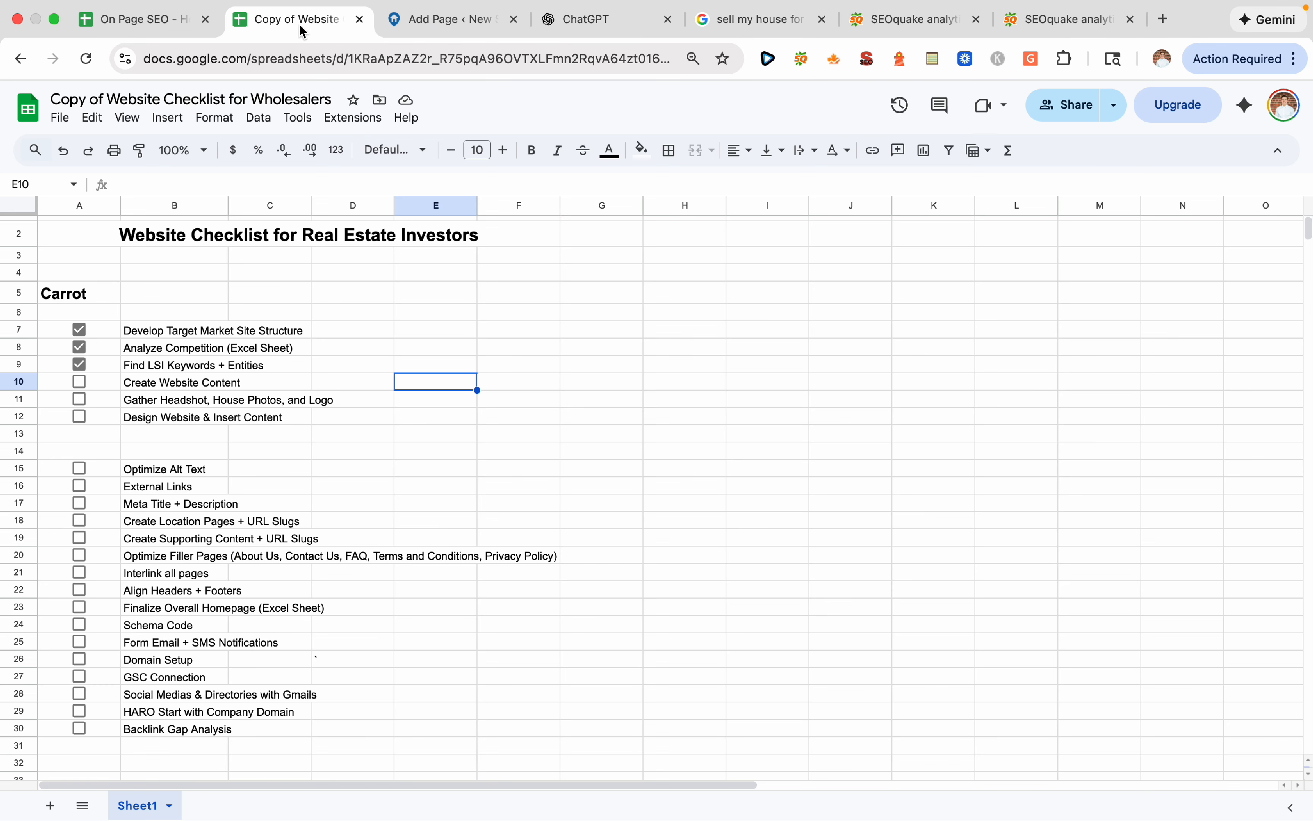
left_click(142, 21)
scroll(899, 571, "down", 10)
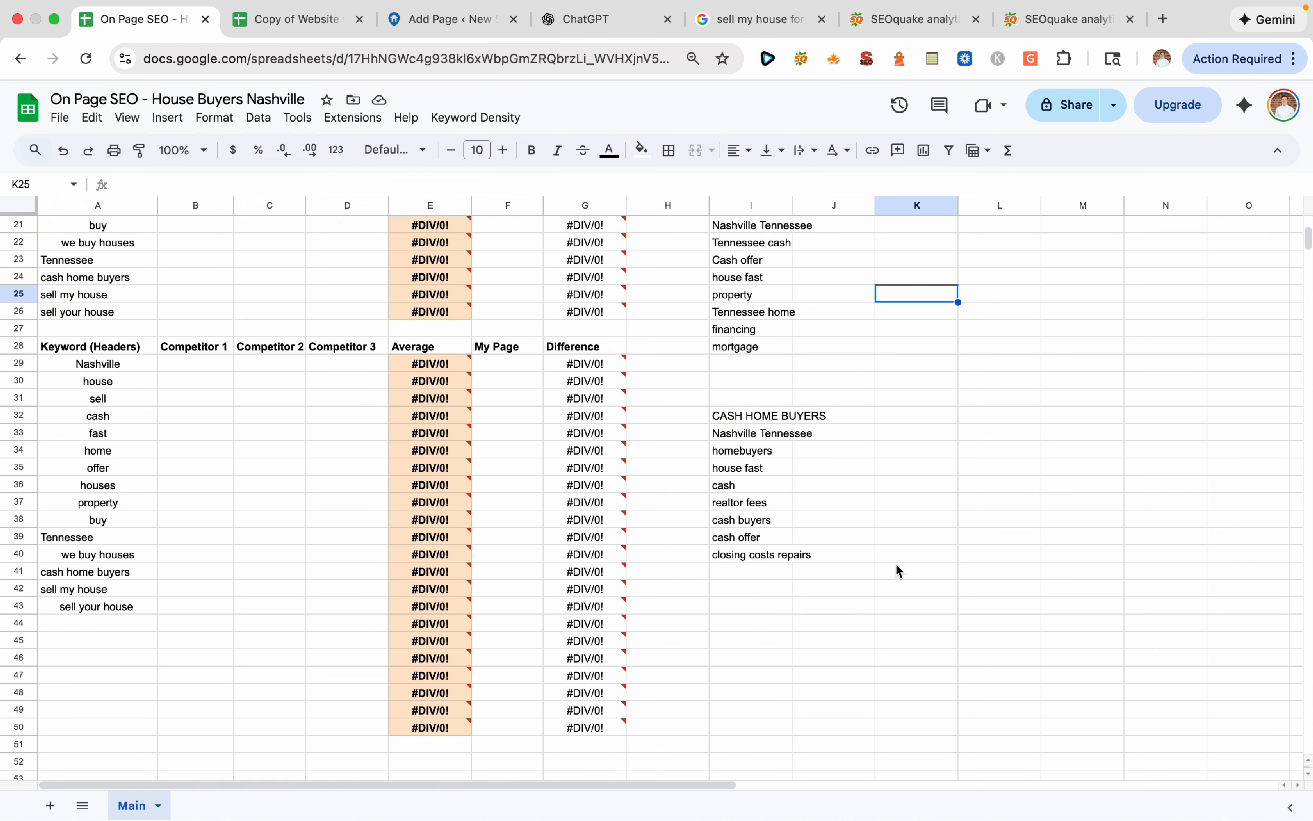
scroll(899, 570, "up", 10)
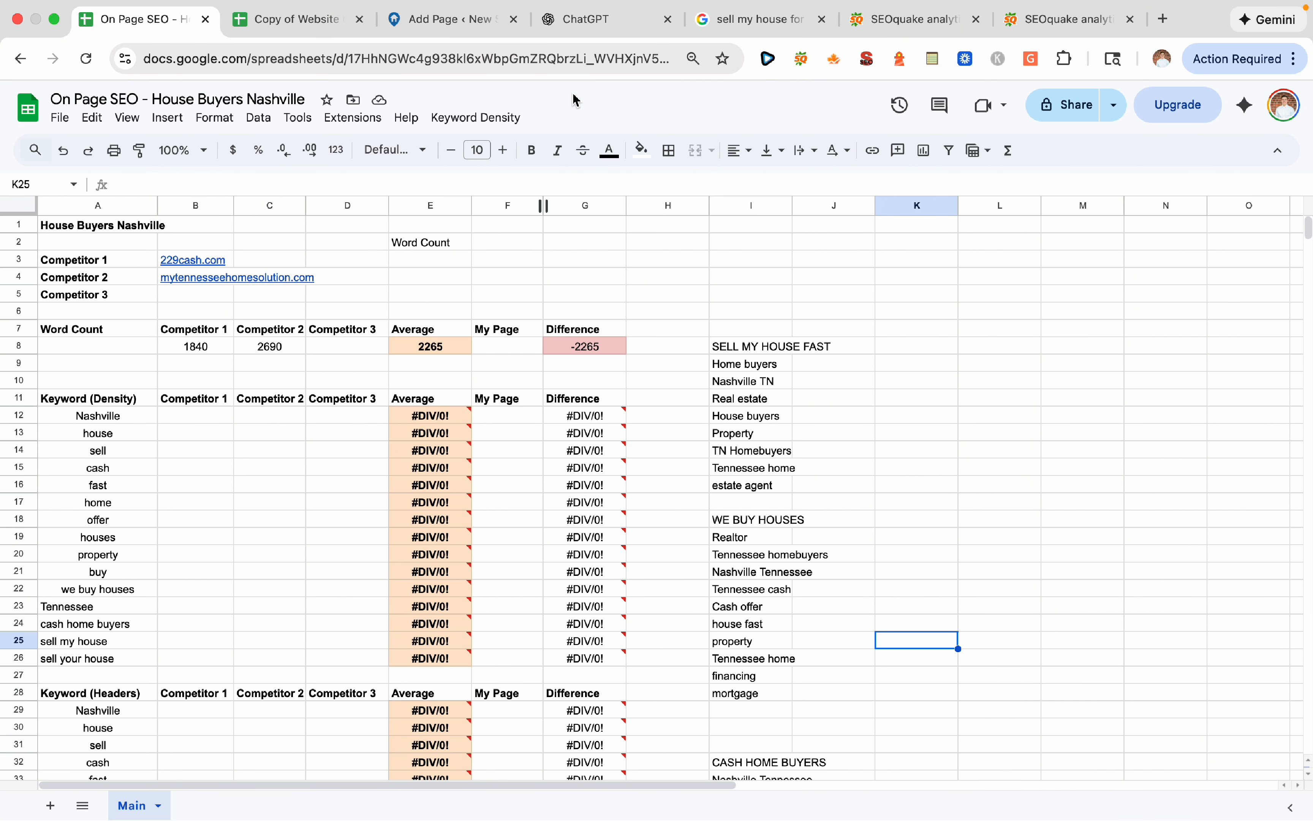
Switch to the Carrot page editor and title the new page "Sell Your House Fast in Nashville, TN"
left_click(471, 31)
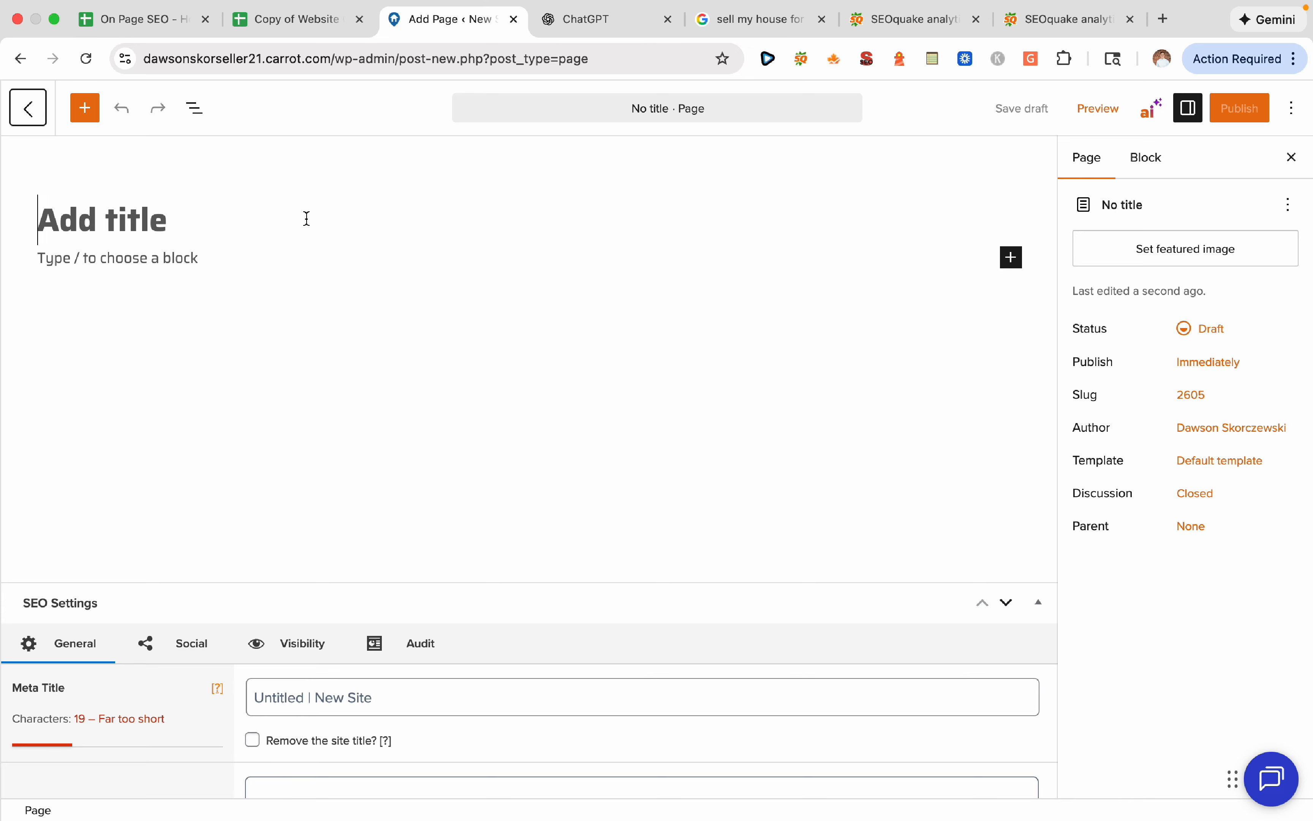
type("Sell You")
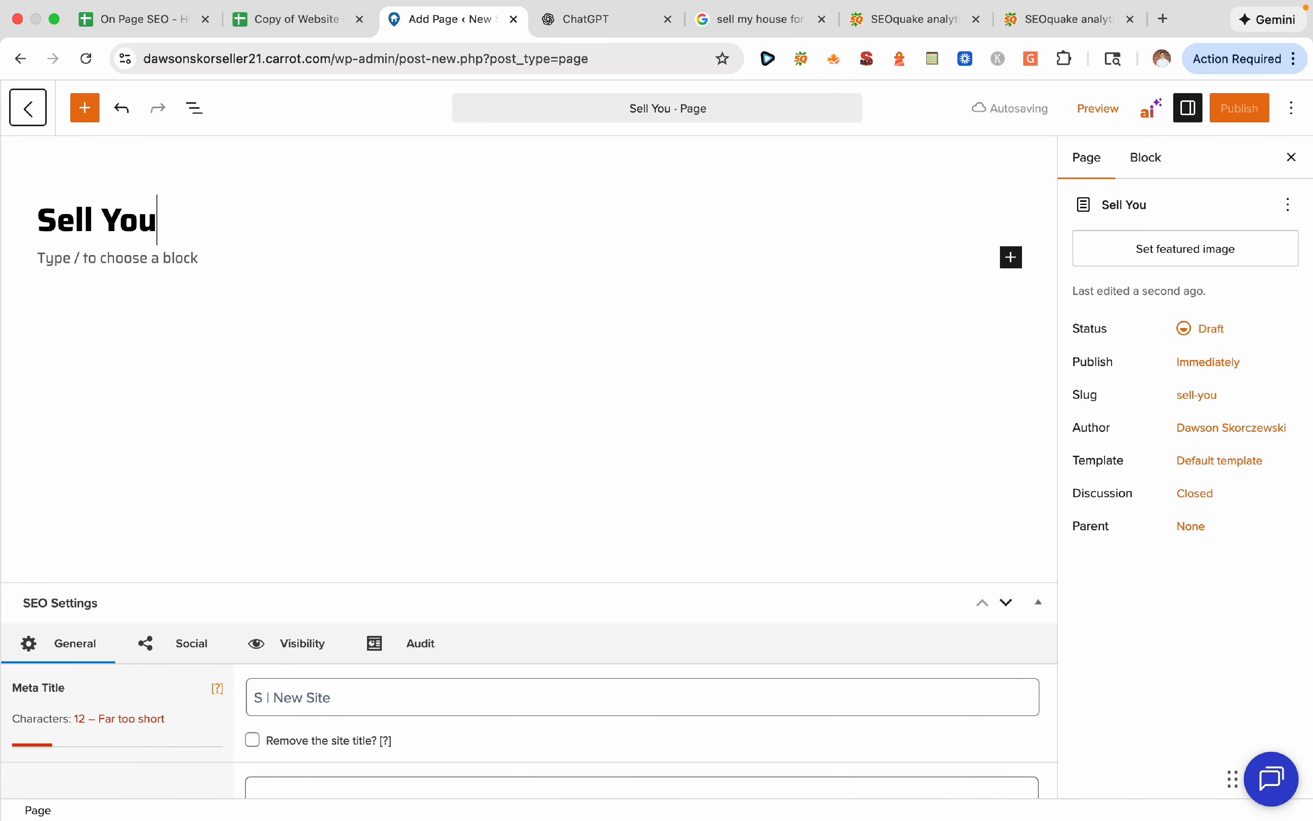
type("r House Fast")
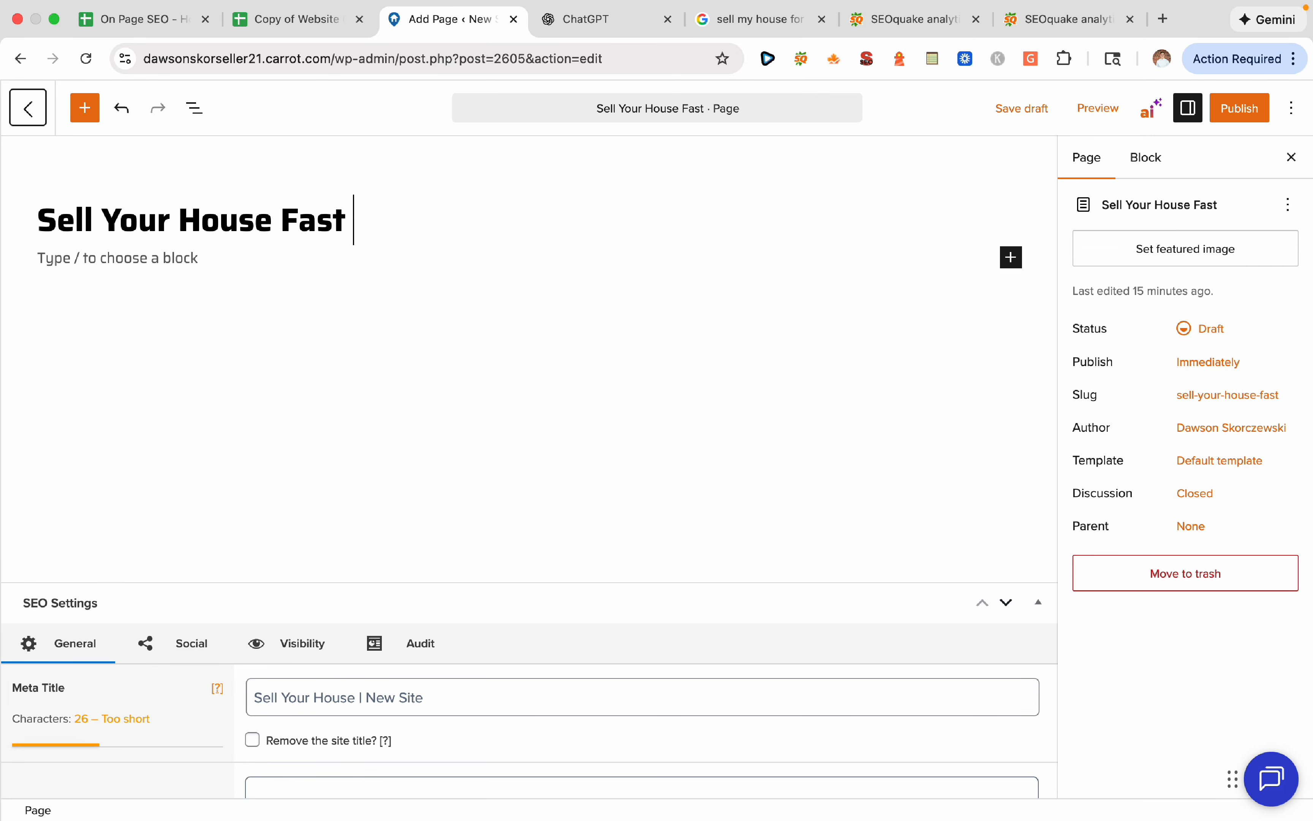
type(" in Nash")
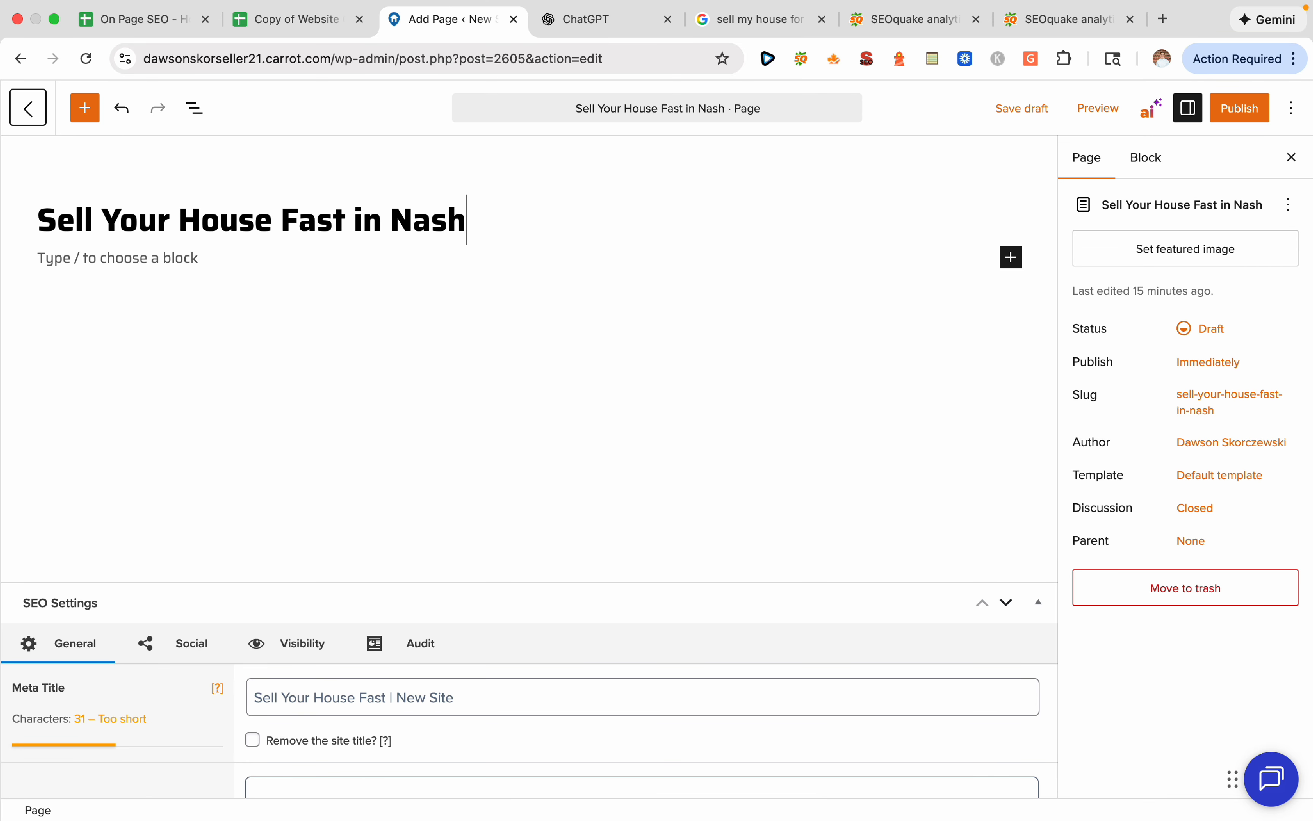
type("ville, TN")
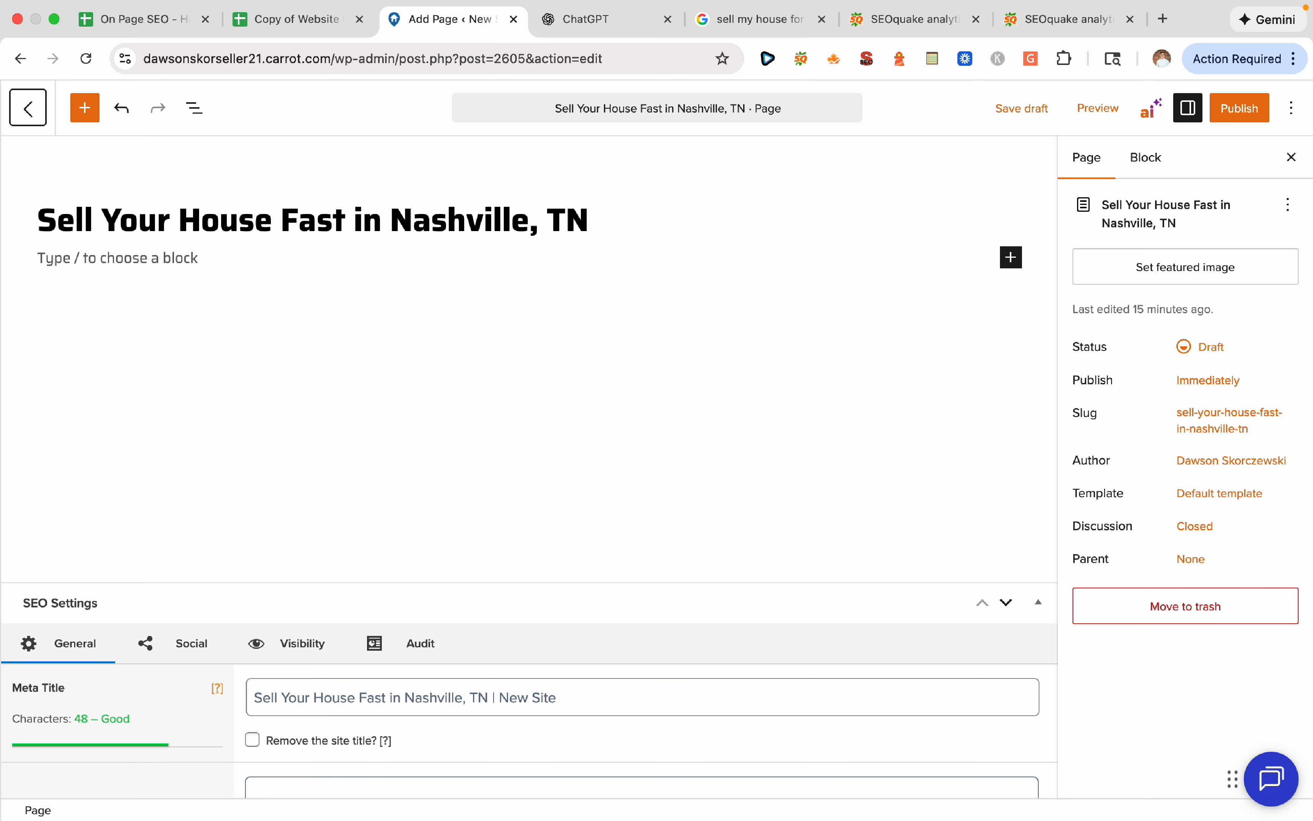
Add an H2 heading below the title reading "We Buy Houses Fast for Cash in Nashville"
key("Return")
left_click(1012, 258)
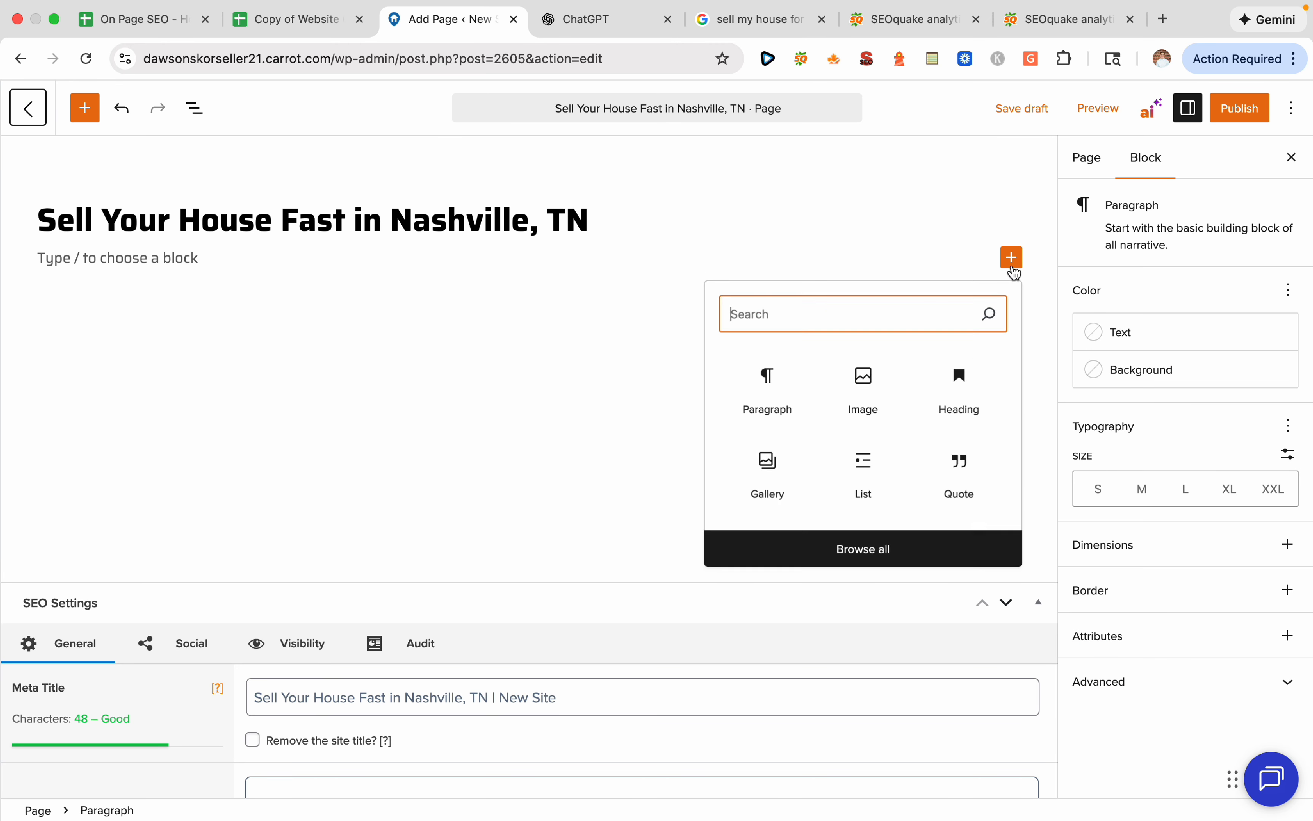
left_click(971, 390)
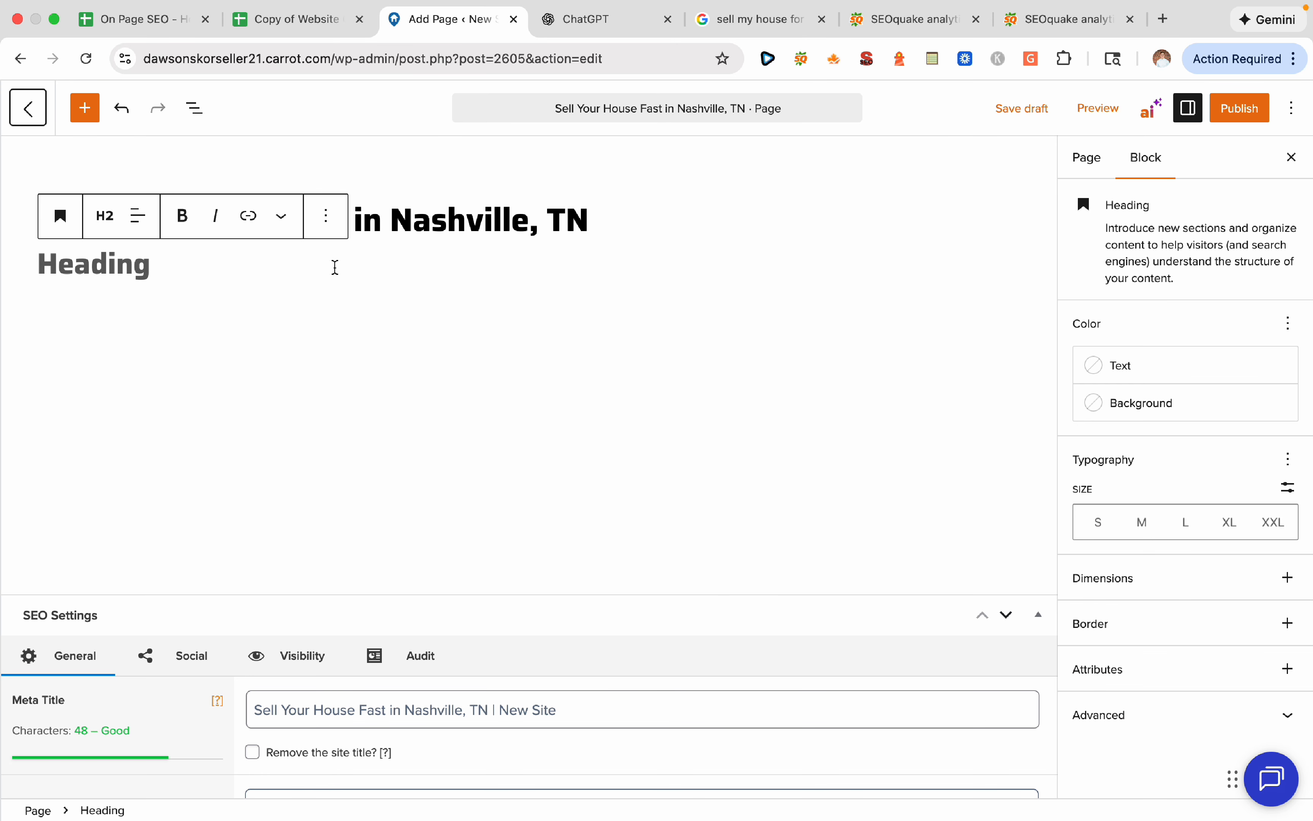
type("We")
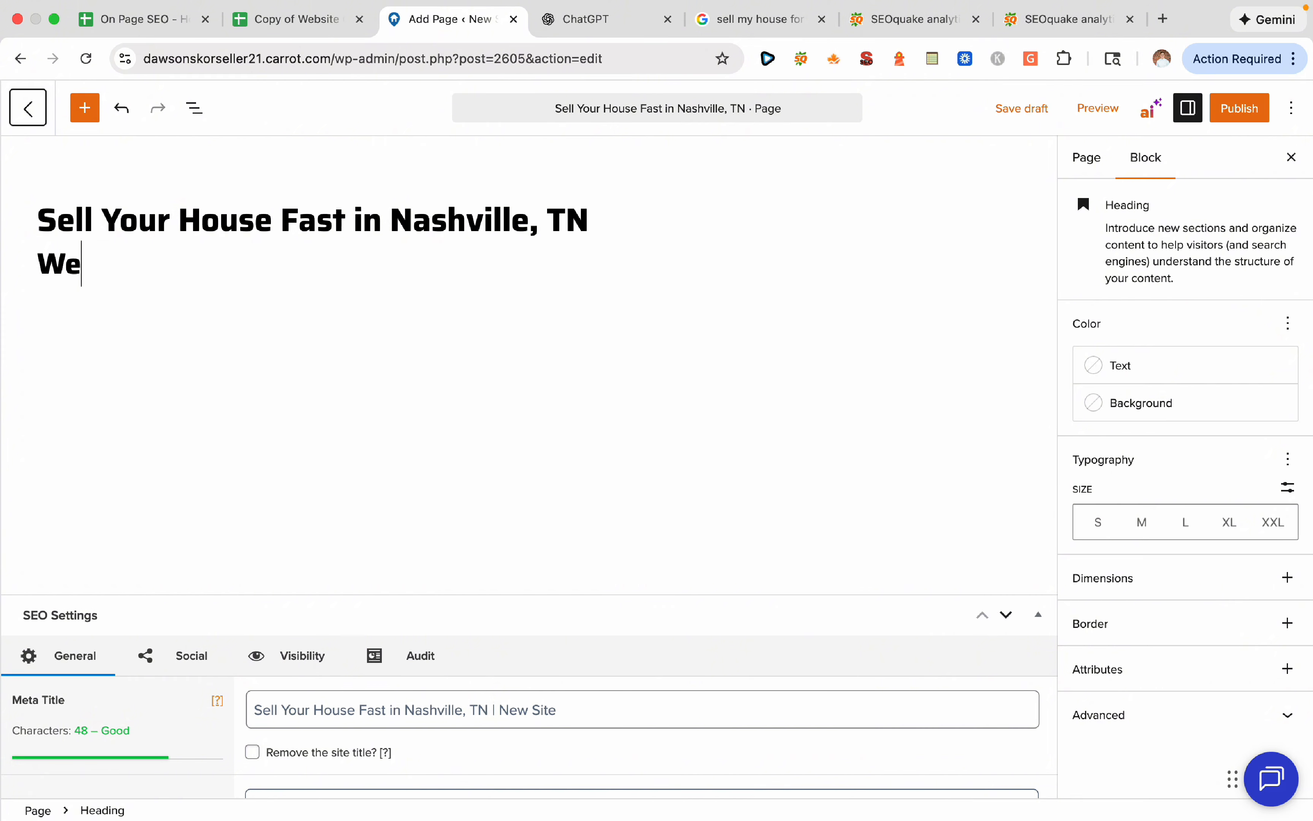
type(" Buy Houses Fas")
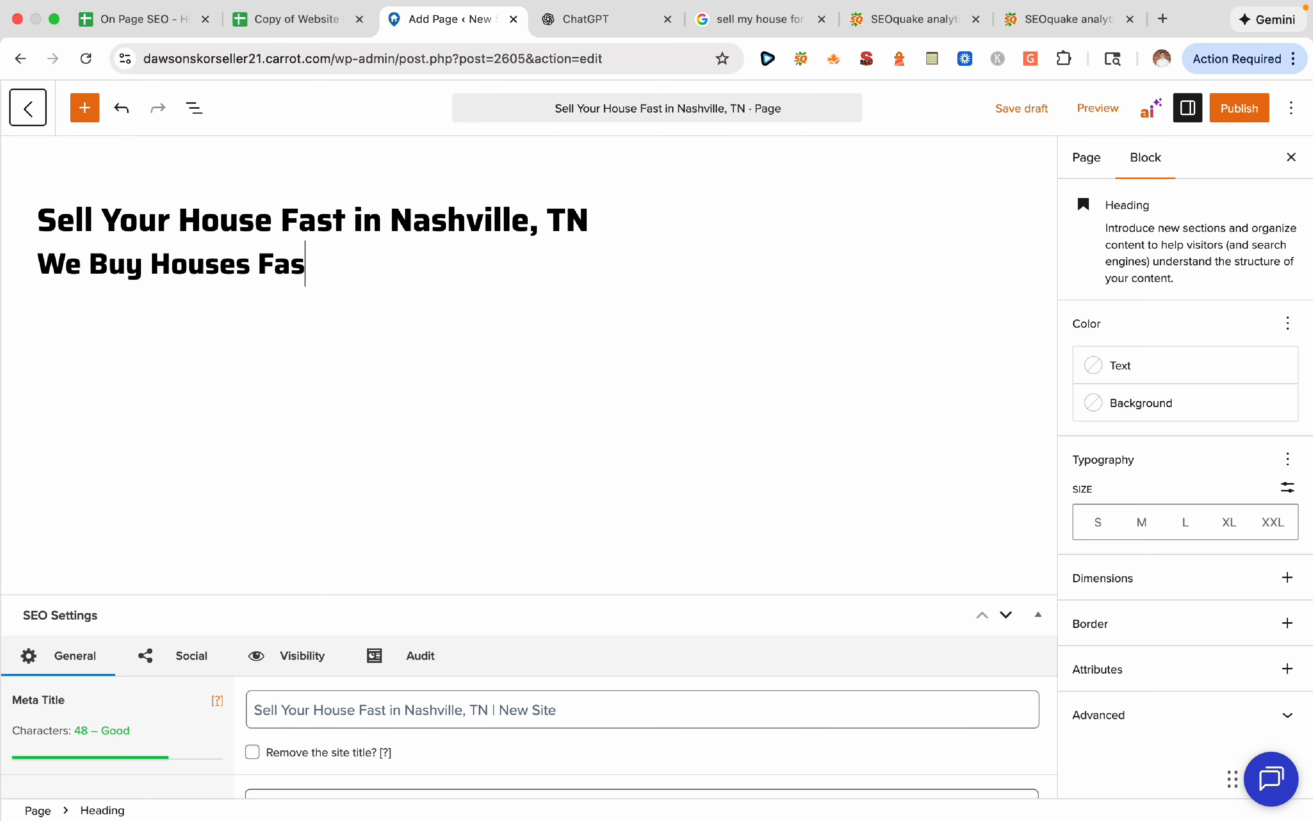
type("t for Cash")
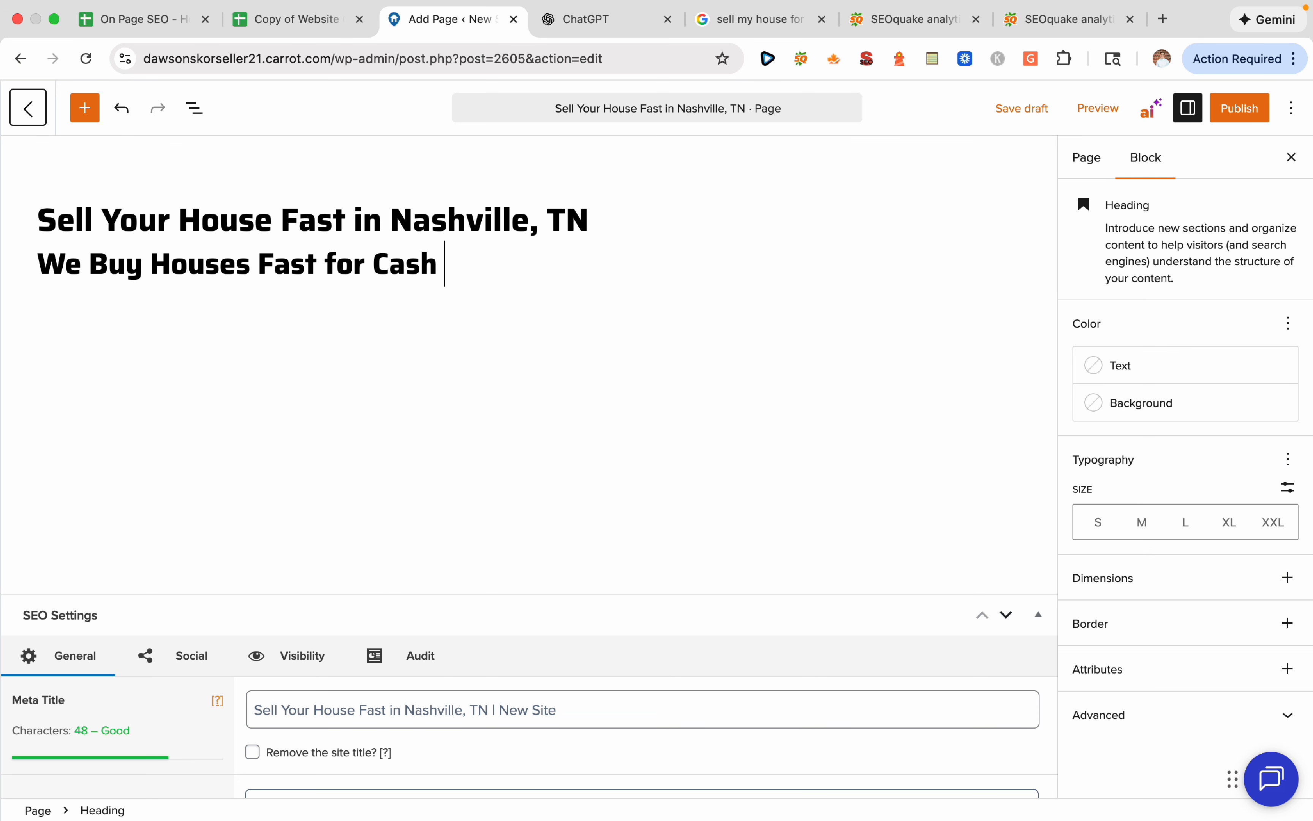
type(" in Nash")
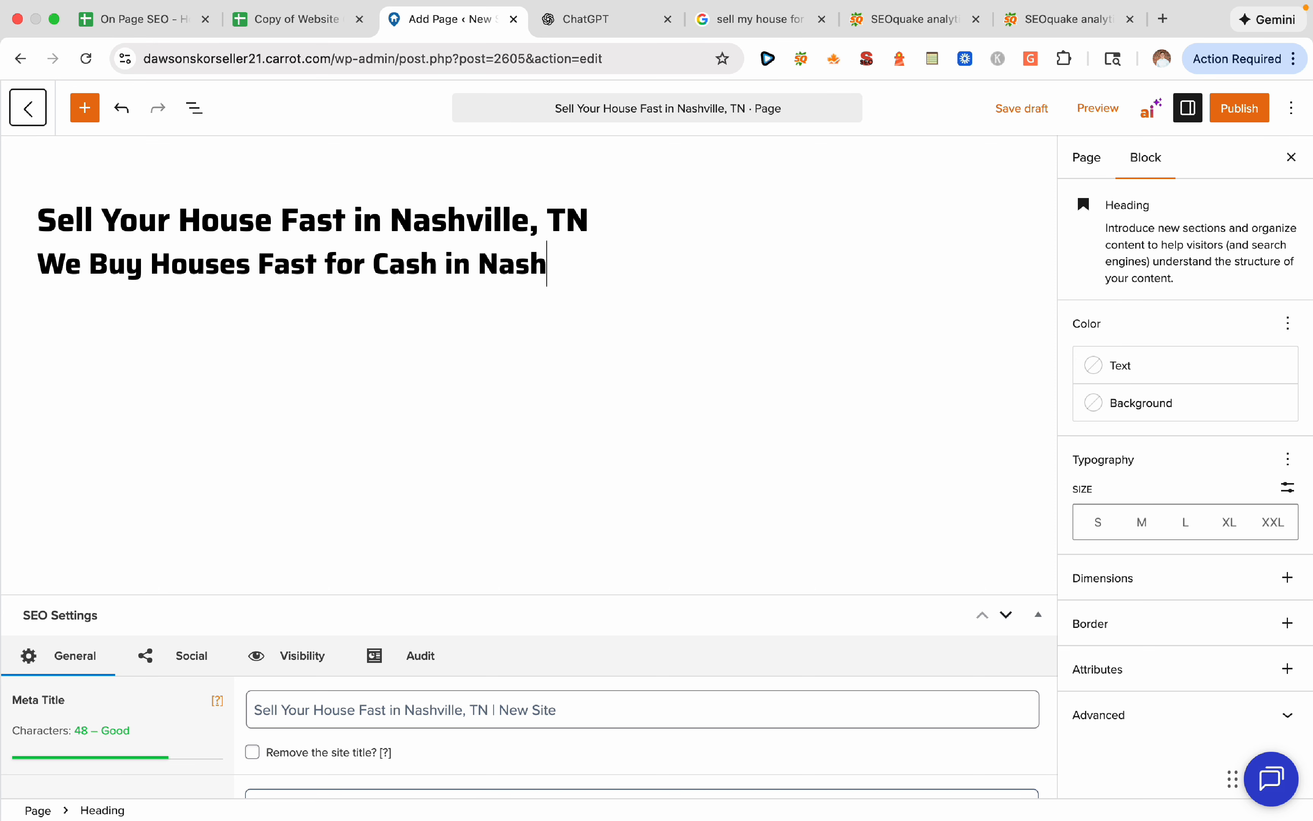
type("ville")
Remove the word "in" from the page title so it reads "Sell Your House Fast Nashville, TN"
left_click(390, 217)
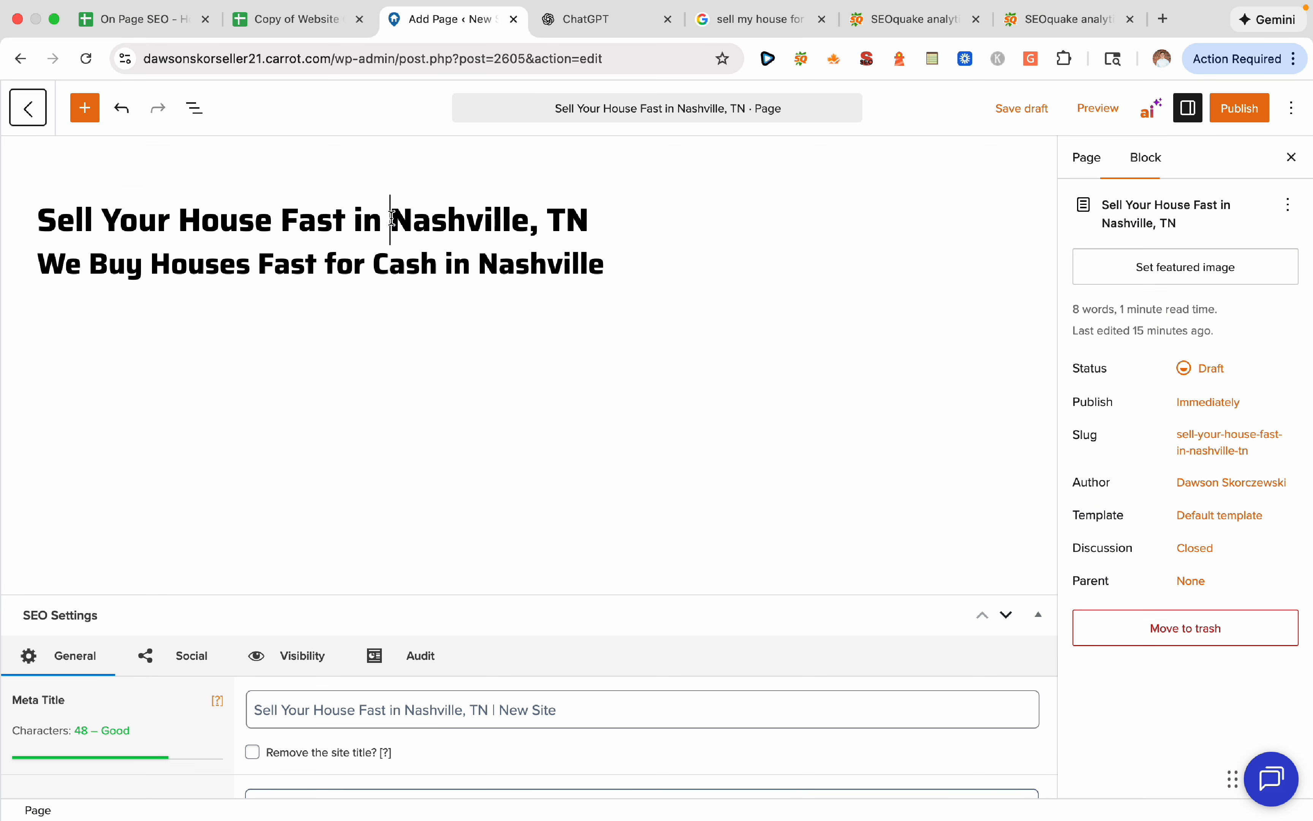
key("BackSpace")
key("BackSpace")
key("BackSpace")
Add a second H2 heading reading "Get a Fast and Free Cash Offer for your House" with an empty paragraph below it
left_click(704, 270)
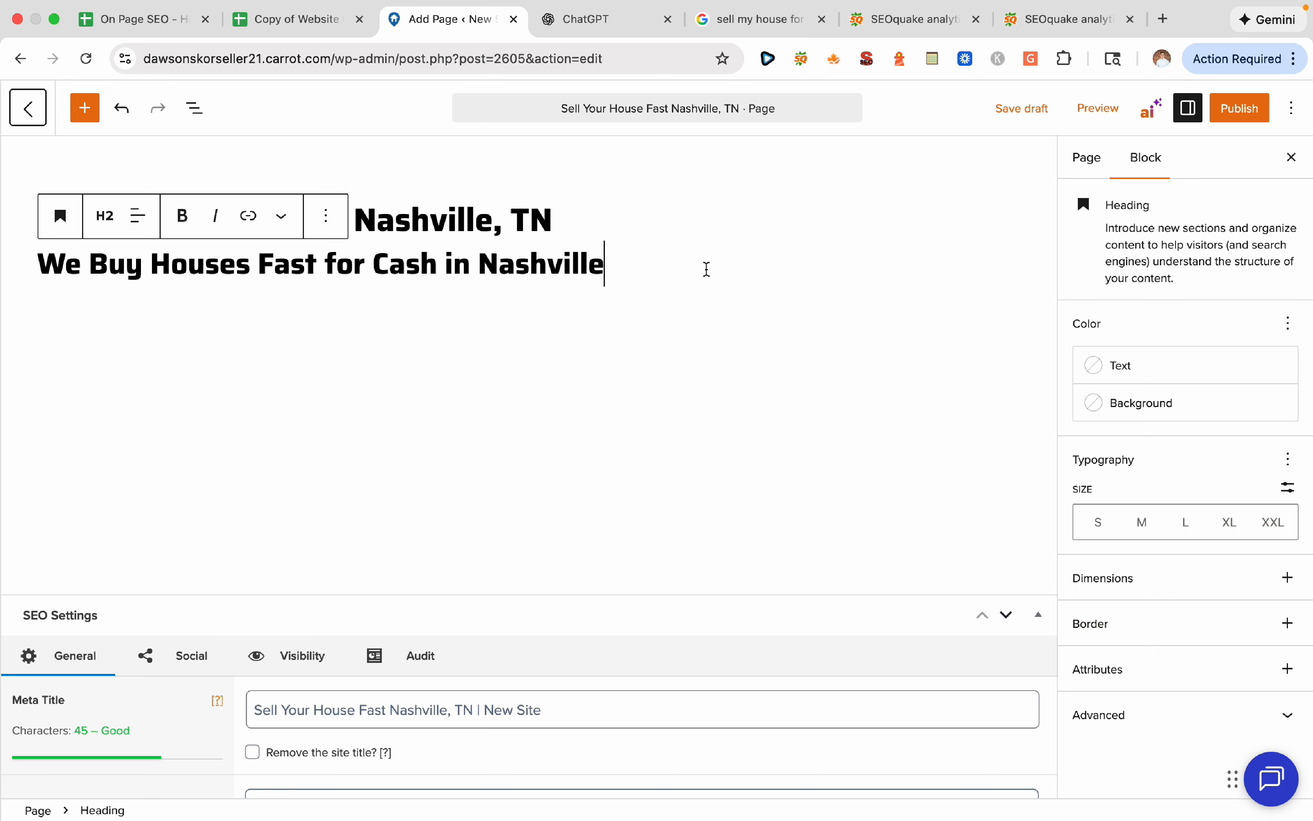
key("Return")
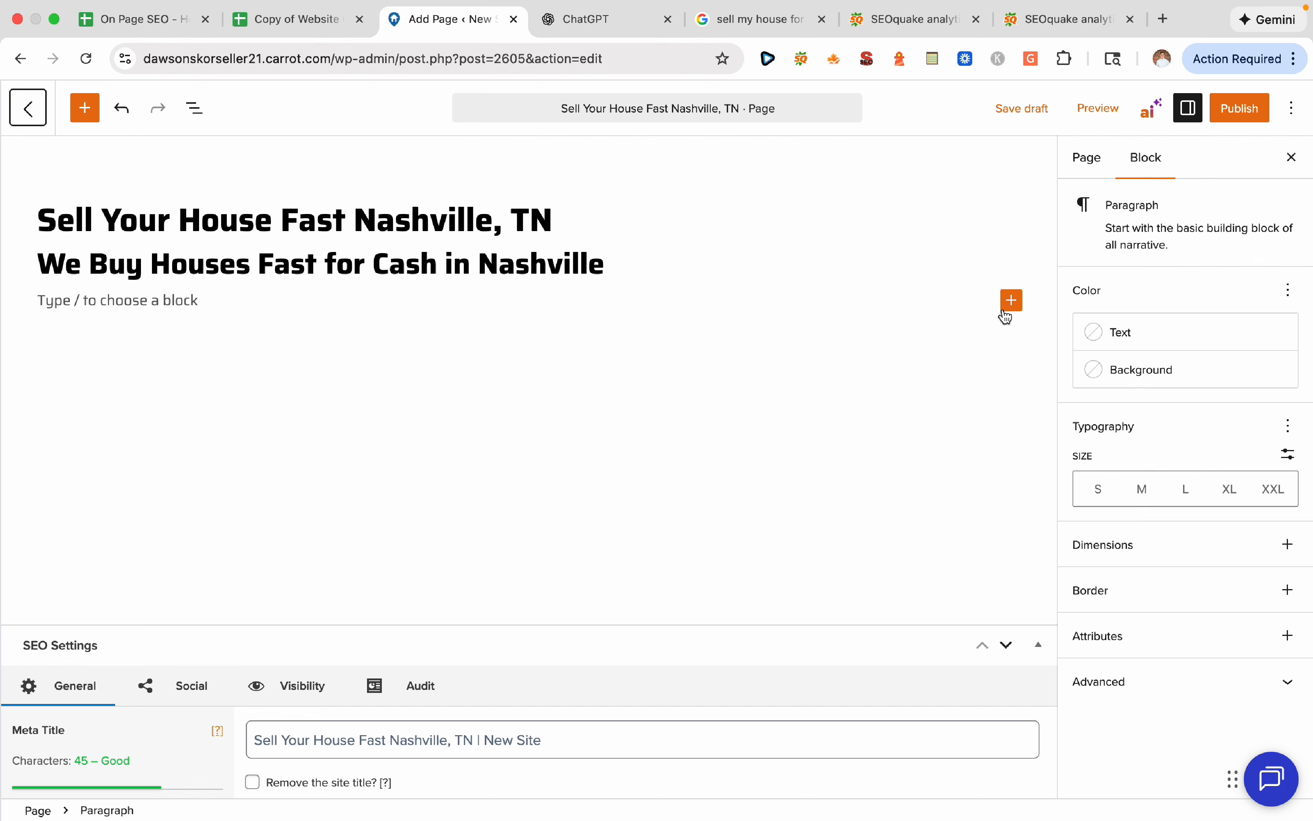
left_click(1010, 300)
left_click(862, 434)
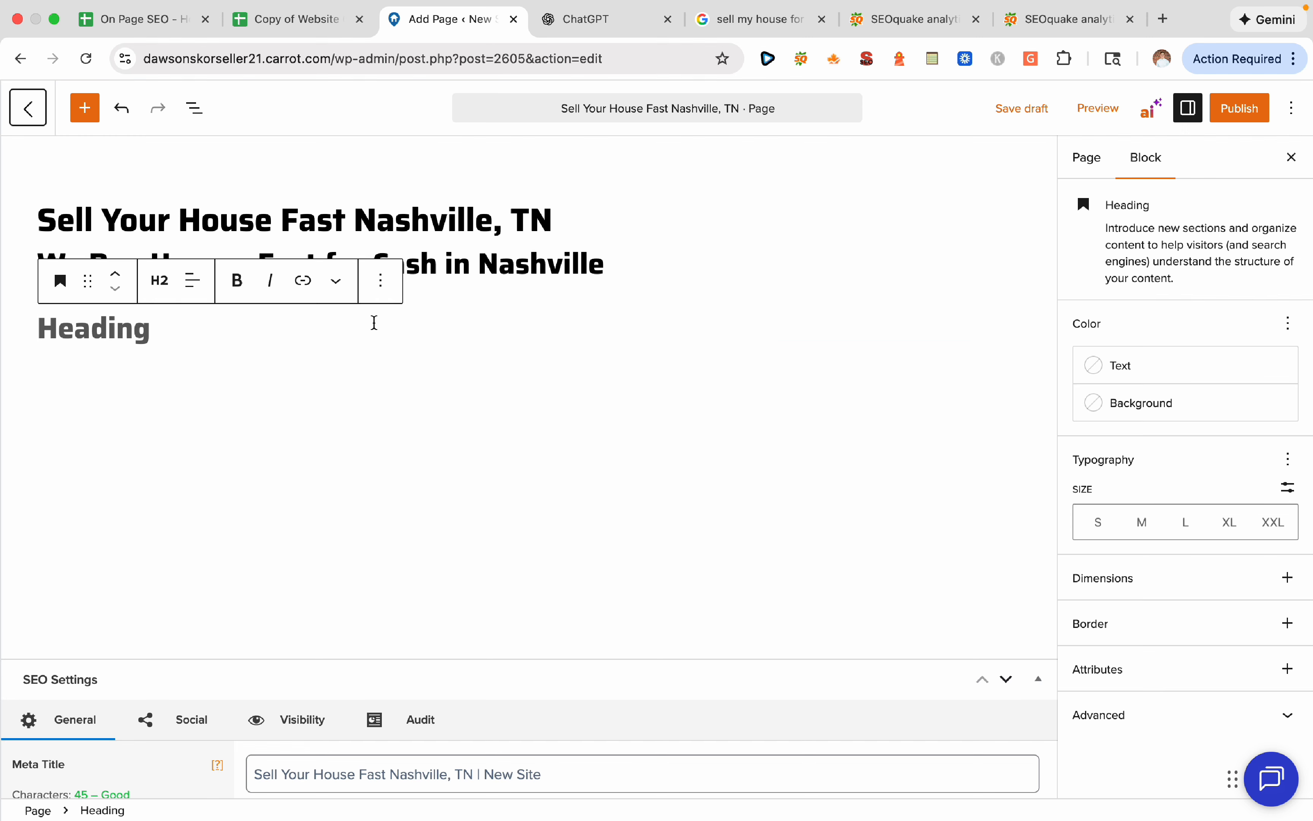
type("Get a ")
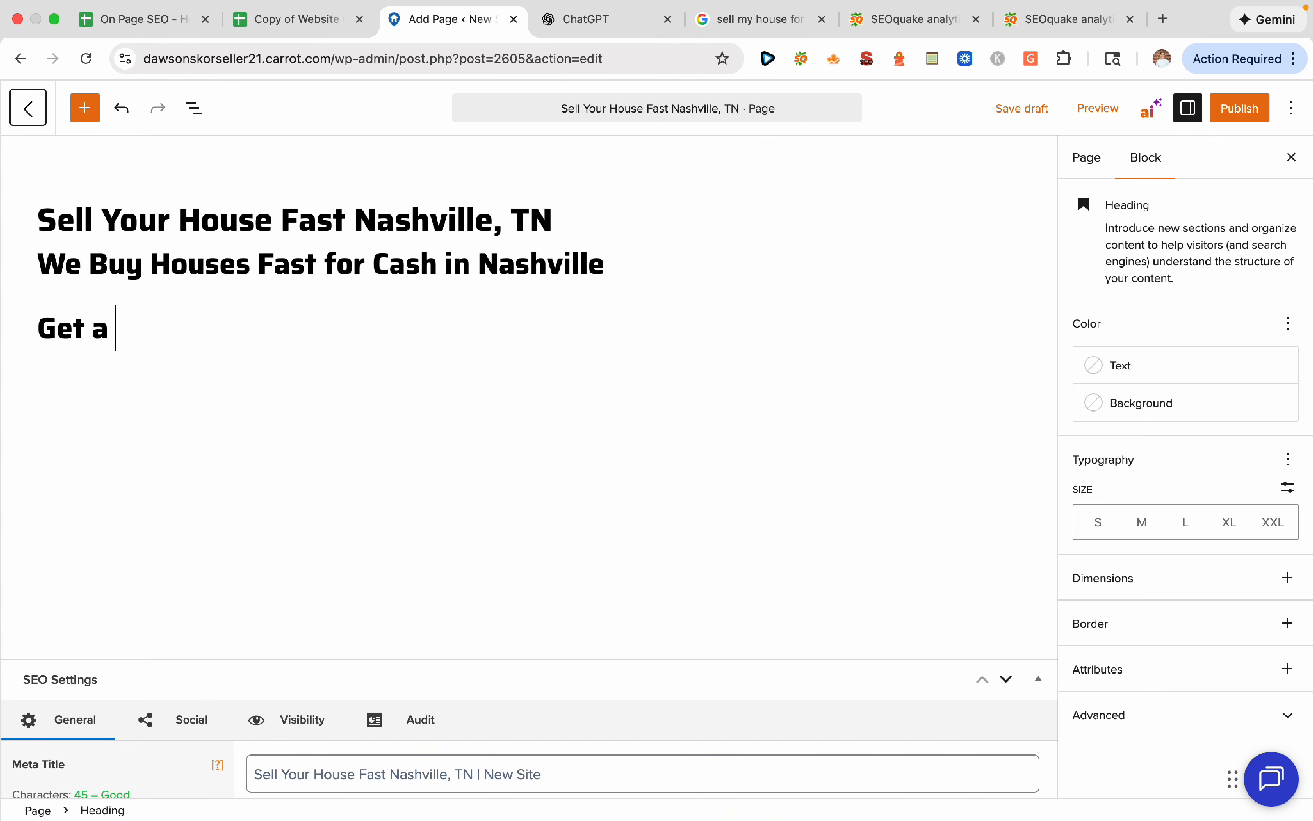
type("Fast and Free")
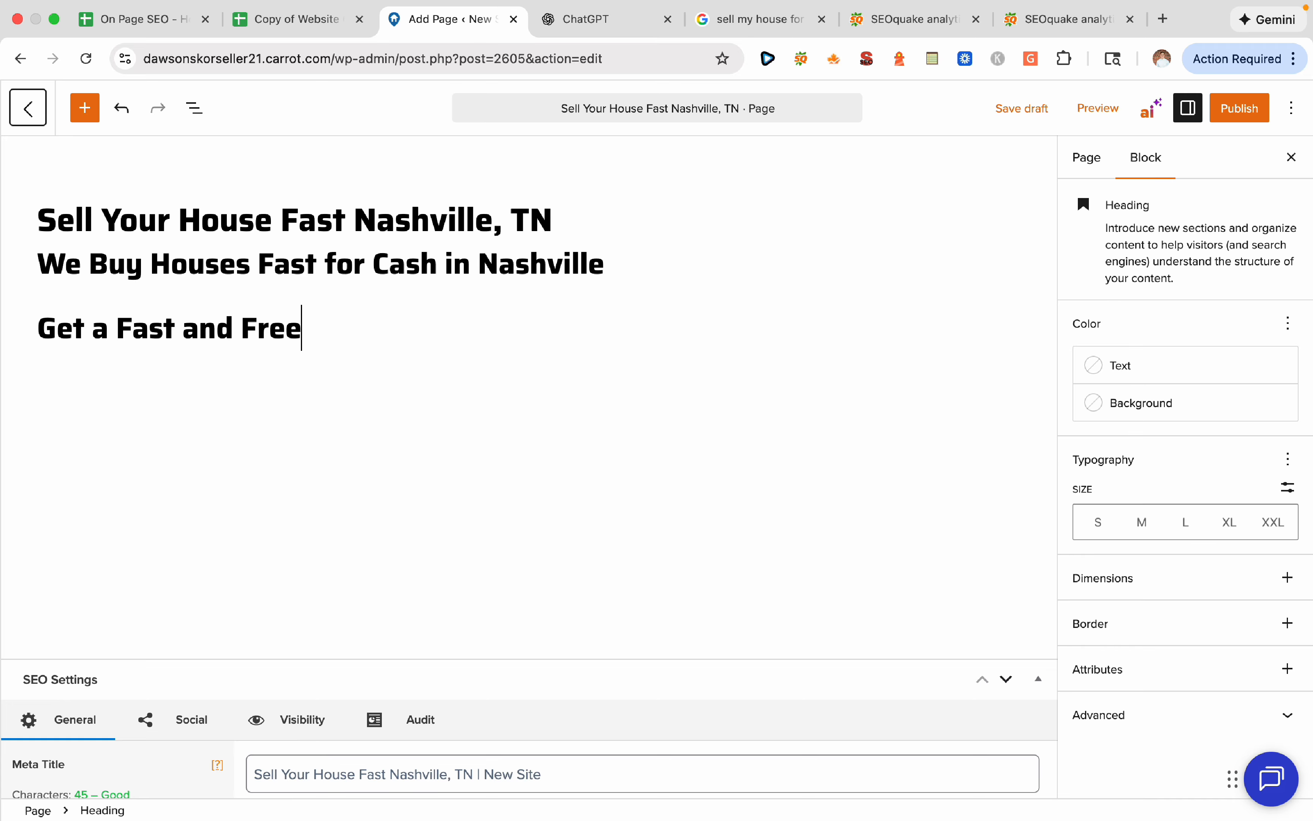
type(" Cash Offer")
key("Return")
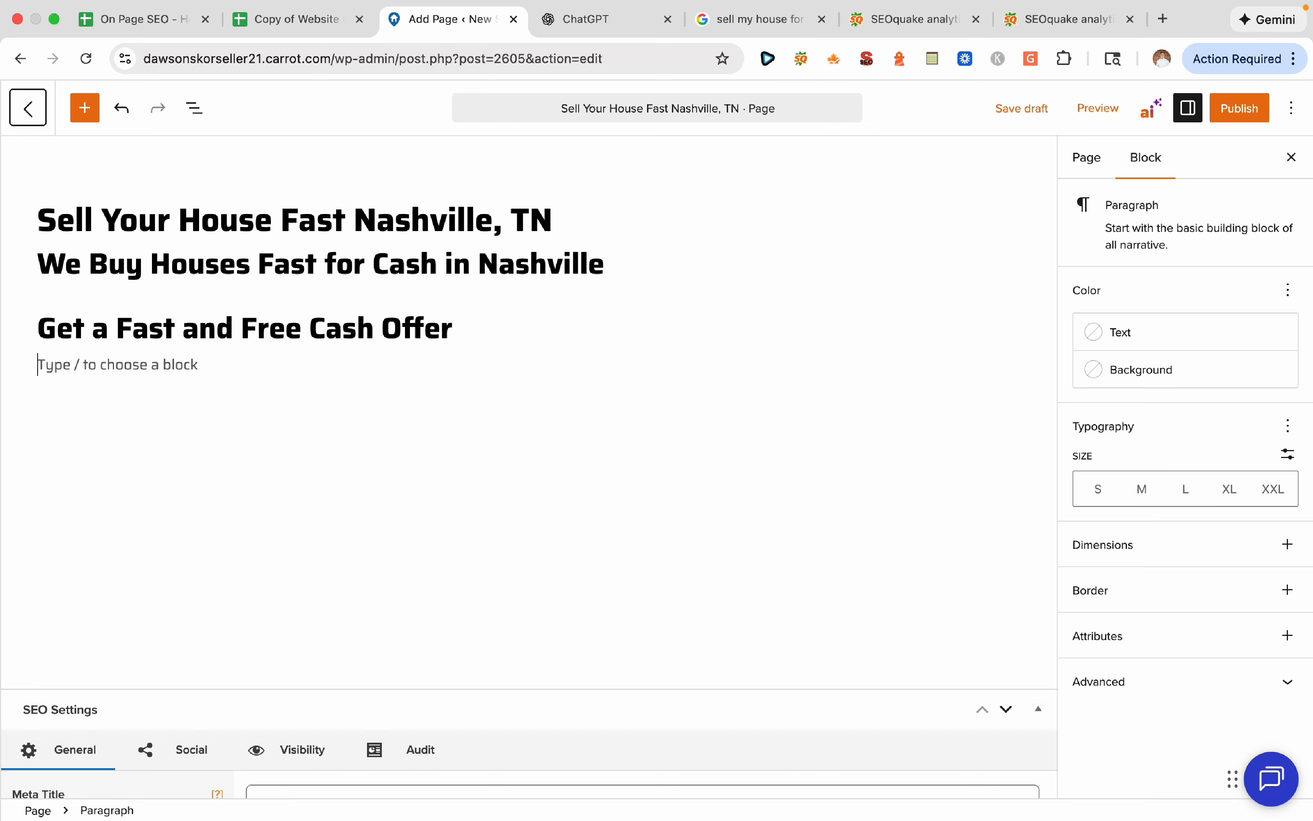
key("BackSpace")
type("for your House")
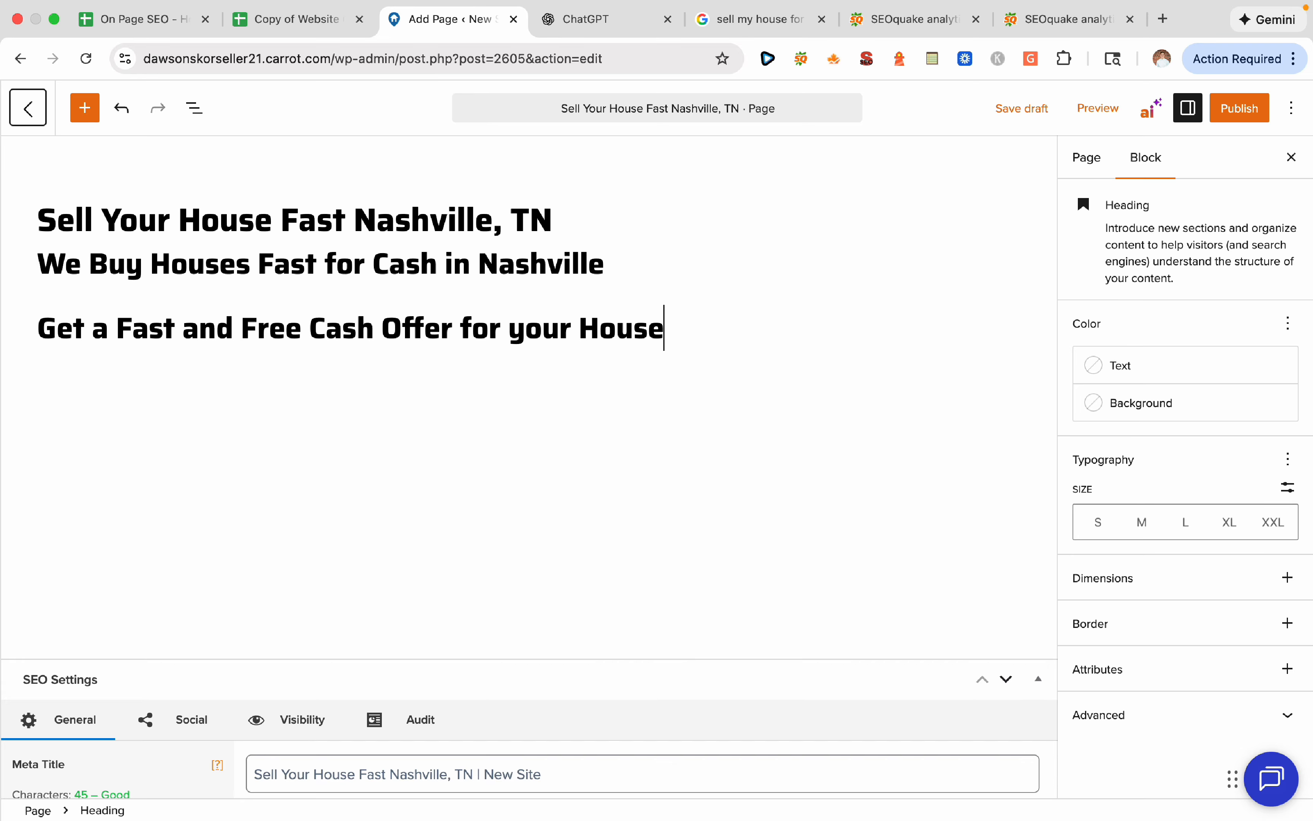
key("Return")
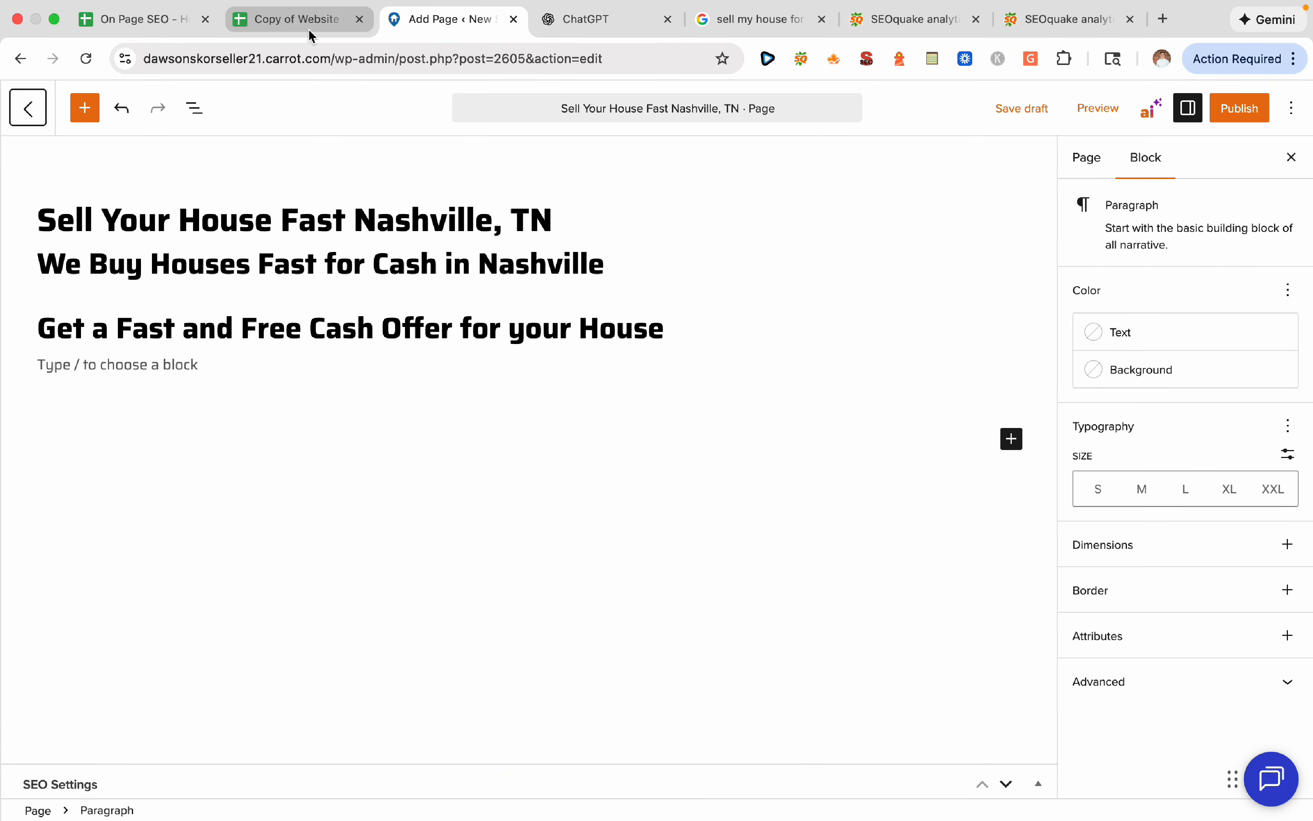
Return to the On Page SEO spreadsheet and examine its word count, keyword and link comparison sections
left_click(304, 19)
left_click(164, 22)
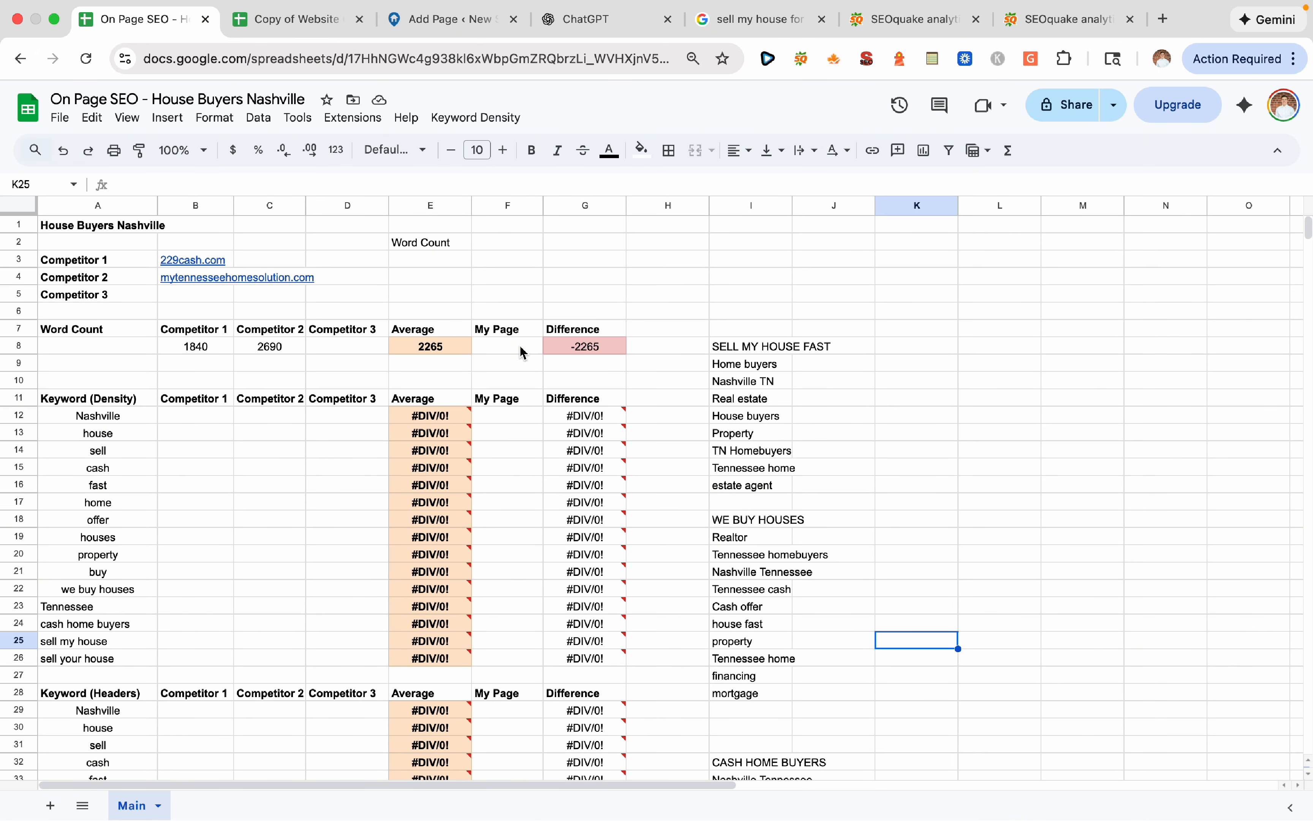
scroll(1099, 543, "down", 9)
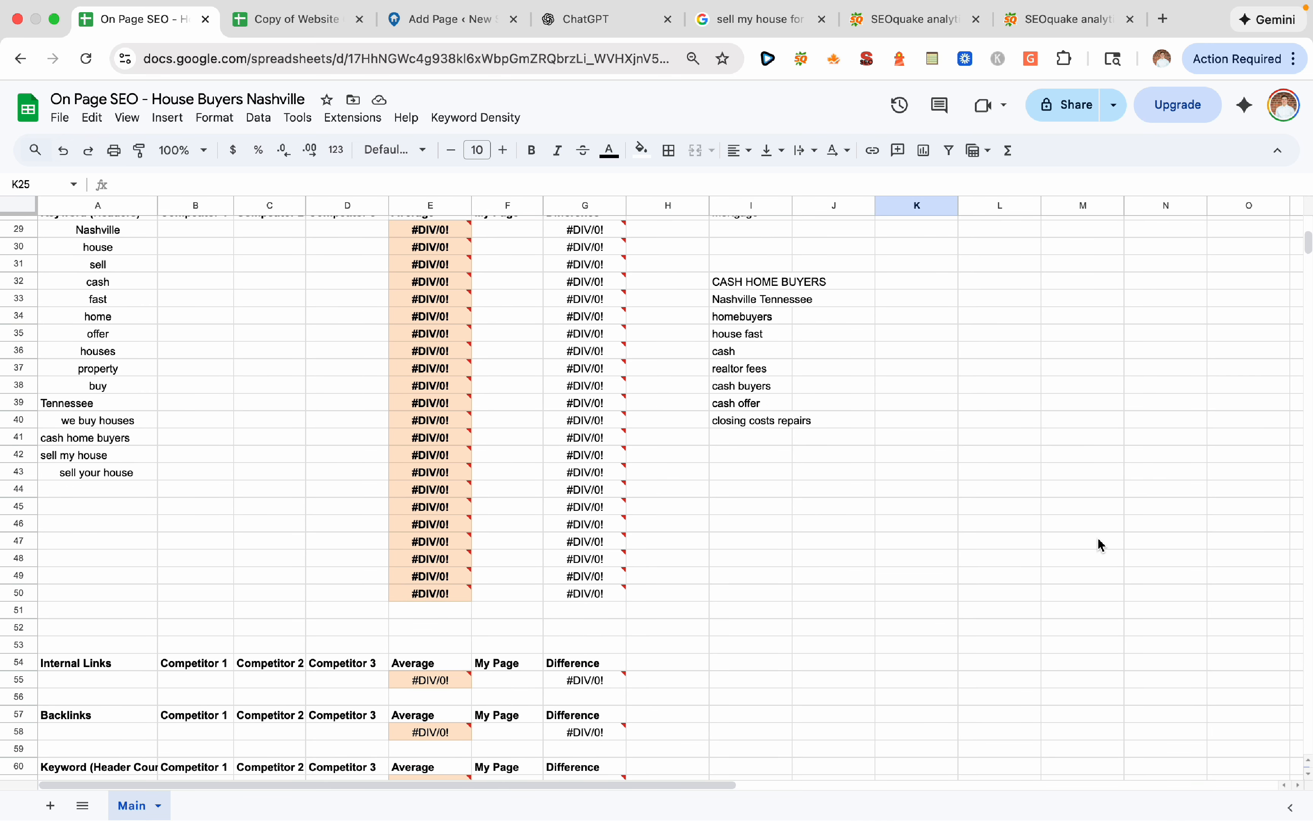
Examine the header count section of the spreadsheet, comparing the two competitors' totals with their average in row 67
scroll(1101, 545, "down", 8)
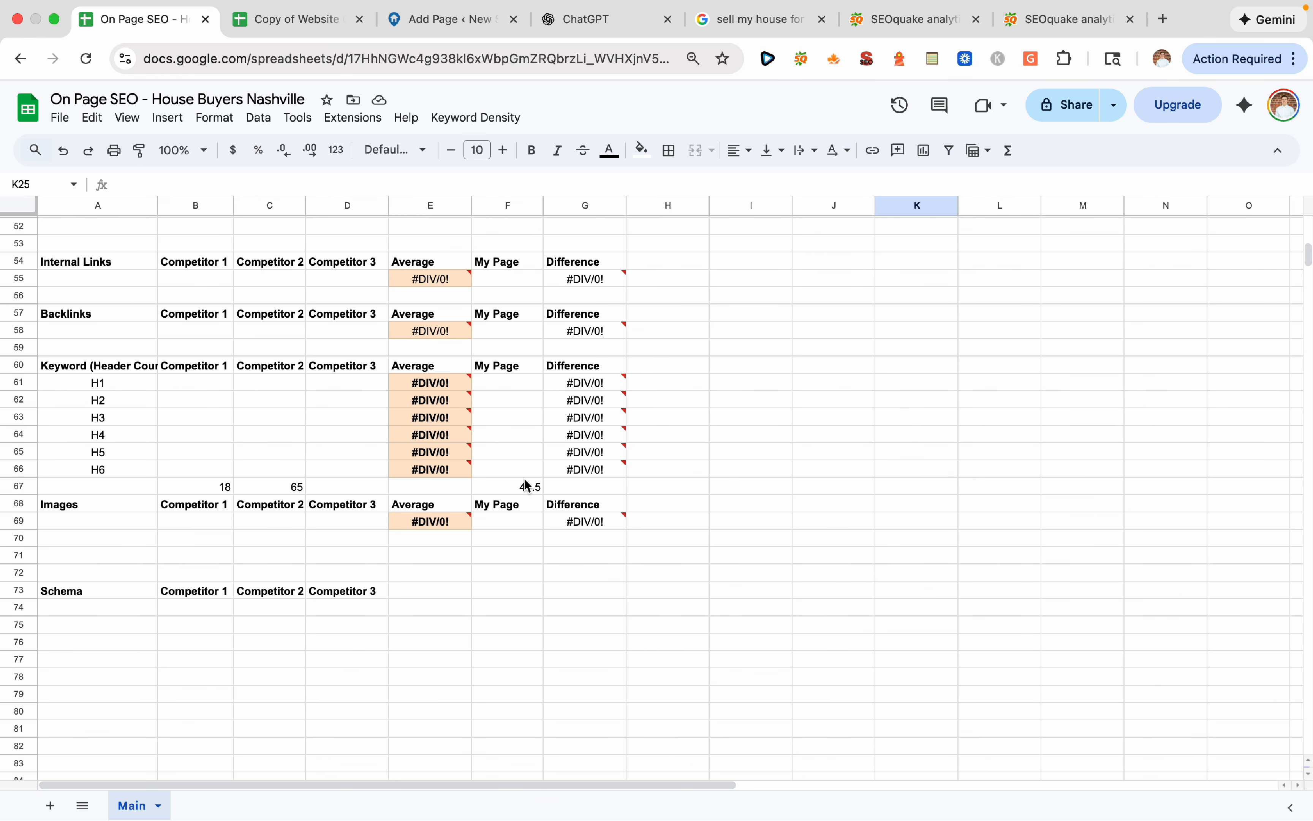
left_click(527, 485)
left_click(749, 471)
left_click(514, 491)
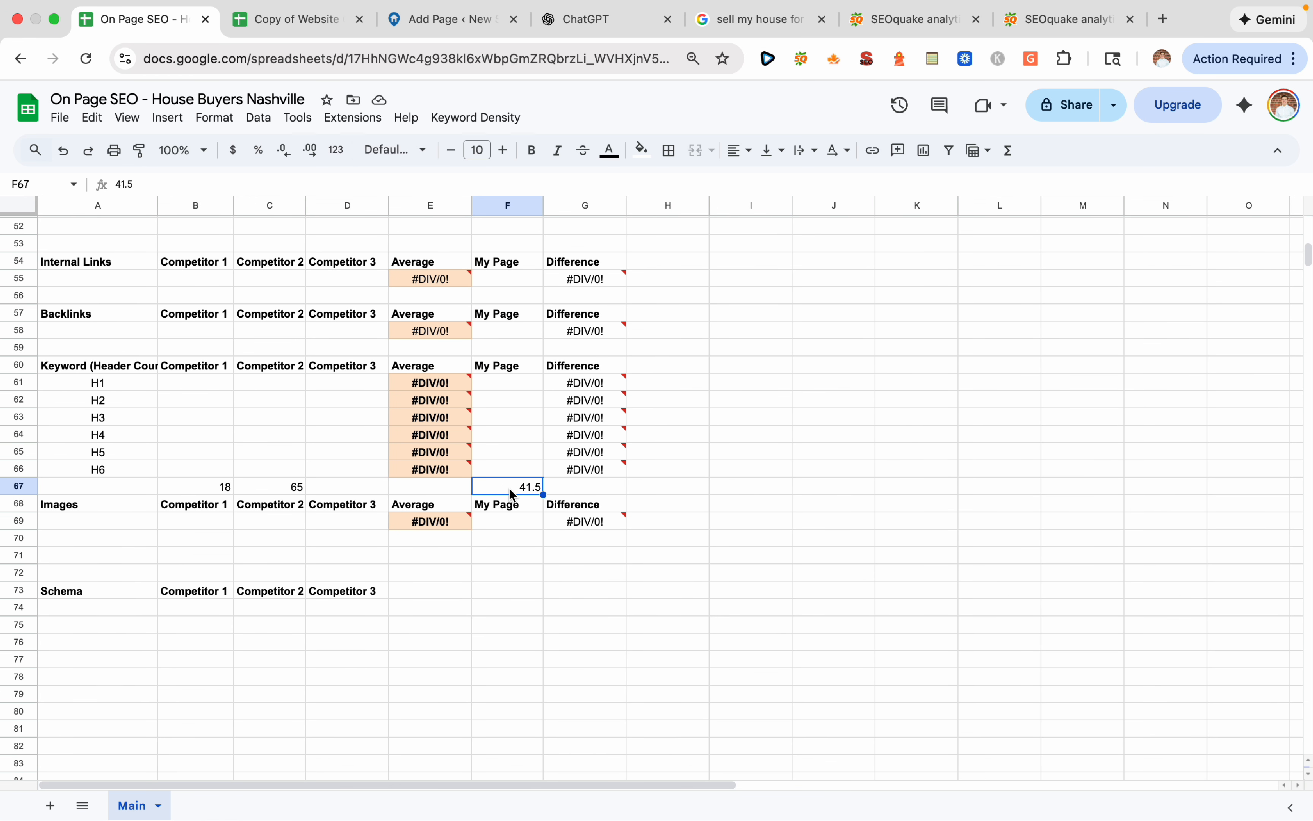
scroll(817, 441, "up", 4)
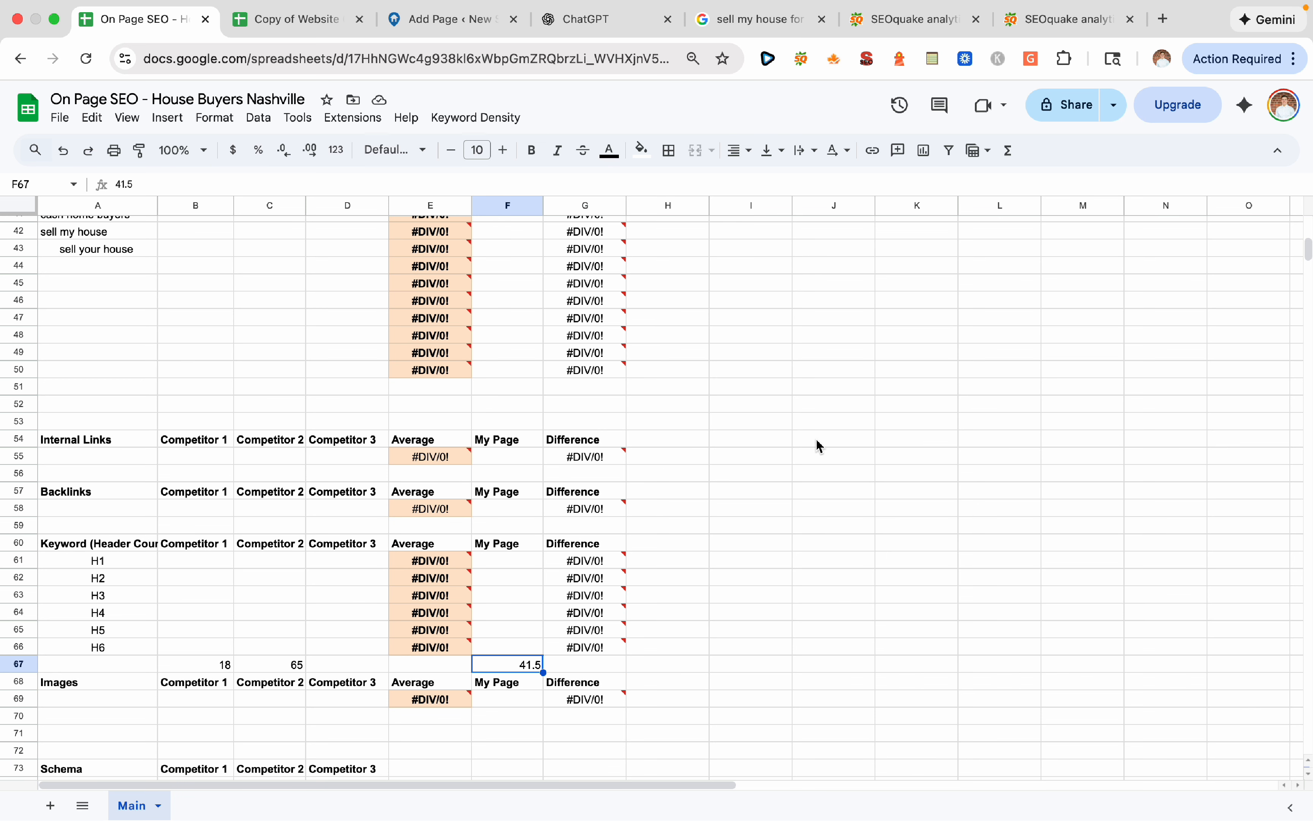
left_click(293, 667)
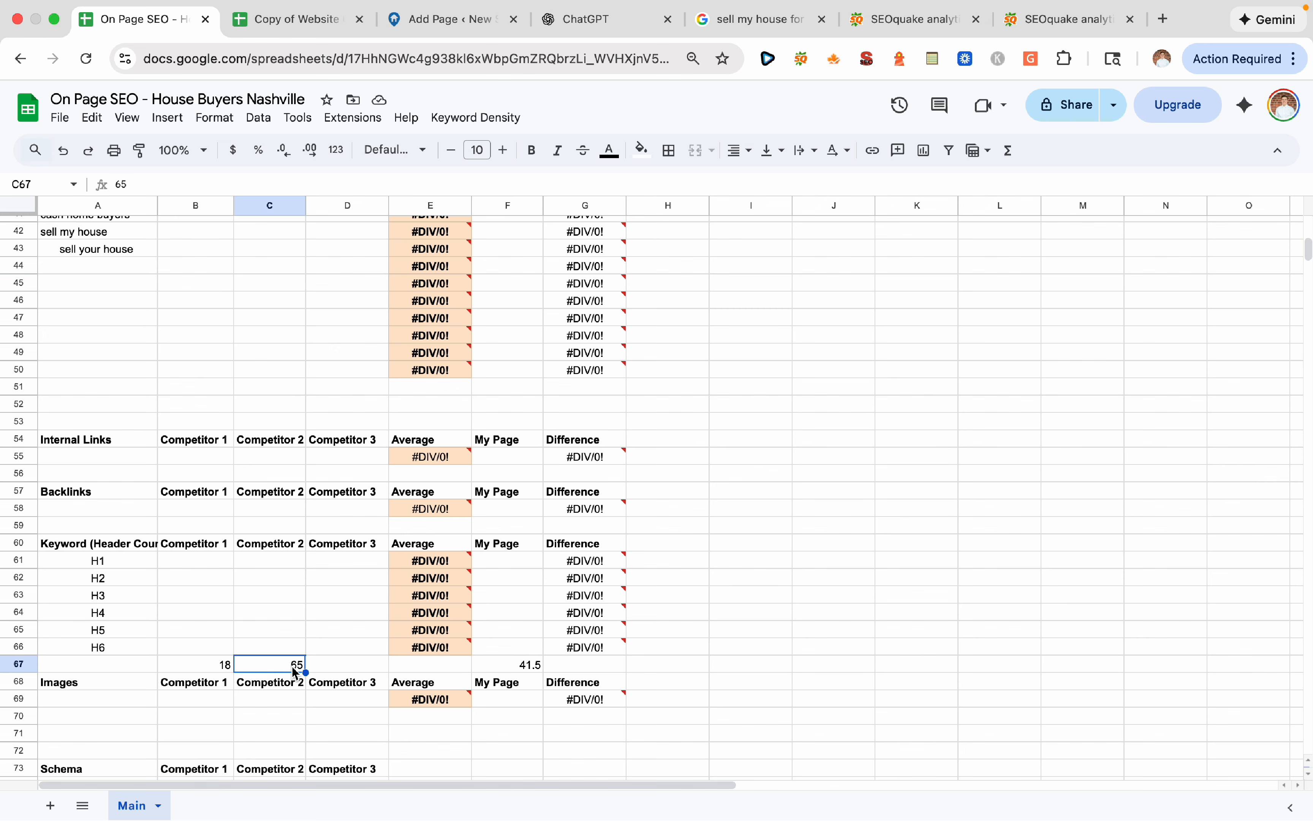
left_click(217, 667)
left_click(256, 672)
left_click(523, 669)
Enter the note "20 headers (paragraphs)" in cell H2
scroll(814, 608, "up", 5)
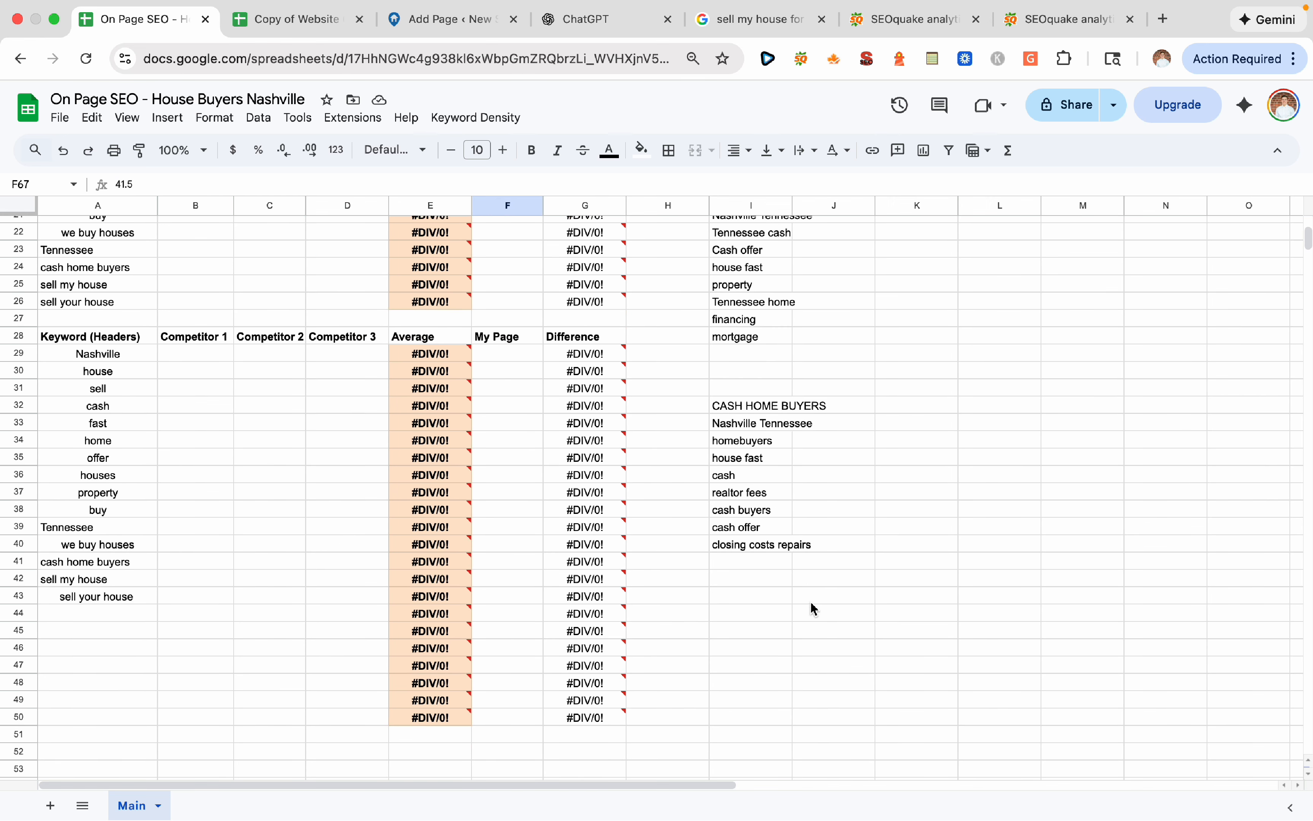
scroll(814, 608, "up", 5)
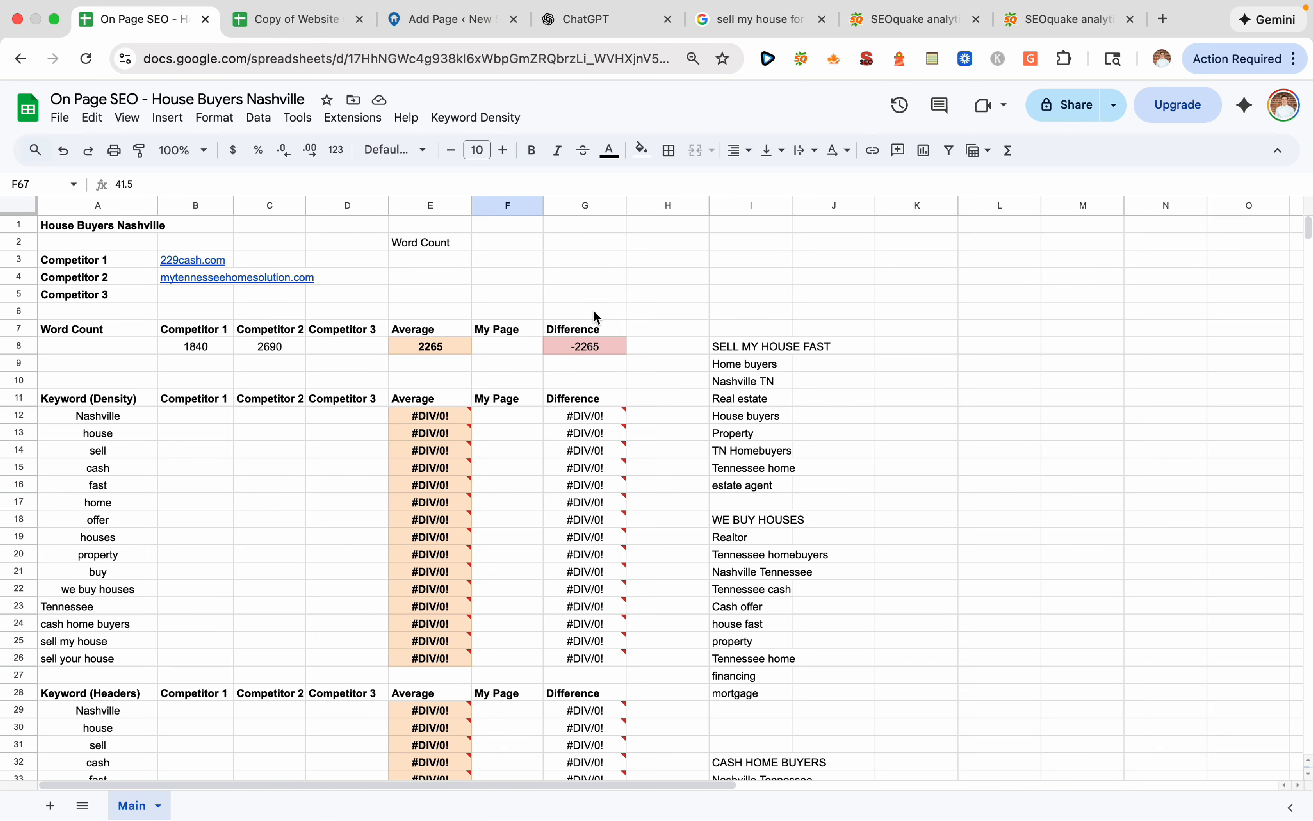
left_click(684, 243)
type("20 heade")
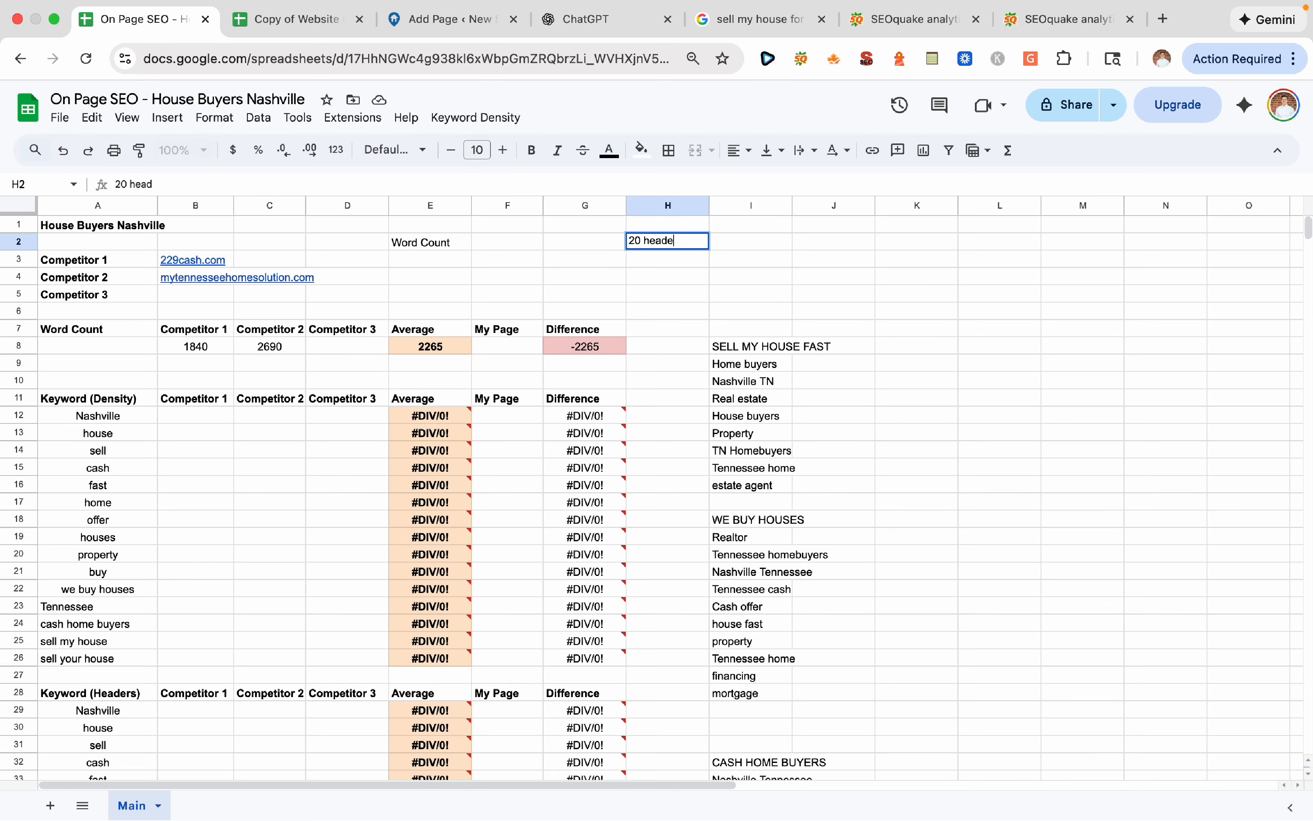
type("rs (paragraphs)")
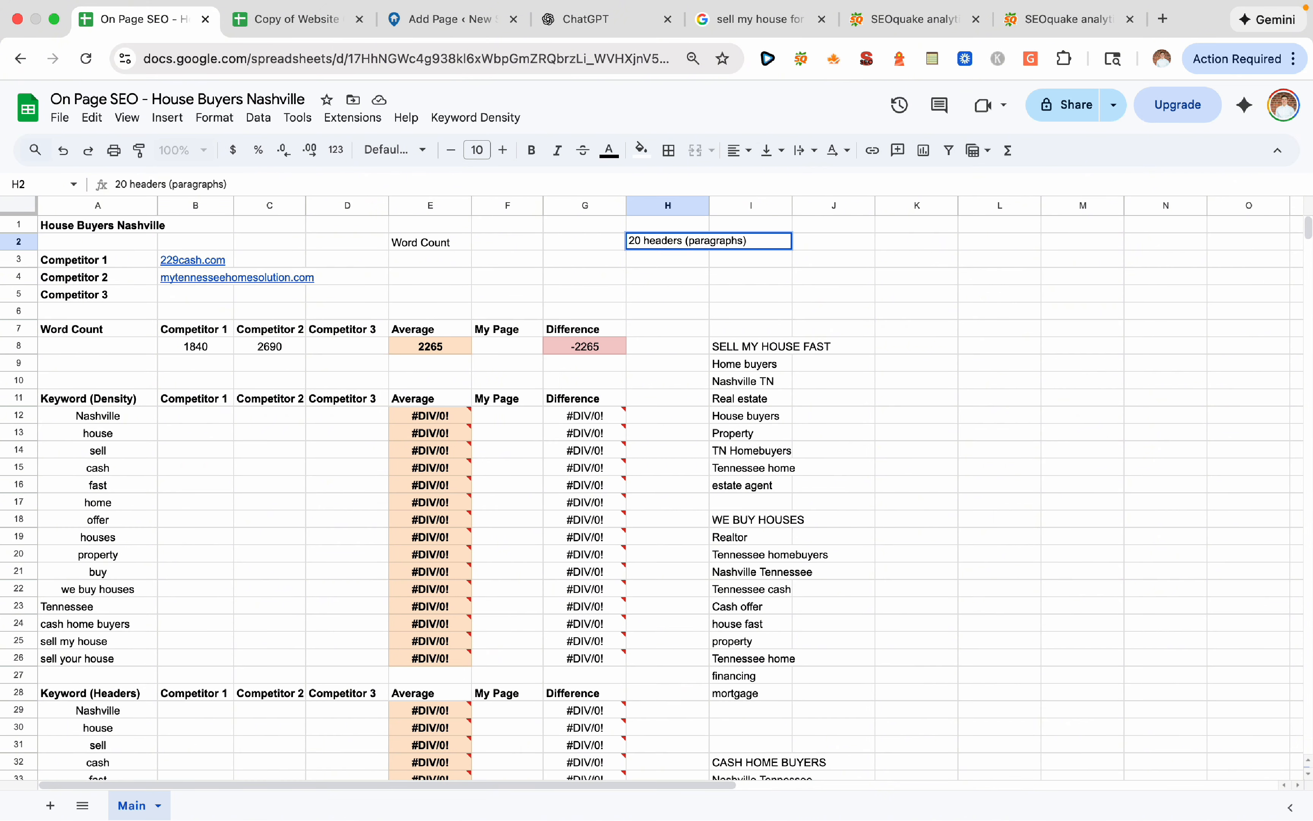
key("Return")
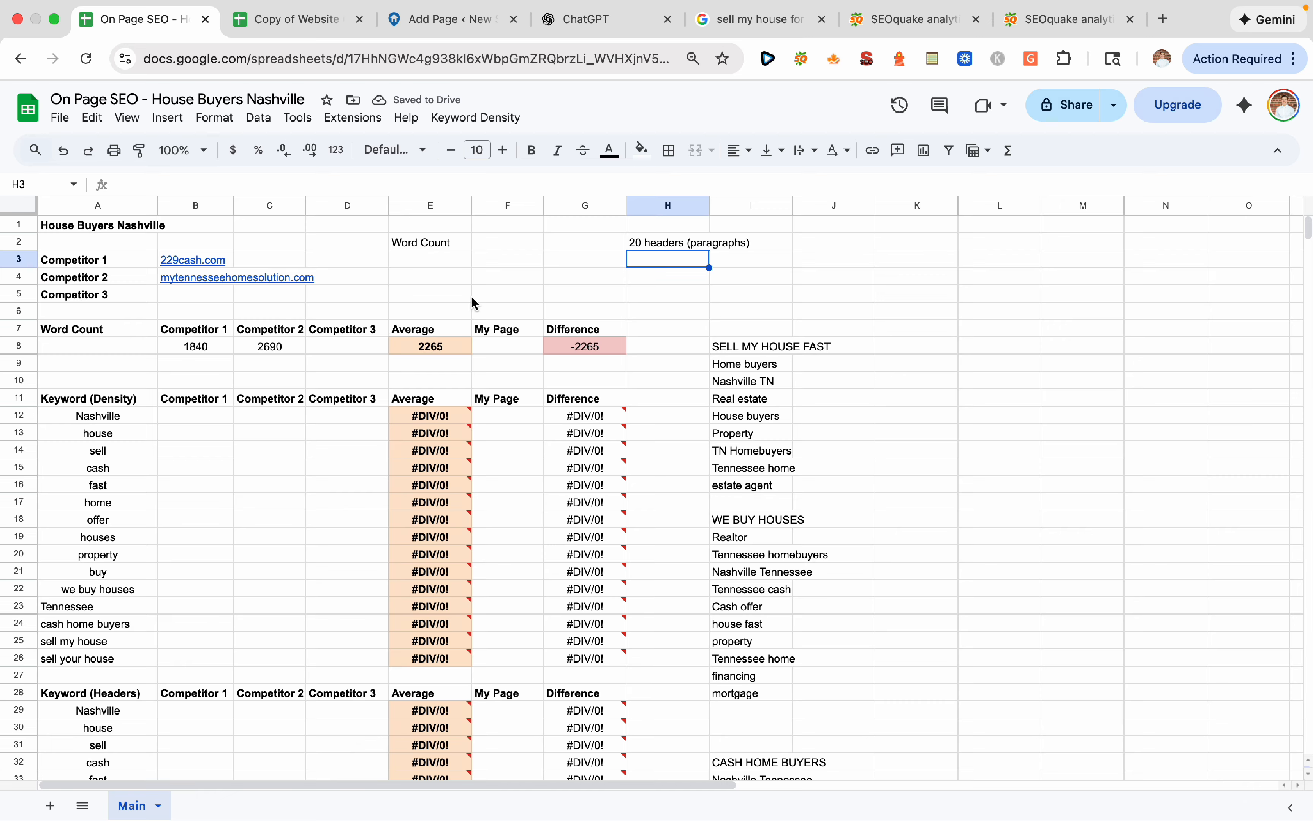
Check the average word count formula and enter the note "114 words per paragraph" in cell H3
left_click(461, 348)
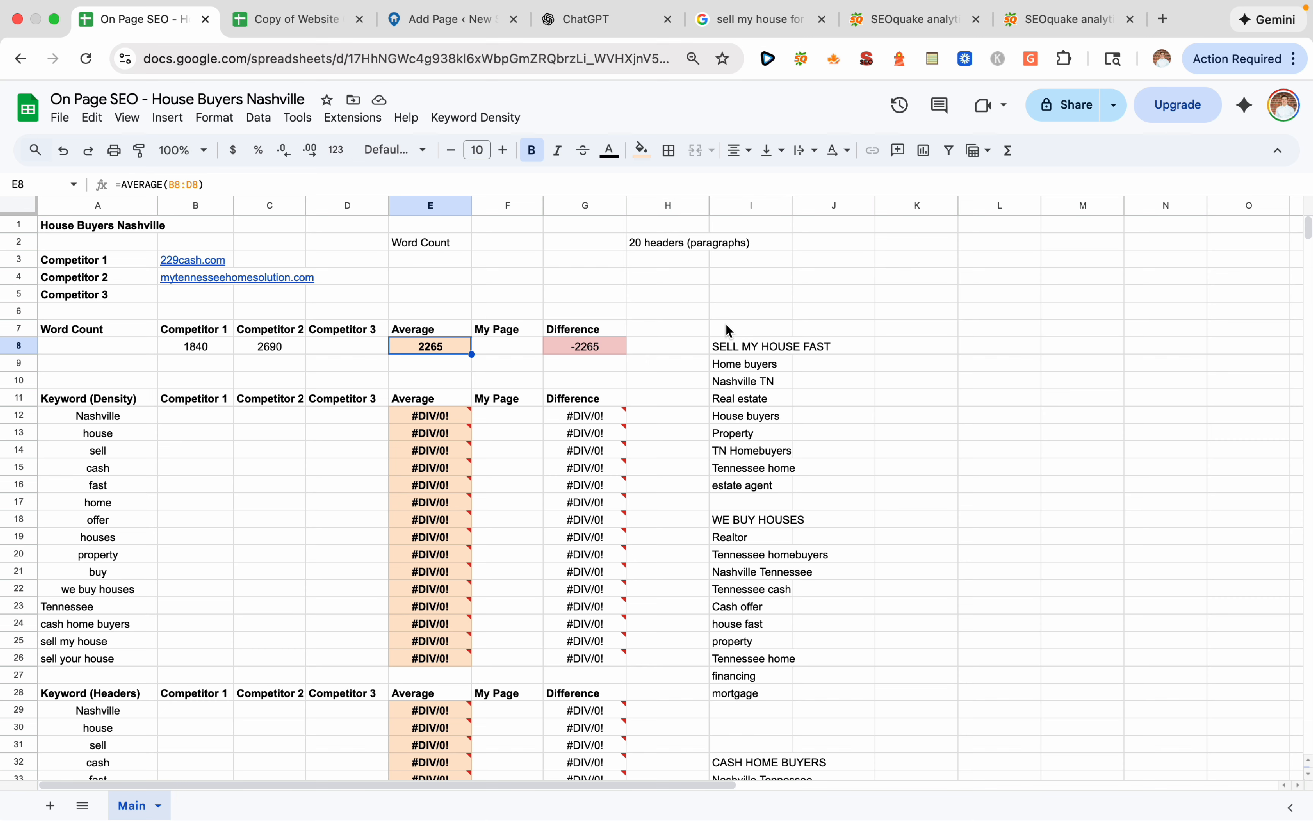
left_click(667, 259)
type("11")
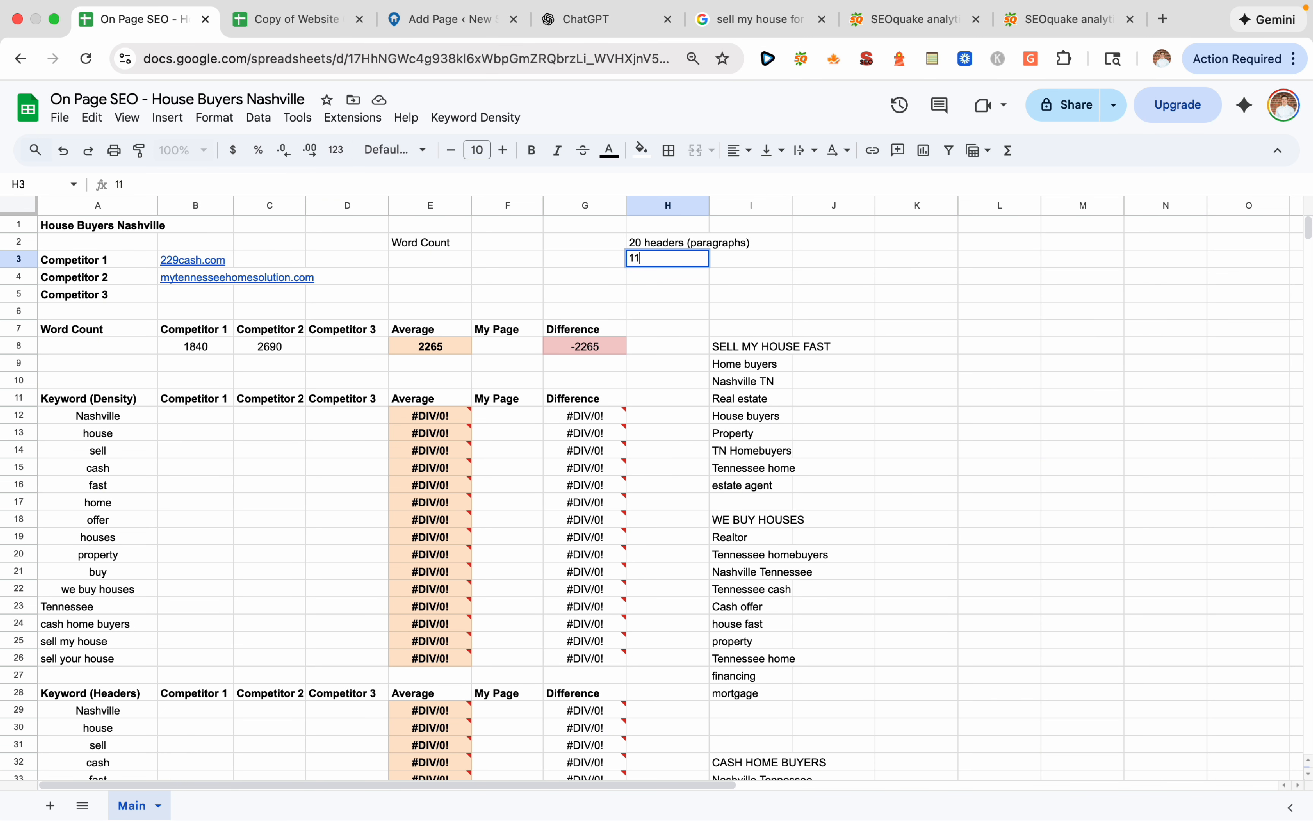
type("4 words per paragraph")
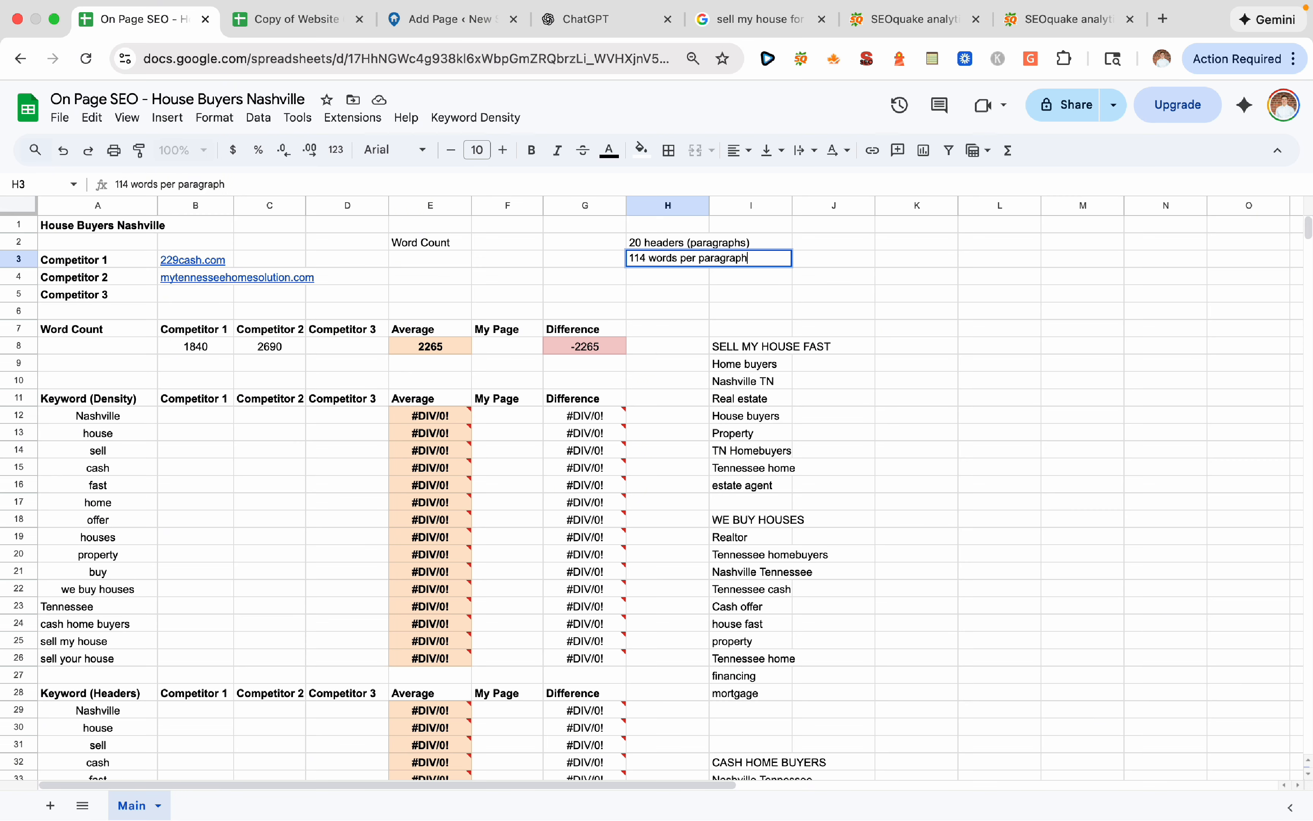
key("Return")
left_click(452, 347)
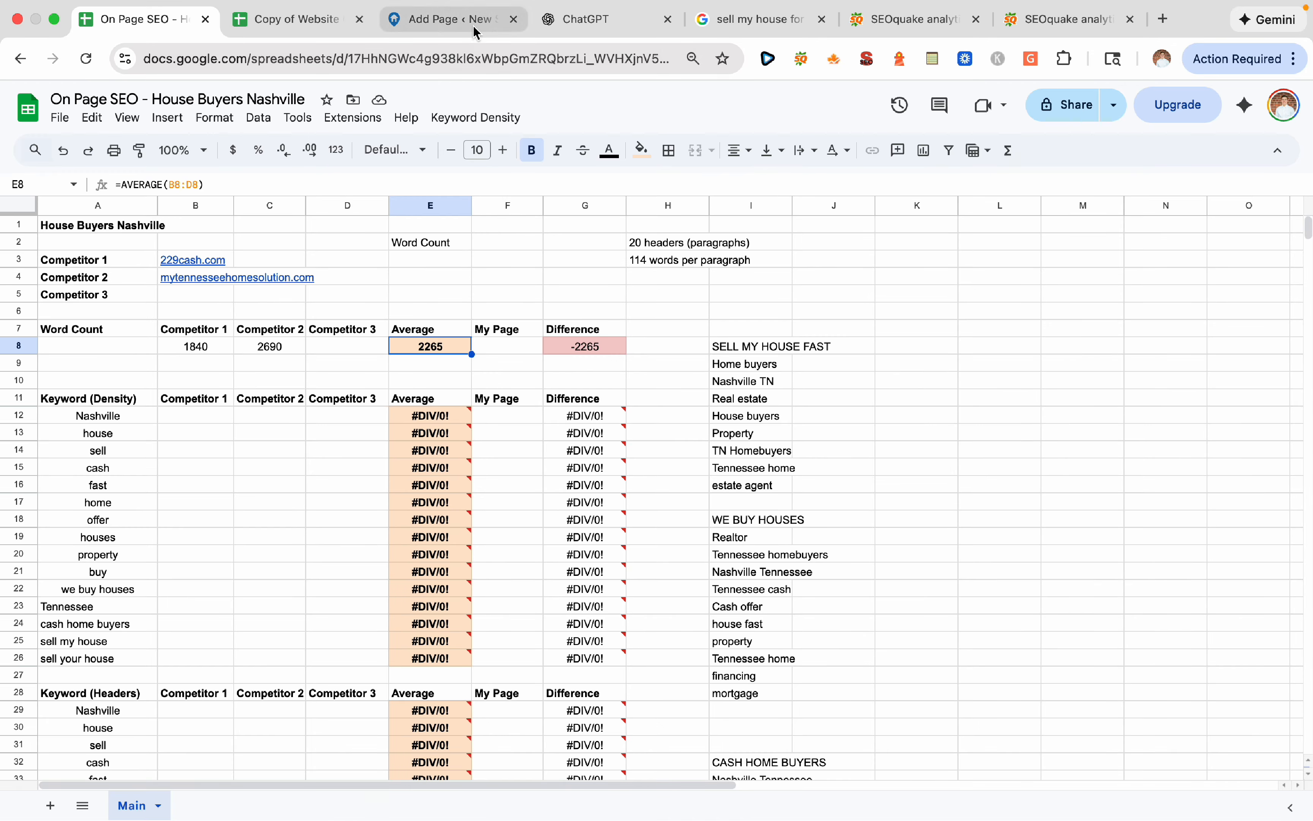
Add an empty H2 heading block below the second heading's section in the page editor, and consult the checklist and On Page SEO keyword list
left_click(450, 21)
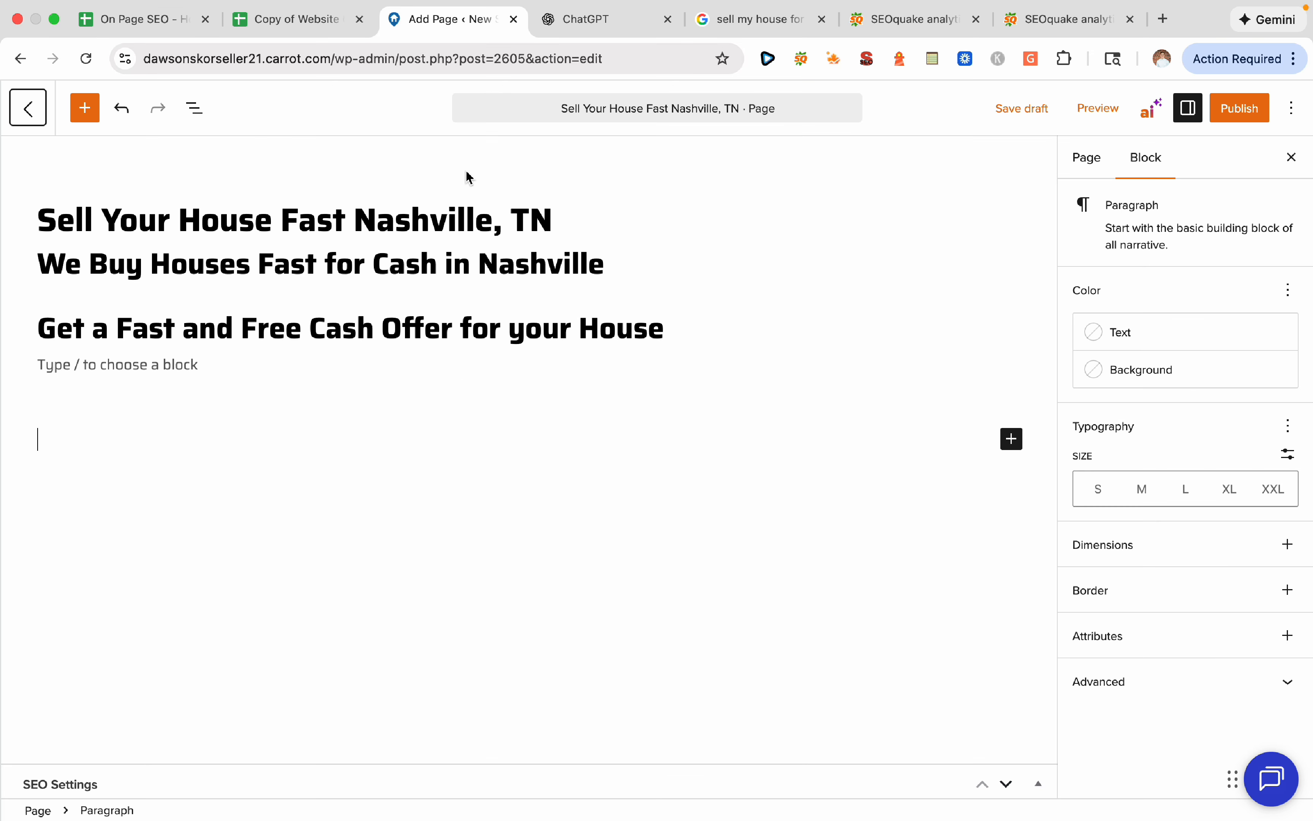
left_click(1012, 438)
left_click(863, 584)
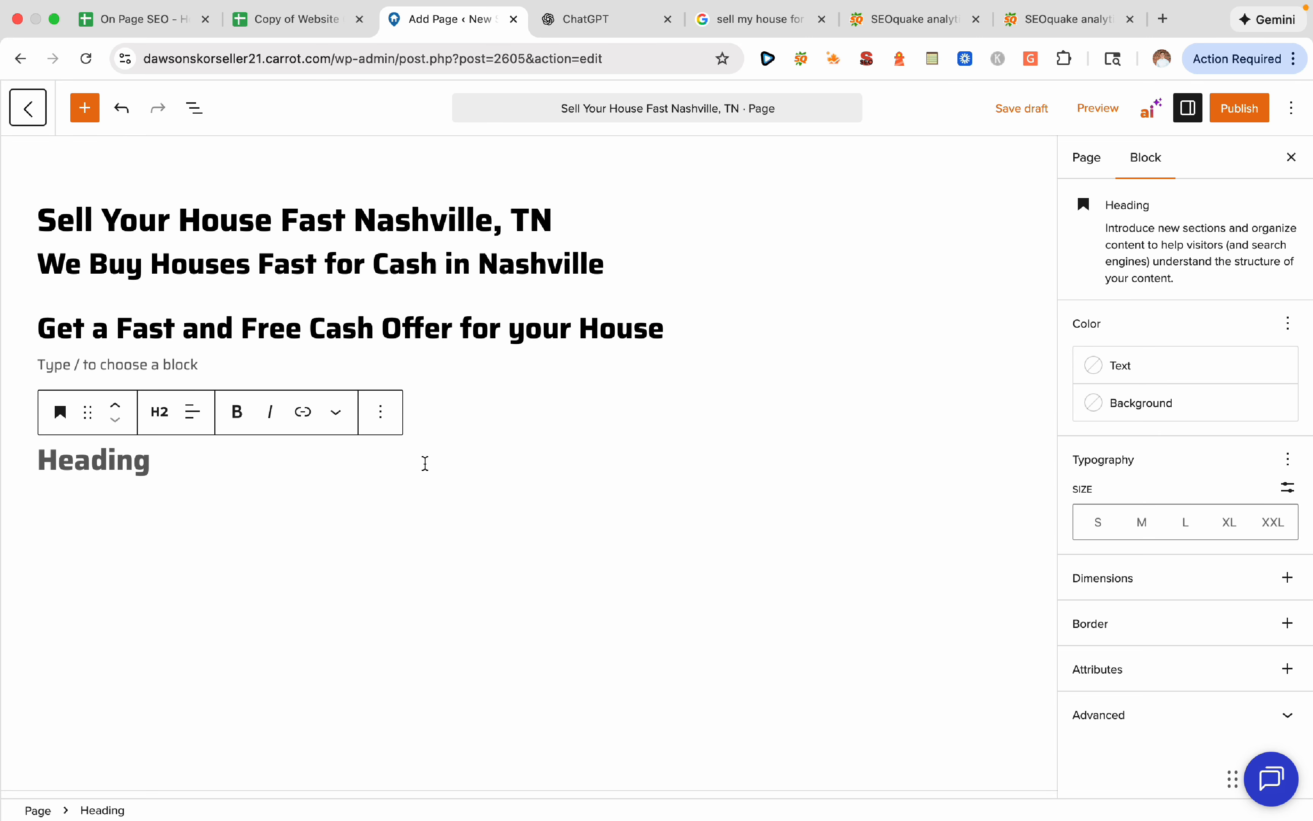
left_click(320, 21)
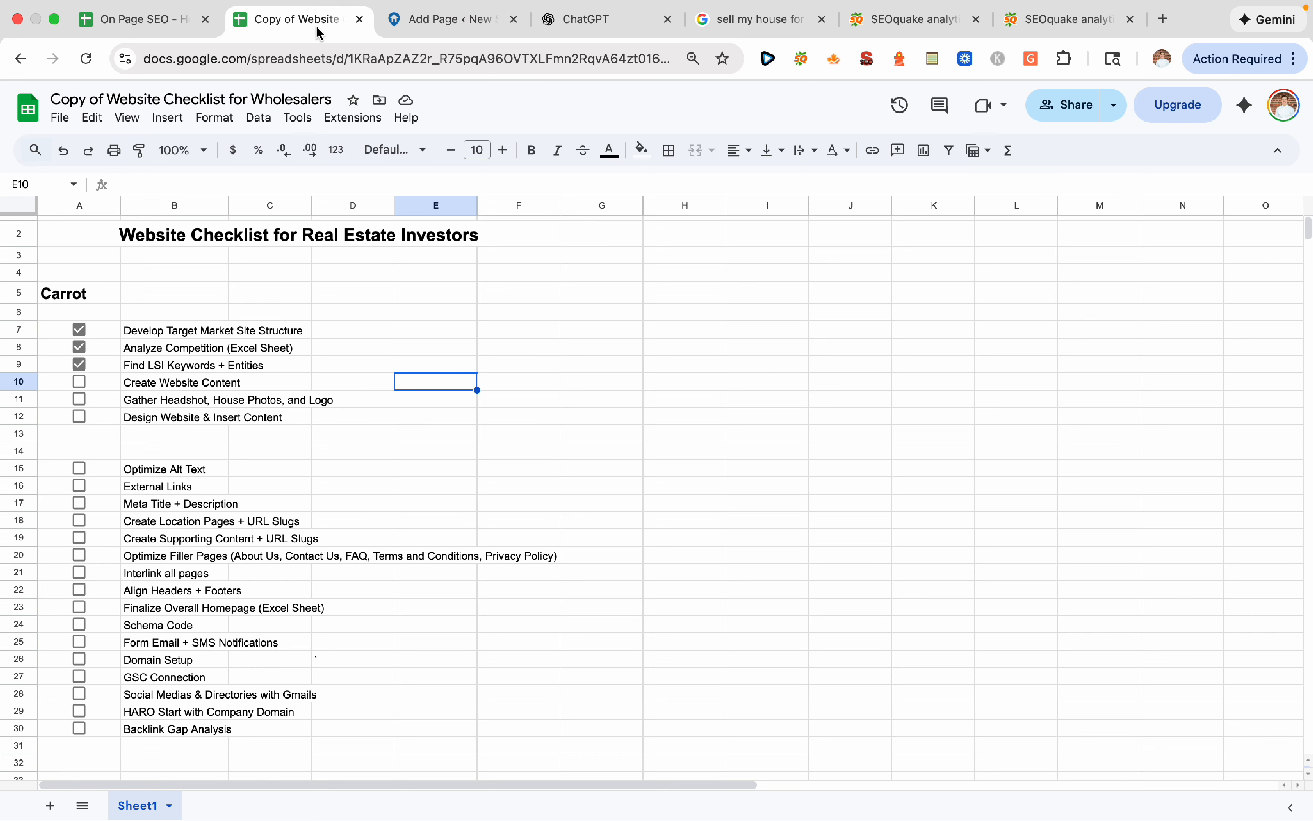
left_click(444, 24)
key("ctrl+shift+Tab")
key("ctrl+shift+Tab")
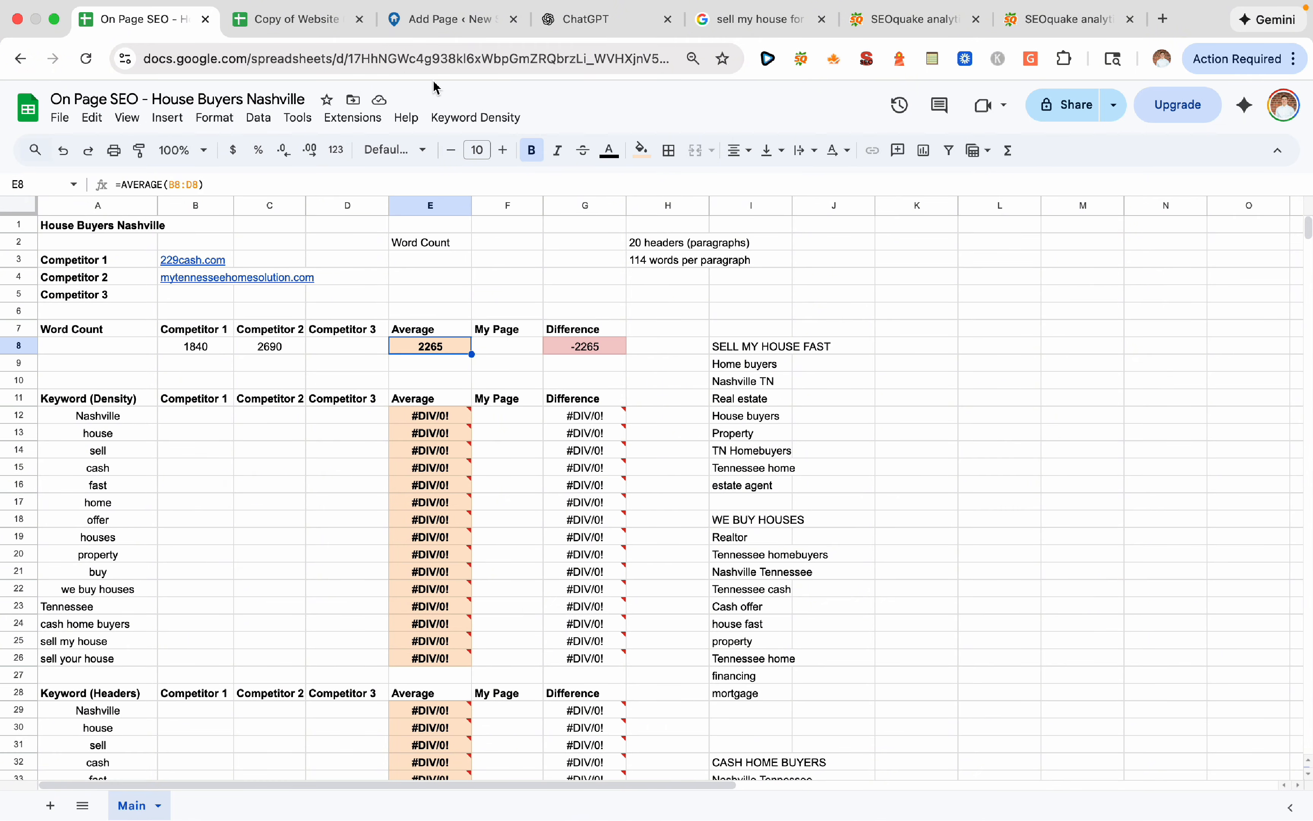
left_click(449, 26)
left_click(143, 23)
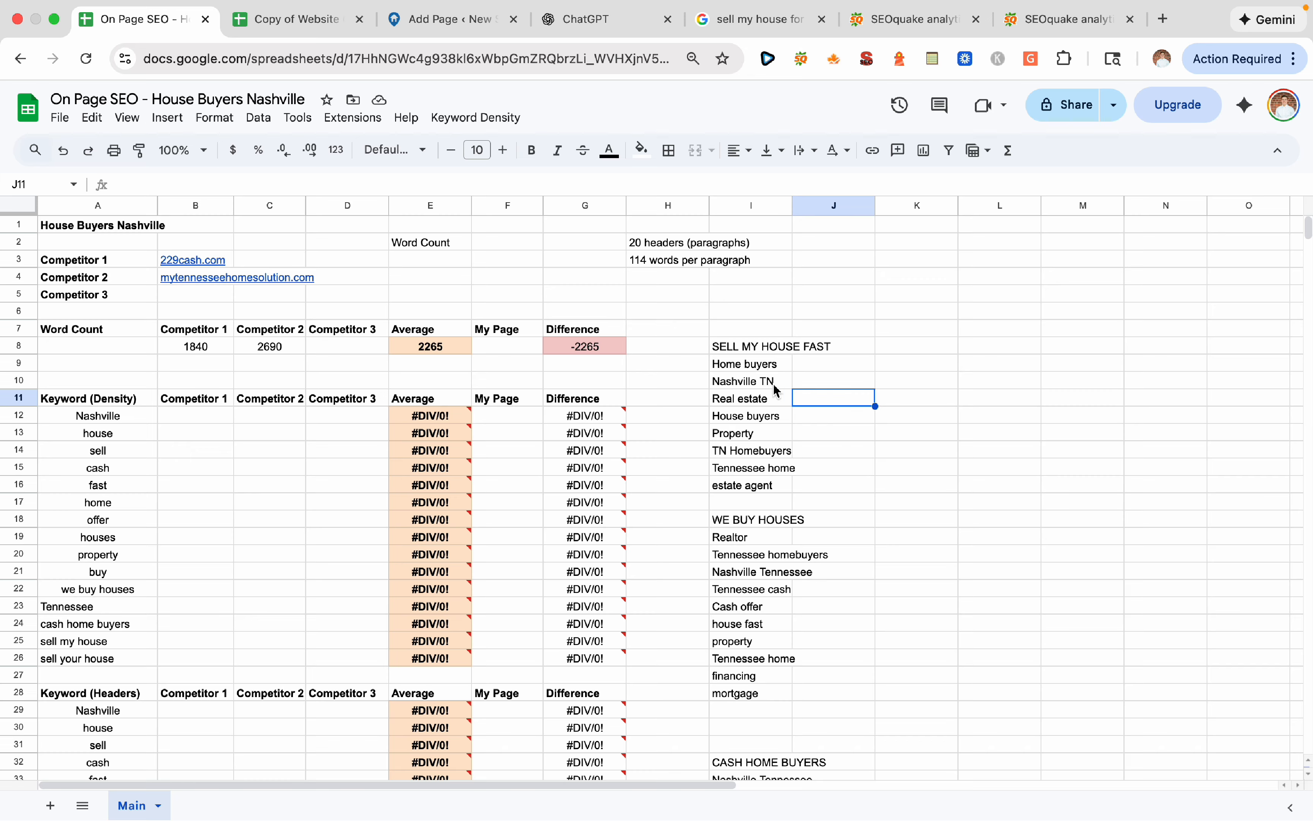
Return to the page editor and fill the empty heading with "Top Local Home Buyers in Nashville", with an empty paragraph below it
left_click(452, 27)
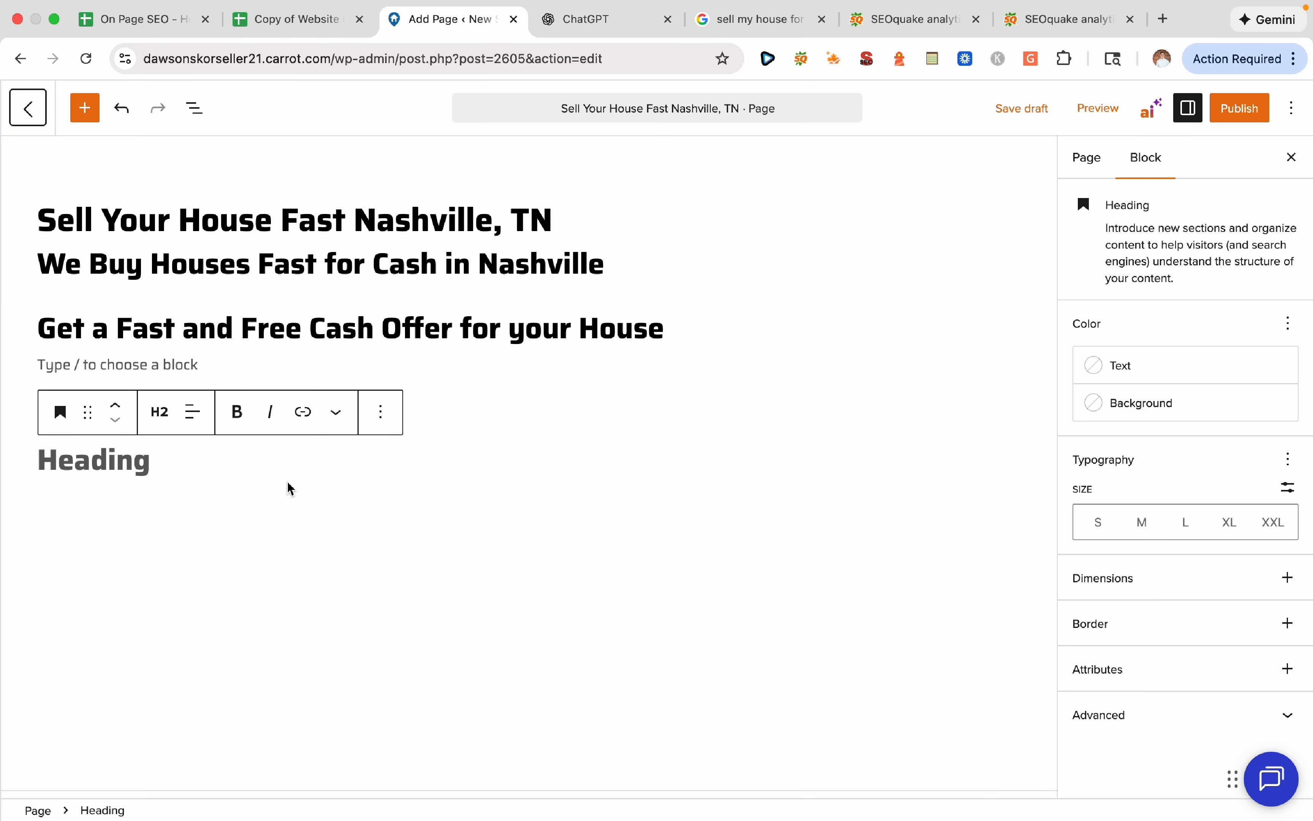
type("To p L")
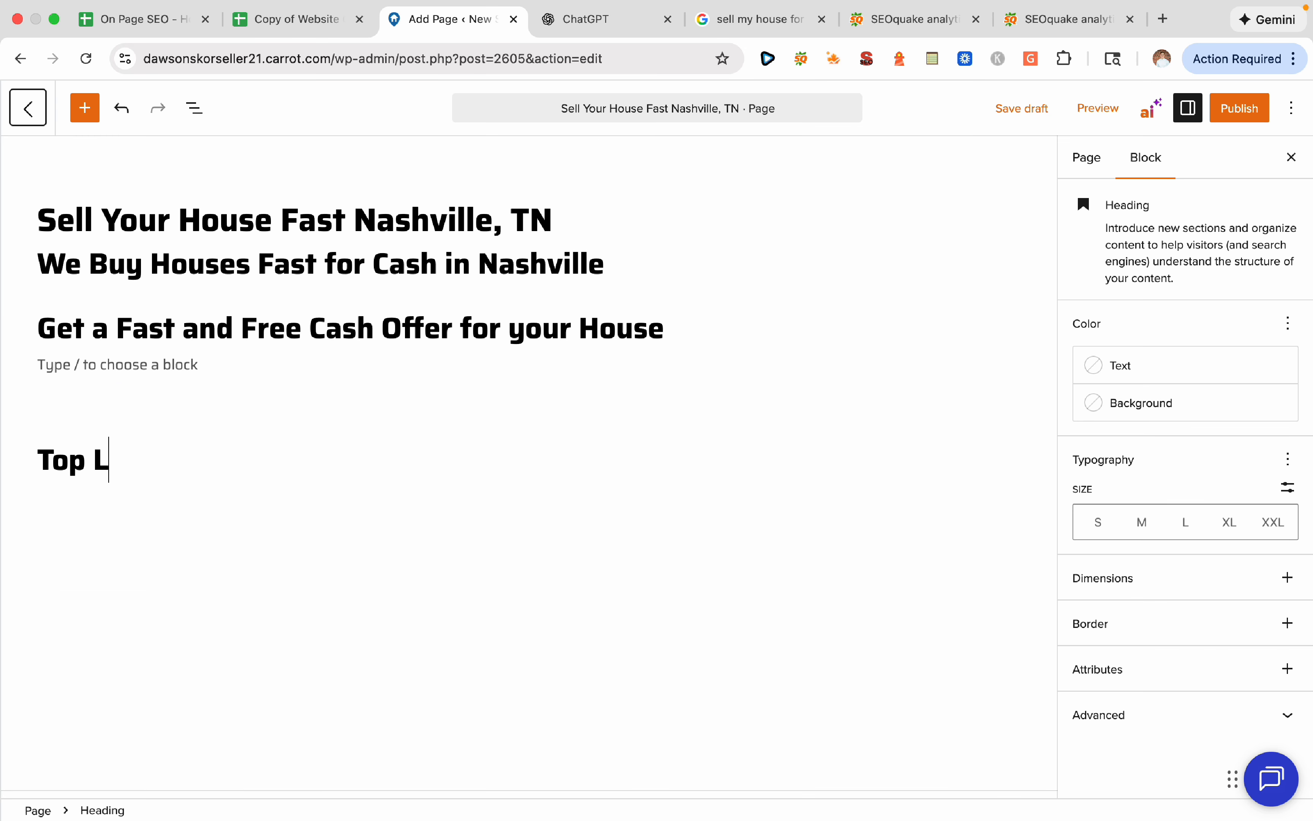
type("ocal Home Buyers in Nashville")
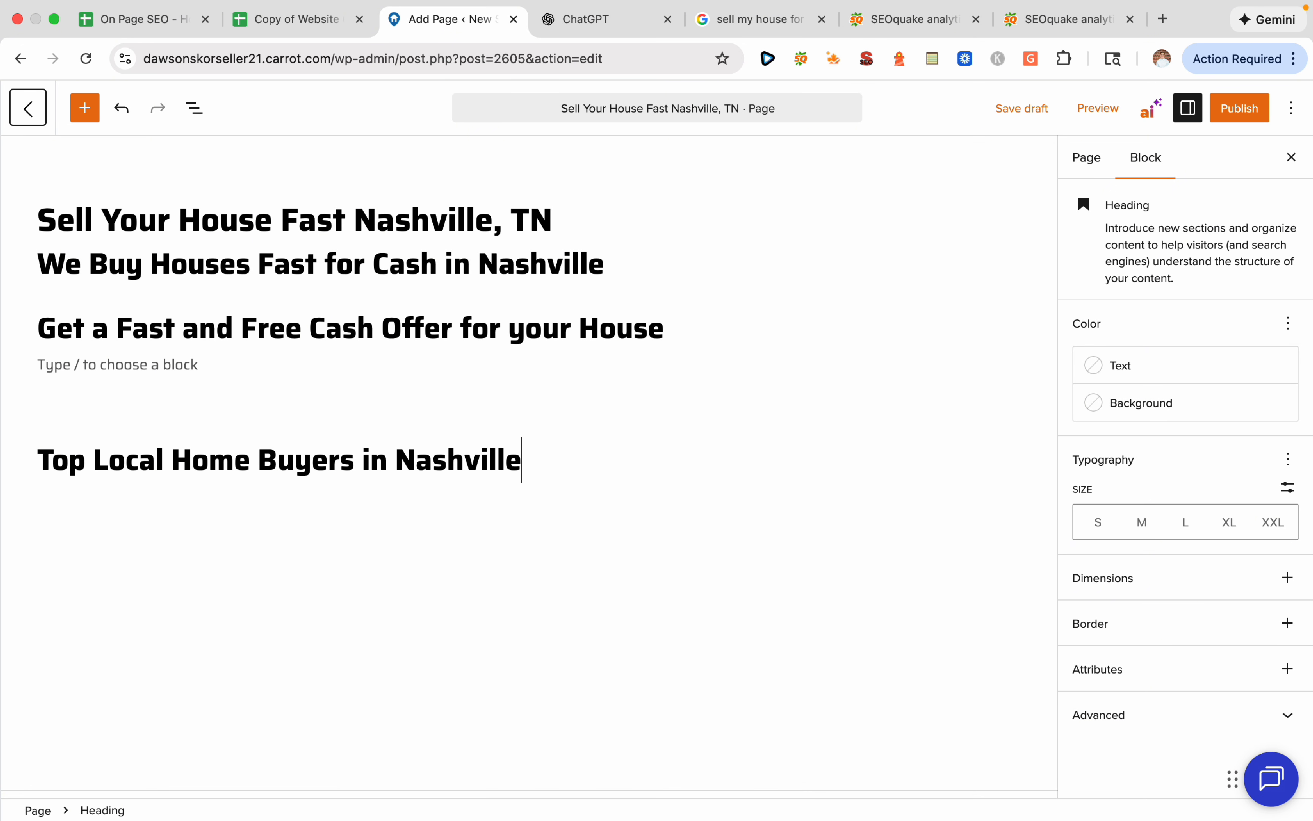
key("Return")
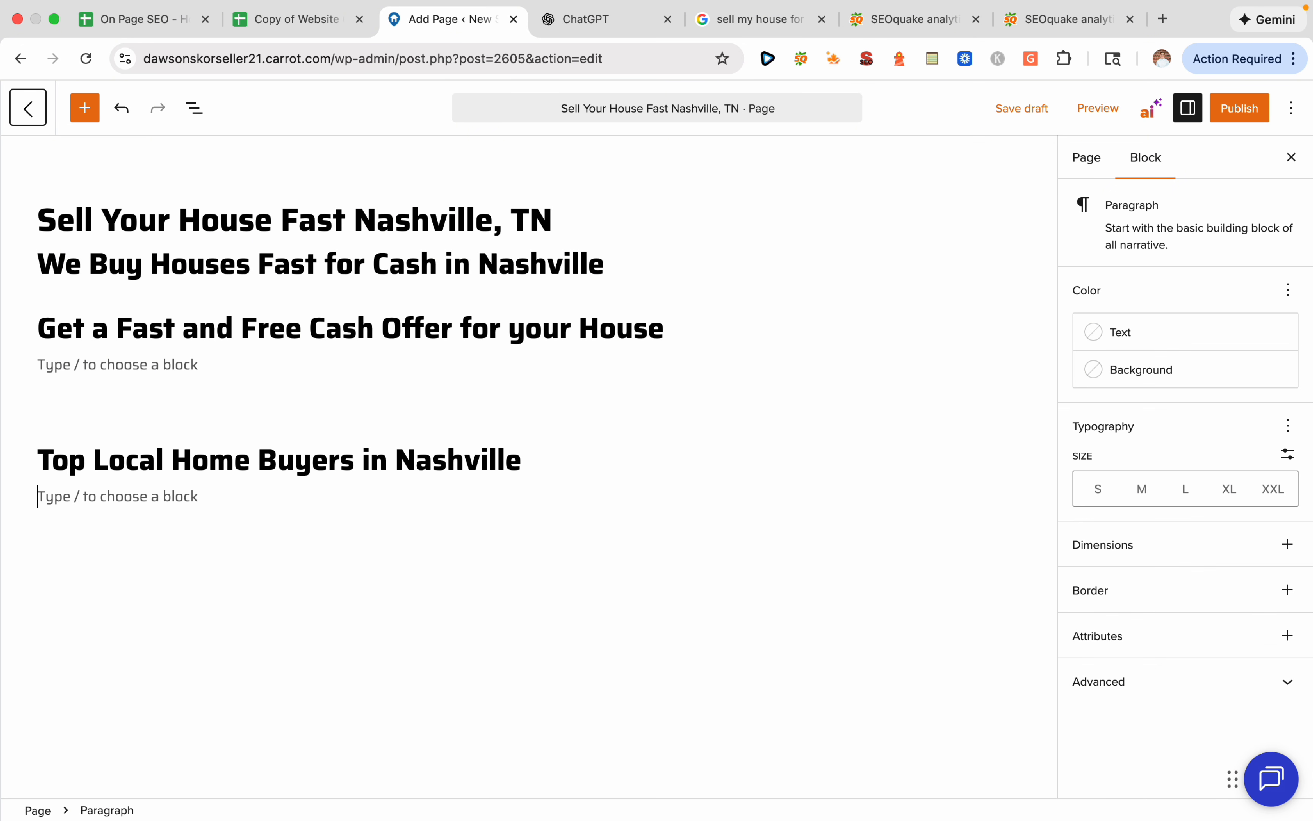
Add another empty H2 heading block to the page and review the SELL MY HOUSE FAST keywords in the spreadsheet
left_click(1012, 495)
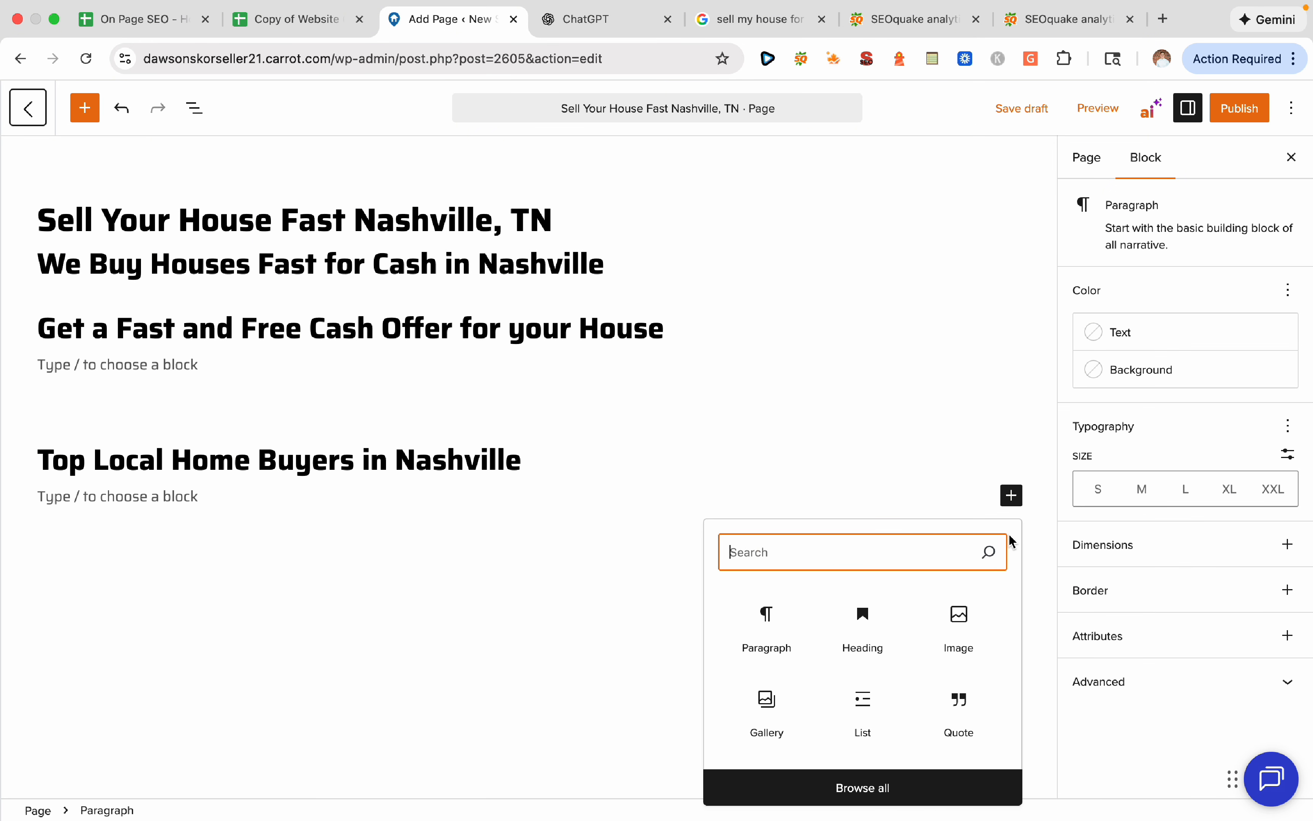
left_click(860, 624)
left_click(181, 30)
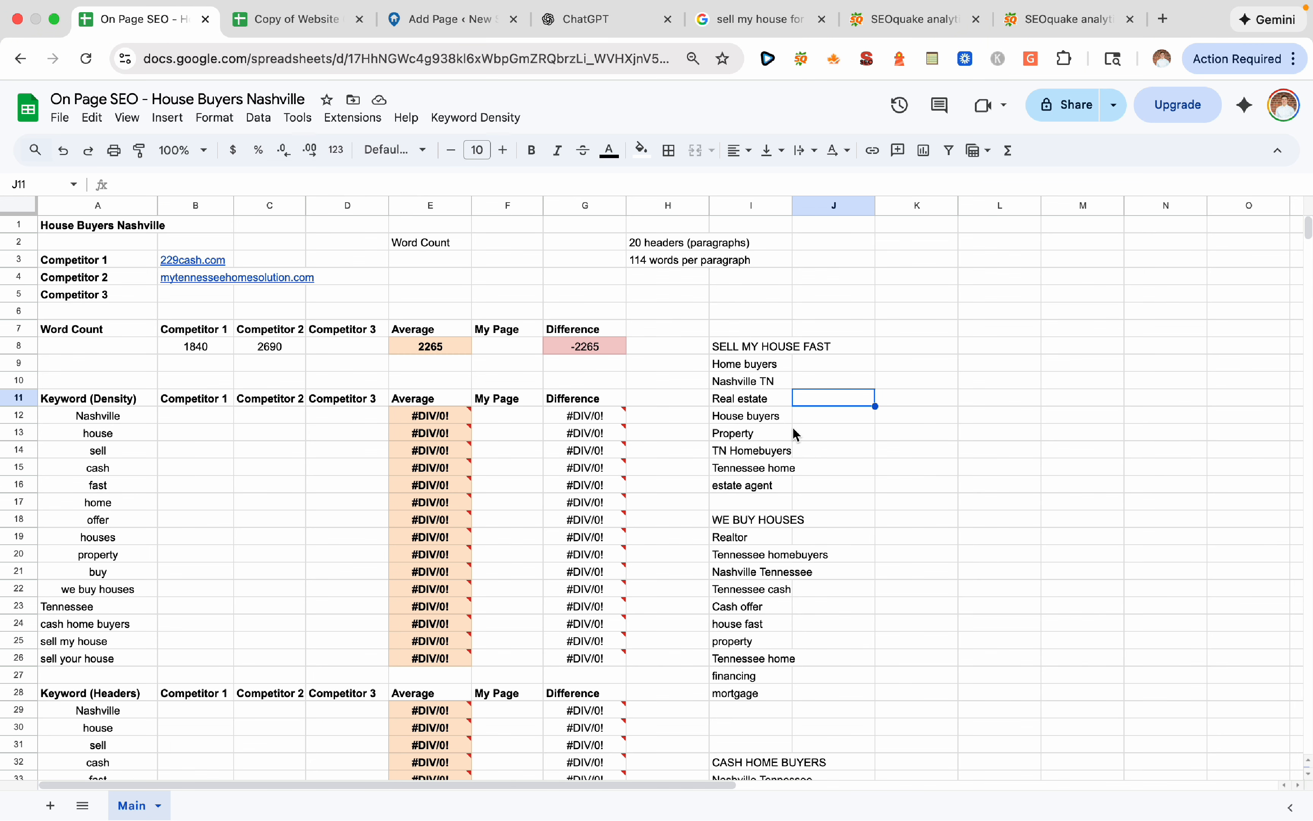
left_click(750, 361)
mouse_move(777, 402)
left_mouse_down()
mouse_move(777, 595)
mouse_move(756, 419)
mouse_move(785, 396)
left_mouse_up()
left_click(827, 403)
left_click(448, 20)
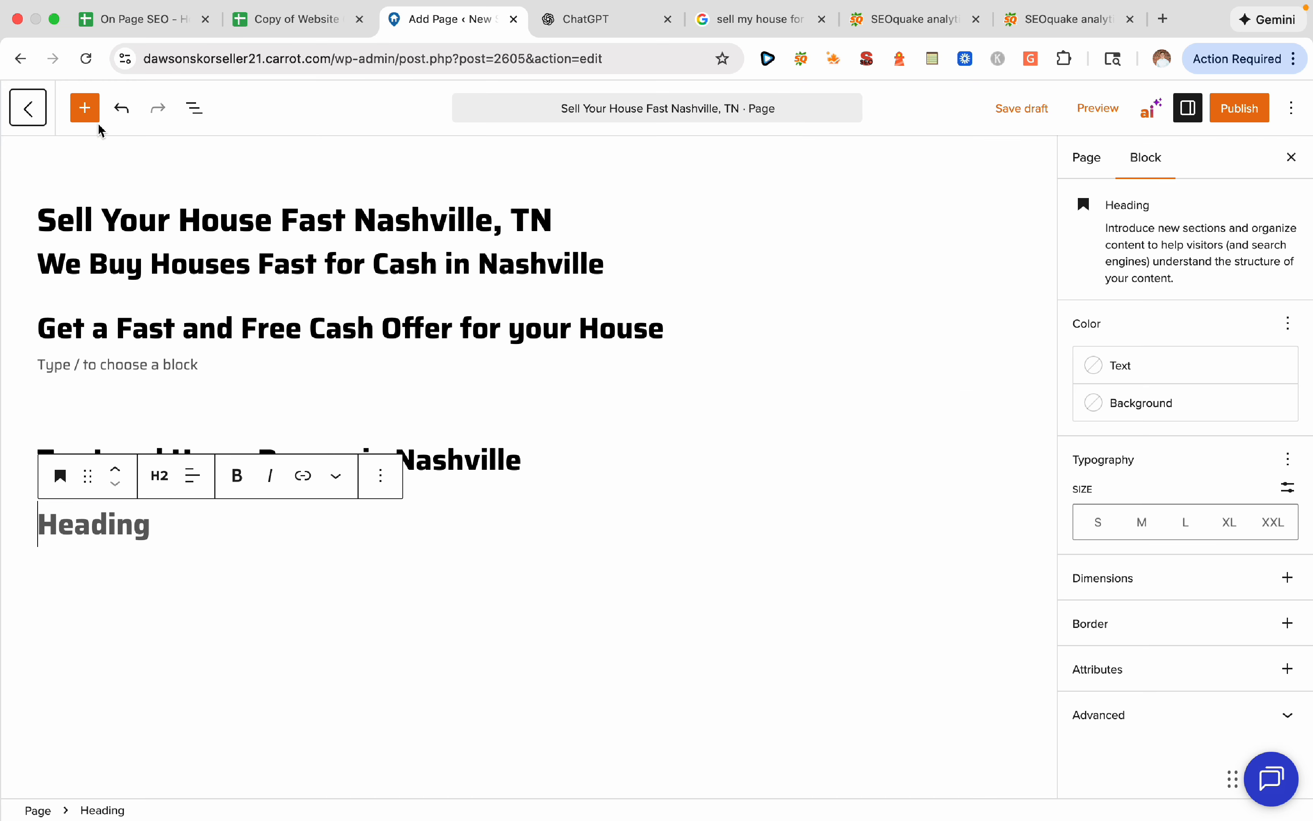
left_click(143, 24)
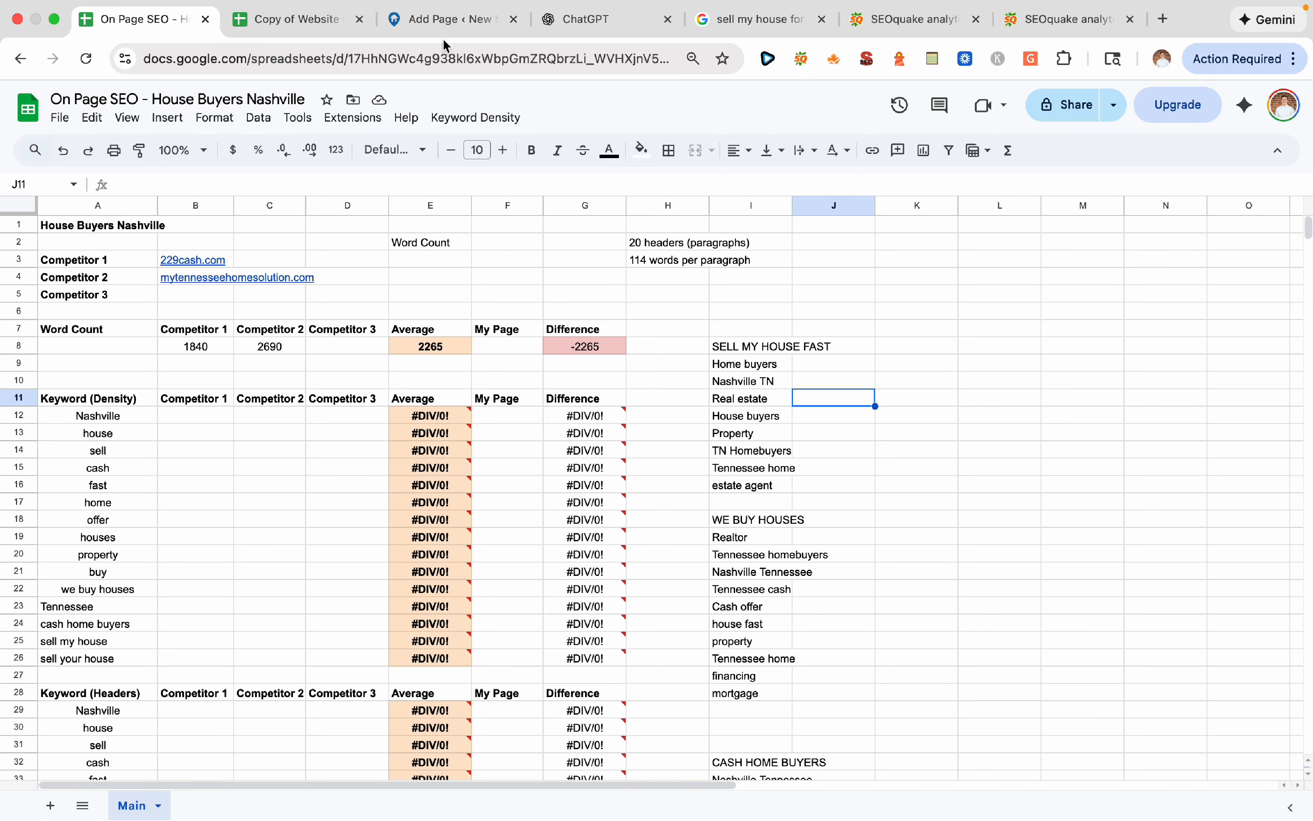
left_click(760, 369)
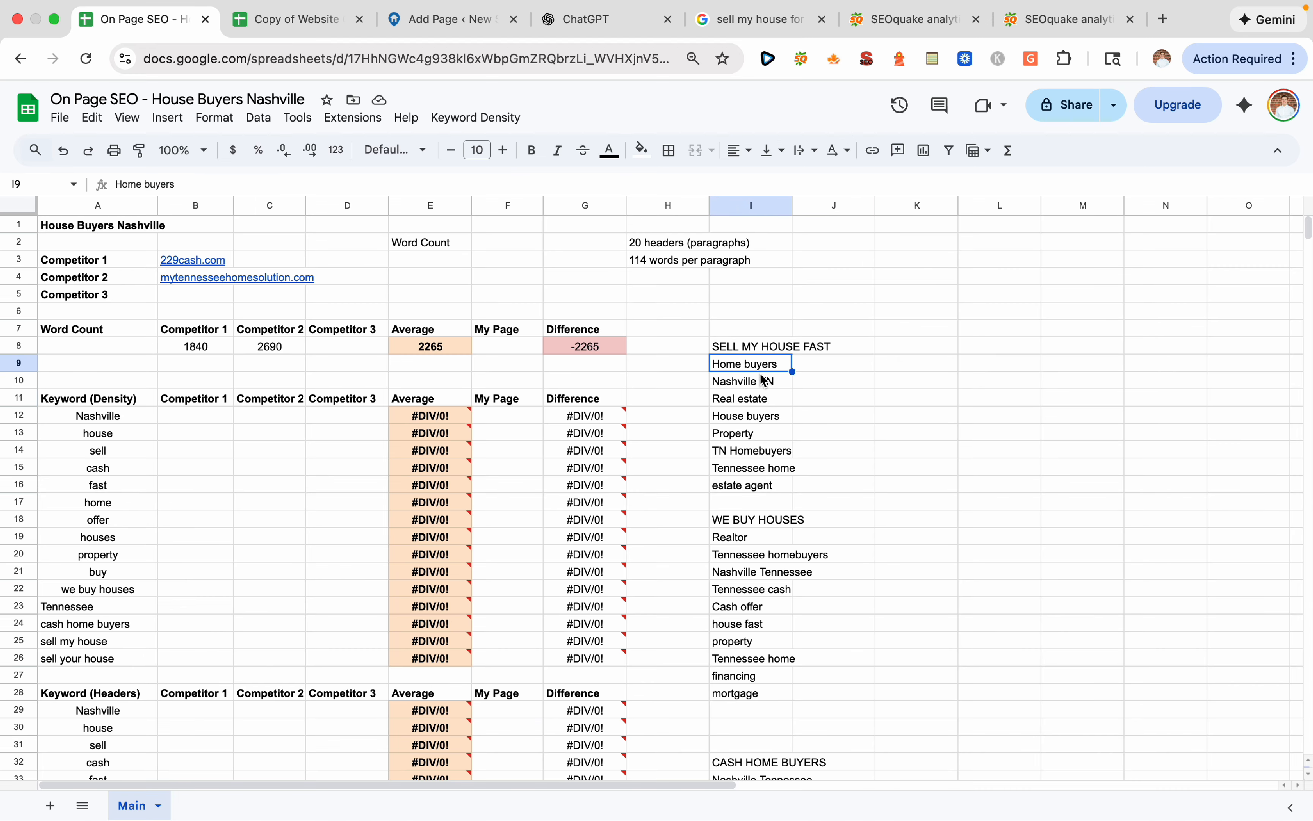
left_click(759, 401)
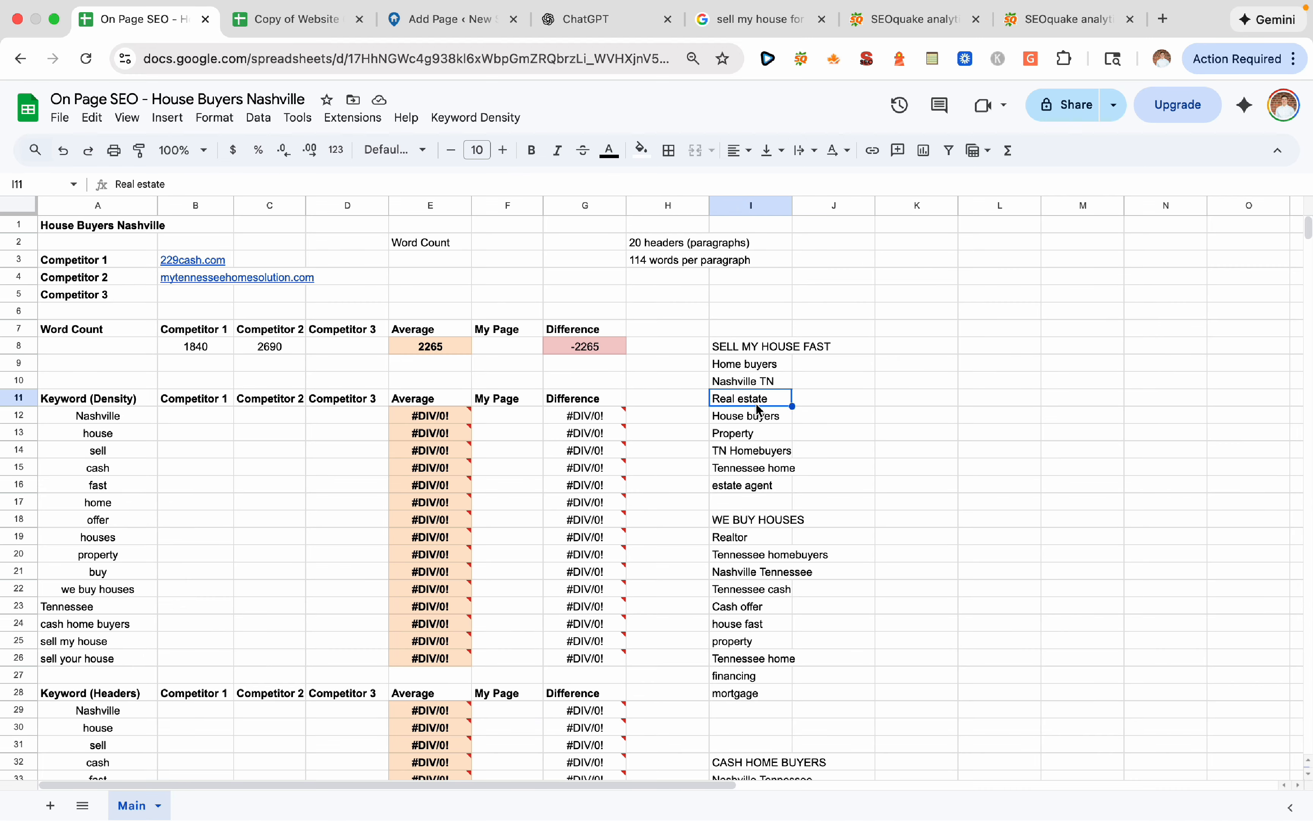
Return to the page editor and fill the empty heading with "We Buy Houses Fast for Cash in Nashville, TN", with an empty paragraph below it
left_click(445, 22)
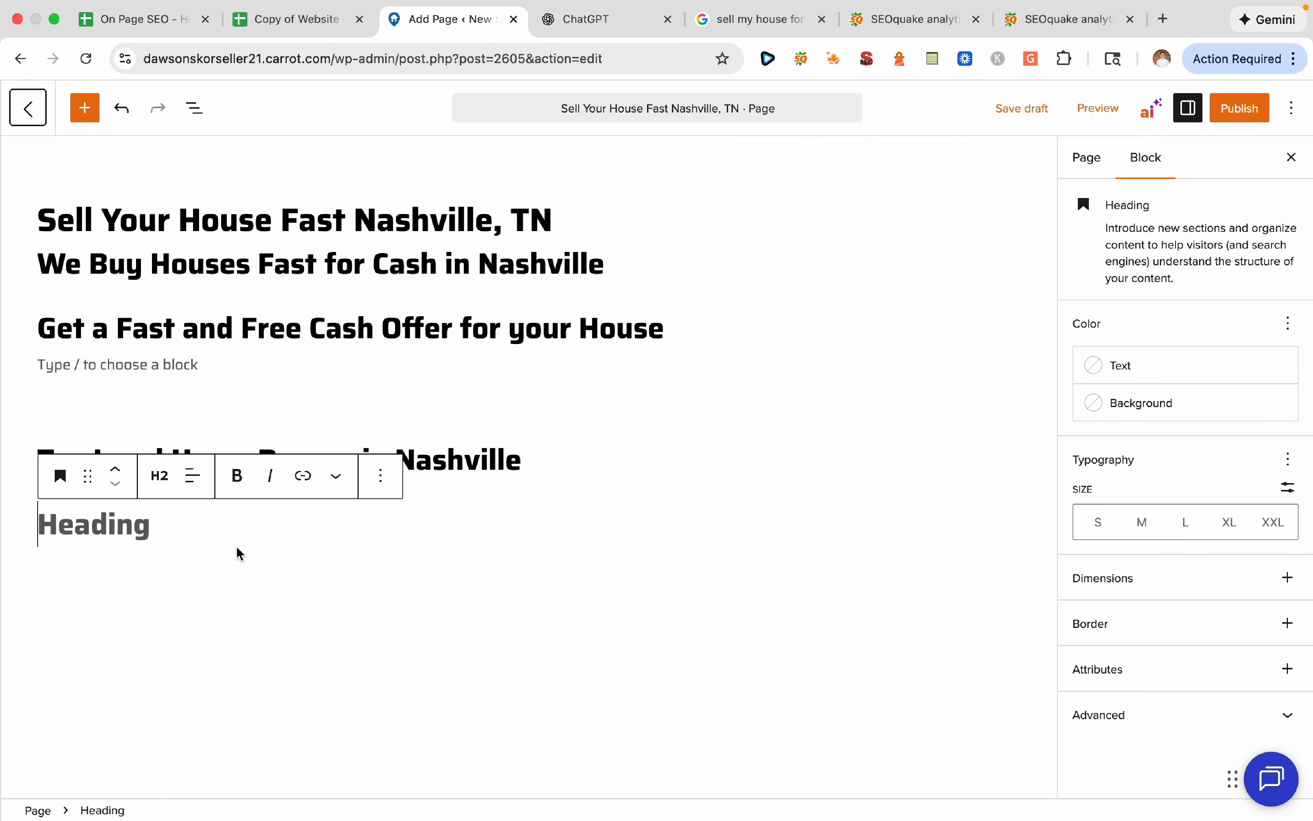
type("We B")
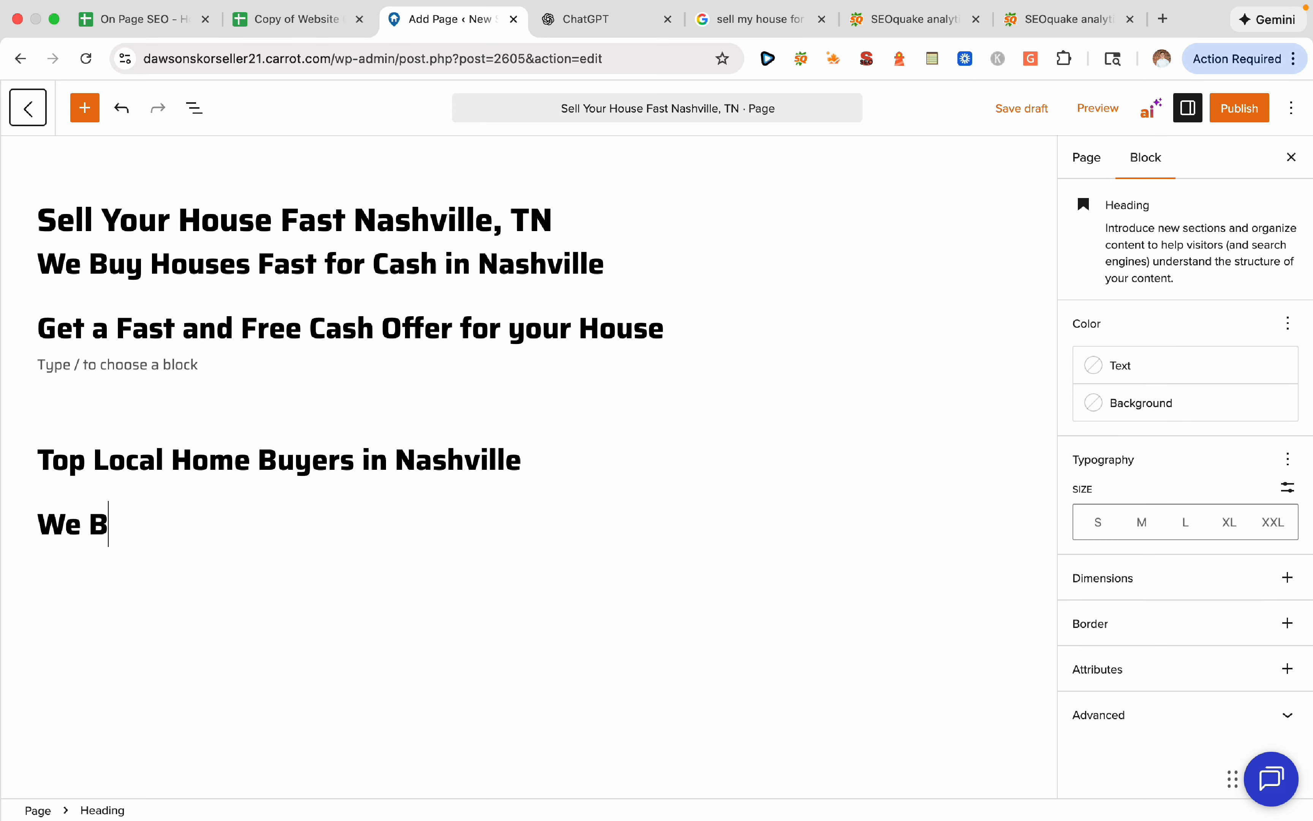
type("uy Houses Fast for ")
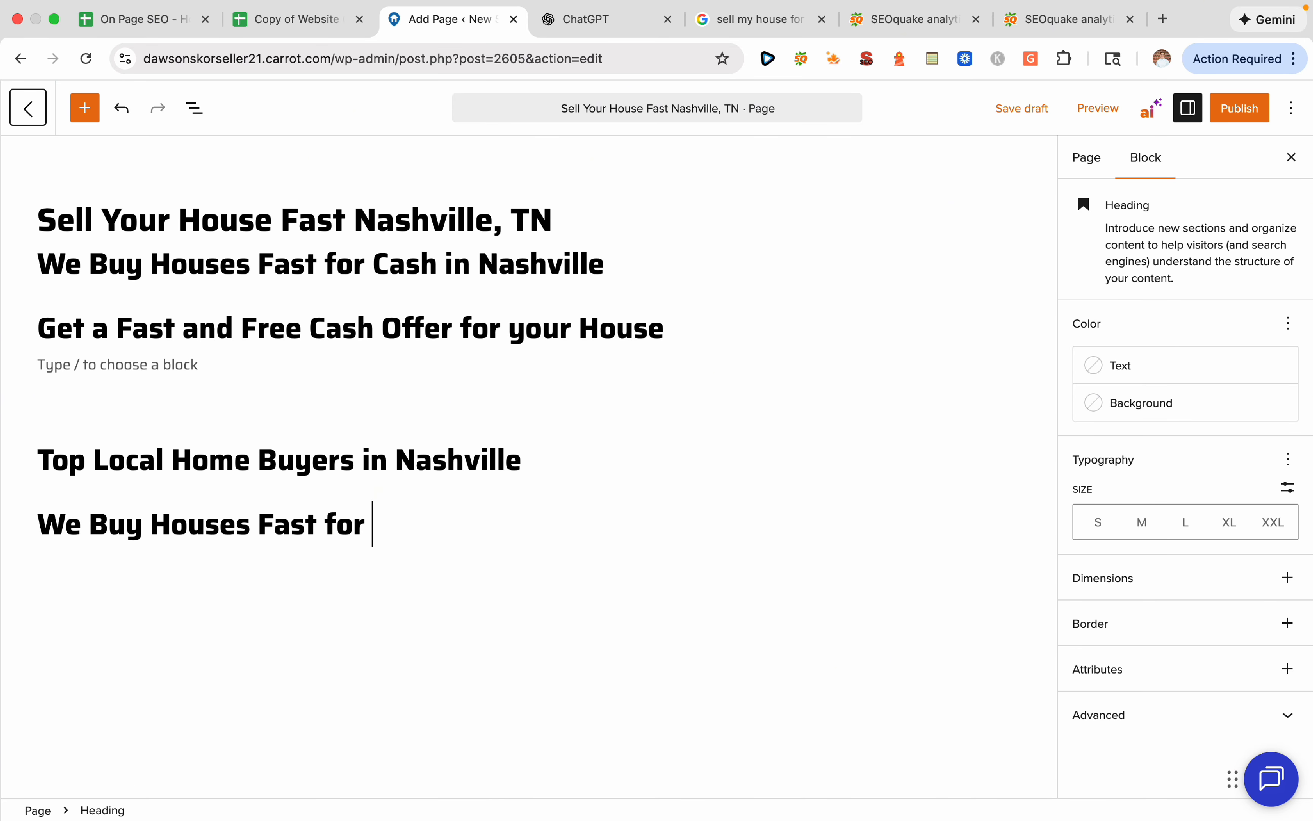
type("Cash in Nashville, TN")
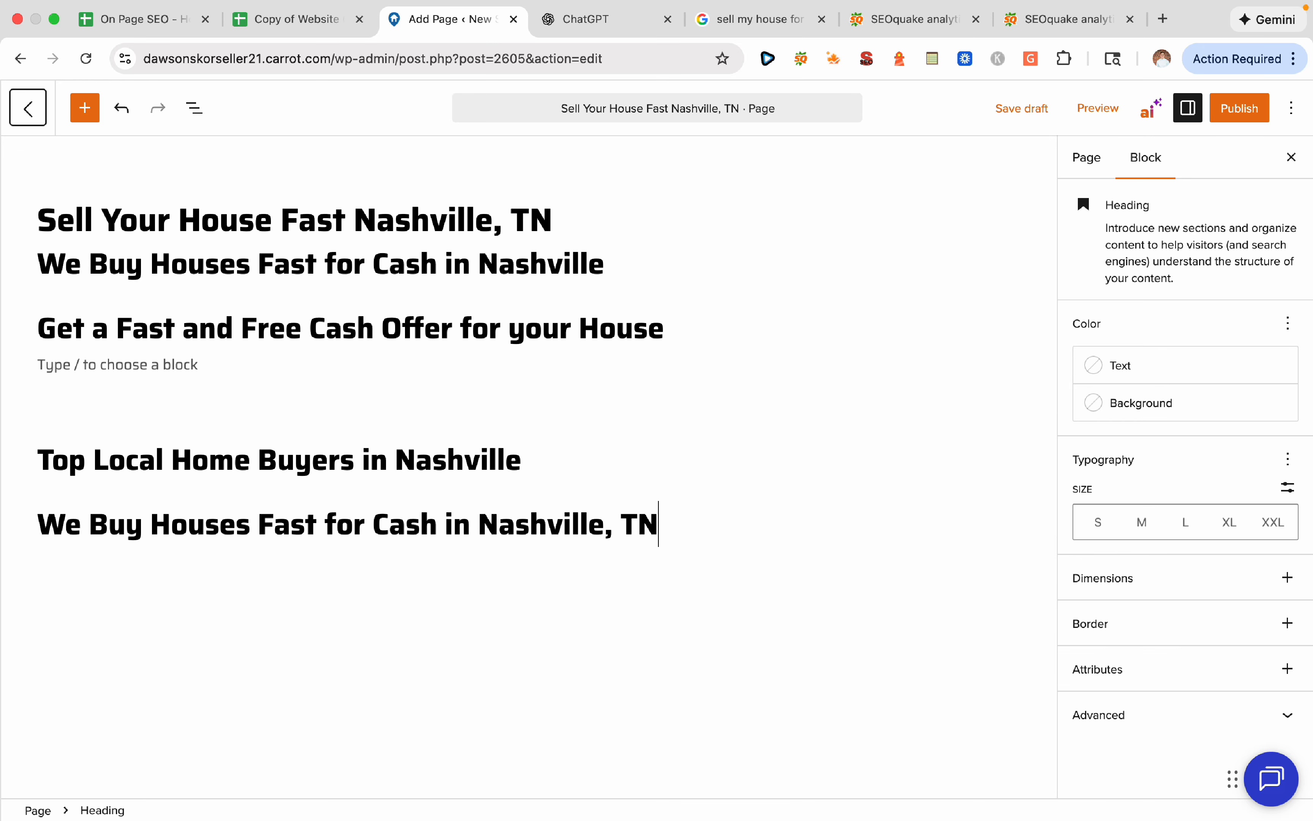
key("Return")
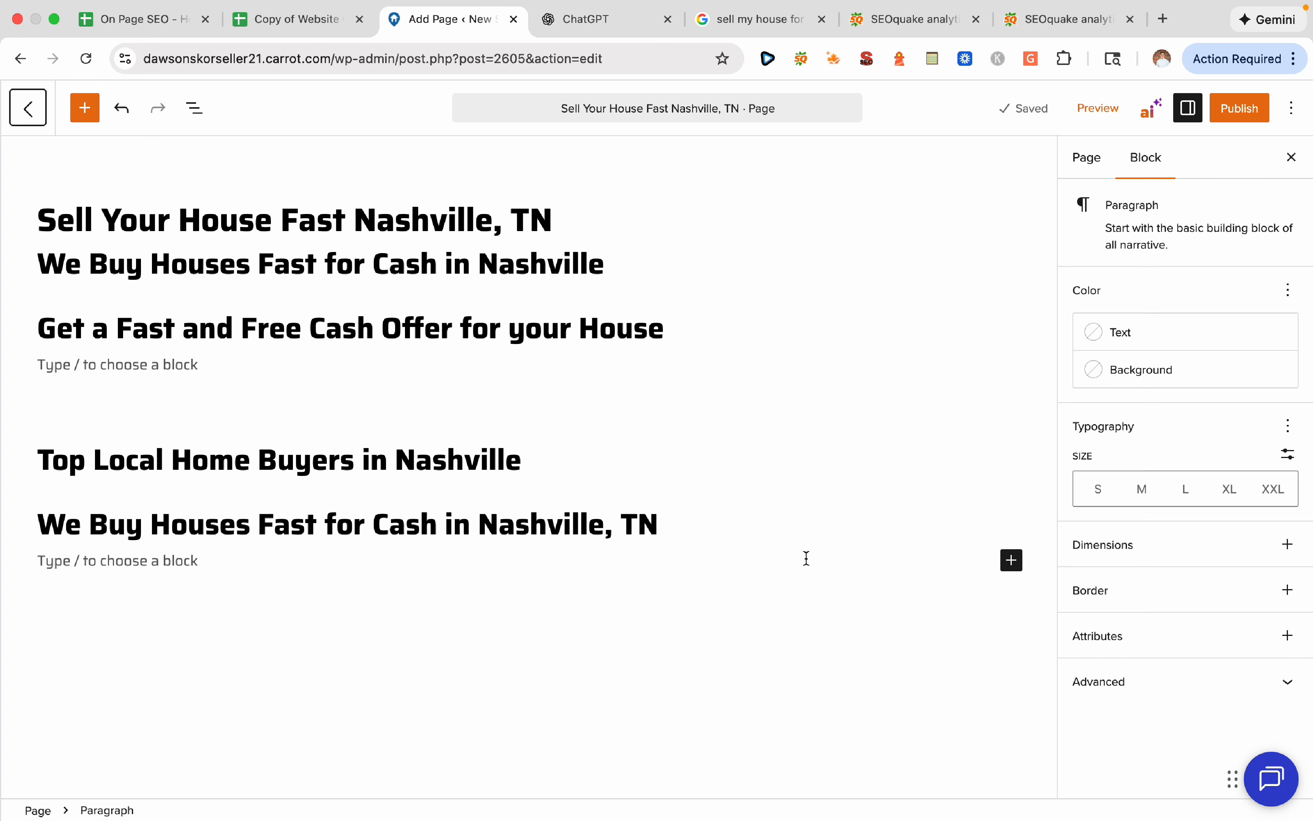
Add an empty H2 heading block at the end of the page and change the third H2 to "Top Rated Local Home Buyers in Nashville"
left_click(1012, 561)
left_click(849, 686)
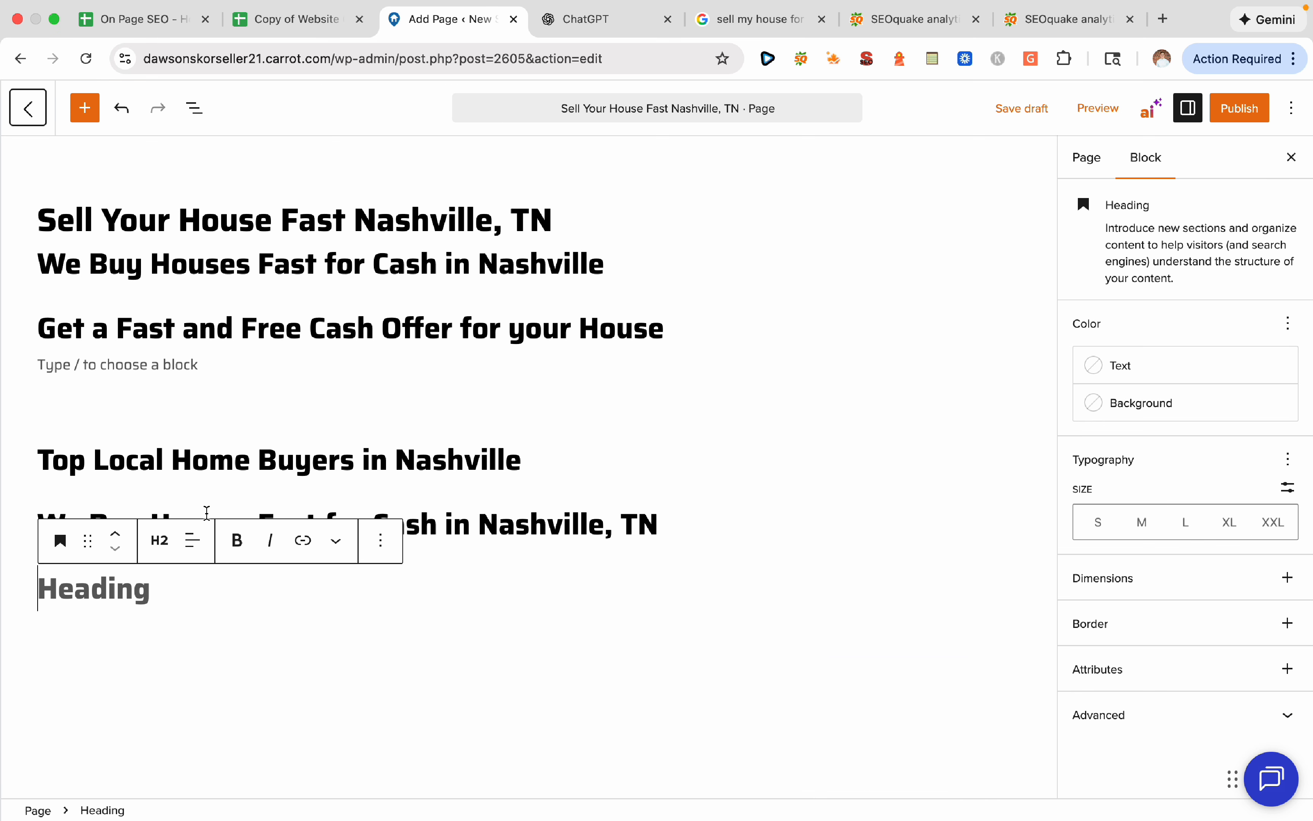
left_click(97, 461)
type("Rated")
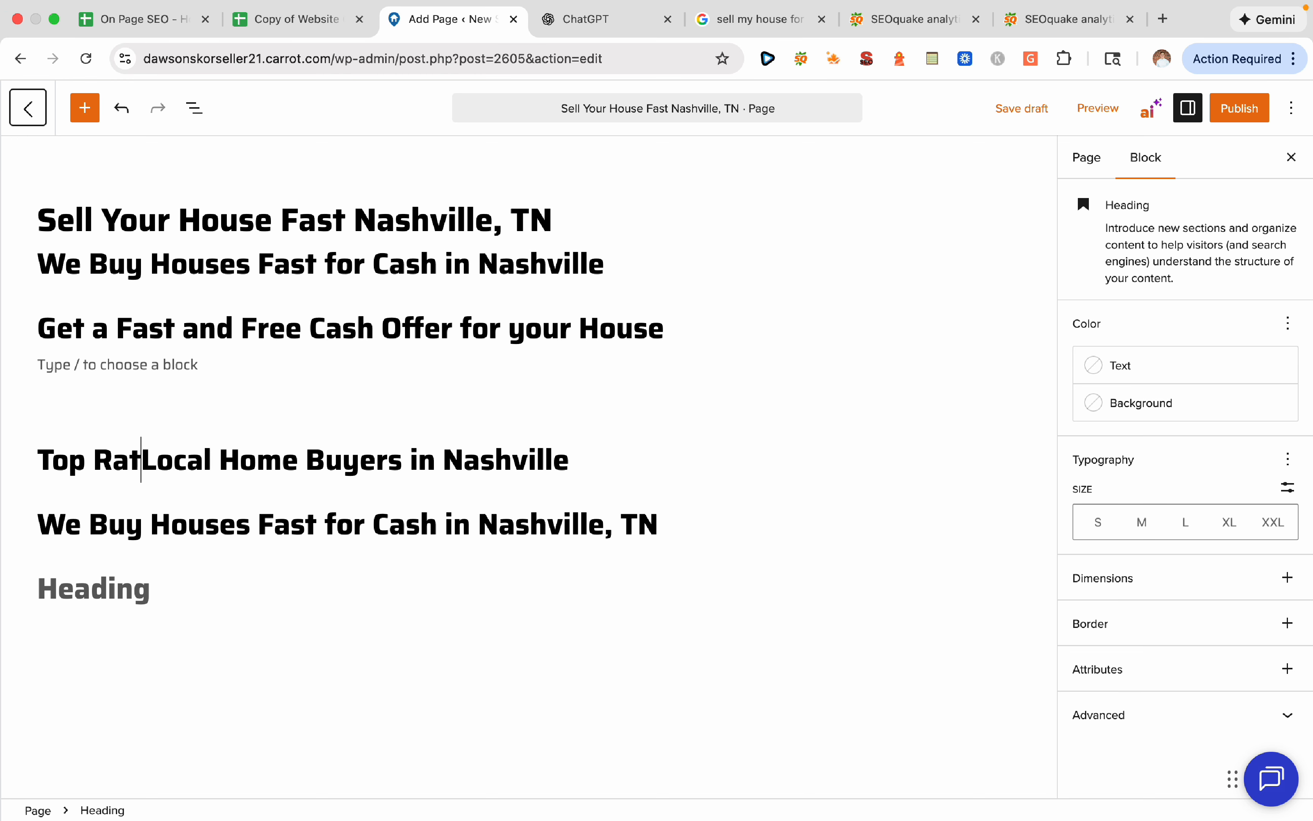
Select the empty heading, consult the SELL MY HOUSE FAST keywords in the On Page SEO spreadsheet down to "House buyers", and return to the page editor
left_click(103, 587)
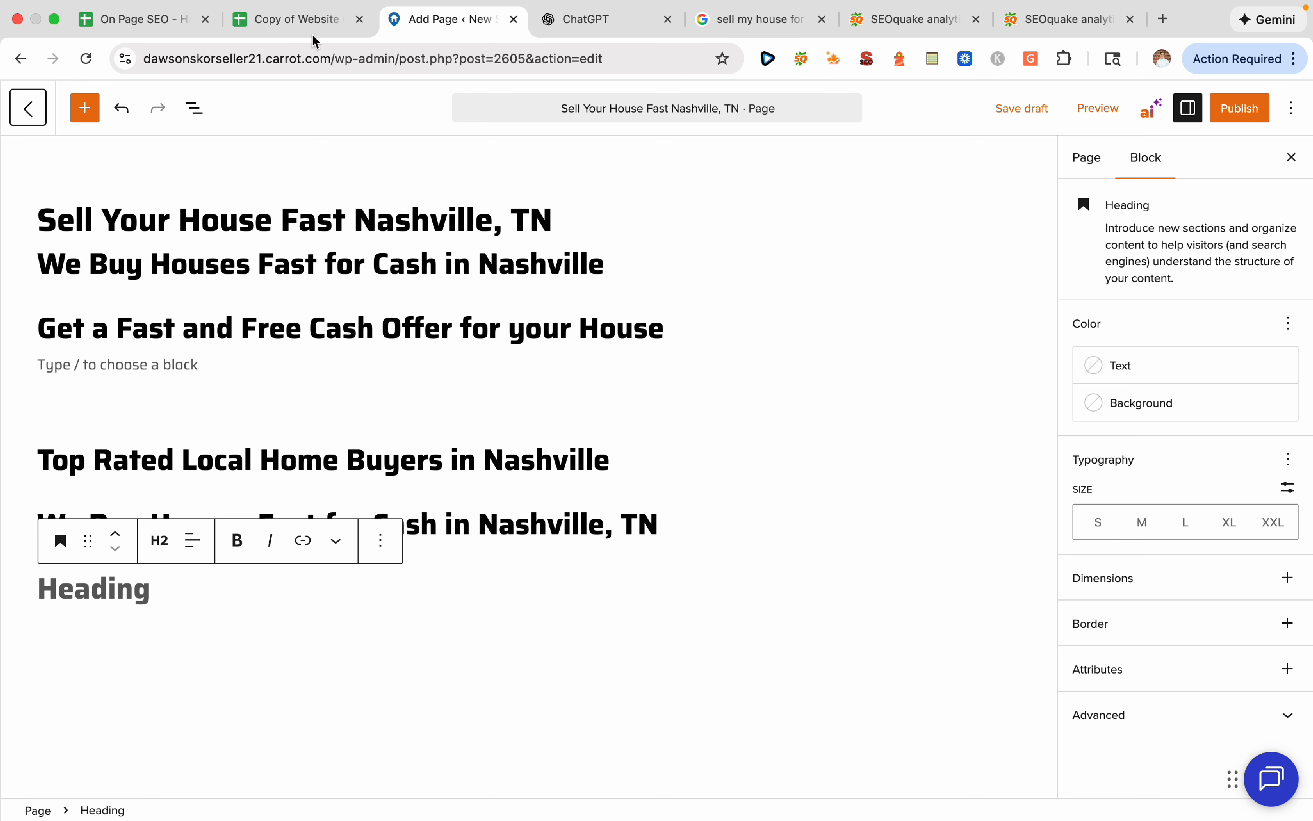
left_click(142, 19)
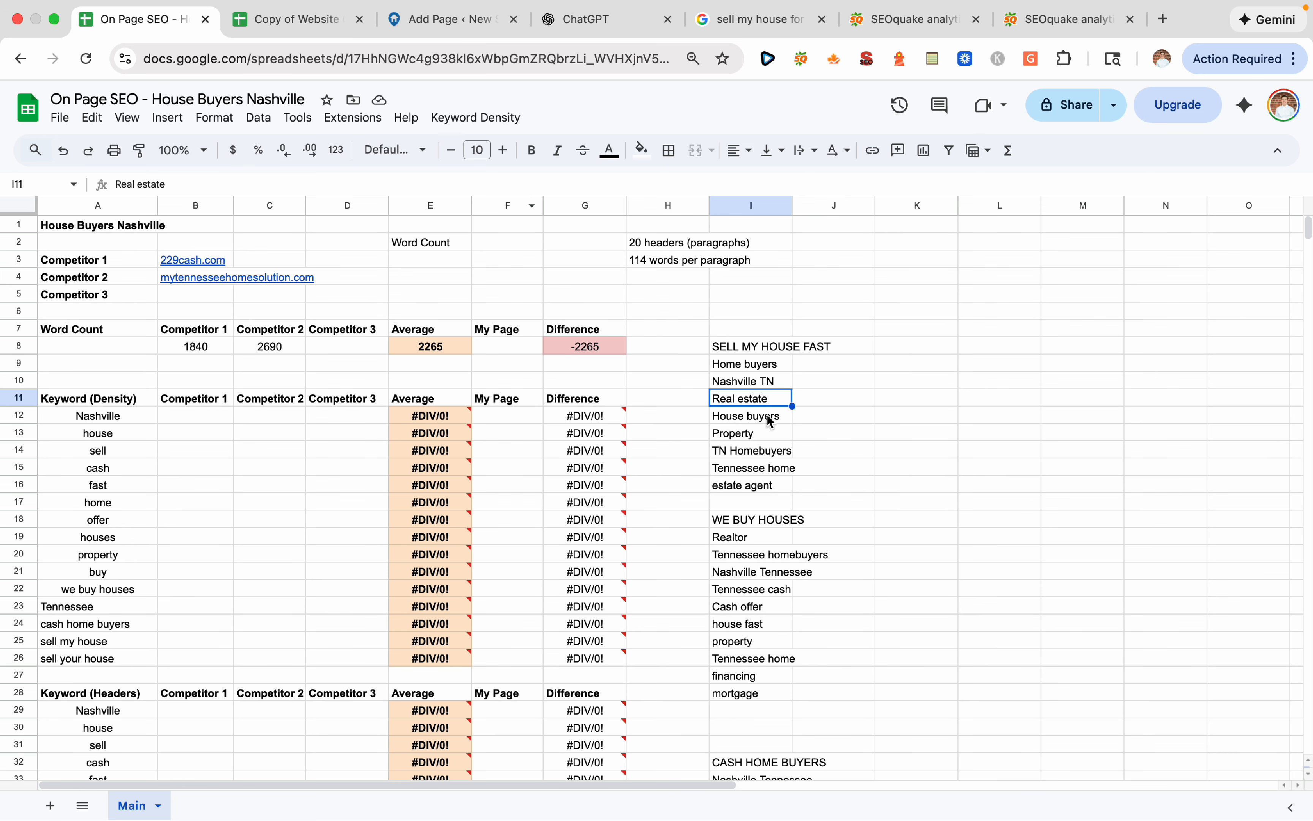
left_click(773, 421)
left_click(777, 404)
left_click(777, 423)
left_click(445, 20)
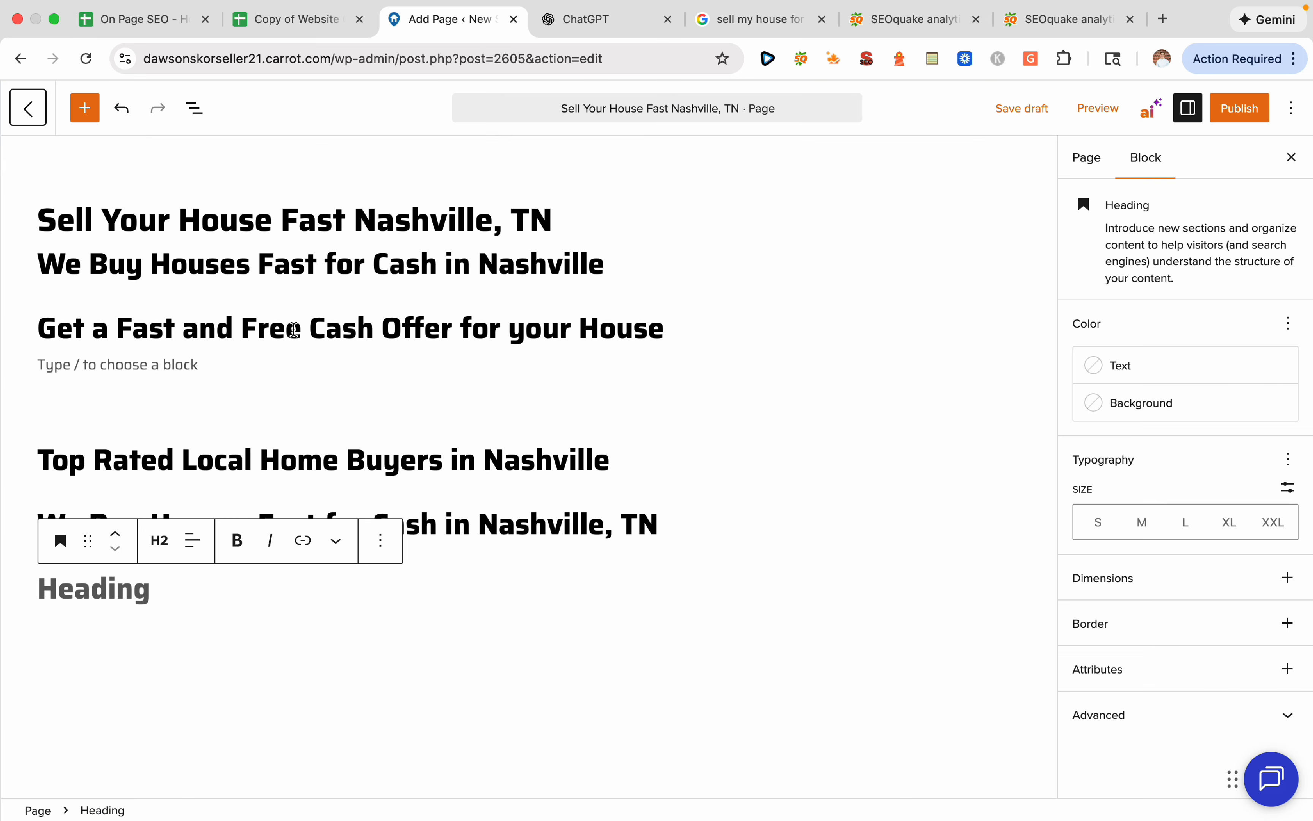
type("Choose your Lo")
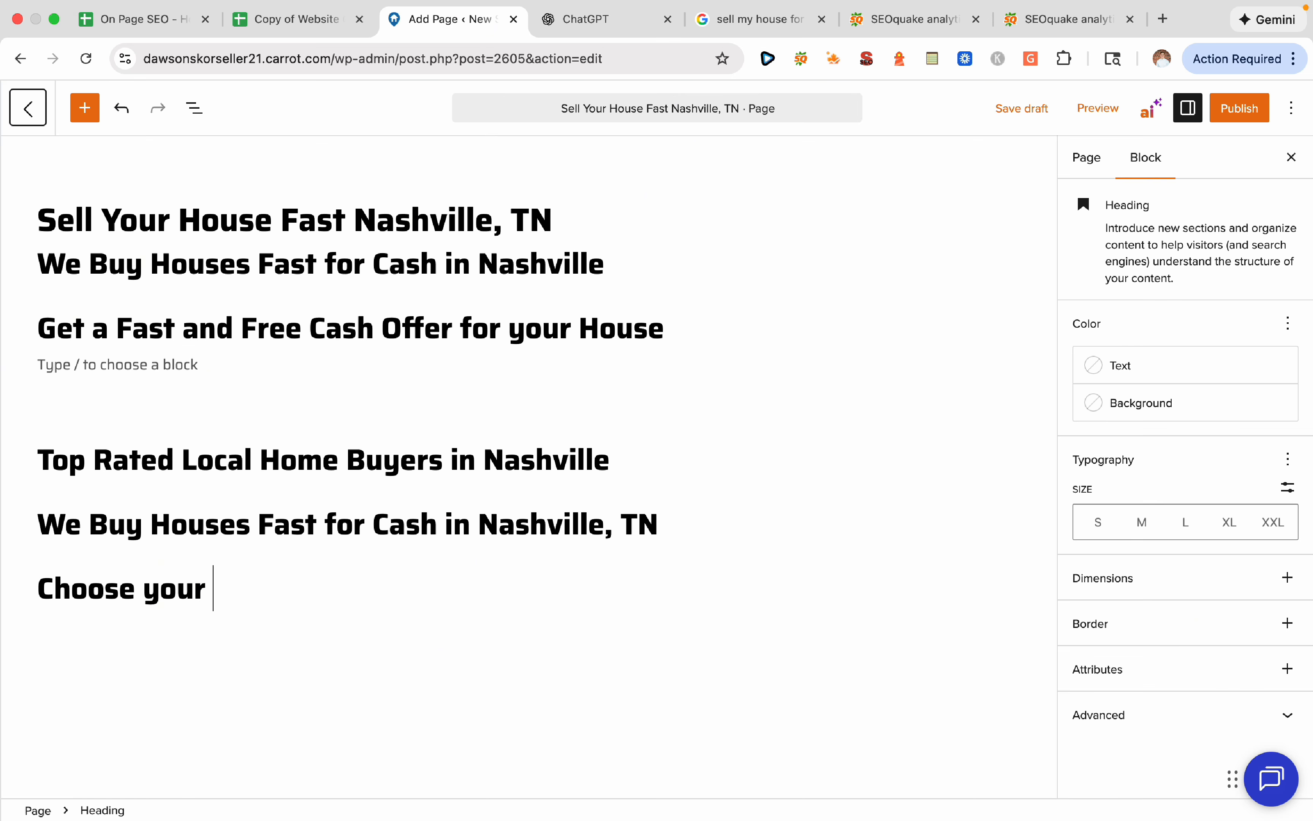
key("BackSpace")
key("BackSpace")
type("Best")
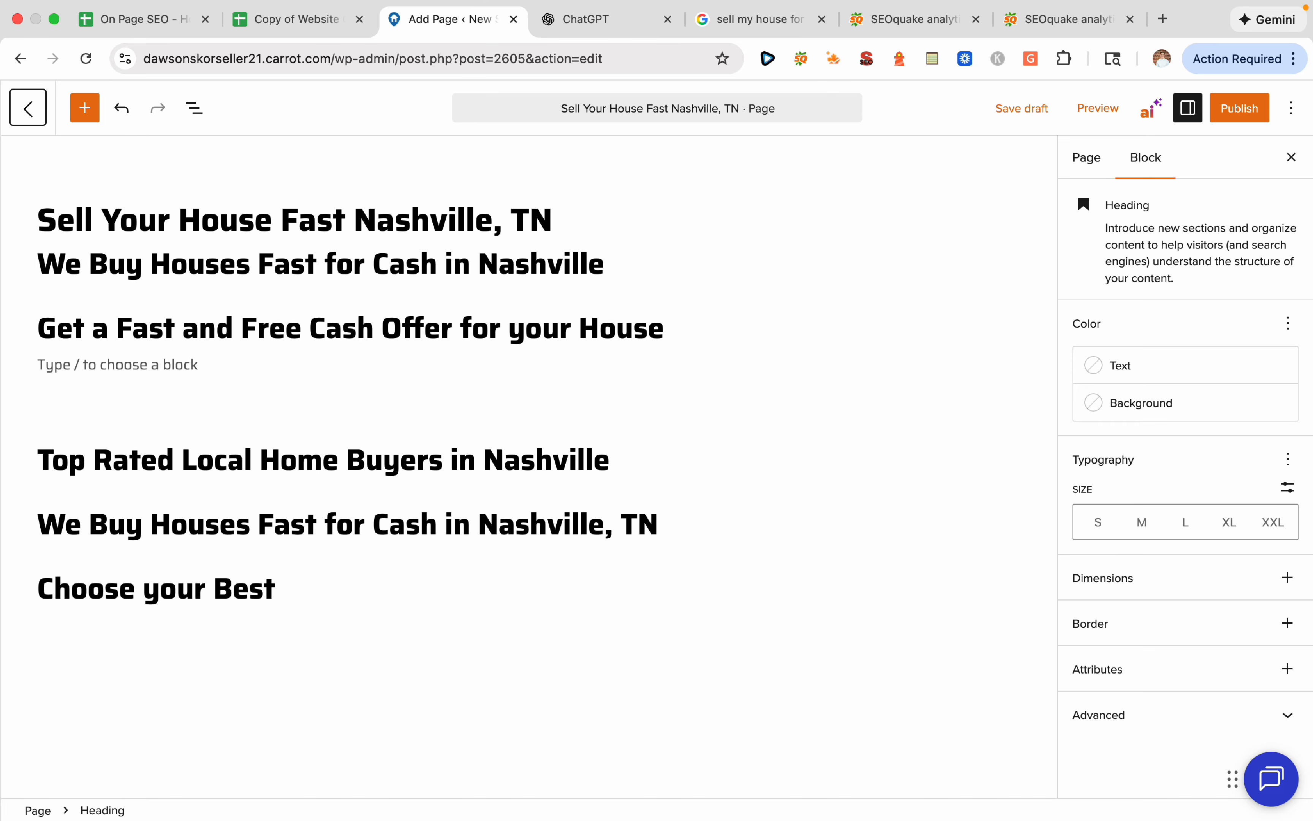
key("BackSpace")
key("BackSpace")
key("BackSpace")
key("BackSpace")
type("Best Local Home")
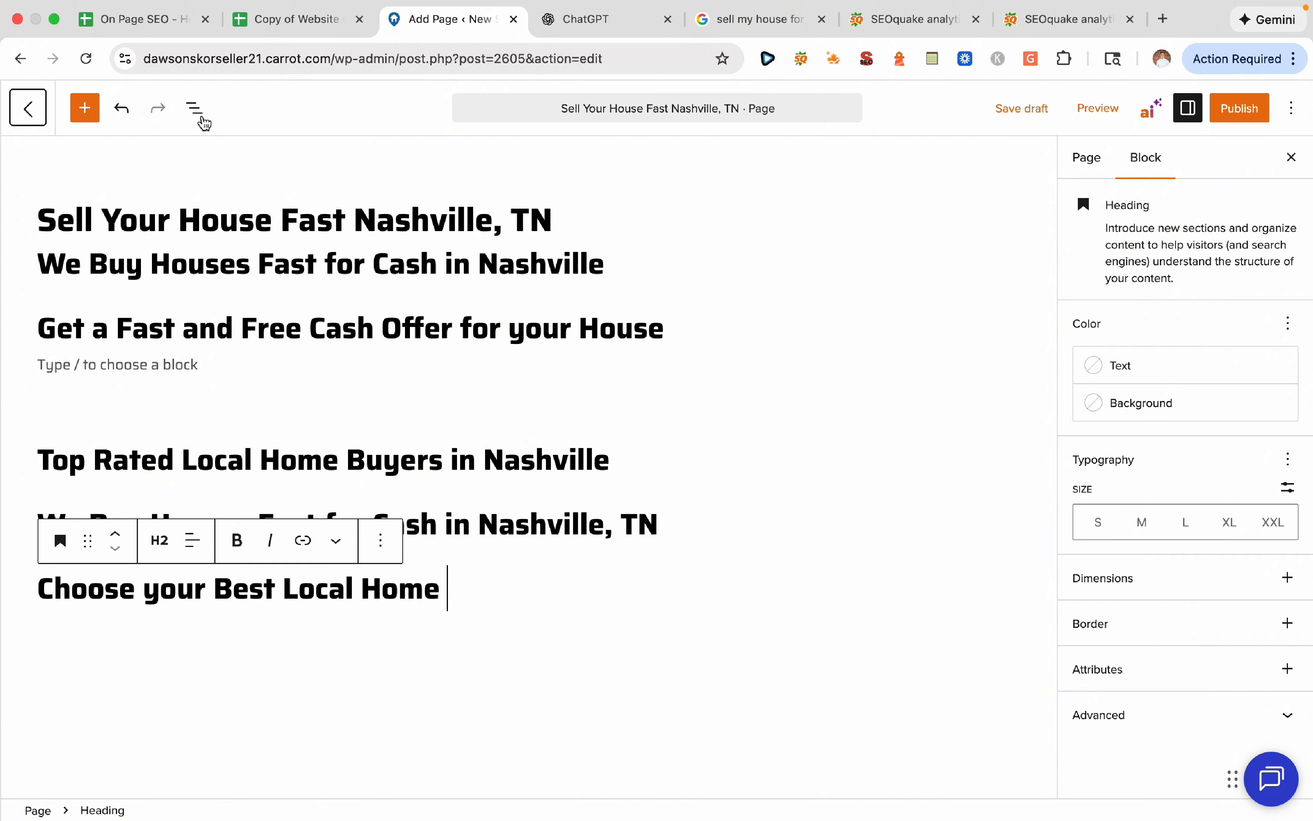
key("BackSpace")
key("BackSpace")
key("BackSpace")
key("BackSpace")
key("BackSpace")
key("BackSpace")
key("BackSpace")
key("BackSpace")
key("BackSpace")
key("BackSpace")
key("BackSpace")
key("BackSpace")
key("BackSpace")
key("BackSpace")
key("BackSpace")
key("BackSpace")
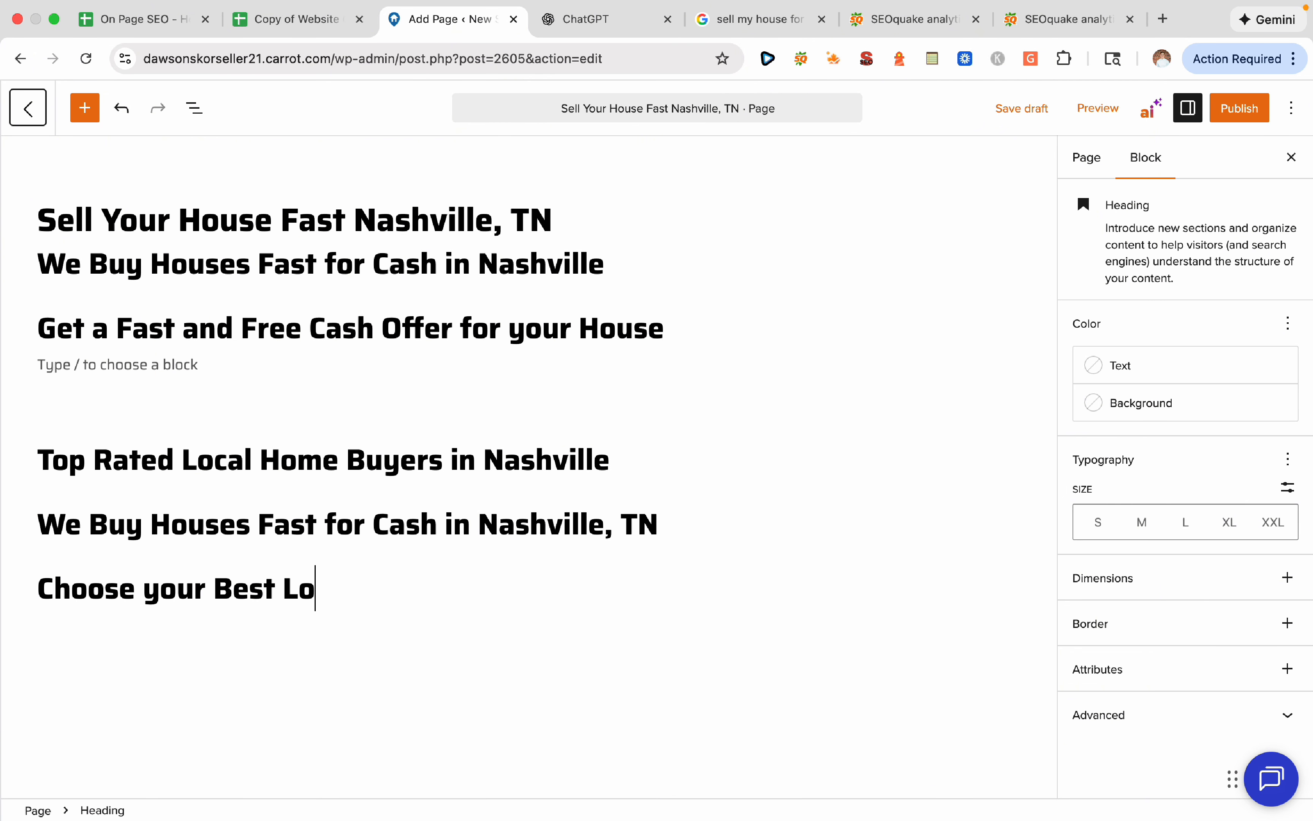
left_click(138, 19)
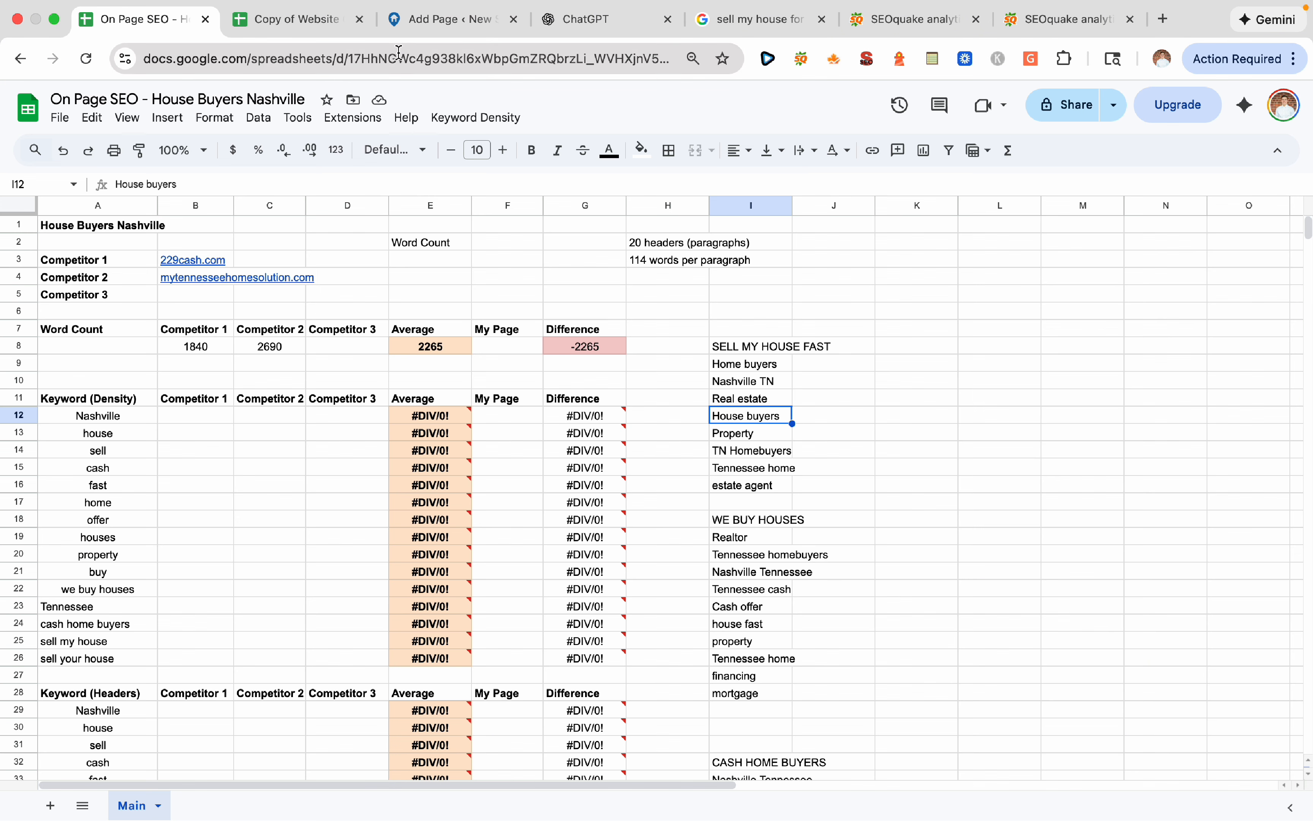
left_click(450, 25)
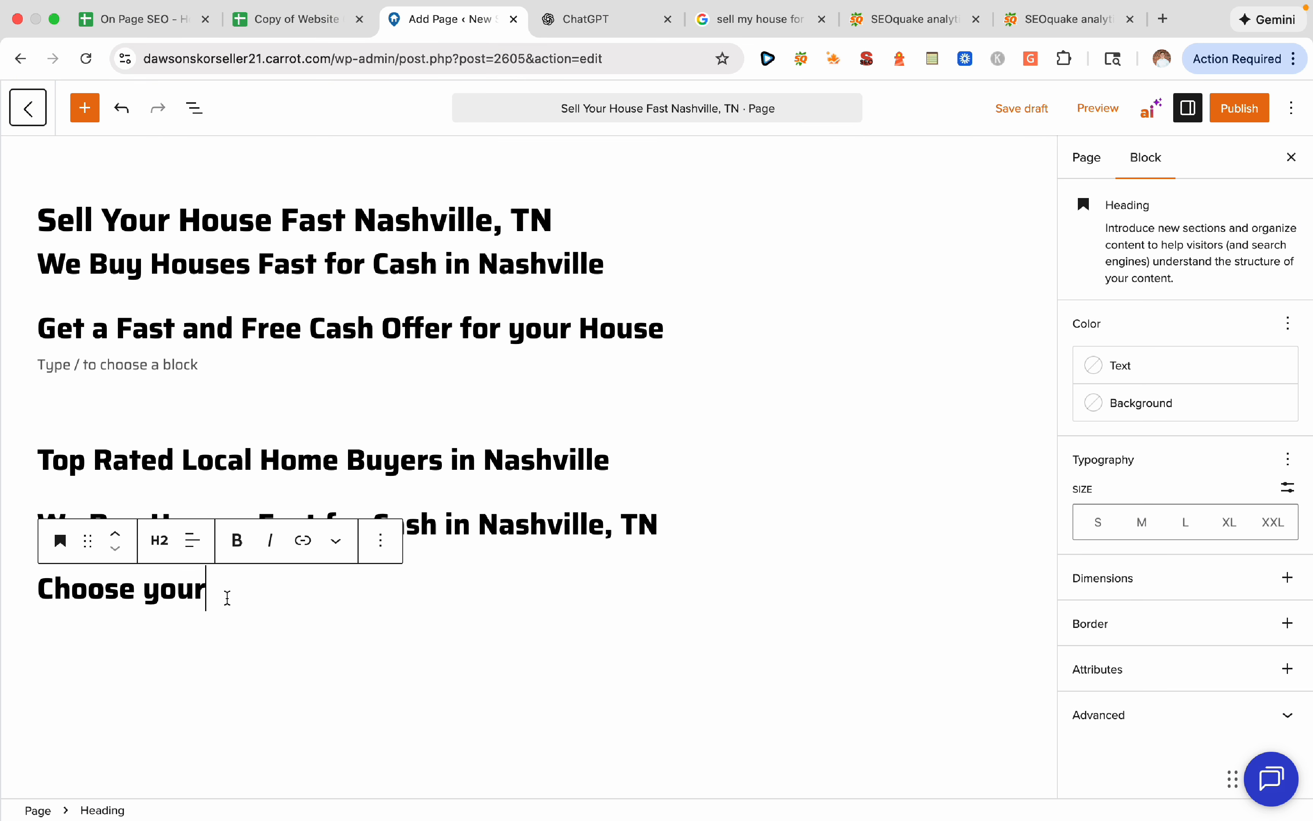
left_click_drag(226, 598, 148, 586)
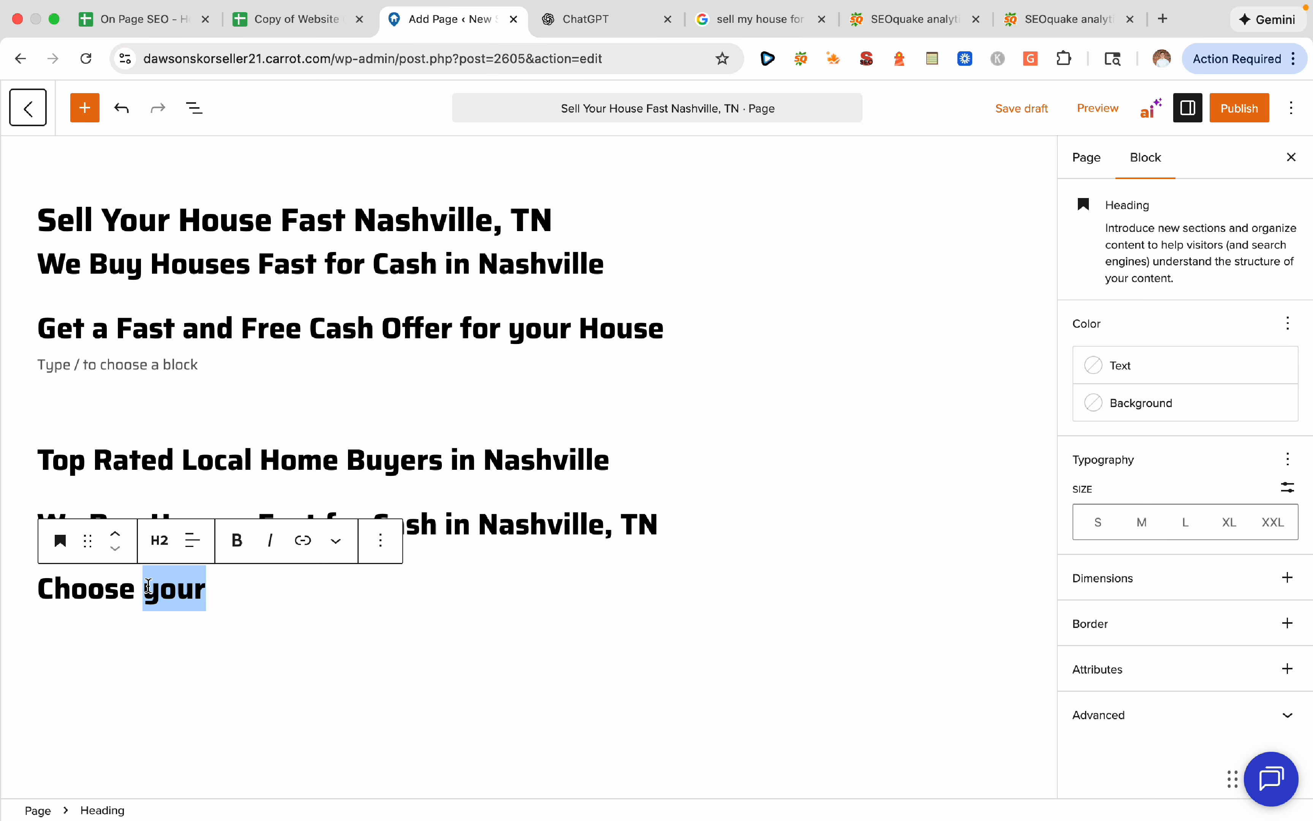
key("BackSpace")
key("BackSpace")
key("BackSpace")
key("BackSpace")
key("BackSpace")
key("BackSpace")
key("BackSpace")
key("BackSpace")
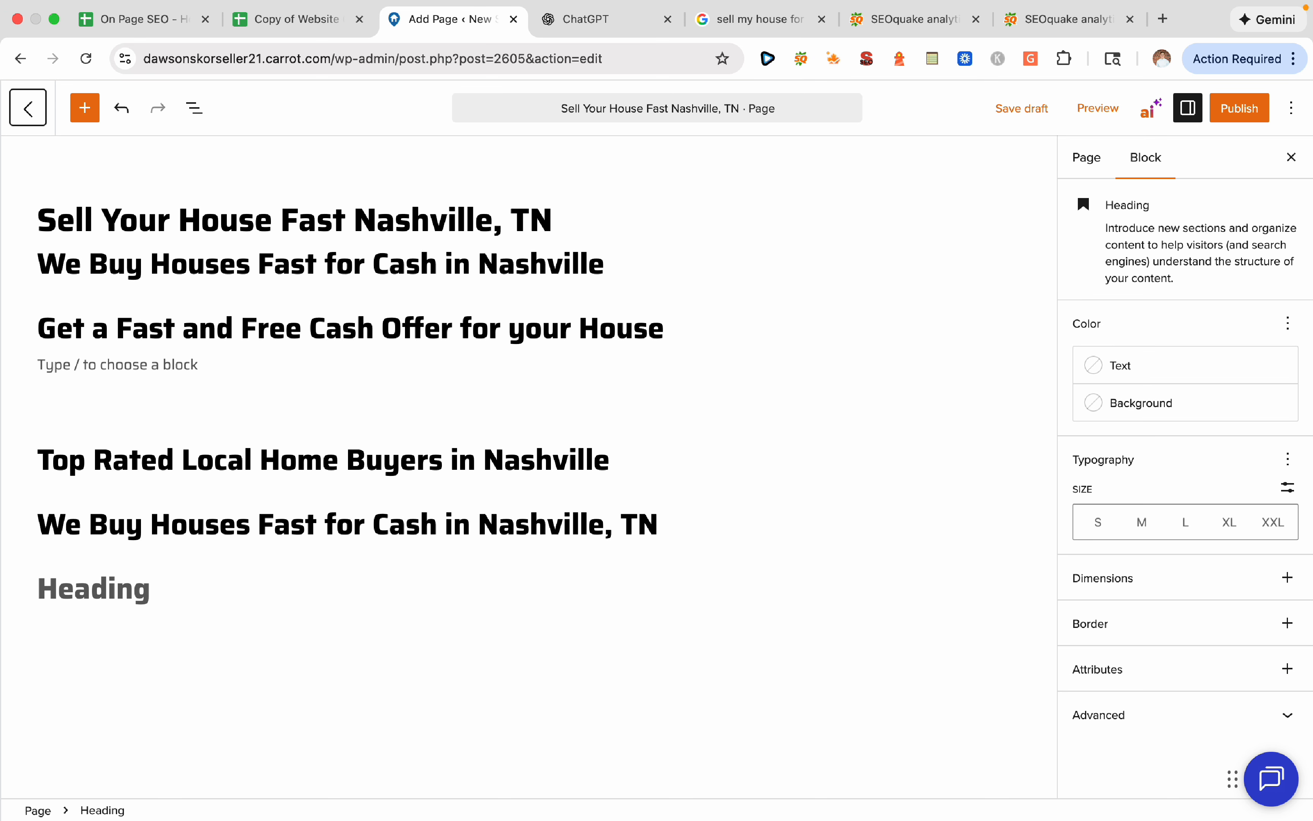
Fill the empty heading with "Local Cash House Buyers in Nashville"
type("Local")
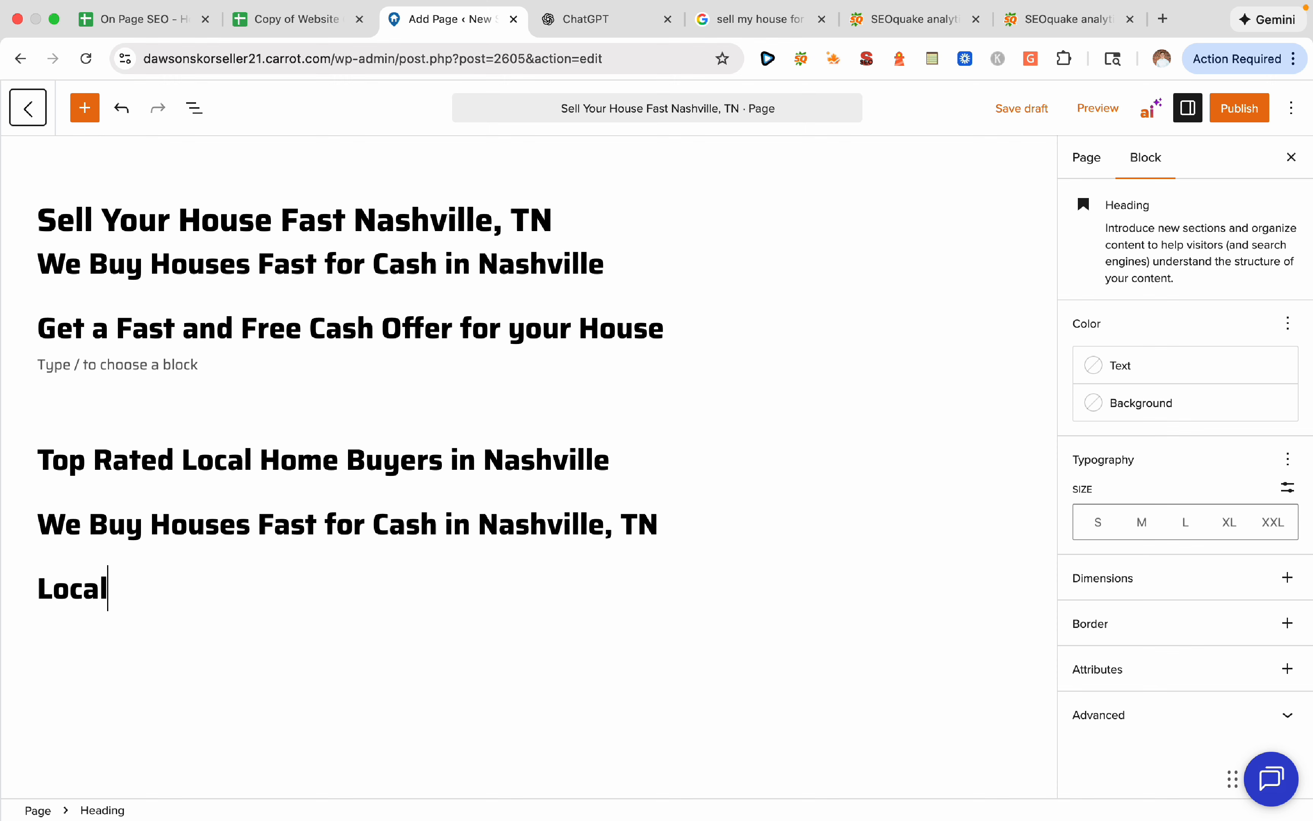
type(" House in Buyers ")
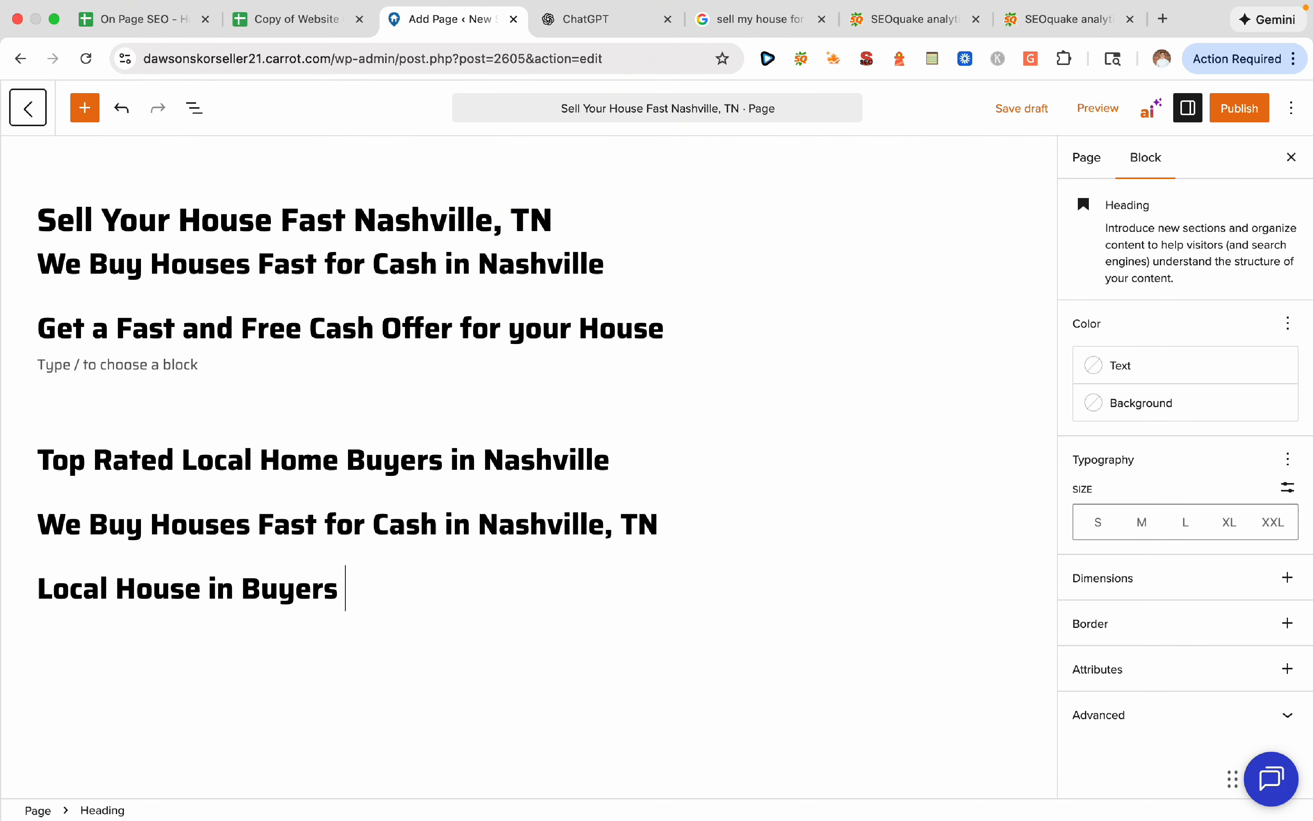
type("in Nashville")
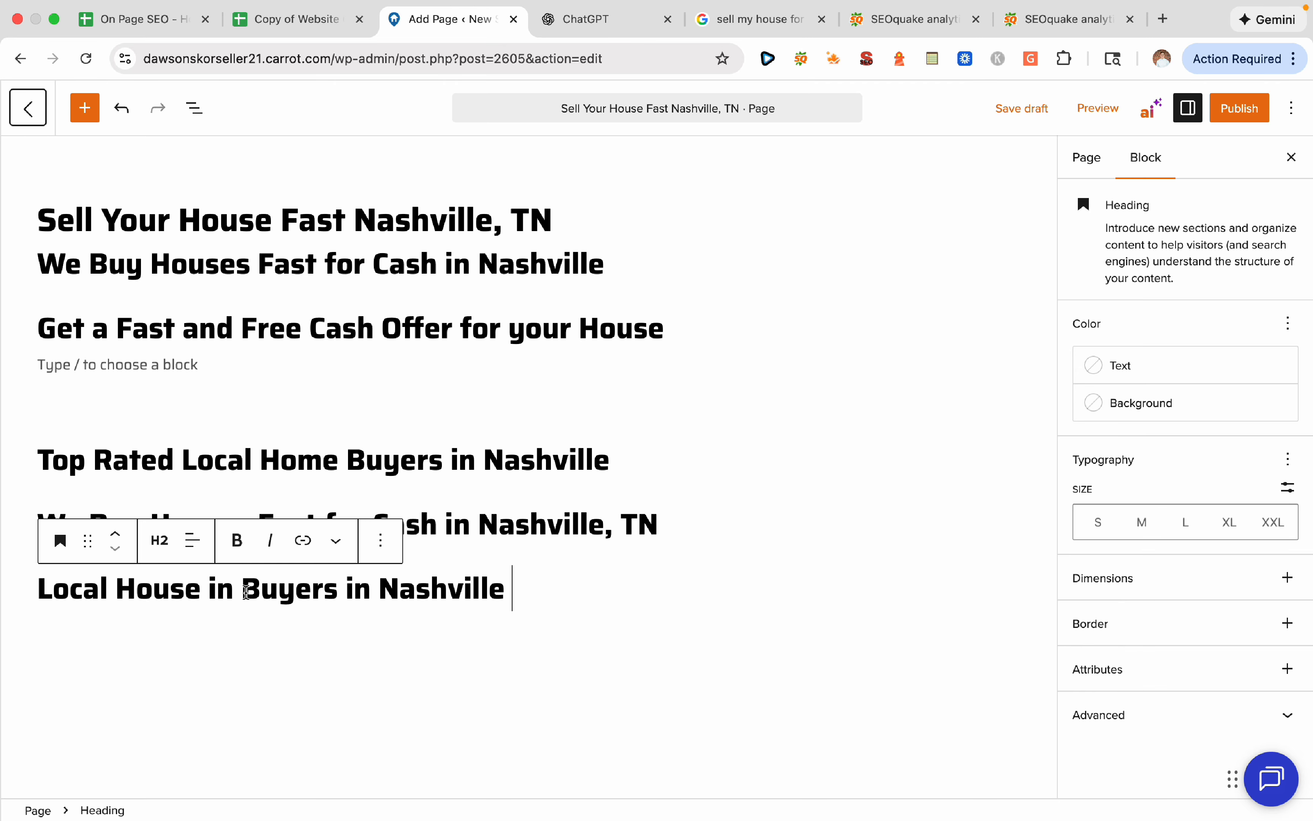
key("BackSpace")
key("BackSpace")
key("BackSpace")
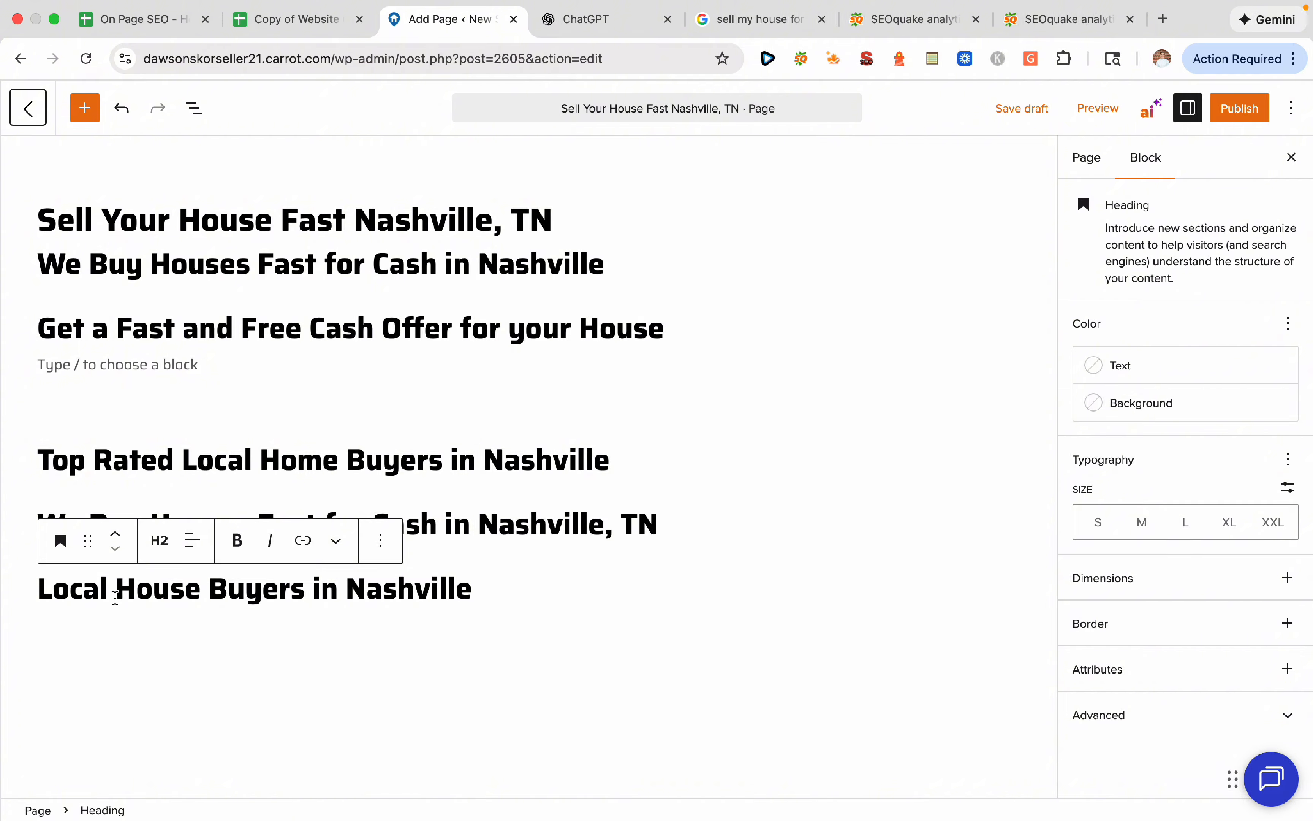
left_click(118, 593)
type("Cash")
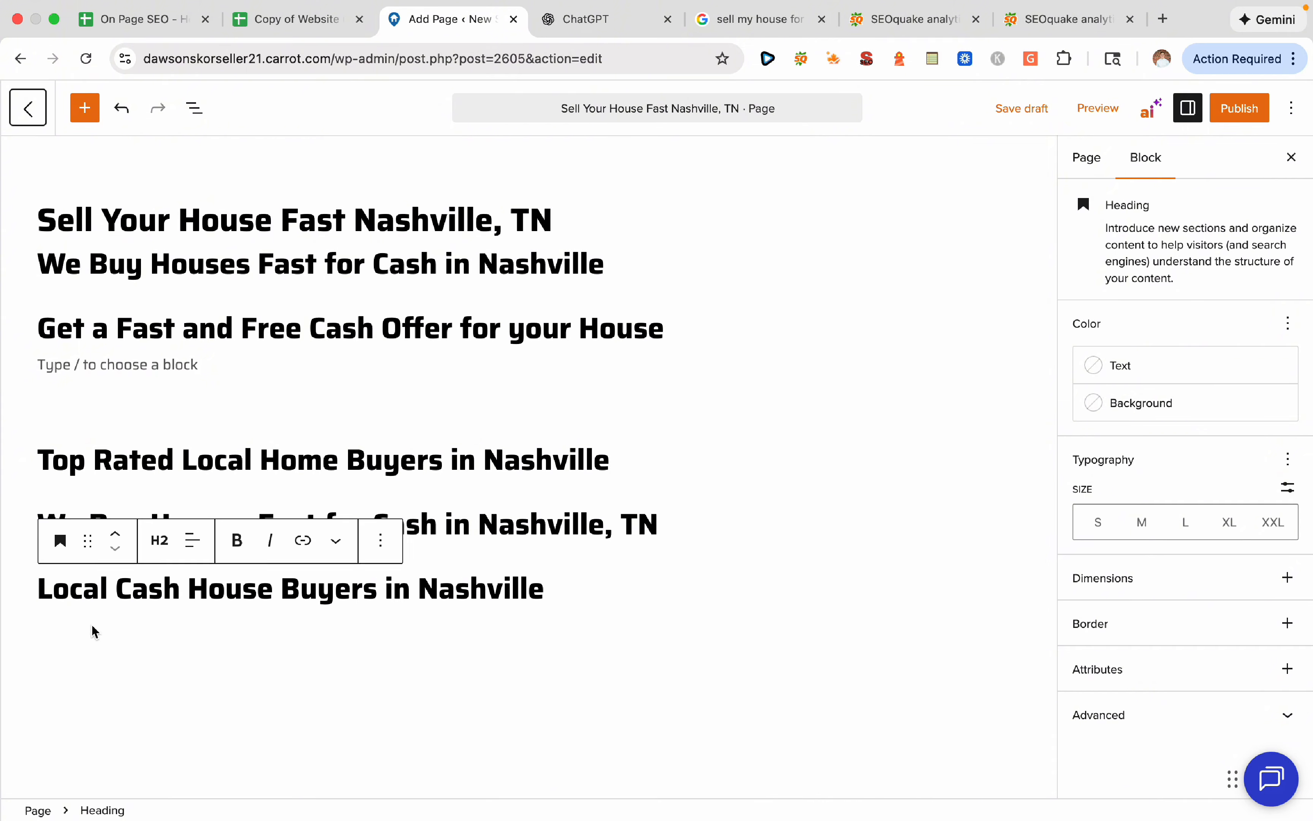
Extend the end of the Local Cash House Buyers heading with "for 20 Years"
left_click(598, 591)
type("for ")
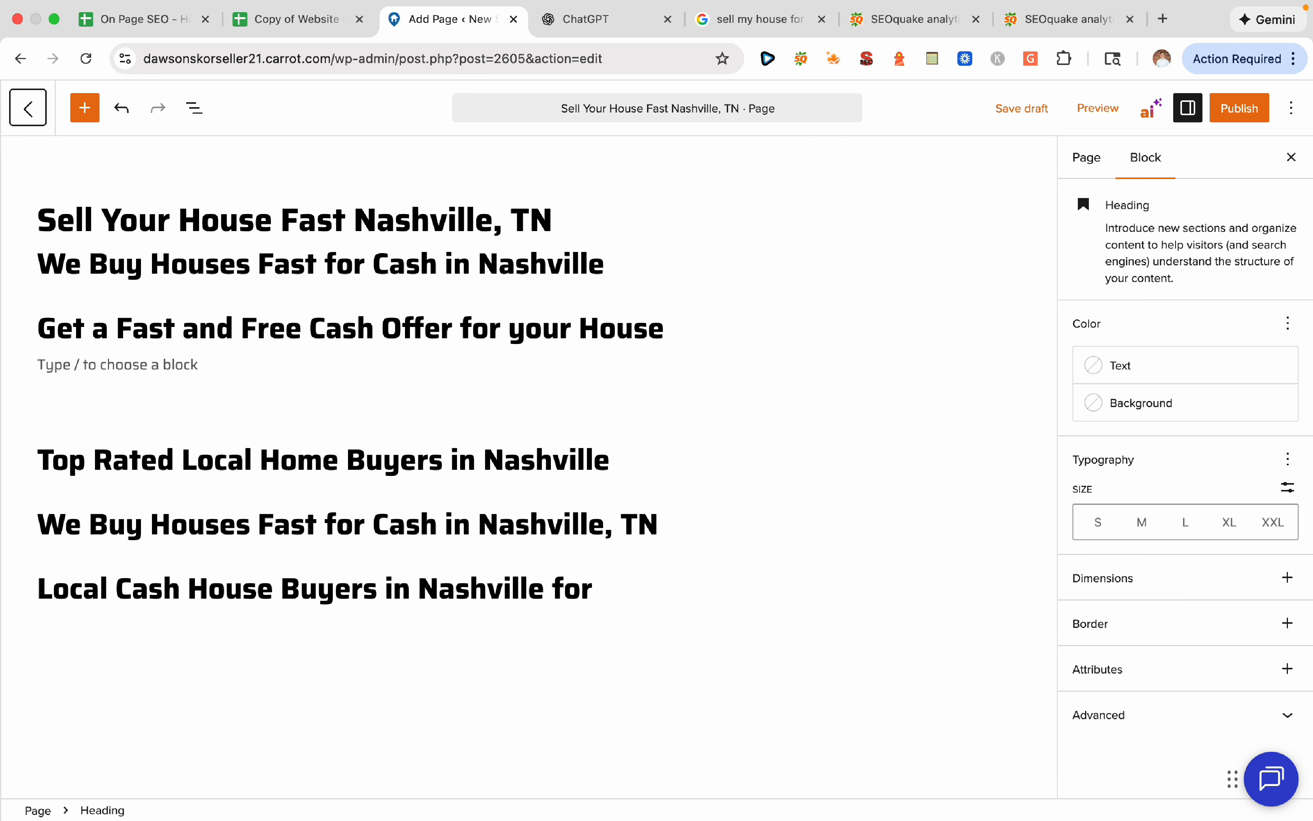
type("5 Years")
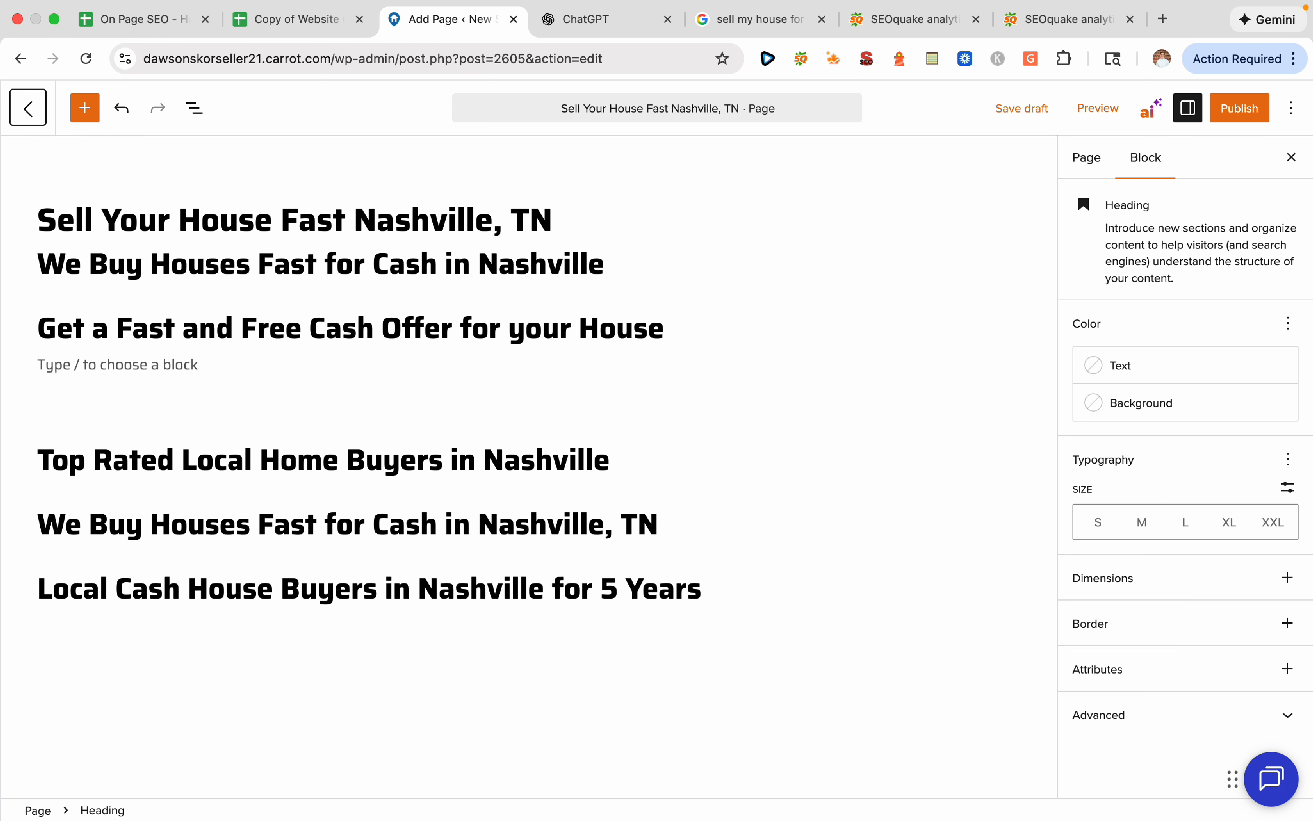
key("BackSpace")
key("BackSpace")
key("BackSpace")
key("BackSpace")
key("BackSpace")
key("BackSpace")
key("BackSpace")
type("20")
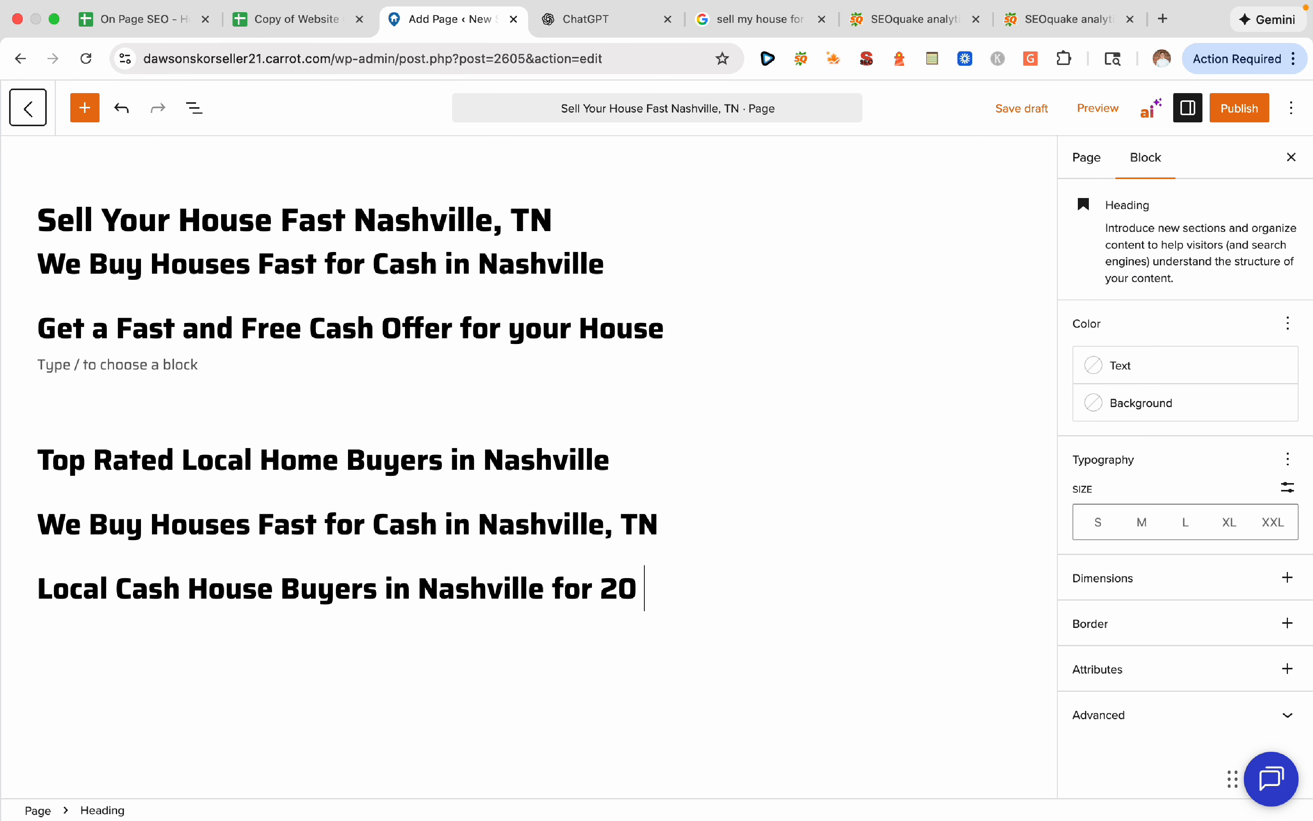
type(" Years")
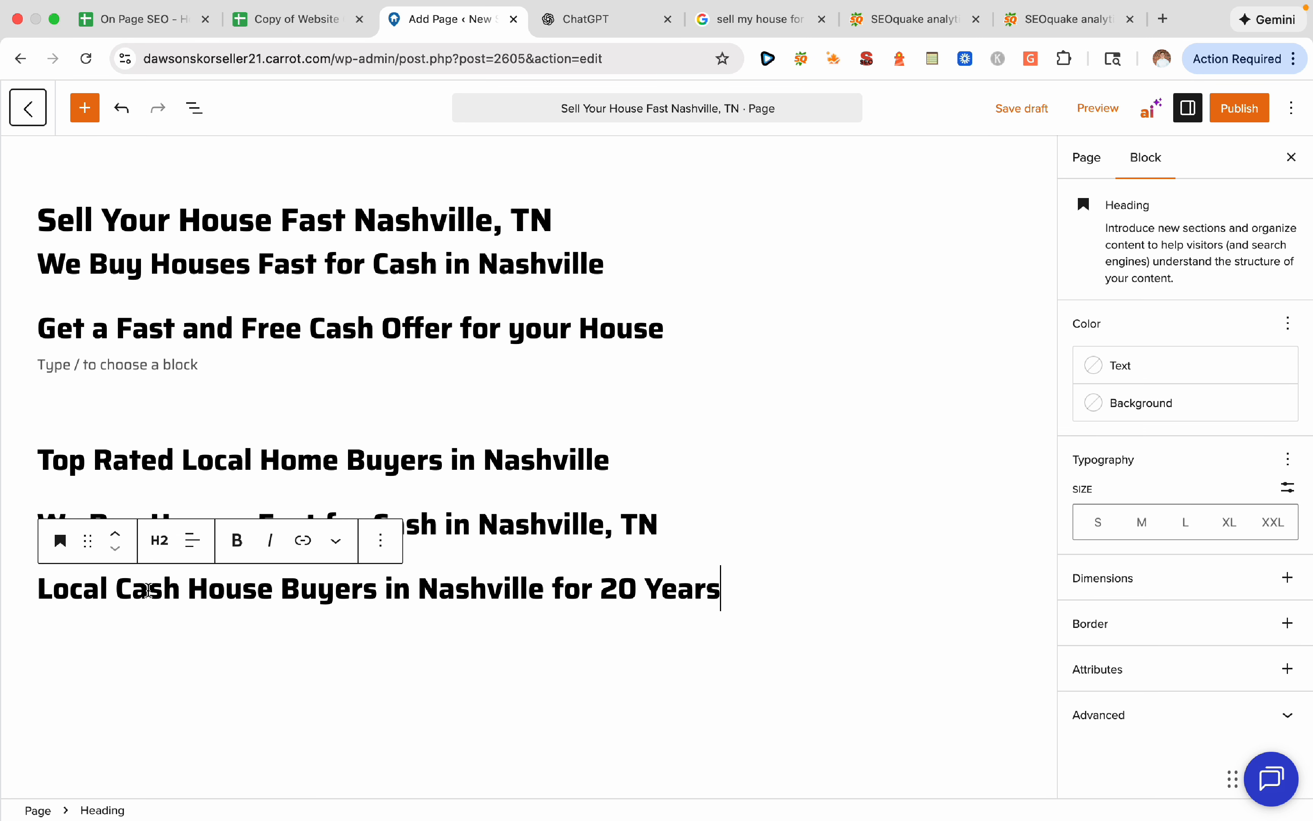
Replace "Local" with "Best" at the start of the heading and add empty paragraphs below it
left_click_drag(112, 589, 35, 589)
type("T")
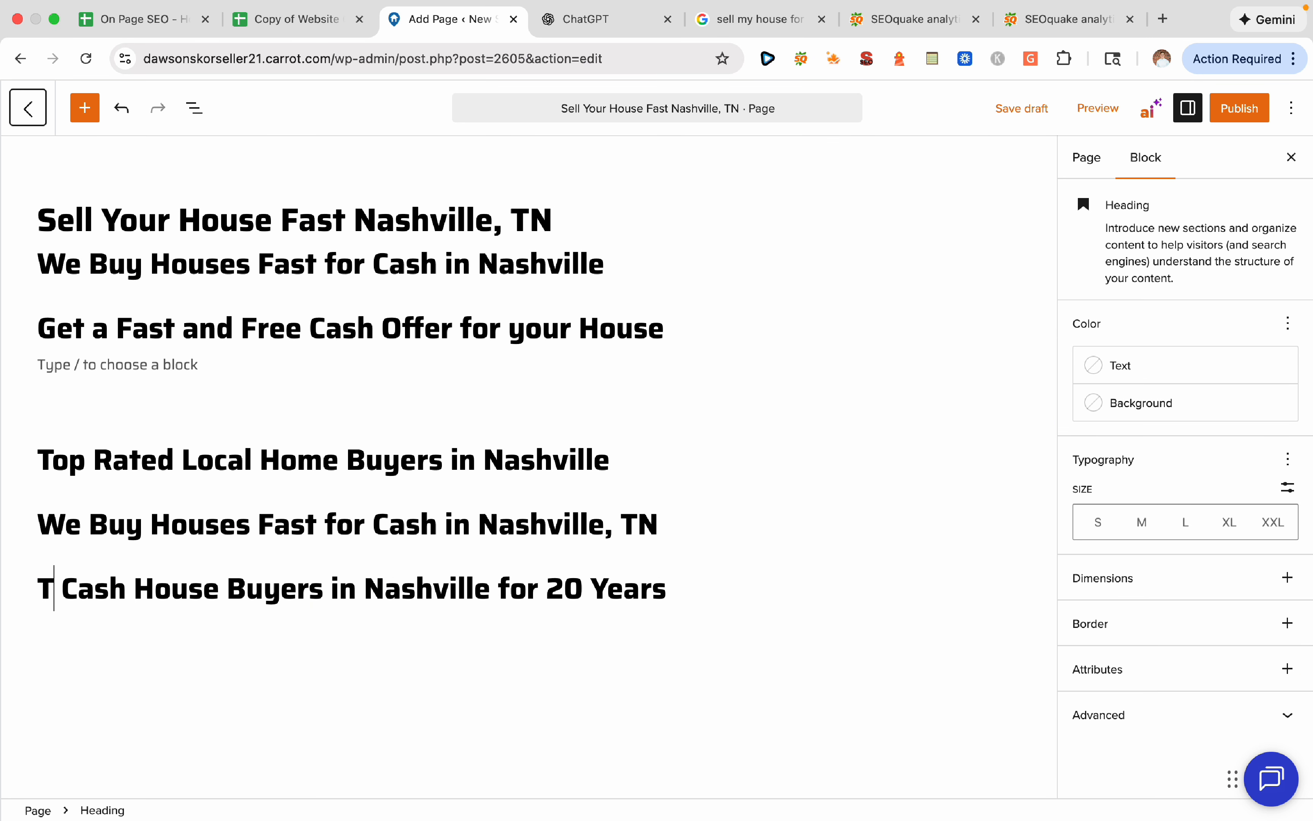
type("op")
key("BackSpace")
key("BackSpace")
key("BackSpace")
type("Best")
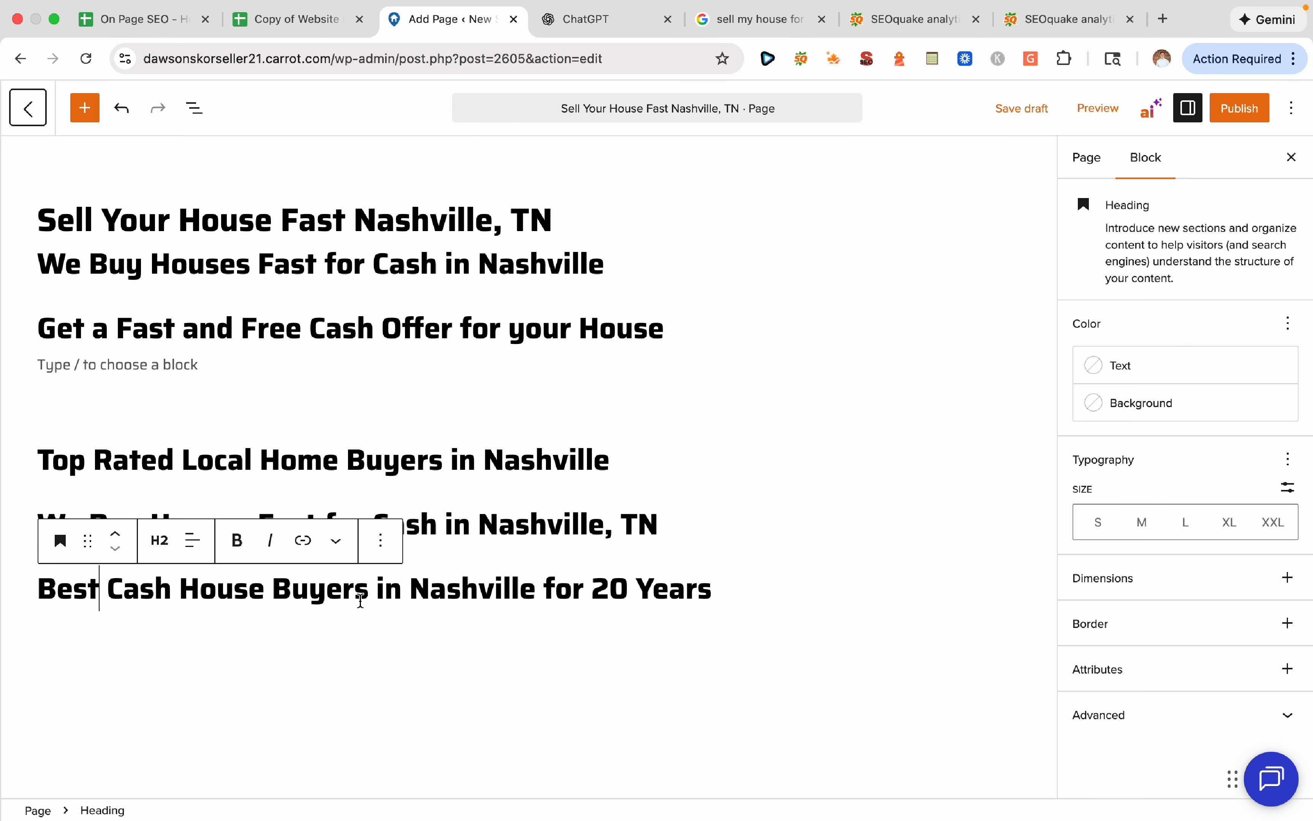
left_click(771, 592)
key("Return")
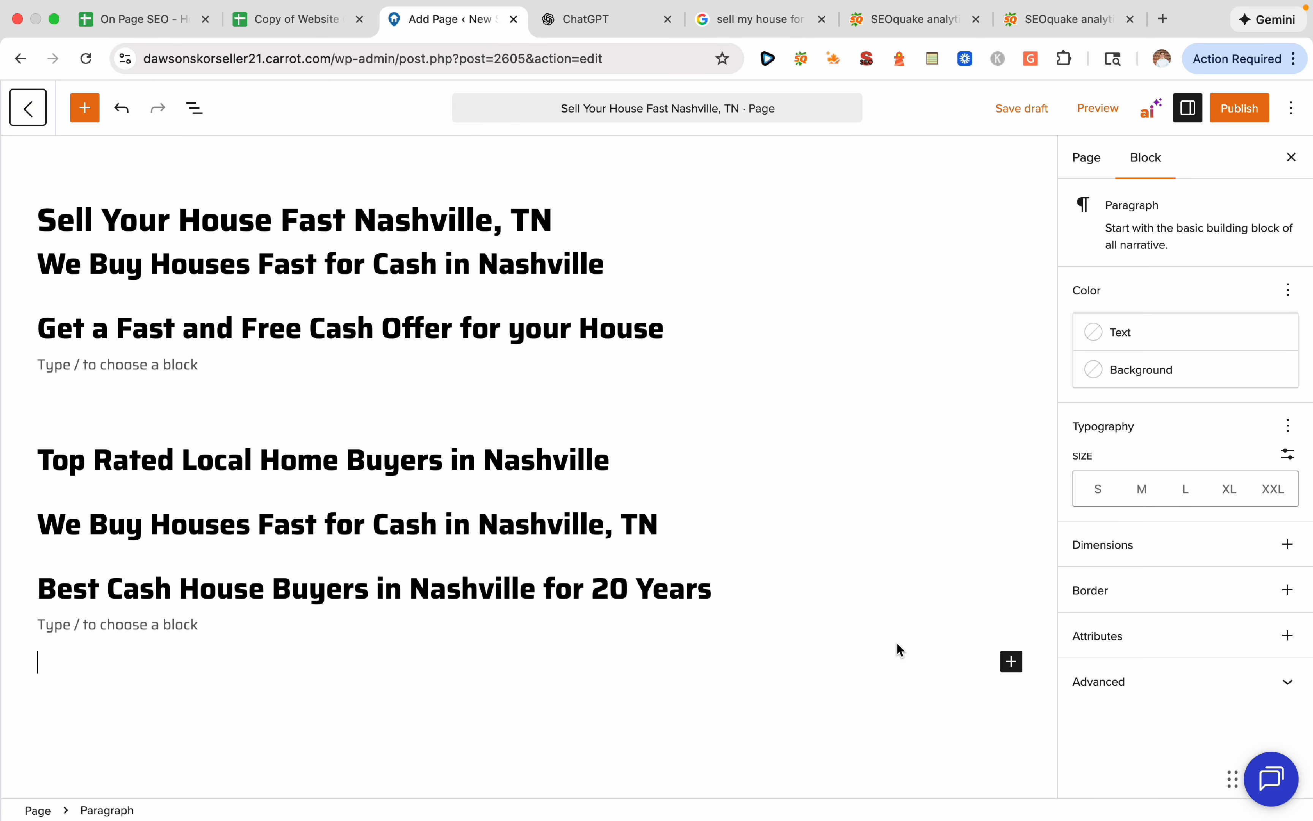
Add another empty H2 heading block, then reorder the browser tabs so the On Page SEO spreadsheet sits between the website checklist and the page editor
left_click(1011, 661)
left_click(866, 782)
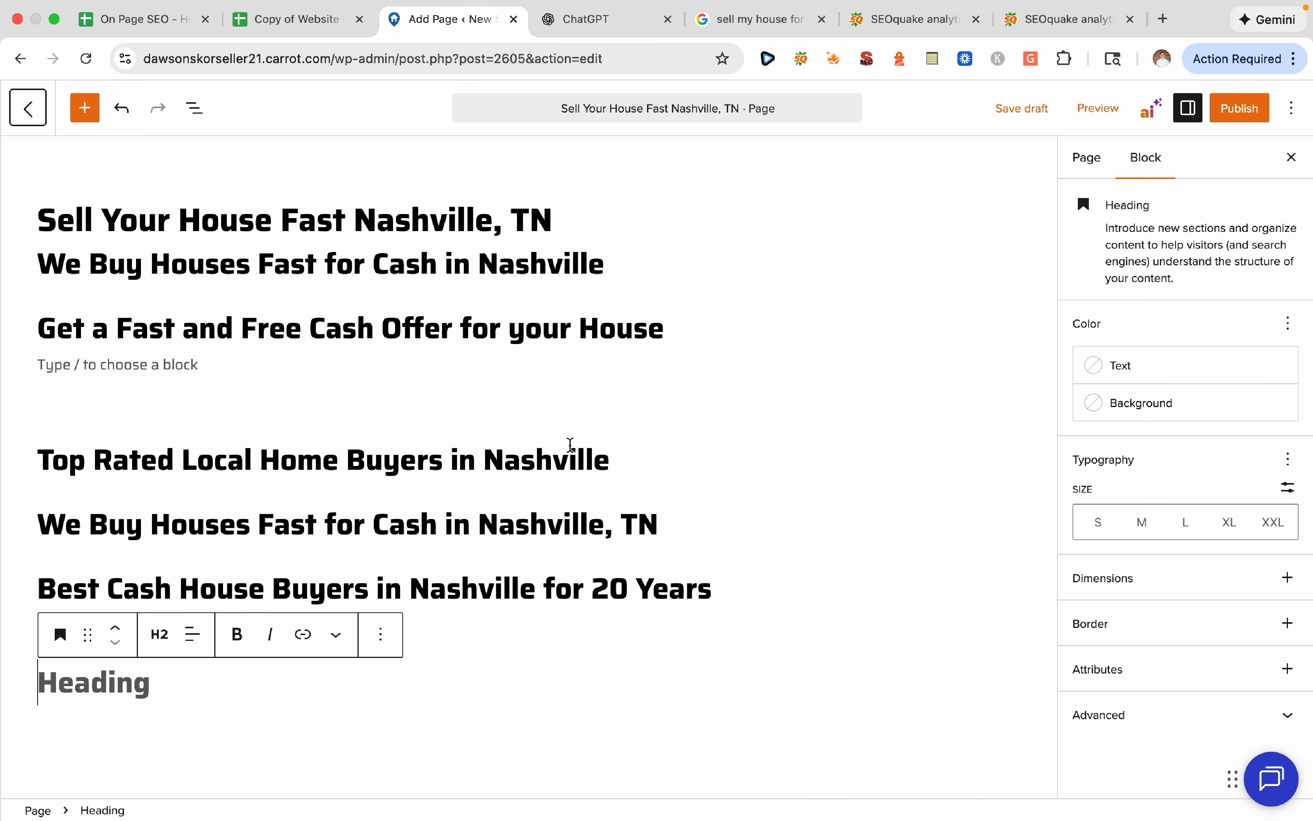
left_click(328, 21)
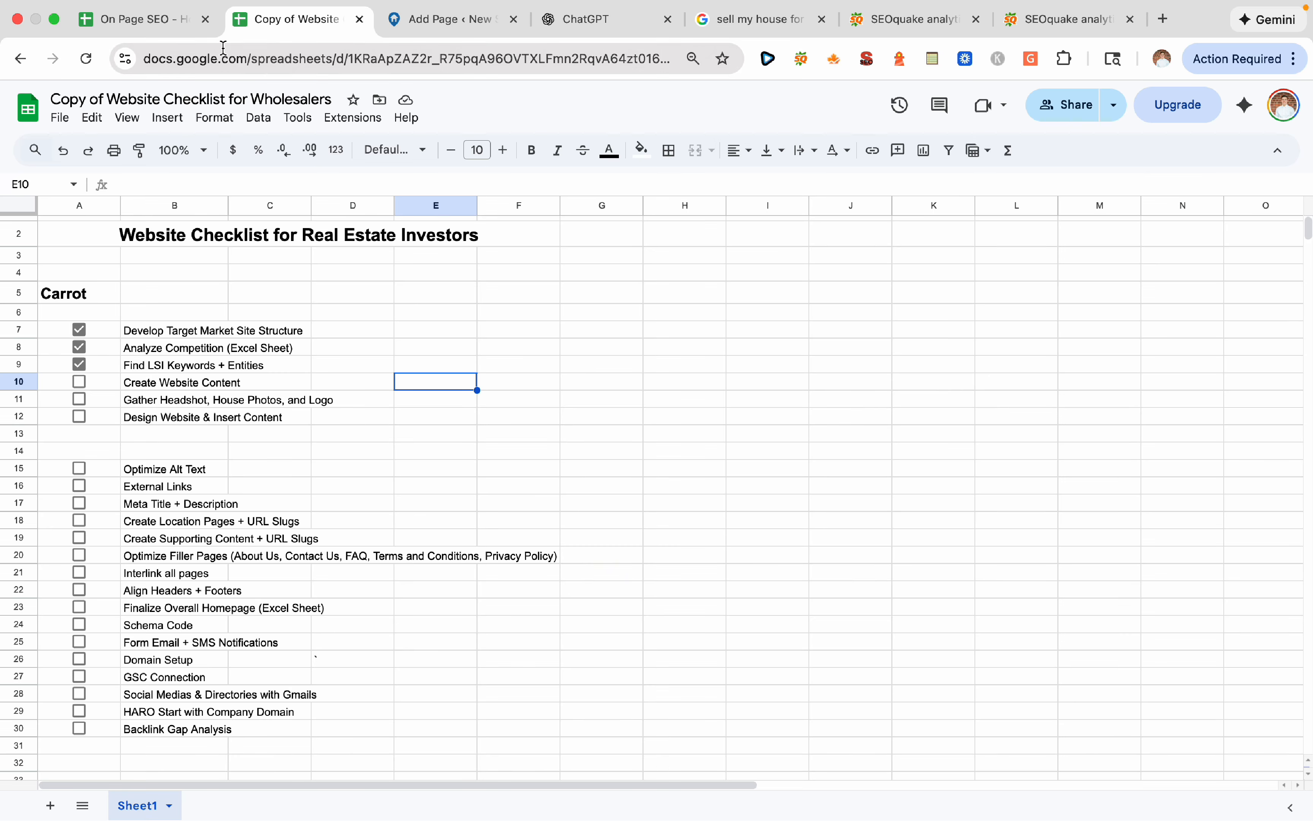
left_click_drag(152, 21, 271, 31)
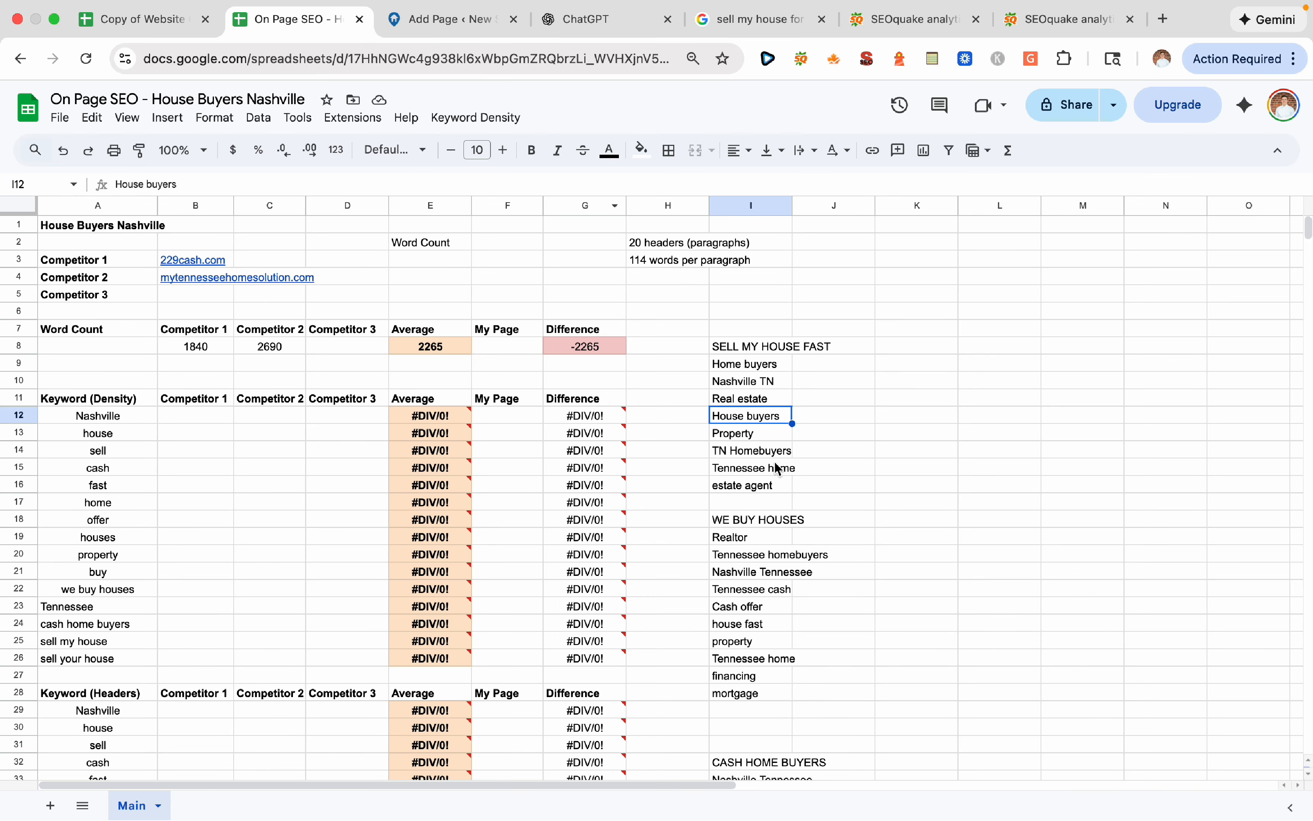
Review the remaining SELL MY HOUSE FAST keywords in the On Page SEO spreadsheet, from "Property" to "estate agent", and select "Tennessee home"
left_click(783, 440)
left_click(462, 21)
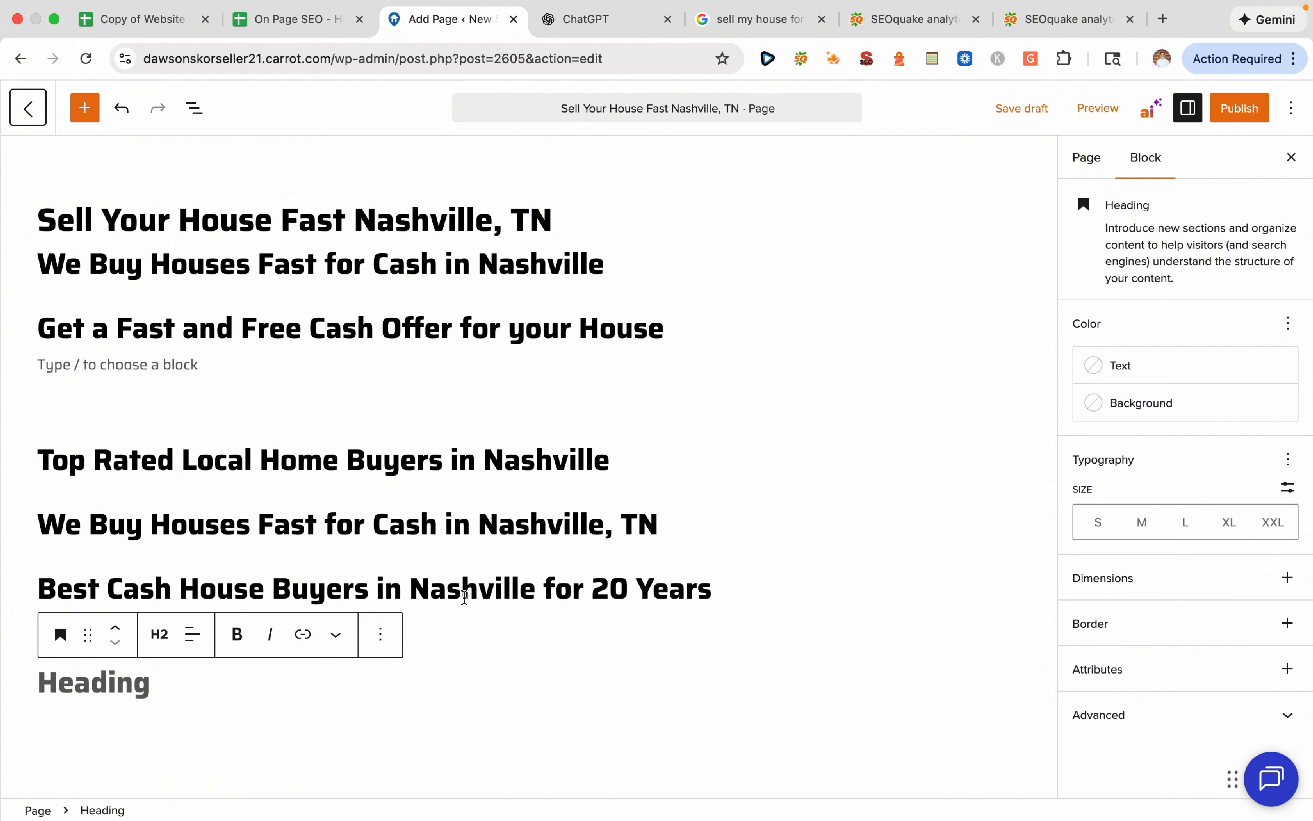
left_click(296, 23)
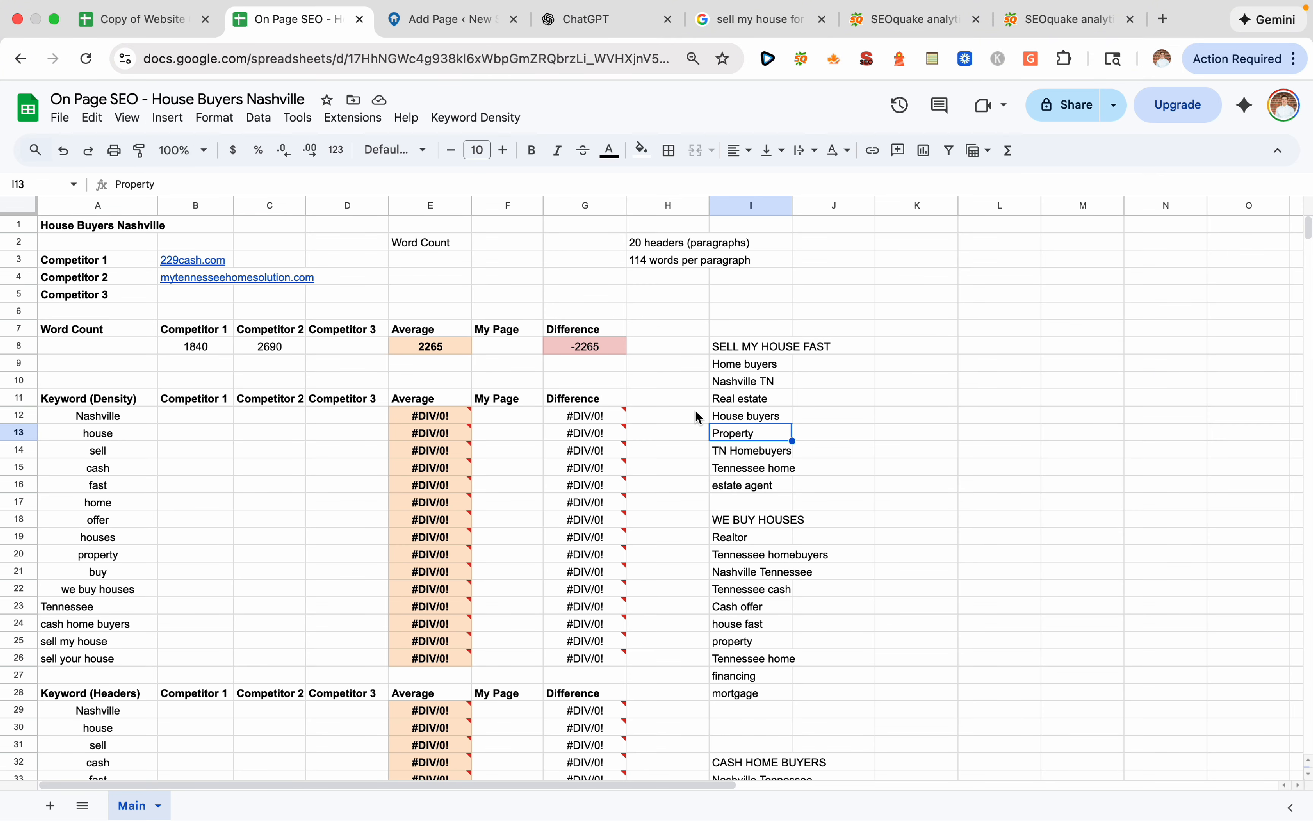
scroll(699, 419, "down", 2)
left_click(754, 434)
left_click(768, 451)
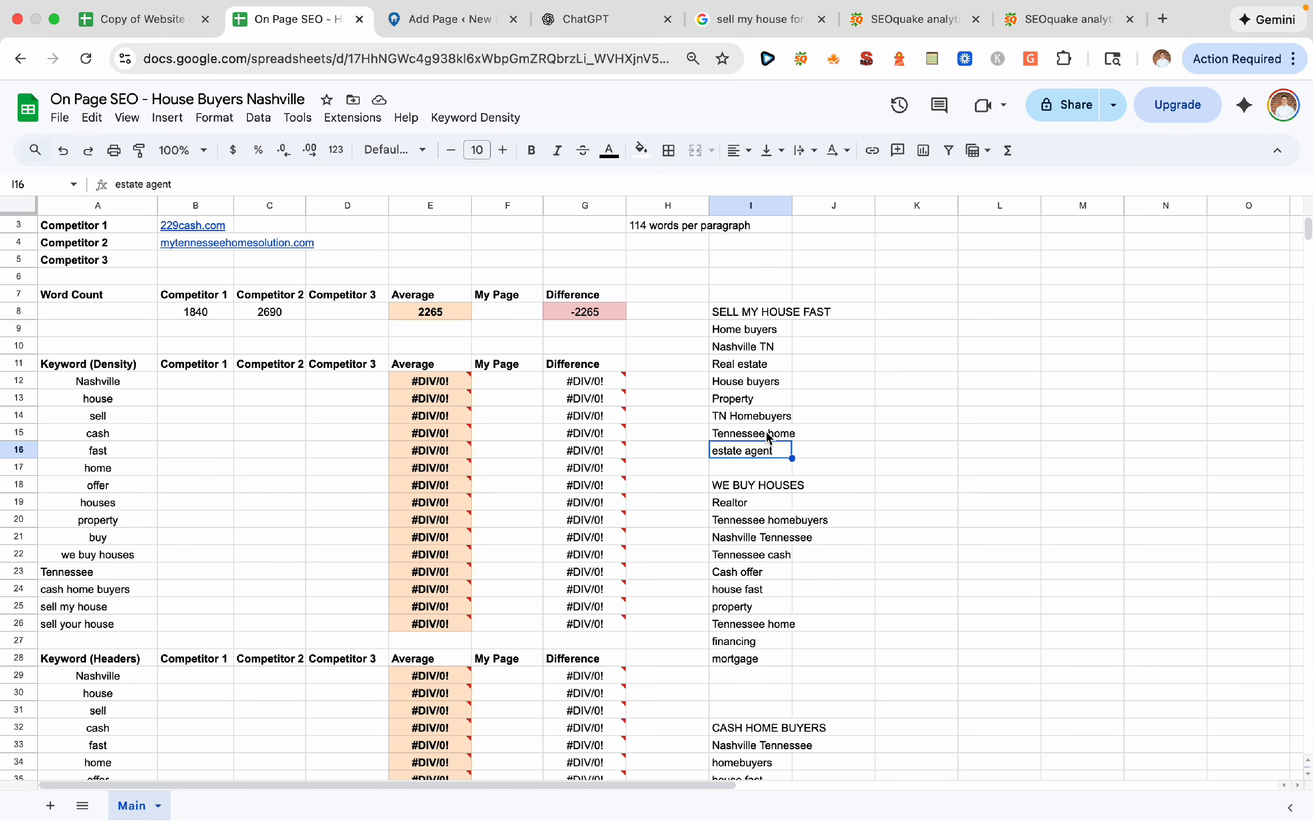
left_click(771, 436)
Return to the page editor and fill the empty heading with "Choose Us to Sell Your Tennessee Home", with an empty paragraph below it
left_click(445, 21)
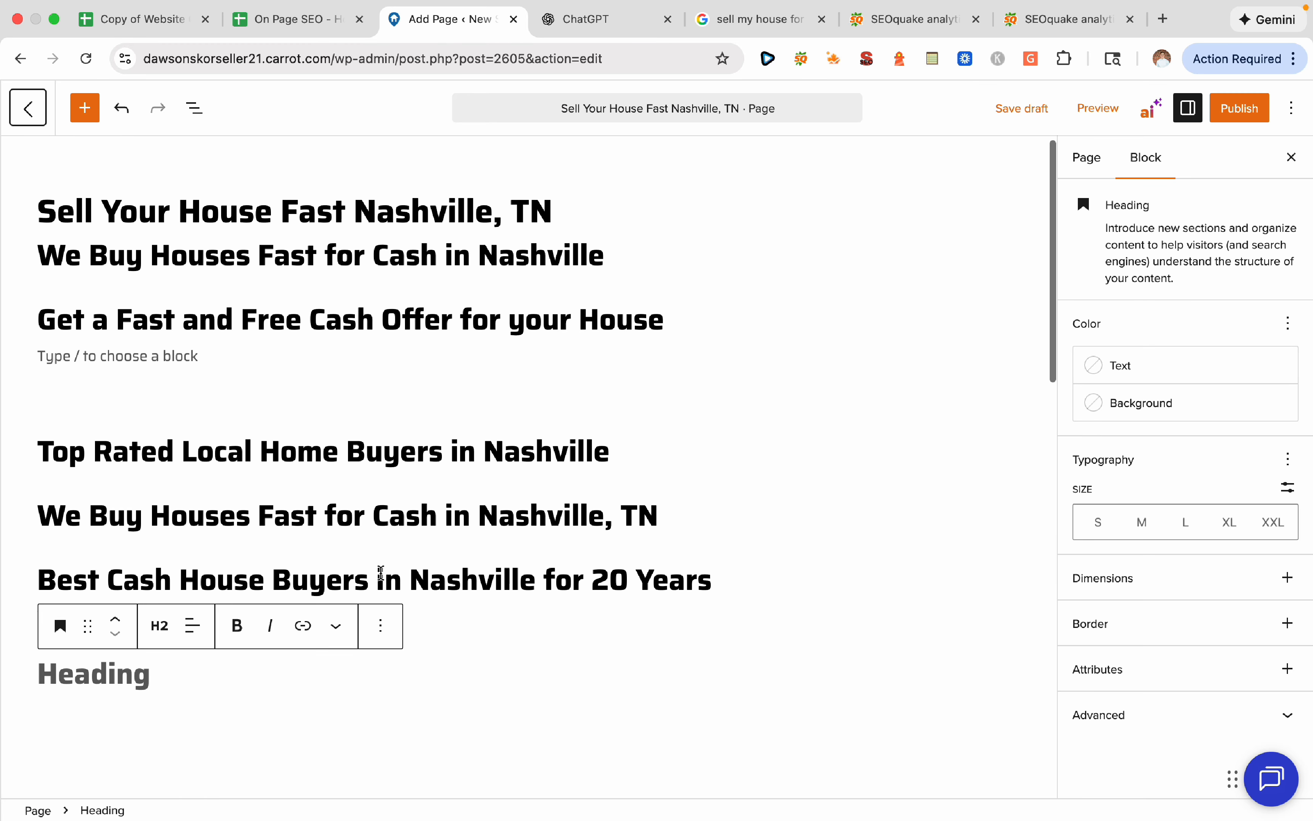
type("Choose Us to Sel")
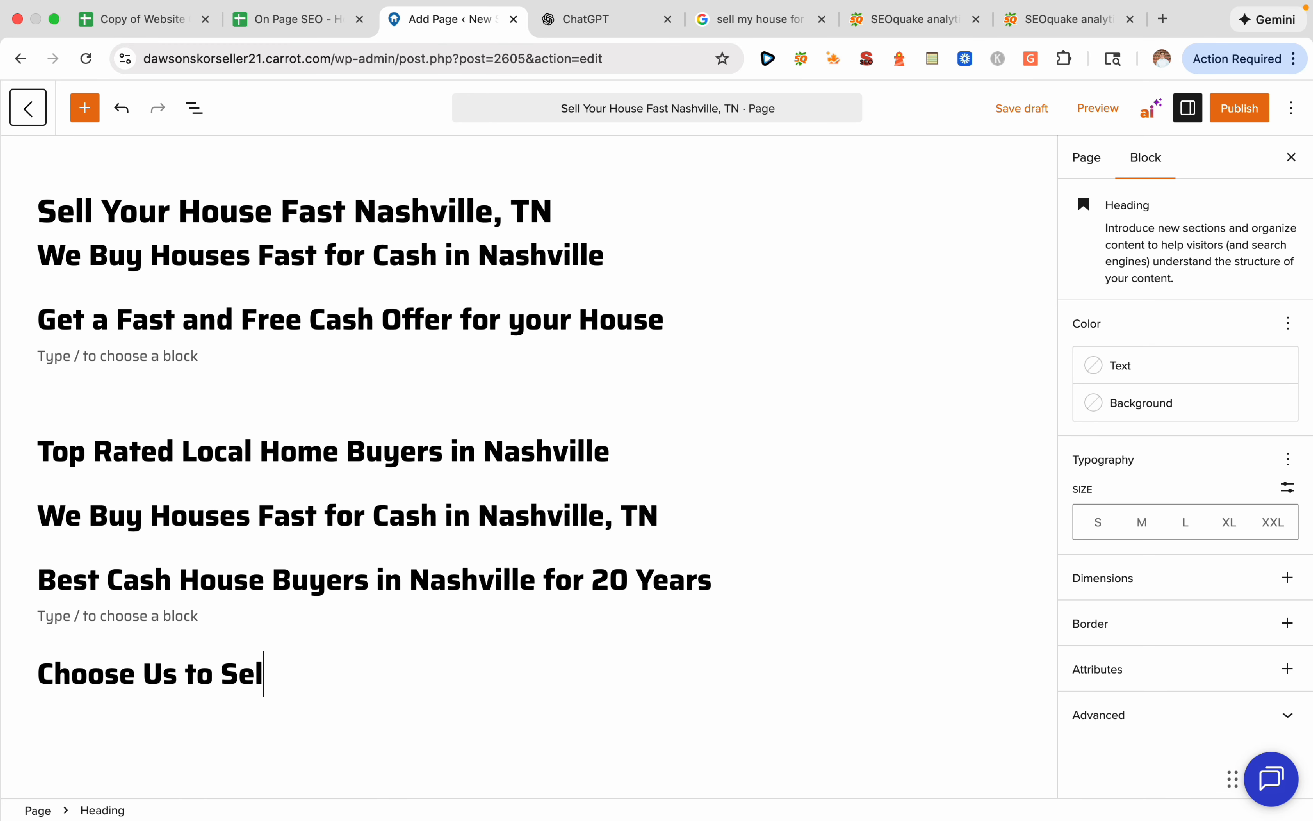
type("l Your Tennes")
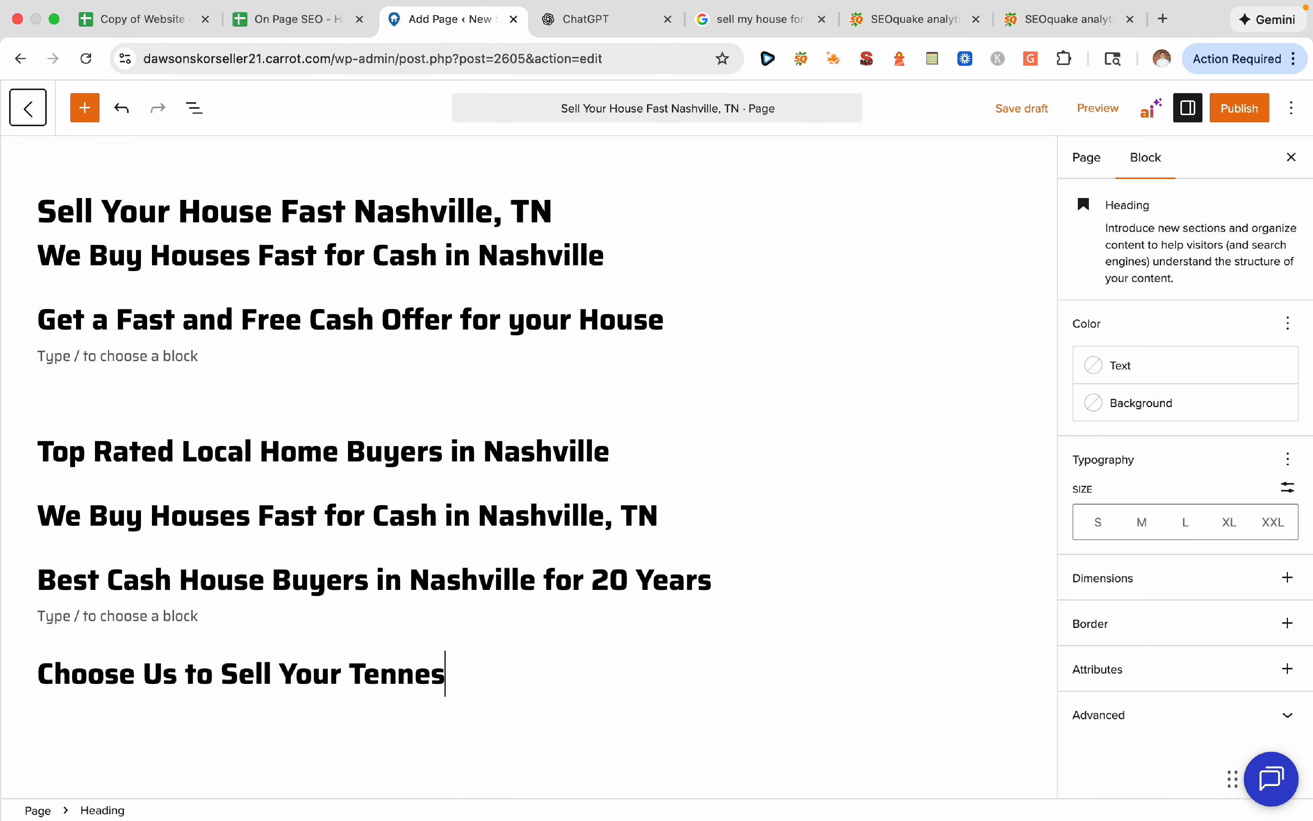
type("see")
key("BackSpace")
key("BackSpace")
type("see Home")
key("Return")
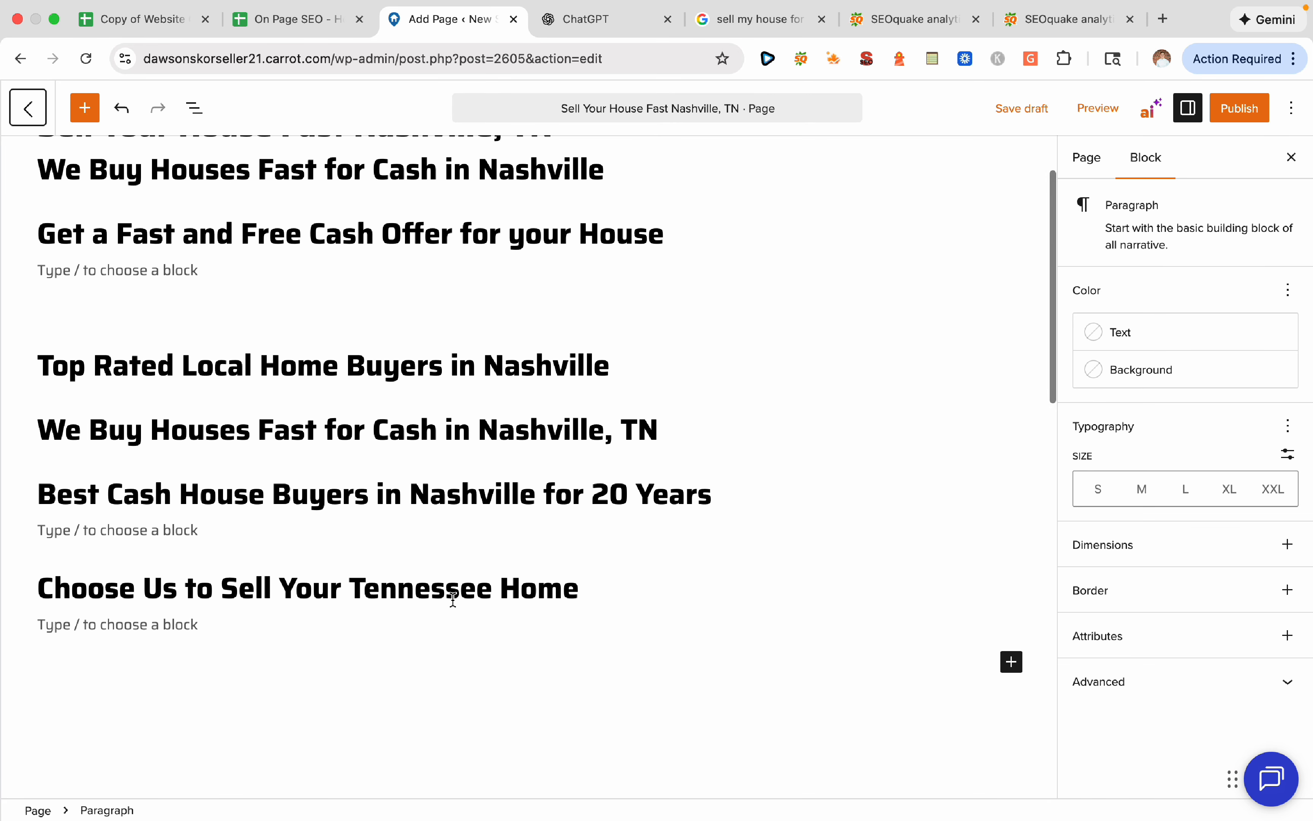
Add an empty H2 heading at the page's end and empty paragraphs below "We Buy Houses Fast for Cash in Nashville, TN" and "Top Rated Local Home Buyers in Nashville"
left_click(1011, 662)
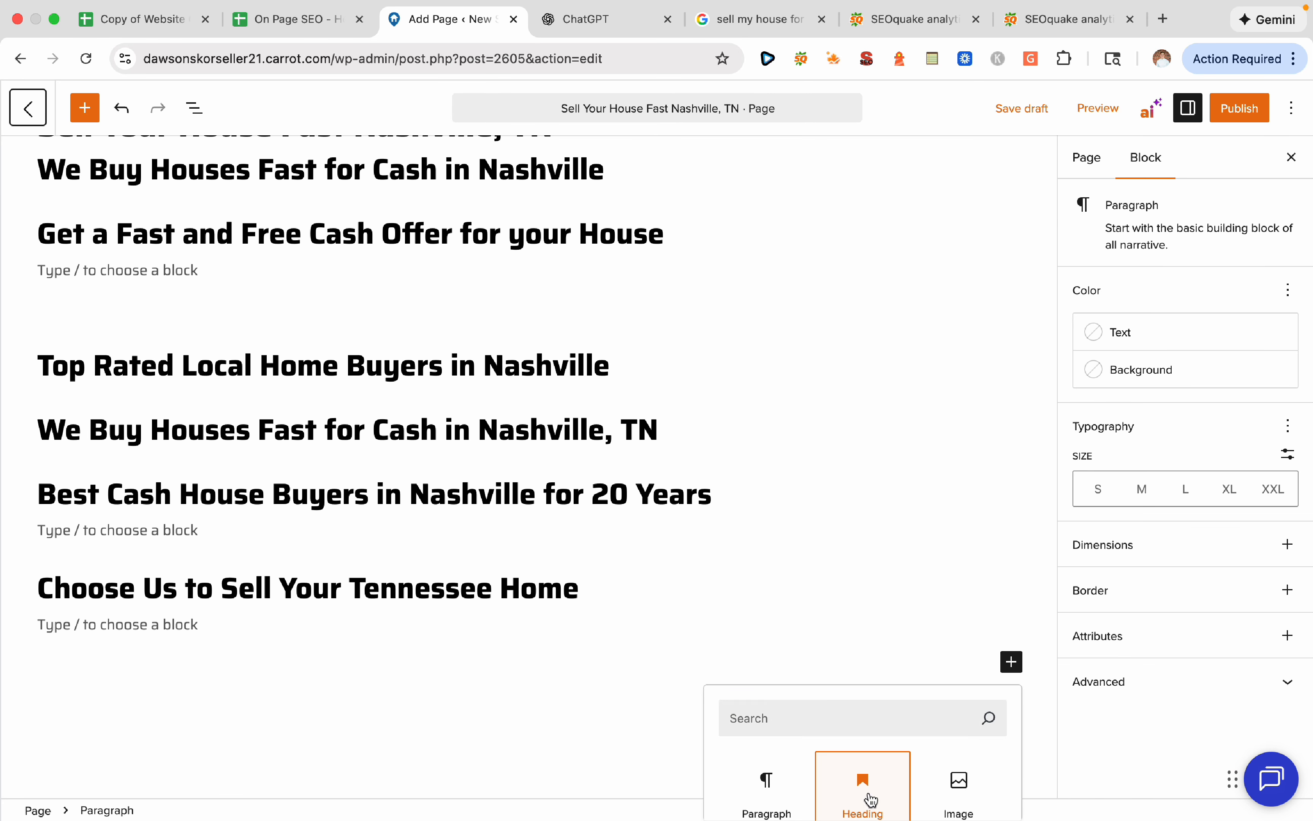
left_click(865, 785)
key("Return")
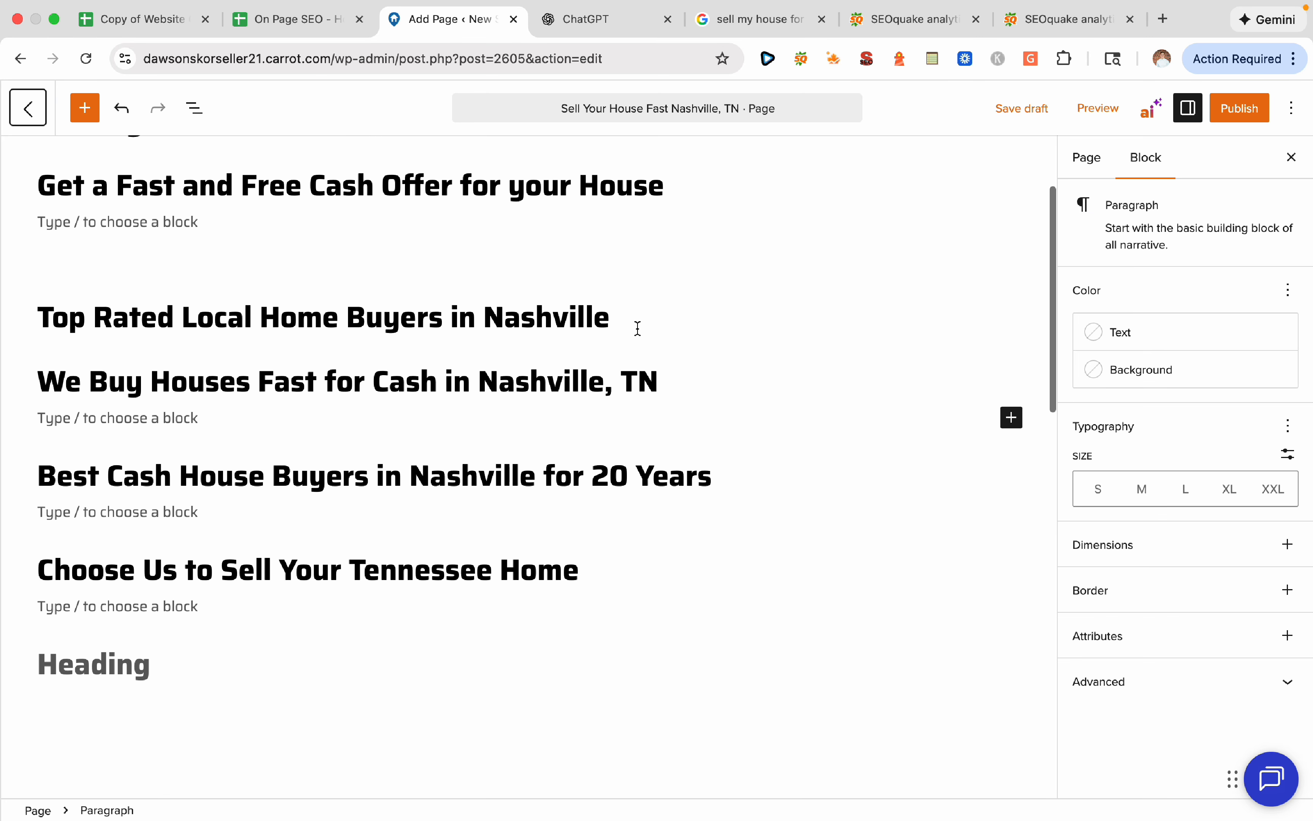
left_click(624, 316)
key("Return")
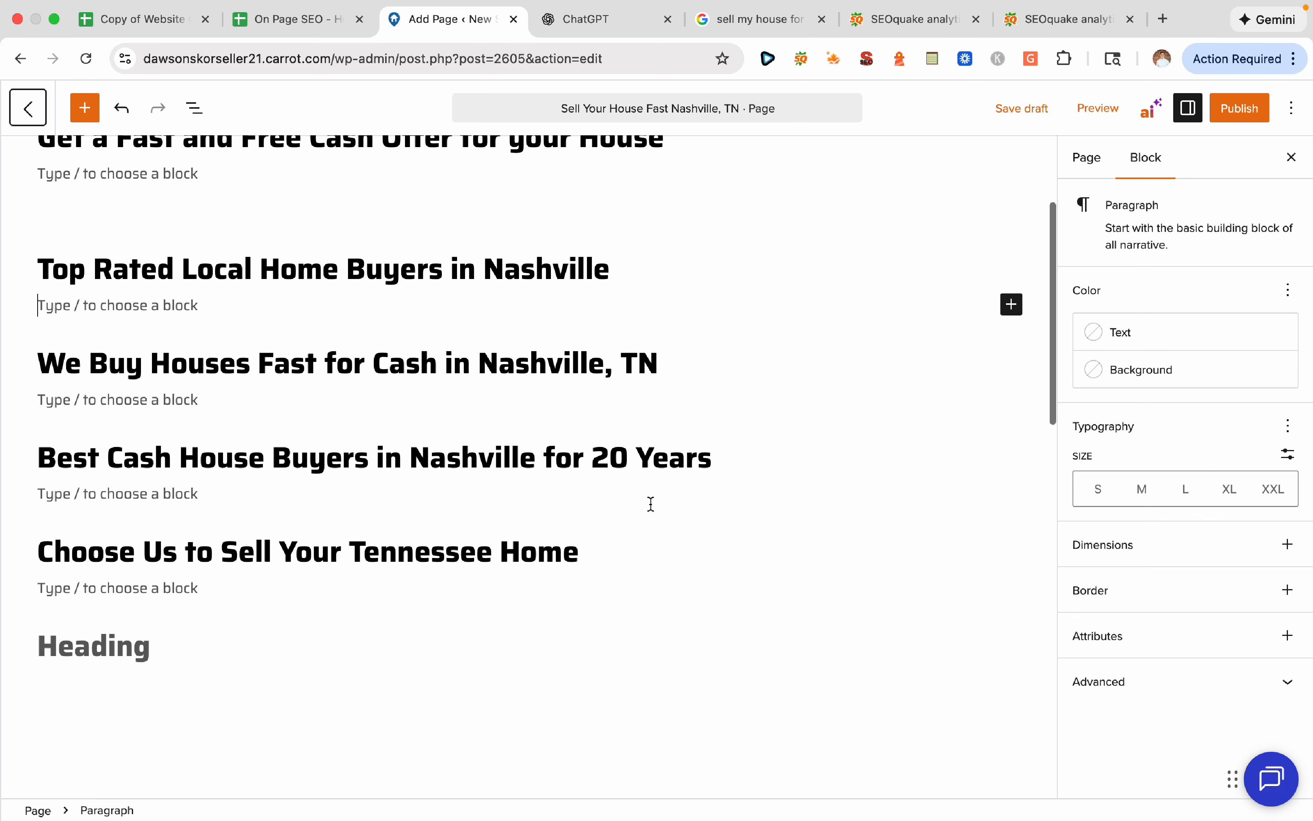
Switch to the On Page SEO spreadsheet and check the "estate agent" keyword in the SELL MY HOUSE FAST list
left_click(237, 650)
scroll(235, 654, "down", 2)
left_click(177, 32)
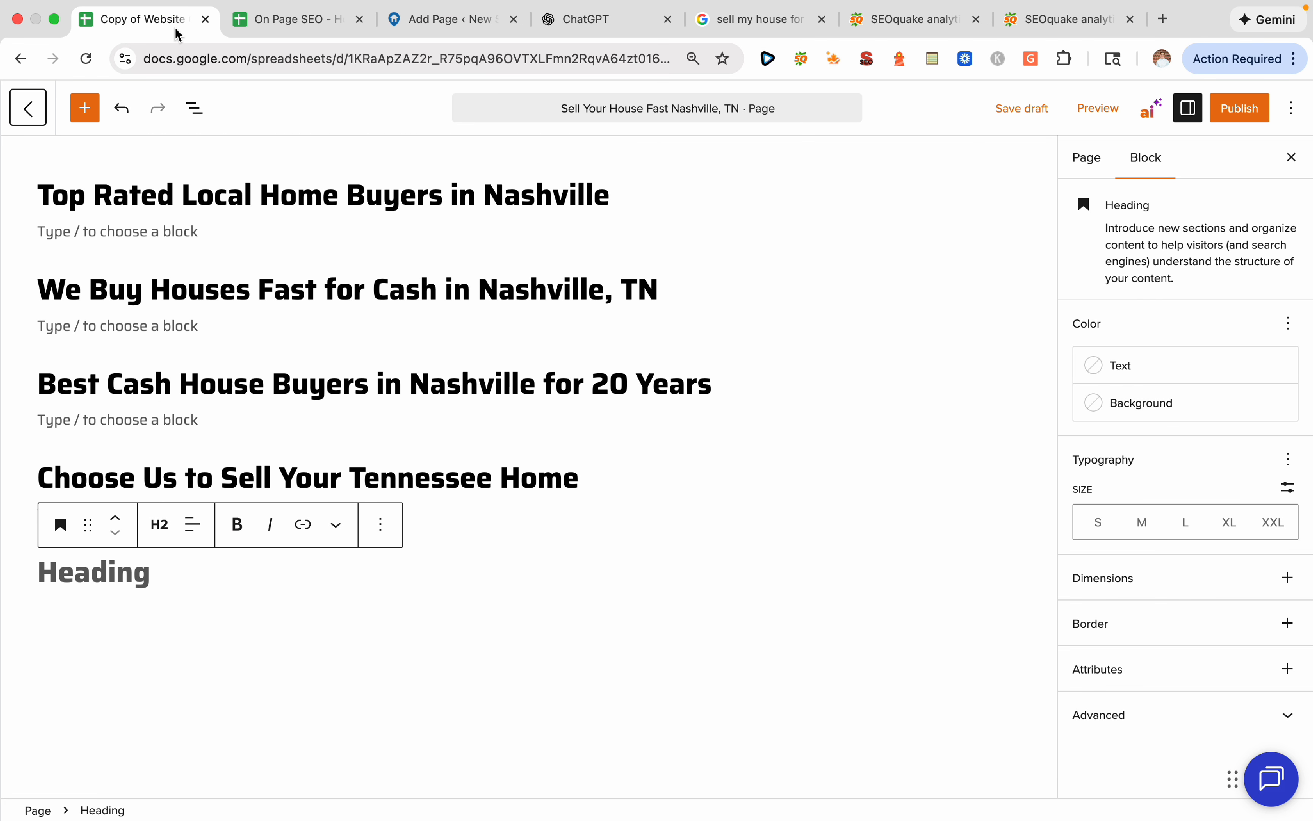
left_click(300, 35)
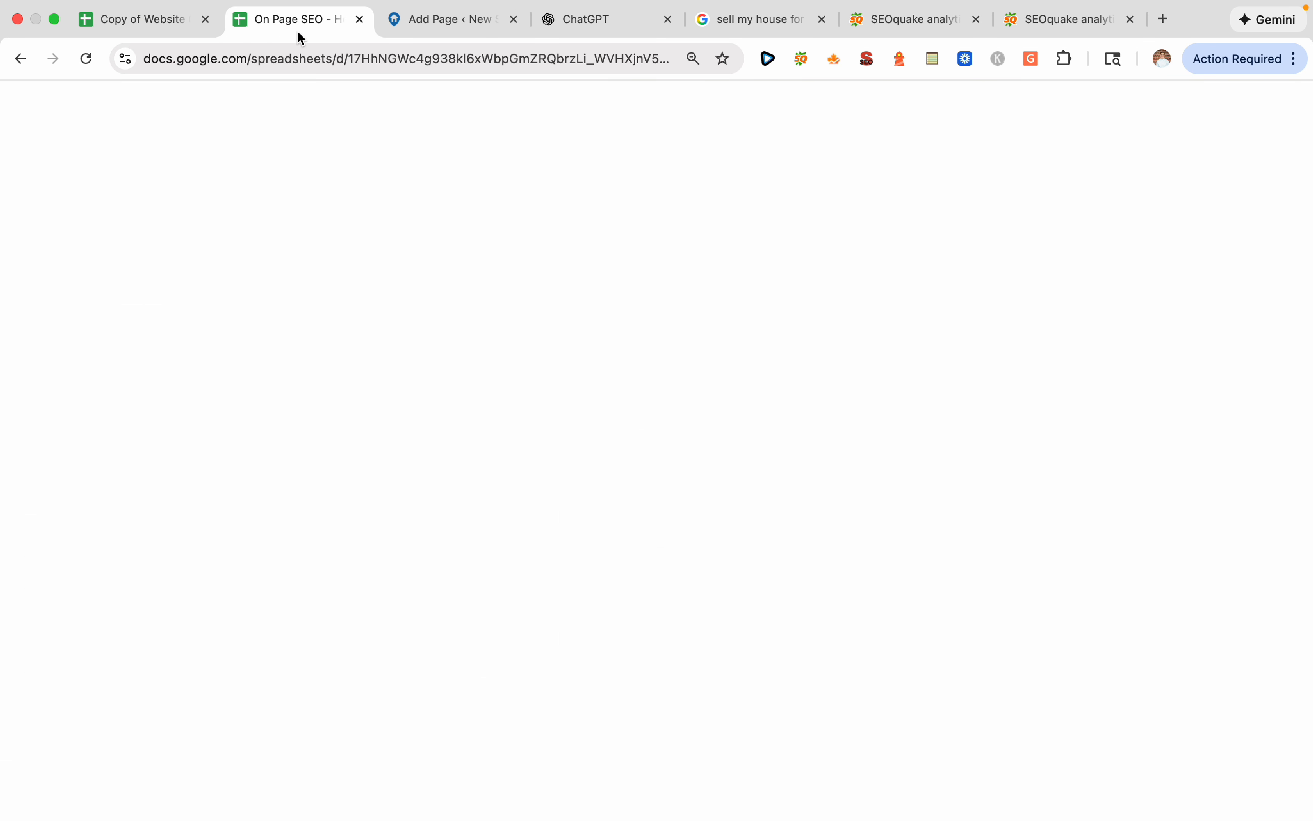
left_click(755, 448)
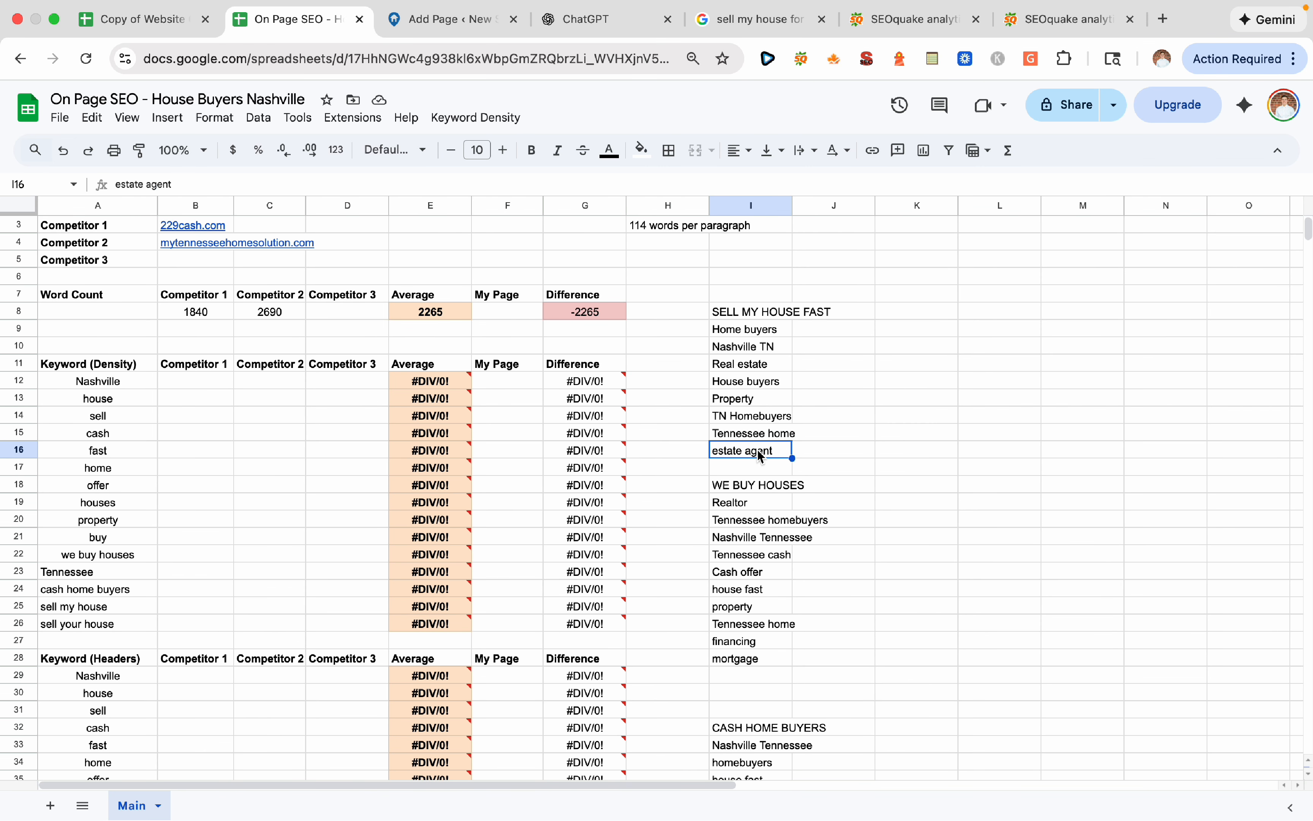
Return to the page editor and fill the empty heading with "Sell Your House for Cash Without a Realtor", with an empty paragraph below it
left_click(451, 19)
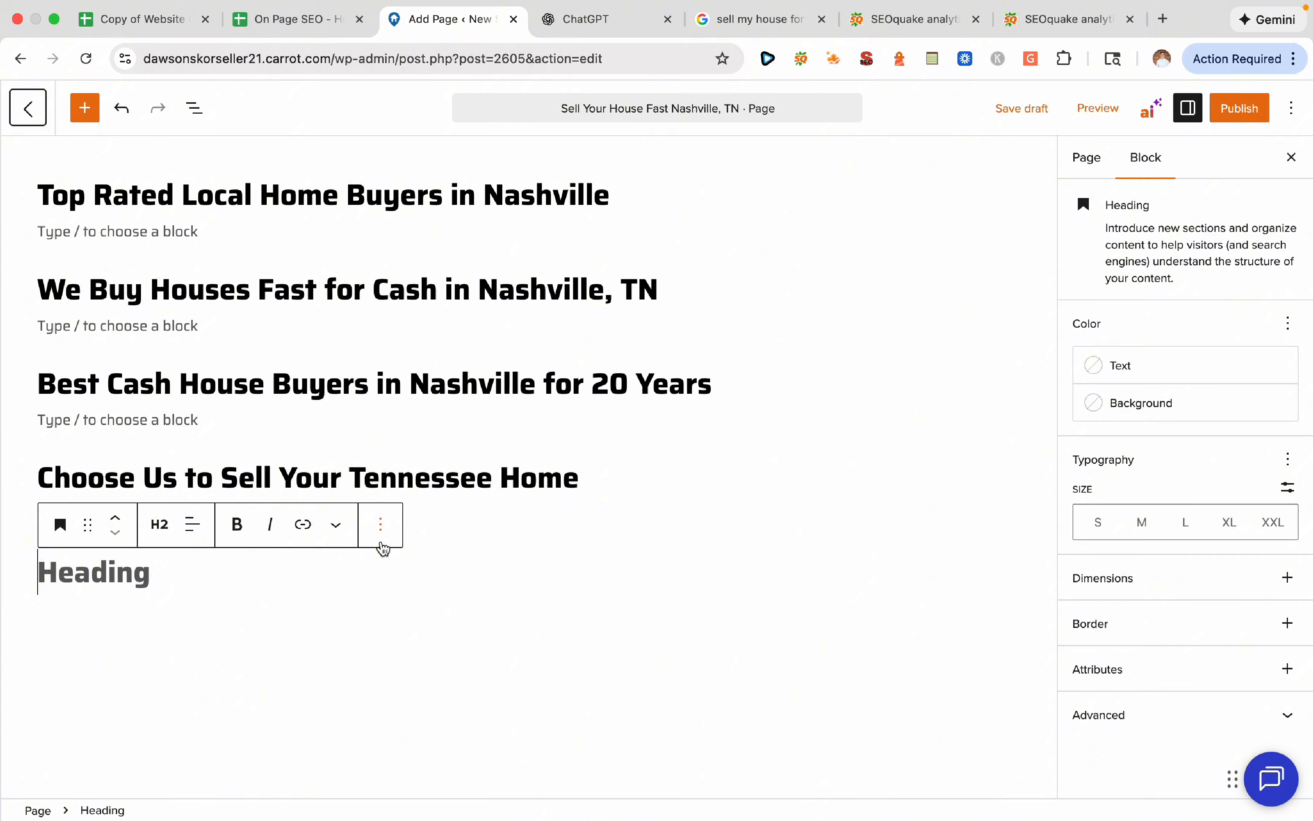
type("Sell ")
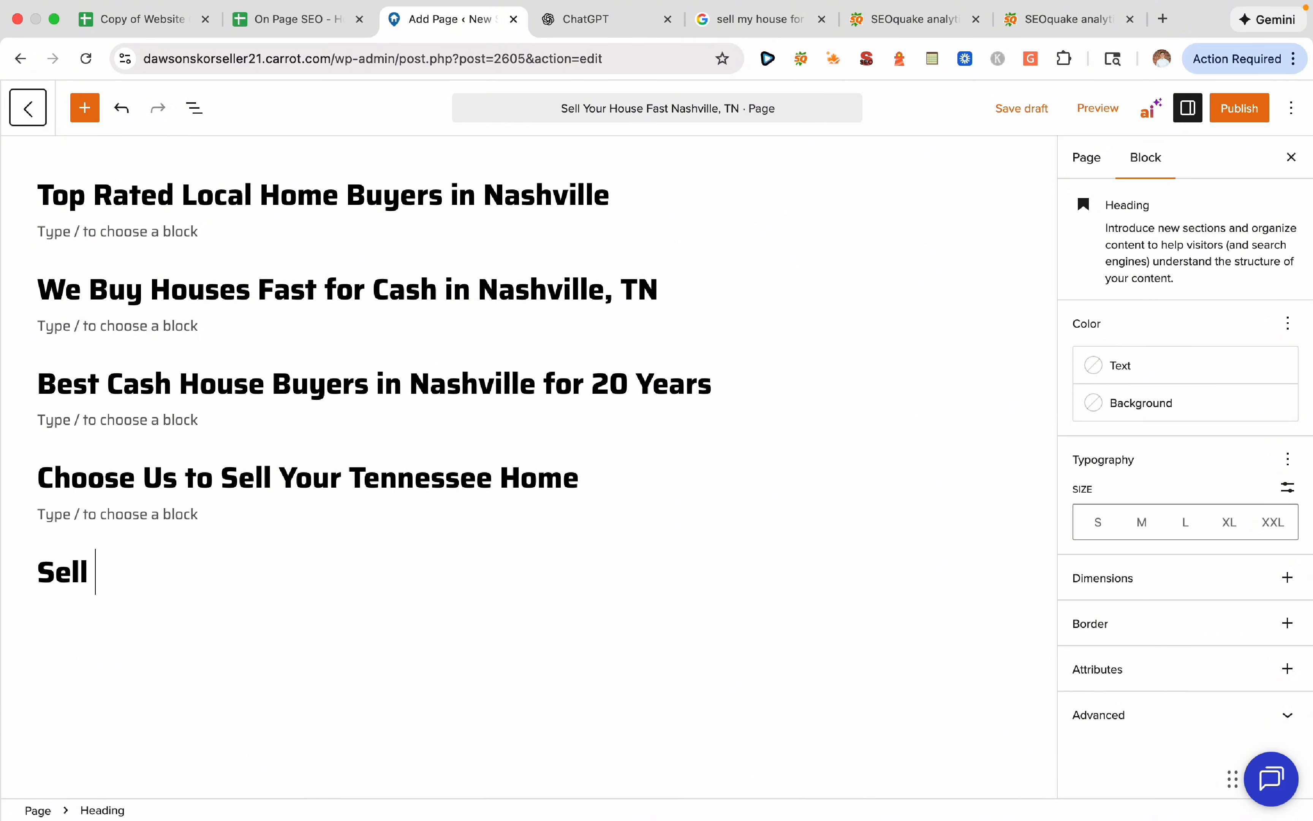
type("Your House for Cash")
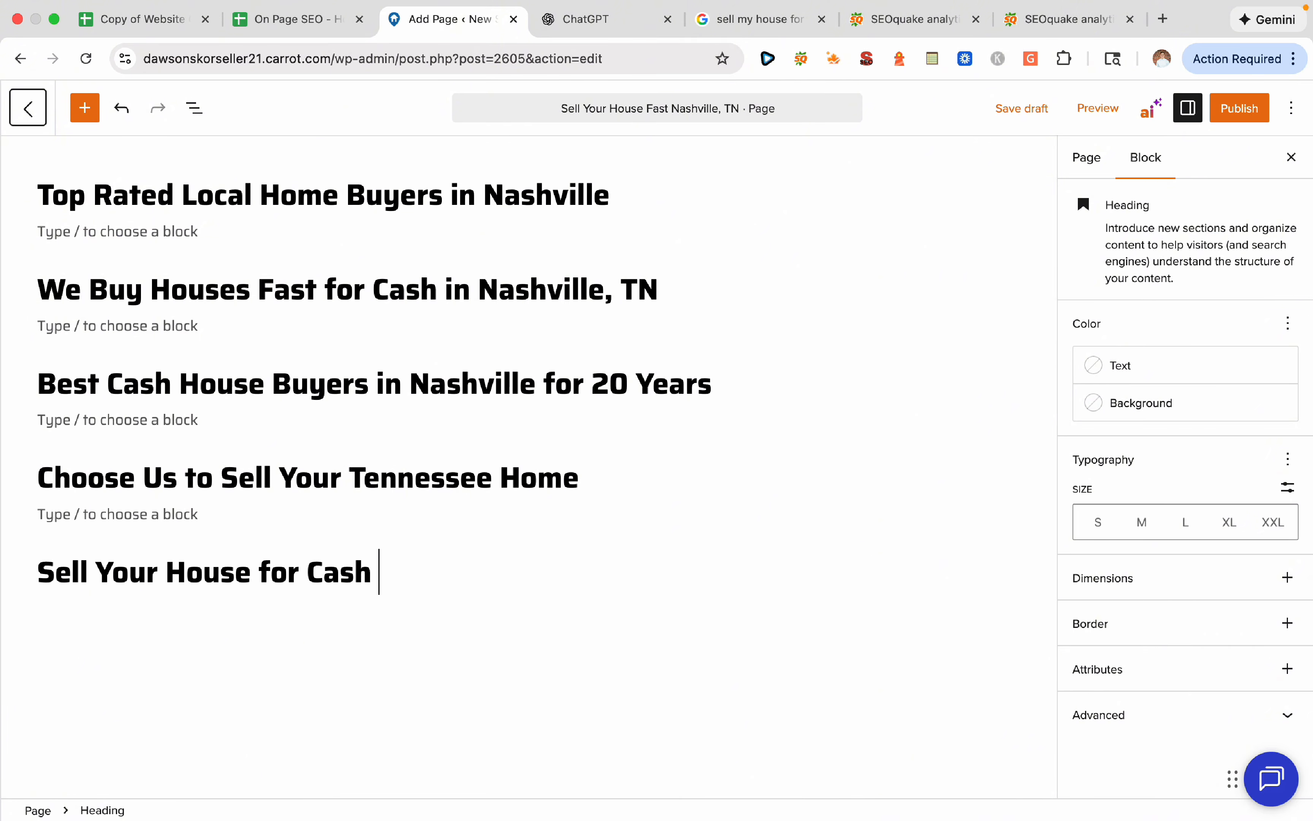
type(" Without a Realtor")
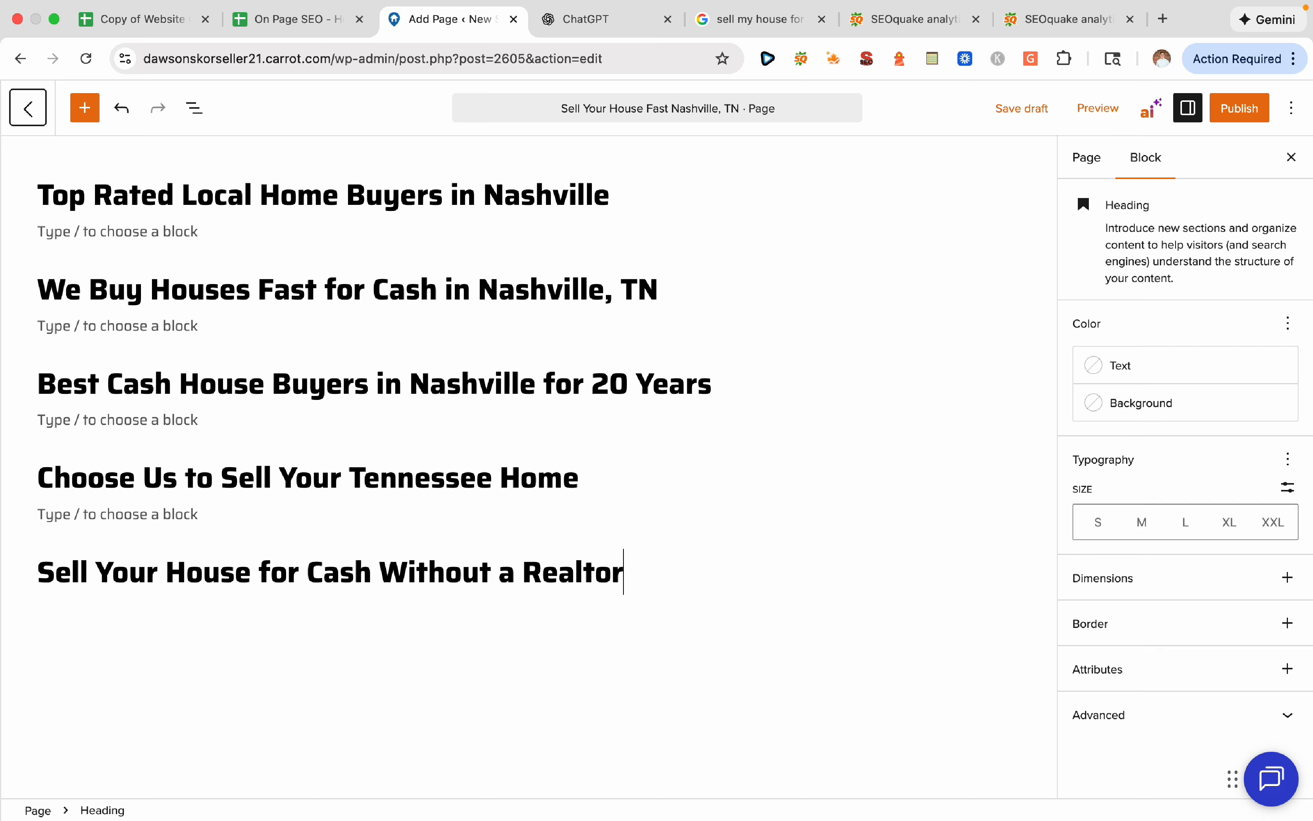
key("Return")
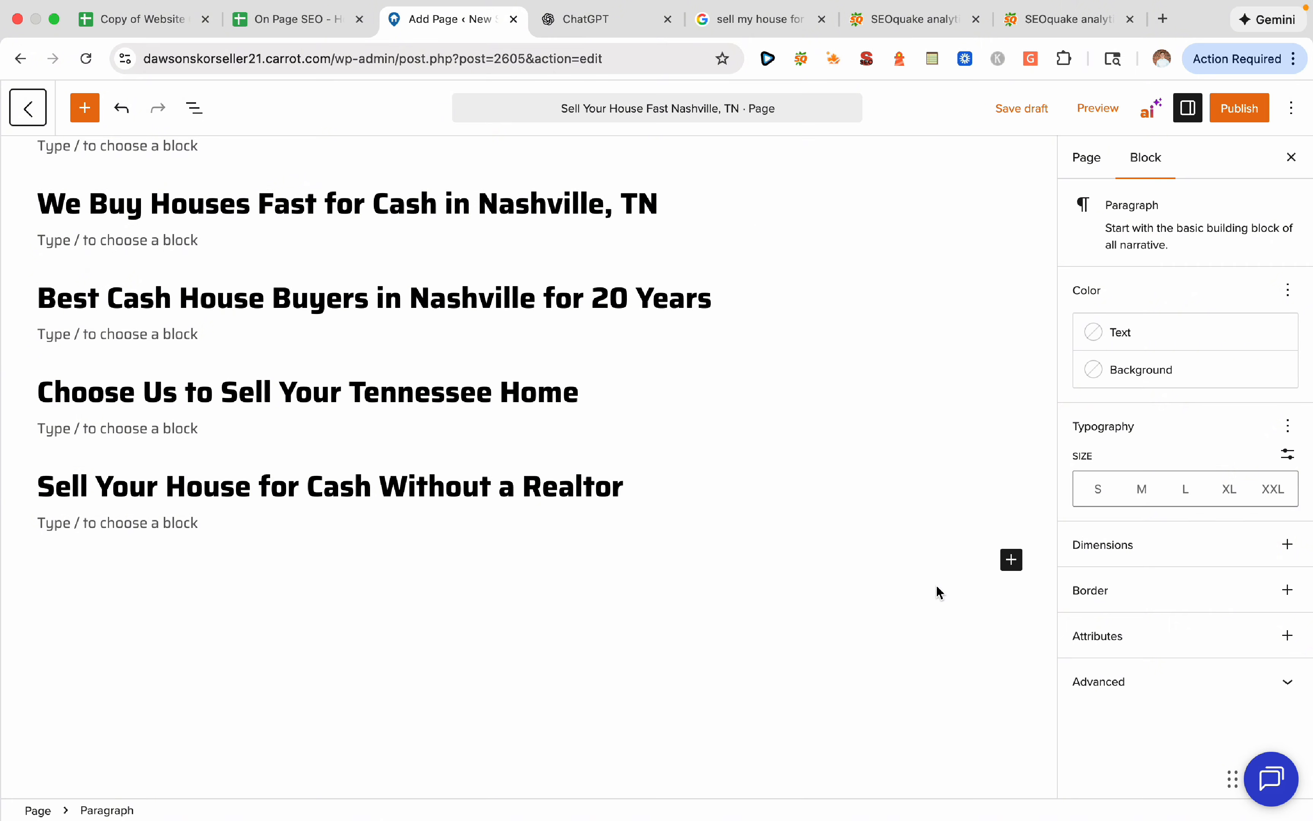
Add another empty H2 heading block, then review the WE BUY HOUSES keywords in the On Page SEO spreadsheet and select "Realtor"
left_click(1012, 564)
left_click(866, 693)
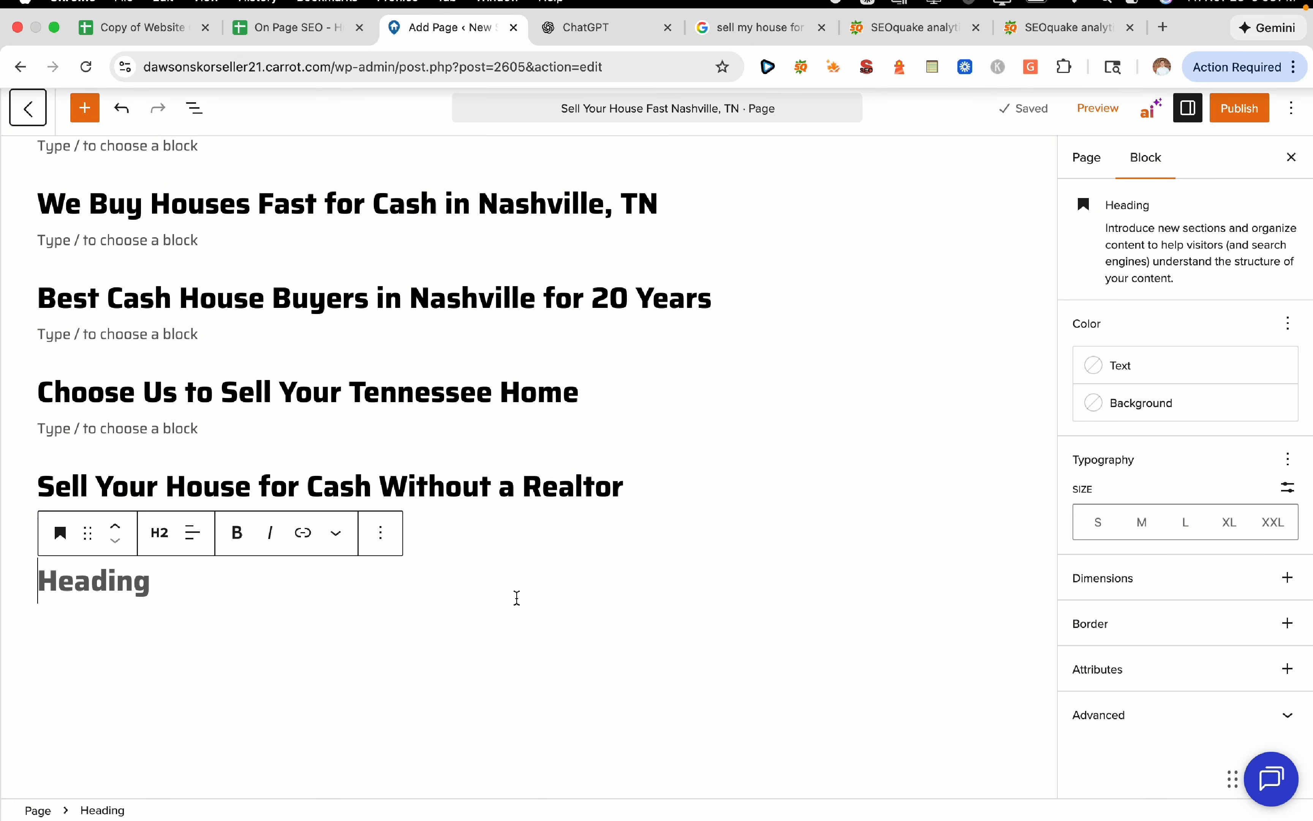
left_click(293, 20)
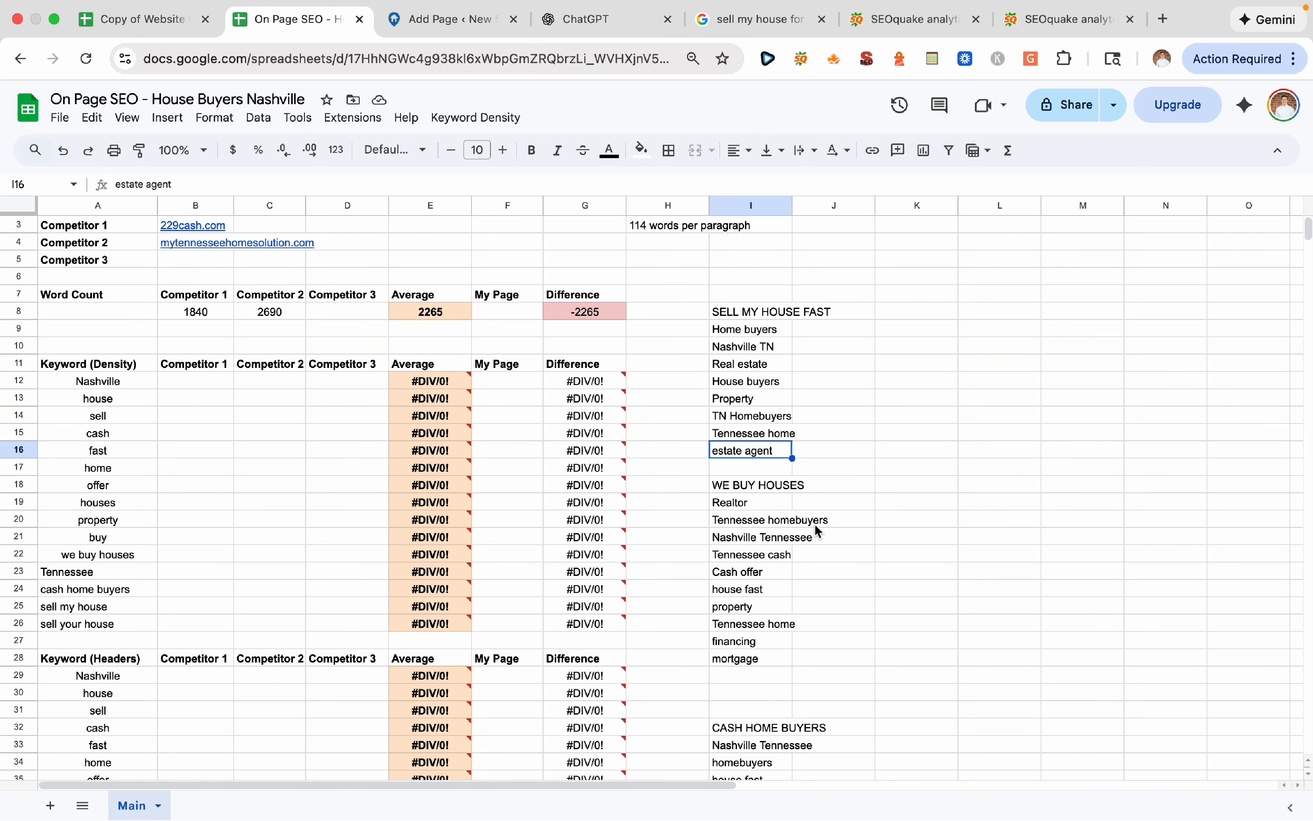
scroll(818, 531, "down", 2)
left_click(777, 440)
left_click(434, 12)
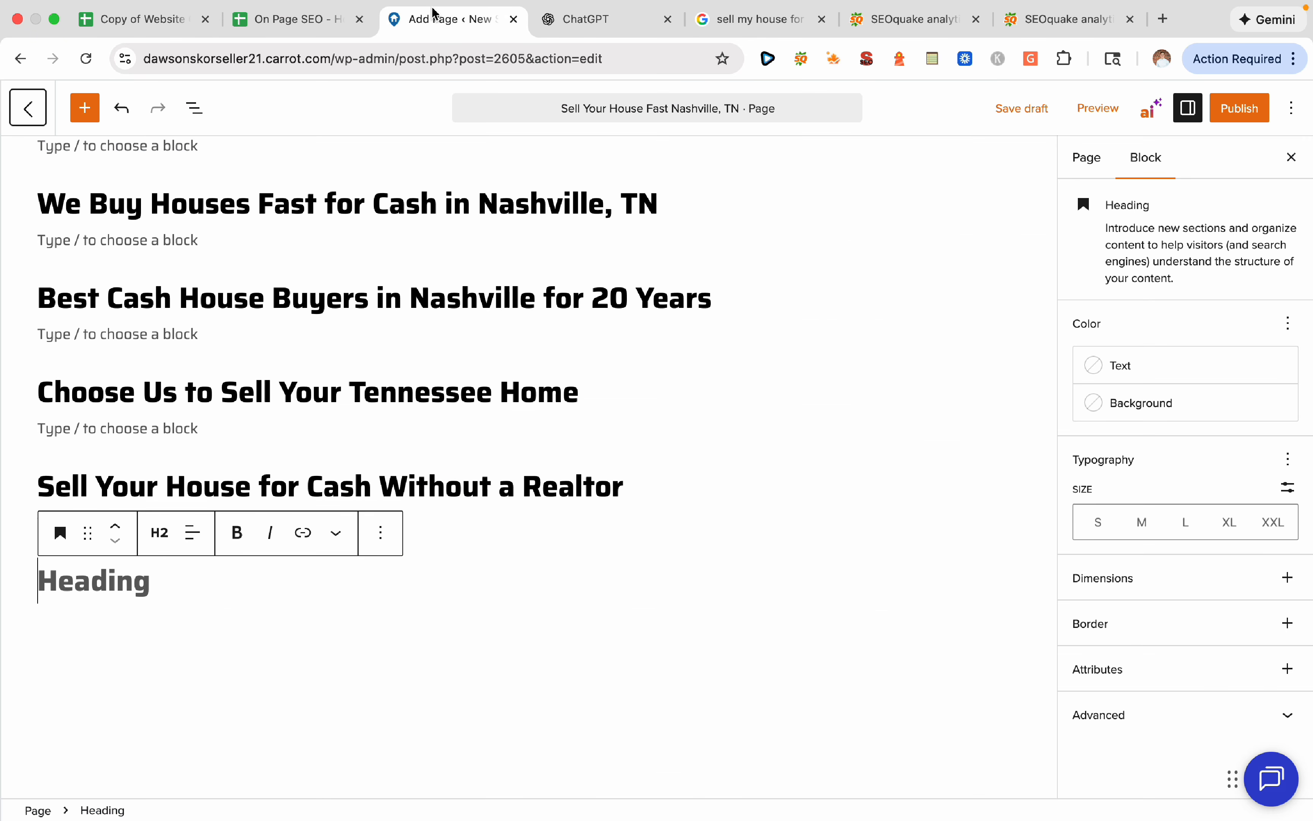
left_click(243, 32)
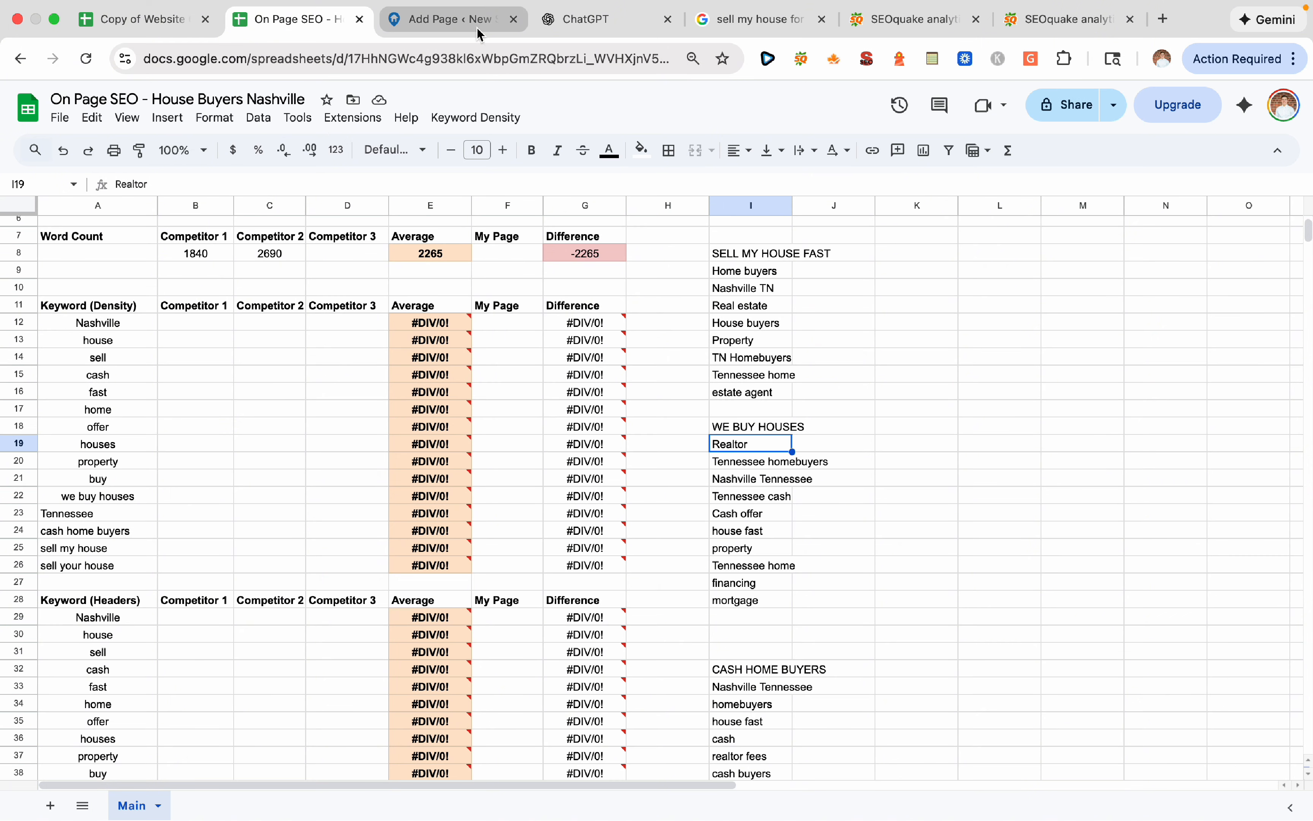
Return to the page editor and fill the empty heading with "Most Reputable Tennessee Home Buyers"
left_click(479, 31)
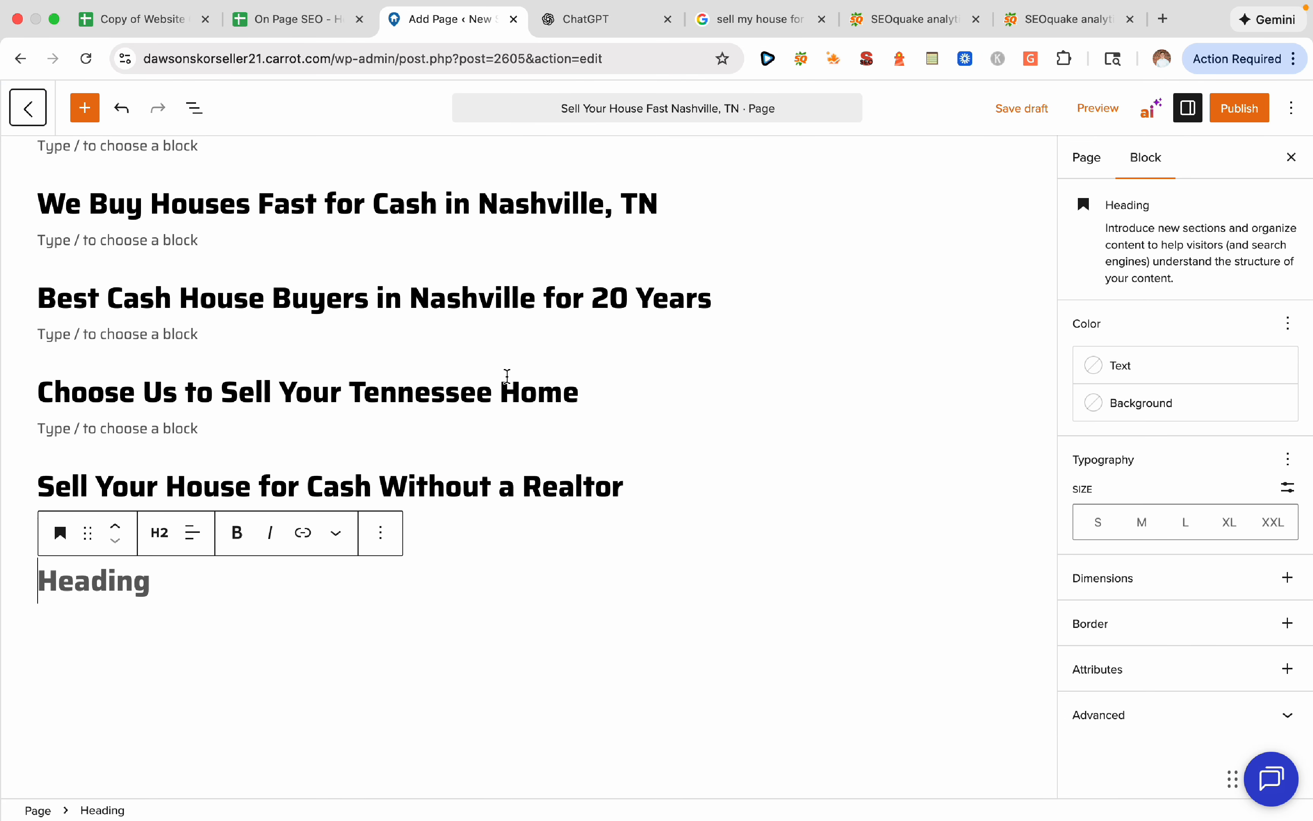
type("Most ")
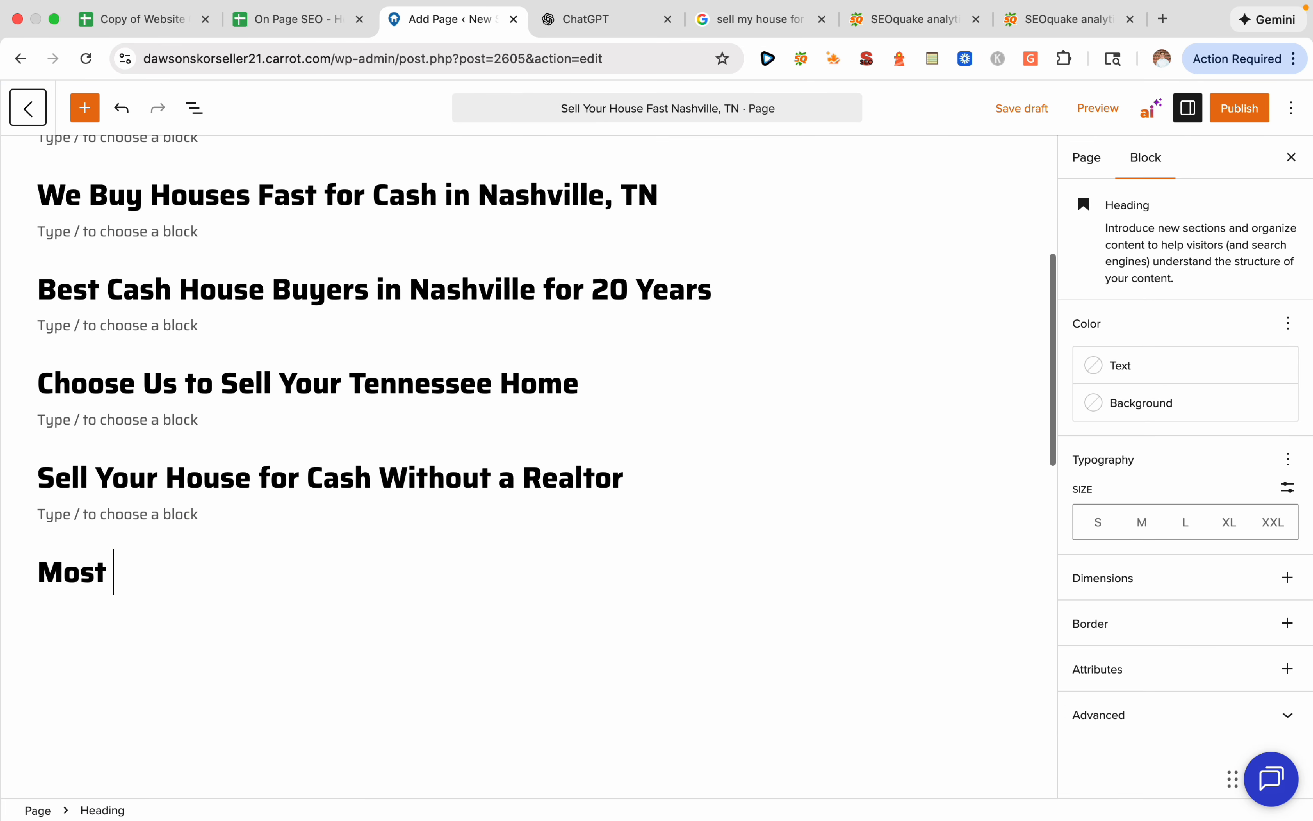
type("Reuputab")
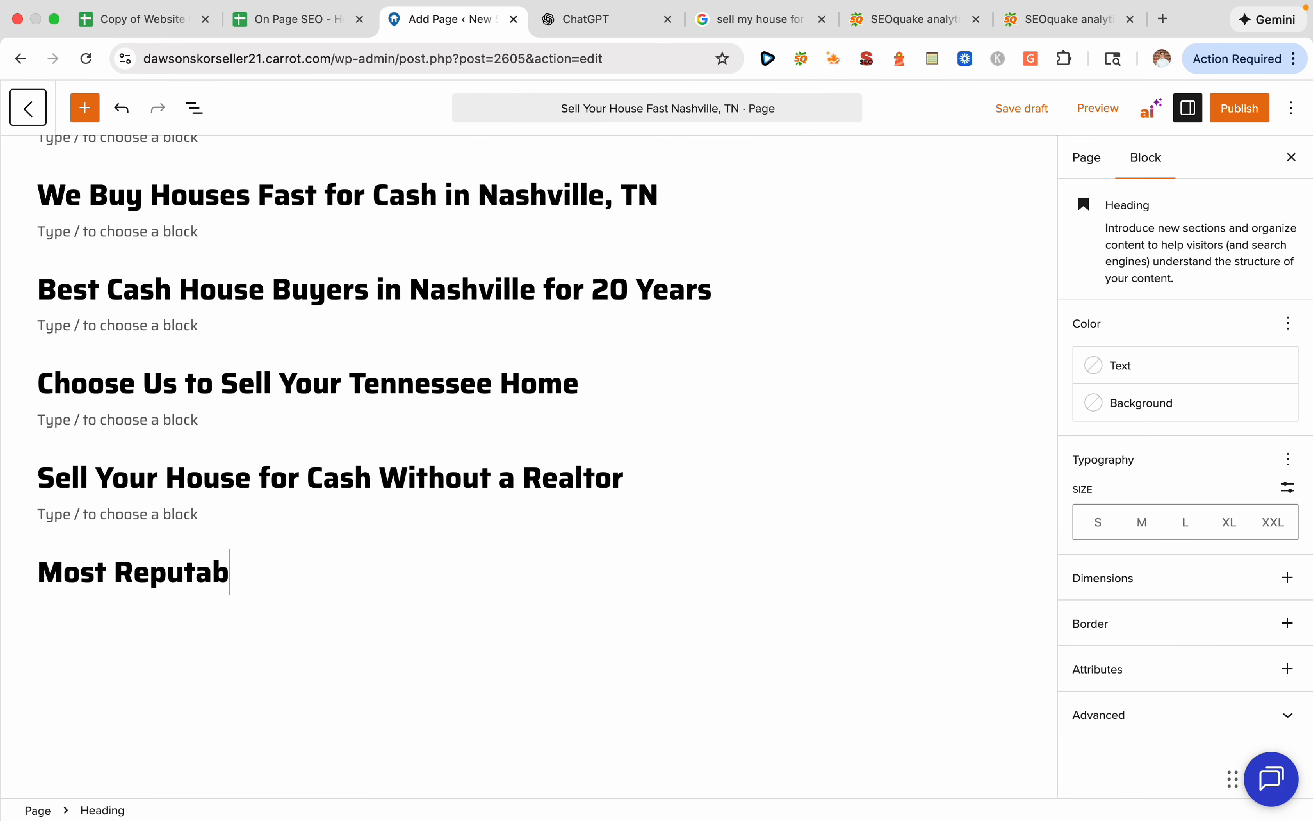
type("le Tennse")
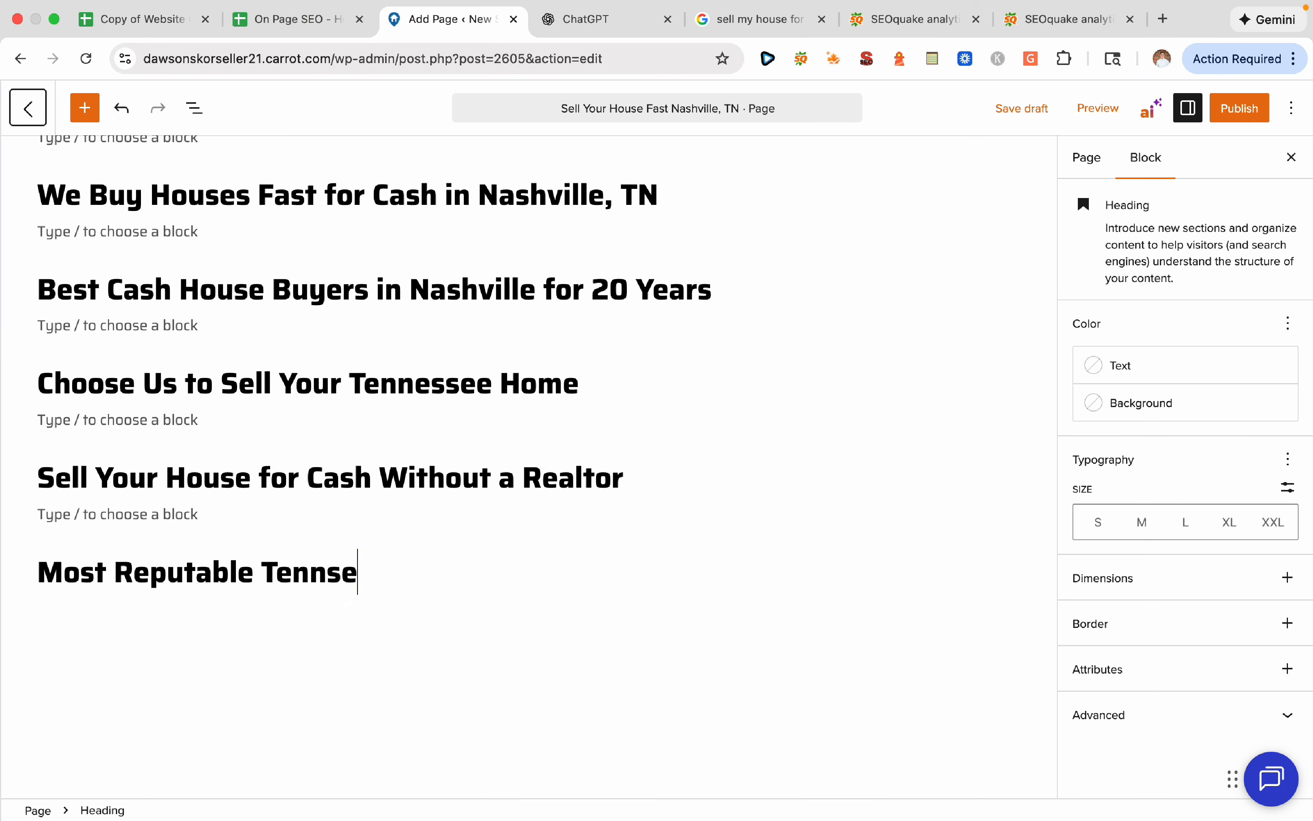
key("BackSpace")
key("BackSpace")
type("essee Home Buyers")
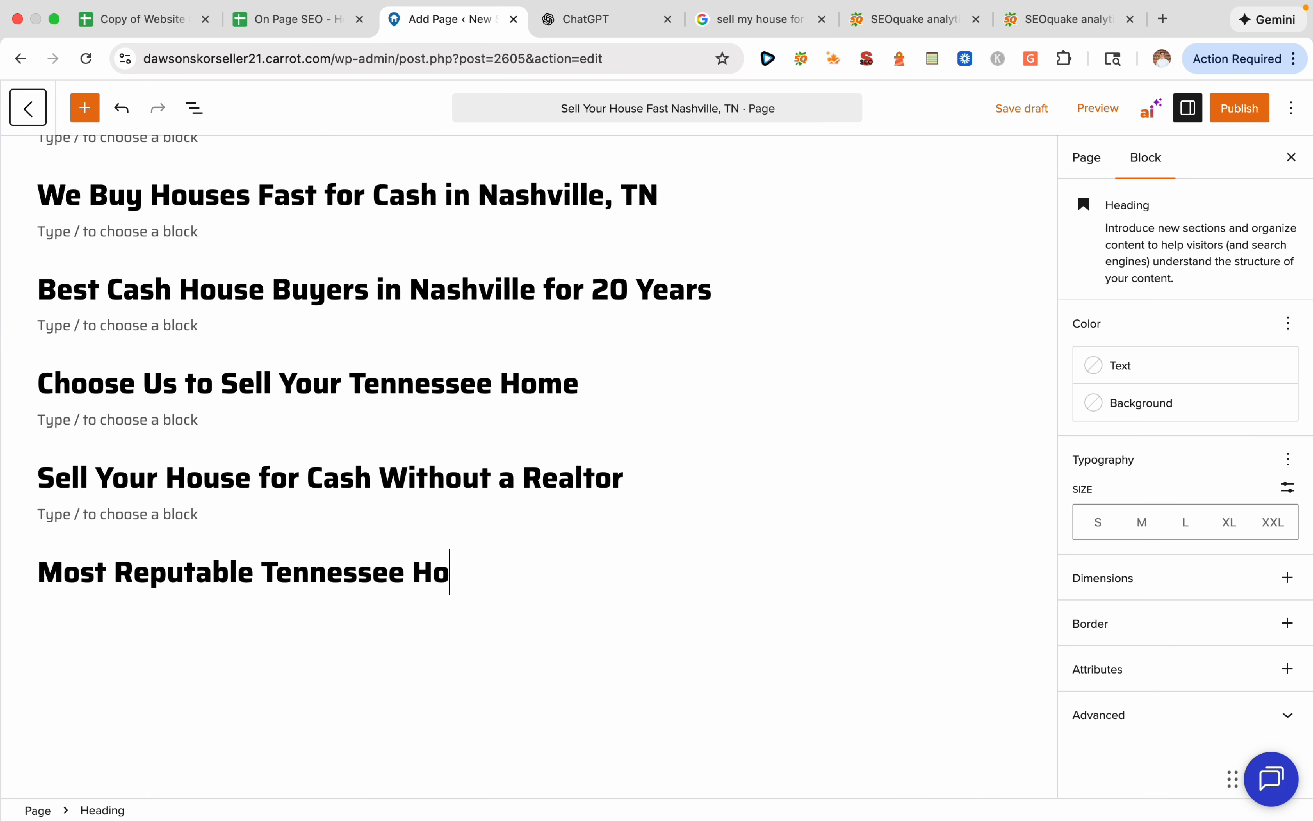
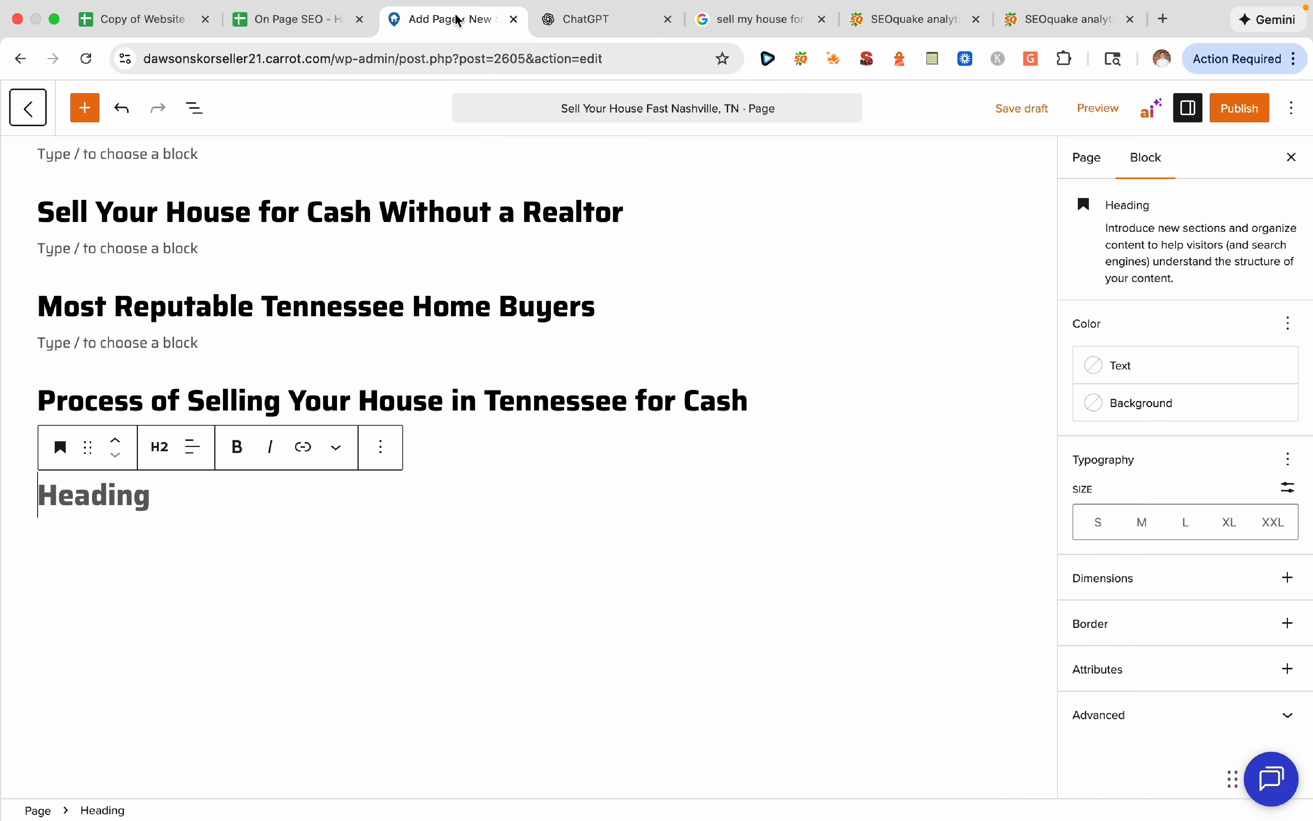
Fill the empty heading with "Get a Fast Cash Offer for your Nashville House", followed by an empty paragraph and another empty H2 heading
type("Get a Fast ")
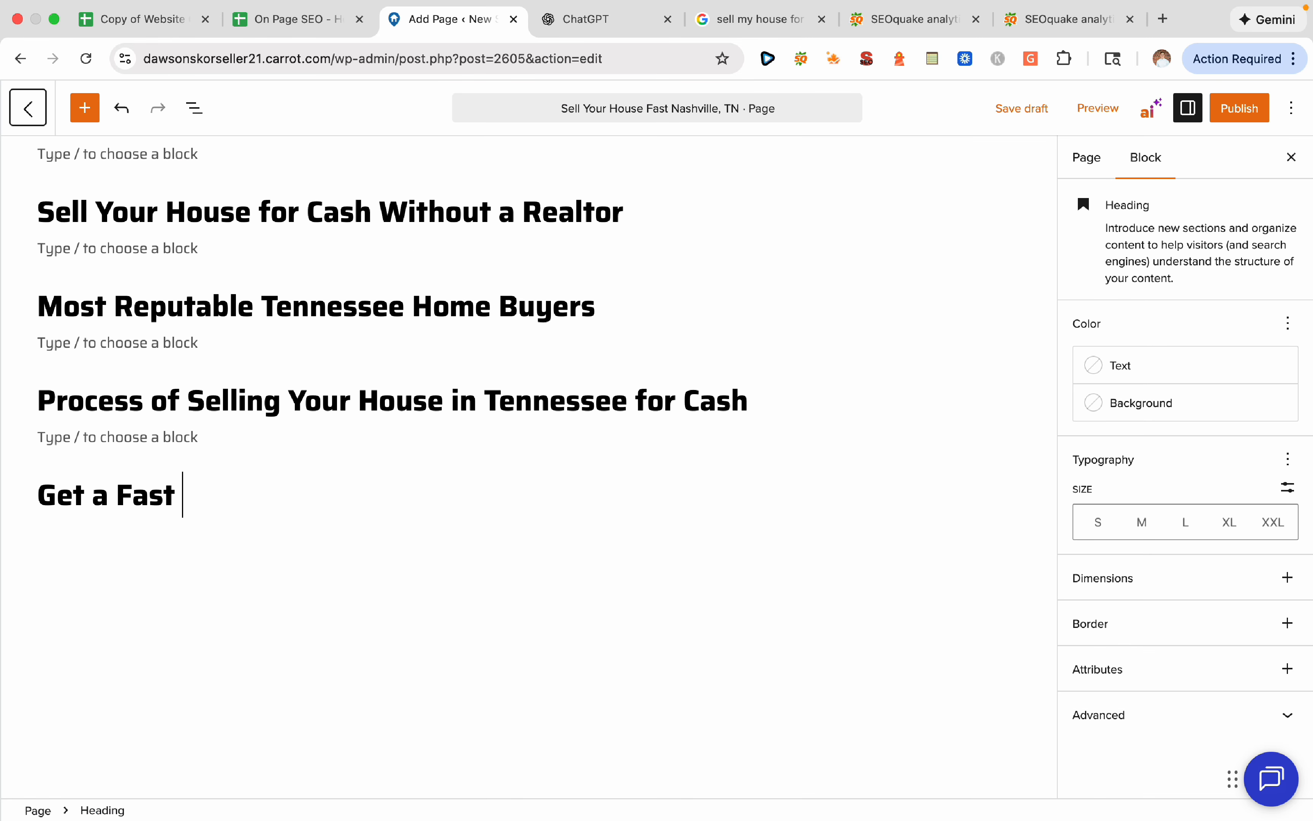
type("Cash Offer for ")
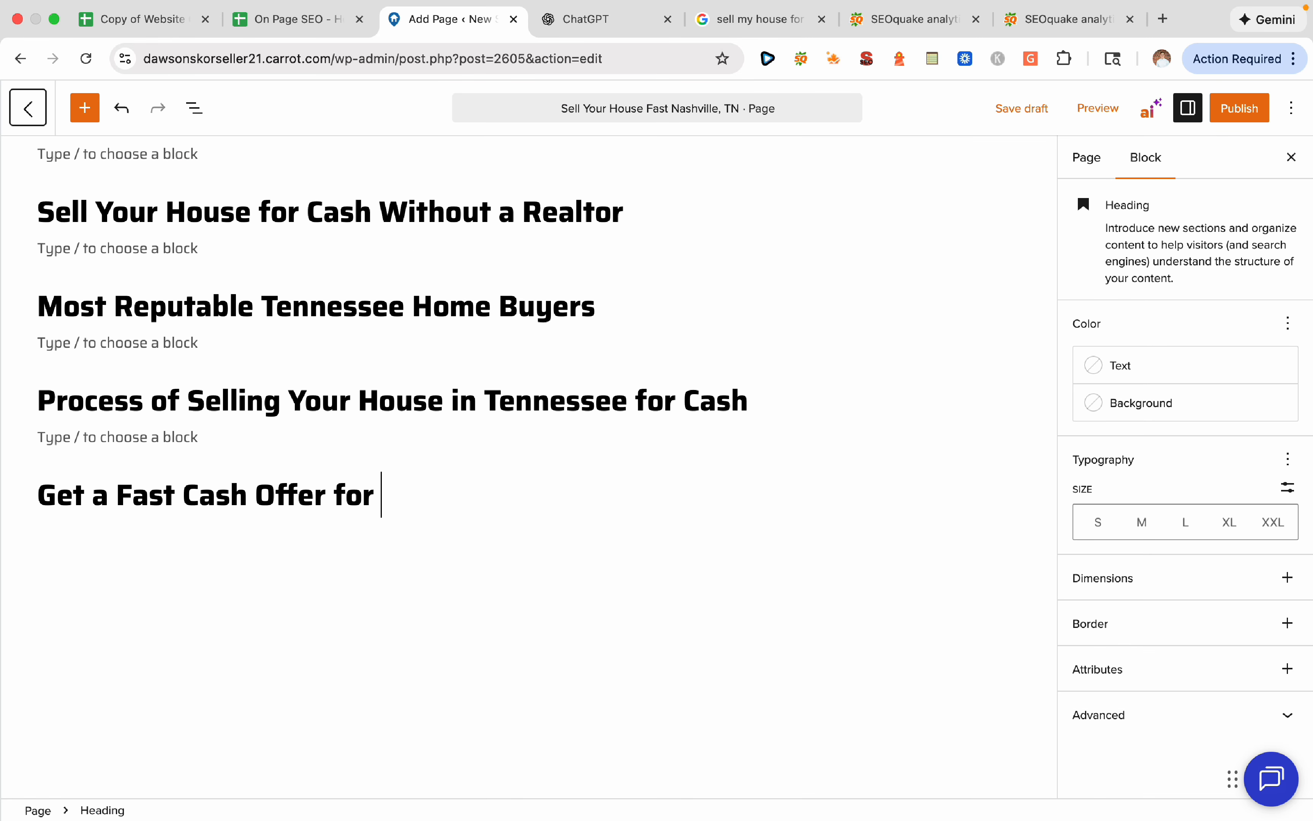
type("your Nashville House")
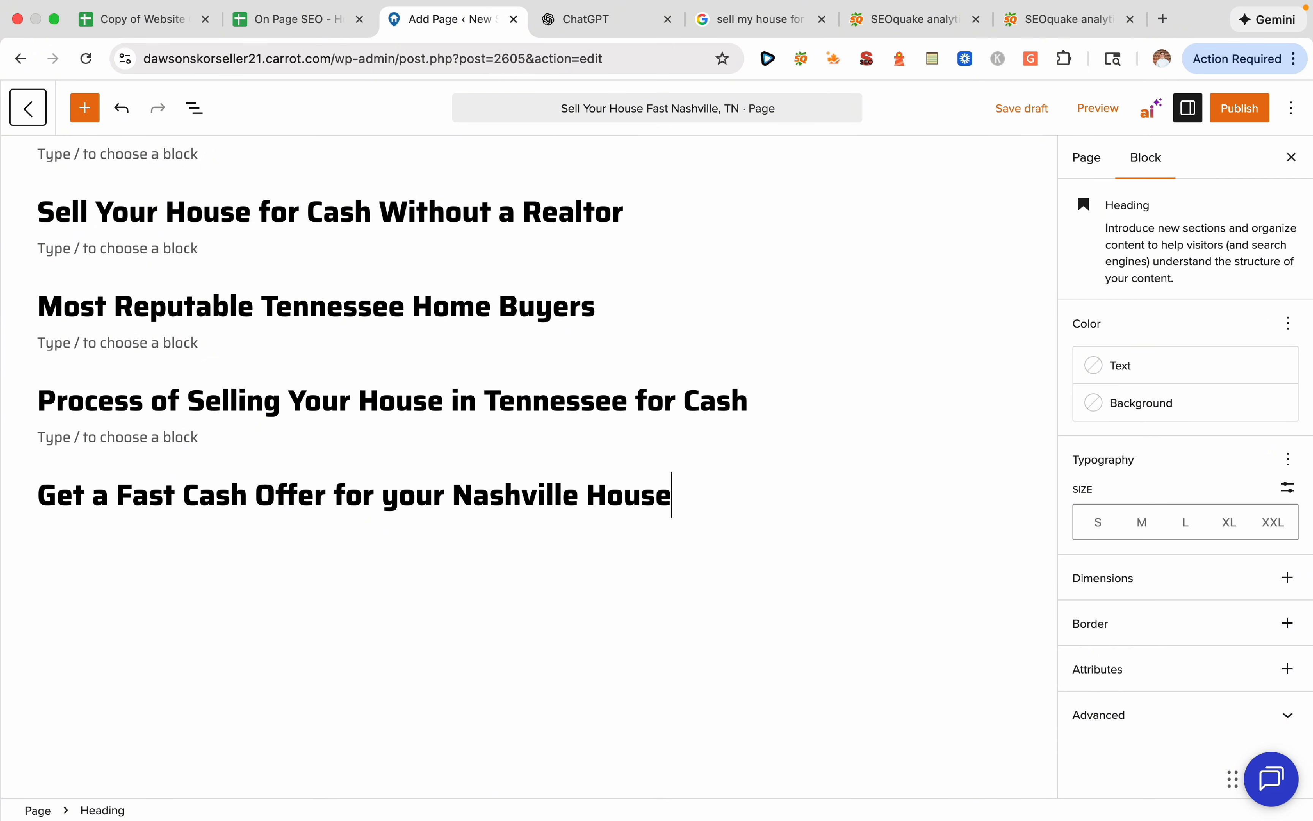
key("Return")
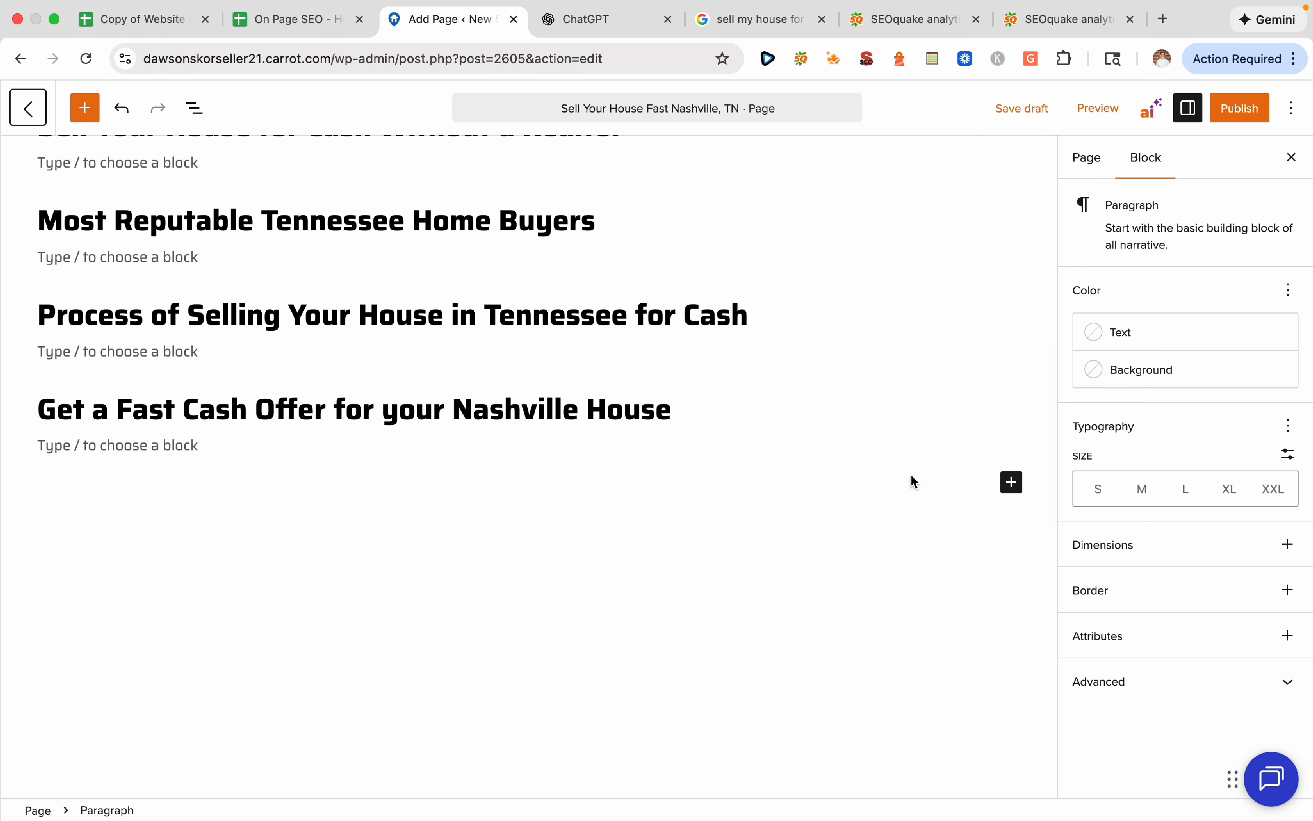
left_click(1010, 483)
left_click(867, 590)
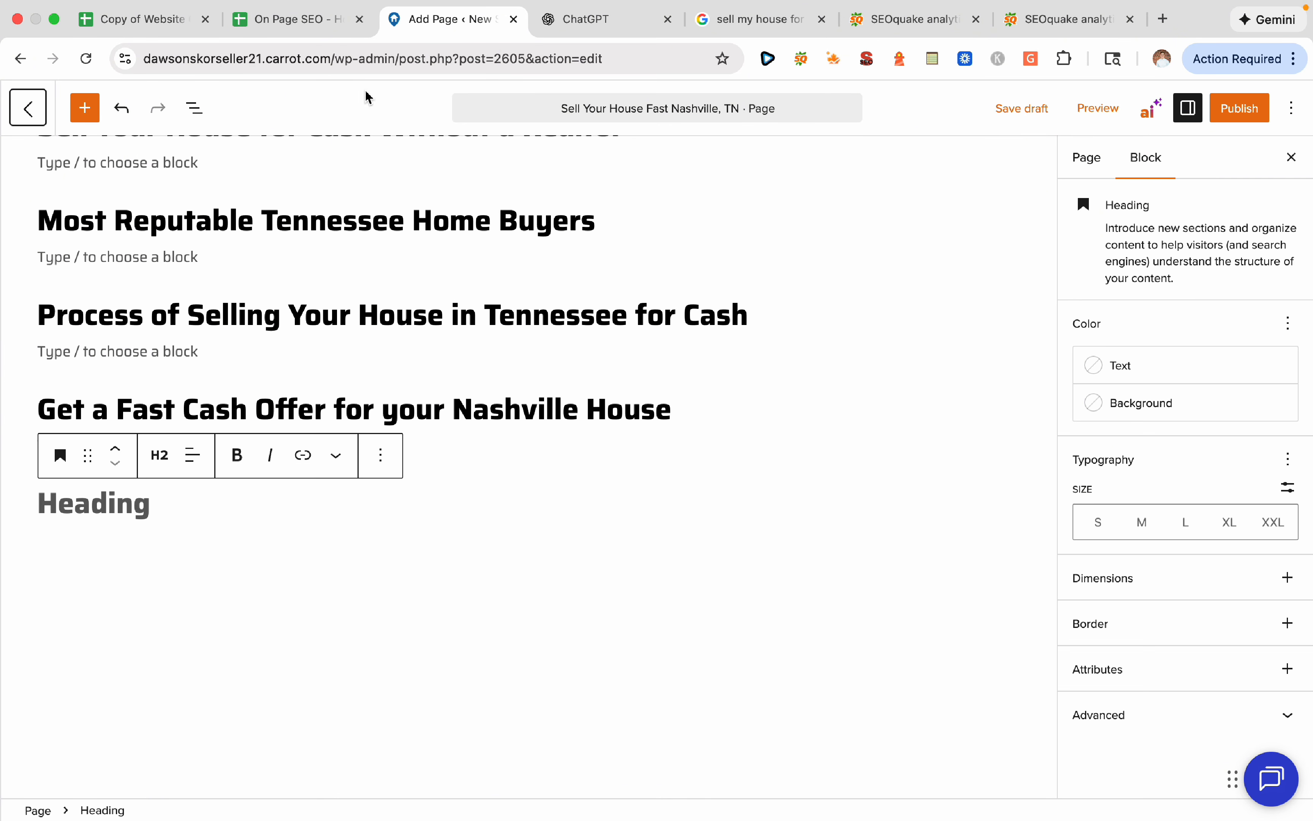
Switch to the On Page SEO spreadsheet and review the header and paragraph targets beside the competitor word counts
left_click(293, 19)
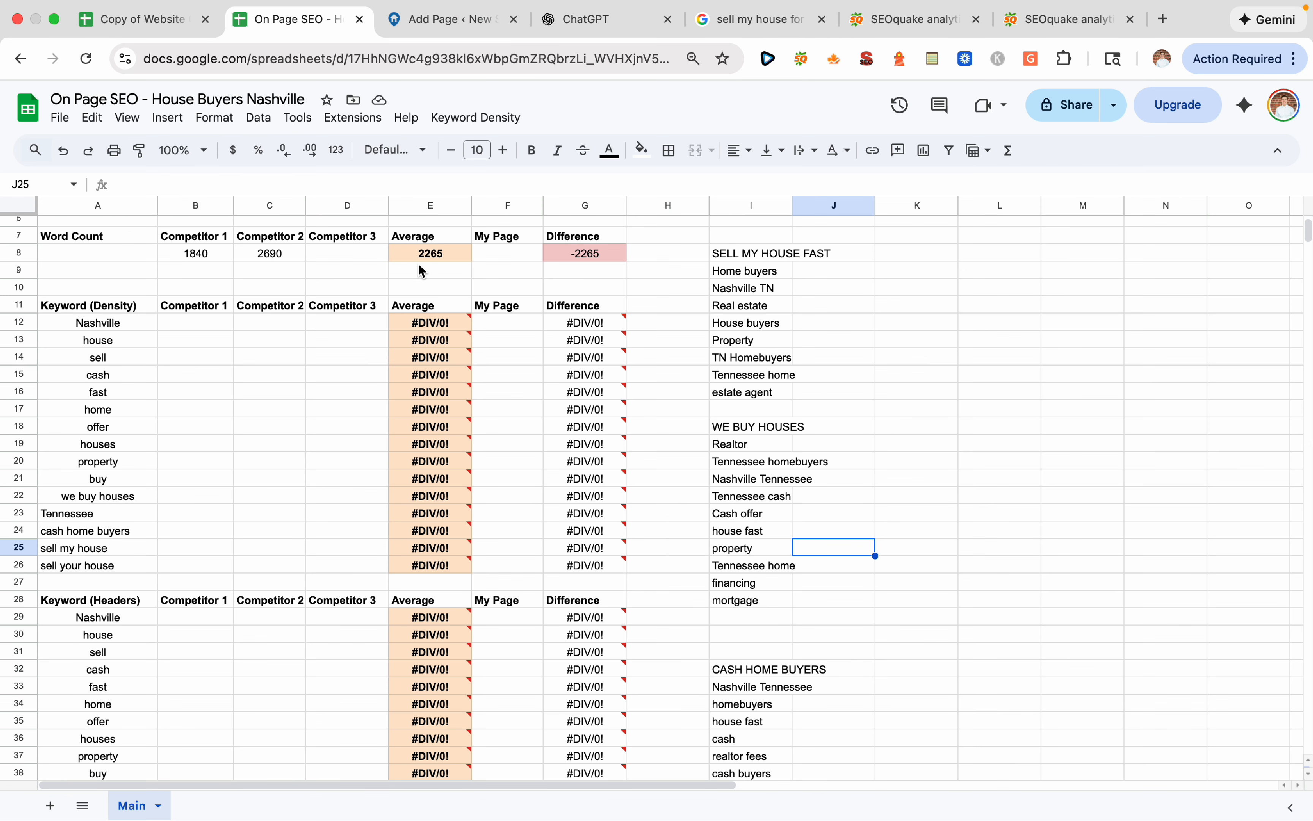
left_click(291, 408)
scroll(290, 408, "up", 2)
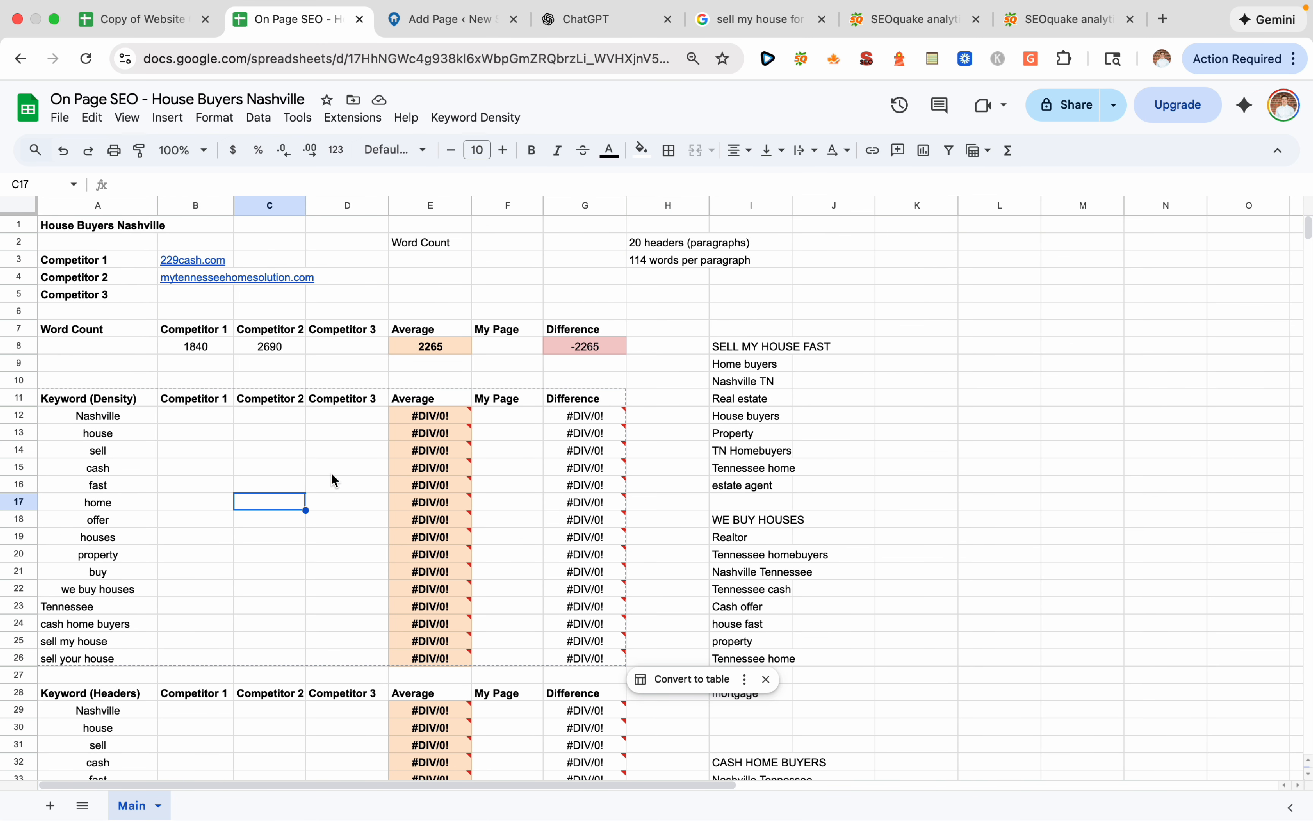
Open the website checklist and review its tasks from "Create Website Content" through "Optimize Alt Text" to "Finalize Overall Homepage (Excel Sheet)"
left_click(157, 21)
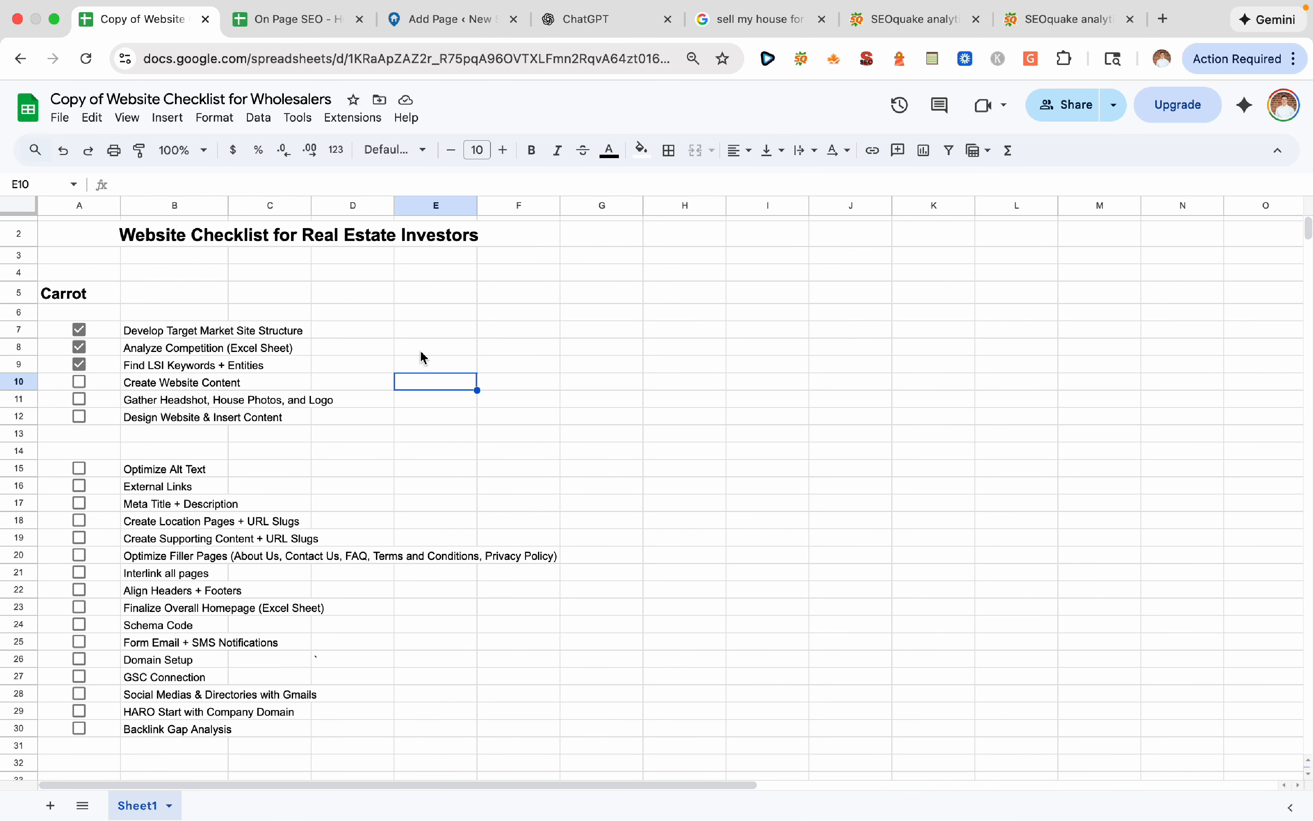
mouse_move(195, 387)
left_mouse_down()
mouse_move(211, 420)
mouse_move(264, 420)
mouse_move(189, 377)
left_mouse_up()
left_click(393, 401)
left_click(480, 401)
scroll(396, 440, "down", 3)
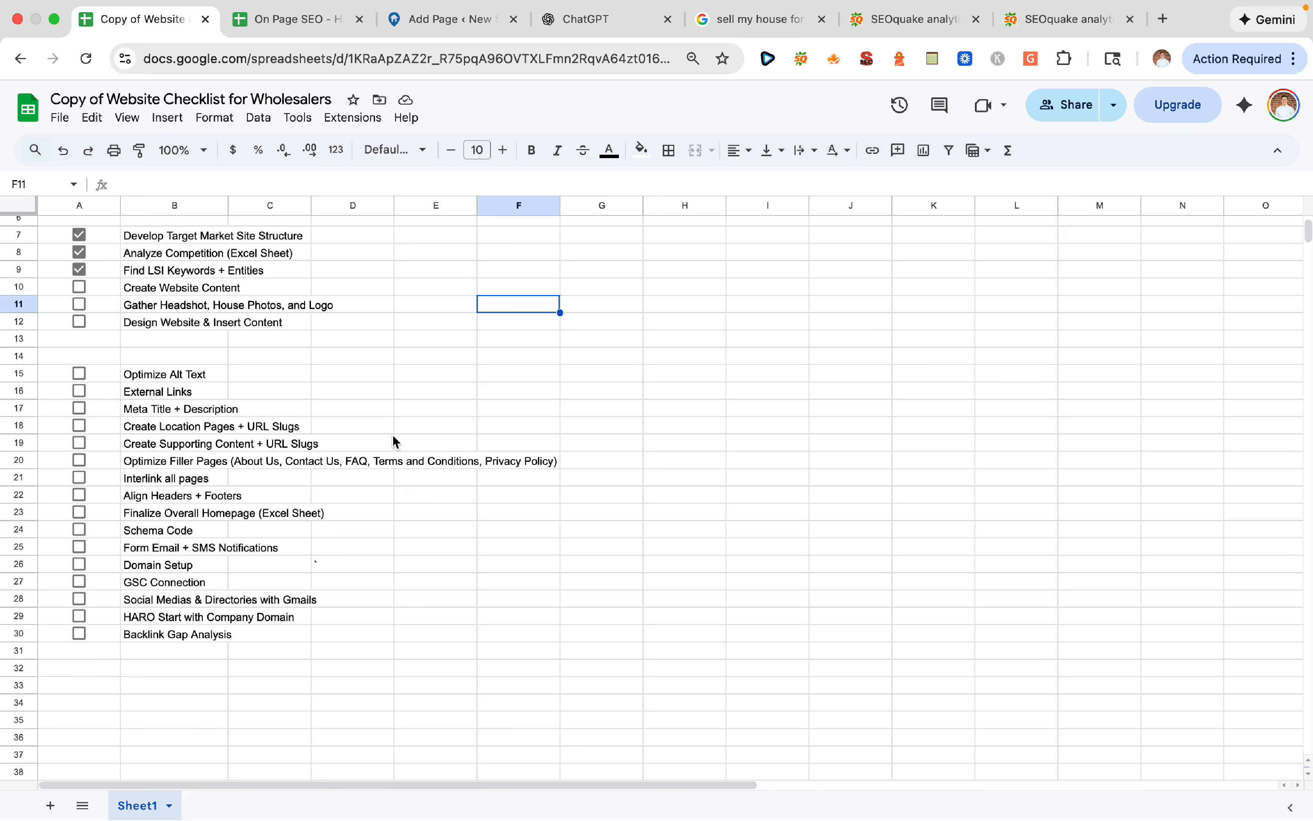
mouse_move(205, 380)
left_mouse_down()
mouse_move(215, 633)
mouse_move(184, 380)
left_mouse_up()
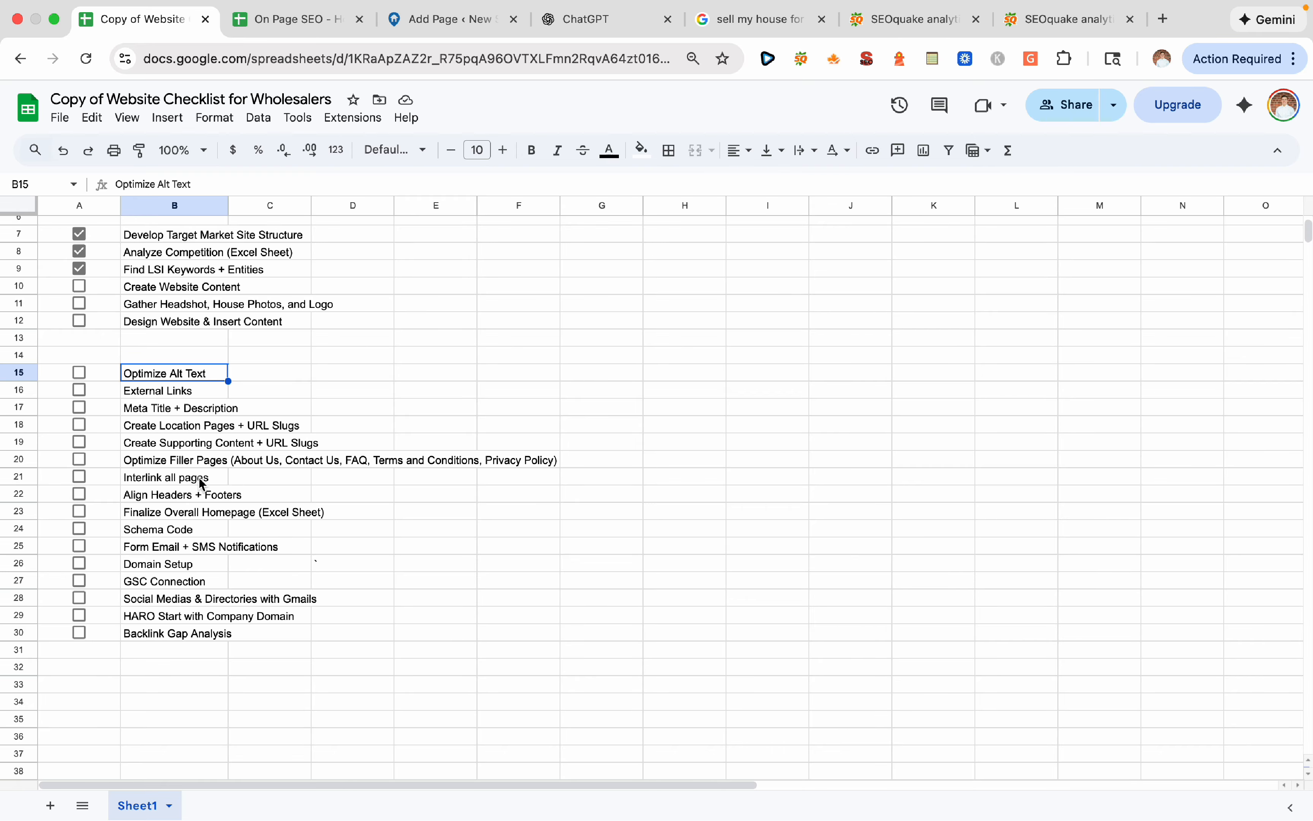
left_click_drag(177, 517, 308, 508)
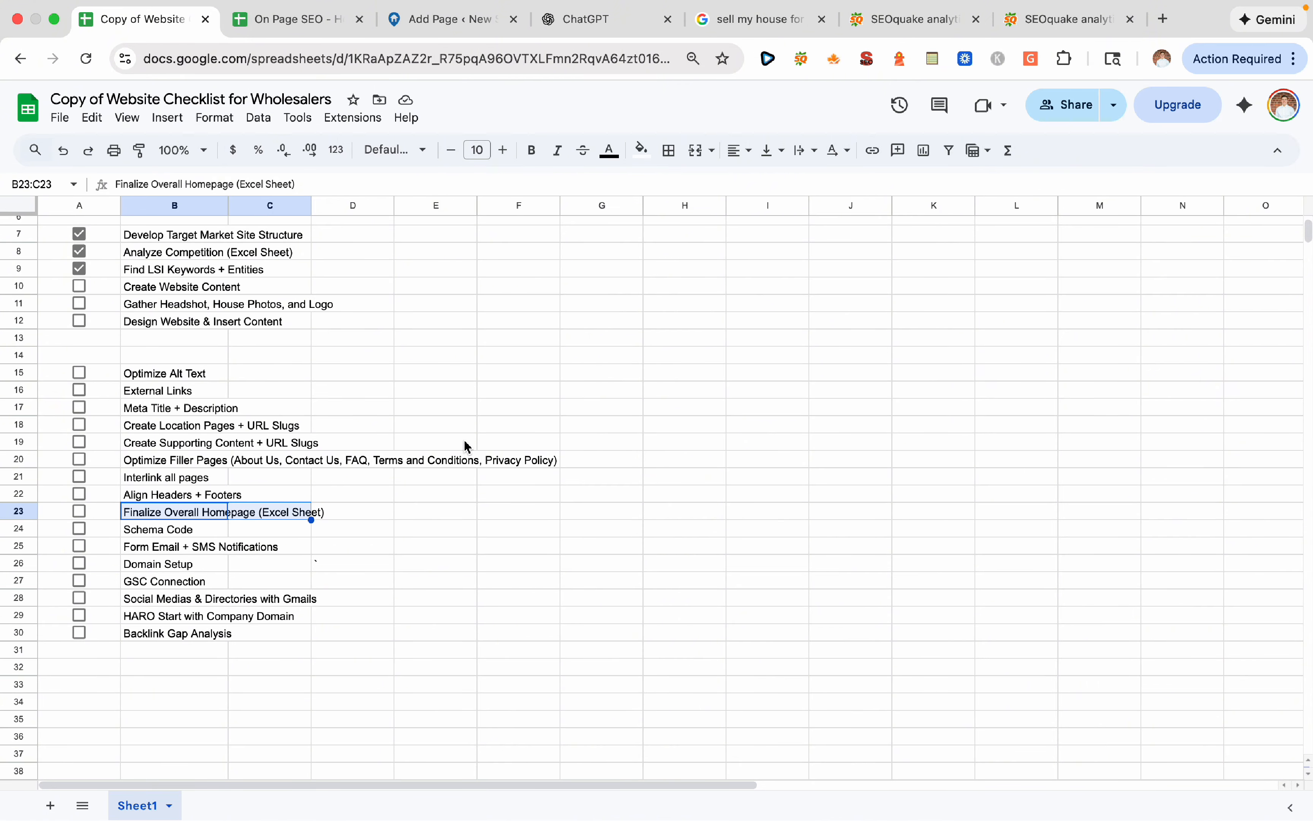
Examine the empty Competitor 1 keyword density cells in the On Page SEO spreadsheet, then go back to the homepage-finalizing row of the website checklist
left_click(280, 23)
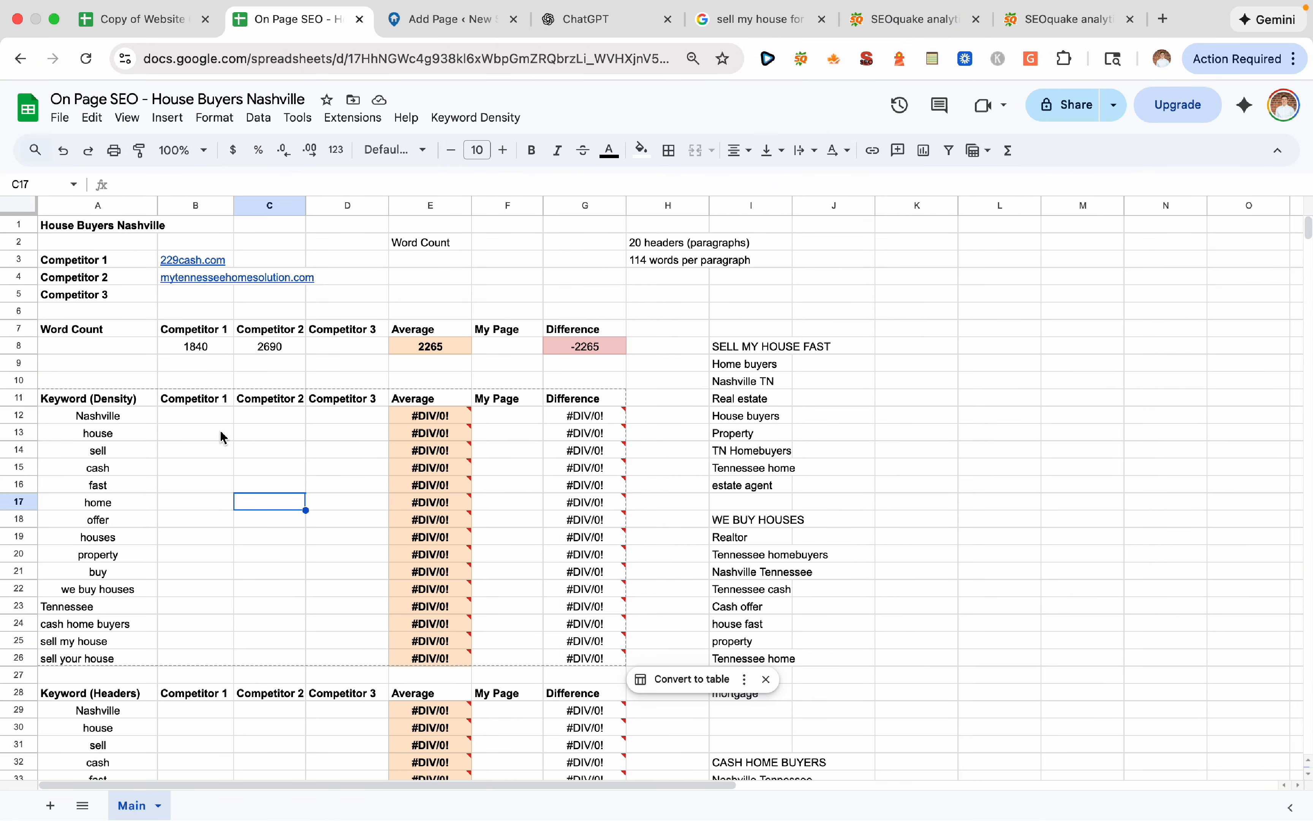
mouse_move(215, 418)
left_mouse_down()
mouse_move(229, 446)
mouse_move(206, 422)
left_mouse_up()
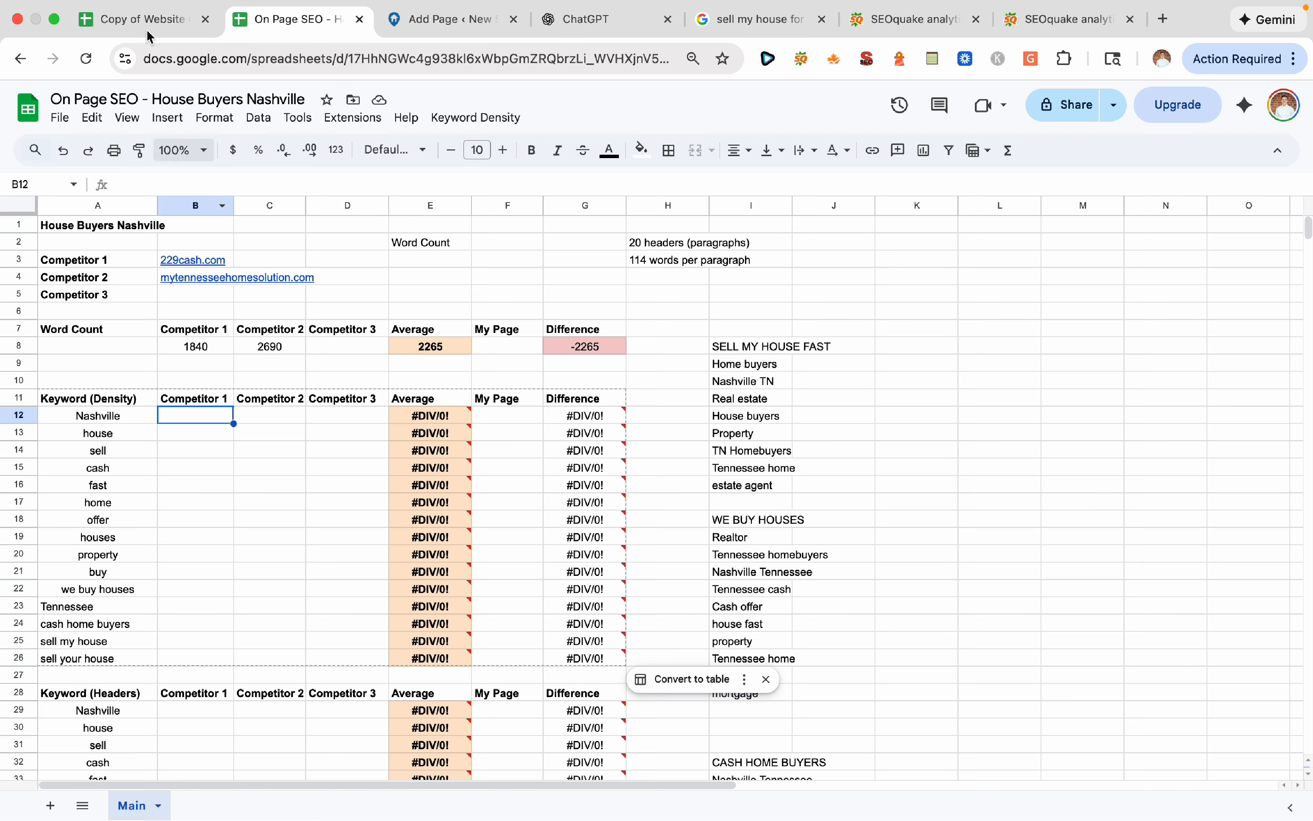
left_click(130, 19)
left_click(432, 521)
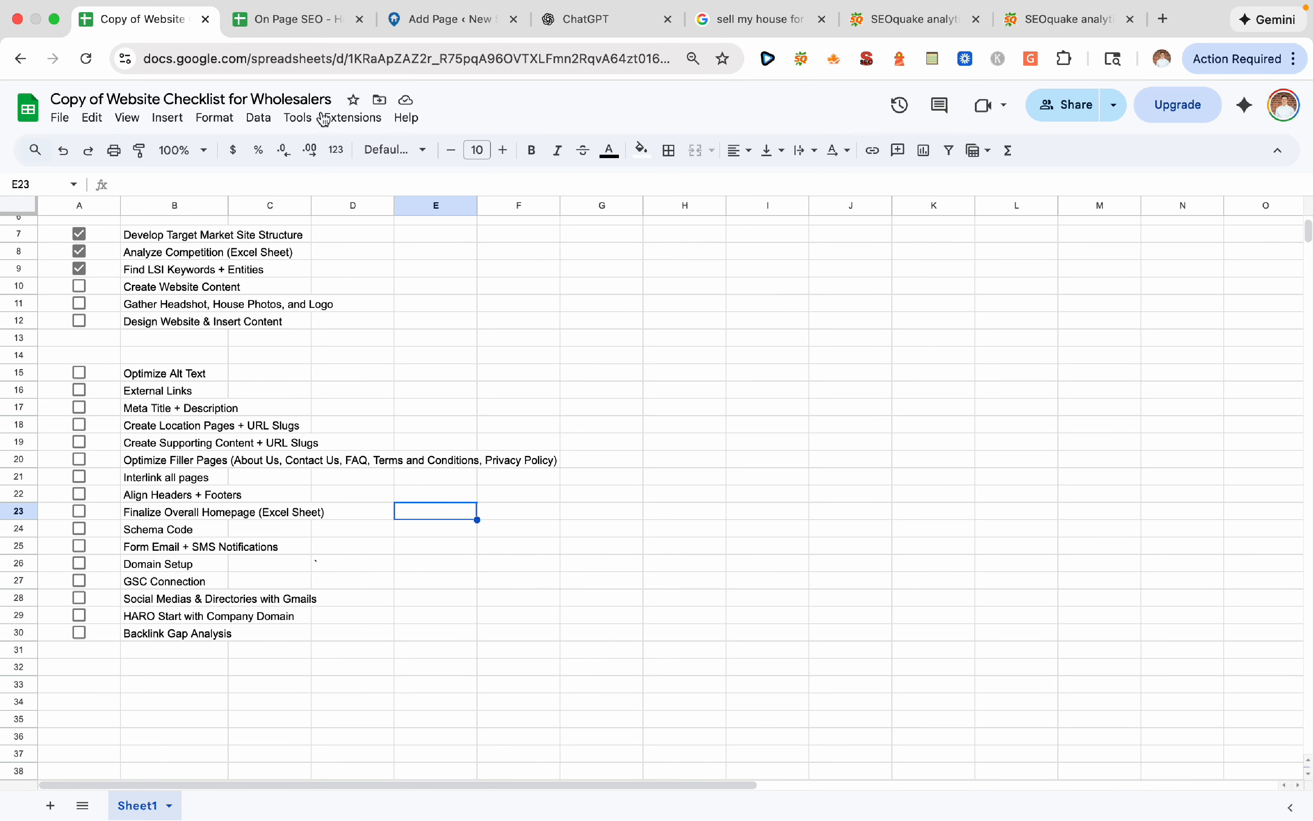
Compare the website checklist tasks with the keyword tables and related-keyword lists in the On Page SEO spreadsheet
left_click(304, 21)
mouse_move(192, 10)
left_click(131, 39)
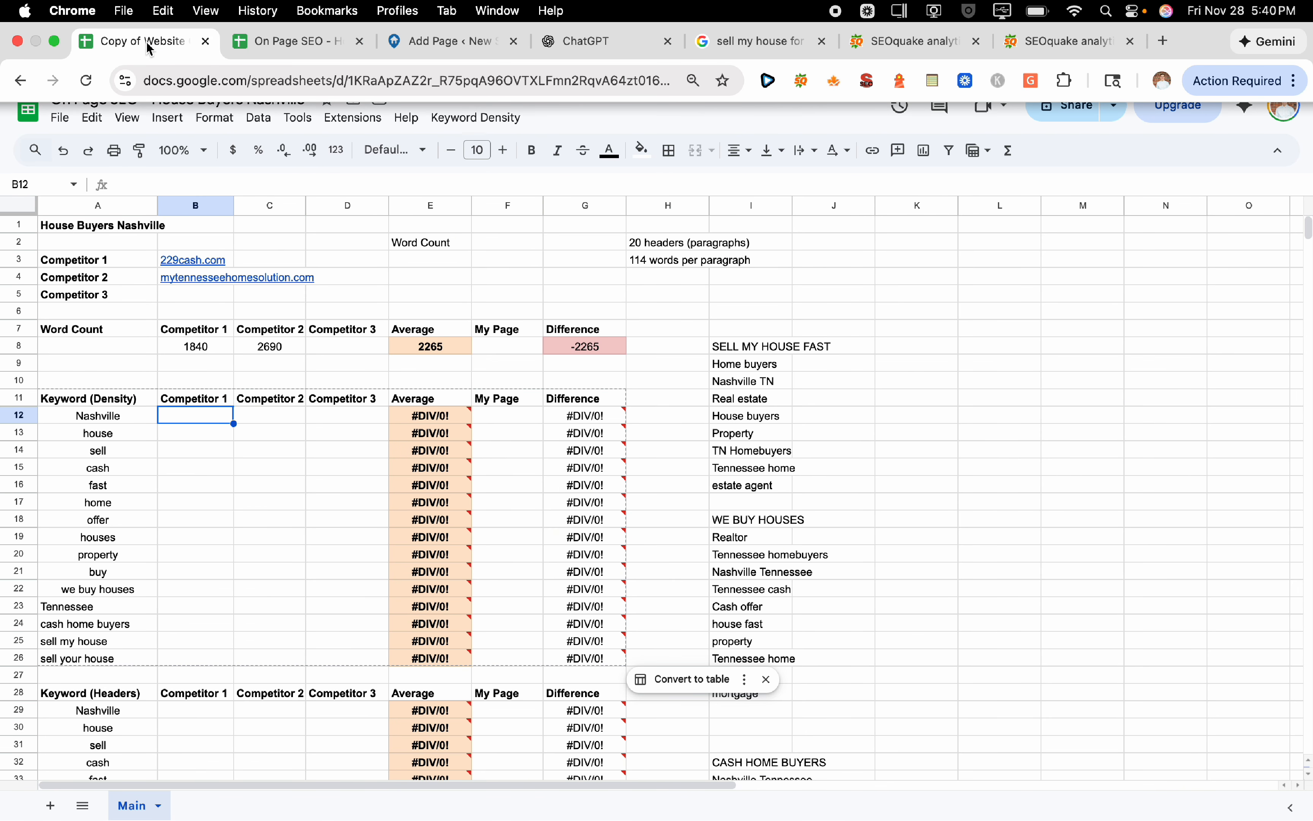
scroll(404, 484, "up", 3)
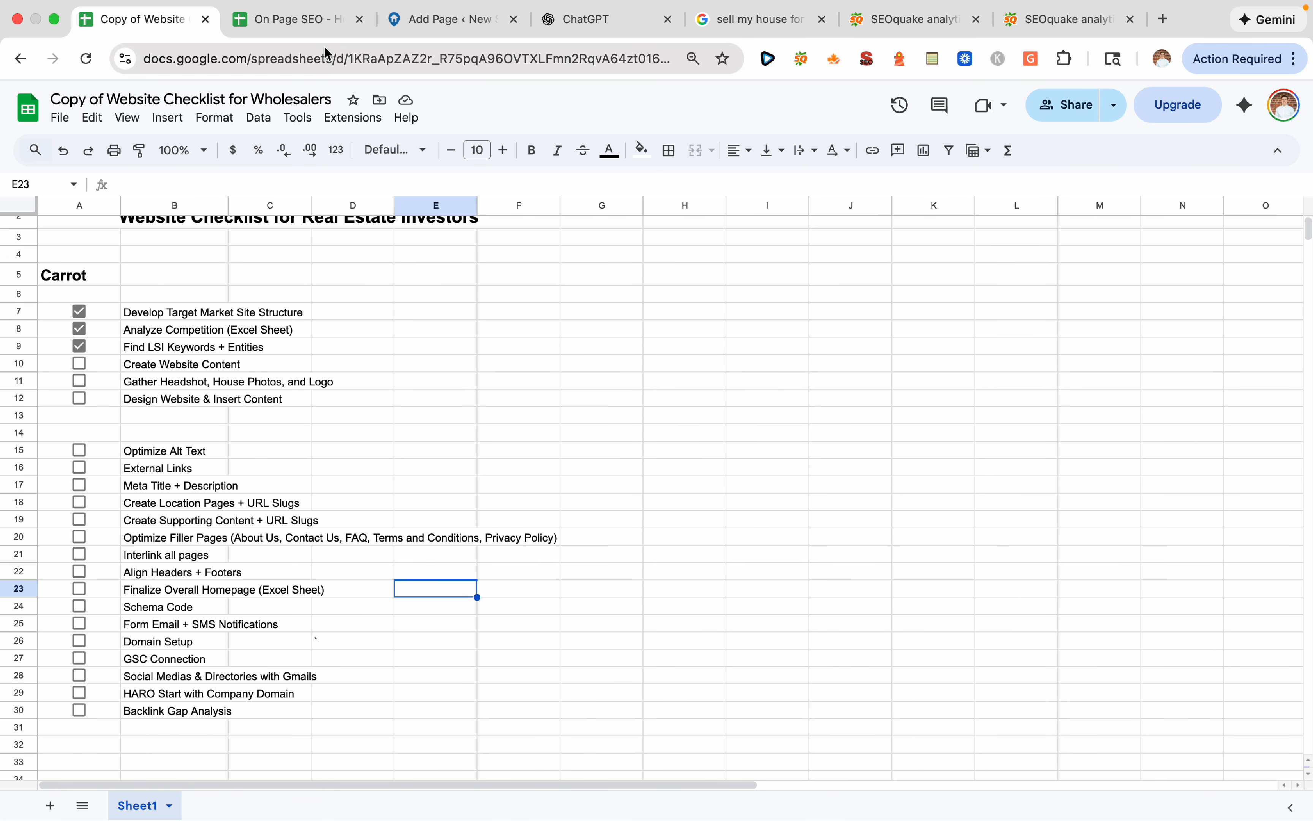
left_click(315, 20)
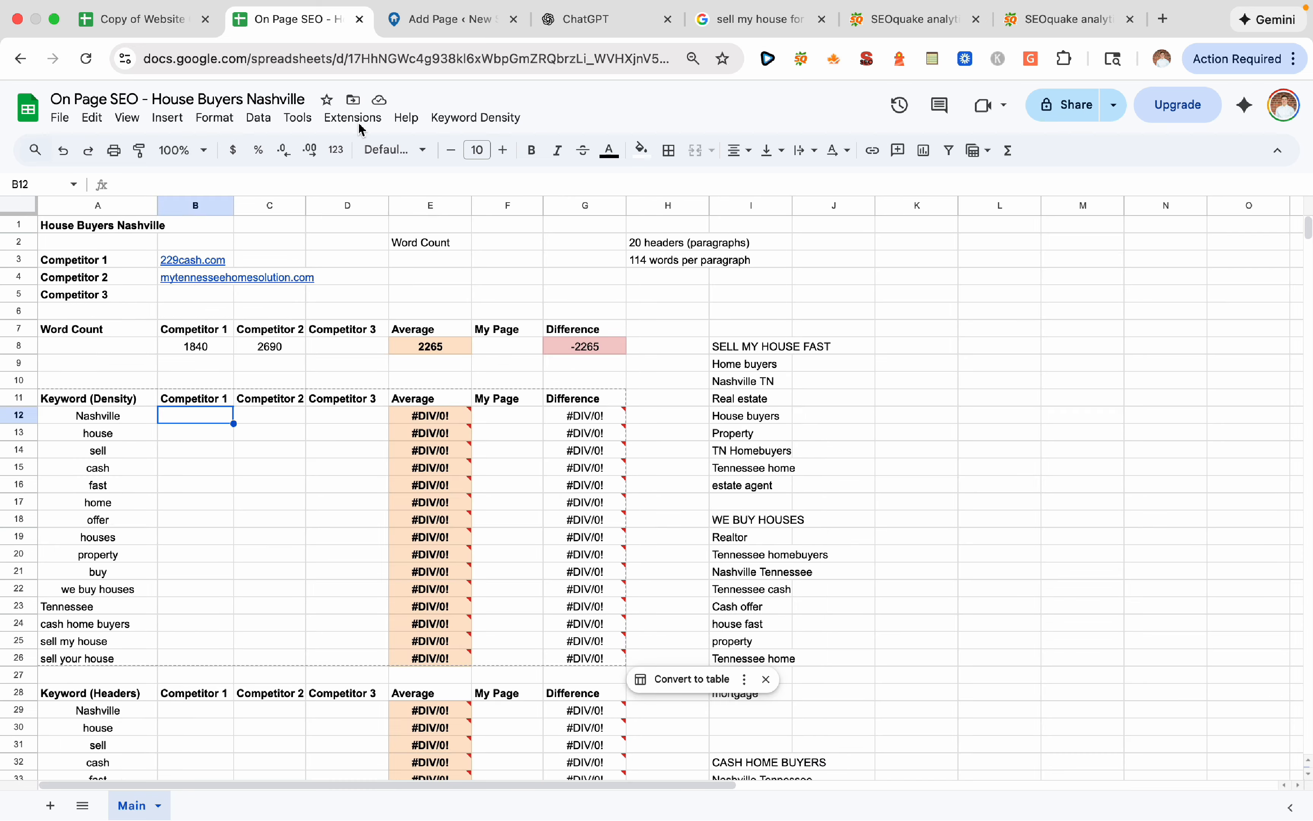
left_click(151, 27)
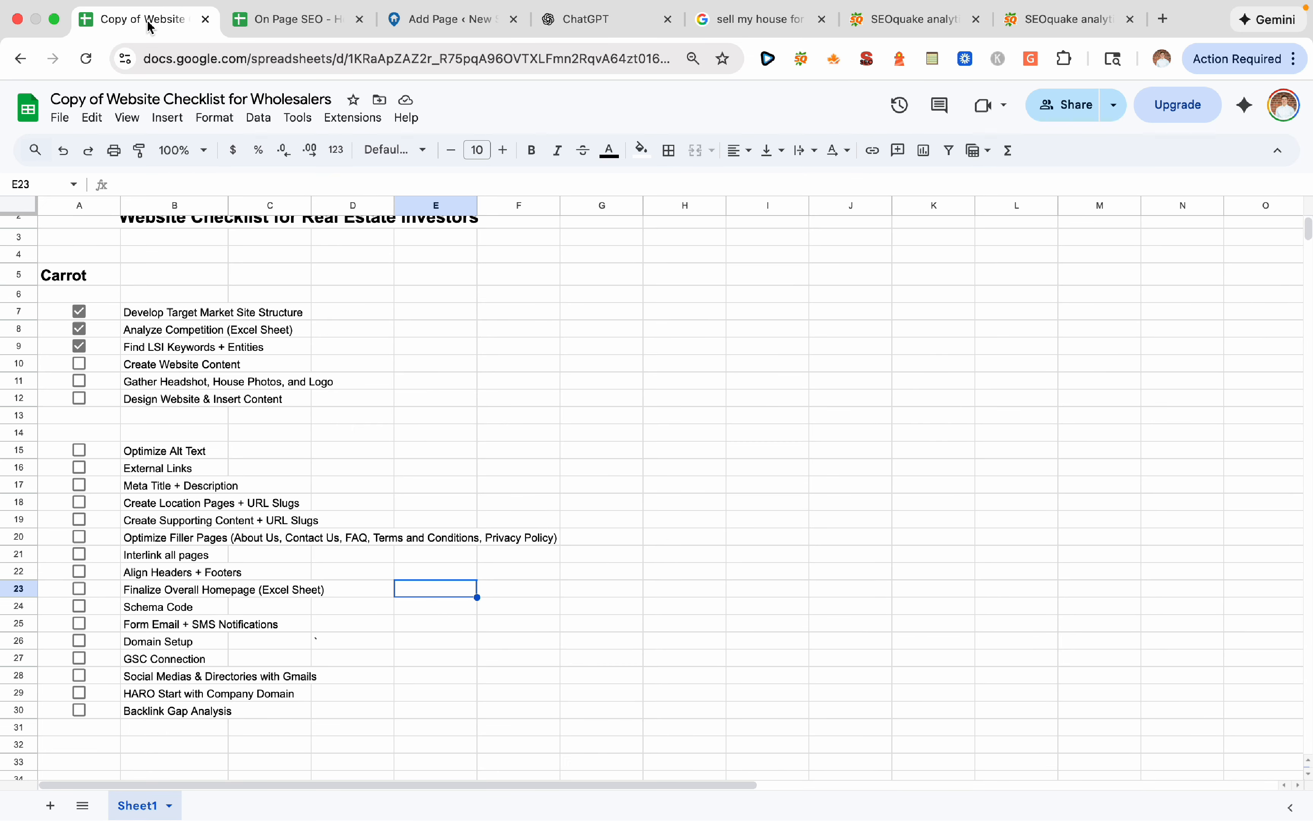
left_click(292, 25)
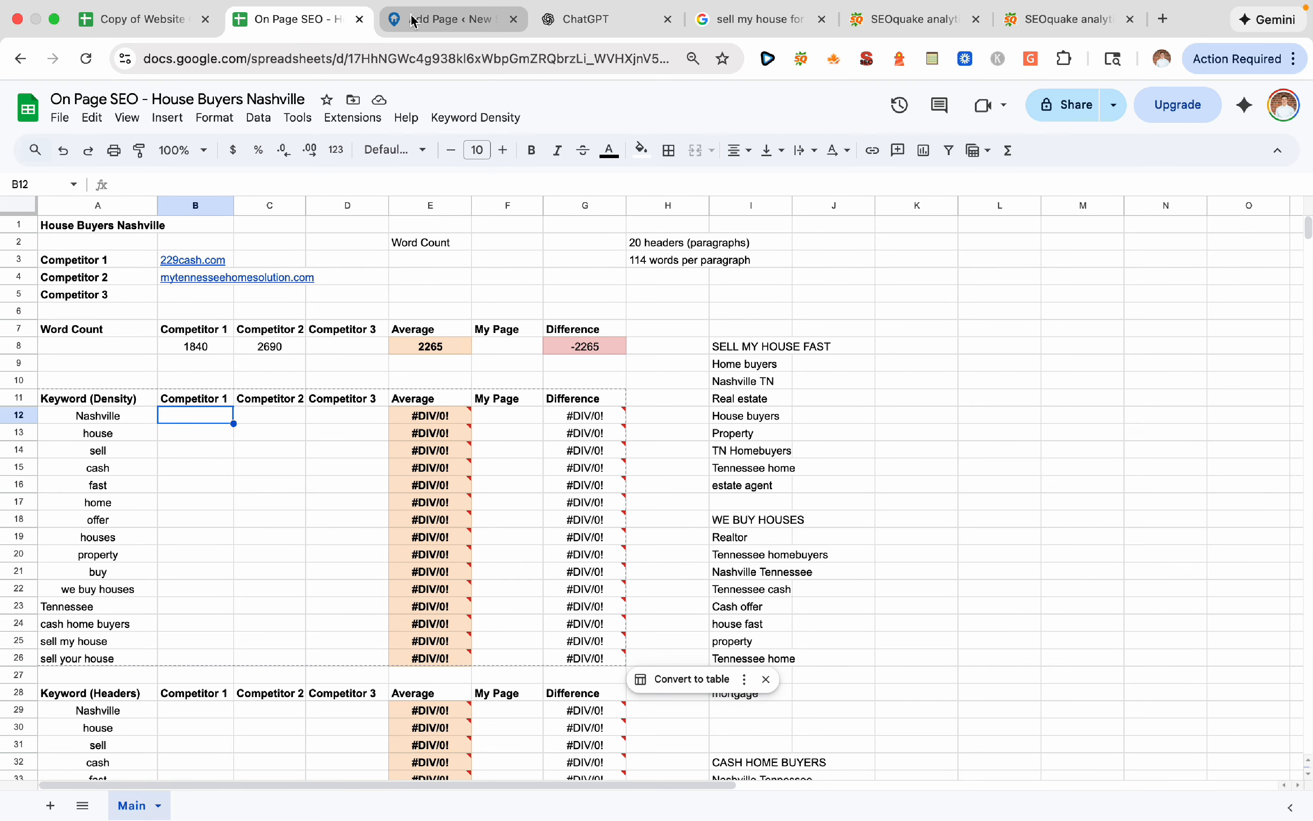
scroll(641, 472, "down", 3)
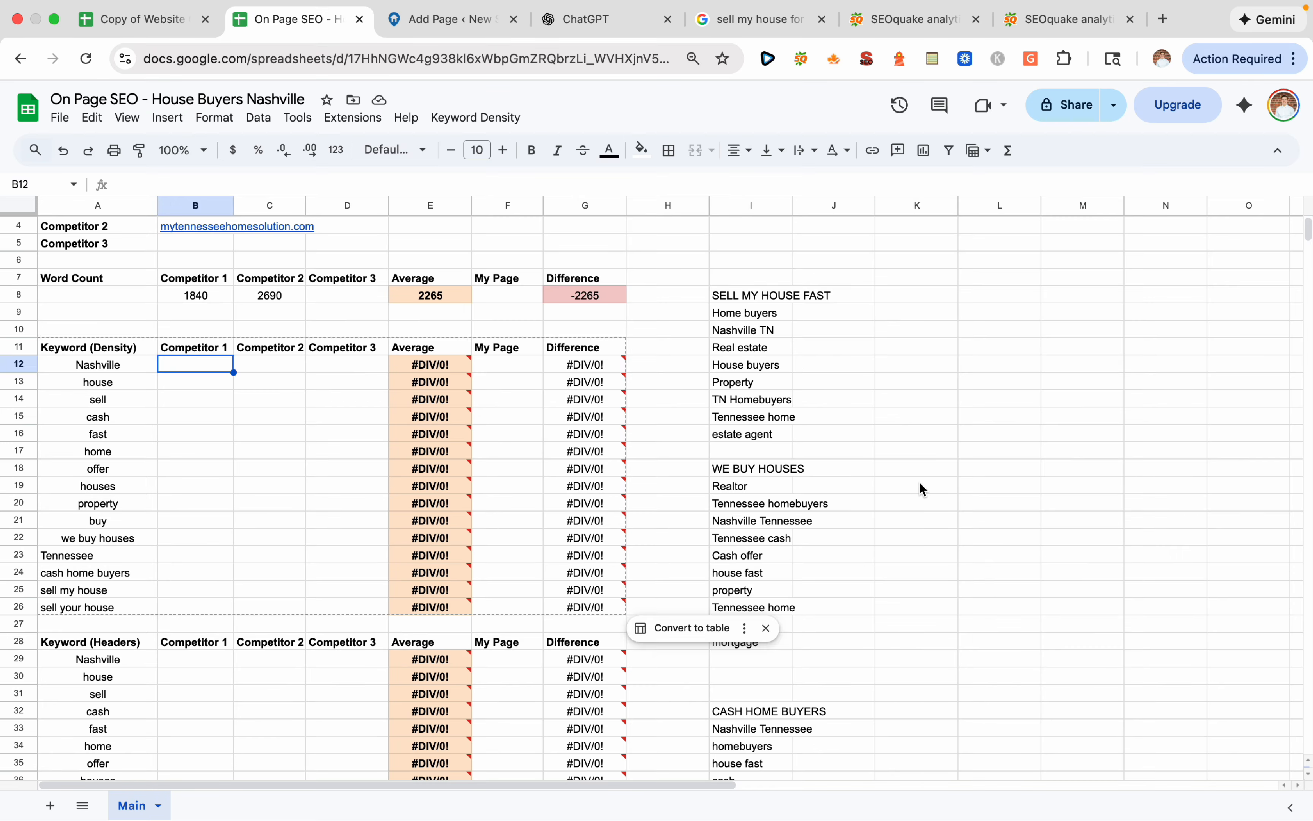
left_click(917, 486)
In the page editor, fill the empty heading with "Sell Your House Fast, No Matter the Condition", followed by an empty paragraph and another empty H2 heading
left_click(441, 33)
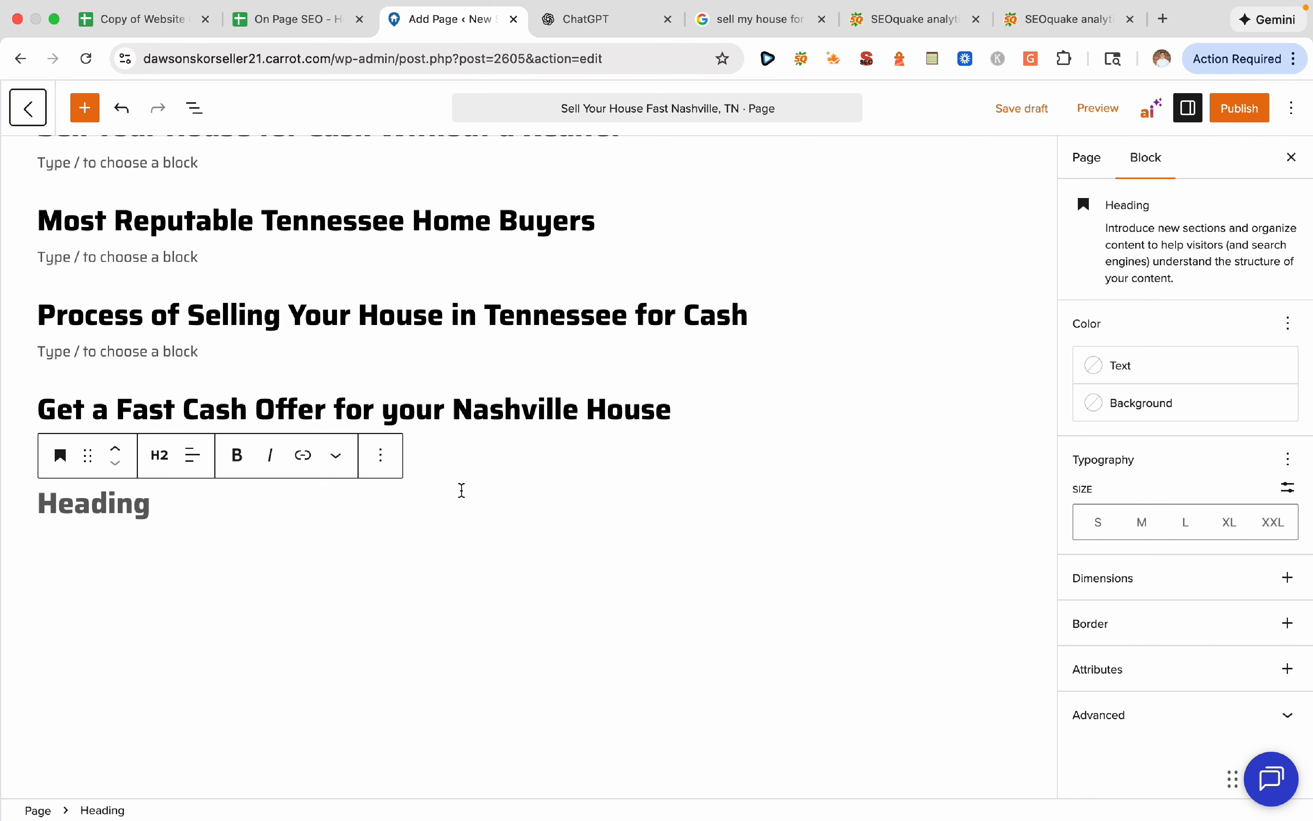
type("Sell ")
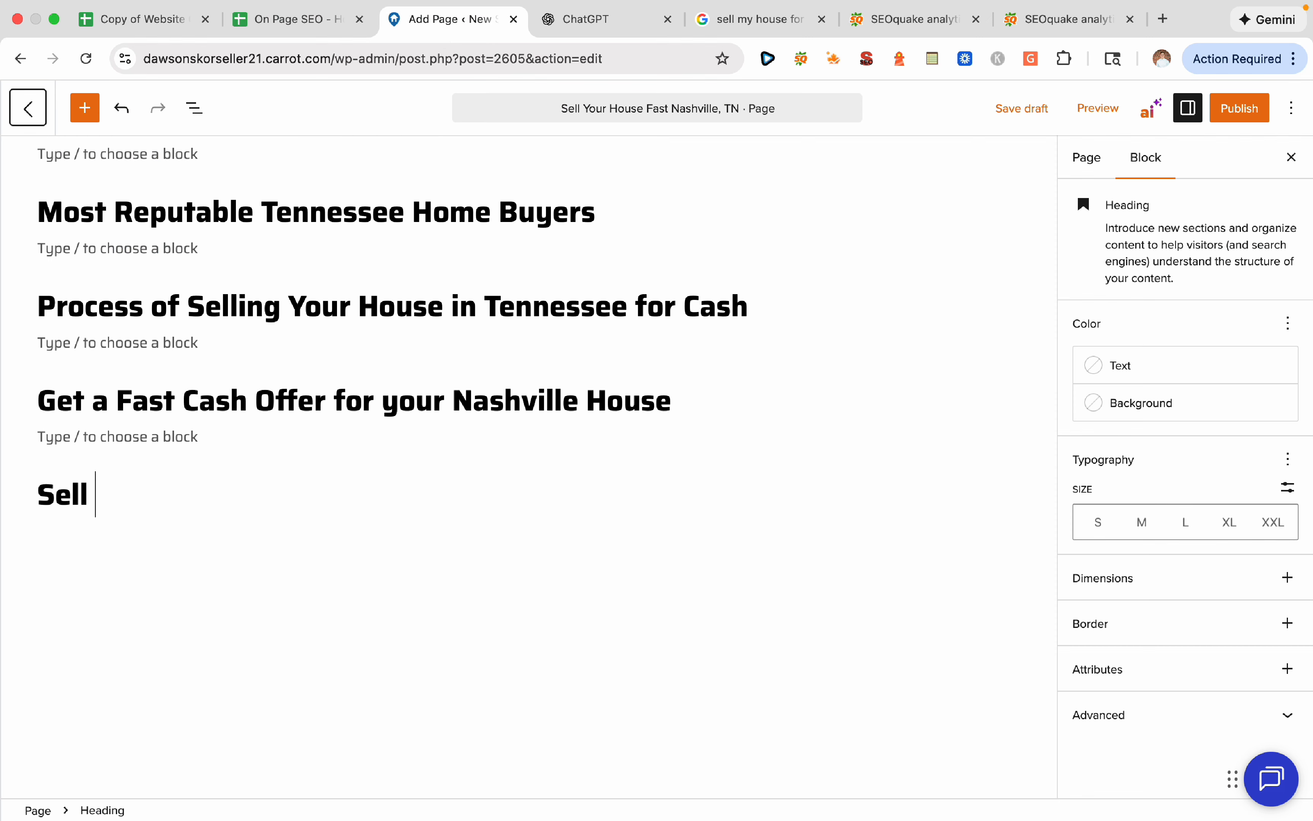
type("Your House Fast")
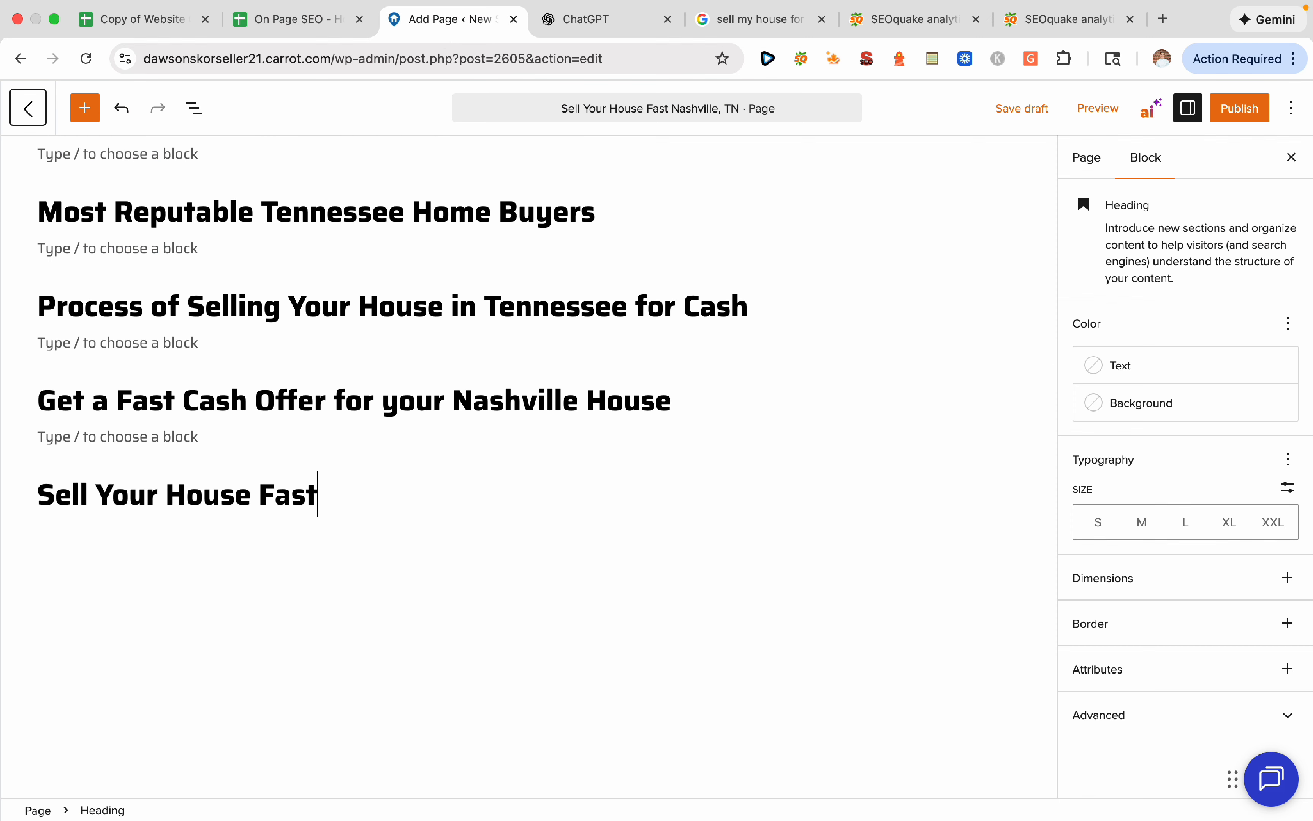
type(", No Ma")
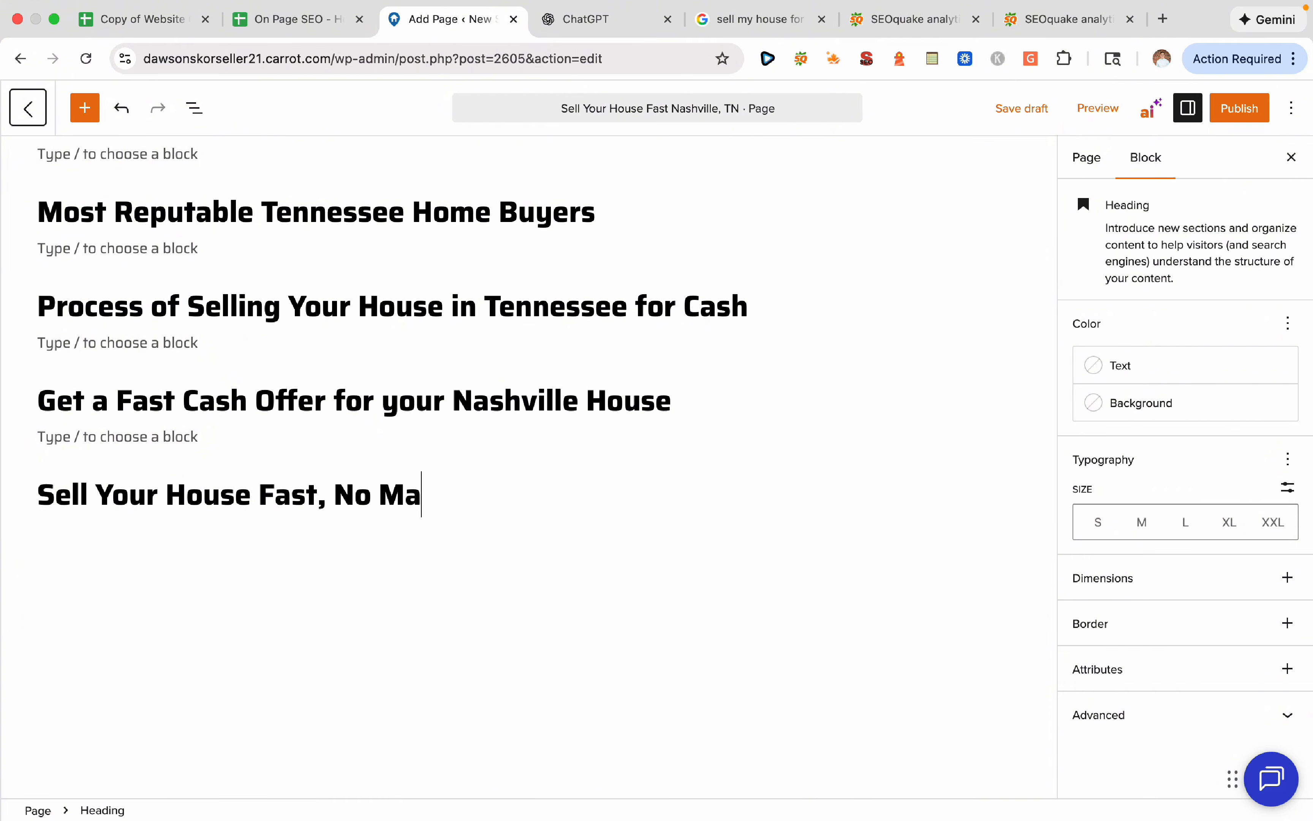
type("tter the Condition")
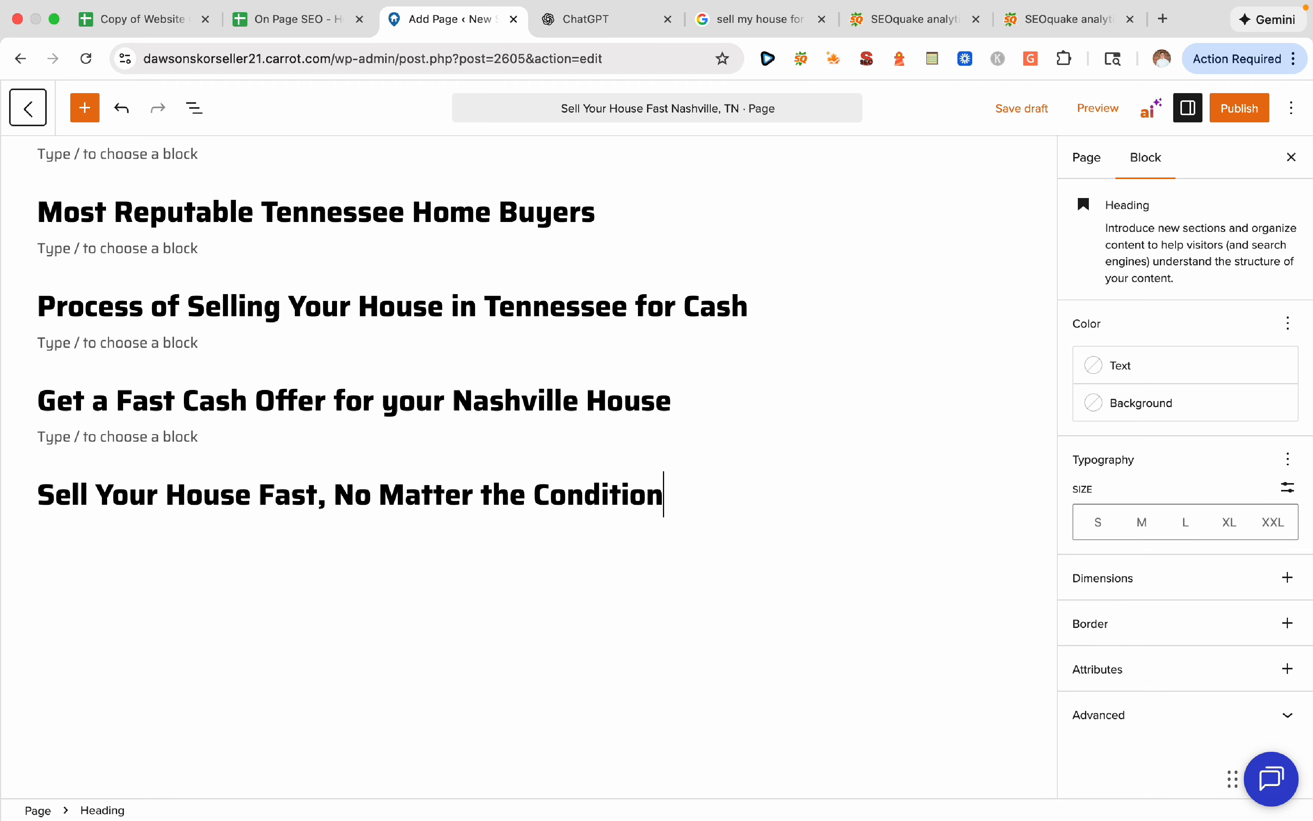
key("Return")
left_click(1011, 483)
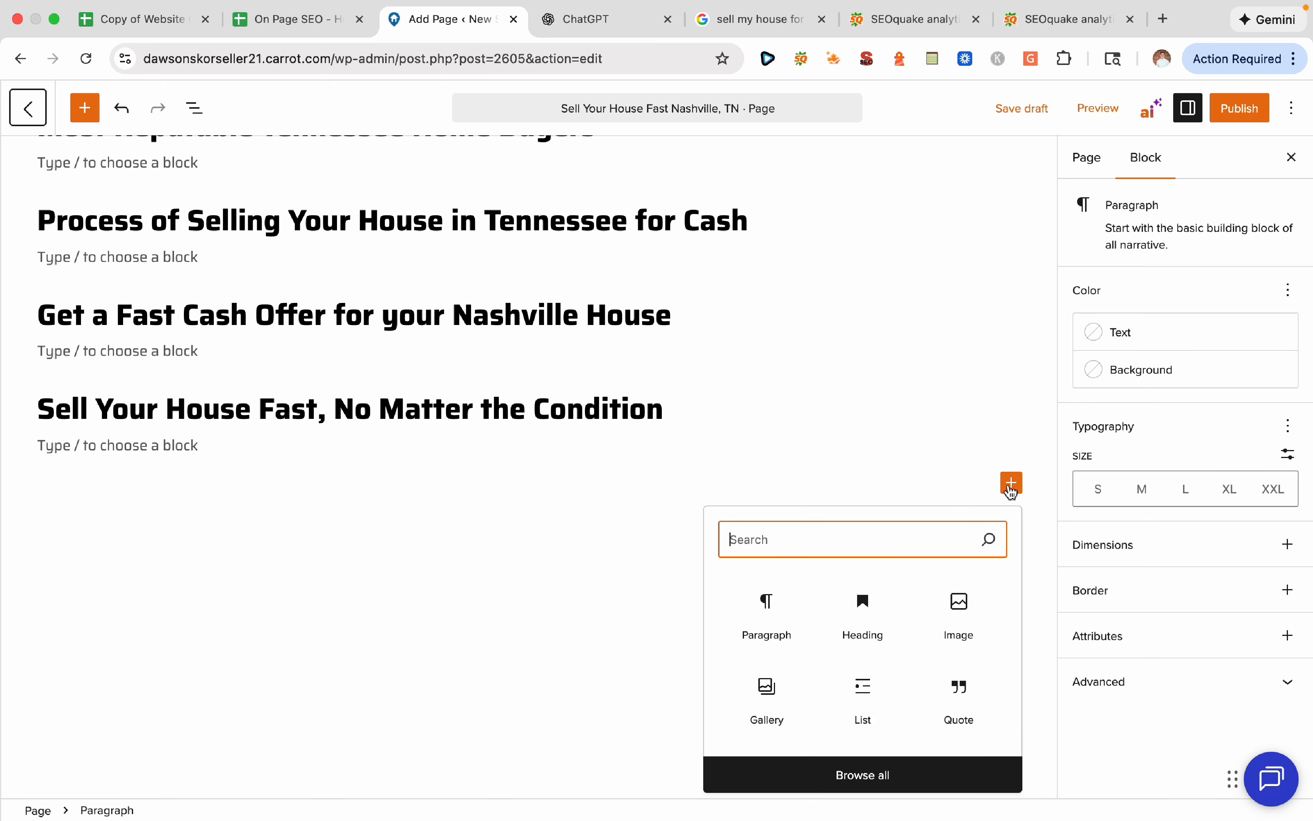
left_click(855, 608)
Review the page headings written so far and the "financing" and "mortgage" keywords under WE BUY HOUSES in the On Page SEO spreadsheet
scroll(662, 535, "up", 15)
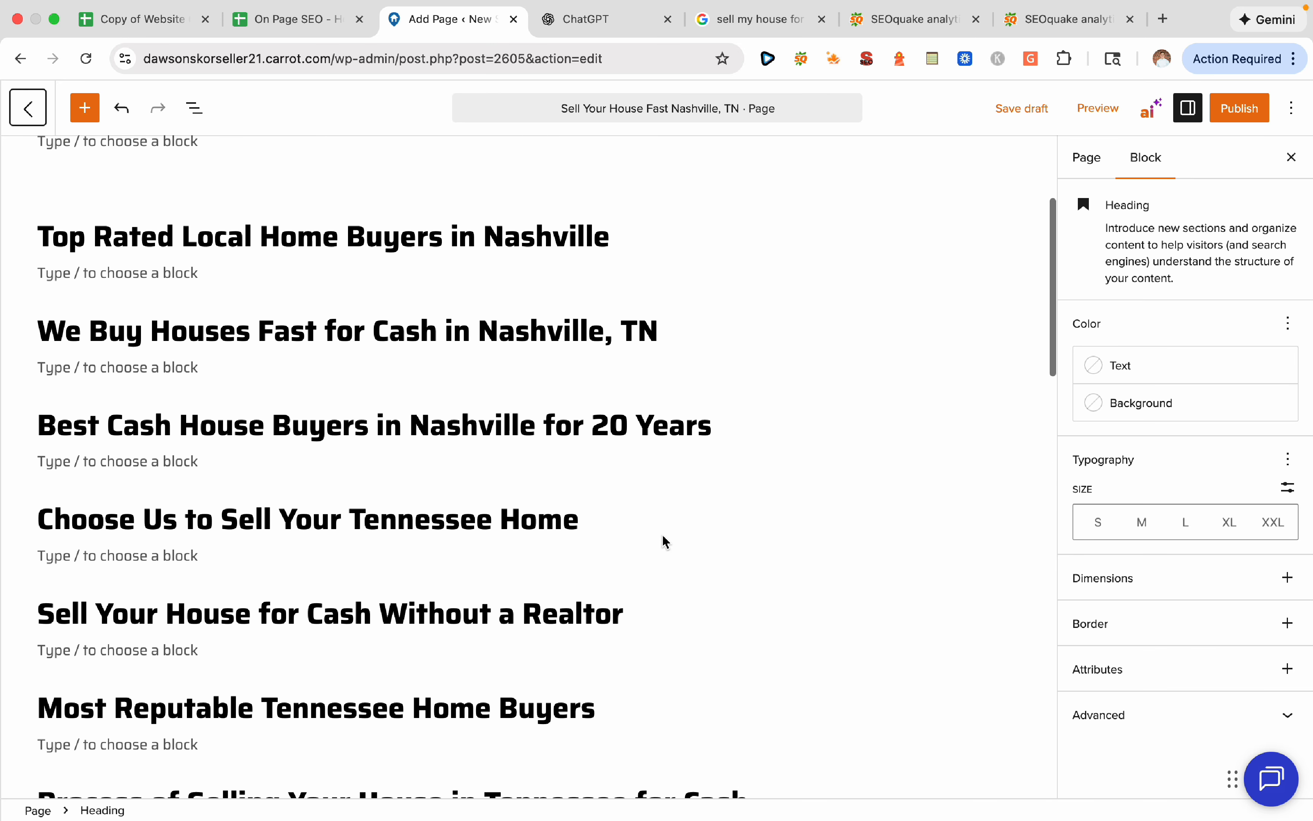
scroll(663, 535, "down", 3)
scroll(663, 535, "down", 10)
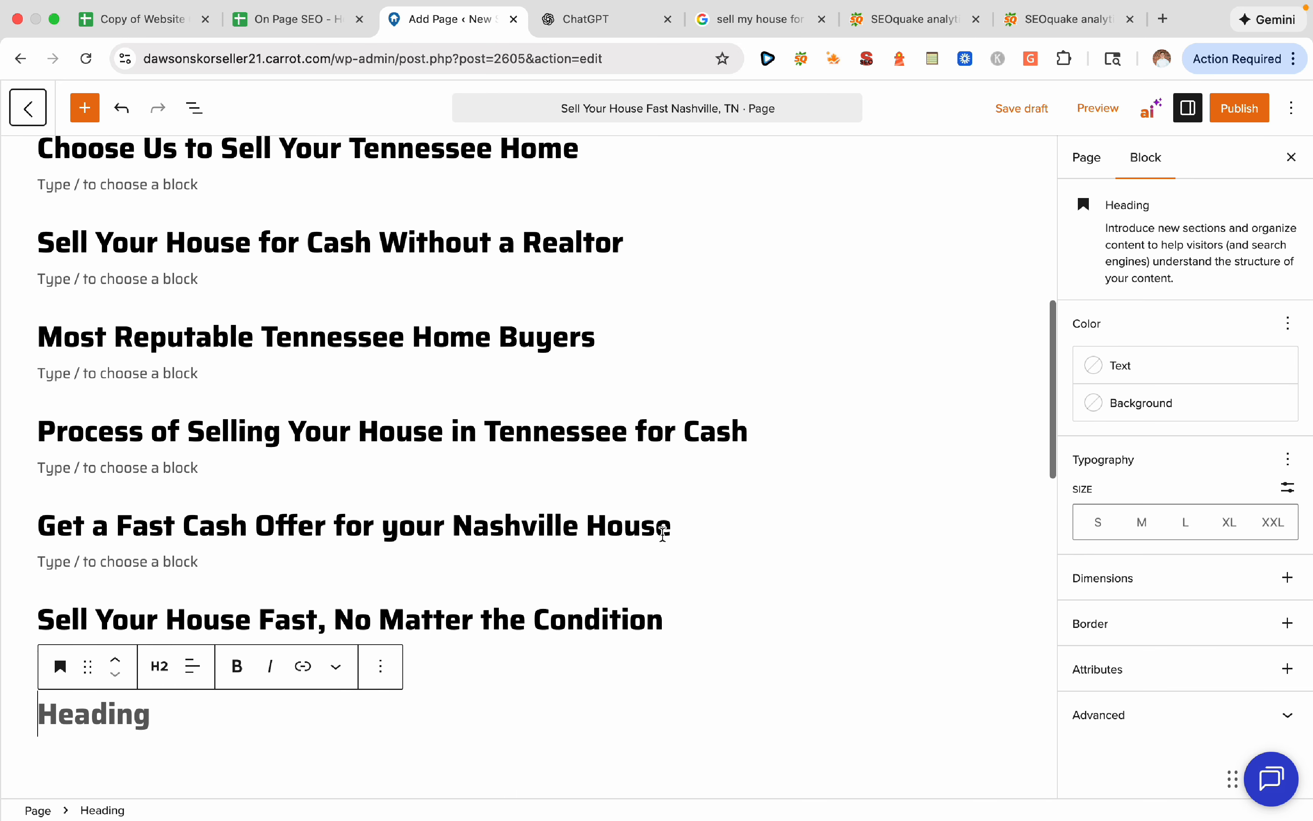
left_click(291, 21)
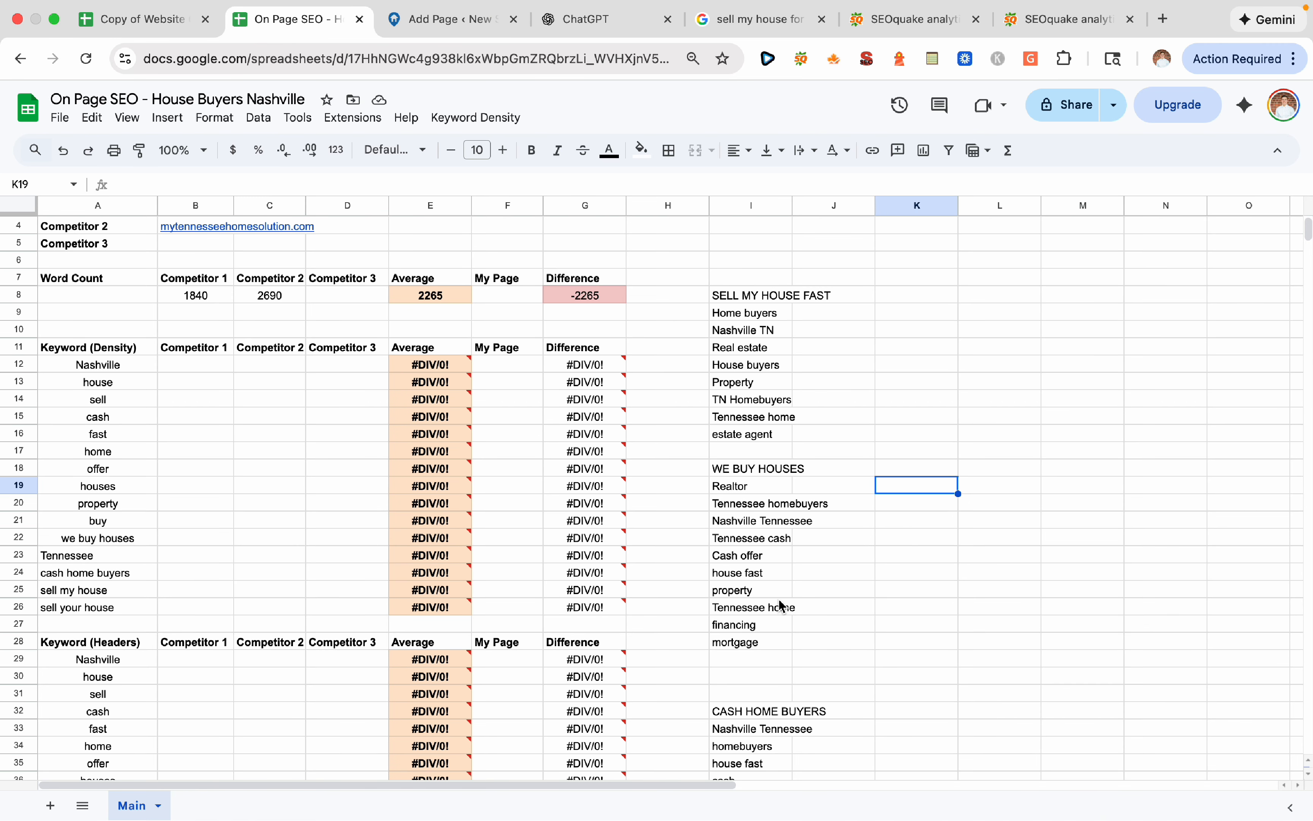
left_click(779, 630)
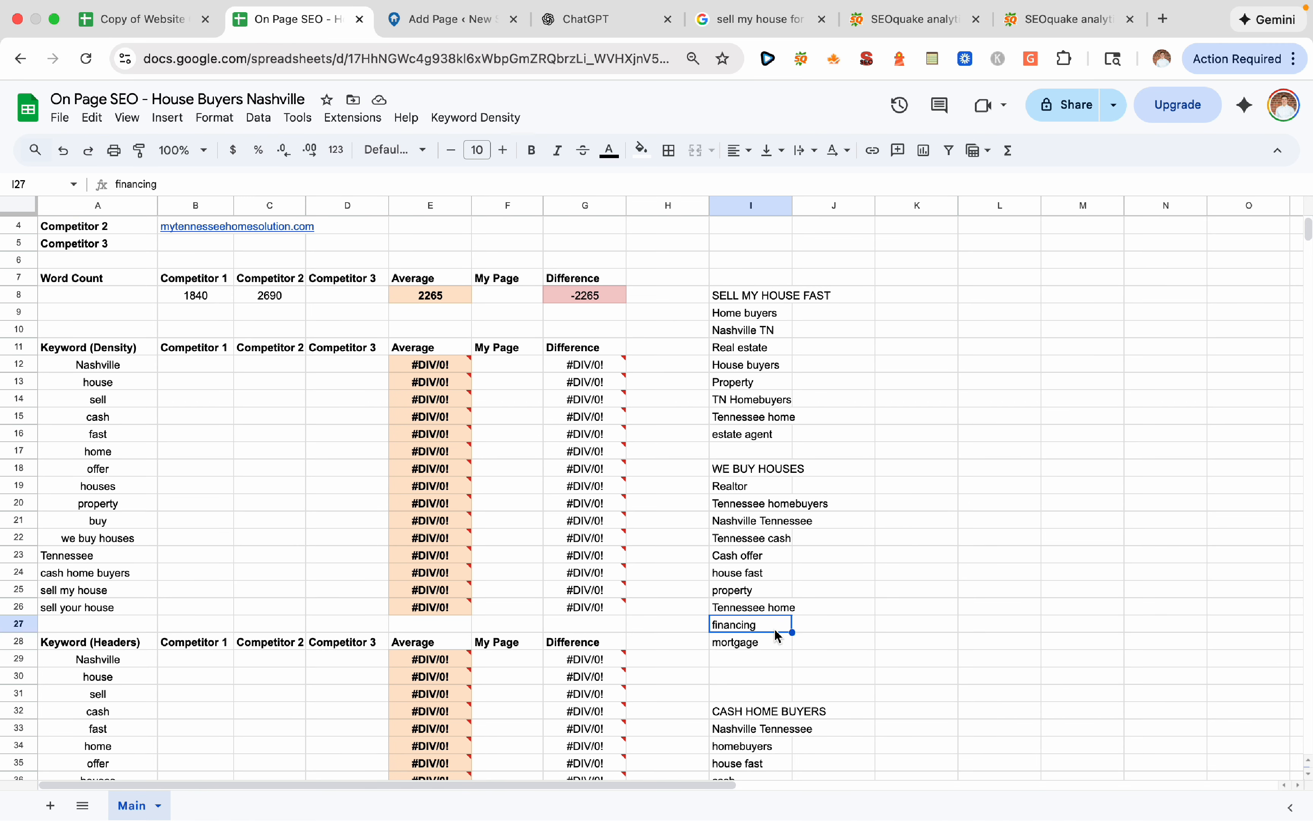
left_click(779, 646)
left_click(777, 630)
Return to the page editor and start the empty heading with "No Matter the Property, We Will Buy Cash in"
left_click(441, 20)
type("No Matter the")
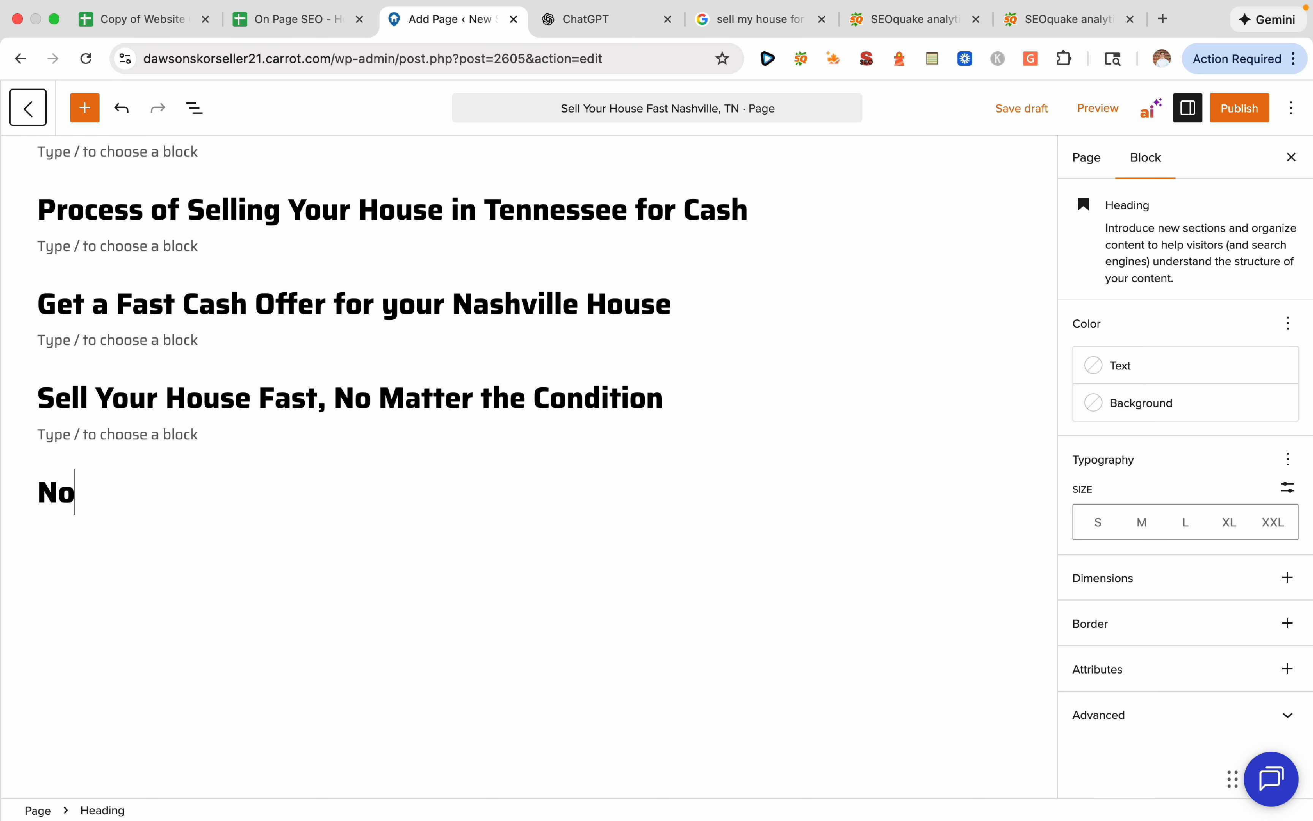
type(" Pro")
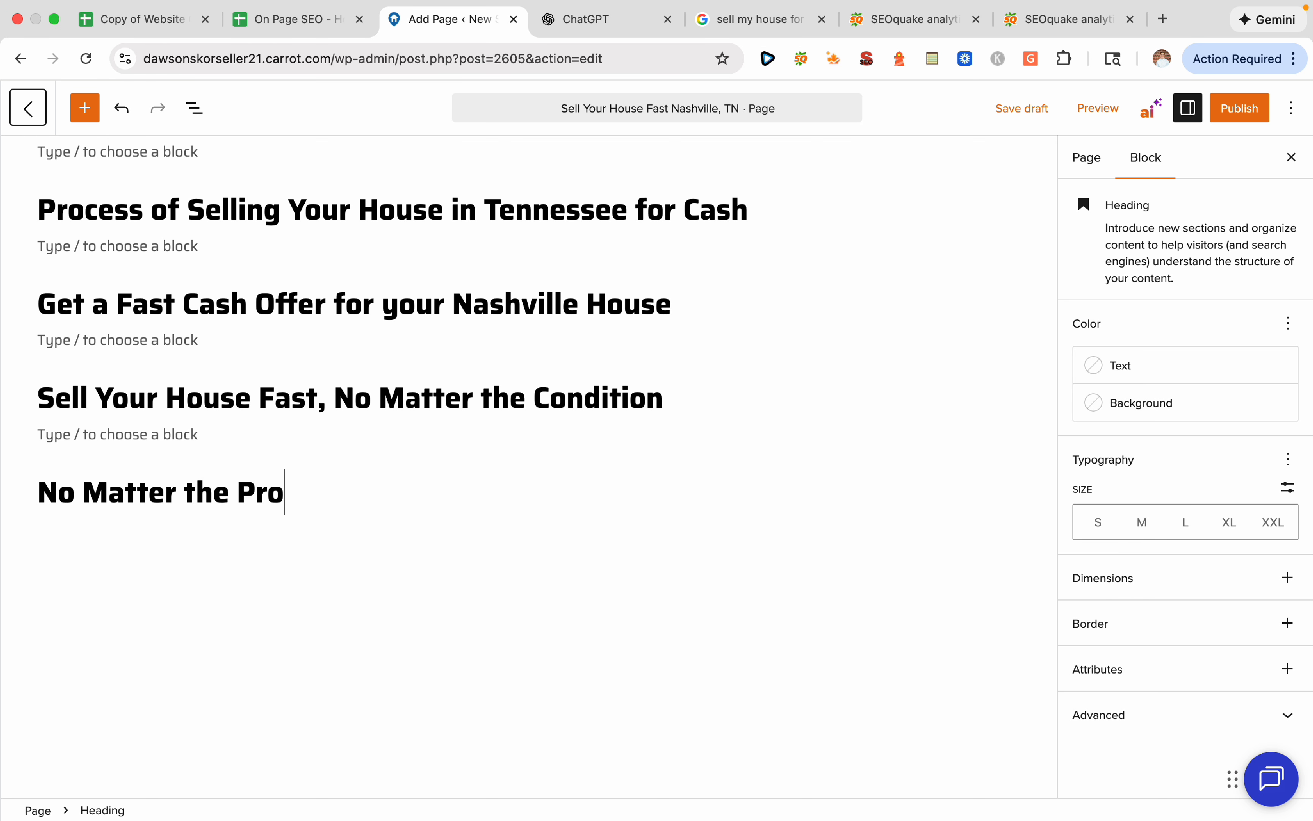
type("perty, We Will Buy")
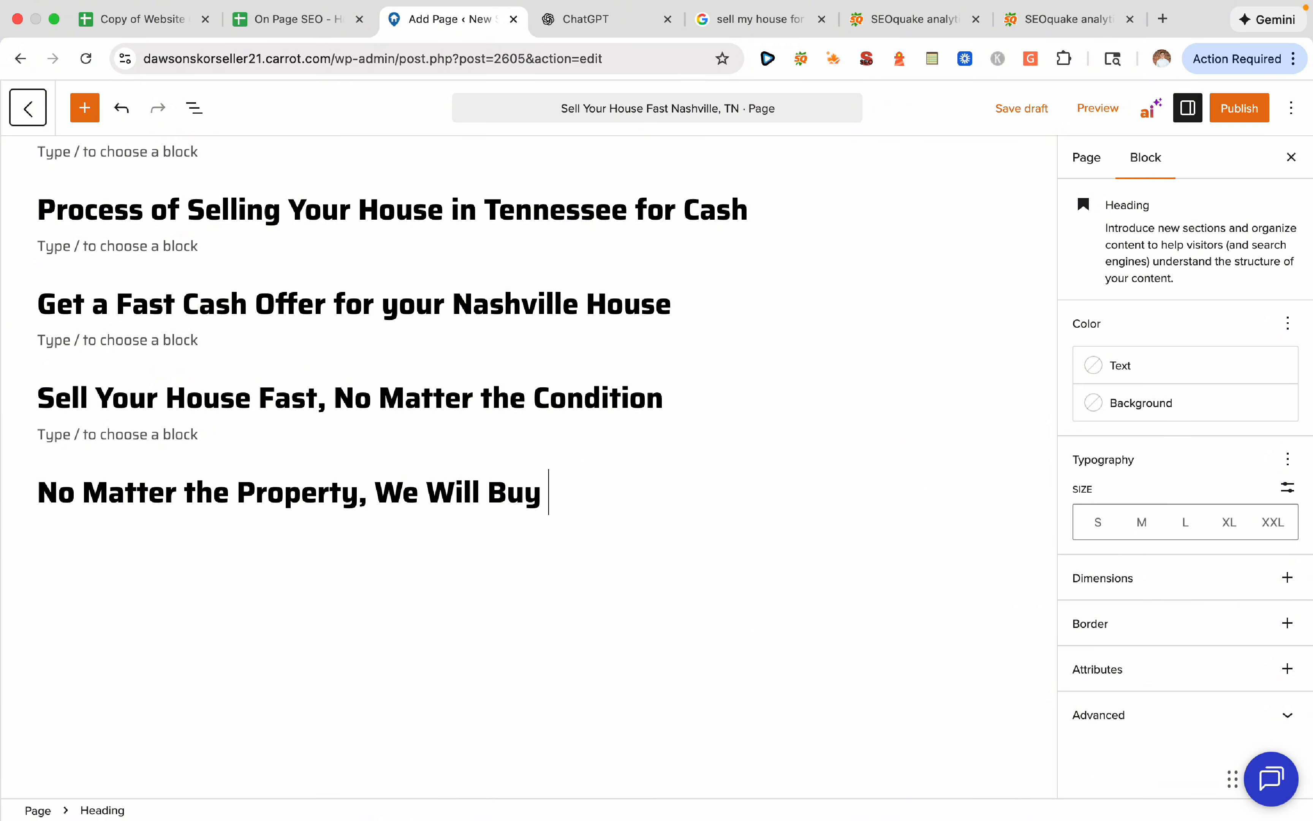
type(" Cash in")
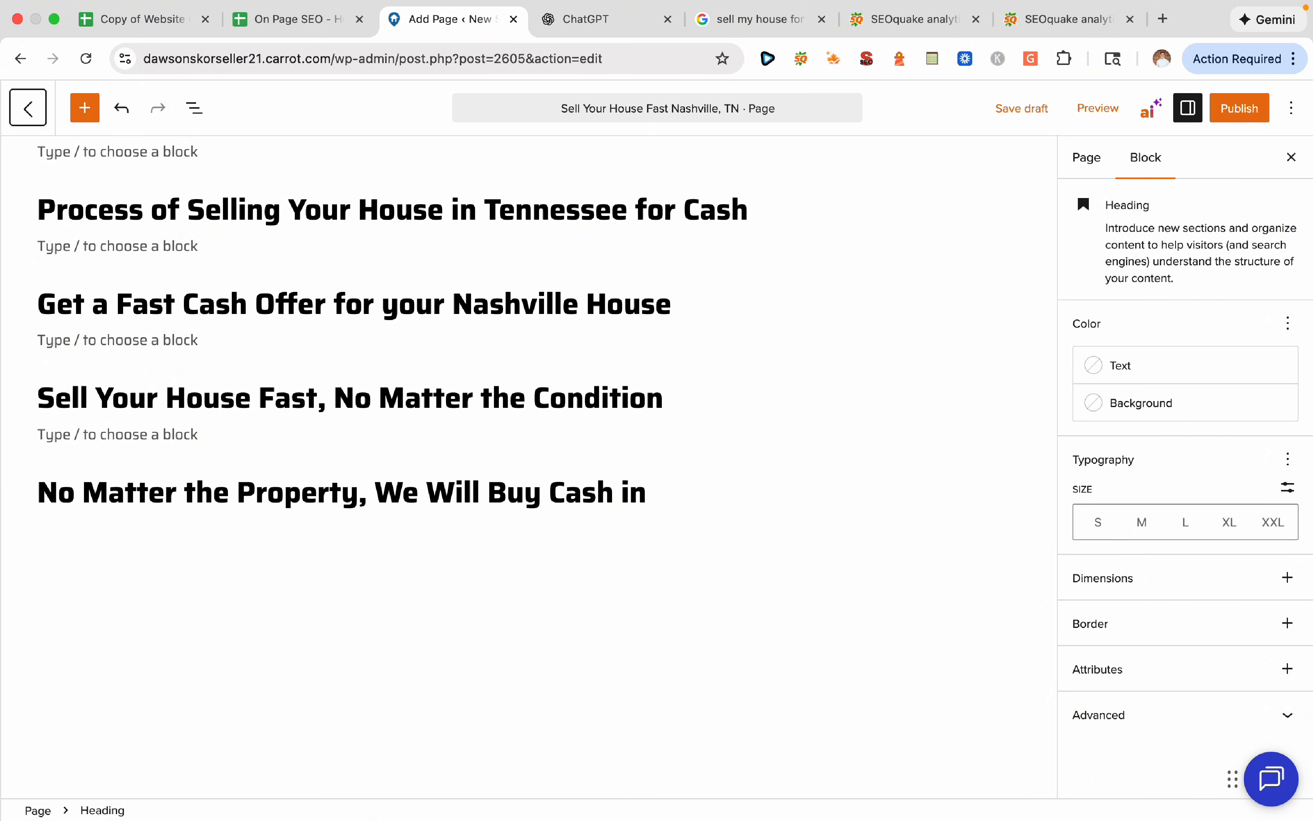
Reword the heading as "No Matter the Property, We Buy Houses Cash in Nashville", followed by an empty paragraph and another empty H2 heading
key("BackSpace")
key("BackSpace")
key("BackSpace")
key("BackSpace")
key("BackSpace")
key("BackSpace")
key("BackSpace")
key("BackSpace")
key("BackSpace")
key("BackSpace")
key("BackSpace")
key("BackSpace")
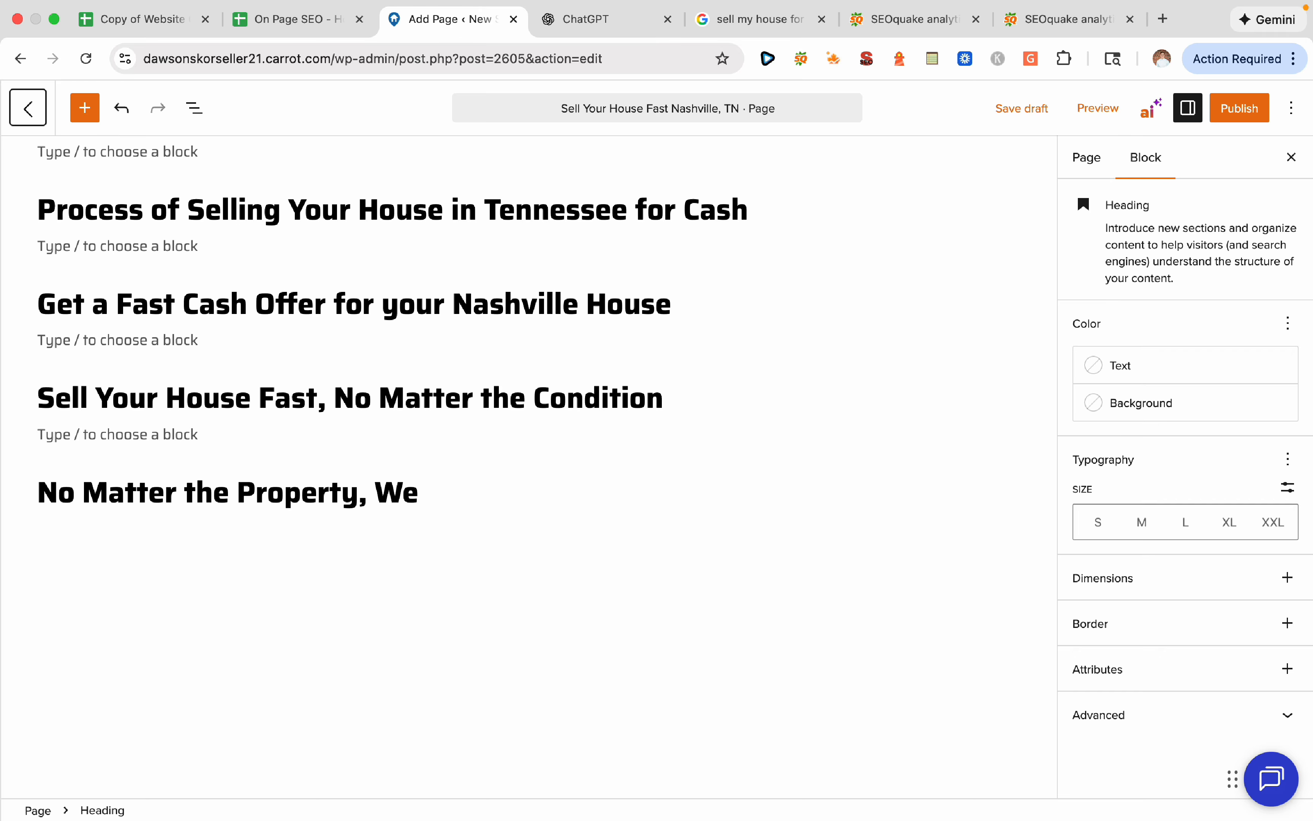
type("H")
key("BackSpace")
type("Buy Houses ")
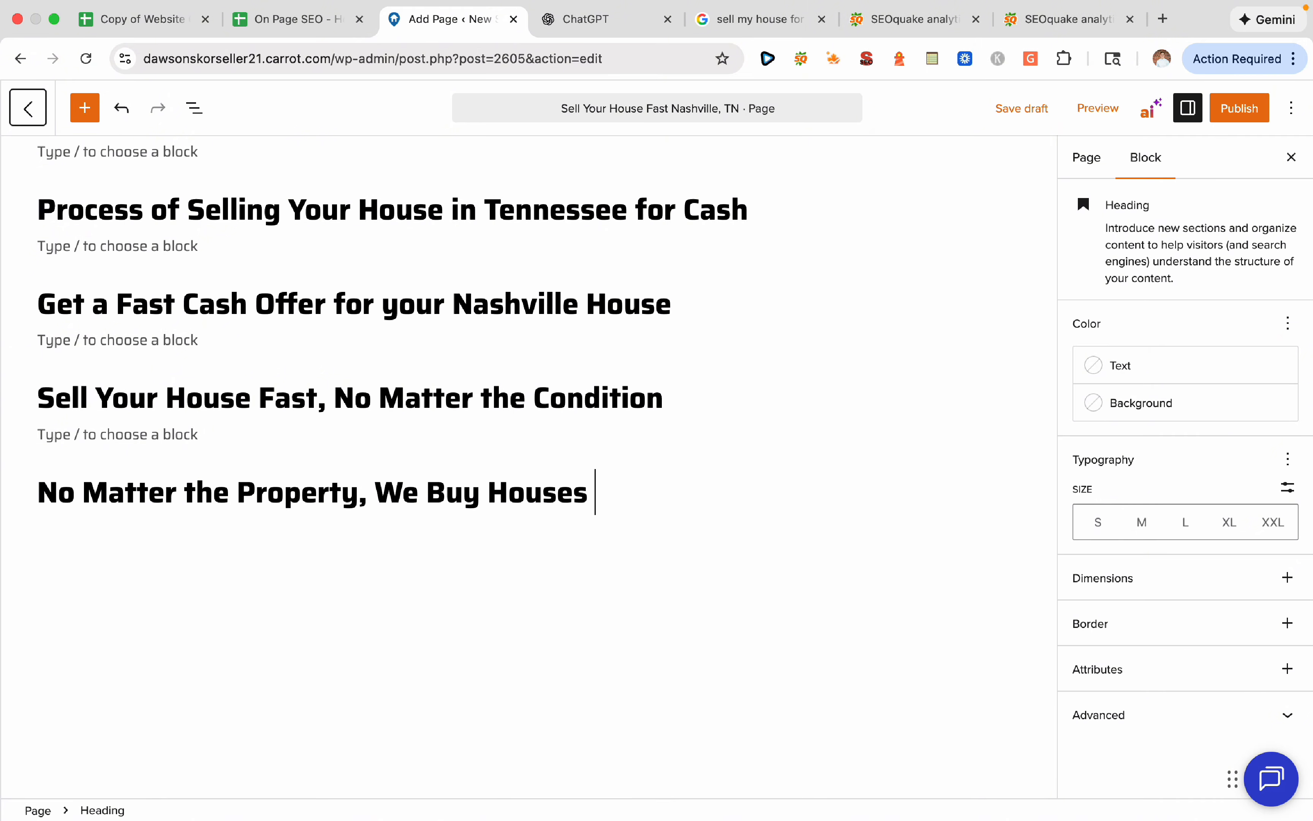
type("Cash in Nashville")
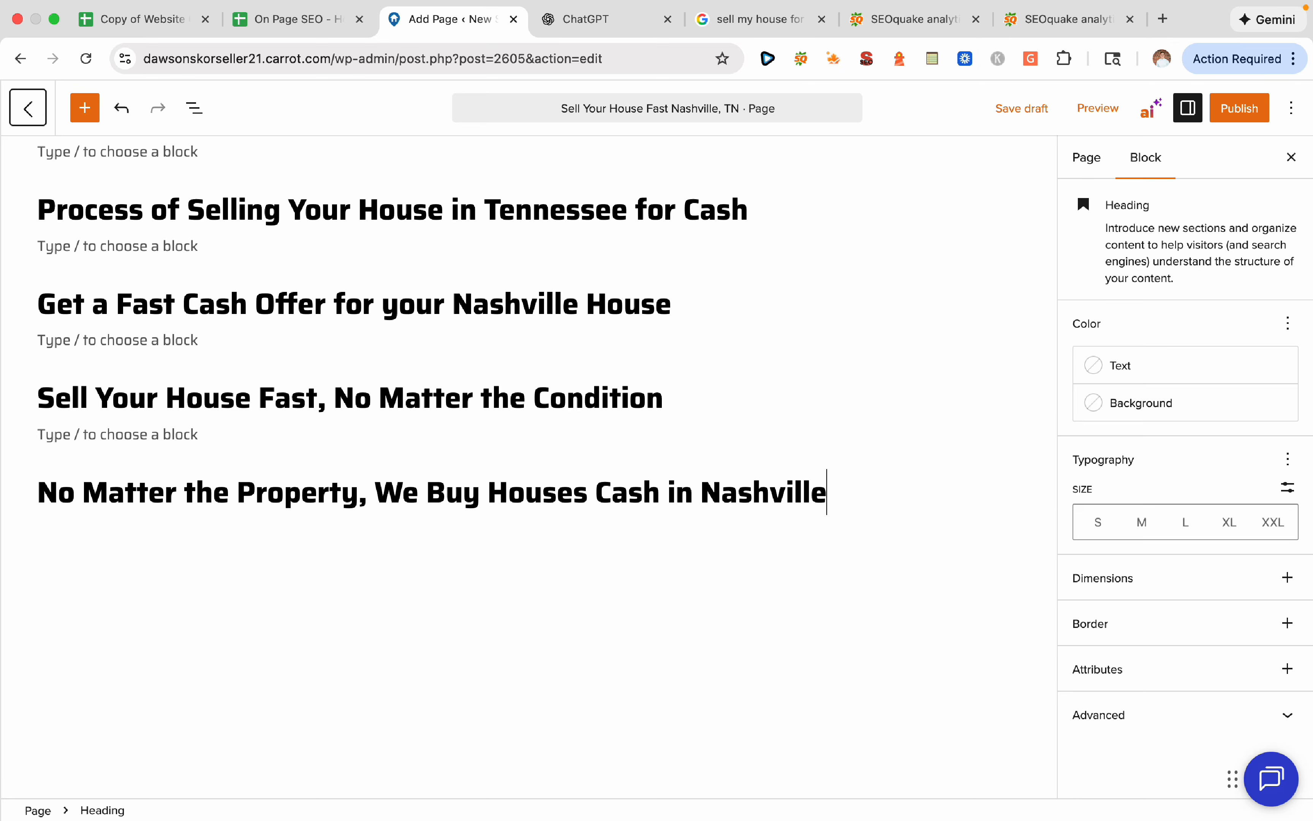
key("Return")
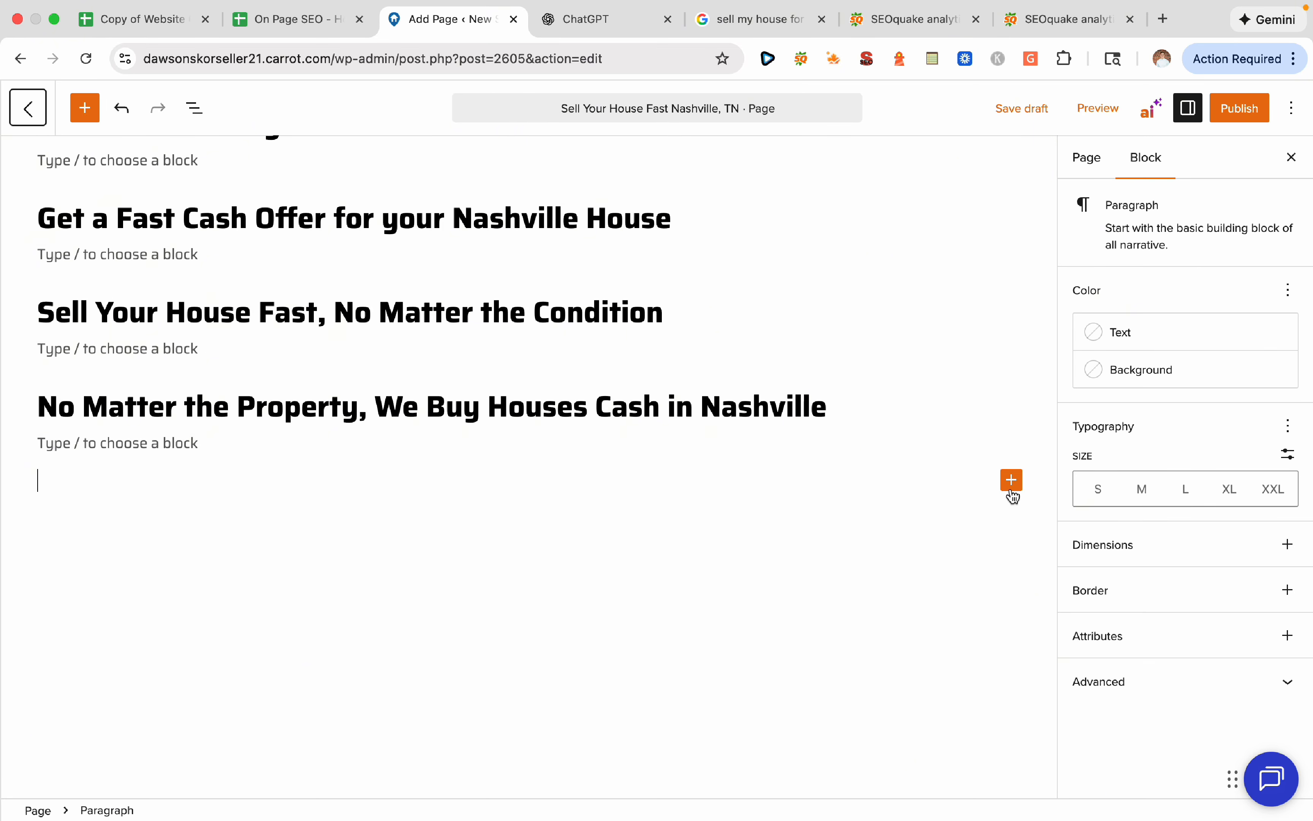
left_click(1012, 479)
left_click(863, 611)
Review the page headings and the spreadsheet's related keywords around "mortgage" and CASH HOME BUYERS, then return to the page editor
scroll(642, 475, "up", 15)
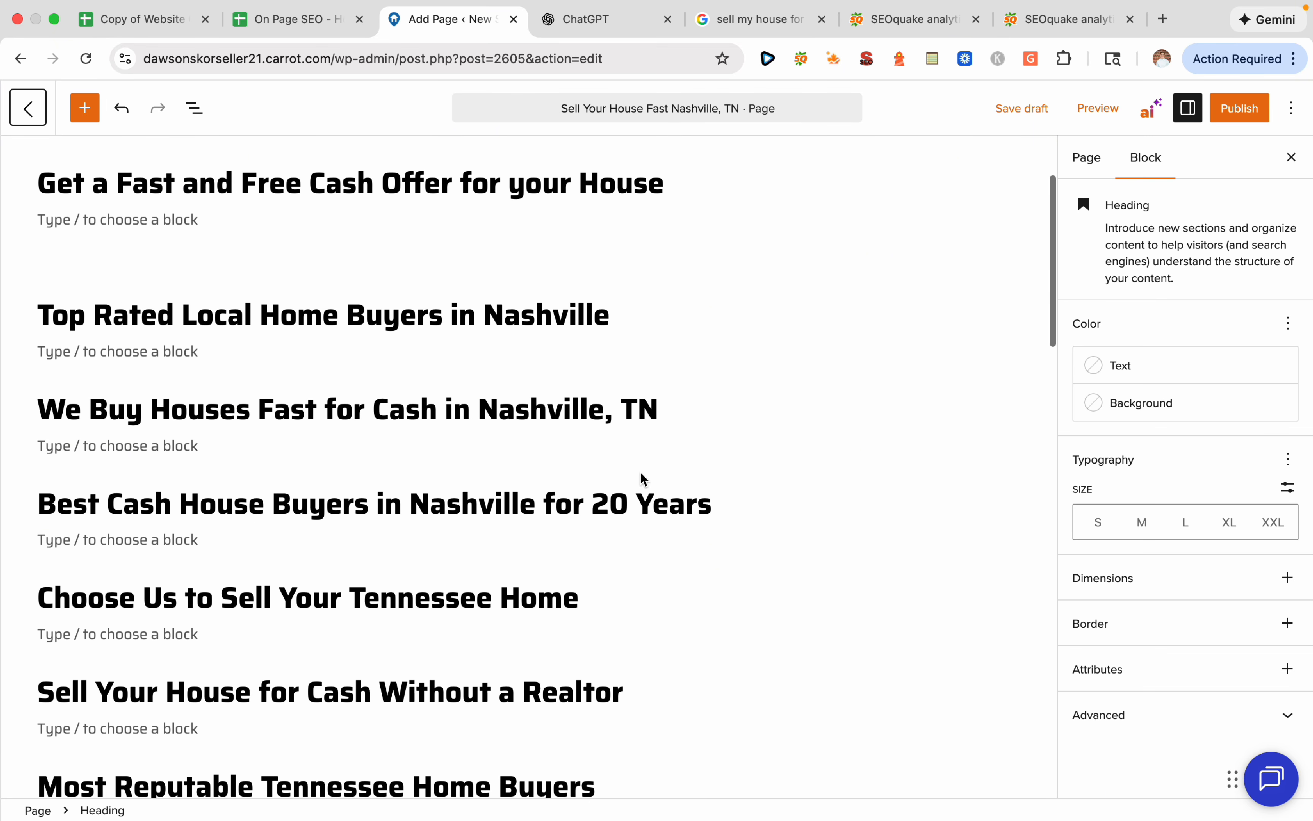
scroll(440, 460, "down", 8)
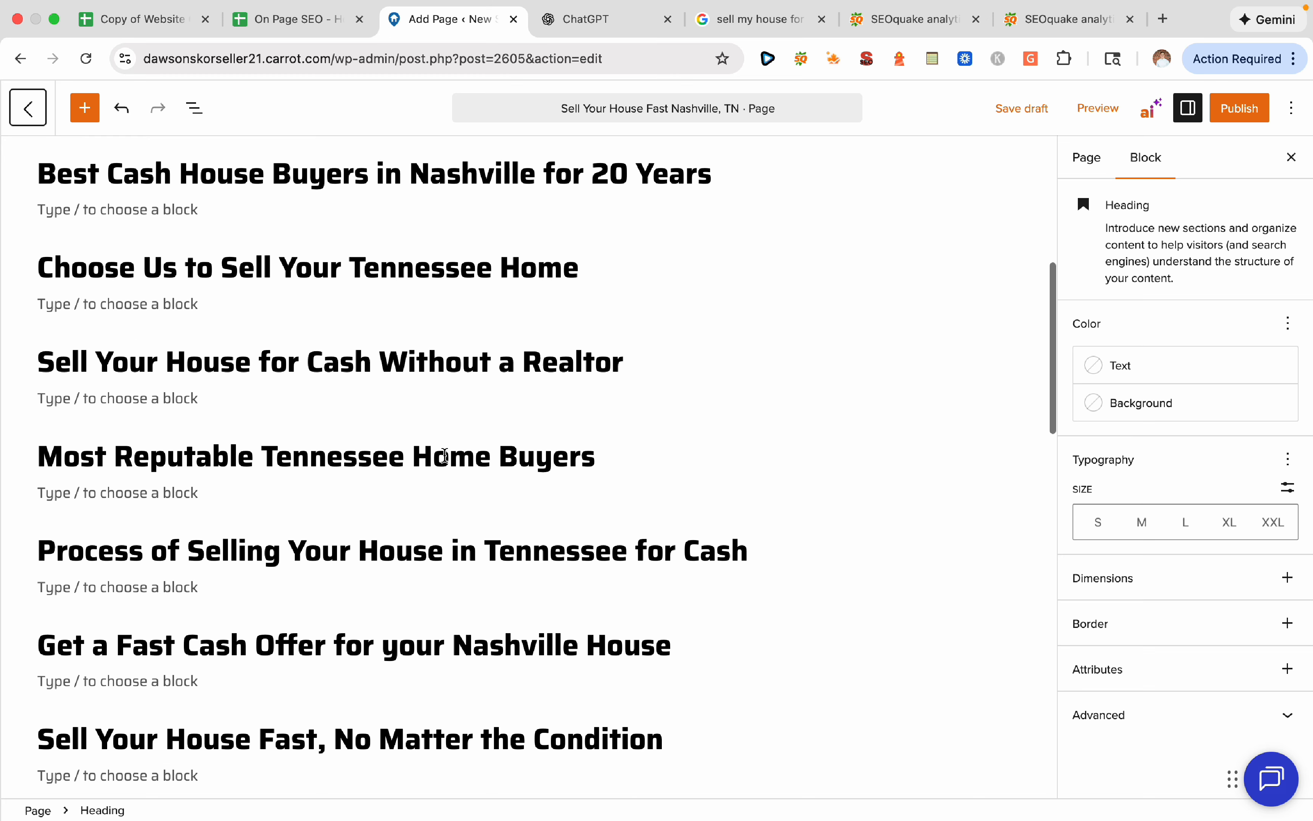
scroll(444, 460, "down", 4)
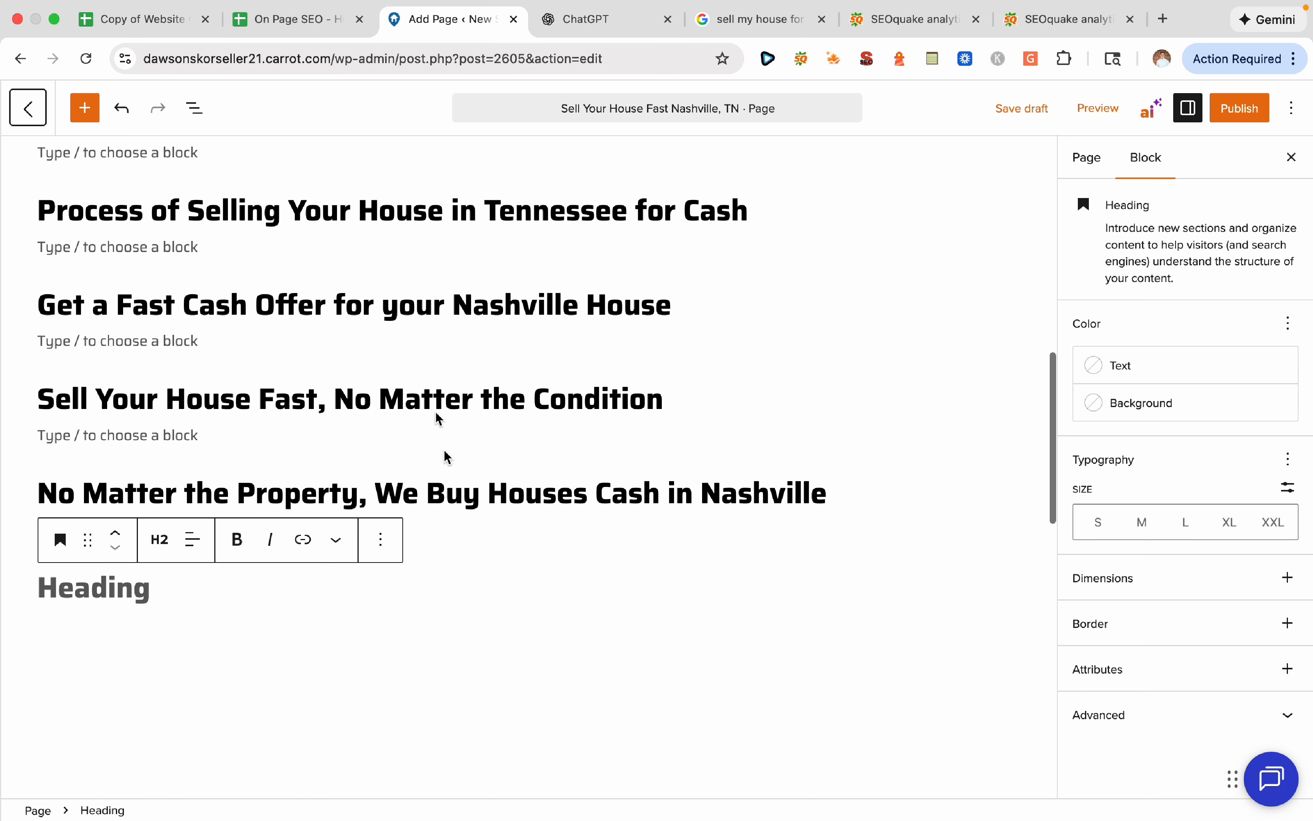
left_click(315, 21)
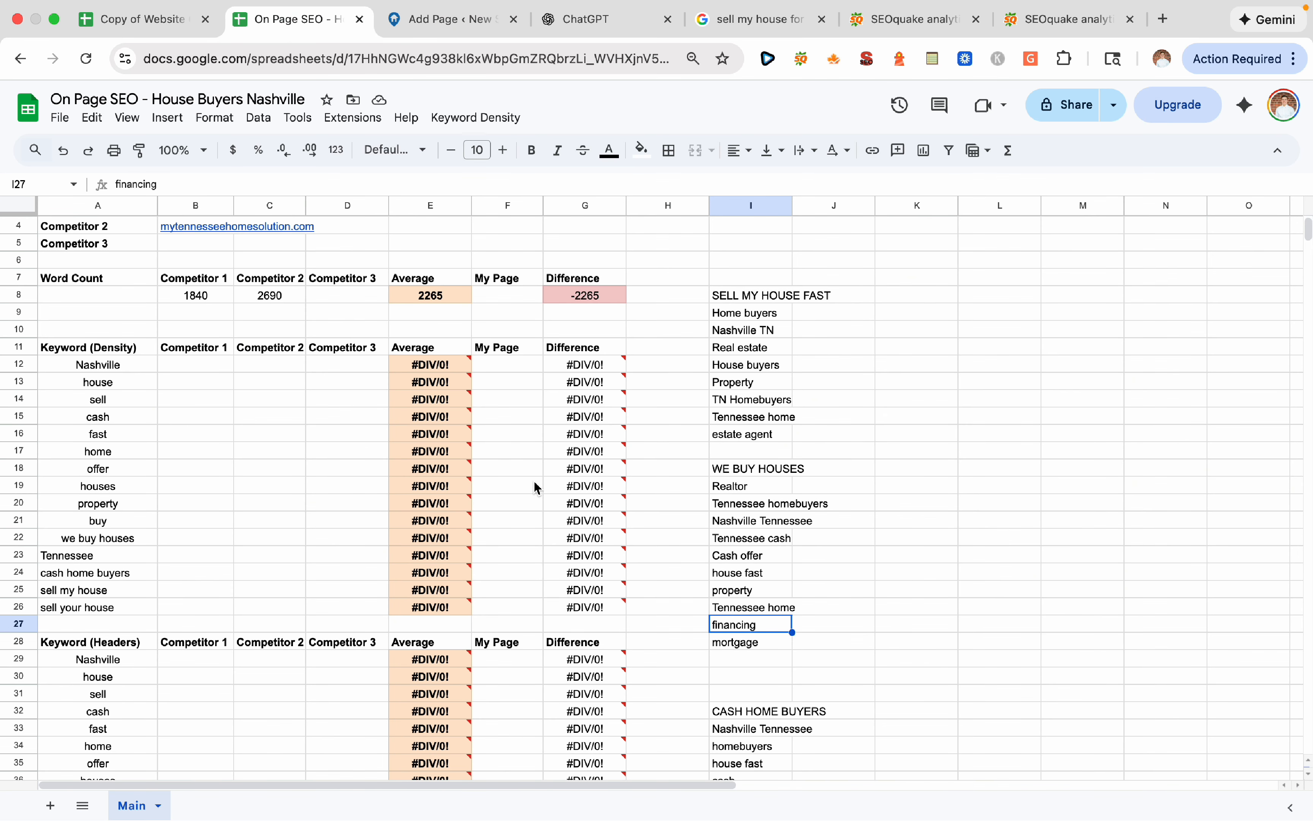
scroll(537, 488, "down", 4)
left_click(750, 460)
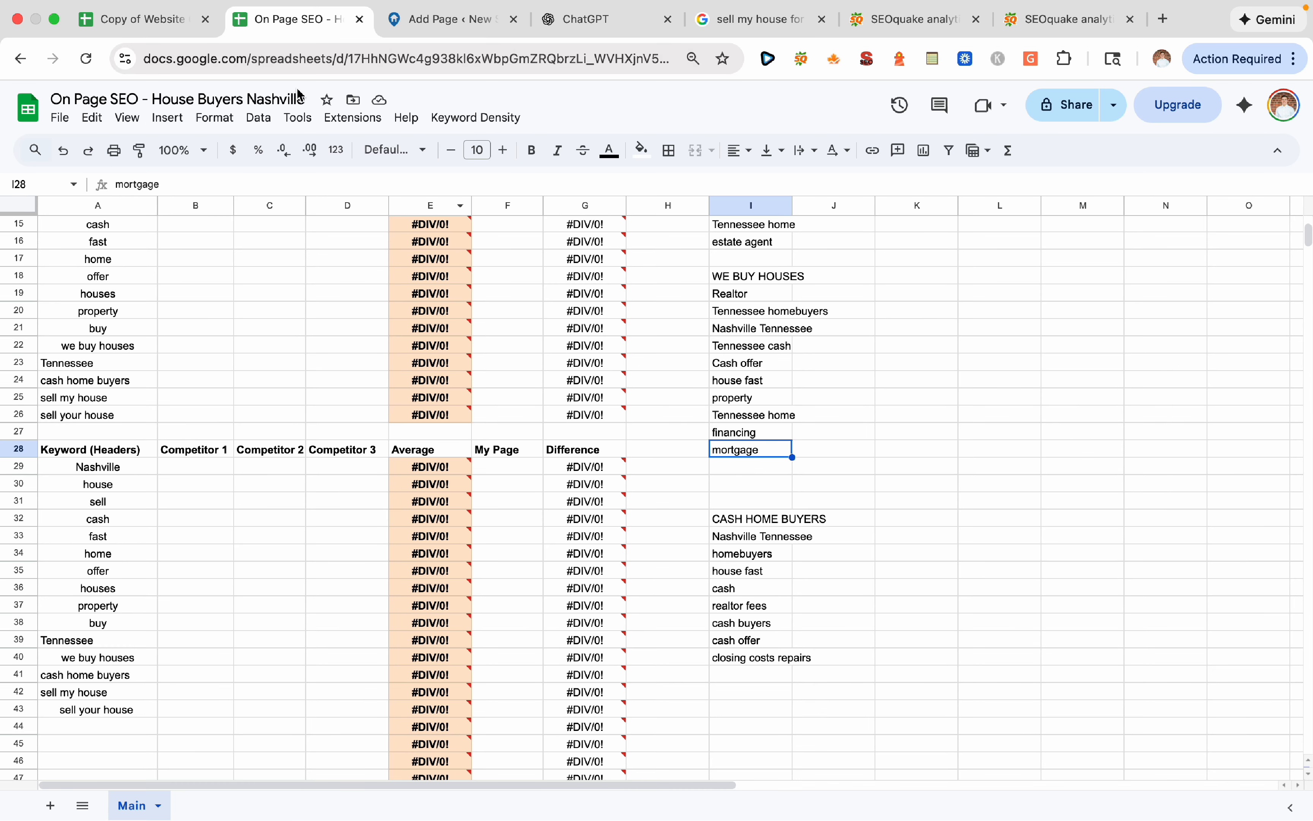
left_click(450, 19)
type("W")
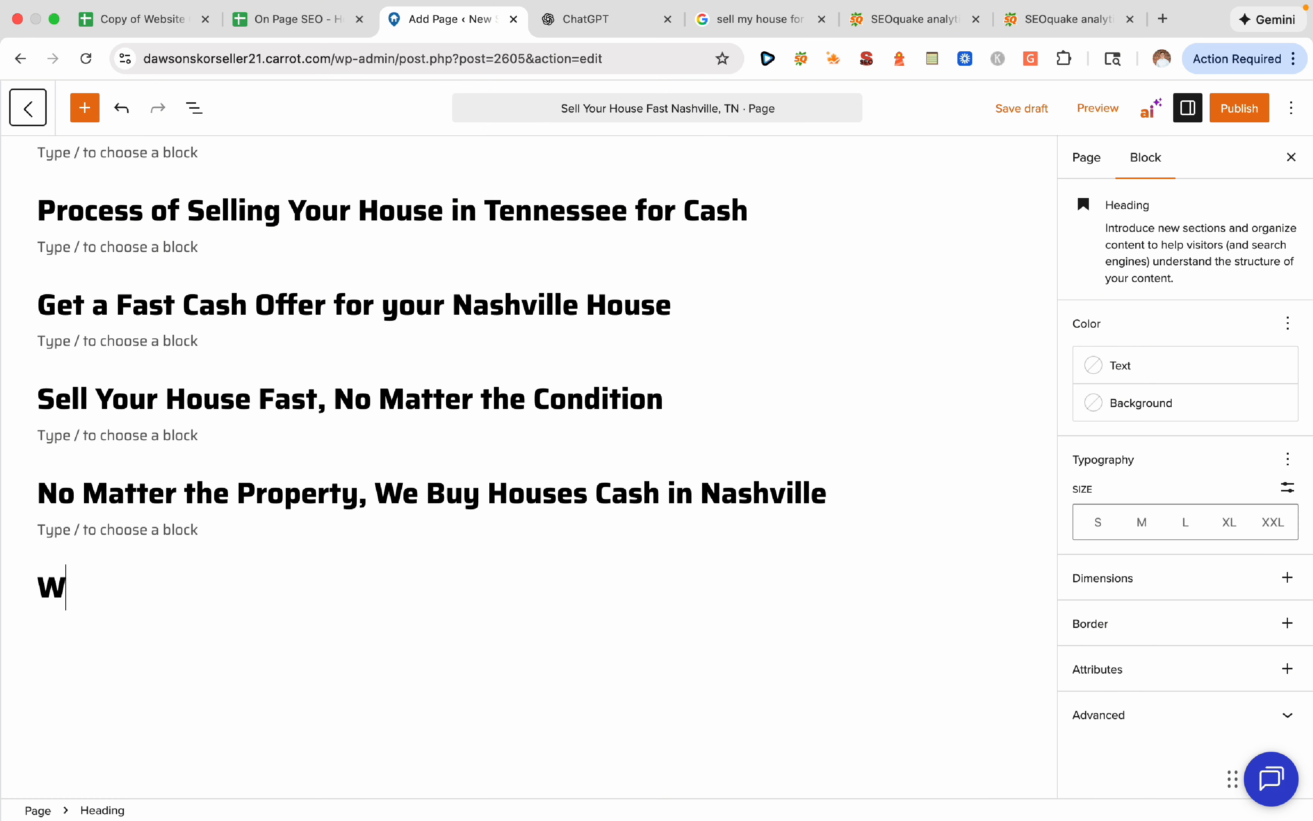
type("e Buy Hous")
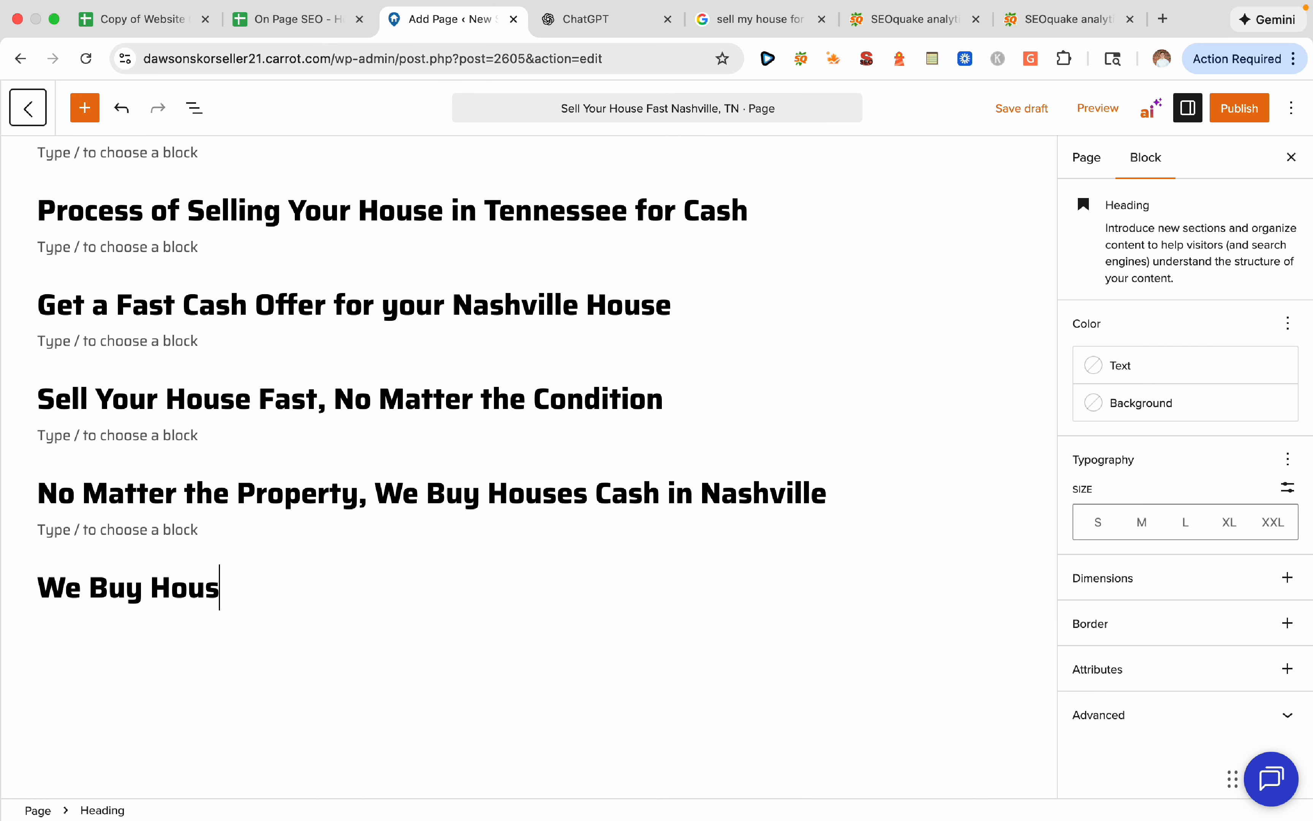
type("es Witha")
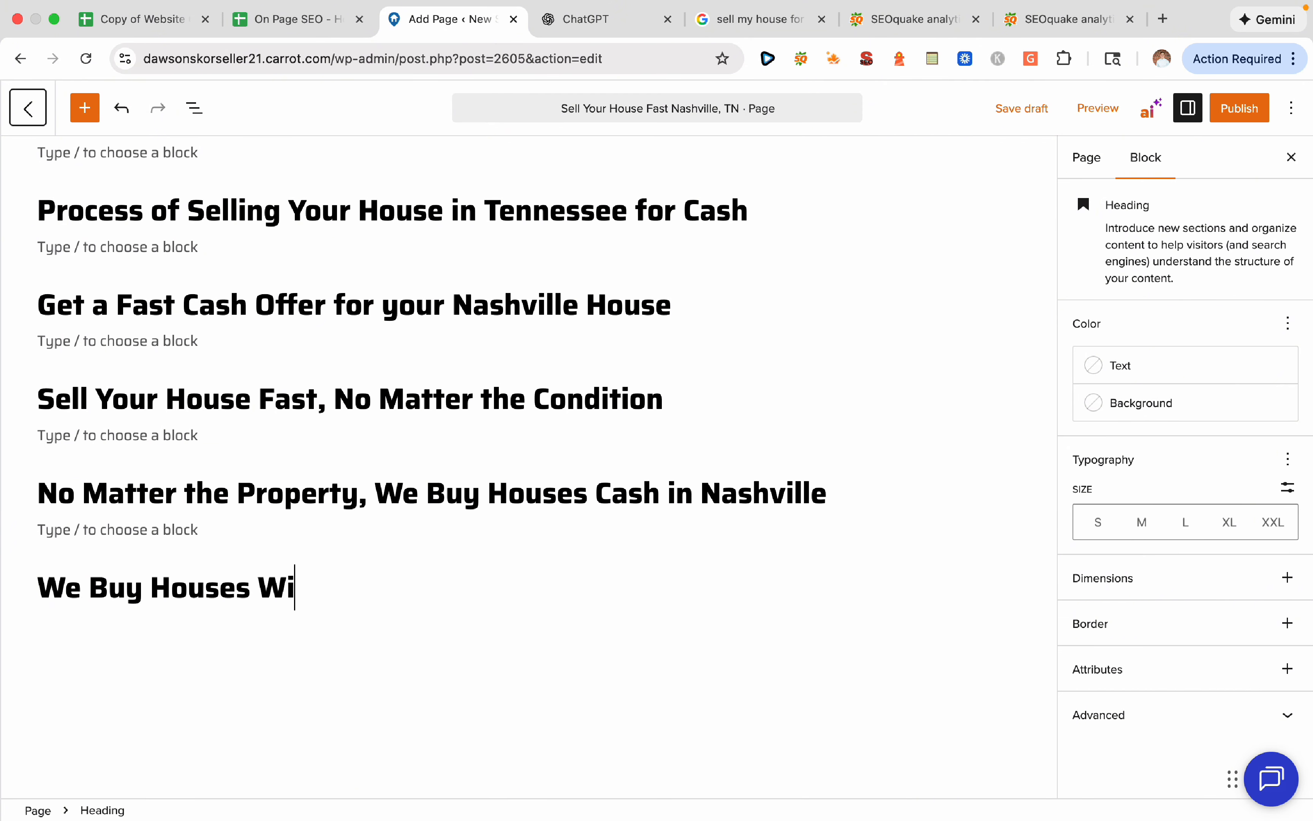
key("BackSpace")
key("BackSpace")
key("BackSpace")
key("BackSpace")
key("BackSpace")
key("BackSpace")
key("BackSpace")
key("BackSpace")
key("BackSpace")
key("BackSpace")
key("BackSpace")
key("BackSpace")
key("BackSpace")
key("BackSpace")
key("BackSpace")
key("BackSpace")
key("BackSpace")
key("BackSpace")
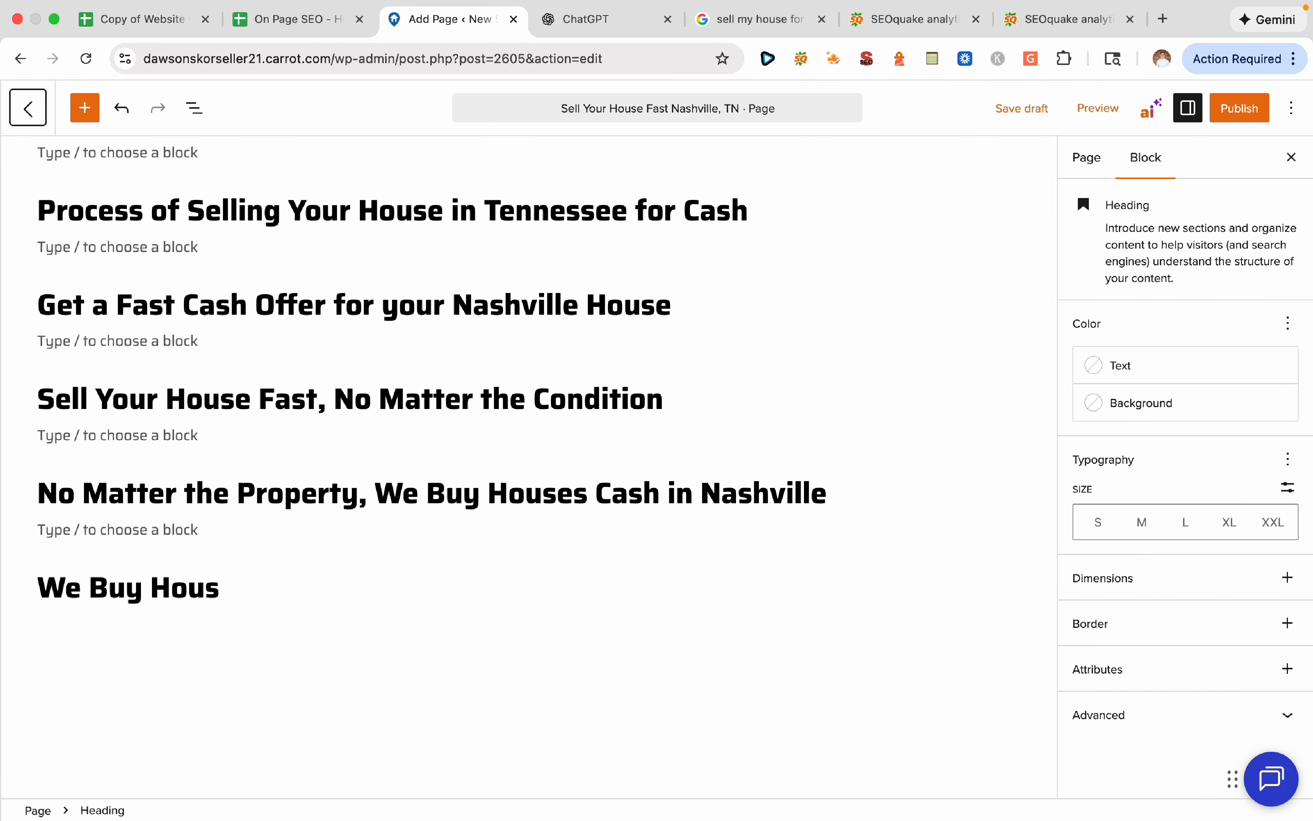
key("BackSpace")
Replace the last heading's text with "Behind on your Mortgage? We Can Help"
type("Behin")
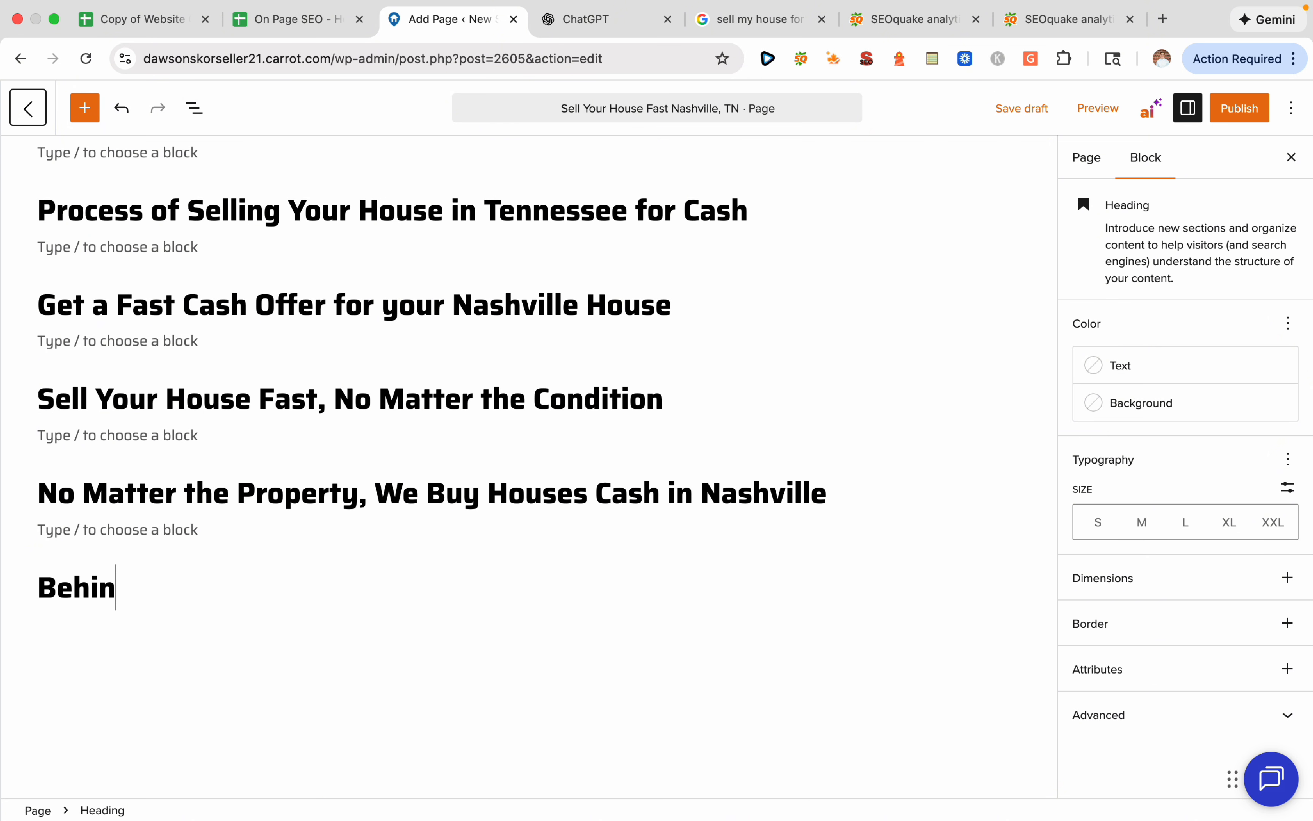
type("d on your ")
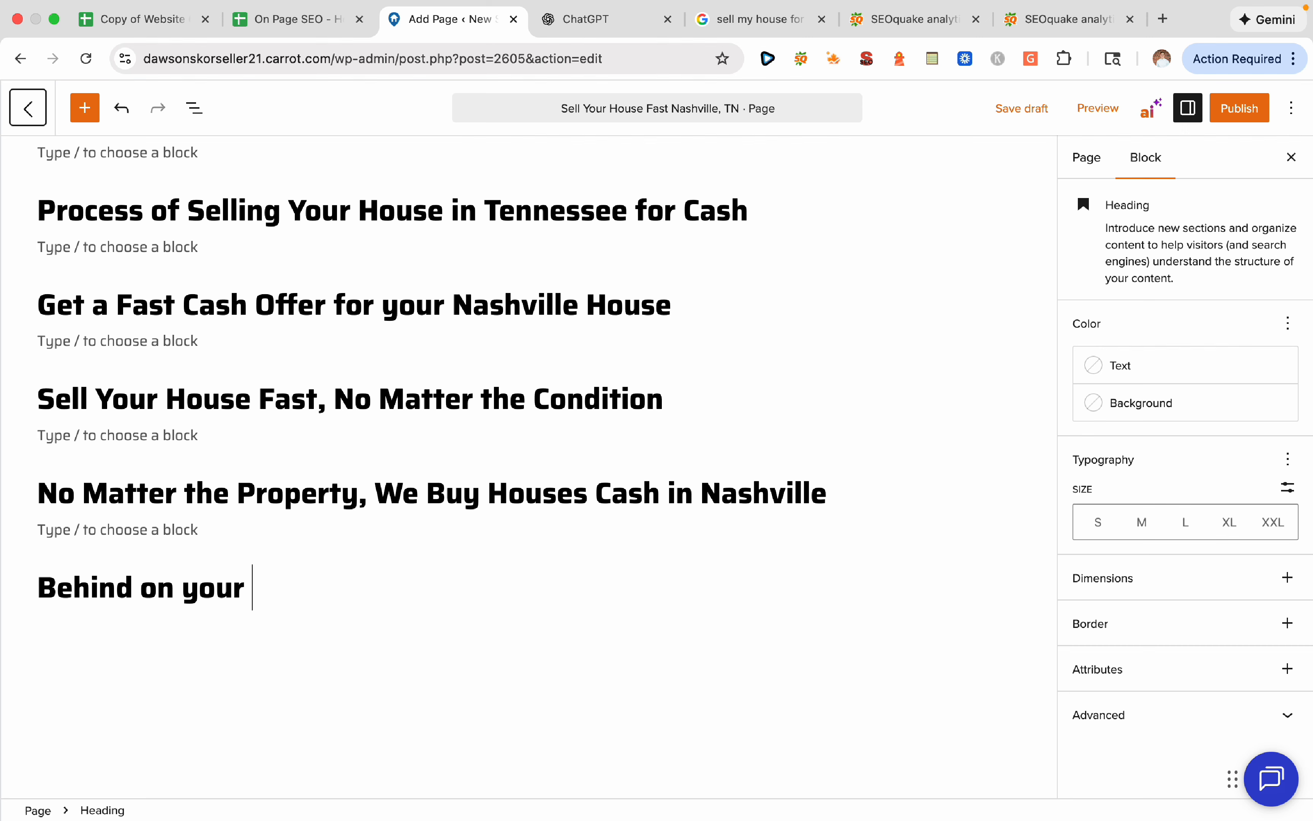
type("Mortgaaage")
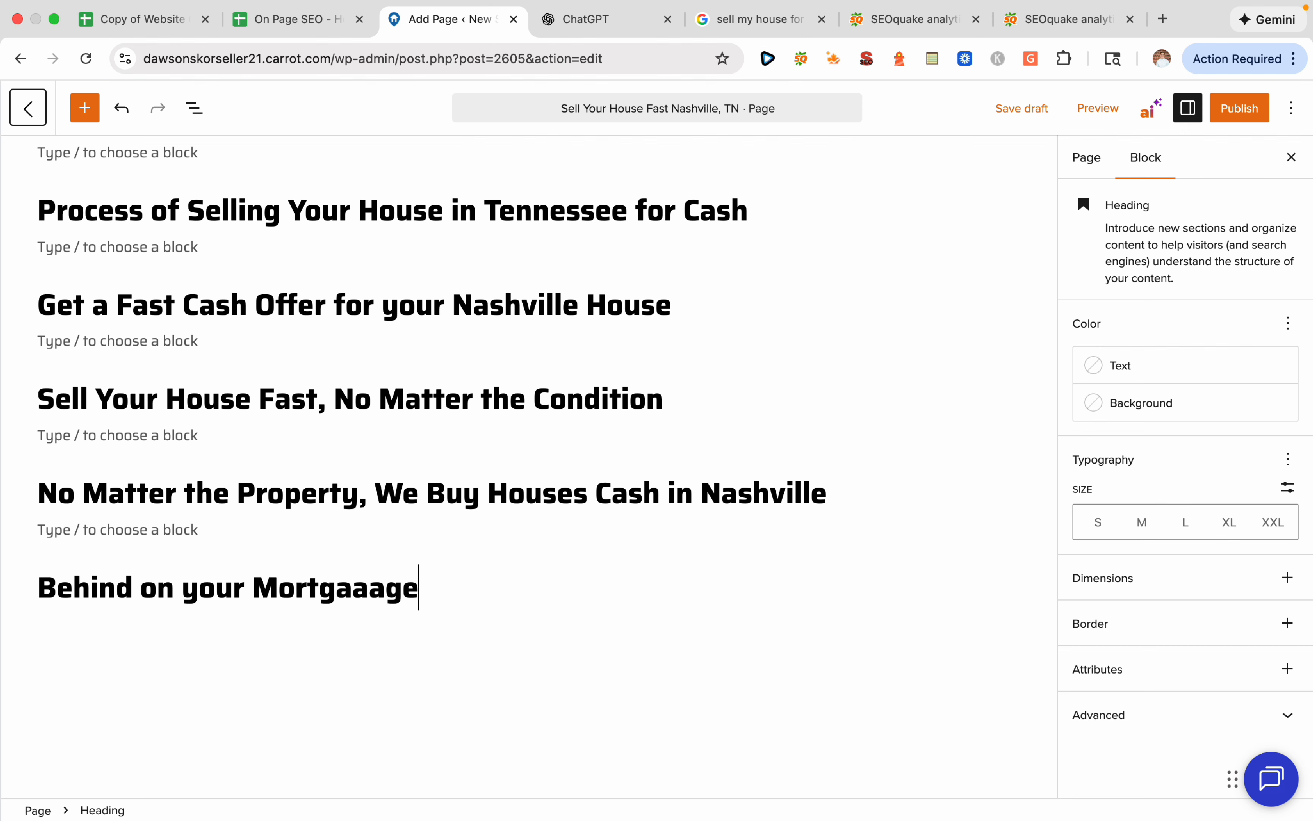
key("BackSpace")
key("BackSpace")
key("BackSpace")
key("BackSpace")
type("ge? W e")
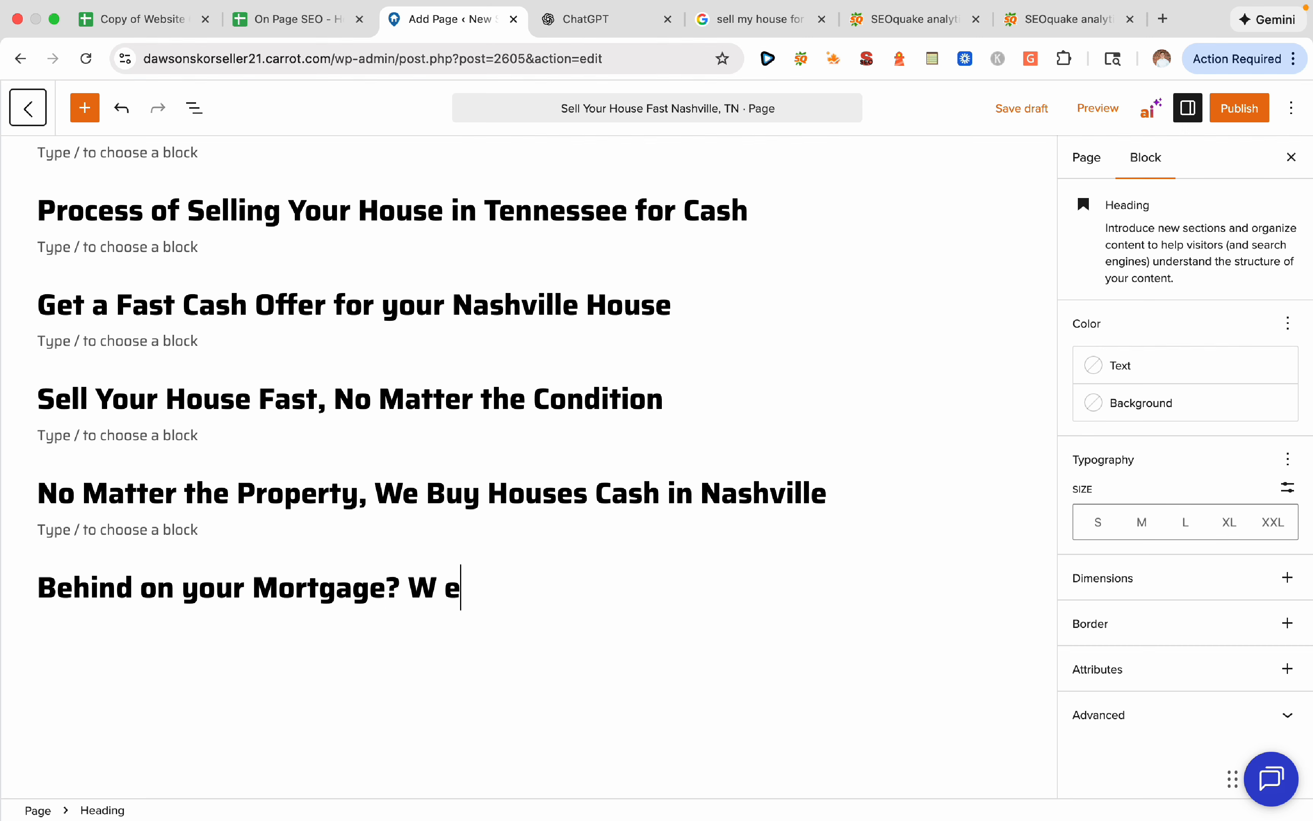
type("e Can Help")
Add an empty paragraph and a new empty H2 heading below "Behind on your Mortgage? We Can Help"
key("Return")
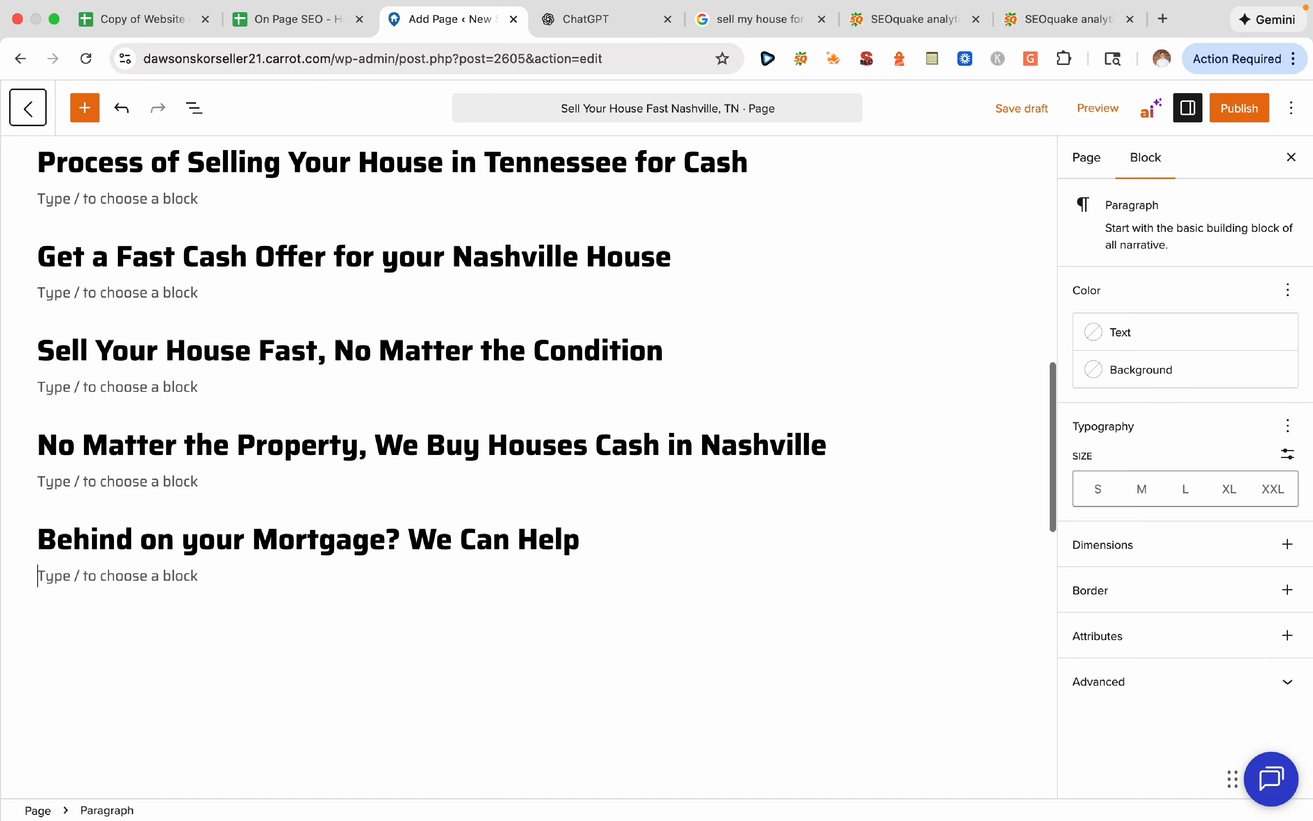
left_click(1011, 575)
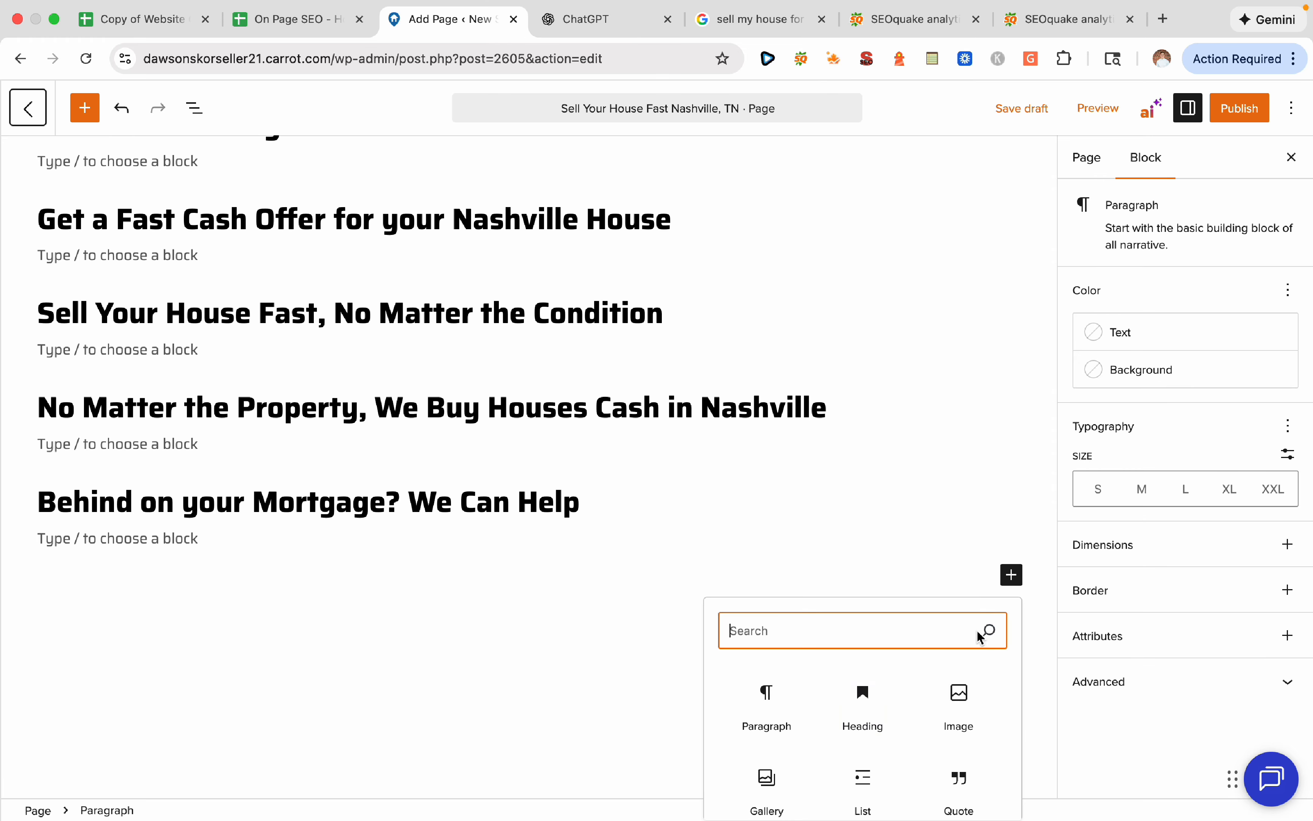
left_click(857, 711)
Consult the CASH HOME BUYERS keywords in the On Page SEO spreadsheet and fill the empty page heading with "Nashville Tennessee Home Buyers Since 2015"
left_click(295, 22)
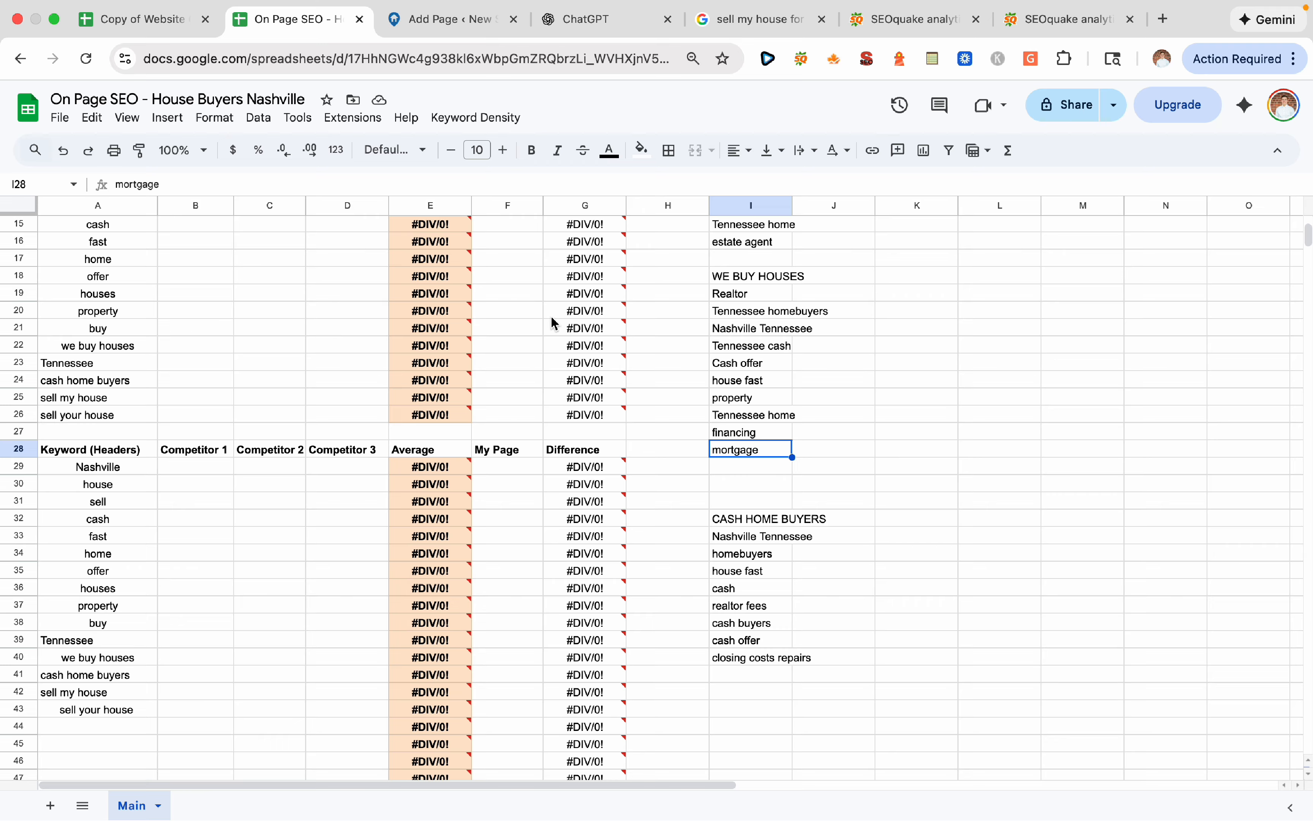
scroll(624, 375, "down", 2)
left_click(774, 464)
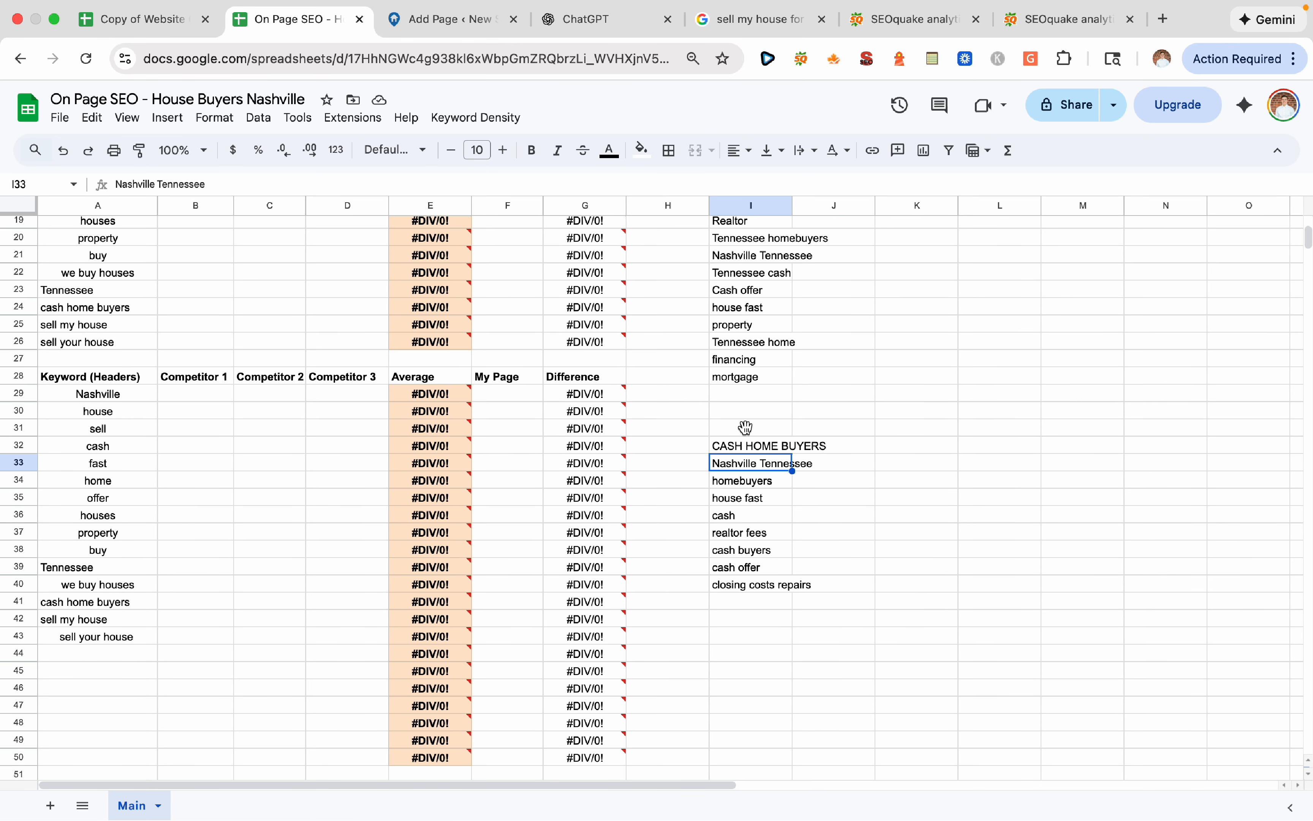
left_click(479, 22)
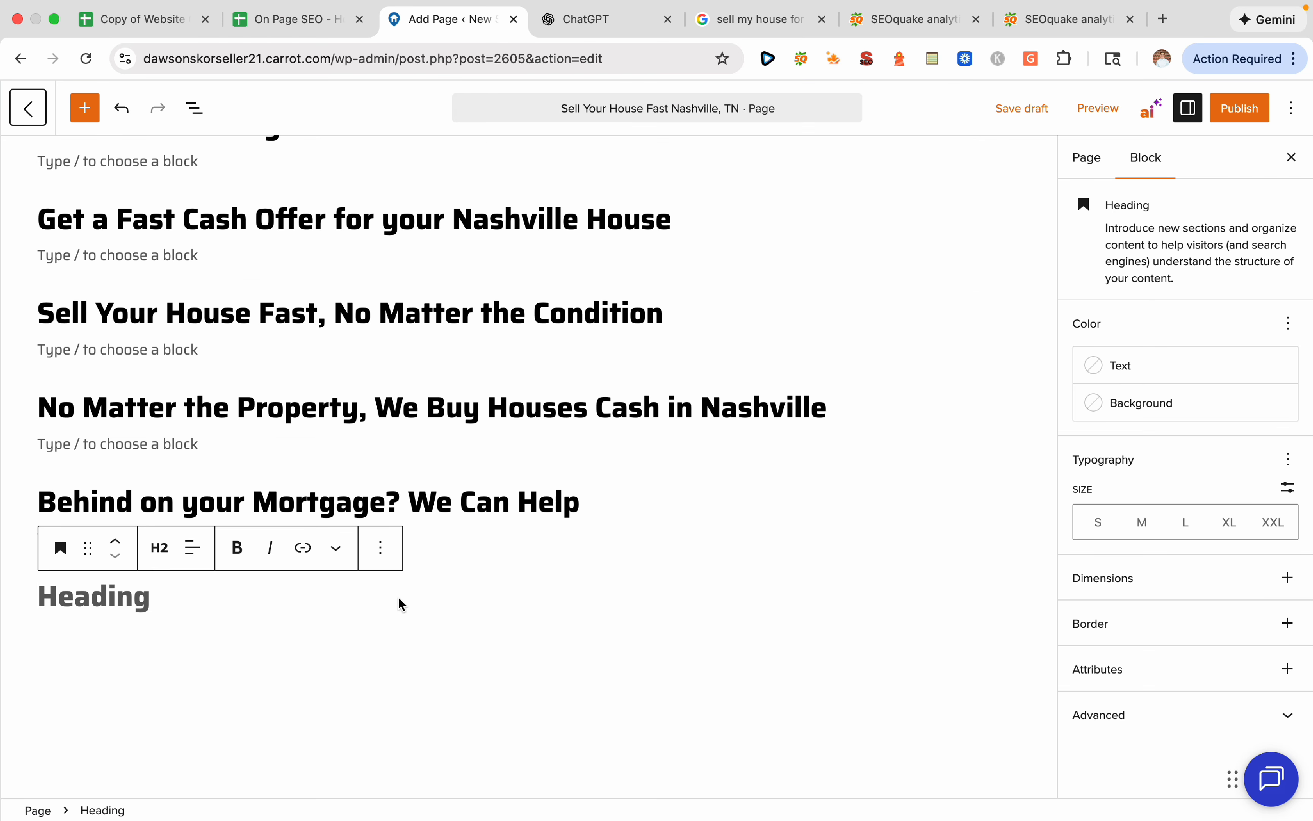
type("Nashvil")
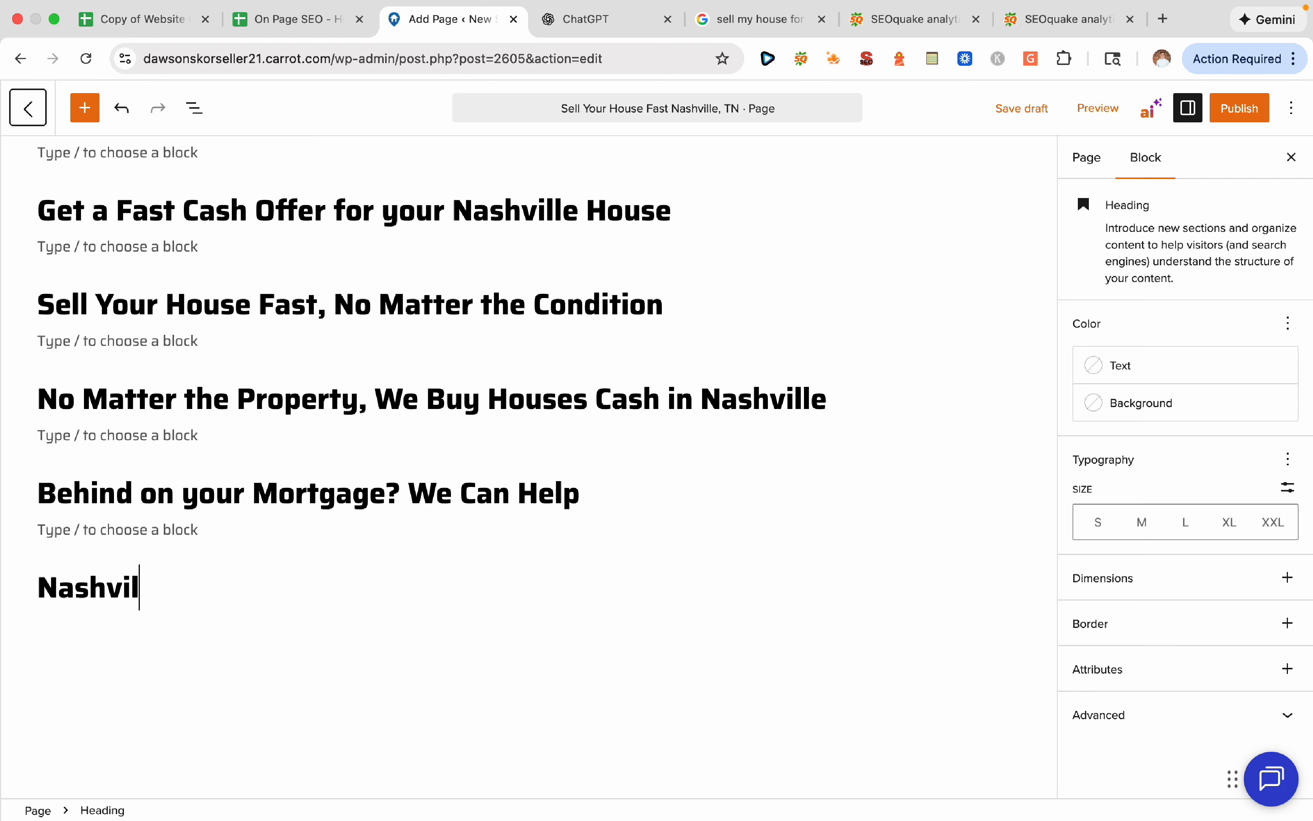
type("le Tennessee")
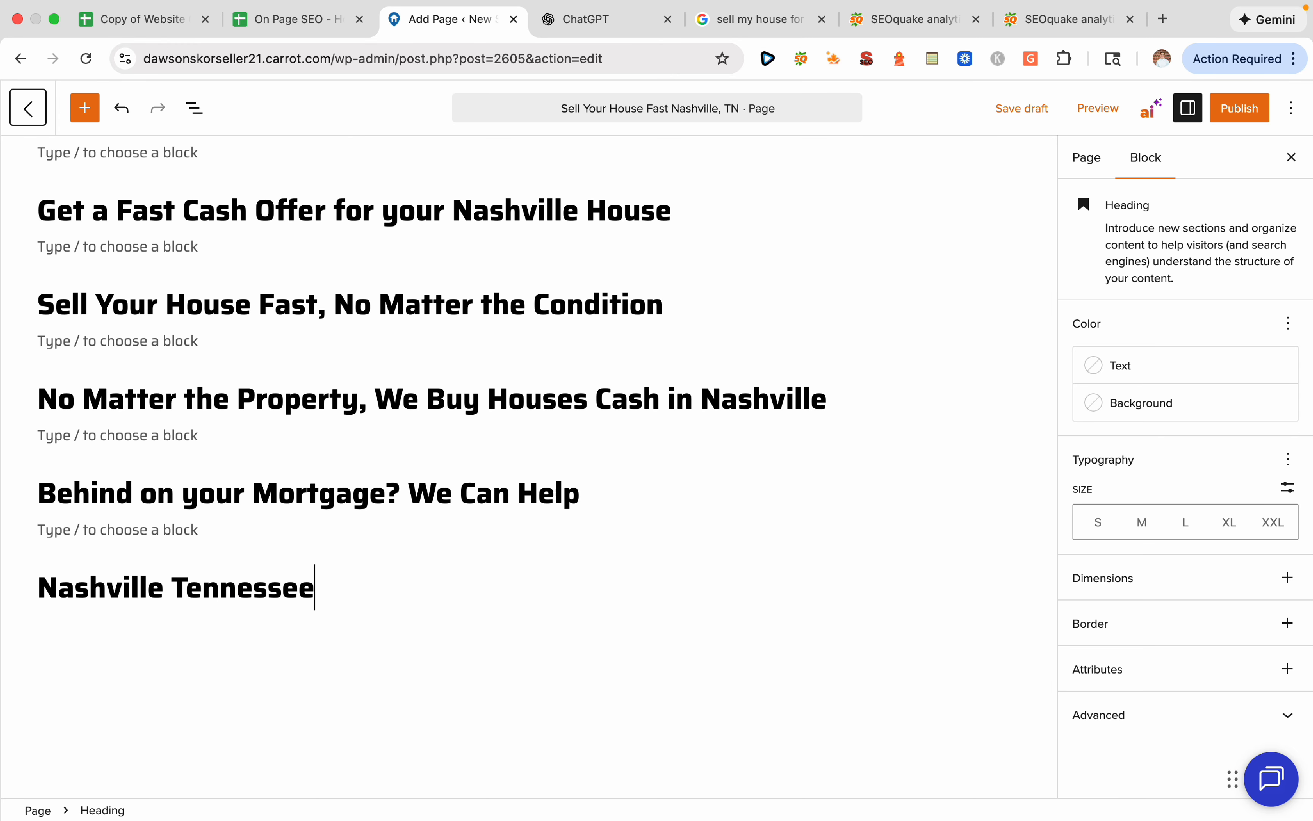
type(" Home Buy")
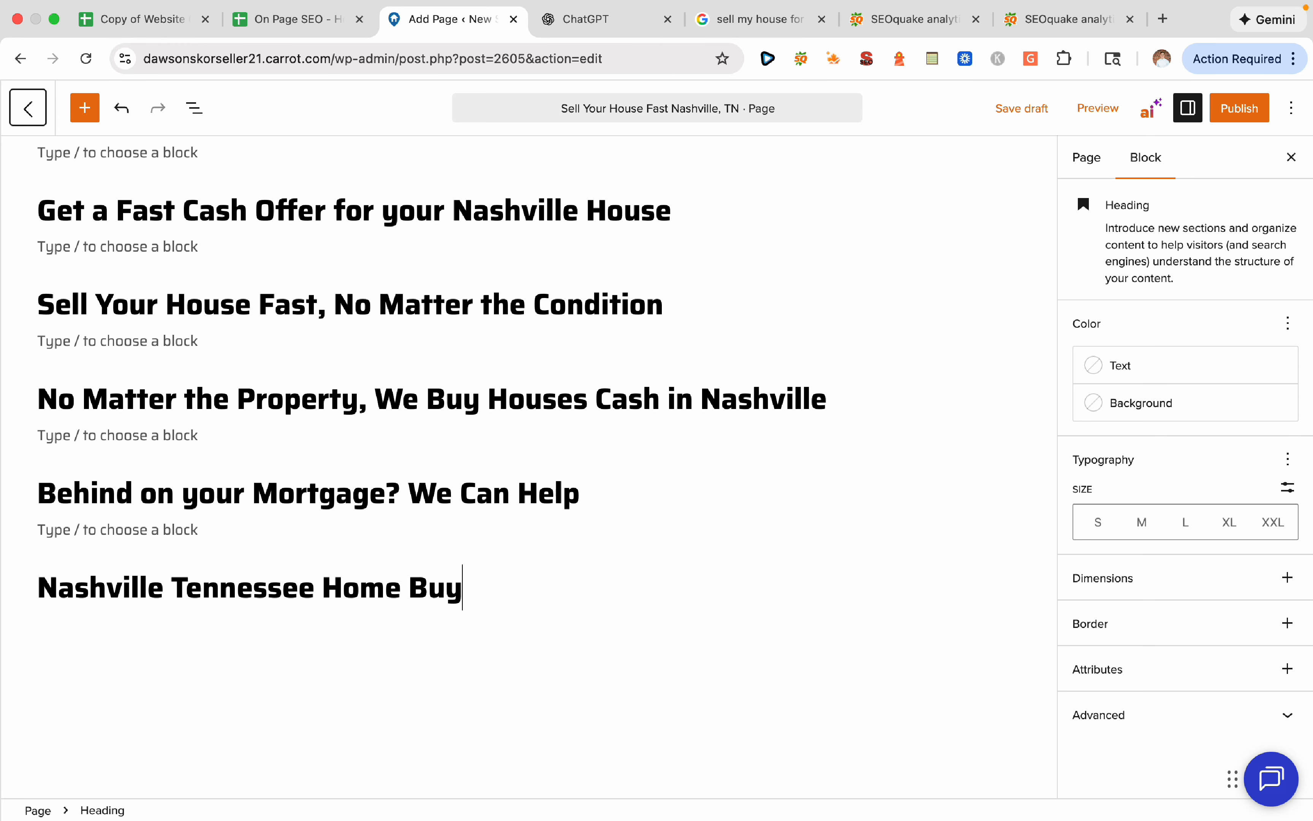
type("ers Since ")
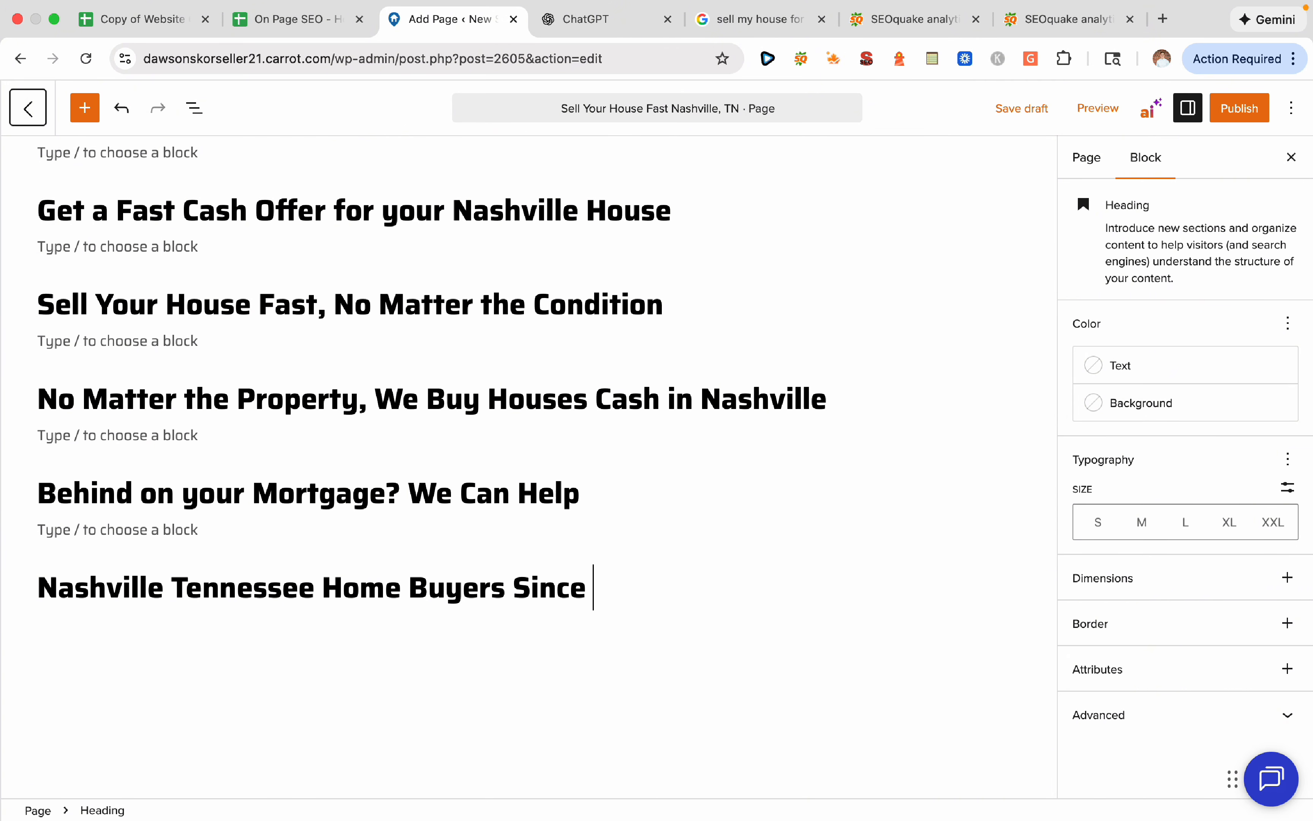
type("2015")
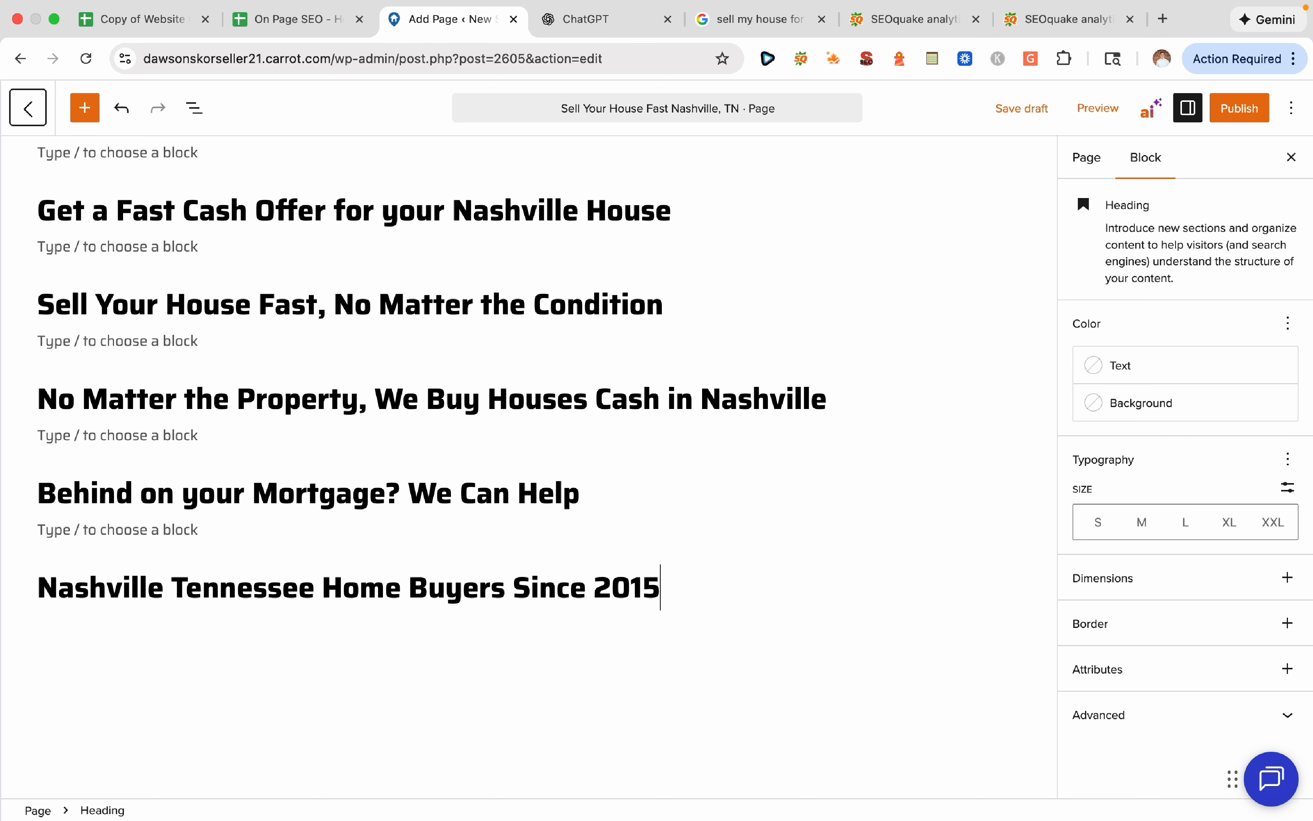
Add an empty paragraph and an empty H2 heading below "Nashville Tennessee Home Buyers Since 2015", reviewing the earlier headings
key("Return")
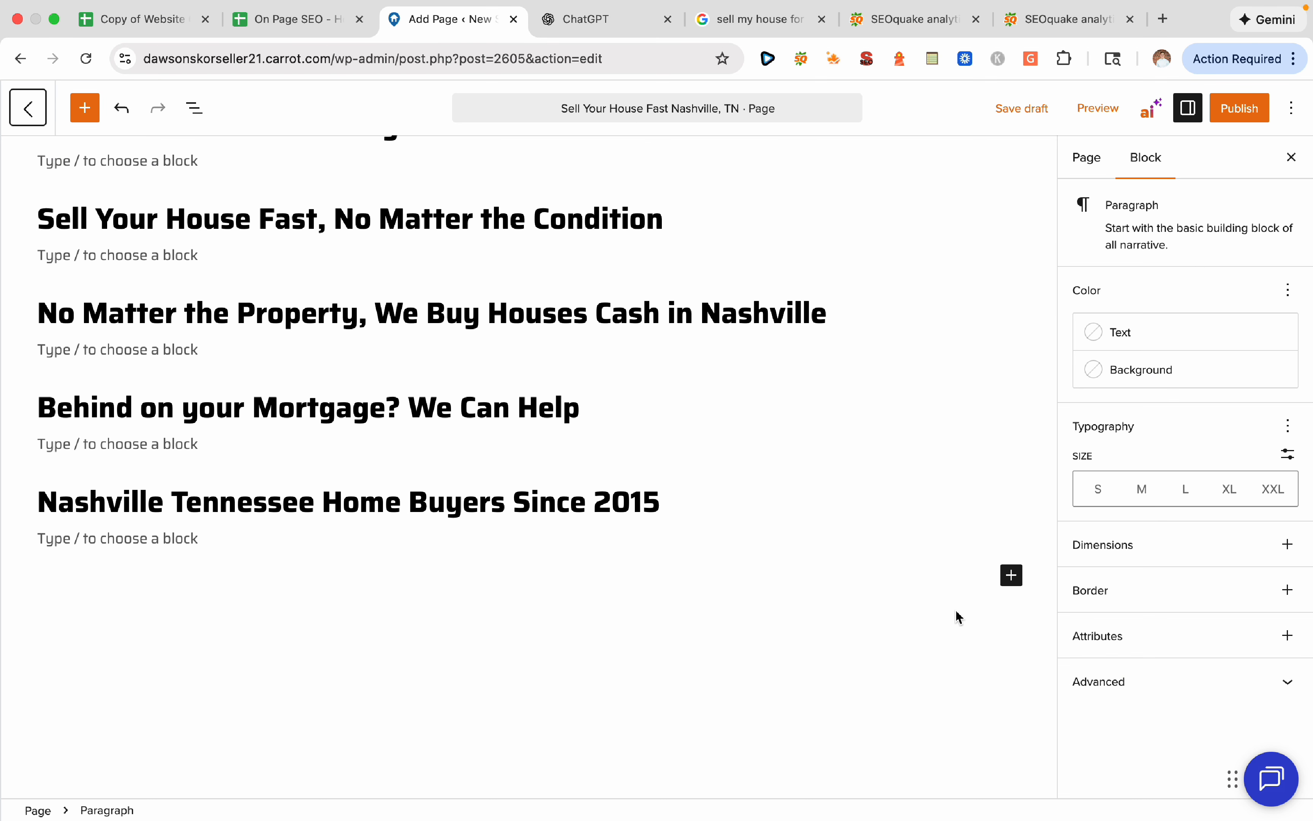
left_click(1011, 575)
scroll(687, 396, "up", 10)
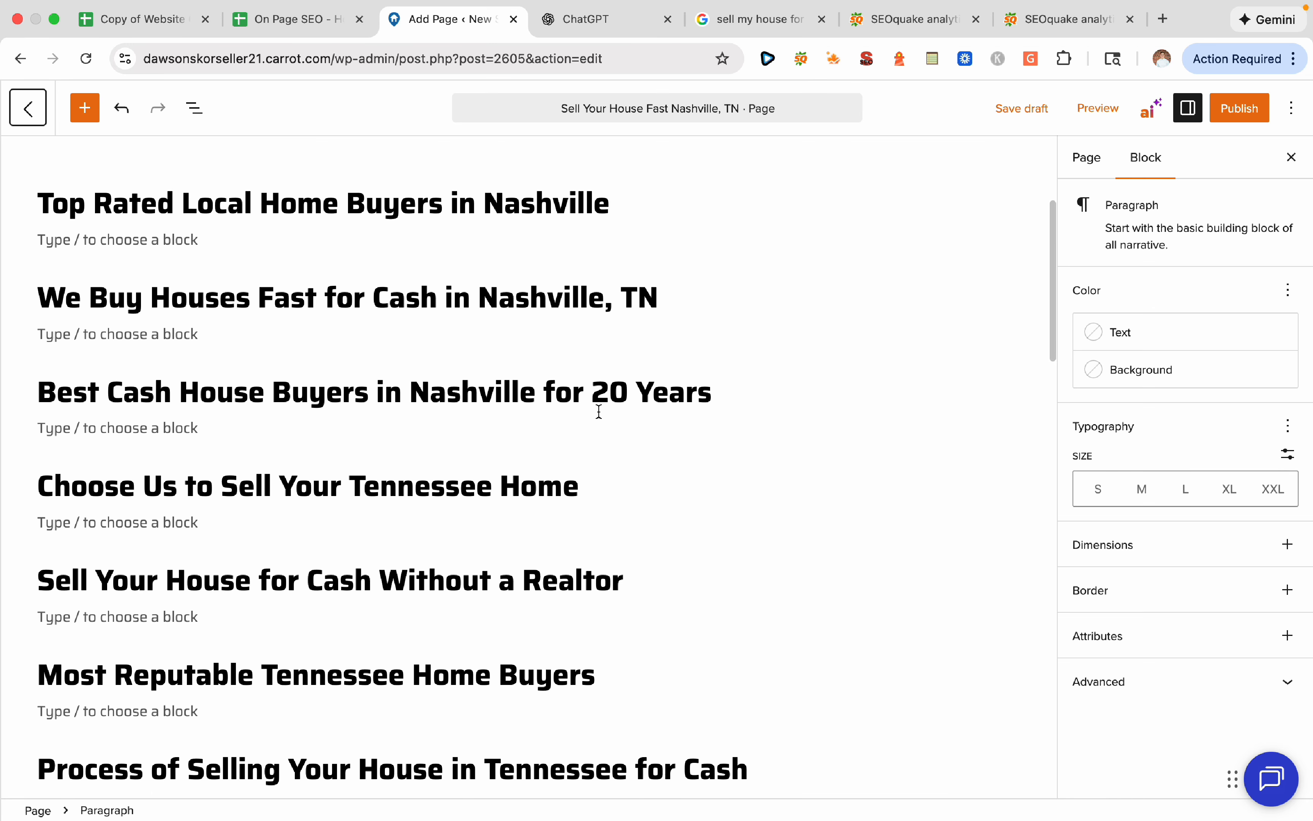
scroll(598, 411, "down", 10)
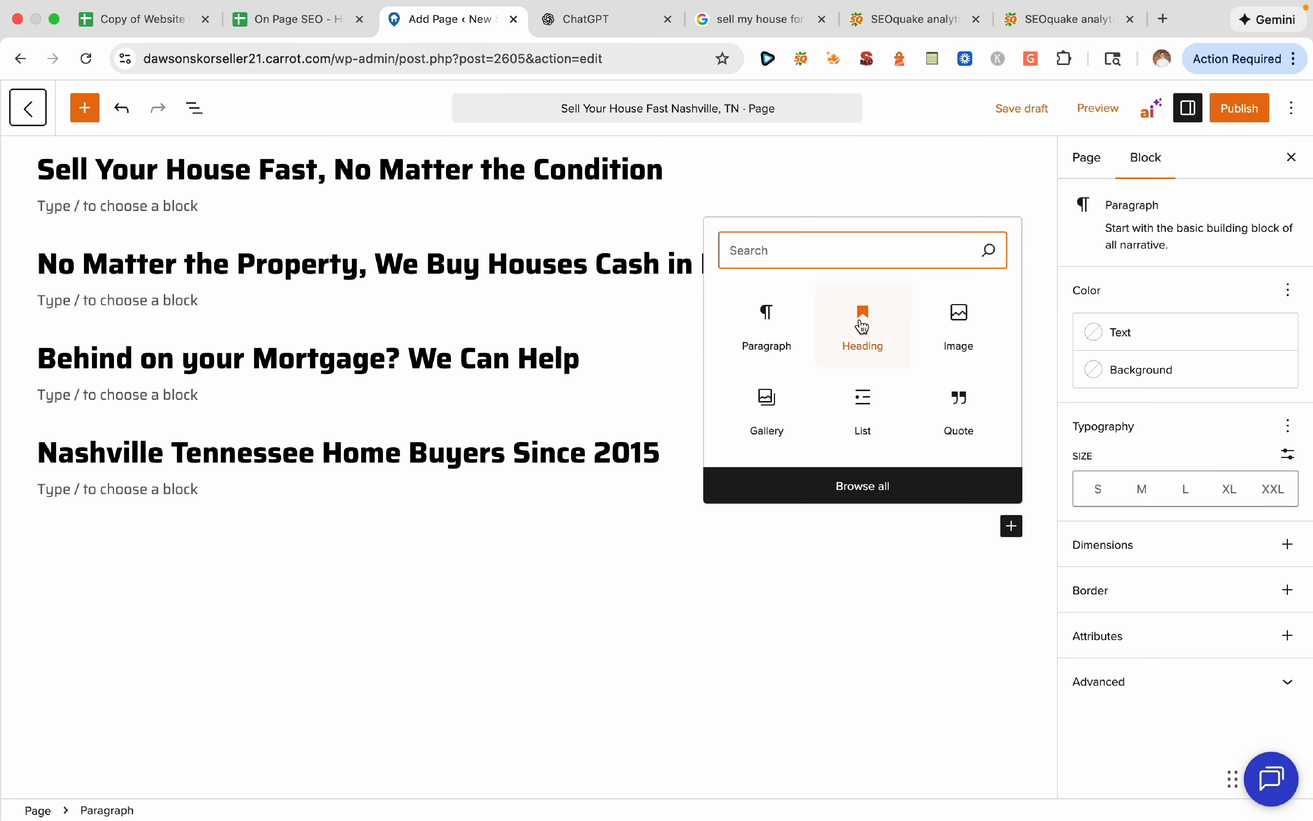
left_click(862, 325)
Look up the "house fast" keyword in the On Page SEO spreadsheet and write the empty heading as "Is Selling a House Fast for Cash My Best Option?"
left_click(326, 33)
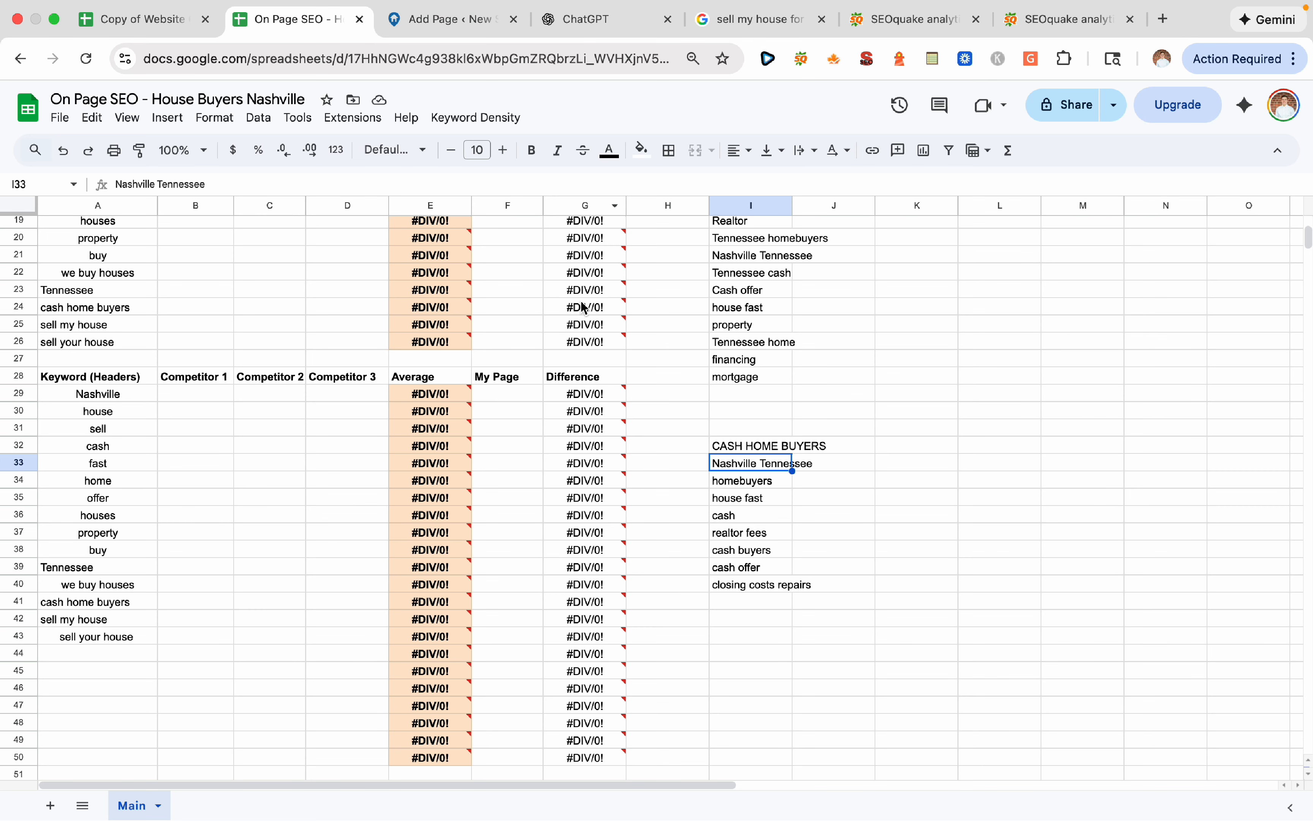
scroll(897, 452, "down", 3)
left_click(785, 447)
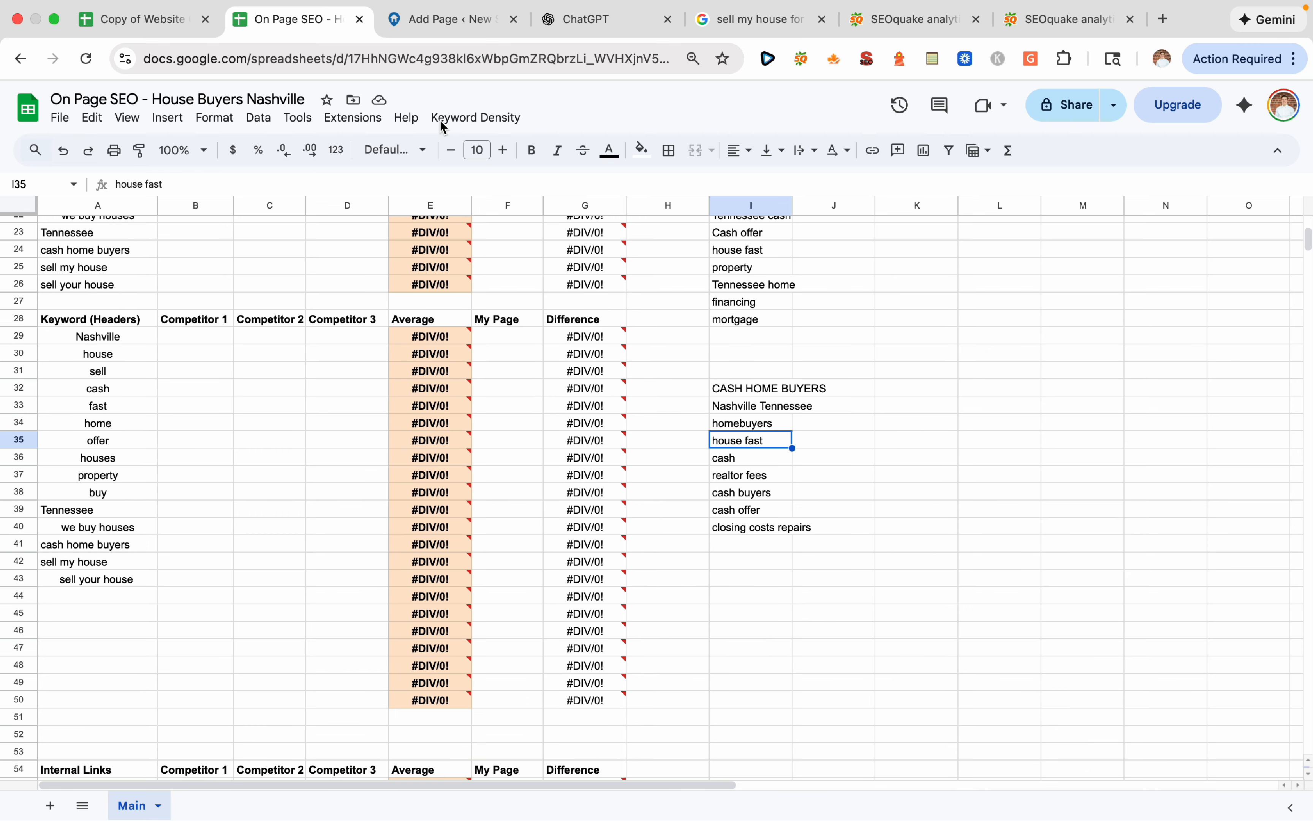
left_click(467, 24)
scroll(287, 554, "up", 1)
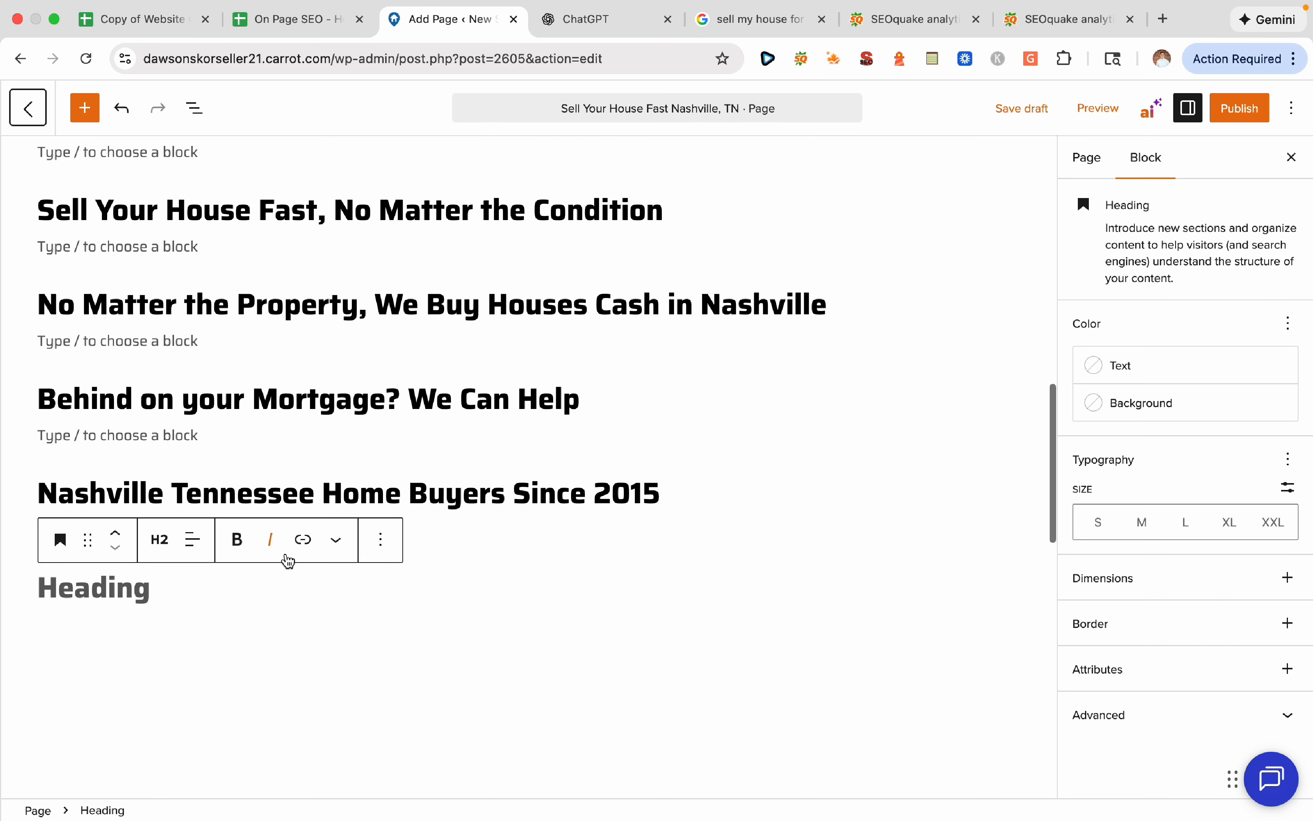
type("Is Selling")
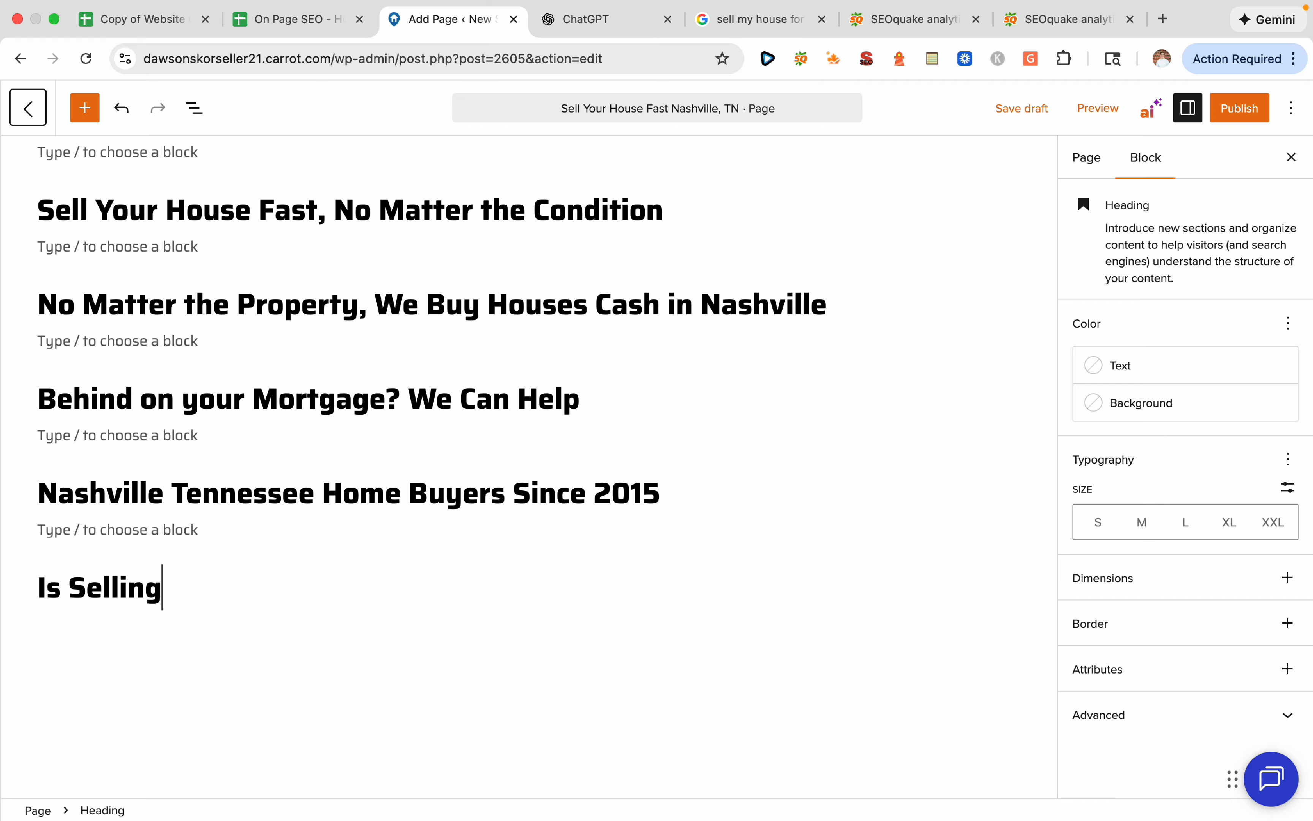
type(" a House Fast for ")
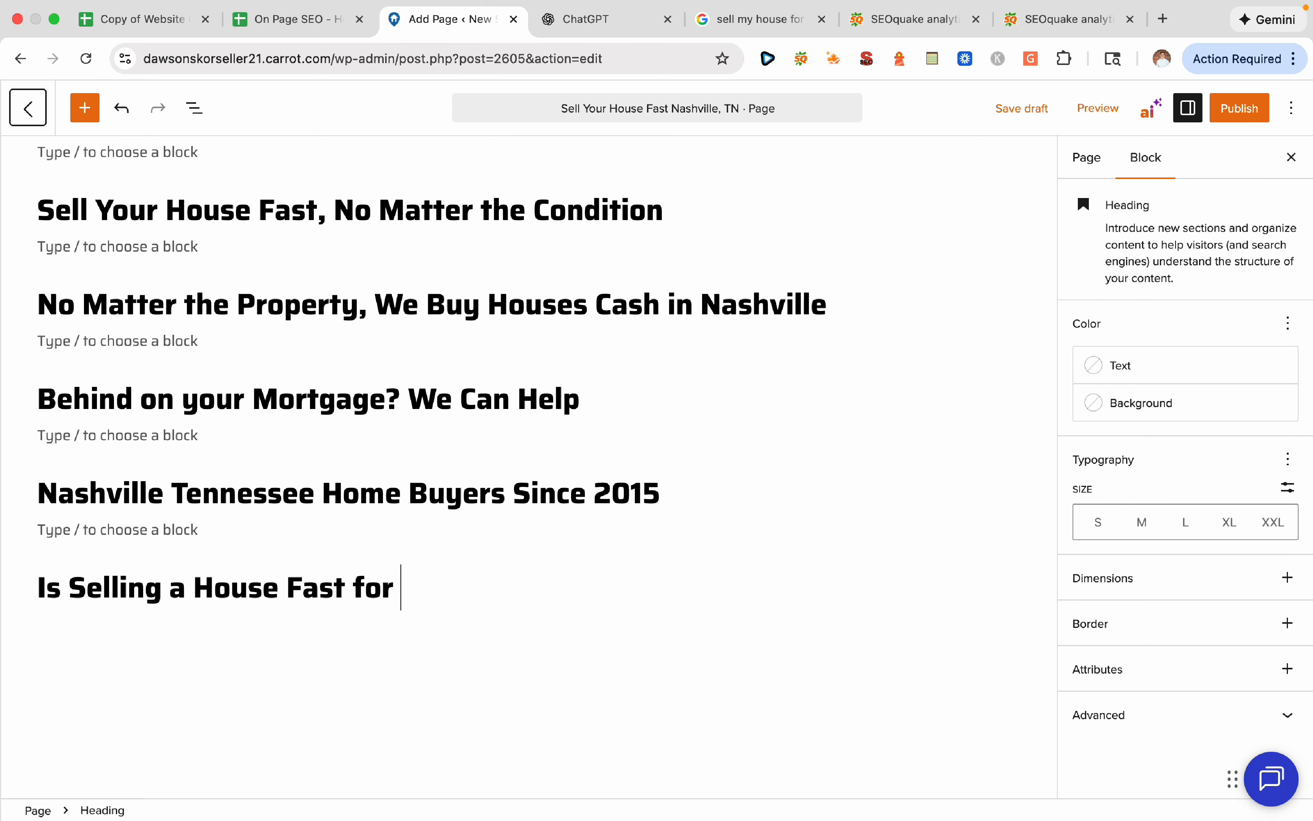
type("Cash My Be")
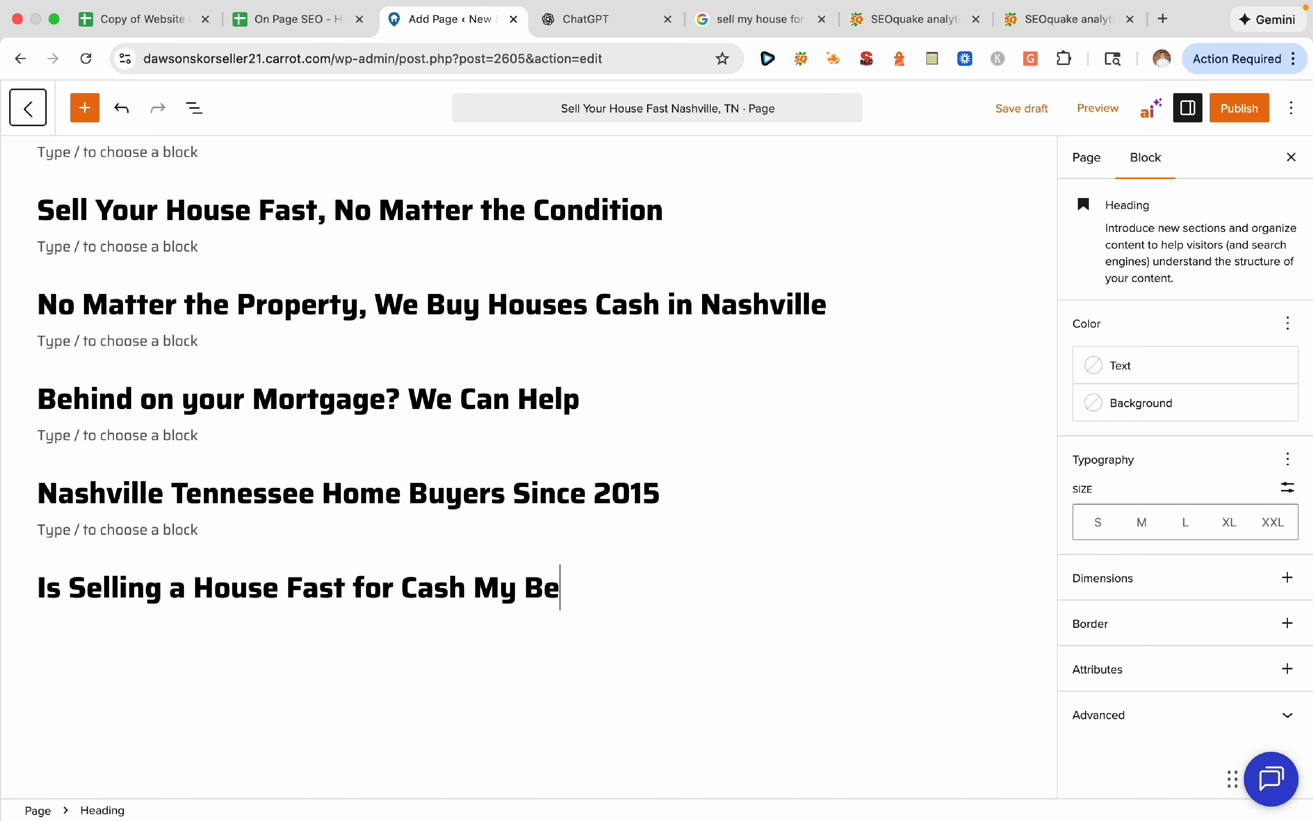
type("st OPtion")
key("BackSpace")
key("BackSpace")
type("on?")
Add an empty paragraph and an empty H2 heading below "Is Selling a House Fast for Cash My Best Option?"
key("Return")
key("Return")
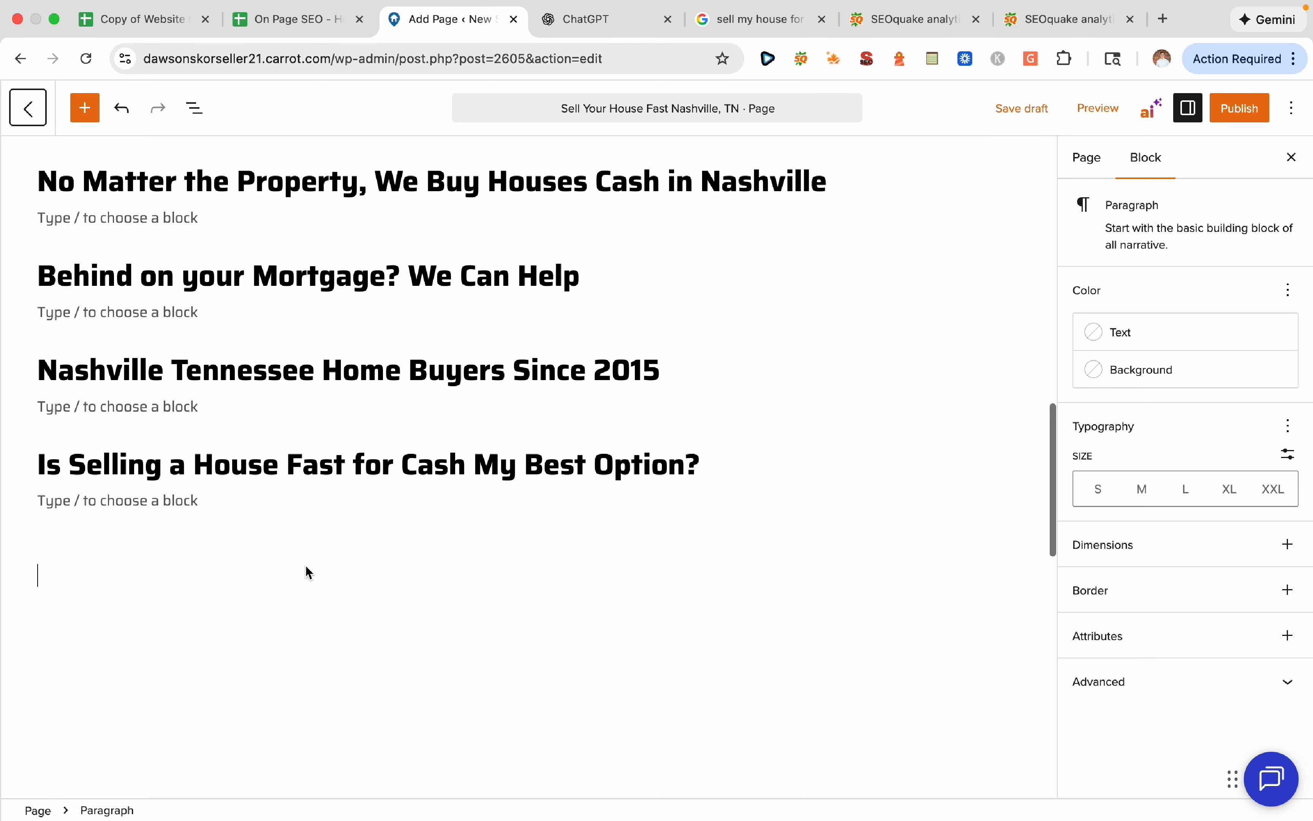
left_click(1008, 597)
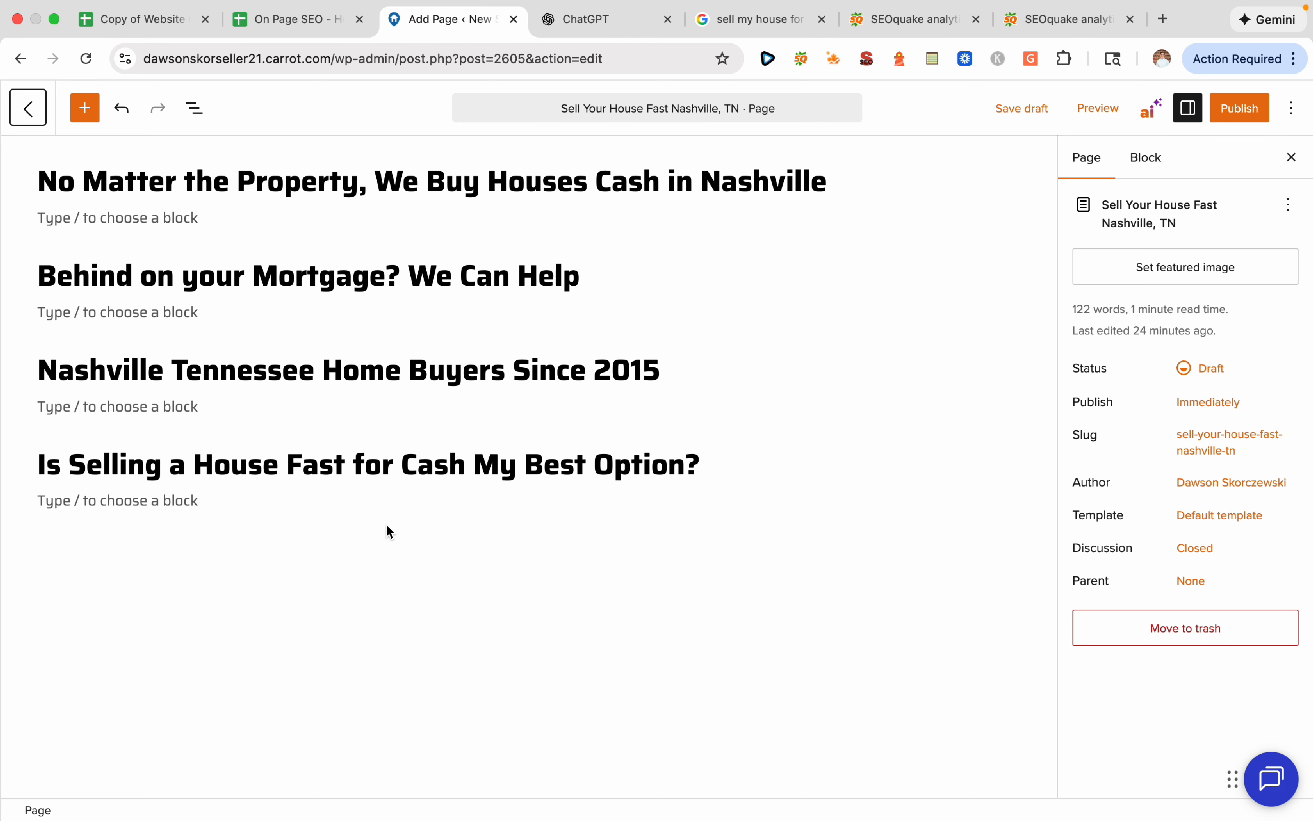
left_click(392, 537)
left_click(1011, 537)
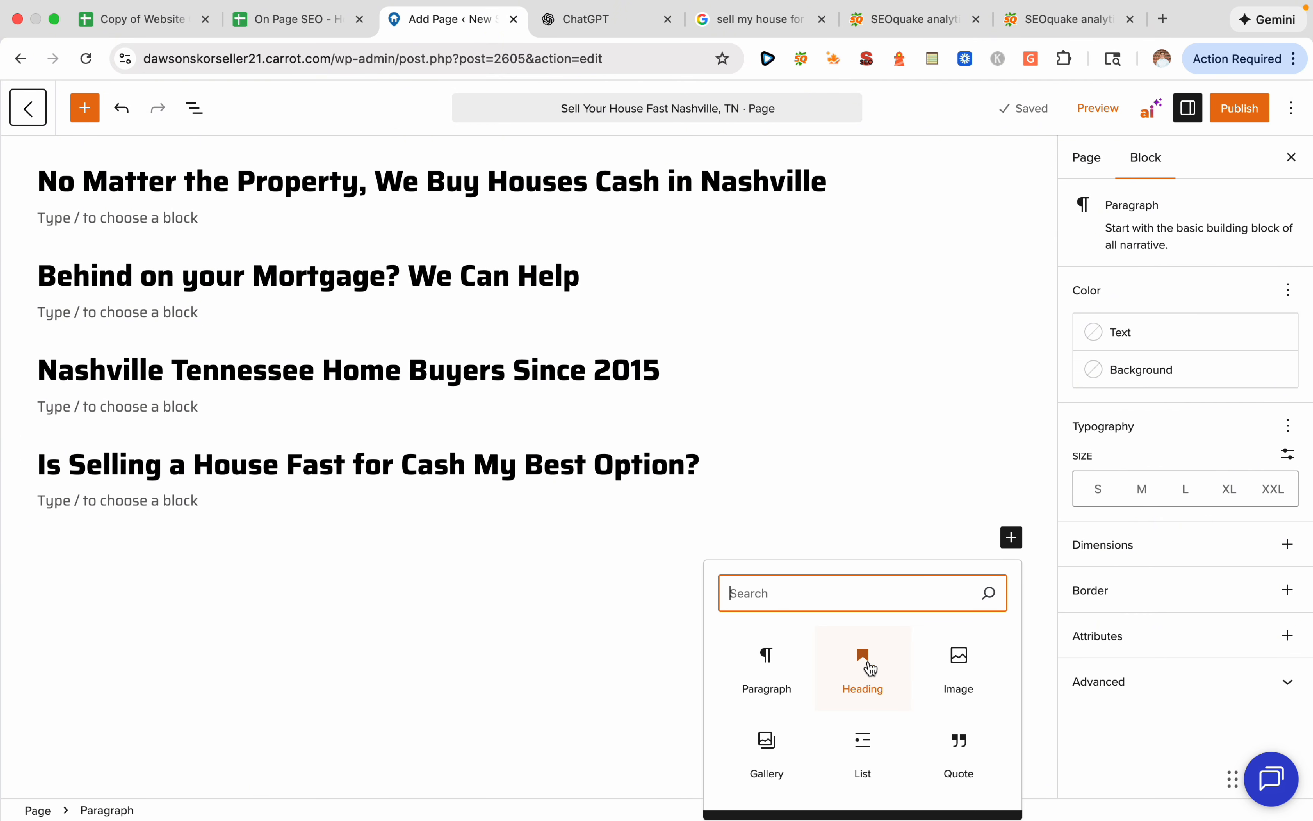
left_click(866, 665)
Look up the "realtor fees" keyword in the On Page SEO spreadsheet and write the empty heading as "Sell Your House, Pay No Realtor Fees"
left_click(296, 21)
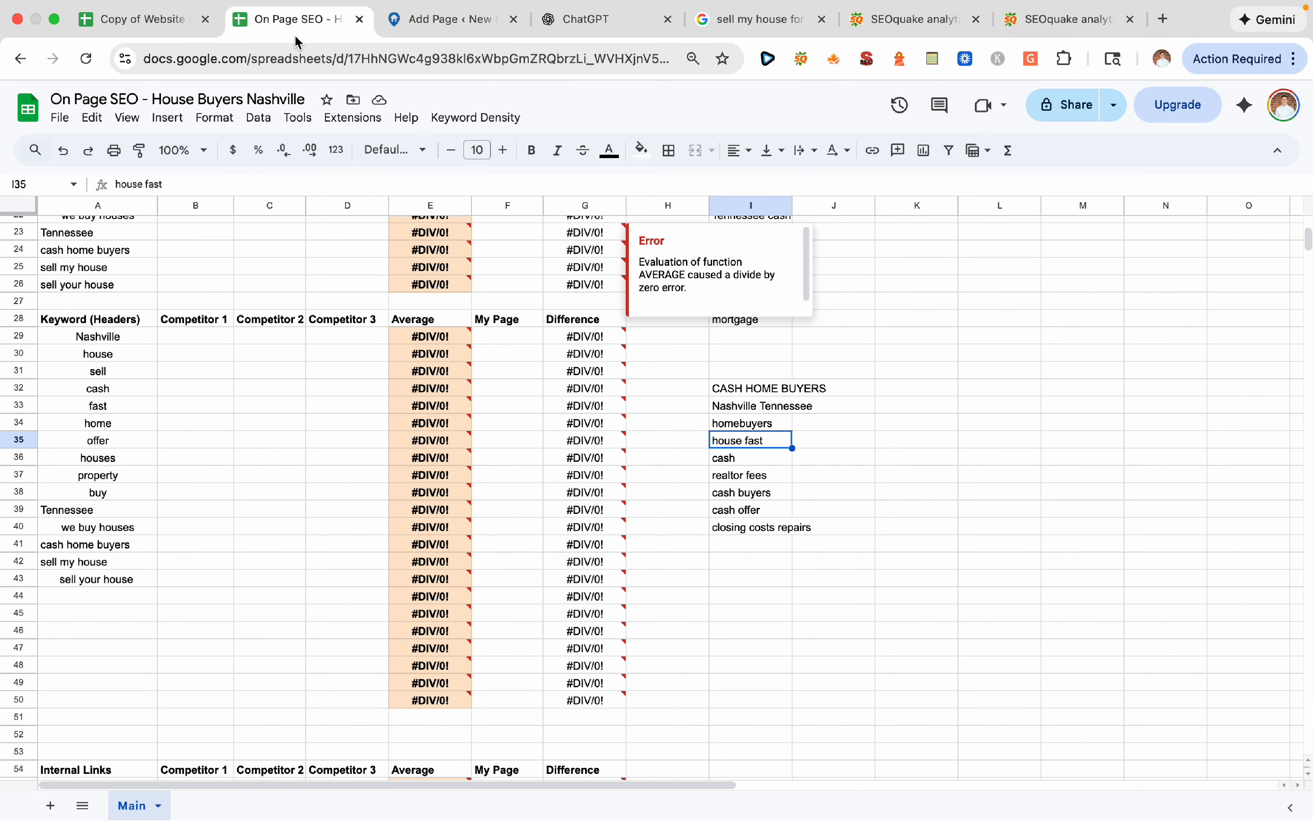
scroll(546, 437, "down", 2)
left_click(808, 430)
left_click(772, 413)
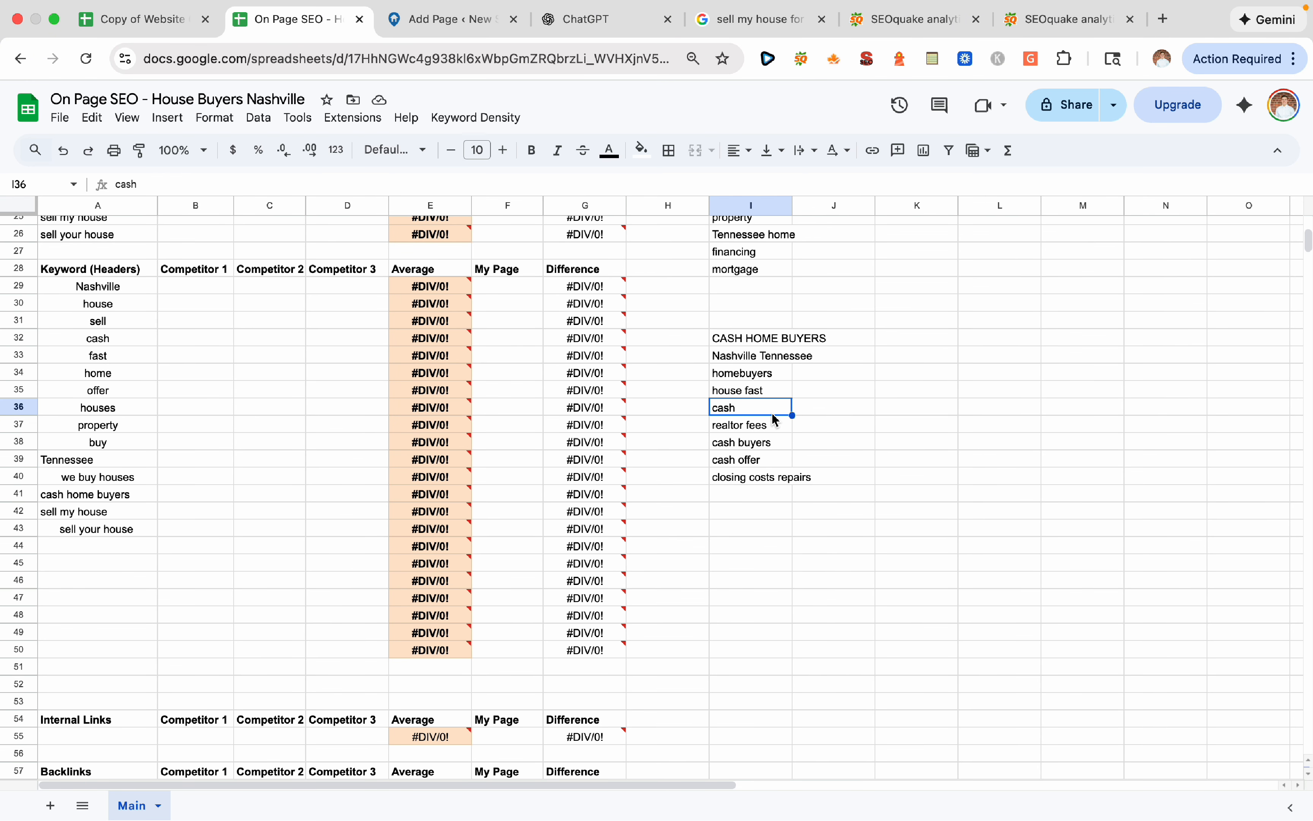
left_click(772, 424)
left_click(449, 19)
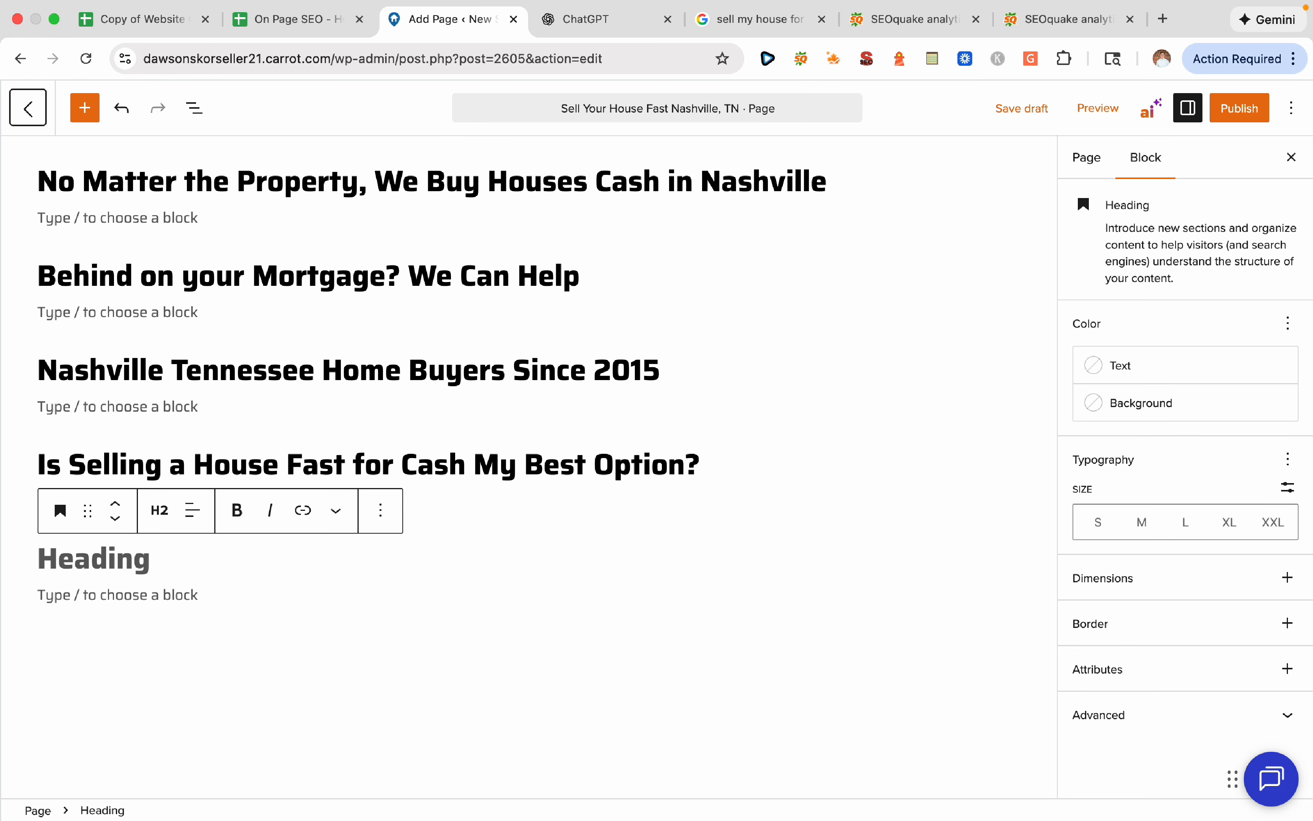
type("Sell Your ")
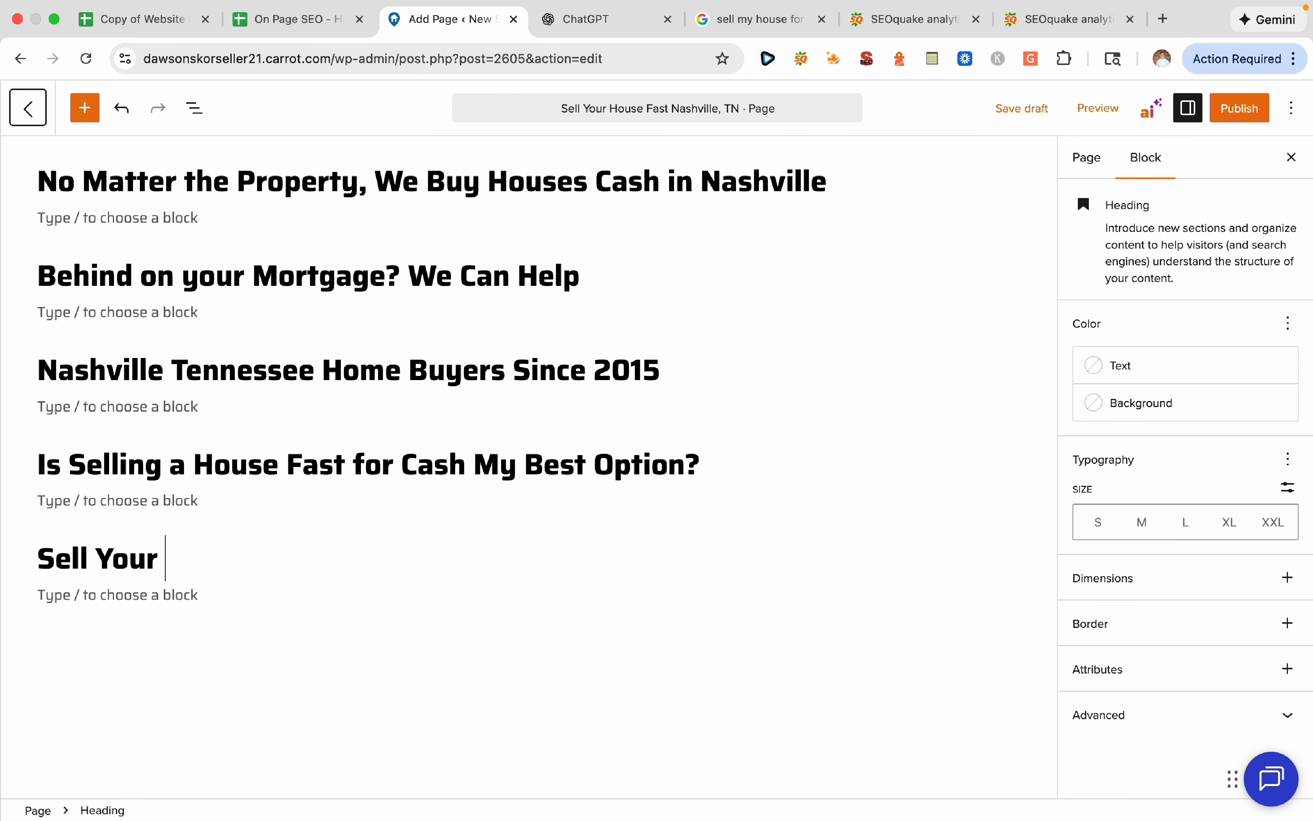
type("House")
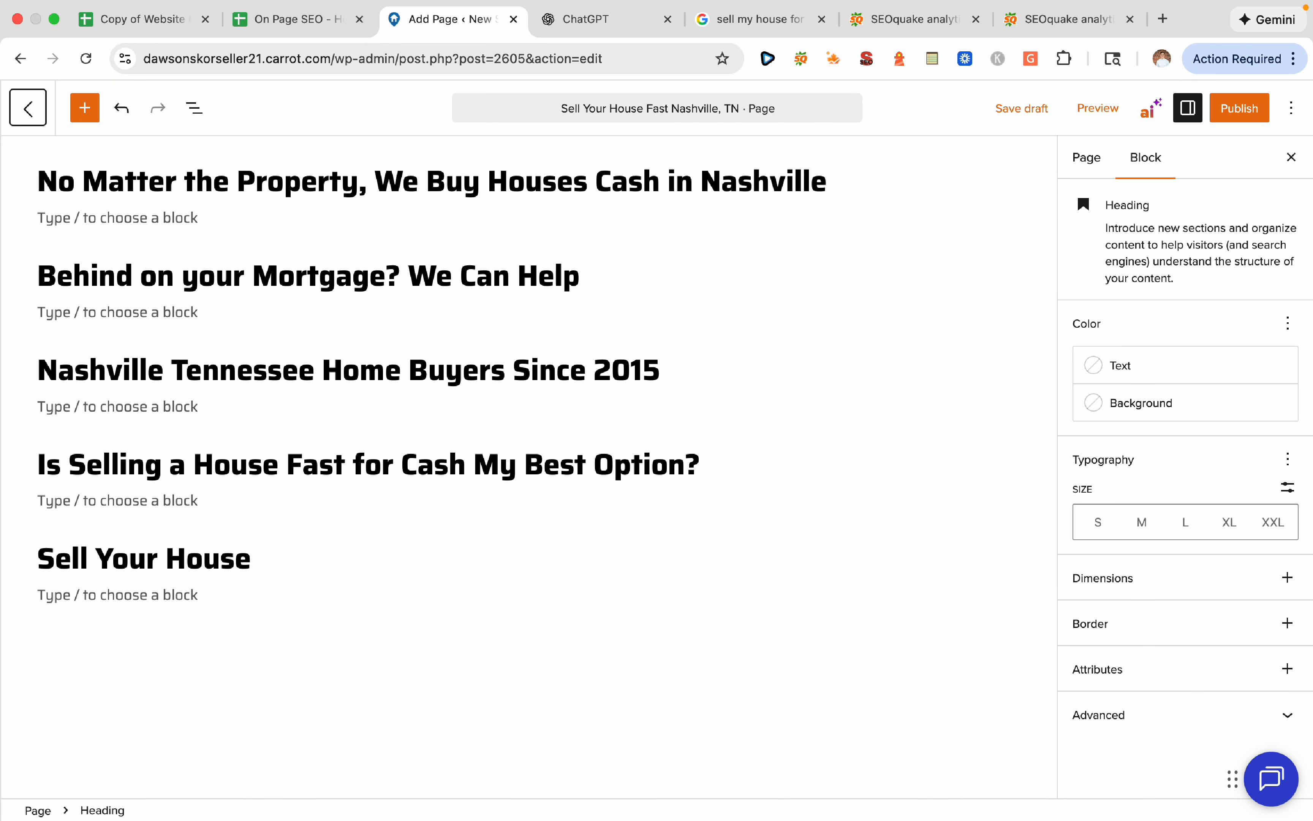
type(", Pay No R")
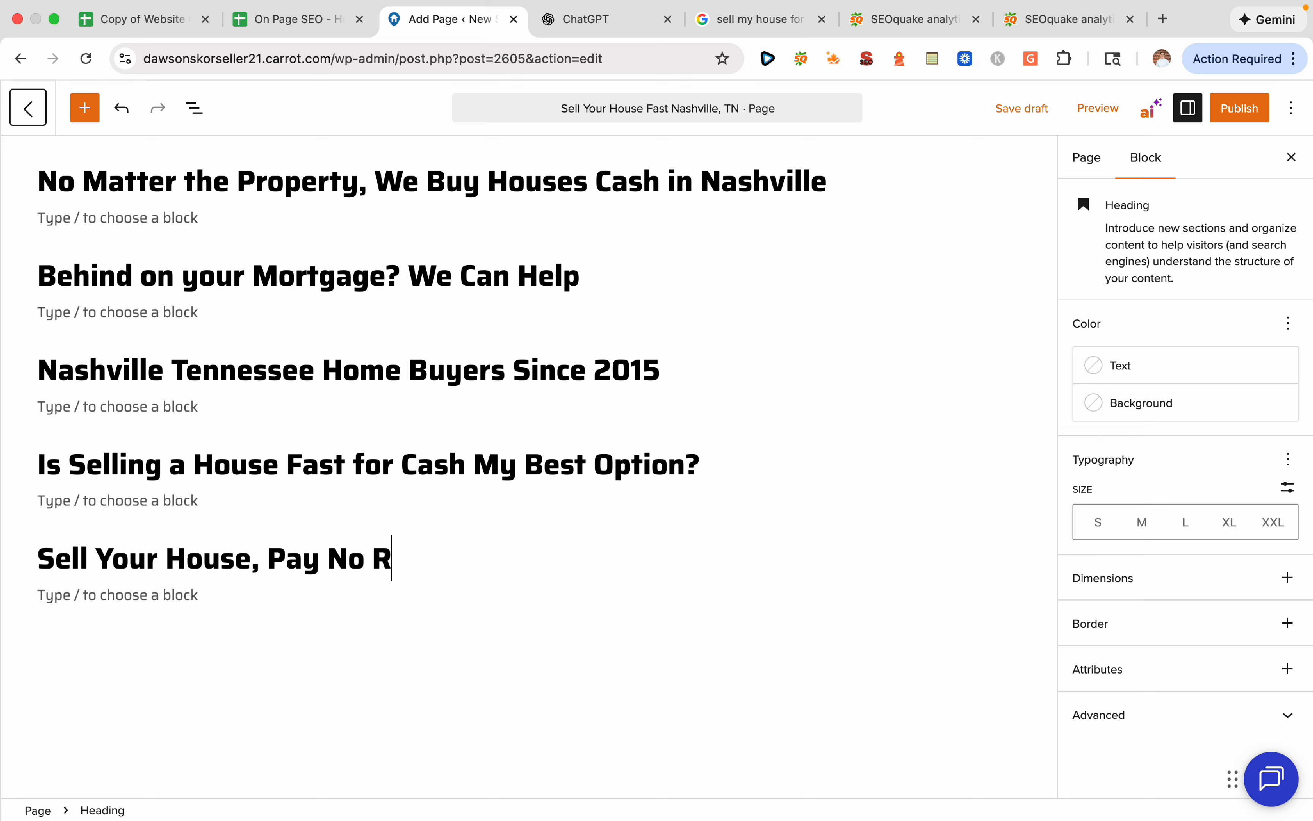
type("ealtor Fees")
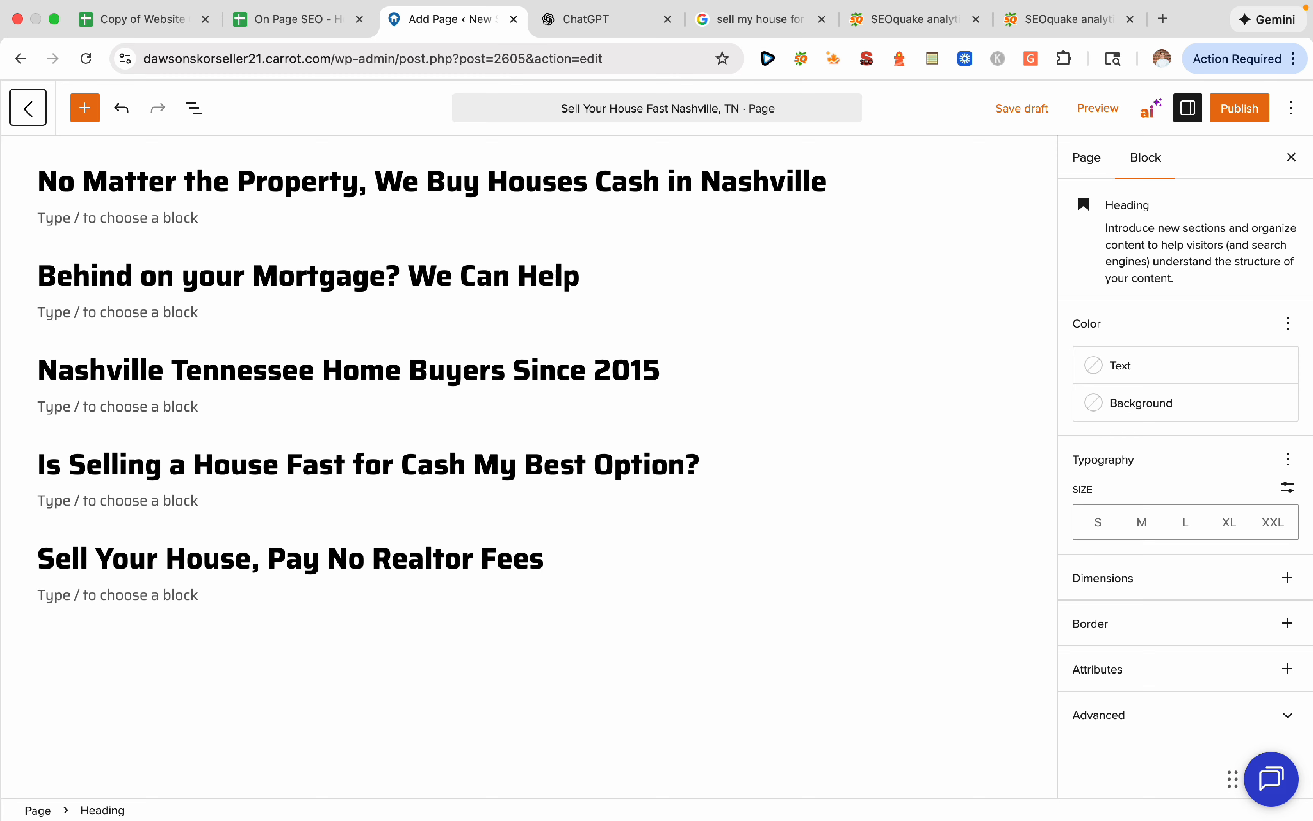
Add an empty paragraph and an empty H2 heading below "Sell Your House, Pay No Realtor Fees"
key("Return")
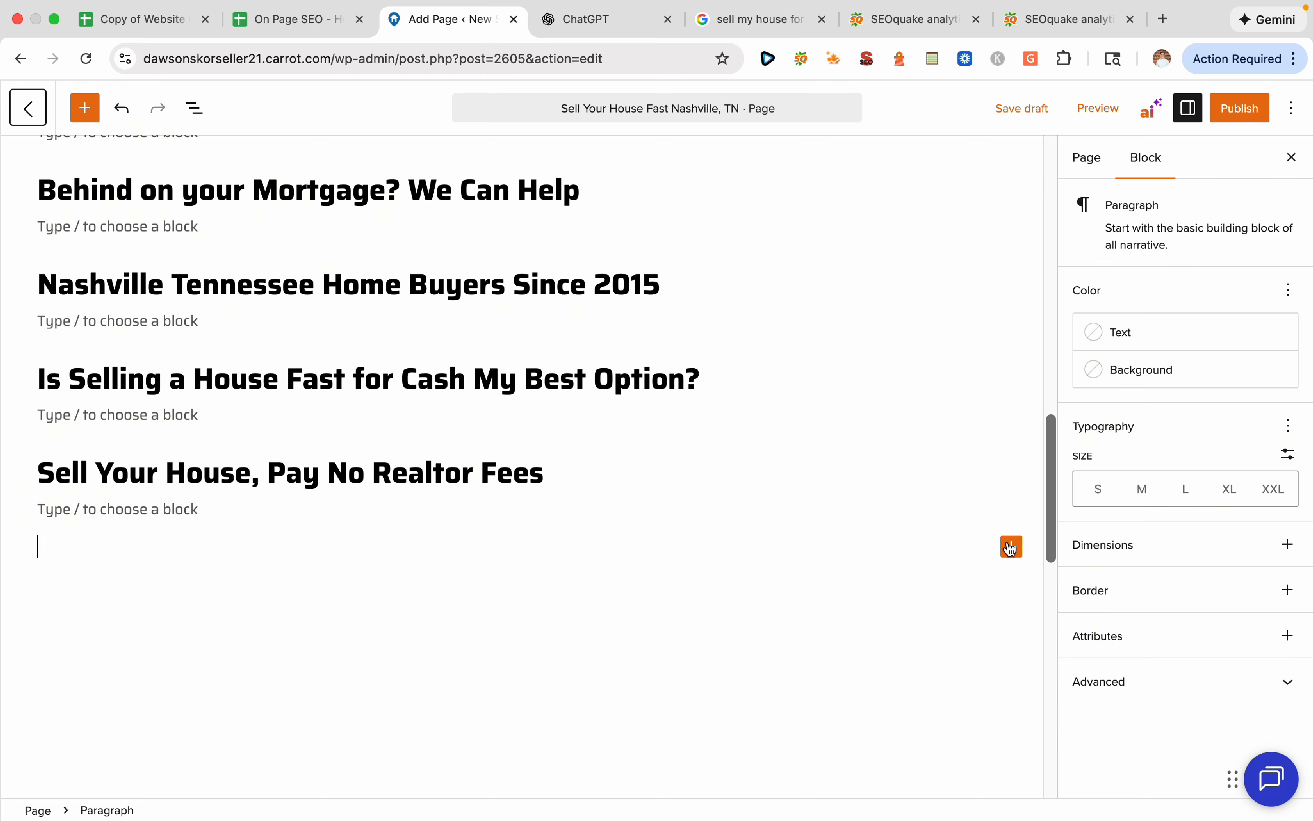
left_click(1011, 548)
left_click(862, 669)
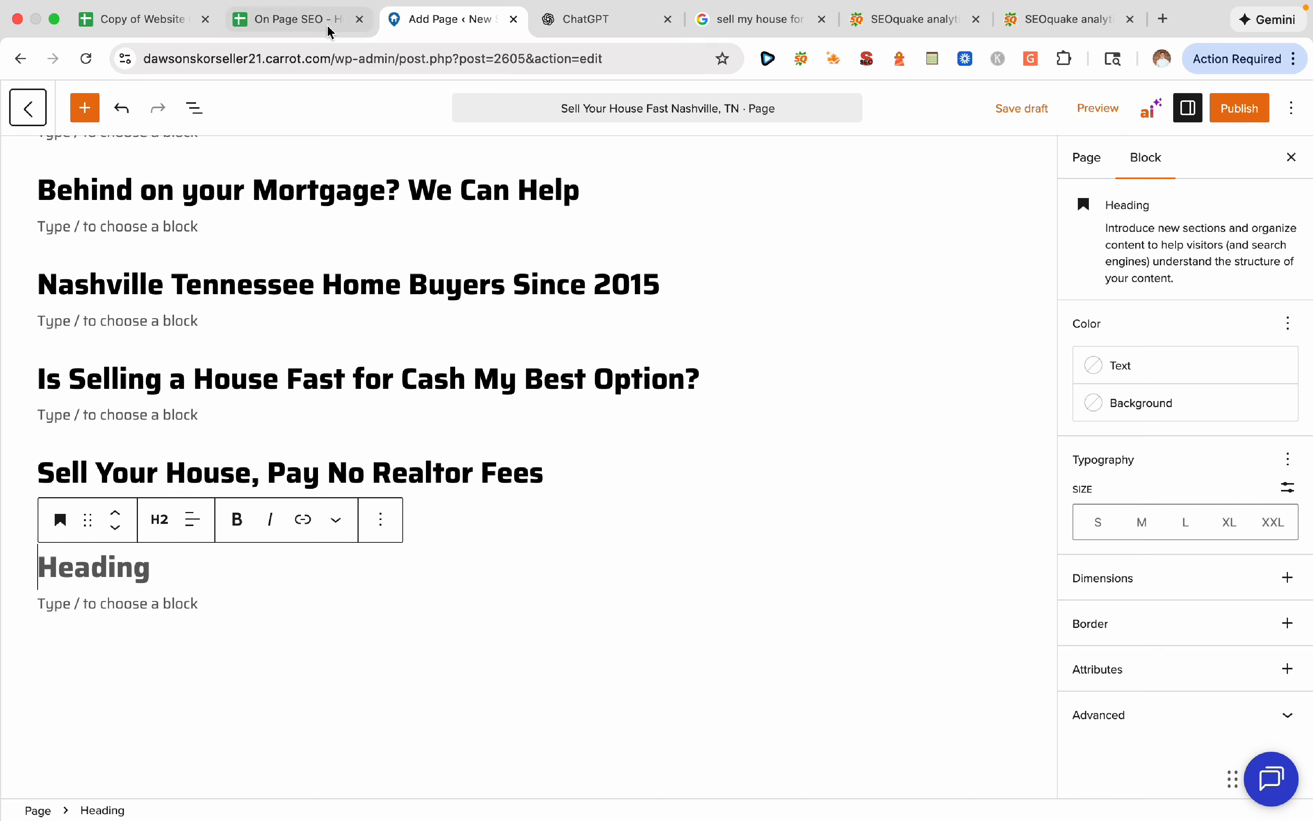
Look up the "cash buyers" keyword in the On Page SEO spreadsheet and write the empty heading as "Top Cash Buyers for your House in Nashville"
left_click(296, 20)
left_click(754, 449)
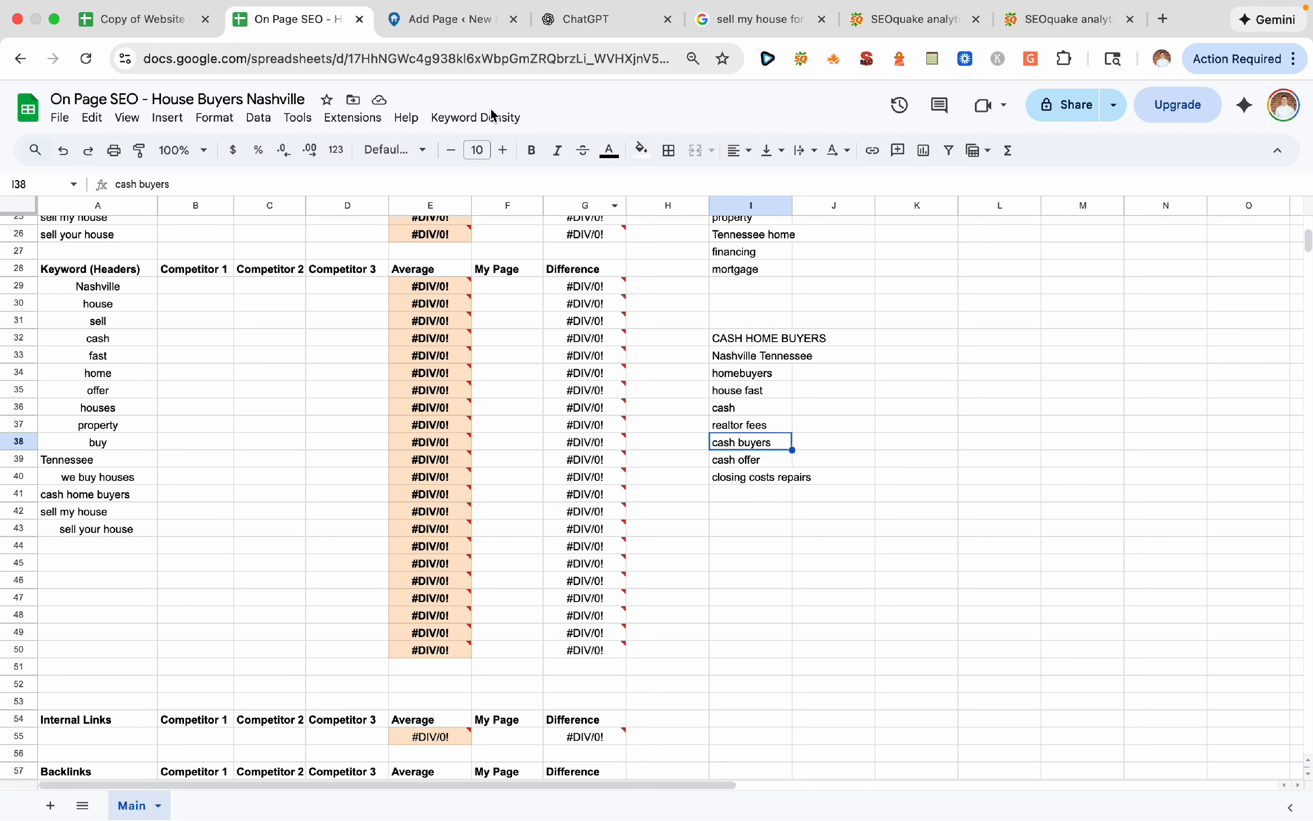
left_click(462, 28)
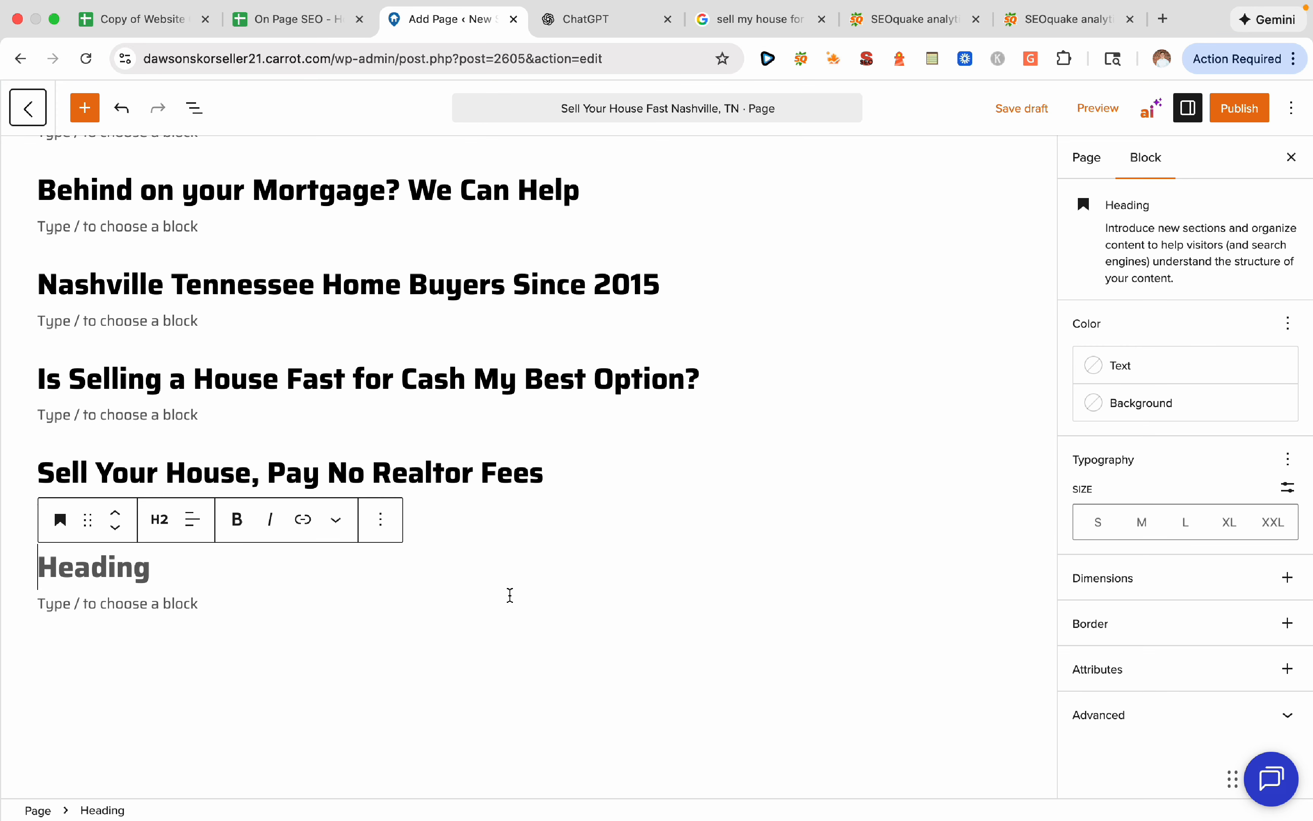
scroll(510, 596, "down", 1)
type("Top ")
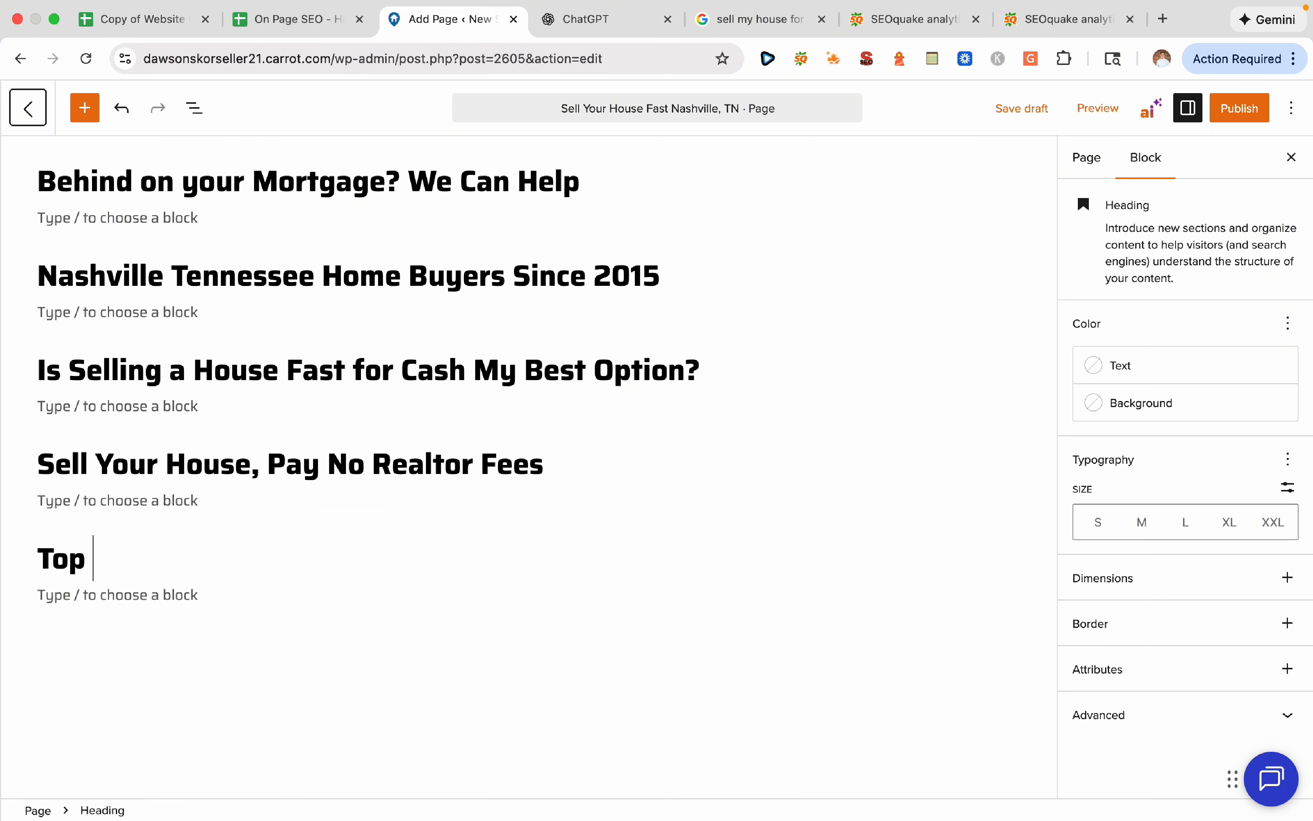
type("Cash Buyers for H")
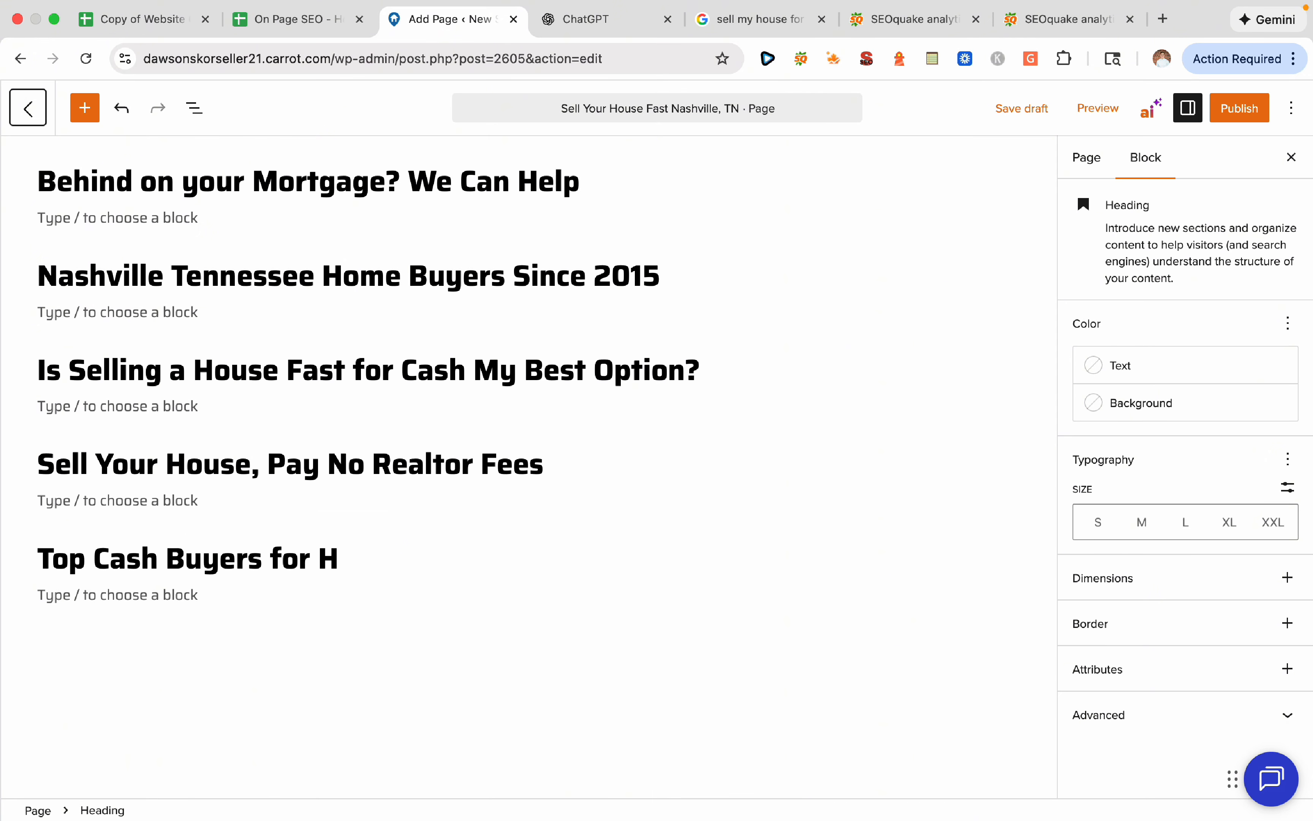
key("BackSpace")
type("your Houses")
key("BackSpace")
key("BackSpace")
type("in ")
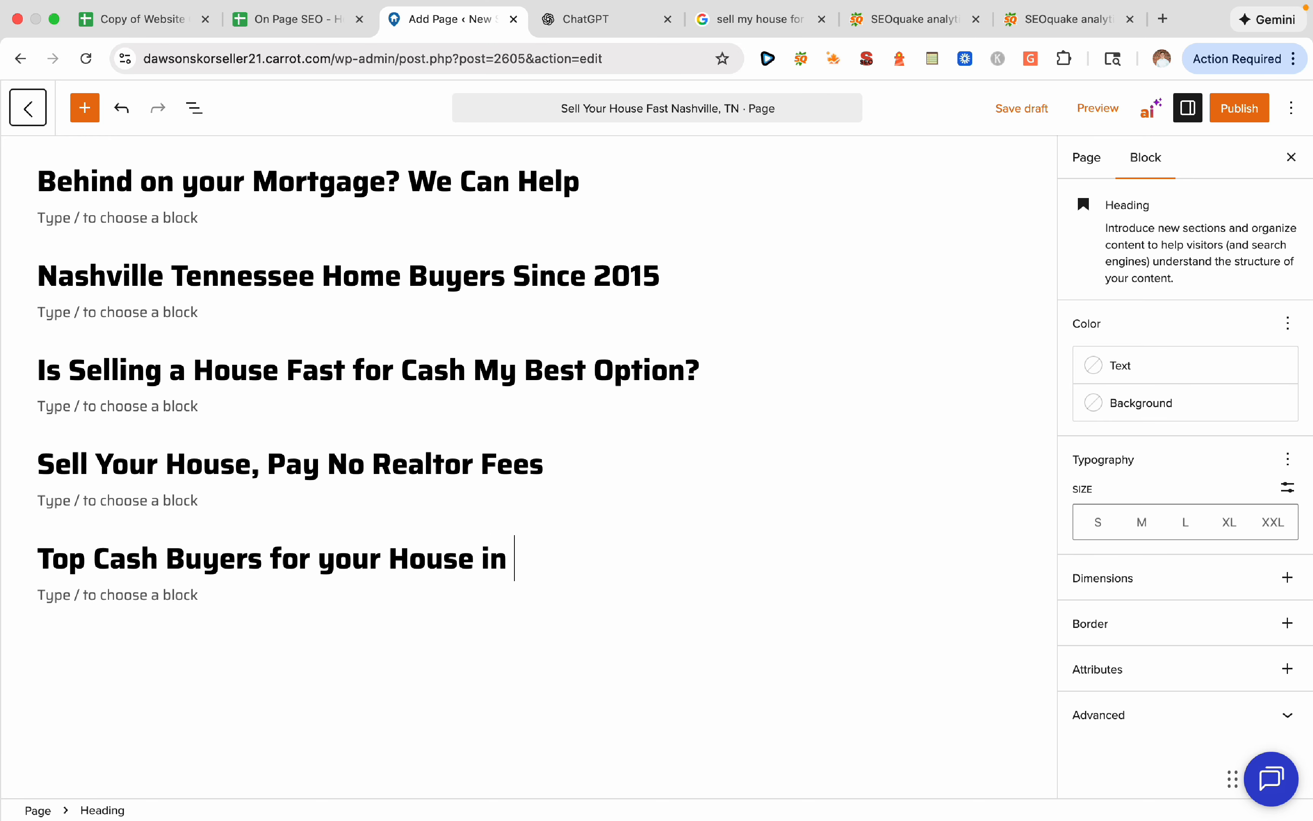
type("Nashville")
Add an empty paragraph and an empty H2 heading below "Top Cash Buyers for your House in Nashville"
key("Return")
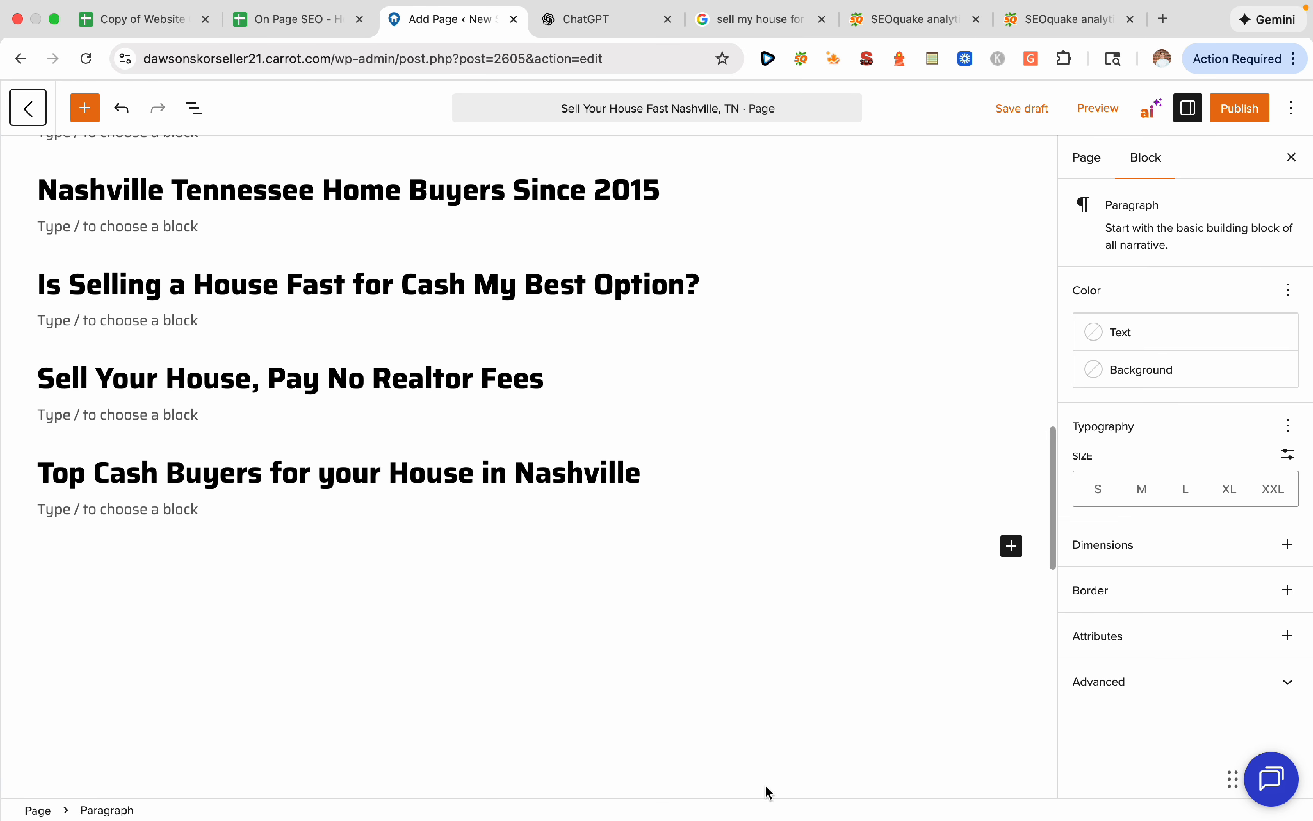
left_click(1013, 547)
left_click(863, 673)
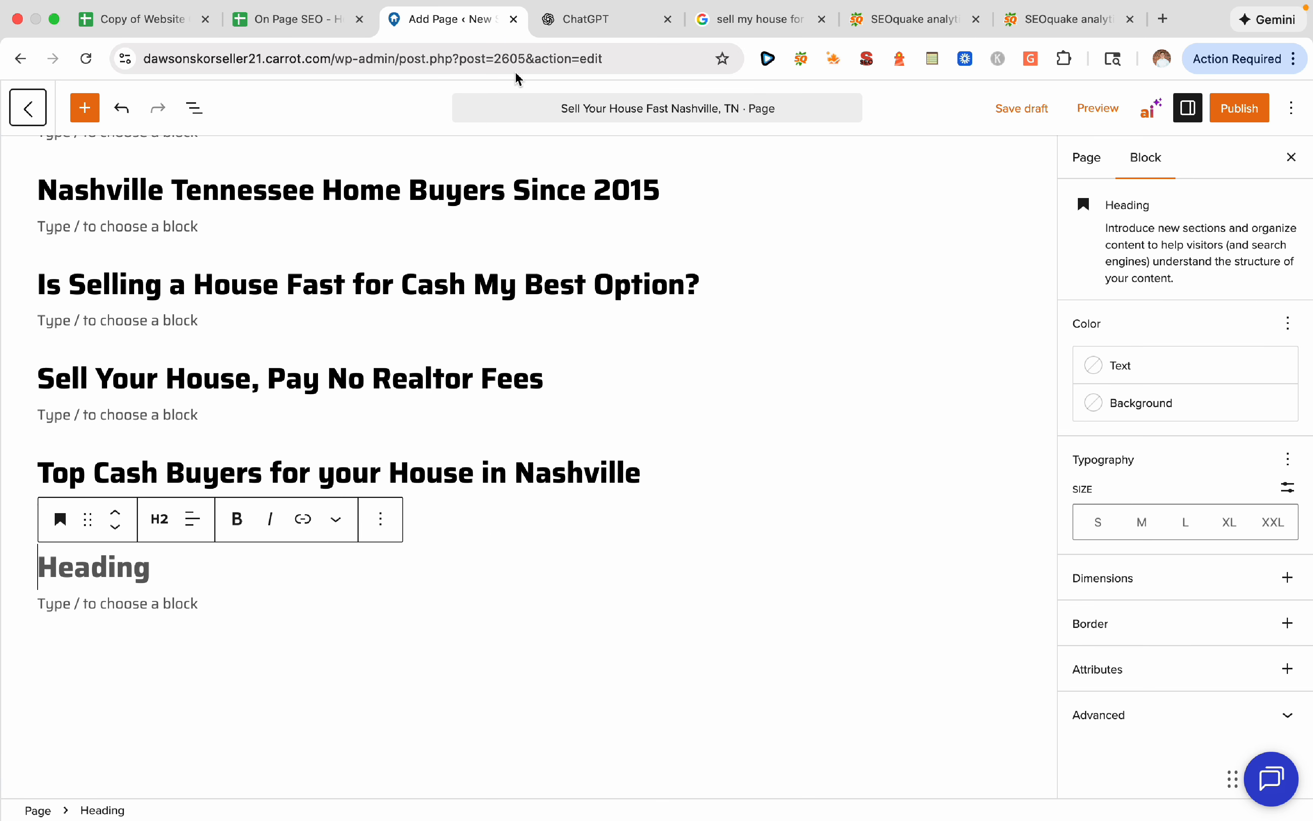
Check the last CASH HOME BUYERS keywords in the On Page SEO spreadsheet and write the empty heading as "Pay No Closing Costs or Repairs"
left_click(293, 19)
left_click(741, 460)
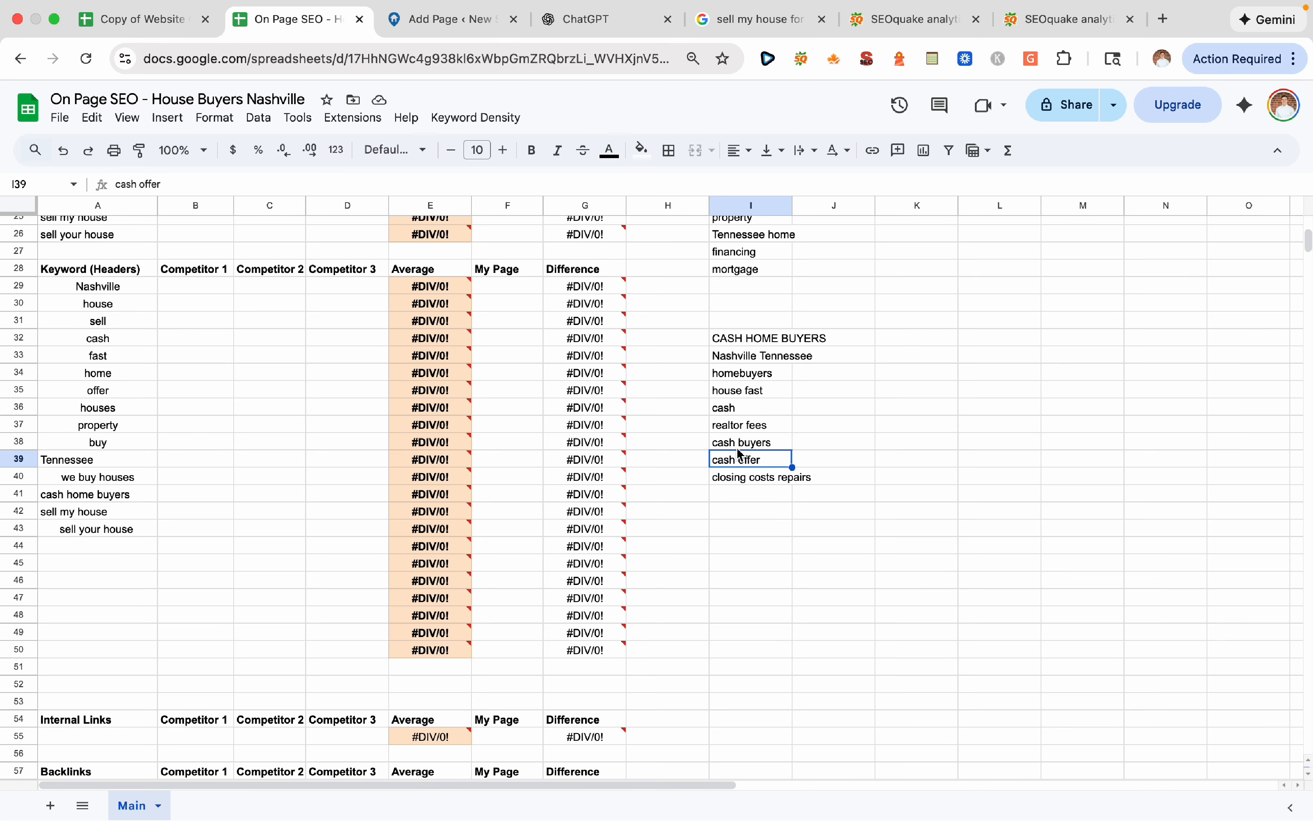
left_click(505, 19)
scroll(455, 451, "down", 1)
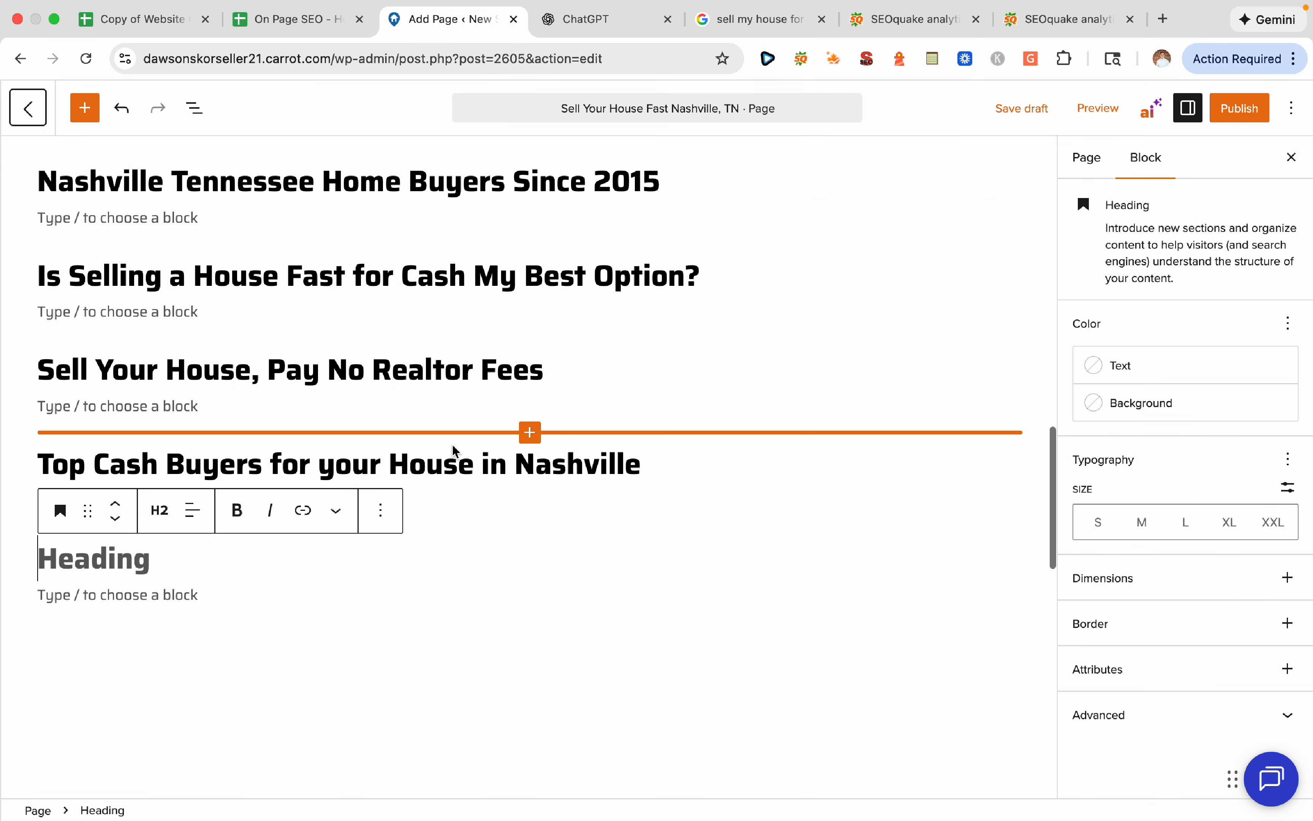
type("Pay No Closing")
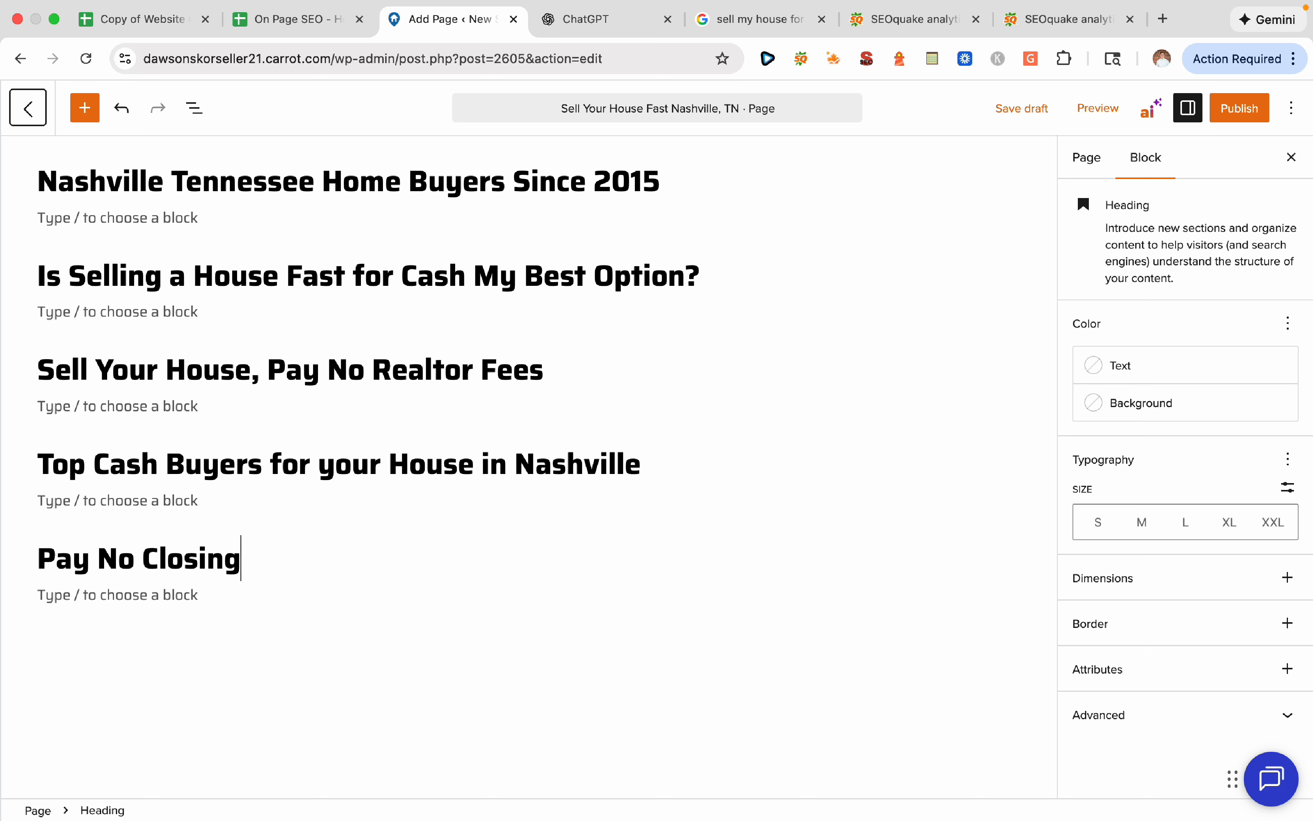
type(" Costs or Repairs")
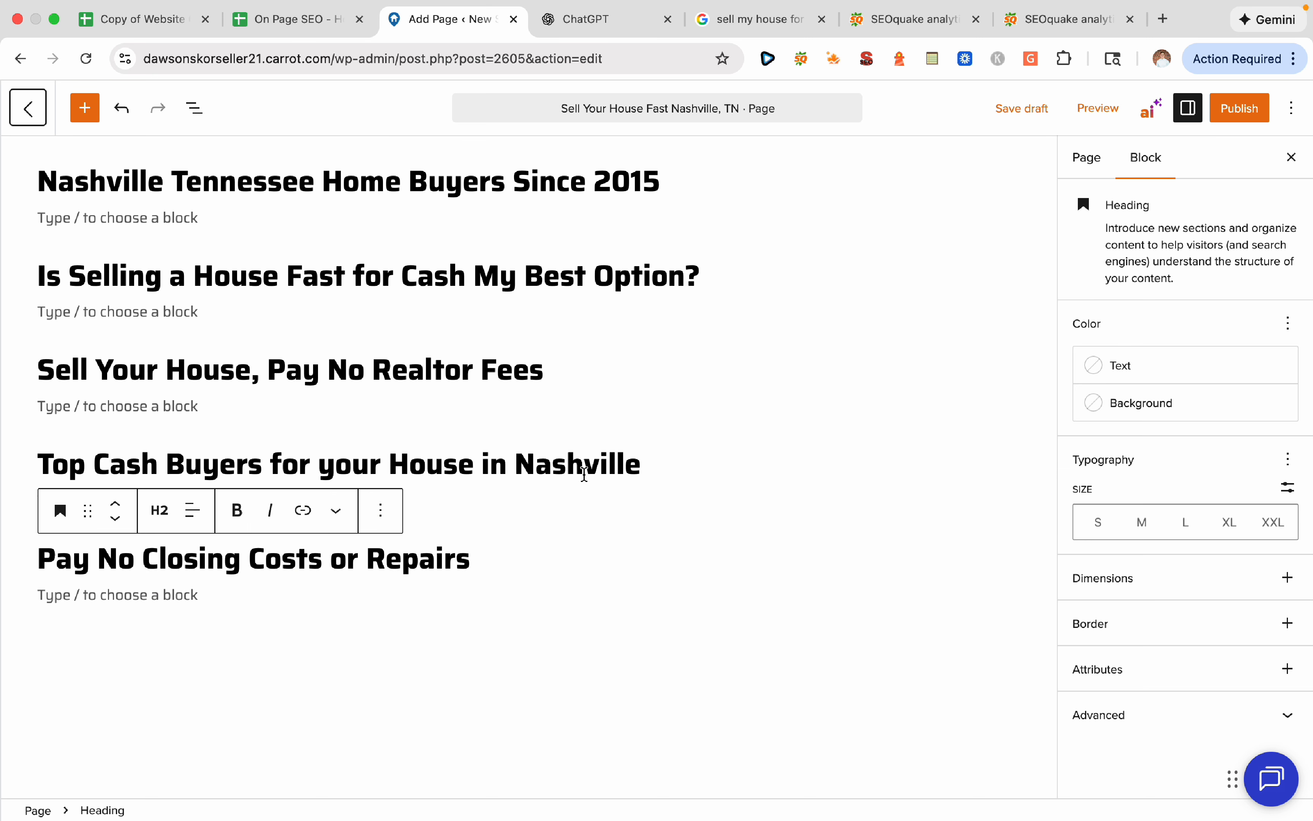
Review the page's headings from "Pay No Closing Costs or Repairs" up to "Top Rated Local Home Buyers in Nashville" and back
scroll(584, 478, "up", 3)
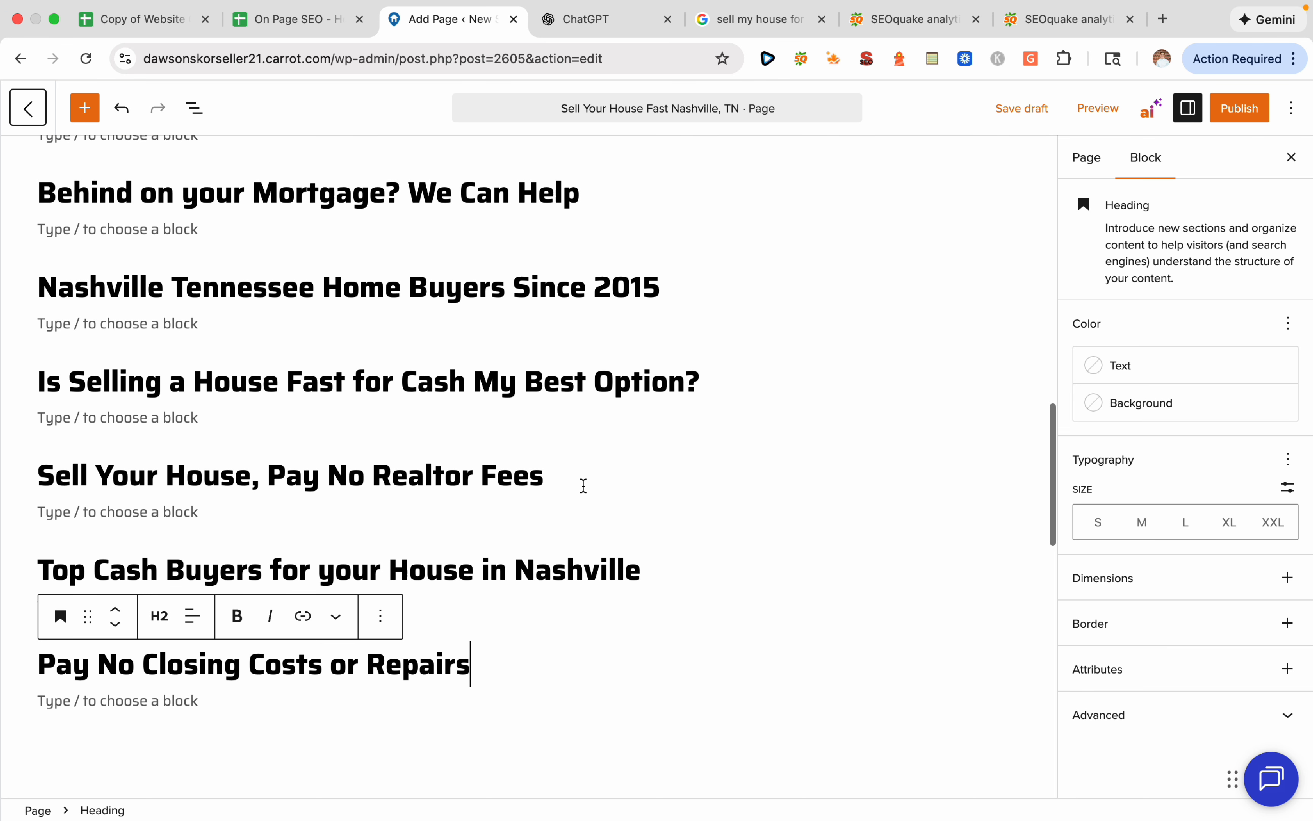
left_click_drag(490, 668, 24, 414)
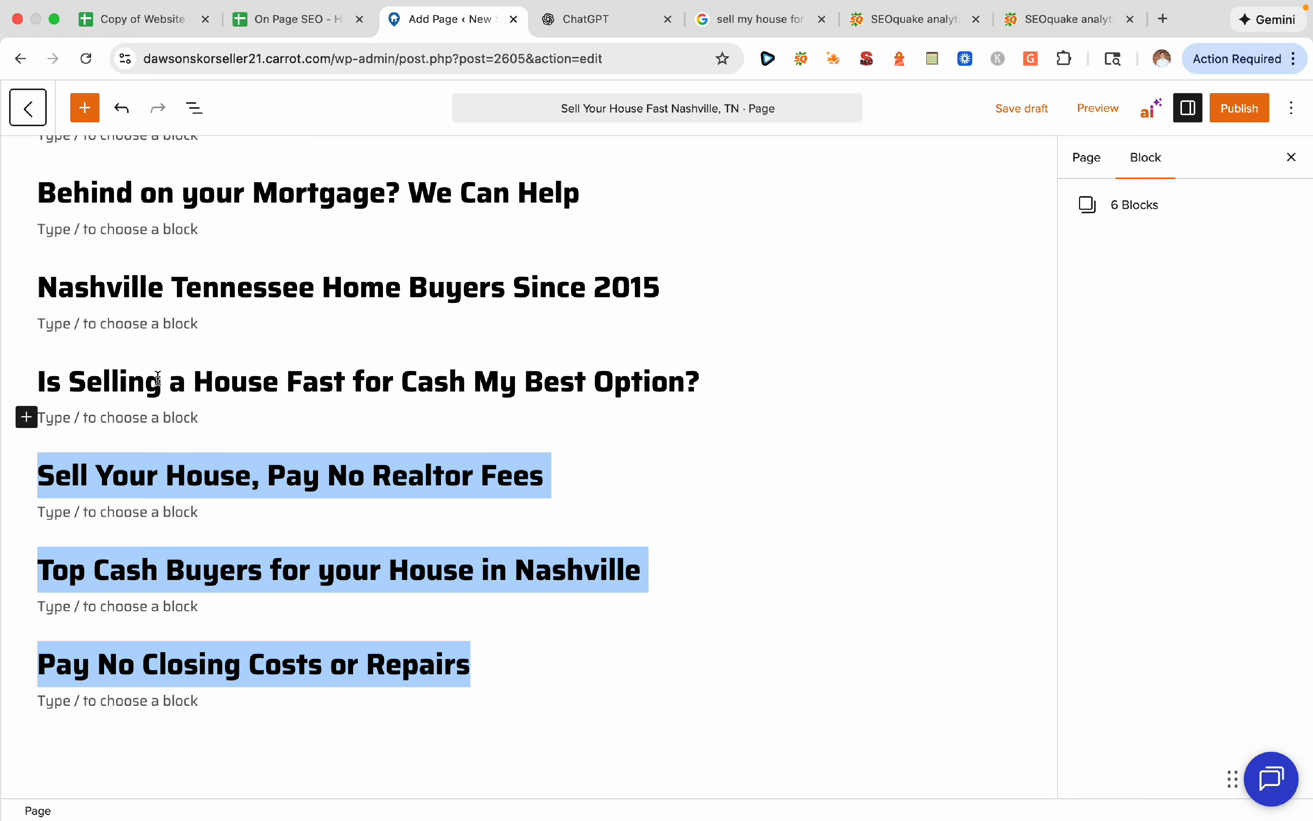
scroll(545, 402, "up", 4)
scroll(438, 445, "up", 10)
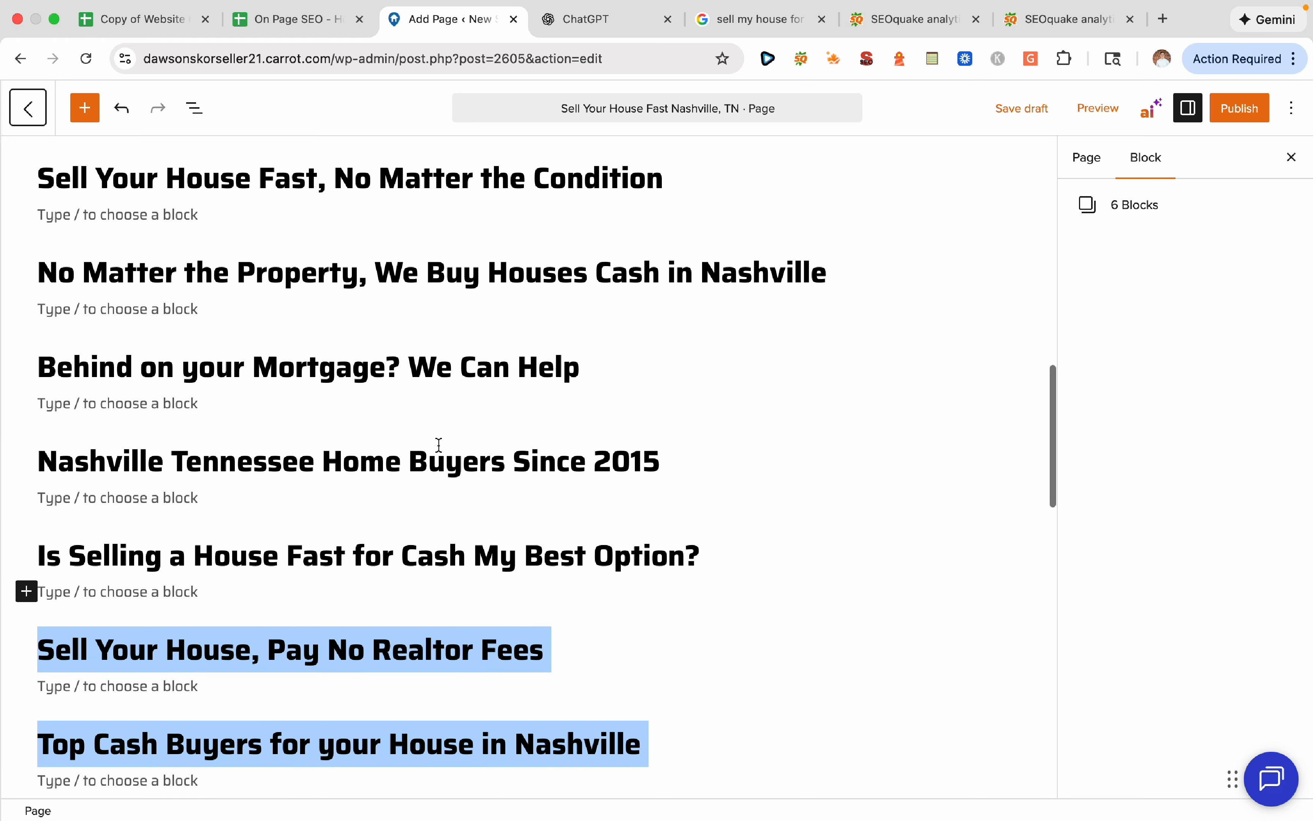
scroll(439, 445, "up", 10)
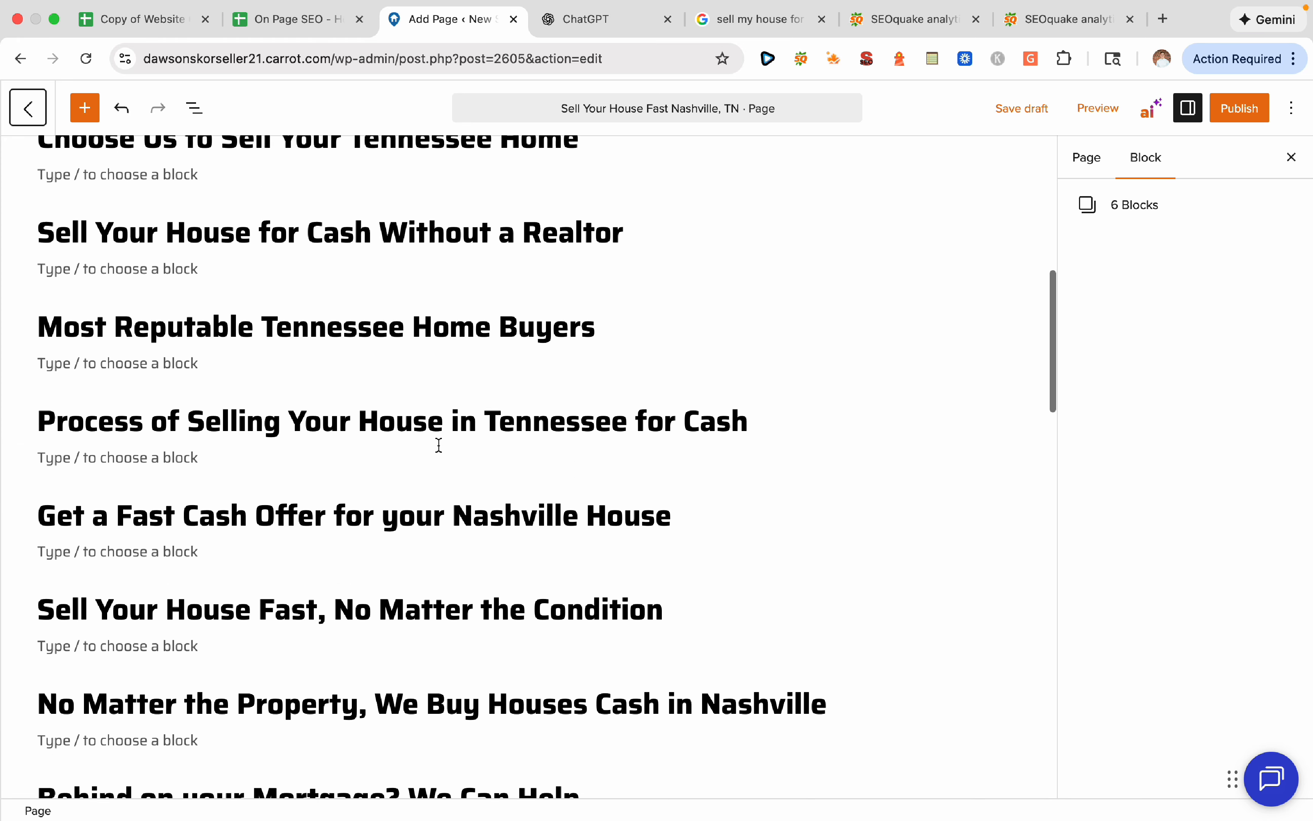
scroll(439, 445, "up", 6)
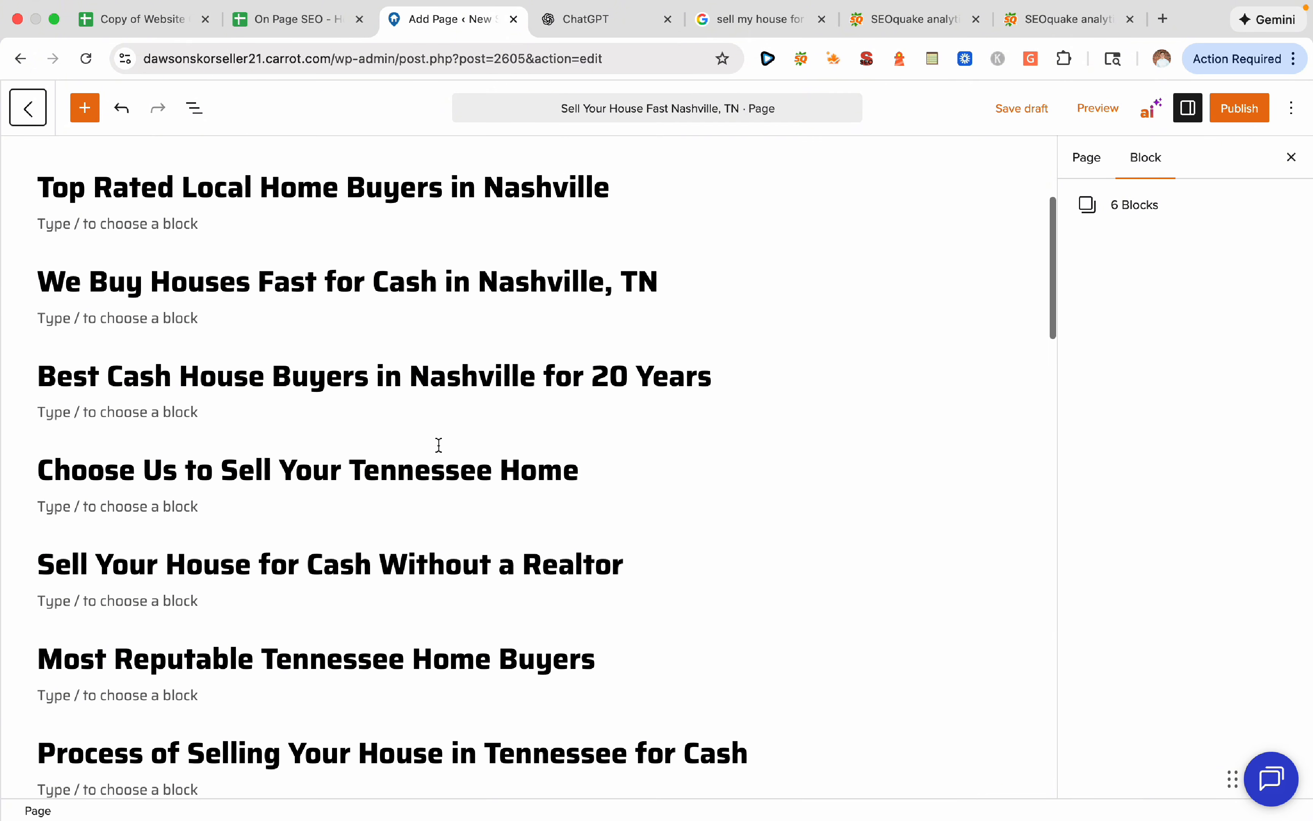
scroll(439, 445, "down", 15)
scroll(438, 445, "down", 12)
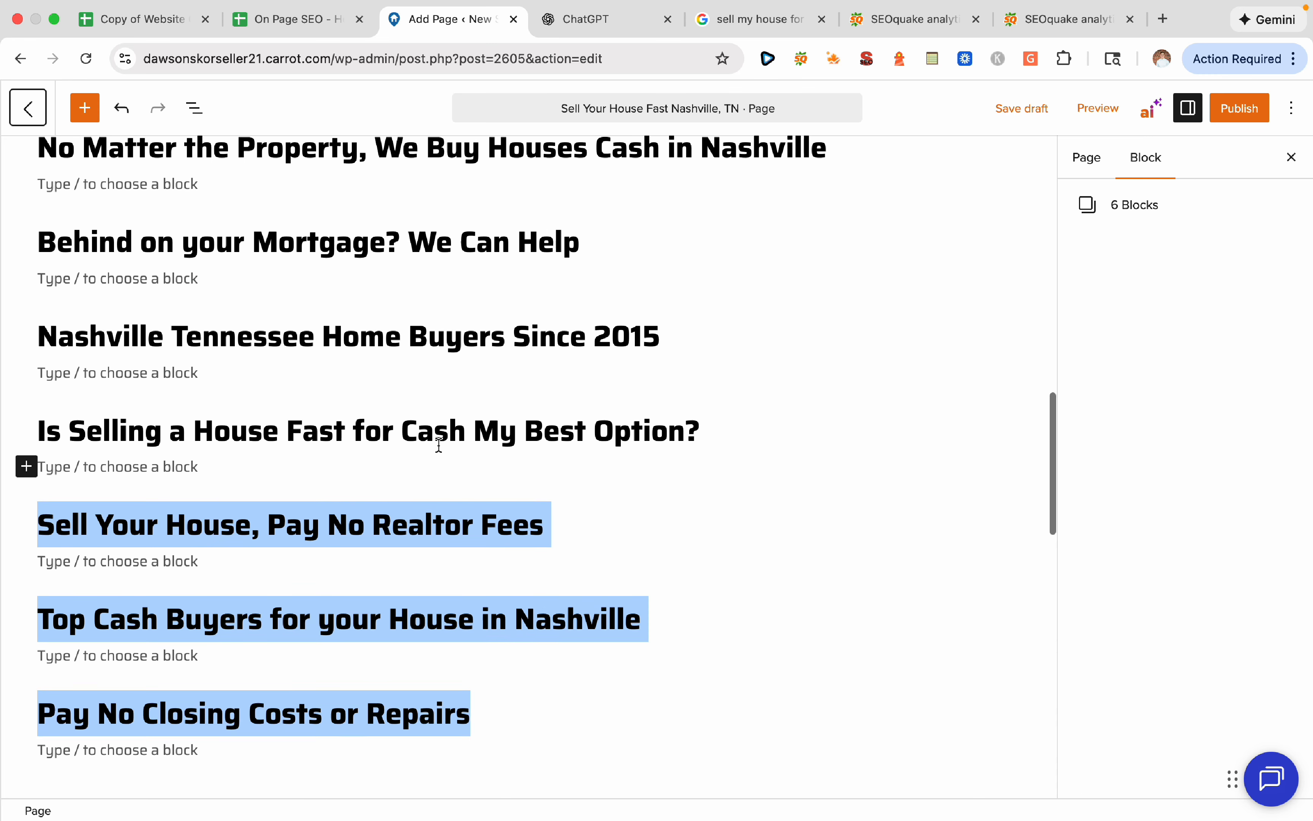
Add empty paragraph space and an empty H2 heading below "Pay No Closing Costs or Repairs"
left_click(368, 531)
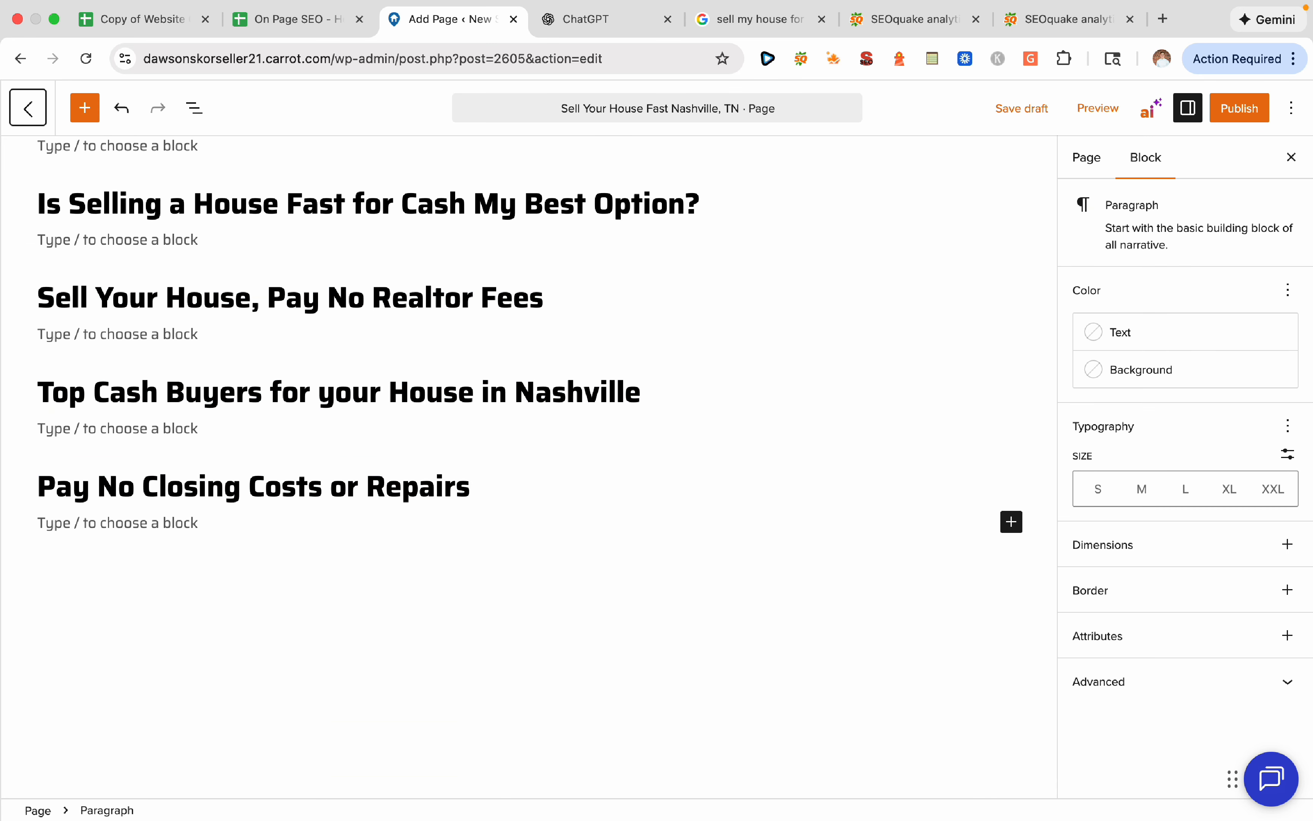
key("Return")
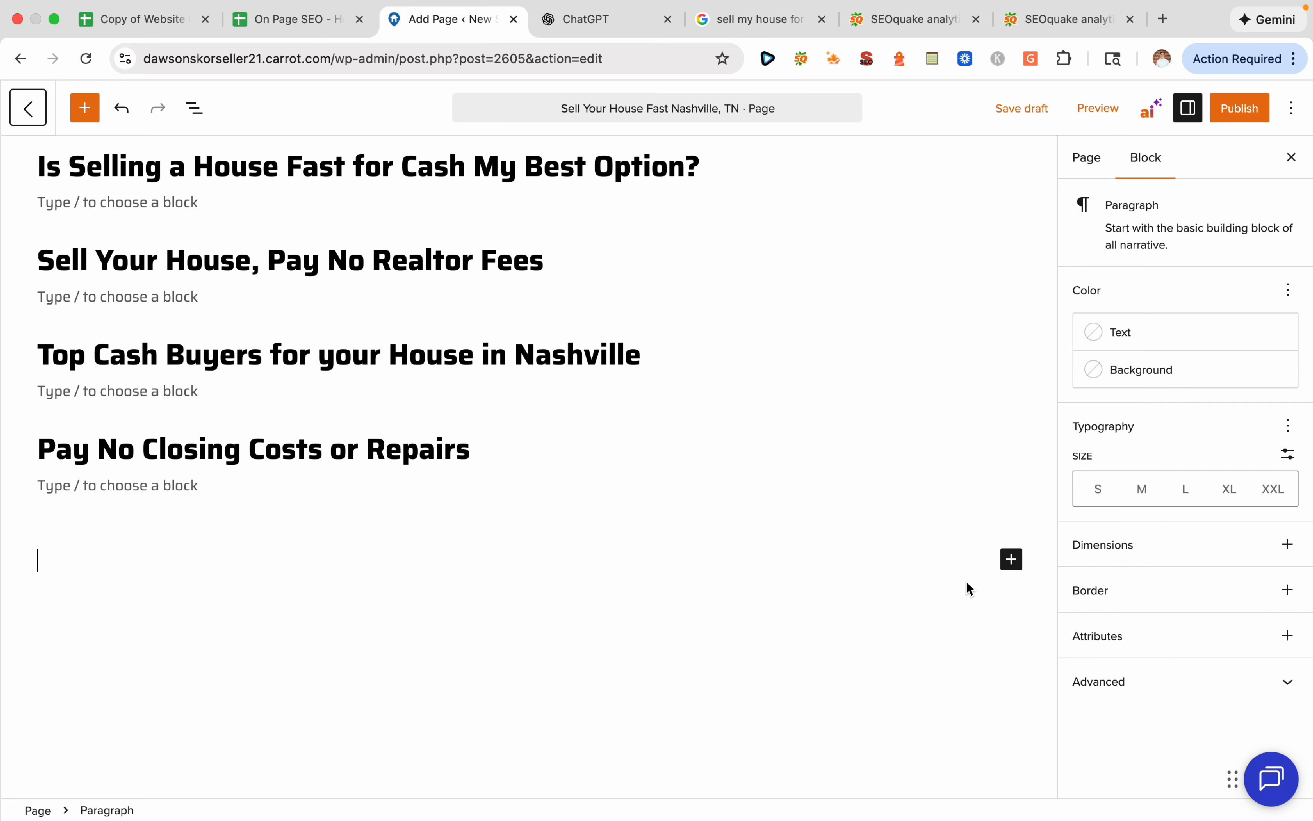
left_click(1012, 559)
left_click(862, 680)
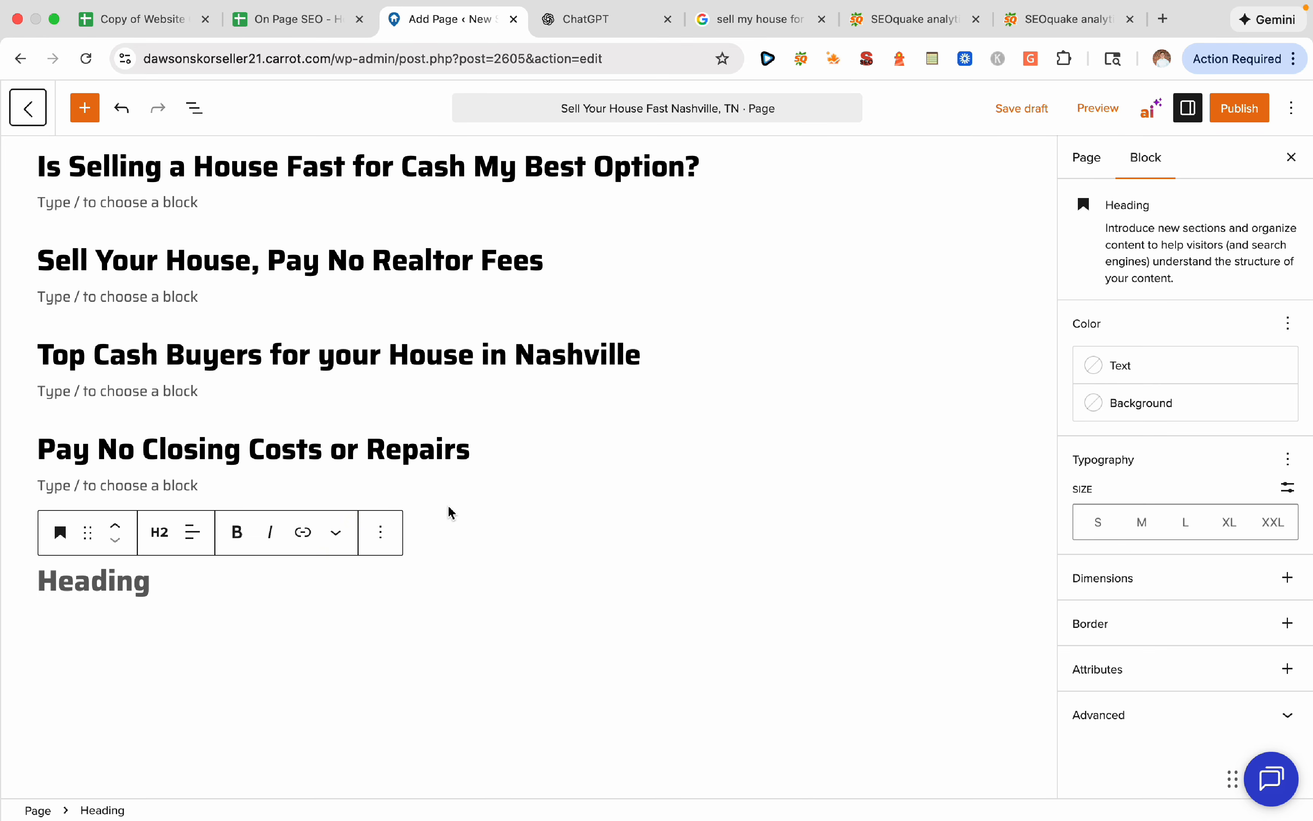
Check the SELL MY HOUSE FAST keywords in the On Page SEO spreadsheet and write the empty heading as "Sell Your Nashville House in Any Situation"
left_click(317, 22)
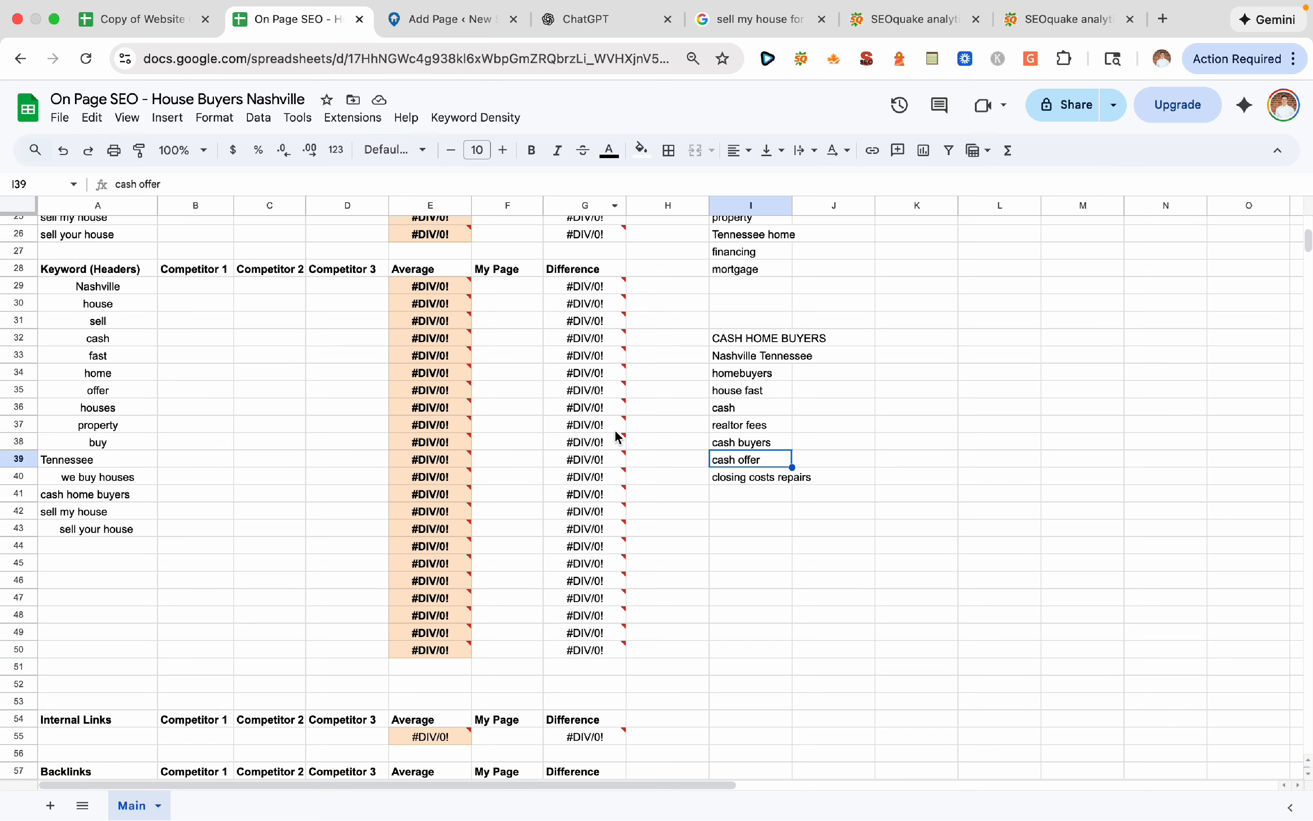
scroll(782, 489, "up", 8)
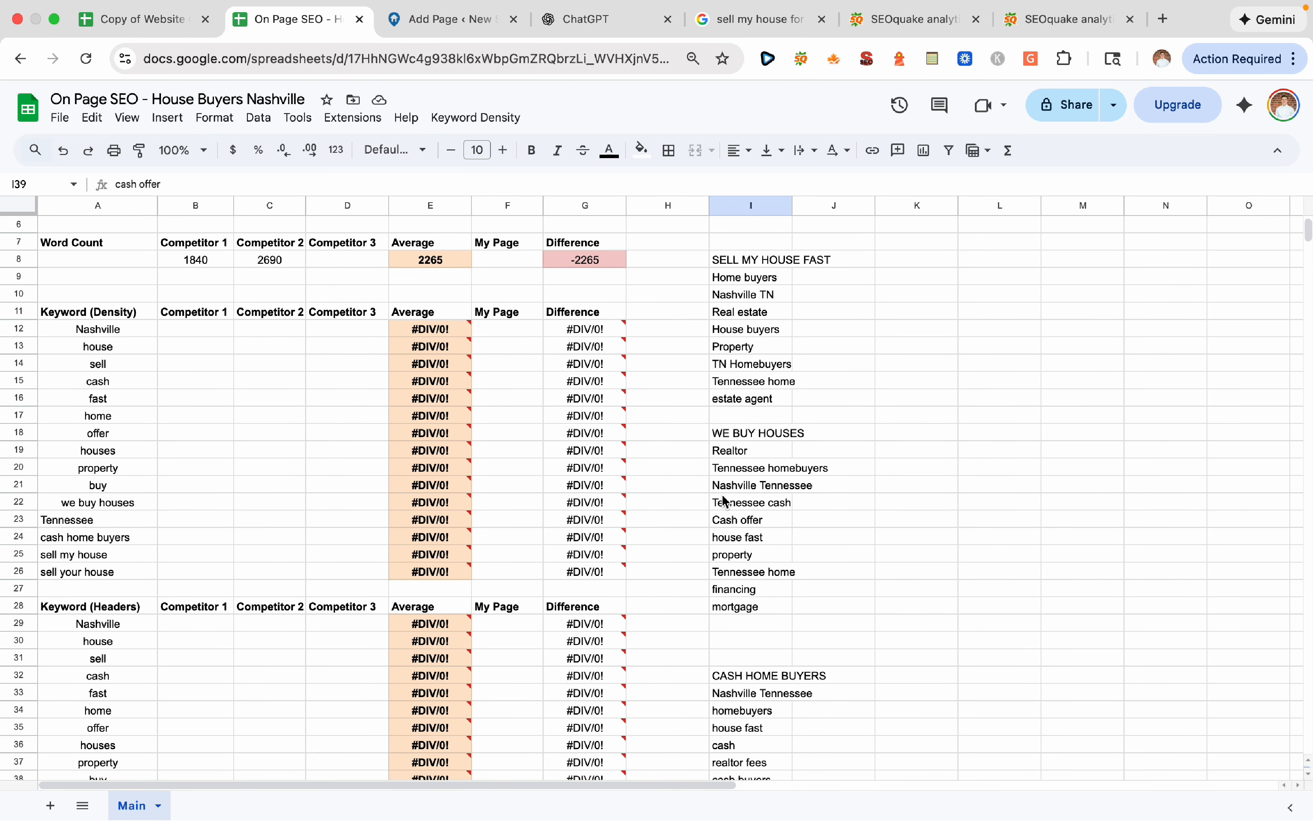
left_click(754, 417)
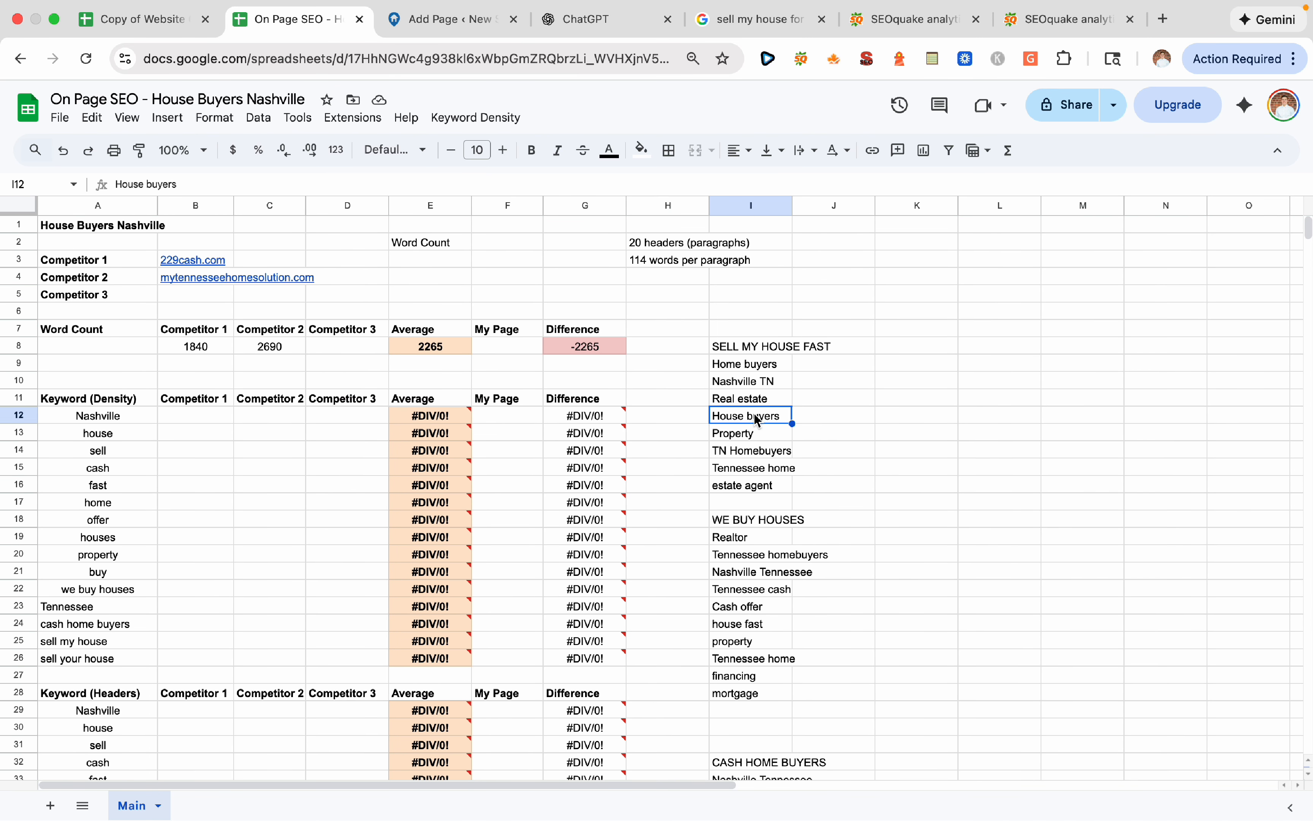
left_click(456, 30)
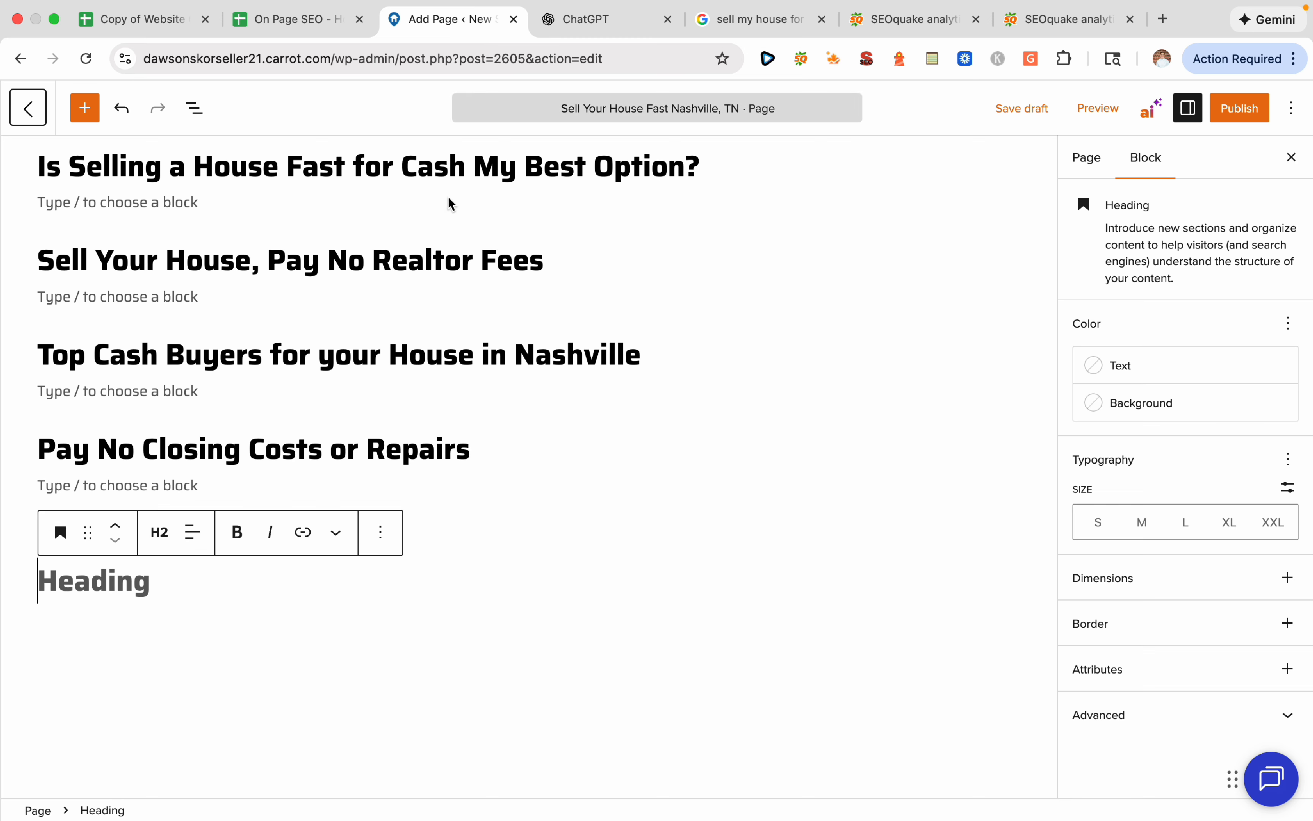
type("Sell Your House ")
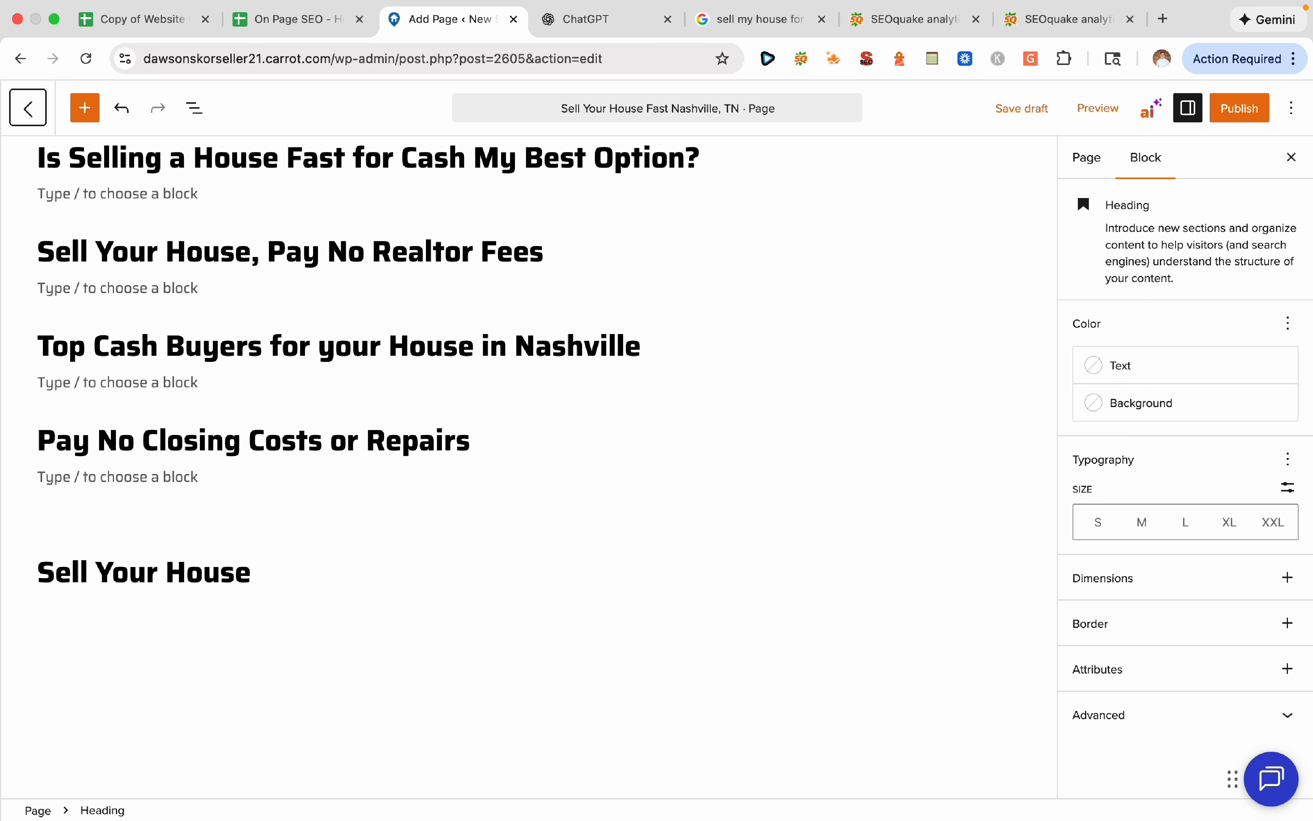
type("in Any Situation f")
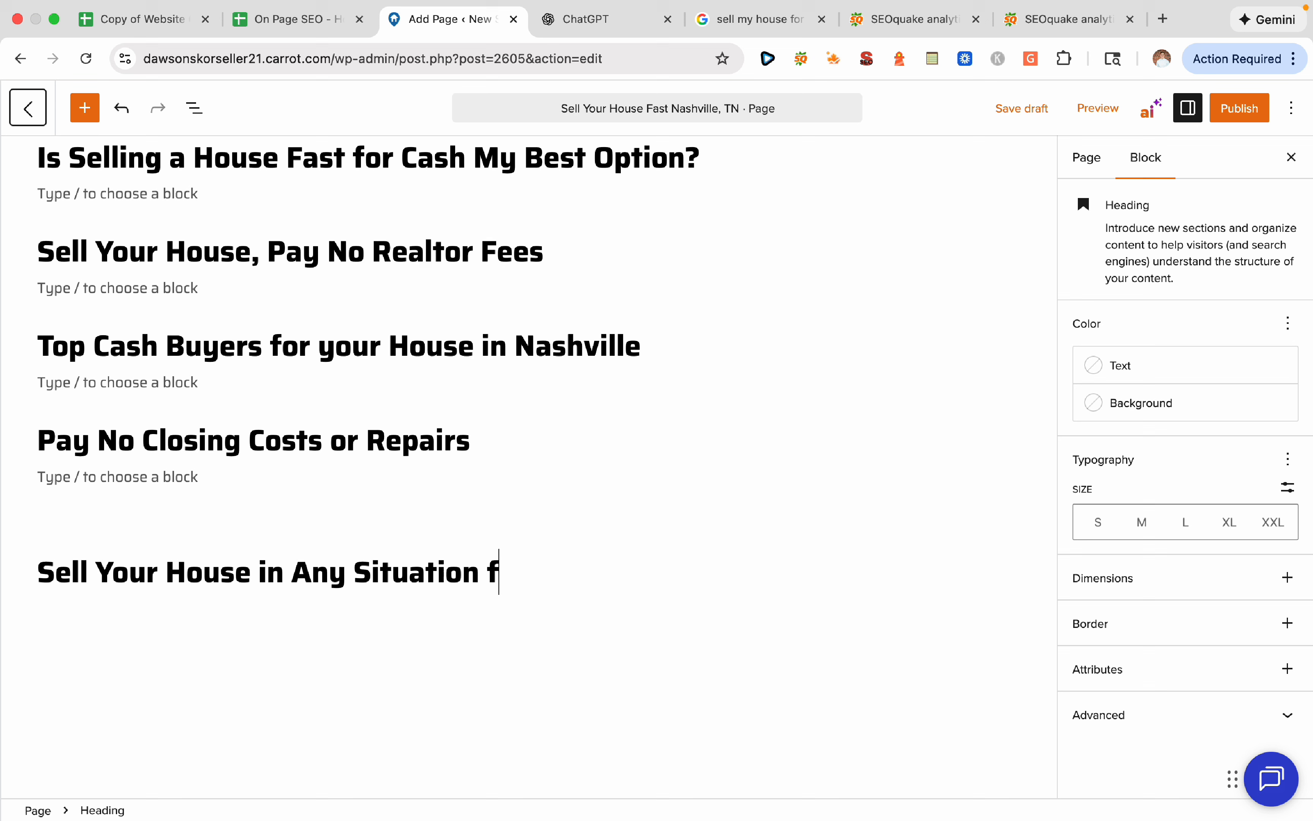
key("BackSpace")
left_click(166, 573)
type("Nashvill")
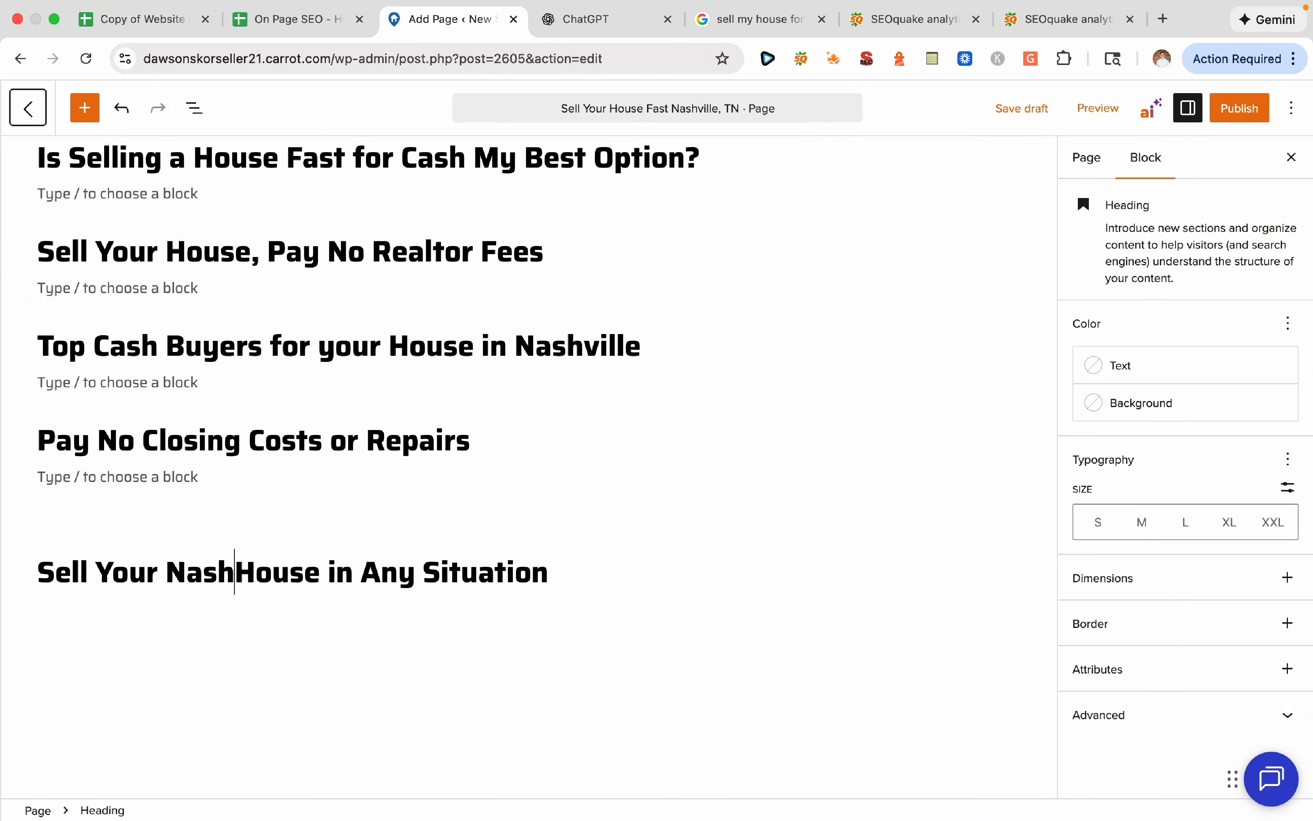
type("e")
Add empty paragraph space and an empty H2 heading below "Sell Your Nashville House in Any Situation"
left_click(668, 584)
key("Return")
key("Return")
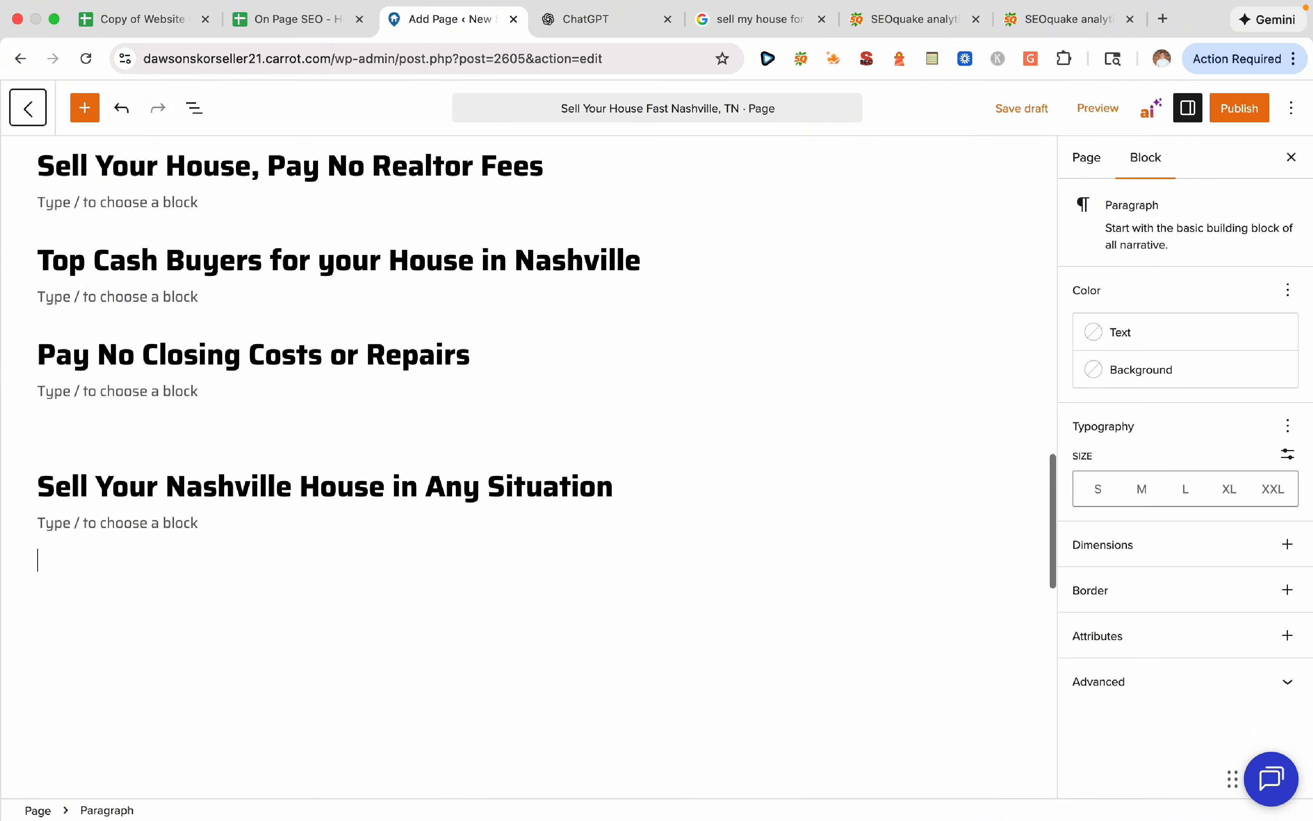
left_click(1012, 559)
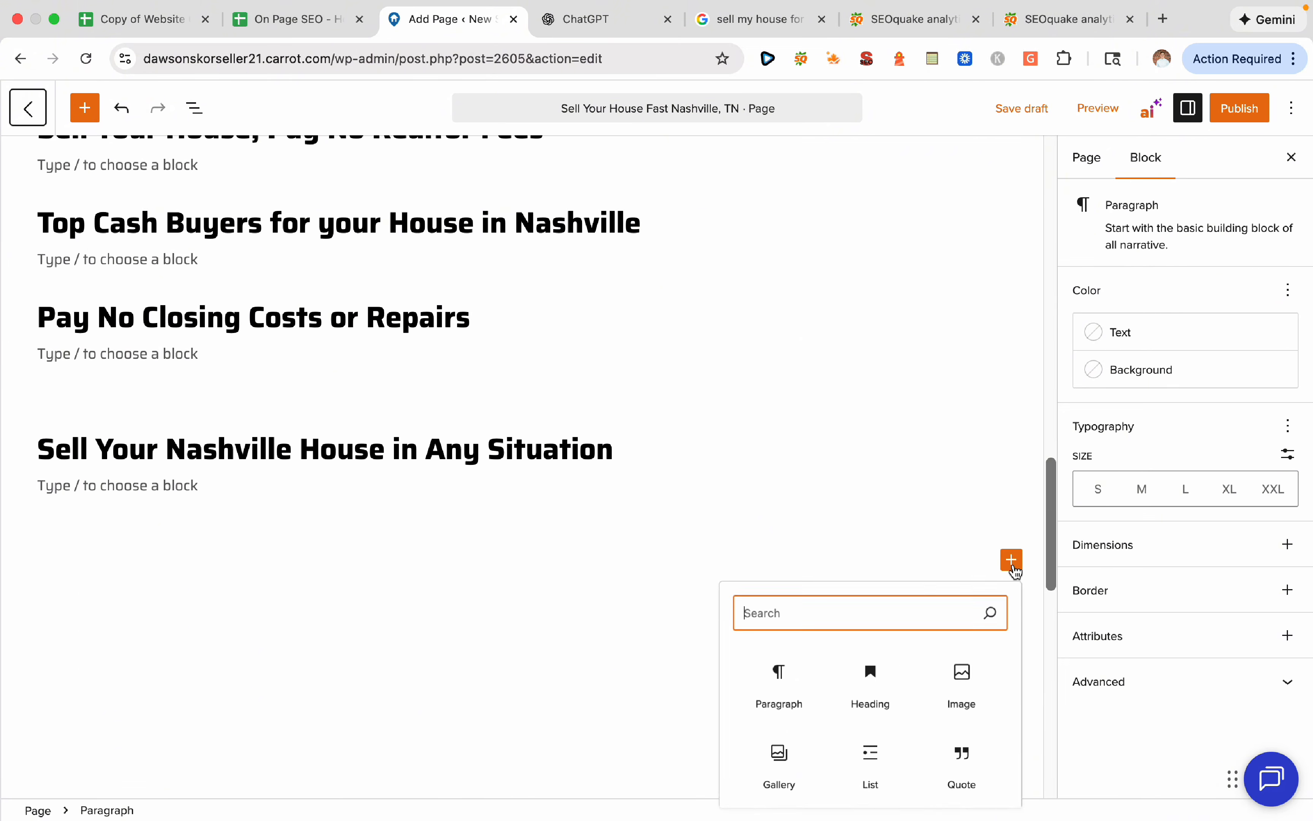
left_click(866, 701)
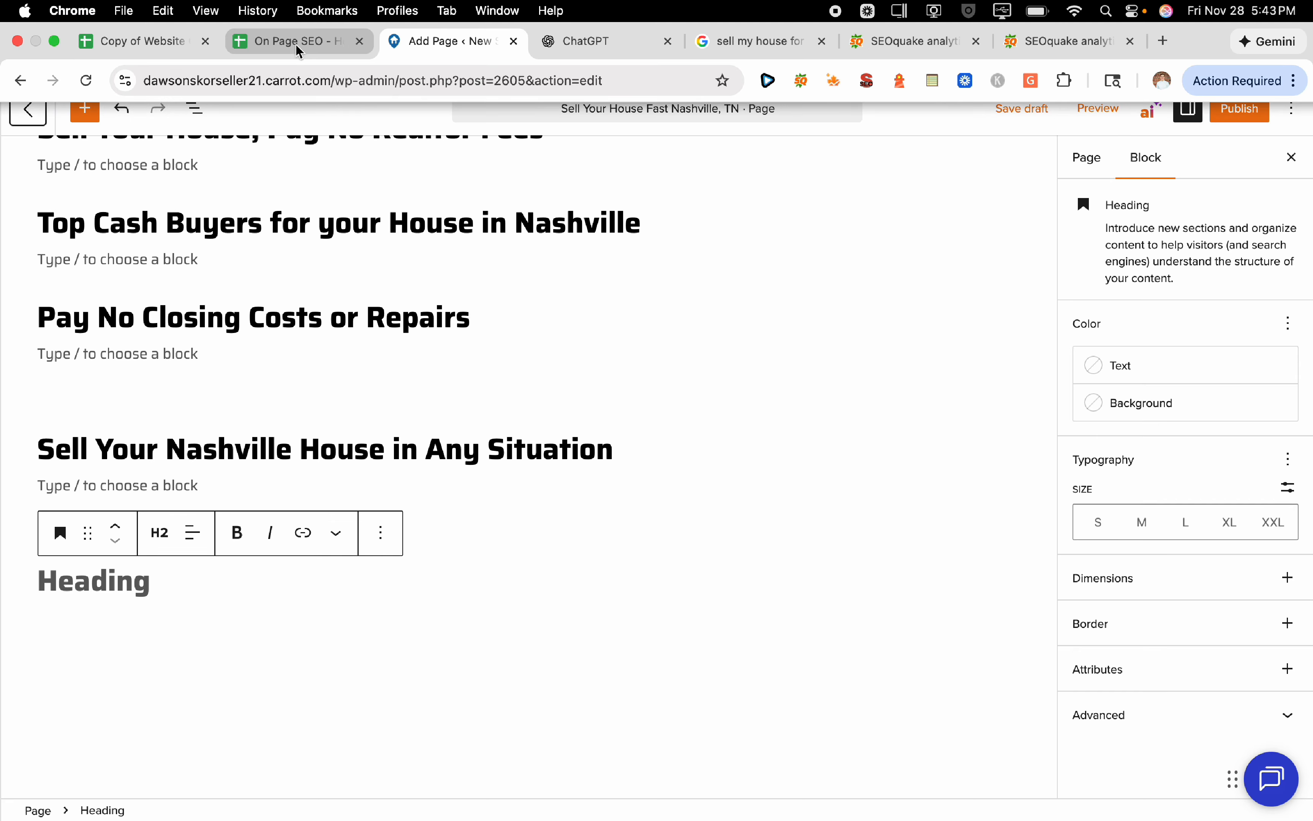
Go through the keywords from "estate agent" to "Tennessee cash" in the On Page SEO spreadsheet and return to the page editor
left_click(296, 20)
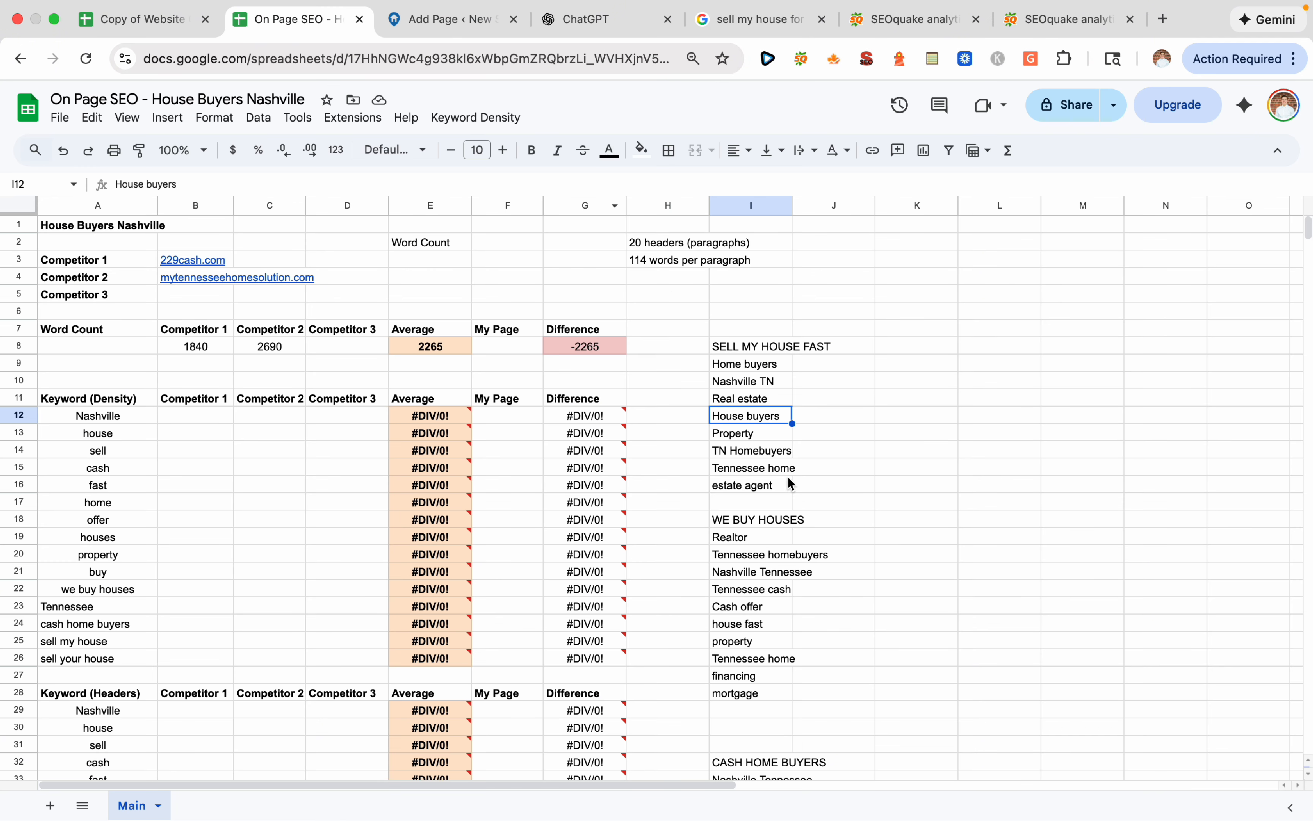
left_click(780, 488)
left_click(759, 541)
left_click(763, 559)
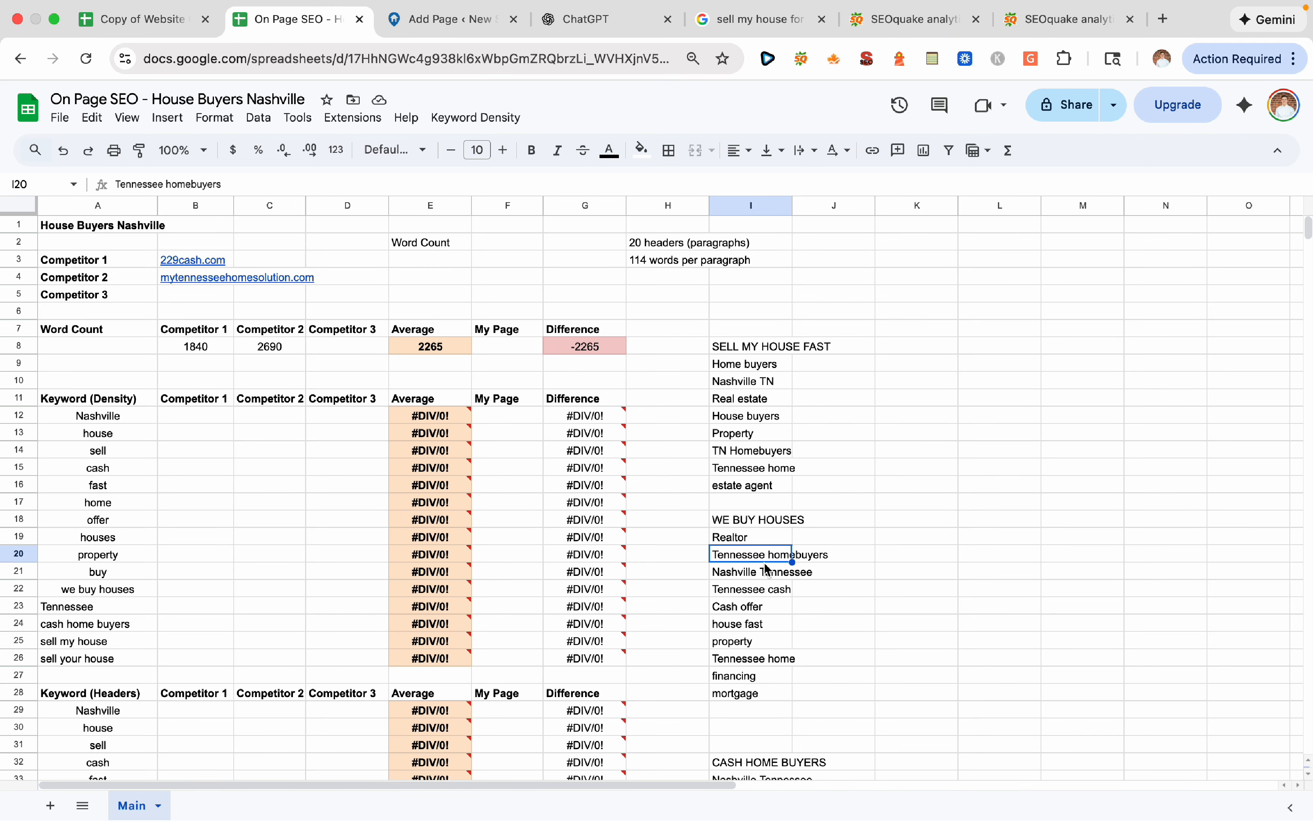
left_click(766, 587)
left_click(449, 21)
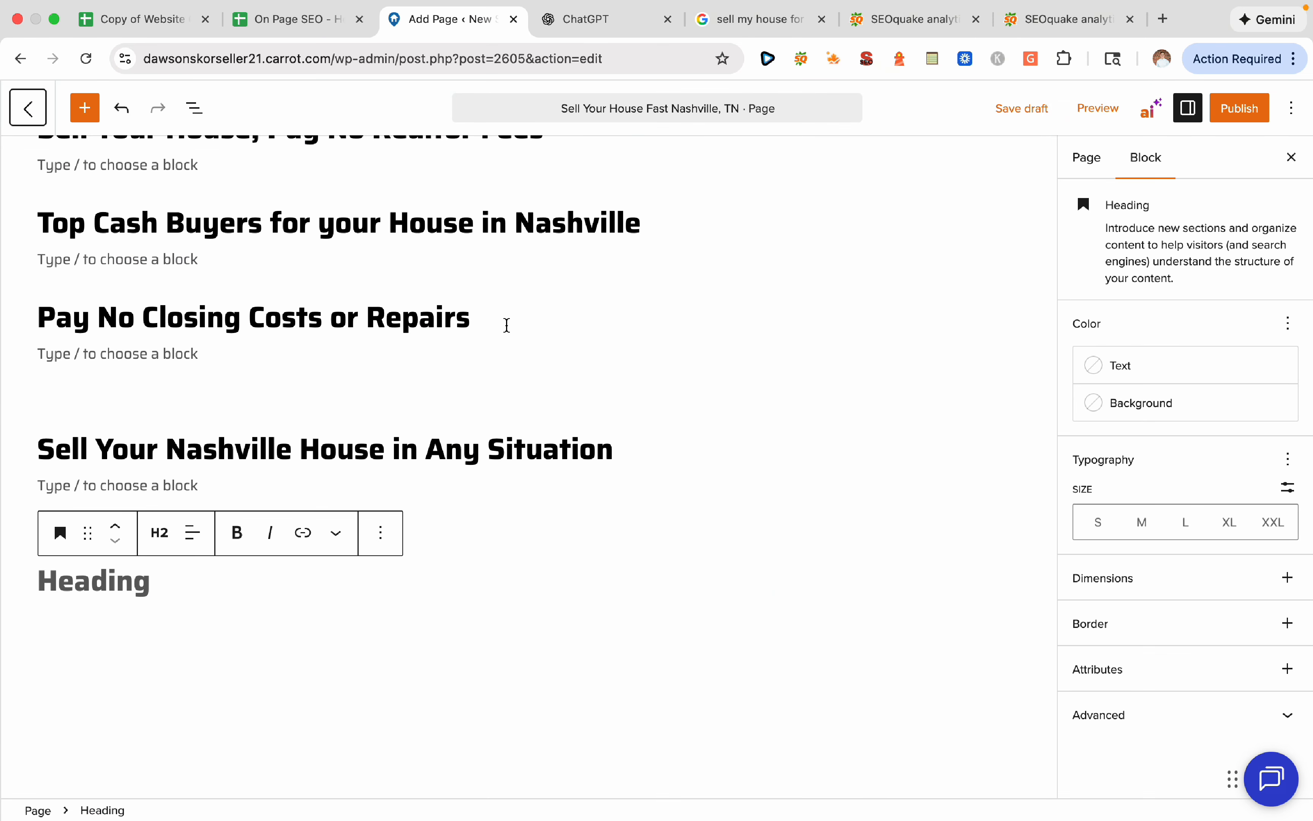
type("No matt")
key("BackSpace")
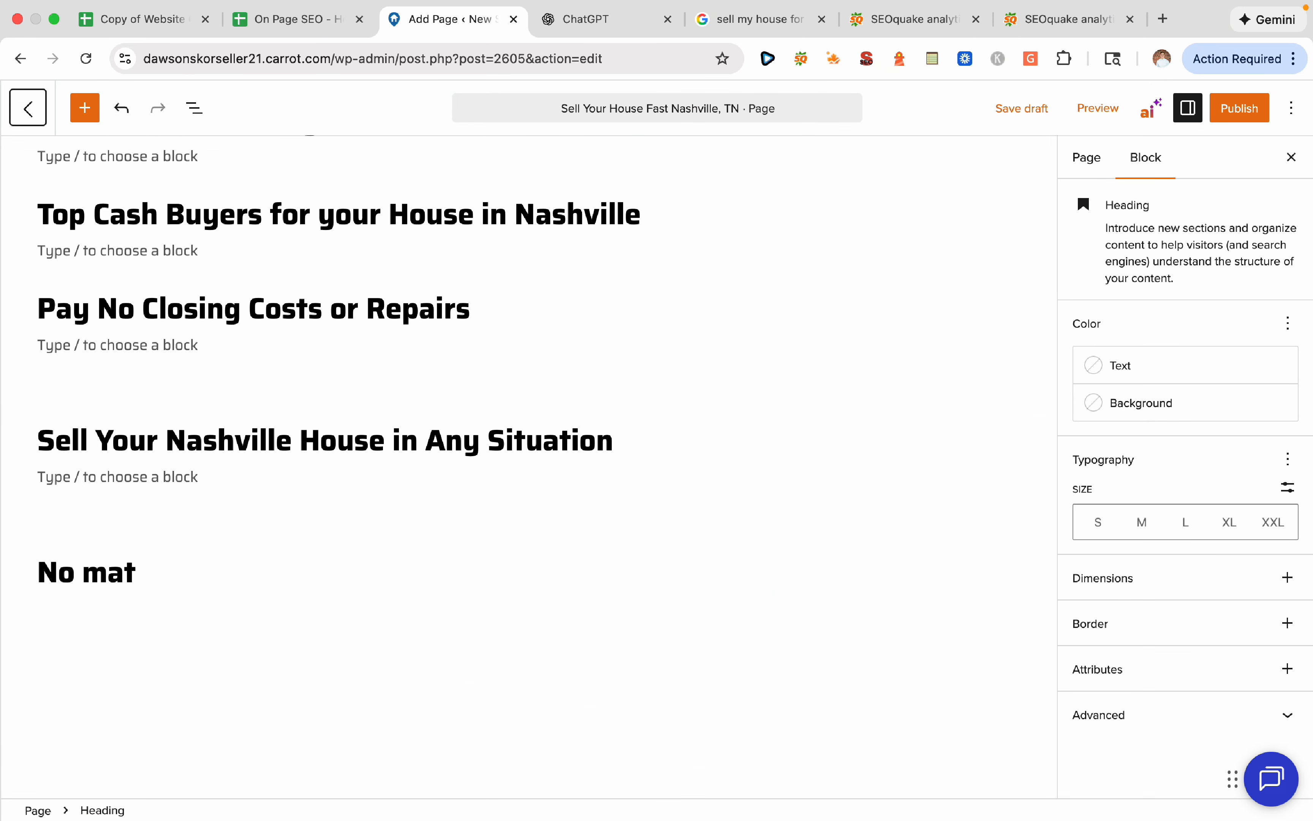
key("BackSpace")
key("BackSpace")
key("BackSpace")
key("BackSpace")
key("BackSpace")
key("BackSpace")
Write the heading below "Sell Your Nashville House in Any Situation" as "Get a Quick Cash Offer for your House"
type("Get a ")
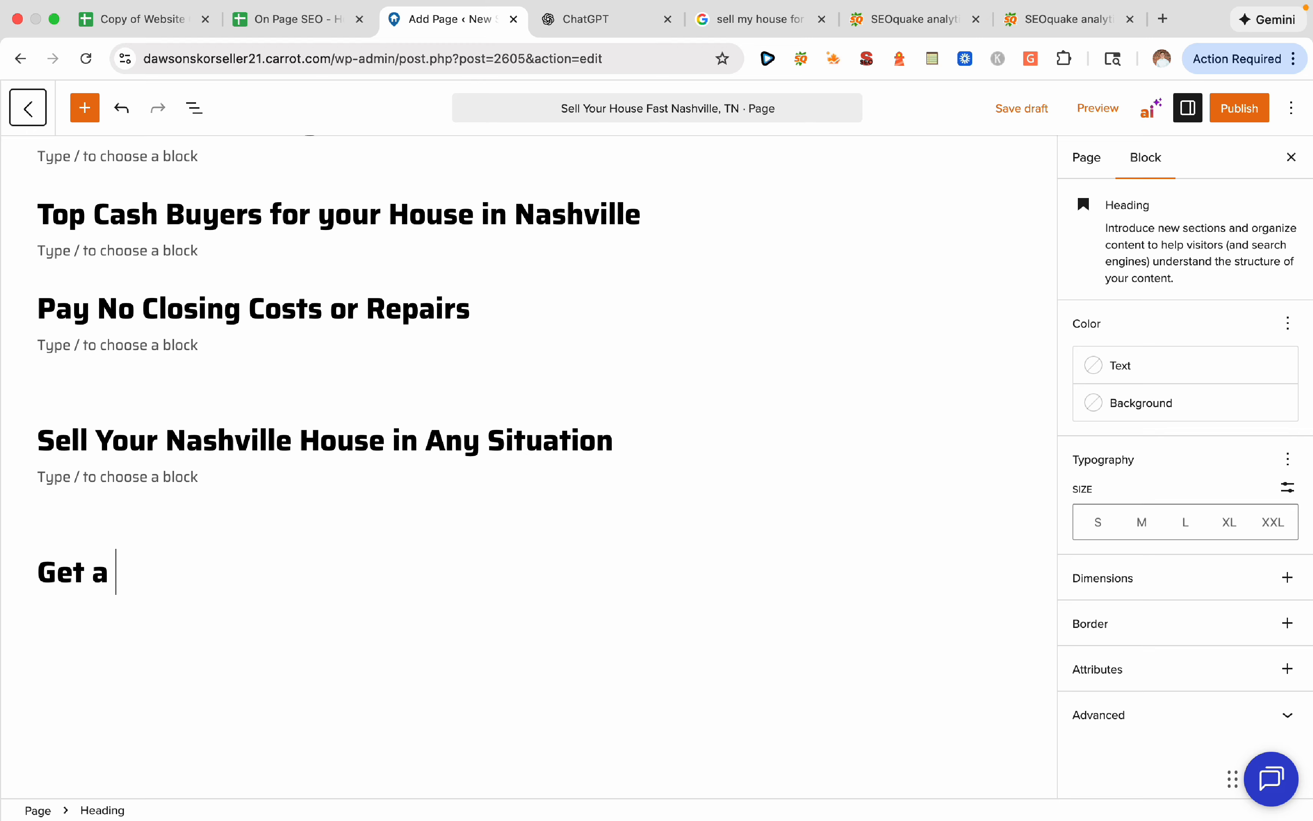
type("Quic")
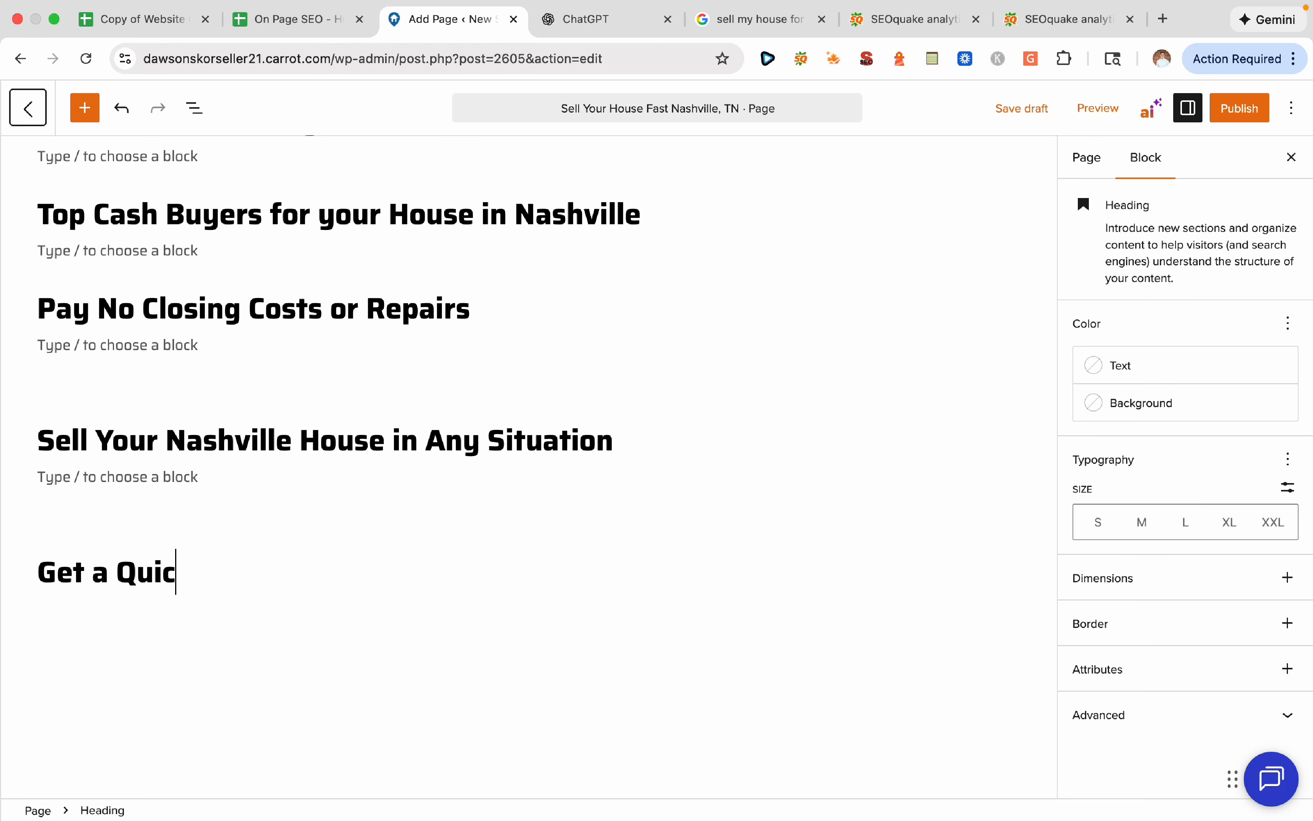
type("k Cash Offer ")
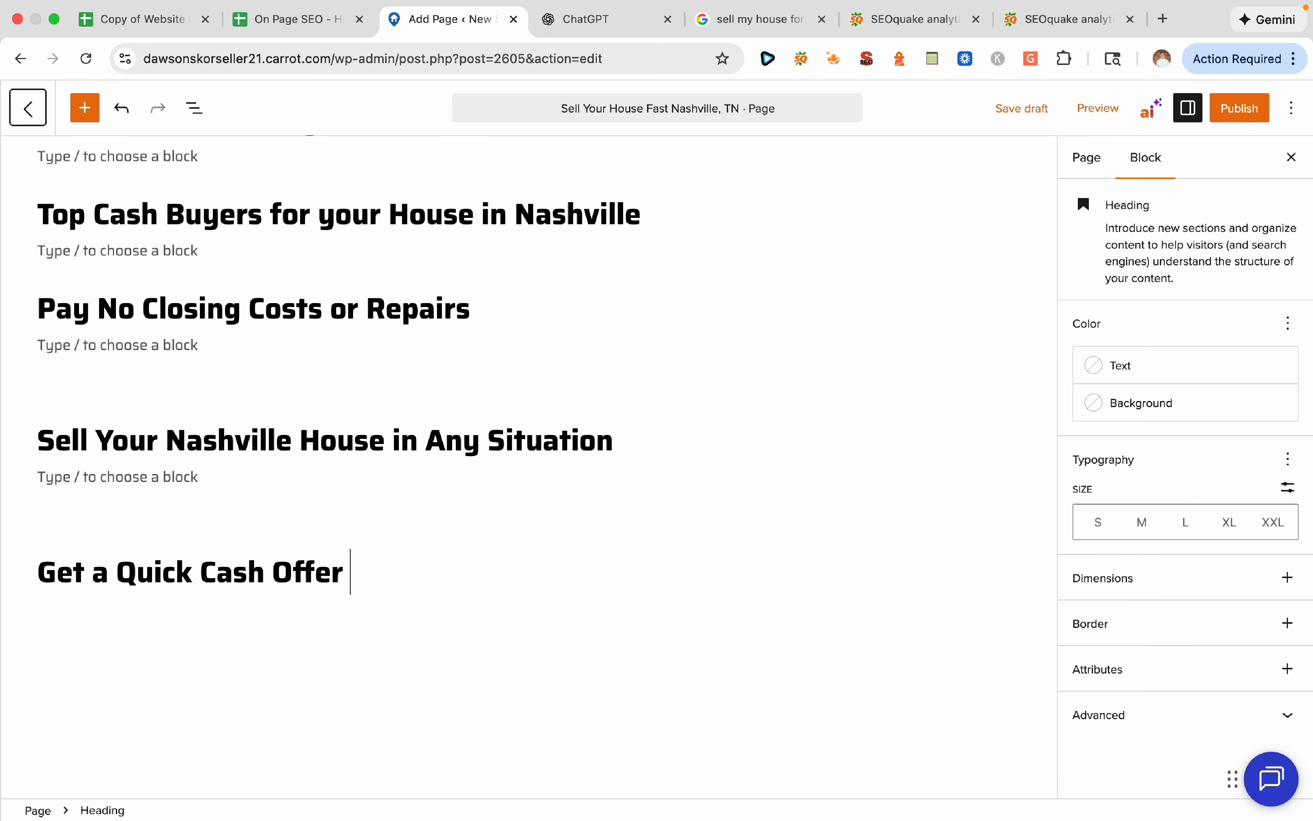
type("for your House")
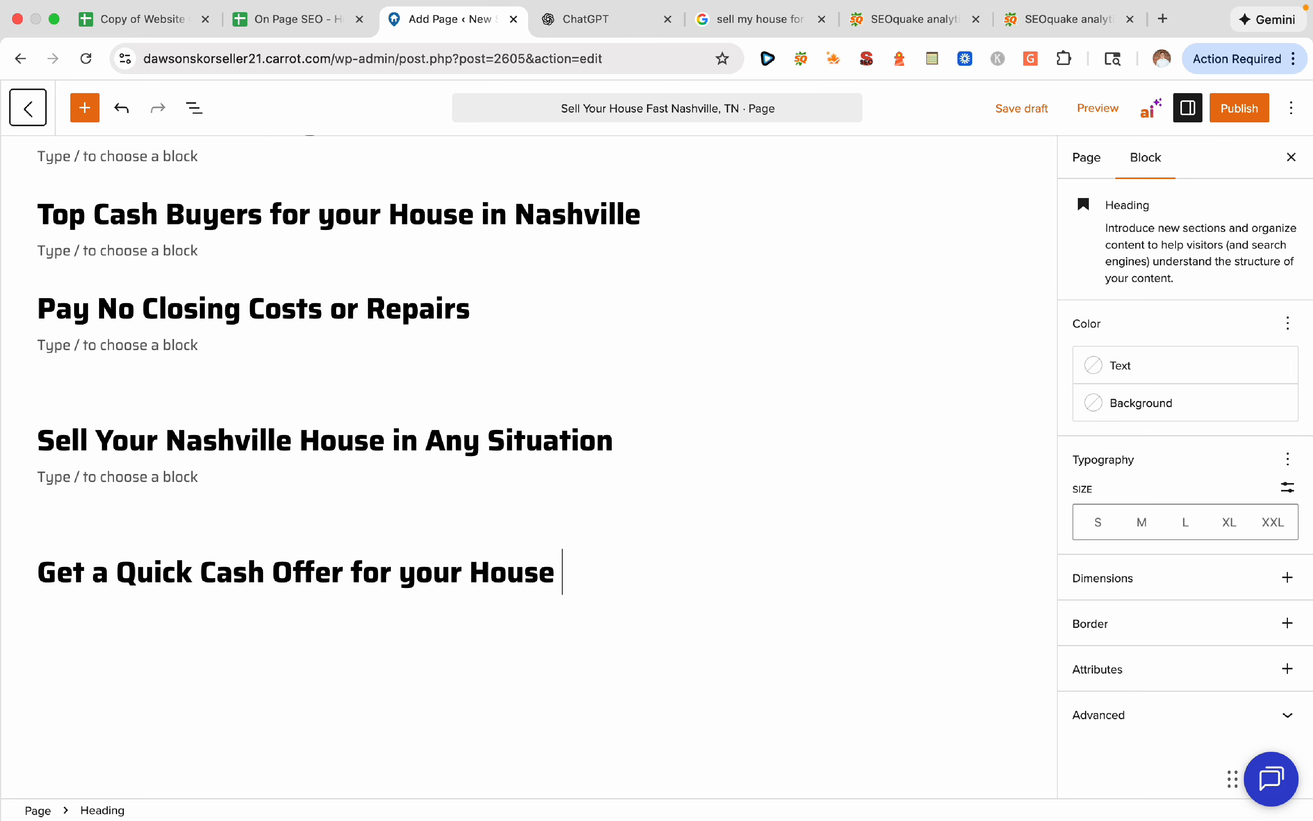
Add empty paragraph space and an empty H2 heading below "Get a Quick Cash Offer for your House"
key("Return")
key("Return")
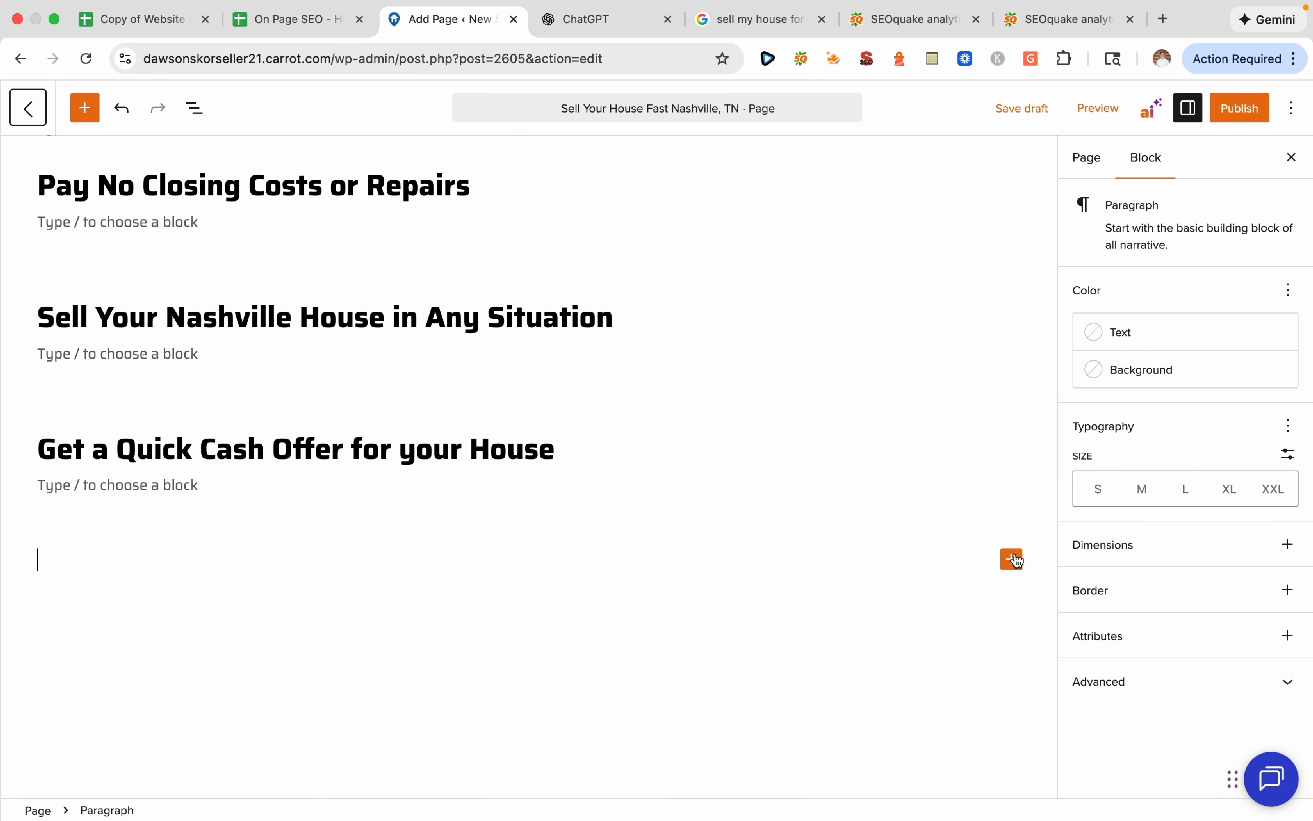
left_click(1012, 560)
left_click(863, 692)
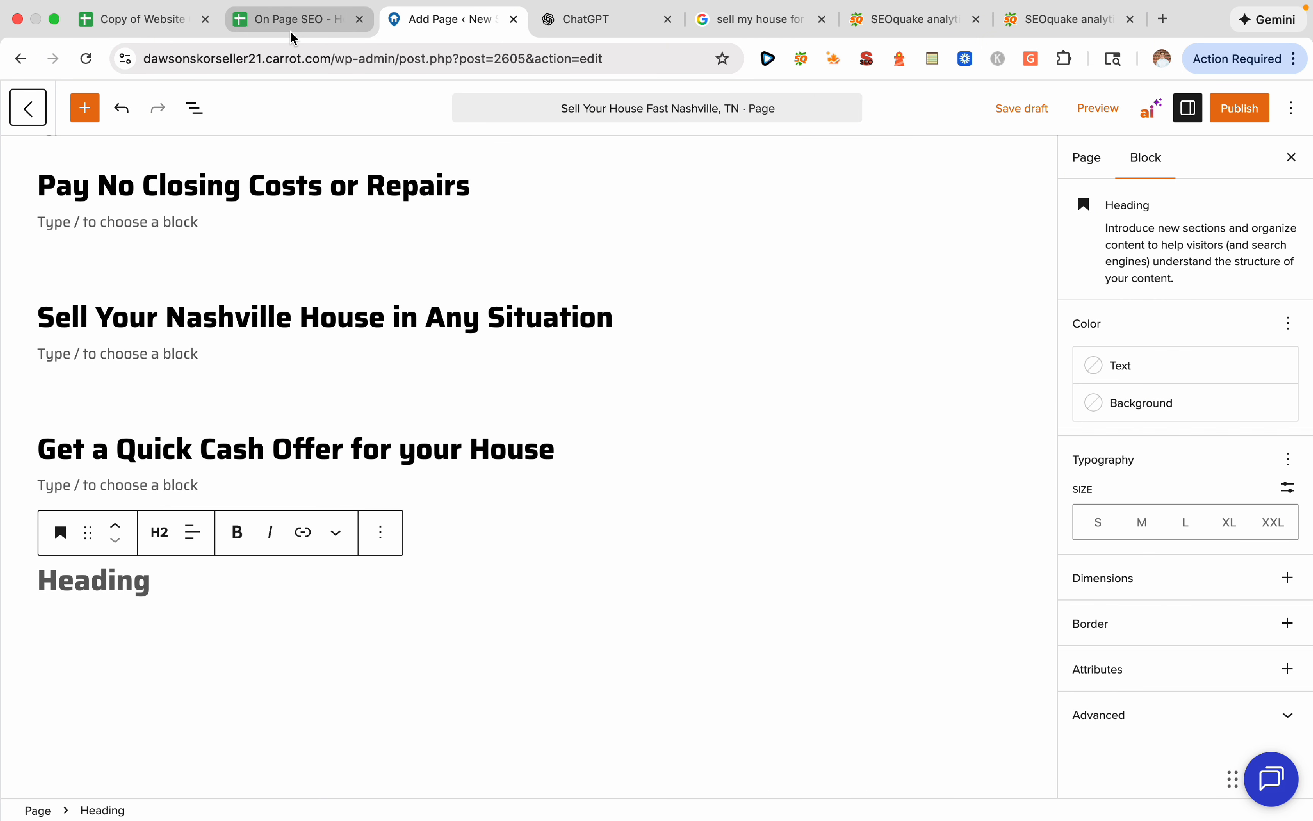
Go through the keywords under WE BUY HOUSES and CASH HOME BUYERS in the On Page SEO spreadsheet and return to the page editor
left_click(304, 24)
scroll(807, 521, "down", 2)
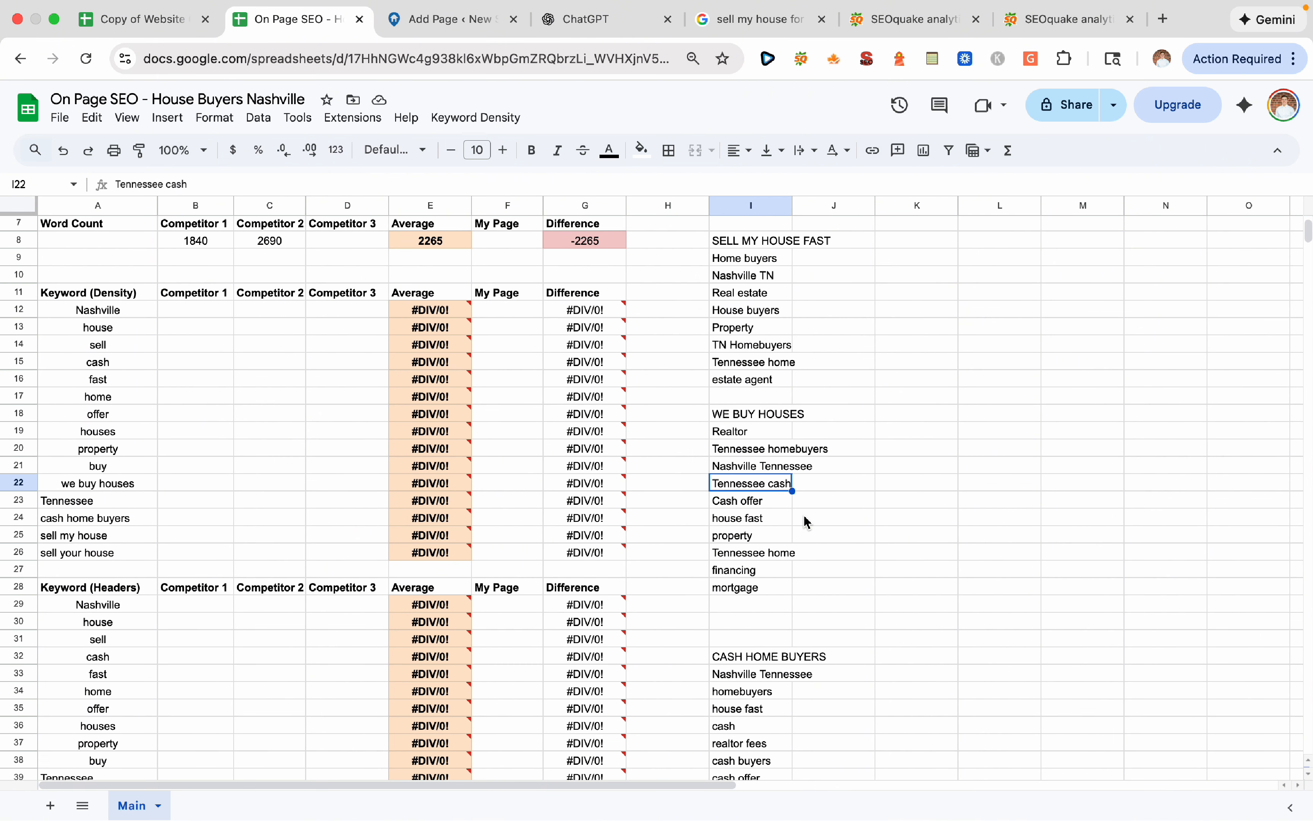
left_click(764, 540)
left_click(765, 570)
left_click(447, 22)
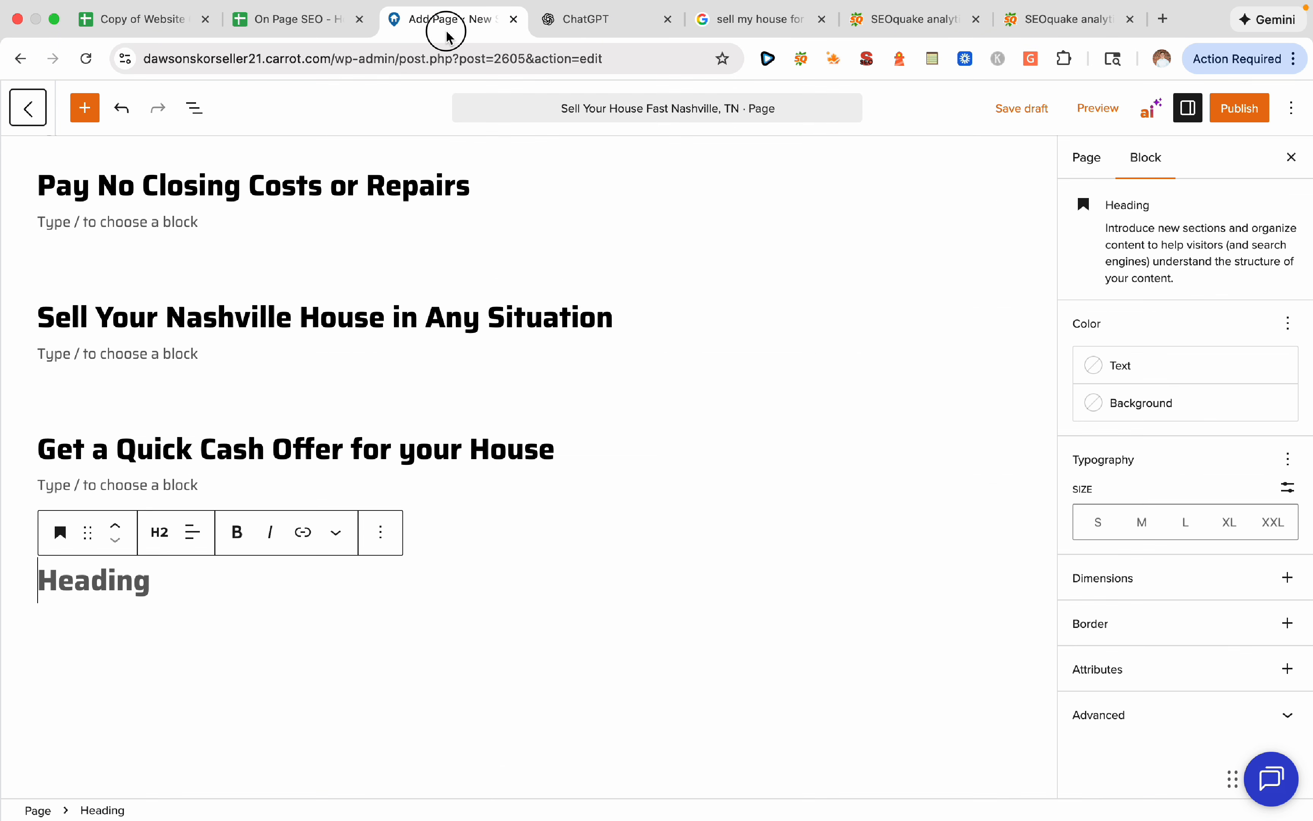
left_click(298, 20)
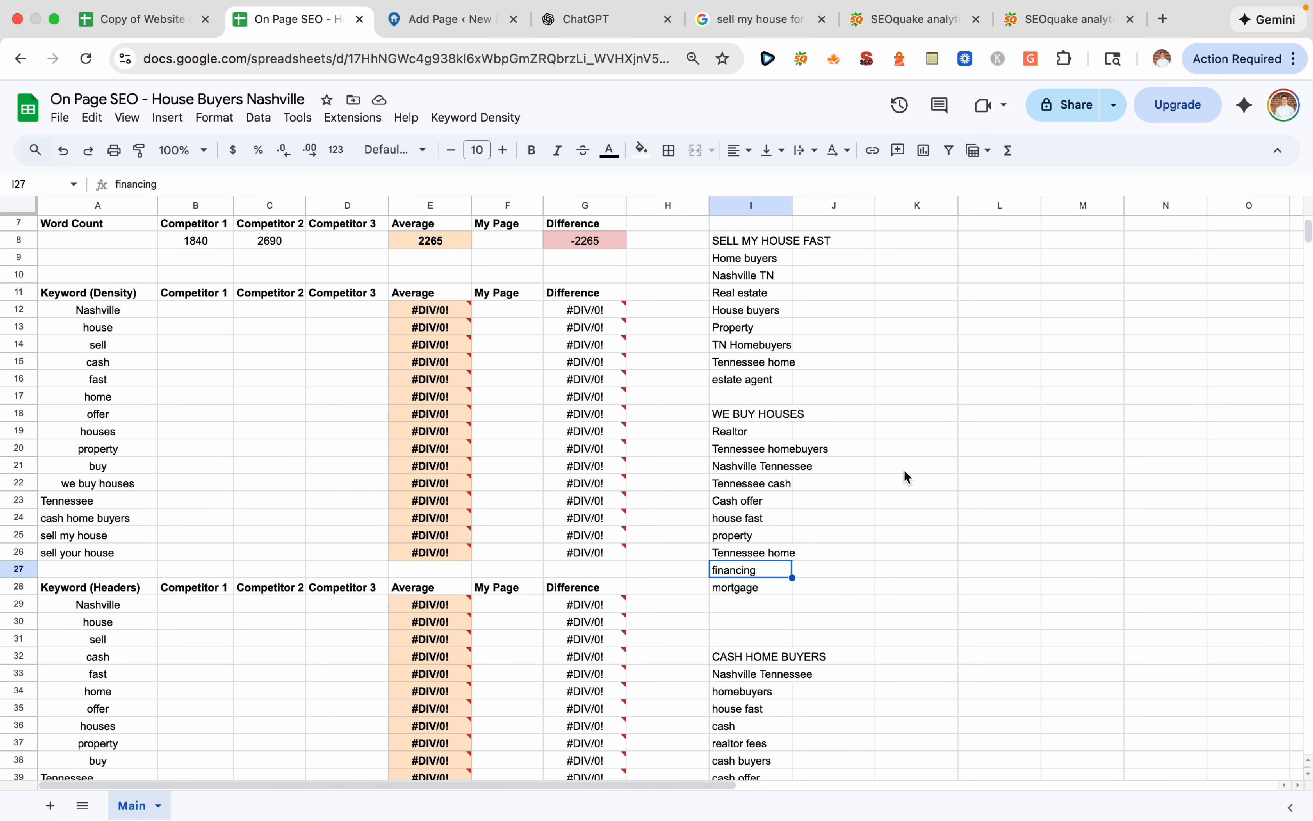
scroll(907, 477, "down", 3)
left_click(784, 519)
left_click(780, 550)
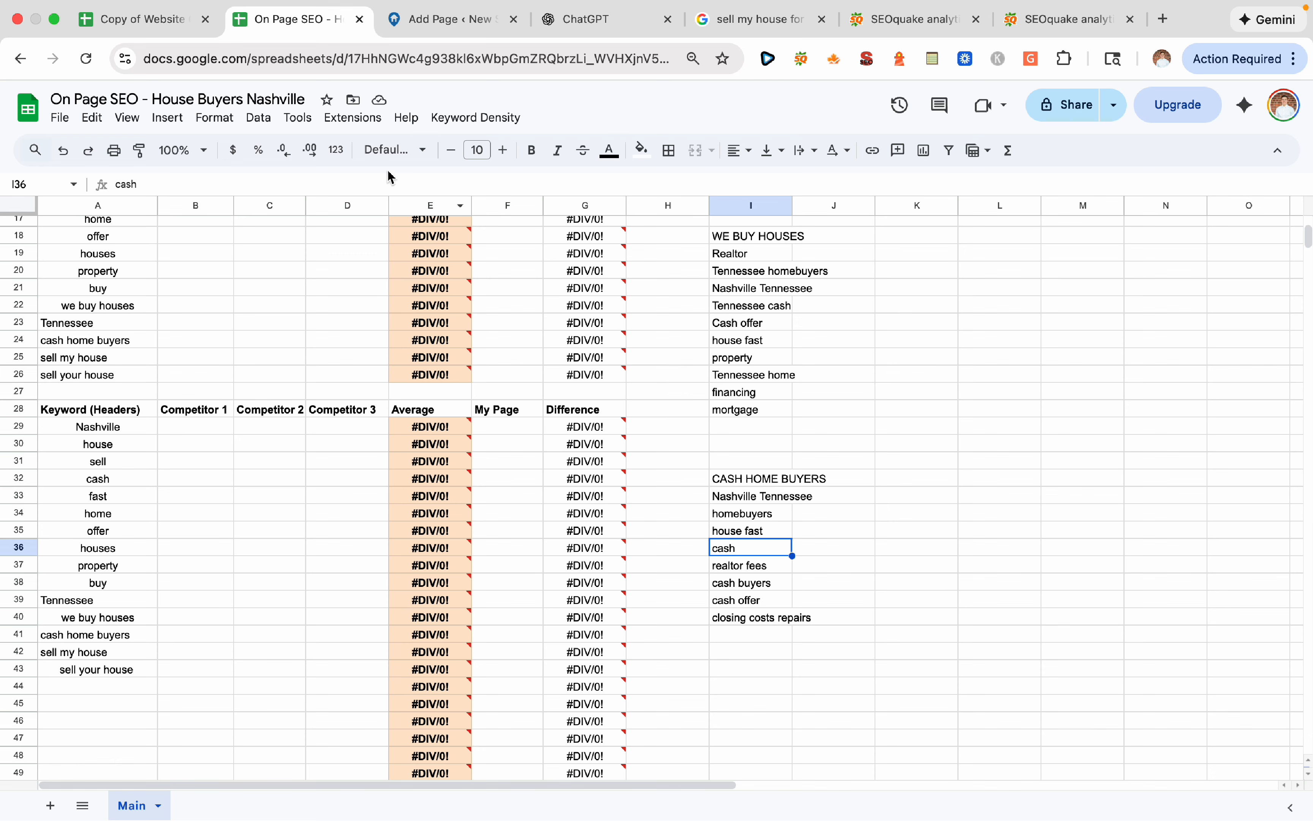
left_click(461, 24)
Write the empty heading as "We Buy Homes in Nashville for Cash"
mouse_move(465, 507)
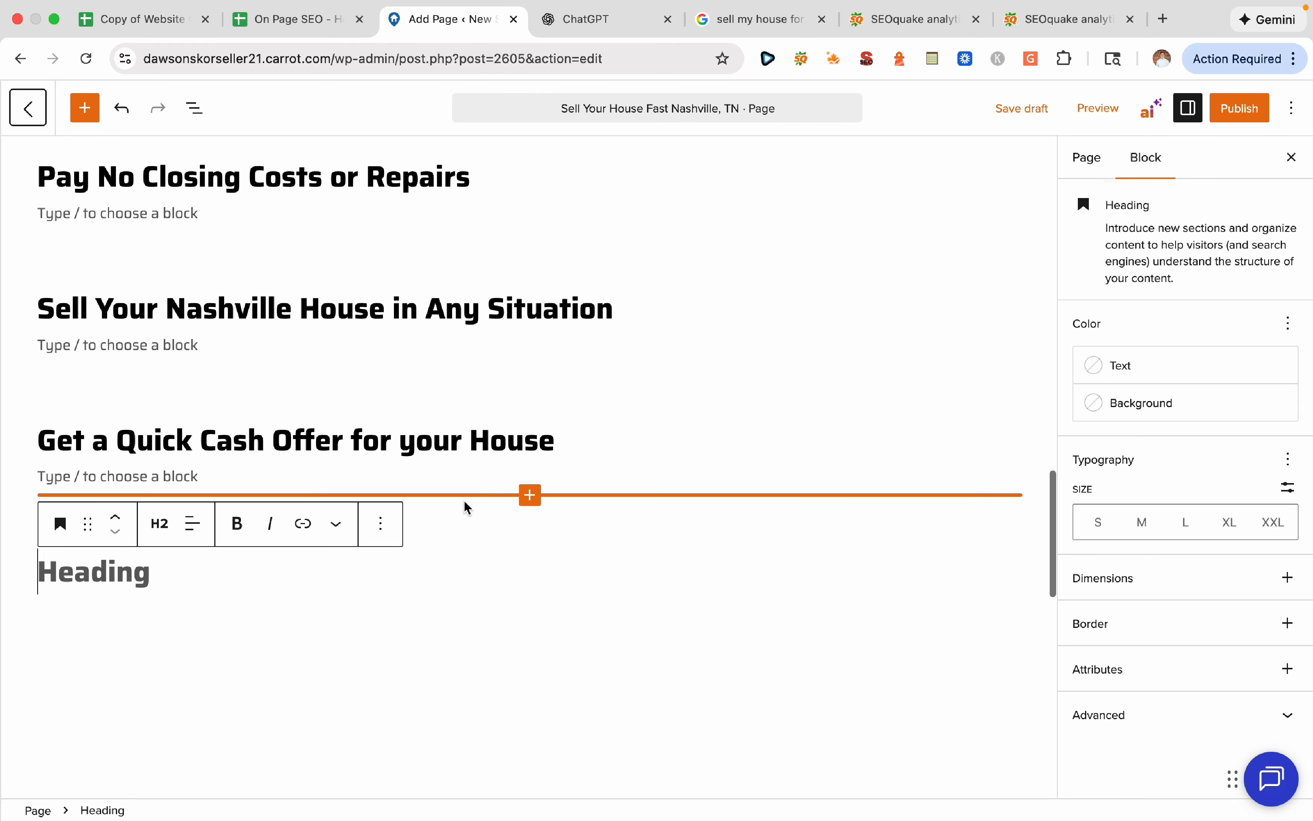
type("We Buy Homes ")
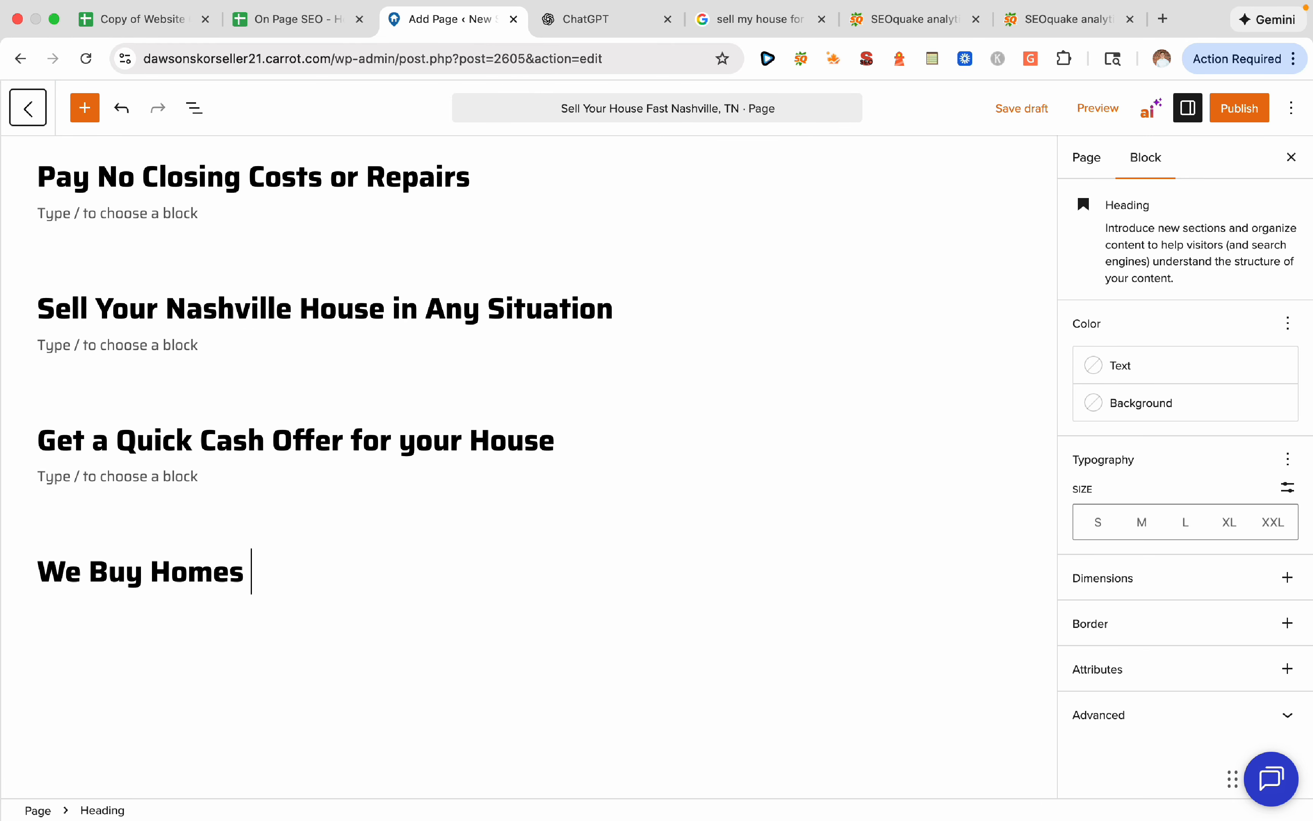
type("in SH")
key("BackSpace")
key("BackSpace")
type("Nashville")
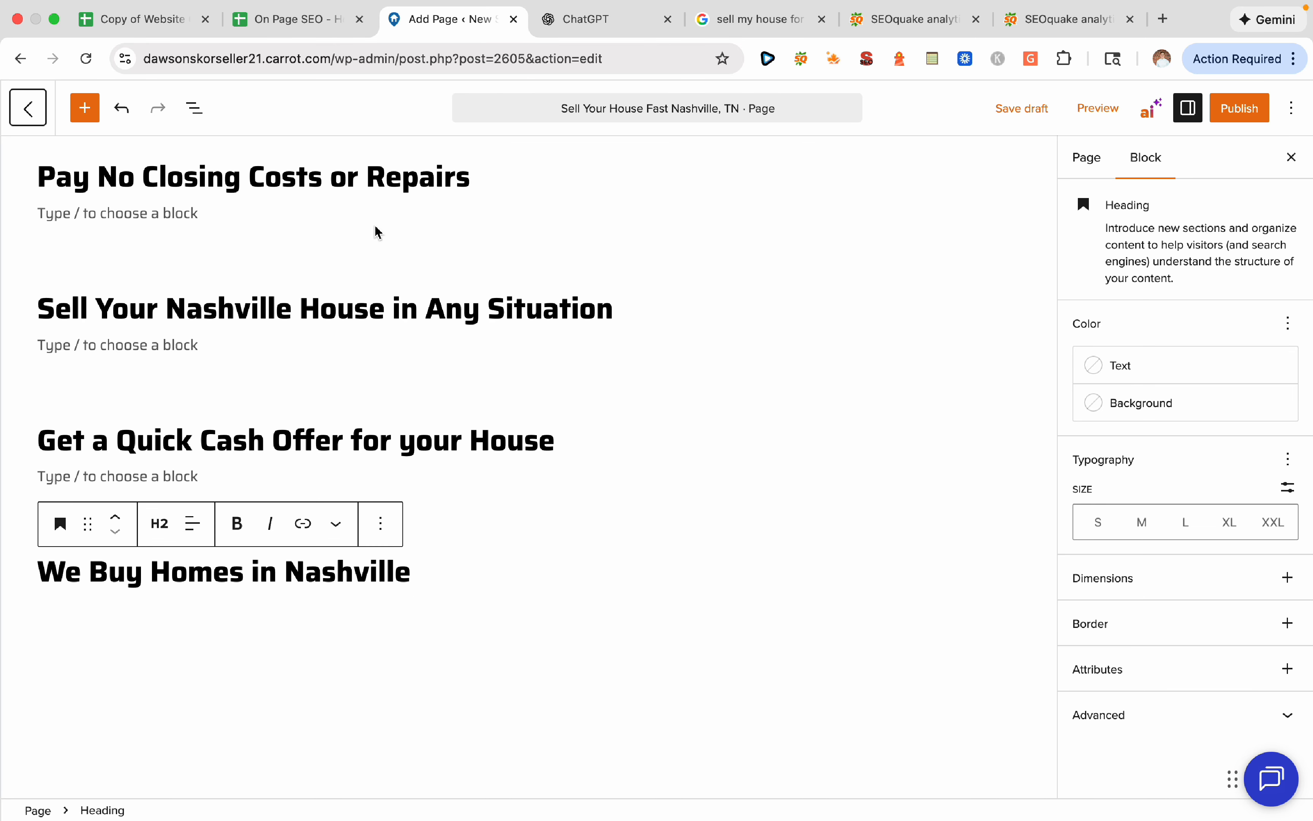
left_click(299, 27)
left_click(480, 22)
type("for Cash")
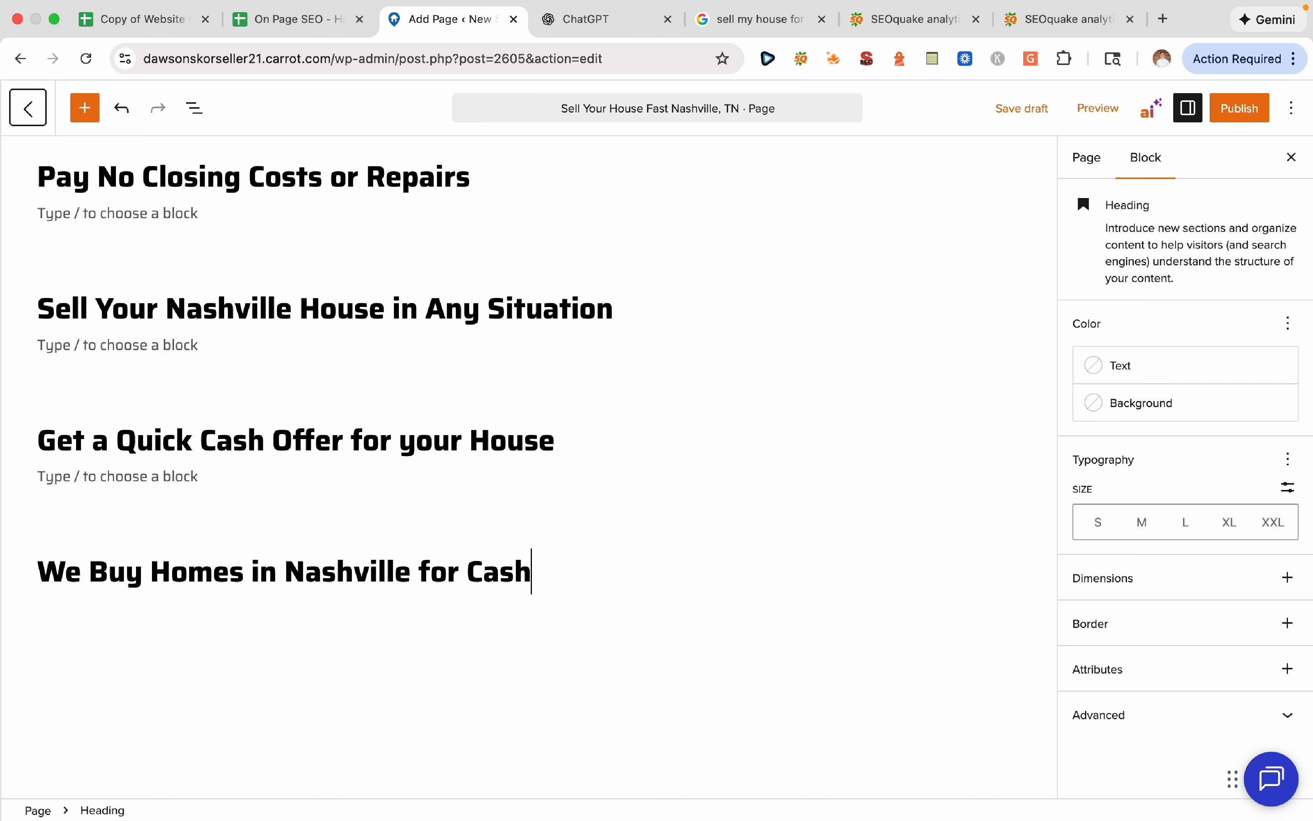
Add empty paragraph space and an empty H2 heading below "We Buy Homes in Nashville for Cash"
key("Return")
key("Return")
key("Return")
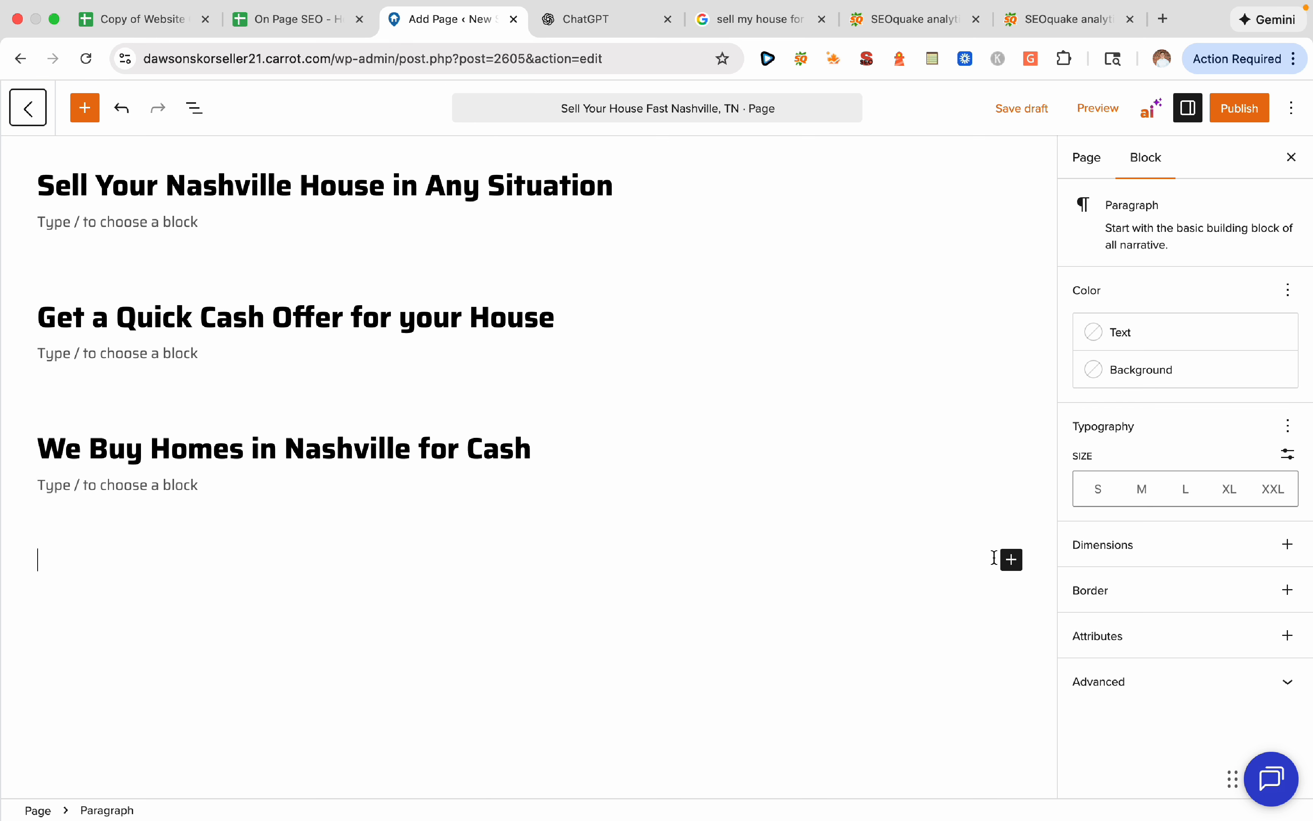
left_click(1011, 560)
left_click(871, 671)
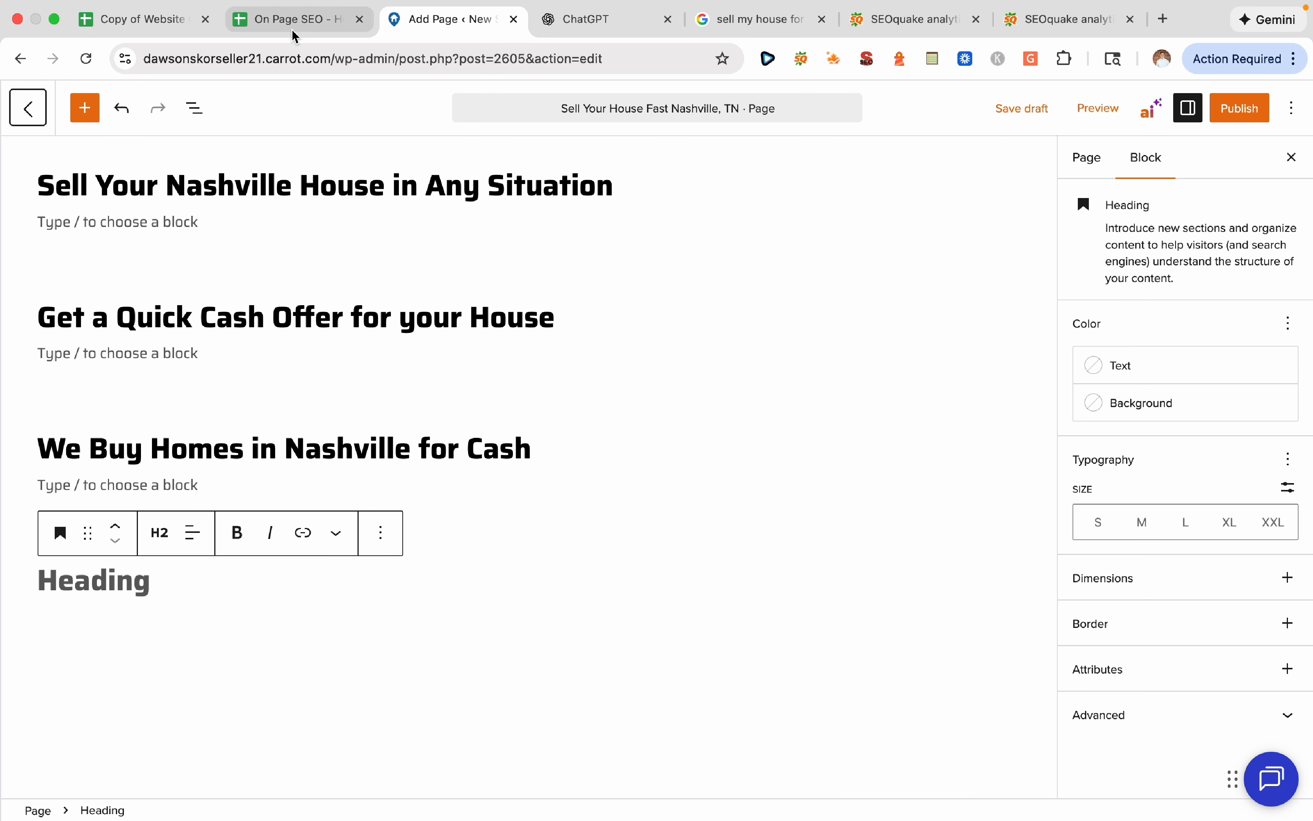
Check the CASH HOME BUYERS keywords in the On Page SEO spreadsheet and write the empty heading as "Sell House Fast, Pay No Closing Costs"
left_click(255, 20)
left_click(758, 575)
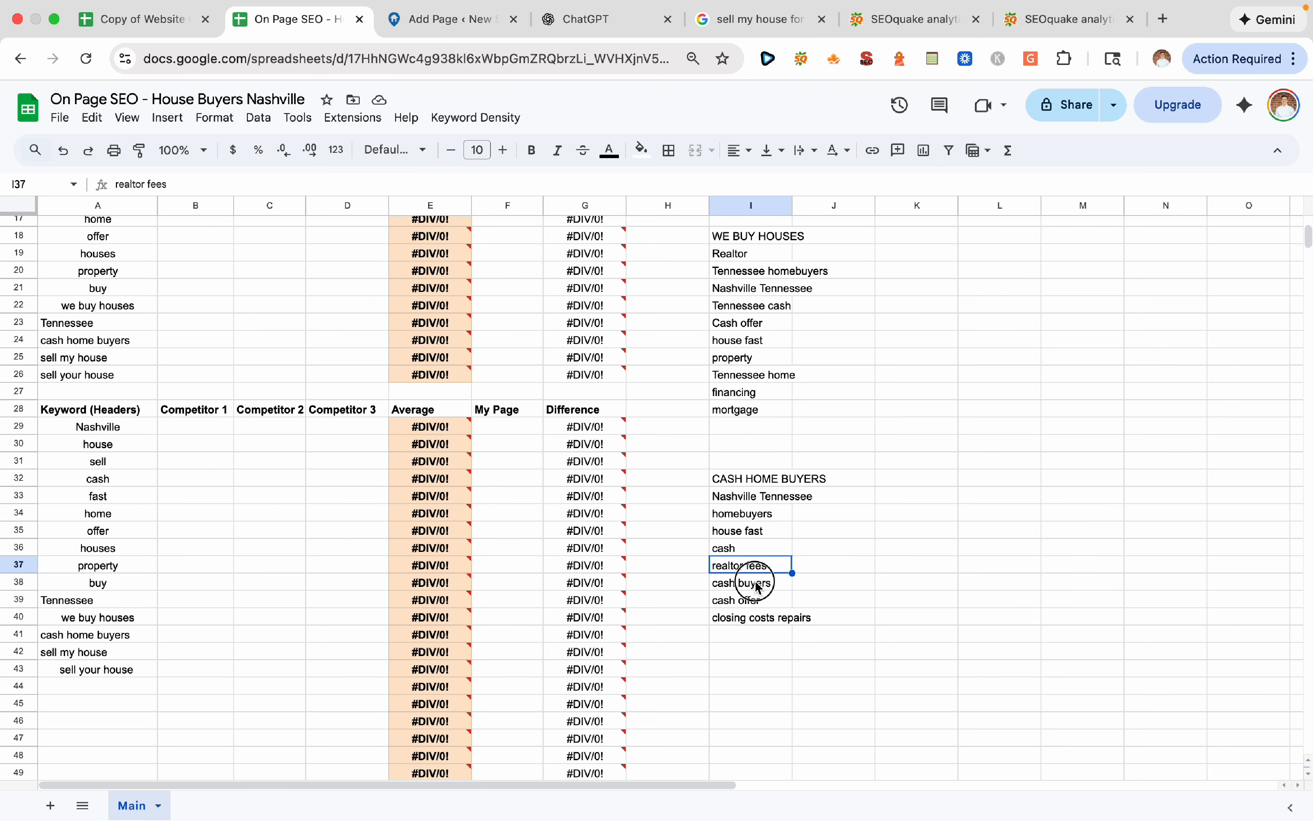
left_click(758, 580)
left_click(464, 21)
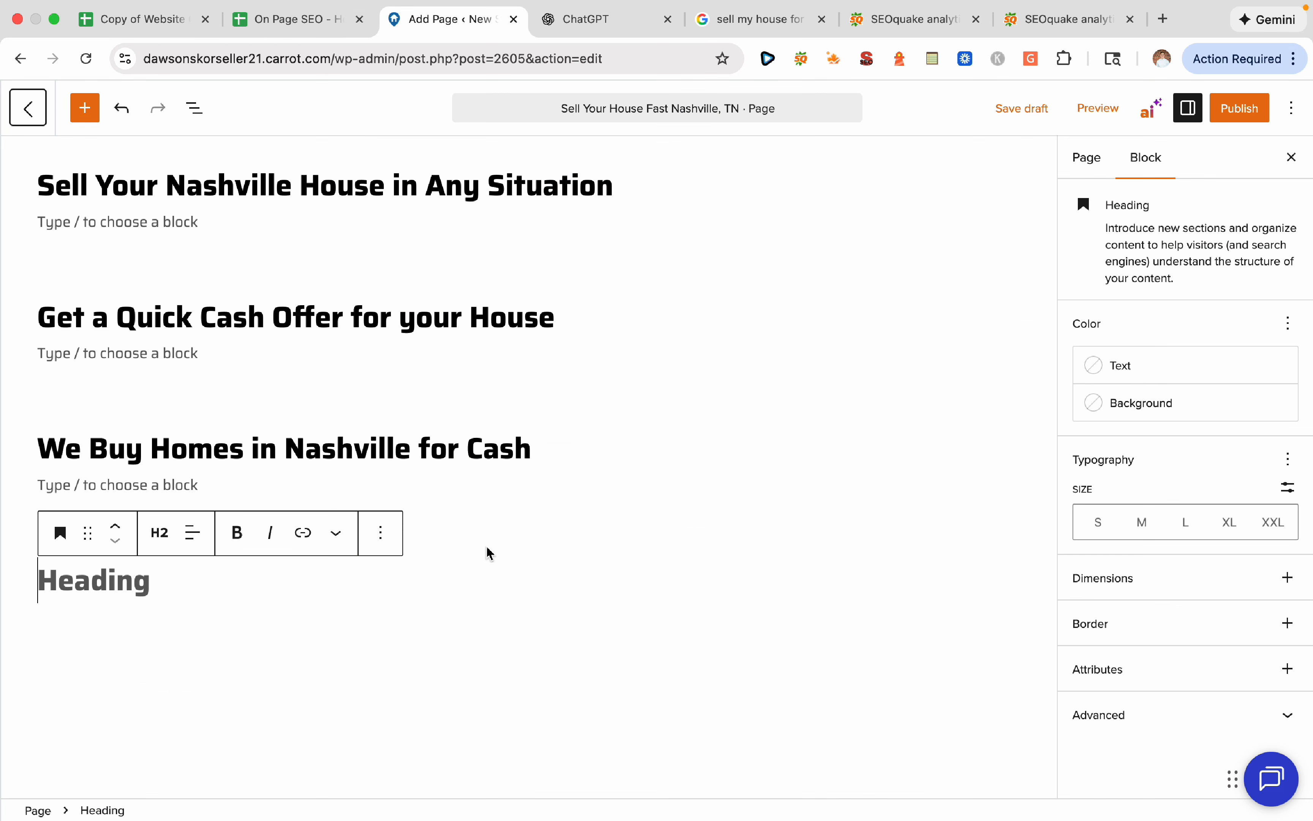
type("Sell ")
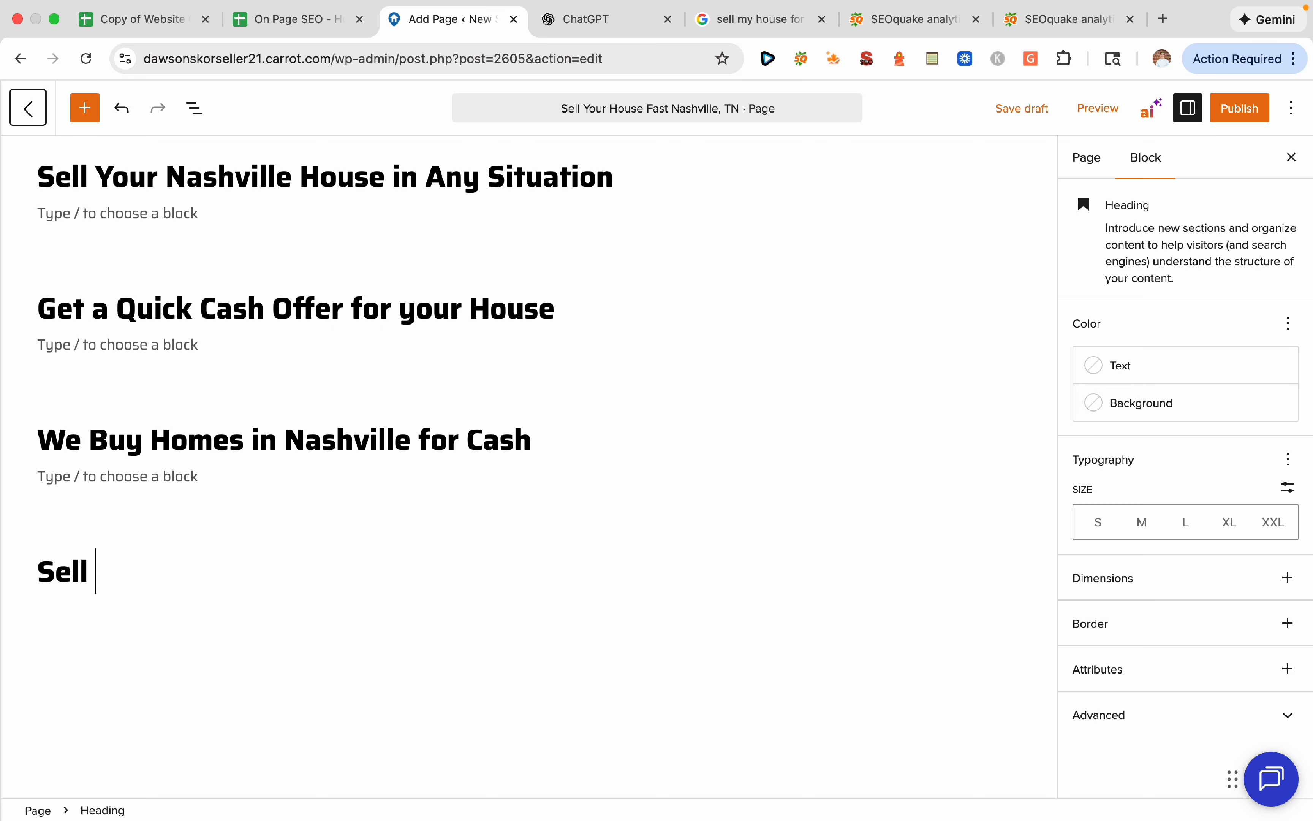
type("House Fast, Pay N")
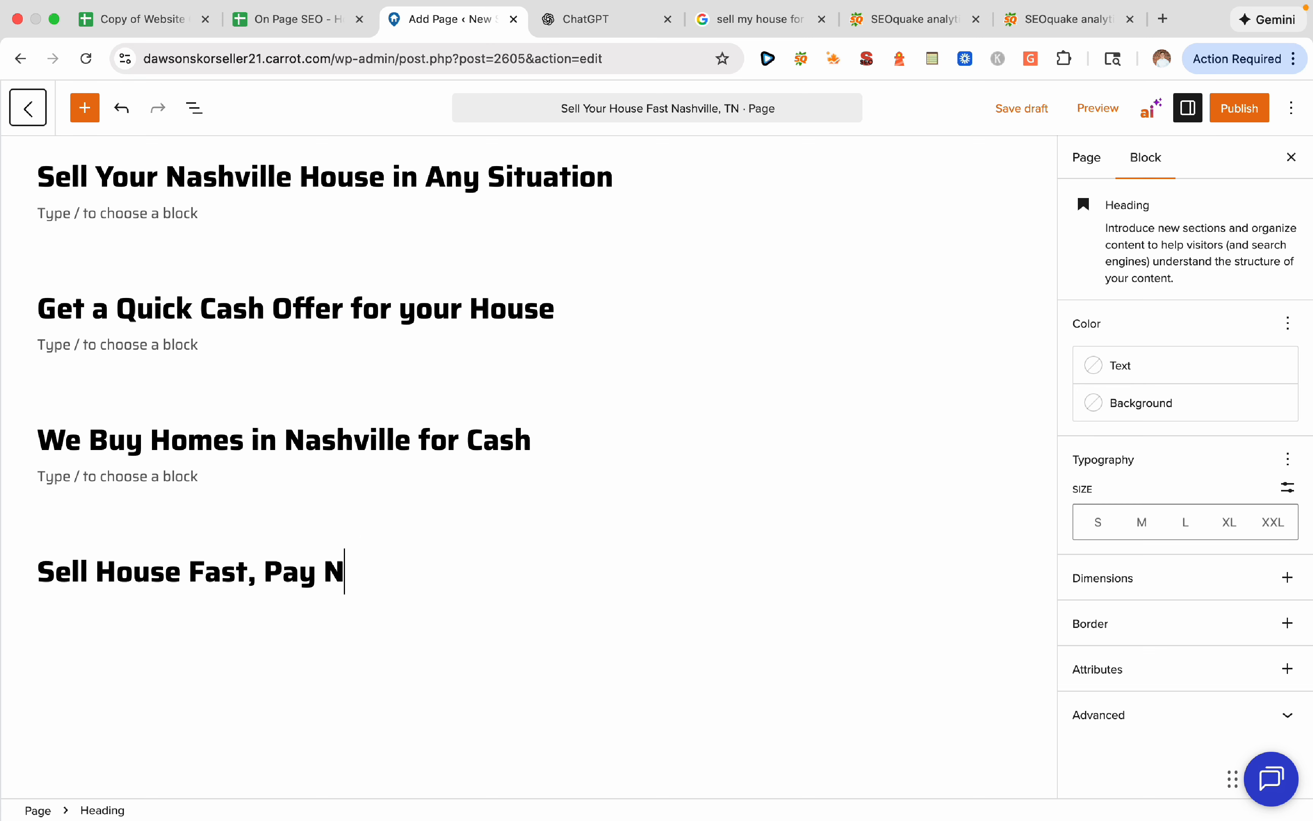
type("o Closing Costs")
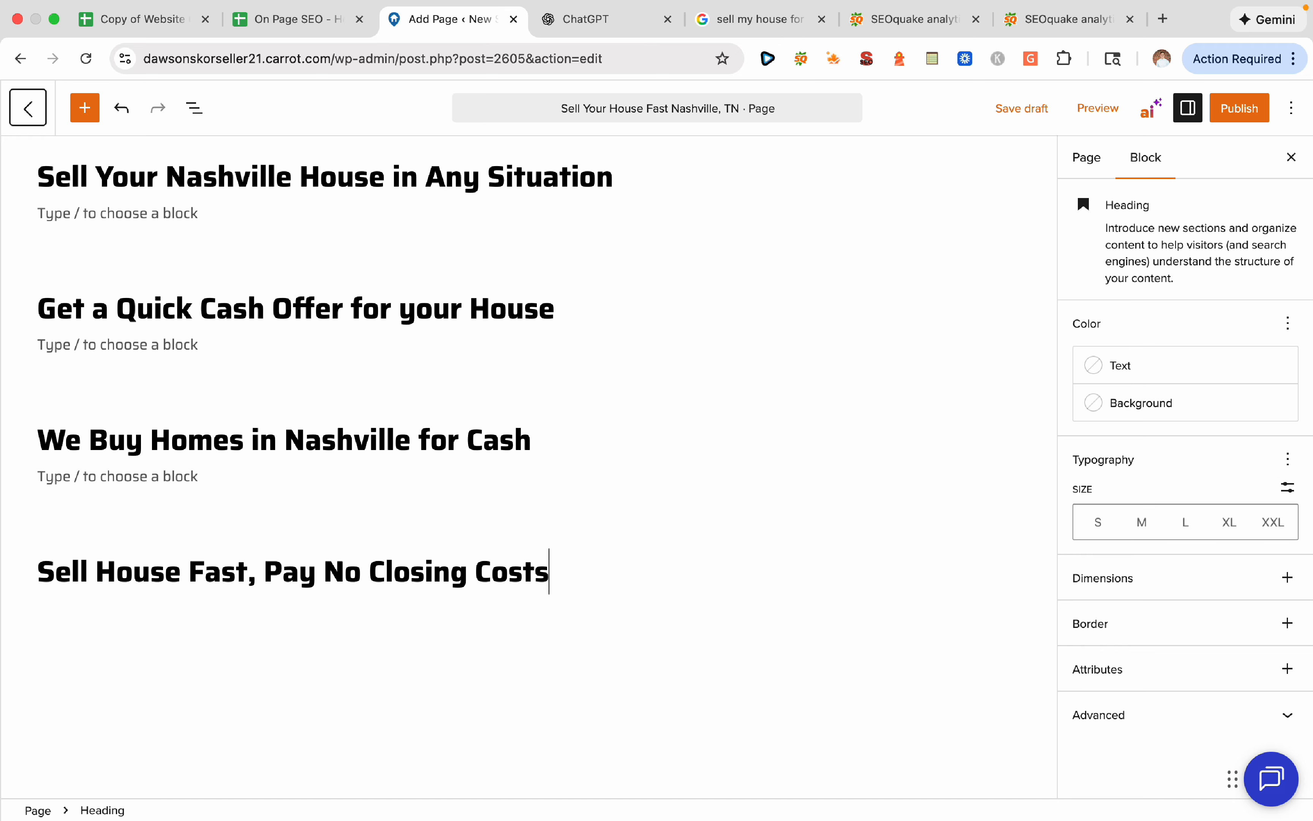
key("Return")
Review all the headings on the page from end to start and save the page as a draft
scroll(620, 646, "up", 10)
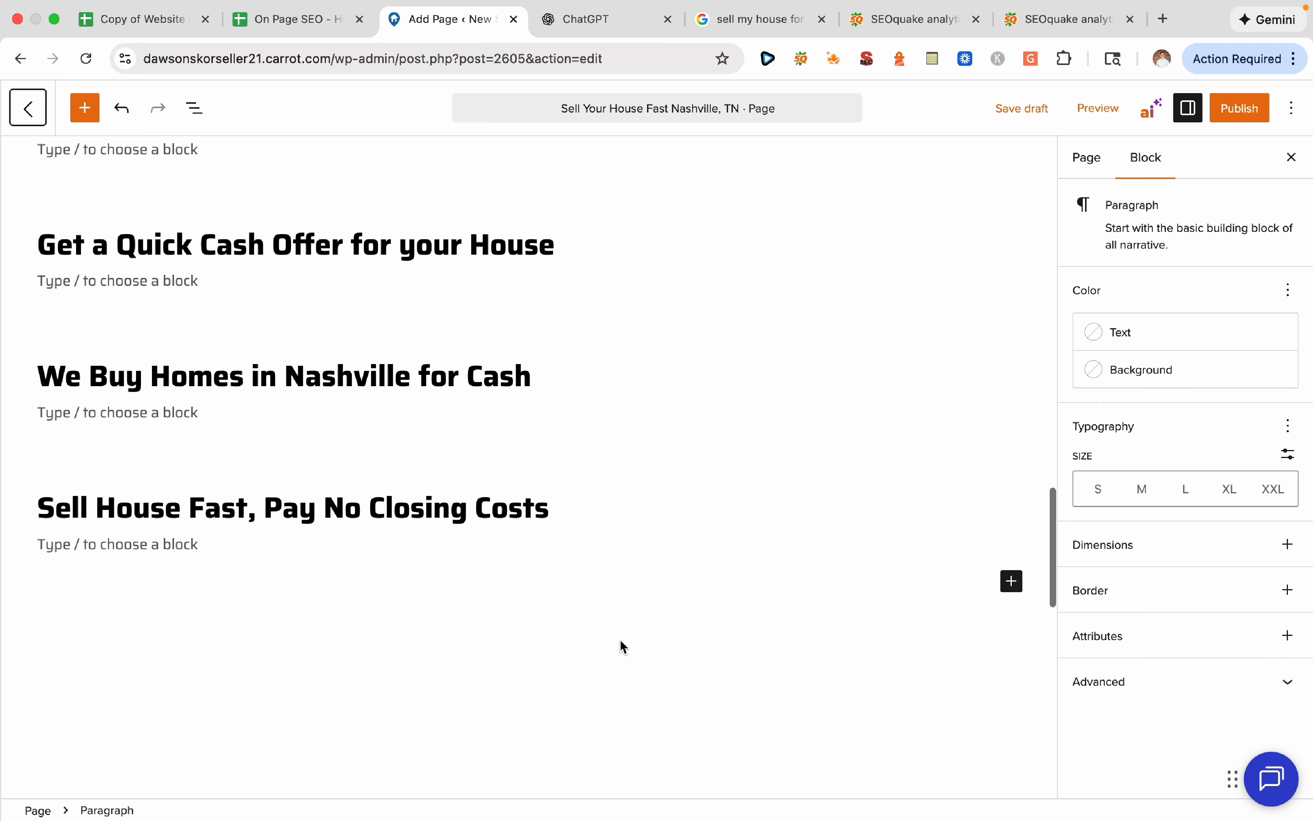
scroll(620, 646, "up", 15)
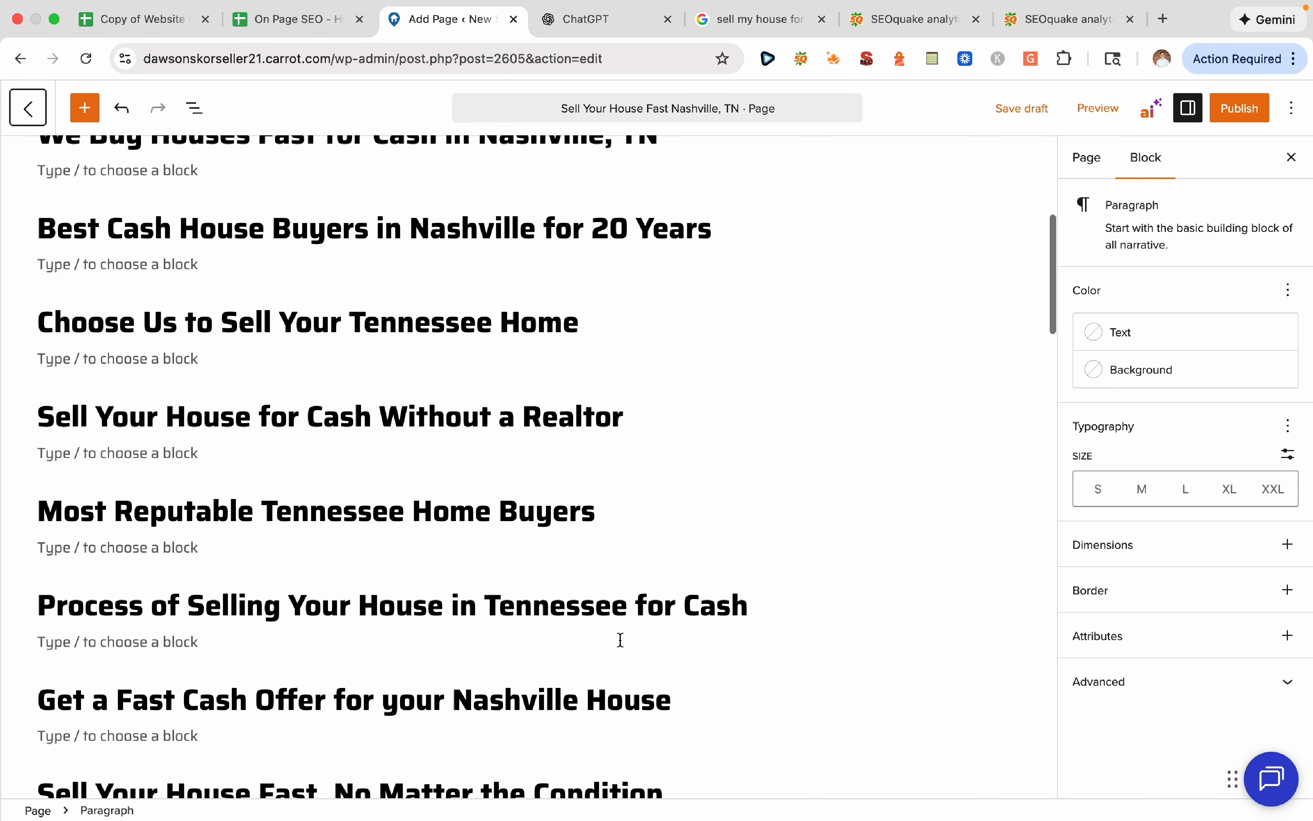
scroll(620, 641, "down", 20)
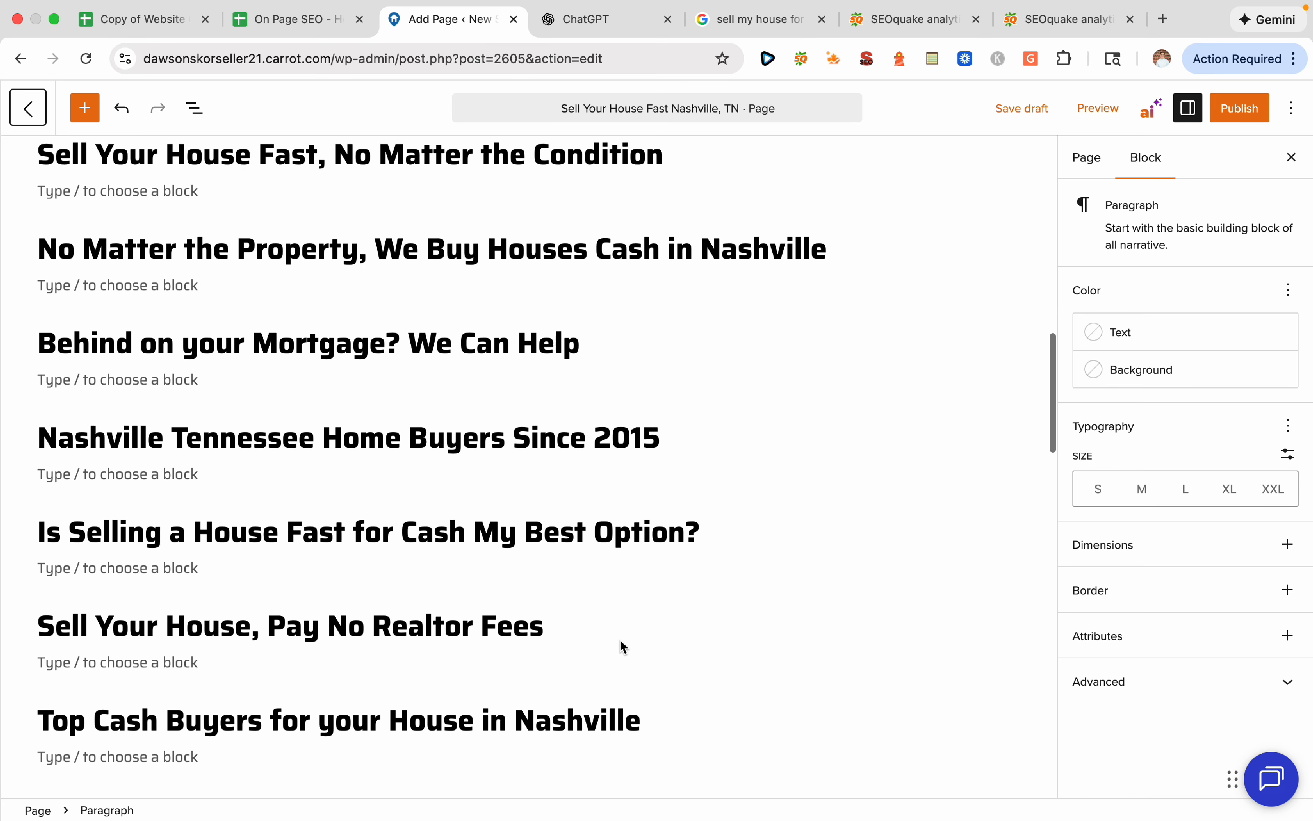
left_click(319, 376)
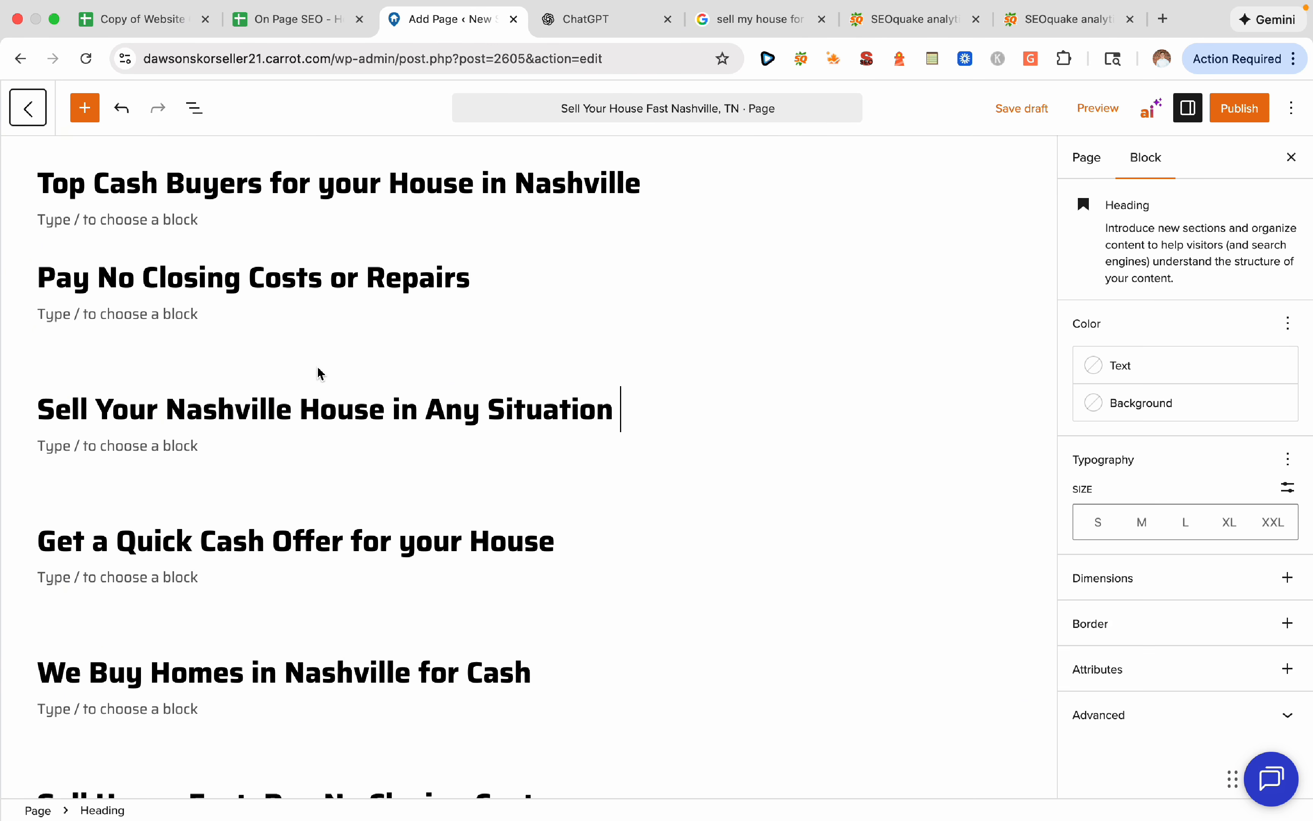
mouse_move(348, 369)
left_click(17, 367)
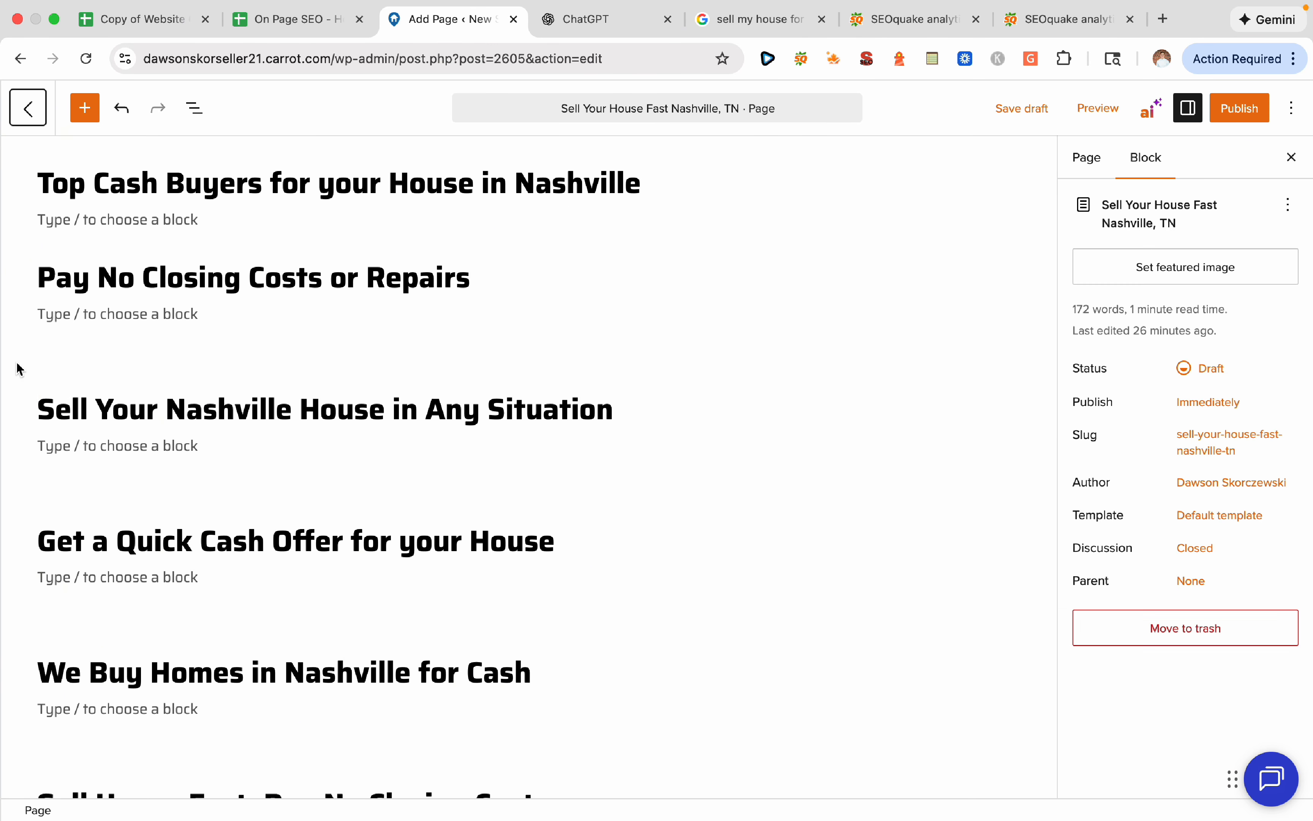
scroll(290, 418, "up", 20)
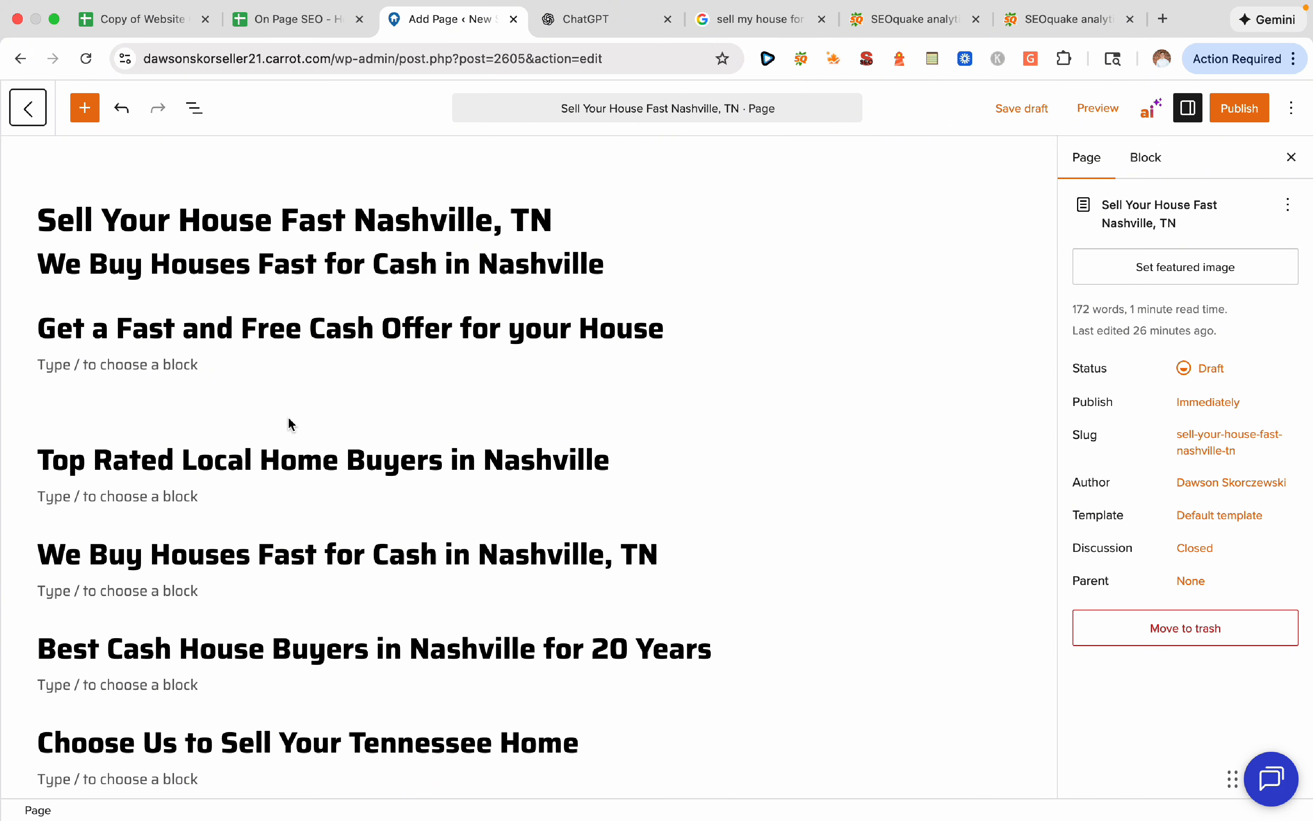
left_click(1021, 108)
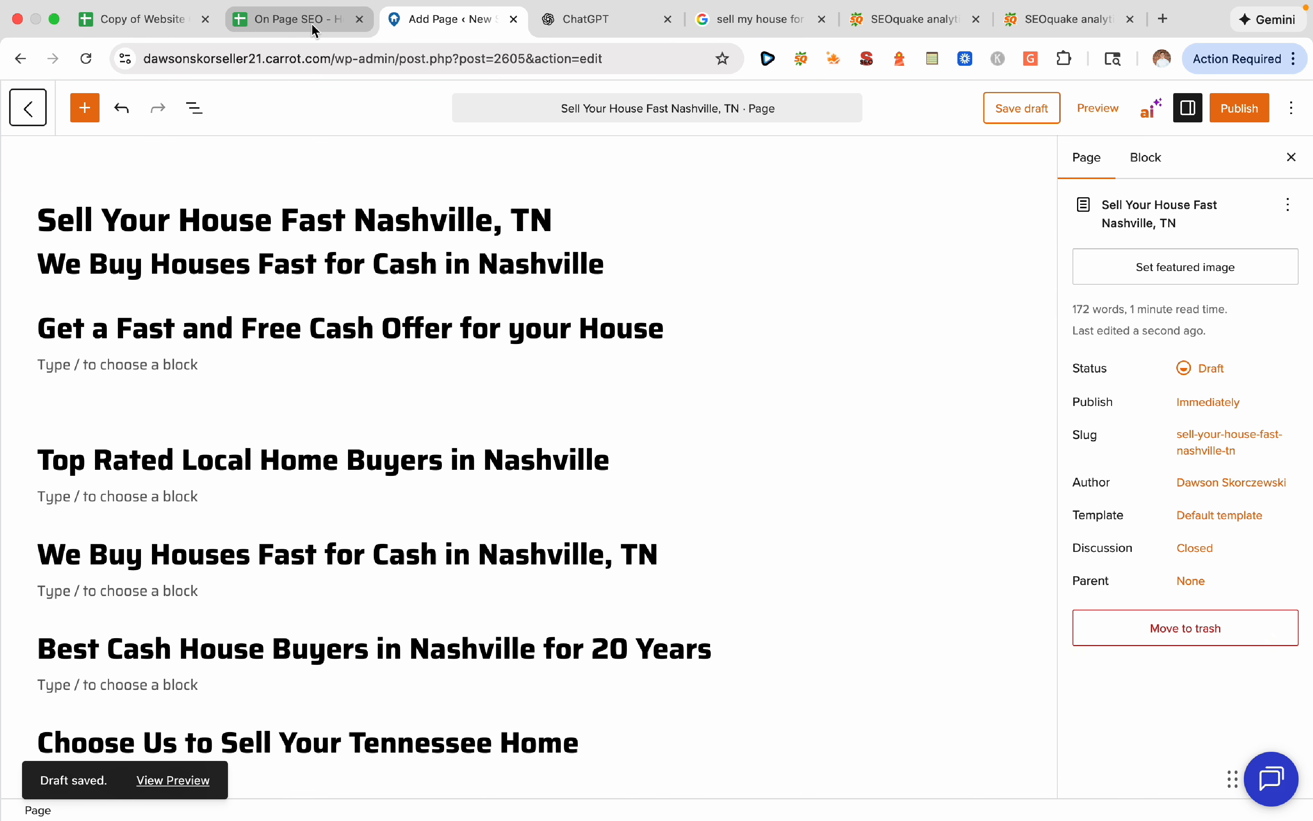
Check the keywords in the On Page SEO spreadsheet and begin a ChatGPT prompt describing House Buyers Nashville as buying houses fast for cash in as-is condition
left_click(295, 25)
left_click(934, 427)
scroll(1034, 468, "up", 5)
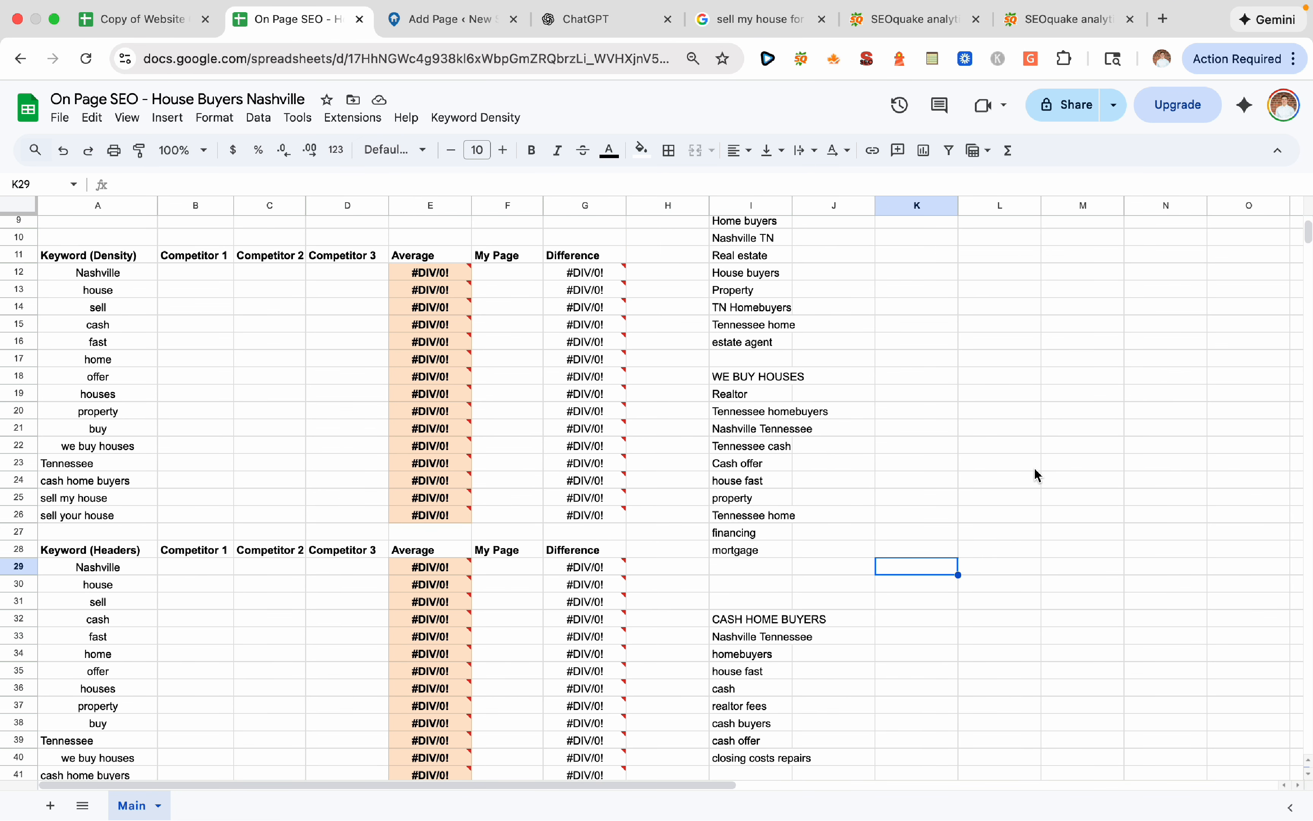
left_click(603, 22)
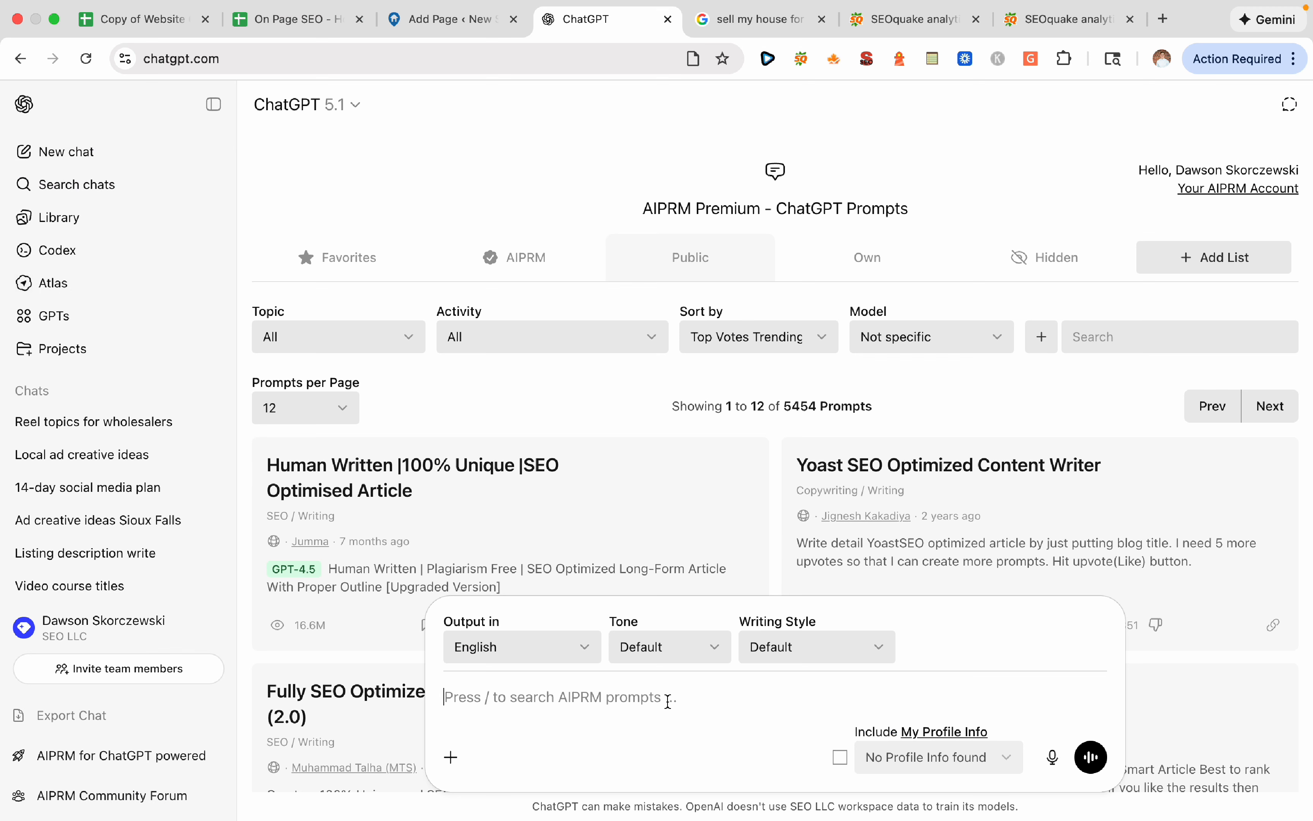
type("W")
key("BackSpace")
type("I'")
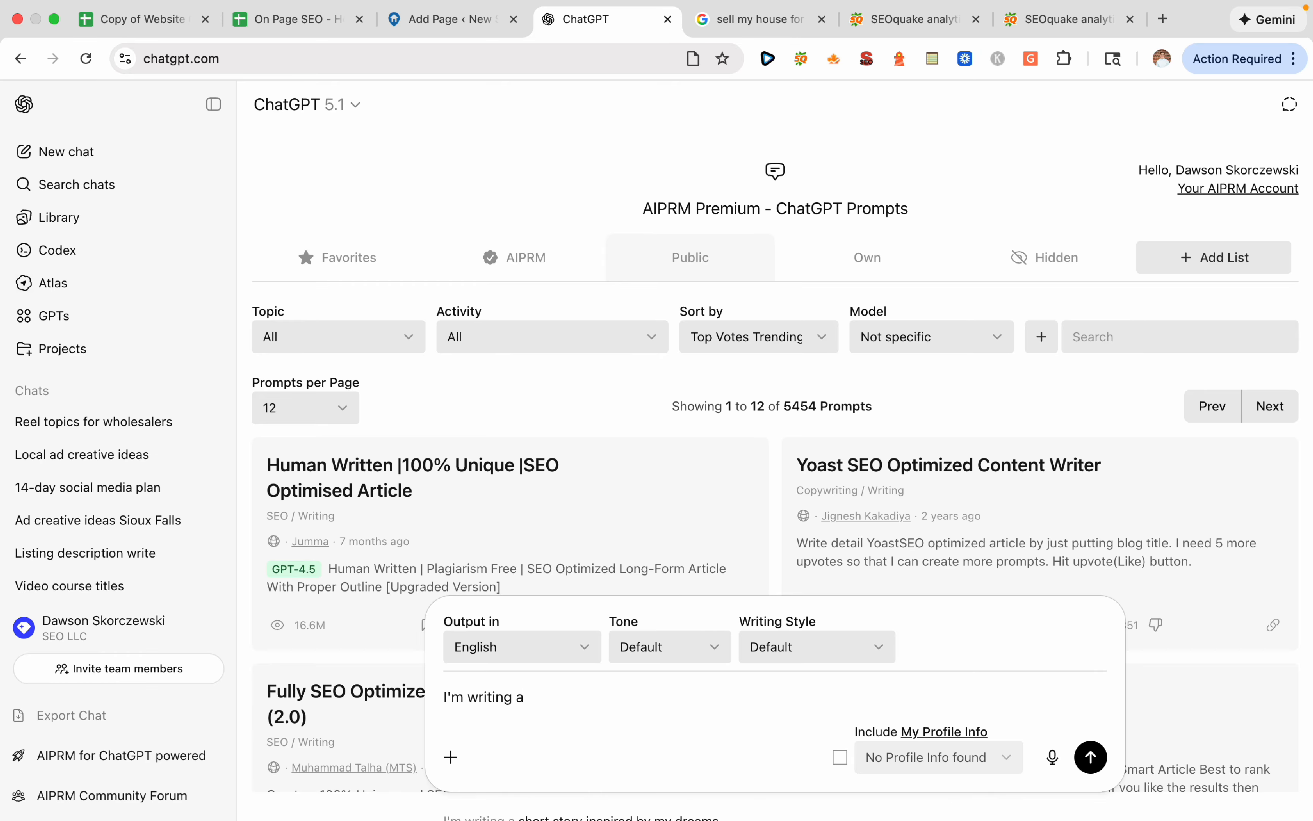
type("m writing website content for my c")
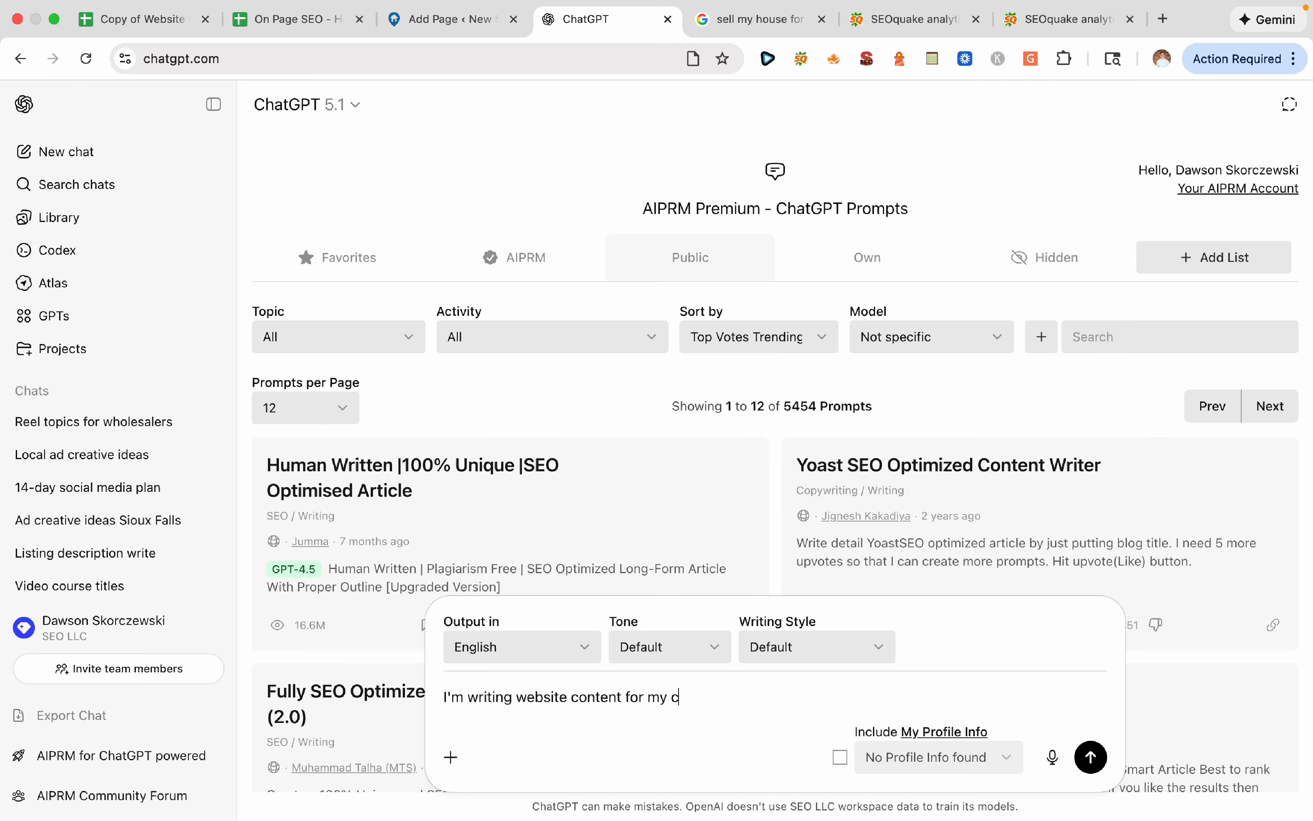
type("ompany called House Buyers")
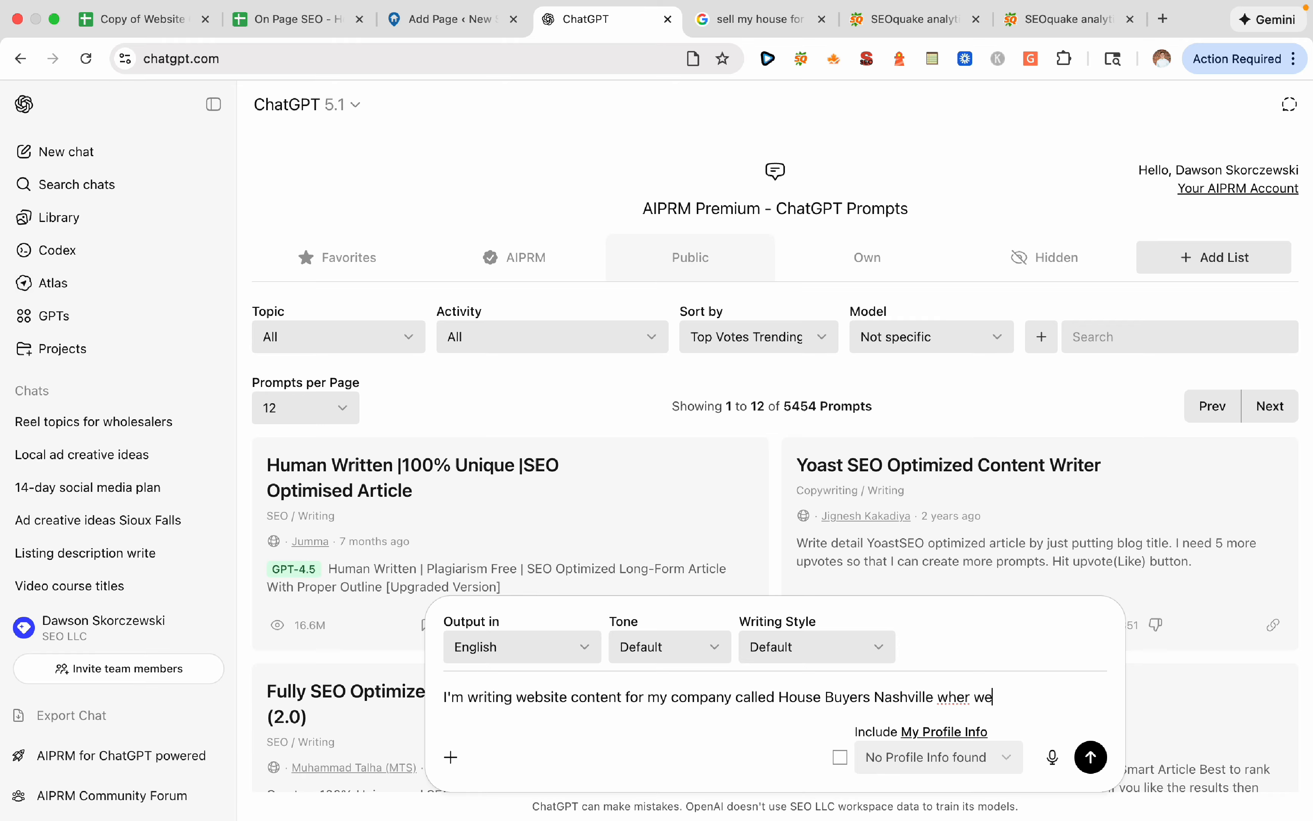
type(" Nashville where we buy houses for cash in as-is condition fast. All of the content in this thread")
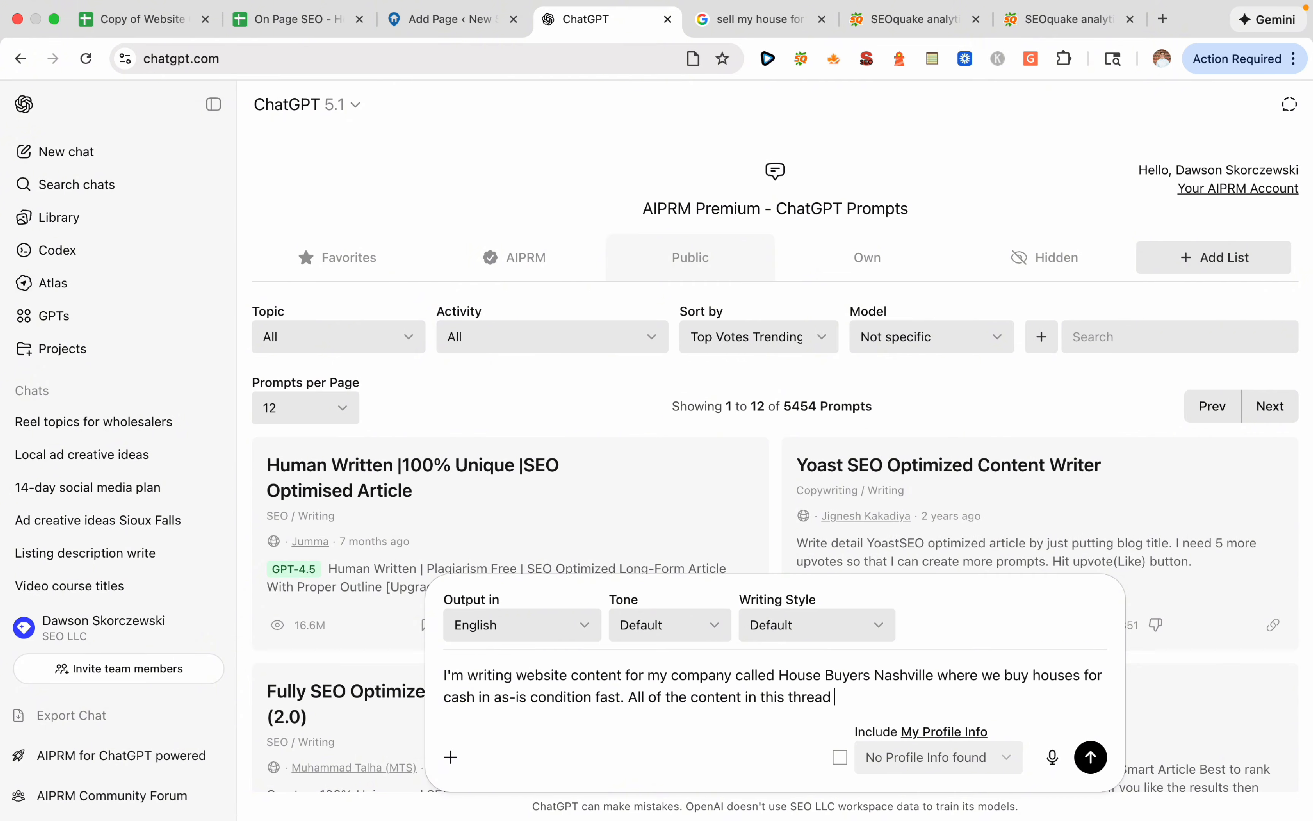
State in the prompt that all content in this thread will be website content talking in the 3rd person
type("site content talking")
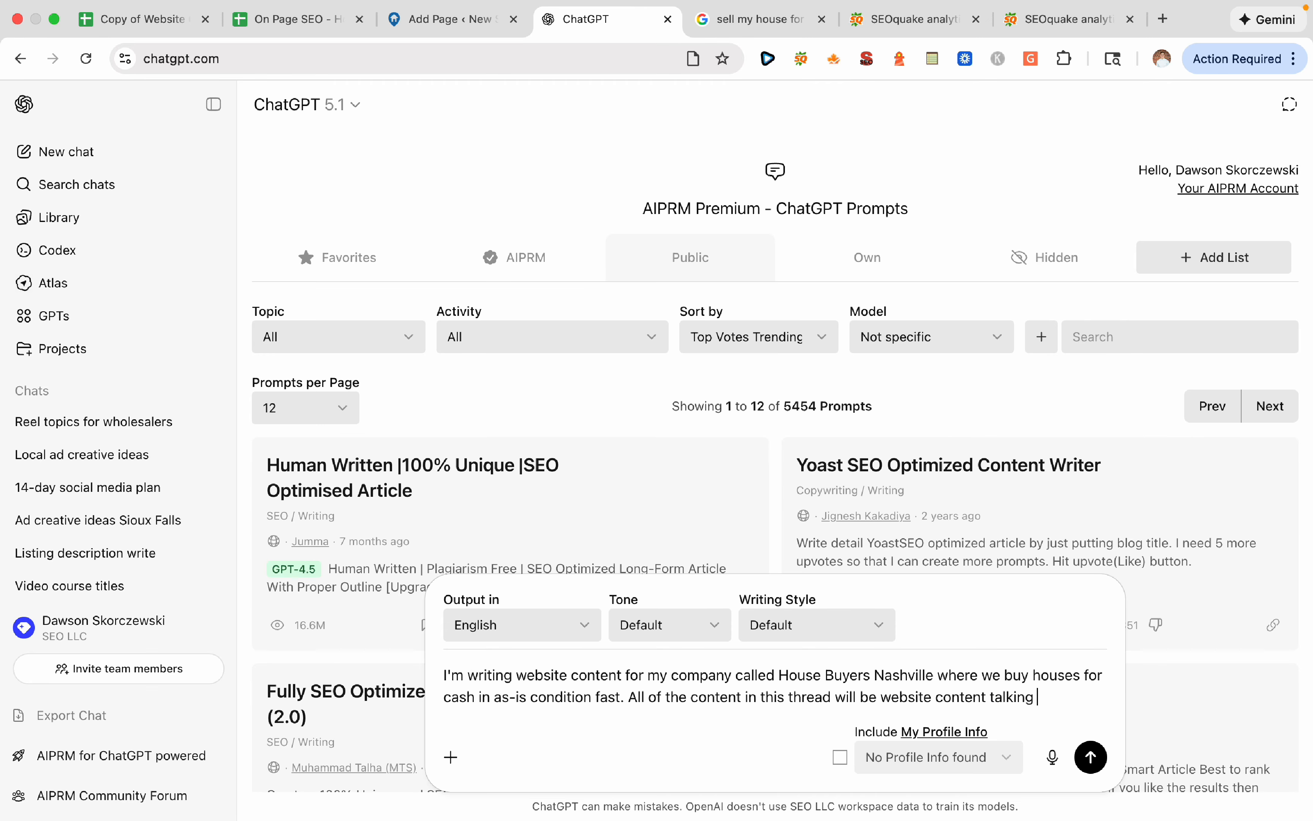
type(" in the 3rd person")
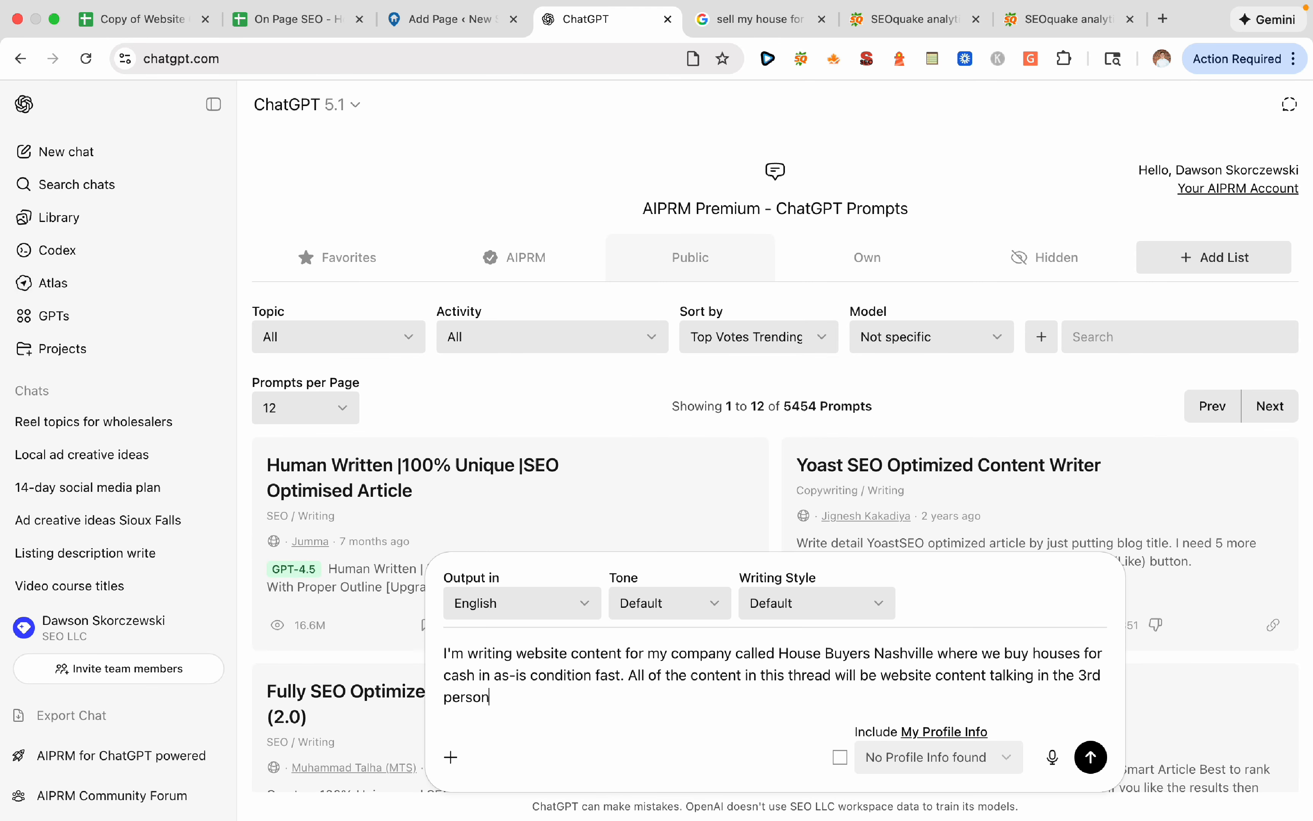
type(".")
key("shift+Return")
key("shift+Return")
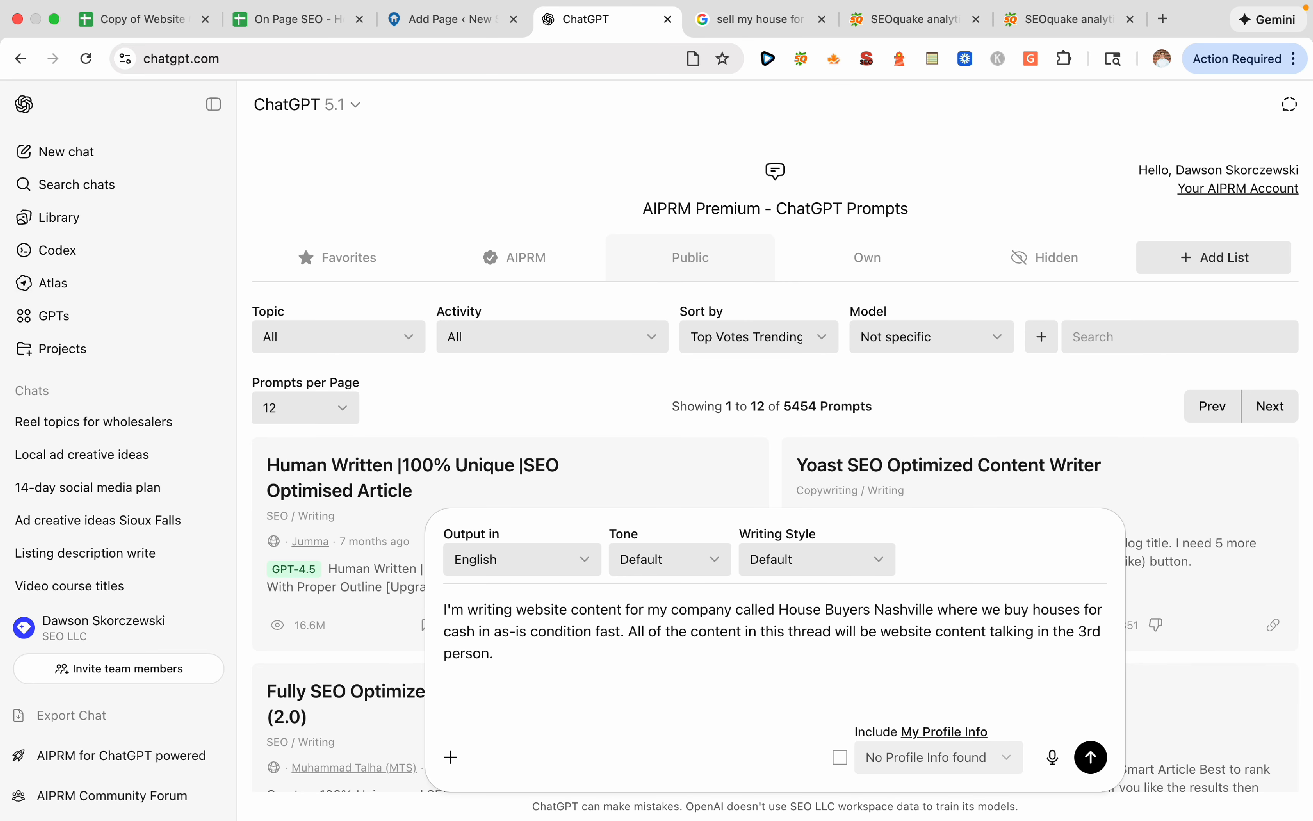
Request an intro paragraph for the website under the header "Top Rated Local Home Buyers in Nashville", copying the heading from the page editor
type("Write me an intro paragraph")
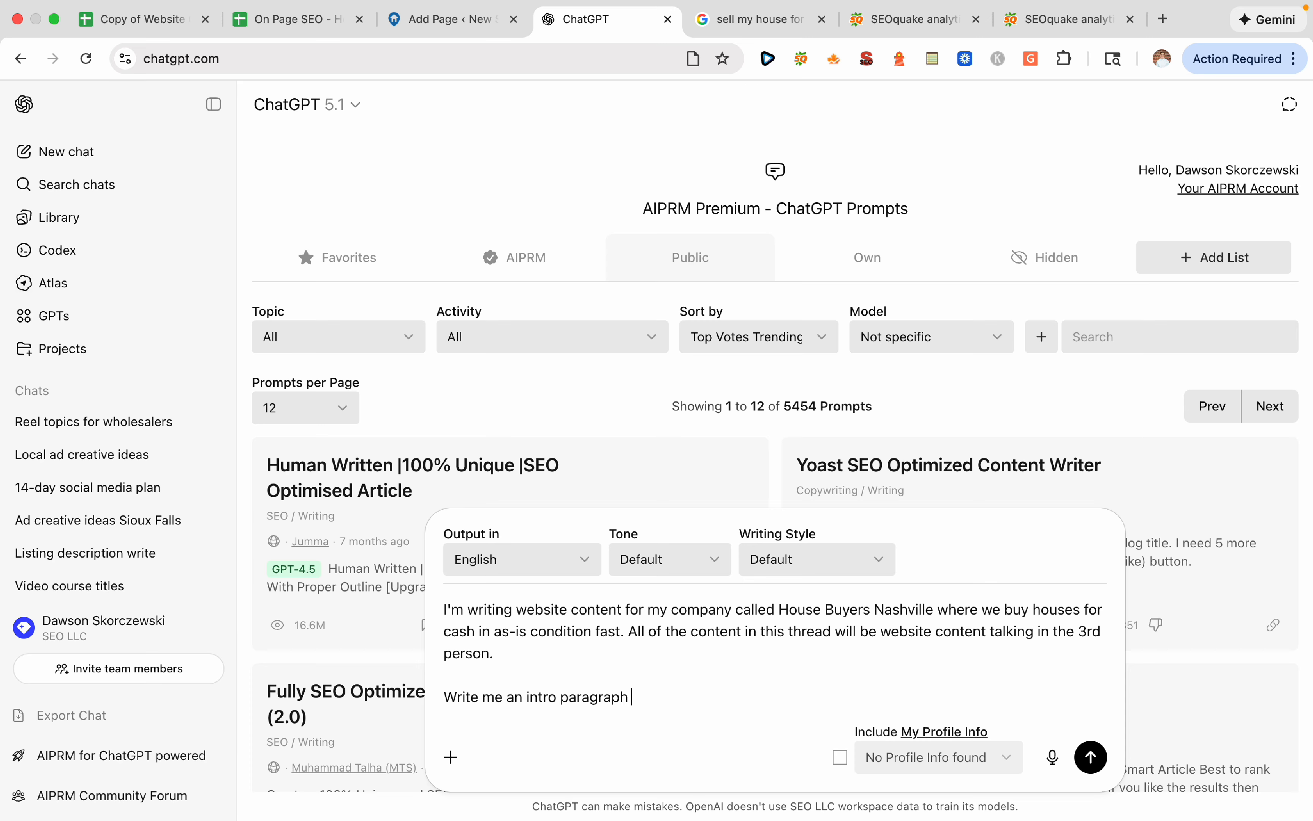
type(" for our website with the")
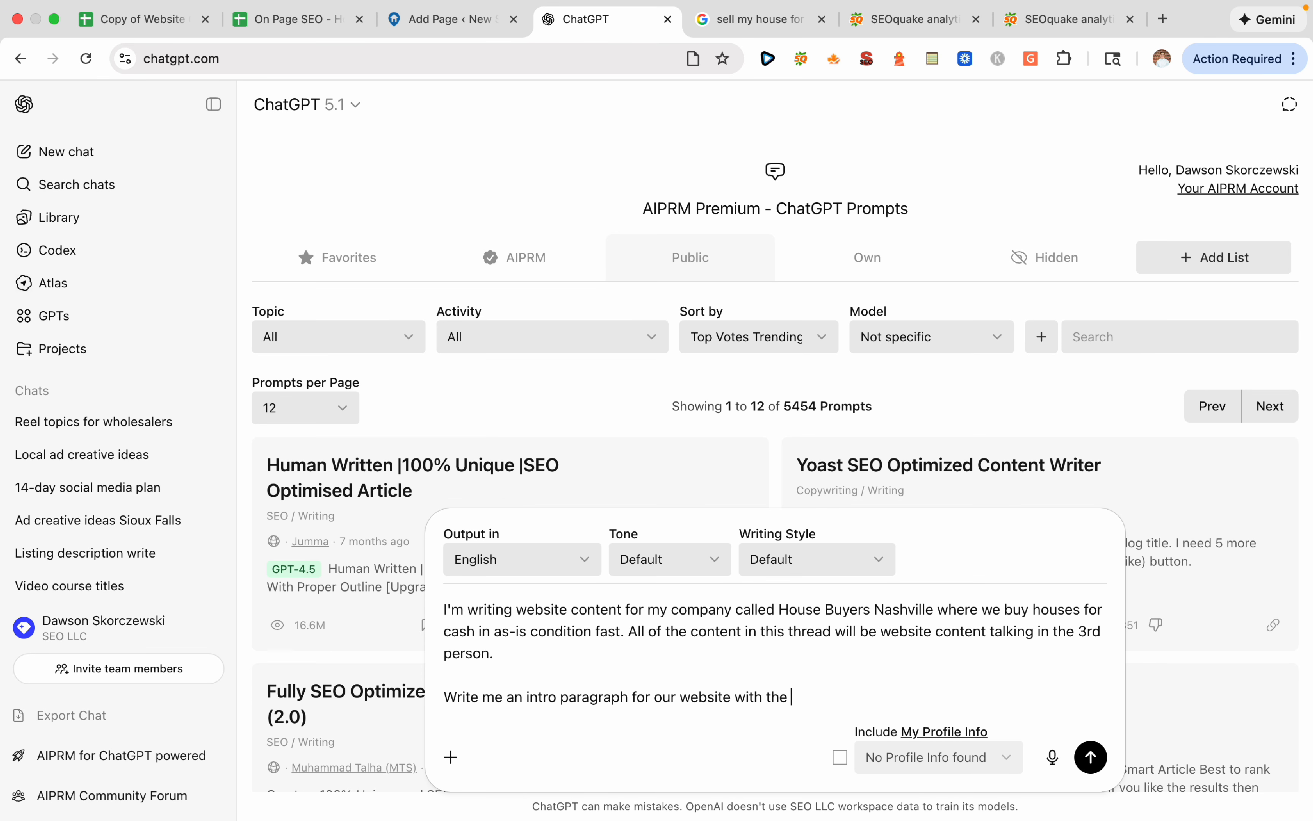
key("BackSpace")
key("BackSpace")
type("under the \"heheader")
left_click(443, 19)
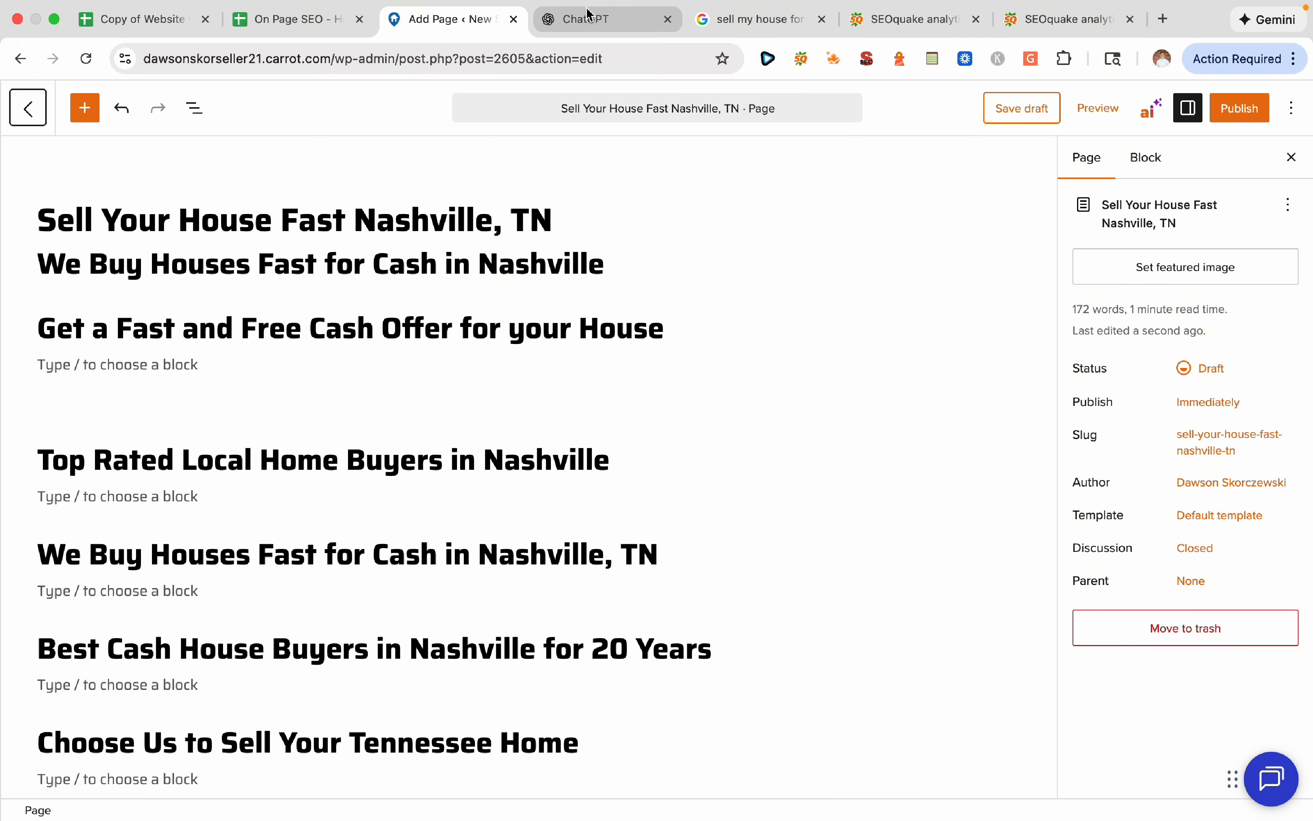
triple_click(508, 462)
key("super+c")
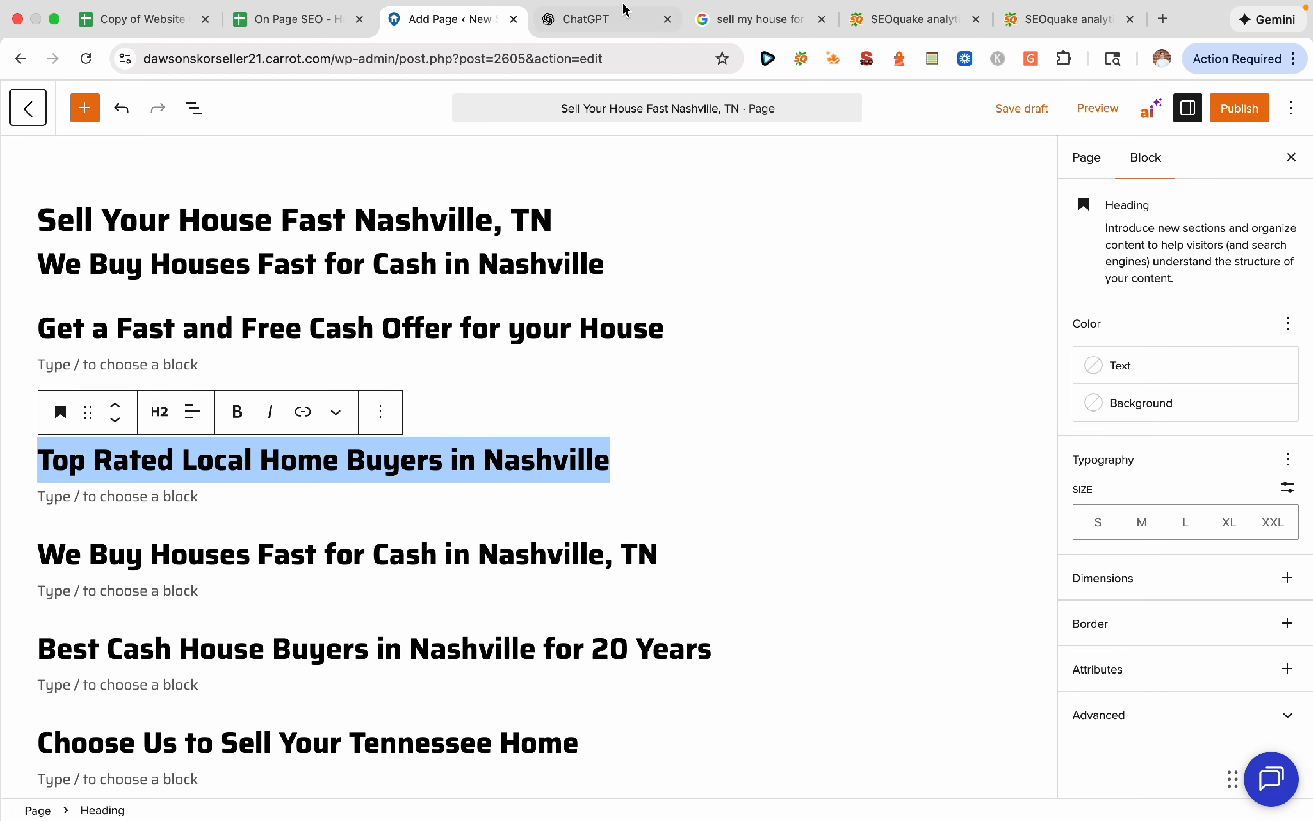
left_click(623, 21)
key("super+v")
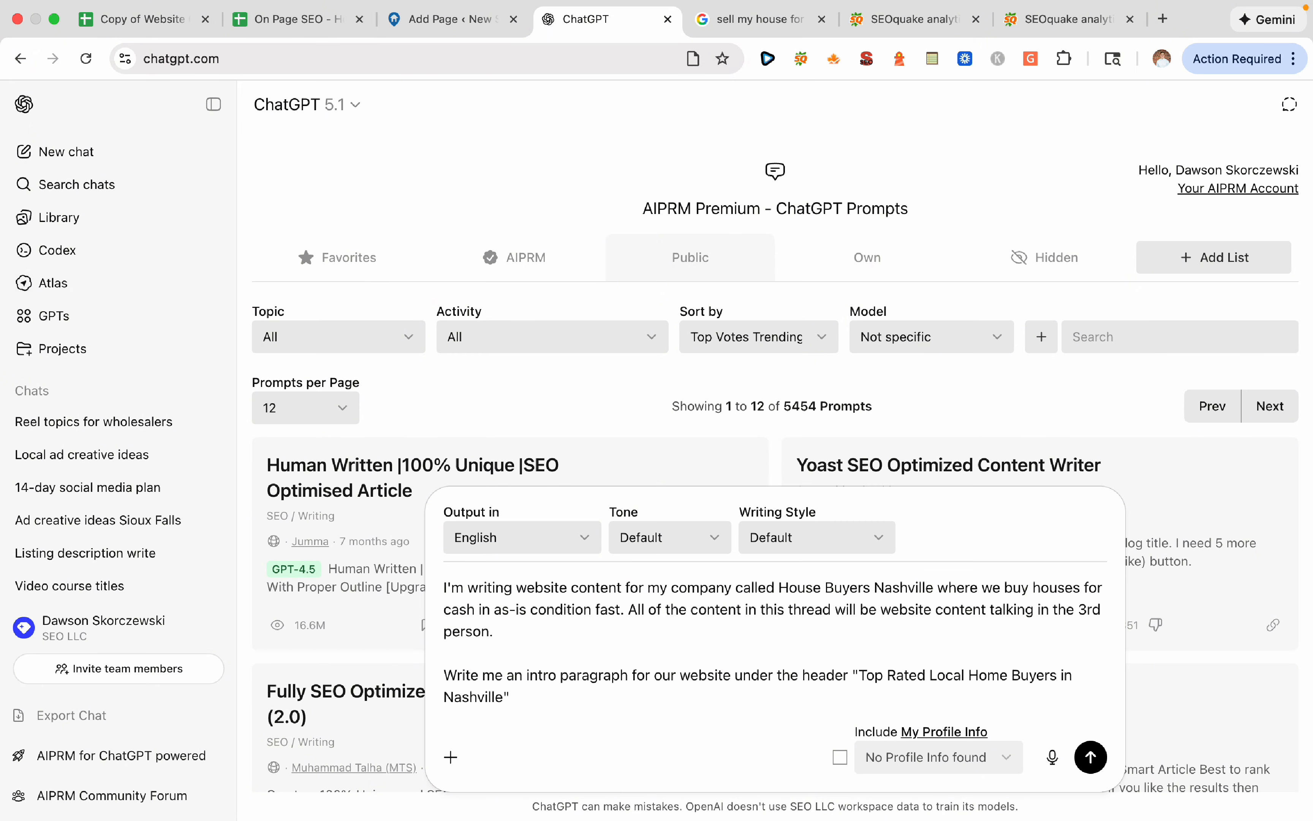
Specify in the prompt one paragraph of around 114 words including the keywords below
type("and make it in one paragraph around")
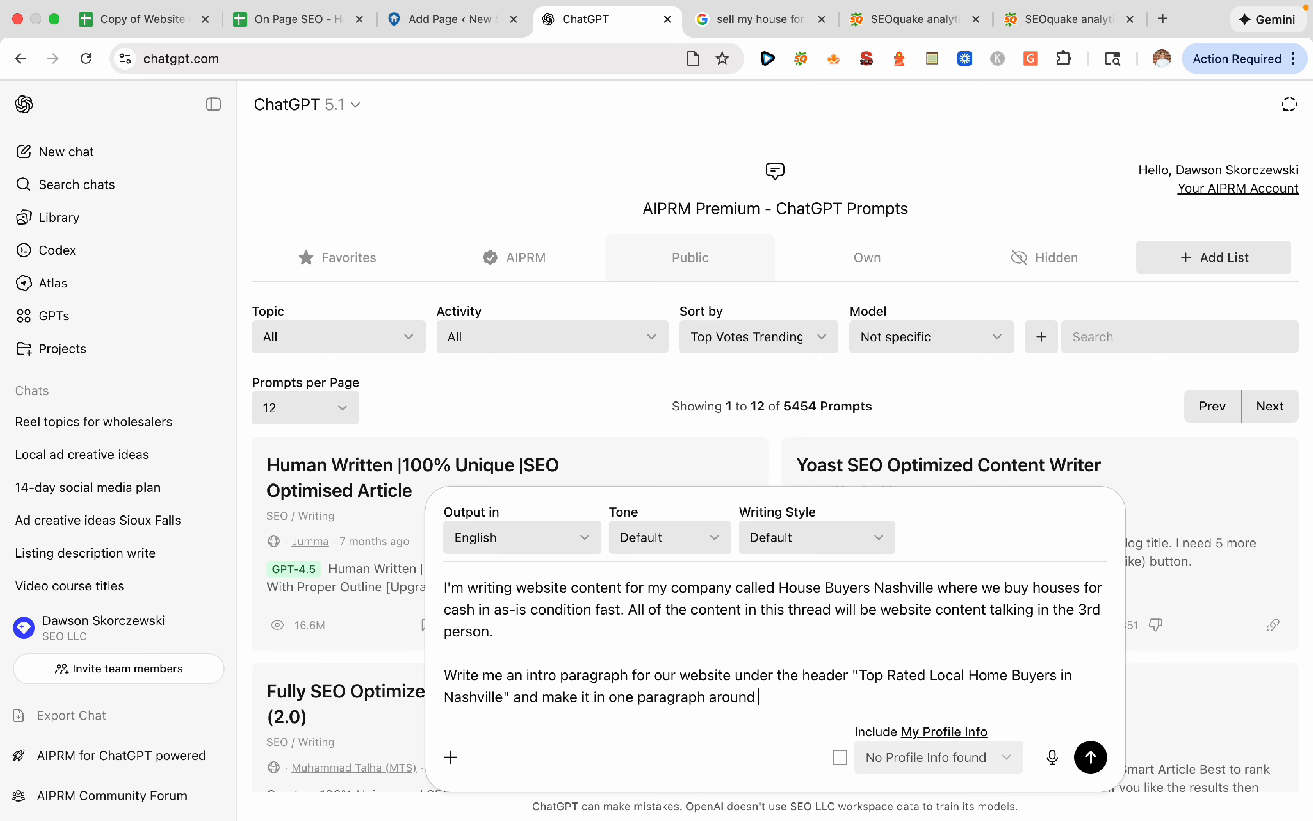
type(" 114 word")
type("s inlud")
type("luding t")
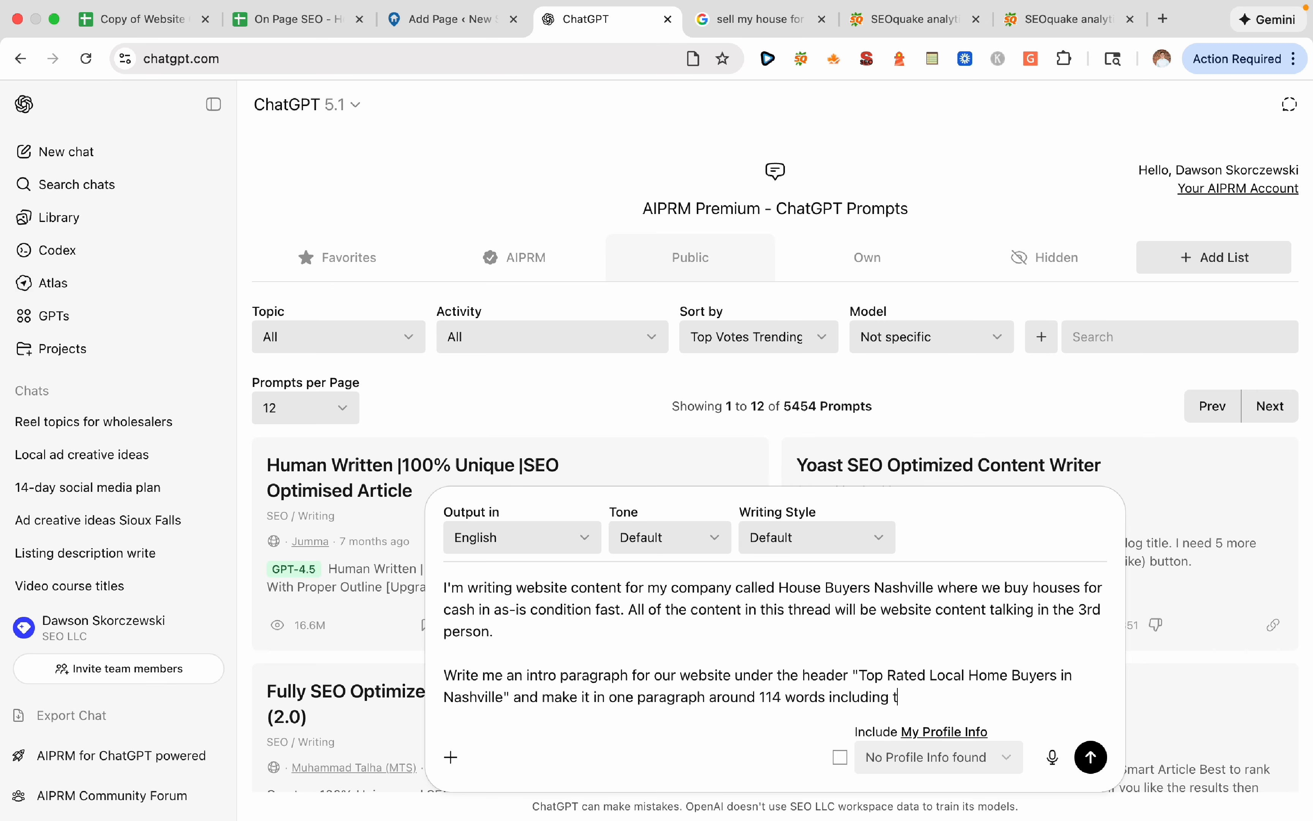
type("he keywords below")
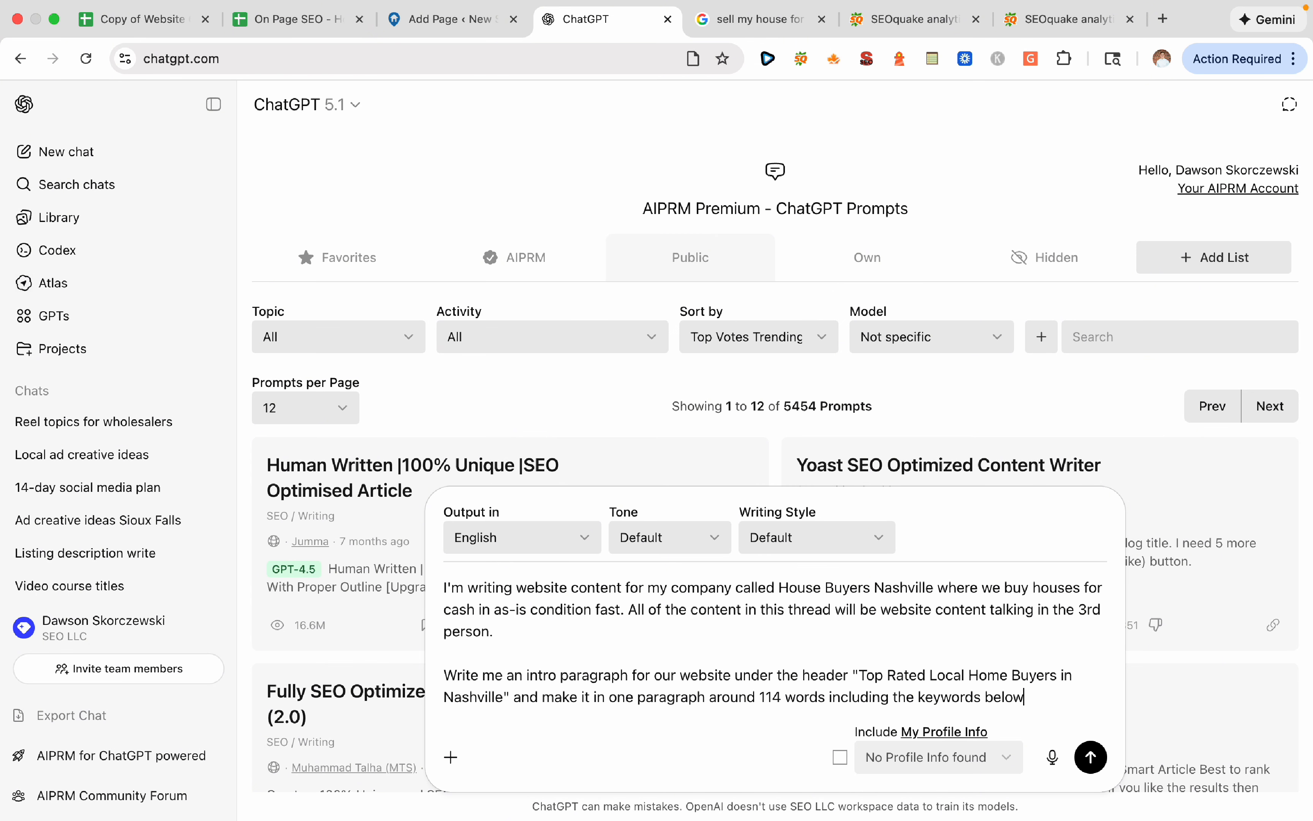
type(":")
key("shift+Return")
key("shift+Return")
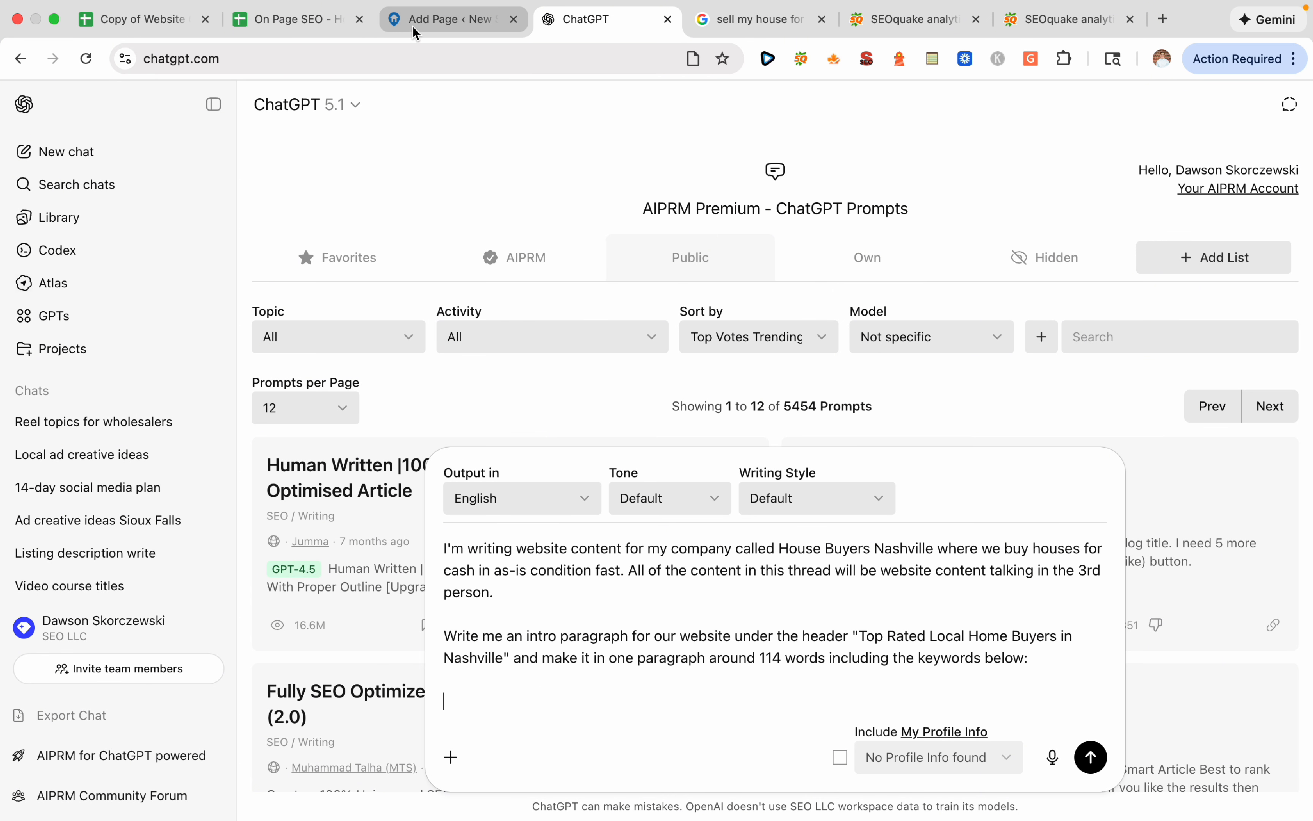
Copy the keywords Home buyers, Nashville TN and Real estate from the On Page SEO spreadsheet into the ChatGPT prompt and send it
left_click(304, 20)
left_click_drag(780, 367, 765, 486)
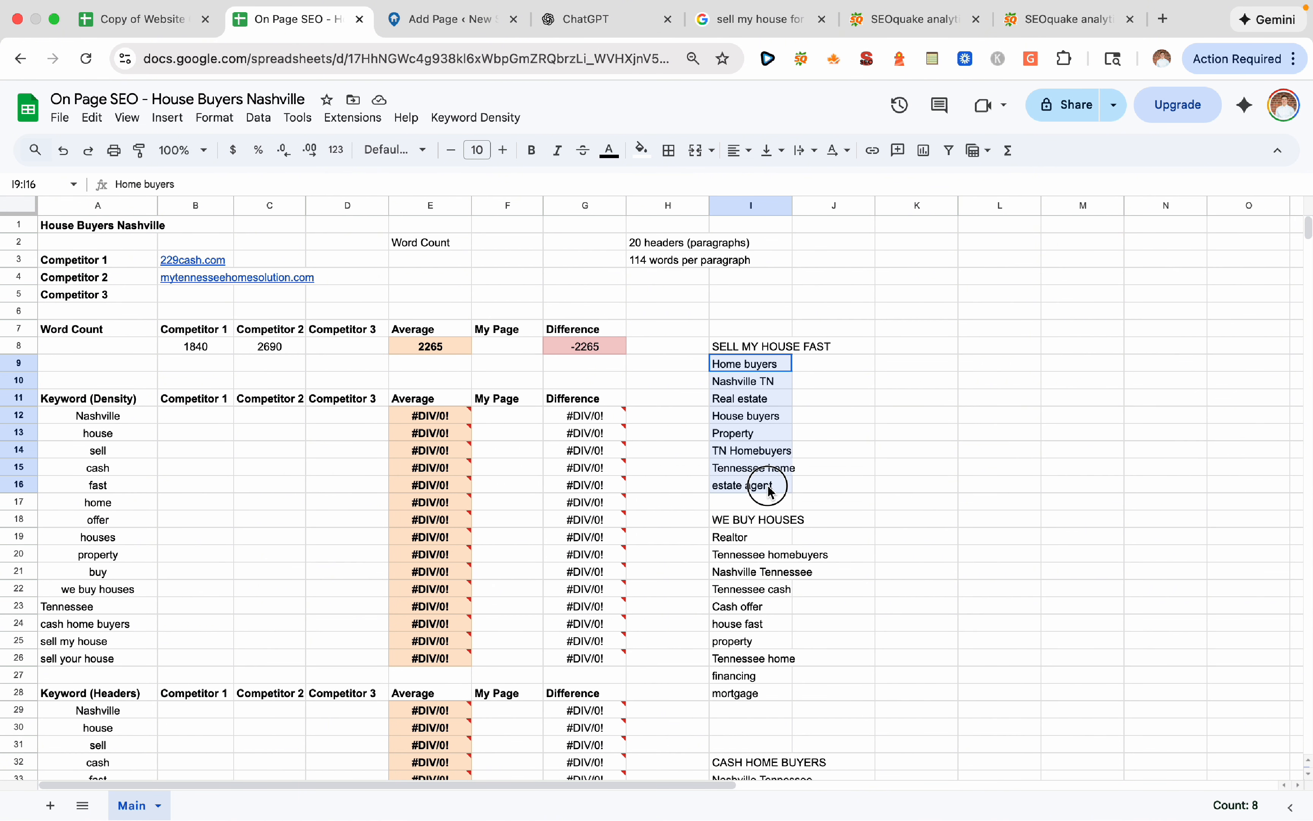
key("ctrl+c")
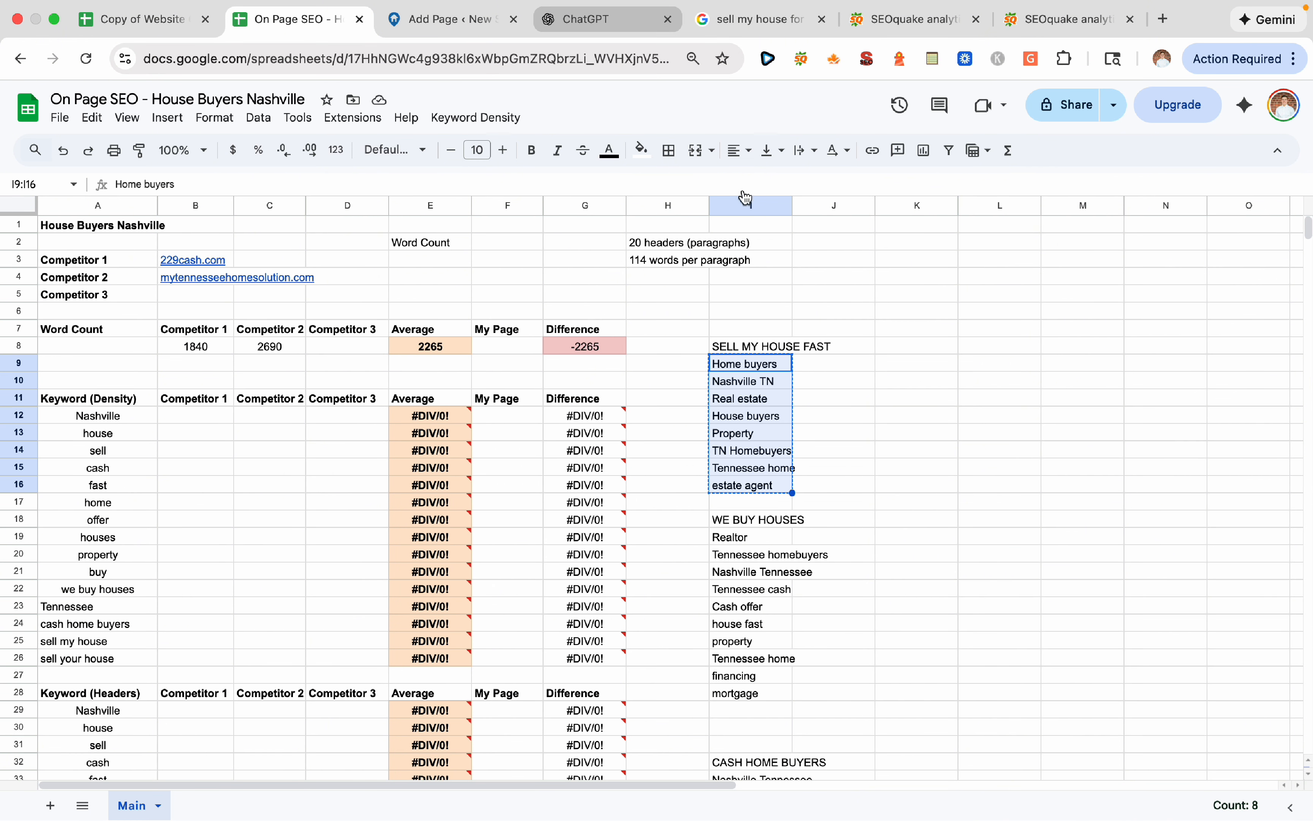
left_click(857, 351)
left_click_drag(770, 366, 774, 407)
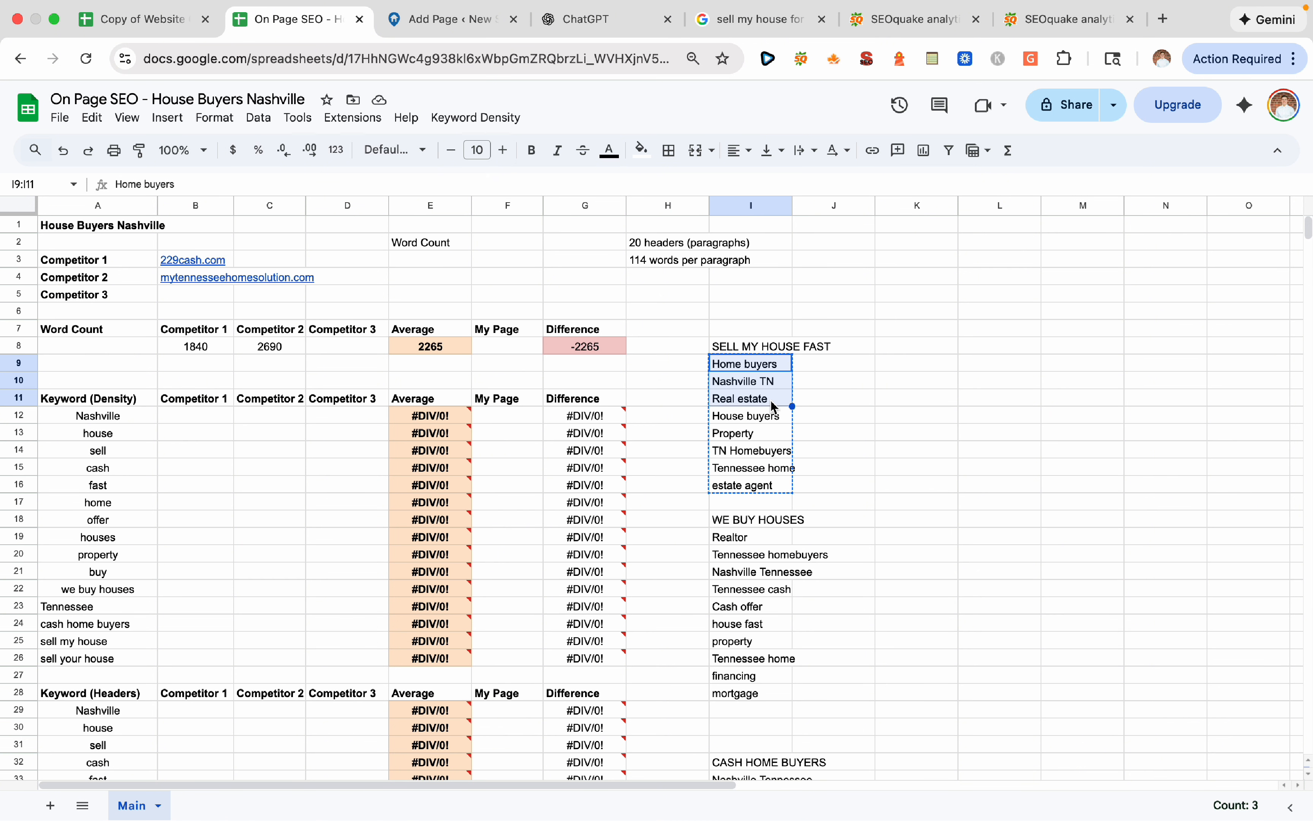
key("ctrl+c")
left_click(586, 25)
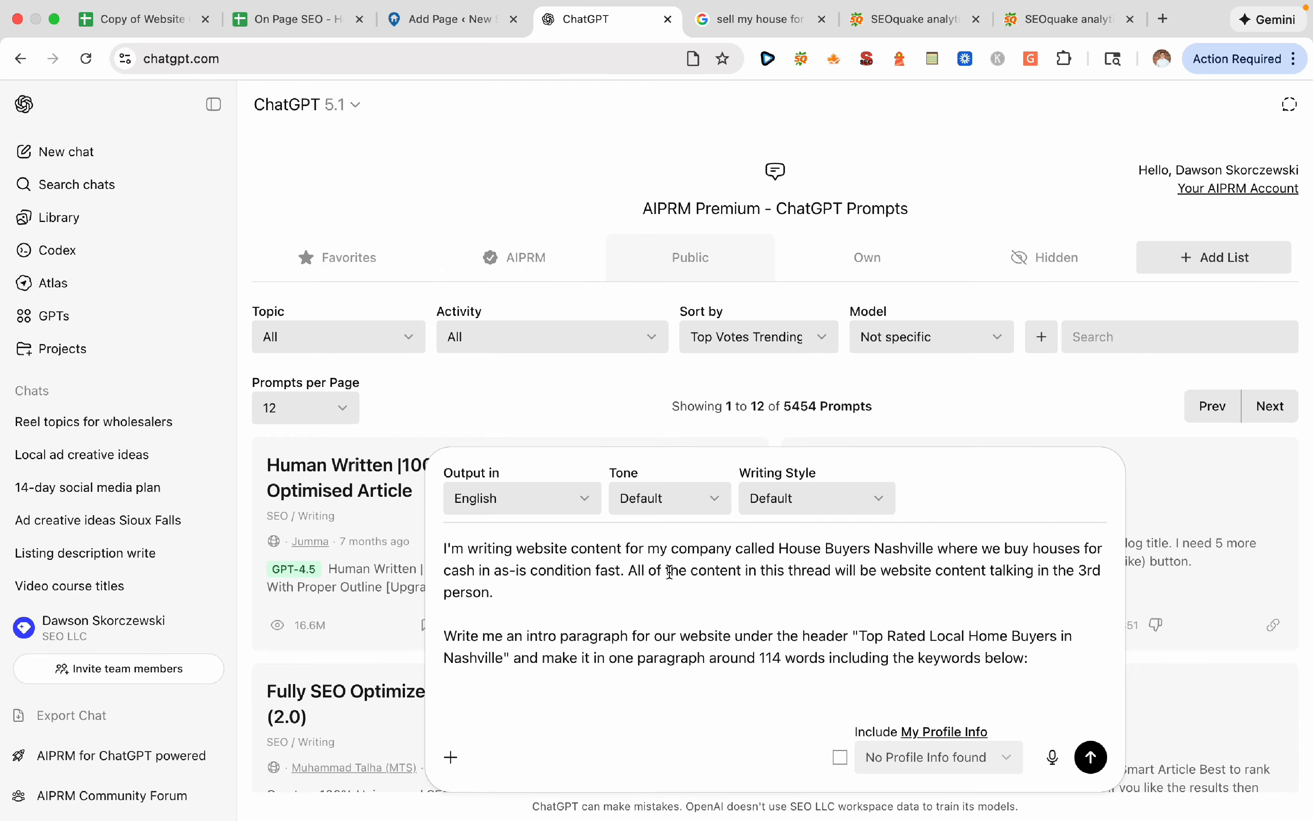
key("ctrl+v")
key("Return")
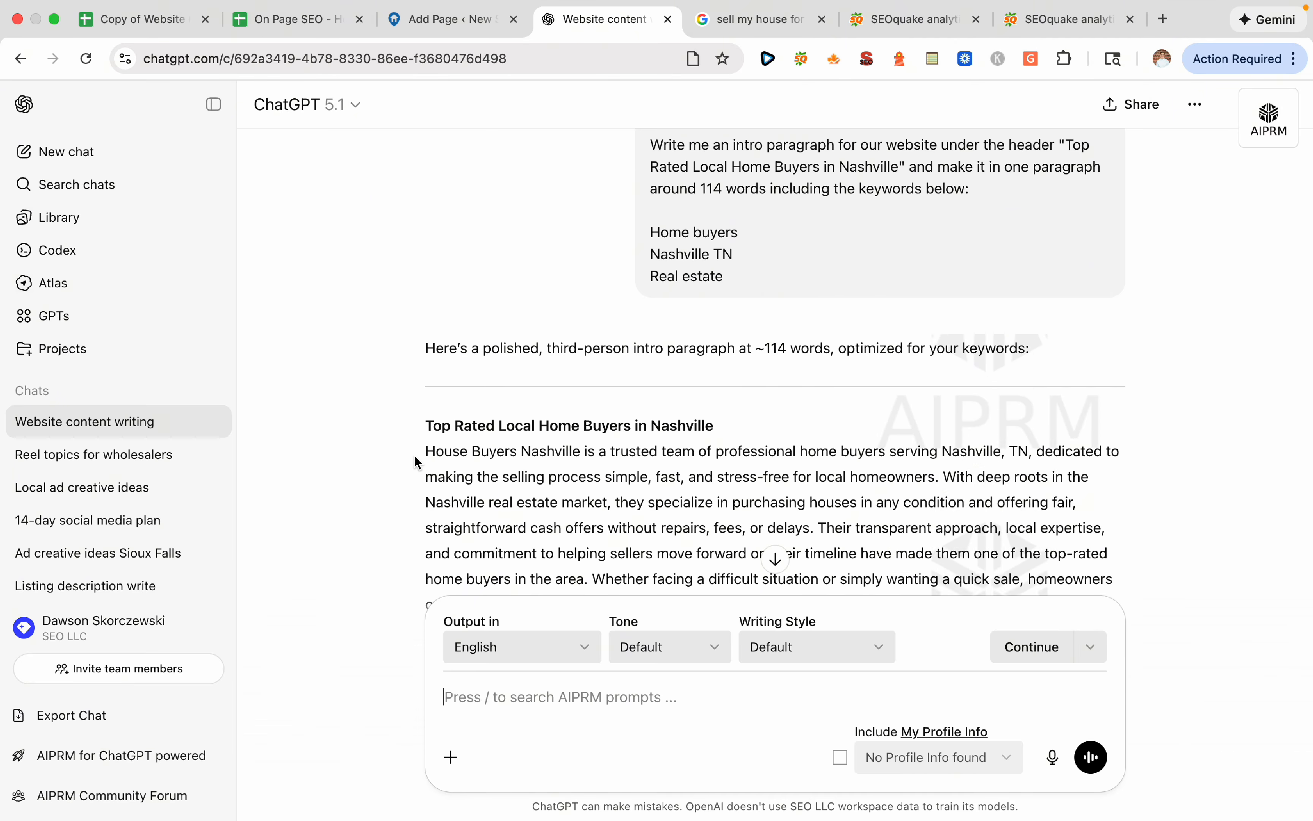
Review the generated intro paragraph and ask ChatGPT to change it to first person
scroll(419, 460, "down", 2)
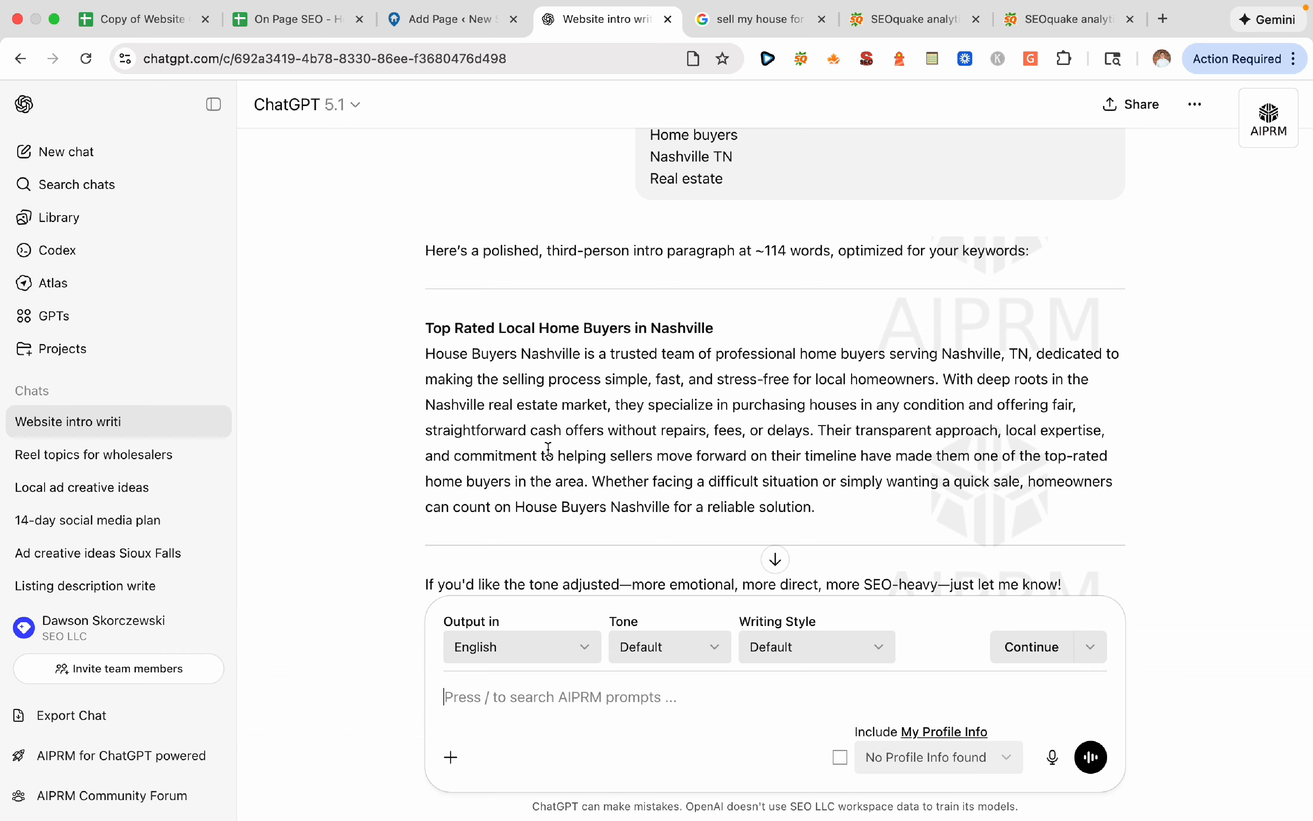
scroll(603, 472, "down", 3)
scroll(607, 470, "up", 2)
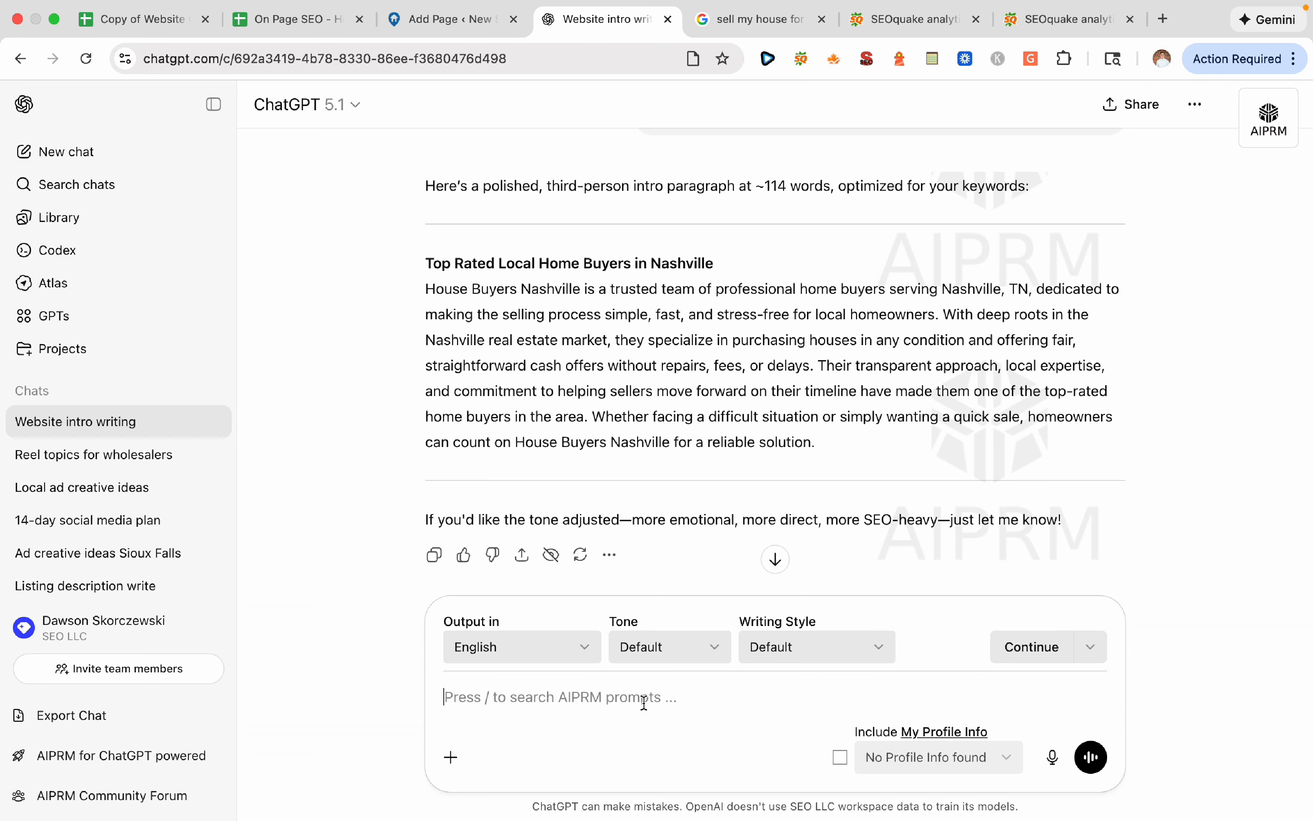
type("Change to fir")
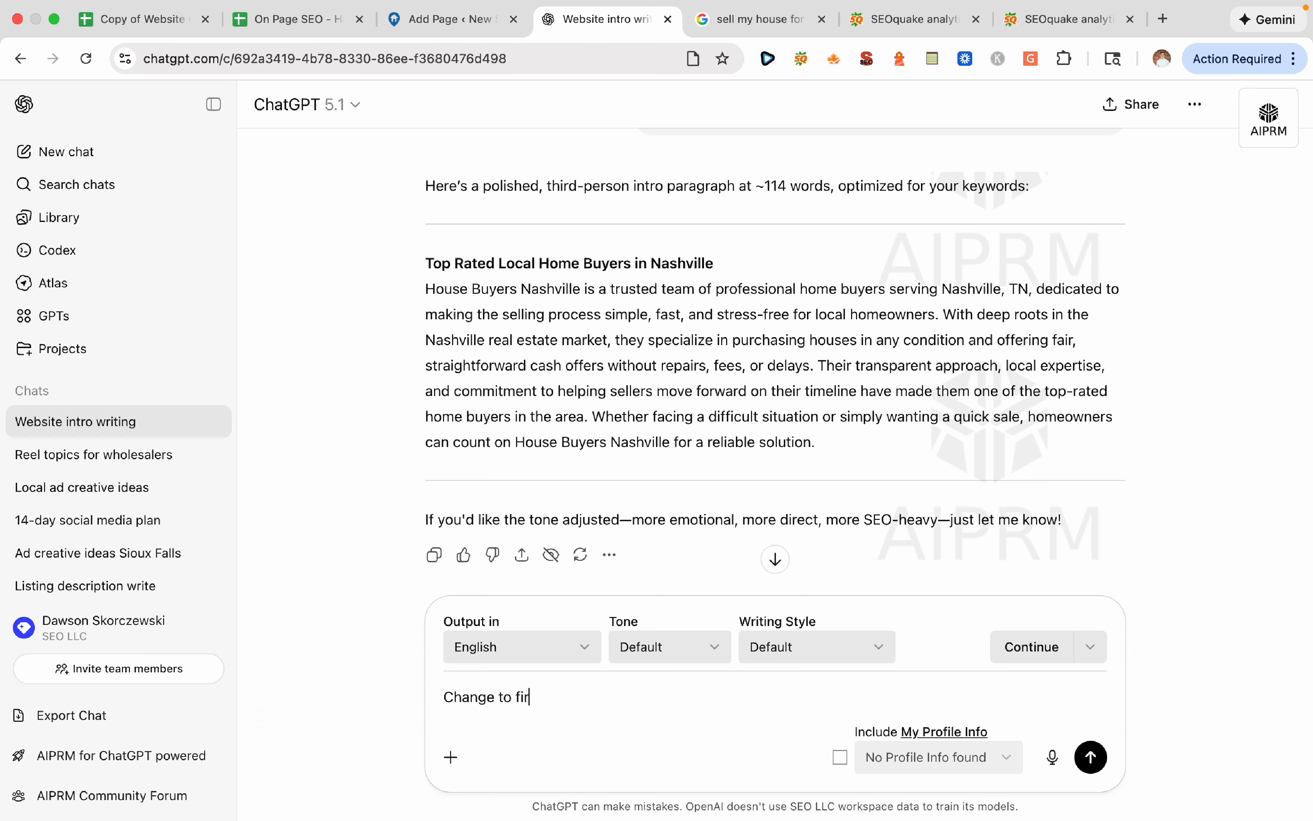
type("st person")
key("Return")
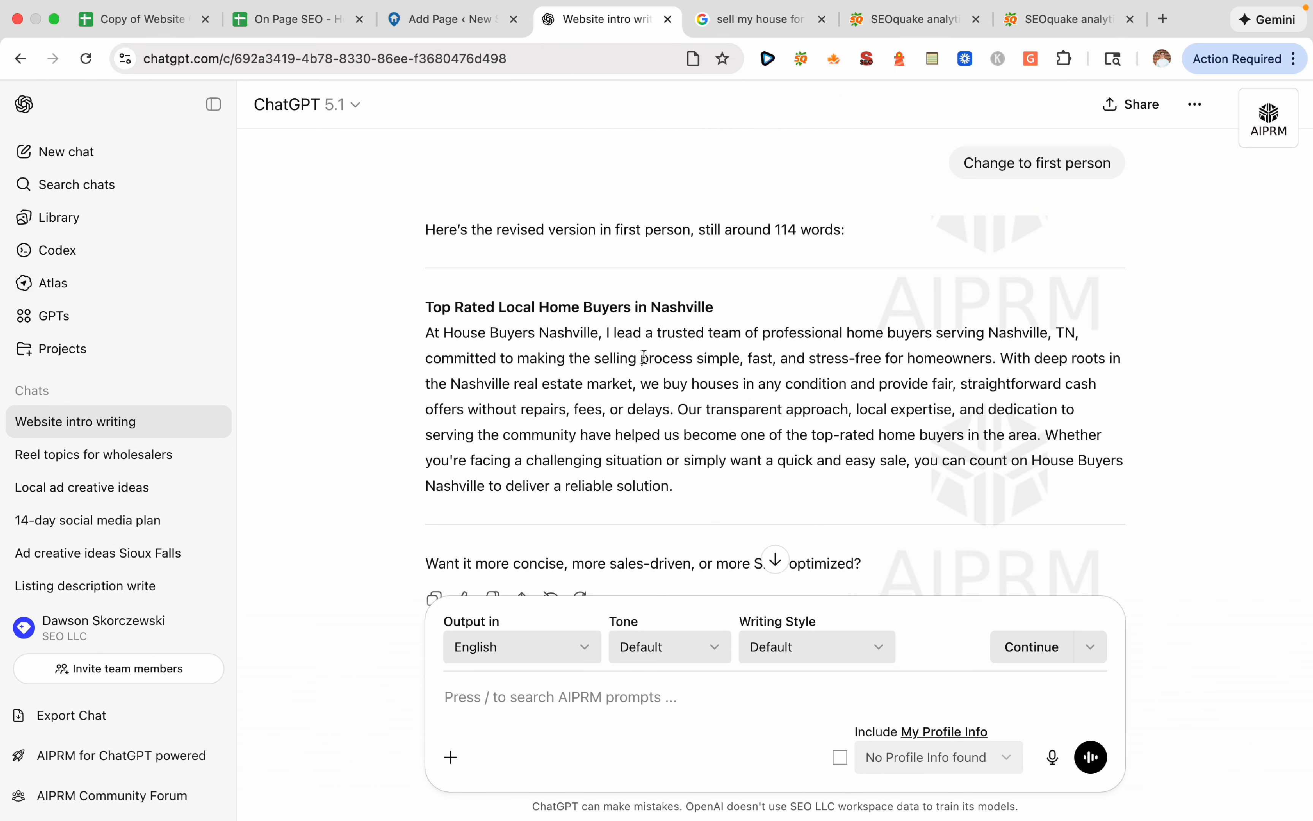
type("Make")
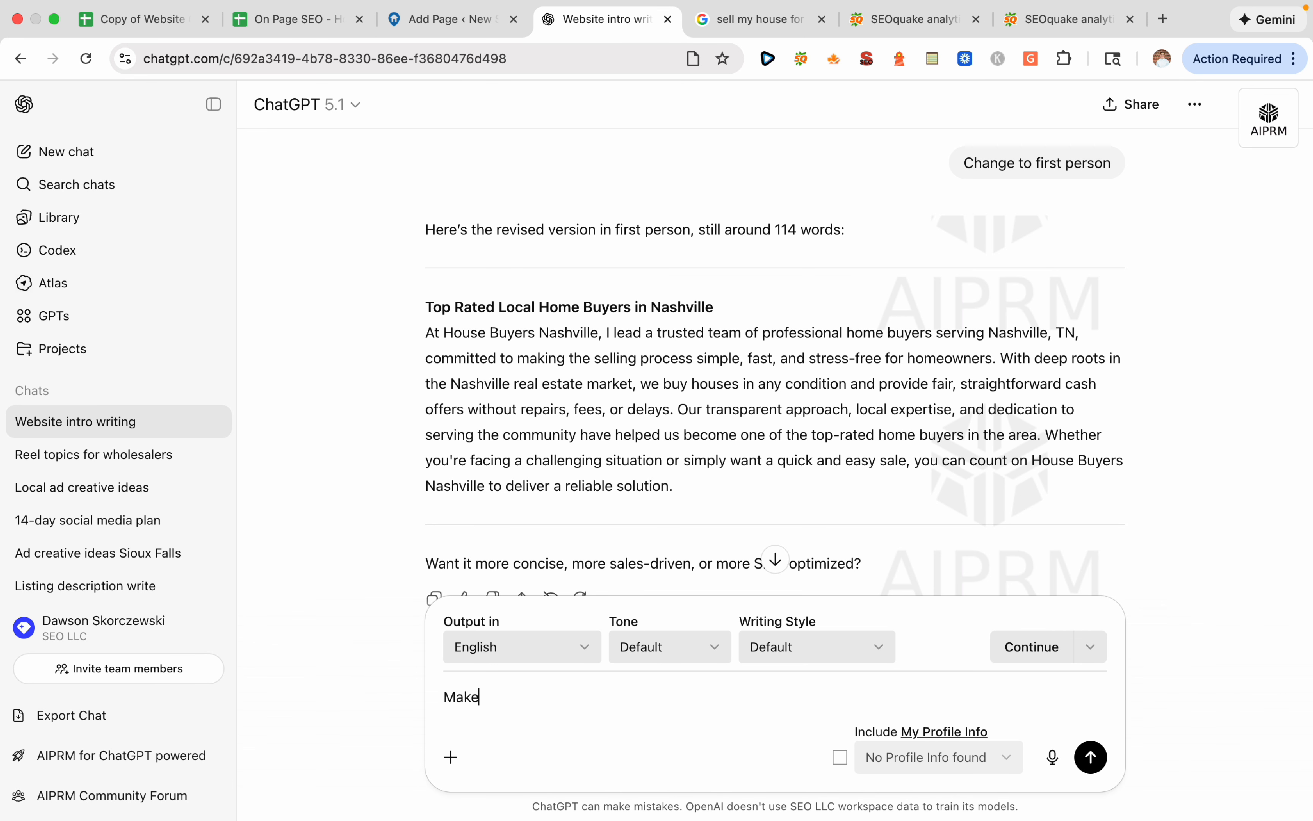
key("BackSpace")
key("BackSpace")
key("BackSpace")
key("BackSpace")
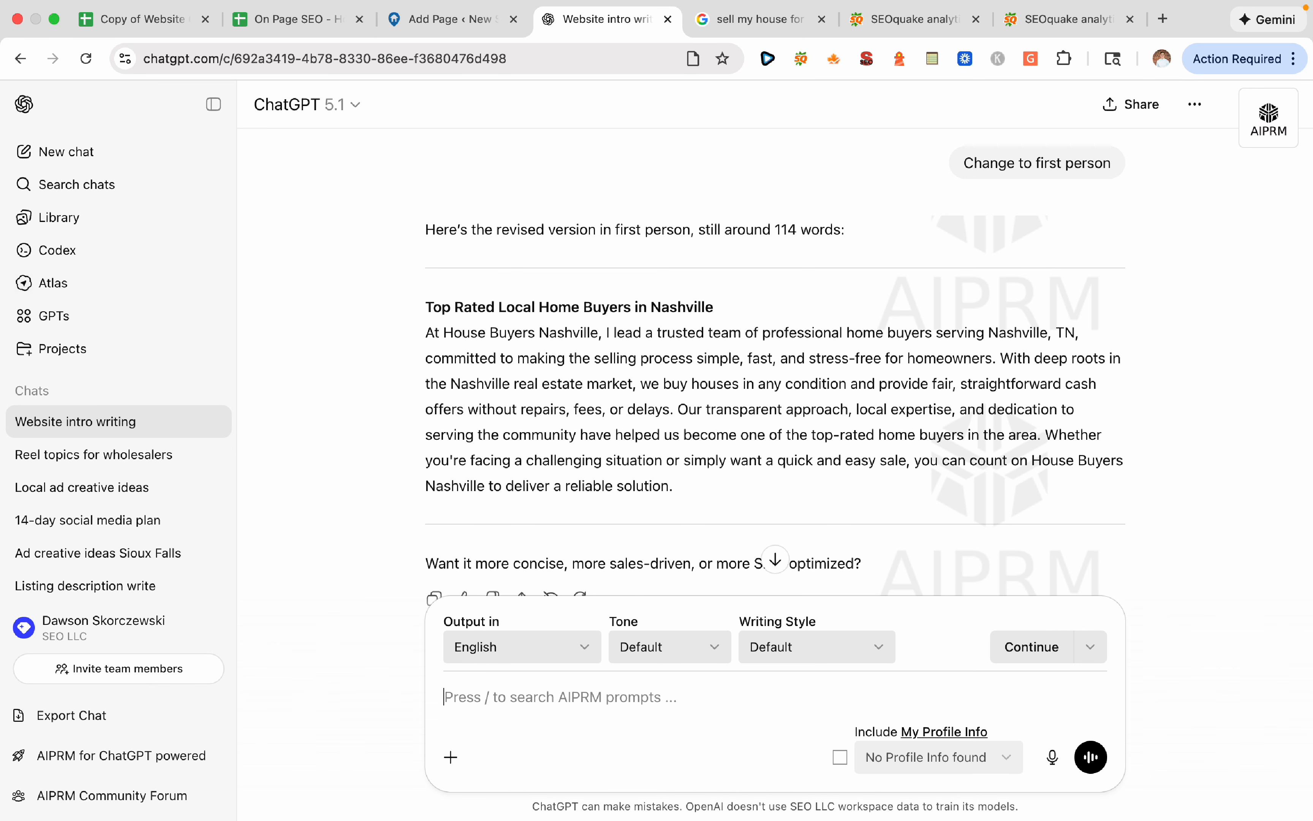
Copy the third-person intro from ChatGPT under "Top Rated Local Home Buyers in Nashville" in the page editor and replace "they" with "we" before "specialize"
scroll(559, 568, "up", 8)
scroll(559, 569, "up", 2)
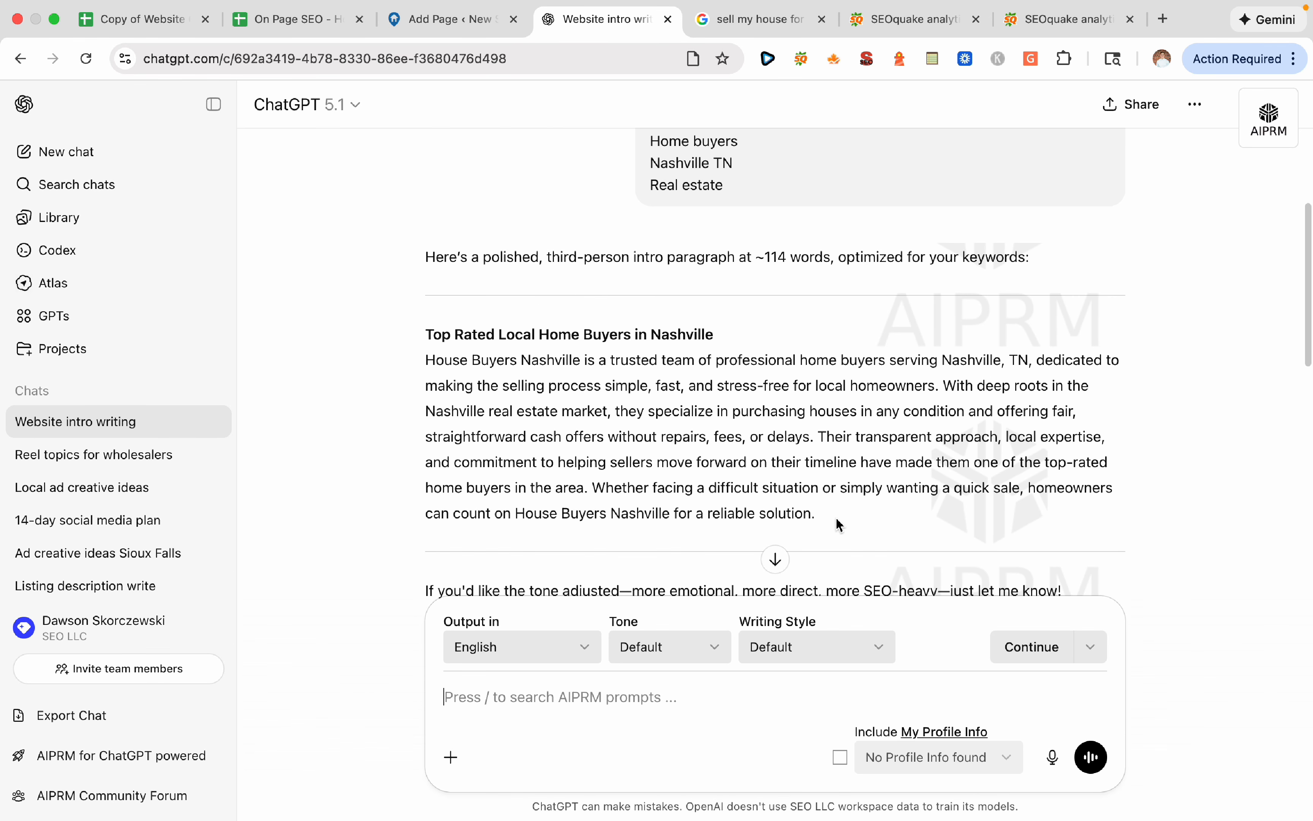
left_click_drag(833, 516, 402, 362)
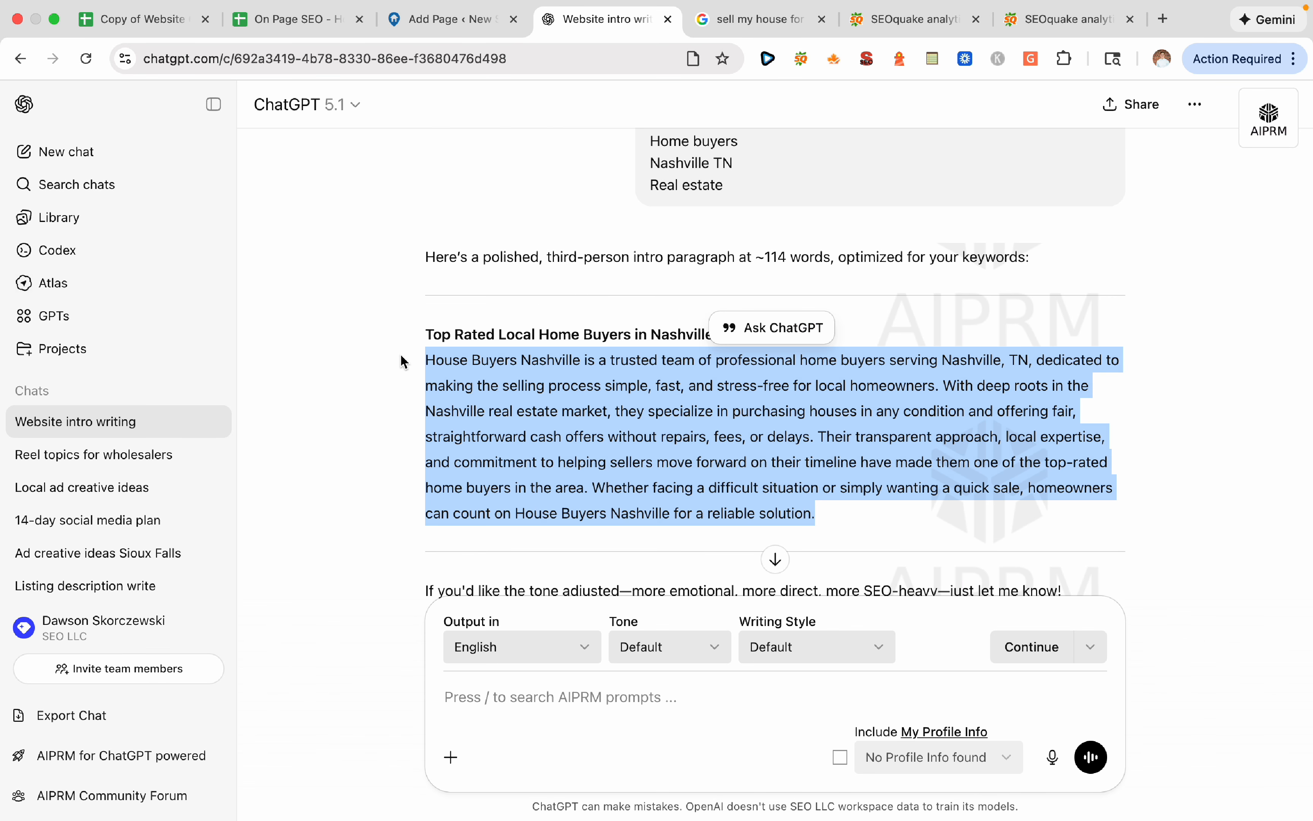
left_click(432, 21)
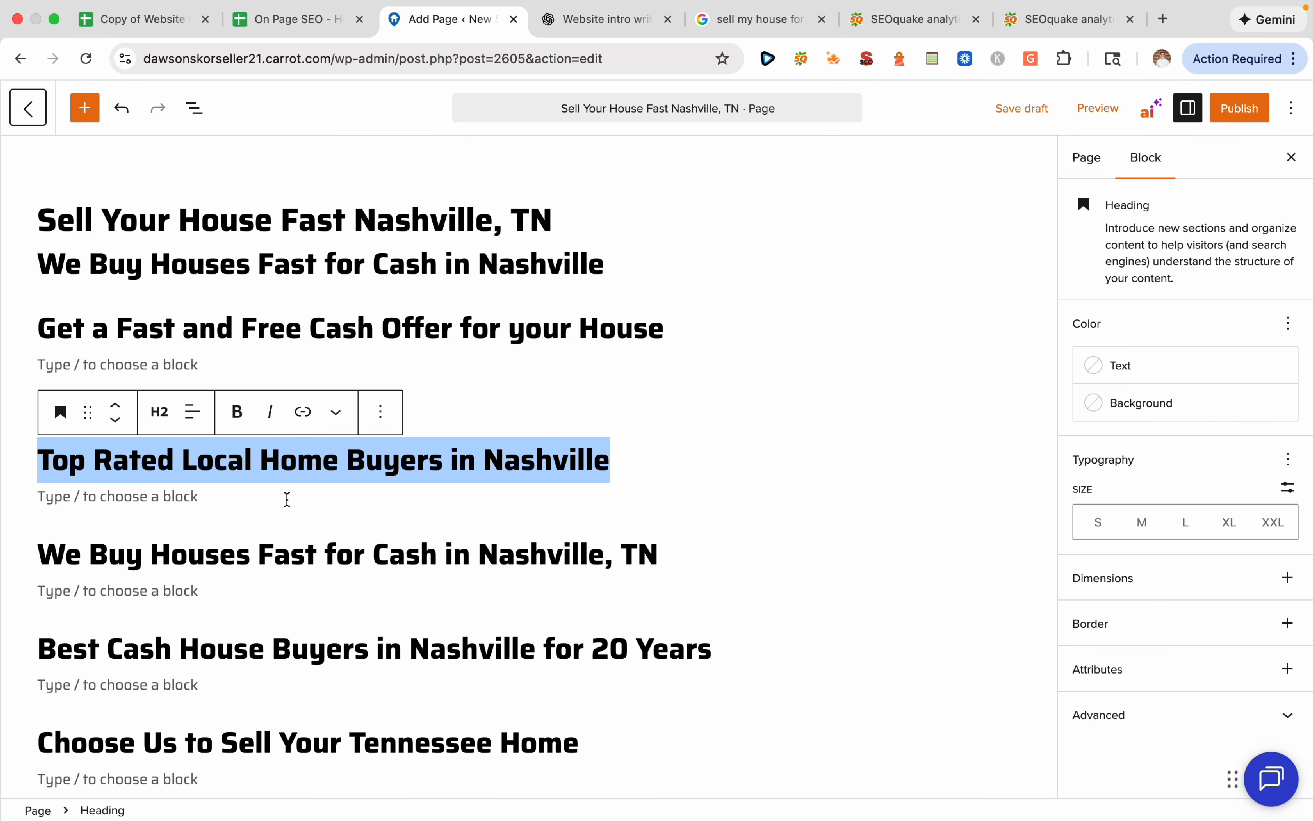
left_click(287, 499)
key("super+v")
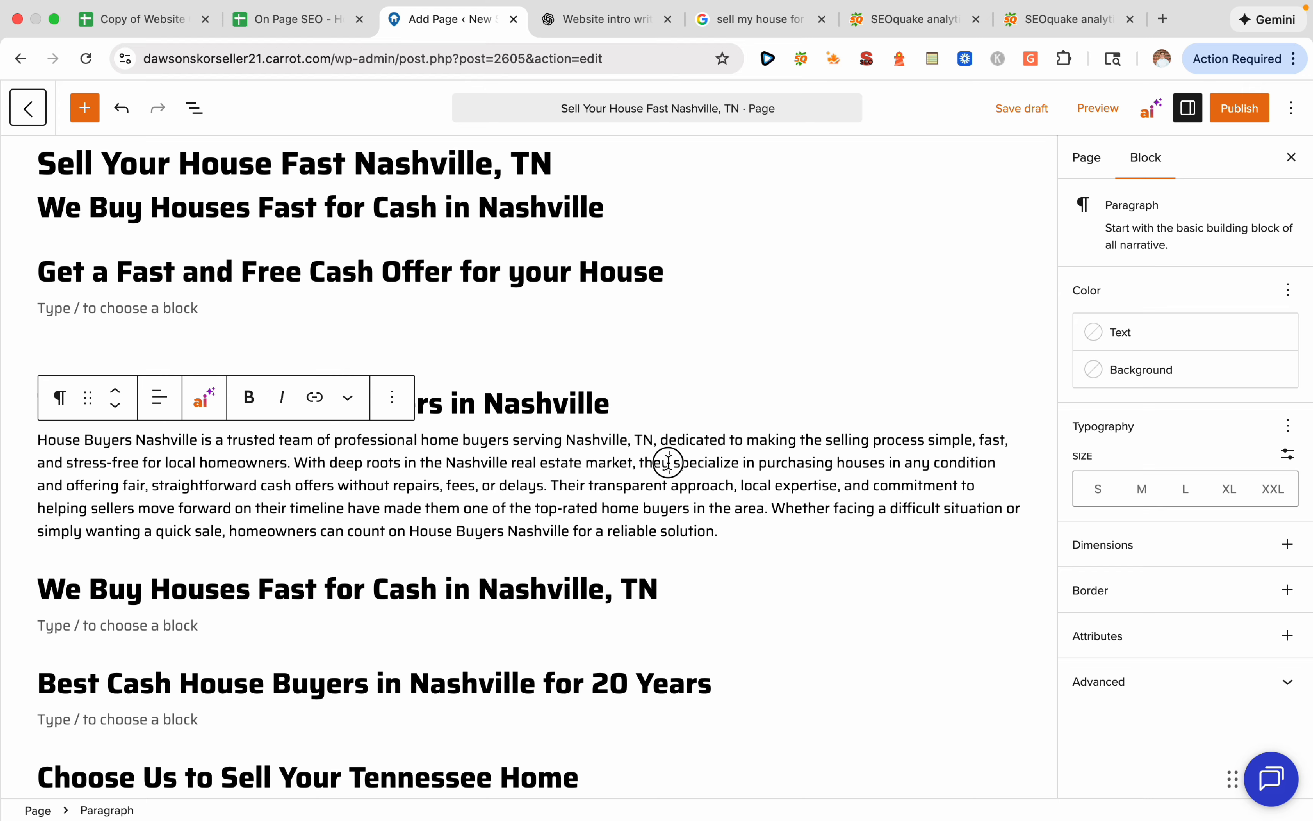
left_click_drag(666, 463, 640, 461)
type("we")
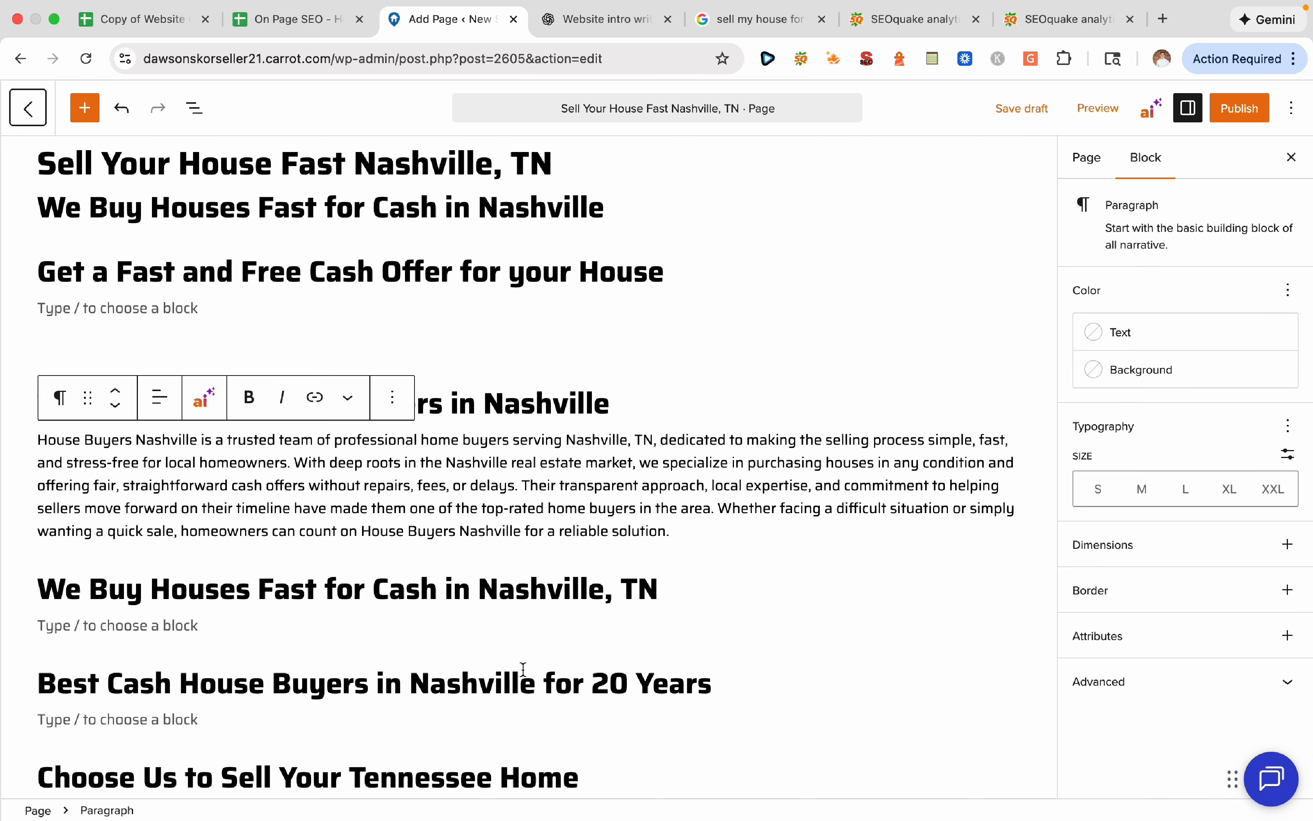
Copy the heading "We Buy Houses Fast for Cash in Nashville, TN" and begin a ChatGPT follow-up with "Great. Now we're going to do the same thing and"
left_click(424, 624)
scroll(425, 622, "down", 4)
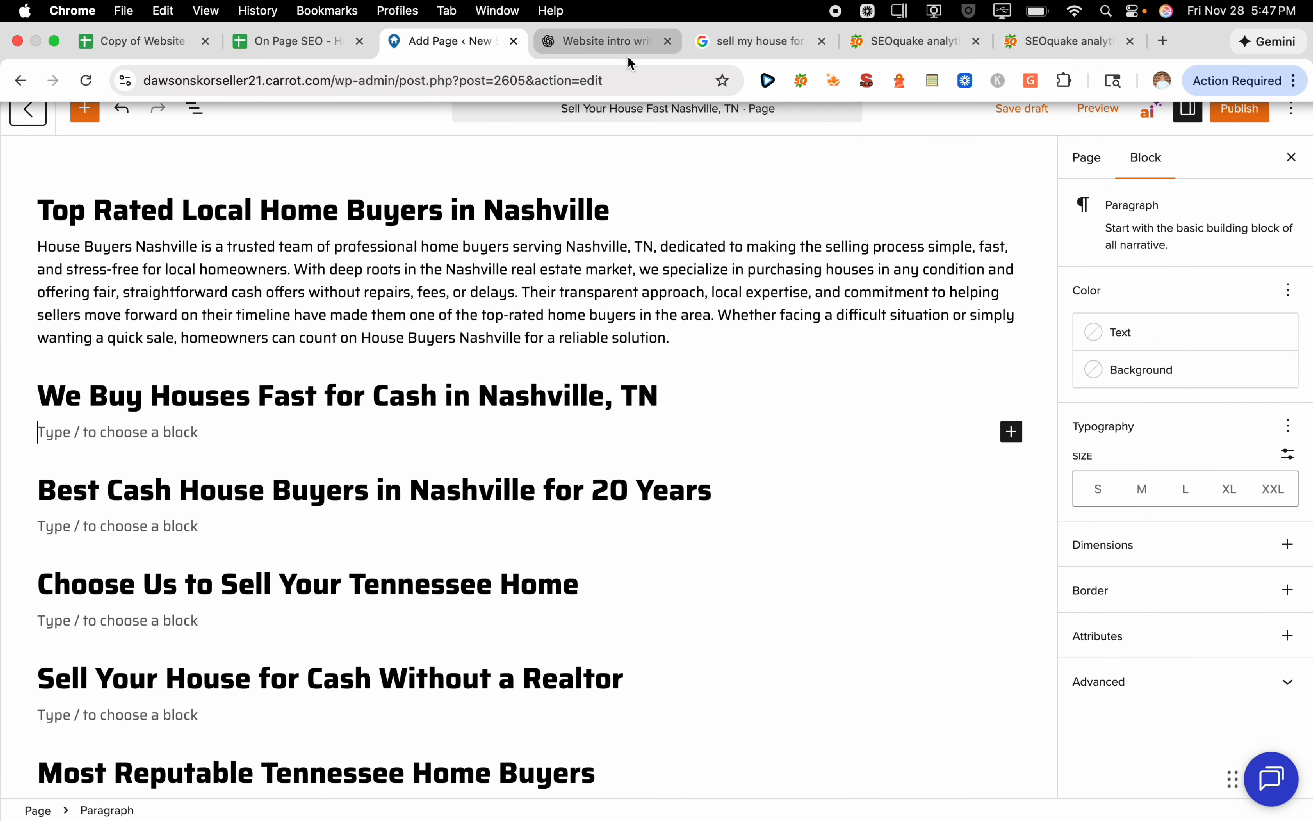
triple_click(423, 403)
key("super+c")
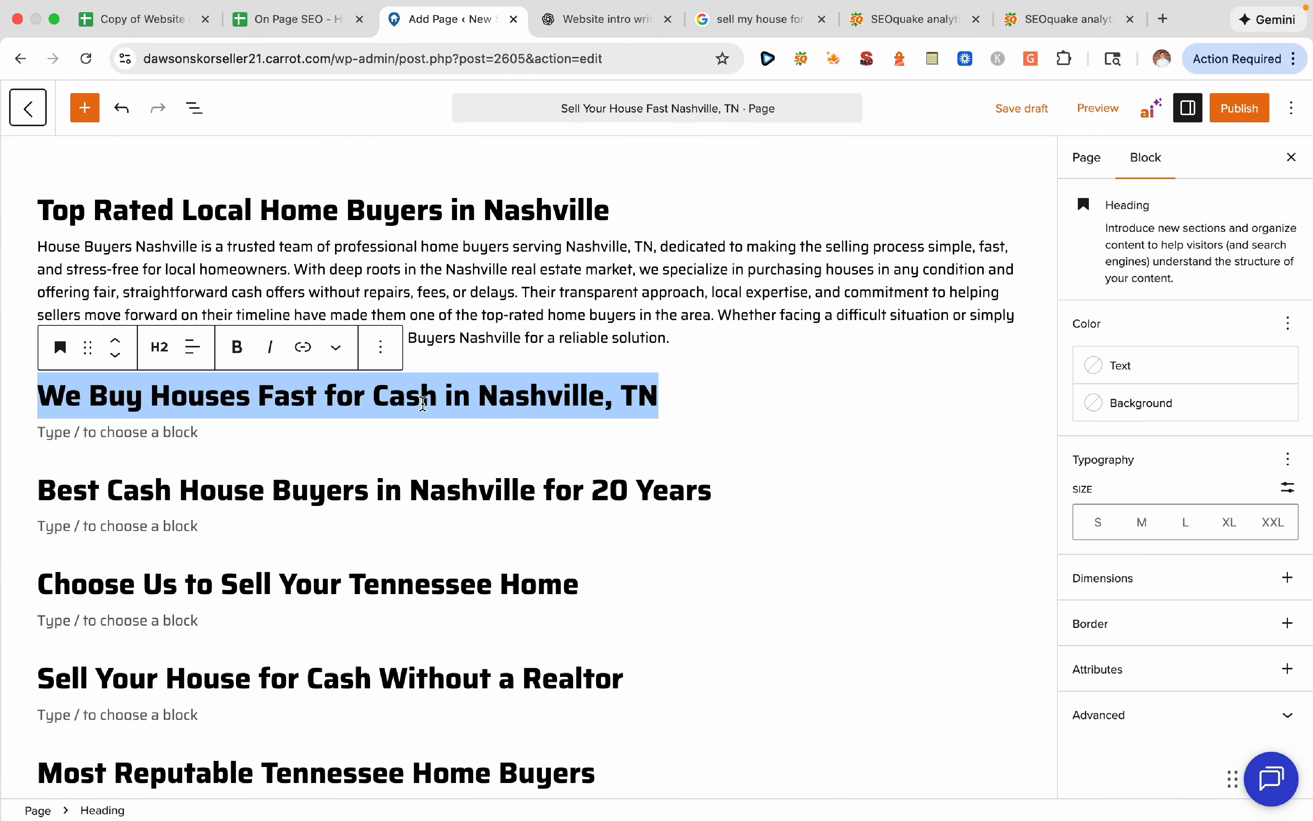
left_click(423, 403)
left_click(608, 20)
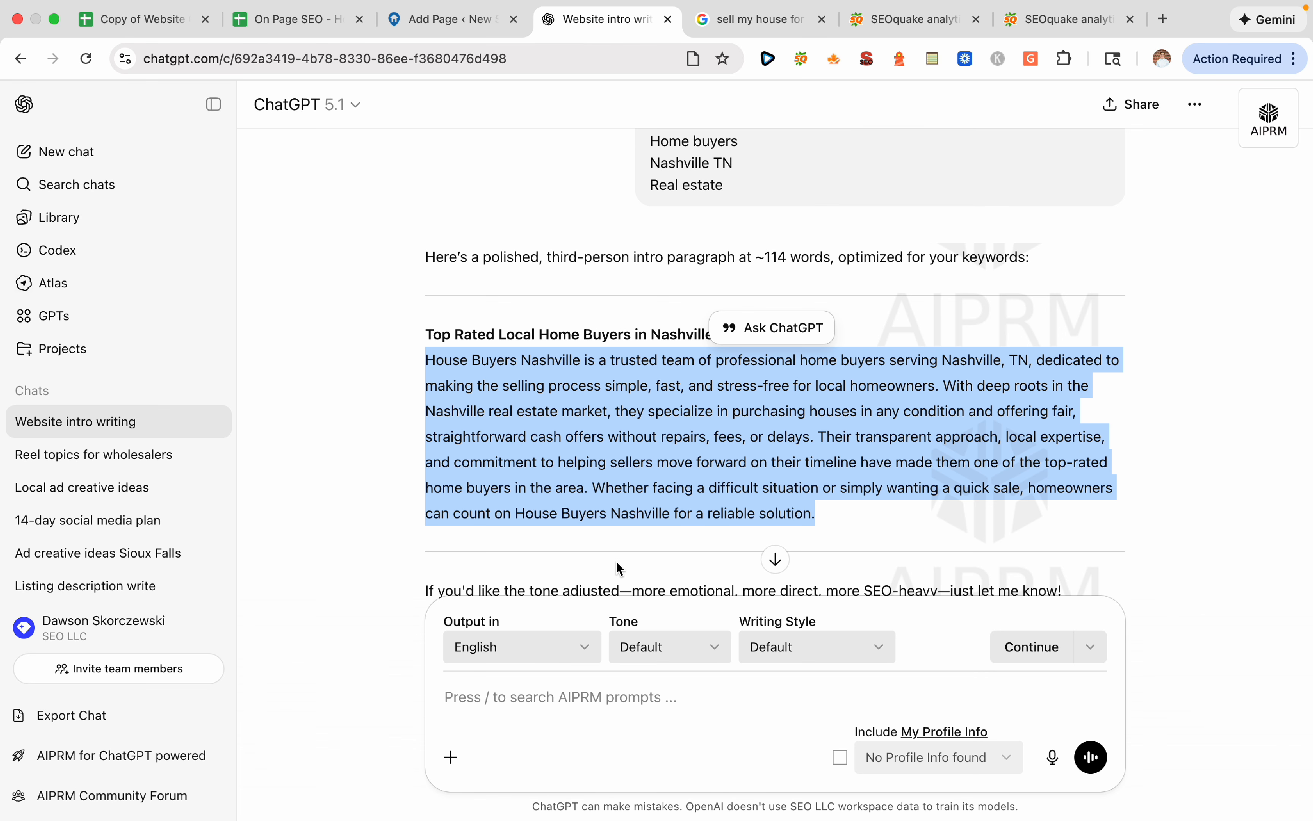
left_click(625, 727)
type("Great.")
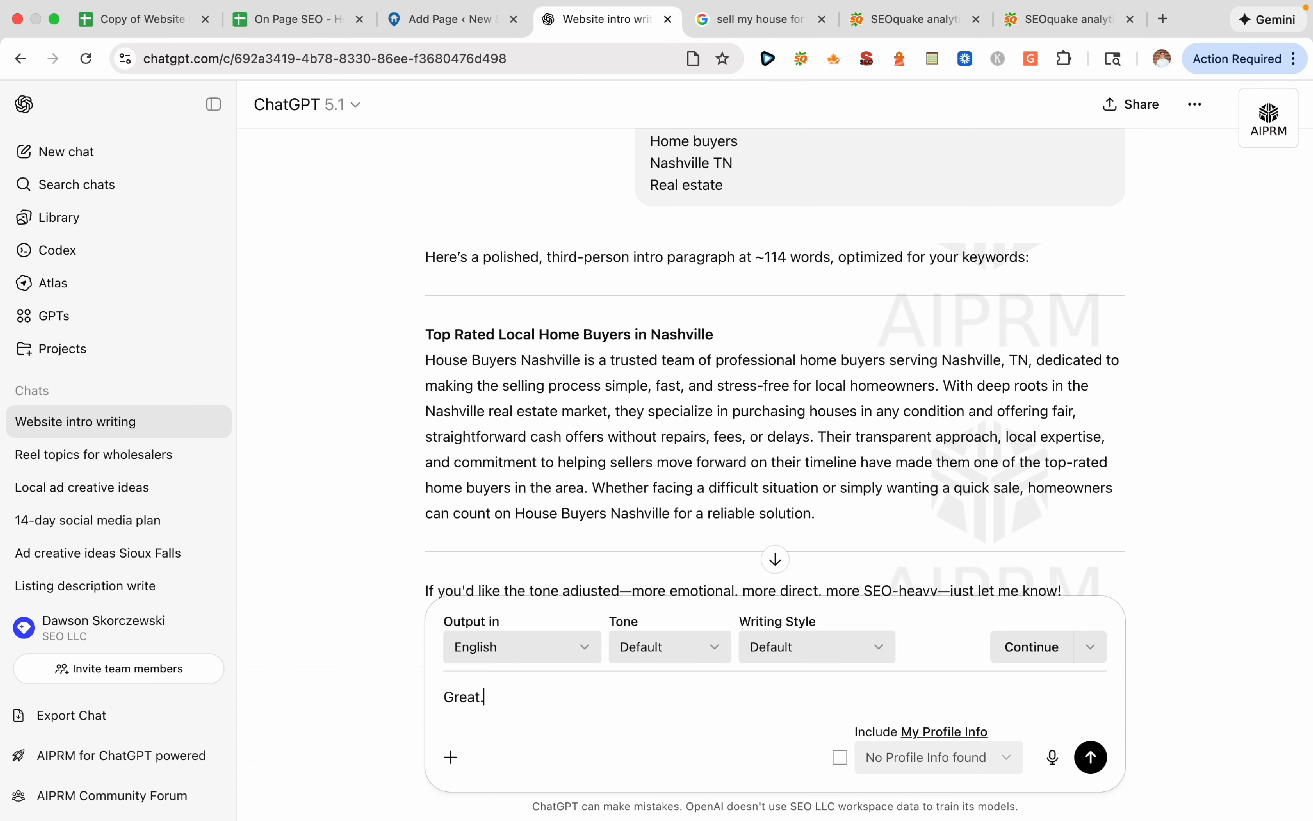
type(" Now we're going to do the same thing and")
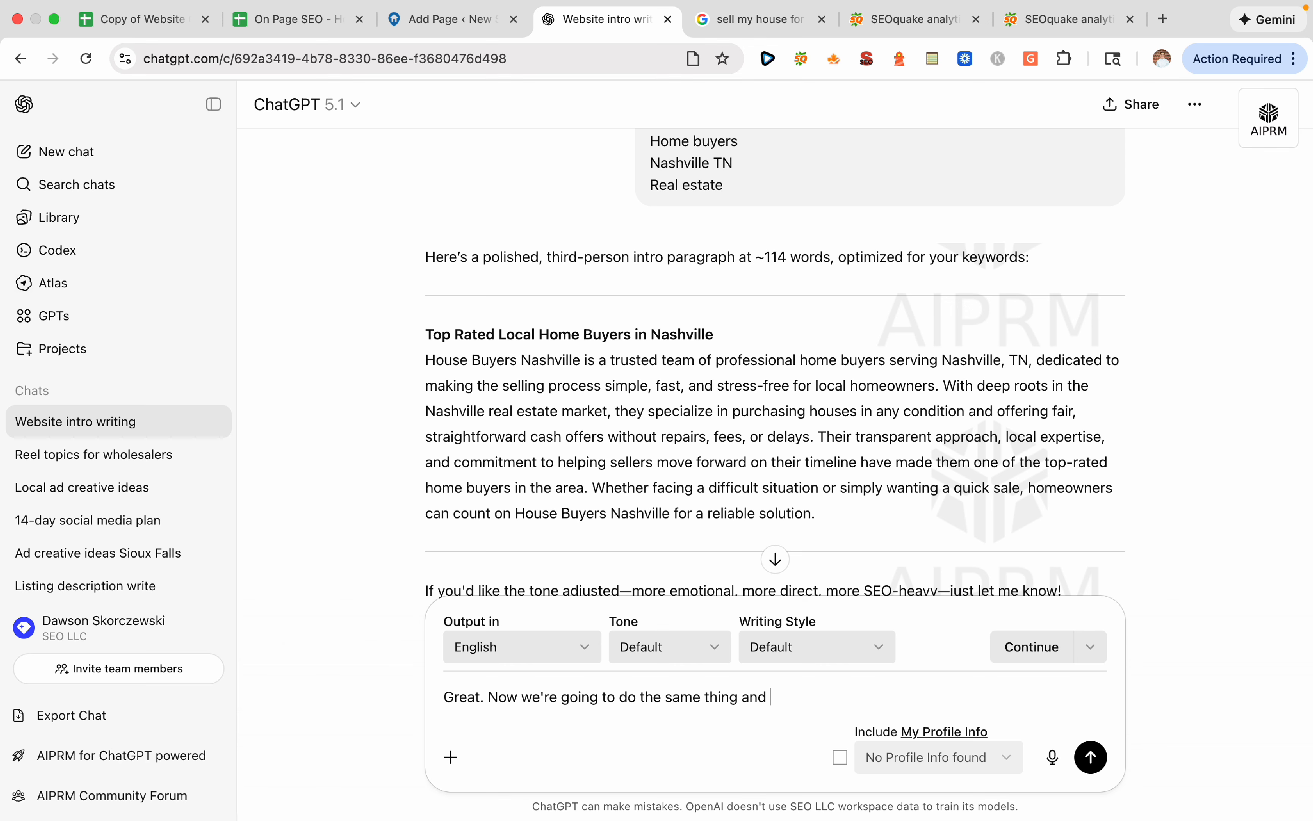
Write a prompt for the header "We Buy Houses Fast for Cash in Nashville, TN", requesting one paragraph around 114 words using the keywords below
type("make it for the header titled")
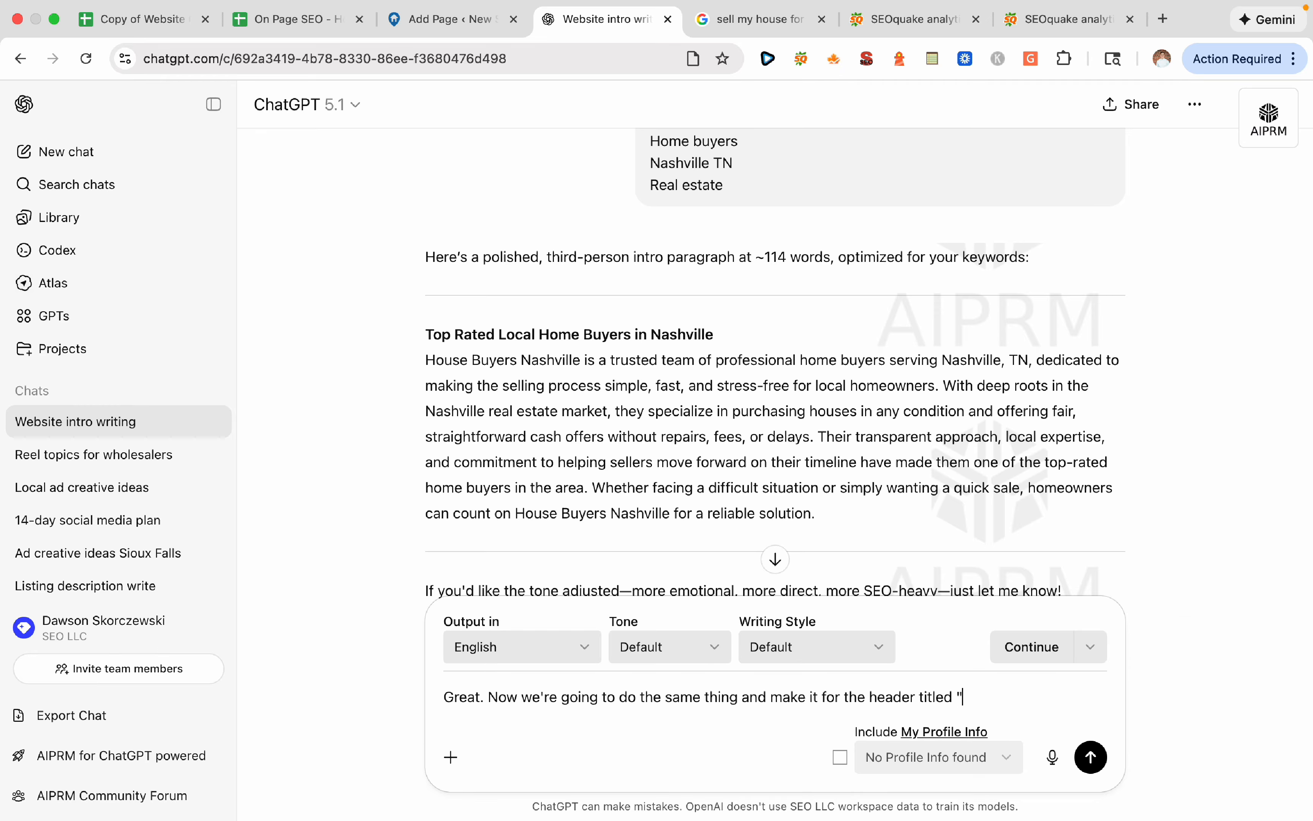
type(" \"")
key("super+v")
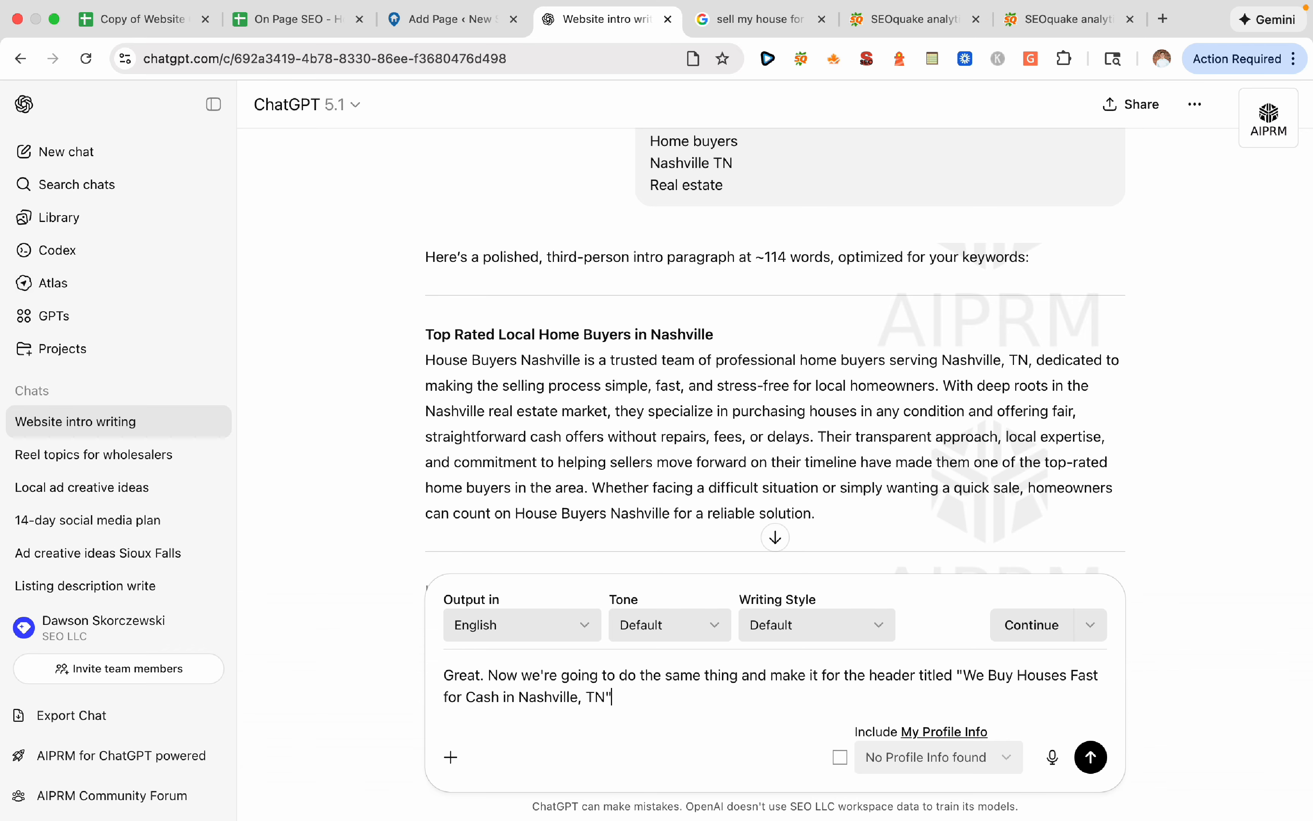
type("\". Please make it around 114 words and")
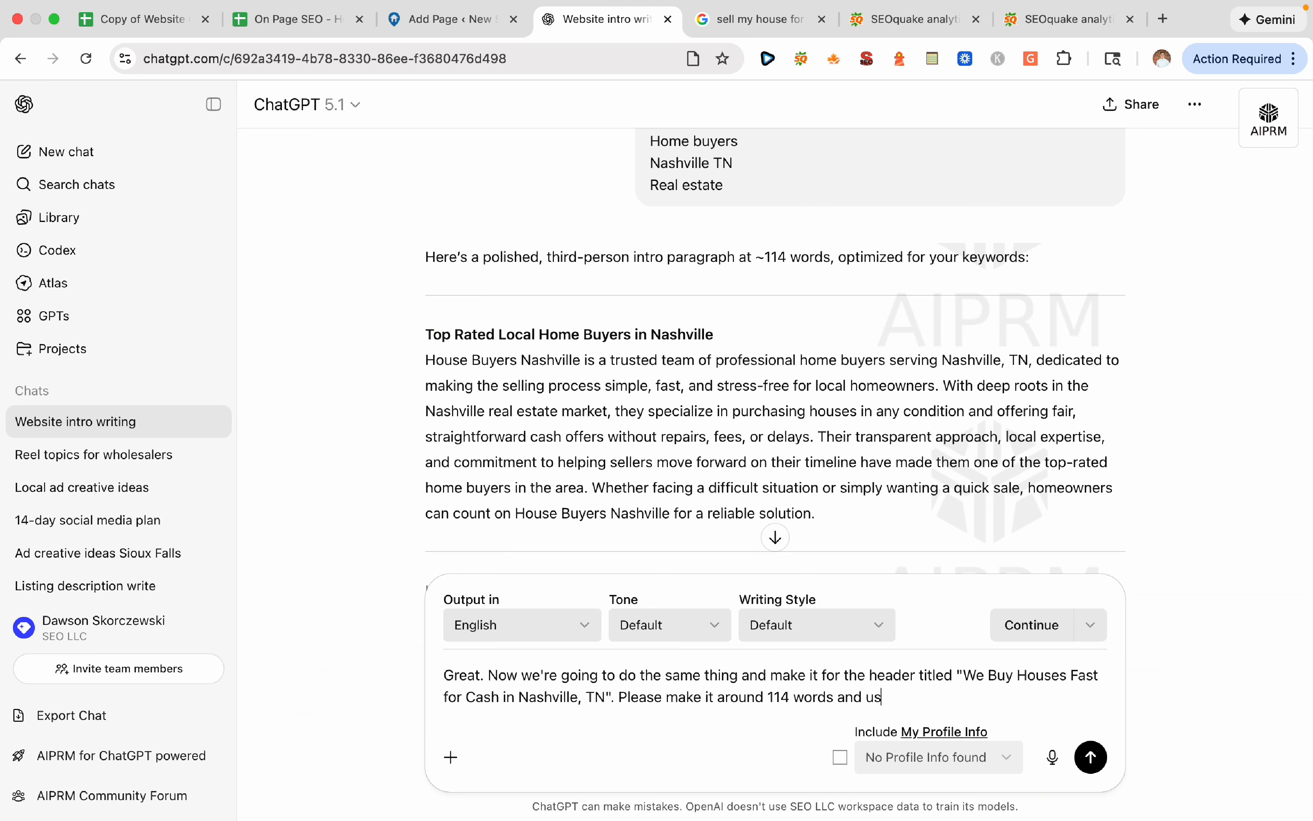
type("use the keywords below")
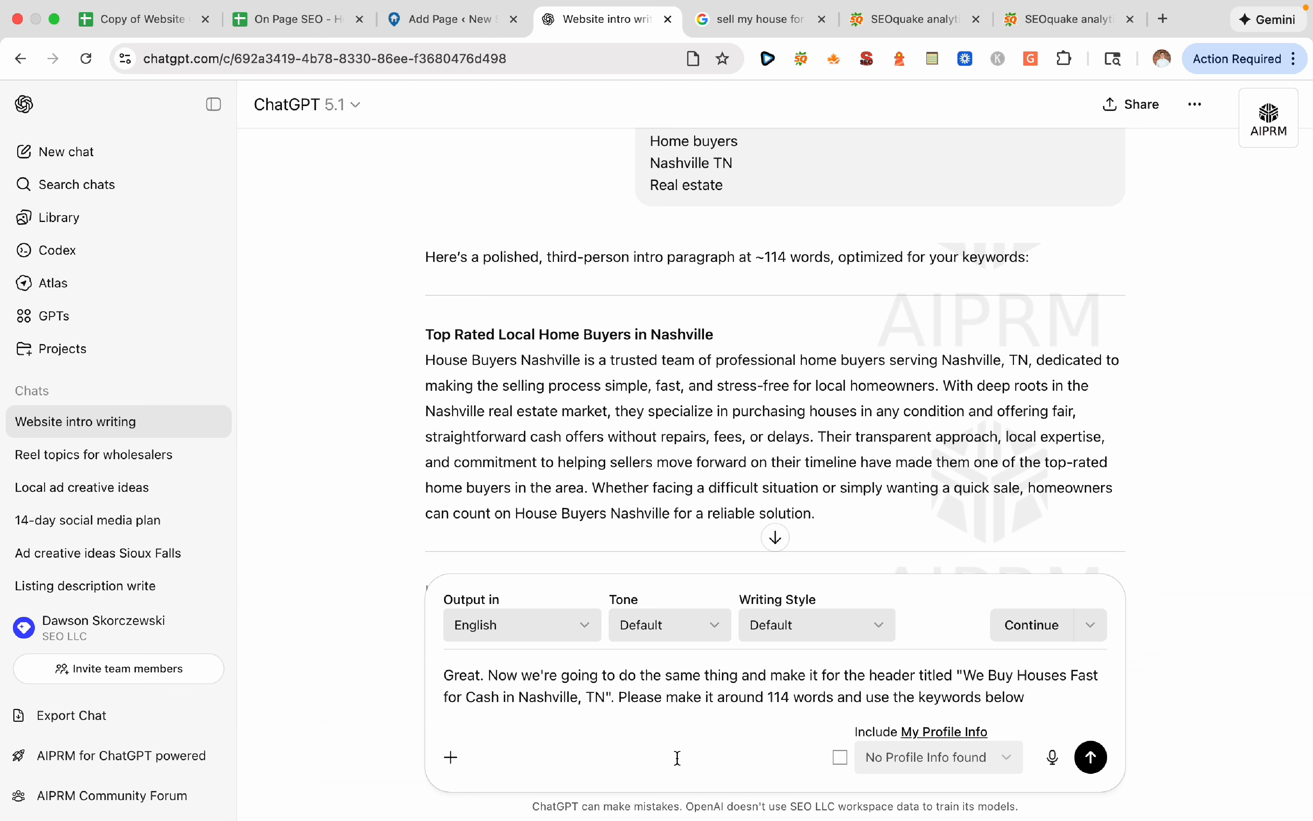
left_click(719, 699)
type("in one paragraph")
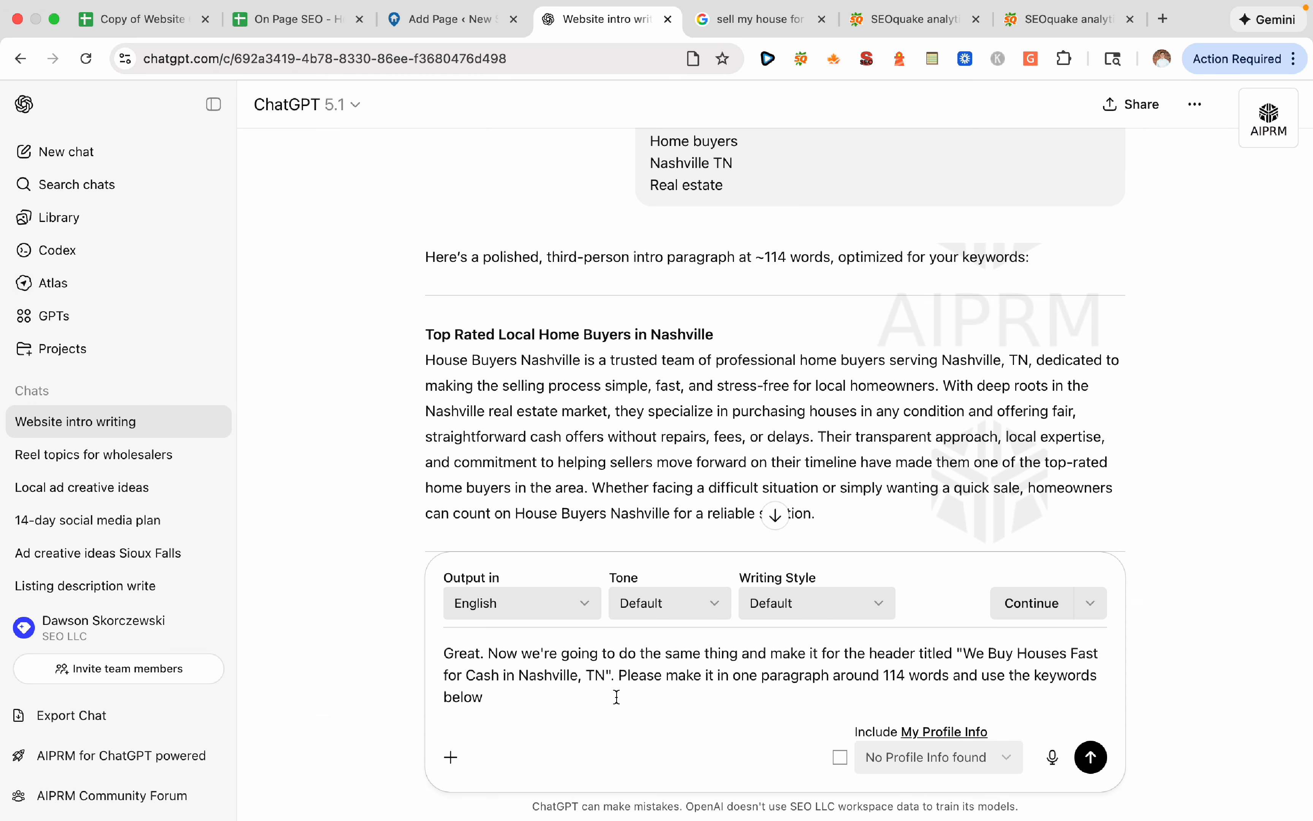
left_click(610, 695)
key("shift+Return")
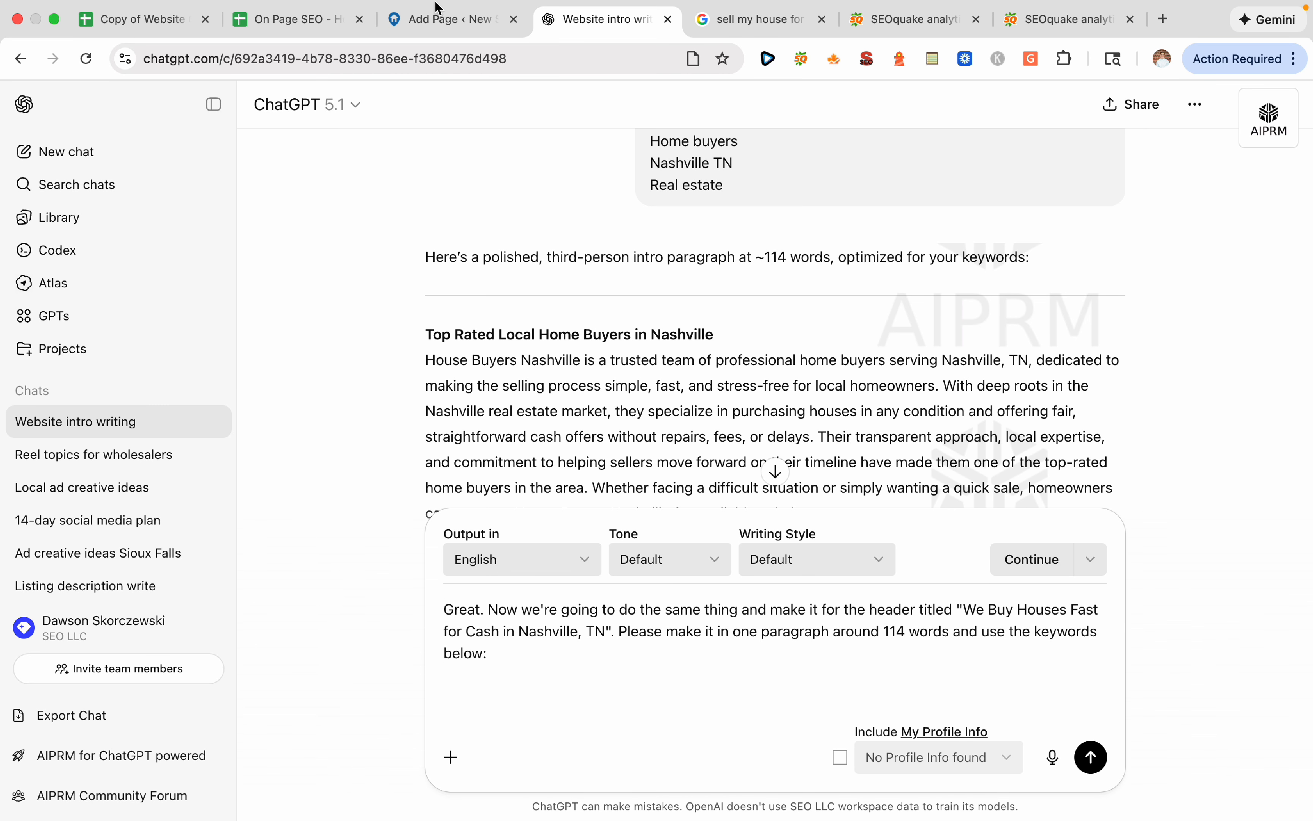
Copy the next SELL MY HOUSE FAST keywords through "Tennessee home" from the On Page SEO sheet into the ChatGPT prompt and send it
left_click(440, 13)
left_click(341, 21)
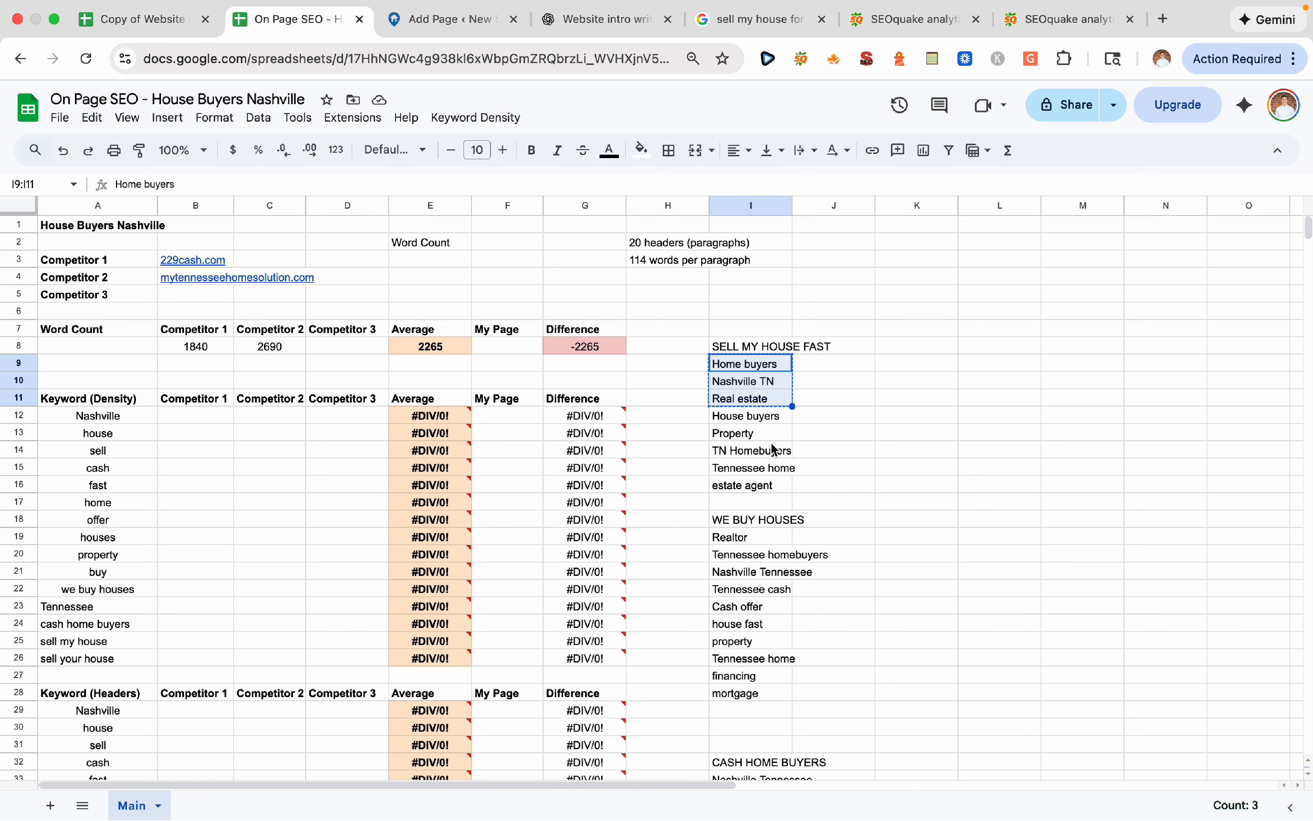
left_click_drag(774, 437, 777, 469)
key("cmd+c")
left_click(608, 19)
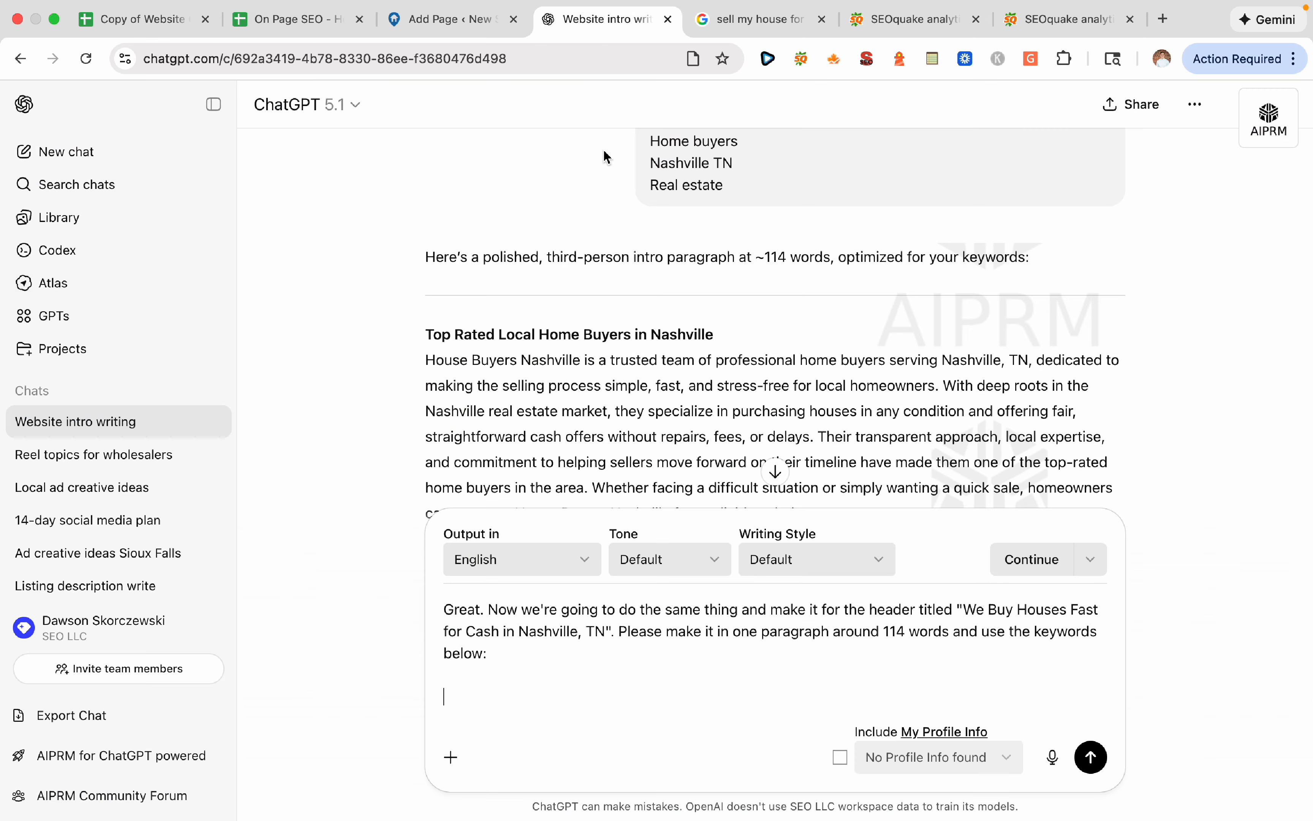
key("super+v")
key("Return")
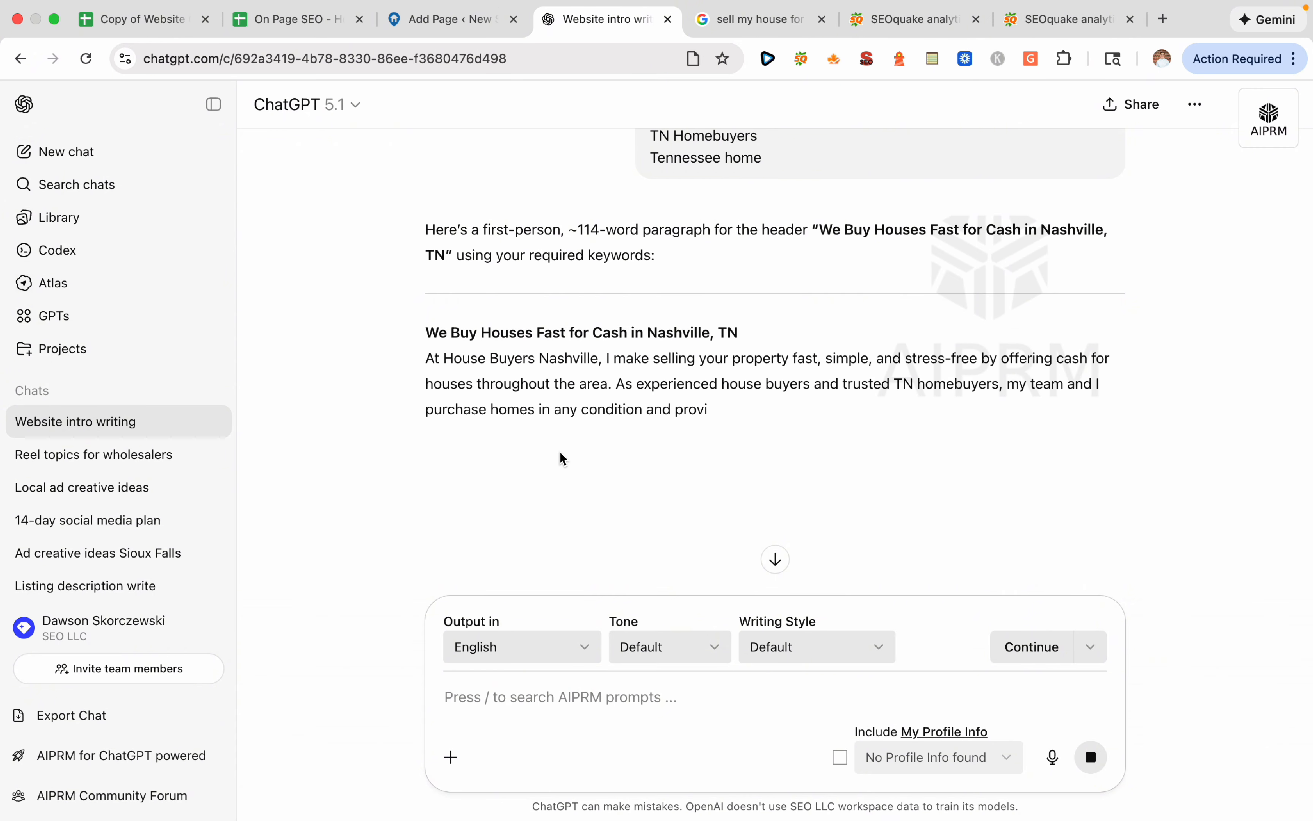
Ask ChatGPT to rewrite the paragraph with the message "Please change to 3rd person"
scroll(559, 458, "down", 2)
left_click(633, 698)
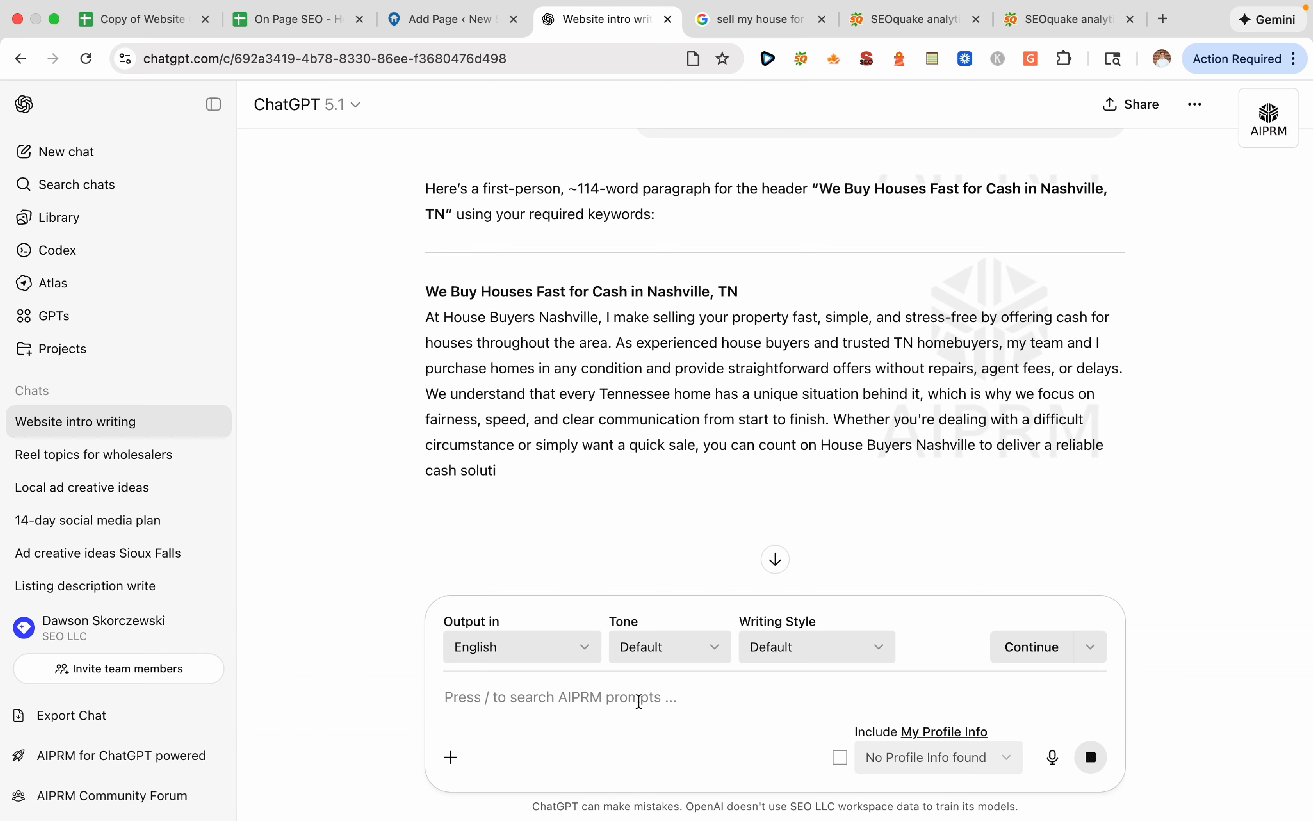
type("P")
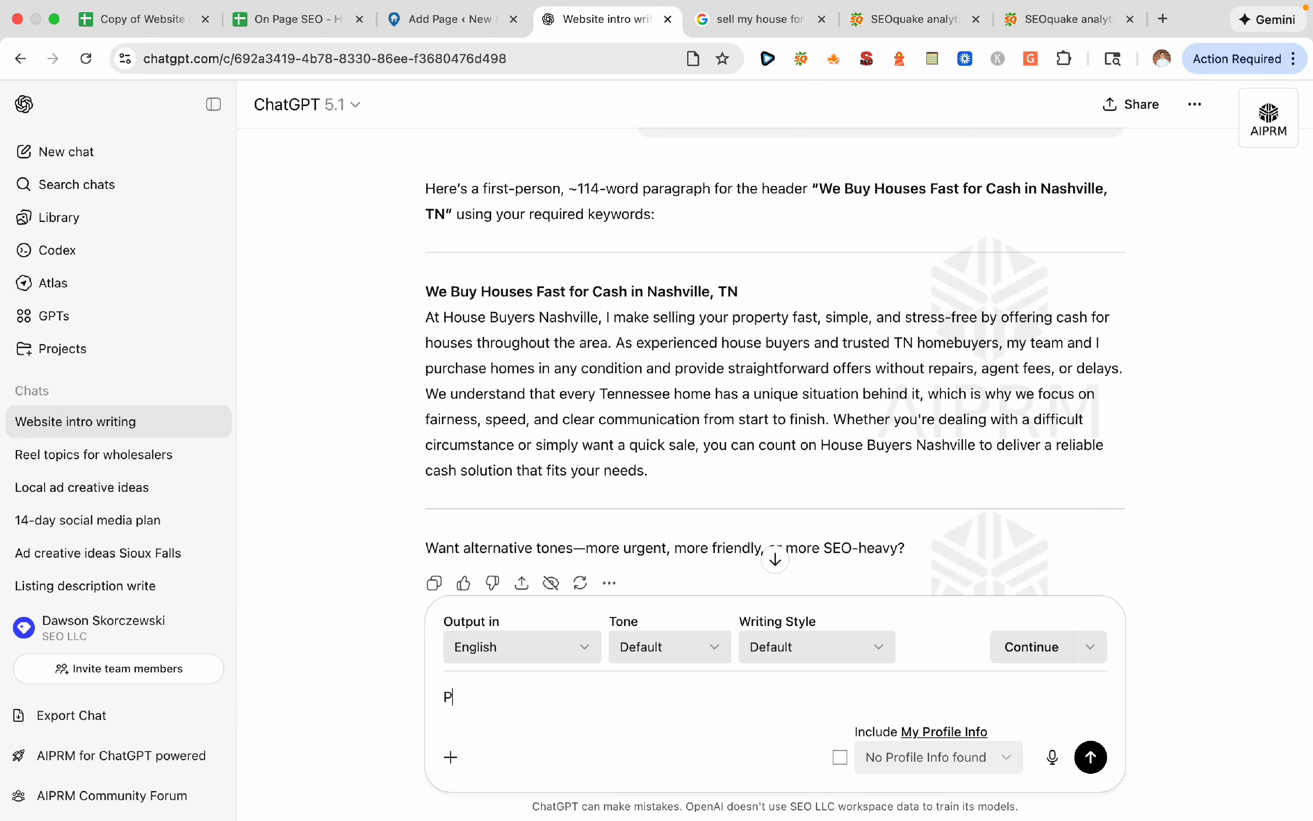
type("pleaselease change to 3rd person")
key("Return")
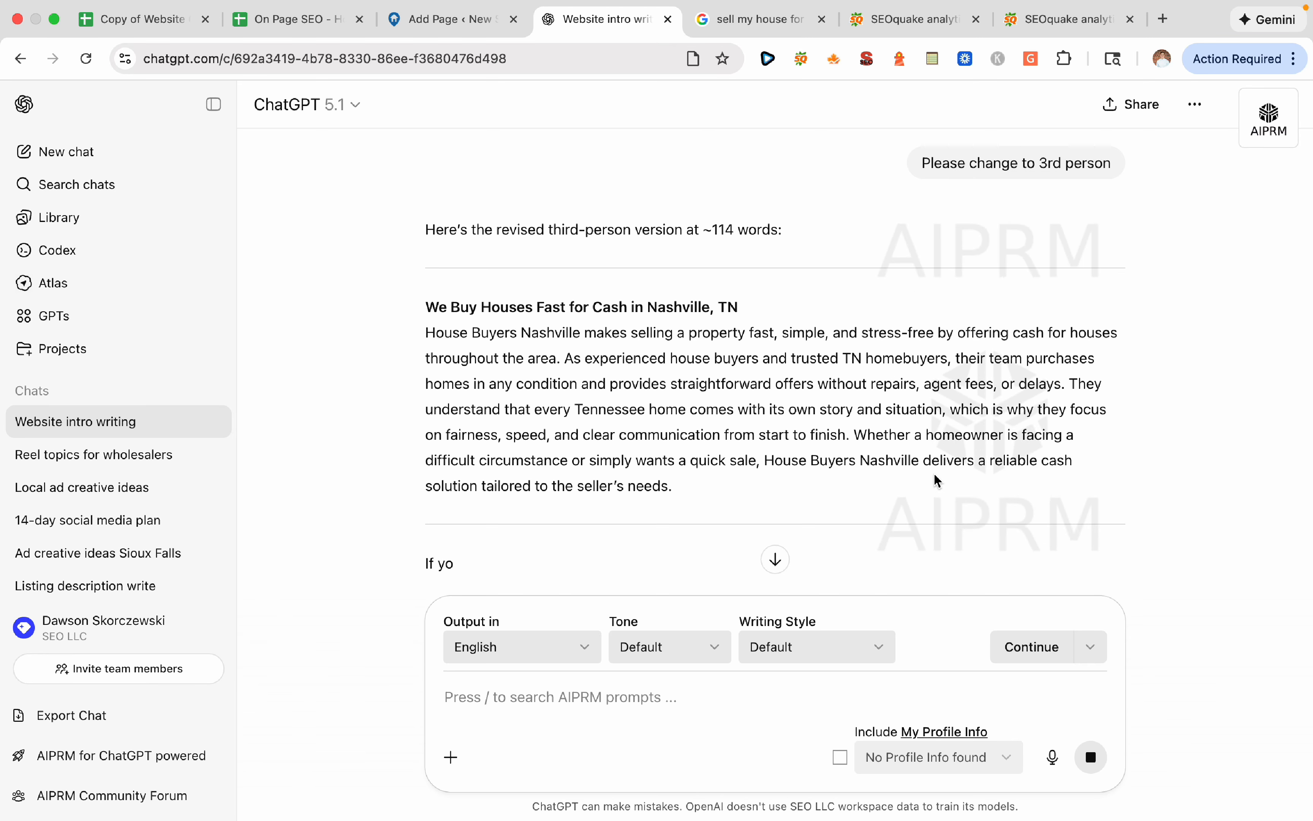
Copy the third-person paragraph into the empty block under "We Buy Houses Fast for Cash in Nashville, TN" in the WordPress page editor
left_click_drag(871, 487, 414, 326)
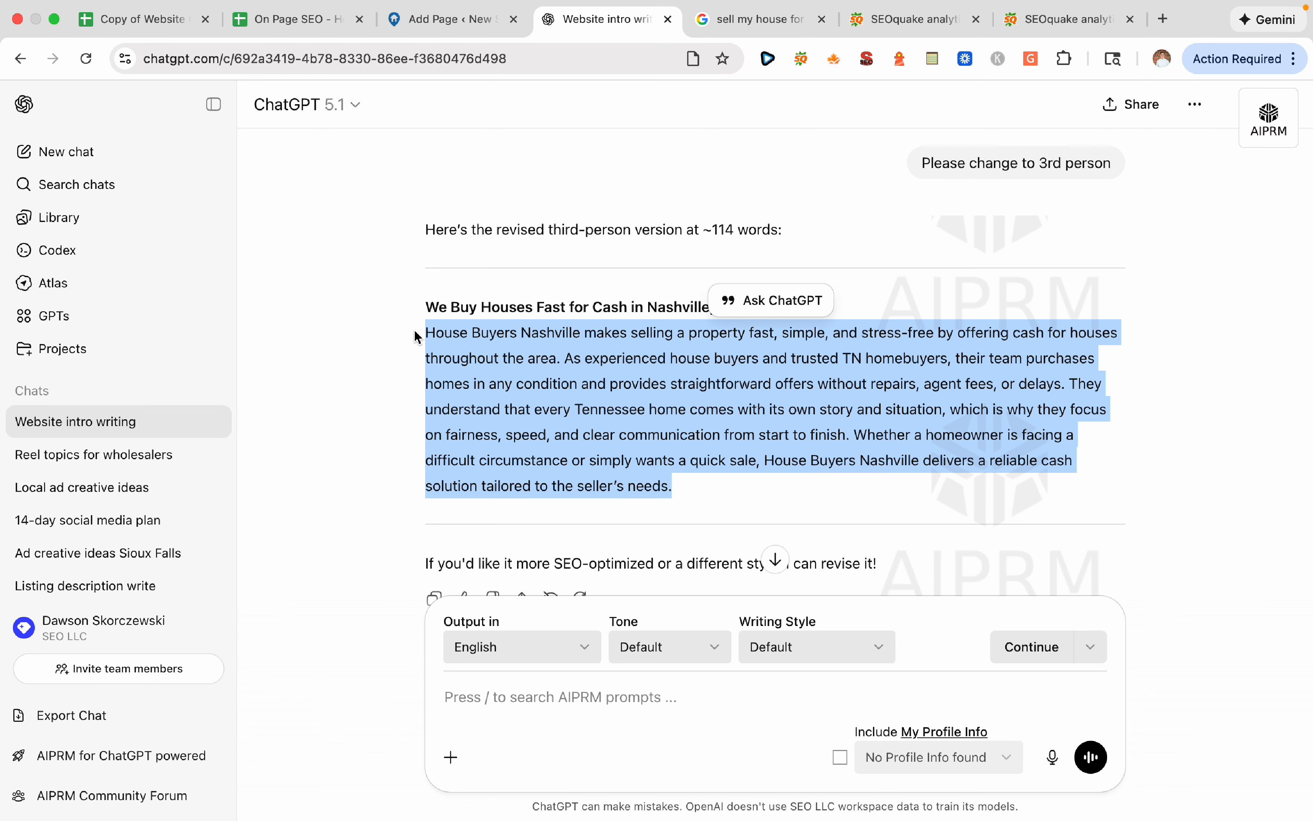
key("super+3")
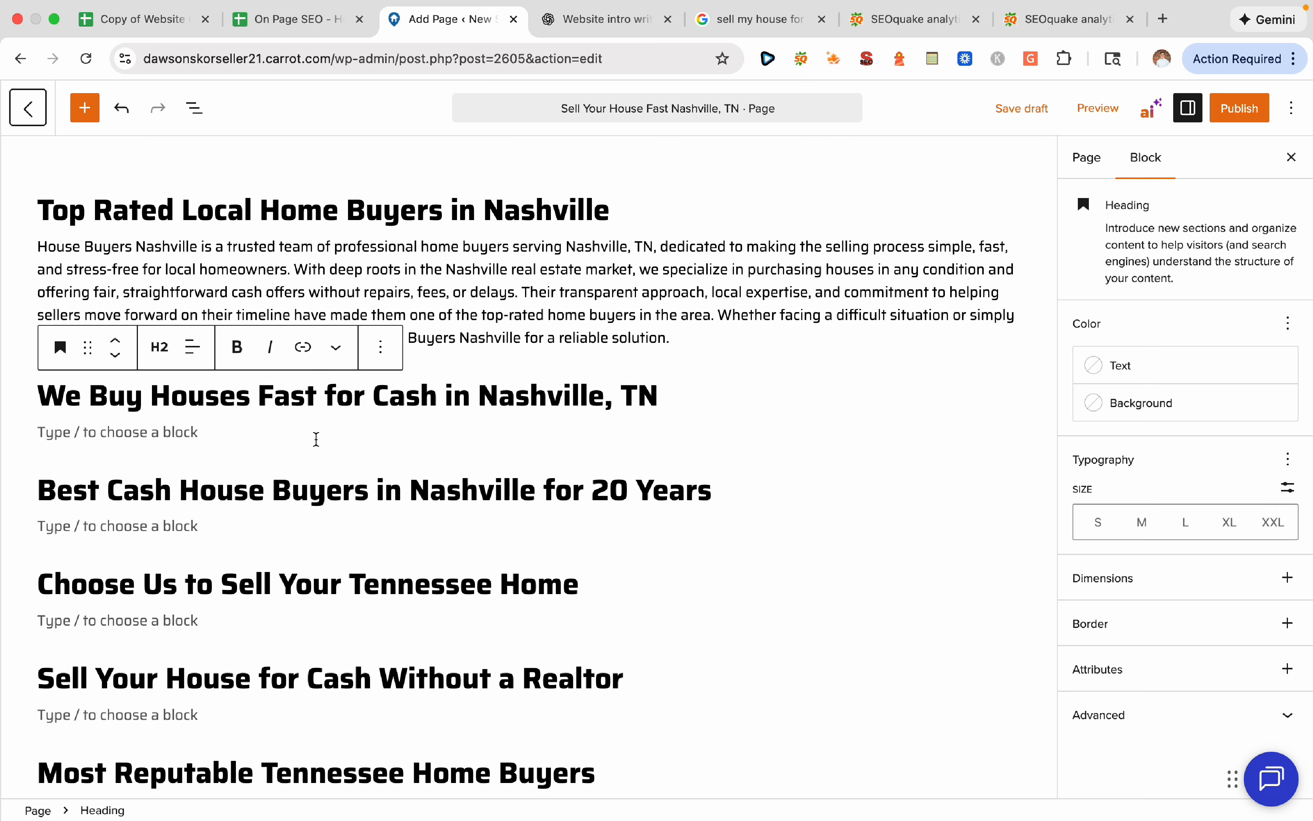
left_click(312, 434)
key("super+v")
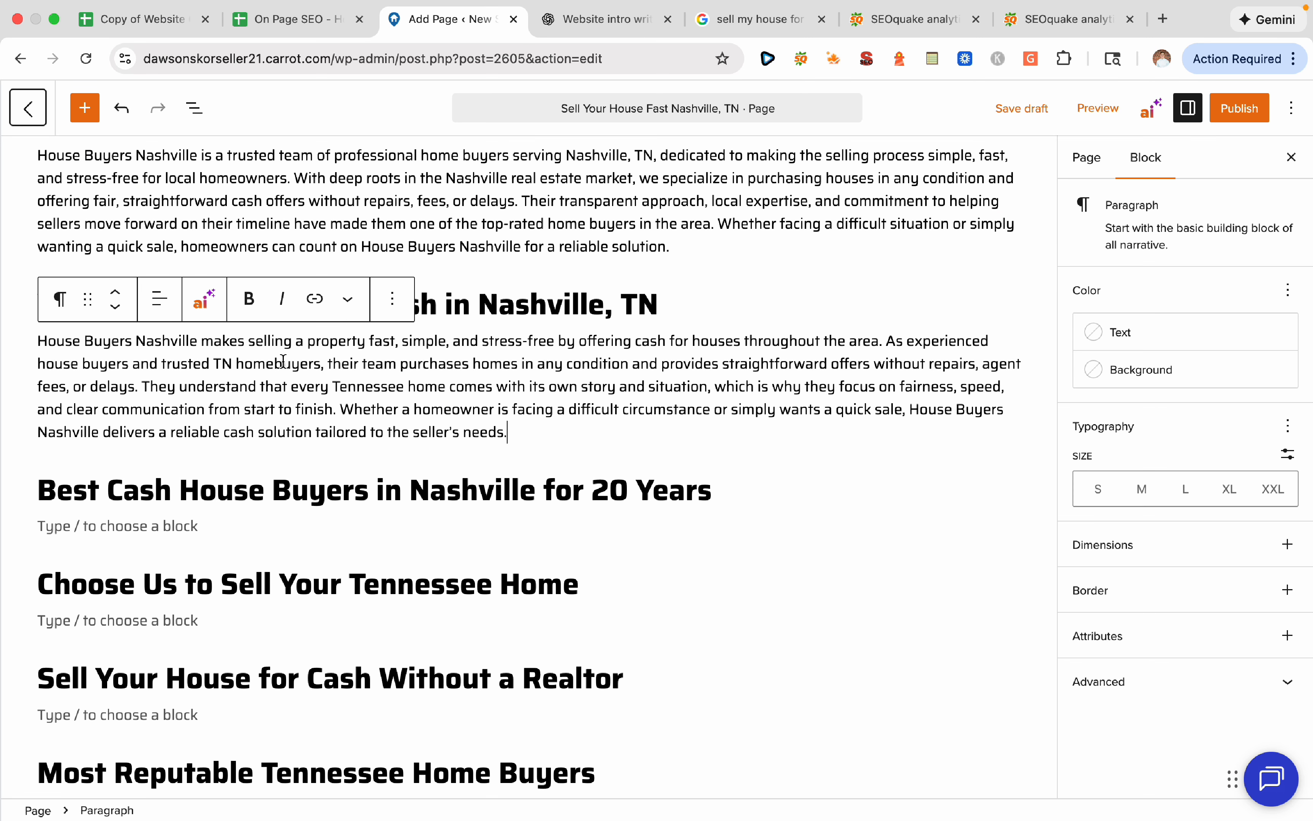
In the new paragraph, change "their team" to "our team" and "They understand" to "We understand"
left_click_drag(363, 365, 327, 365)
type("our")
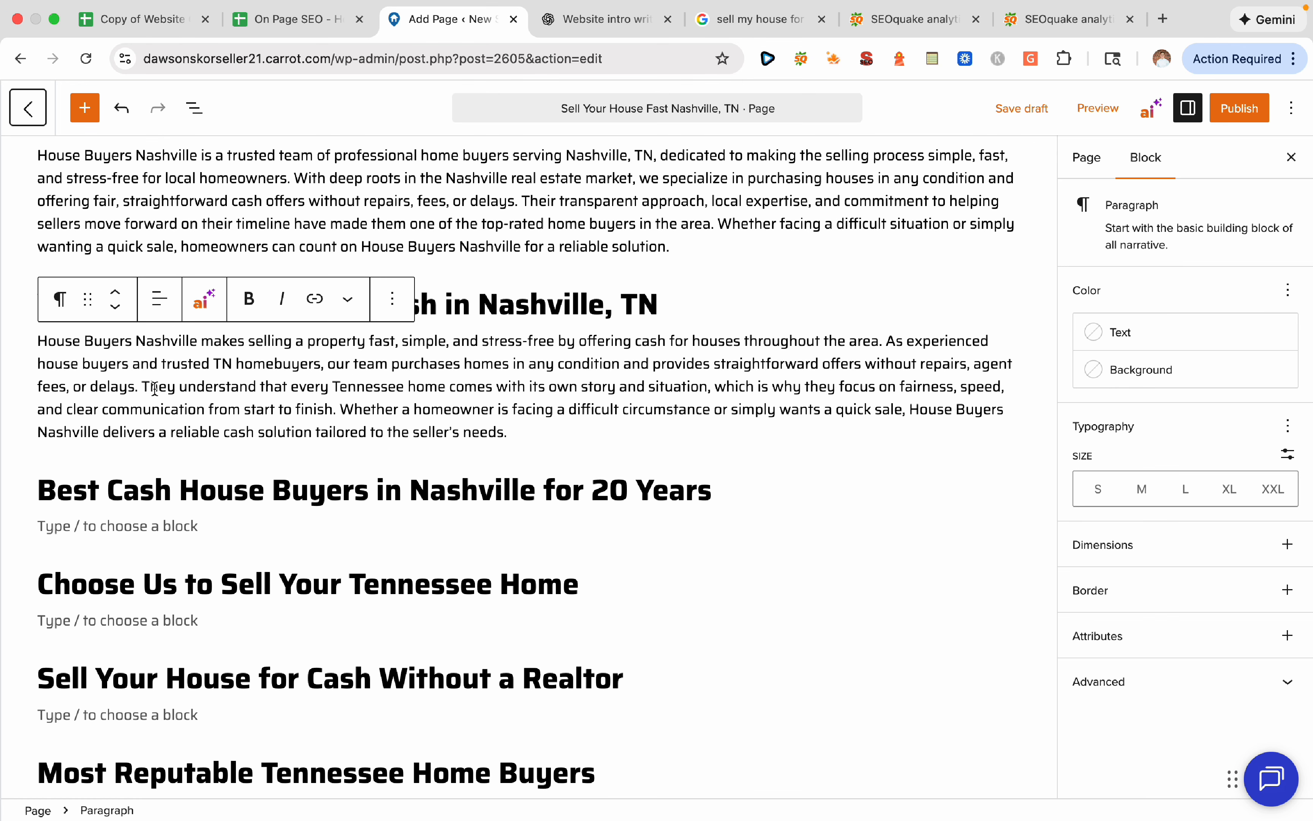
left_click_drag(178, 388, 142, 387)
type("We")
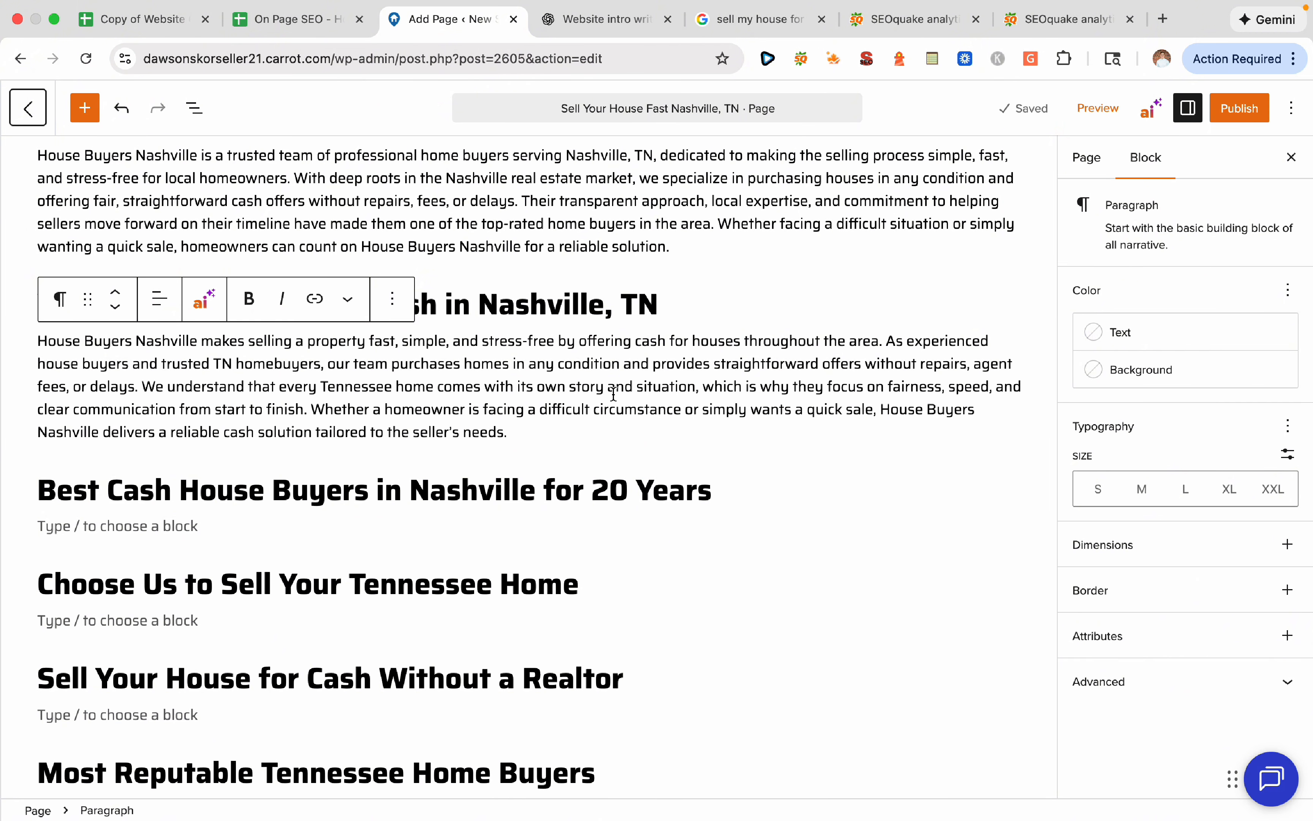
left_click(262, 534)
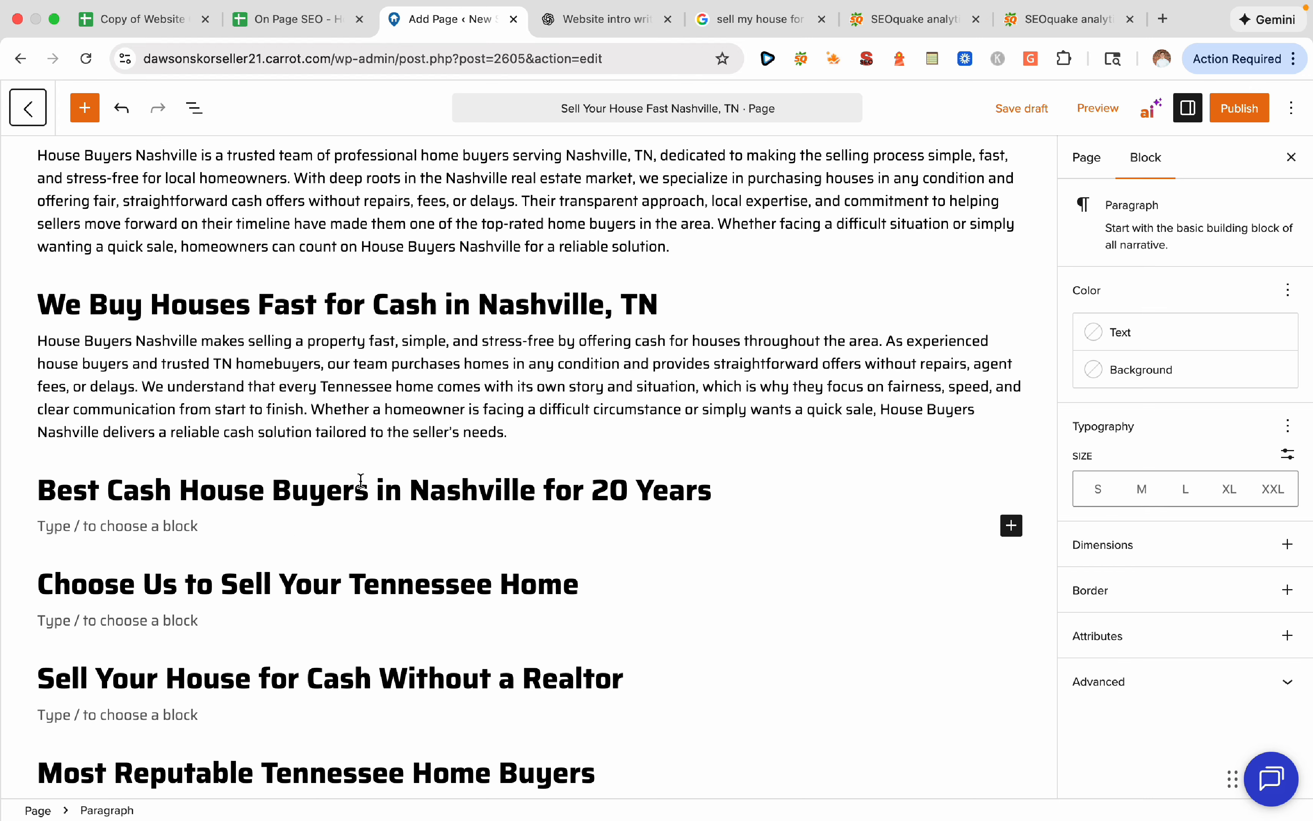
Start a ChatGPT prompt "Great now do the same thing for the header:" followed by the copied heading "Best Cash House Buyers in Nashville for 20 Years"
left_click(612, 27)
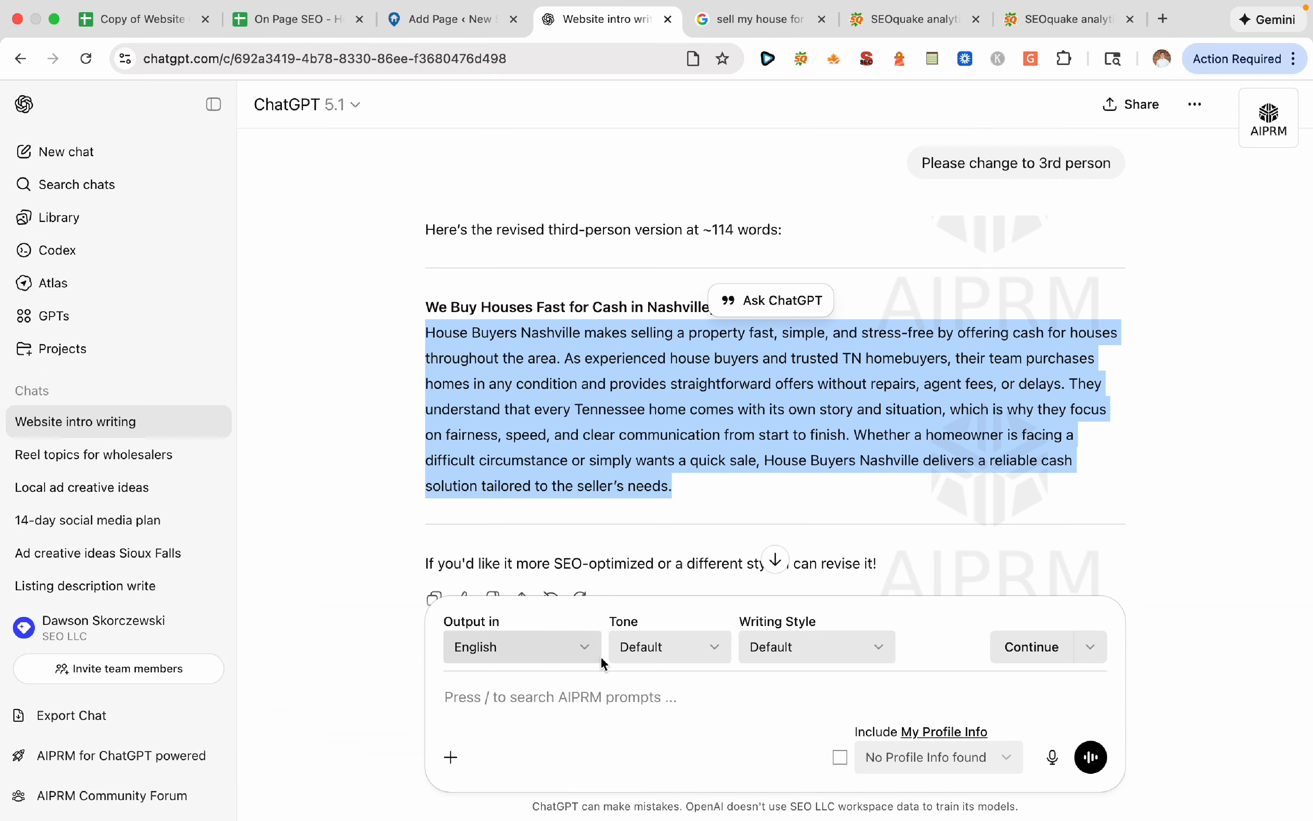
scroll(473, 502, "down", 4)
left_click(561, 701)
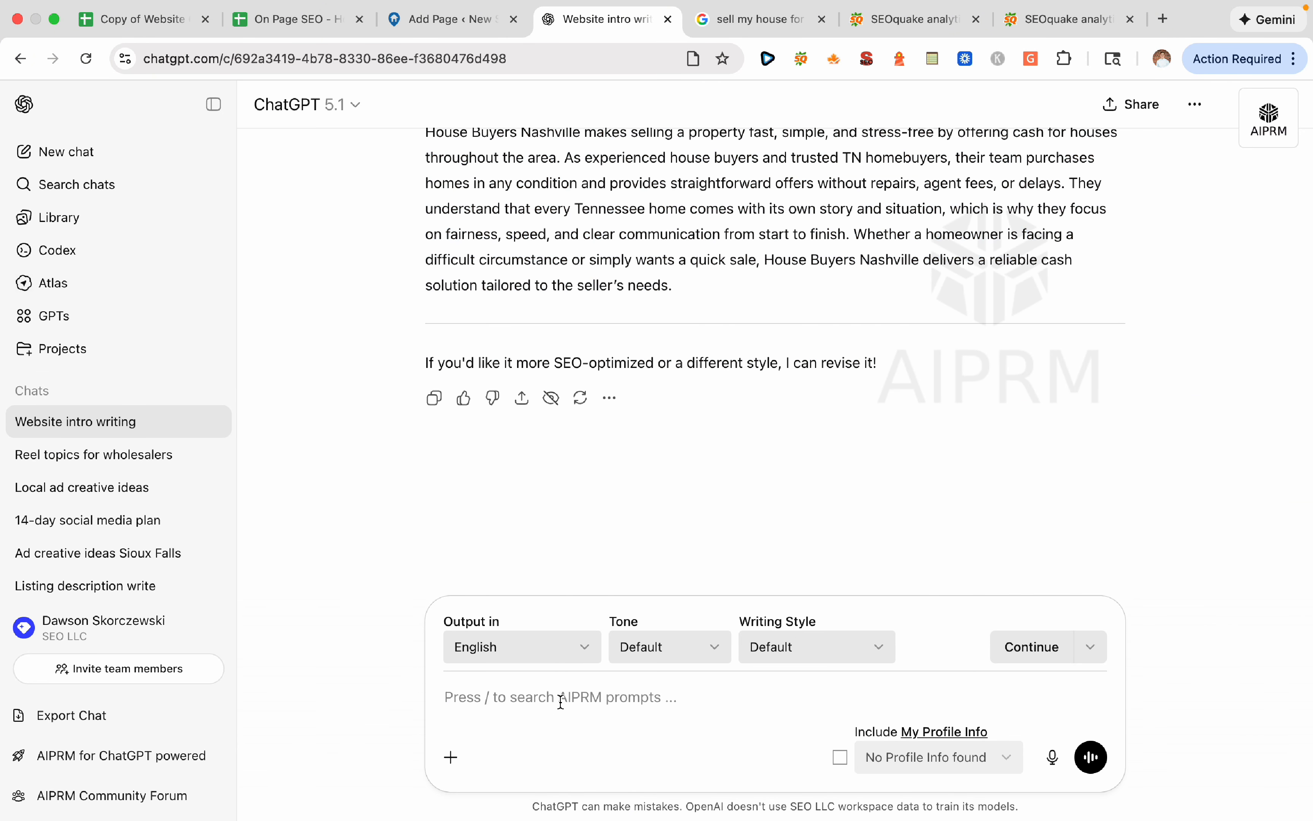
type("Great now do ")
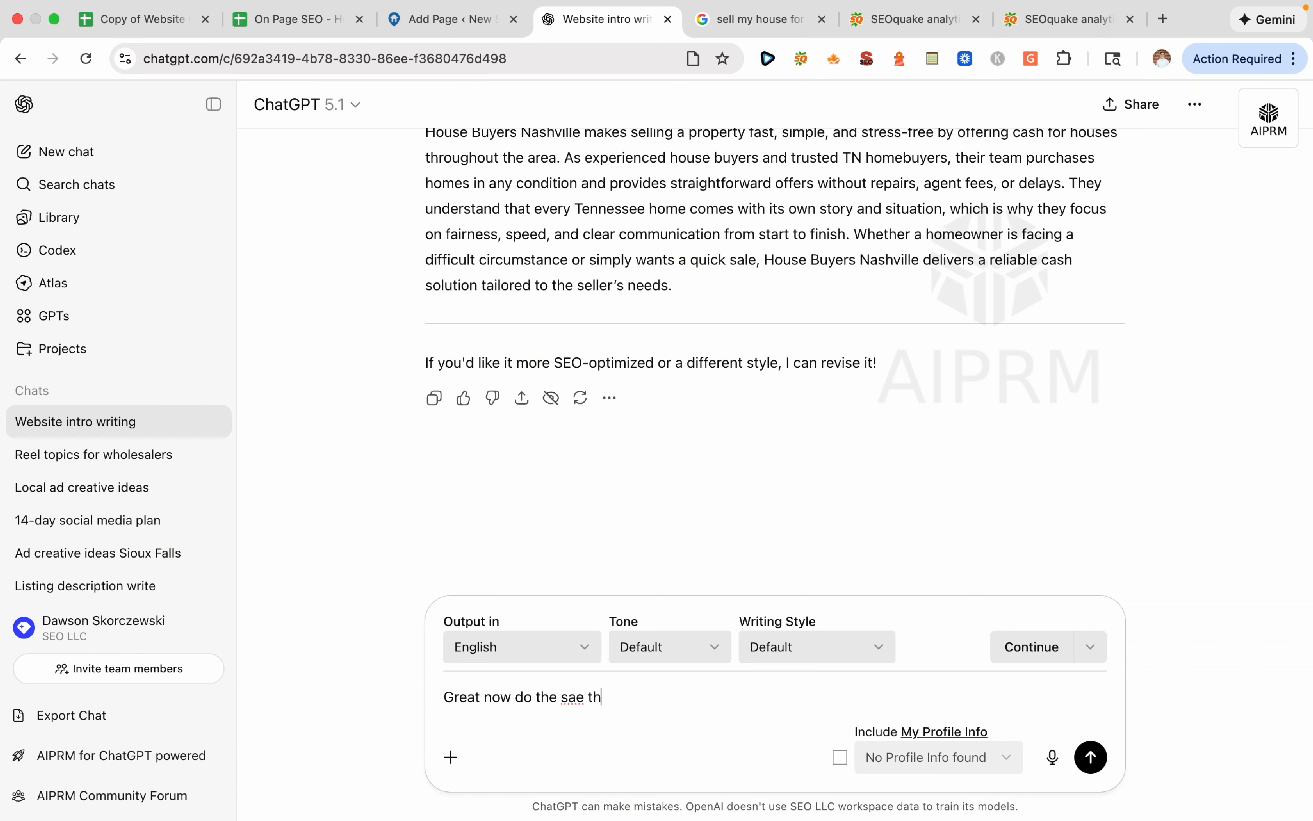
type("the same thing for the header:")
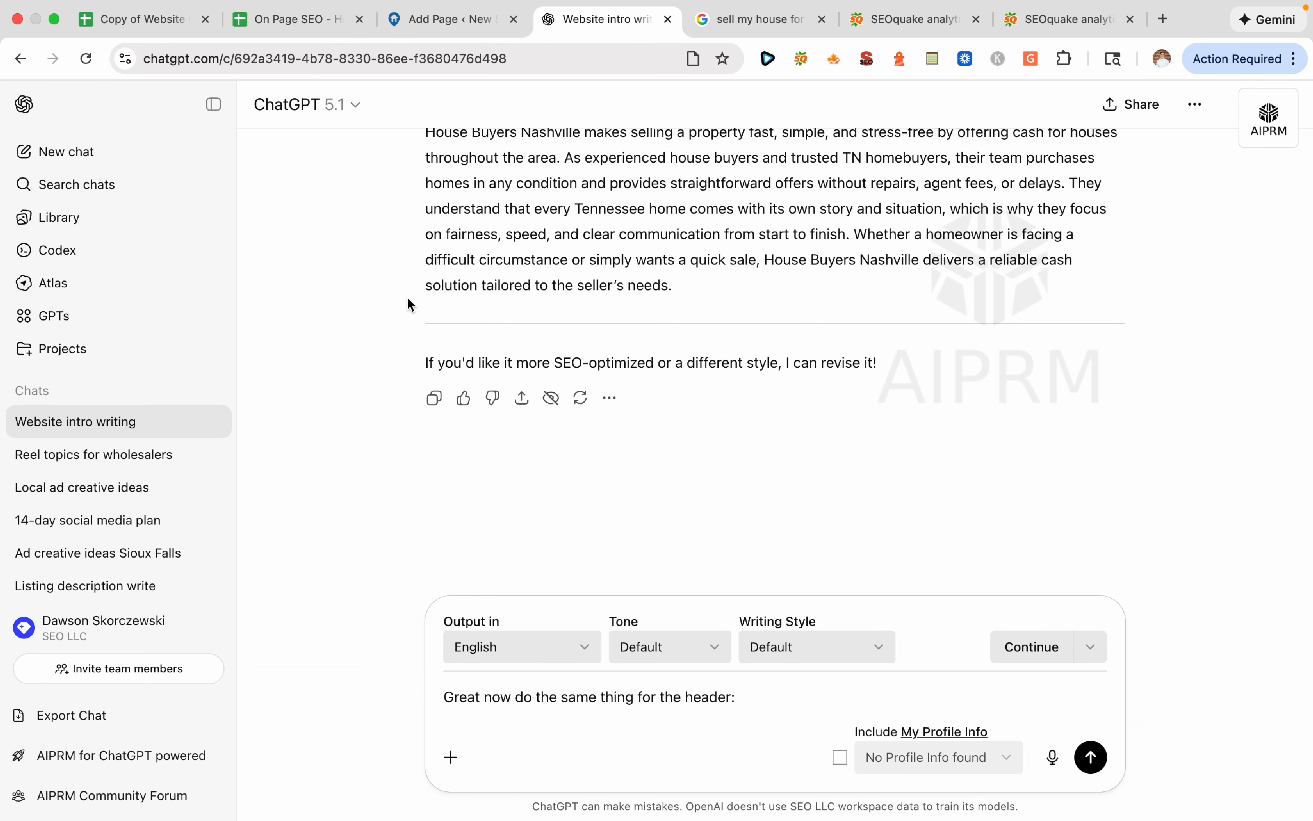
left_click(442, 27)
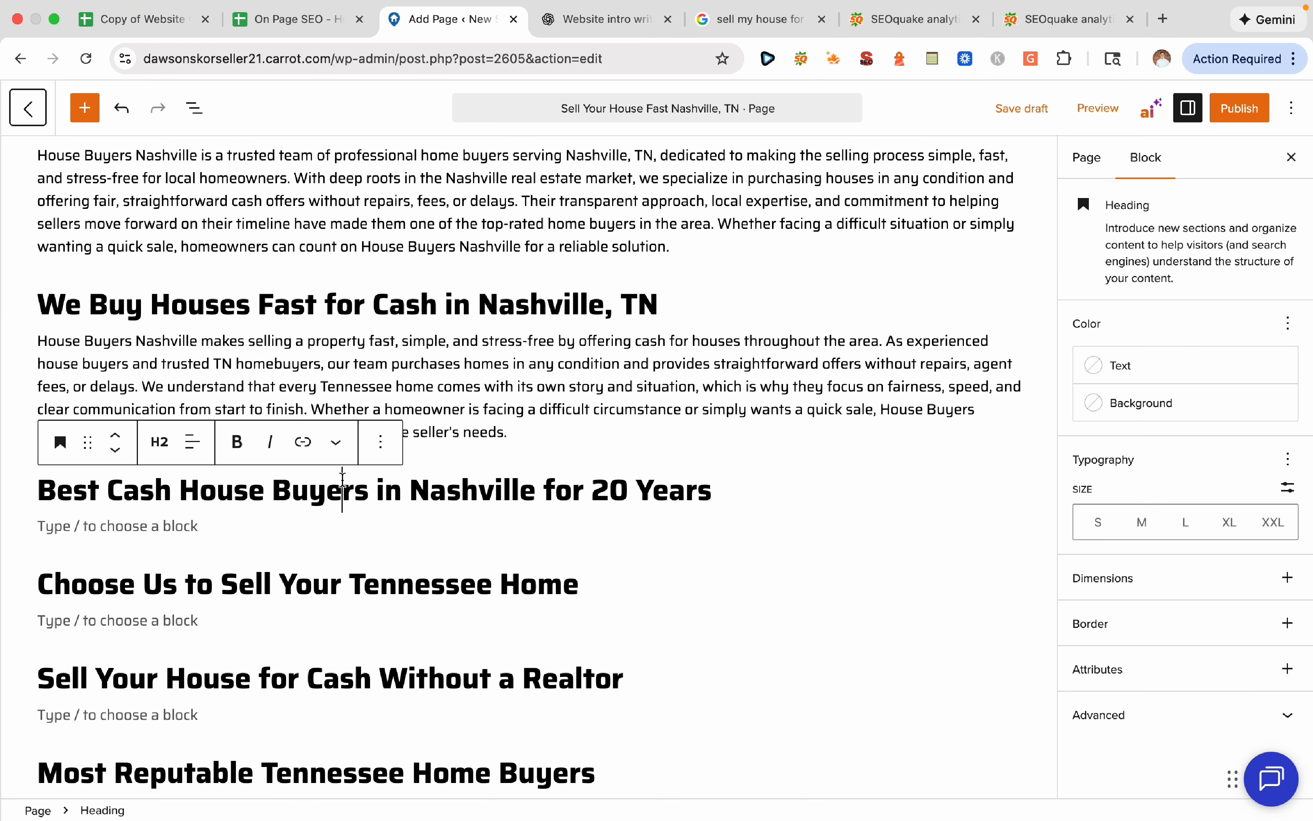
triple_click(344, 478)
left_click(342, 481)
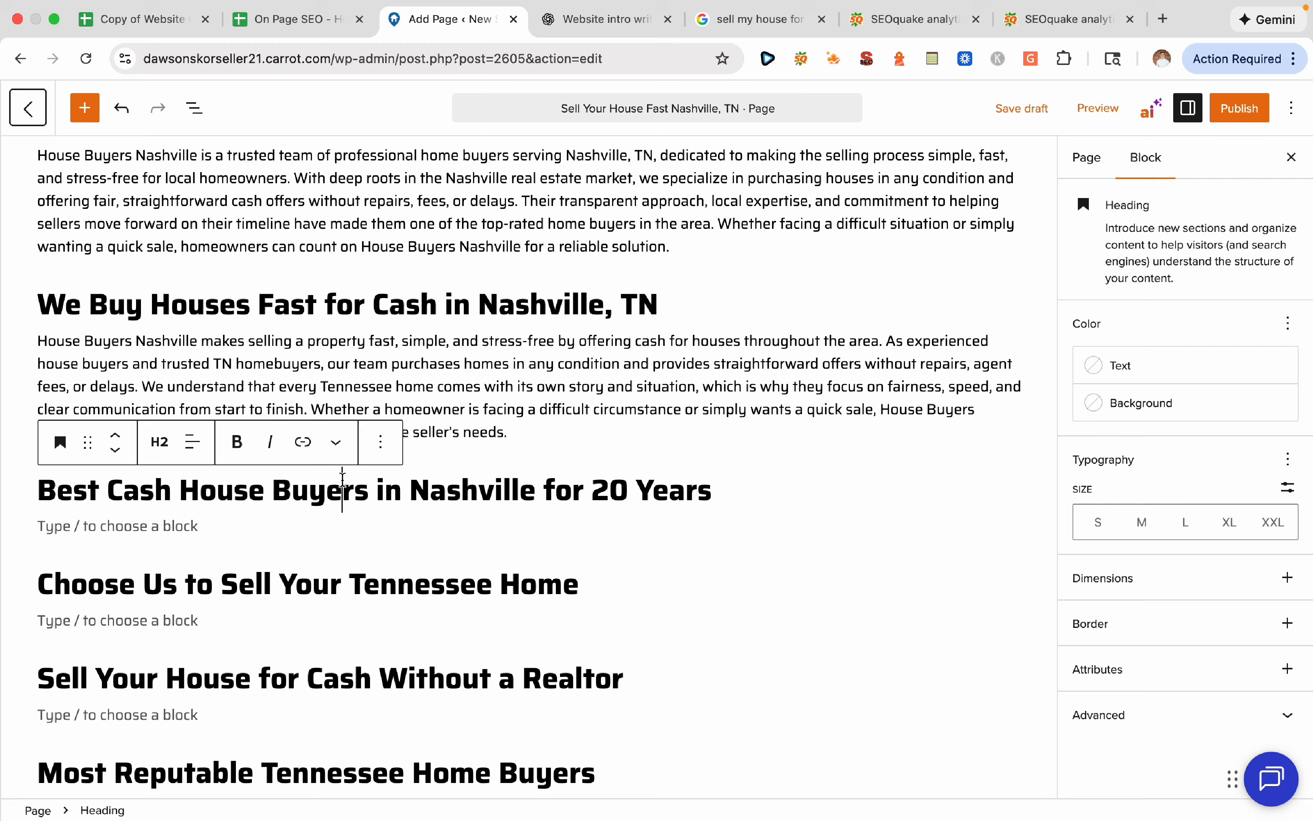
left_click(616, 27)
key("super+v")
key("shift+Return")
Add the instruction "Please make it in one paragraph around 114 words using the keywords below:" to the prompt
type("P")
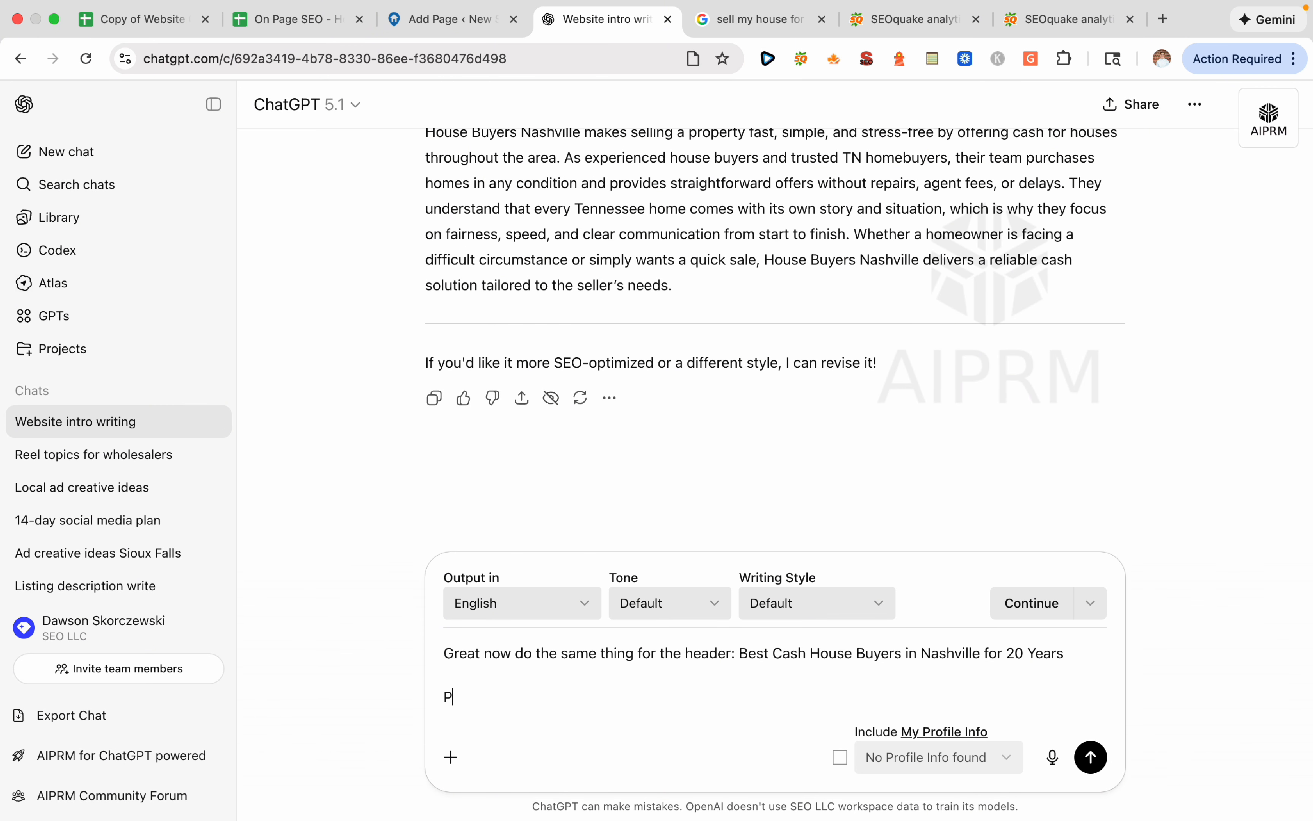
type("lease make it in one paragraph around 114 words")
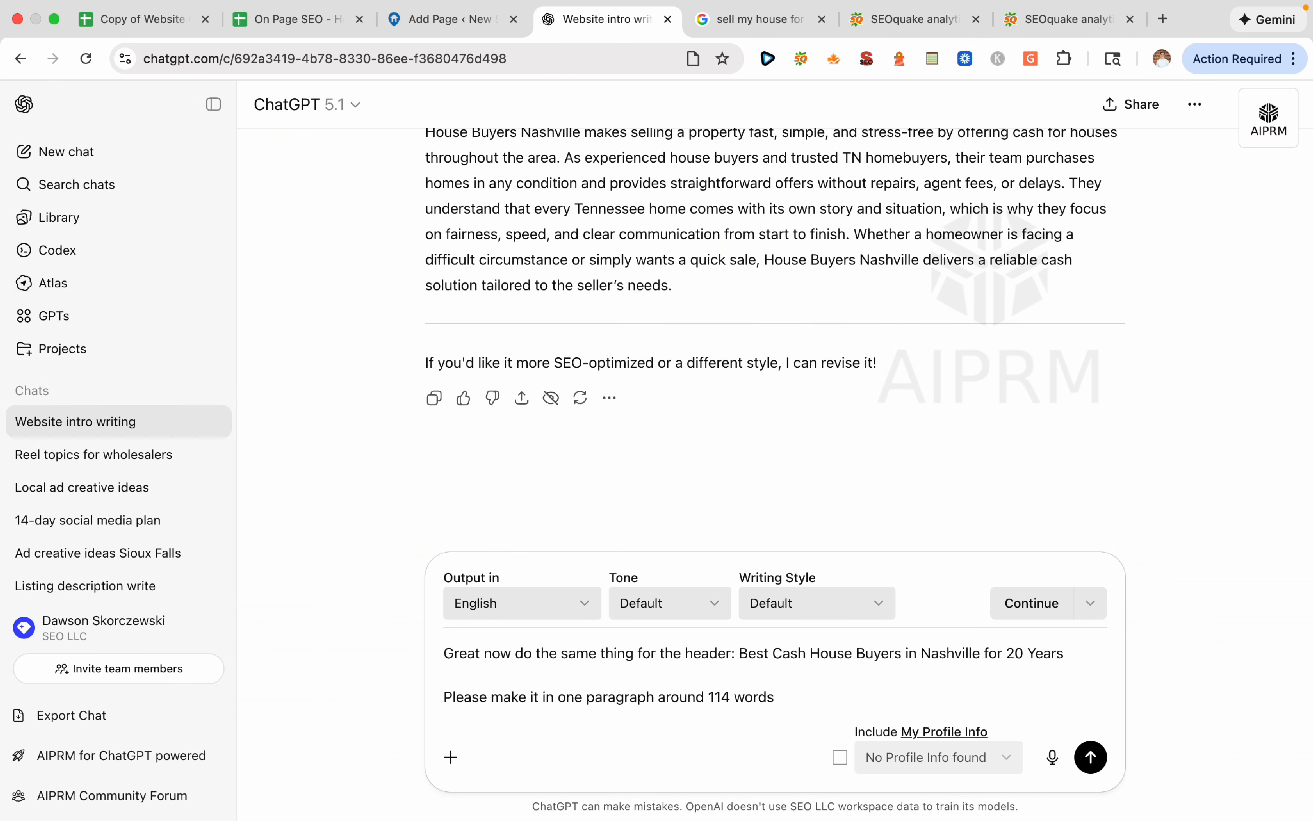
type(" using the keywords below")
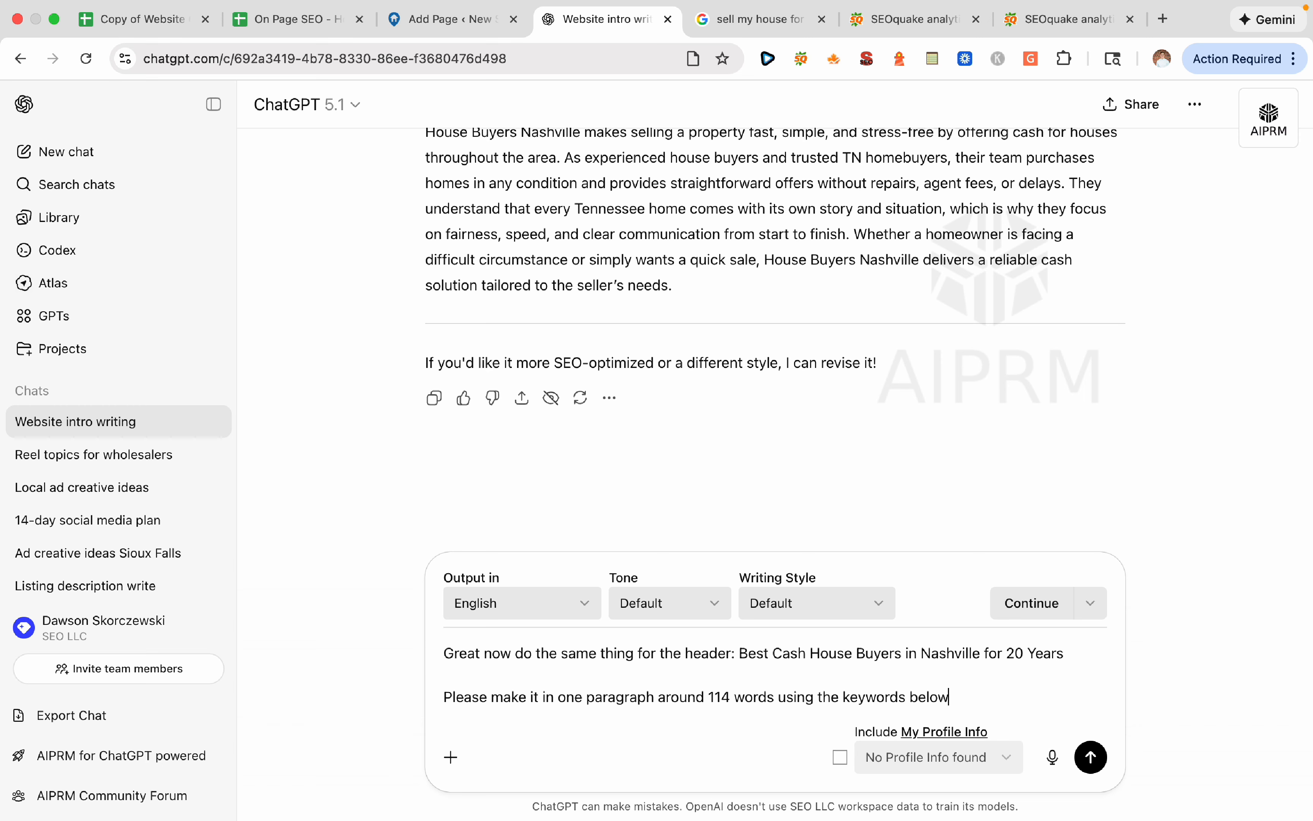
type(":")
key("shift+Return")
key("shift+Return")
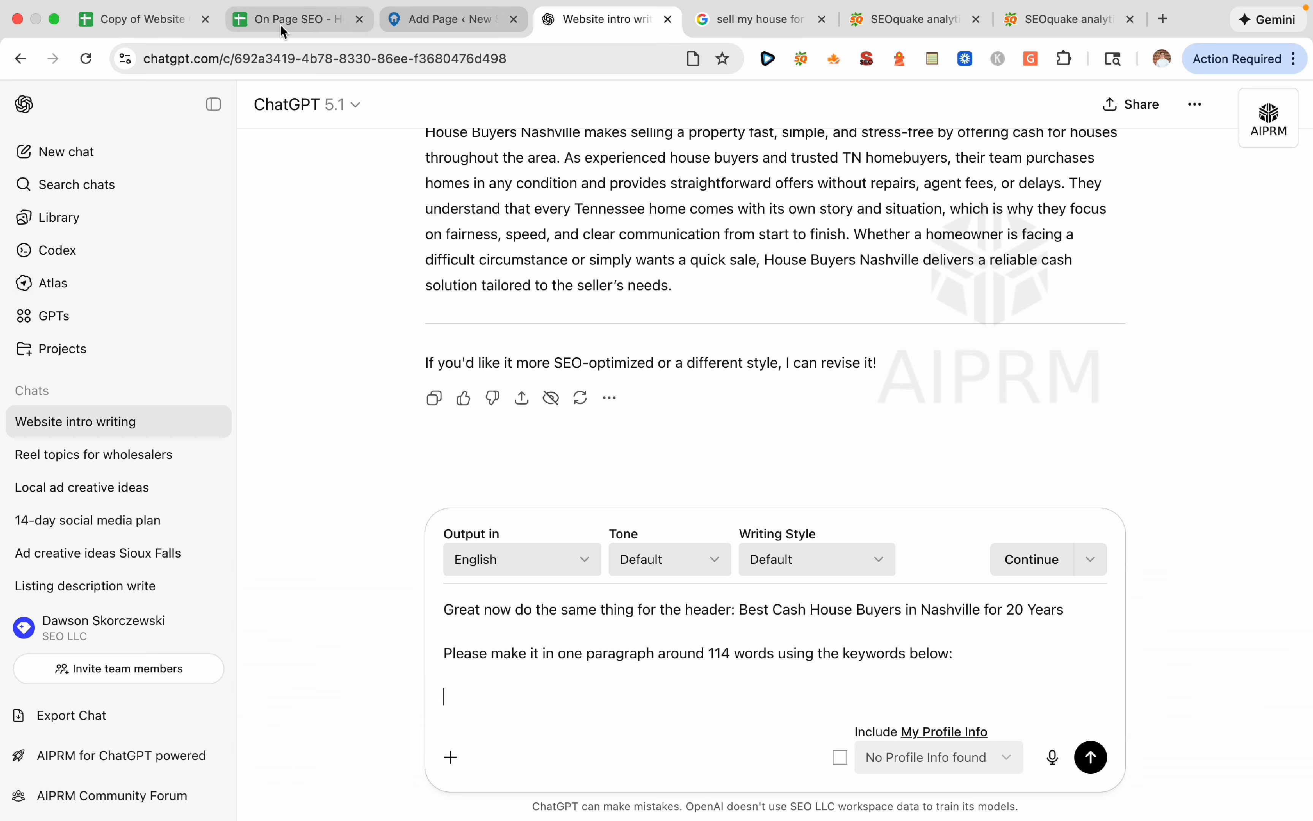
Copy the keyword "estate agent" from the On Page SEO sheet into the ChatGPT prompt
left_click(326, 21)
left_click(777, 488)
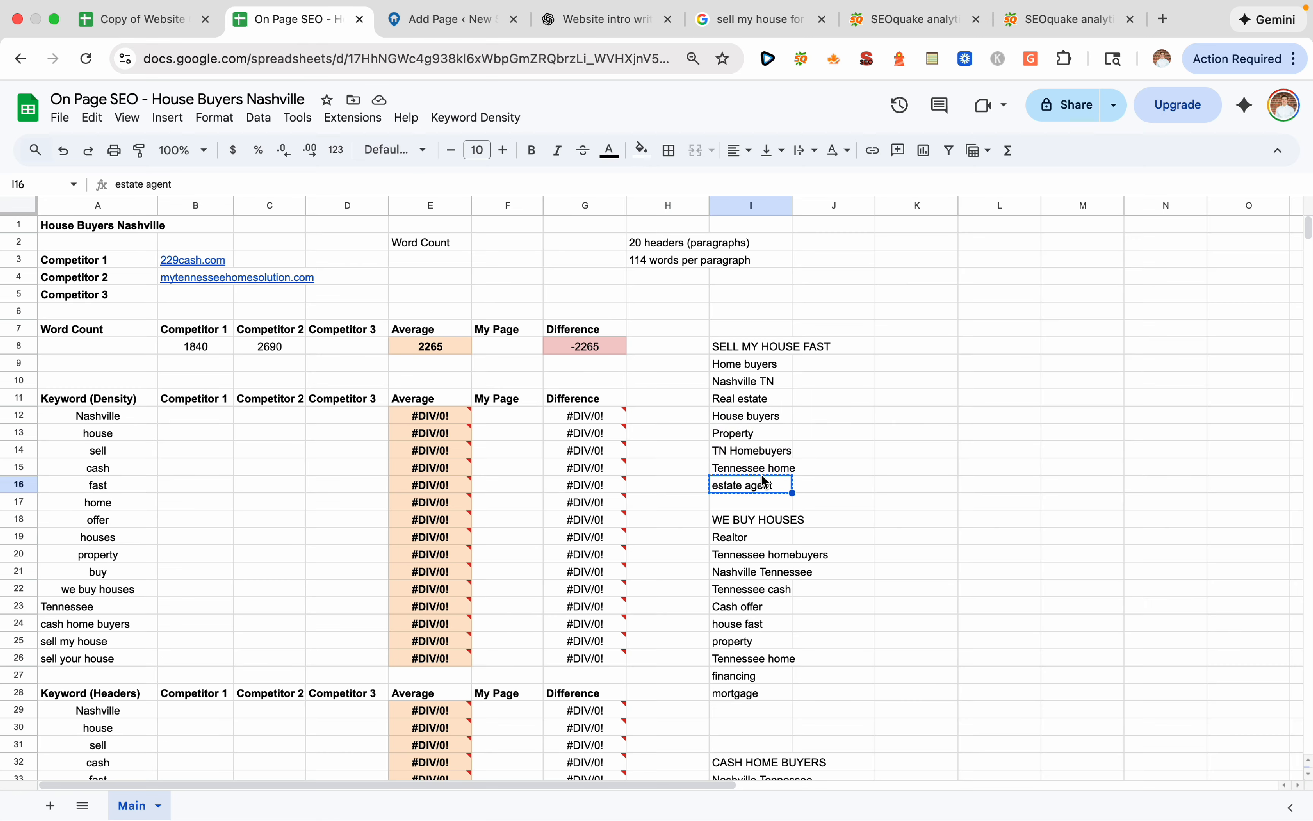
left_click(594, 21)
type("estate agent")
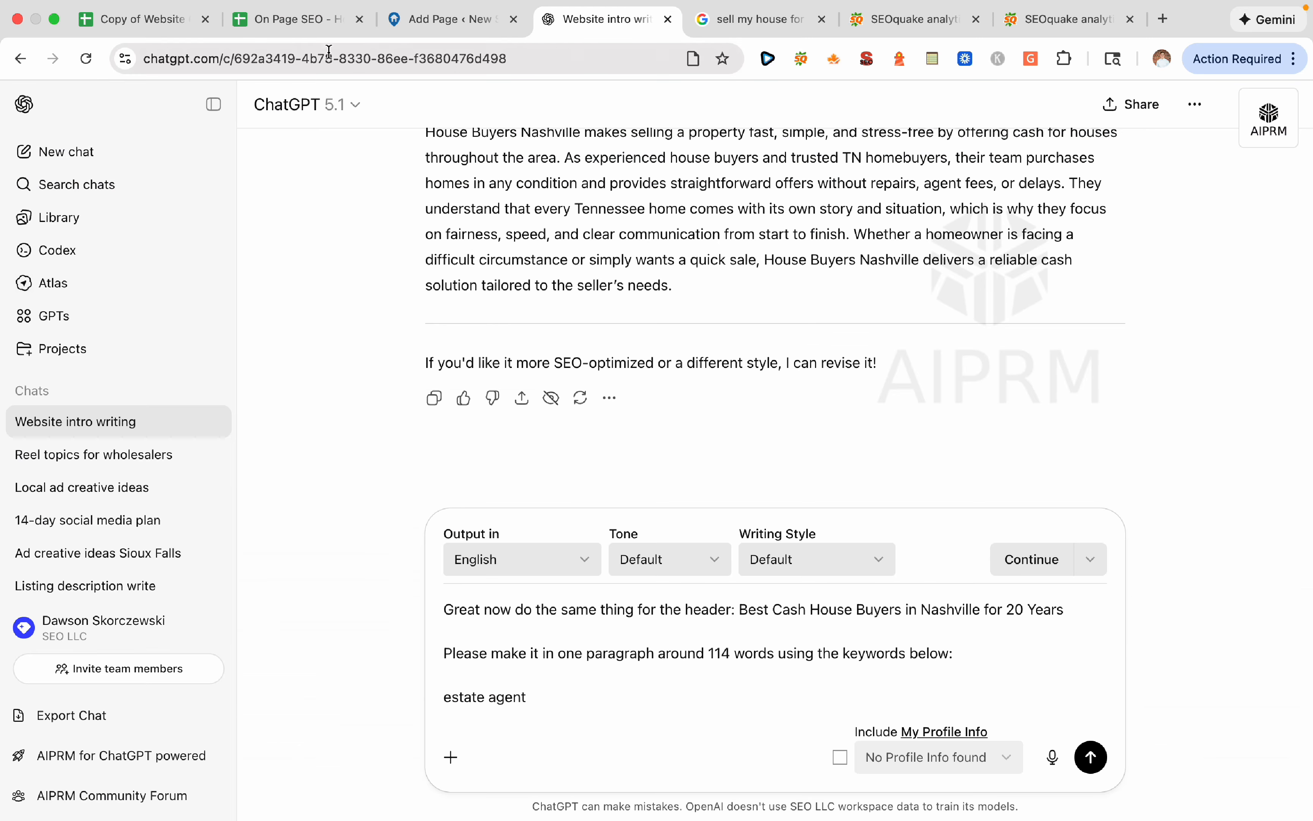
Copy the keywords "Realtor" and "Tennessee homebuyers" from the On Page SEO sheet below "estate agent" in the ChatGPT prompt and send it
left_click(319, 34)
scroll(780, 540, "down", 1)
left_click(780, 514)
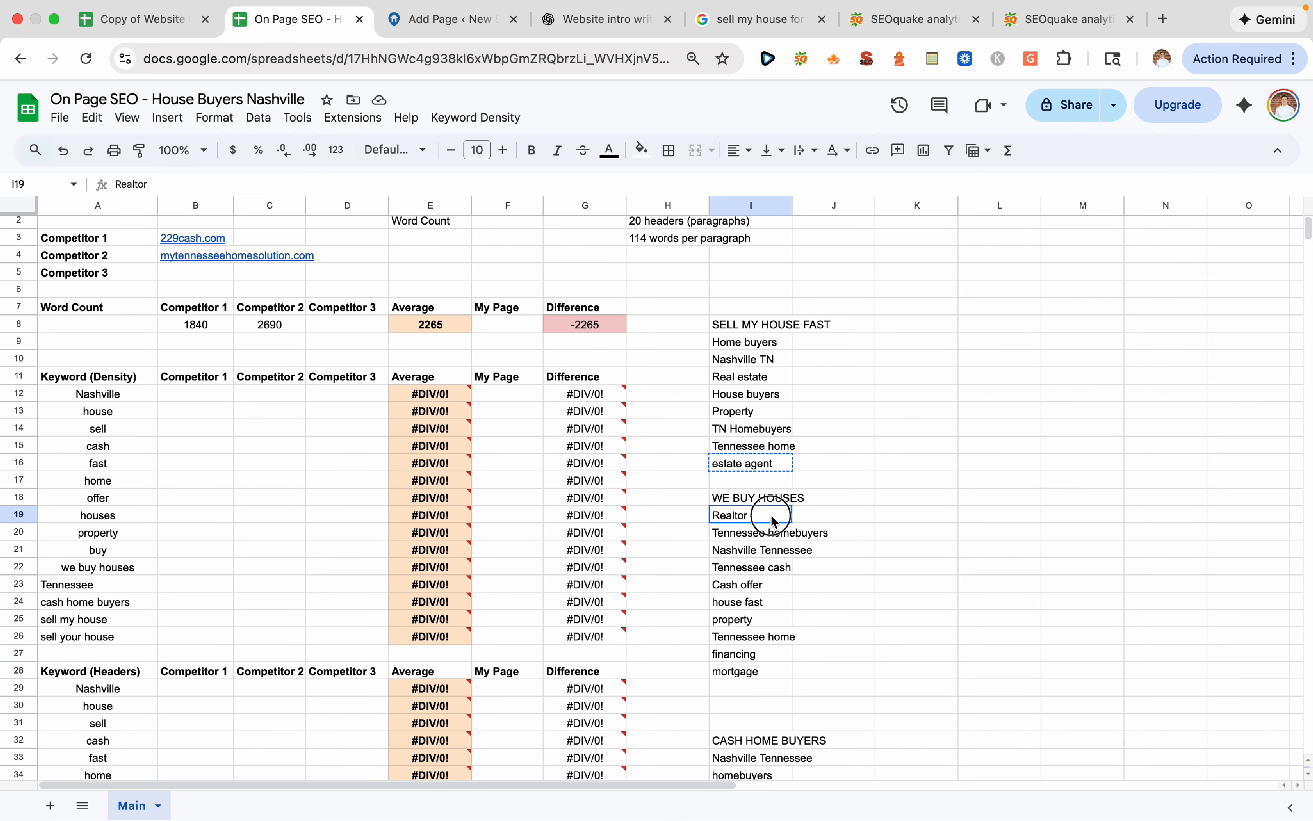
key("shift+Down")
key("super+c")
left_click(483, 20)
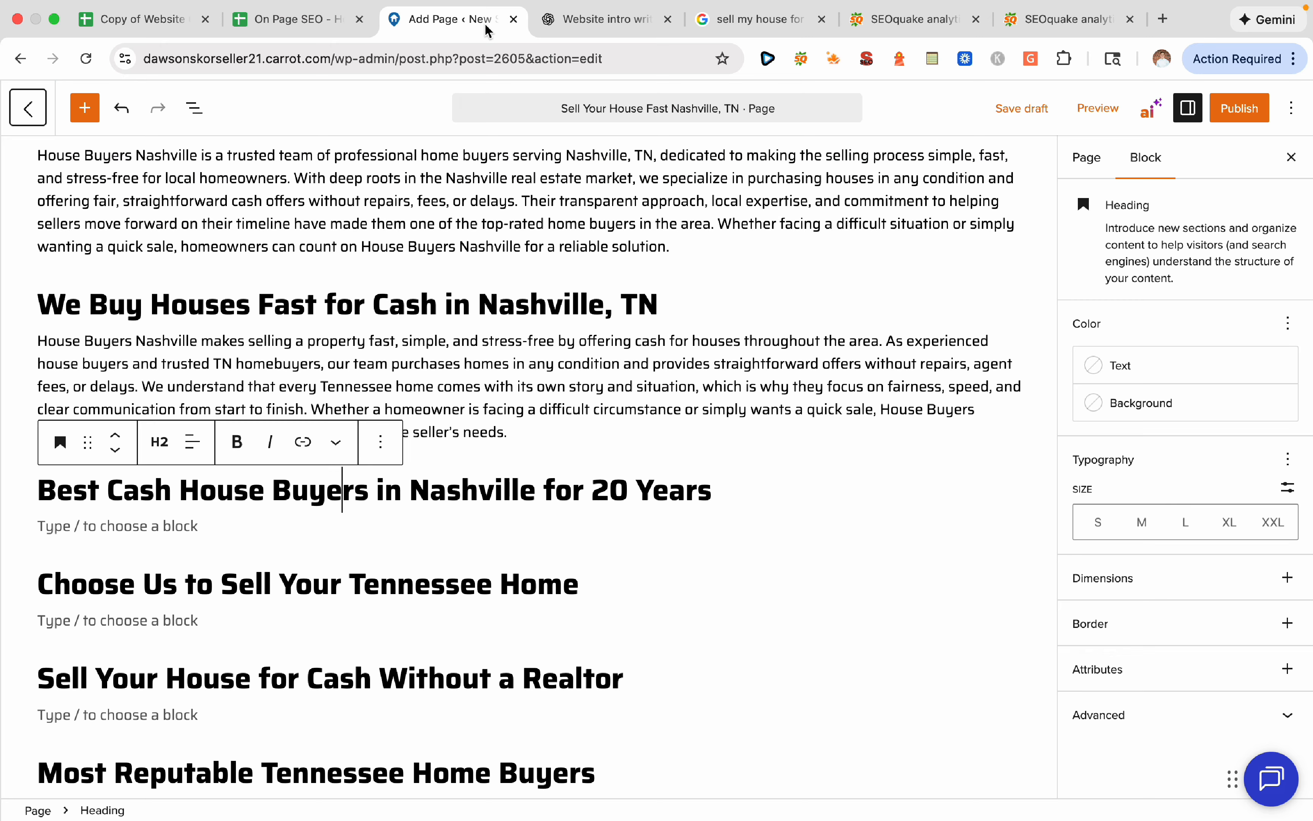
left_click(550, 20)
key("shift+Return")
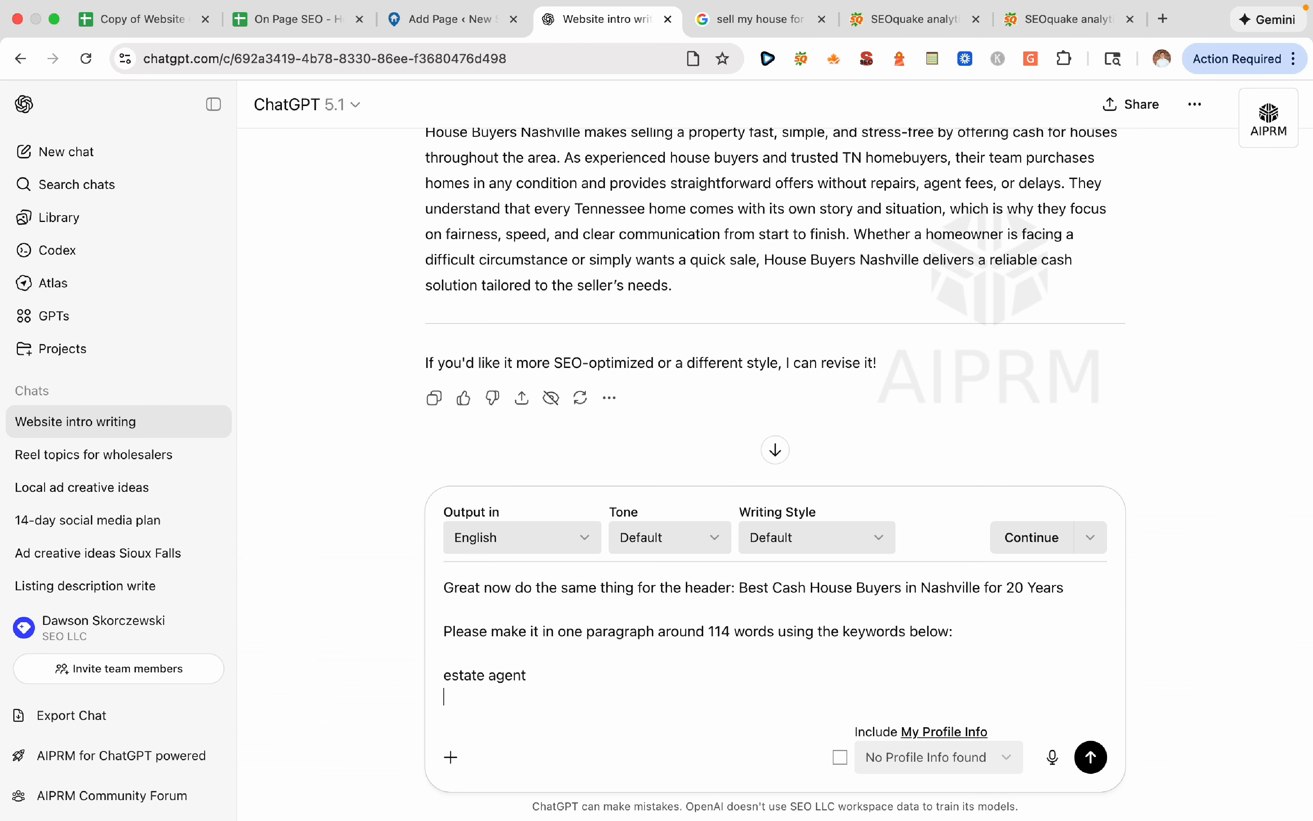
key("super+v")
key("Return")
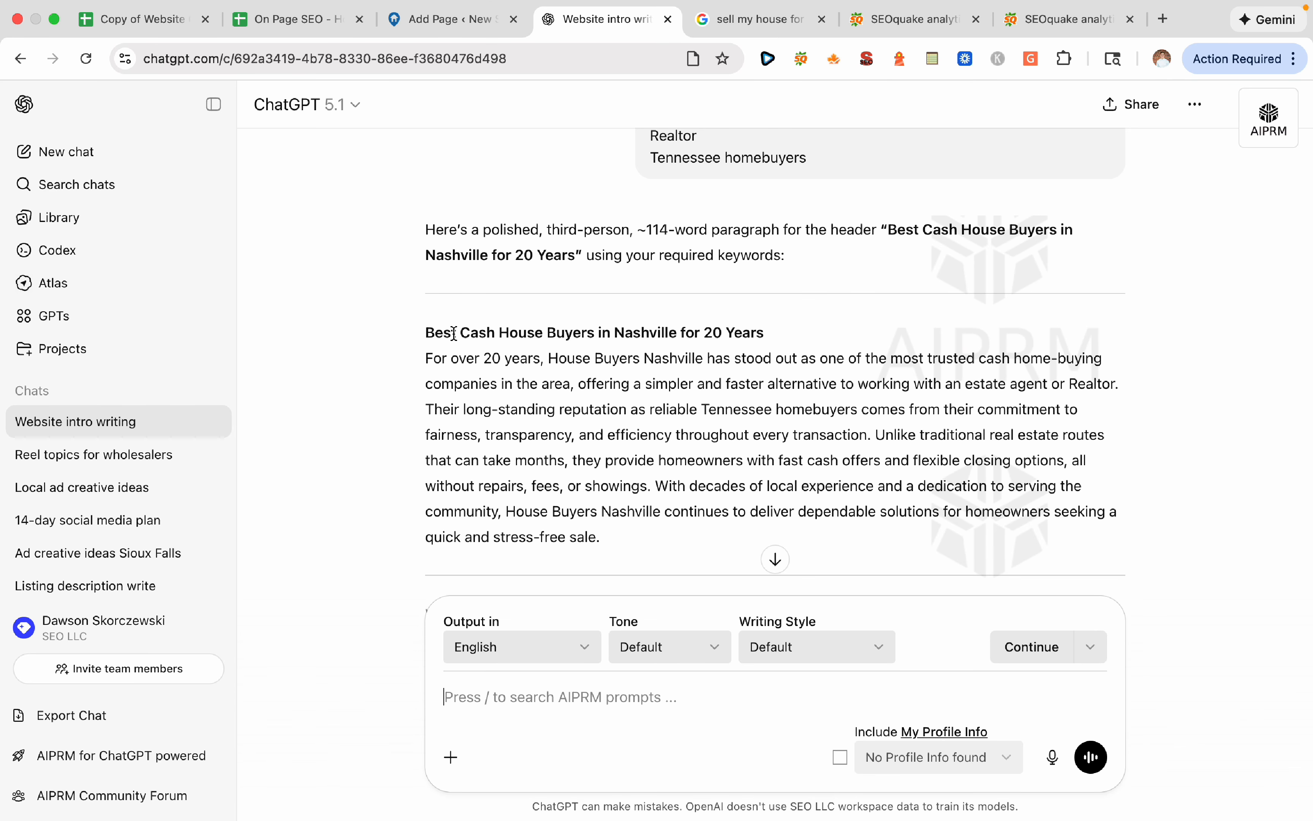
Copy the generated paragraph under "Best Cash House Buyers in Nashville for 20 Years" on the website page and change "Their long-standing reputation" to "Our long-standing reputation"
left_click_drag(621, 485, 424, 314)
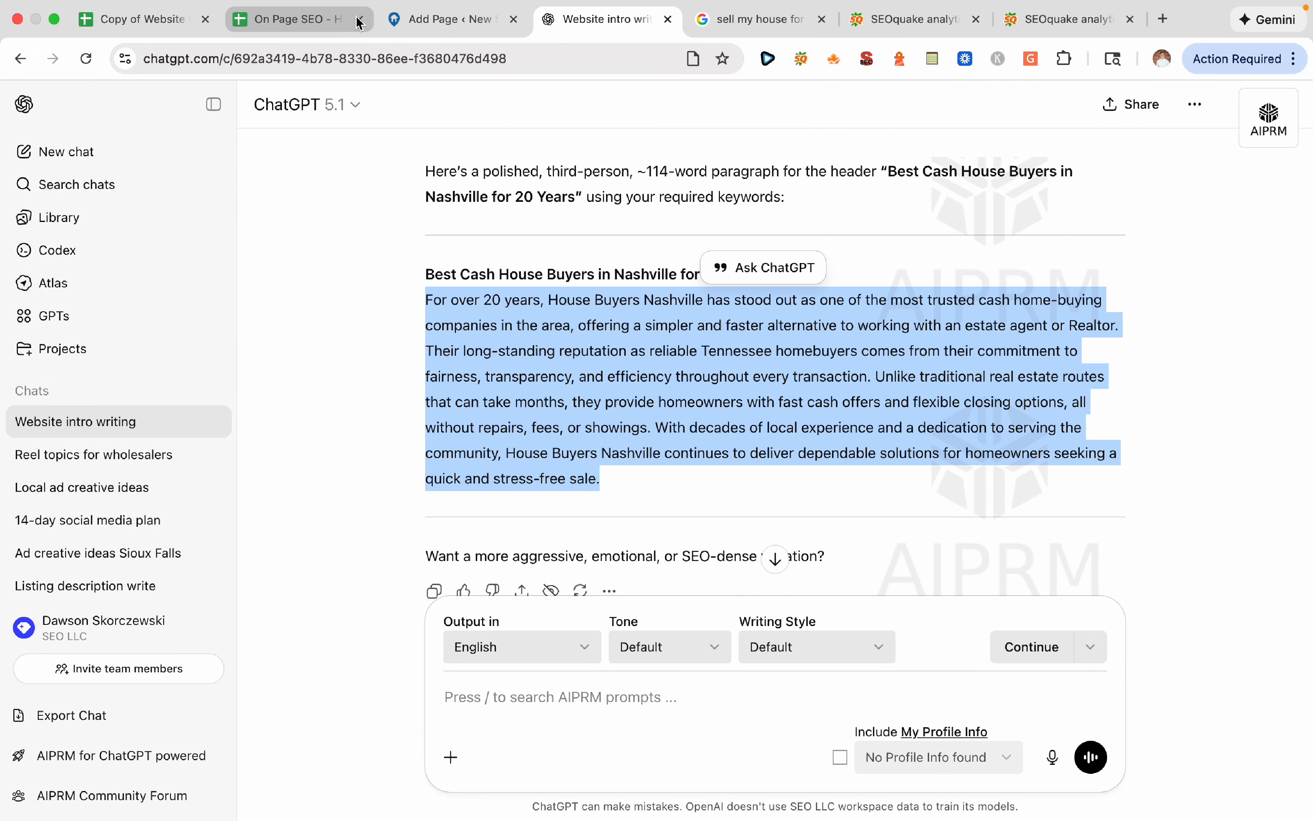
left_click(434, 19)
left_click(306, 526)
key("cmd+v")
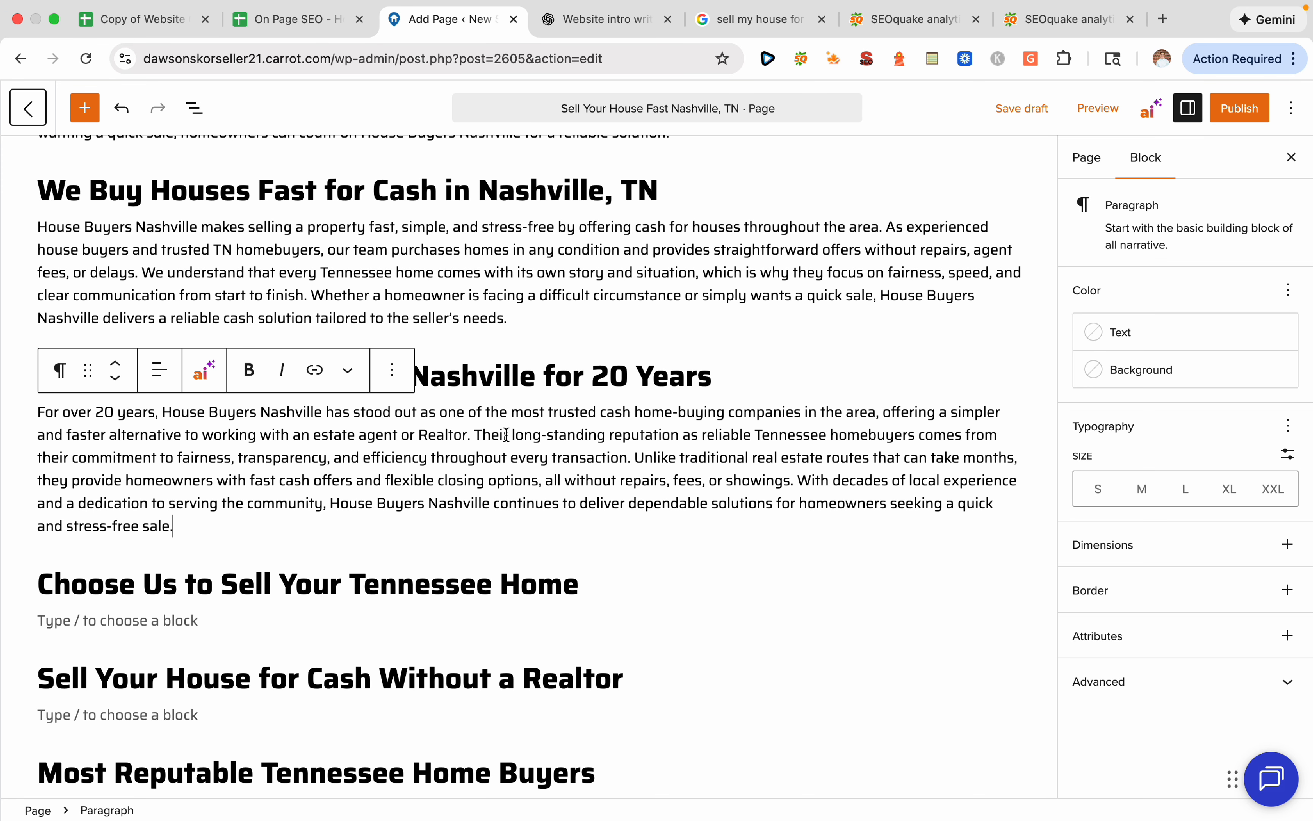
left_click_drag(508, 434, 478, 433)
type("Our")
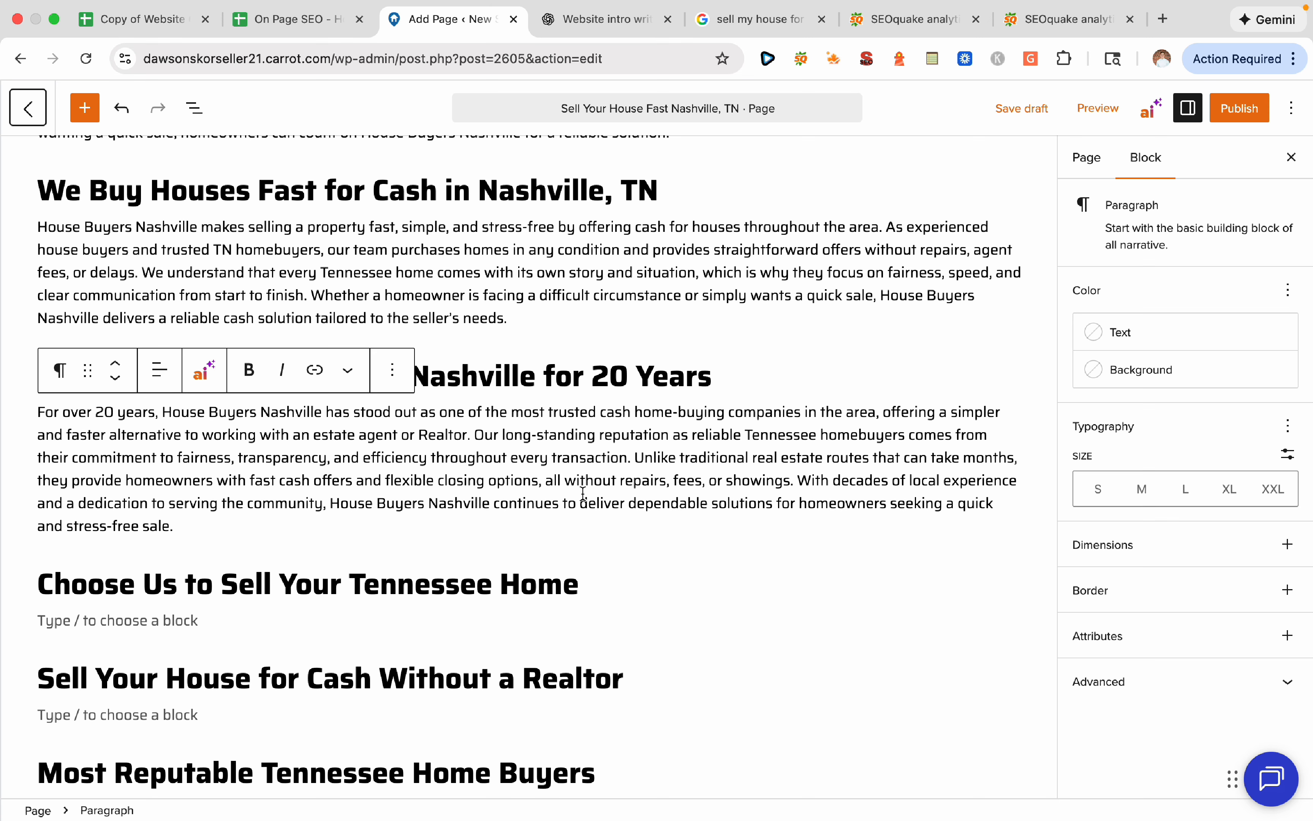
Start a ChatGPT prompt "Great. Now do it for the header:" followed by the page heading "Choose Us to Sell Your Tennessee Home"
scroll(323, 581, "down", 3)
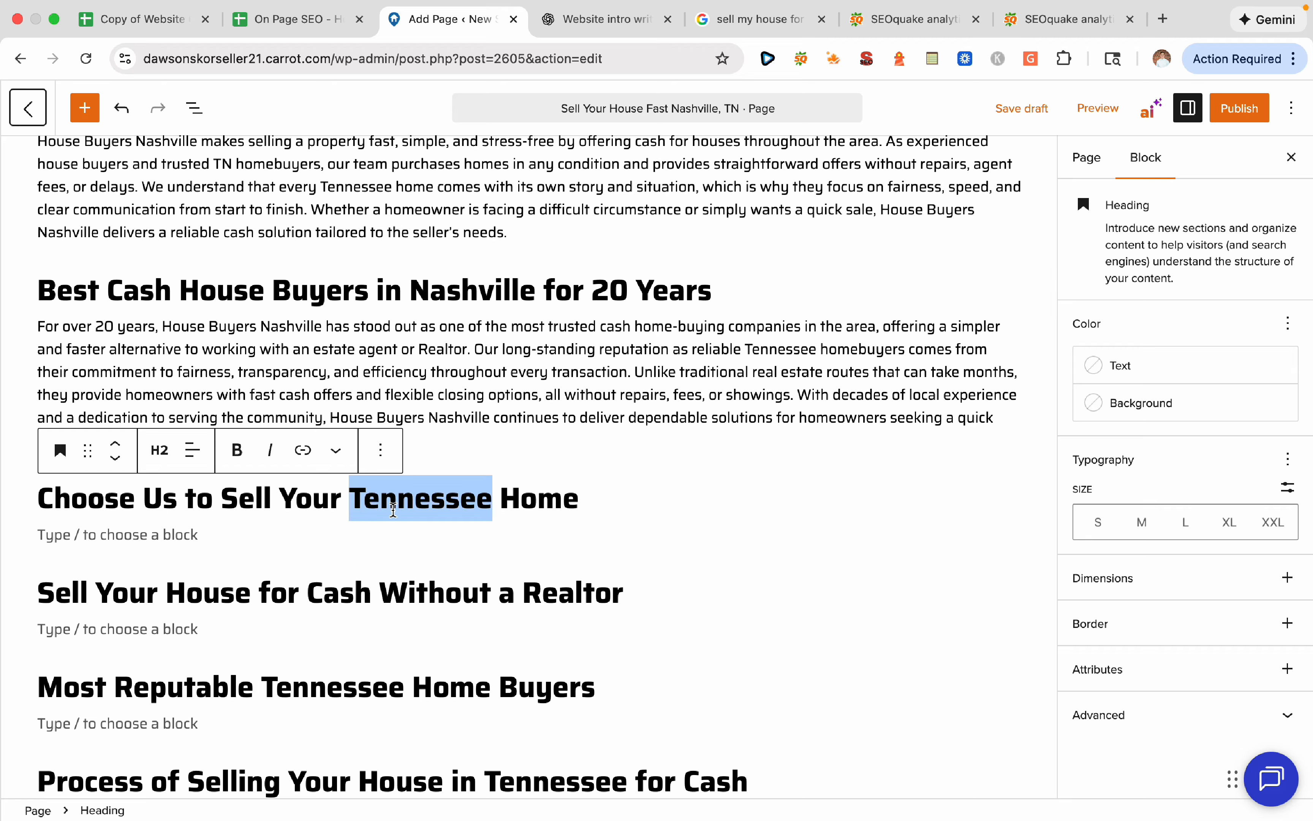
triple_click(389, 510)
left_click(605, 21)
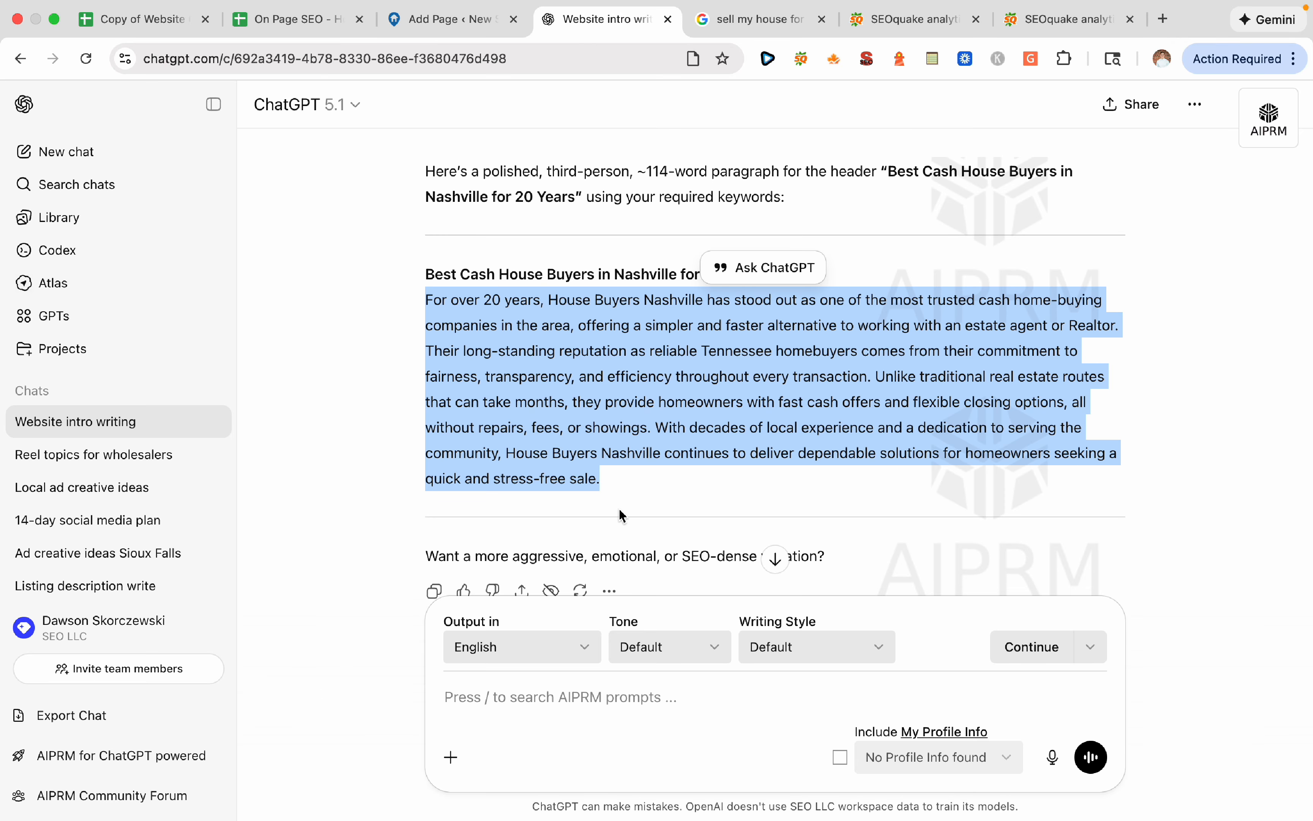
left_click(653, 692)
type("Great. Now do it")
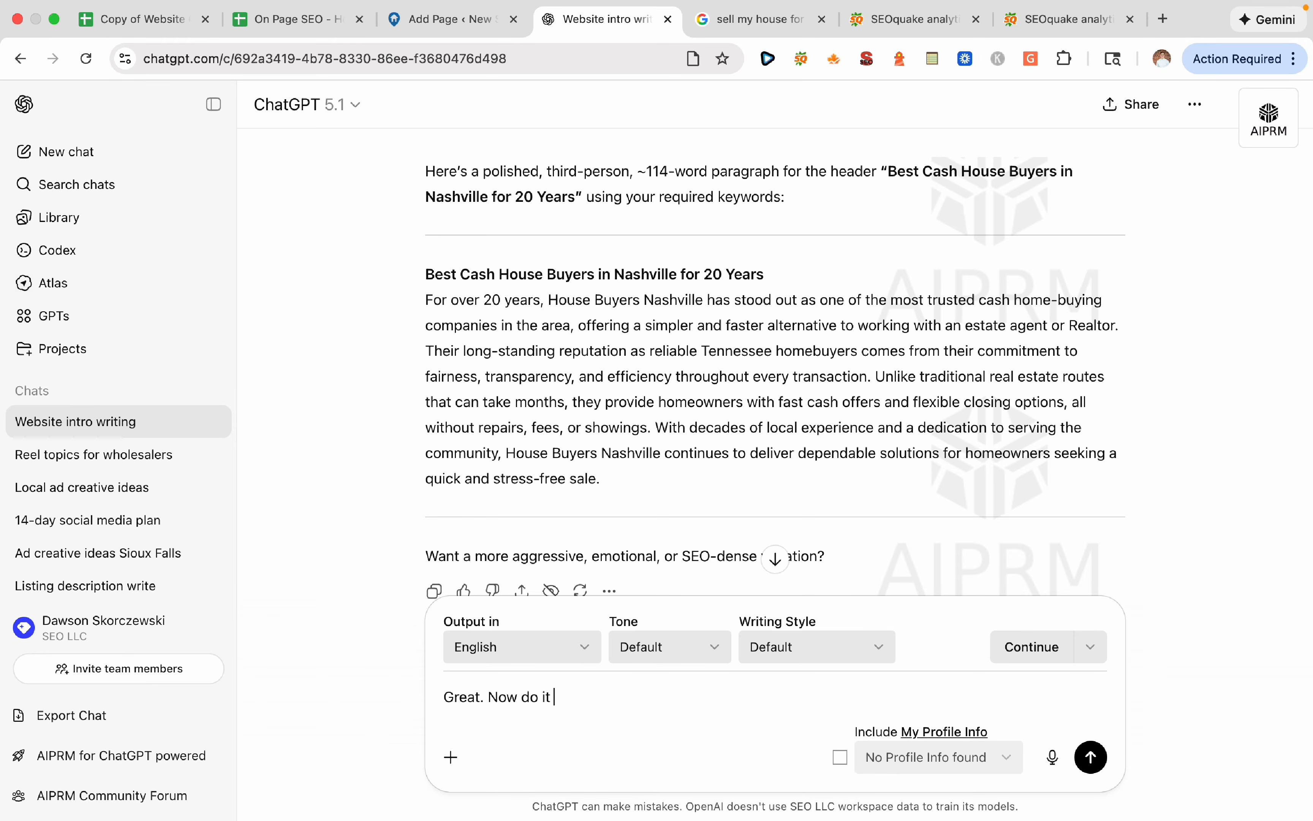
type(" for the header:")
key("super+v")
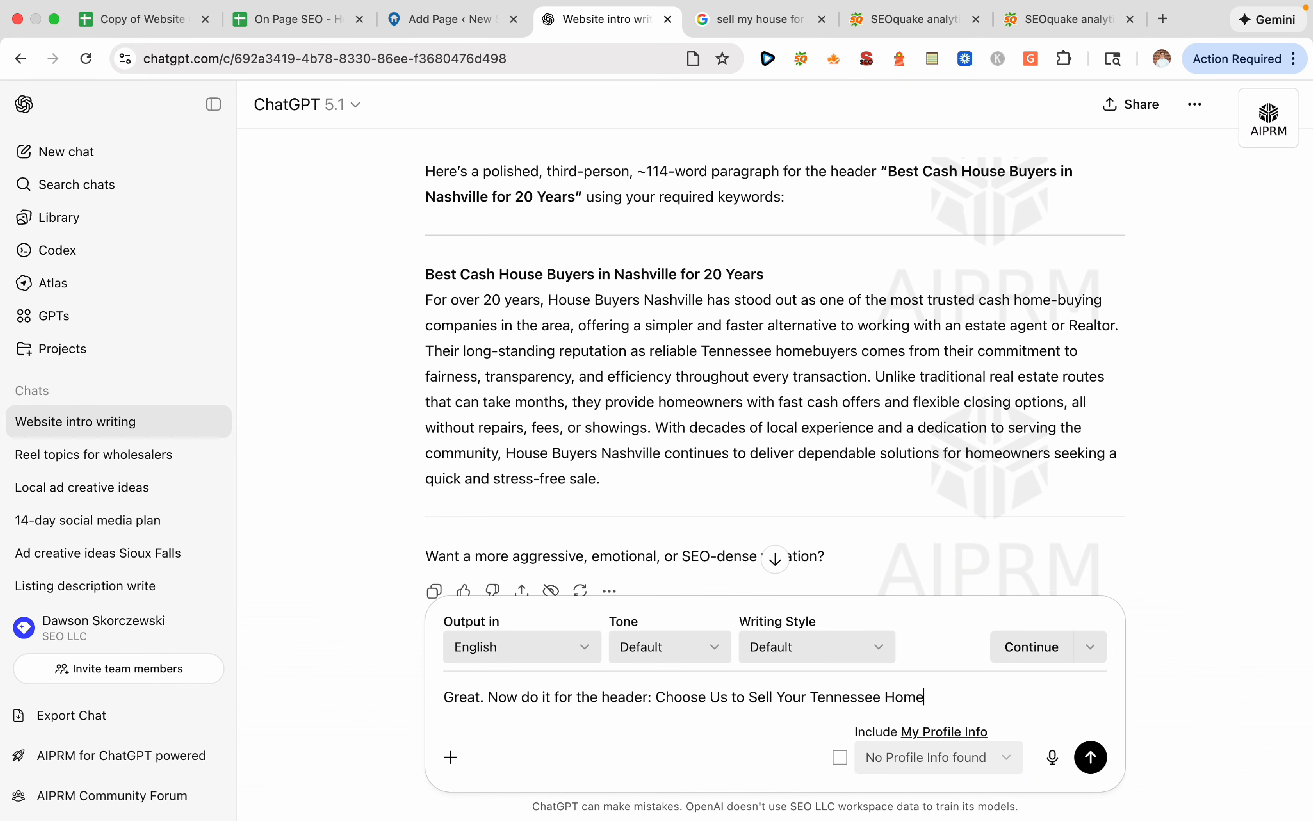
key("shift+Return")
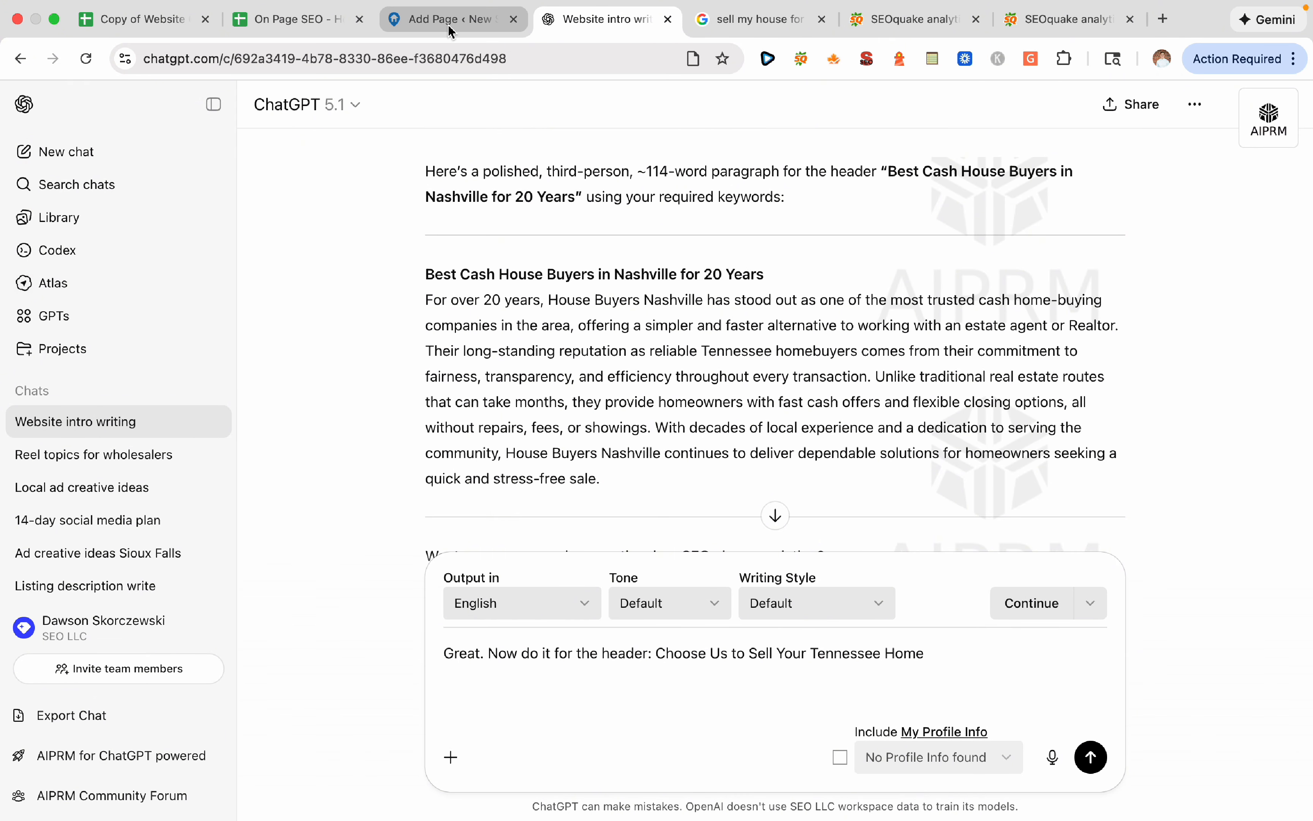
Add the keywords "Nashville Tennessee", "Tennessee cash" and "Cash offer" from the On Page SEO sheet to the ChatGPT prompt and send it
left_click(307, 23)
left_click_drag(767, 555, 767, 586)
left_click(595, 32)
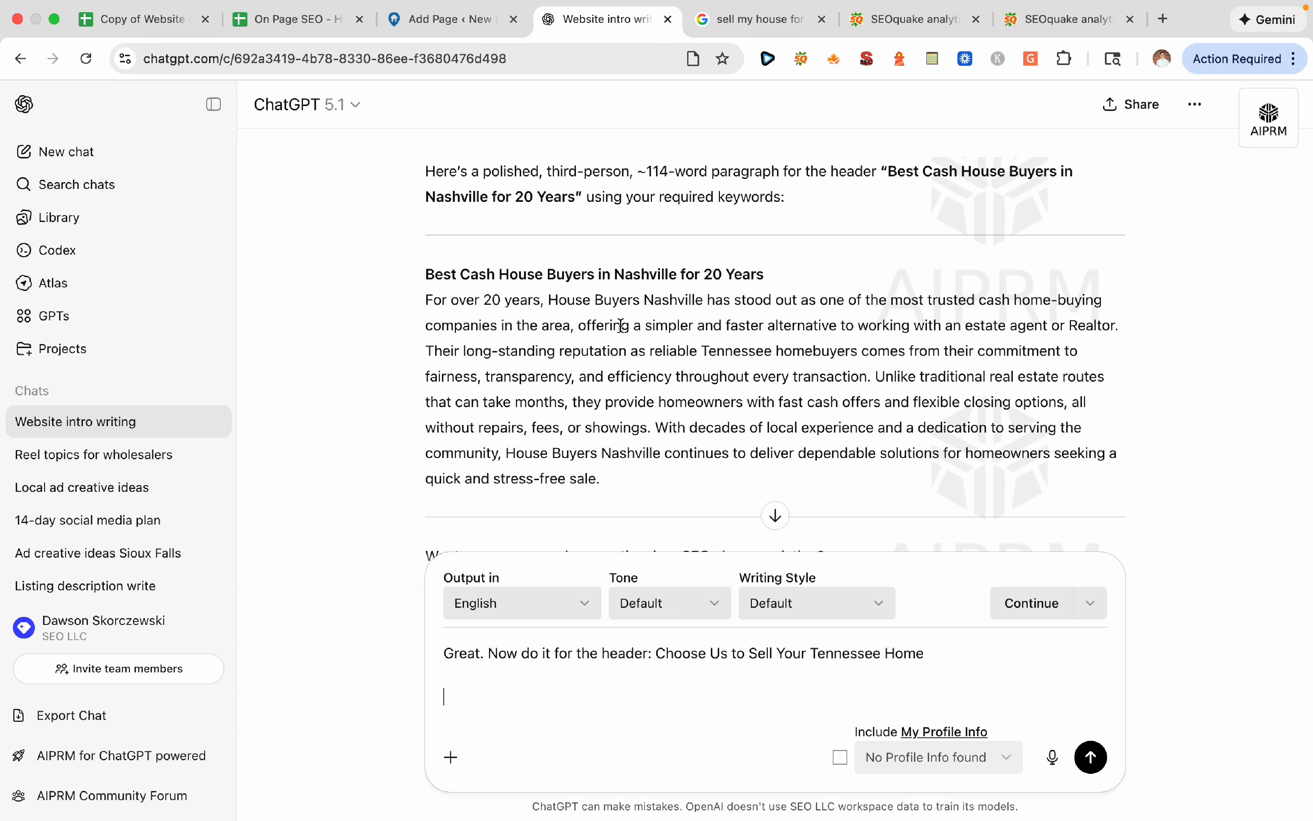
key("super+v")
key("Return")
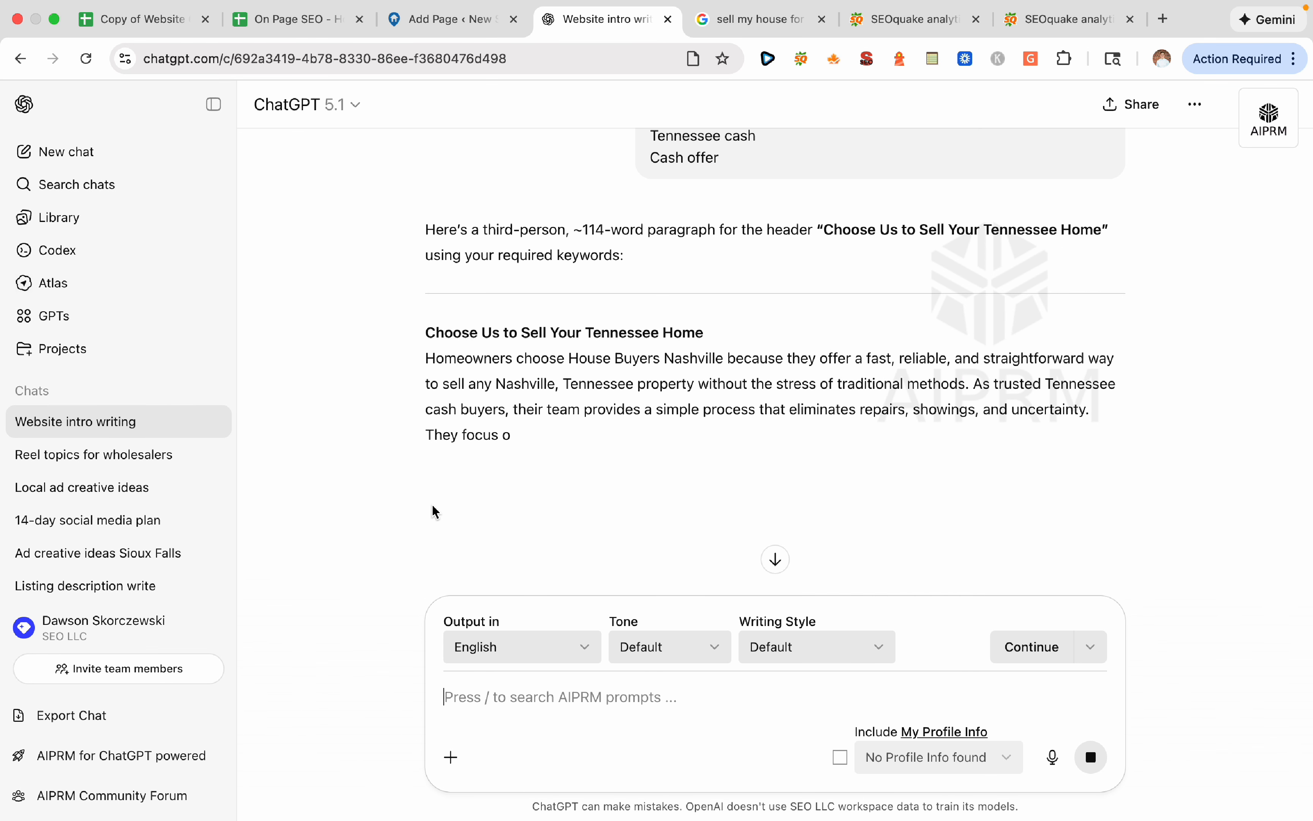
Copy the generated ChatGPT paragraph into the empty block under "Choose Us to Sell Your Tennessee Home" on the website page
scroll(434, 510, "down", 3)
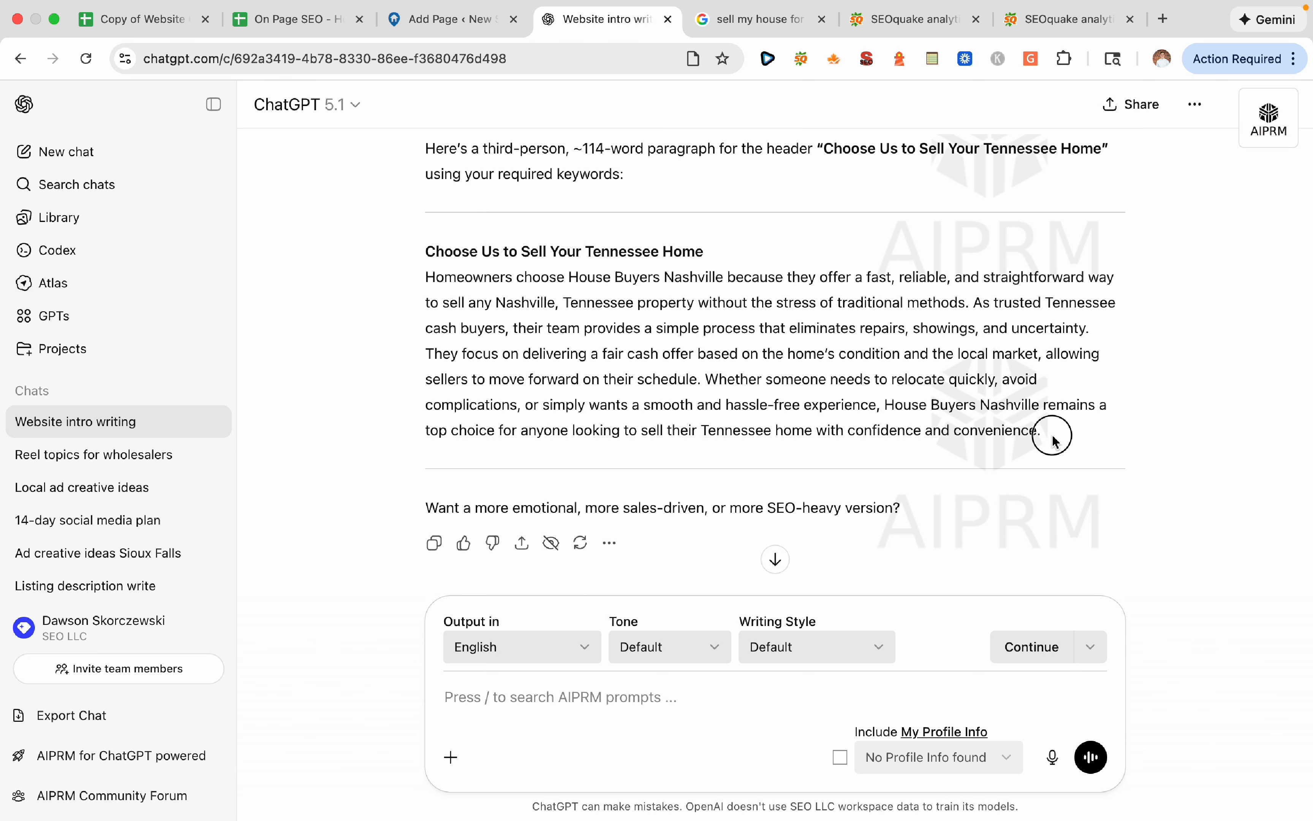
left_click_drag(1050, 433, 411, 273)
left_click(383, 290)
left_click(310, 25)
left_click(410, 24)
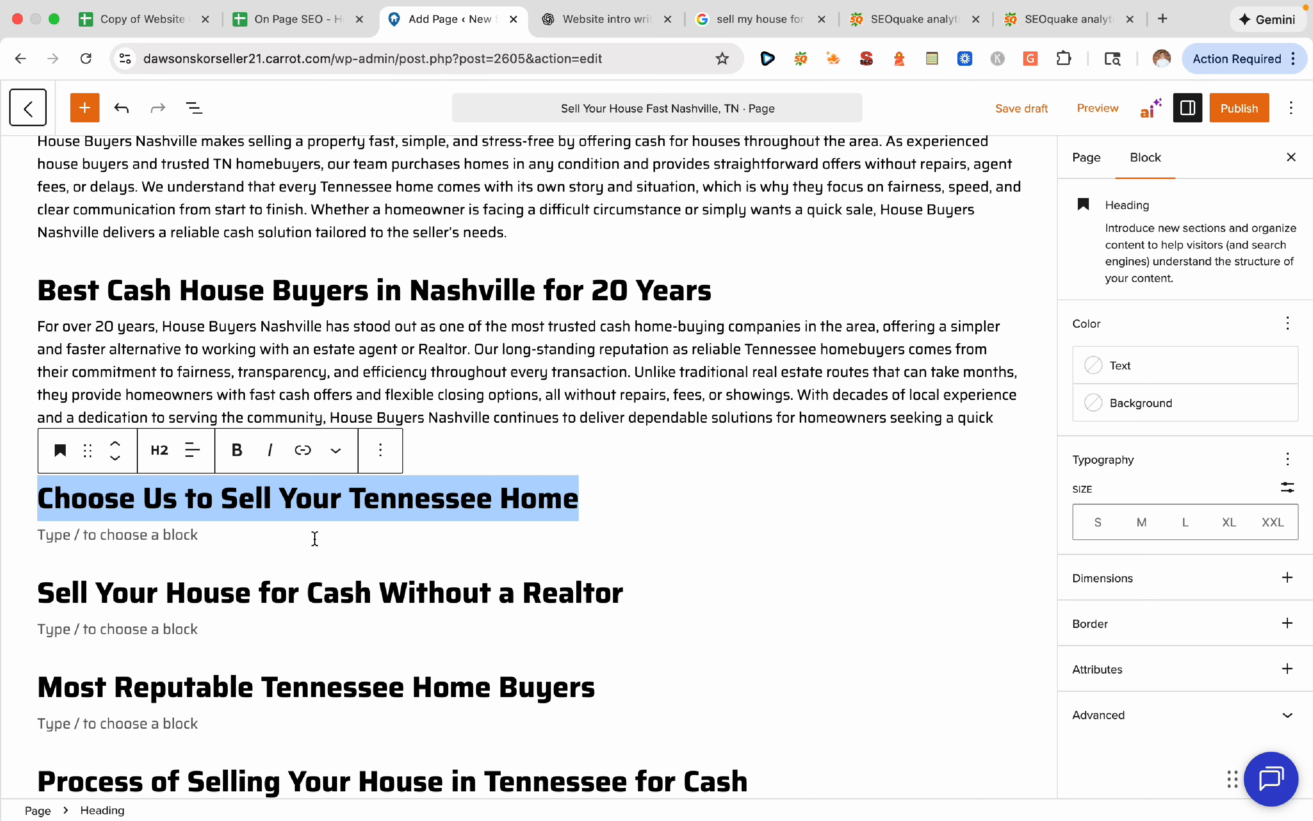
left_click(315, 539)
key("super+v")
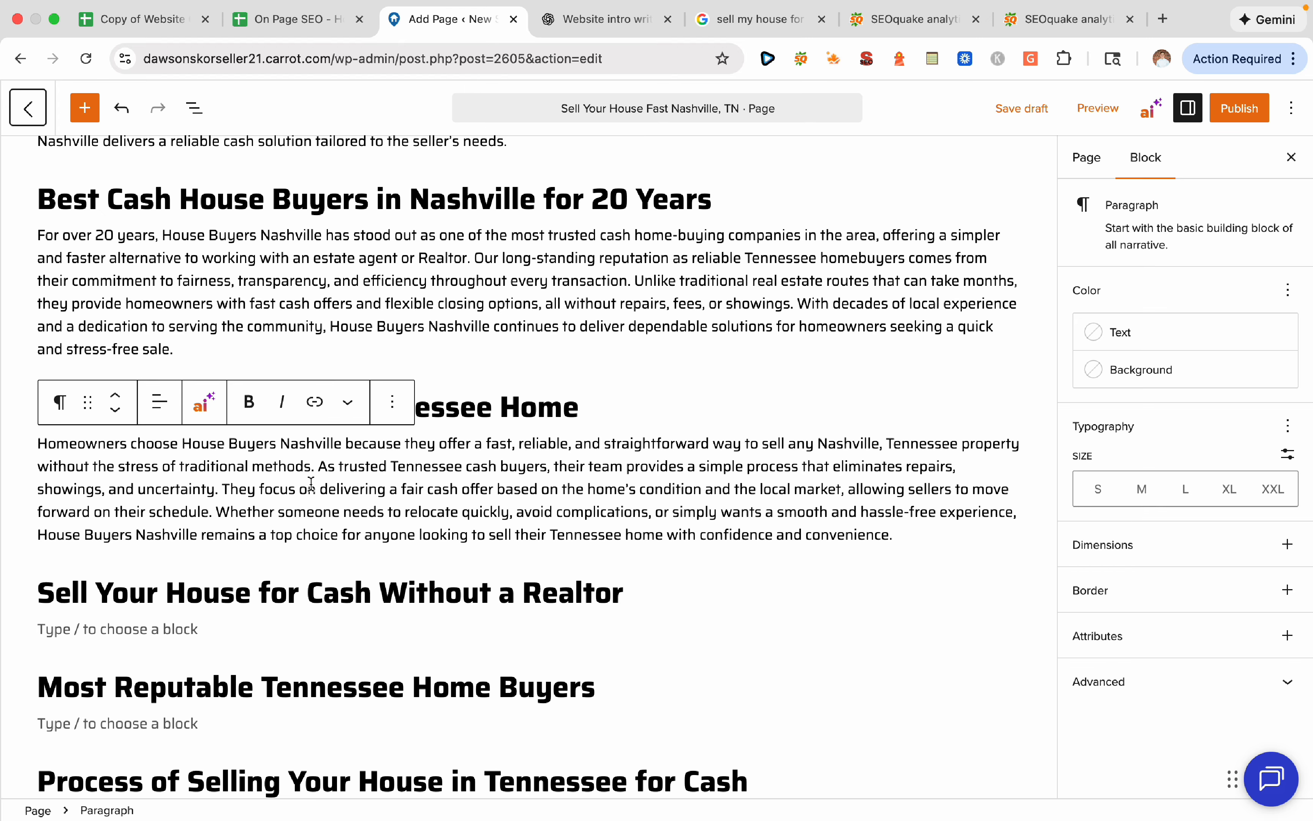
Reword the new paragraph in first person, changing "their team" to "our team" and "They focus" to "We focus"
left_click_drag(587, 470, 555, 466)
type("our")
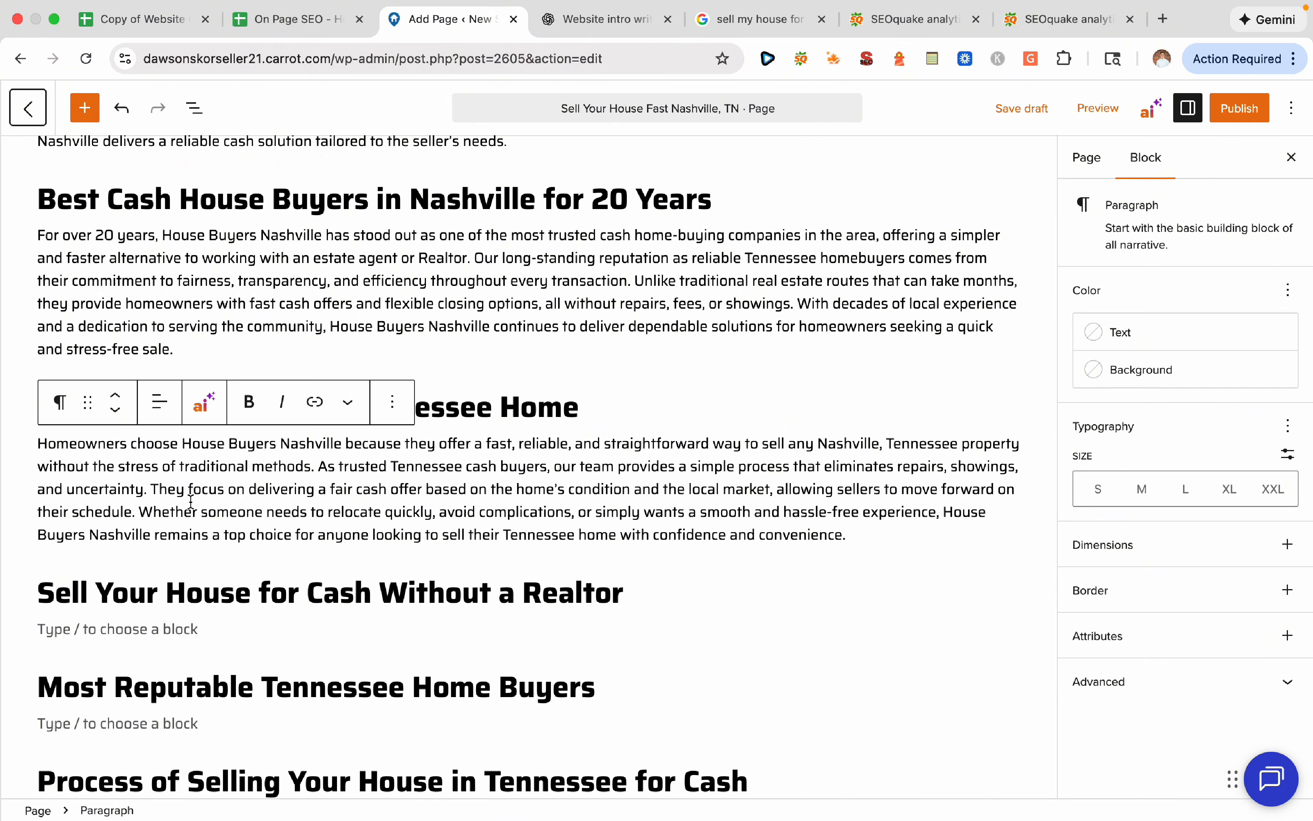
left_click_drag(189, 490, 150, 490)
type("W")
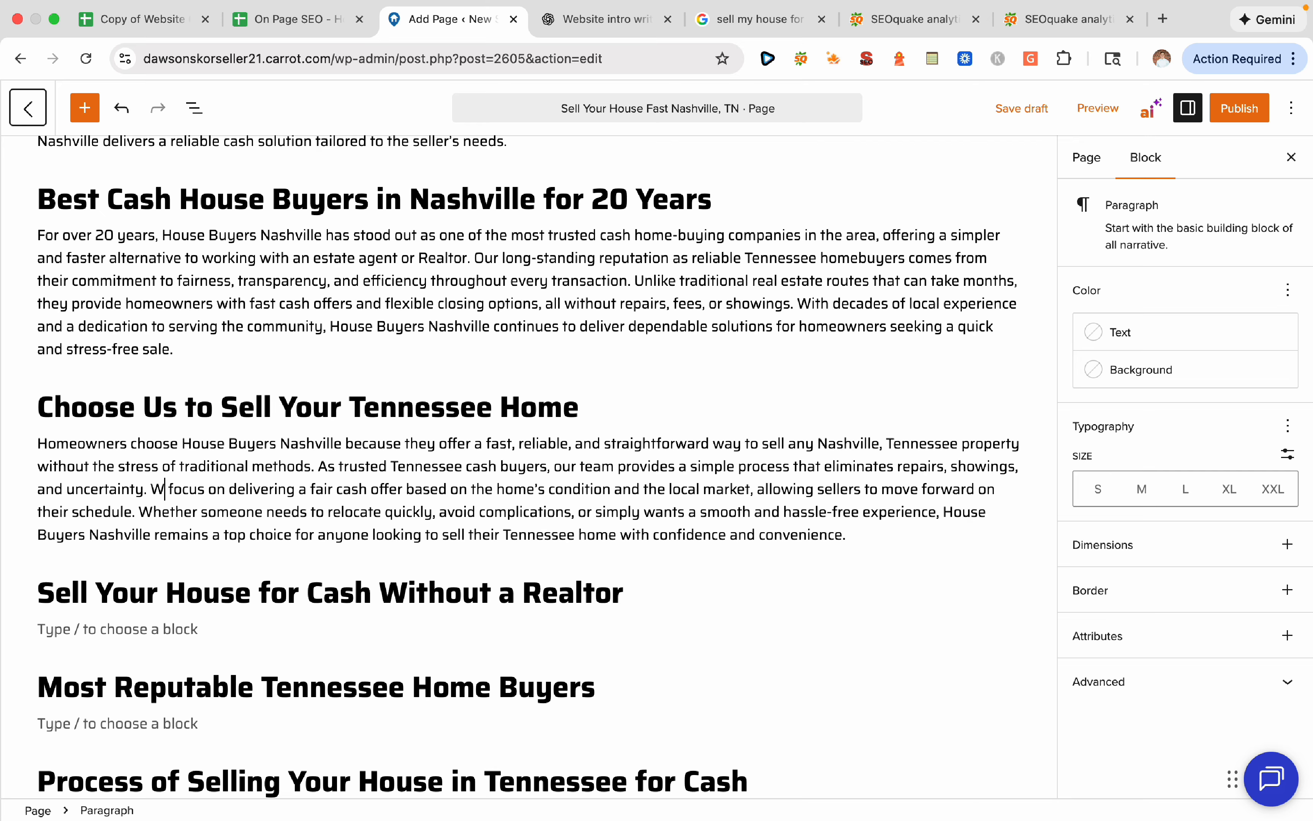
type("e")
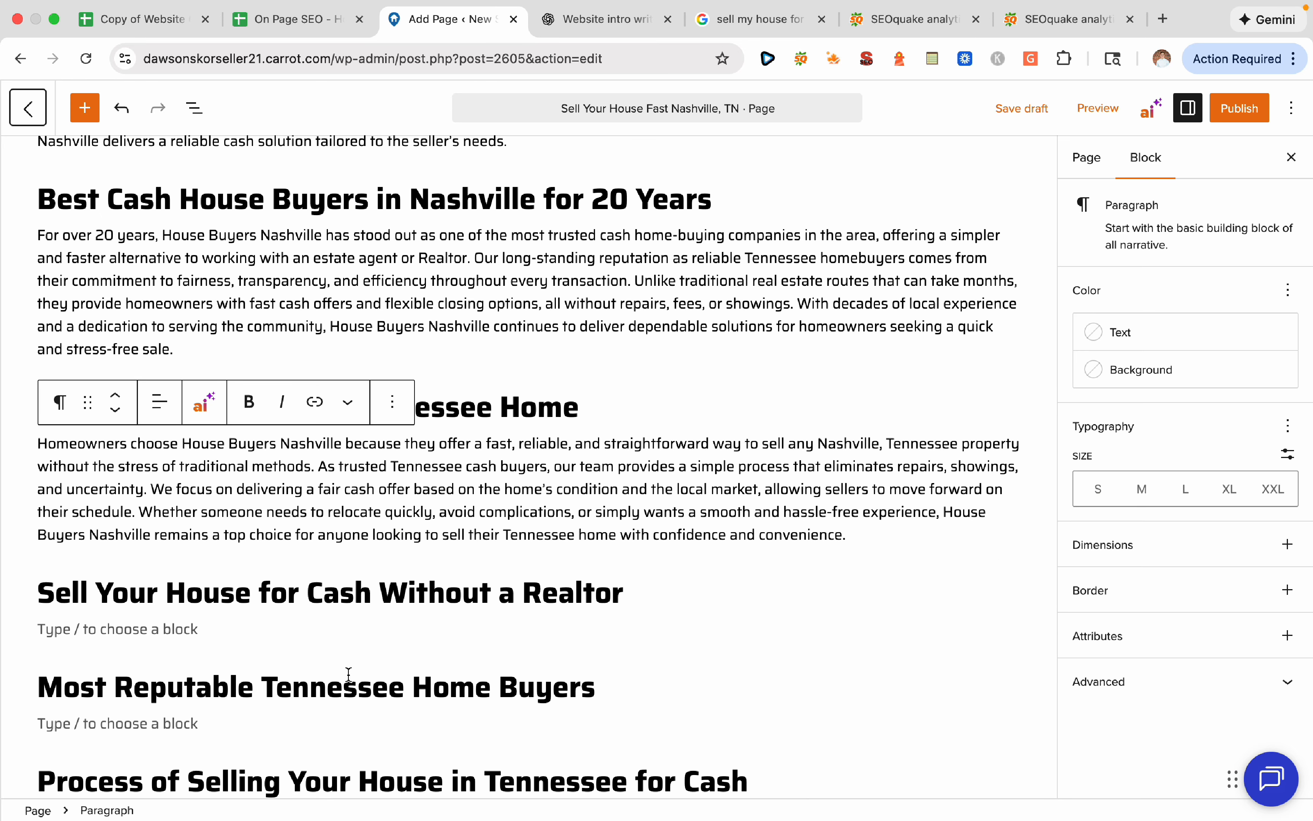
Save the page as a draft and look over its completed and remaining sections
left_click(281, 628)
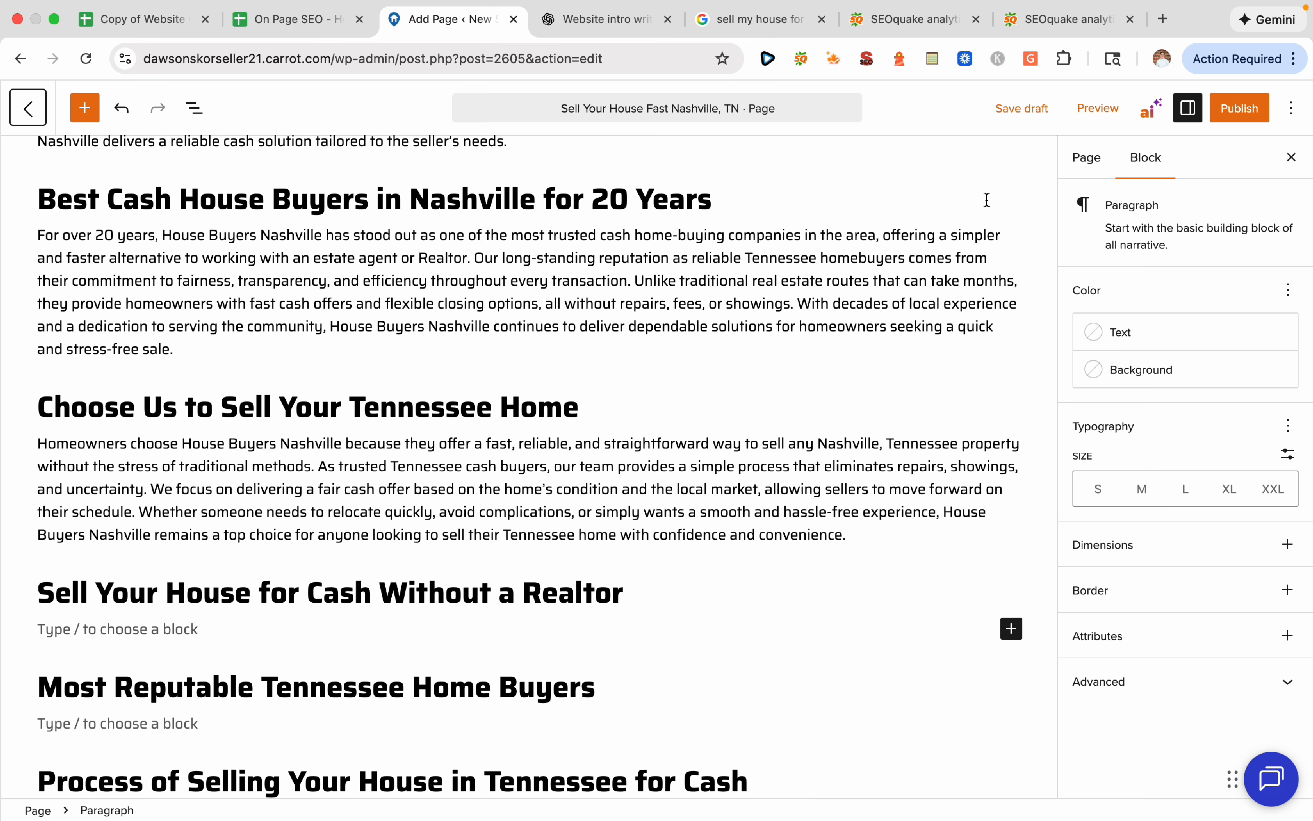
left_click(1023, 109)
scroll(766, 590, "up", 7)
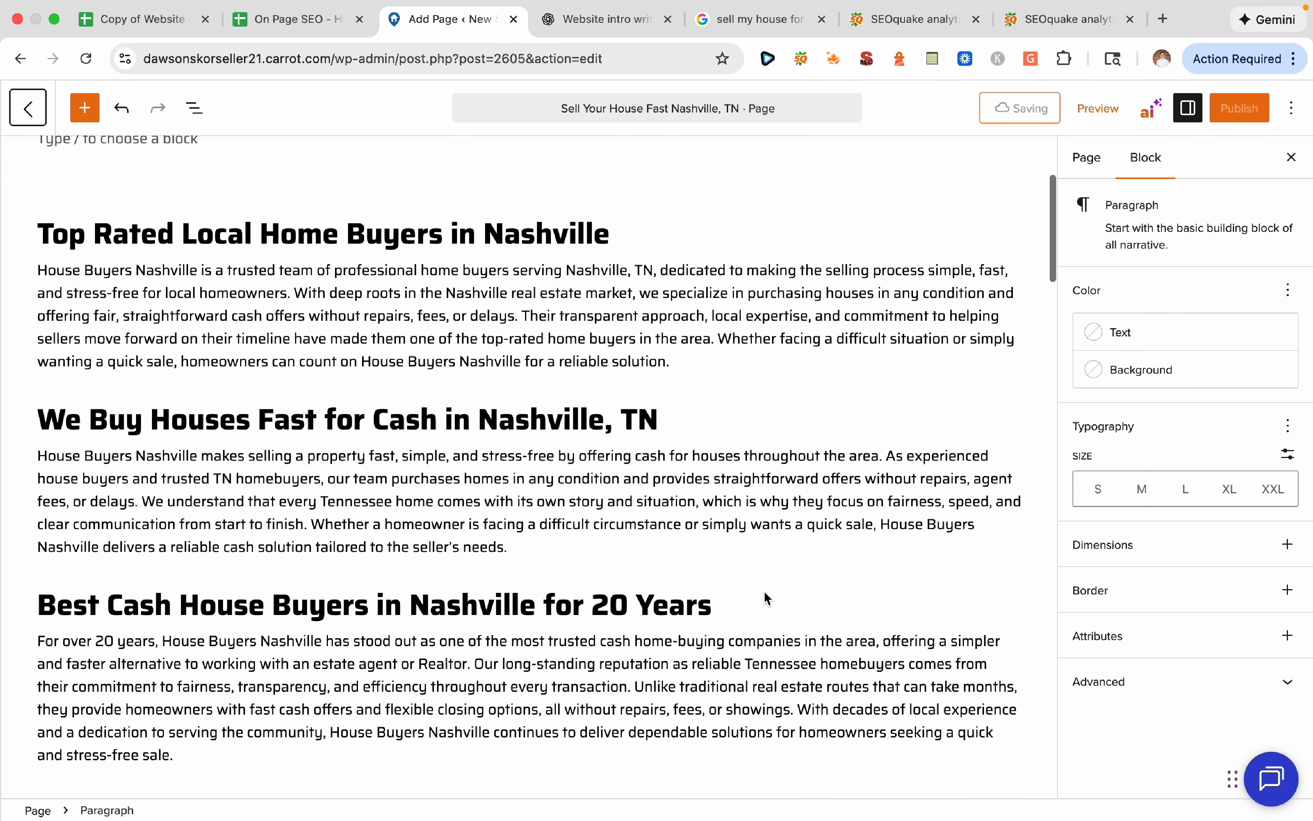
scroll(766, 591, "down", 8)
scroll(765, 591, "down", 20)
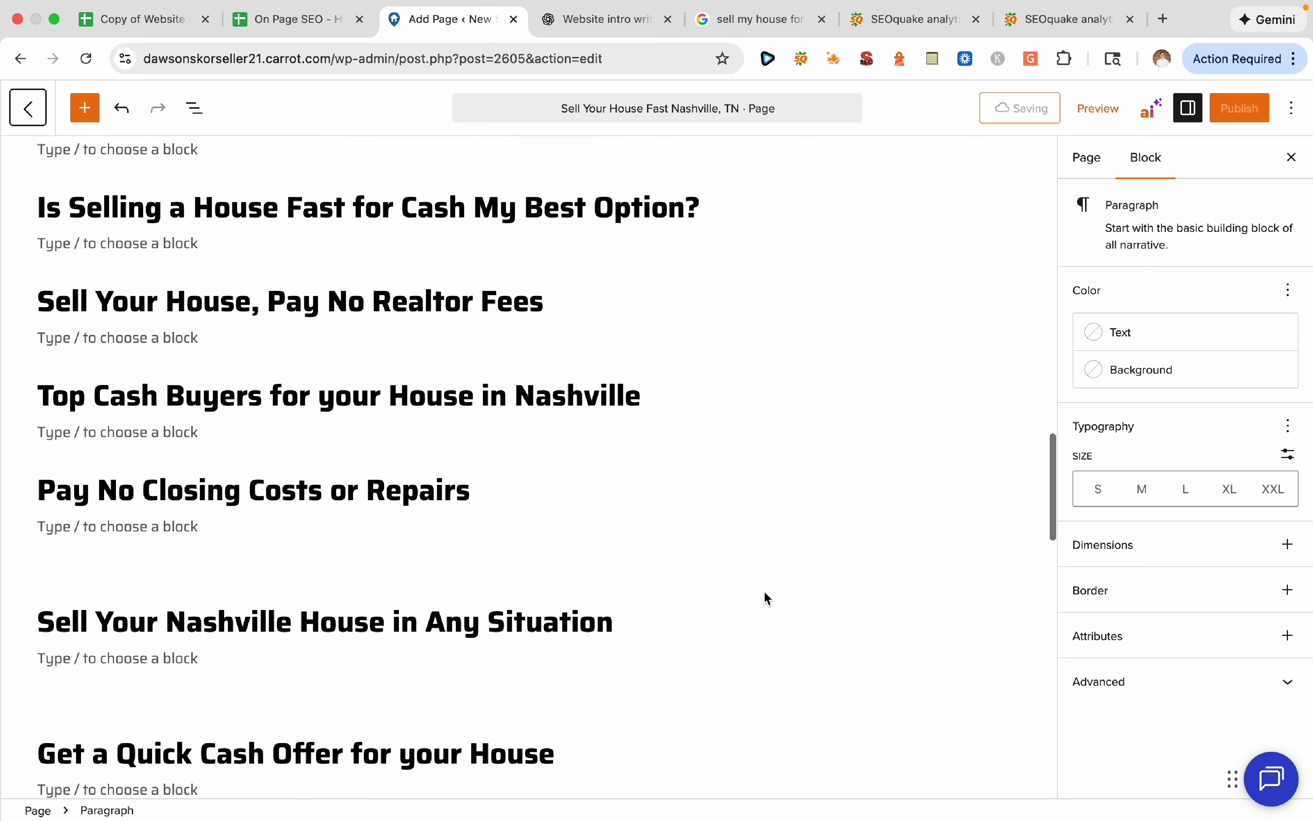
scroll(765, 591, "up", 20)
scroll(765, 591, "up", 2)
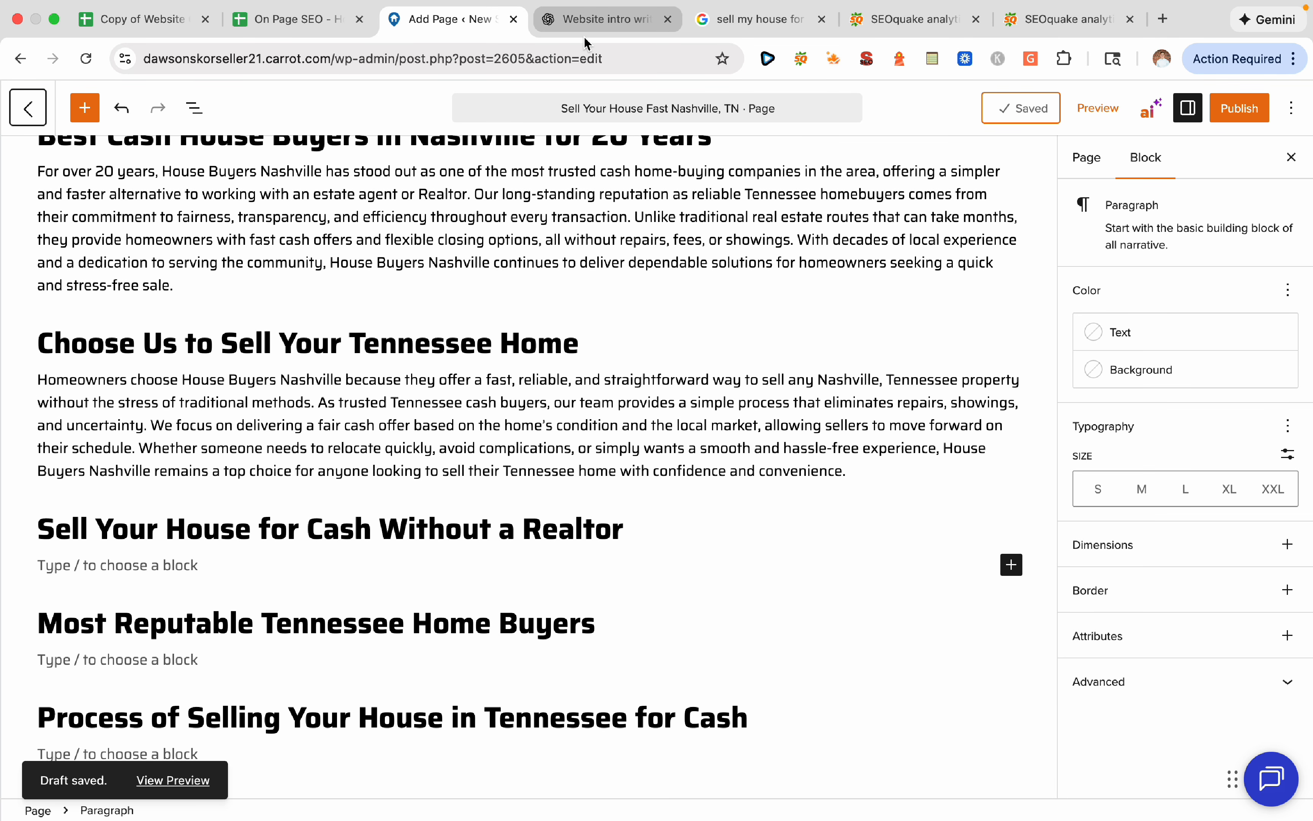
Copy the page heading "Sell Your House for Cash Without a Realtor"
left_click(588, 24)
left_click(476, 21)
scroll(423, 652, "down", 2)
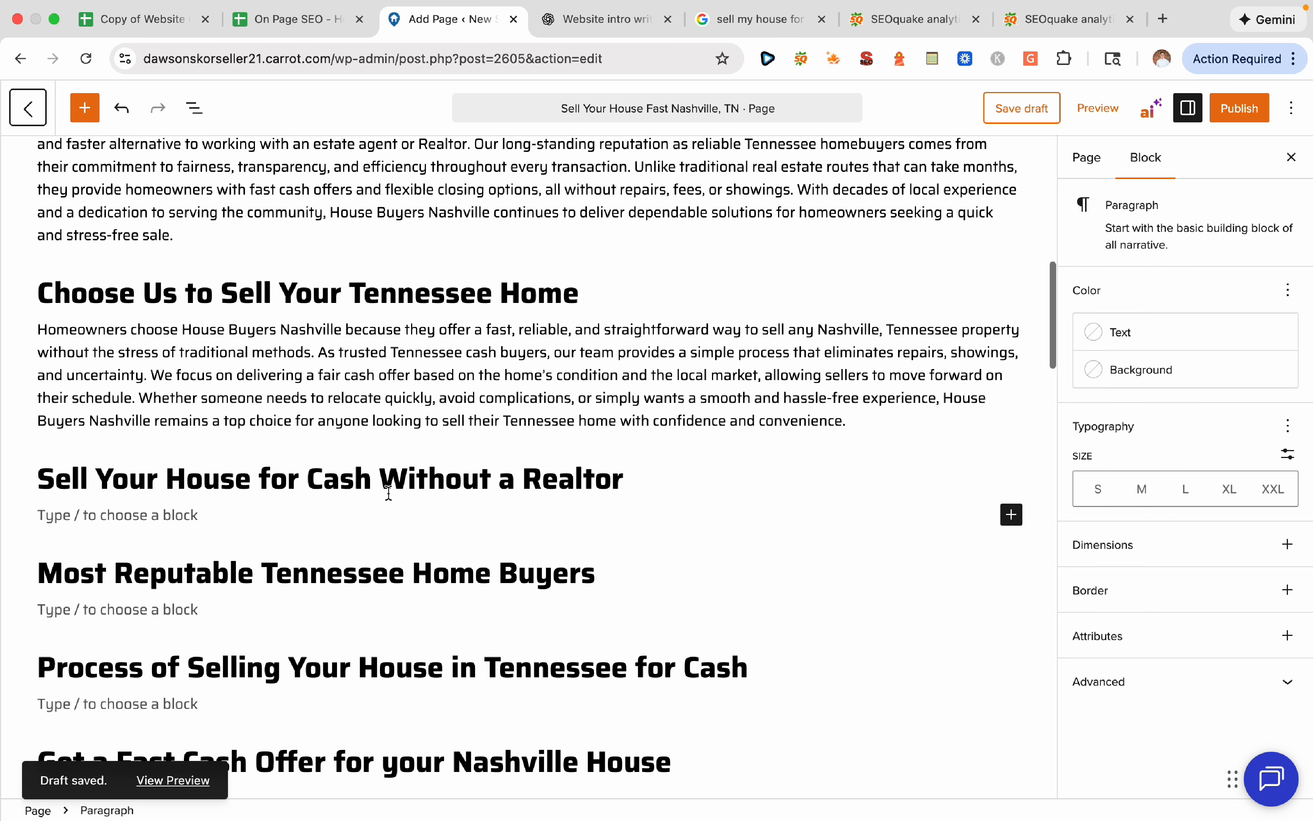
double_click(389, 489)
triple_click(388, 489)
key("super+c")
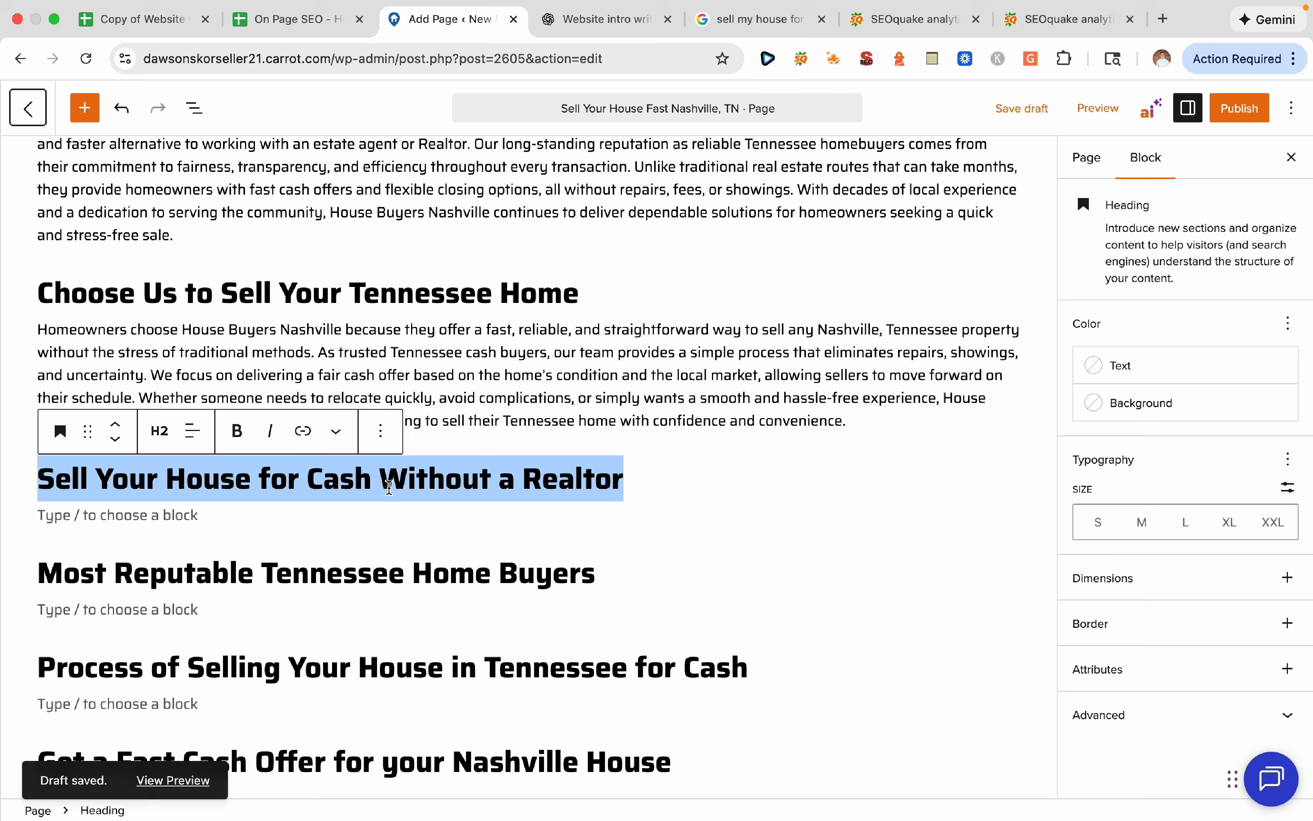
Start a ChatGPT prompt "Now do the same thing for below" with the copied heading pasted beneath it
left_click(584, 21)
left_click(575, 703)
type("N")
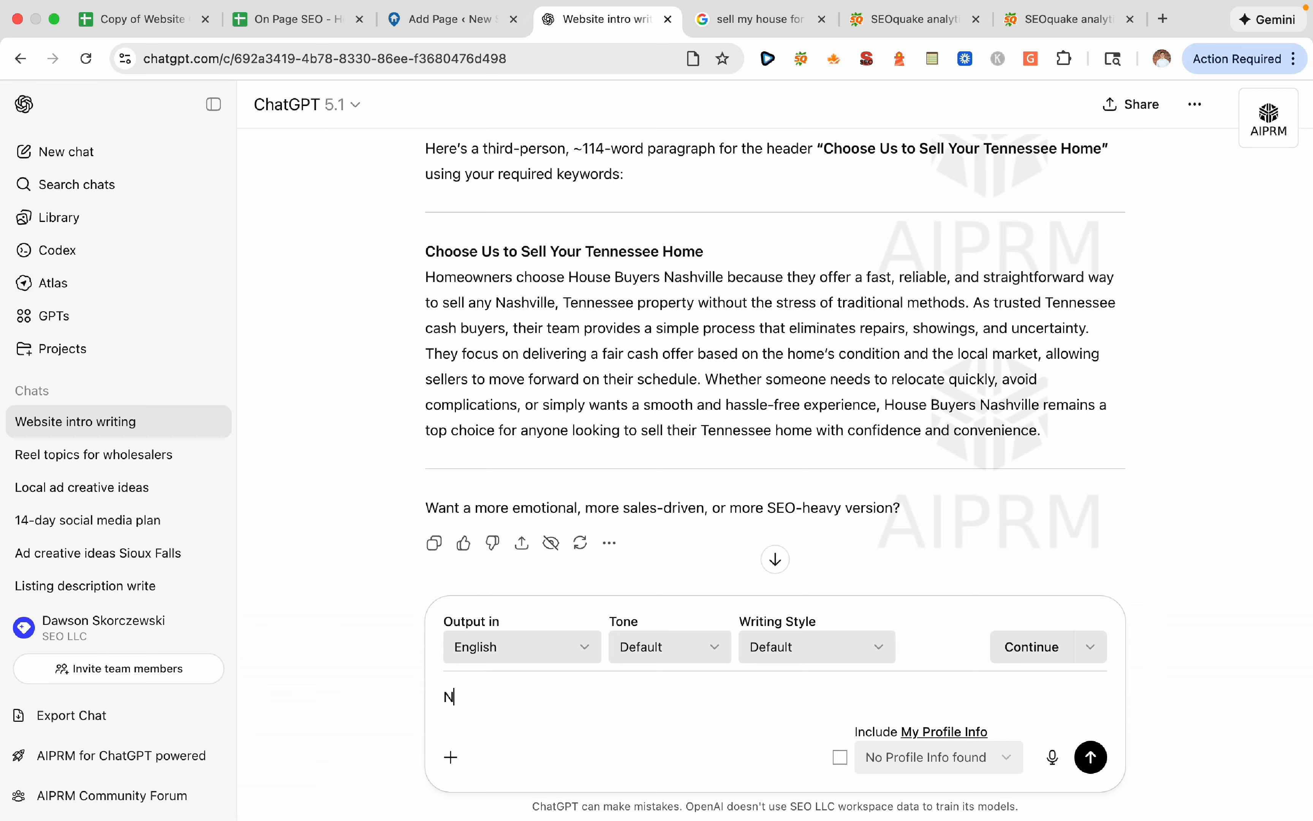
type("ow do the same thing for")
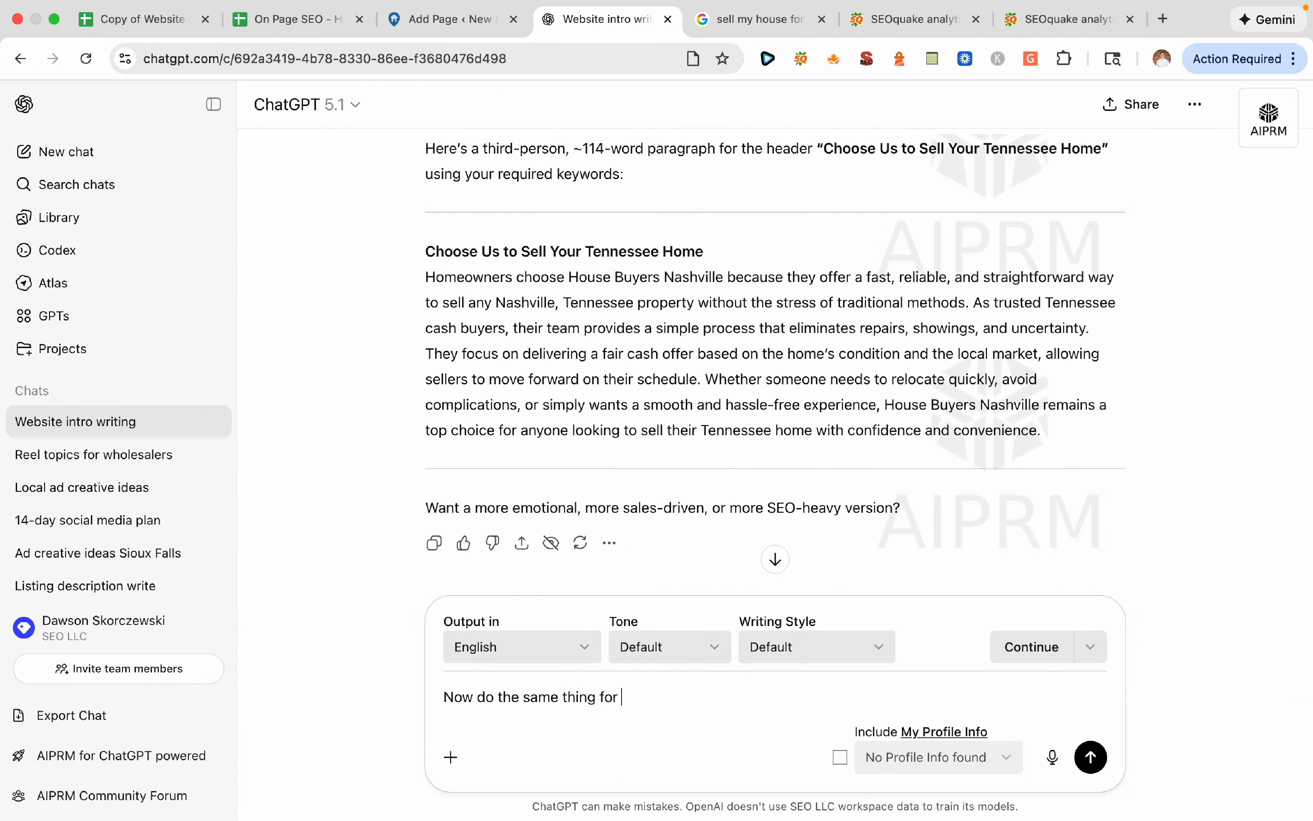
type(" below")
key("shift+Return")
key("super+v")
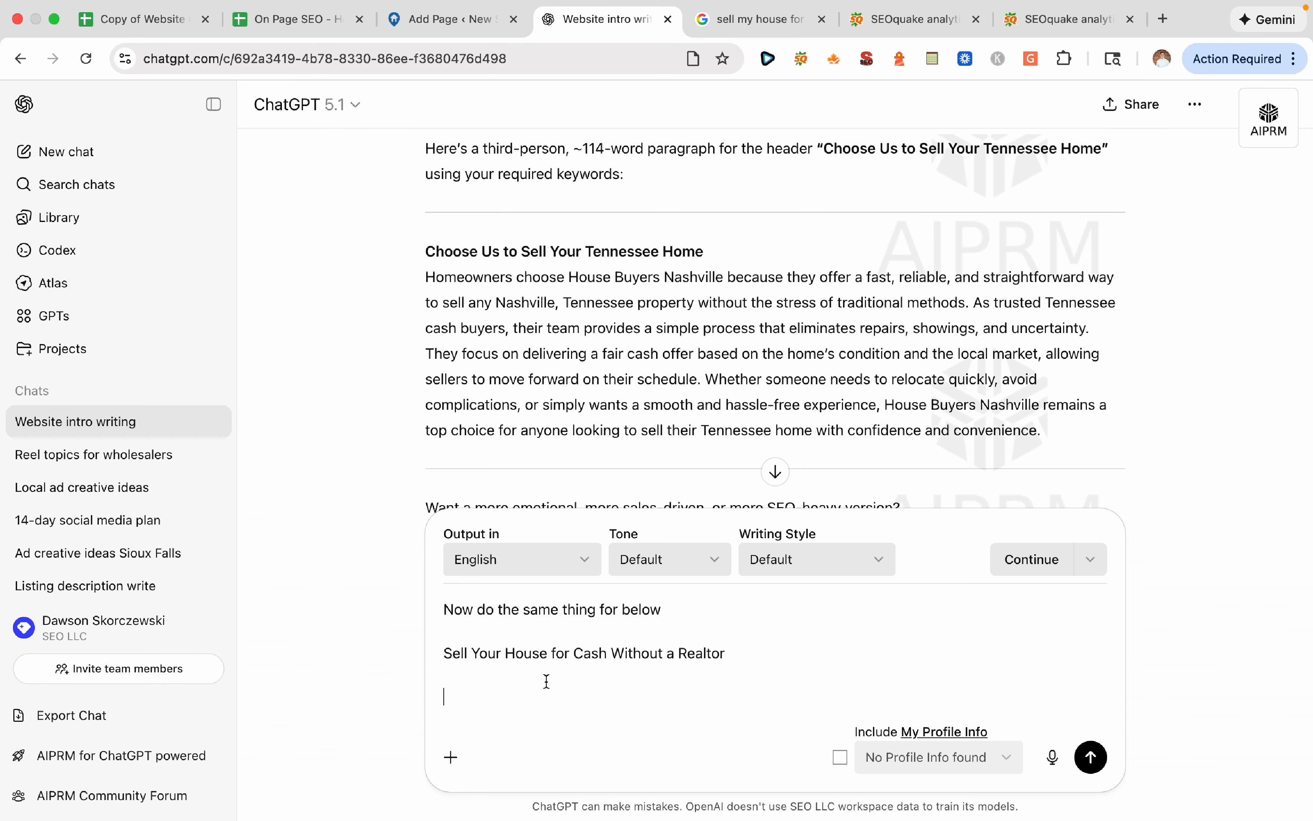
Add the keywords "house fast", "property" and "Tennessee home" from the On Page SEO sheet to the ChatGPT prompt and send it
left_click(302, 22)
left_click_drag(765, 606, 768, 639)
key("super+c")
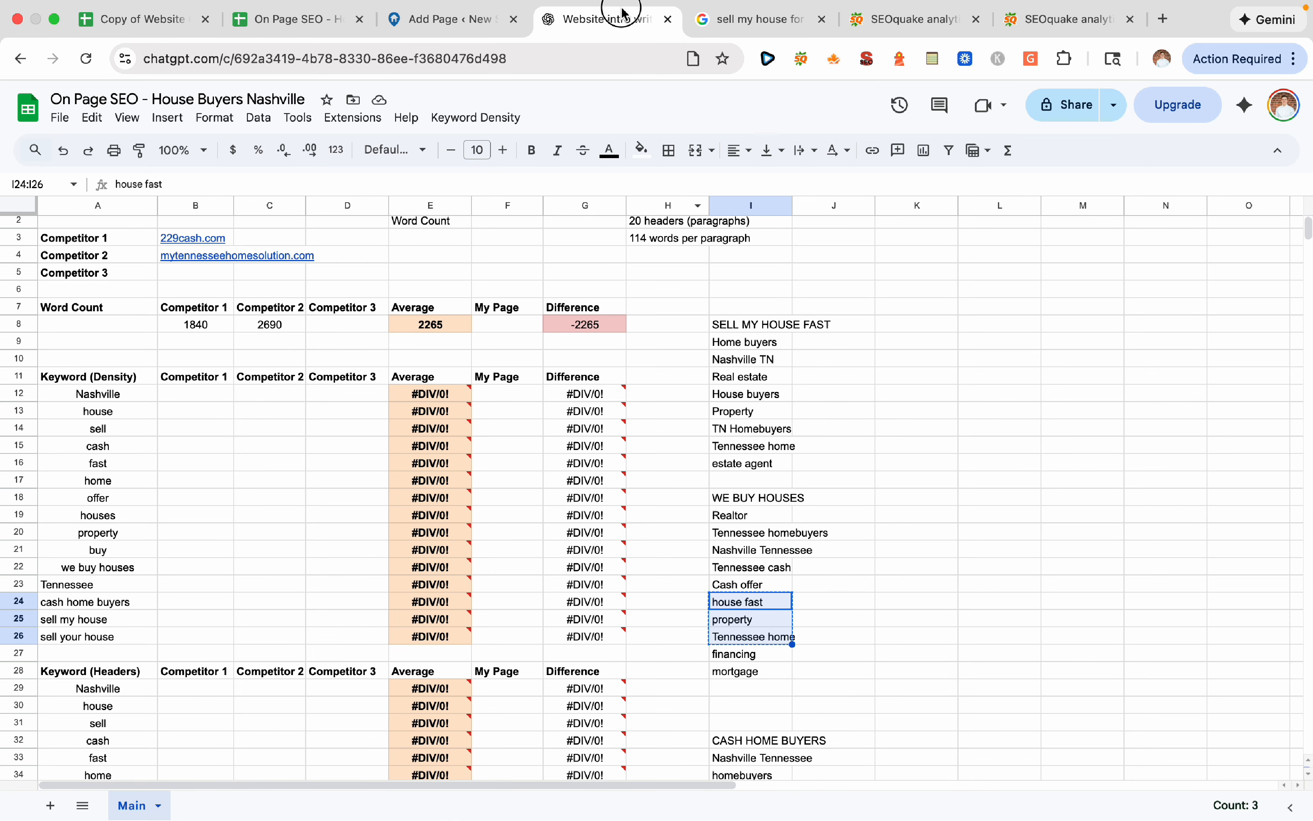
left_click(622, 19)
key("super+v")
key("Return")
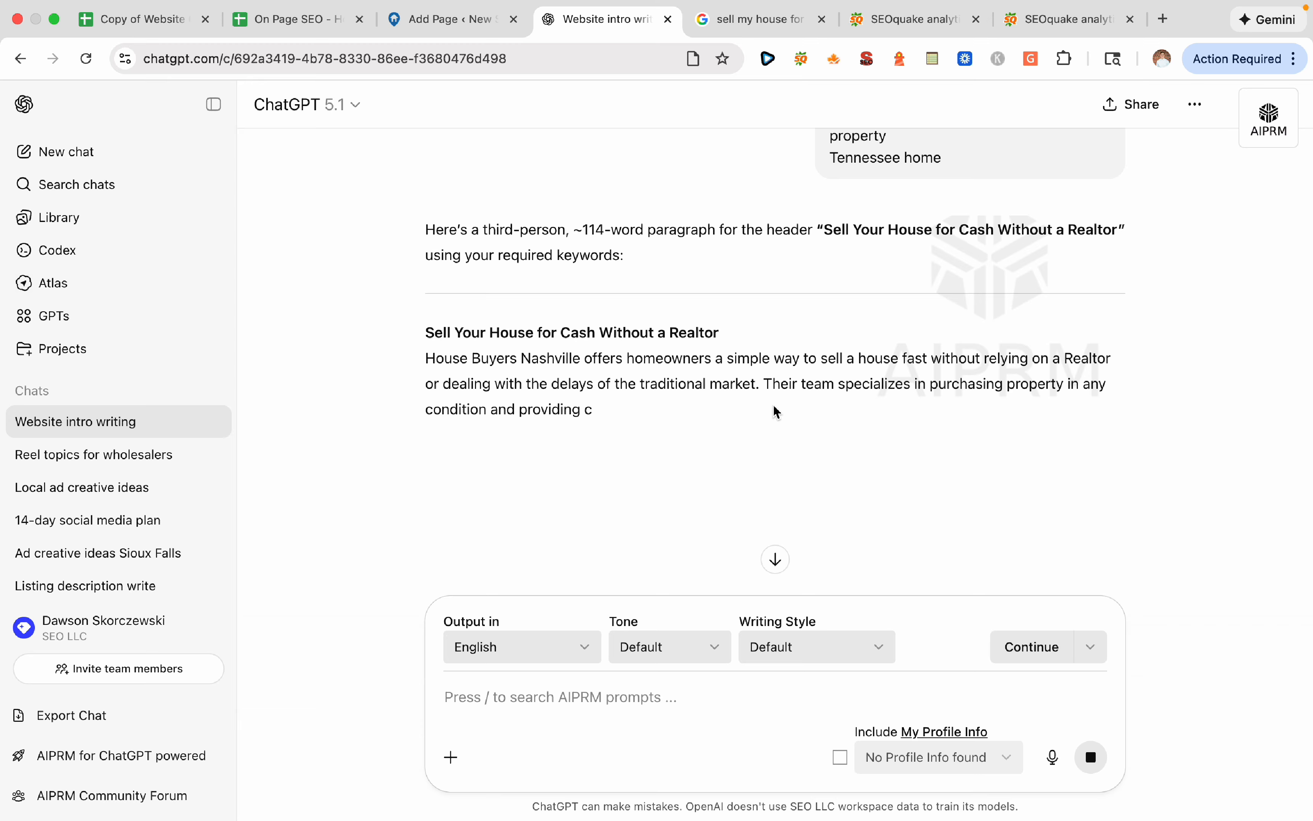
Copy the generated paragraph under "Sell Your House for Cash Without a Realtor" on the website page and change "Their team" to "Our team"
scroll(1202, 464, "down", 3)
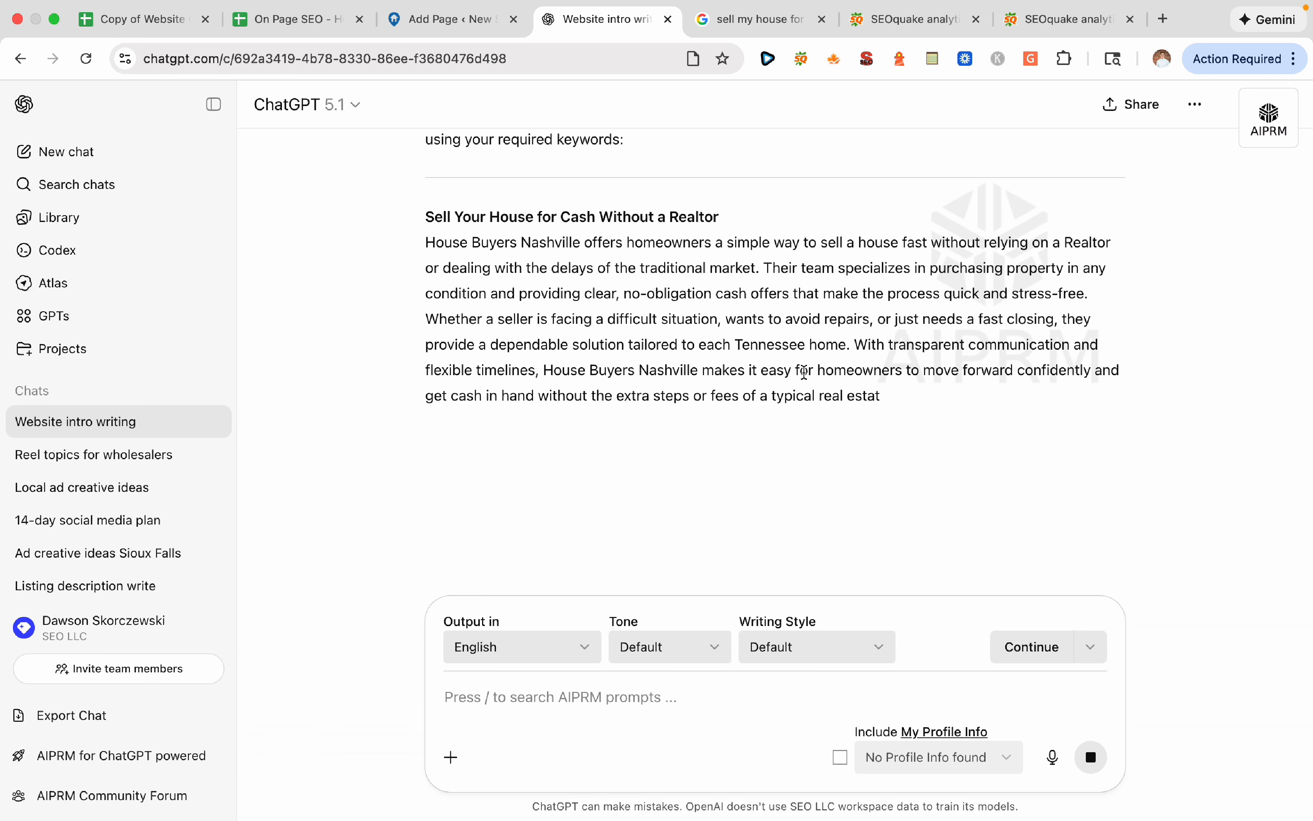
left_click_drag(974, 396, 417, 247)
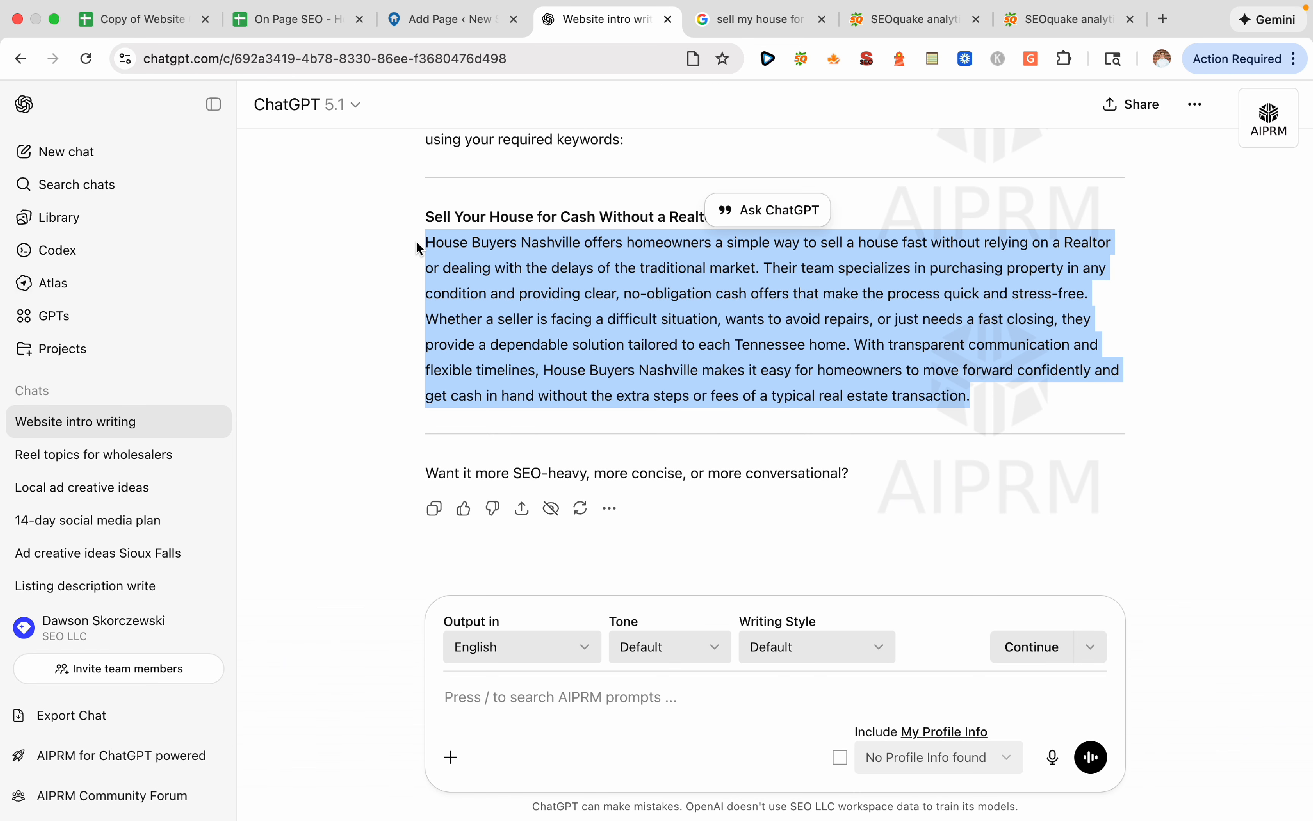
left_click(229, 28)
left_click(447, 24)
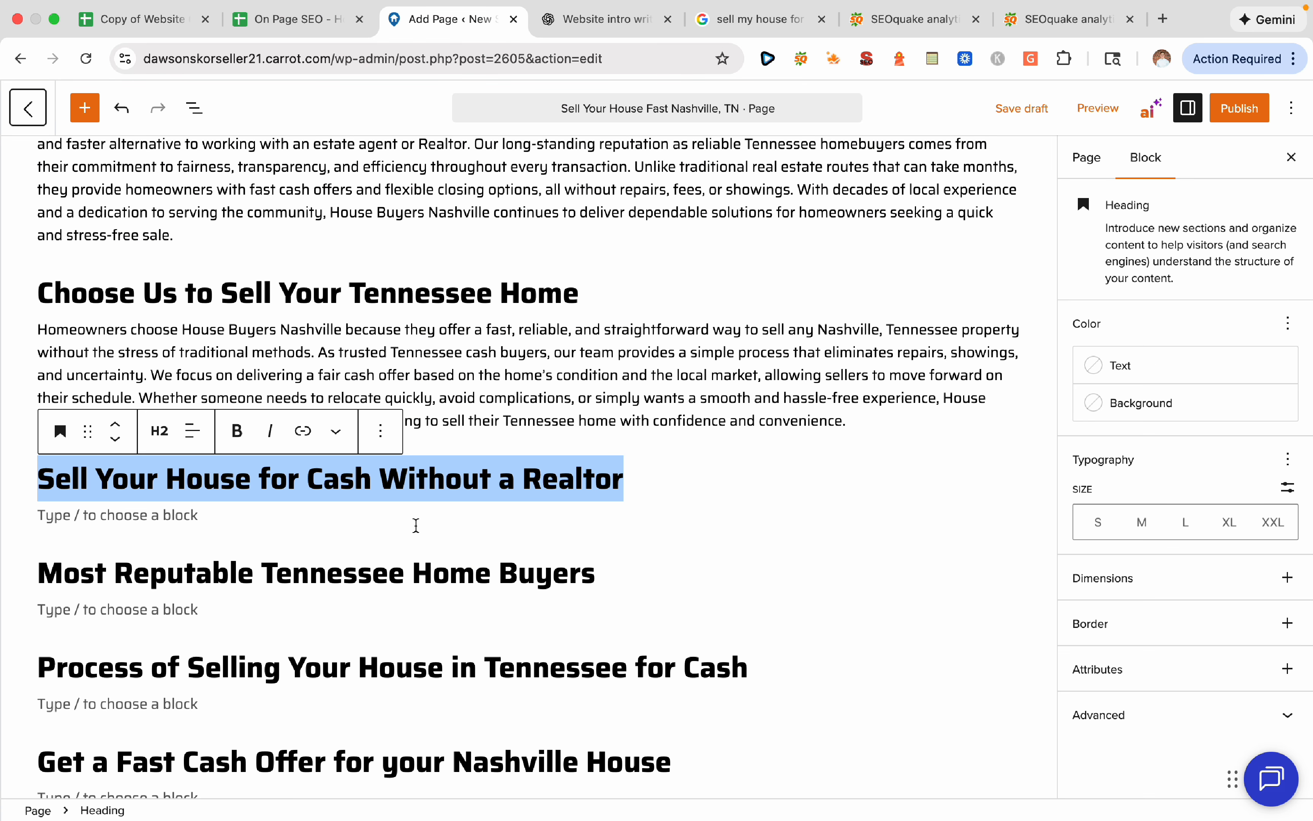
left_click(416, 526)
key("super+v")
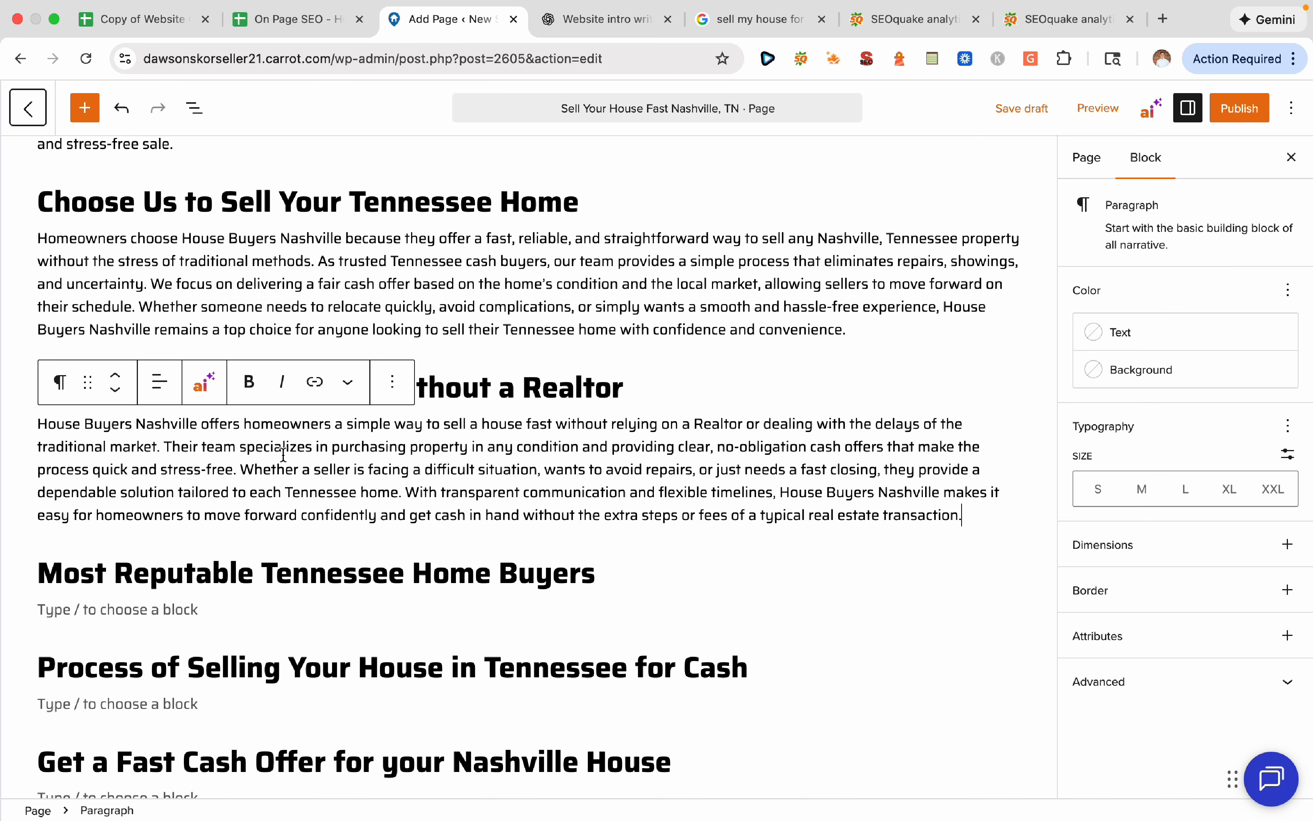
left_click_drag(197, 446, 166, 447)
type("Our")
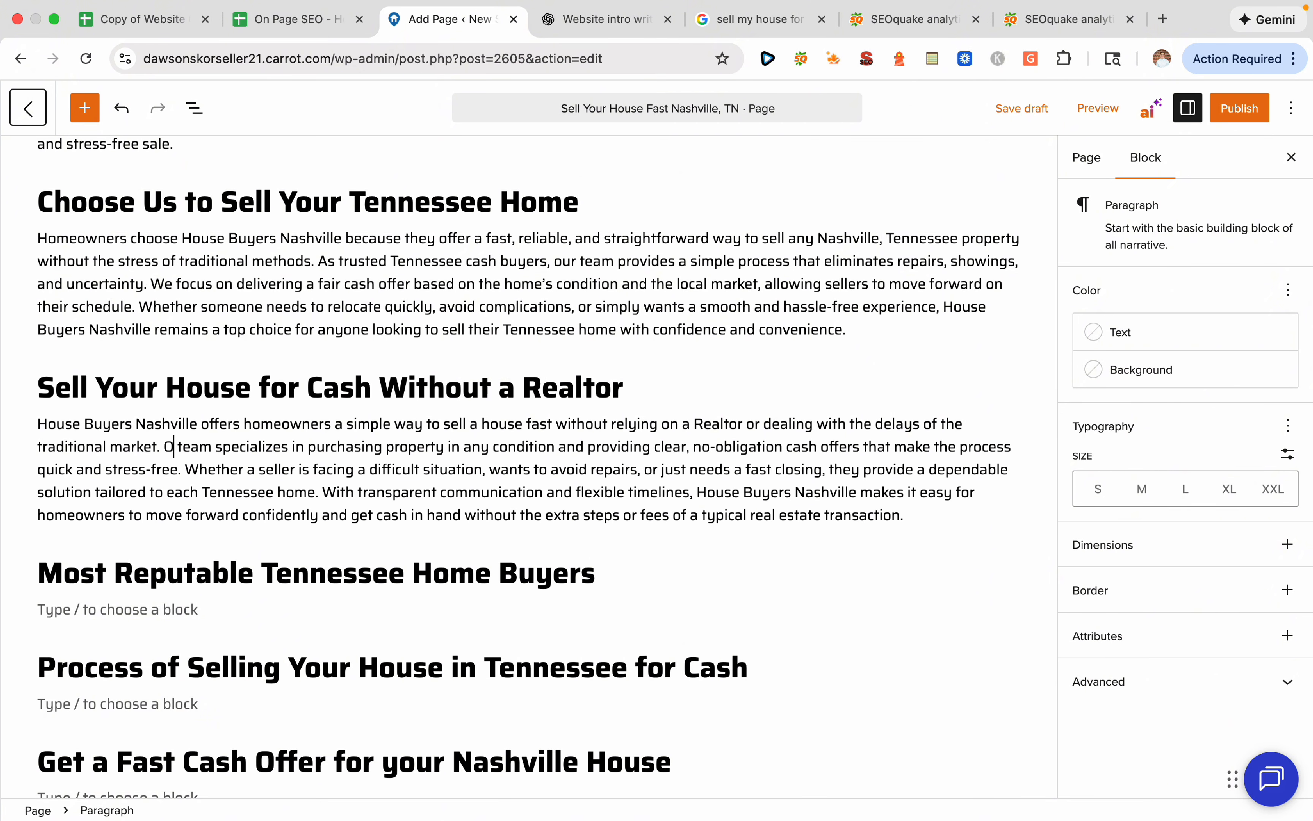
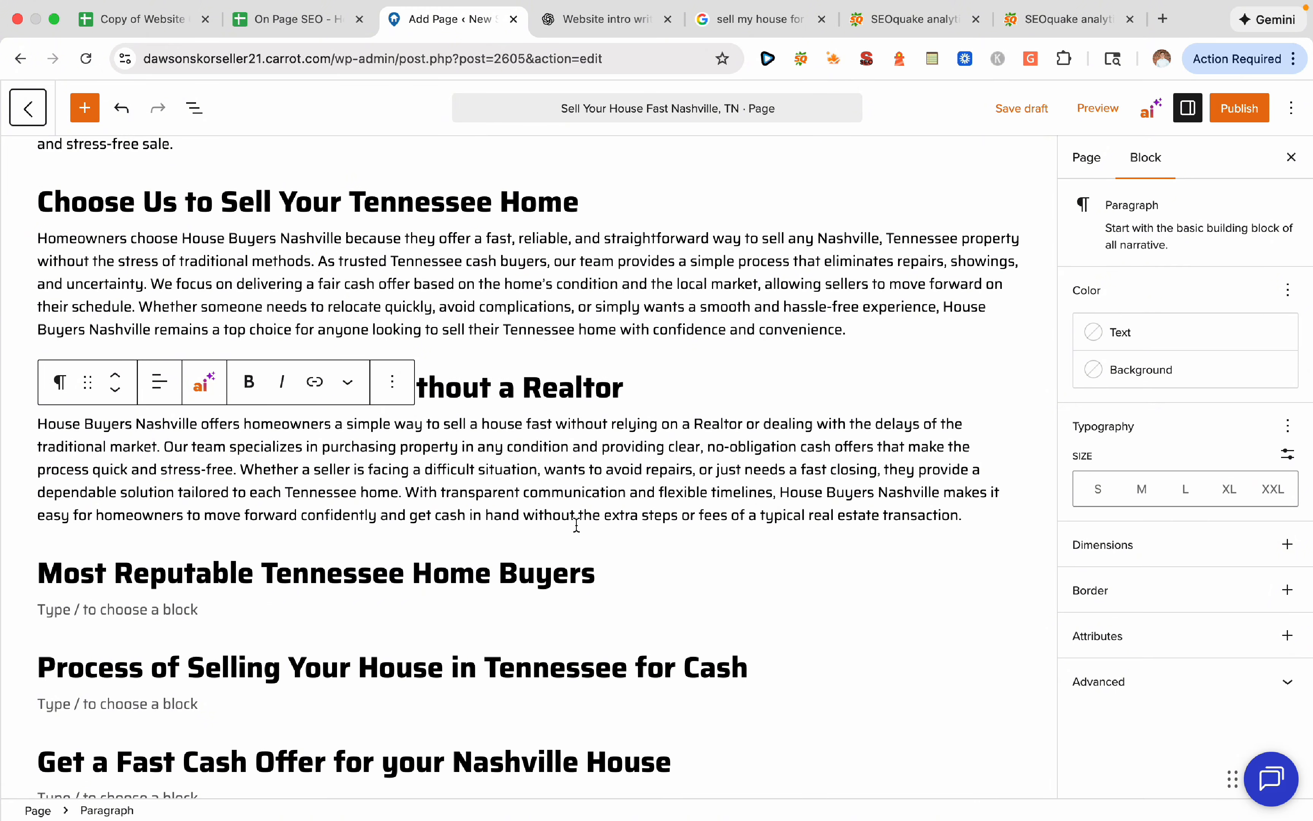
Start a new ChatGPT prompt in the "Website intro writing" chat reading "Now do the same thing for below"
left_click(281, 610)
scroll(651, 467, "down", 5)
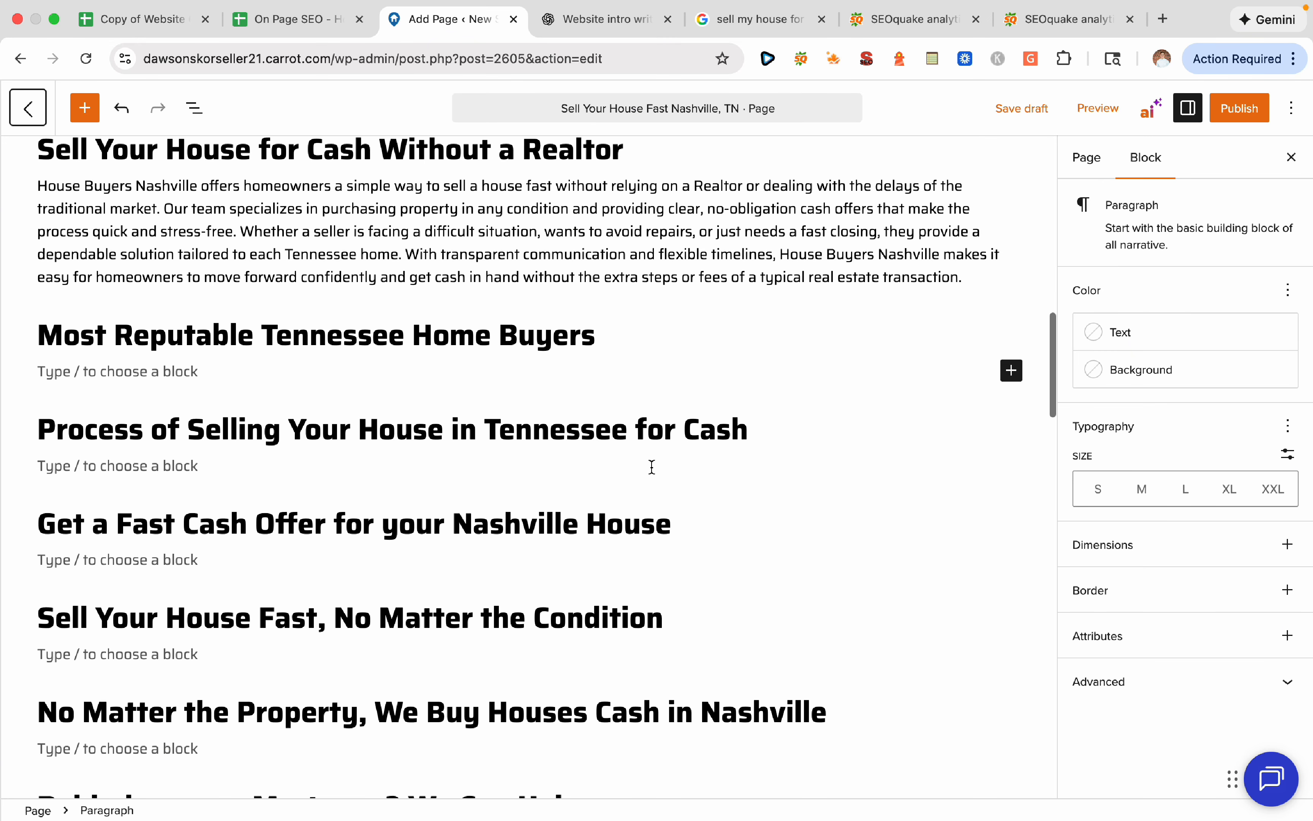
left_click(602, 19)
scroll(679, 543, "down", 2)
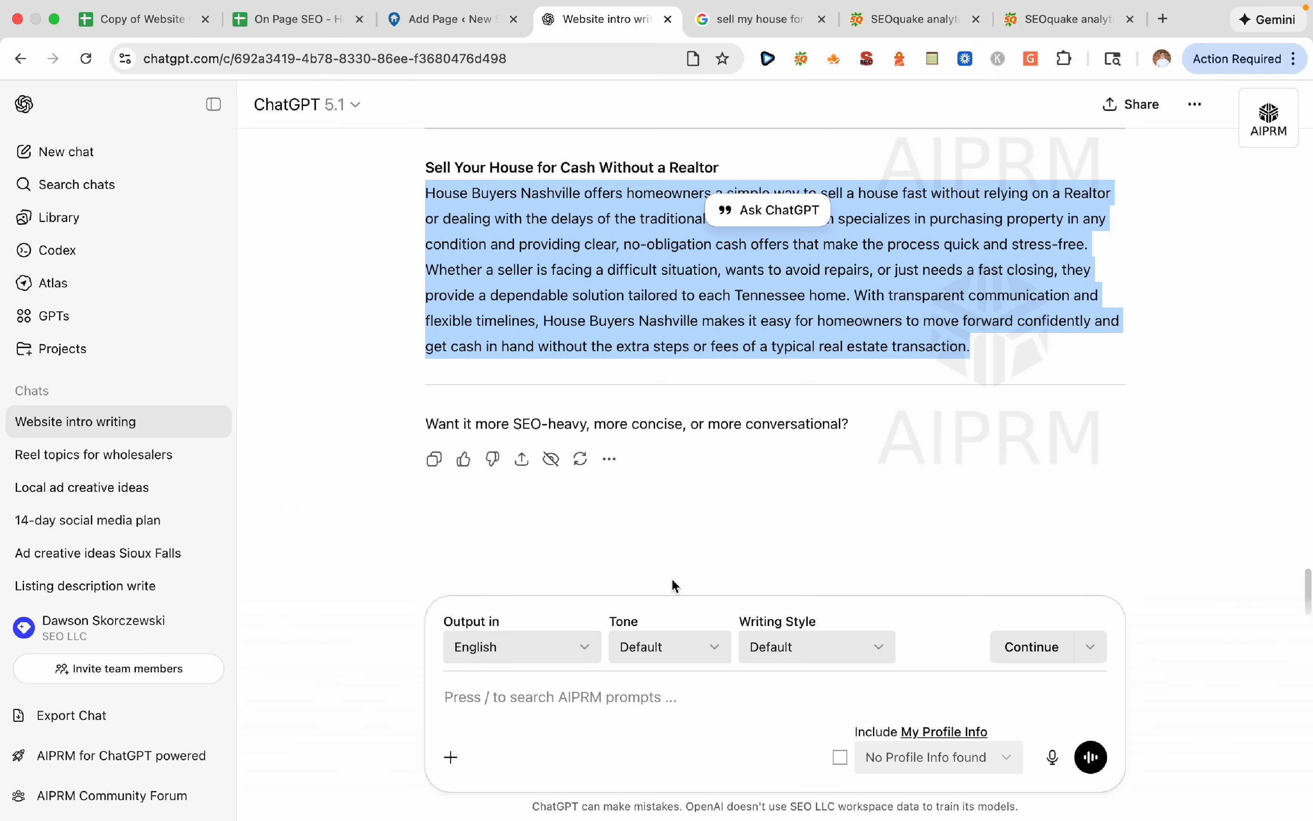
left_click(646, 703)
type("Now do the sa")
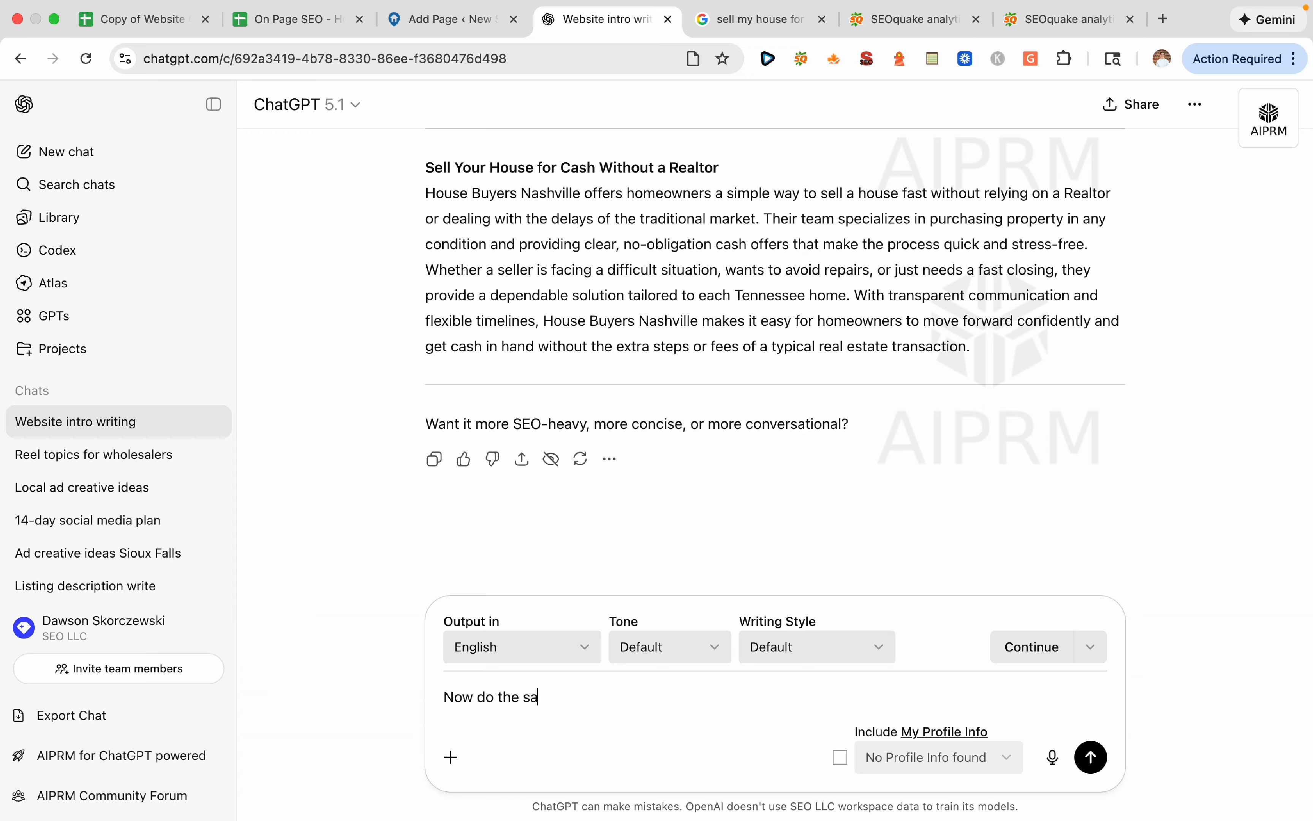
type("me thing for below")
key("shift+Return")
Copy the page heading "Most Reputable Tennessee Home Buyers" and paste it beneath the instruction in the ChatGPT prompt
left_click(426, 21)
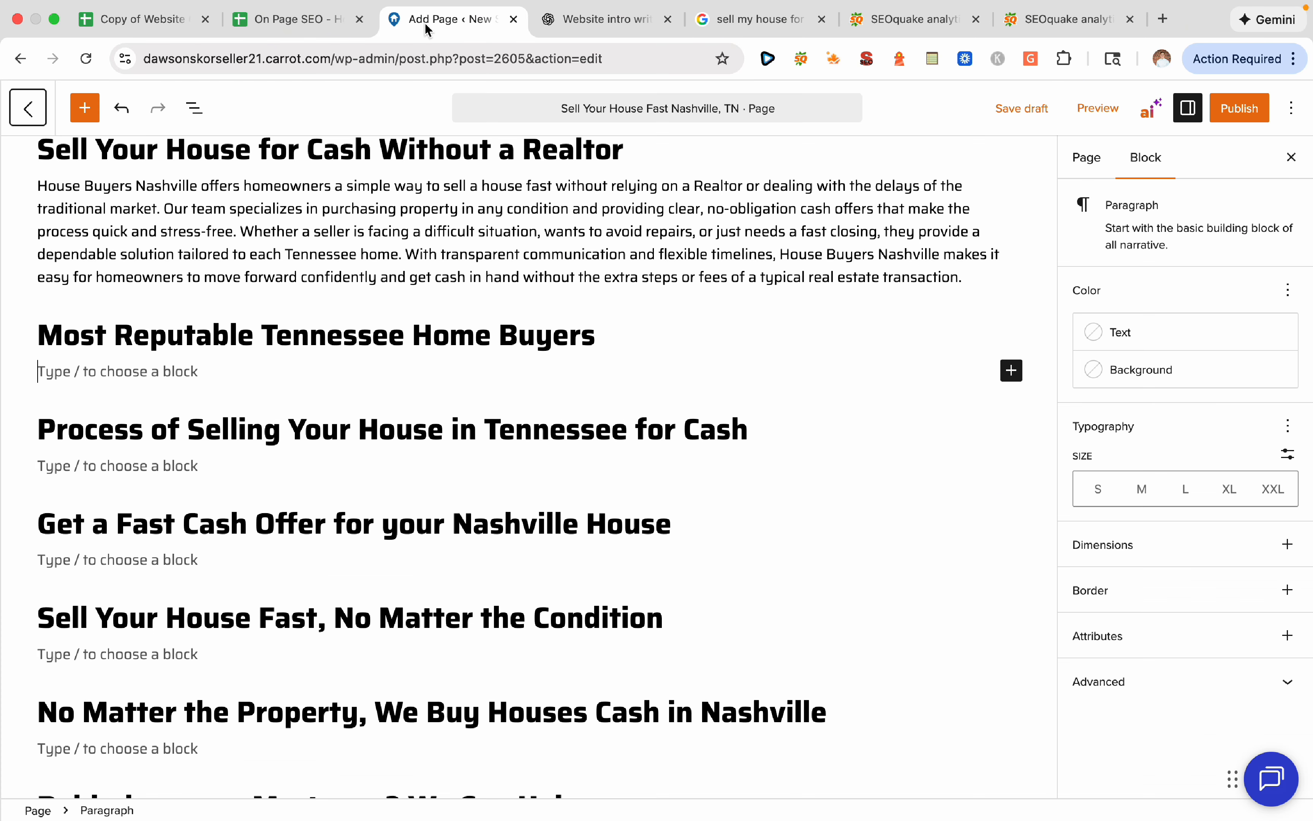
left_click(299, 20)
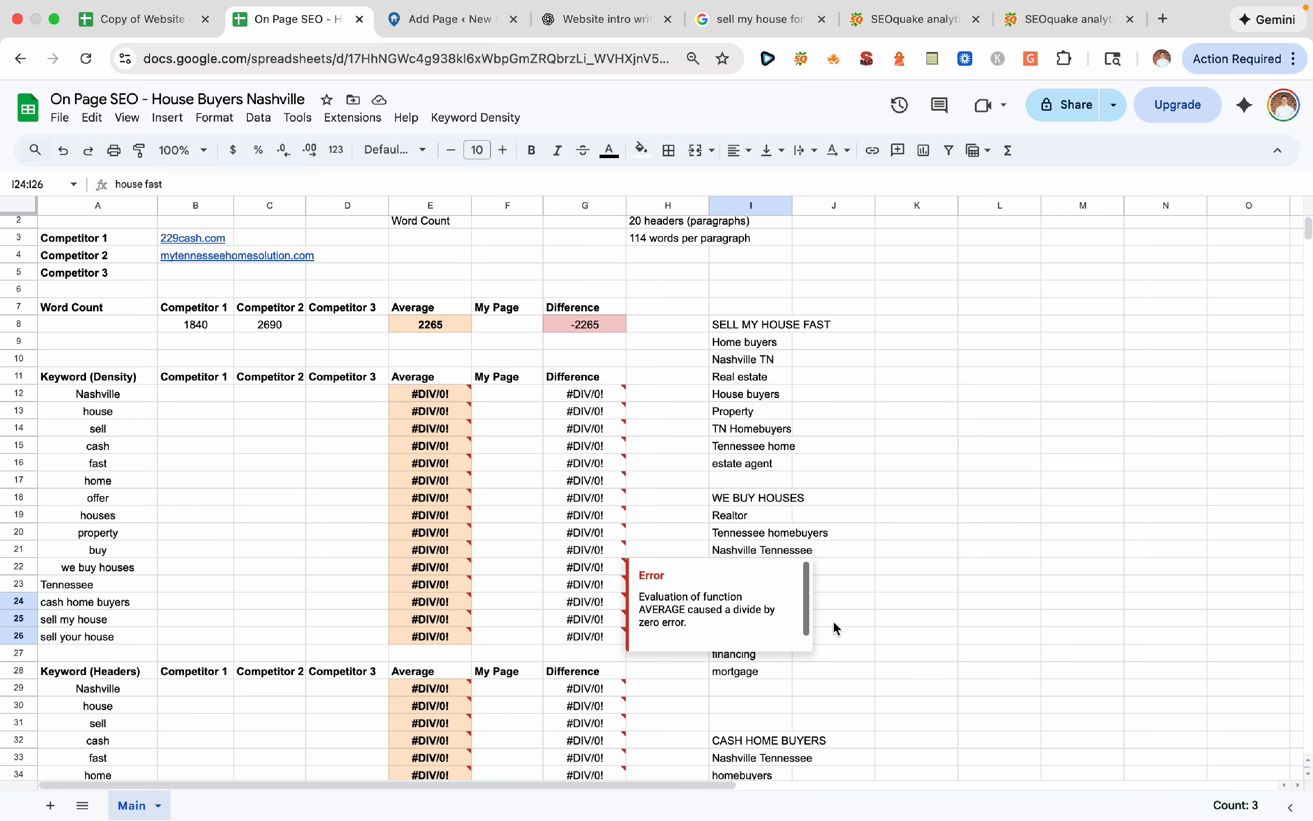
left_click(914, 636)
left_click(451, 22)
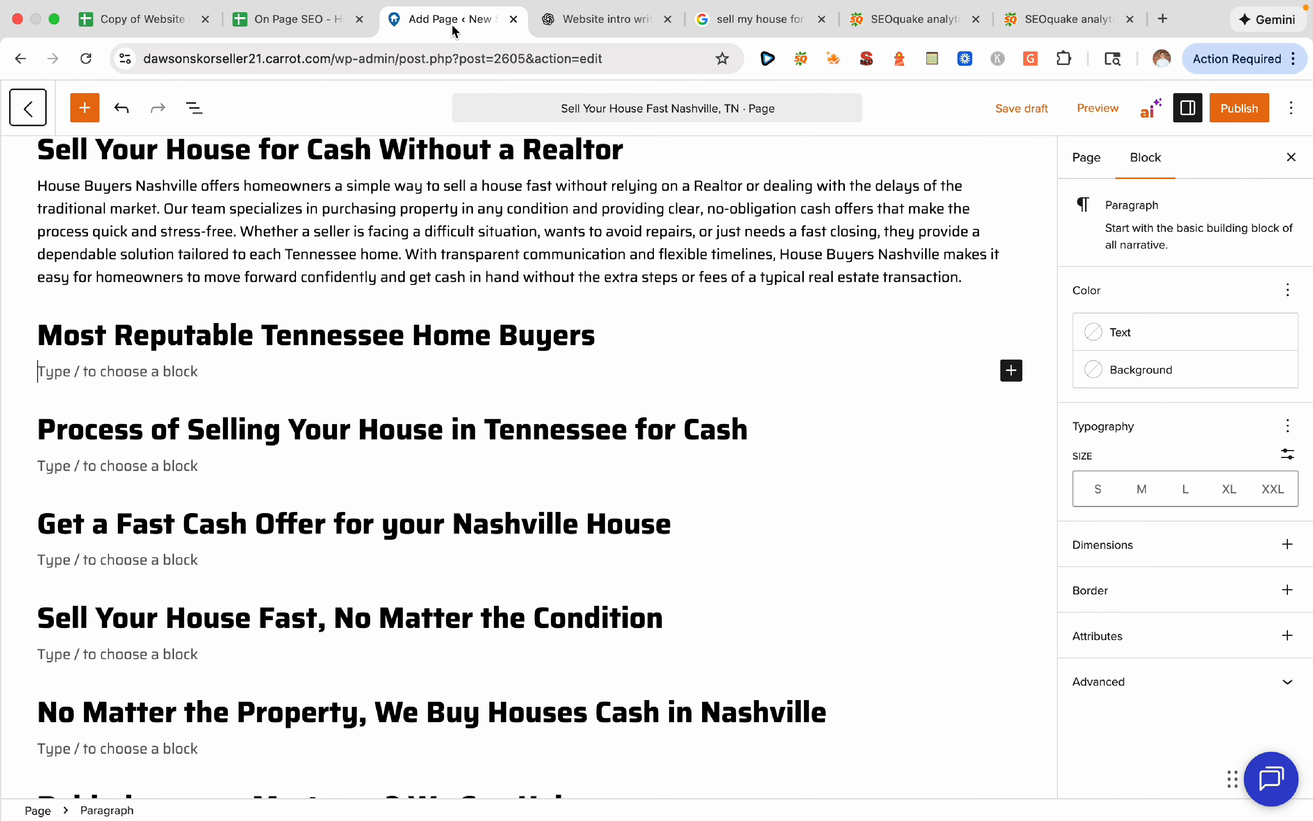
triple_click(379, 343)
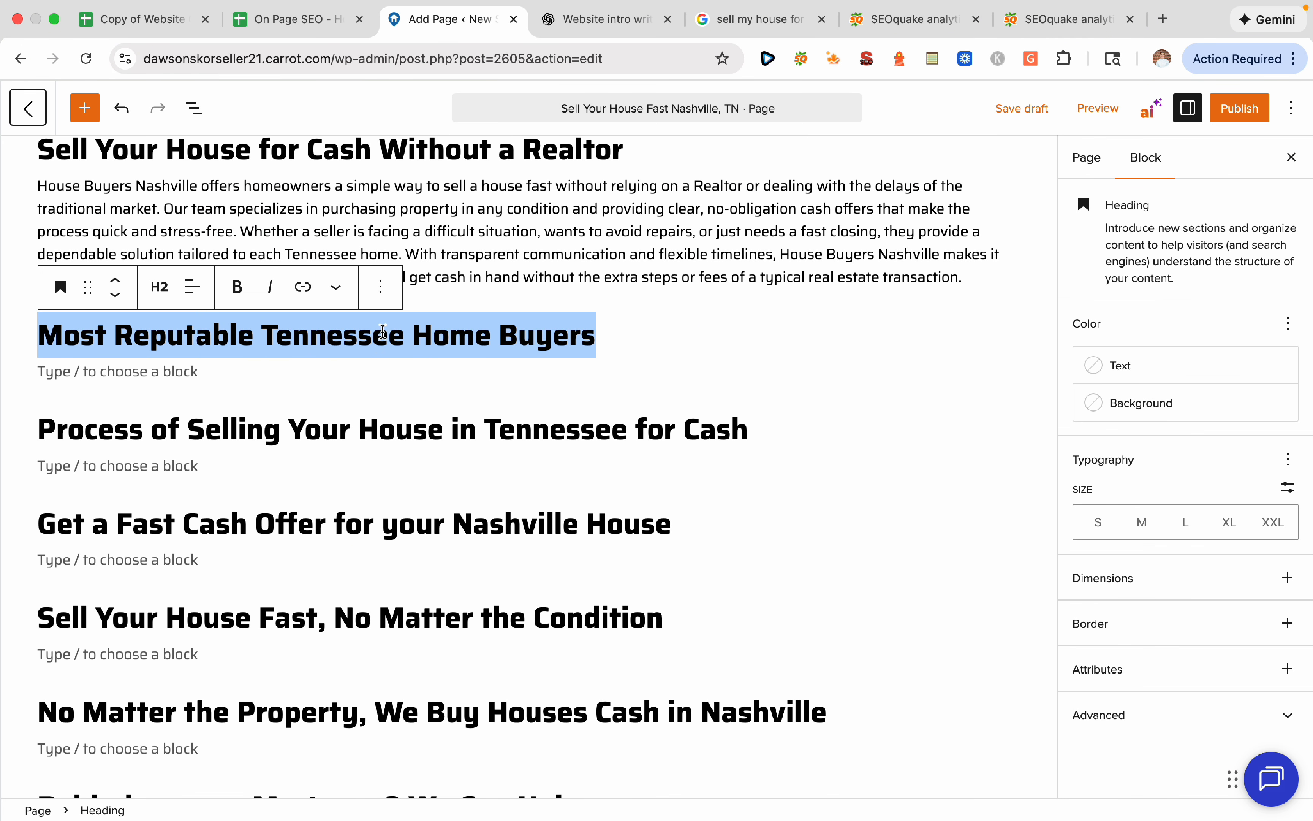
key("super+c")
left_click(606, 19)
key("super+v")
key("shift+Return")
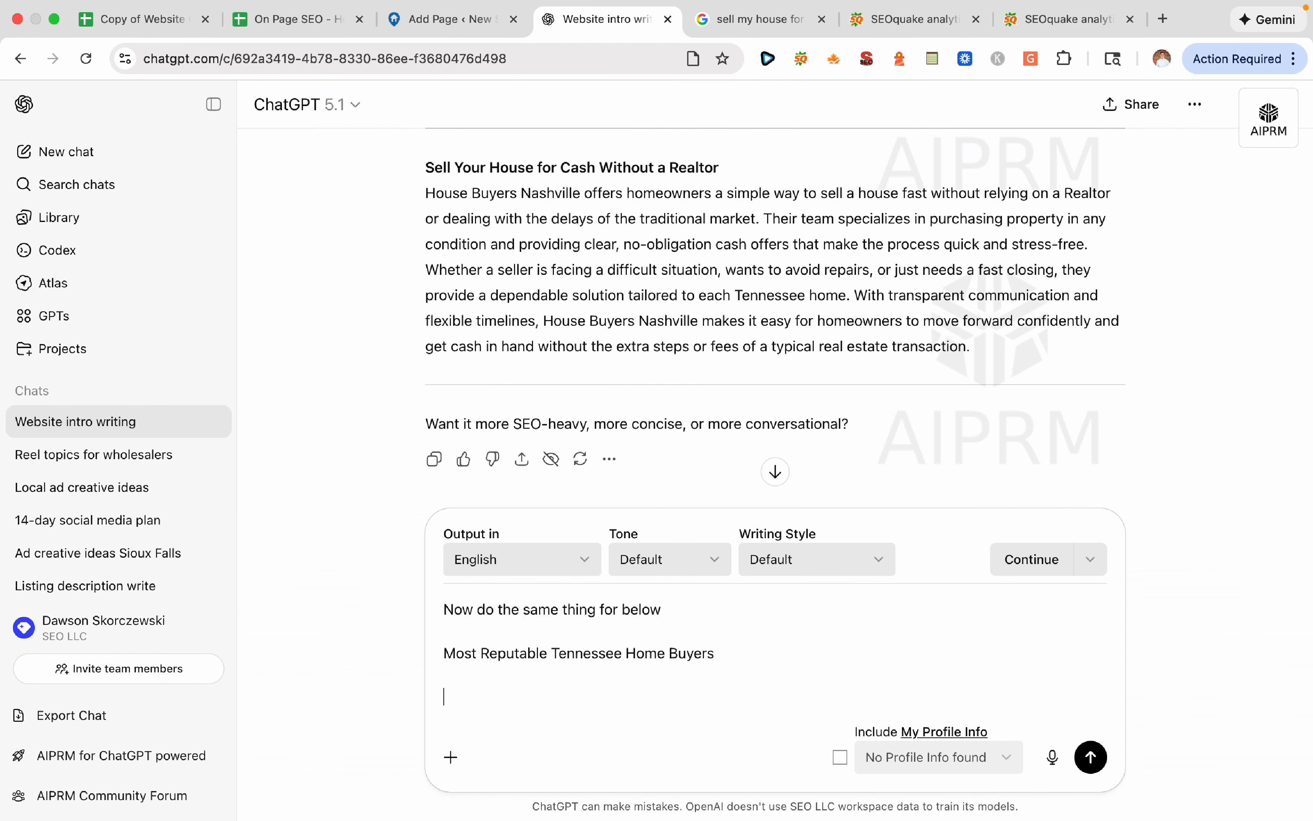
Add the keywords "financing" and "mortgage" from the On Page SEO sheet to the ChatGPT prompt and send it
left_click(304, 21)
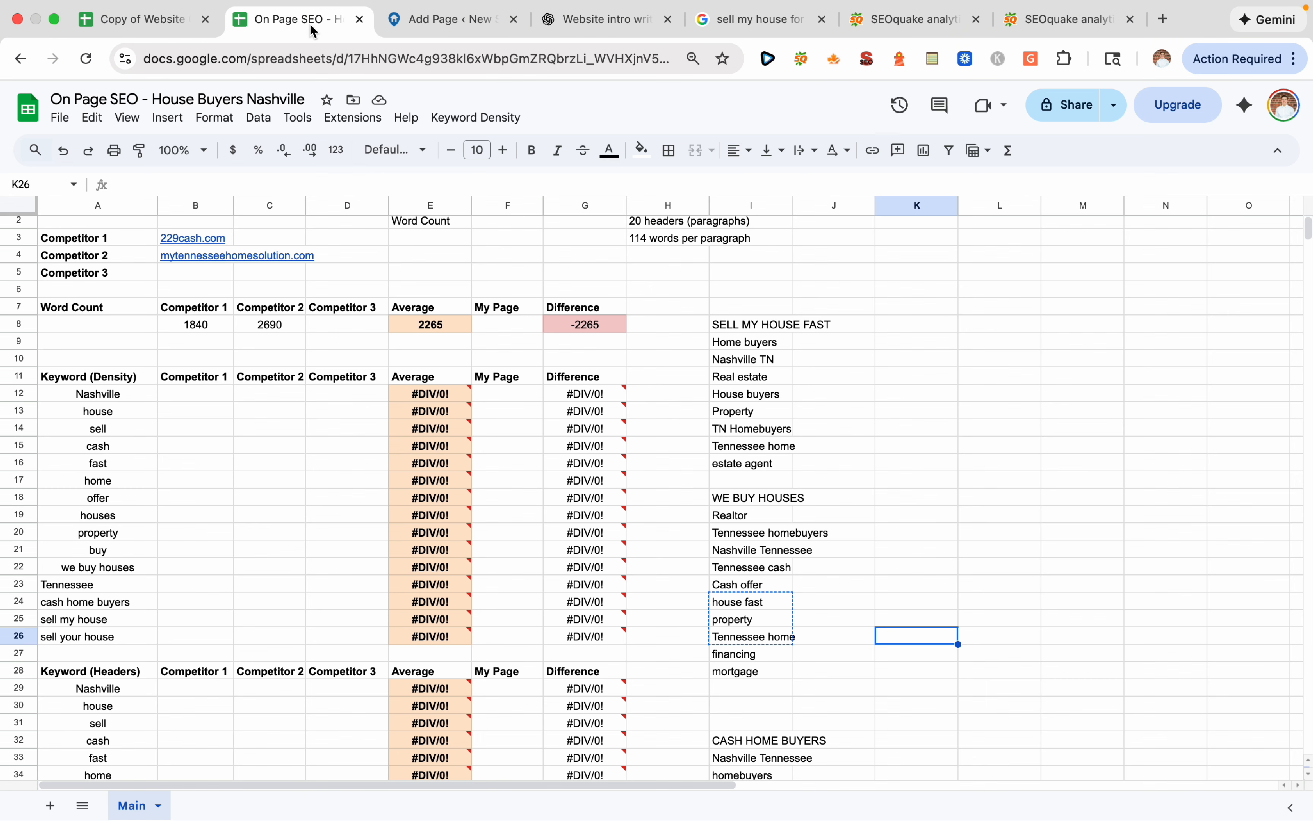
left_click(437, 31)
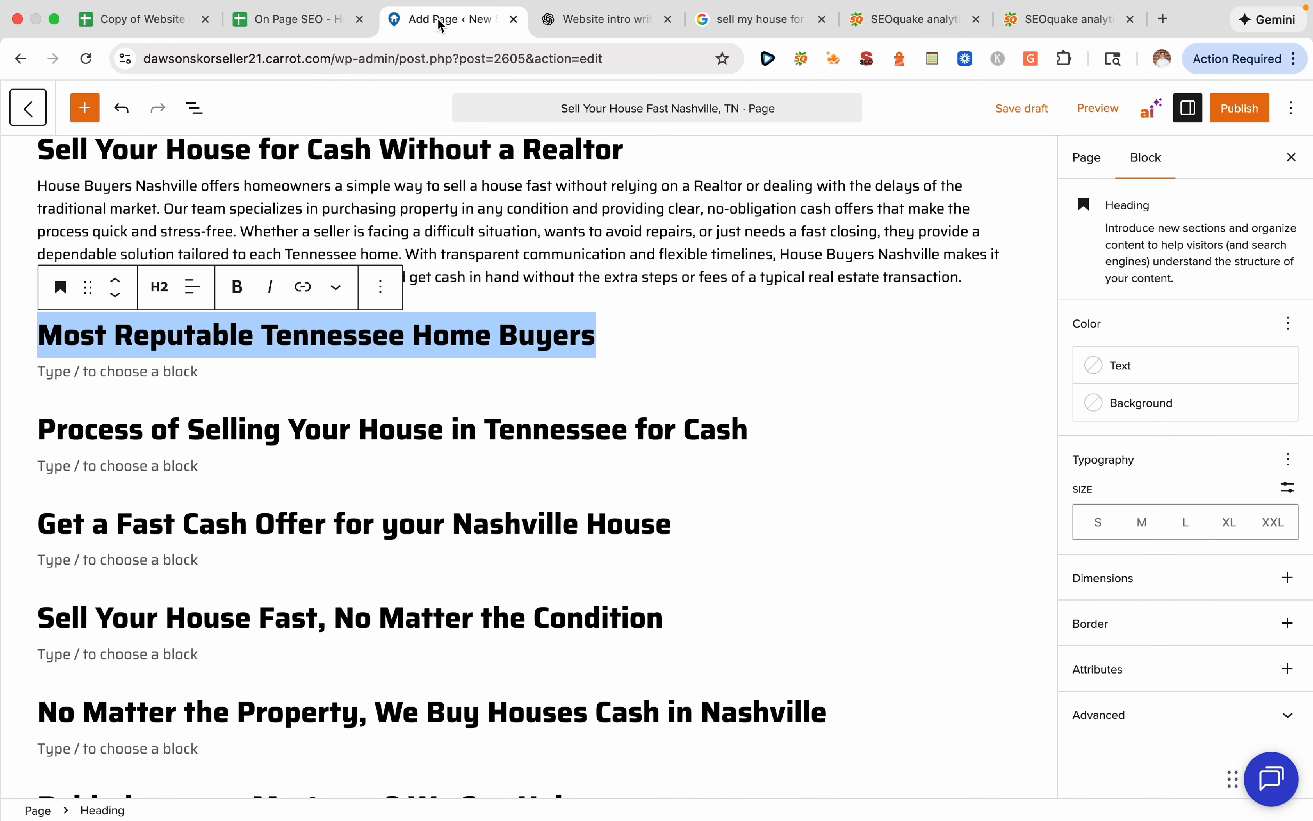
left_click(179, 27)
left_click(288, 22)
left_click_drag(768, 653, 770, 675)
left_click(611, 22)
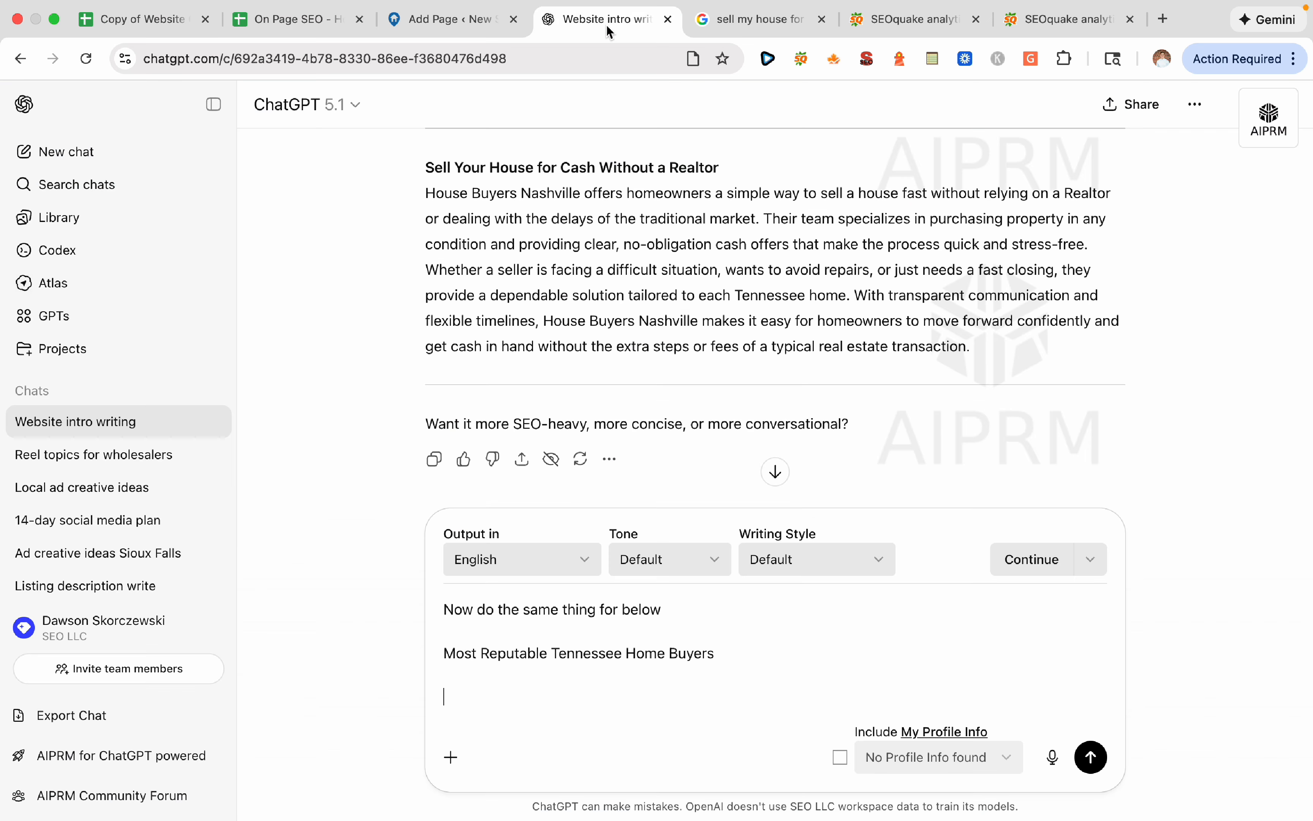
key("super+v")
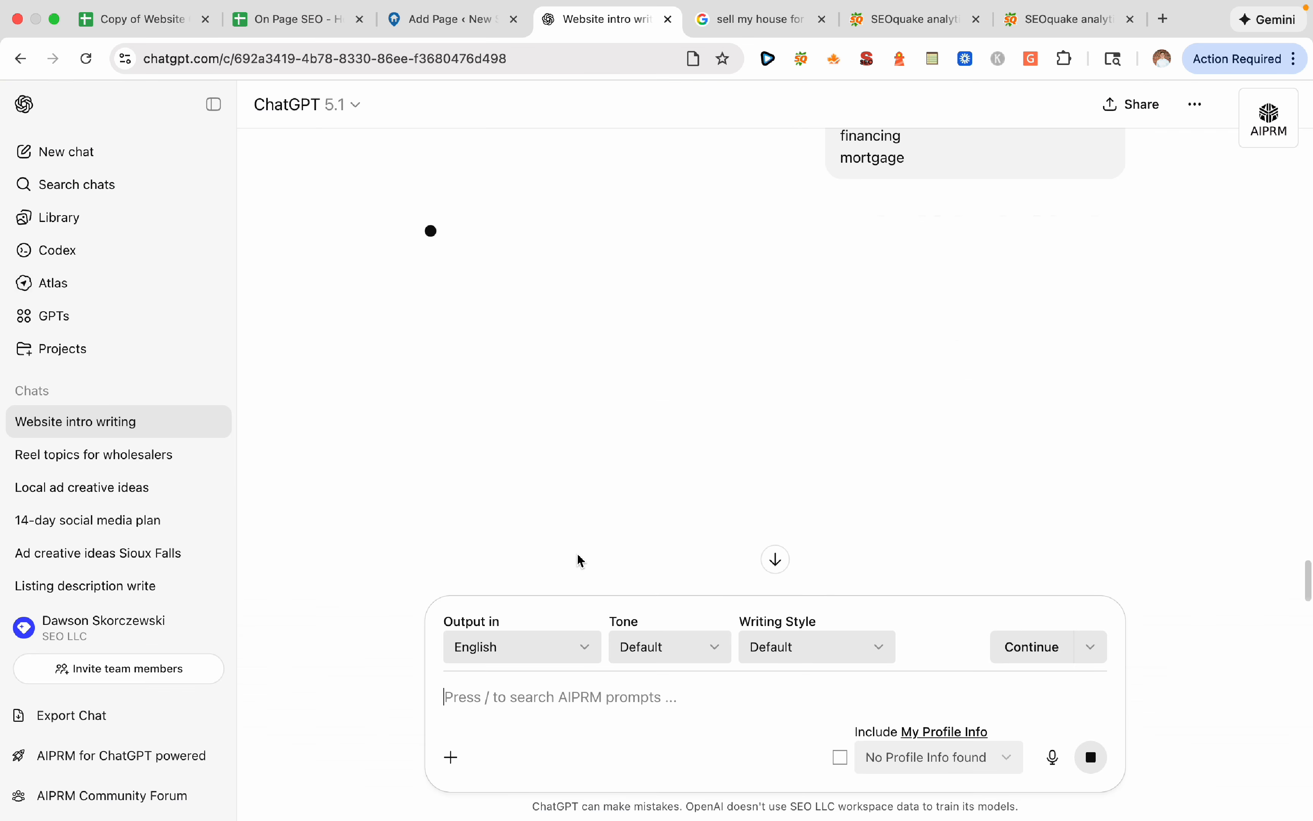
Copy the generated paragraph from ChatGPT into the website page under "Most Reputable Tennessee Home Buyers"
scroll(480, 492, "down", 1)
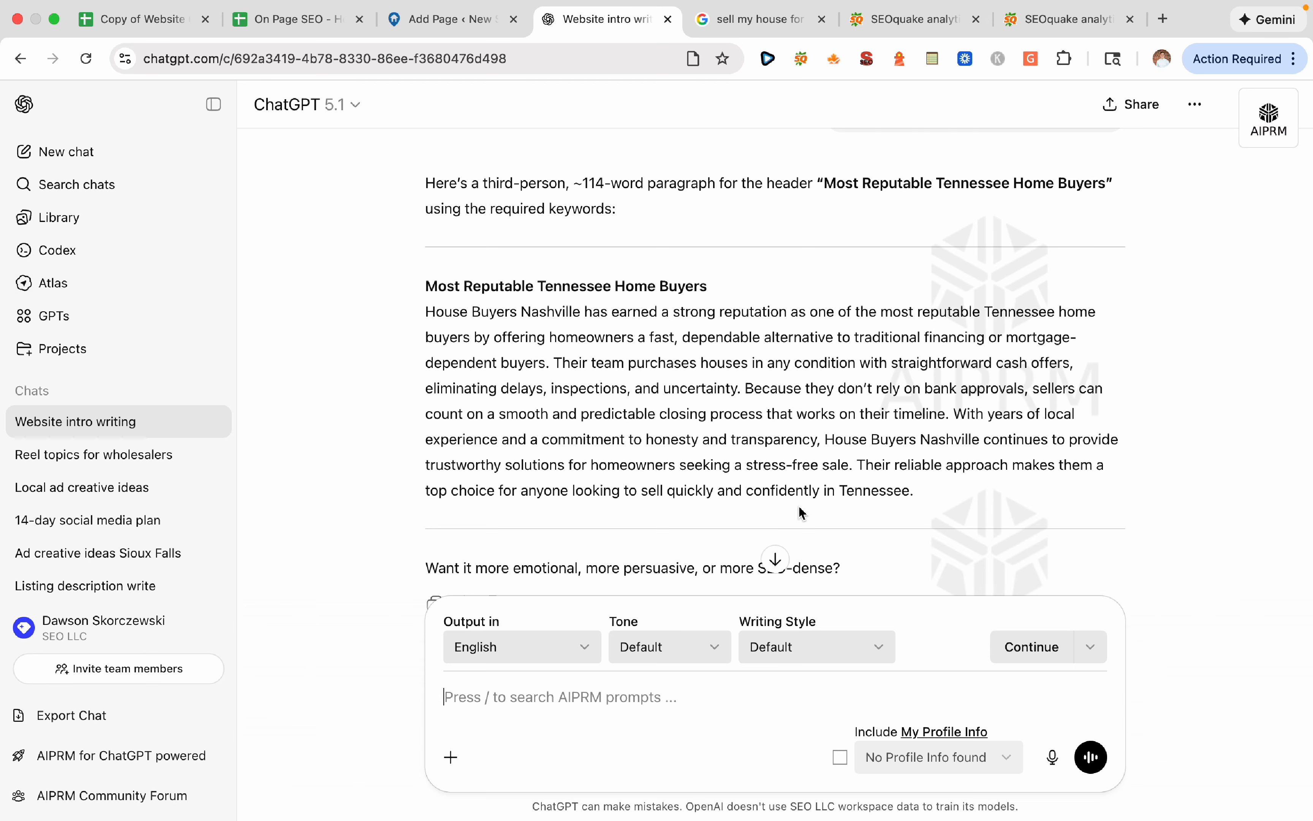
left_click_drag(923, 494, 400, 315)
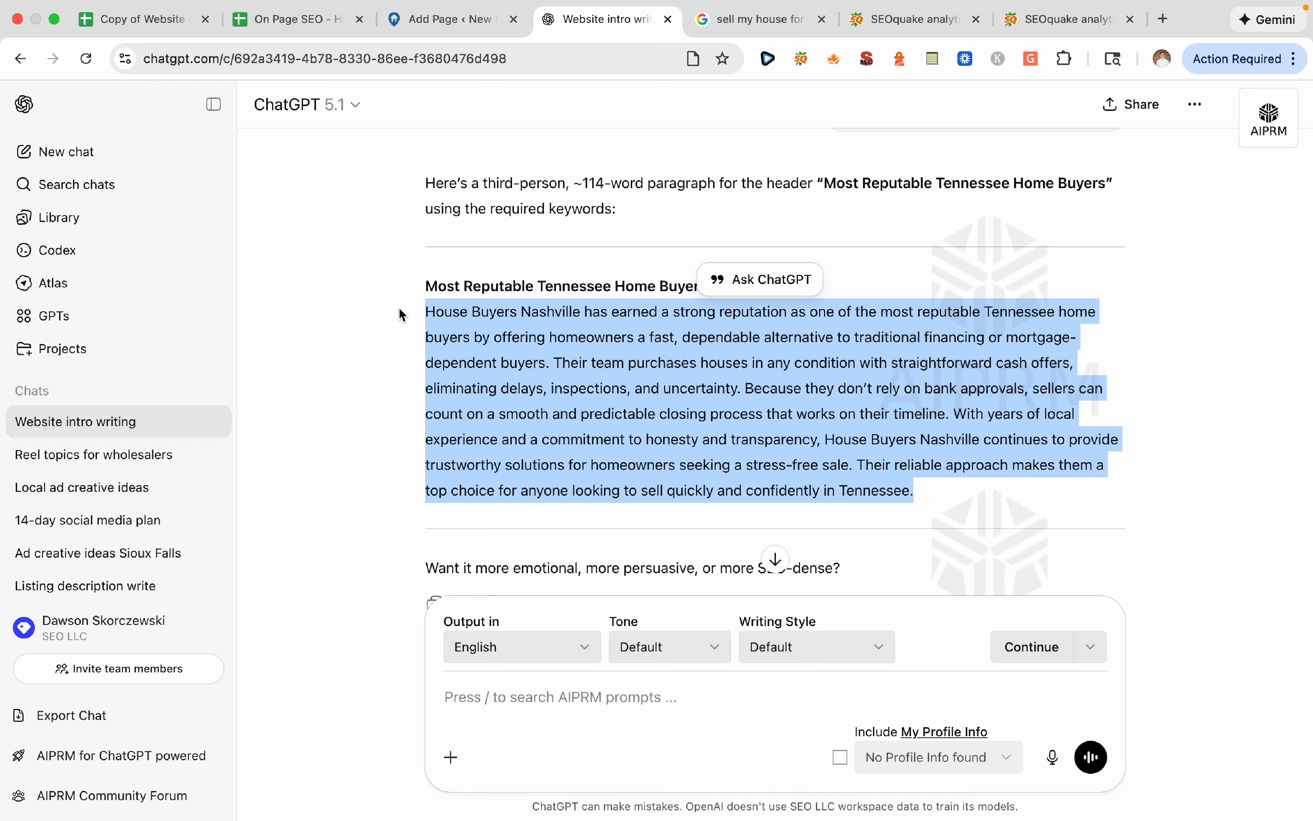
left_click(429, 19)
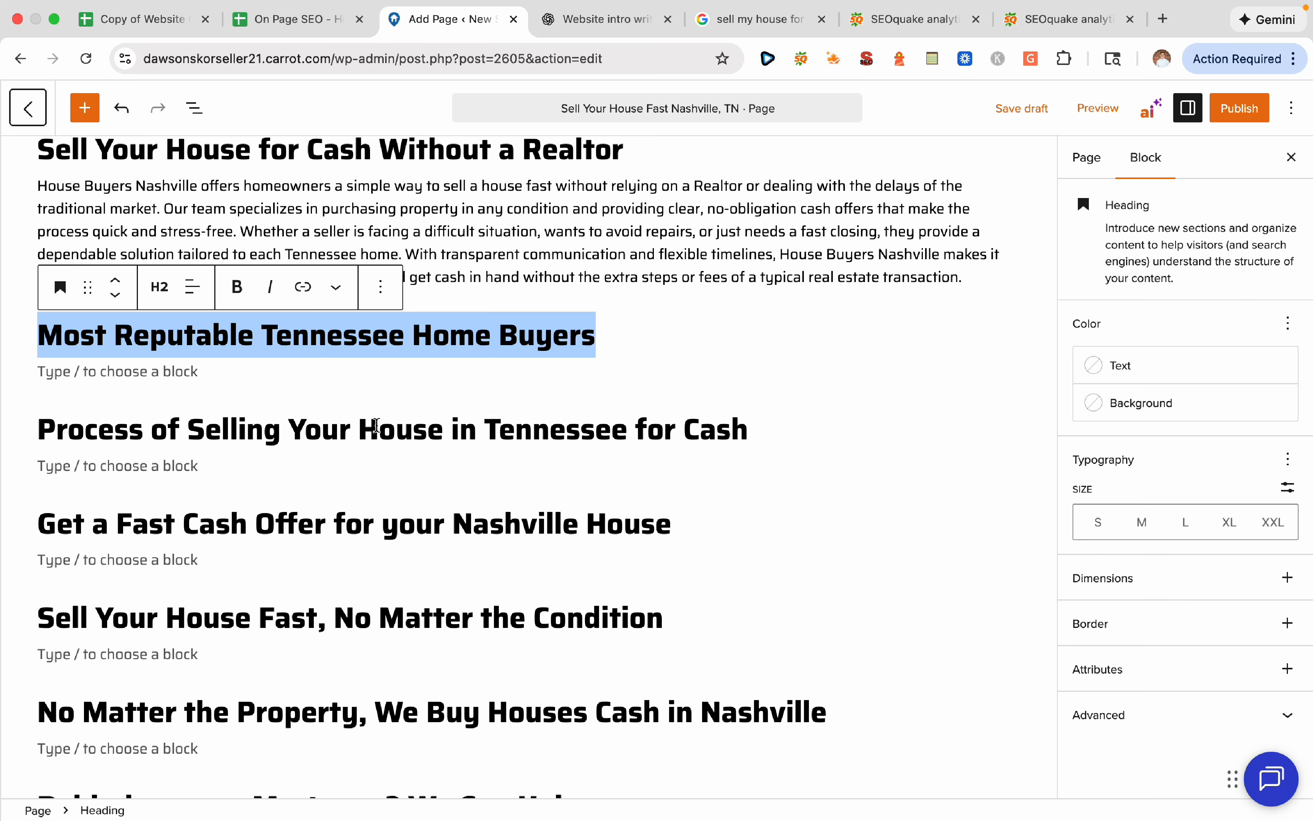
left_click(360, 377)
key("super+v")
scroll(678, 285, "up", 1)
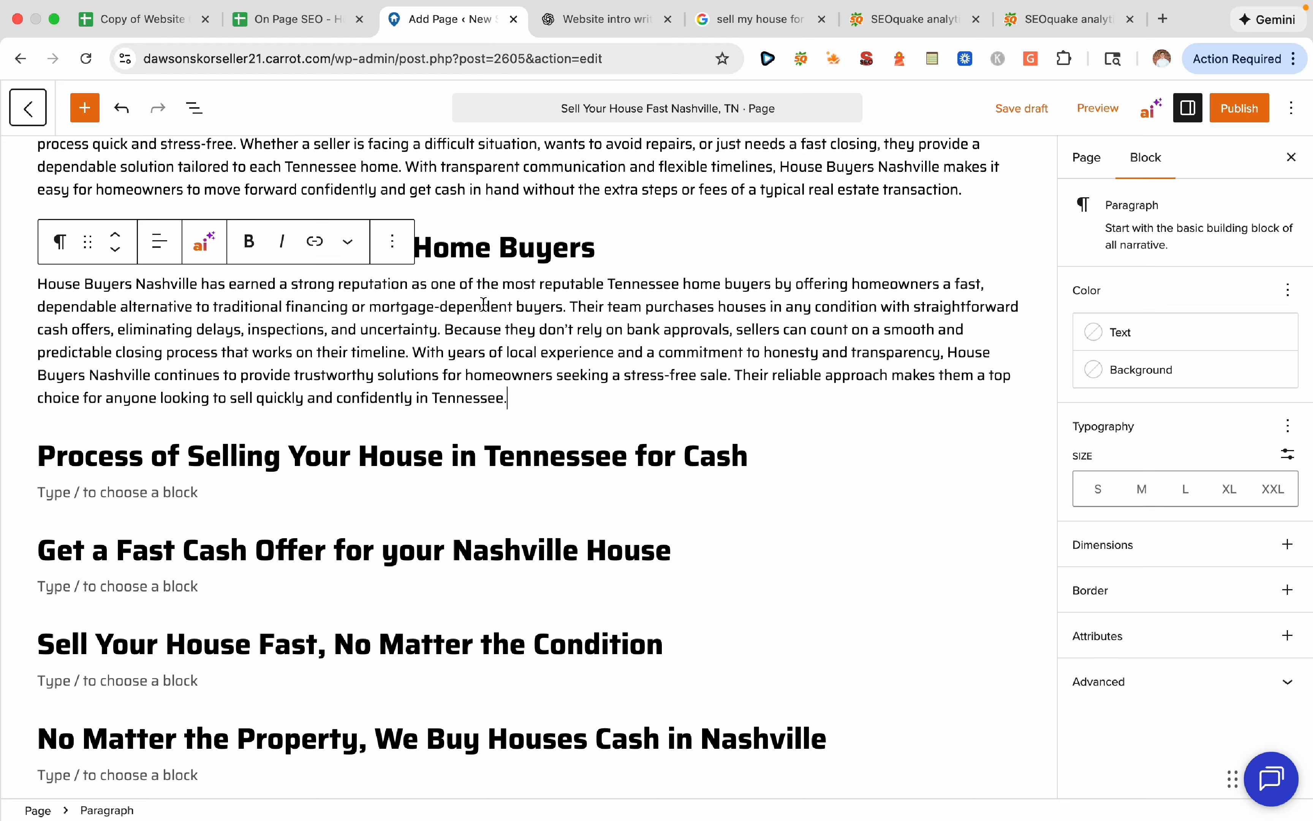
Reword the "Most Reputable Tennessee Home Buyers" paragraph in first person with "Our team", "we don't rely" and "Our reliable approach"
double_click(584, 307)
type("Our")
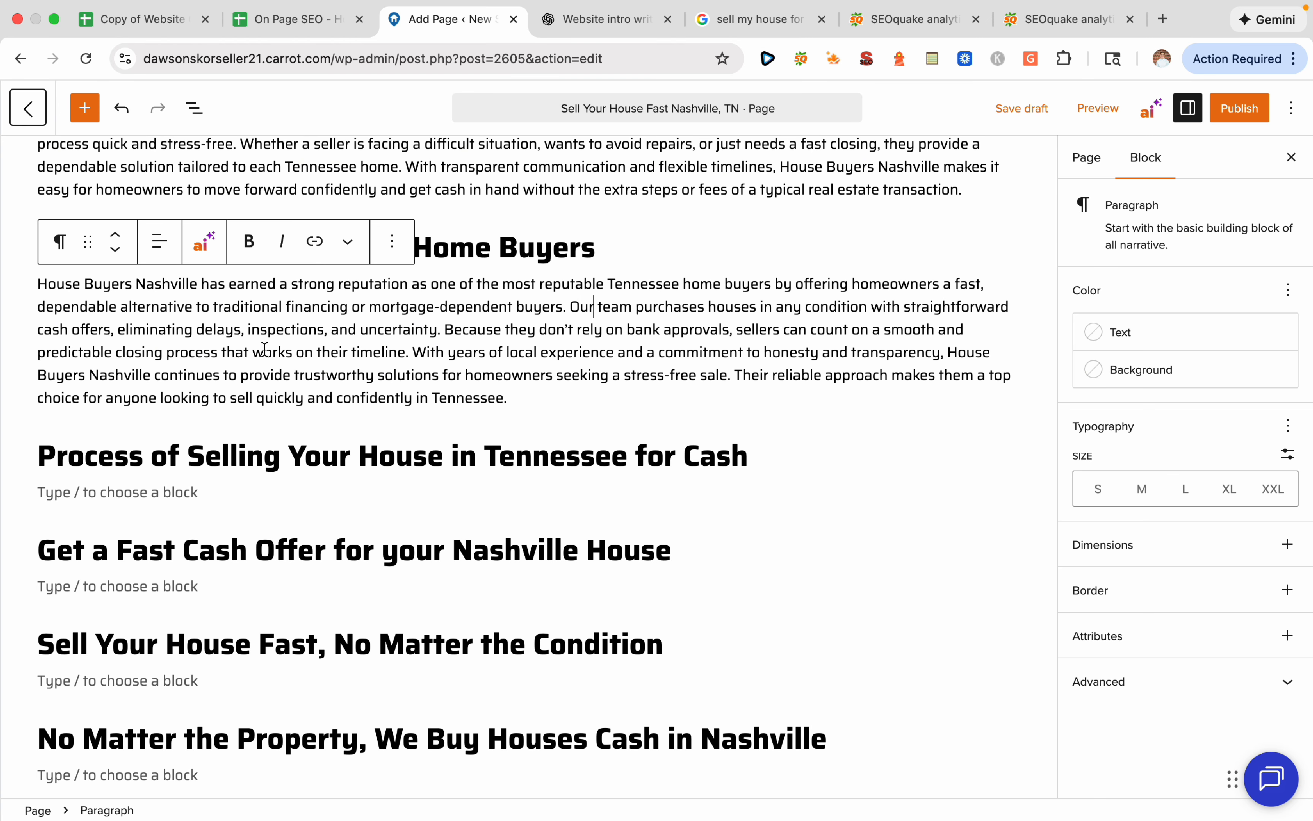
double_click(515, 330)
type("we")
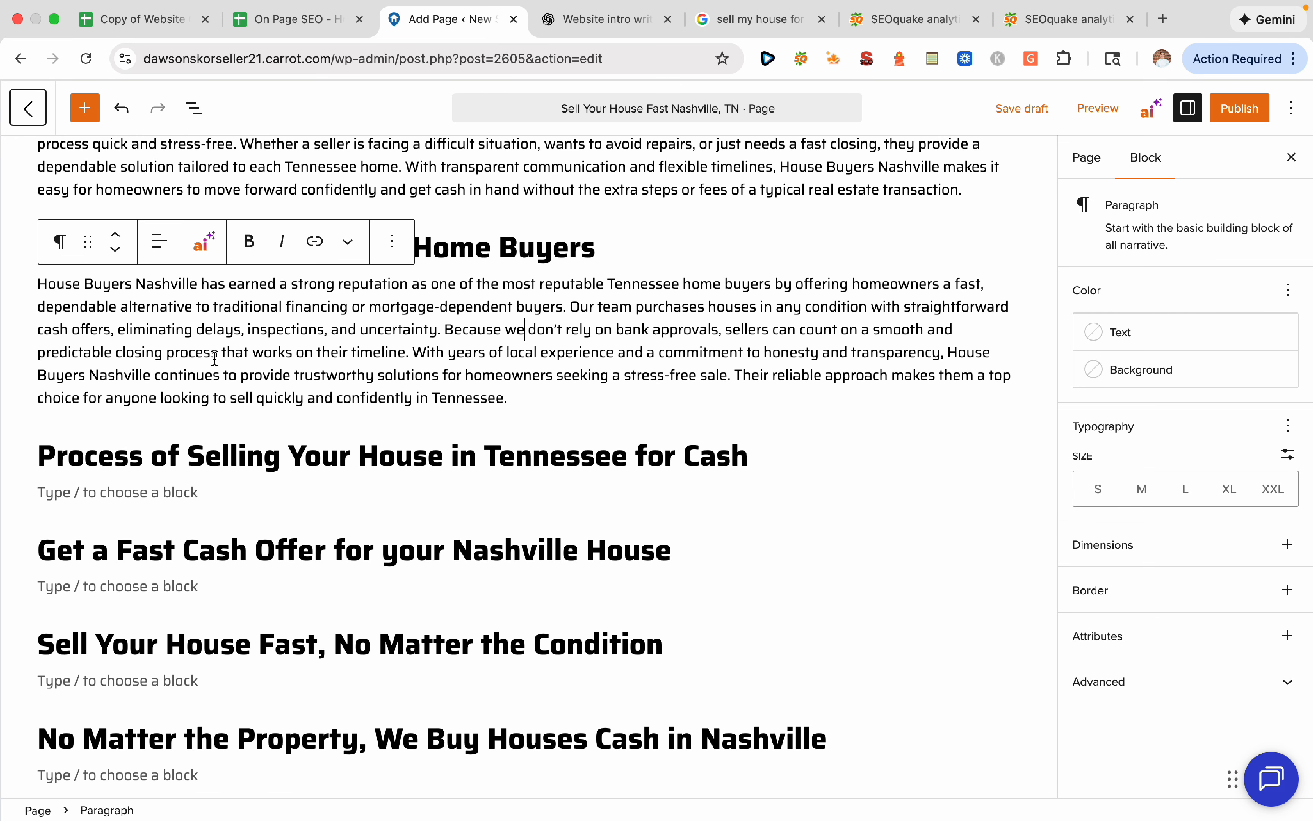
scroll(741, 429, "down", 2)
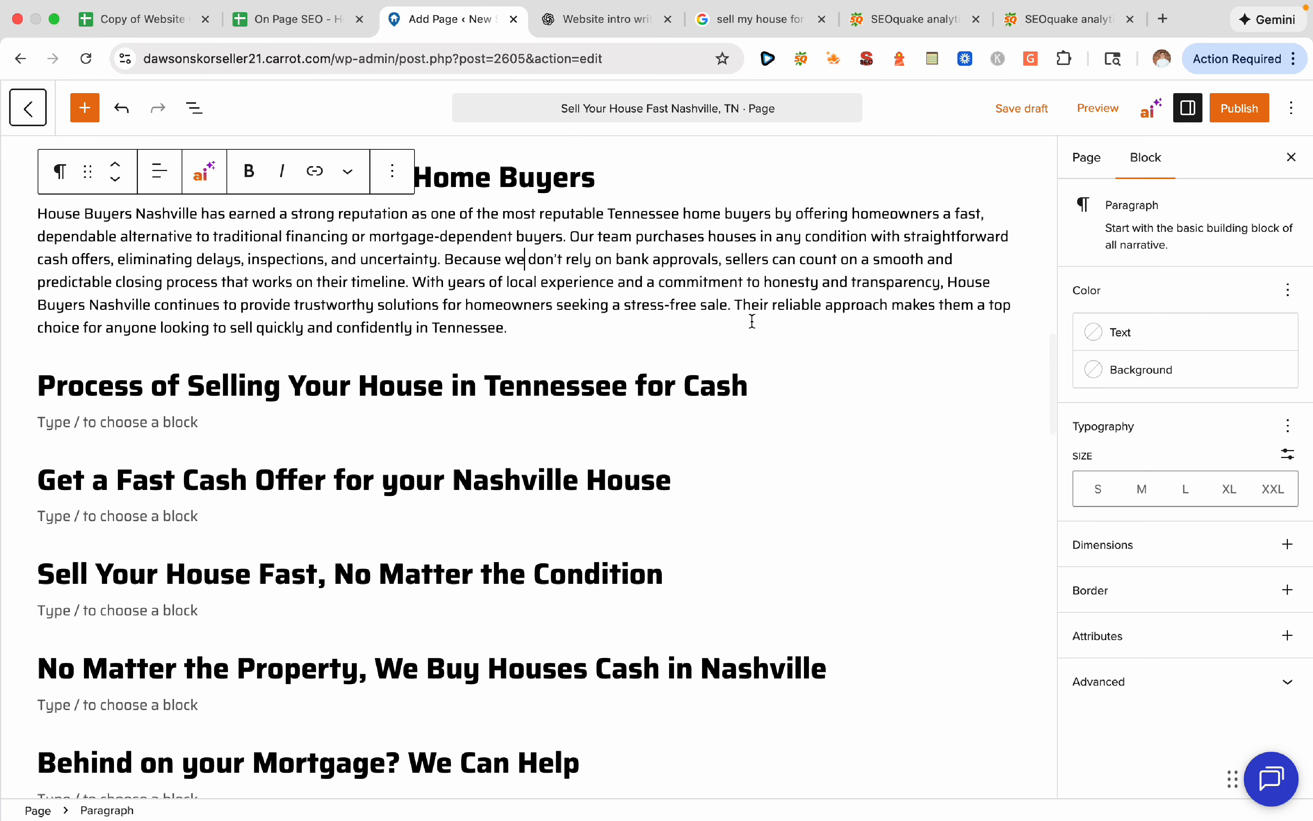
left_click_drag(768, 304, 734, 304)
type("Our")
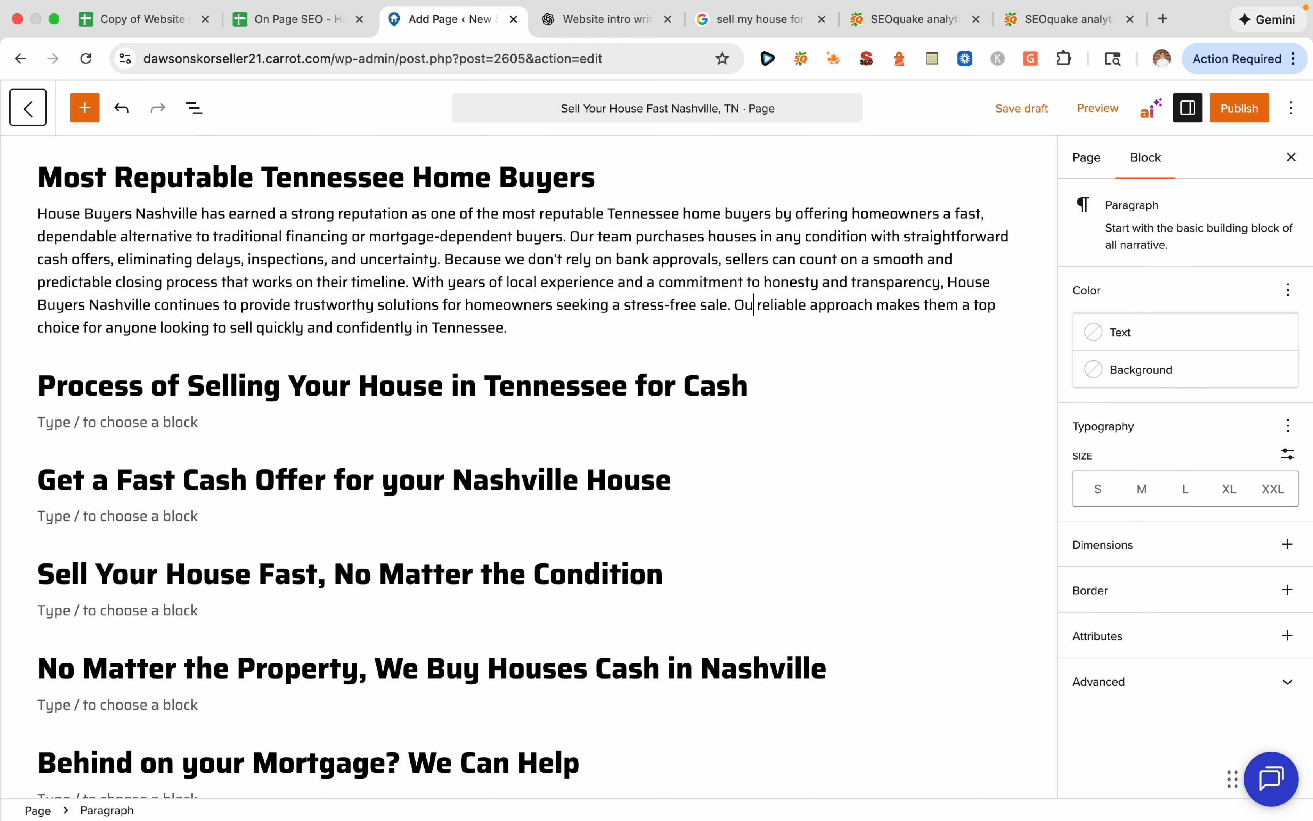
Copy the page heading "Process of Selling Your House in Tennessee for Cash"
left_click(452, 422)
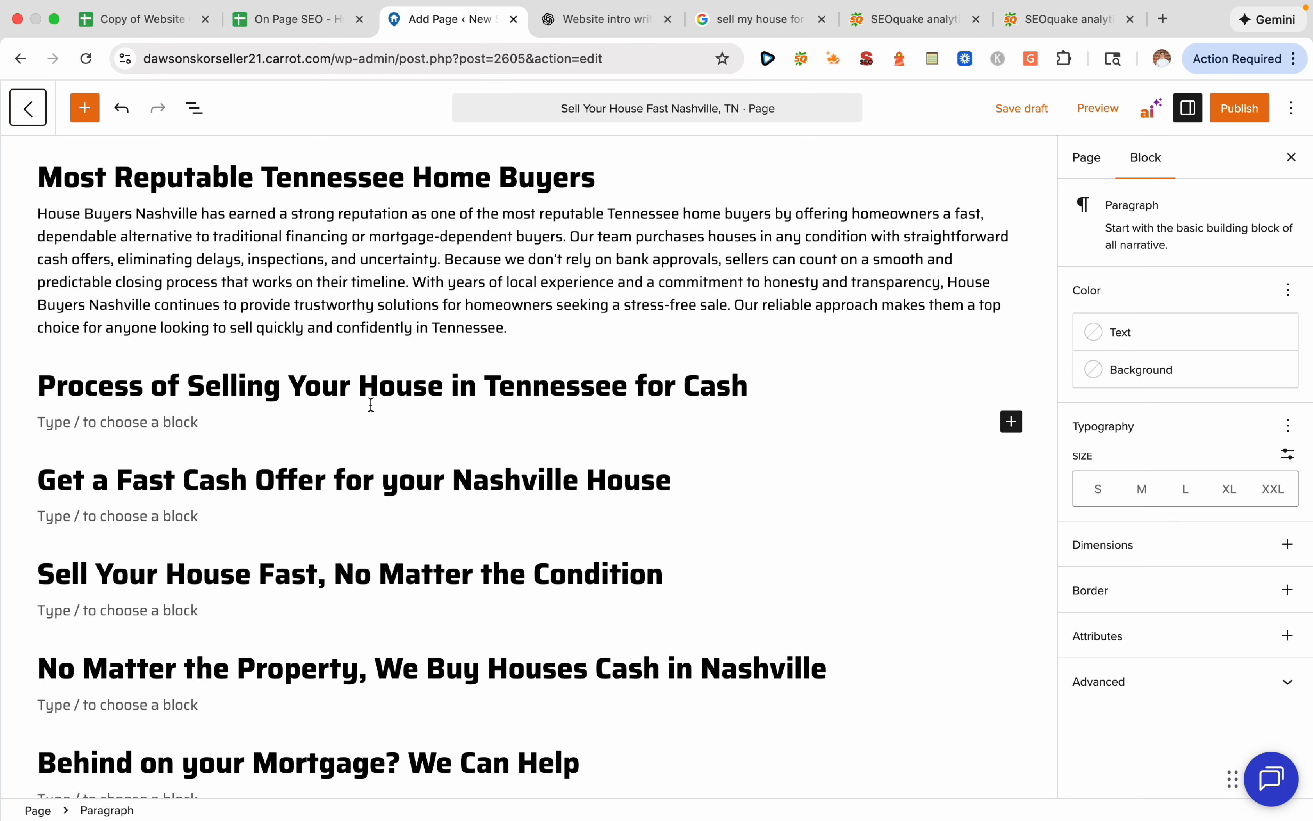
left_click(404, 391)
triple_click(405, 390)
key("super+c")
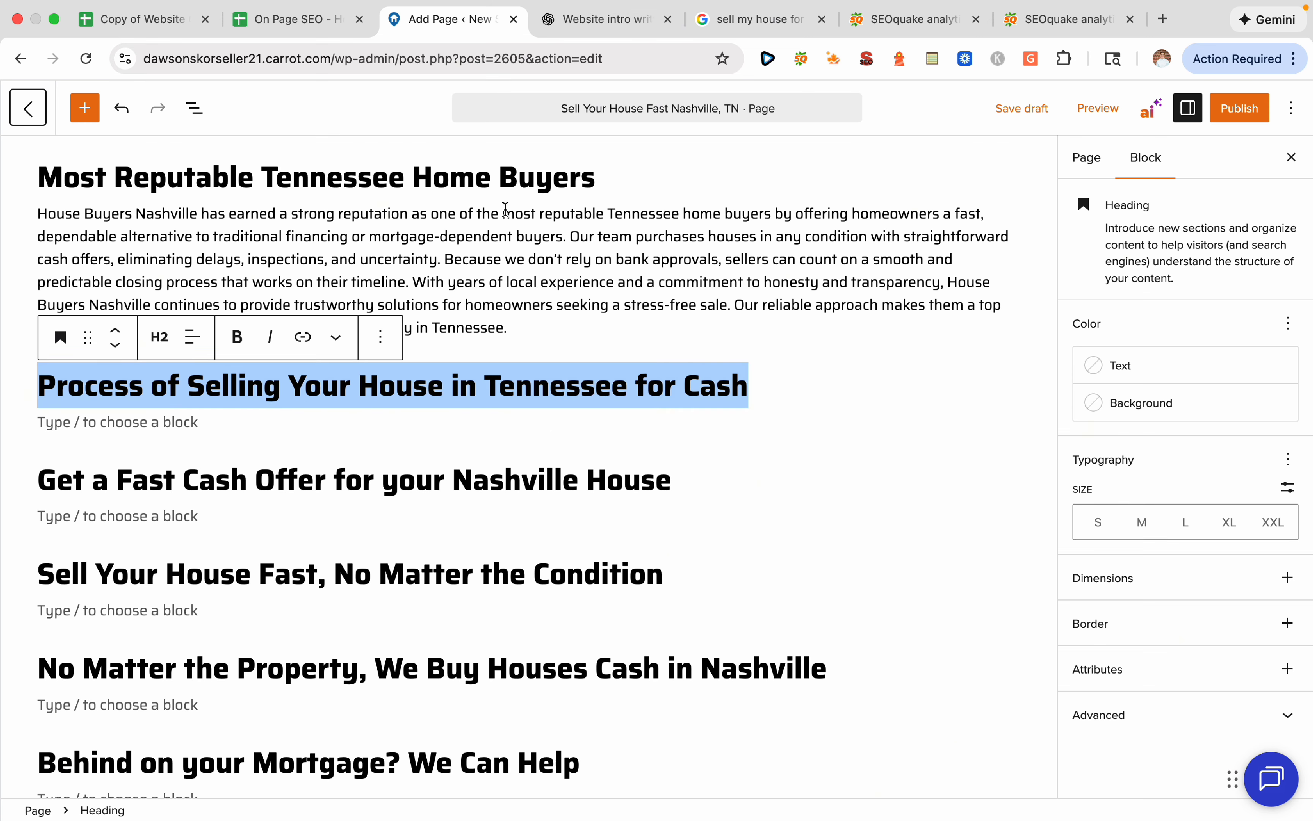
Start a ChatGPT prompt "Great now do the same thing for below" with the copied heading pasted beneath it
left_click(606, 19)
left_click(574, 712)
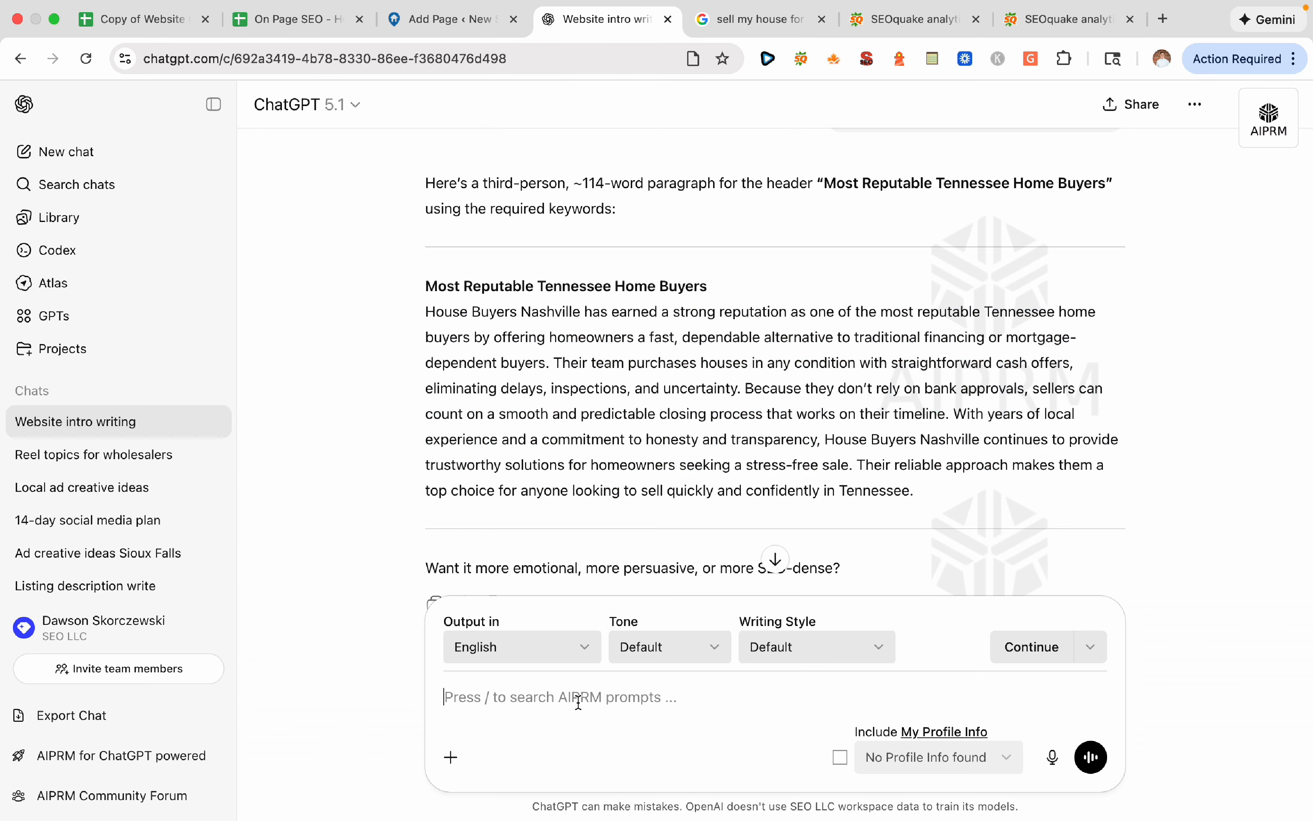
type("Great now do the same thing for")
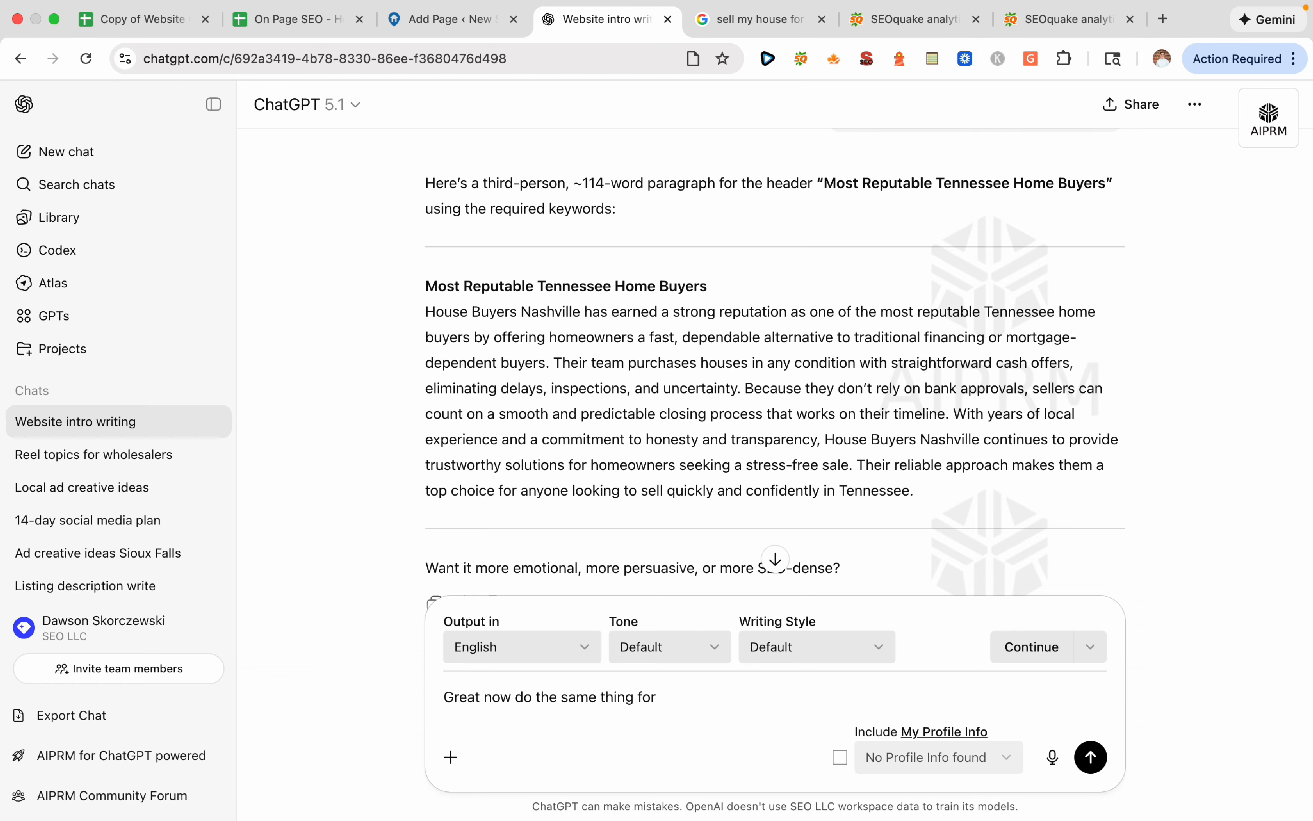
type(" below")
key("shift+Return")
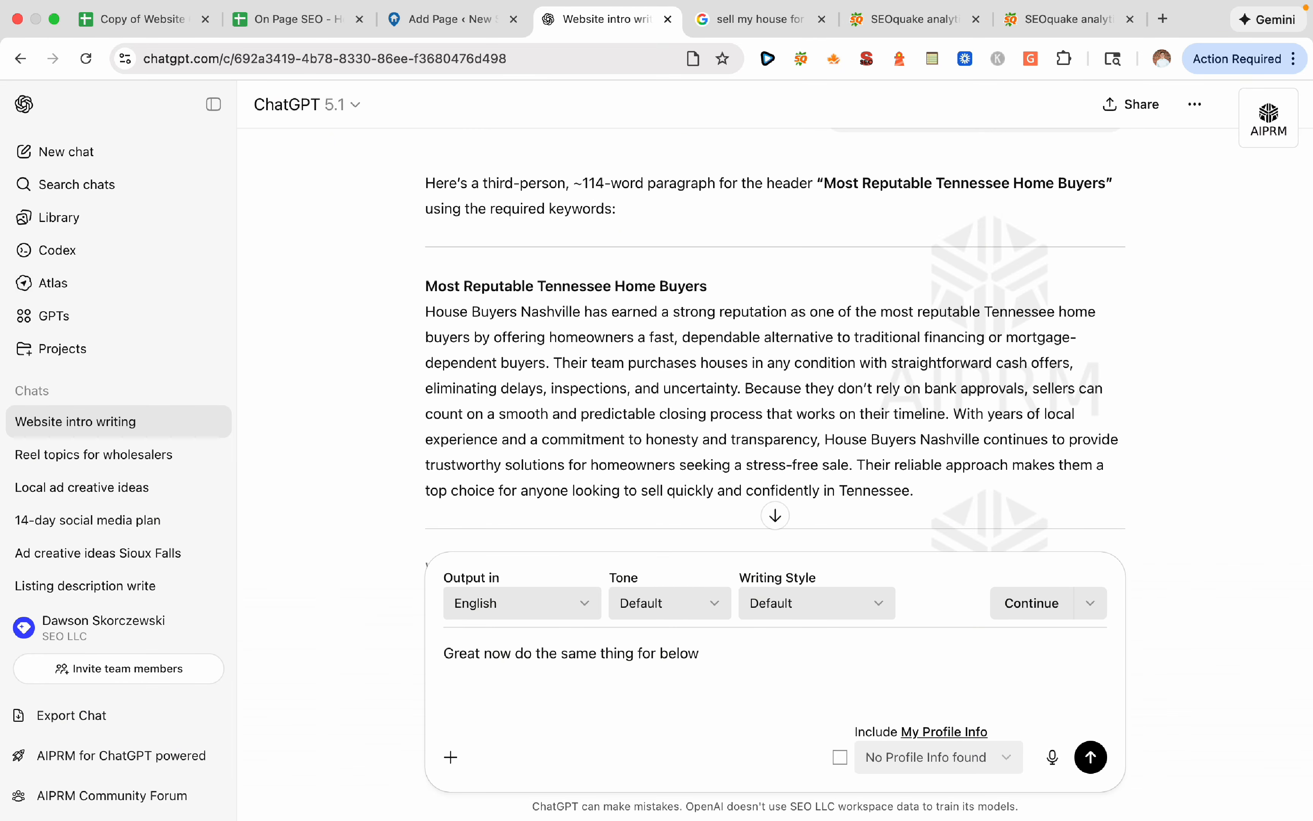
key("super+v")
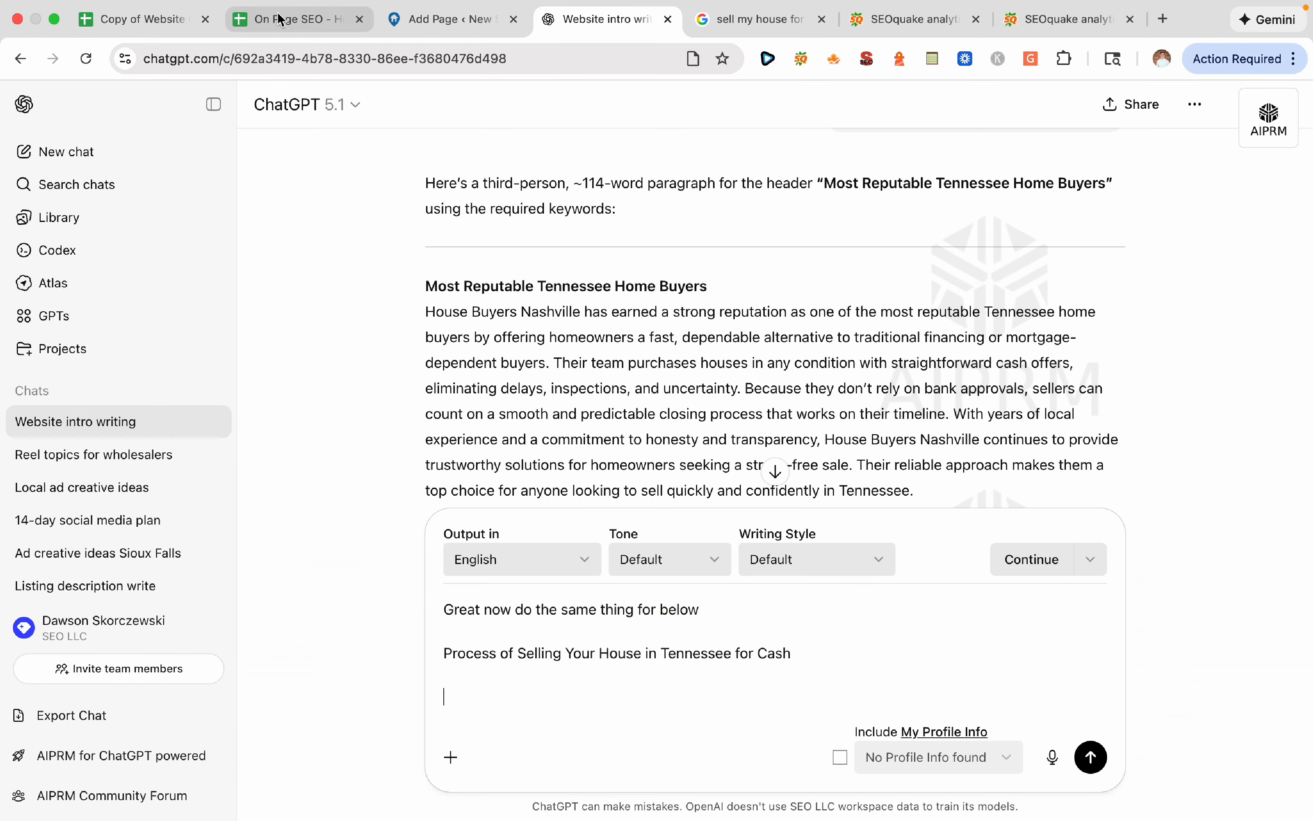
Add the keywords "Nashville Tennessee", "homebuyers" and "house fast" from the On Page SEO sheet to the ChatGPT prompt and send it
left_click(282, 19)
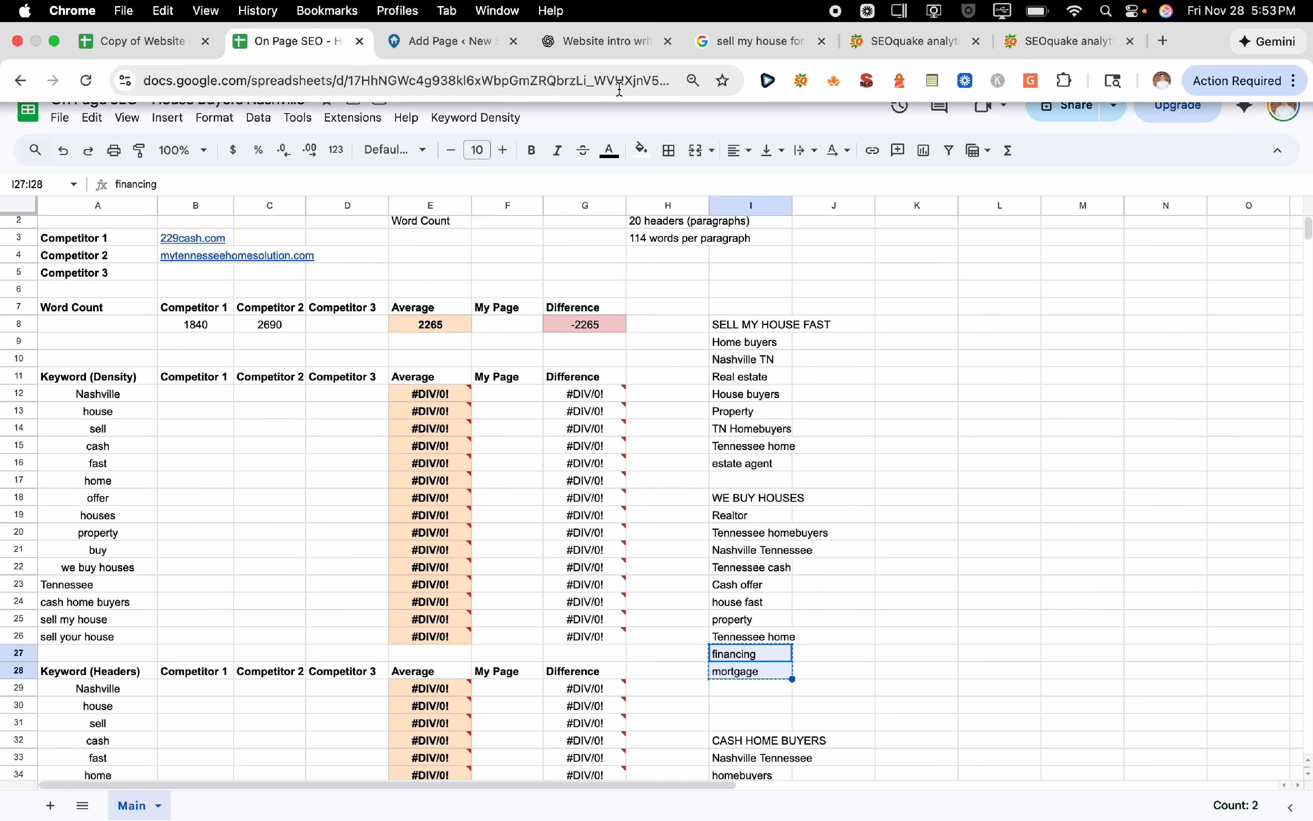
key("cmd+c")
scroll(949, 498, "down", 5)
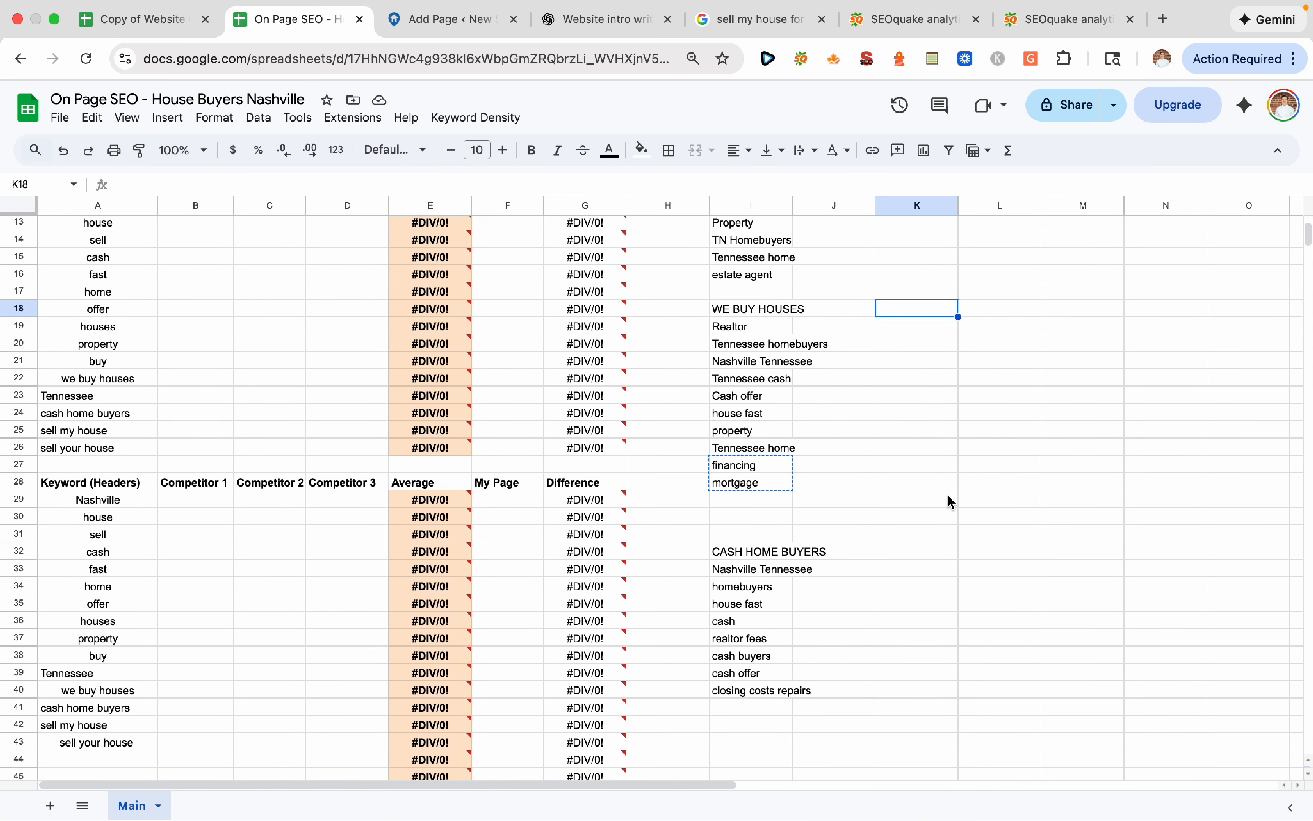
left_click_drag(756, 568, 757, 603)
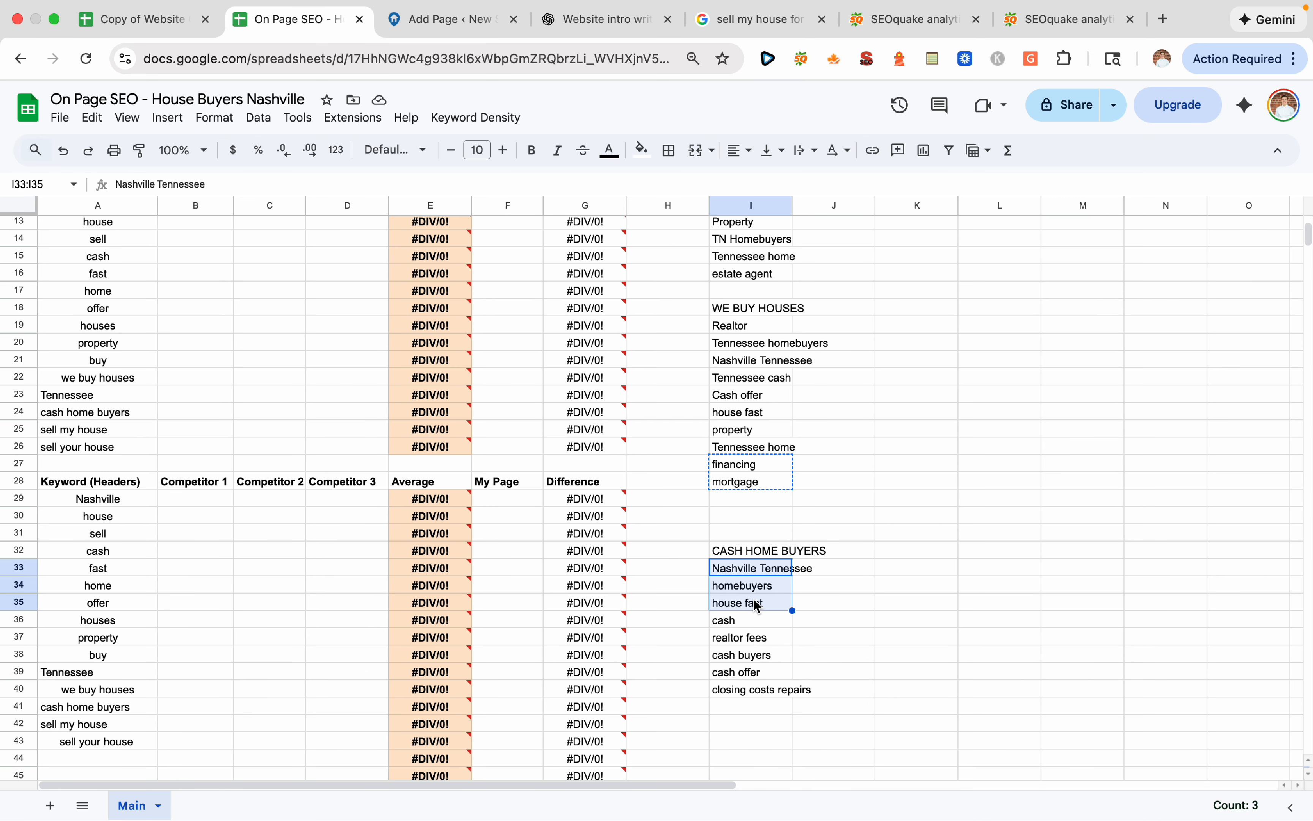
key("cmd+c")
left_click(603, 19)
key("cmd+v")
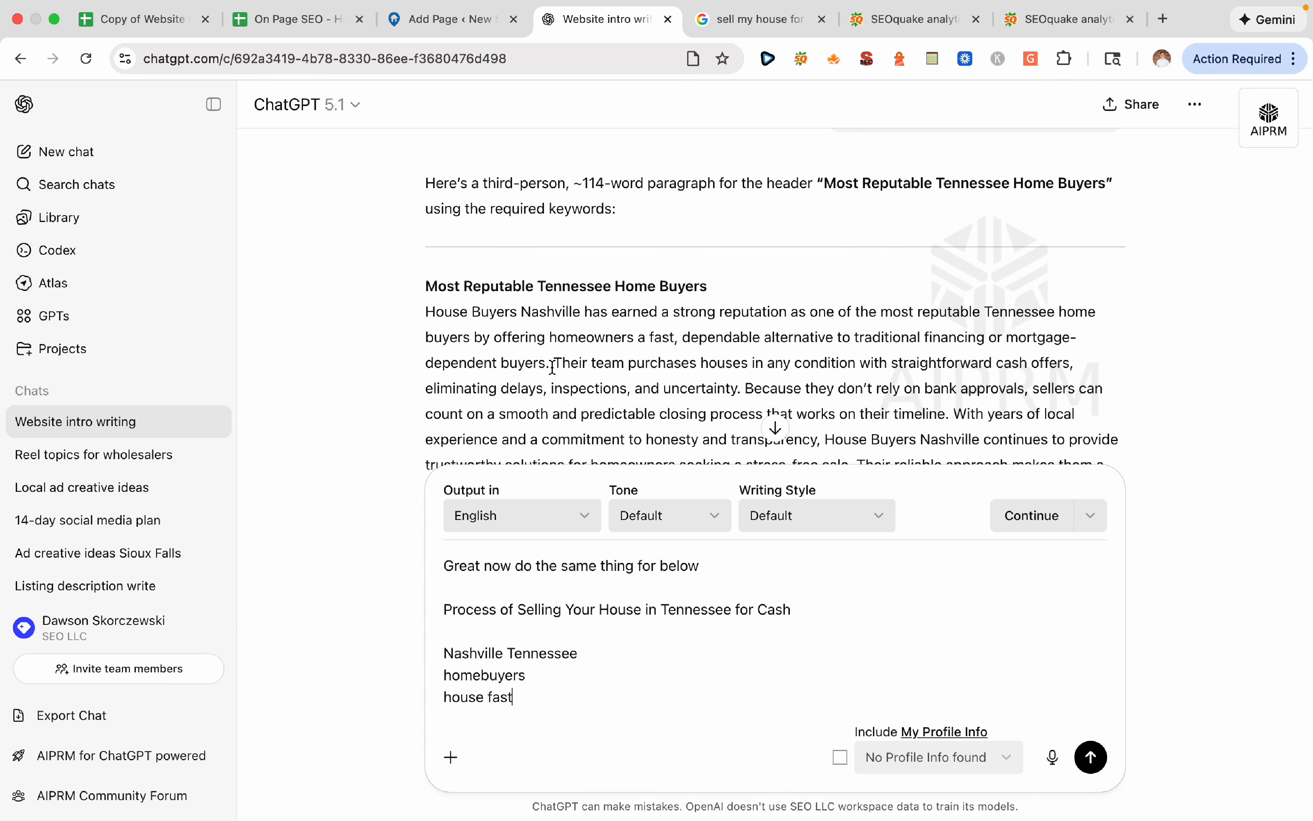
key("Return")
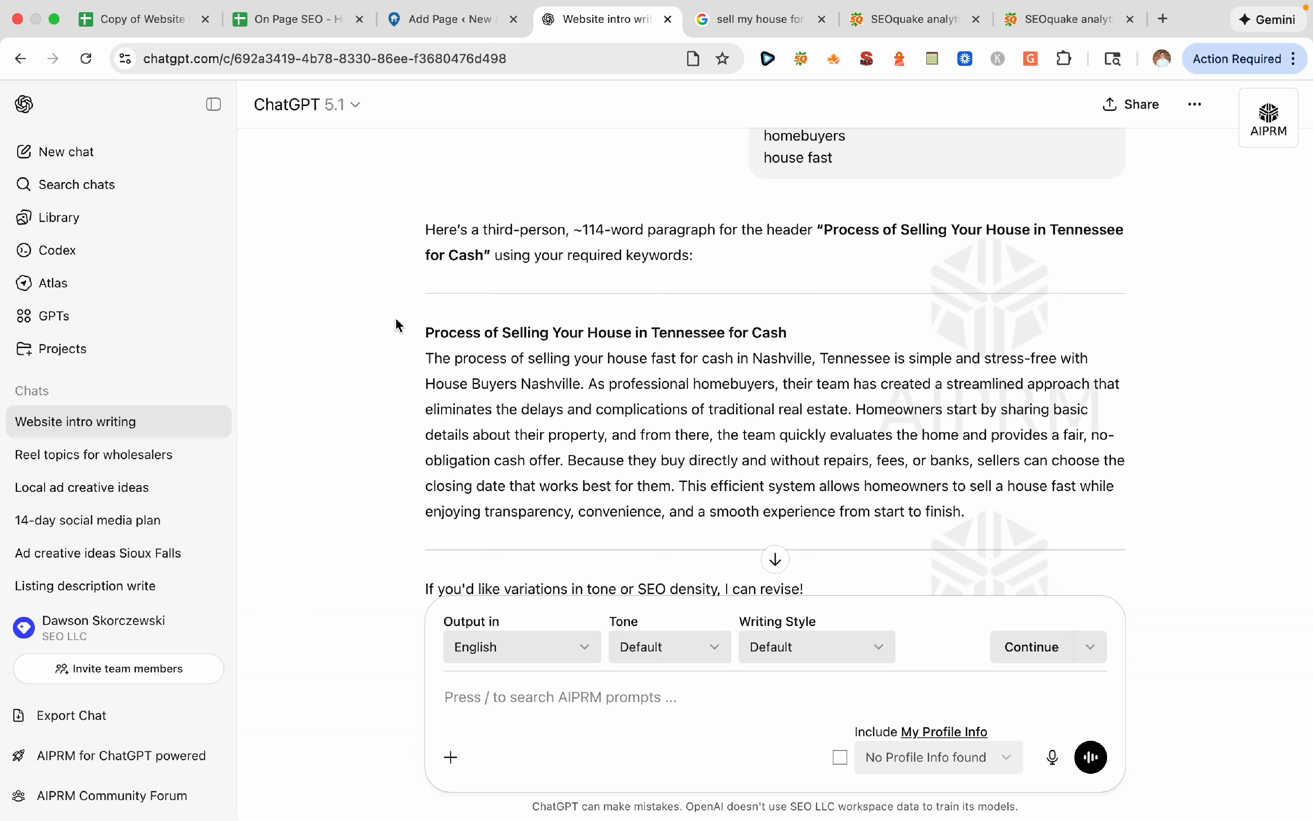
Copy the generated paragraph from ChatGPT into the website page under "Process of Selling Your House in Tennessee for Cash"
scroll(402, 317, "down", 3)
left_click(993, 433)
left_click_drag(993, 433, 415, 283)
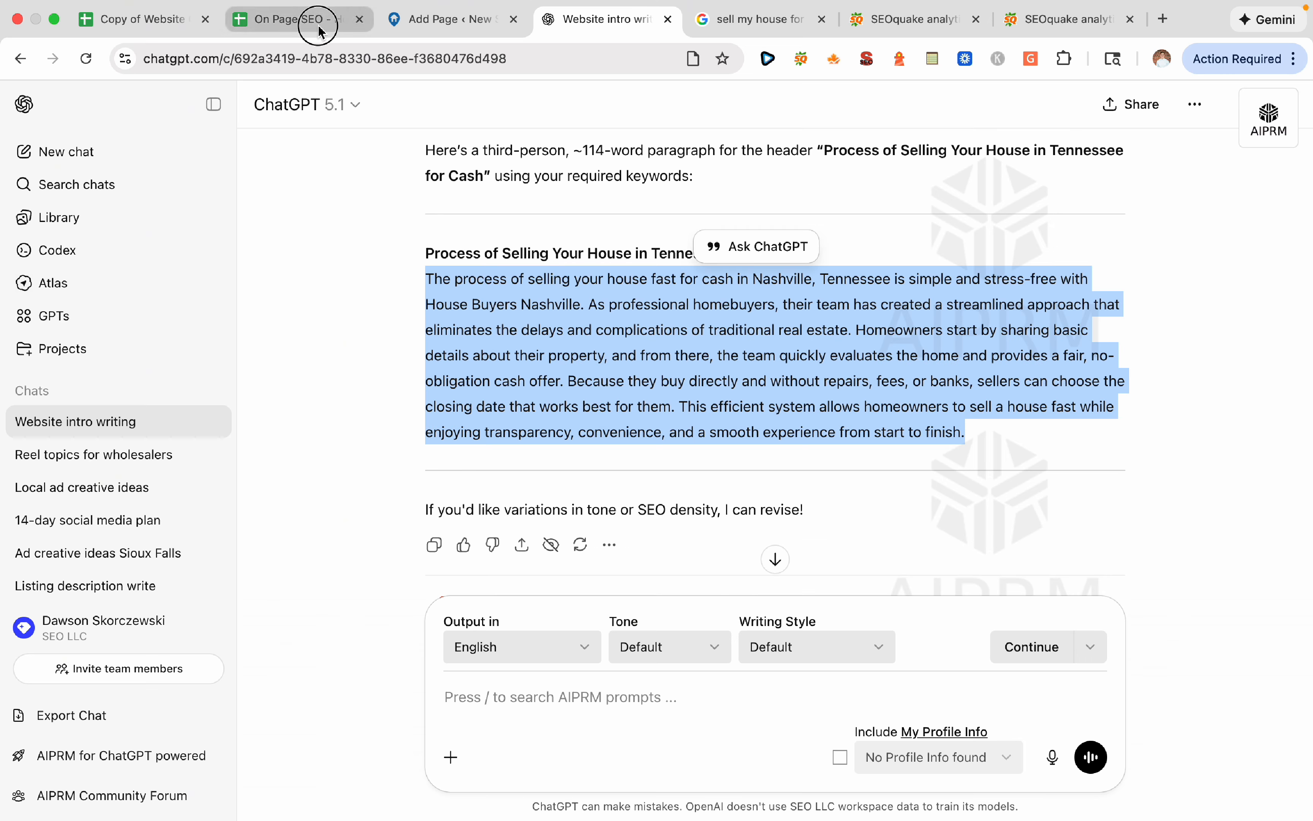
left_click(307, 20)
left_click(442, 19)
left_click(392, 427)
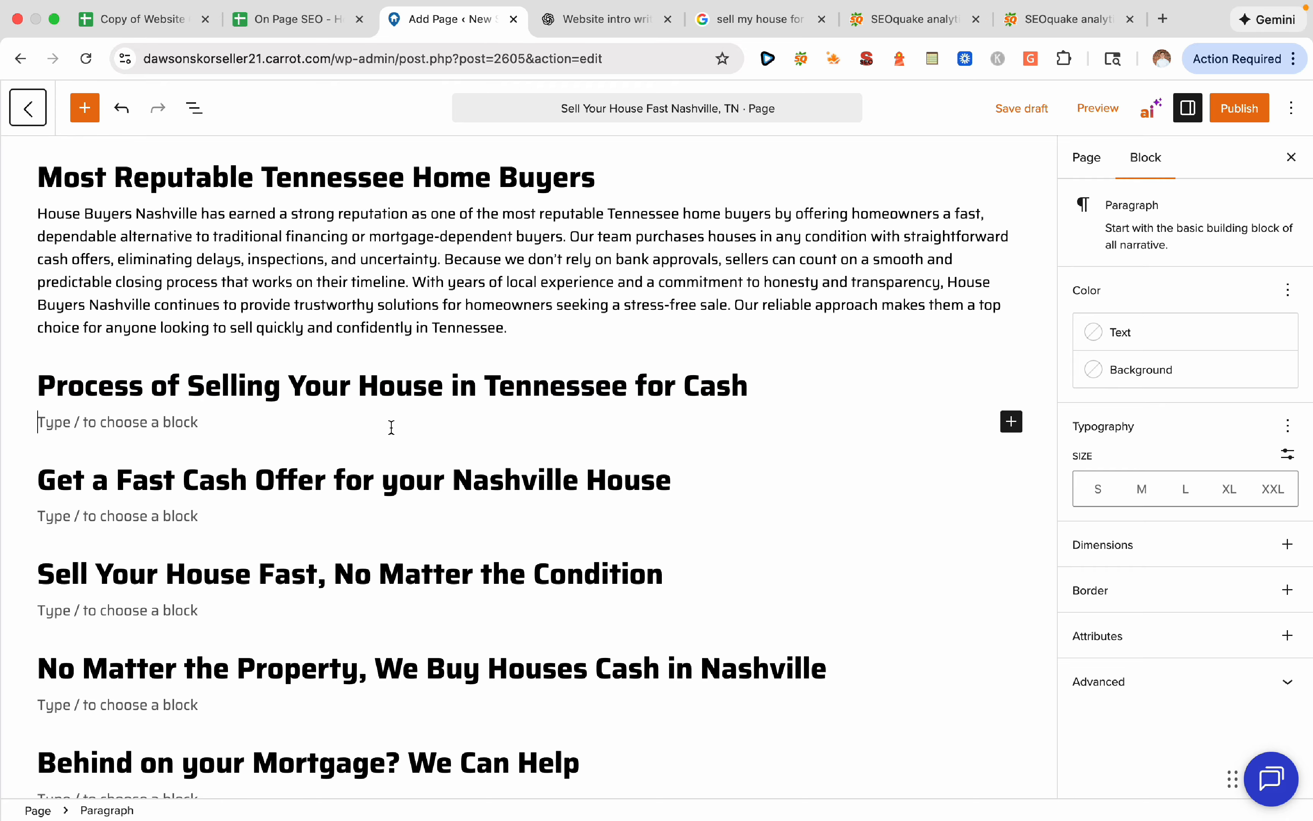
key("super+v")
scroll(547, 481, "down", 1)
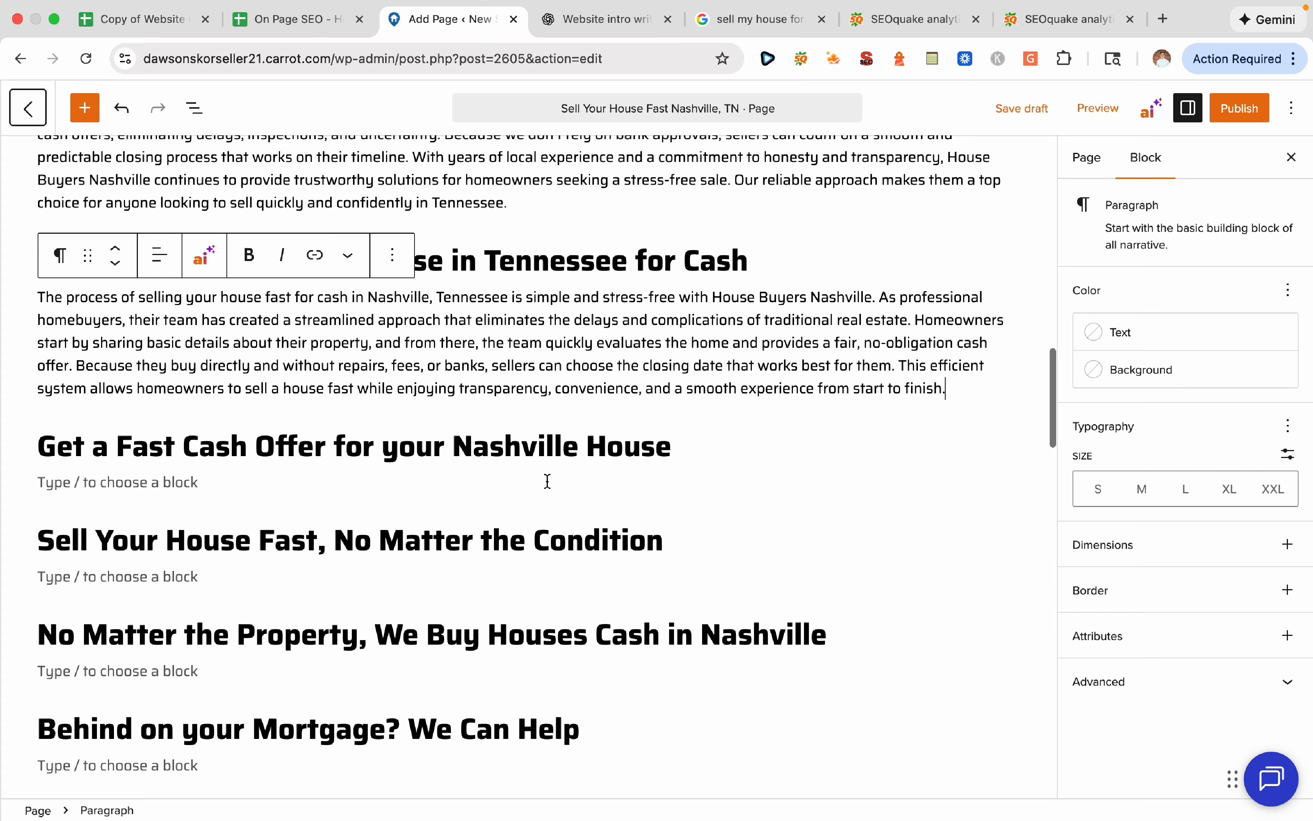
Start a new ChatGPT prompt in the website intro chat reading "Now do the same thing for below"
left_click(478, 474)
left_click(597, 34)
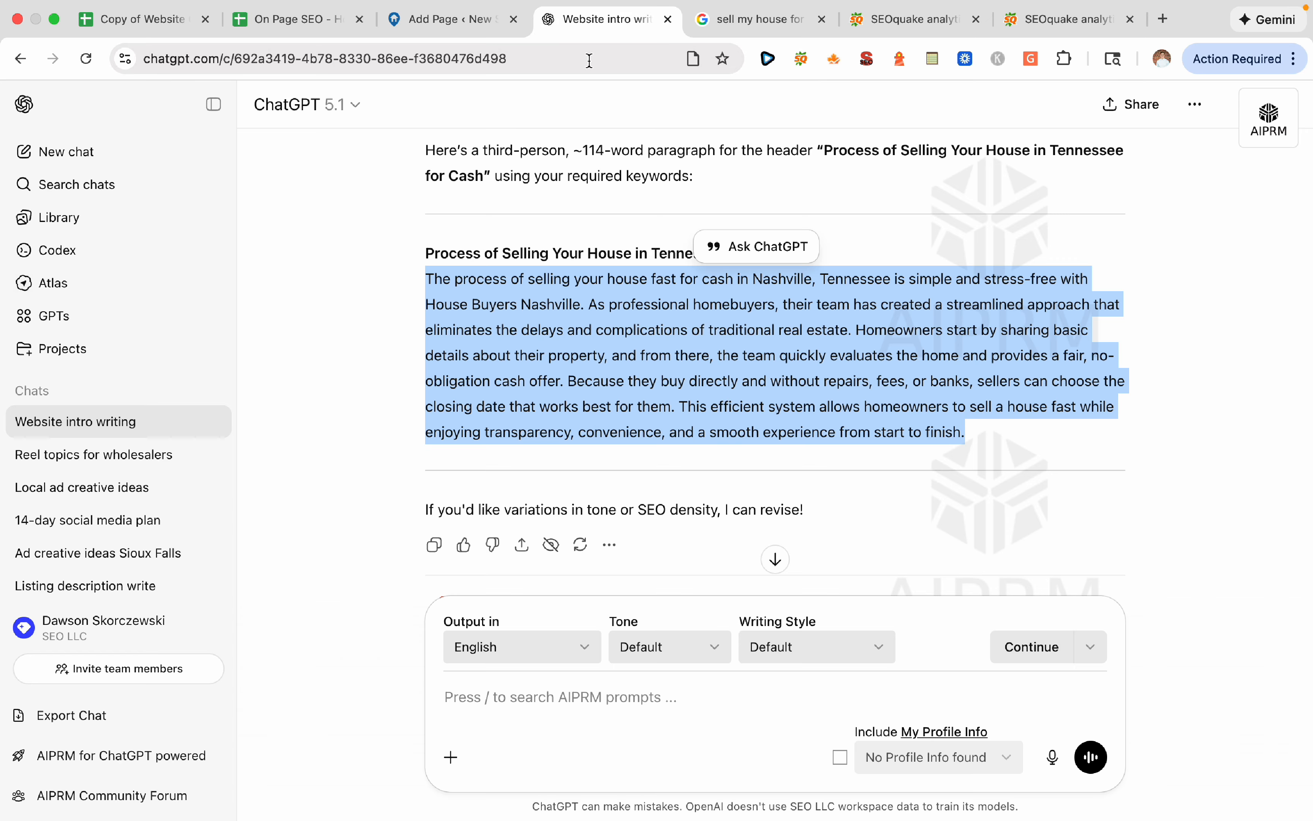
left_click(605, 678)
type("Now do ")
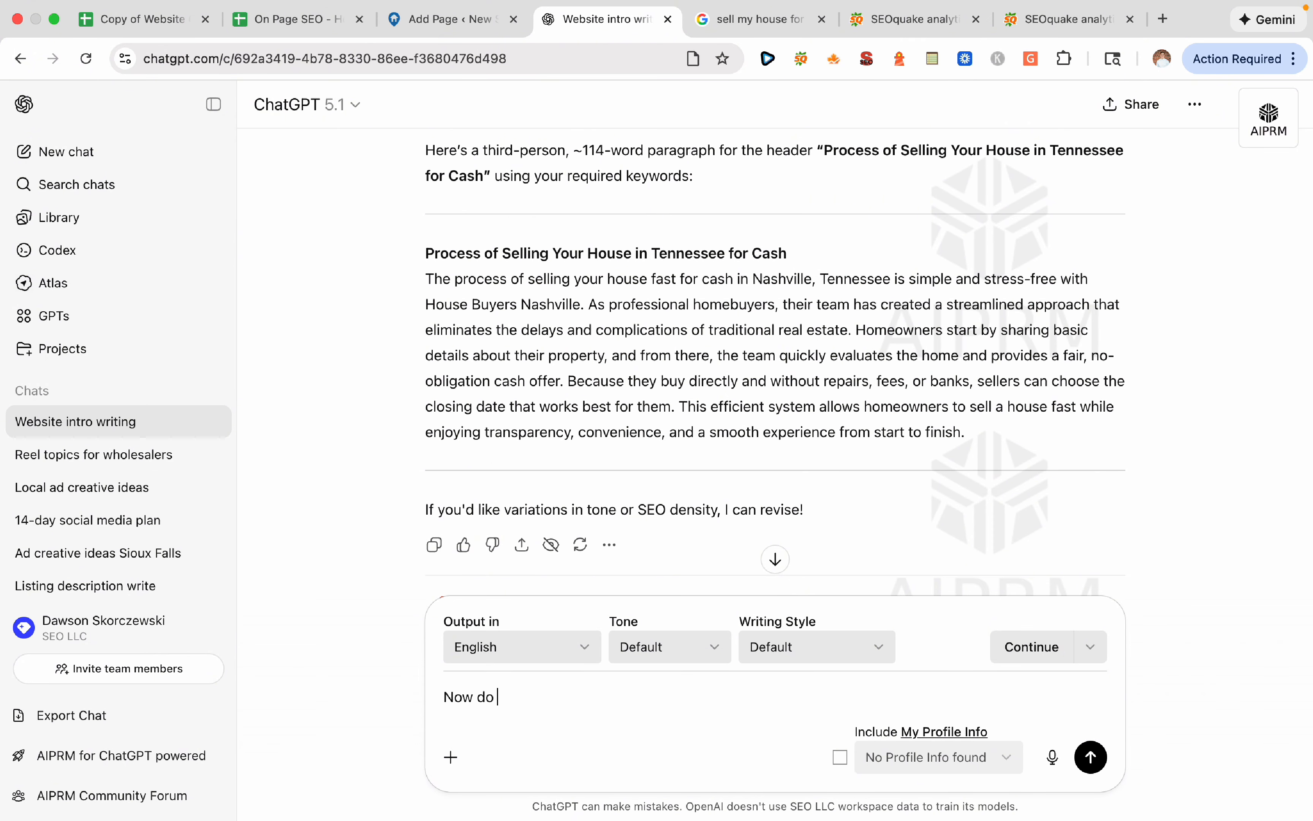
type("the same thing for below")
key("shift+Return")
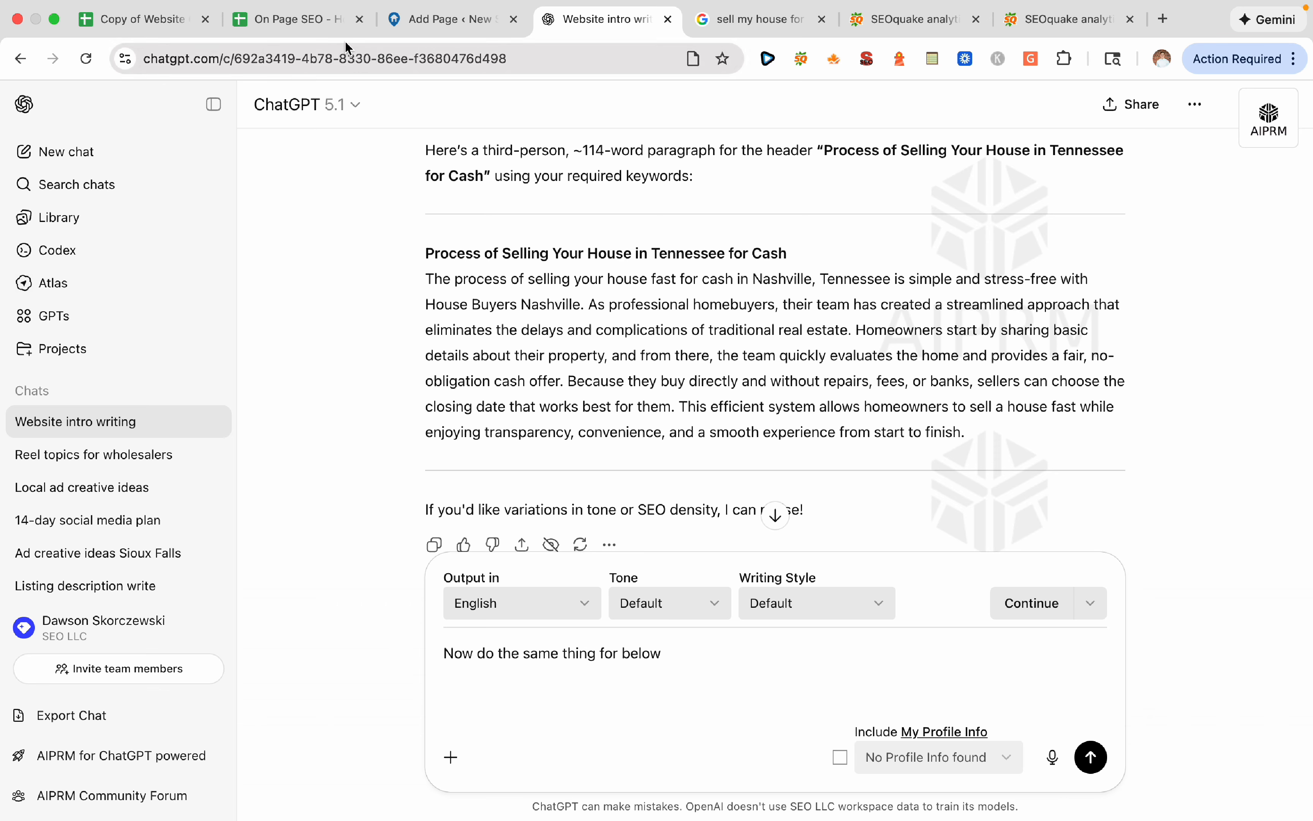
Copy the page heading "Get a Fast Cash Offer for your Nashville House" into the ChatGPT prompt below the instruction
left_click(326, 20)
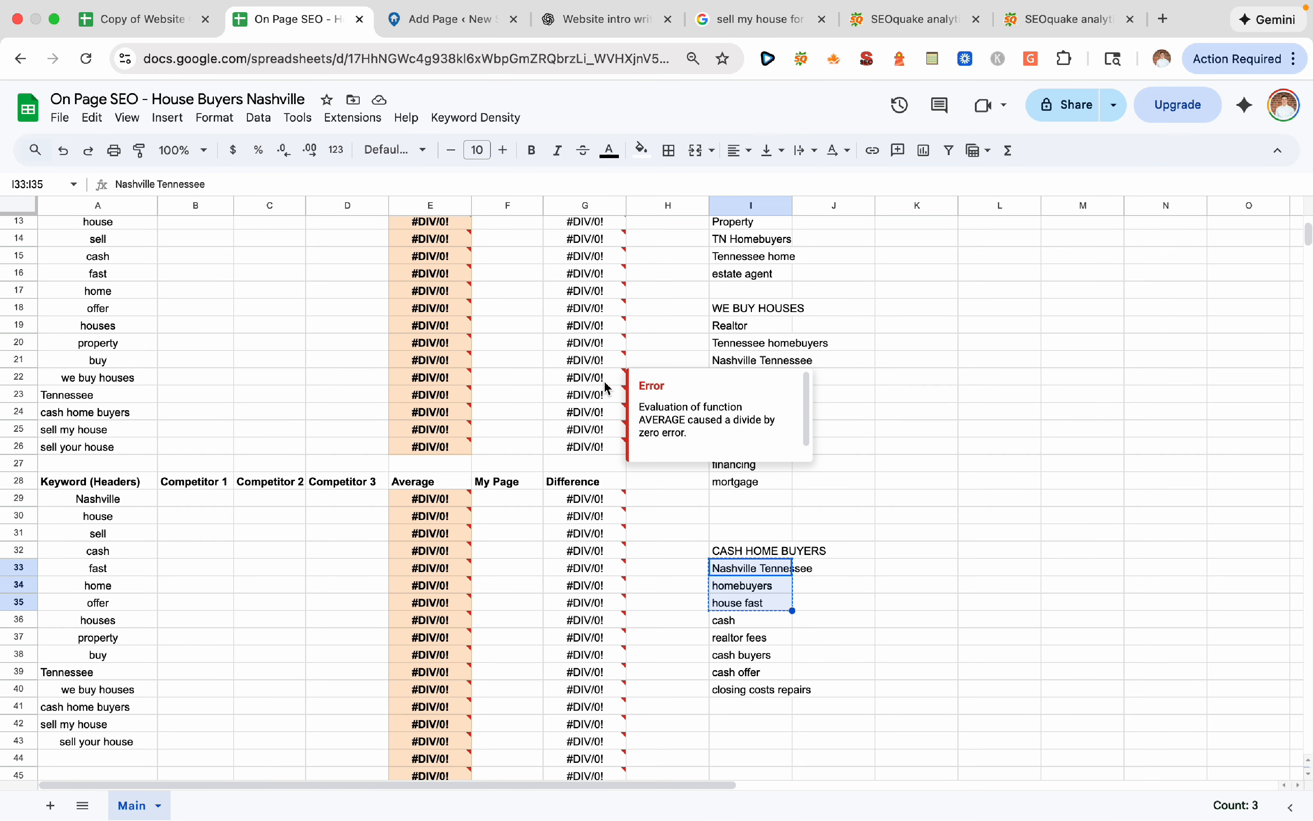
left_click(456, 21)
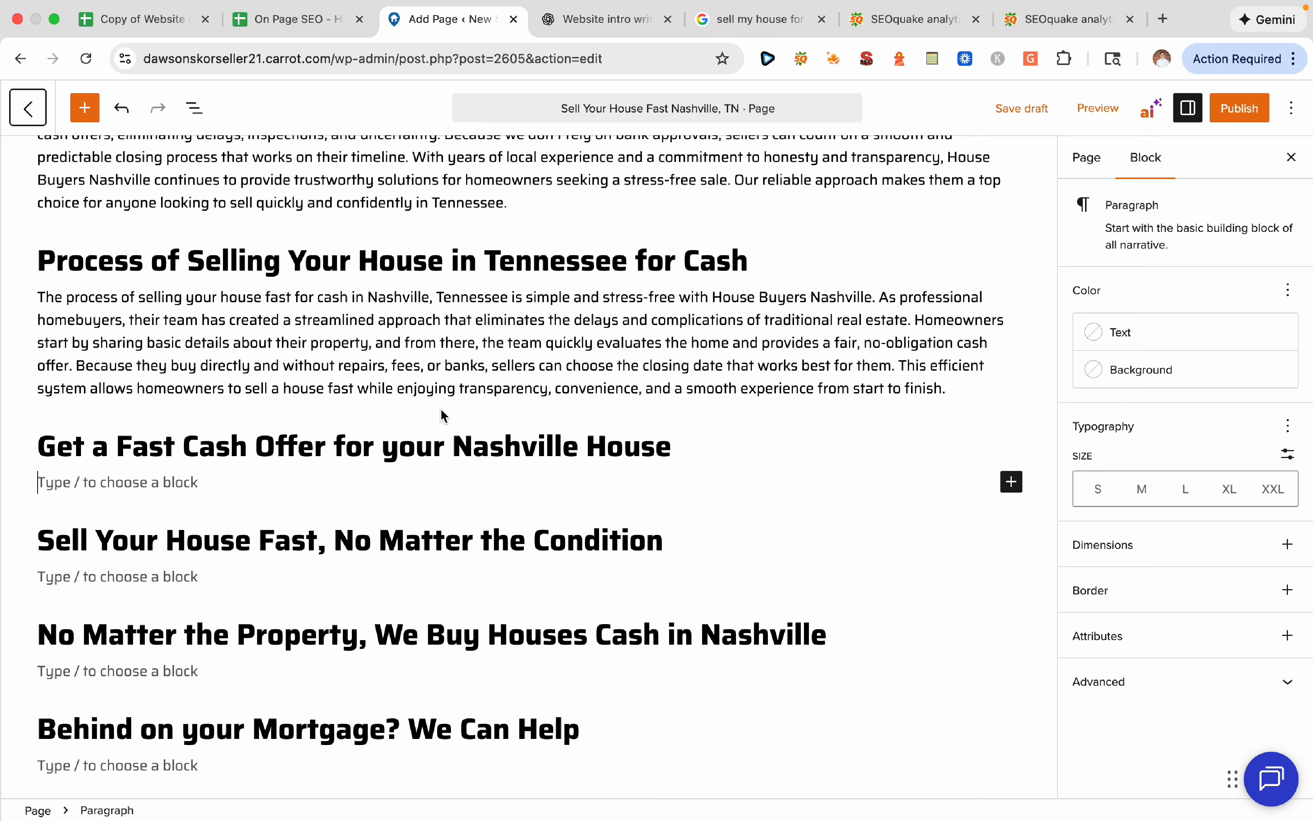
triple_click(424, 443)
key("super+c")
left_click(602, 19)
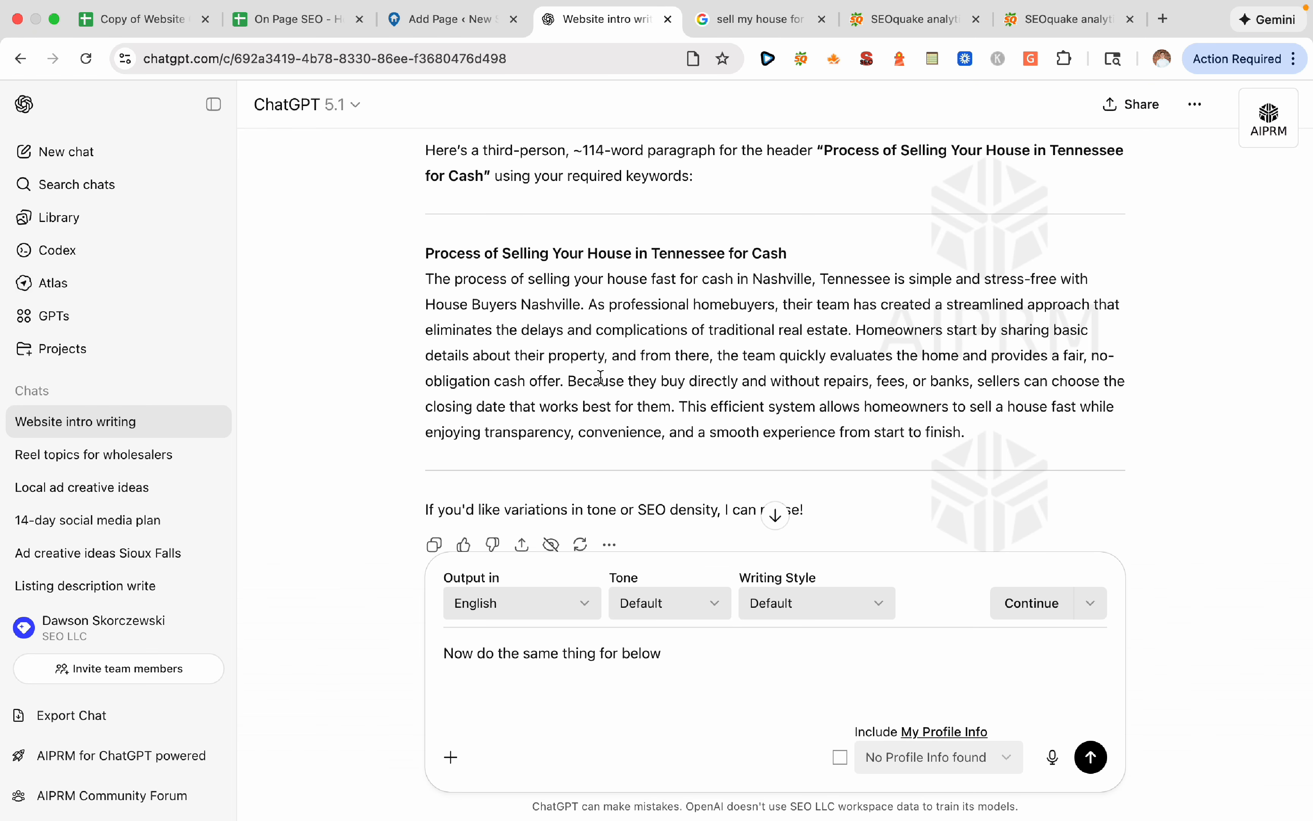
key("super+v")
key("shift+Return")
key("shift+Return")
Add the keywords "cash", "realtor fees" and "cash buyers" from the On Page SEO sheet to the ChatGPT prompt and send it
left_click(343, 21)
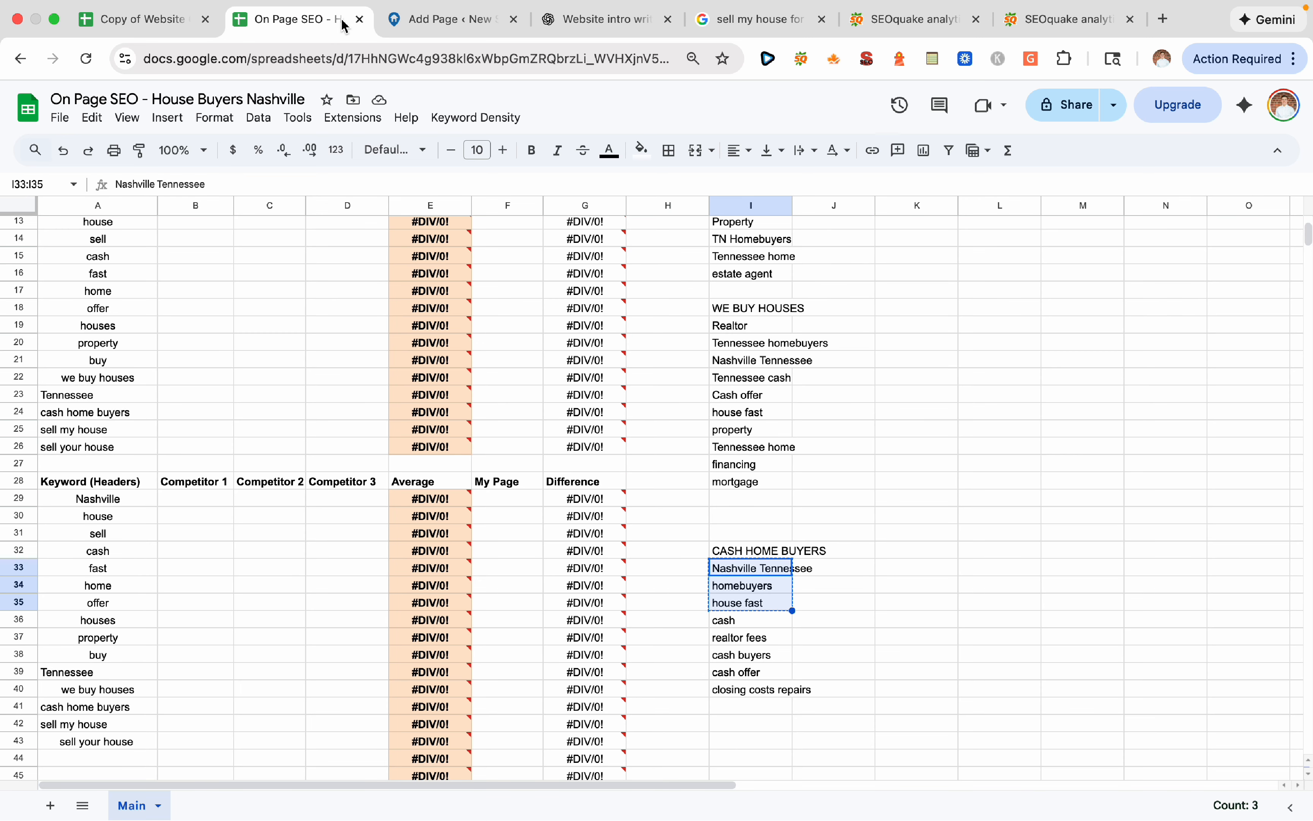
left_click_drag(755, 624, 754, 655)
left_click(611, 21)
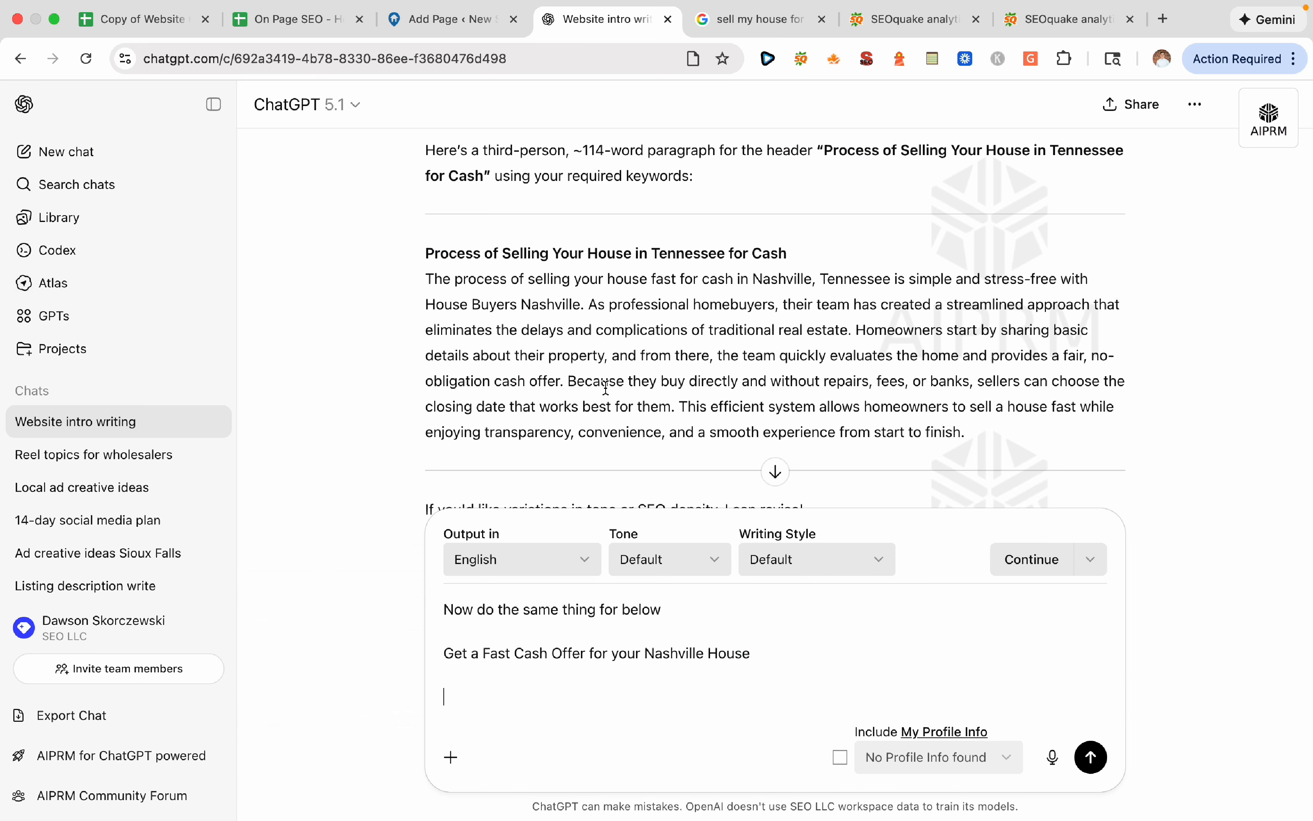
key("super+v")
key("Return")
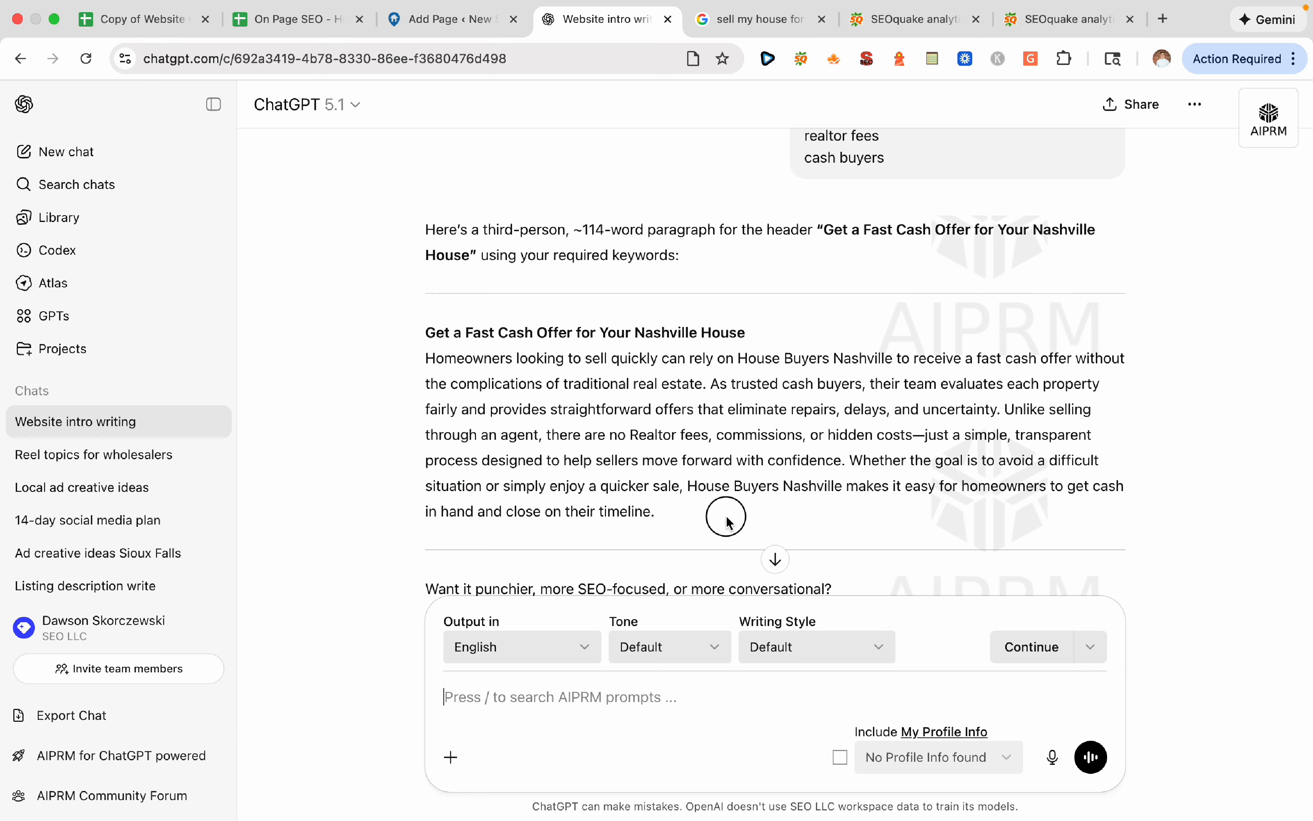
Copy the generated paragraph from ChatGPT into the website page under "Get a Fast Cash Offer for your Nashville House"
left_click_drag(722, 516, 426, 363)
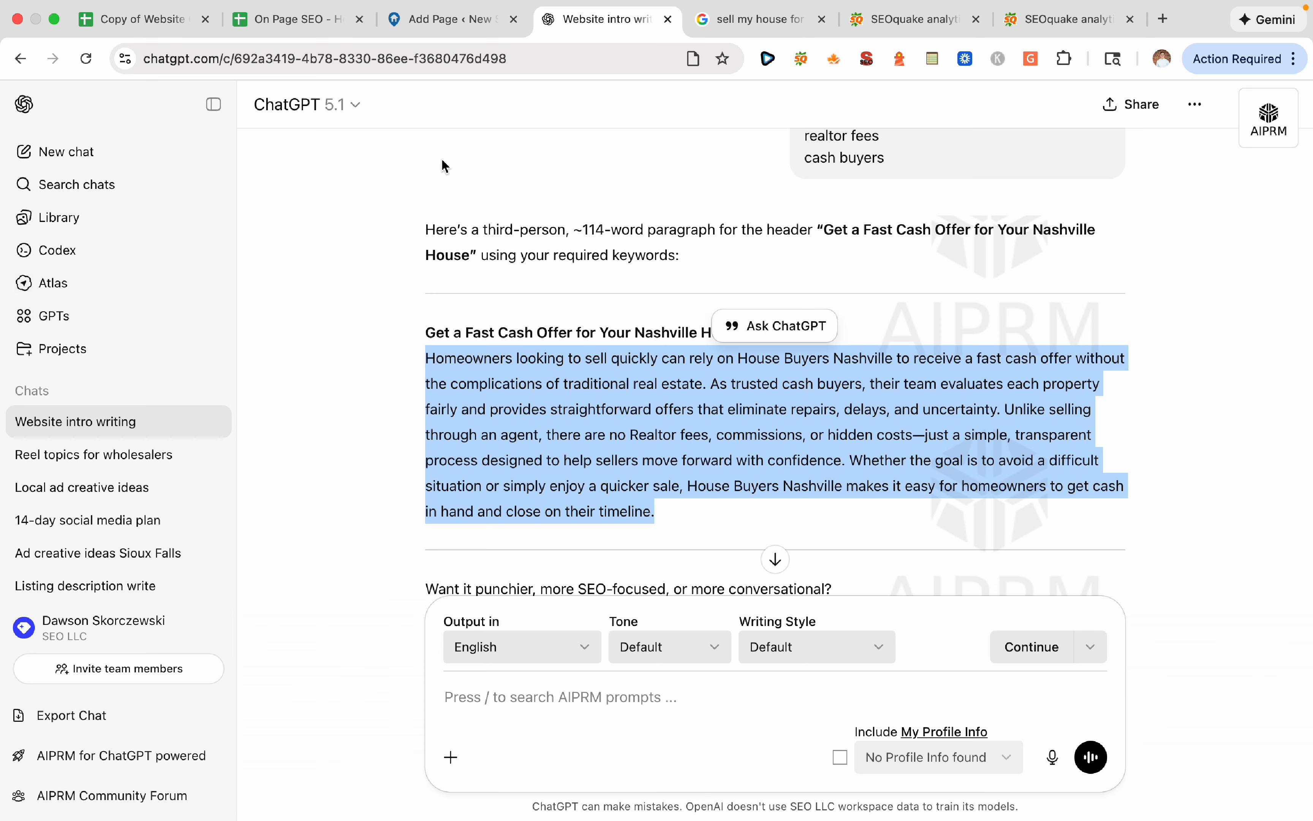
left_click(459, 21)
left_click(395, 482)
key("super+v")
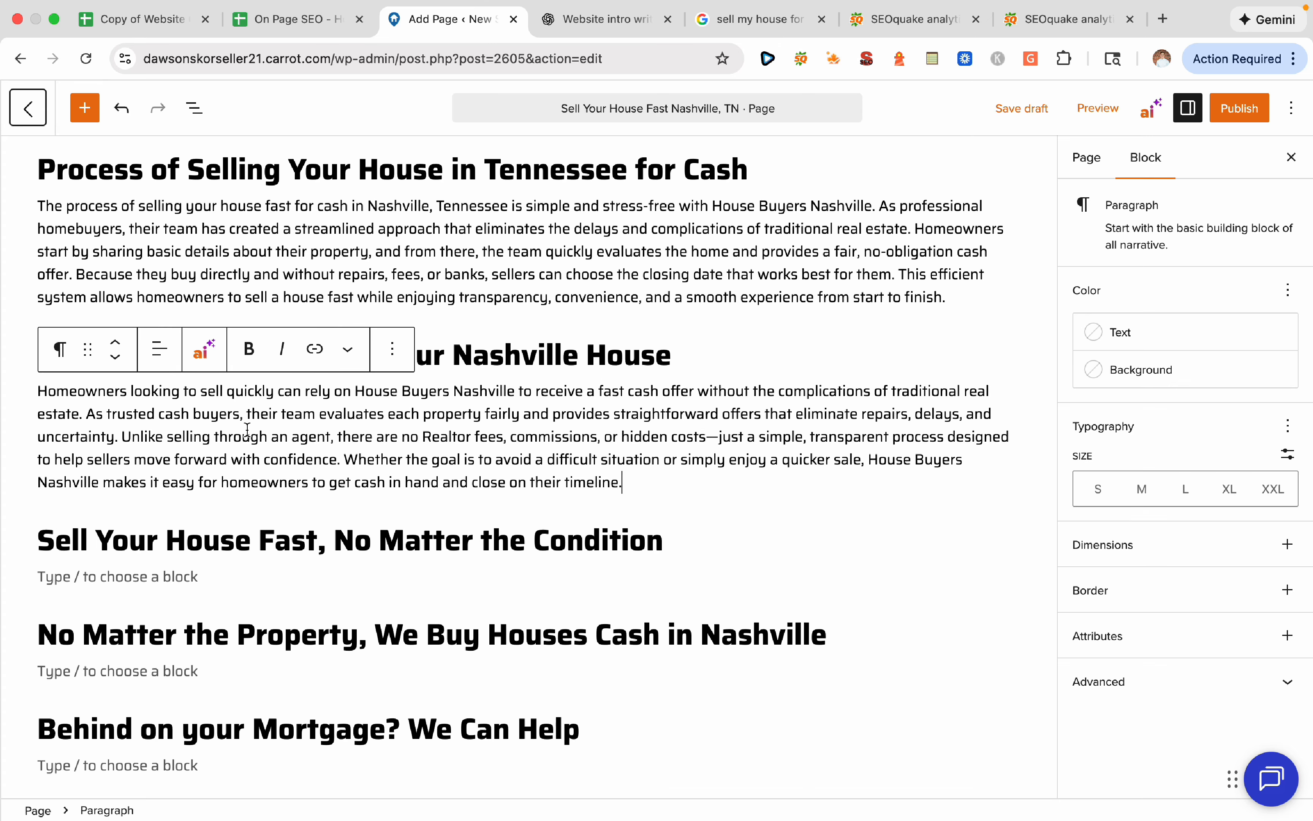
Change "their team" to "our team" in the new cash offer paragraph and save the page draft
left_click(277, 415)
double_click(274, 416)
type("our")
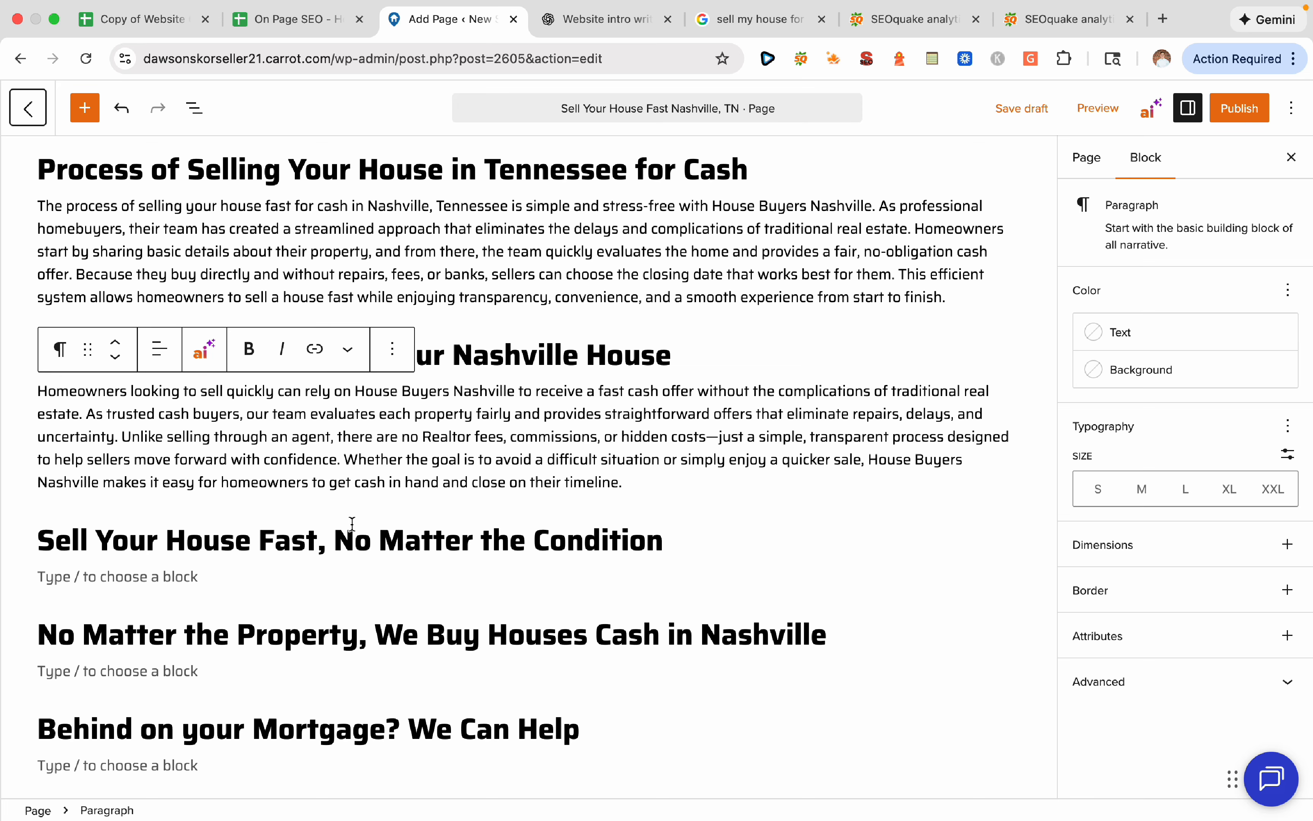
left_click(315, 583)
left_click(1022, 108)
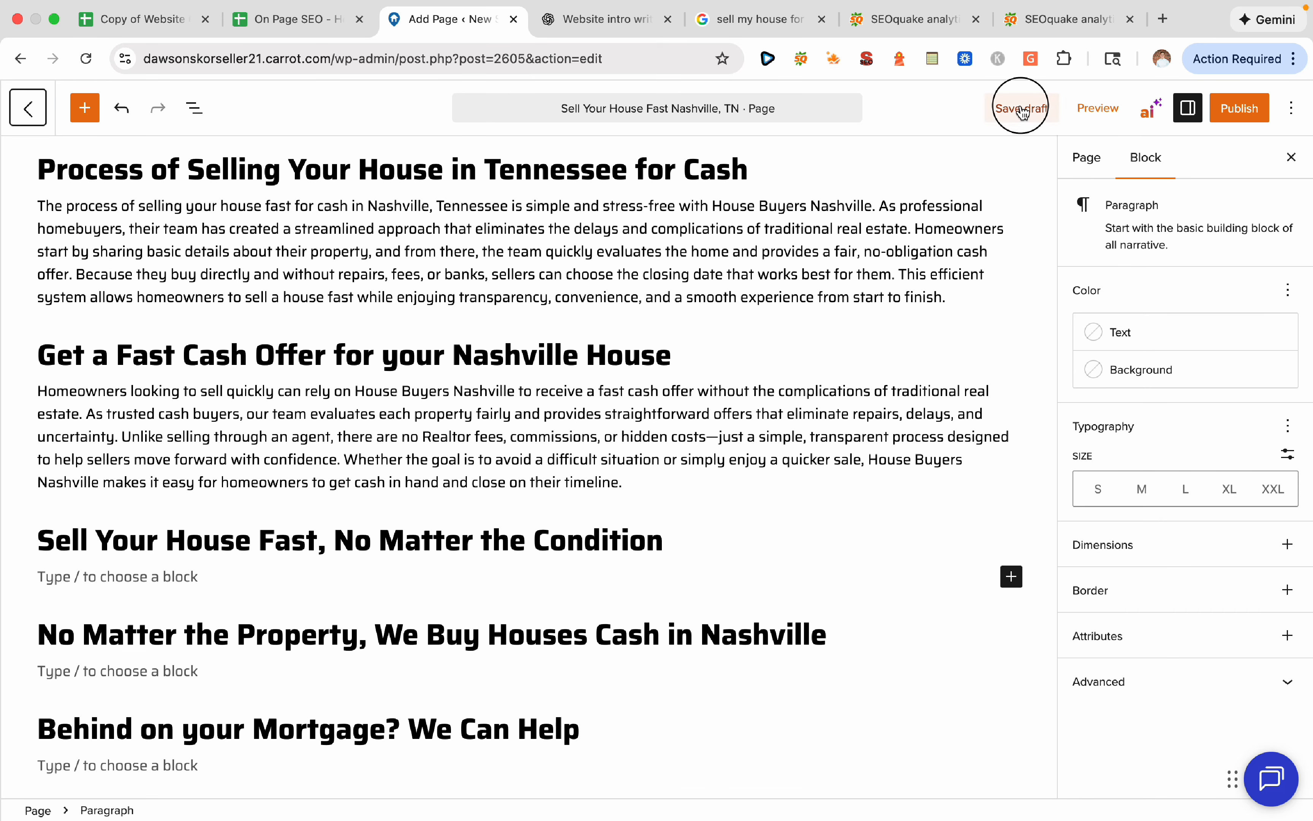
Return to ChatGPT and begin another prompt with "Now do the same thing for below"
left_click(623, 22)
left_click(628, 706)
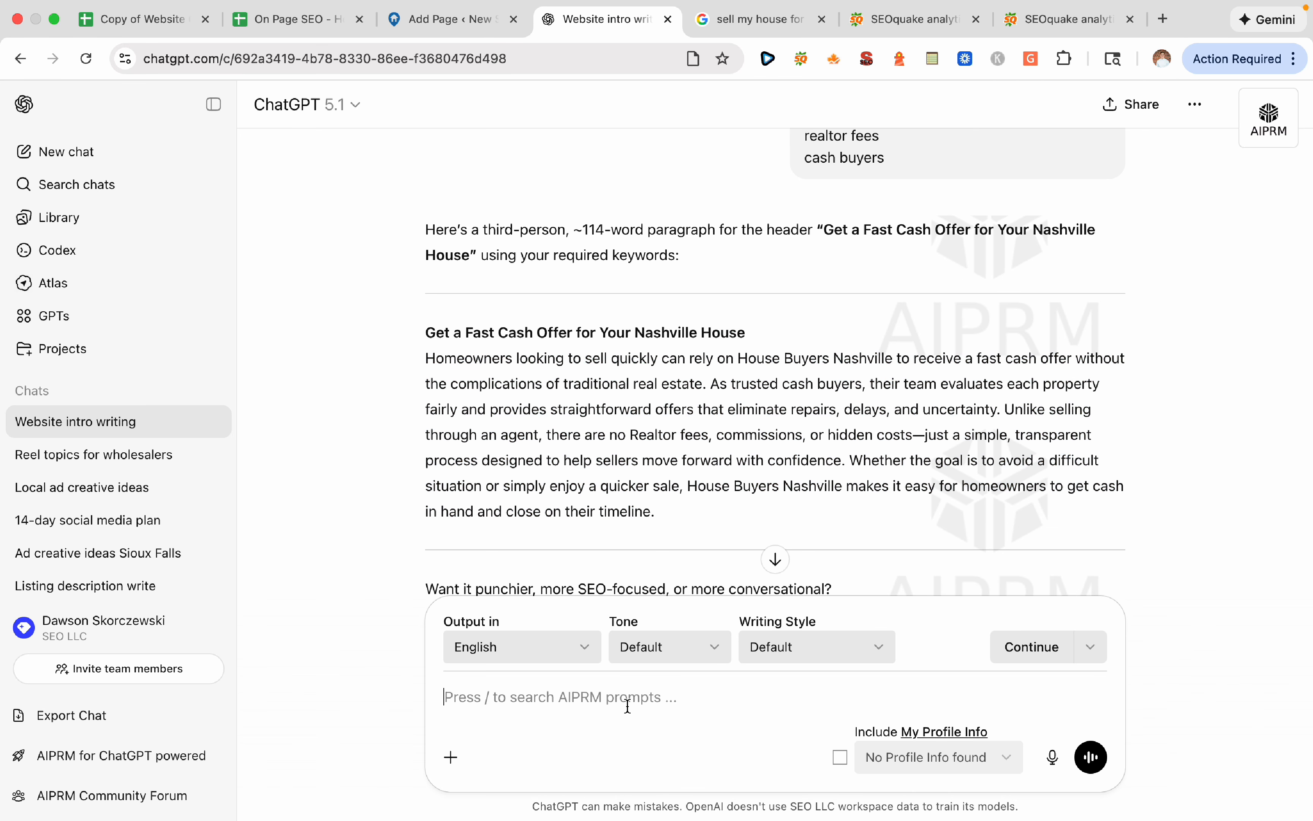
type("Now do the same thi")
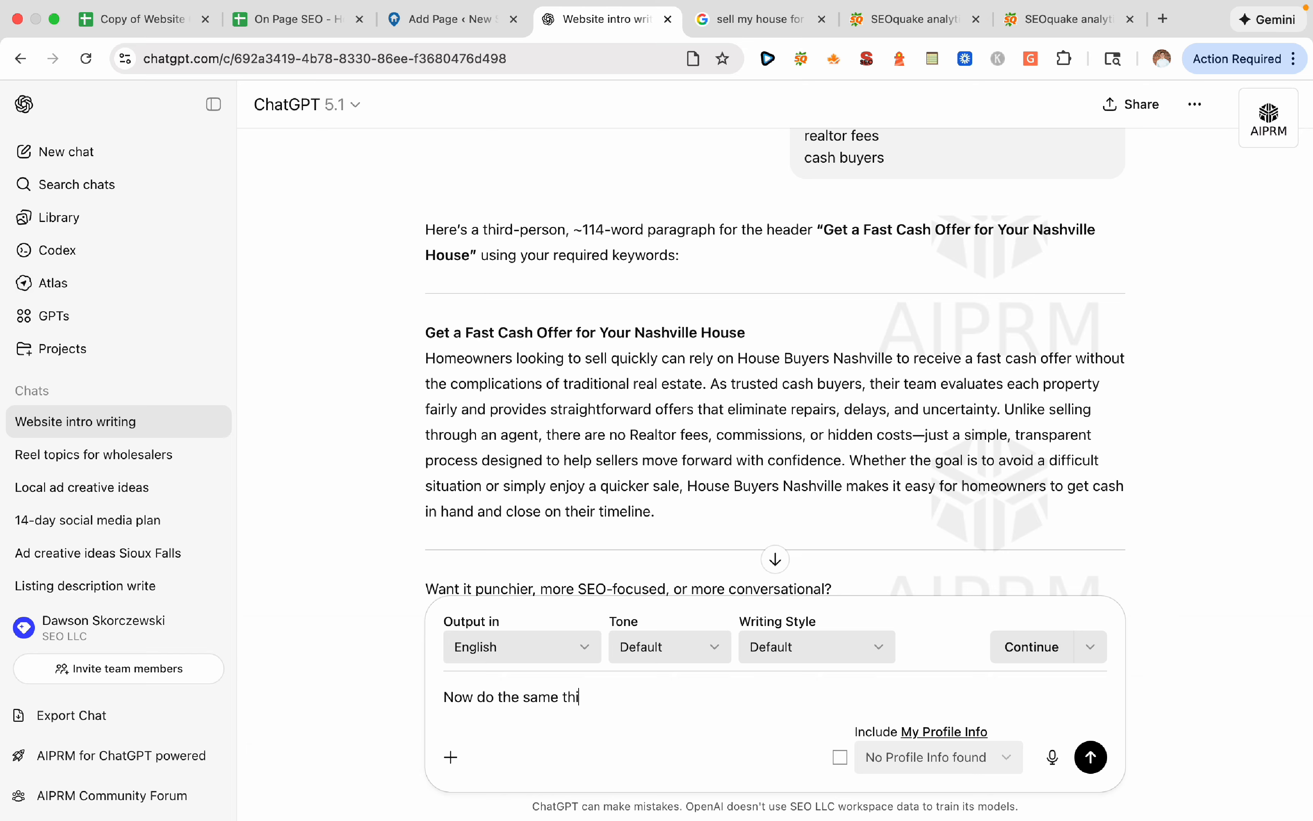
type("ng for below")
key("shift+Return")
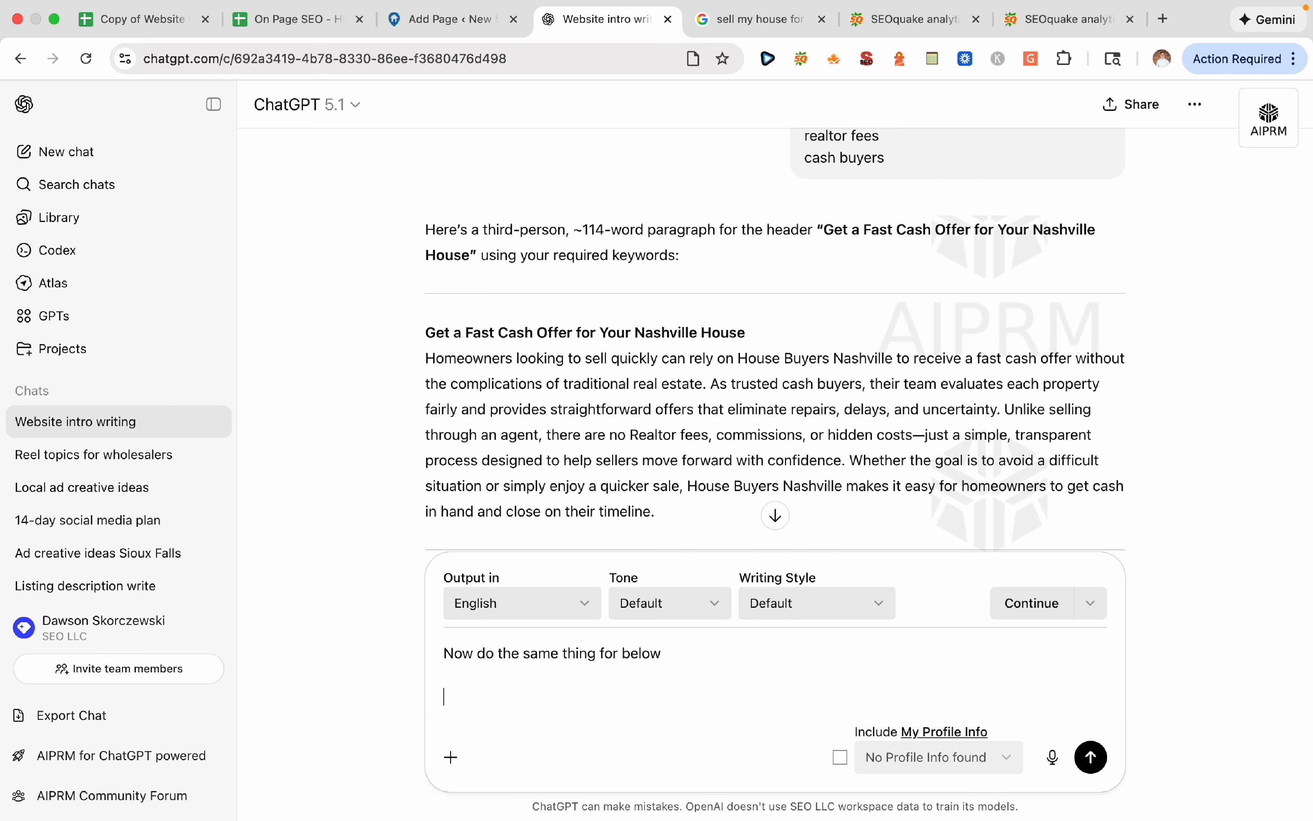
Copy the page heading "Sell Your House Fast, No Matter the Condition" into the ChatGPT prompt
left_click(424, 21)
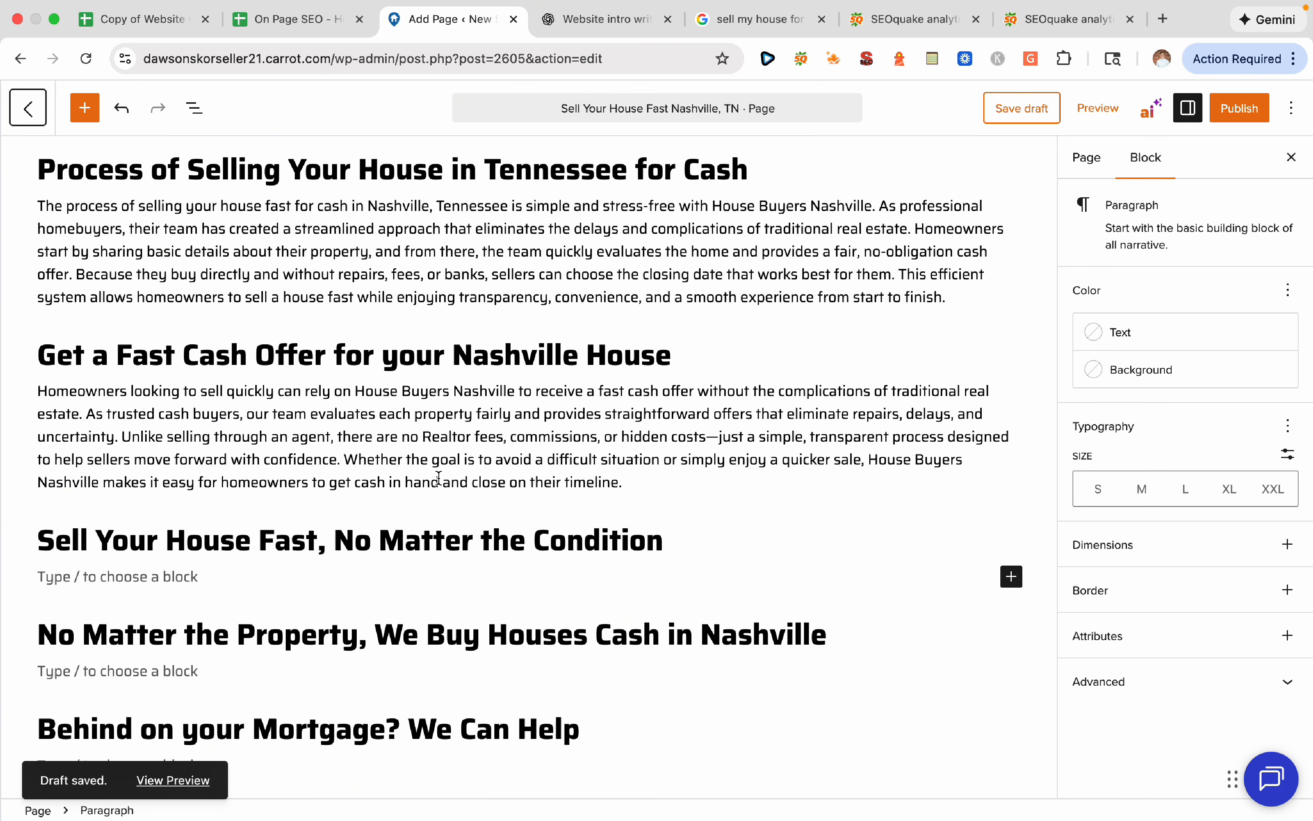
triple_click(426, 534)
key("super+c")
left_click(603, 19)
key("super+v")
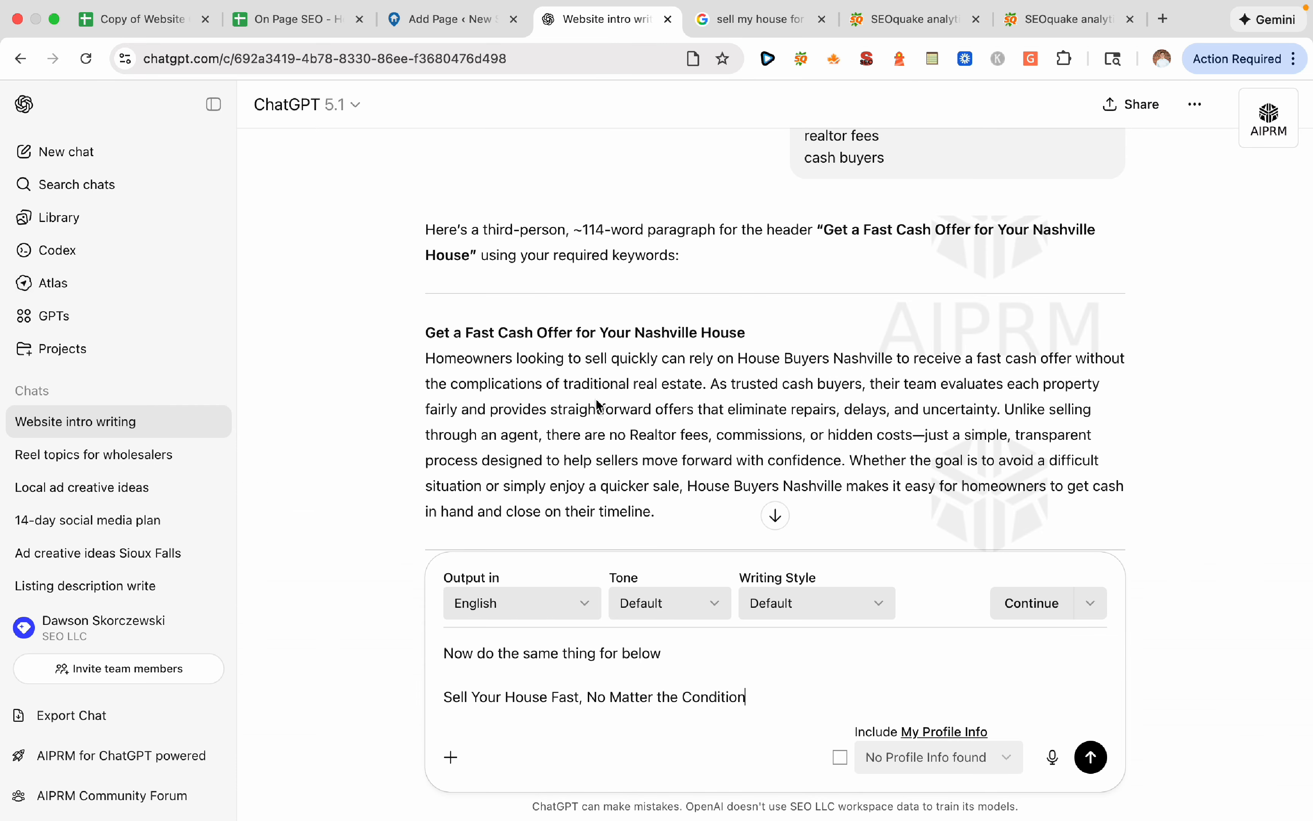
key("shift+Return")
Add the keywords "cash offer" and "closing costs repairs" from the On Page SEO sheet to the ChatGPT prompt and send it
left_click(342, 25)
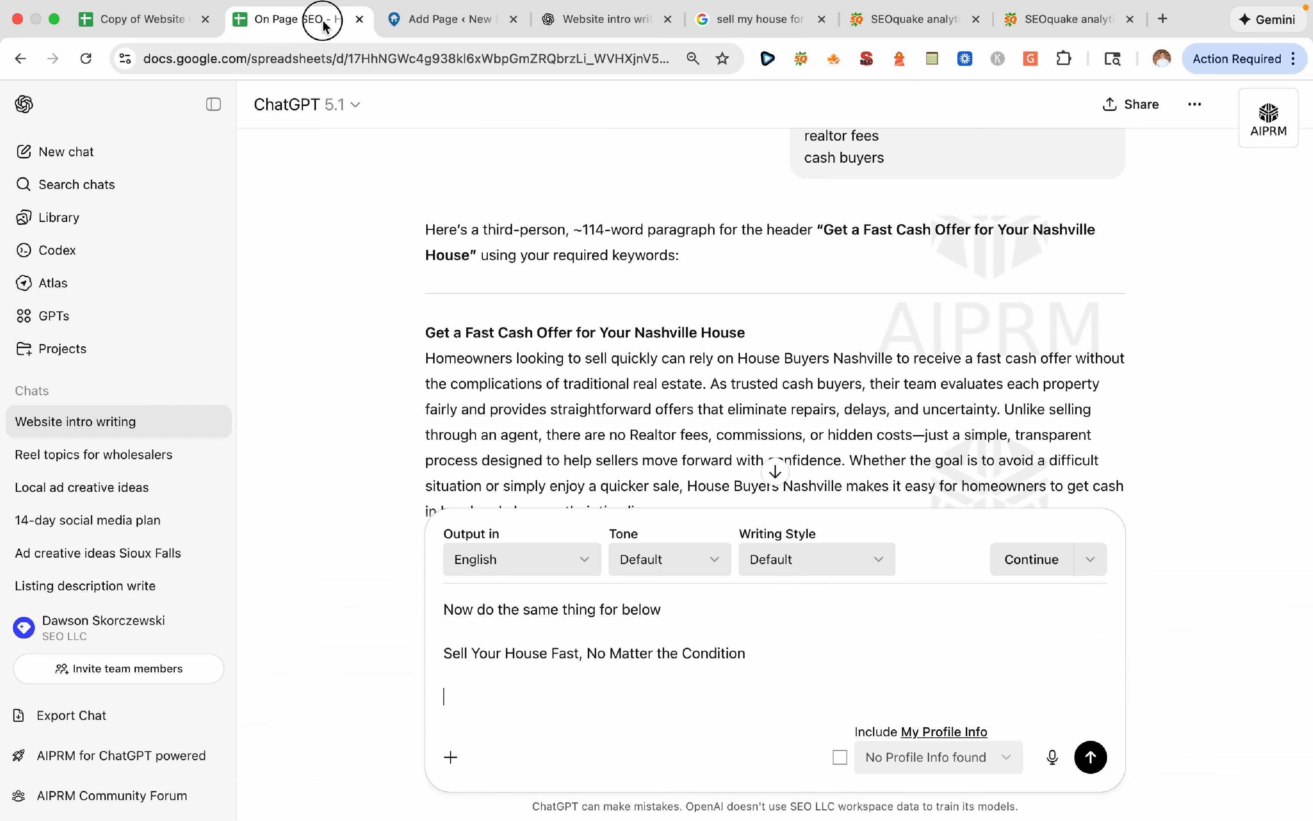
left_click_drag(777, 676, 773, 690)
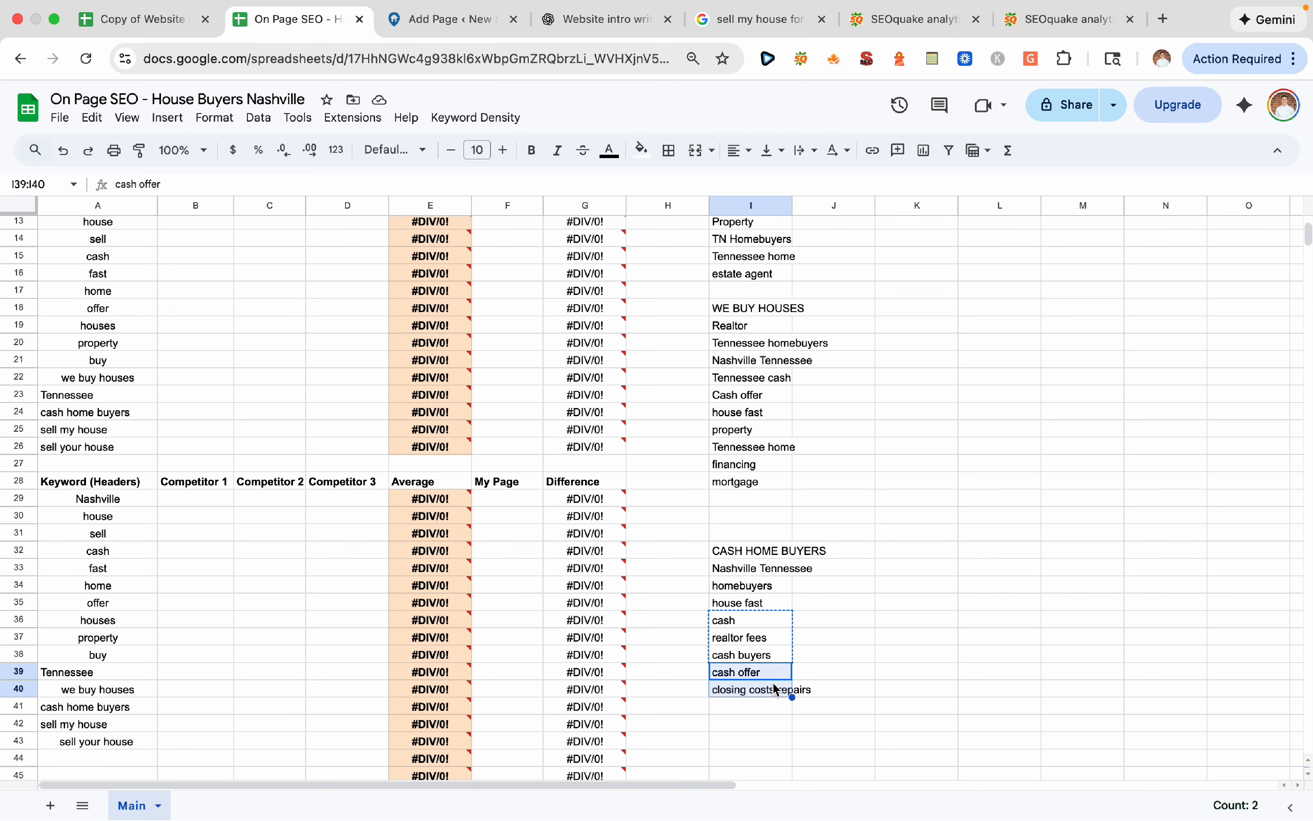
key("super+c")
left_click(597, 22)
key("super+v")
key("Return")
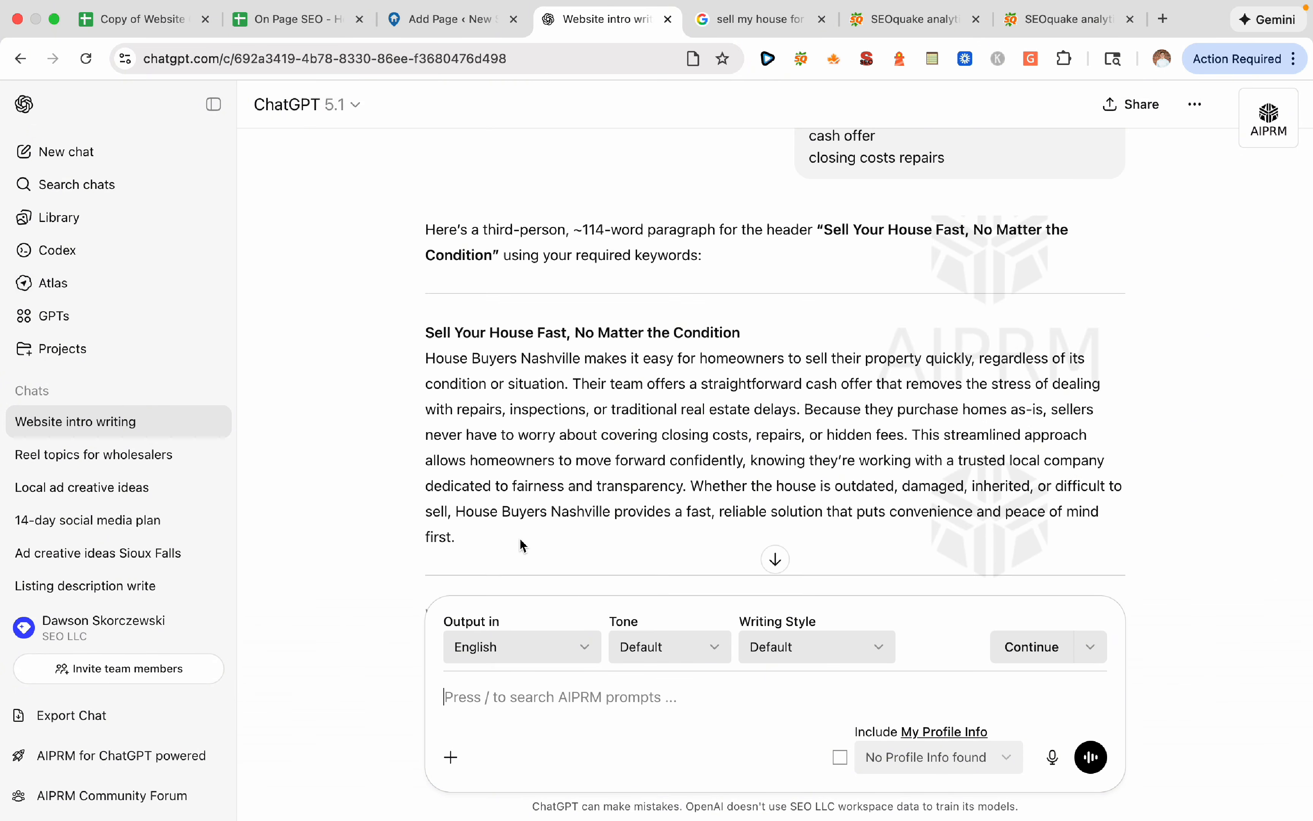
Copy the generated paragraph from ChatGPT into the website page under "Sell Your House Fast, No Matter the Condition"
left_click_drag(608, 547, 381, 366)
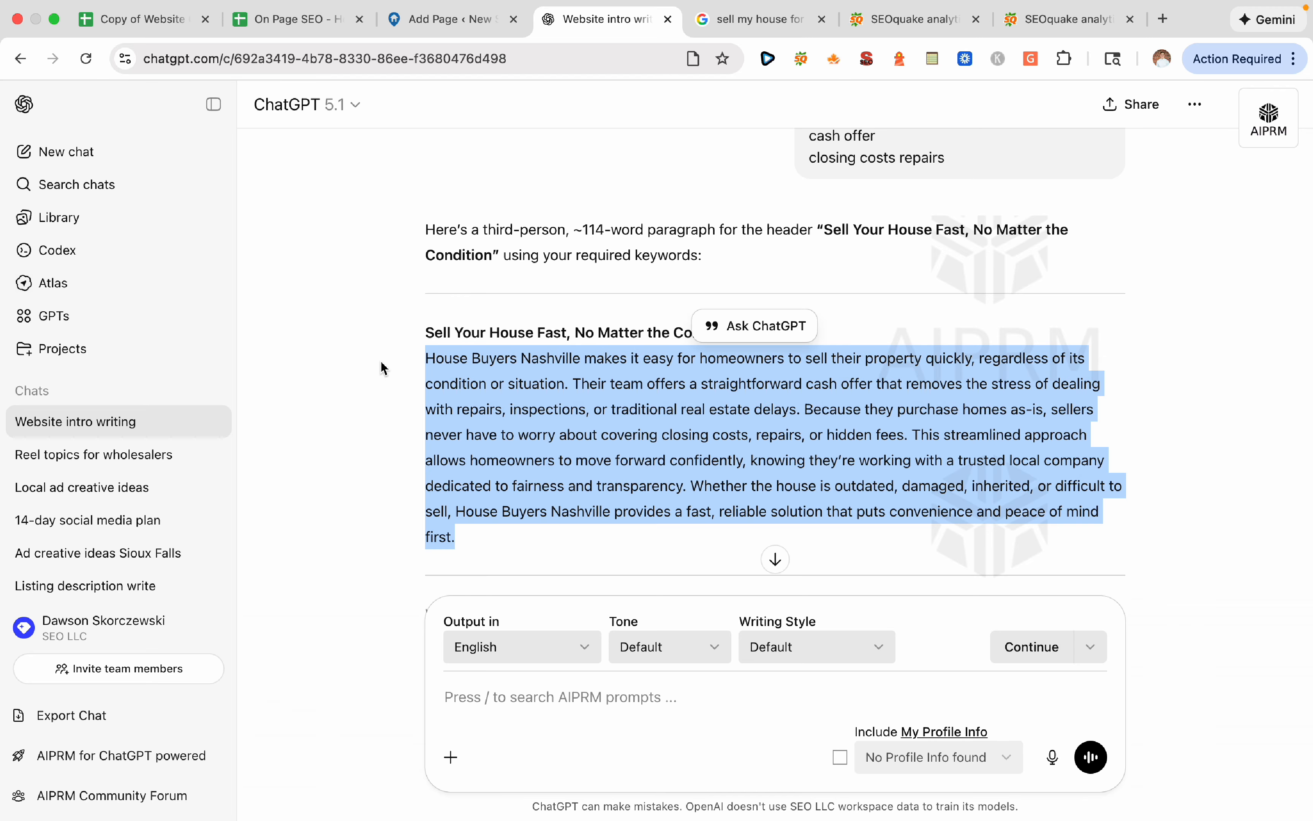
left_click(324, 37)
left_click(434, 19)
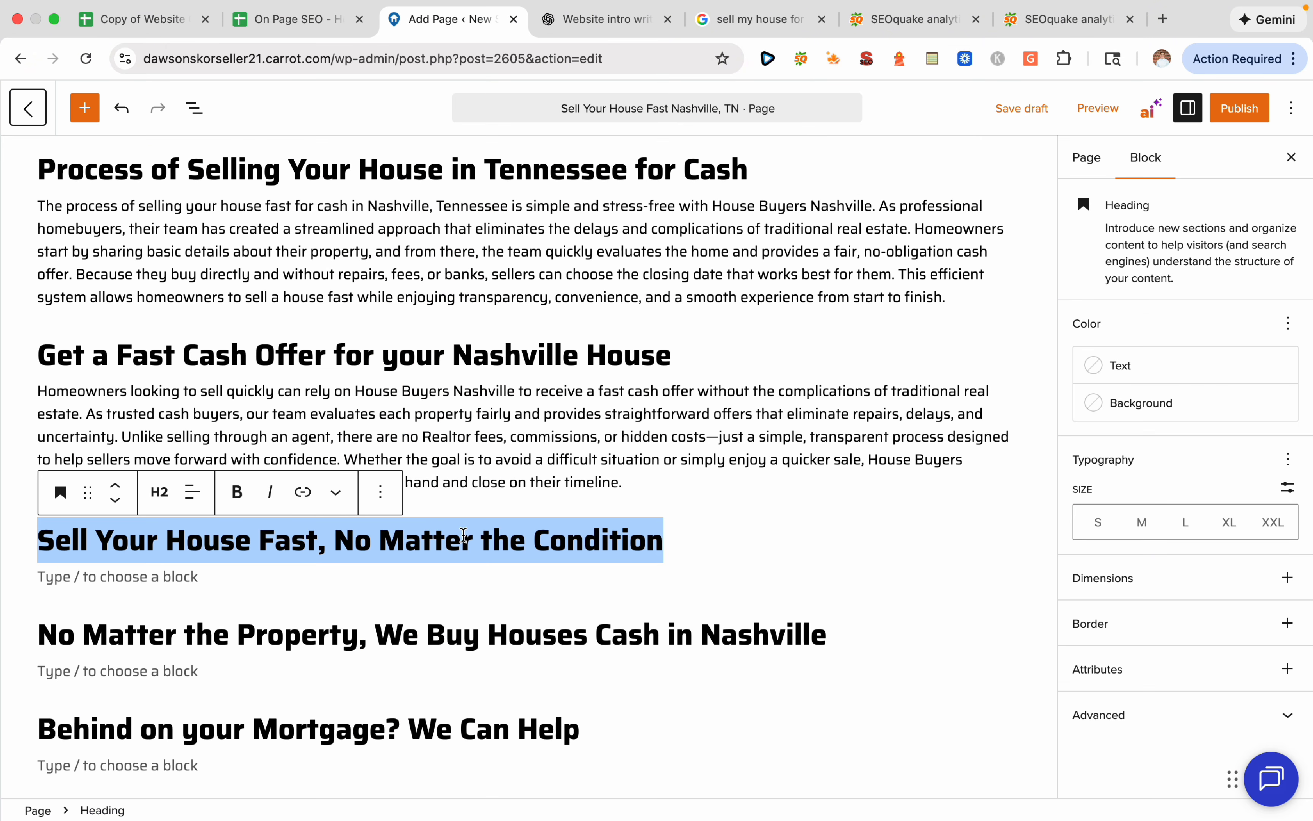
left_click(432, 585)
key("super+v")
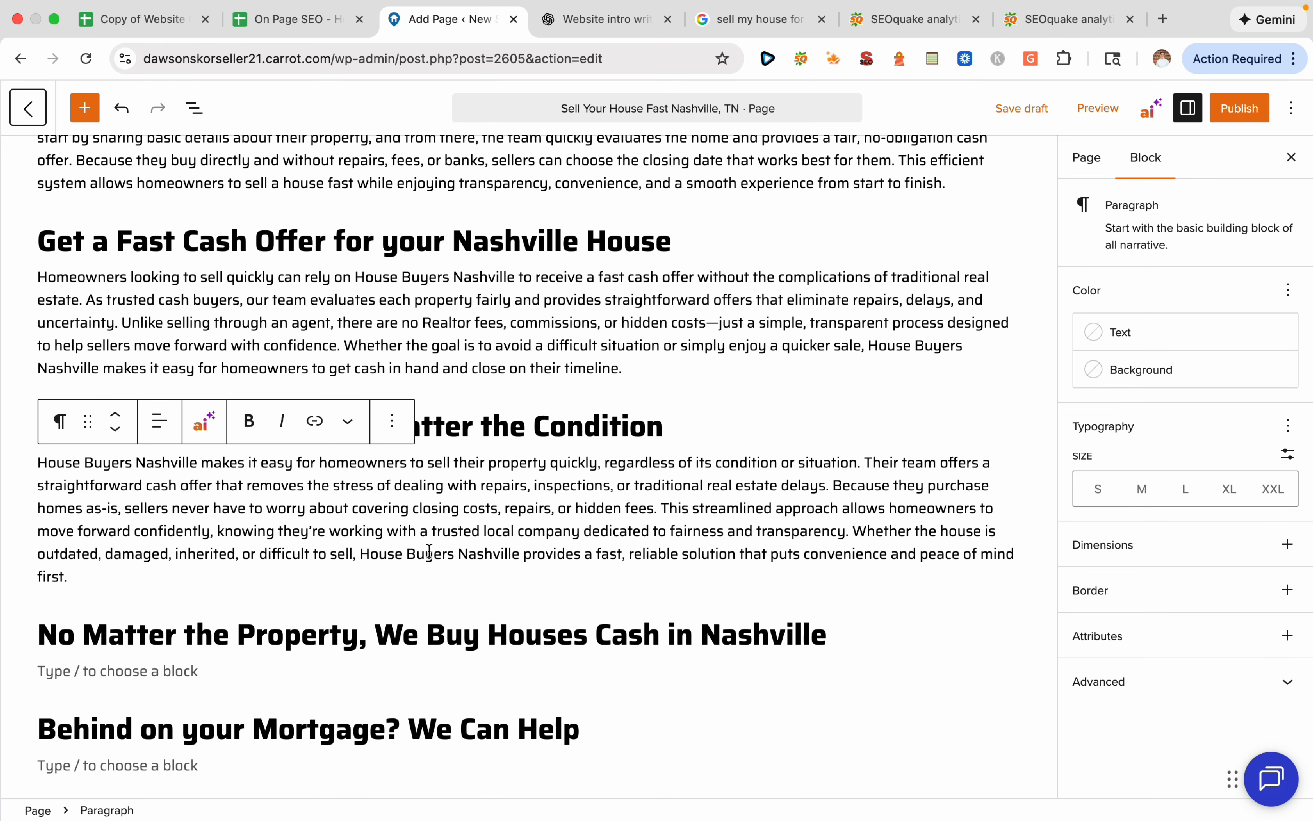
scroll(692, 287, "up", 15)
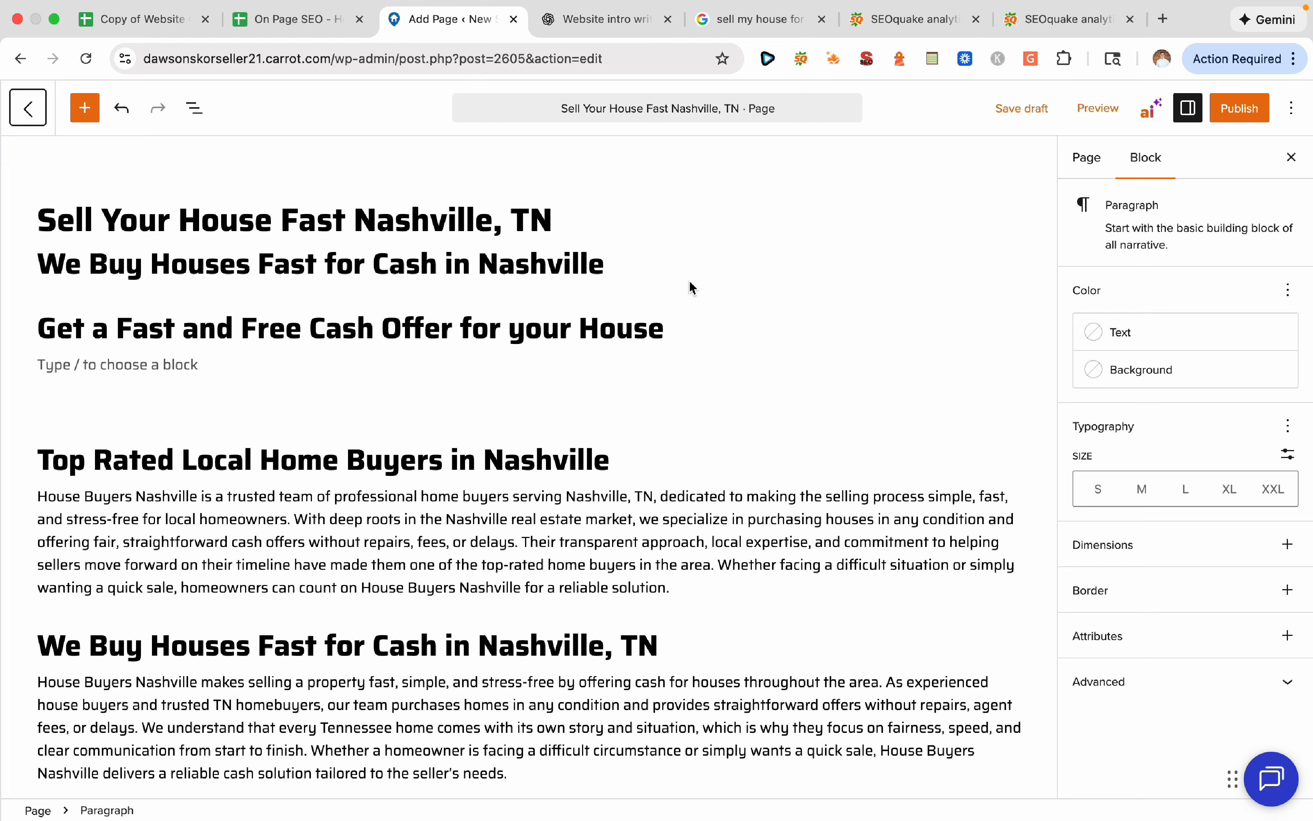
Mark "Create Website Content" as done in the Copy of Website Checklist for Wholesalers sheet
left_click(304, 20)
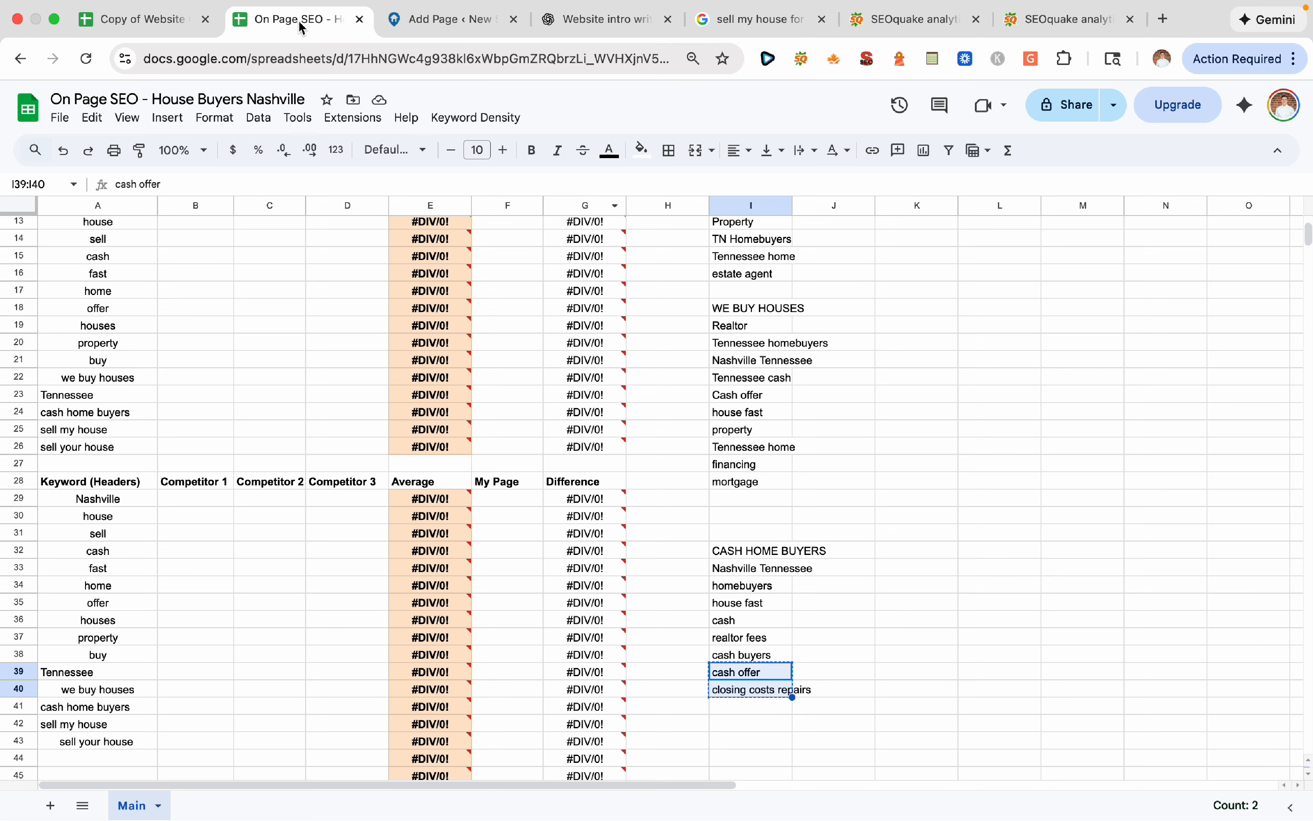
left_click(195, 23)
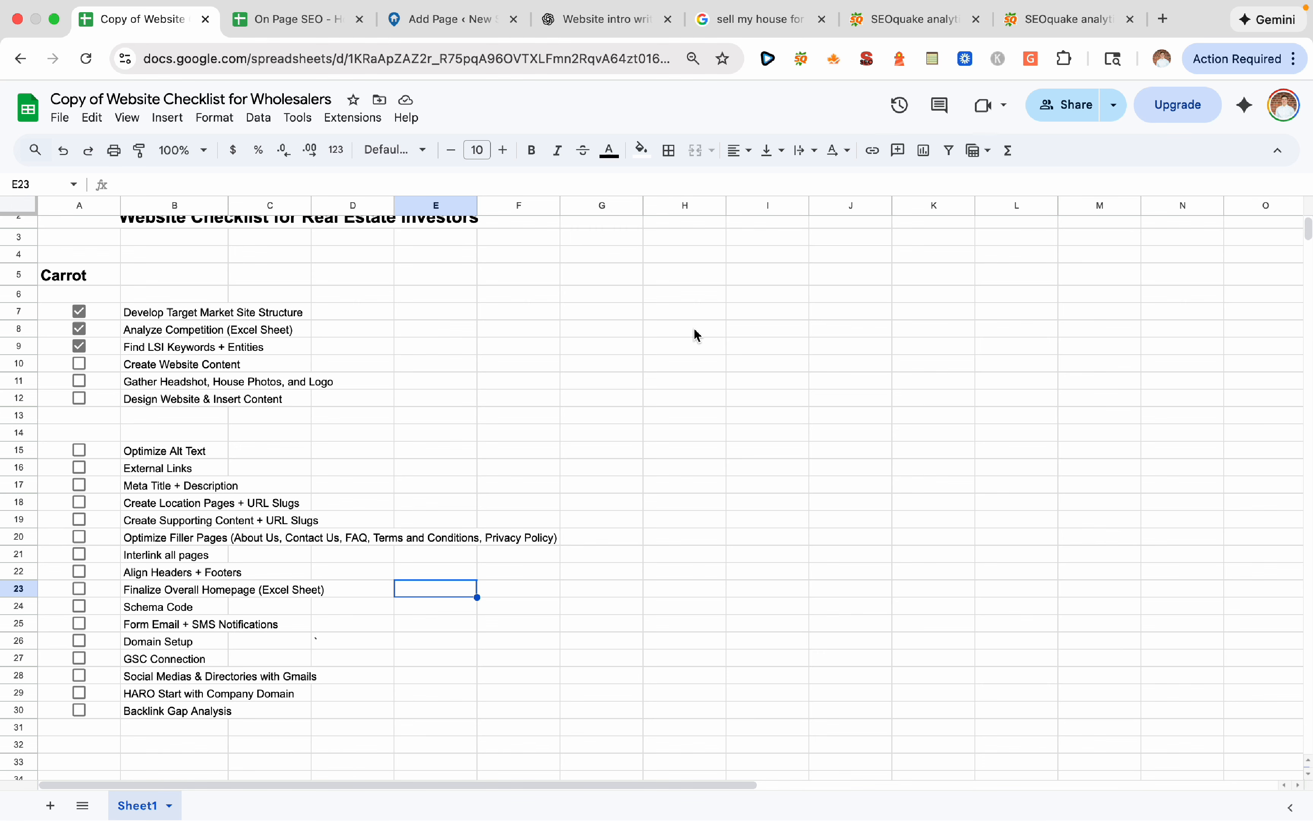
left_click(80, 364)
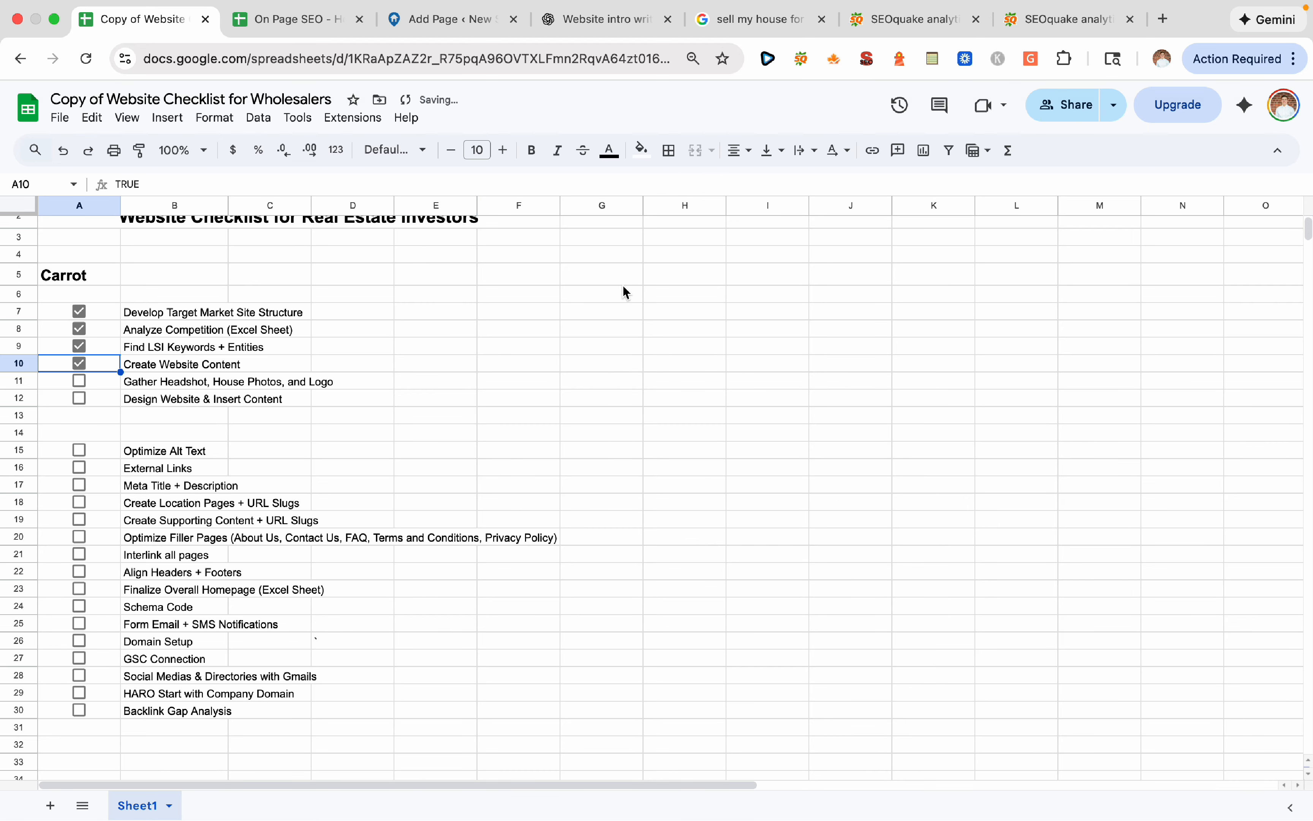
left_click(422, 352)
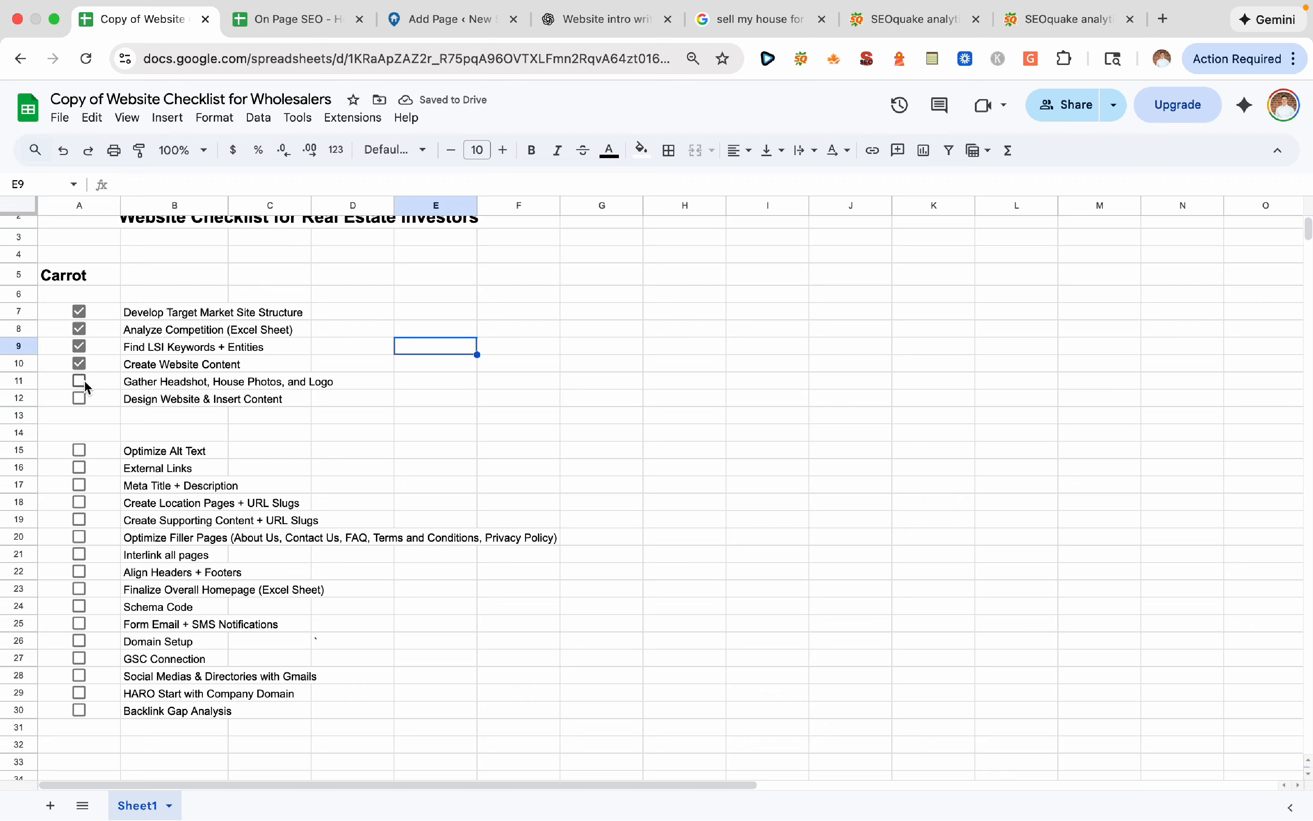
left_click(193, 387)
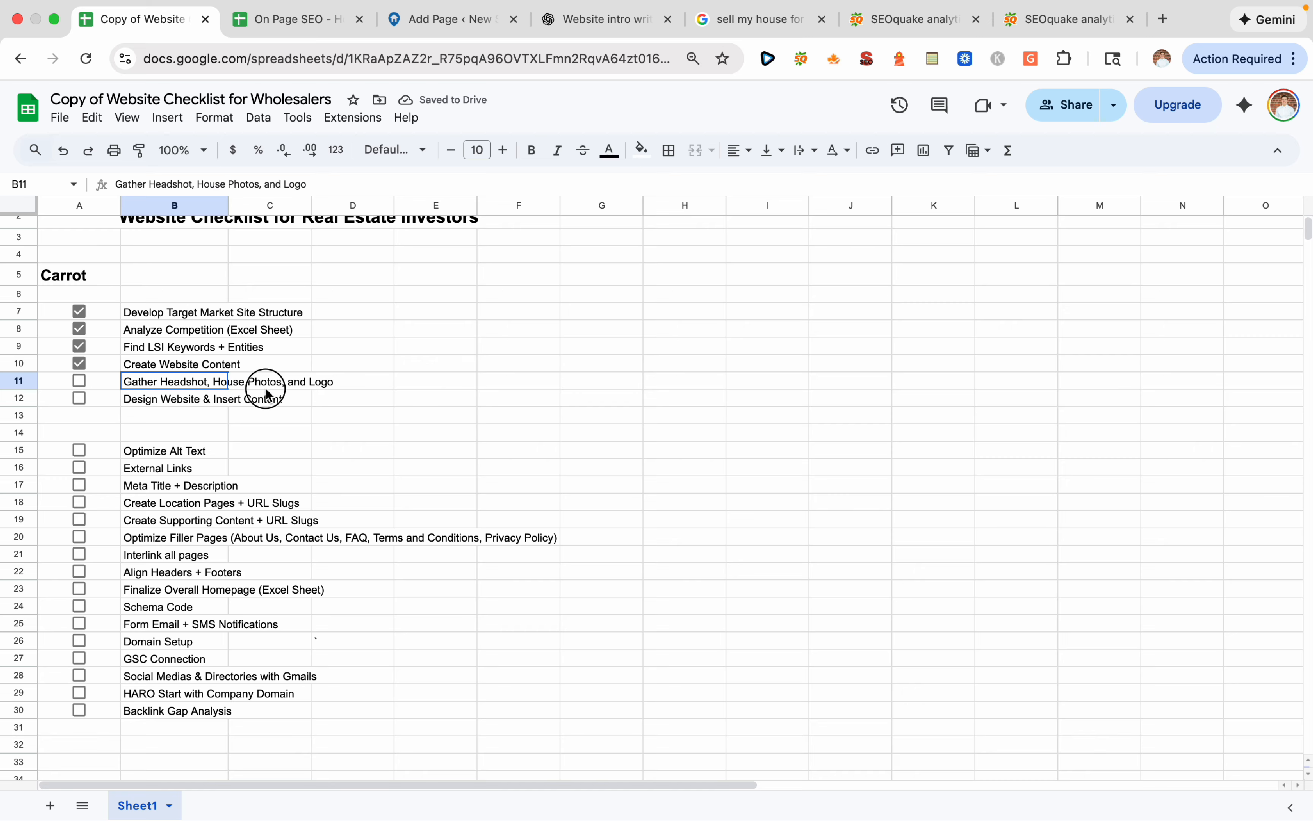
left_click_drag(266, 389, 209, 379)
left_click(403, 365)
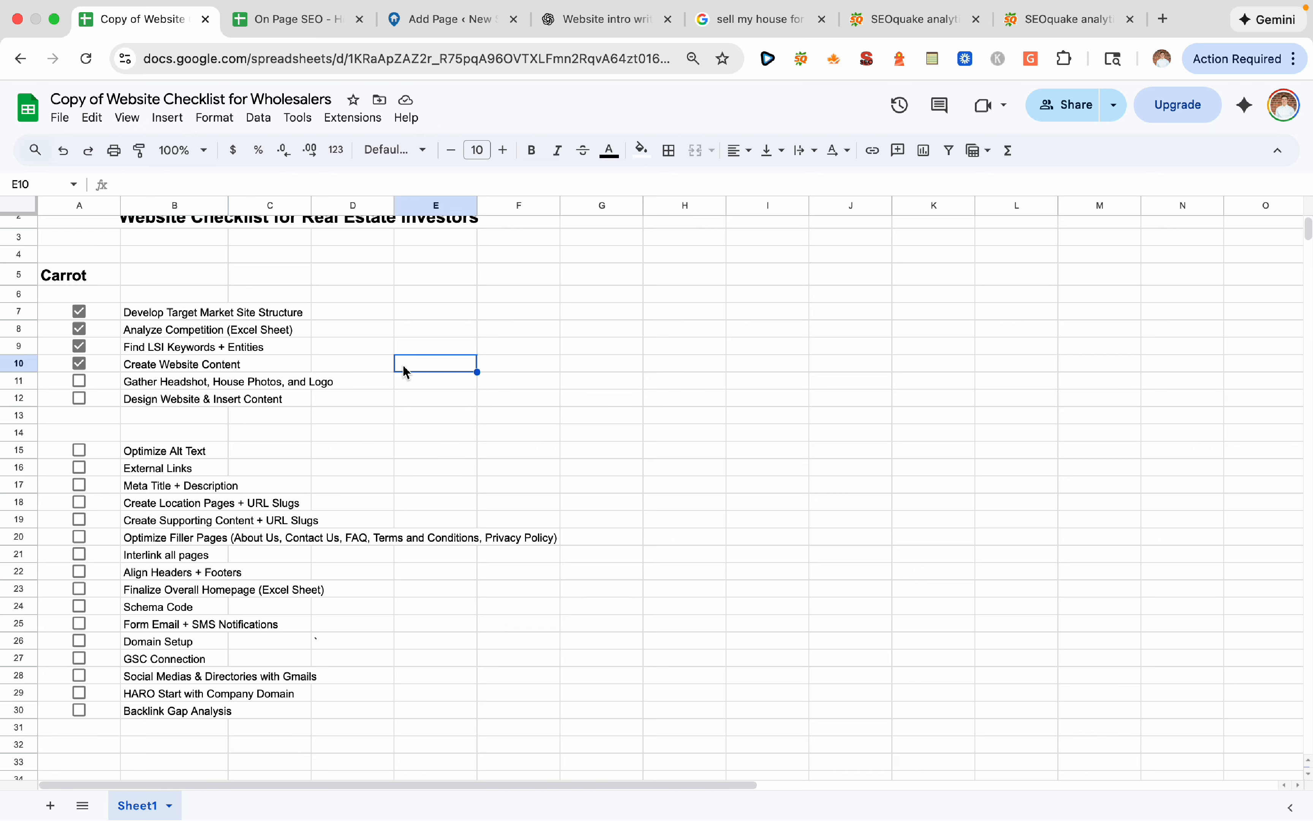
left_click(397, 381)
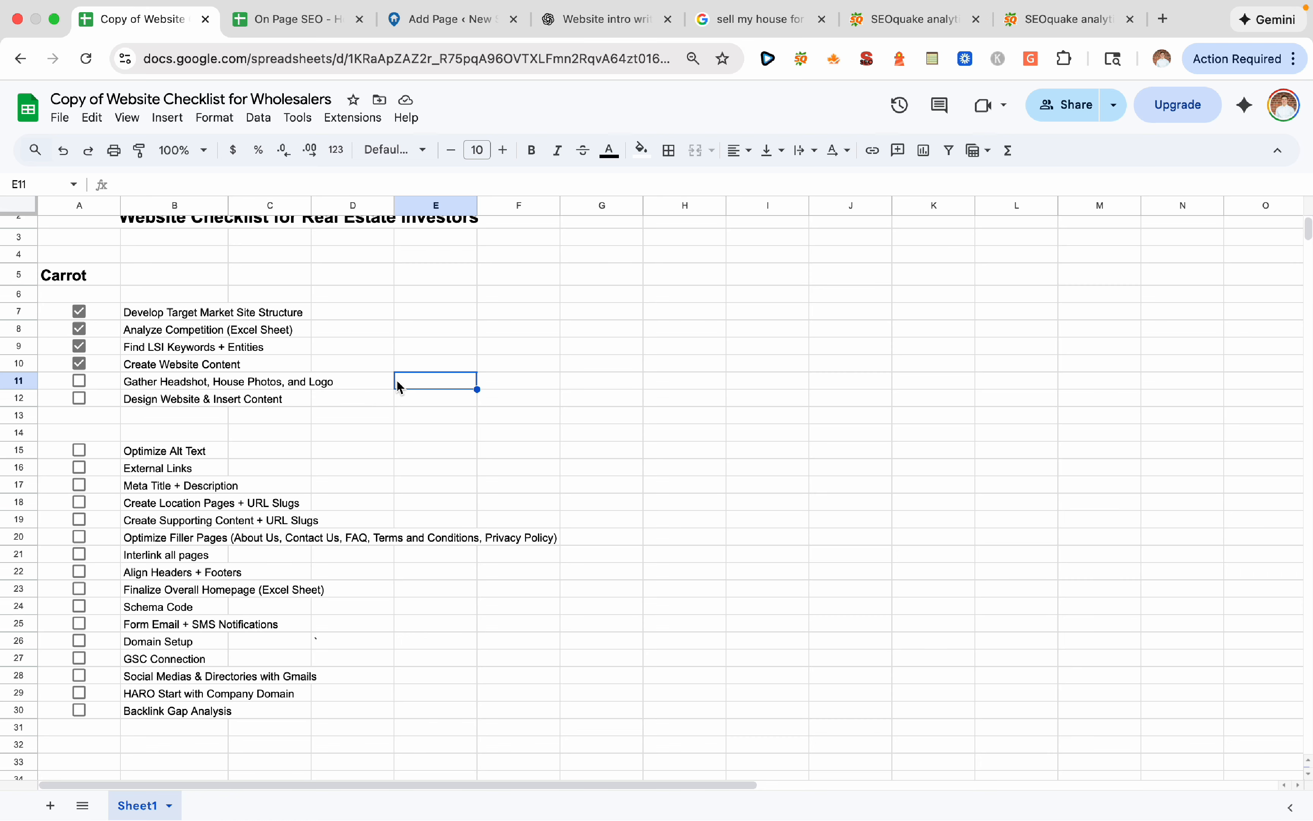
Mark "Gather Headshot, House Photos, and Logo" and "Design Website & Insert Content" as done in the checklist
left_click(80, 380)
left_click(79, 398)
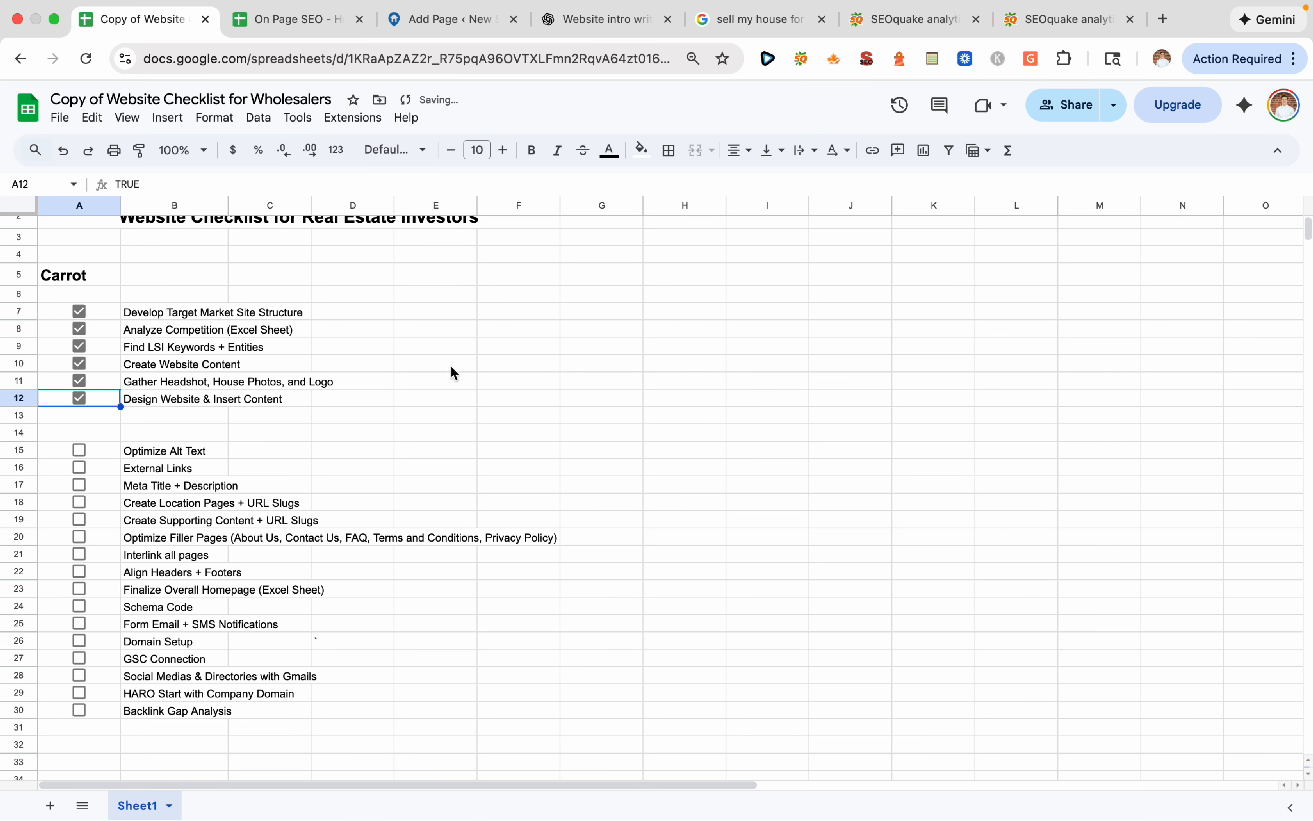
left_click(656, 382)
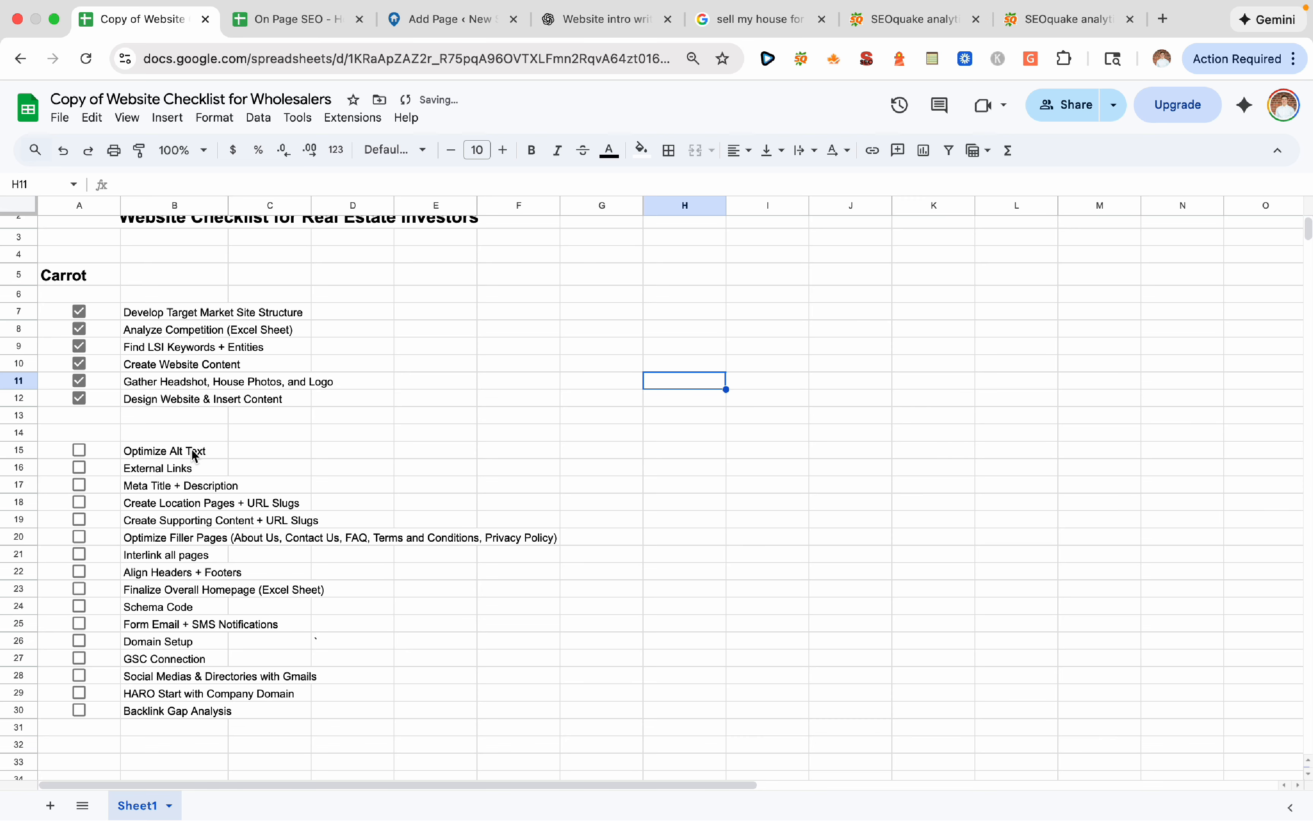
mouse_move(195, 456)
left_mouse_down()
mouse_move(188, 446)
mouse_move(170, 706)
mouse_move(320, 711)
mouse_move(158, 505)
mouse_move(176, 454)
left_mouse_up()
left_click(488, 392)
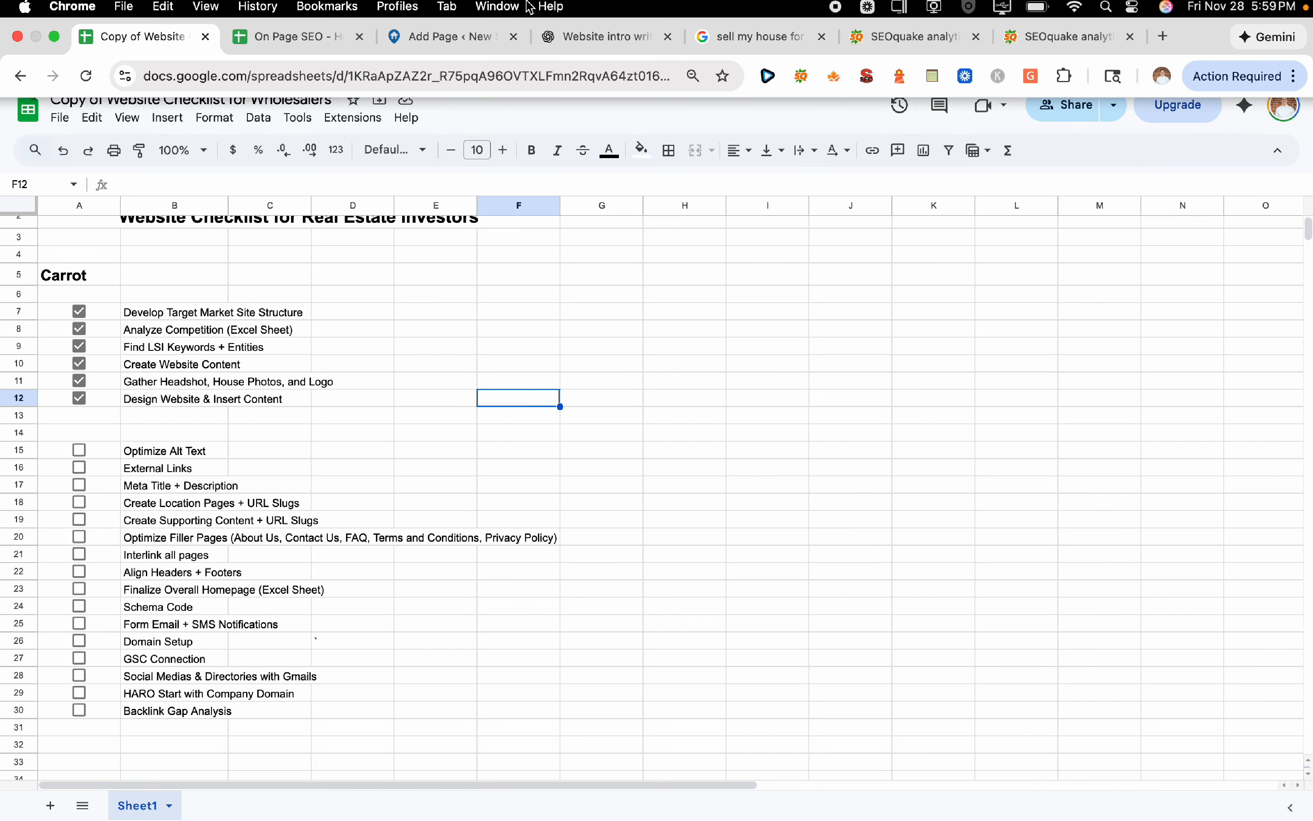
Review the average word count row in the On Page SEO sheet for House Buyers Nashville
left_click(317, 19)
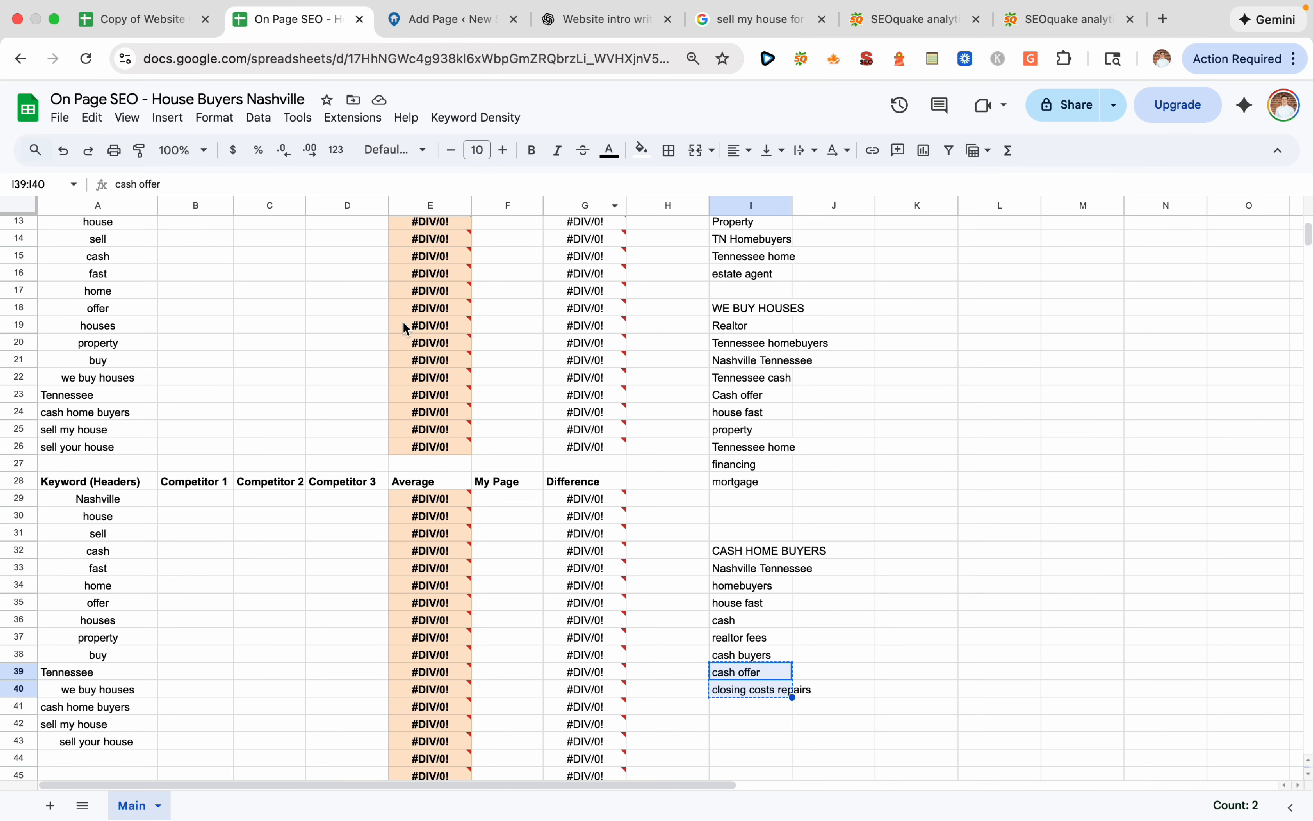
scroll(324, 414, "up", 5)
left_click(434, 346)
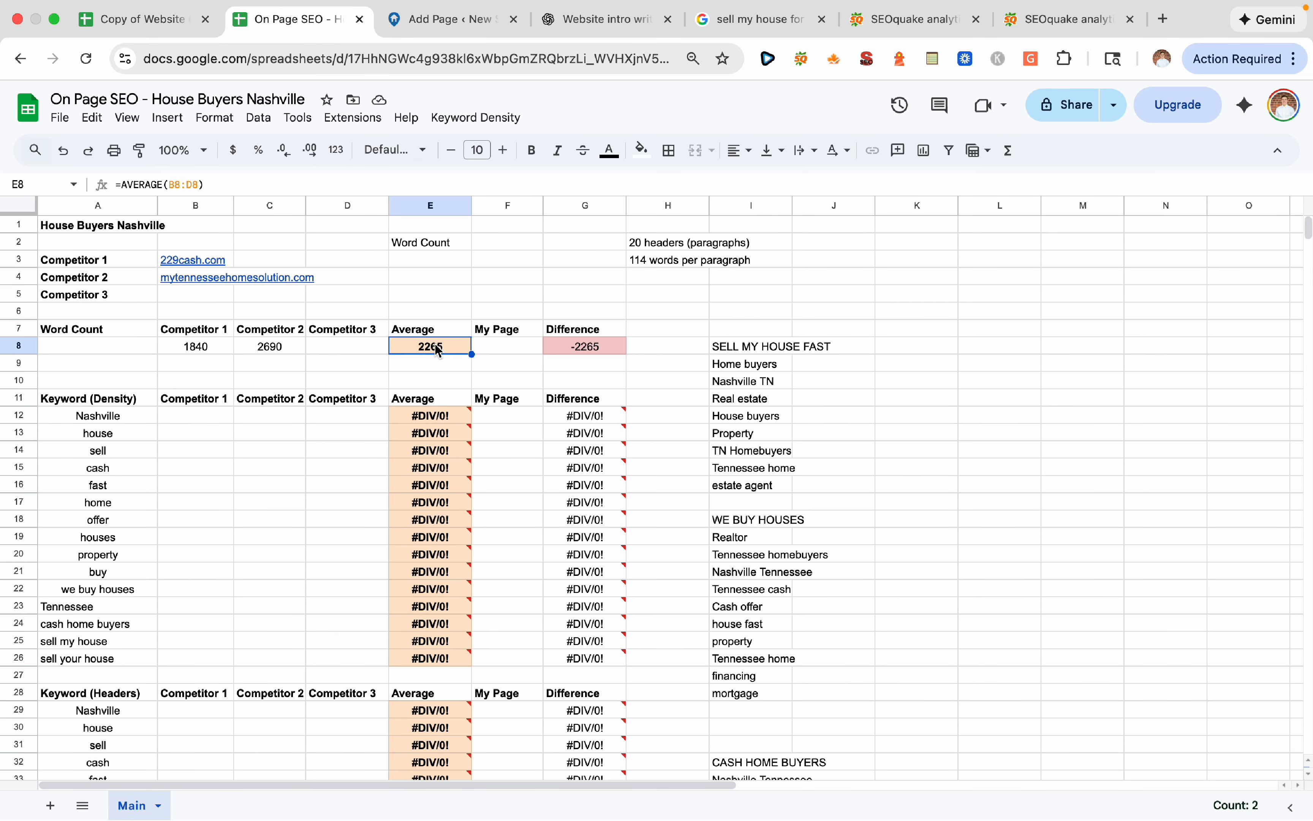
left_click(575, 295)
mouse_move(438, 311)
left_mouse_down()
mouse_move(616, 352)
mouse_move(396, 250)
mouse_move(440, 302)
mouse_move(594, 361)
mouse_move(424, 312)
left_mouse_up()
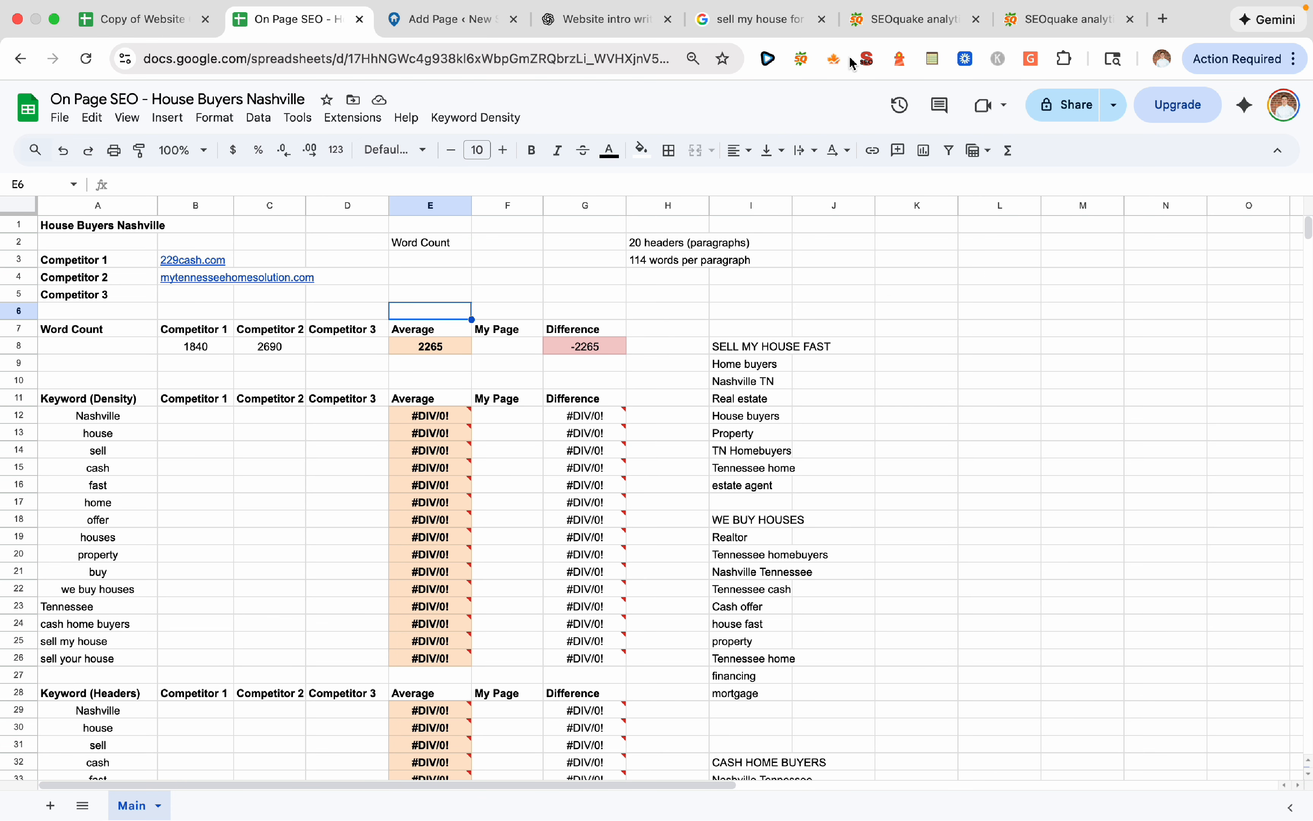
mouse_move(852, 11)
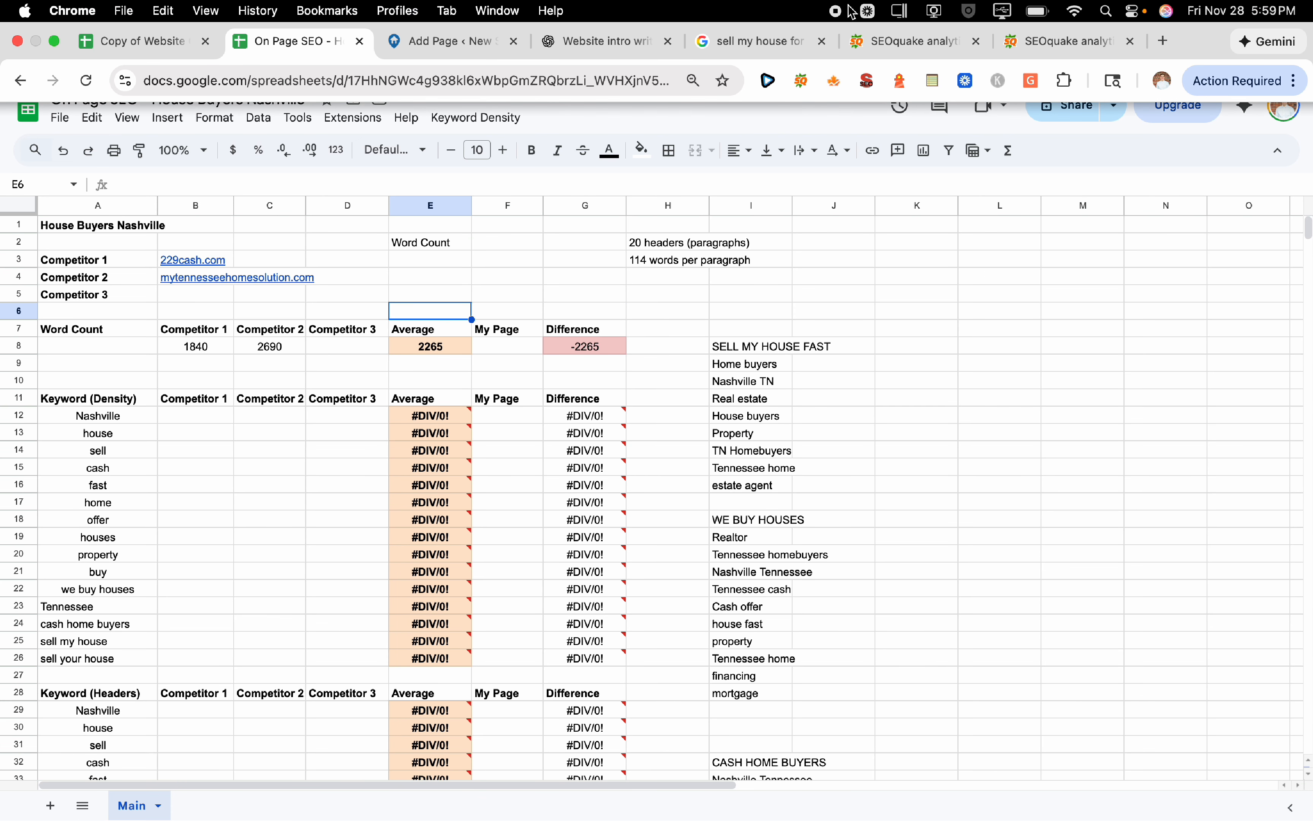
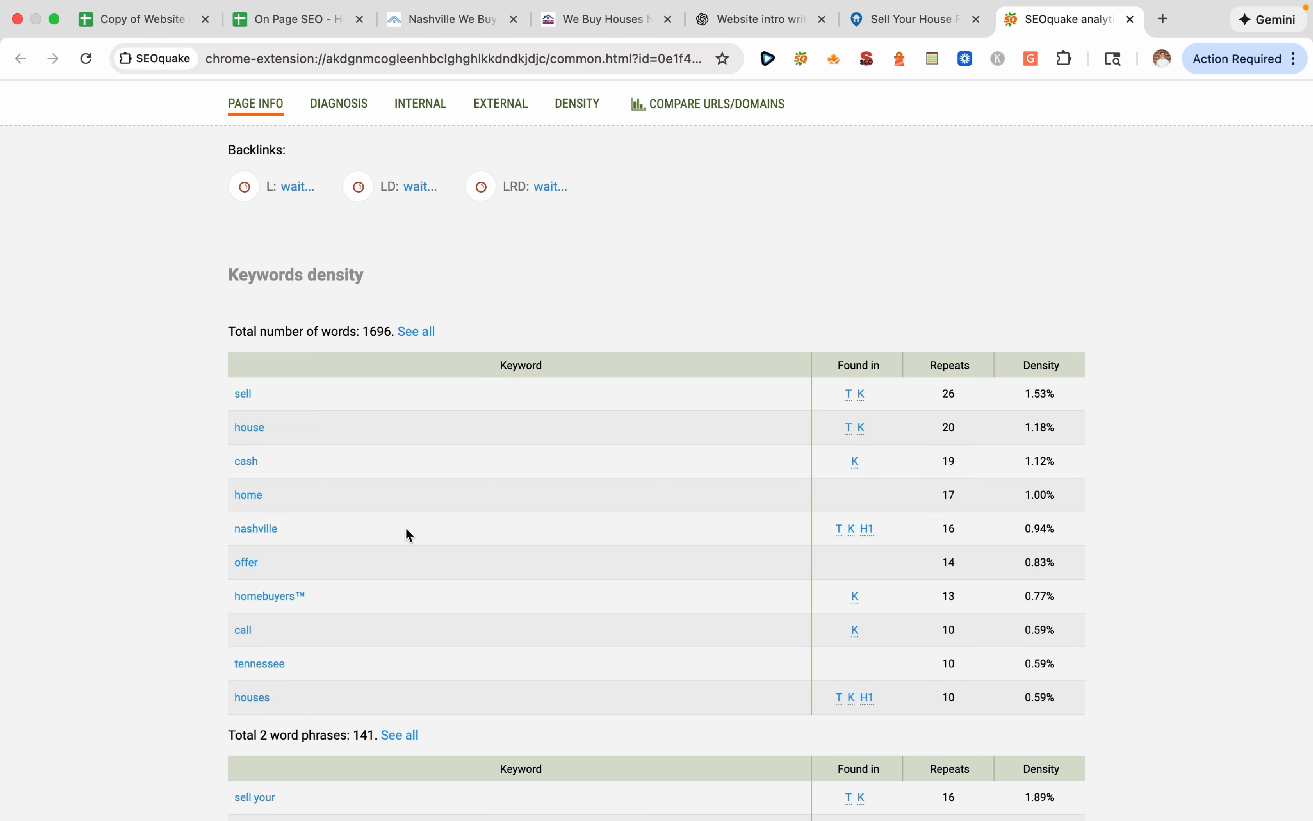
Enter the first competitor's "nashville" density from its SEOquake report, 0.94, under Competitor 1 in the Keyword (Density) table
scroll(408, 530, "up", 1)
scroll(1000, 629, "down", 1)
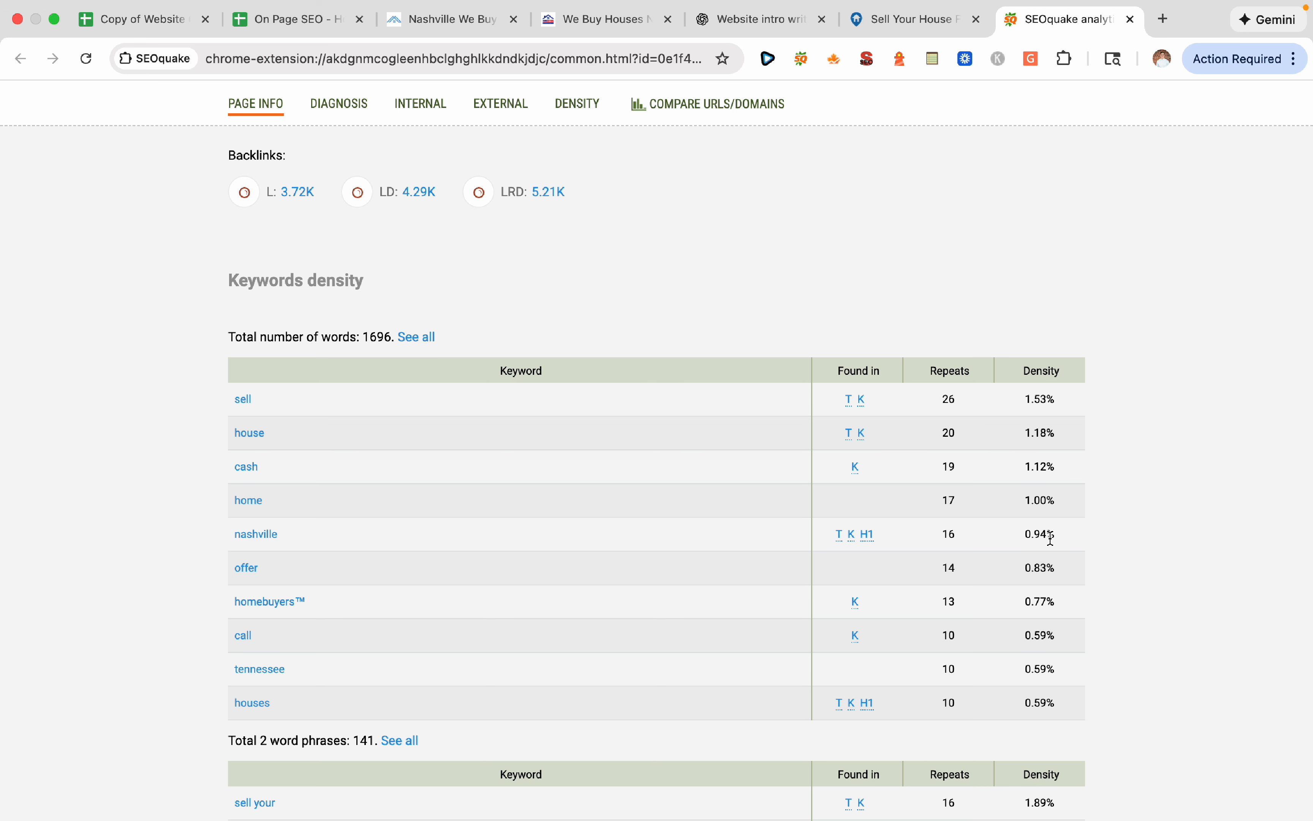
left_click_drag(1026, 531, 1063, 541)
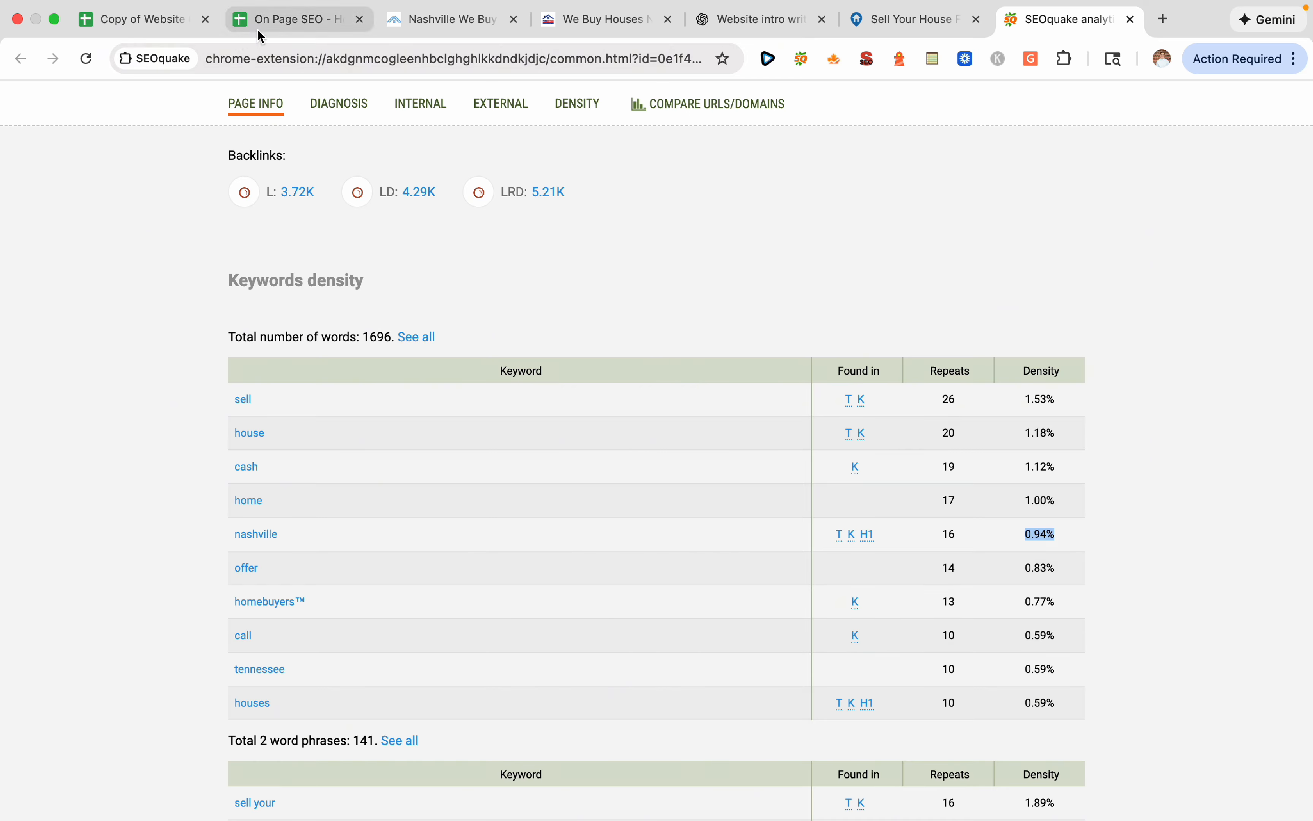
left_click(294, 19)
left_click(194, 414)
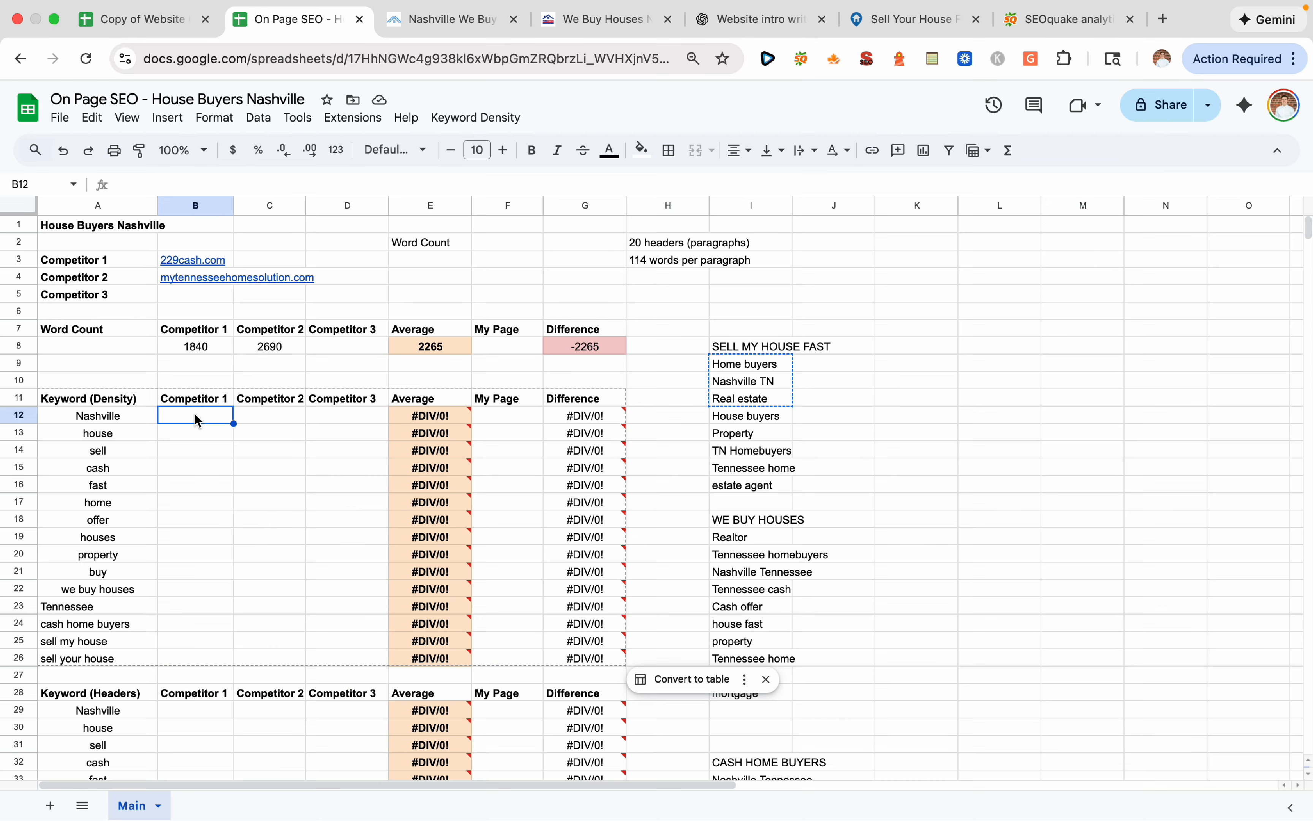
type("0.94")
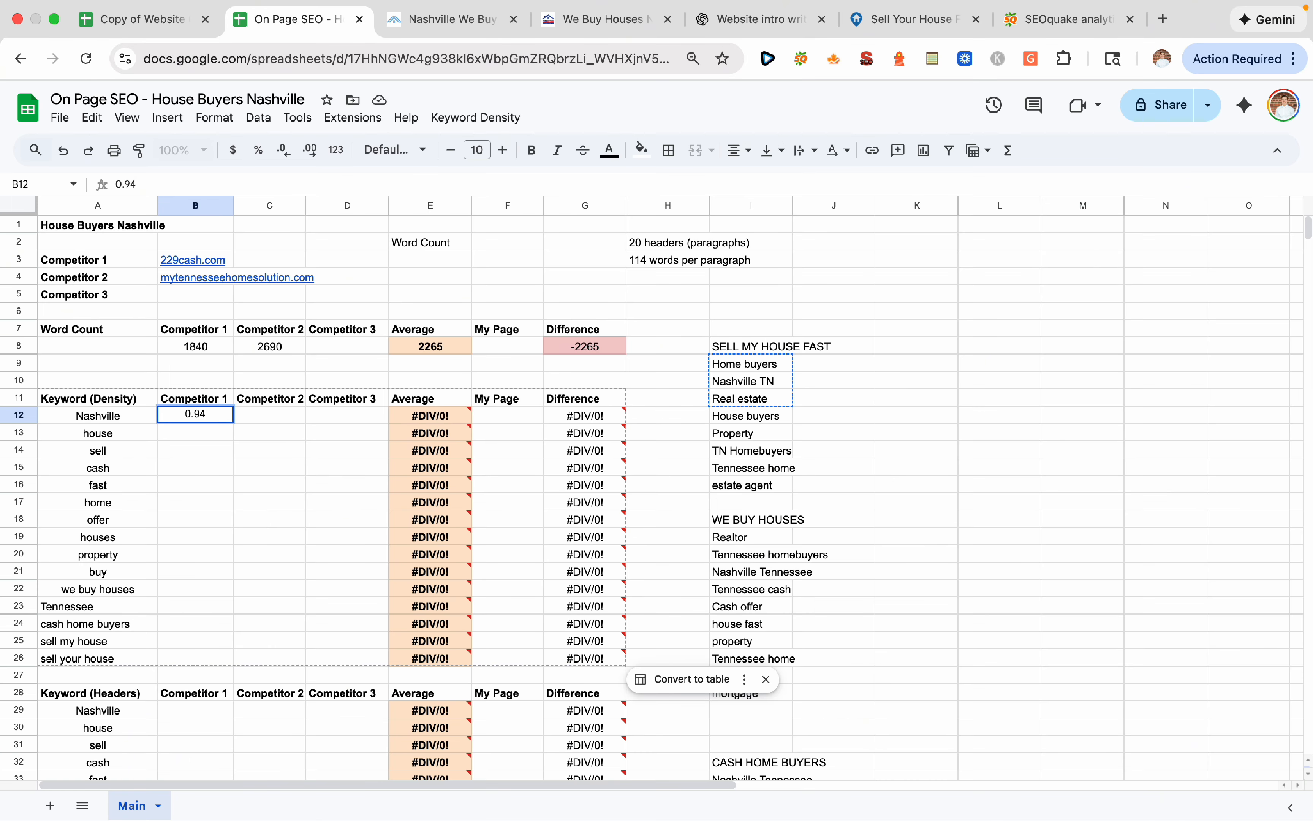
left_click(241, 465)
left_click(219, 415)
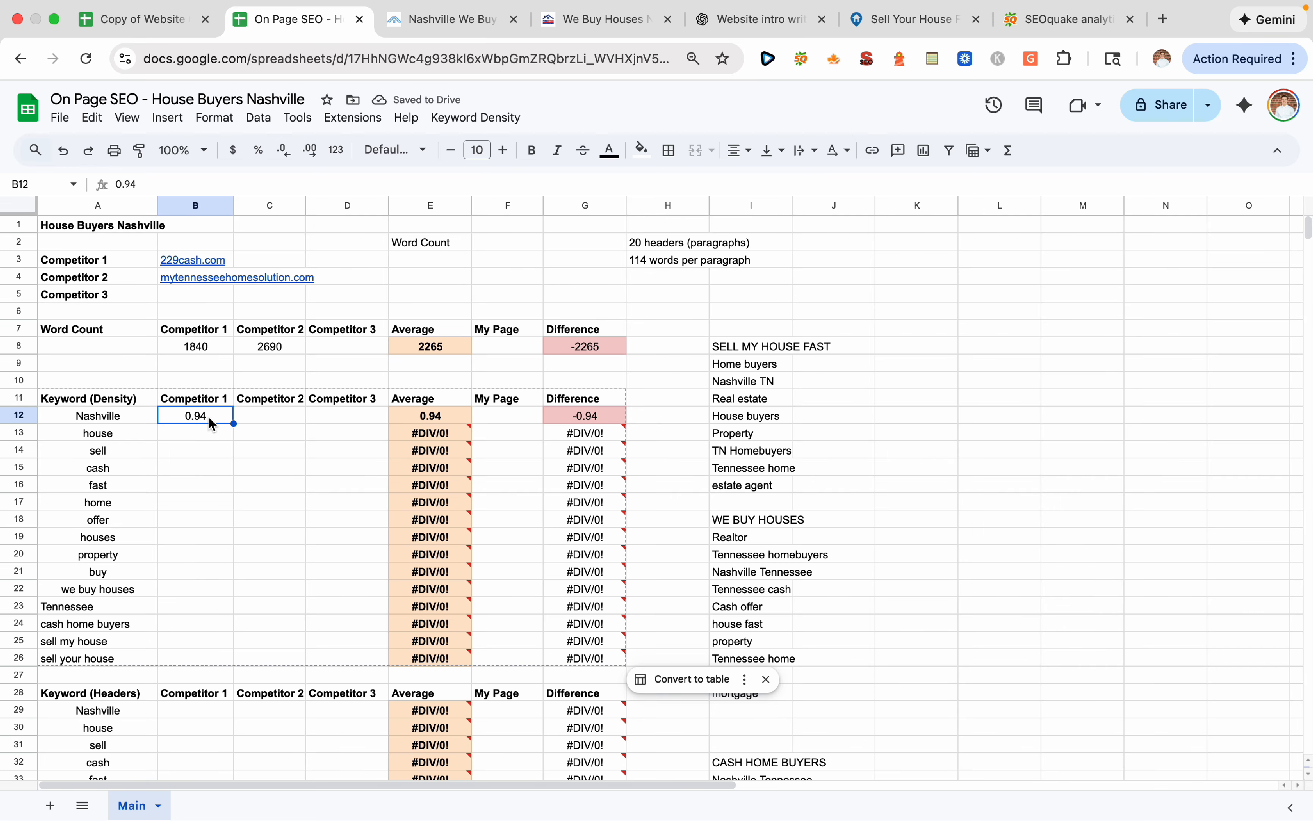
Generate the SEOquake page info report for mytennesseehomesolution.com and bring up its keyword density table
left_click(201, 351)
left_click(270, 431)
left_click(283, 422)
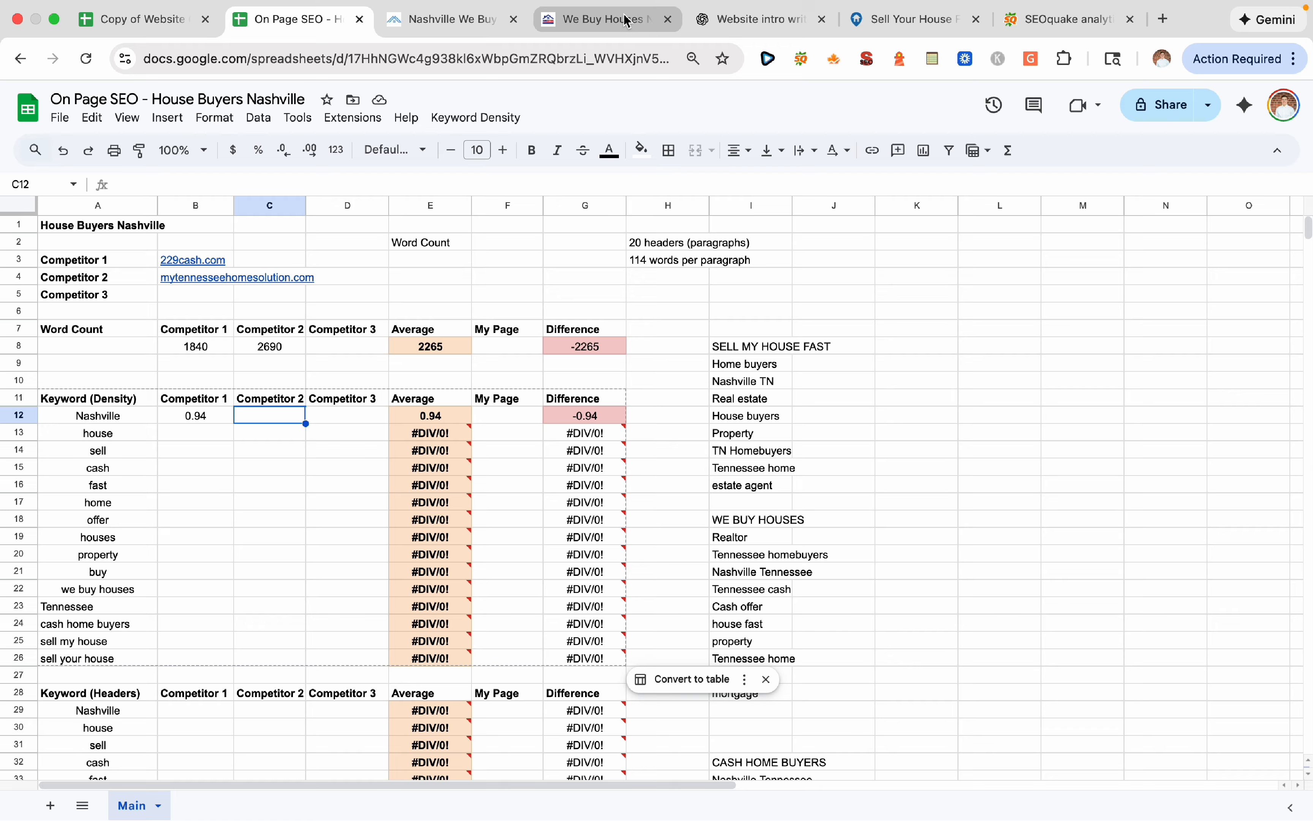
left_click(602, 20)
left_click(489, 20)
left_click(800, 61)
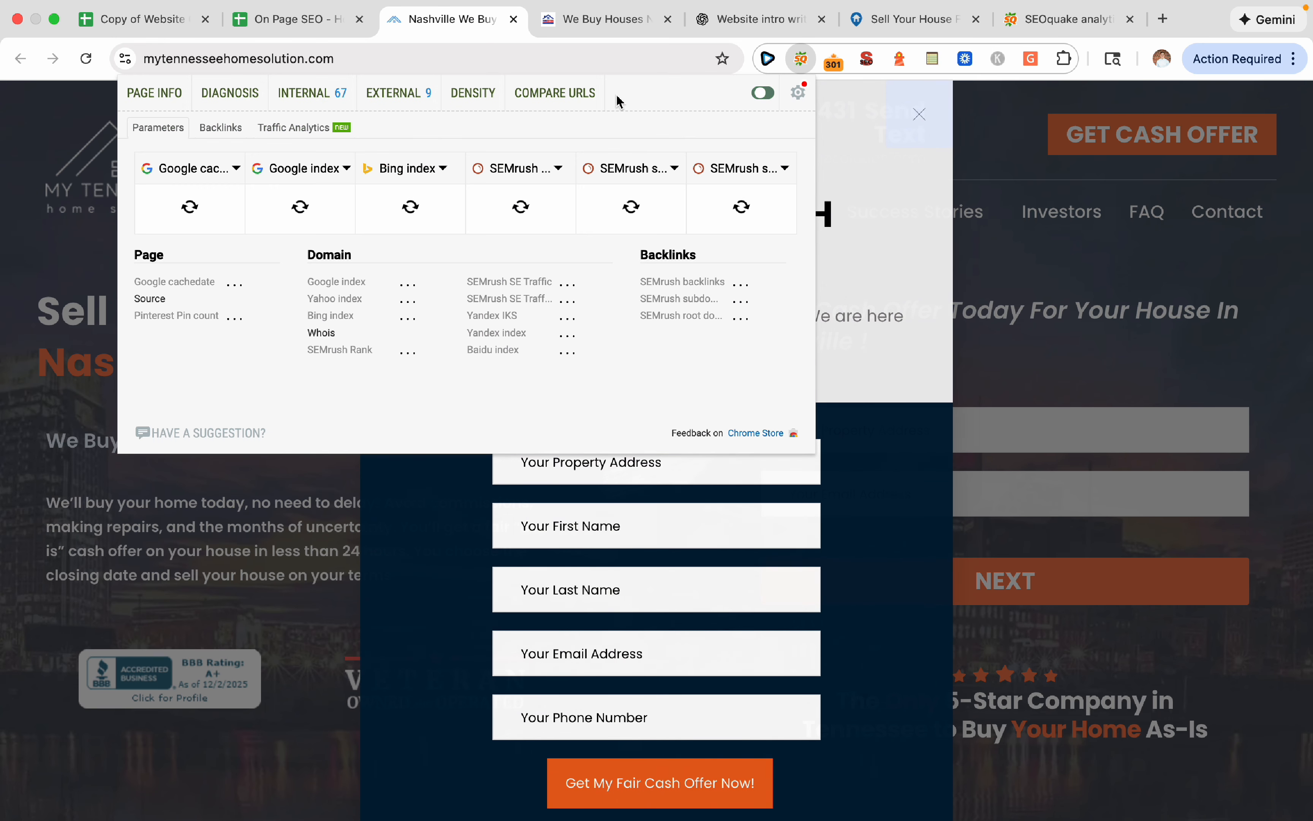
left_click(168, 96)
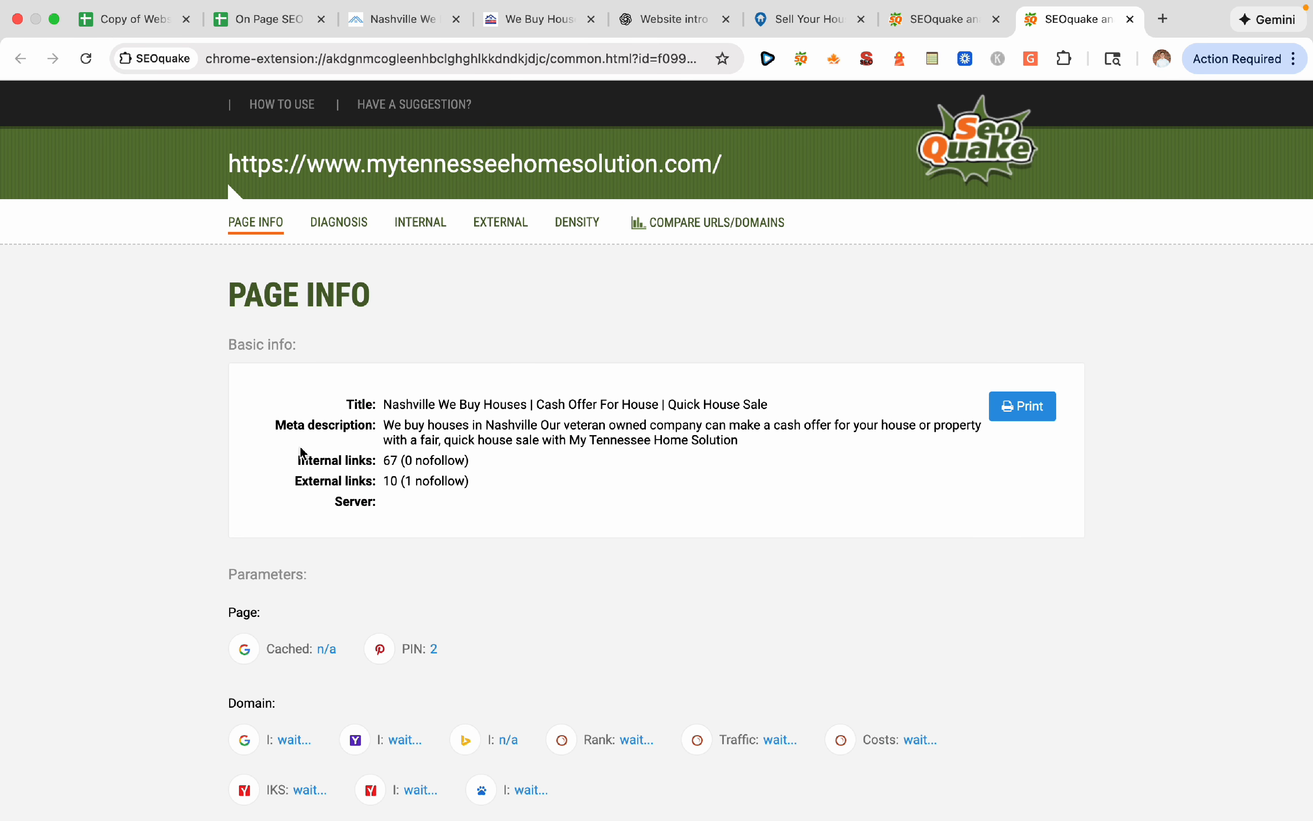
scroll(117, 562, "down", 10)
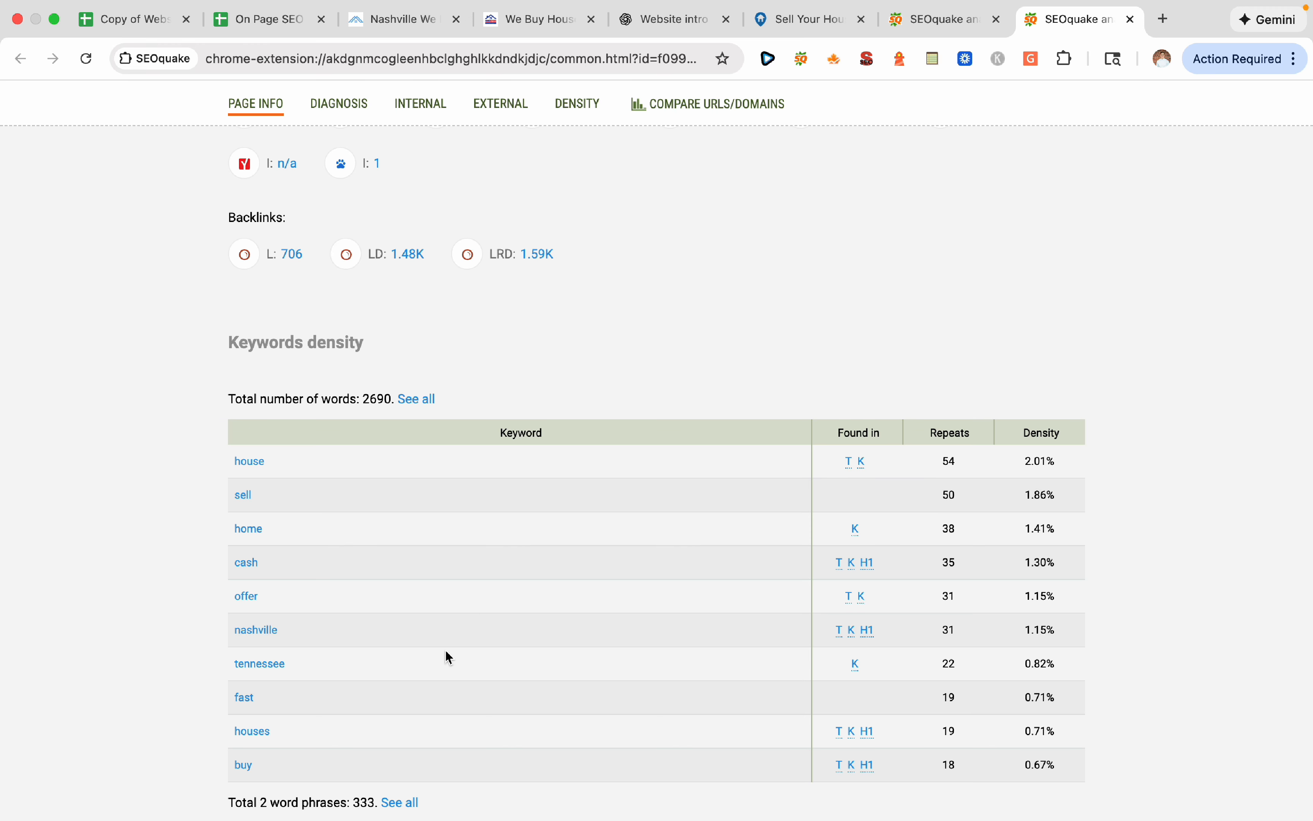
Enter 1.15 as Competitor 2's Nashville density in the On Page SEO sheet
left_click(254, 19)
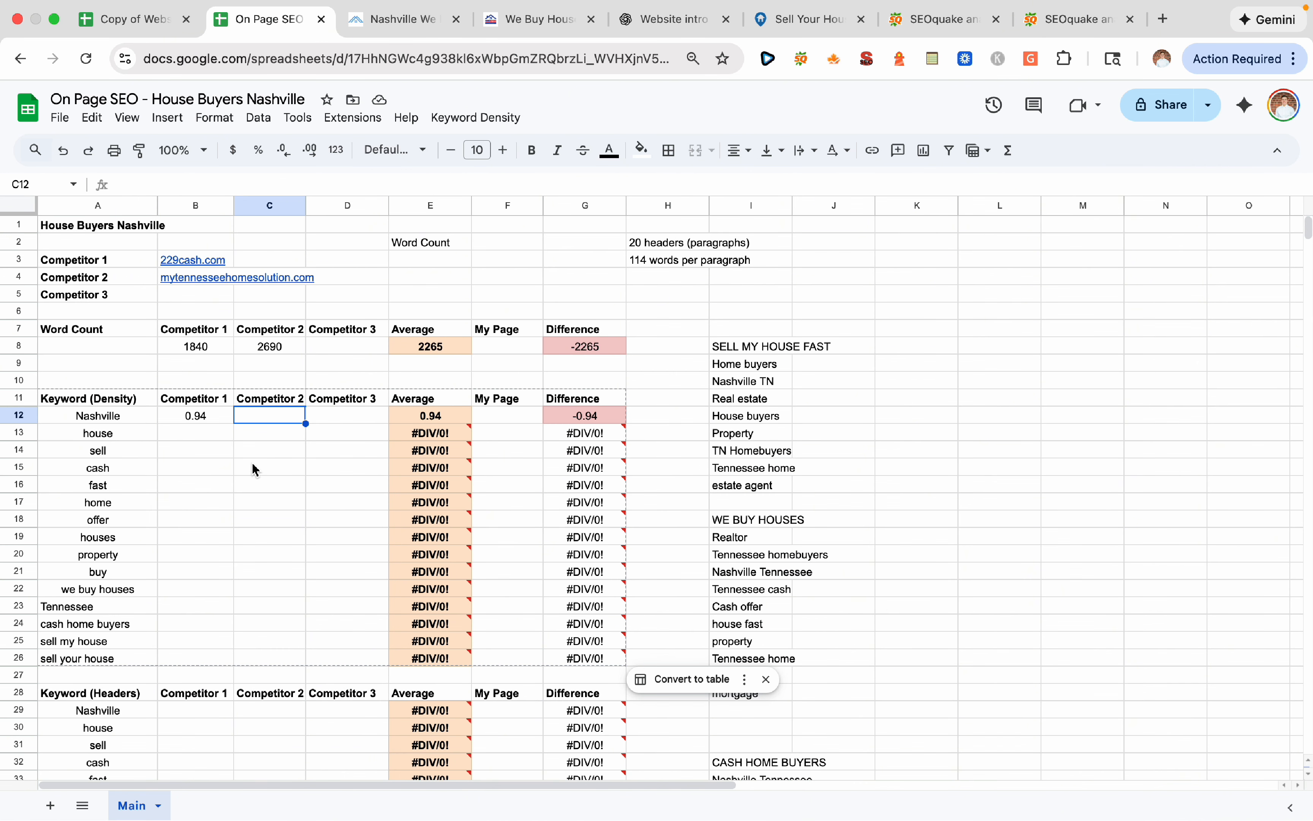
type("1.15")
left_click(303, 467)
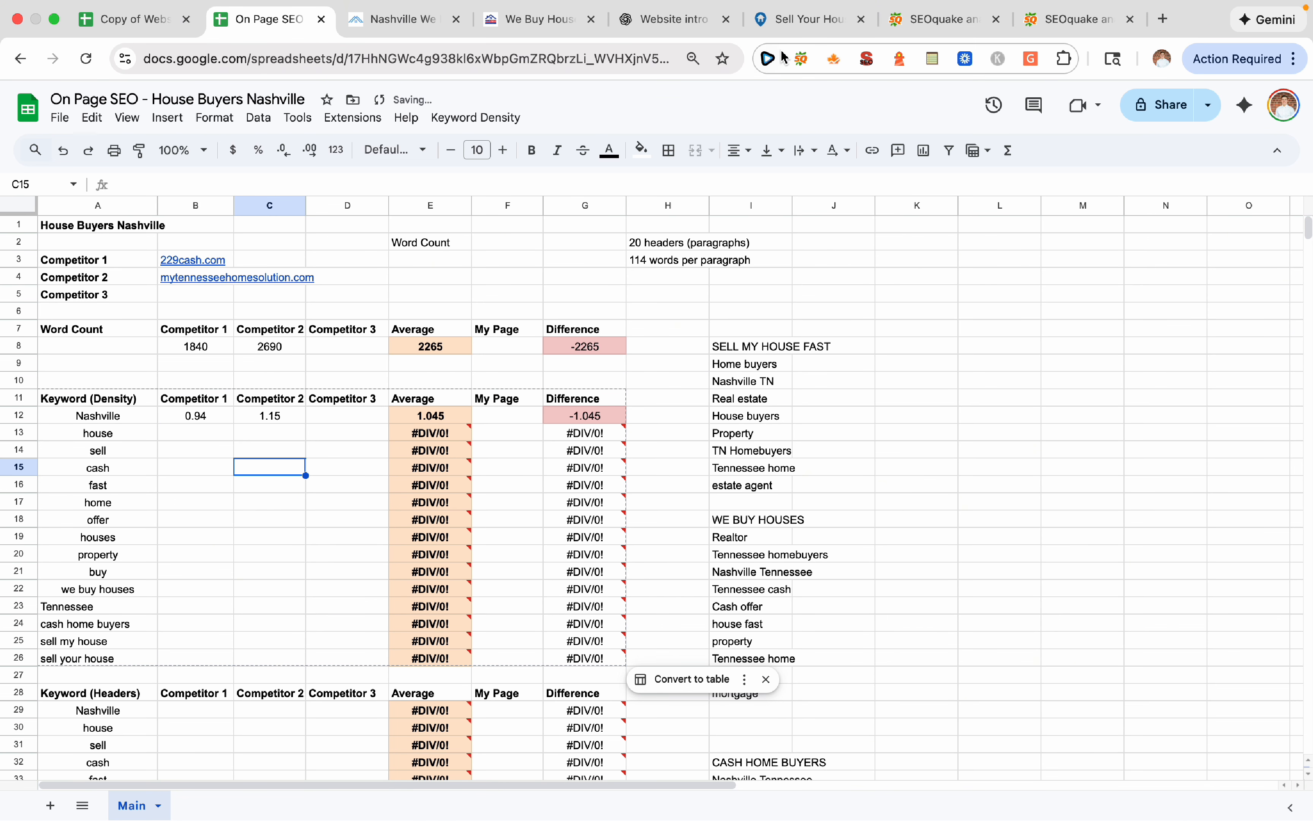
Generate the SEOquake page info report for housebuyersnashville.com/home-2 and bring up its keyword density table
left_click(787, 21)
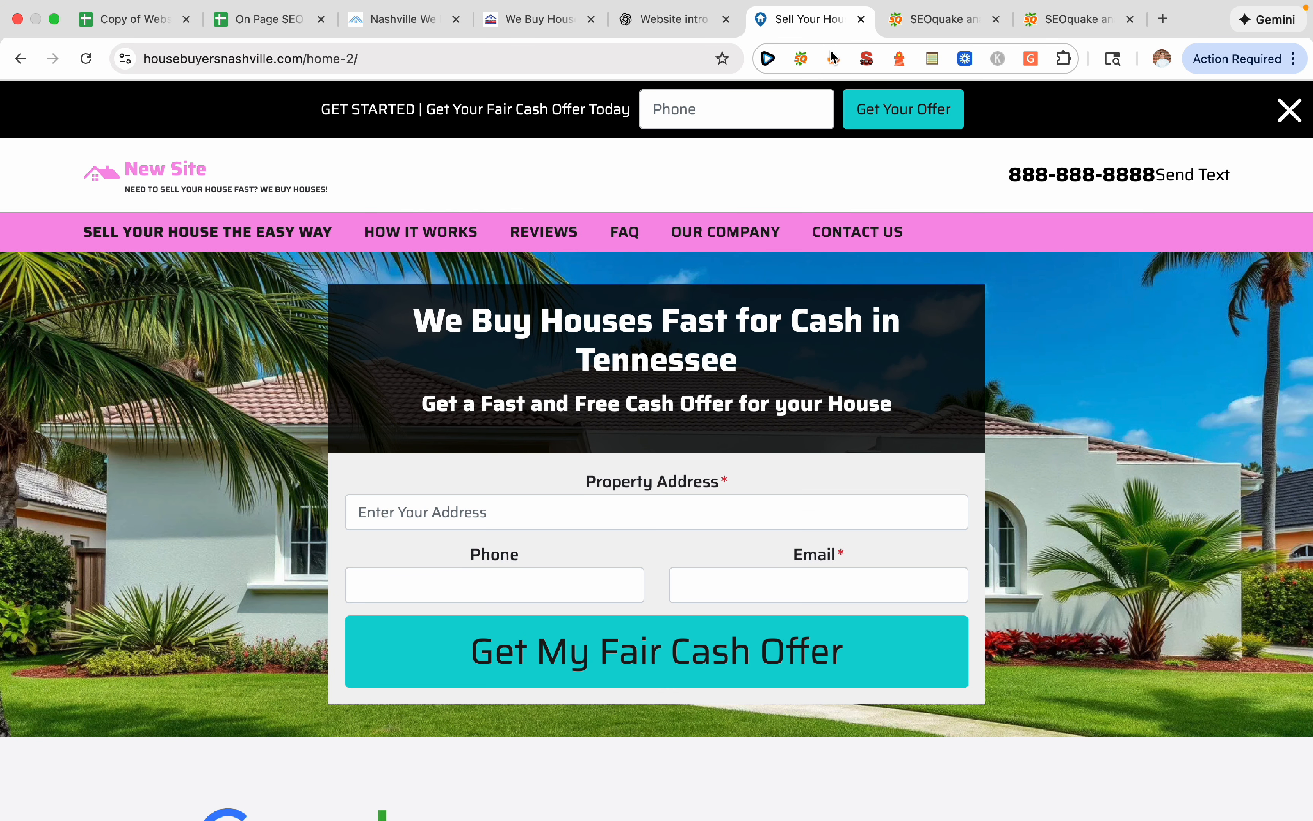
left_click(802, 60)
left_click(155, 91)
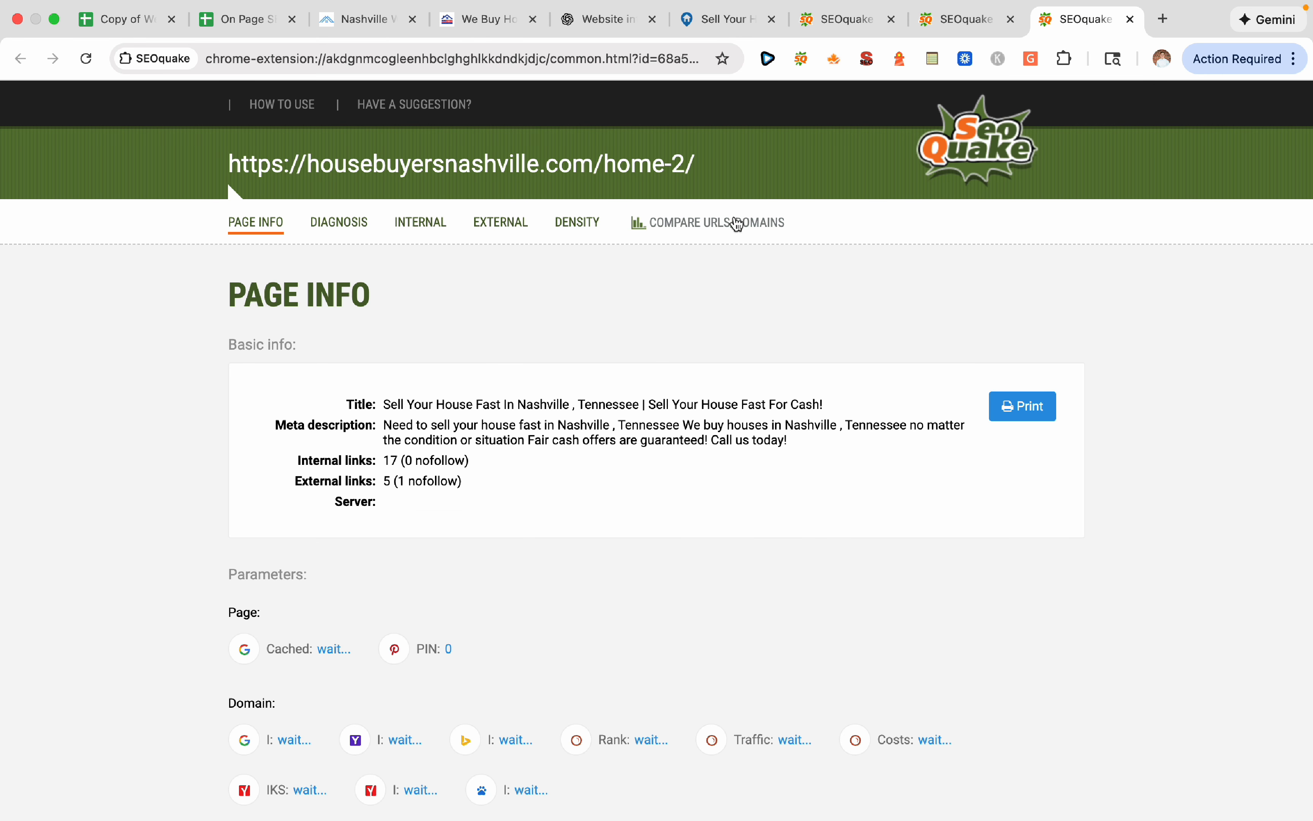
scroll(138, 435, "down", 15)
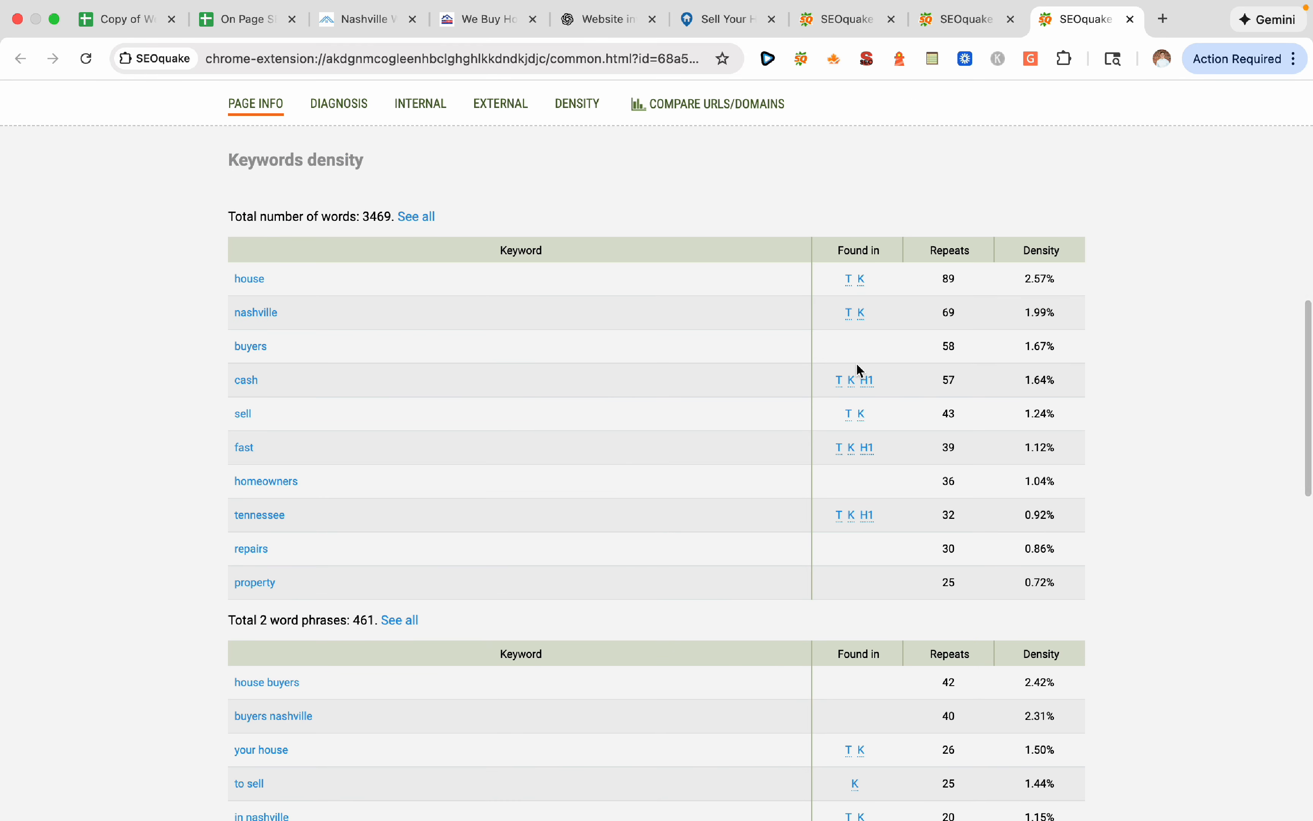
Enter 1.99 as My Page's Nashville density in the On Page SEO sheet
left_click(265, 22)
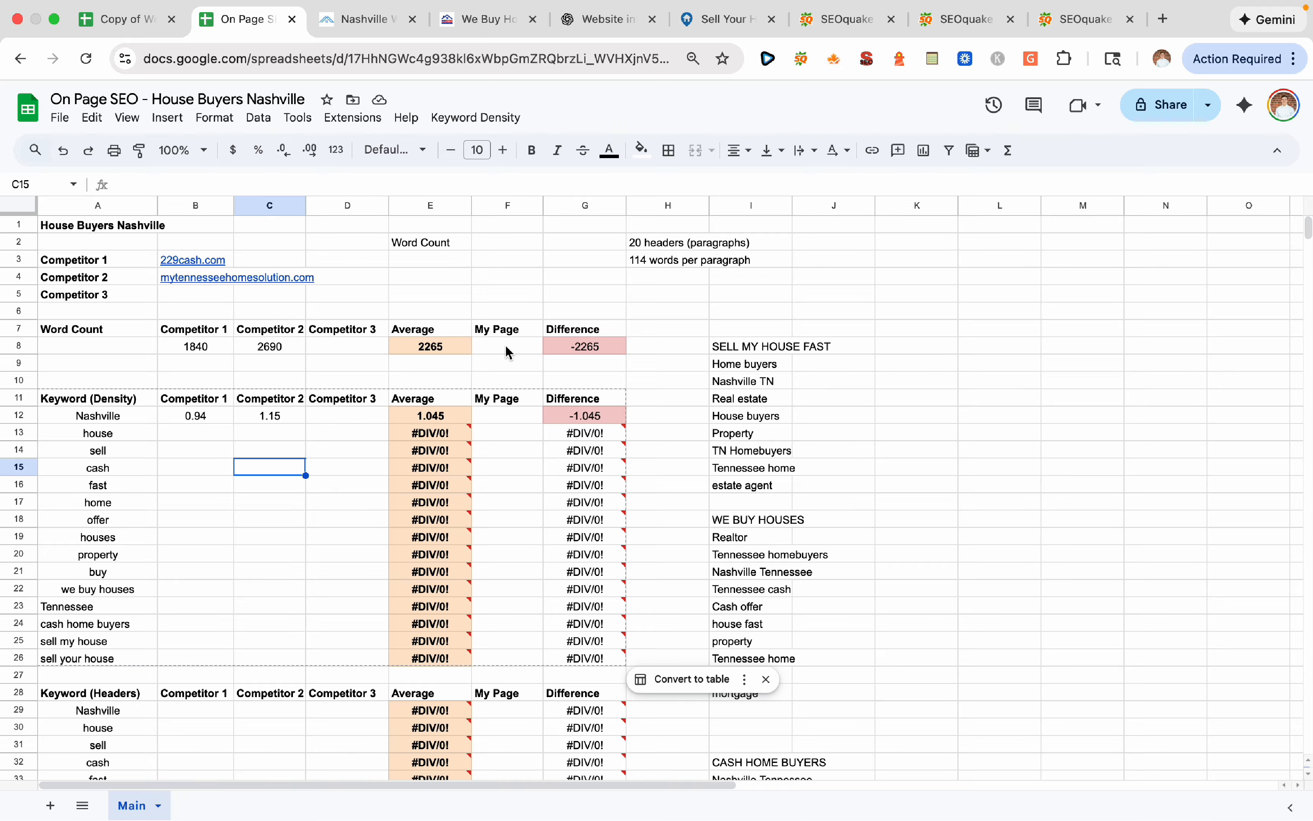
left_click(508, 417)
type("1")
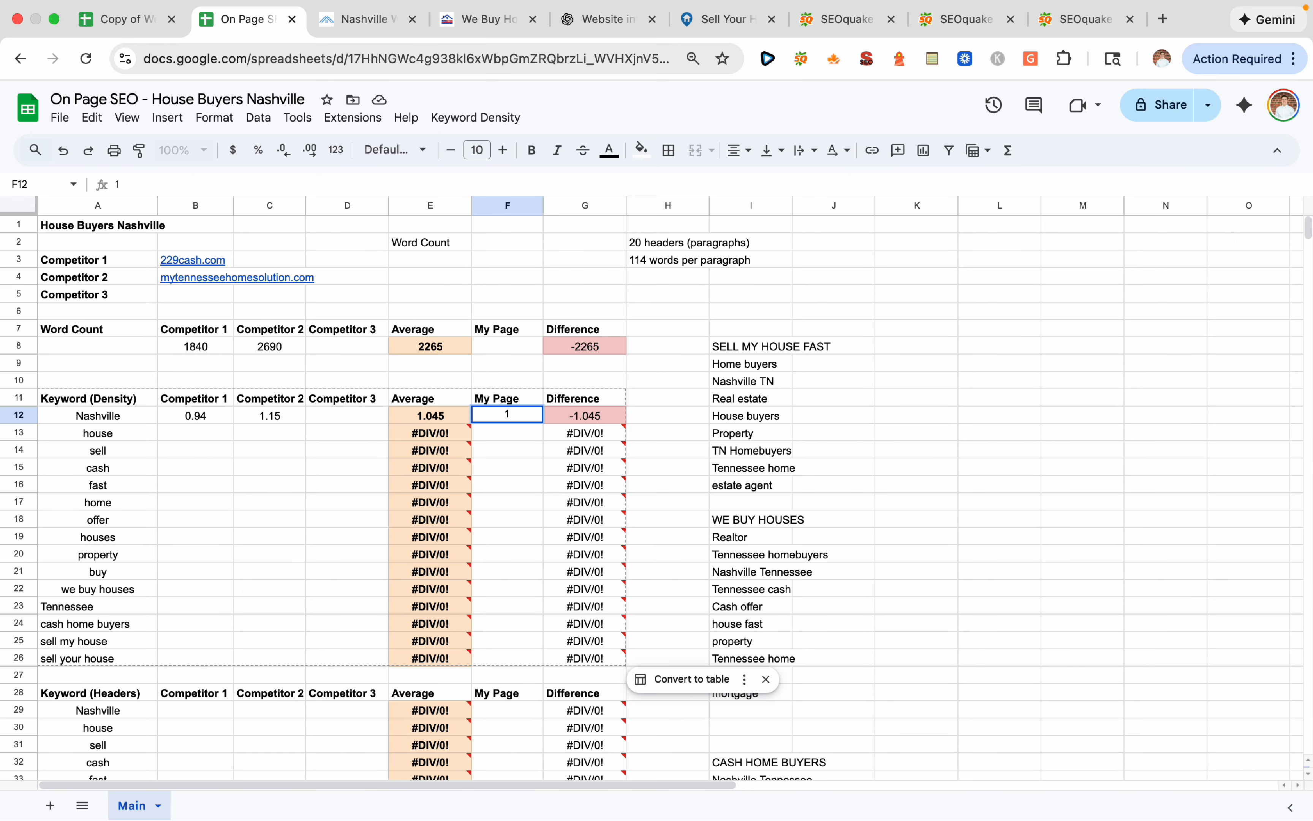
type(".99")
key("Return")
left_click(333, 468)
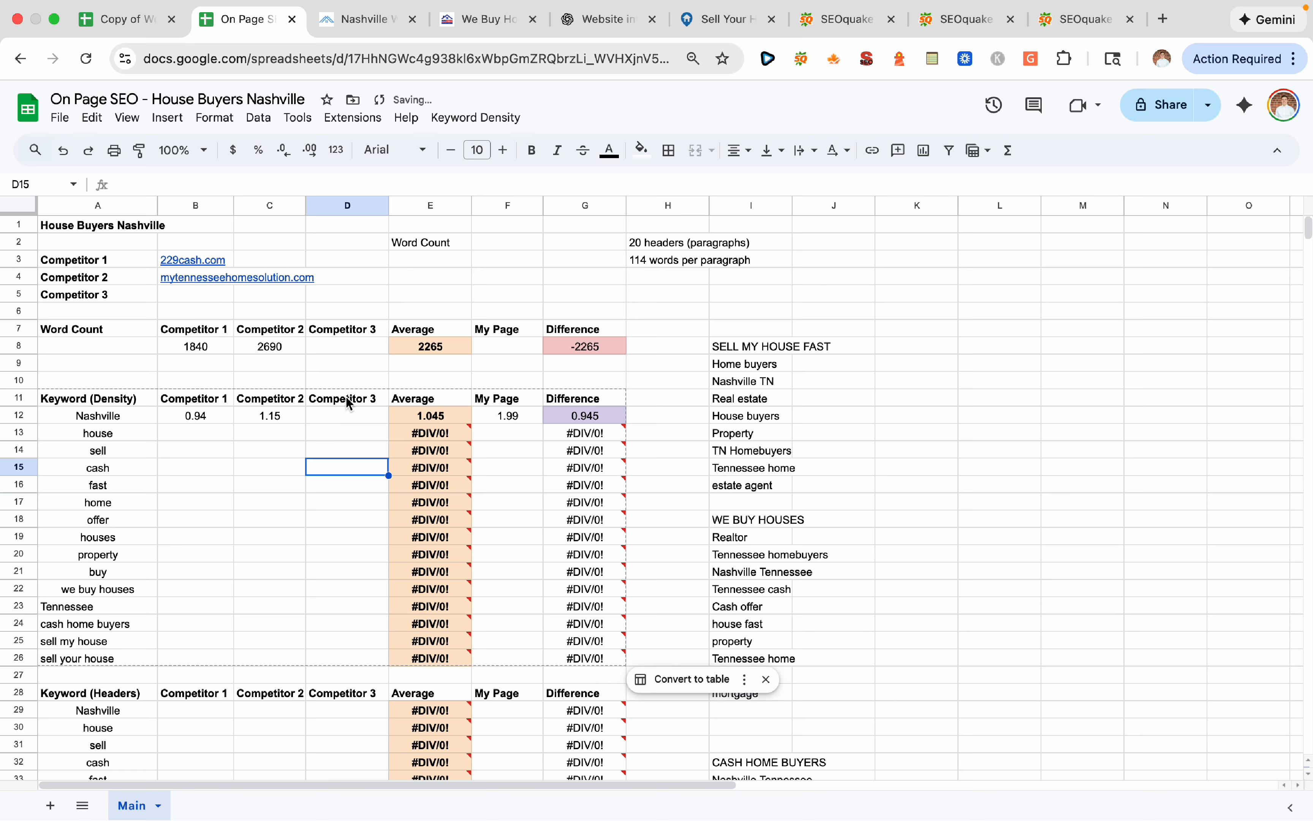
left_click(484, 468)
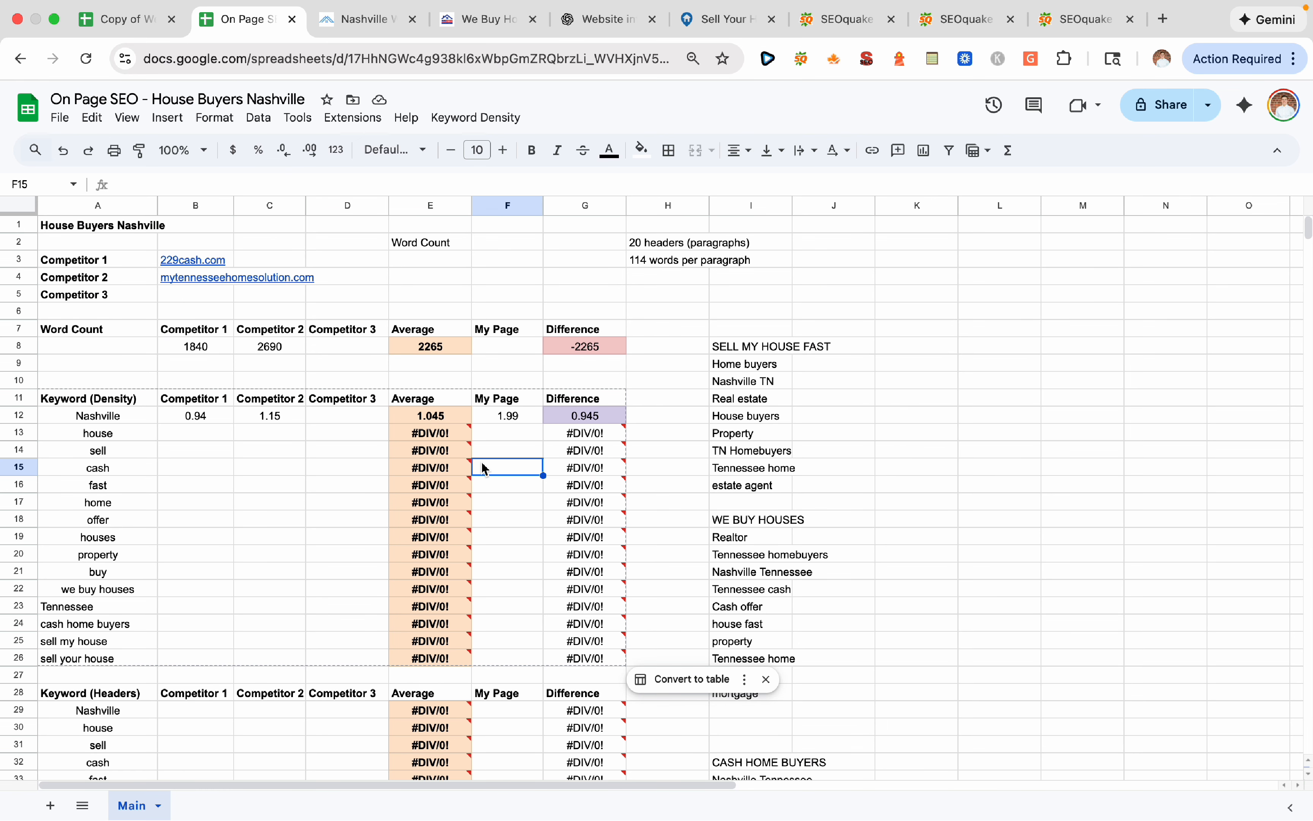
left_click_drag(194, 421, 253, 420)
left_click(303, 450)
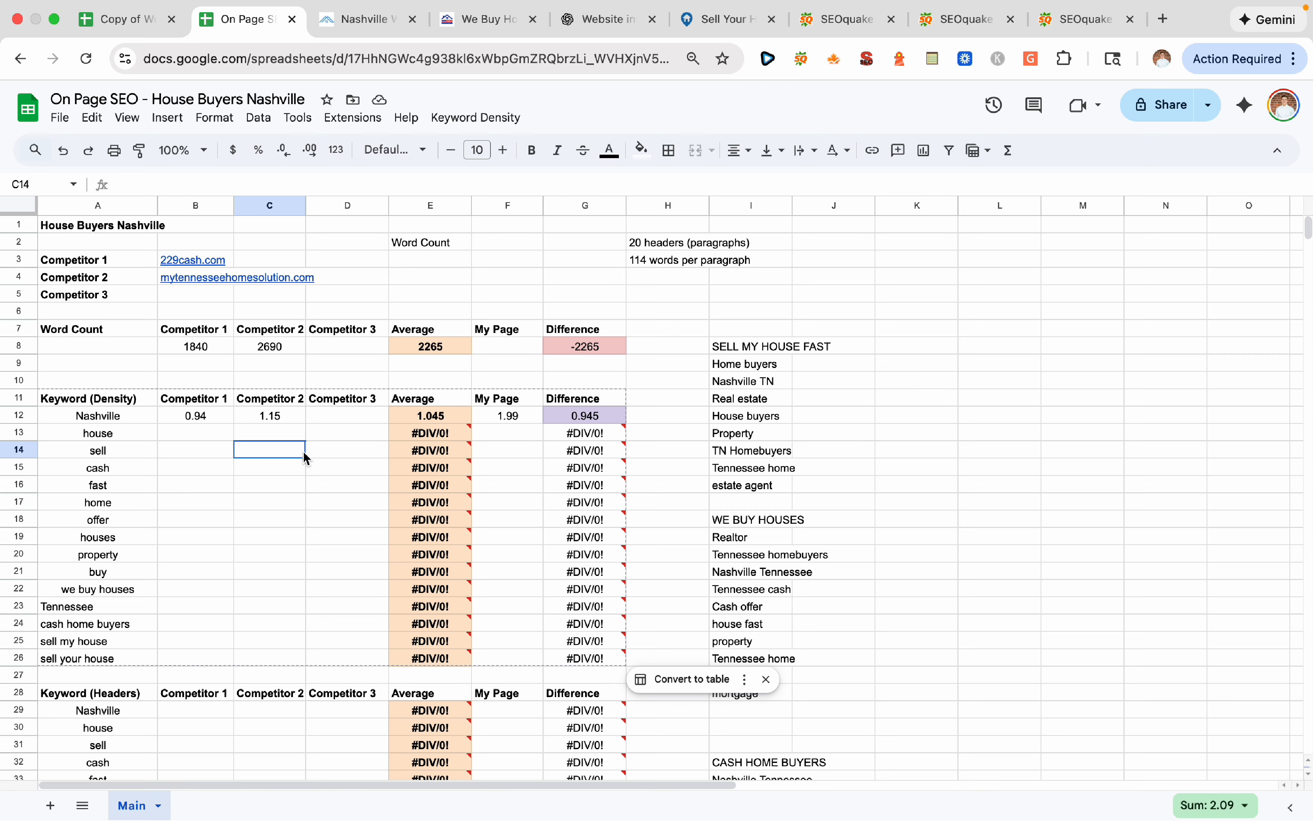
left_click(118, 418)
left_click(210, 439)
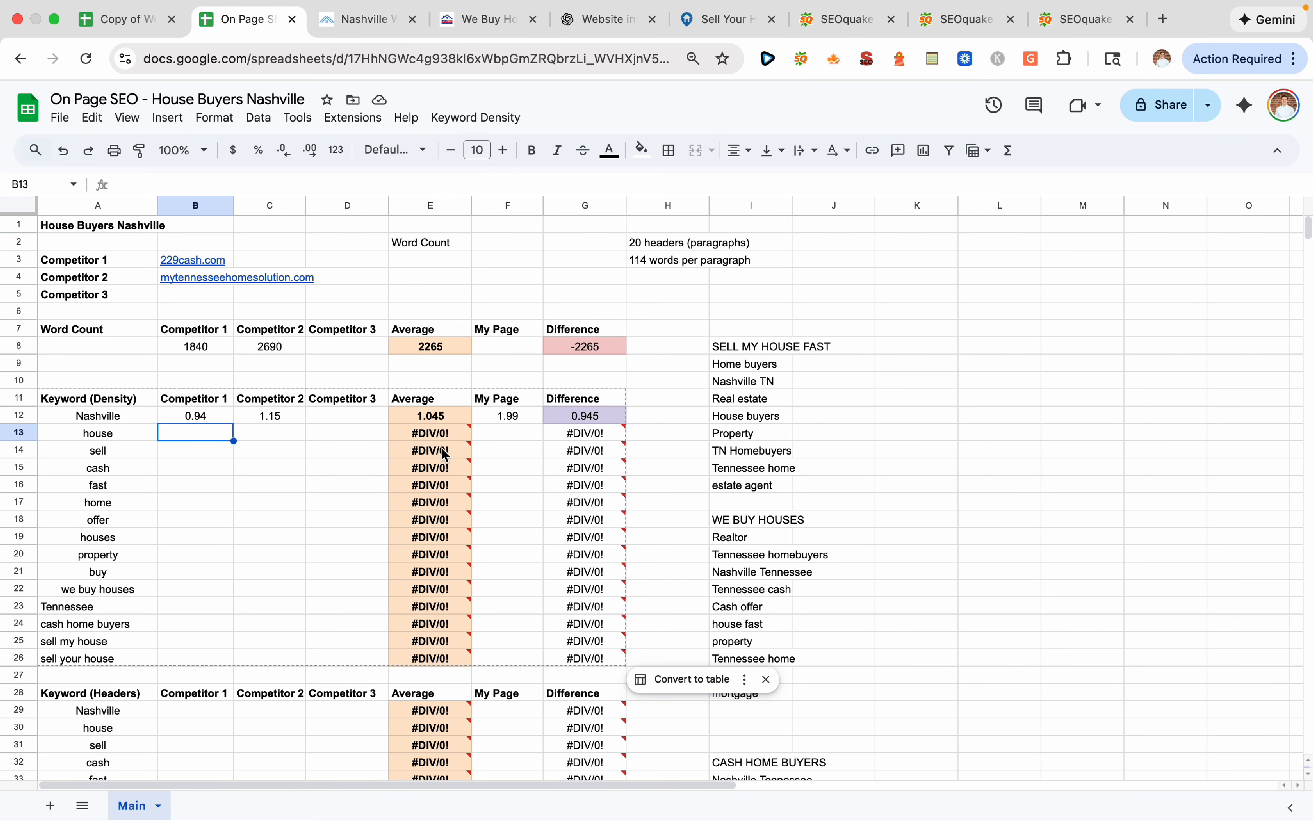
Look up the own page's total word count in its SEOquake report and enter 3469 under My Page in the Word Count row
left_click(752, 31)
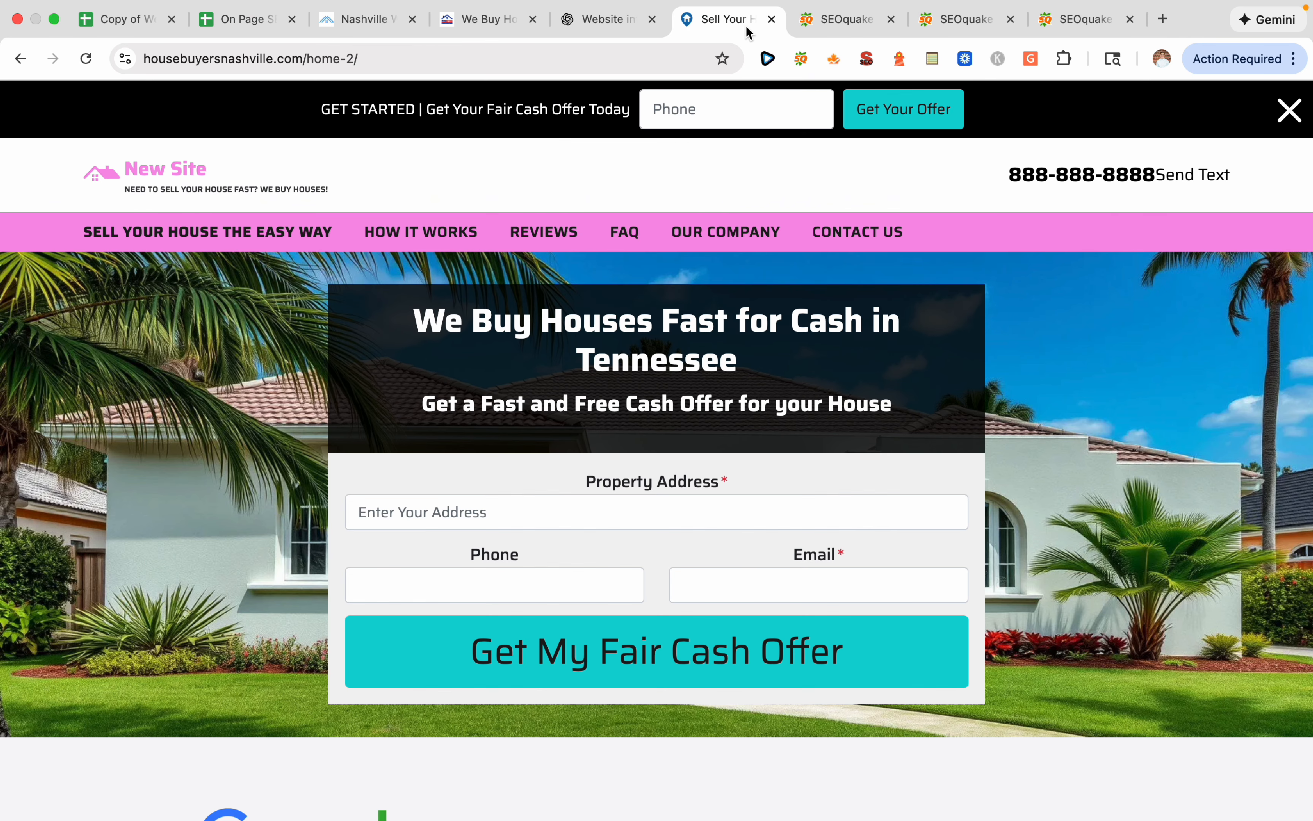
left_click(849, 24)
scroll(559, 272, "up", 10)
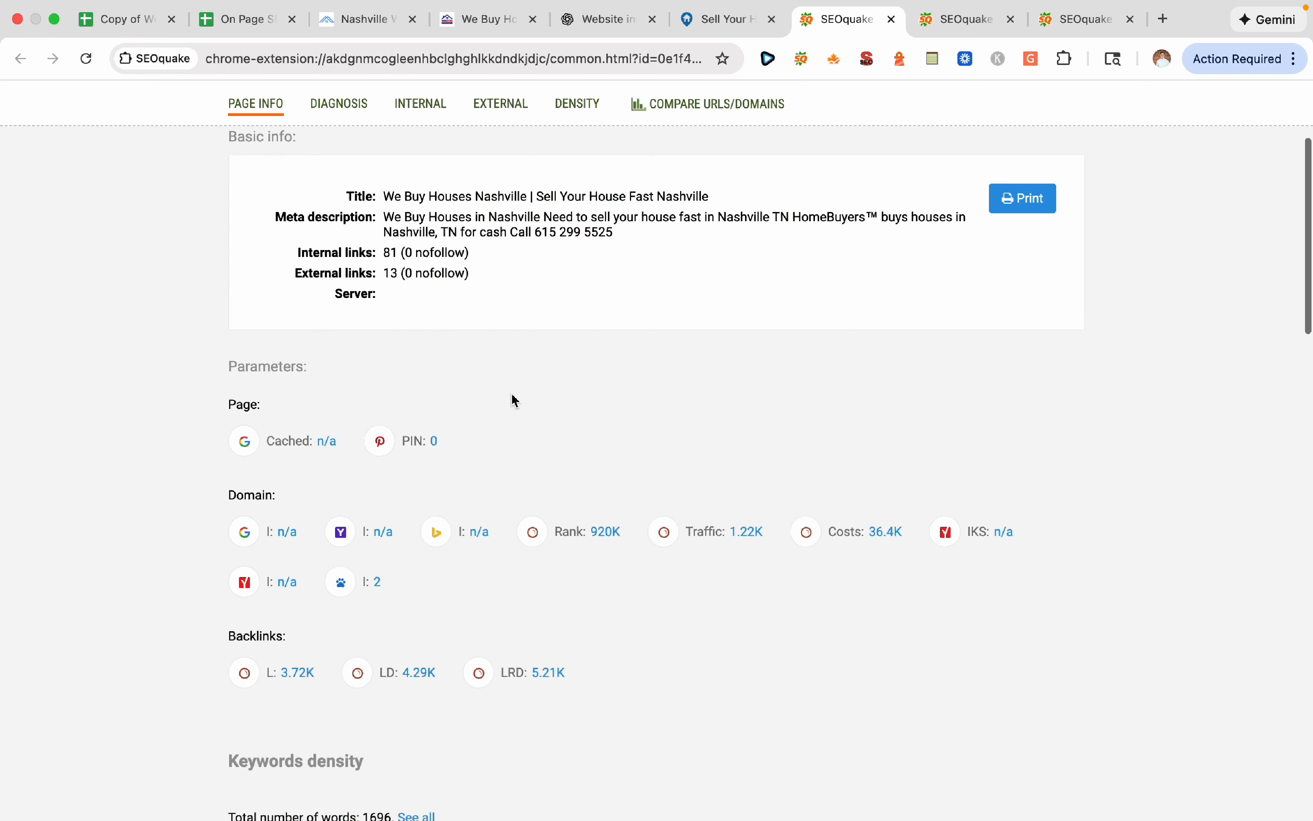
scroll(513, 404, "down", 3)
left_click(971, 22)
left_click(1070, 23)
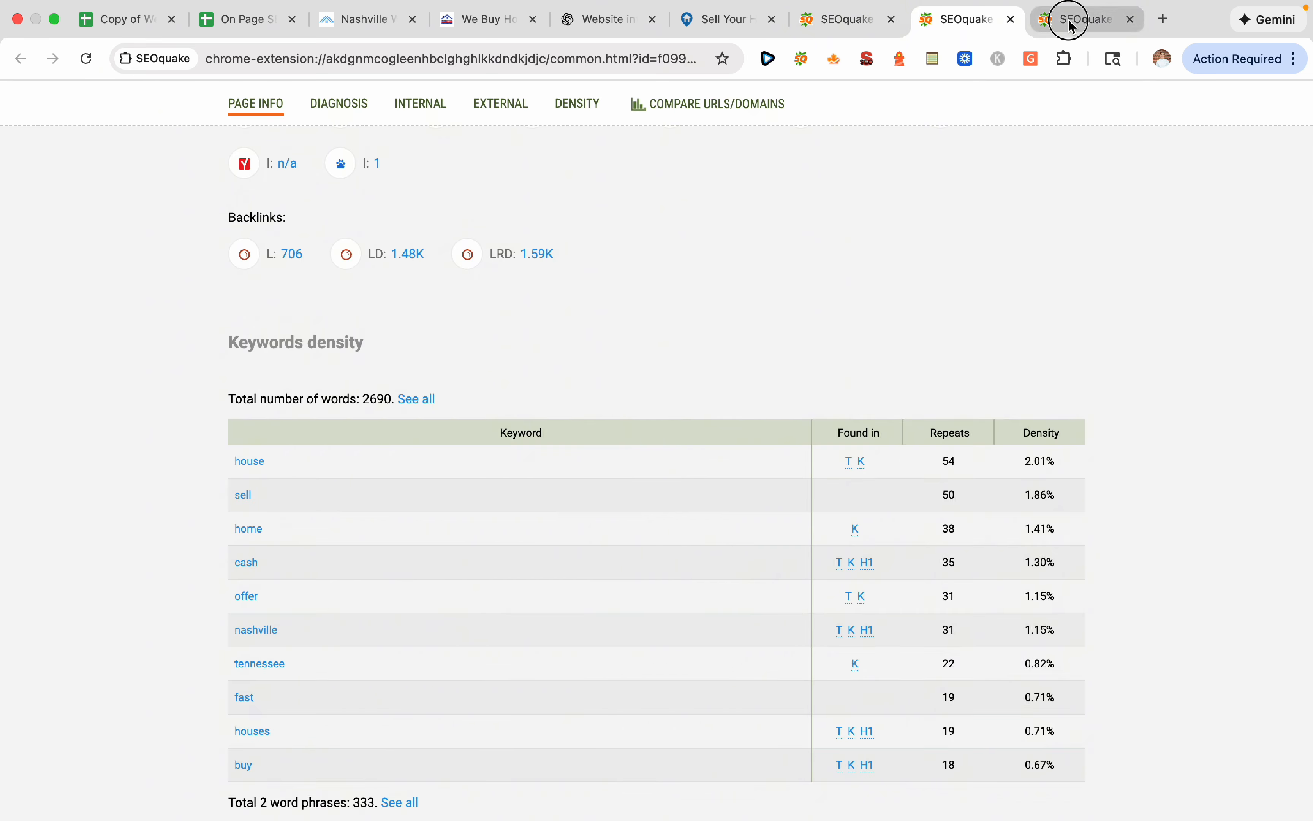
left_click(241, 21)
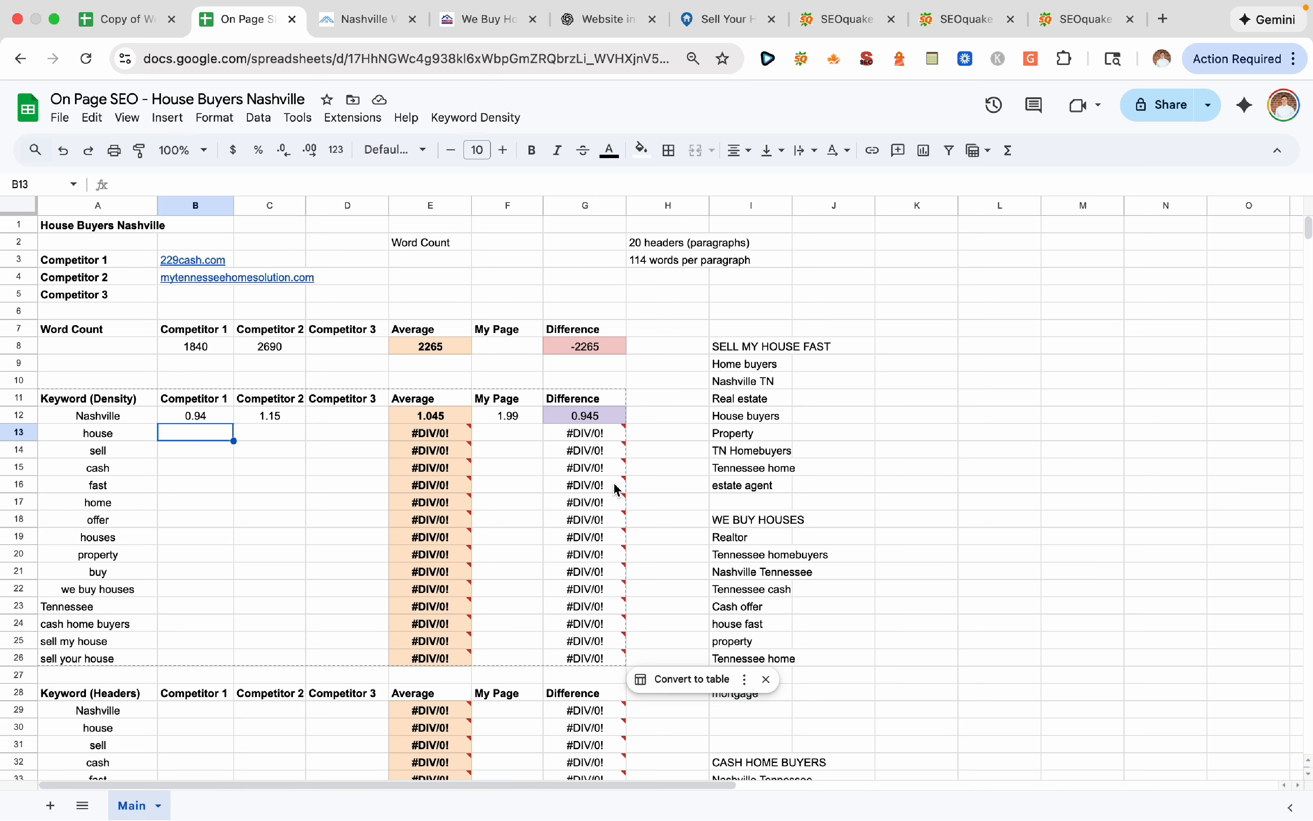
left_click(504, 348)
type("3469")
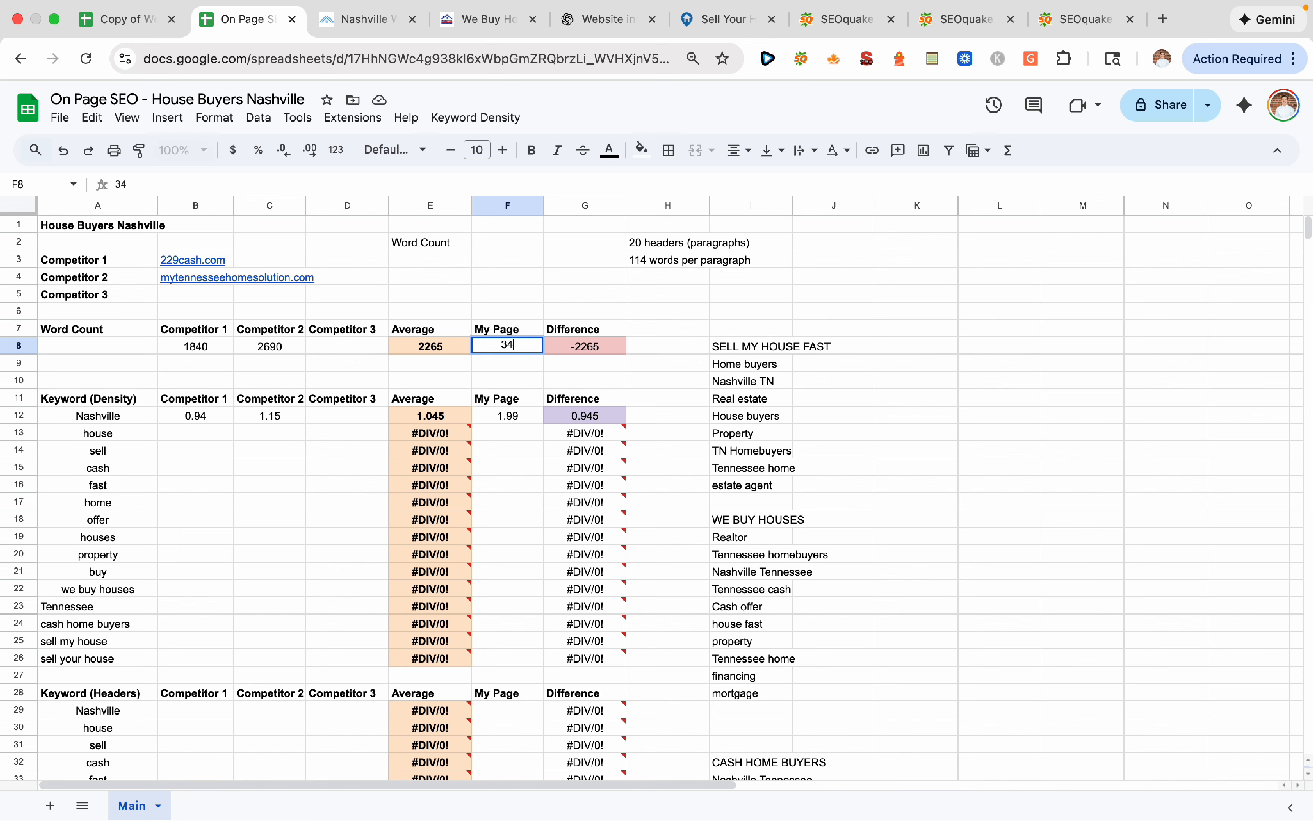
left_click(694, 319)
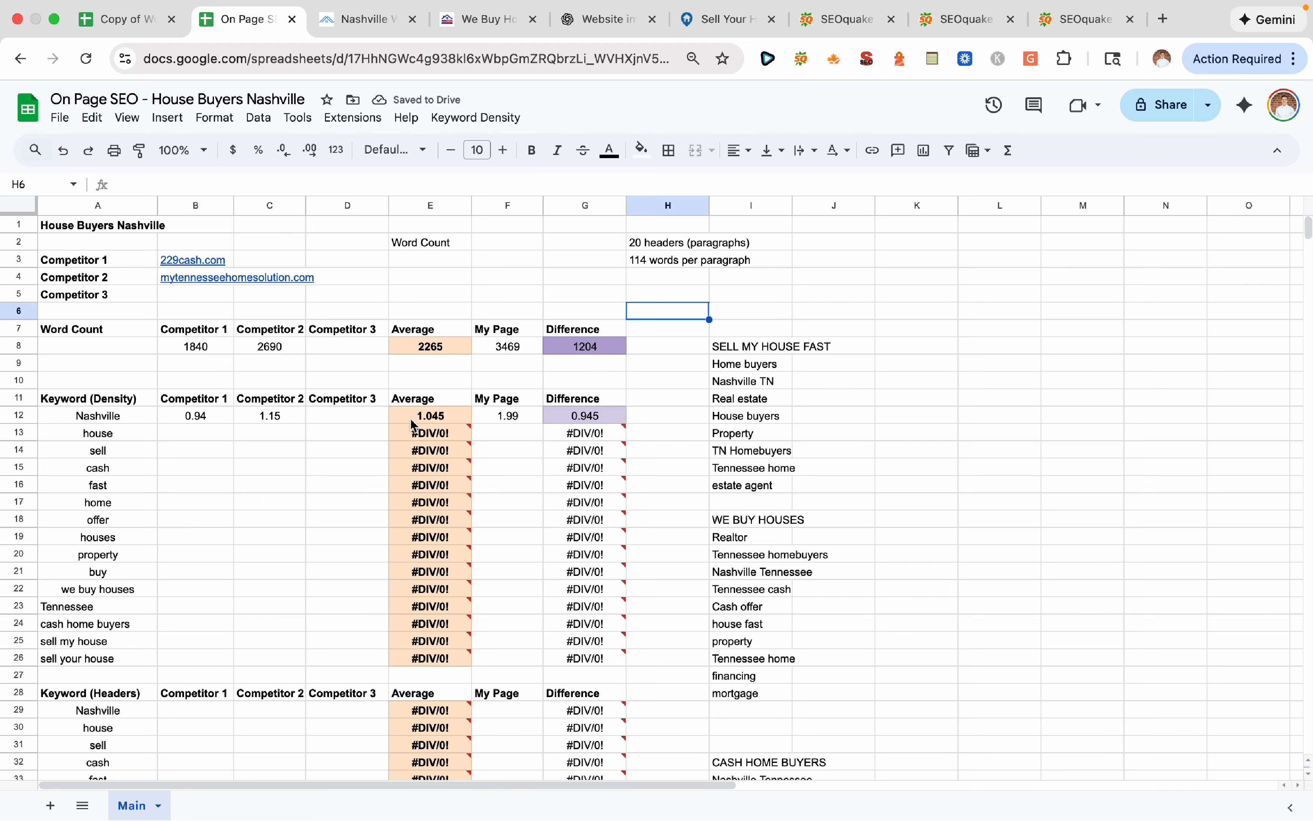
left_click(197, 437)
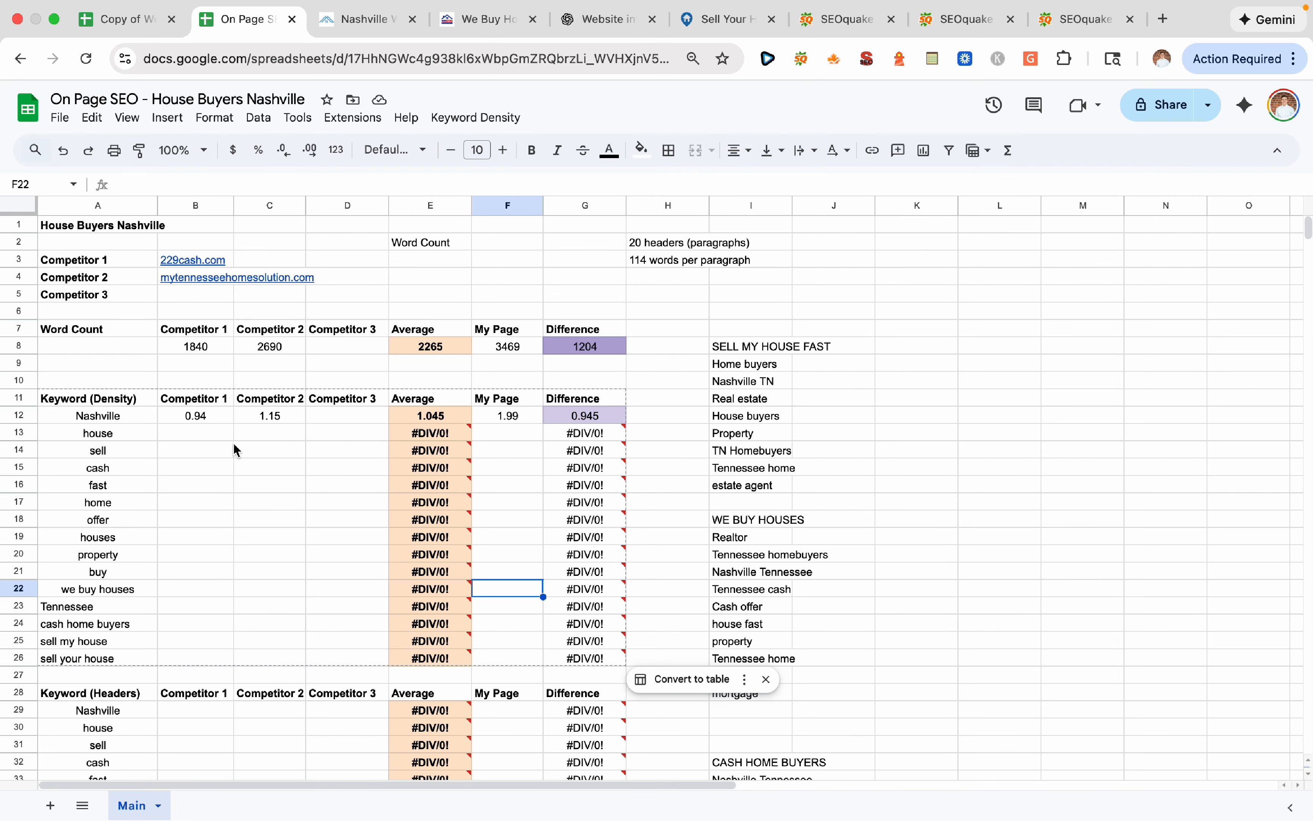
left_click_drag(228, 452, 308, 484)
left_click(314, 570)
Look up the house density in Competitor 1's SEOquake report and enter 1.18 in its Keyword (Density) row of the On Page SEO sheet
left_click(209, 440)
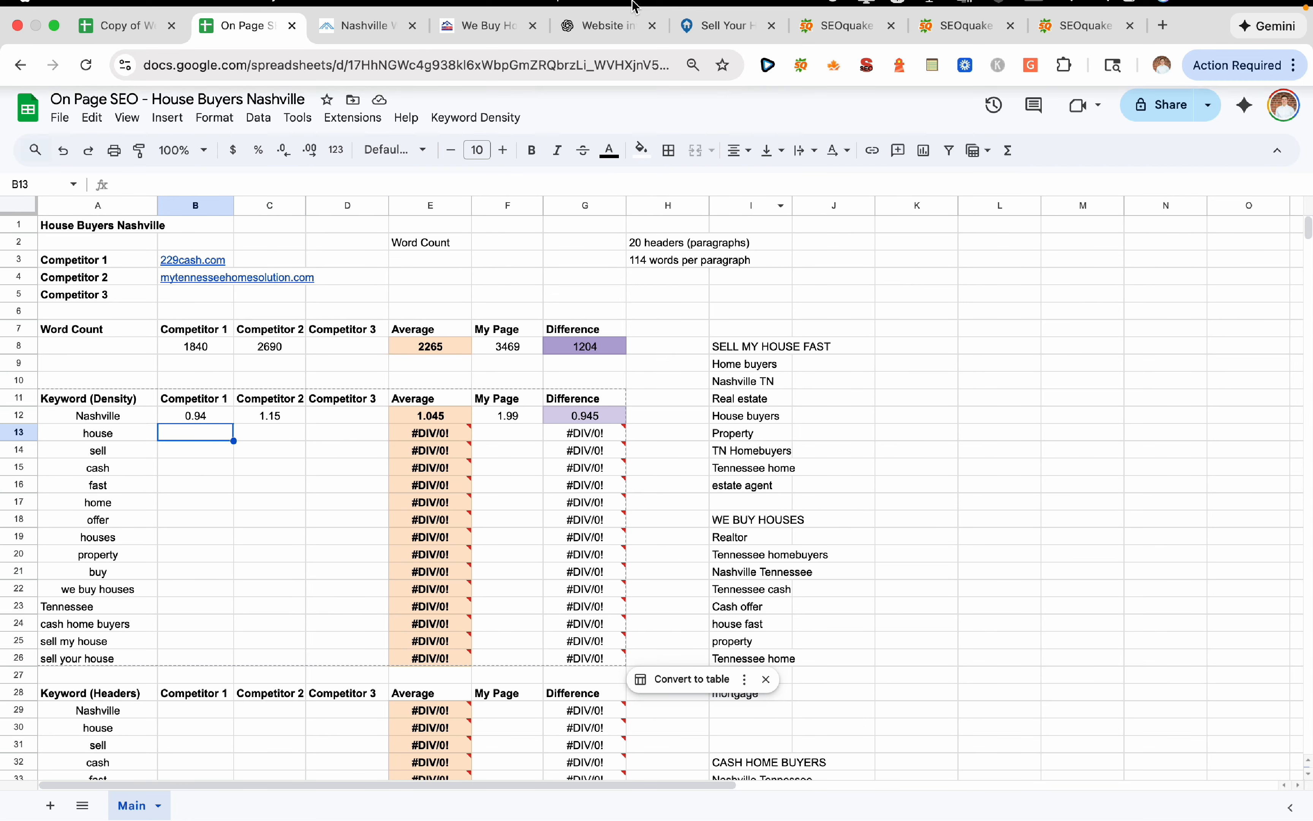
mouse_move(637, 7)
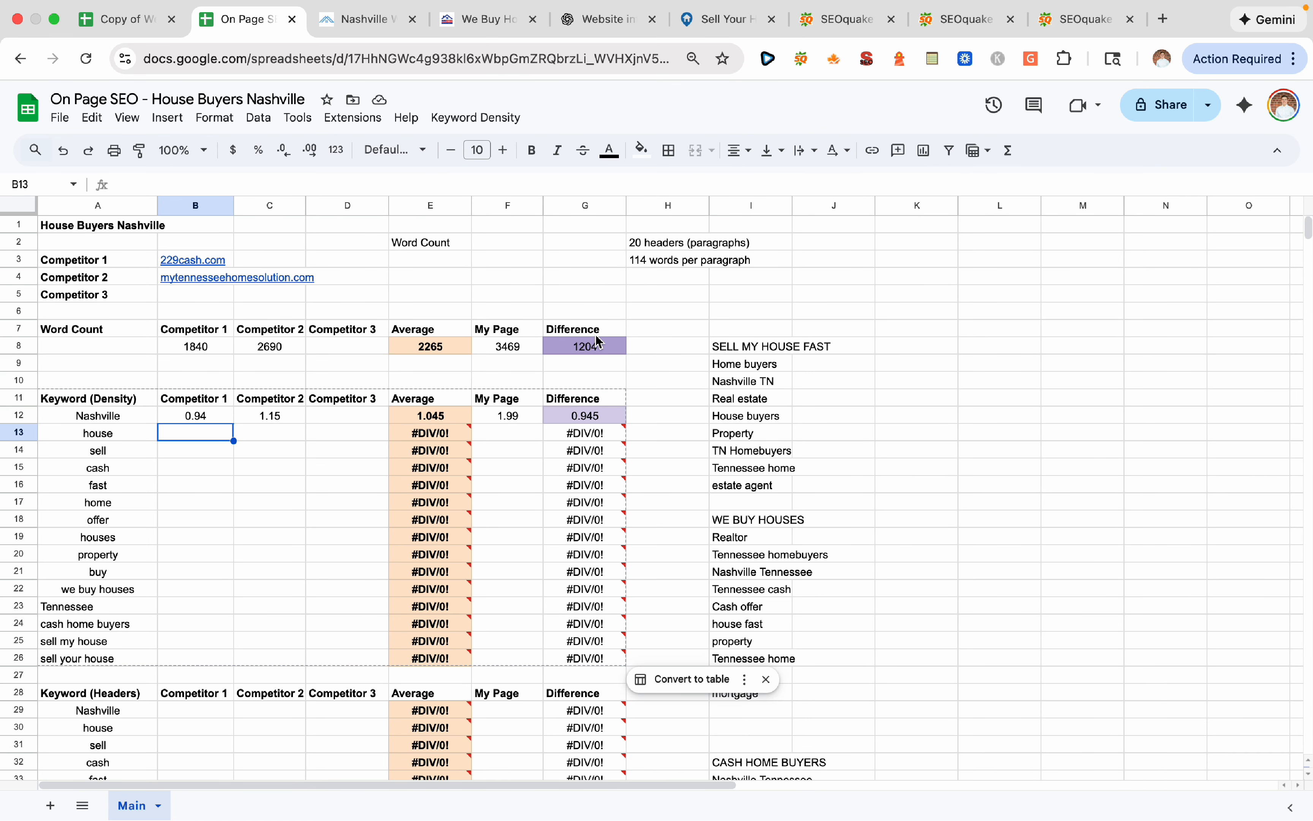
left_click(821, 25)
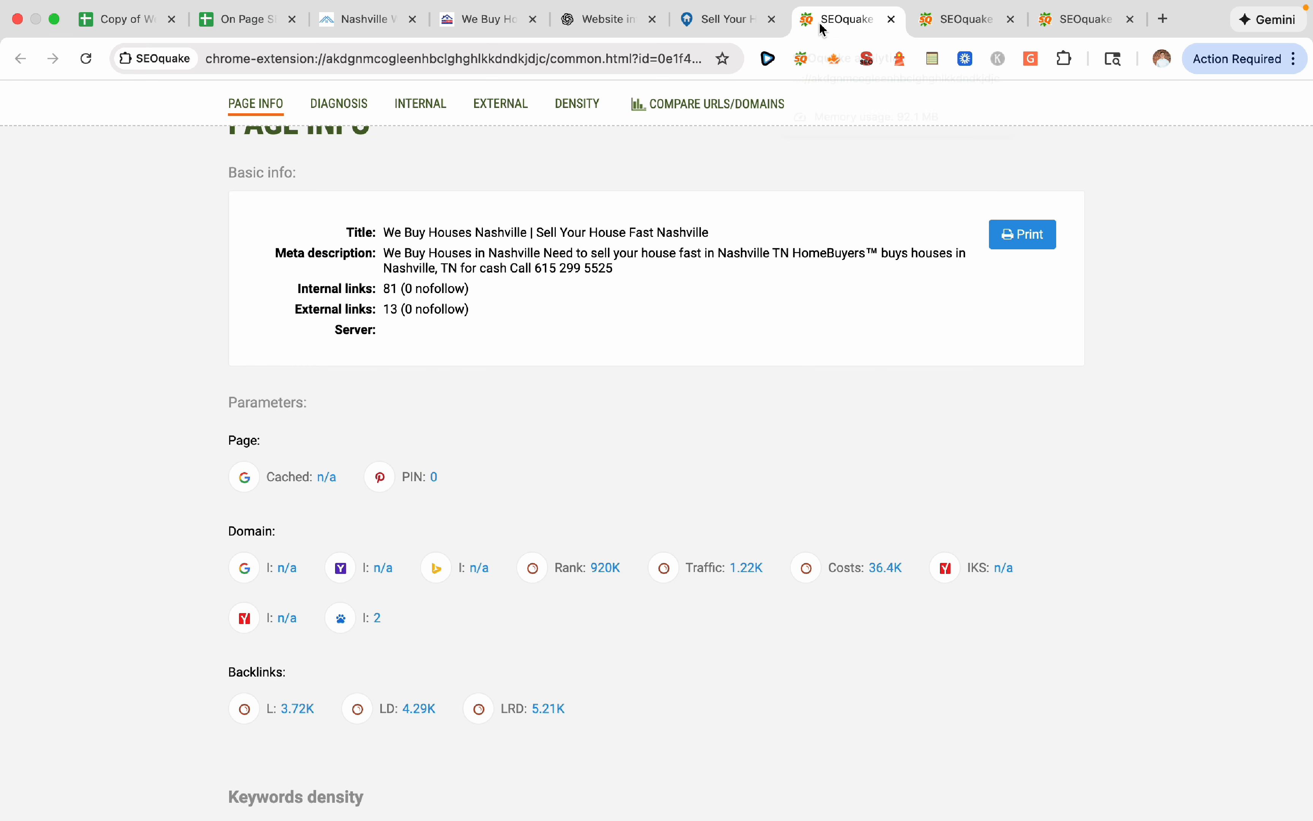
scroll(52, 528, "up", 3)
scroll(53, 528, "down", 20)
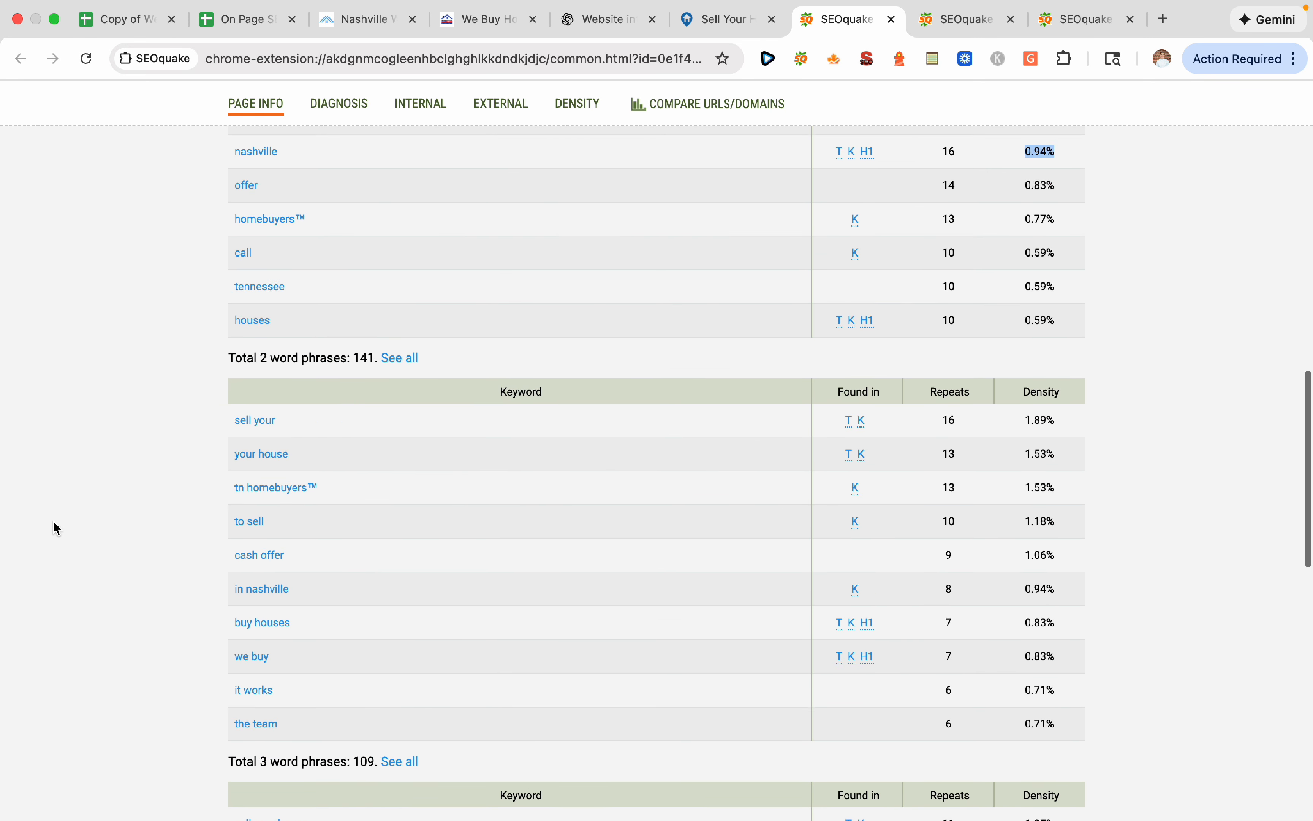
scroll(57, 529, "up", 3)
scroll(57, 530, "up", 2)
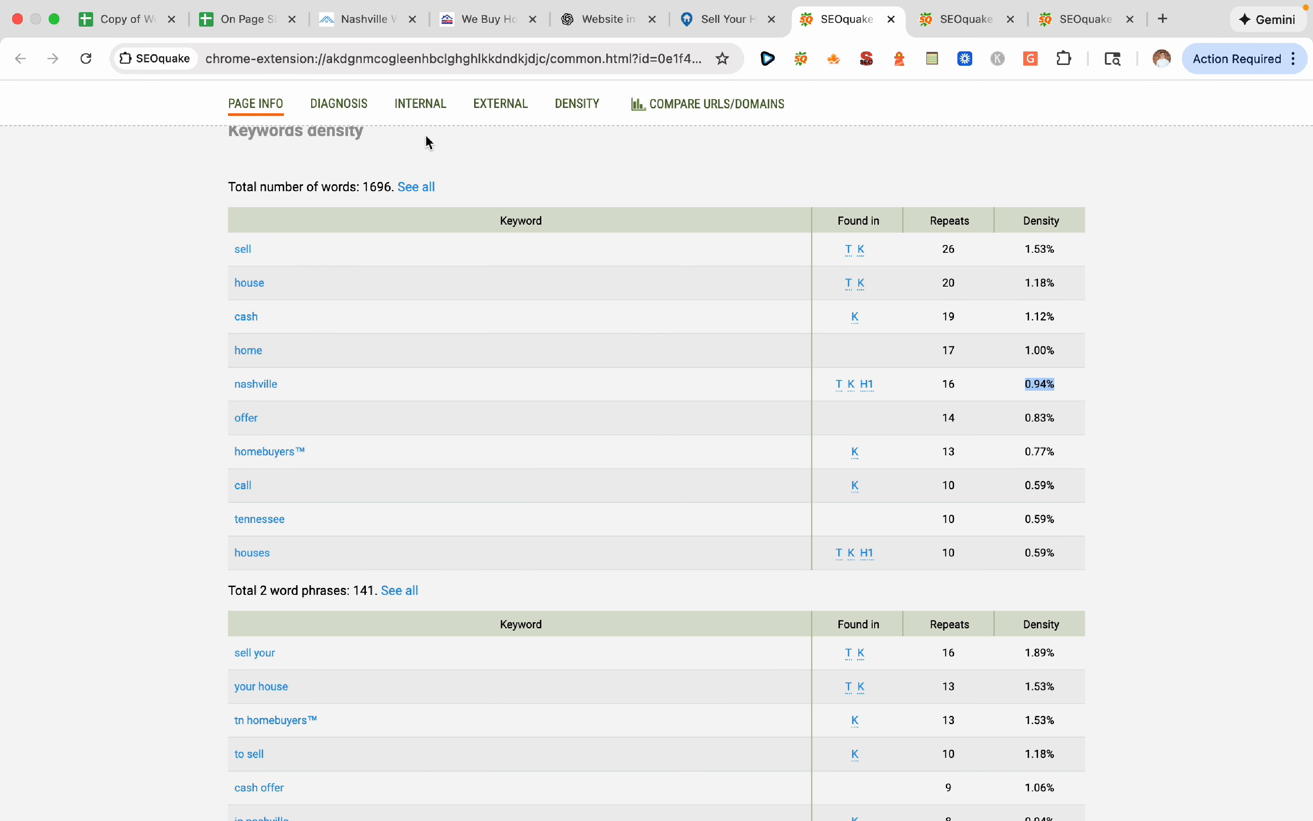
left_click(241, 22)
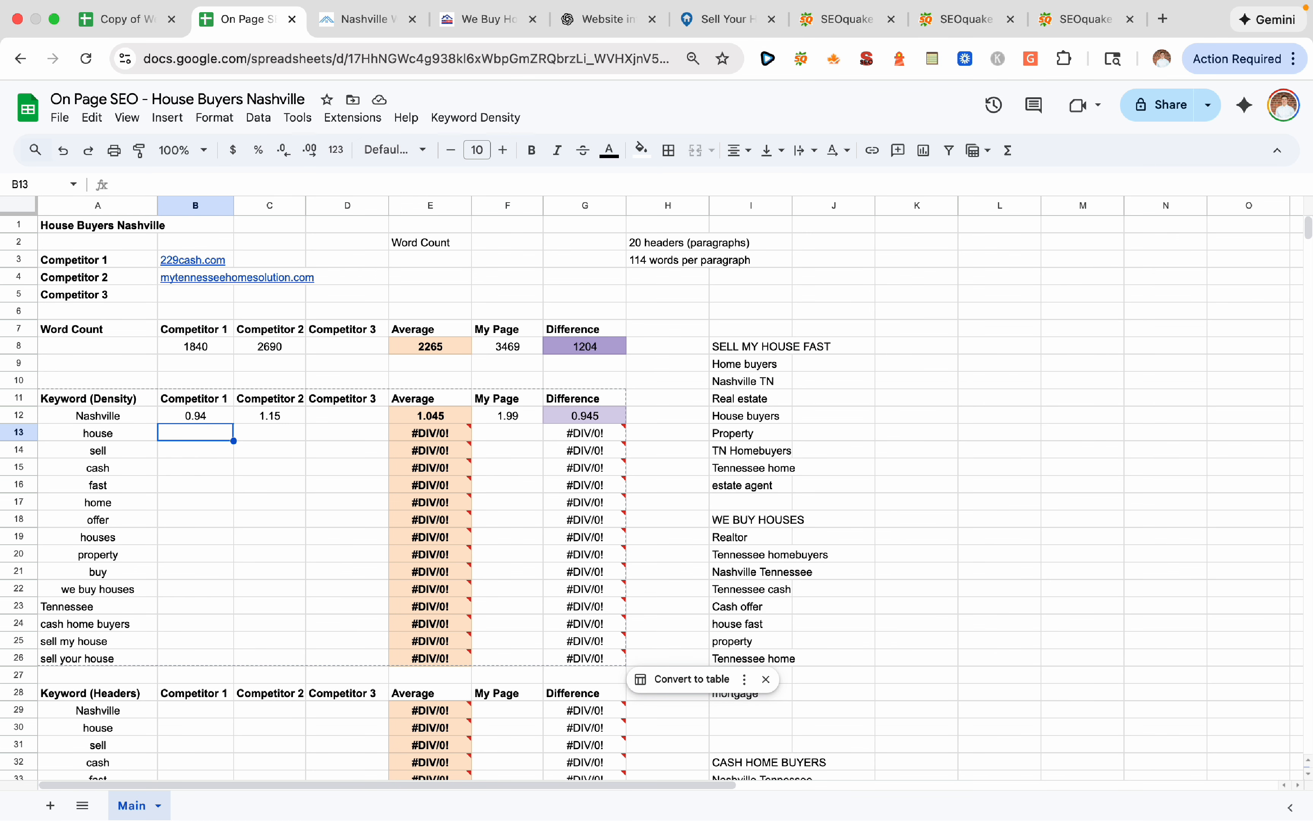
type("1.18")
Look up the house density in Competitor 2's SEOquake report and enter 2.01 in its Keyword (Density) row of the sheet
left_click(280, 431)
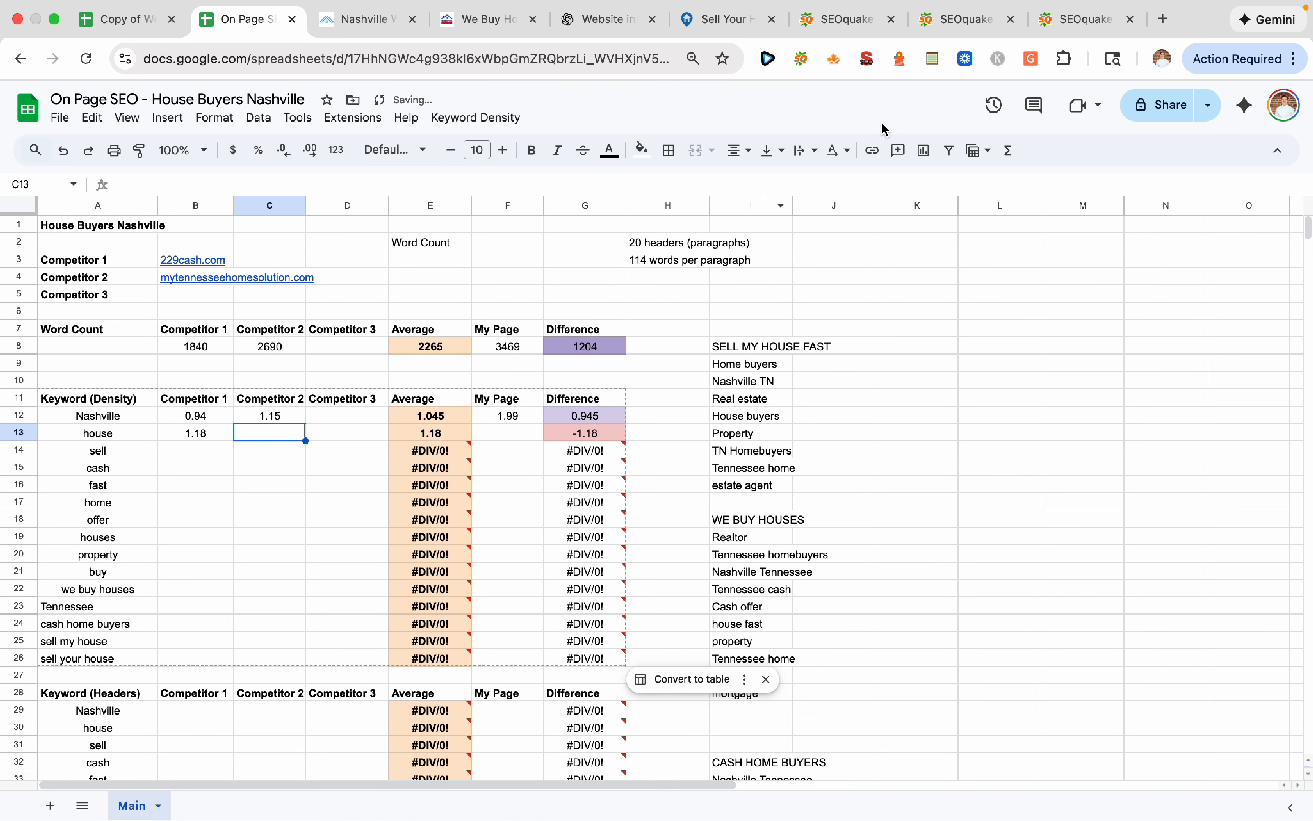
left_click(977, 24)
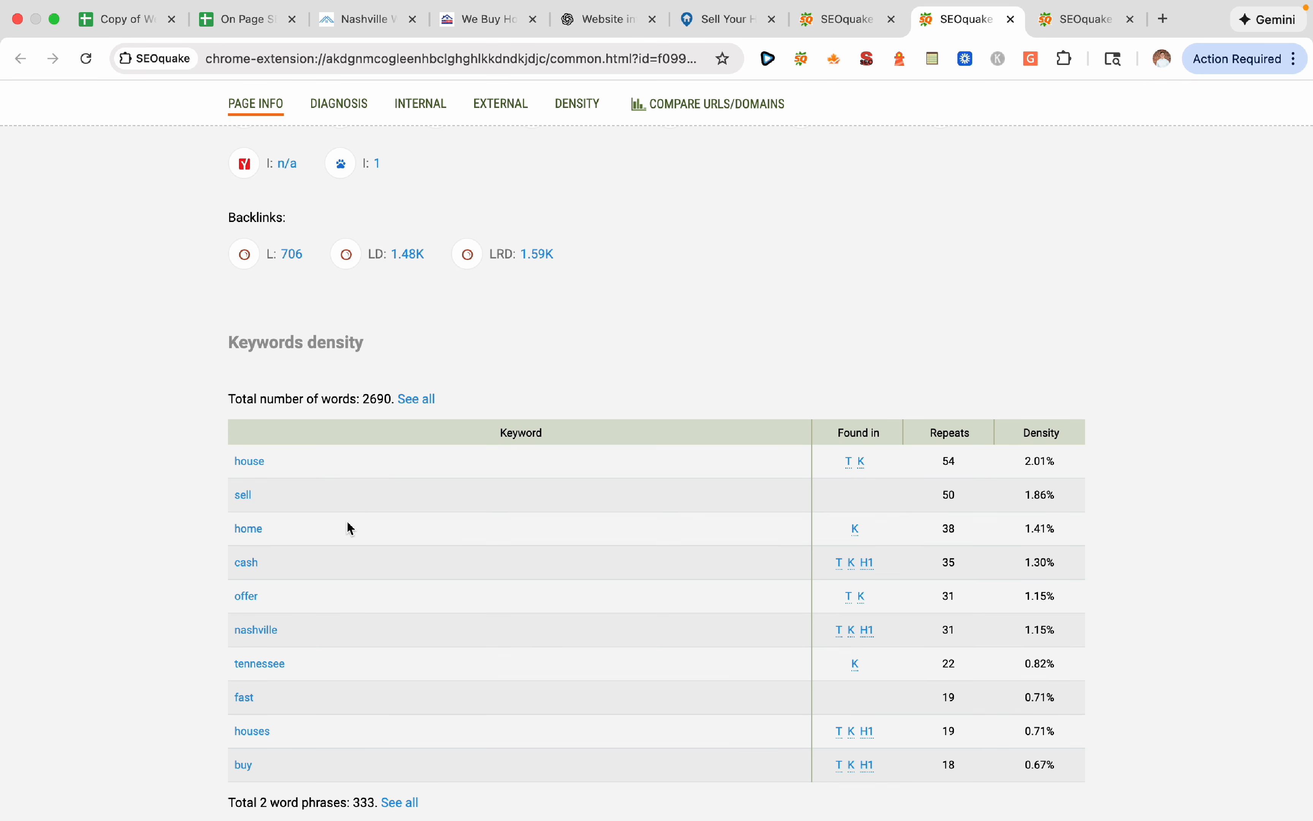
left_click(232, 23)
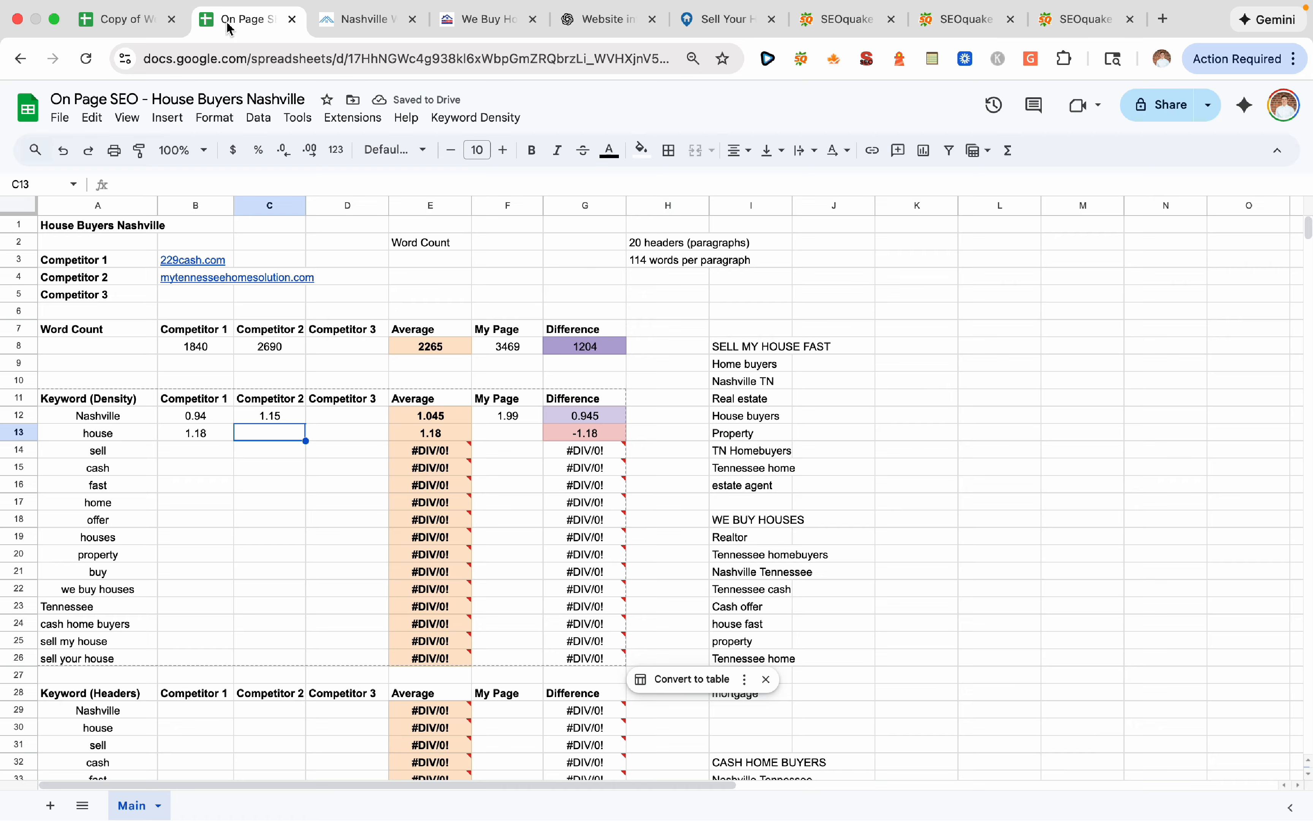
type("2.01")
key("Tab")
Look up the own page's house density in its SEOquake report and enter 2.57 under My Page in the Keyword (Density) section
key("Tab")
key("Tab")
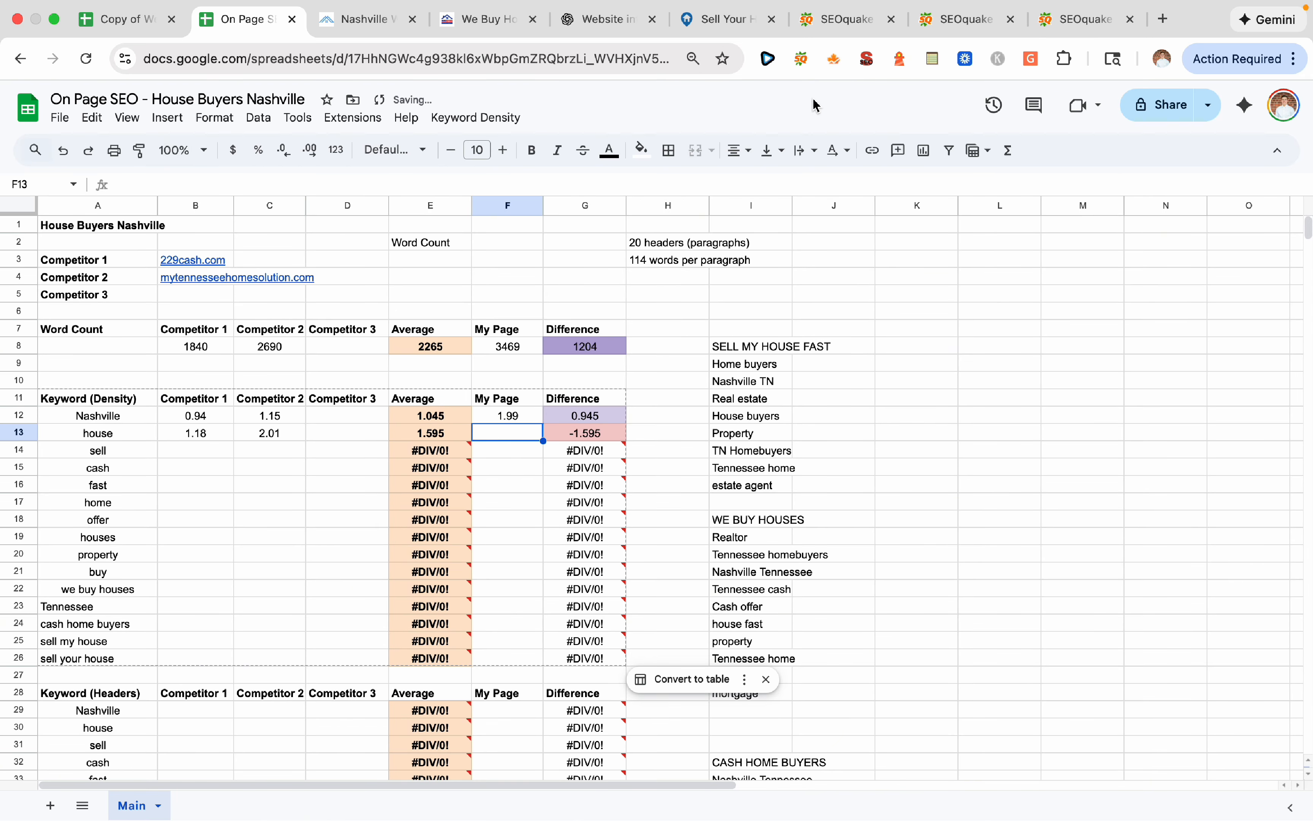
left_click(1085, 21)
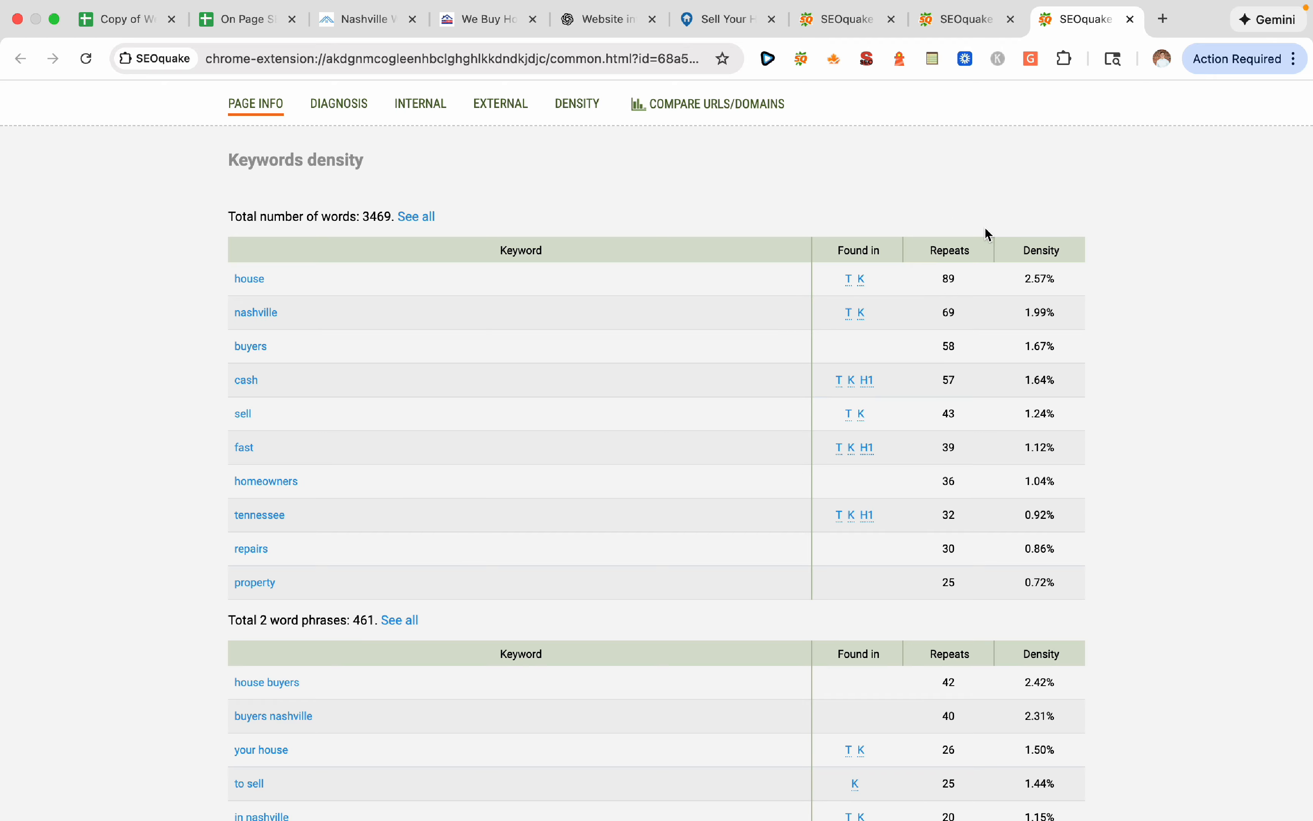
left_click(247, 20)
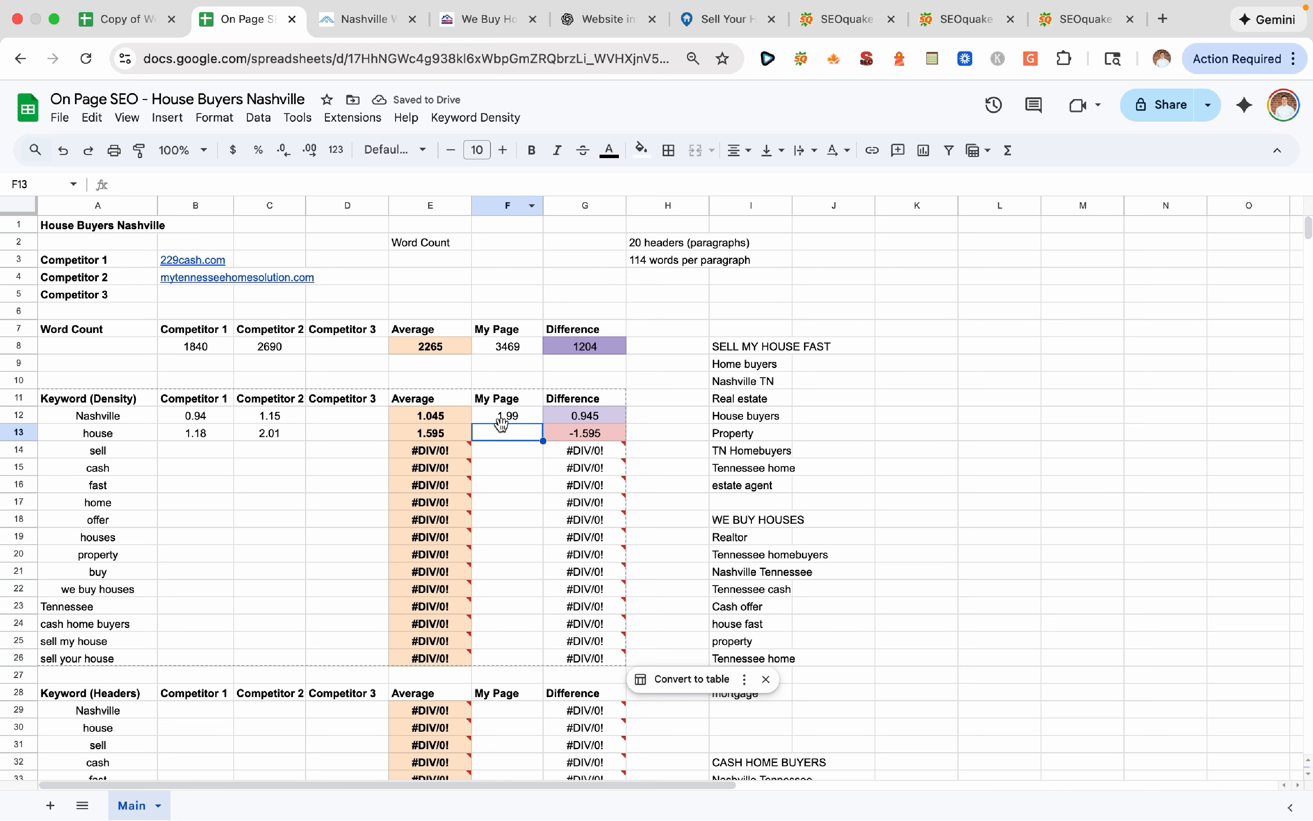
type("2.57")
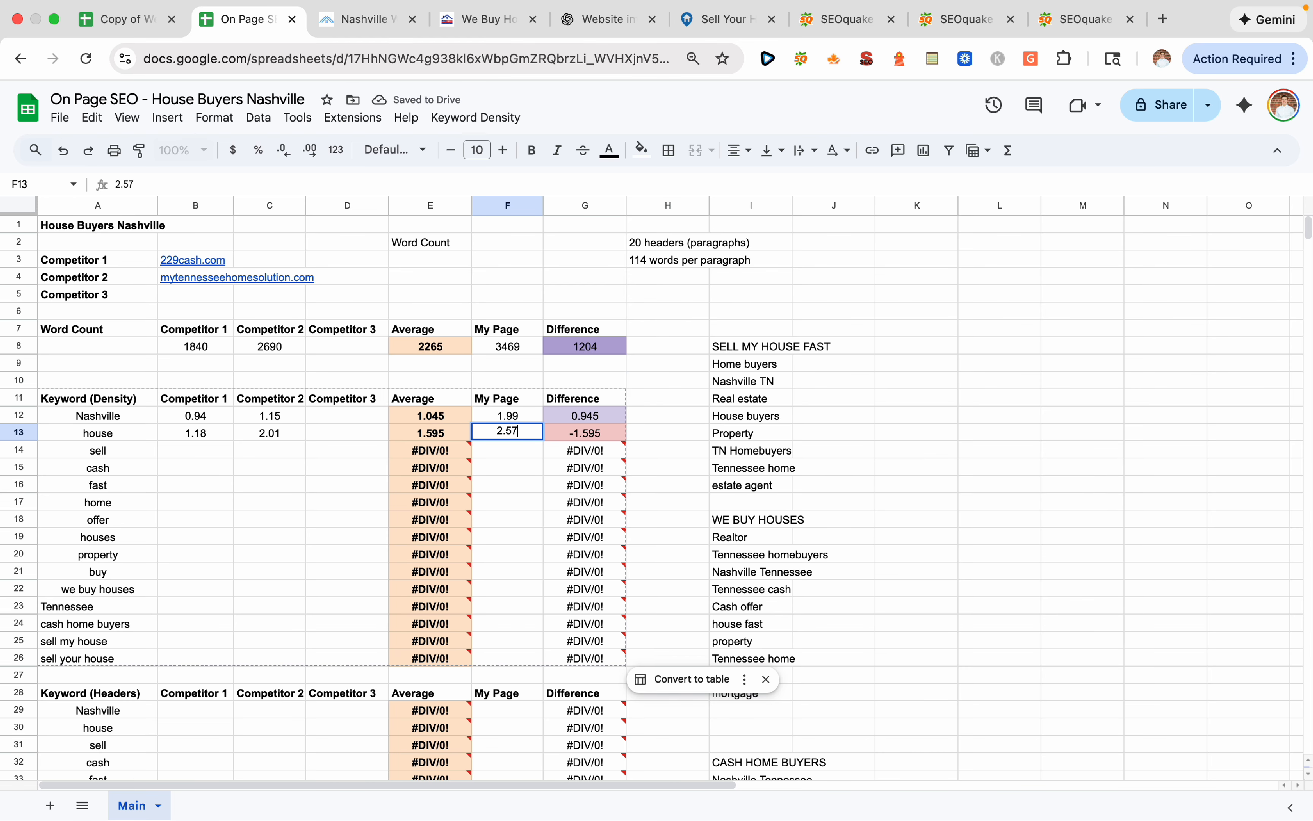
key("Return")
Compare My Page's word count and its Nashville and house densities with the two competitors' values
left_click(326, 576)
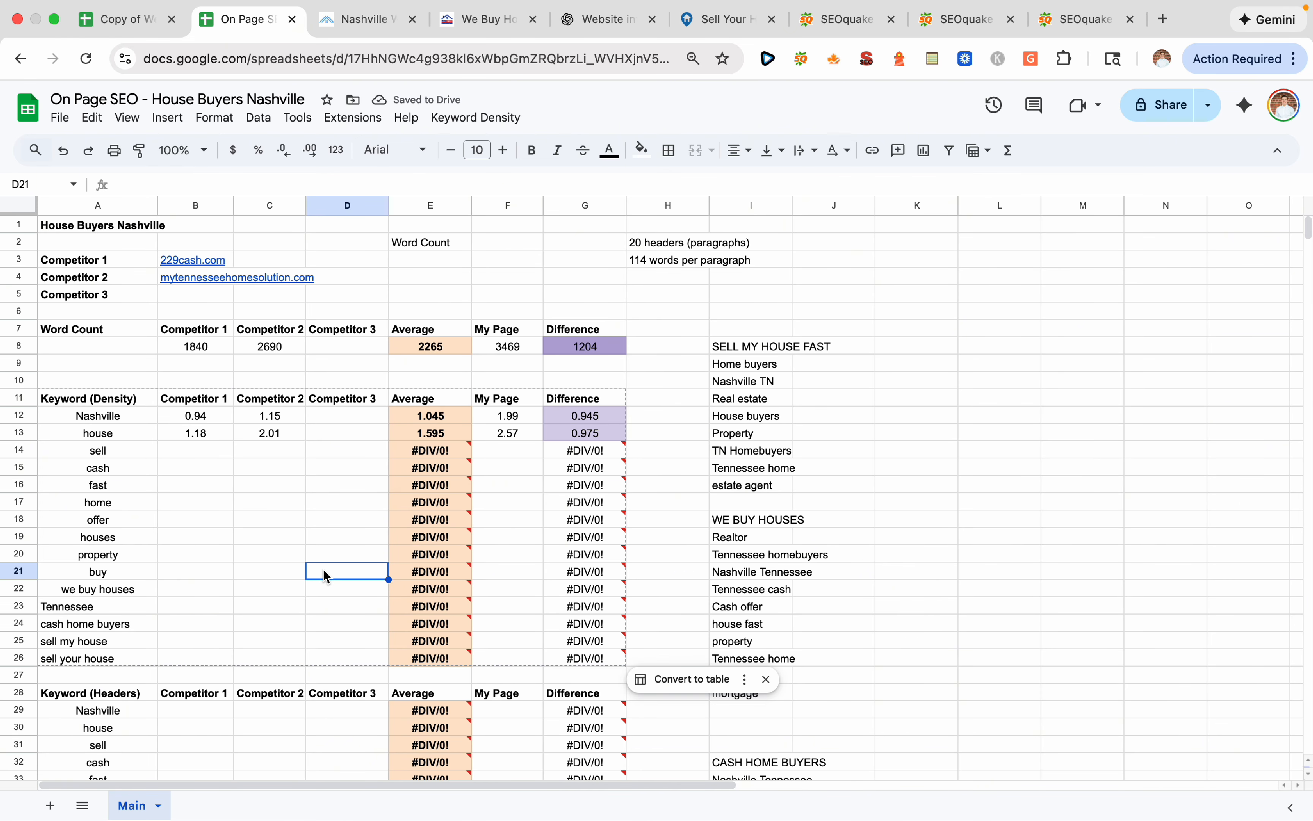
left_click(505, 347)
left_click(190, 538)
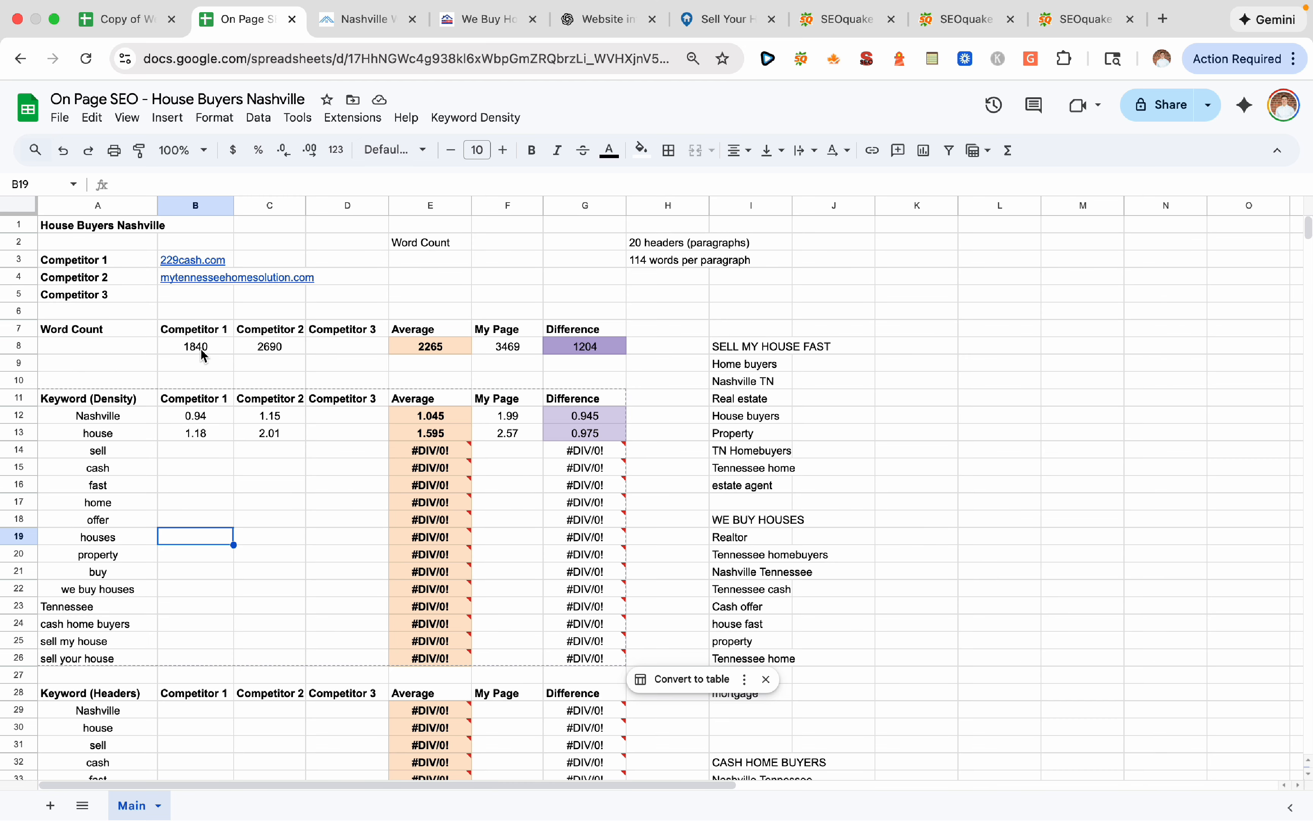
left_click_drag(200, 349, 229, 341)
left_click(266, 373)
left_click(217, 348)
left_click(230, 363)
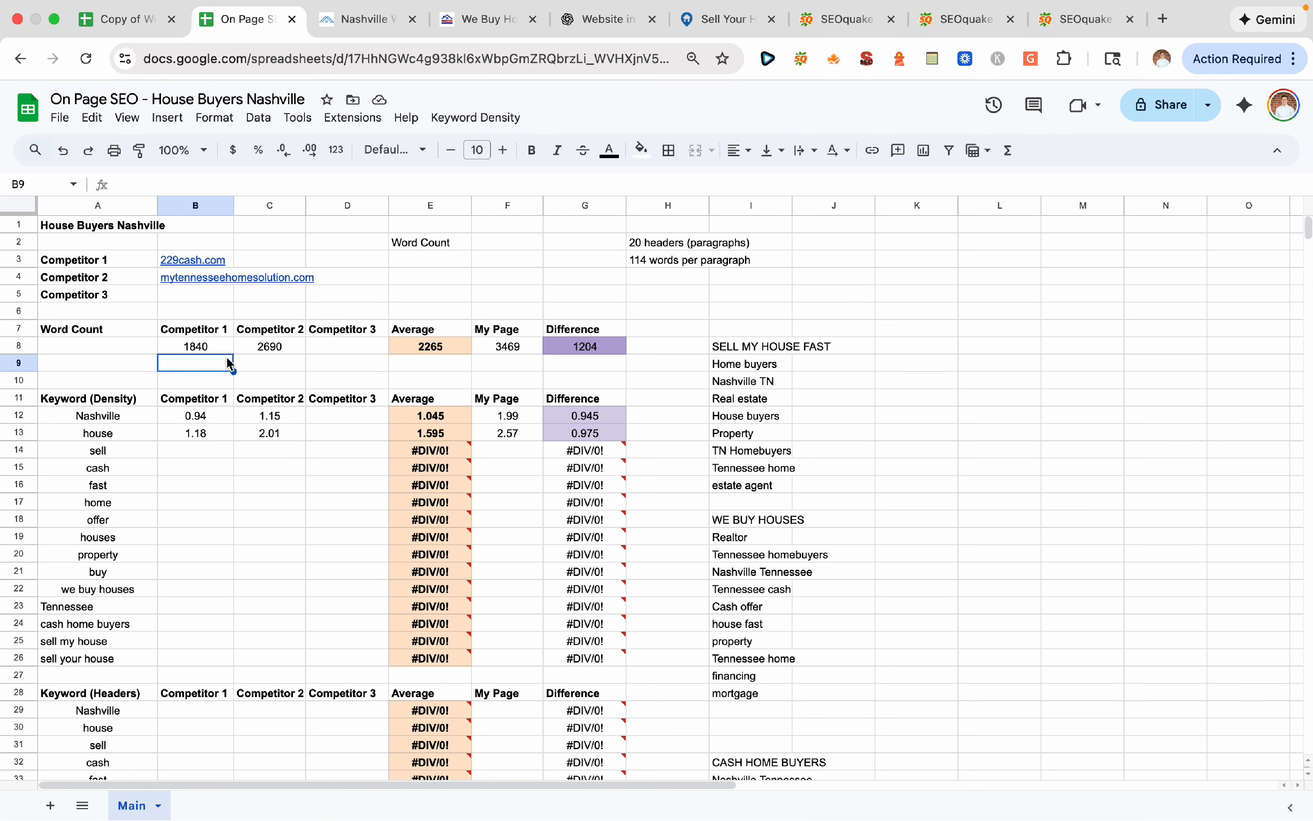
left_click(514, 347)
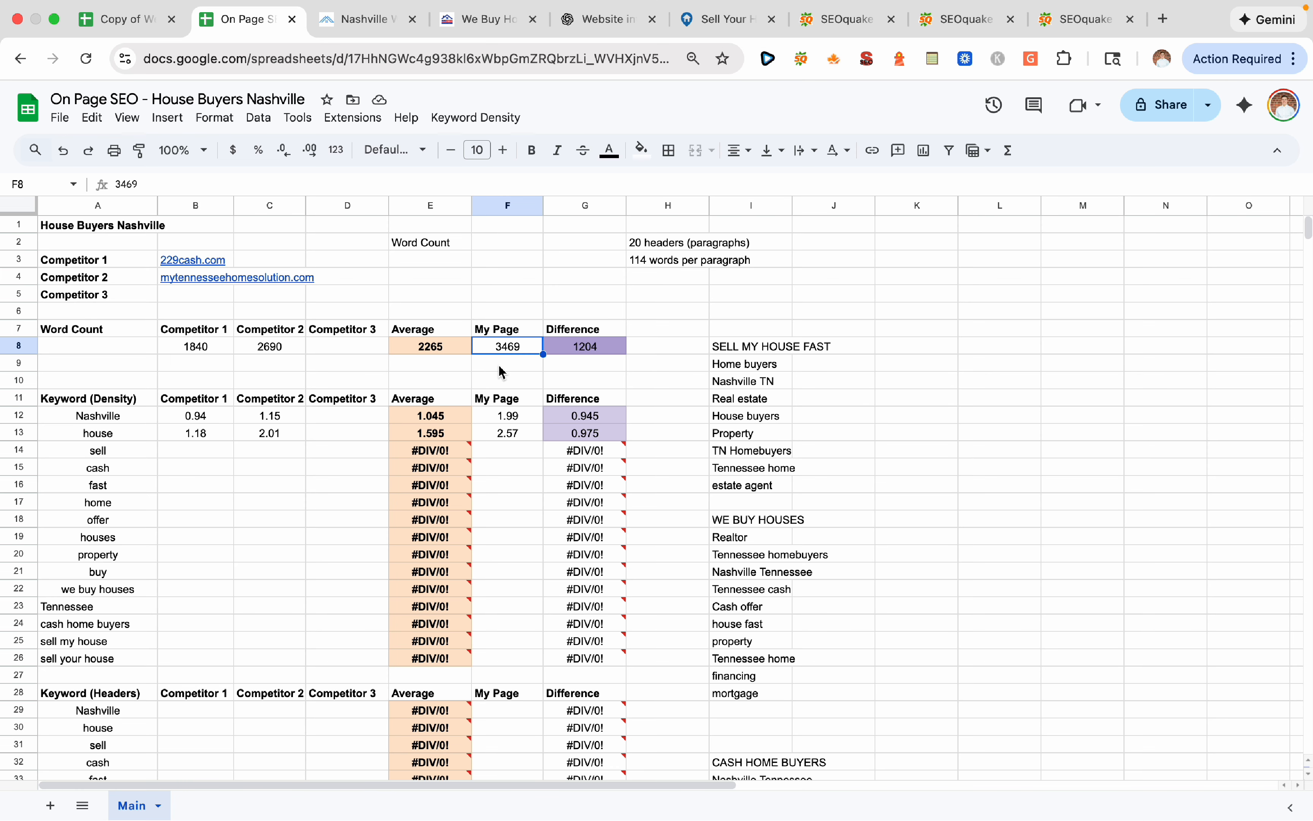
left_click_drag(216, 353, 249, 349)
left_click(255, 363)
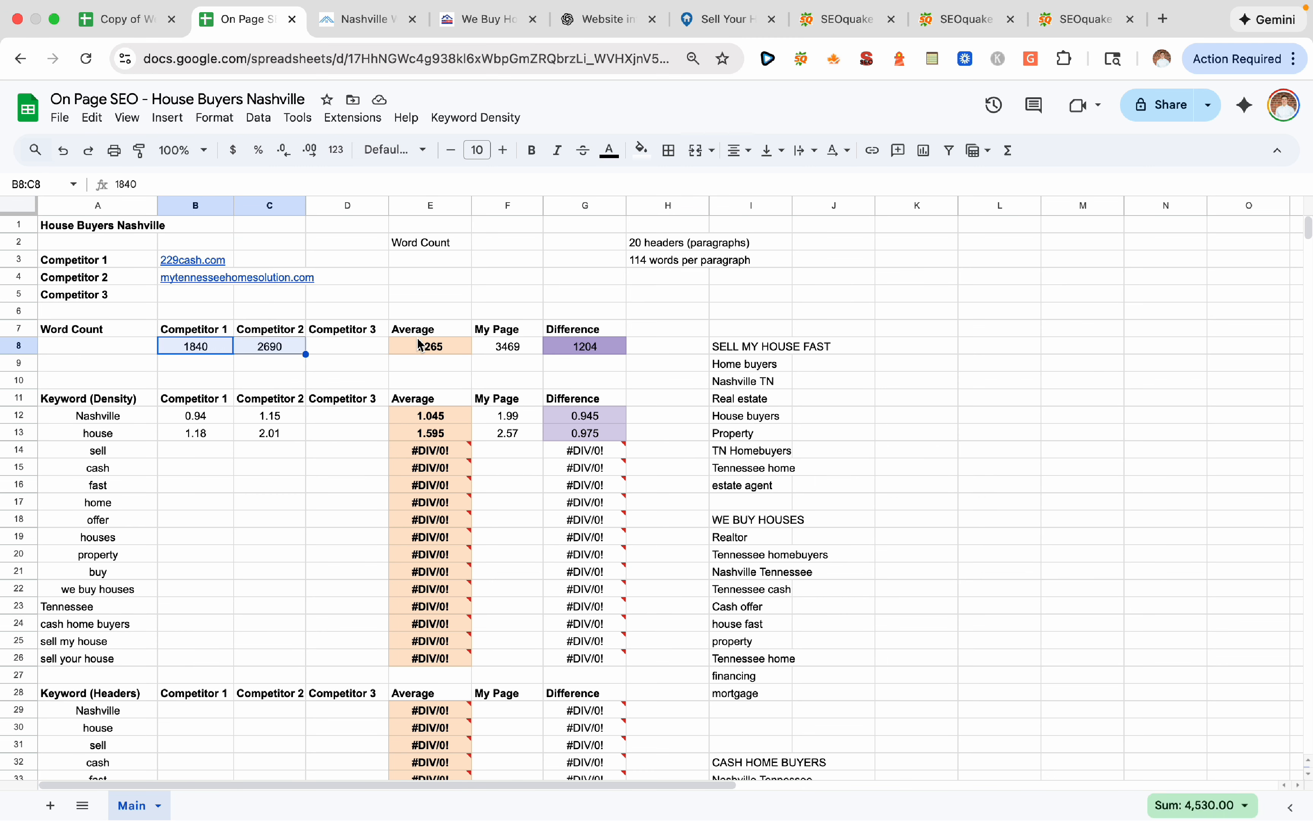
left_click(283, 348)
left_click_drag(225, 348, 267, 351)
left_click(510, 355)
mouse_move(513, 423)
left_mouse_down()
mouse_move(515, 456)
mouse_move(515, 435)
left_mouse_up()
left_click(510, 454)
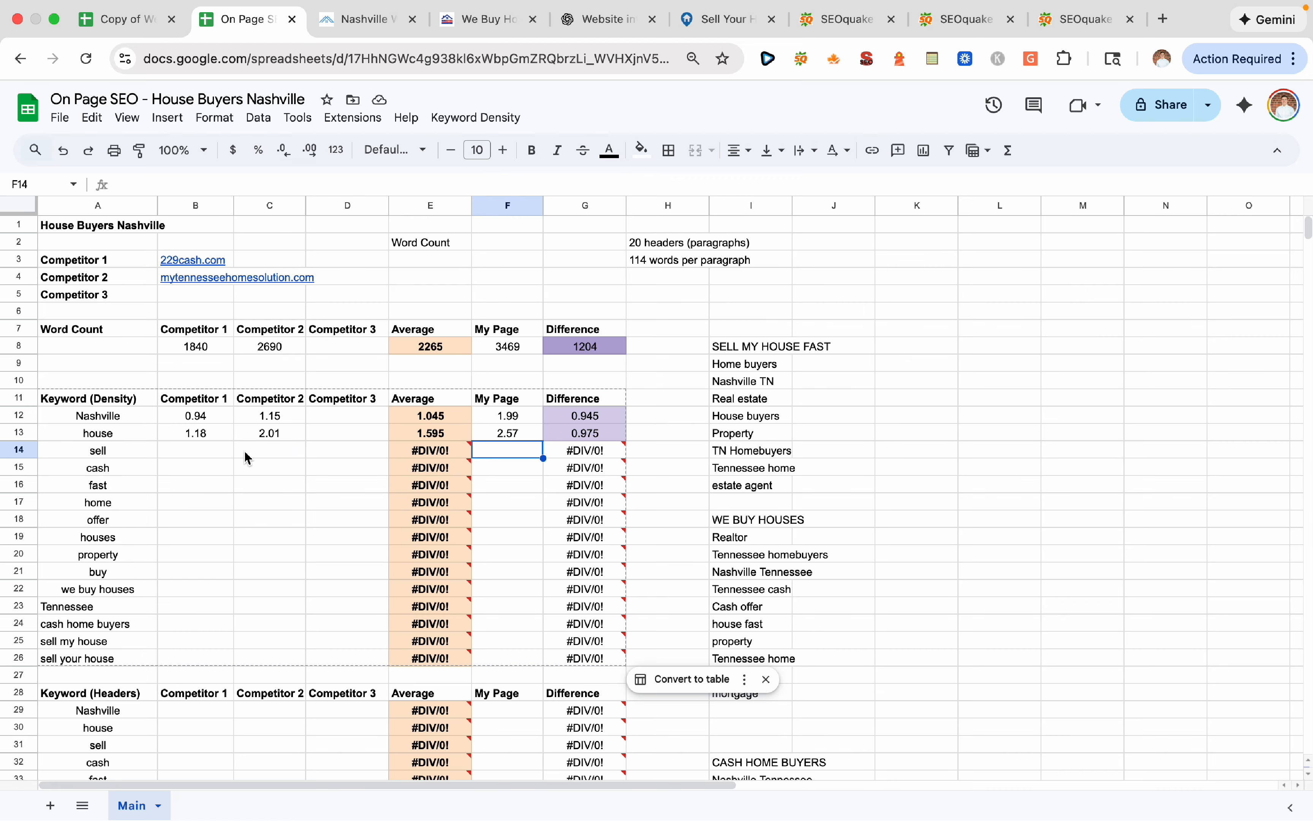
left_click(290, 434)
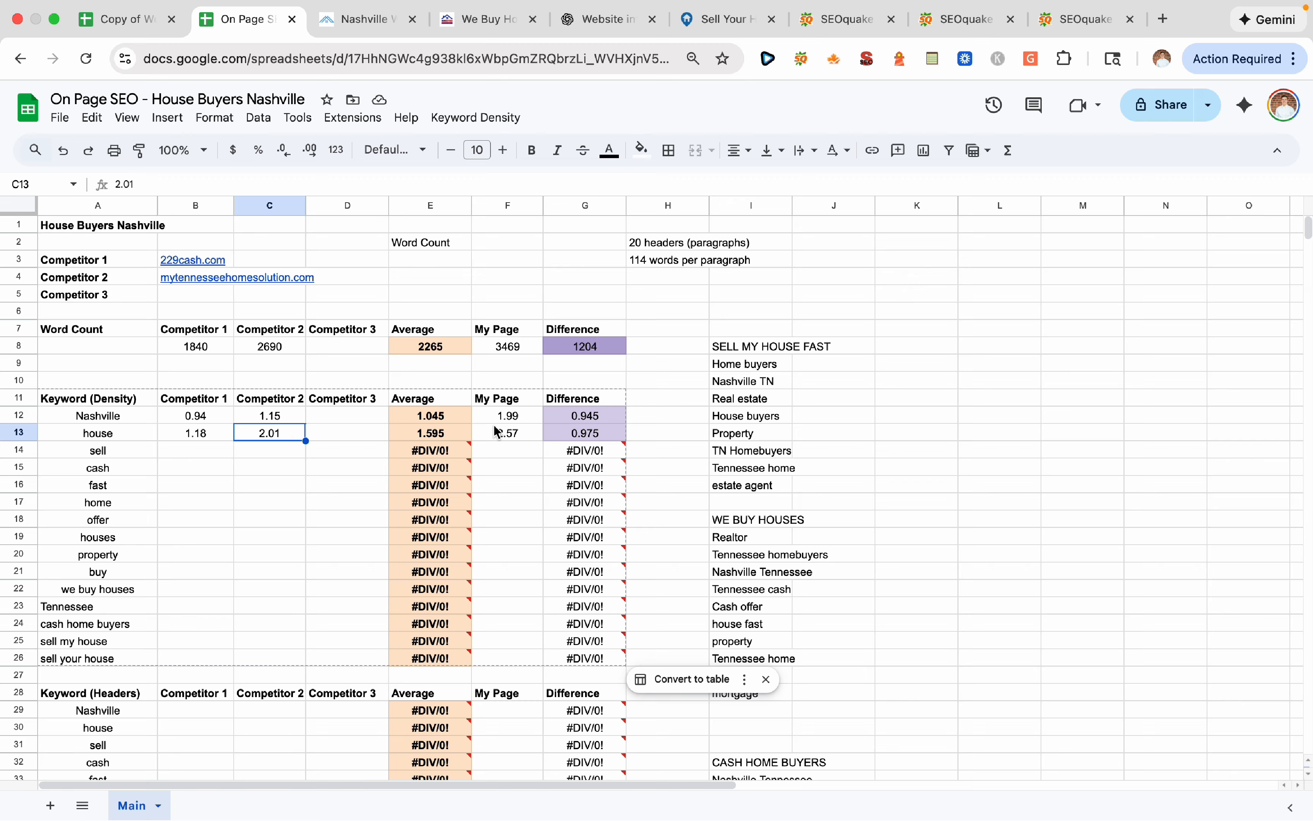
left_click(502, 437)
left_click(291, 418)
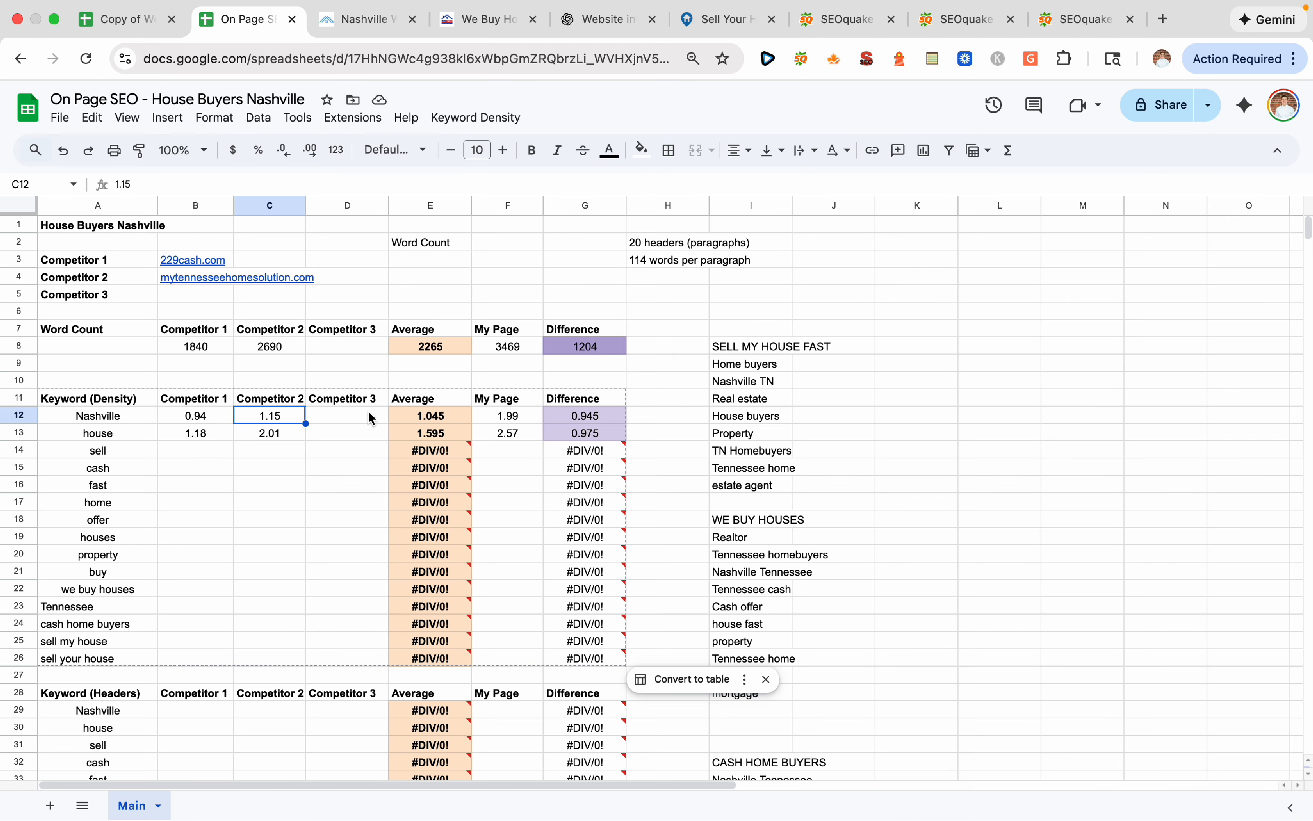
left_click(519, 417)
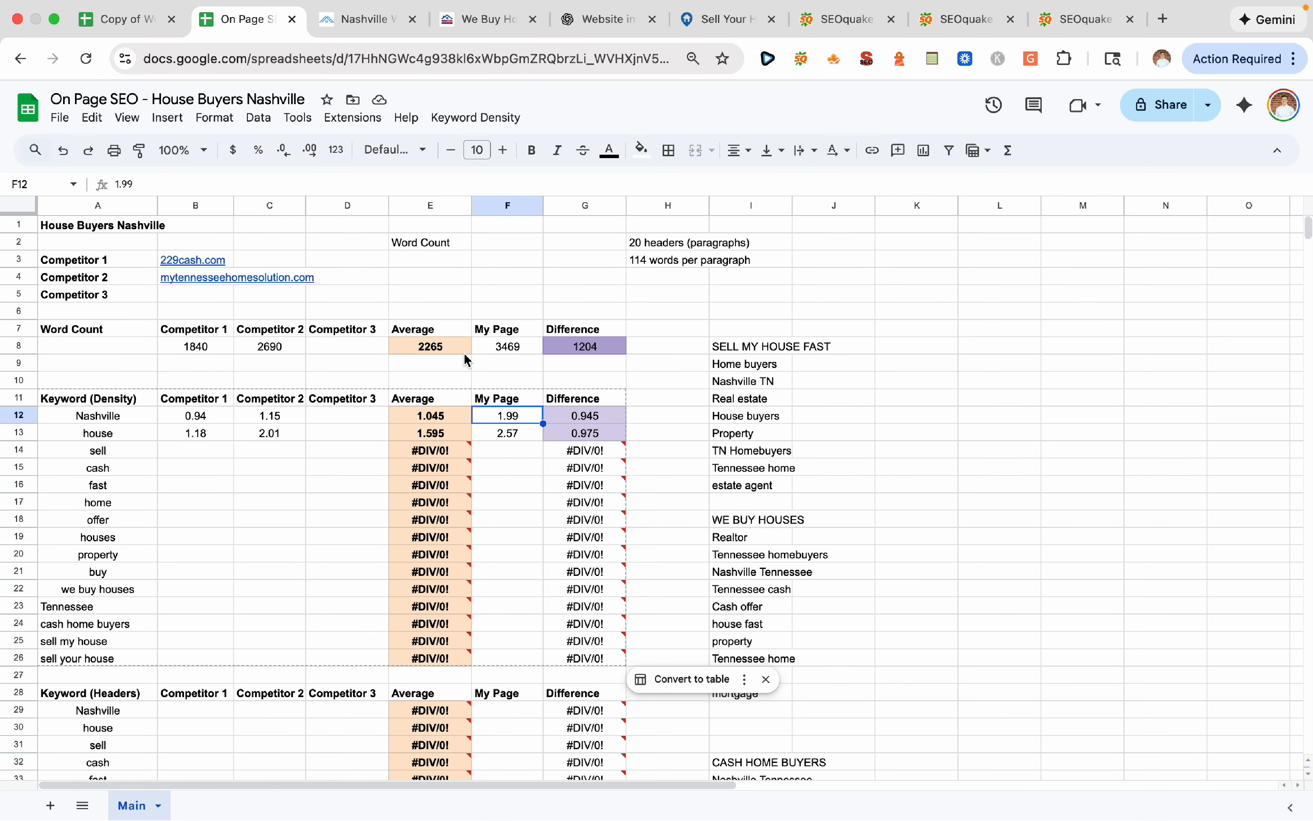
left_click(246, 552)
Review the unfilled keyword density rows against Competitor 1's SEOquake density table, and recheck the Nashville row
left_click(203, 452)
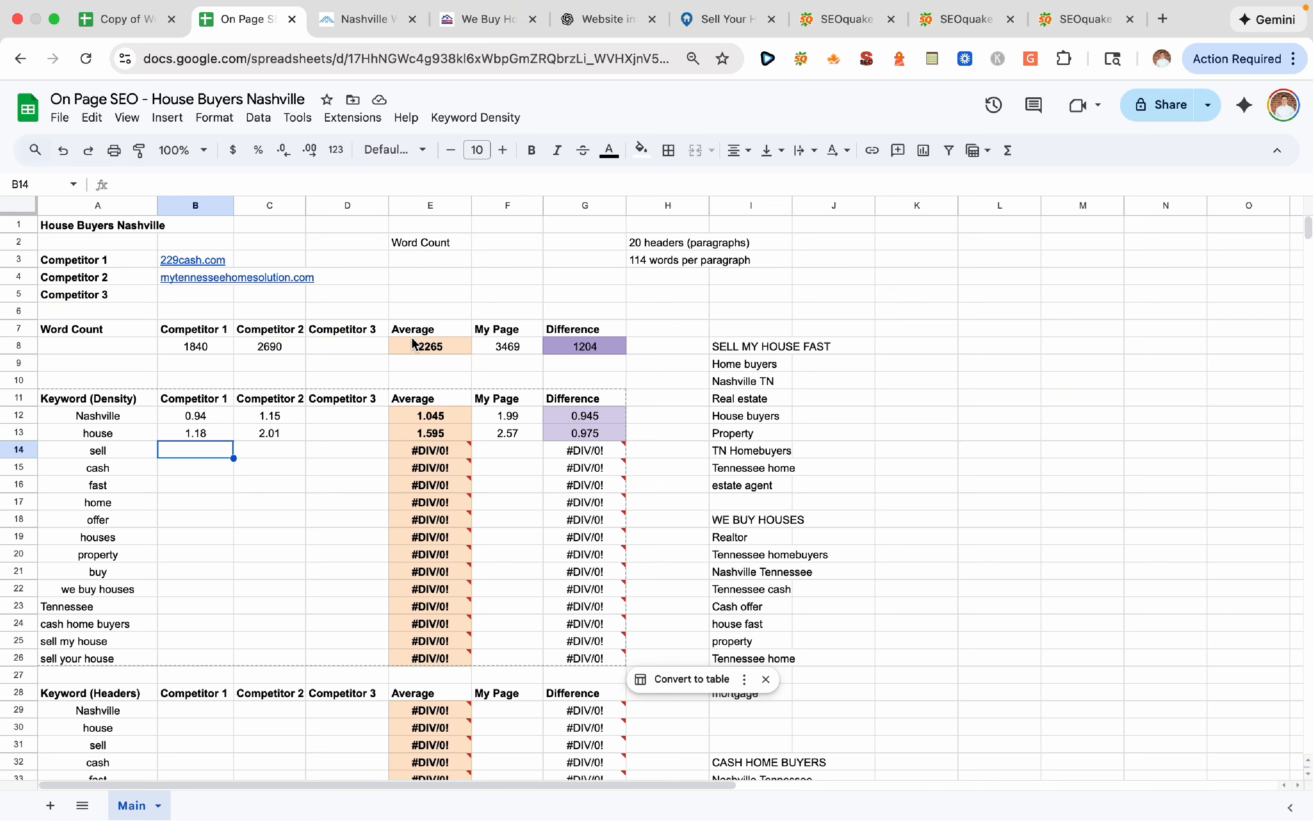
left_click(261, 470)
left_click(228, 451)
left_click(263, 481)
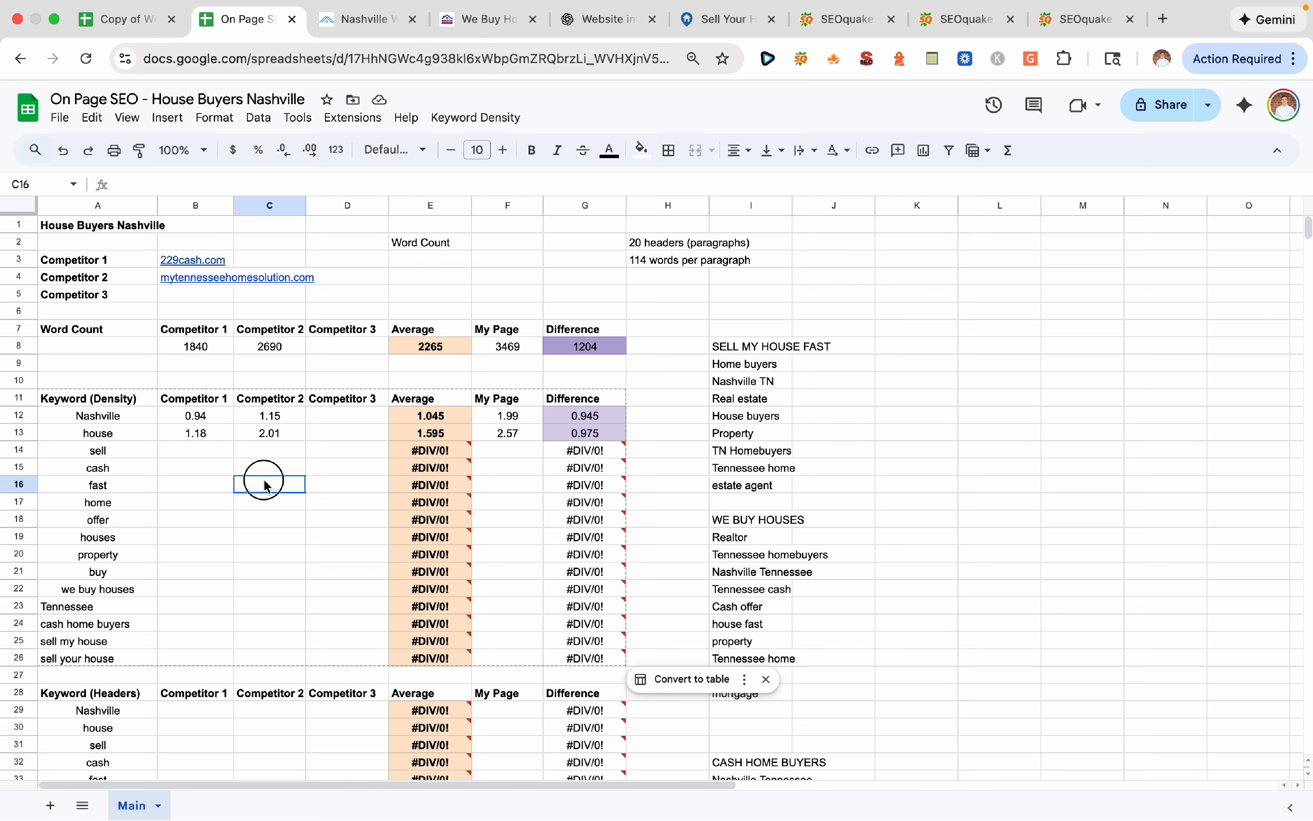
left_click(219, 455)
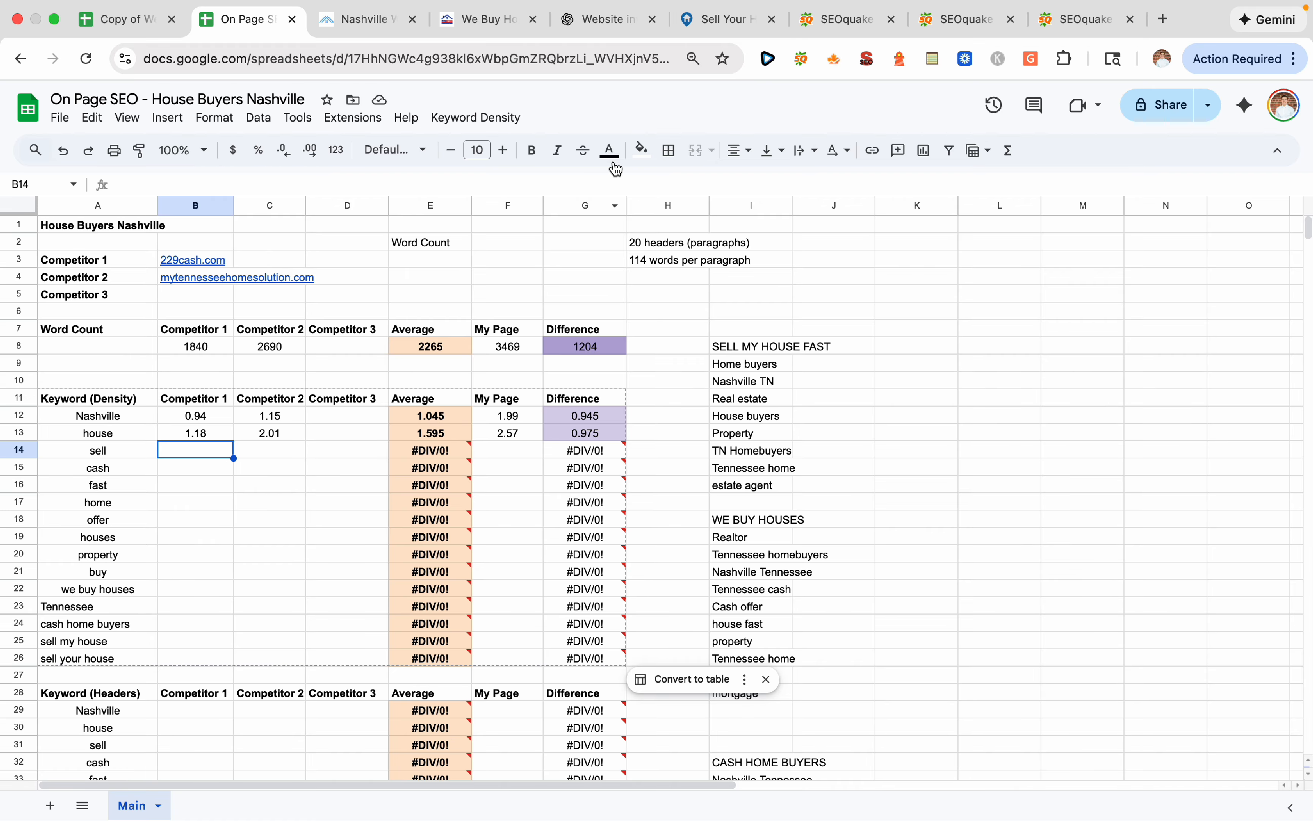
left_click(844, 20)
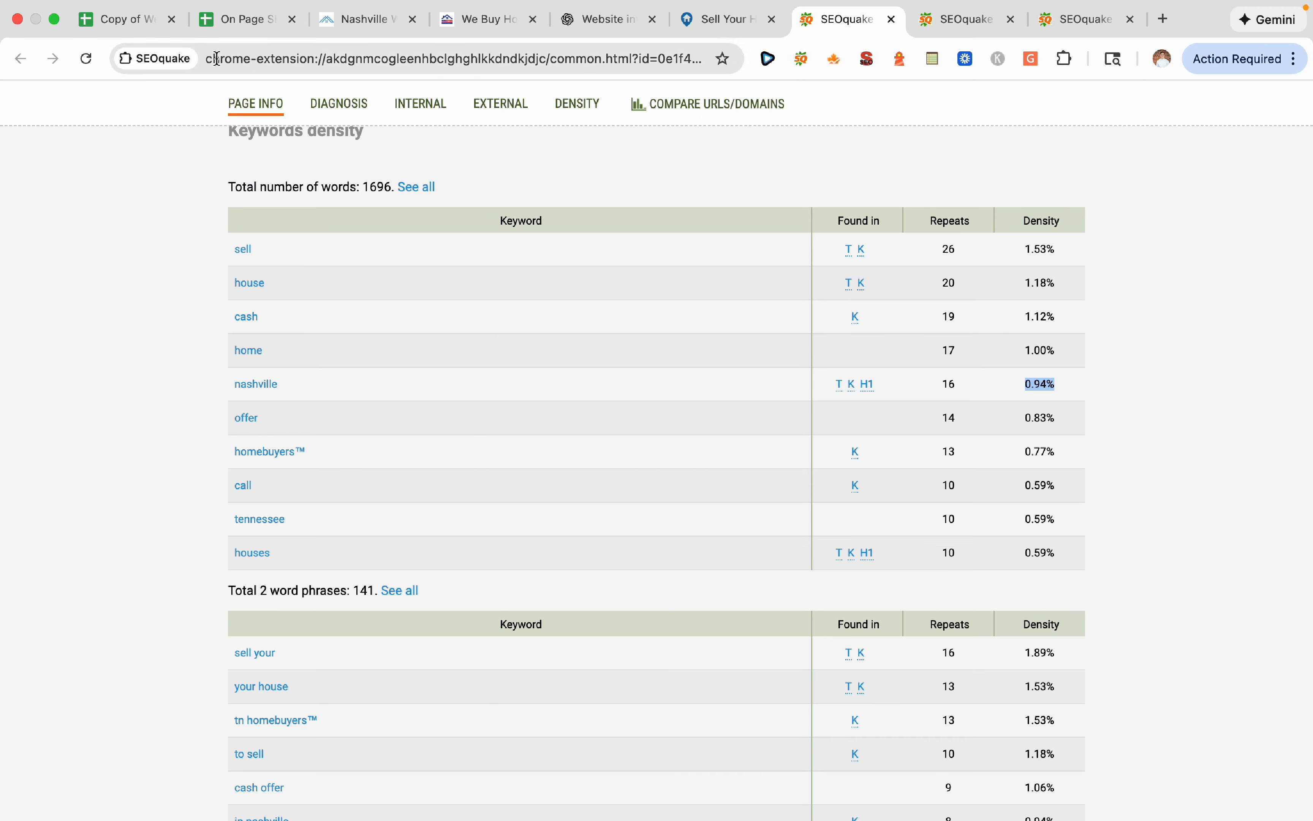
left_click(255, 20)
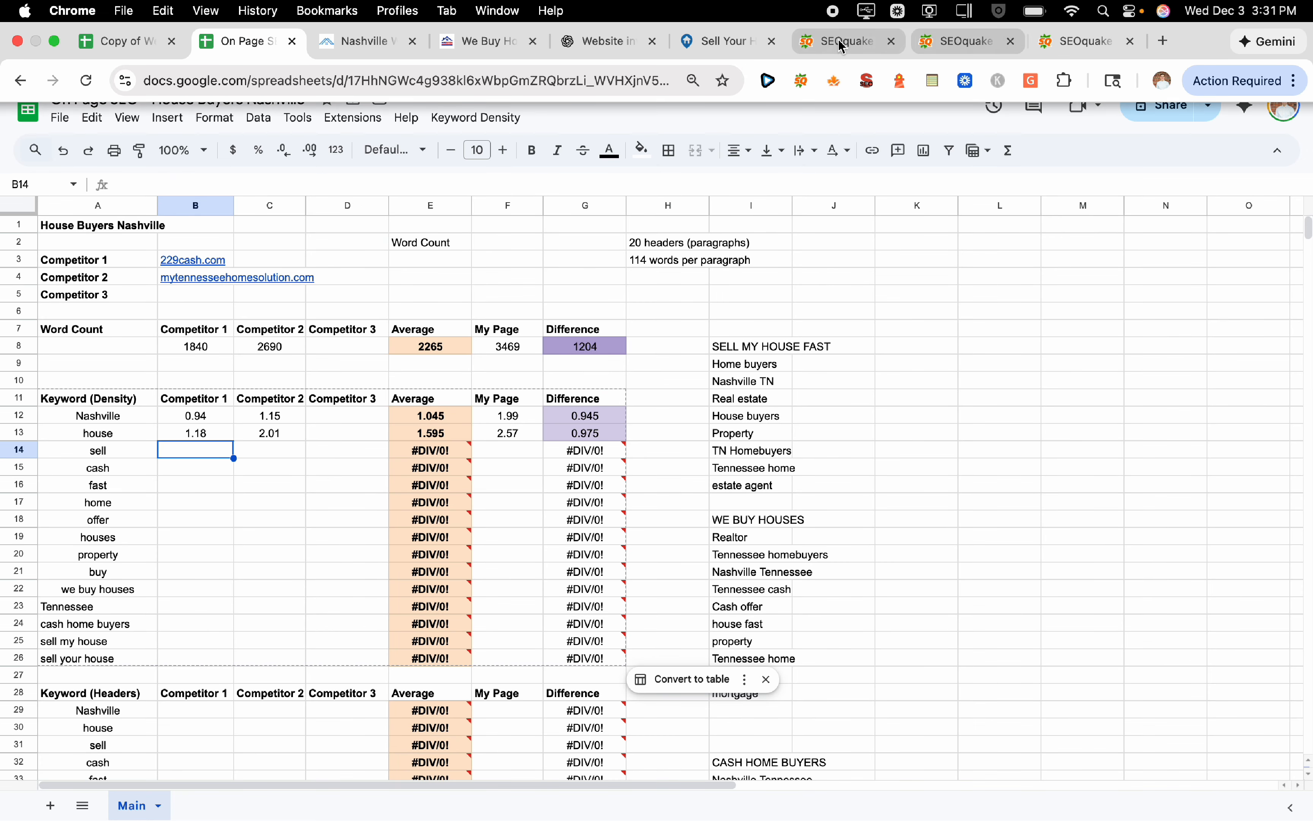
left_click(841, 40)
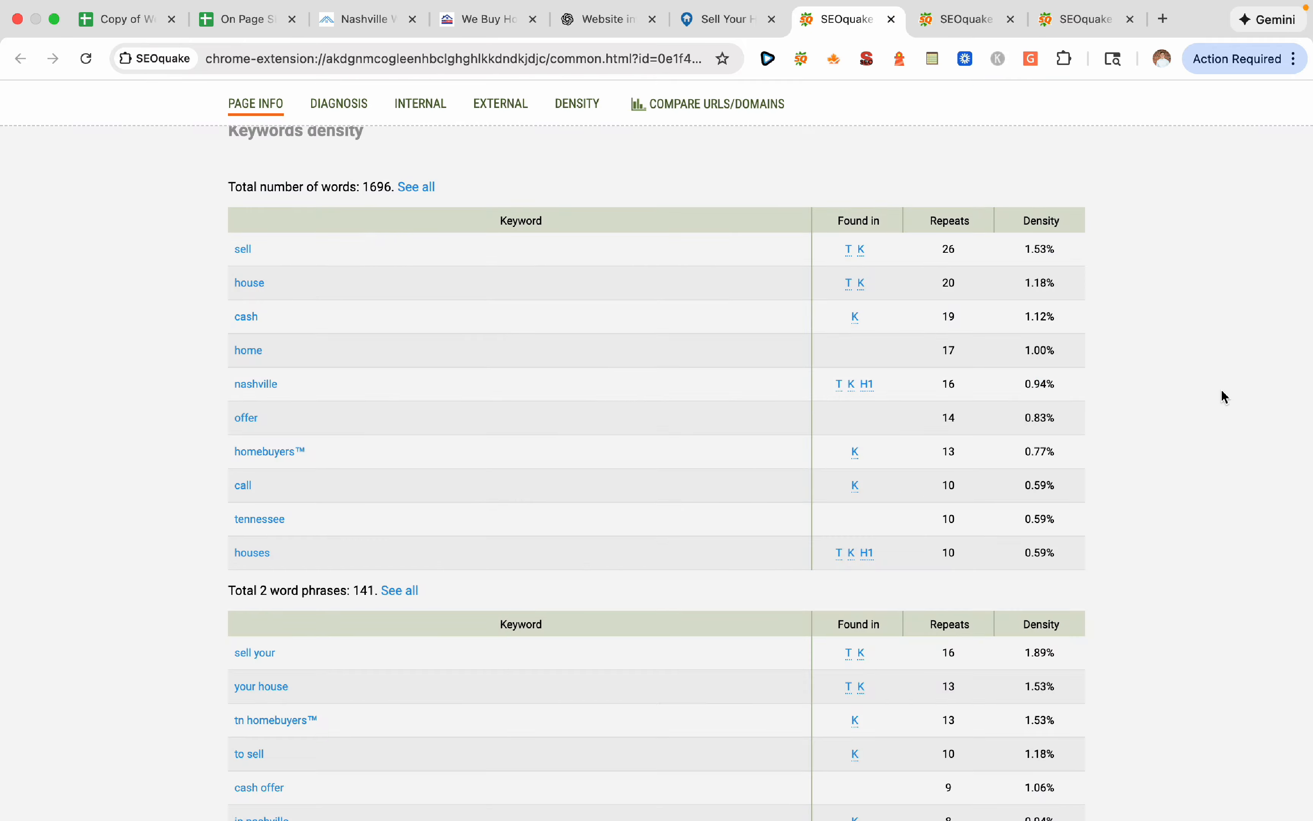
left_click(251, 20)
left_click(277, 495)
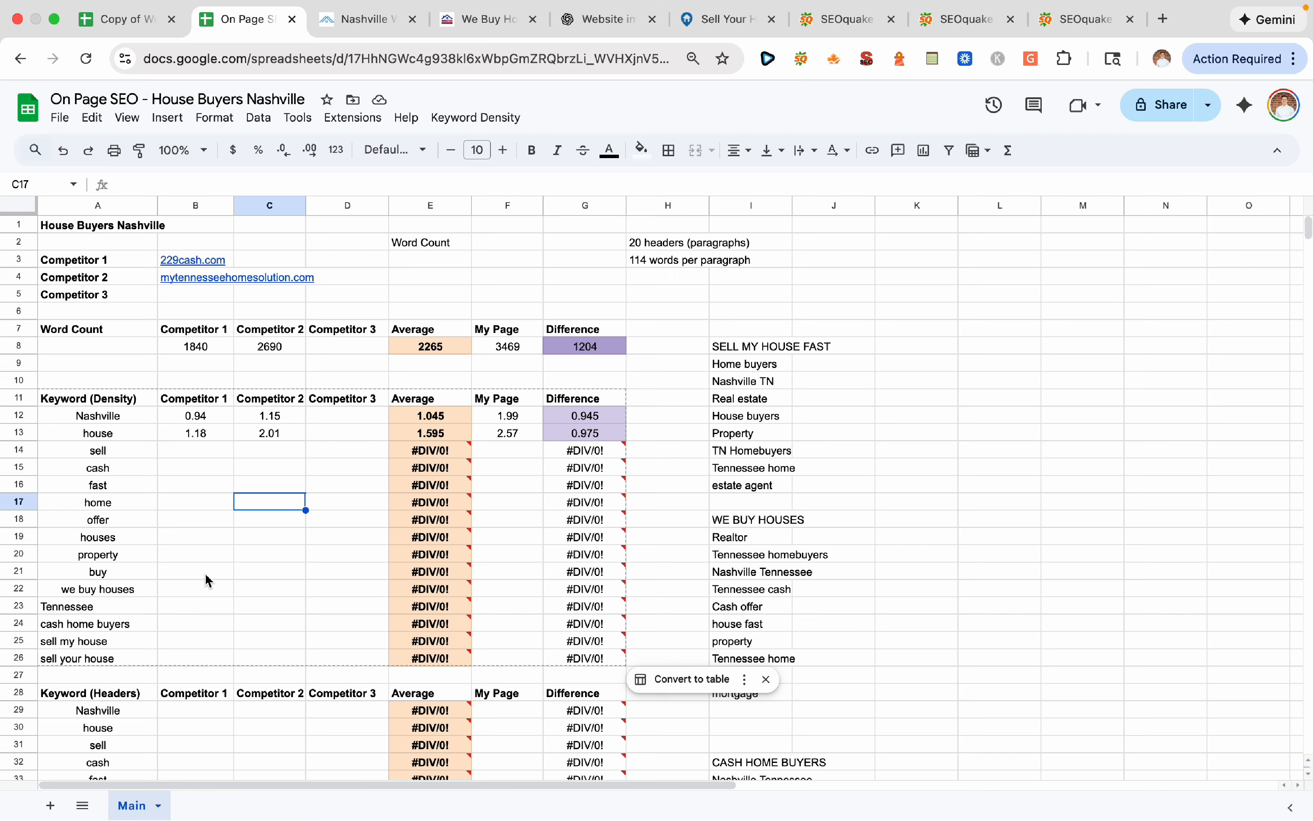
left_click(505, 419)
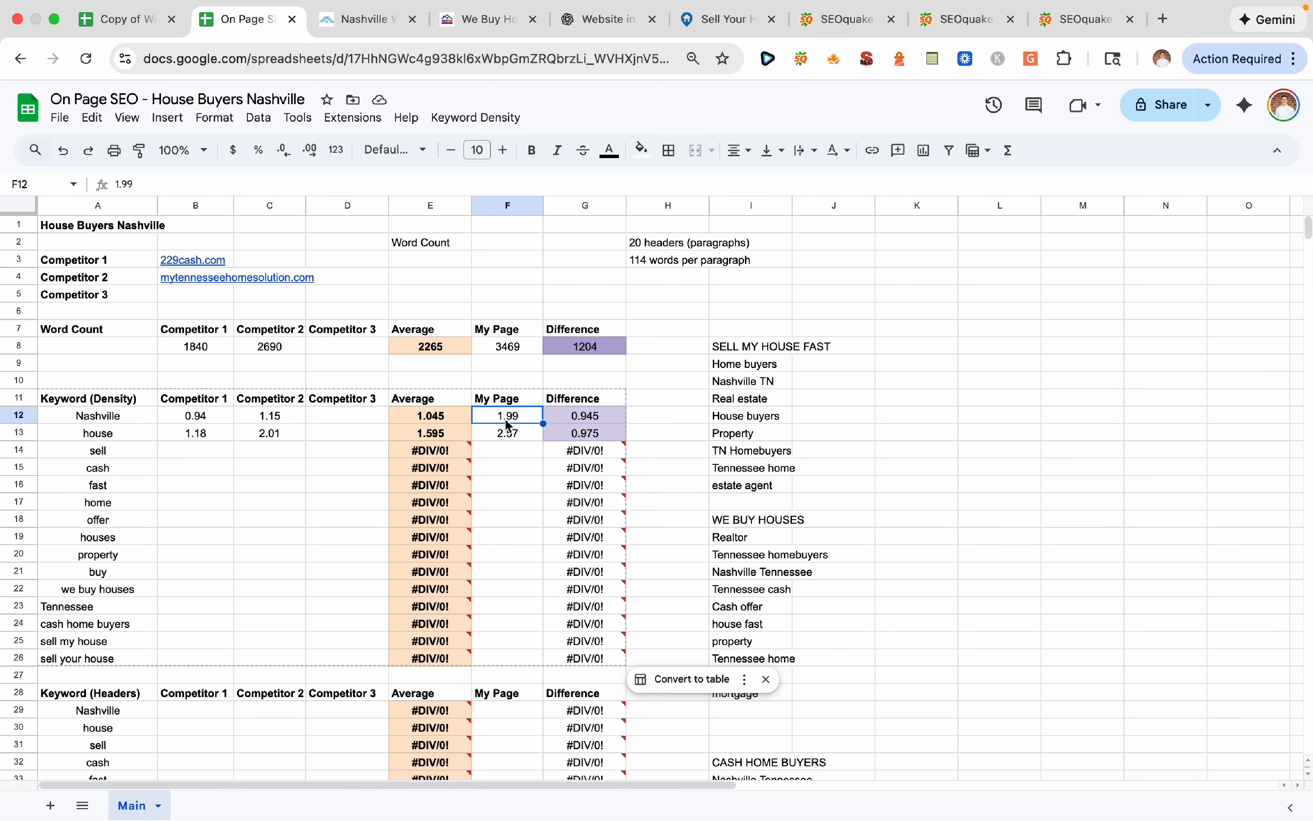
left_click(116, 418)
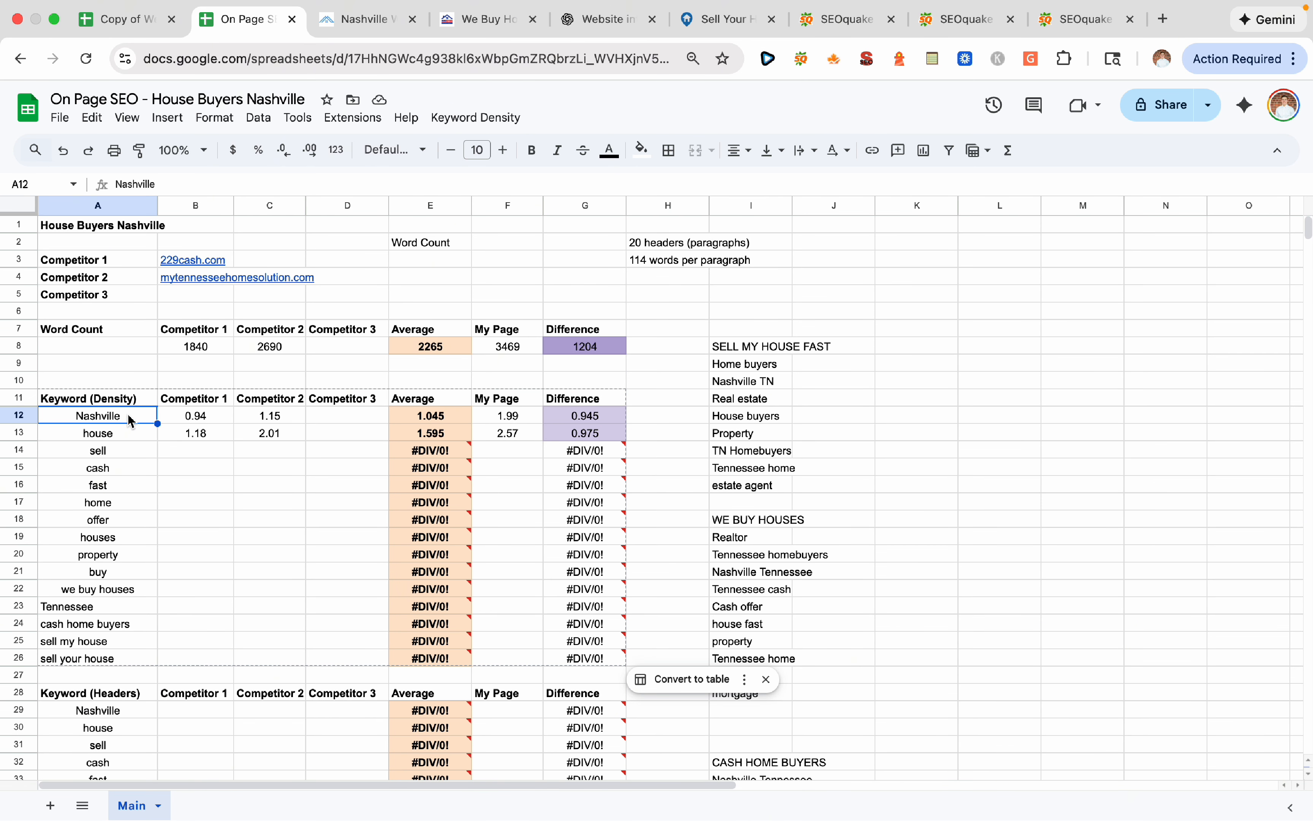
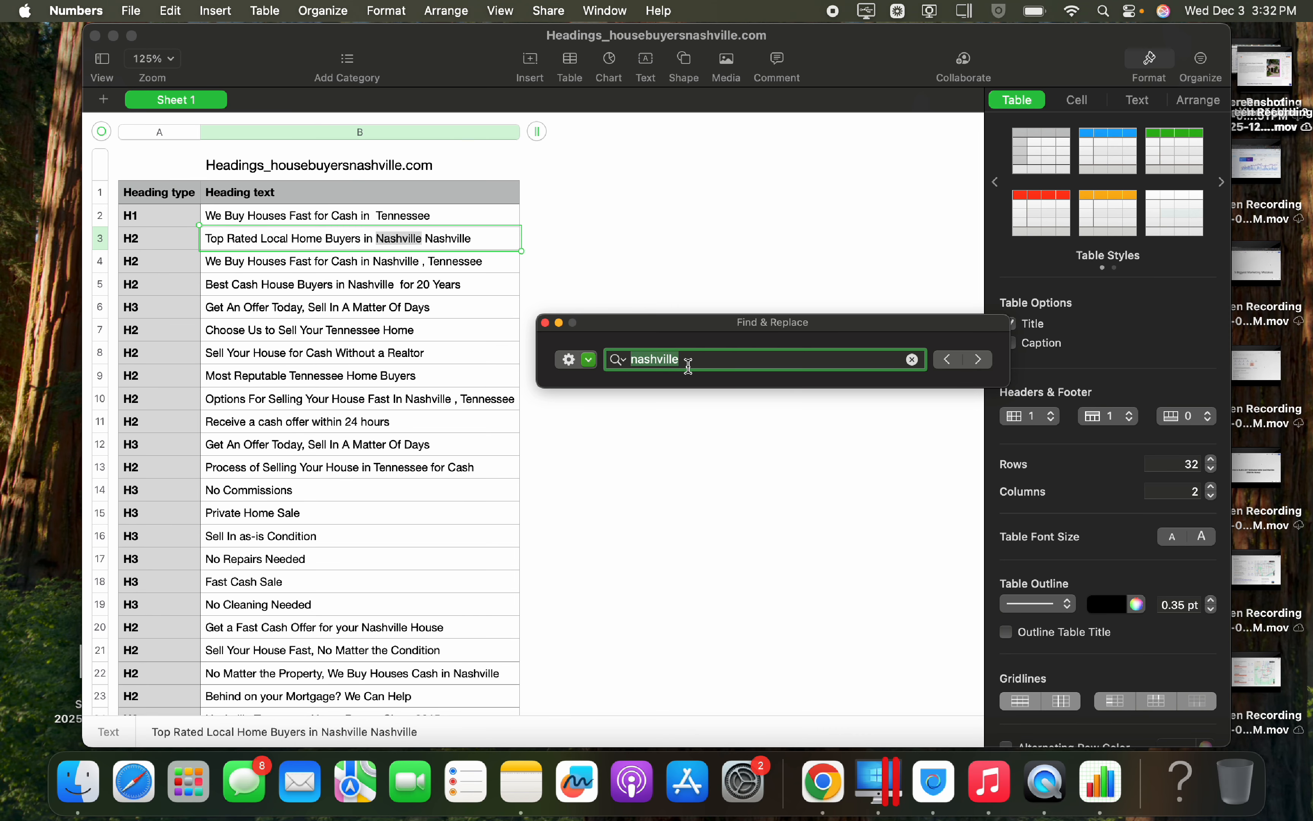
Search the Headings_housebuyersnashville.com table in Numbers for "house" and enter 9 under My Page in the sheet's Keyword (Headers) house row
type("house")
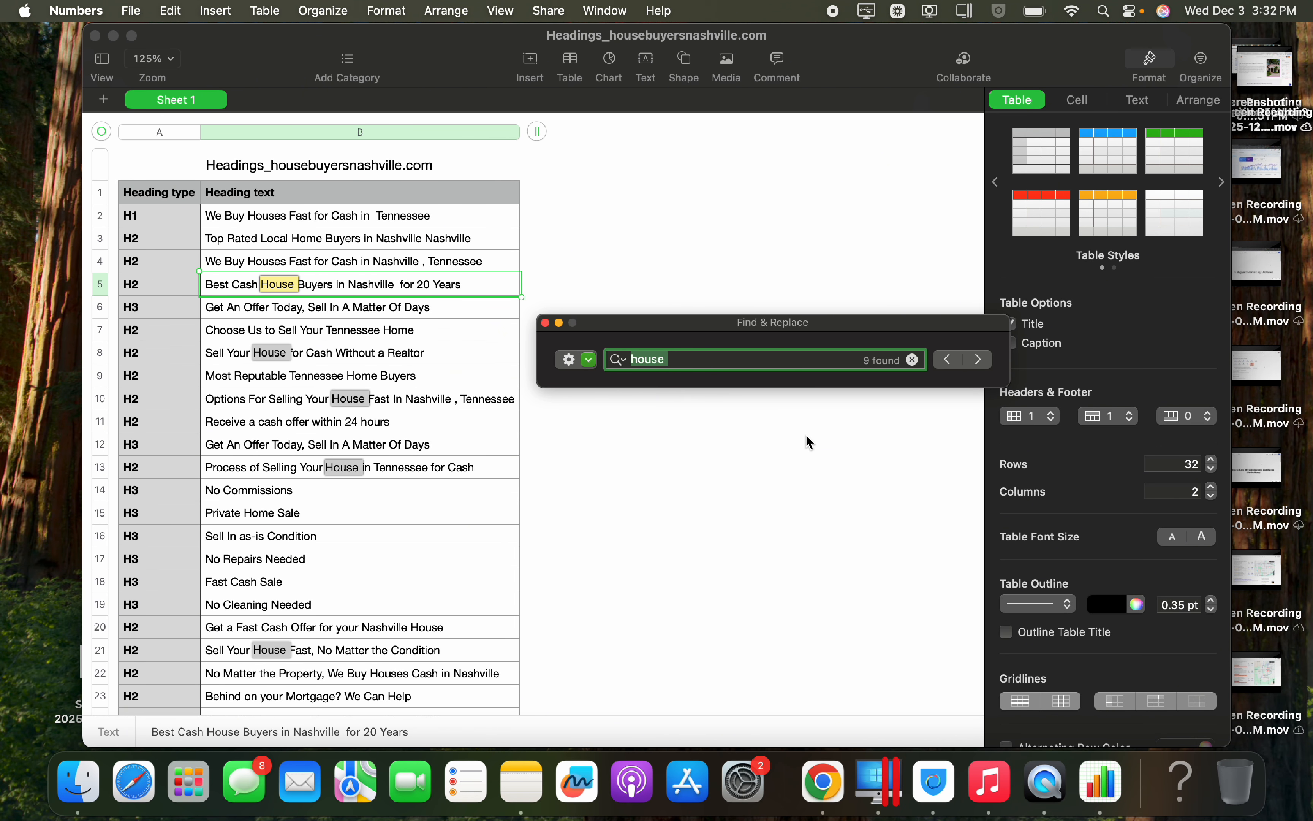
key("super+Tab")
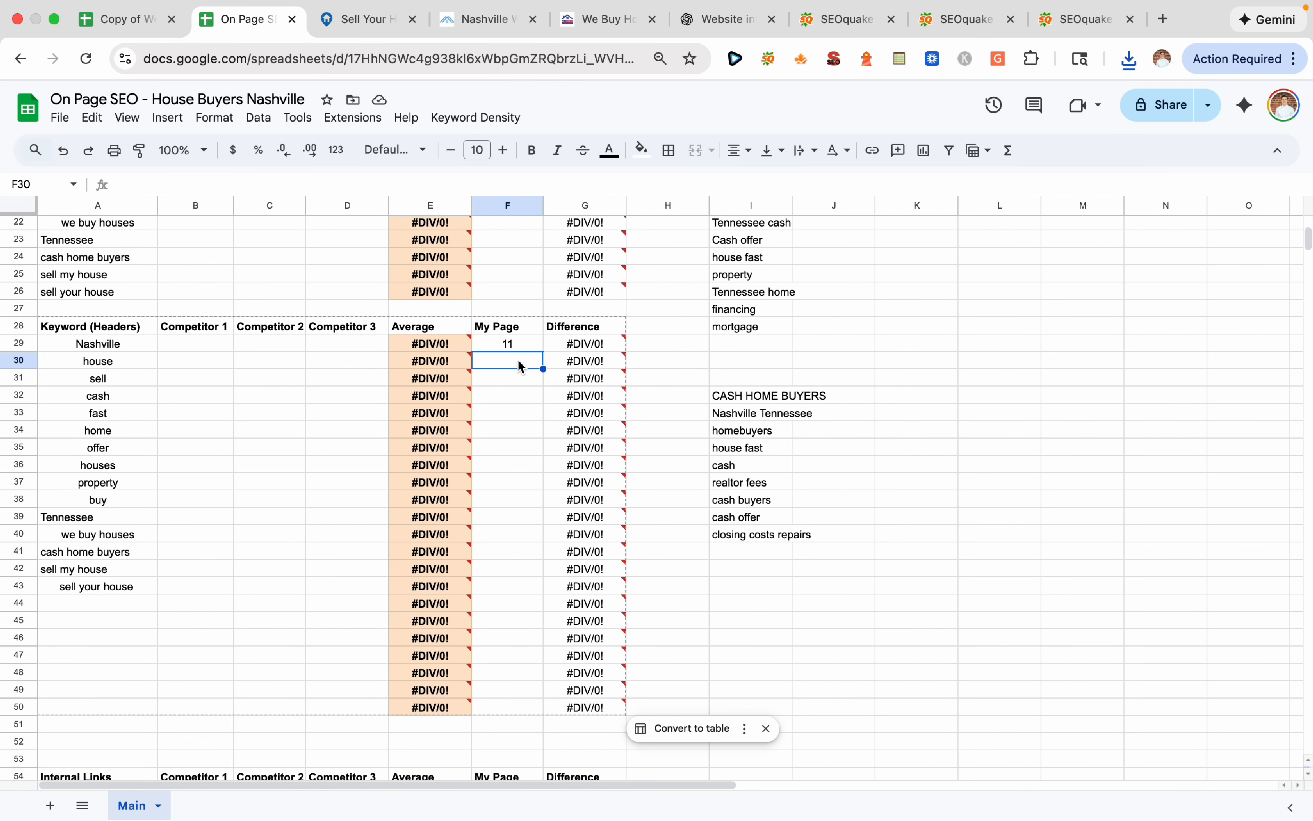
type("9")
left_click(279, 380)
scroll(281, 383, "up", 7)
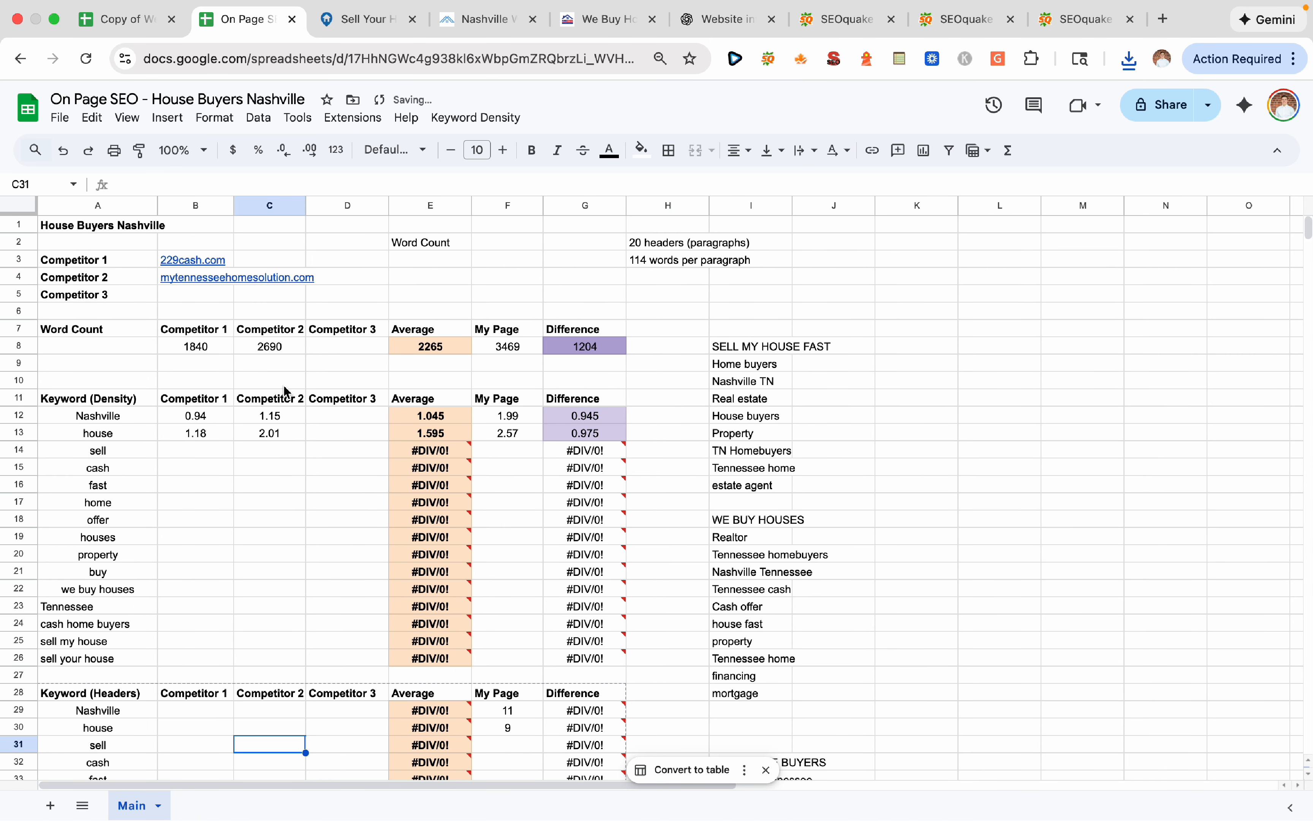
Review the sheet's Keyword (Headers) and Keyword (Density) rows and the Internal Links and Backlinks sections for what remains unfilled
scroll(334, 497, "down", 6)
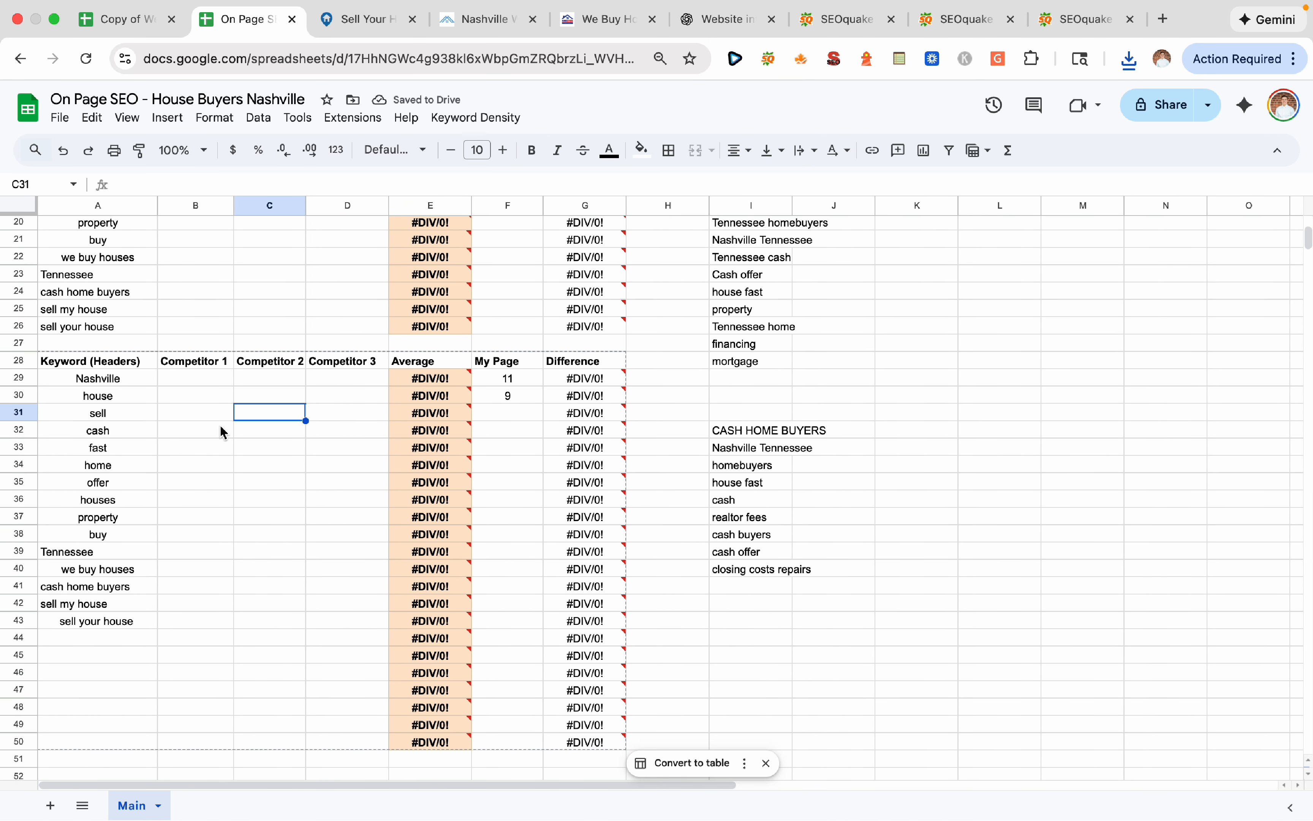
mouse_move(202, 376)
left_mouse_down()
mouse_move(287, 631)
mouse_move(271, 502)
mouse_move(181, 381)
left_mouse_up()
left_click(196, 569)
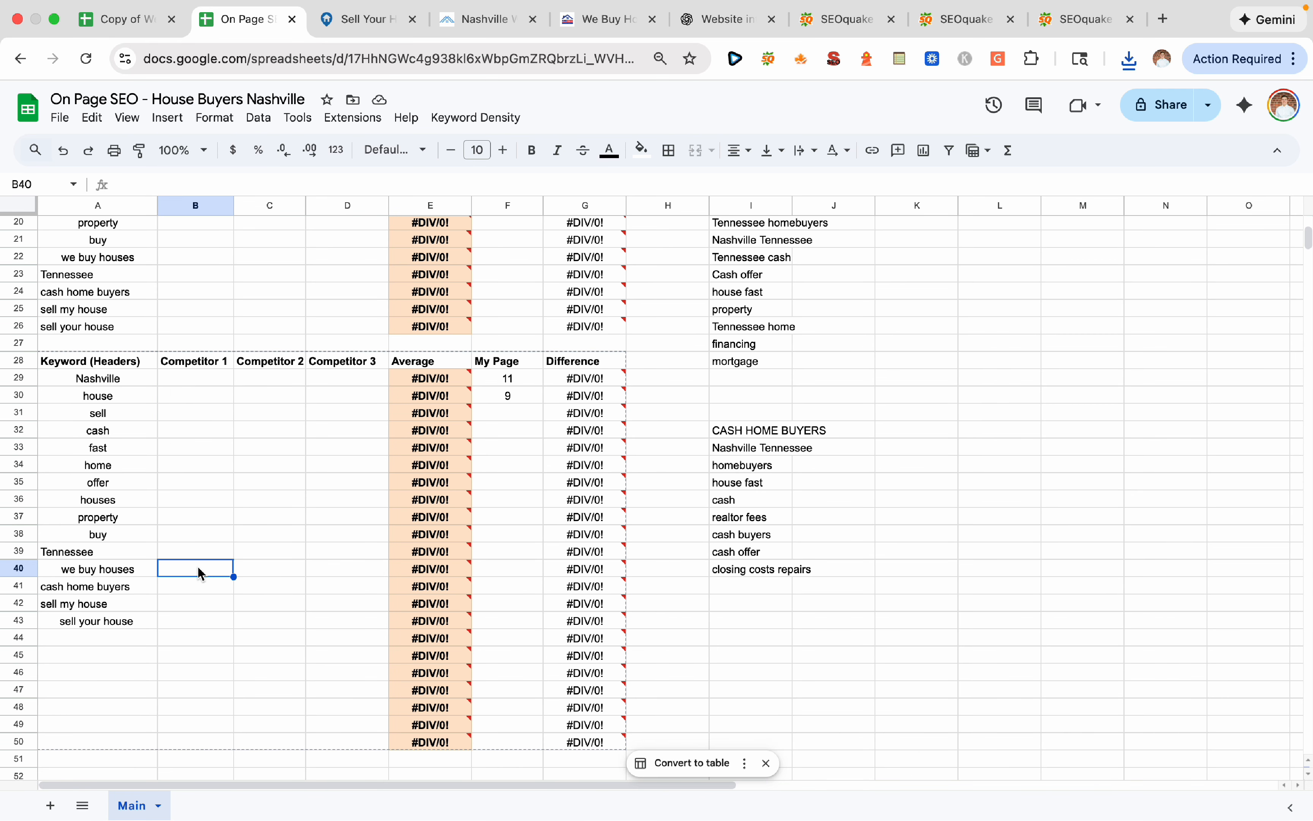
scroll(262, 518, "up", 2)
scroll(263, 518, "up", 1)
left_click_drag(207, 359, 266, 414)
left_click(321, 309)
scroll(321, 629, "down", 4)
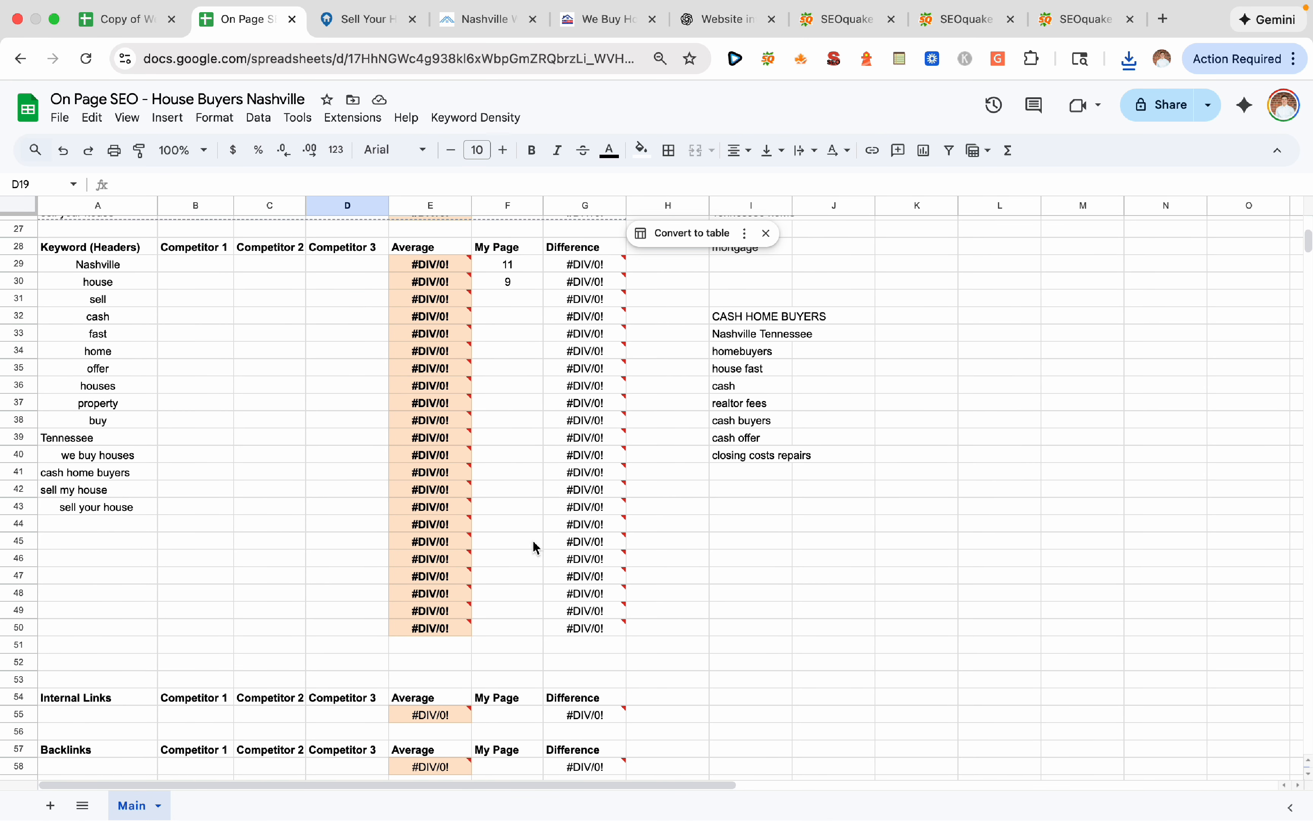
scroll(529, 361, "up", 7)
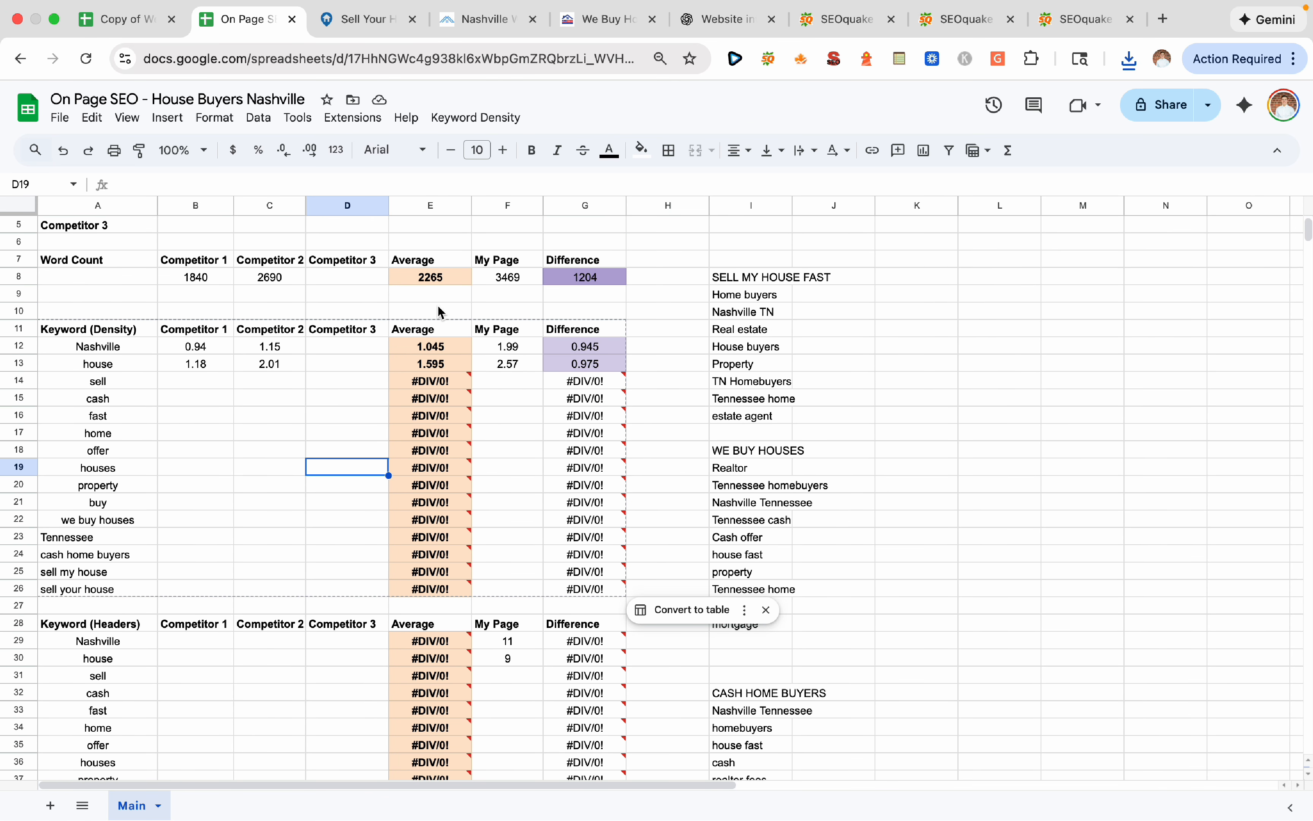
scroll(301, 471, "down", 15)
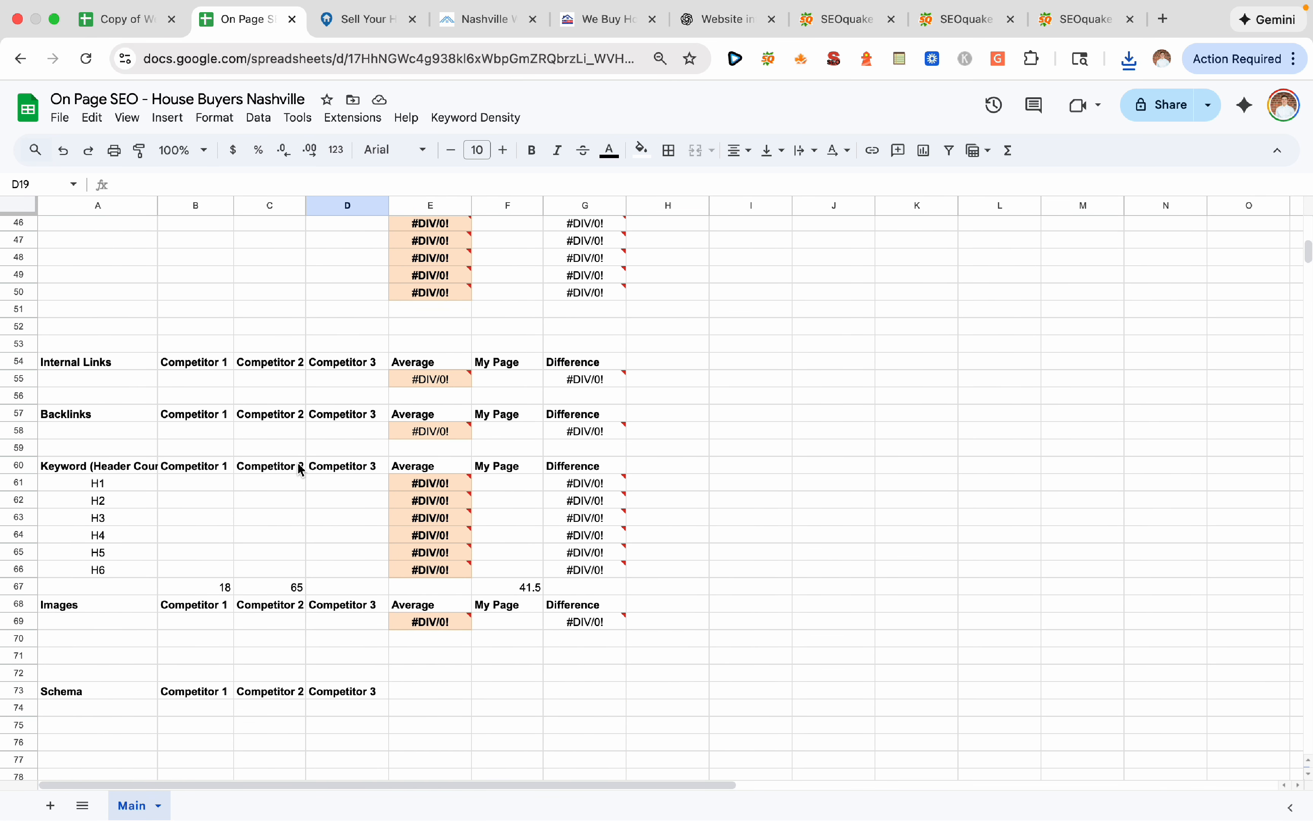
left_click(140, 311)
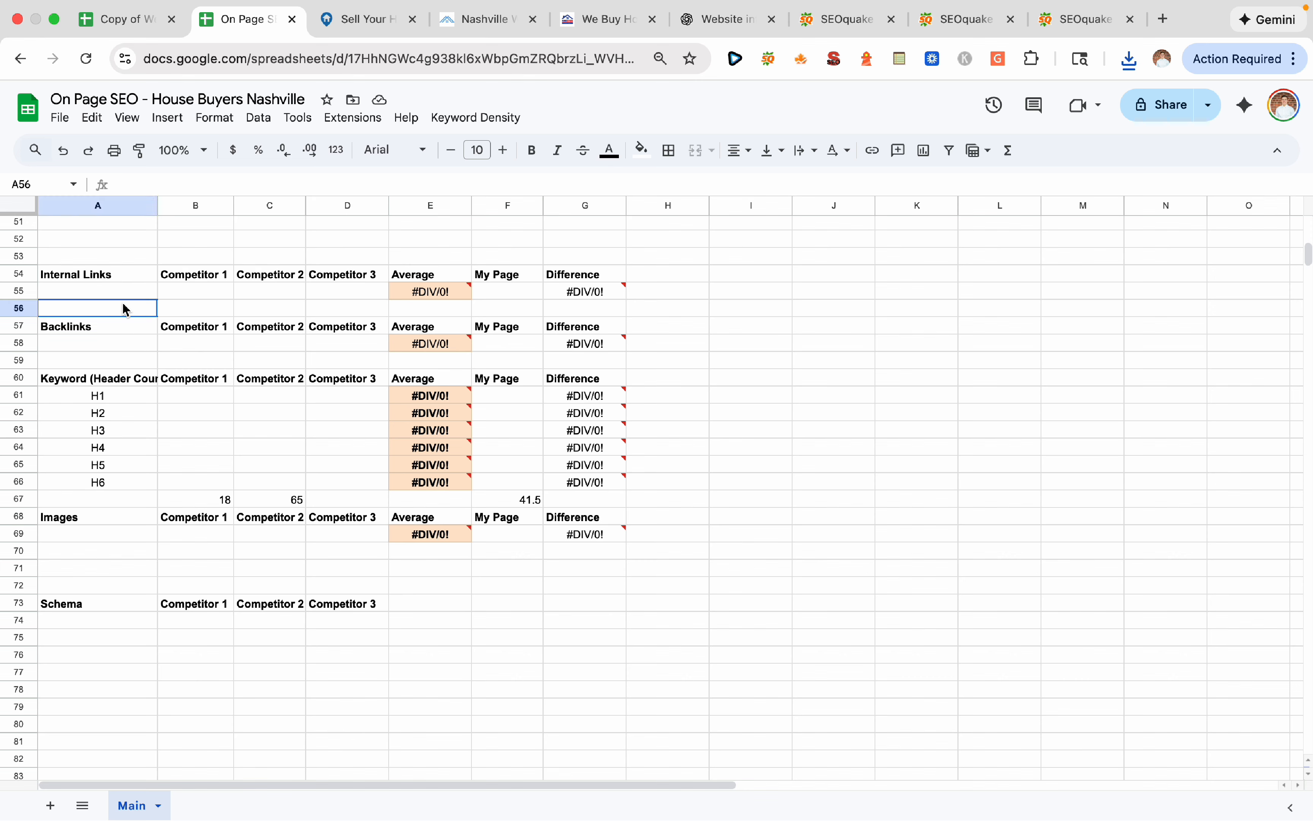
mouse_move(136, 338)
left_mouse_down()
mouse_move(270, 363)
mouse_move(575, 352)
mouse_move(144, 344)
left_mouse_up()
Look up the own page's heading counts in the SEO Pro Extension and enter their total, 31, under My Page in the H1 row
left_click(209, 412)
left_click(219, 399)
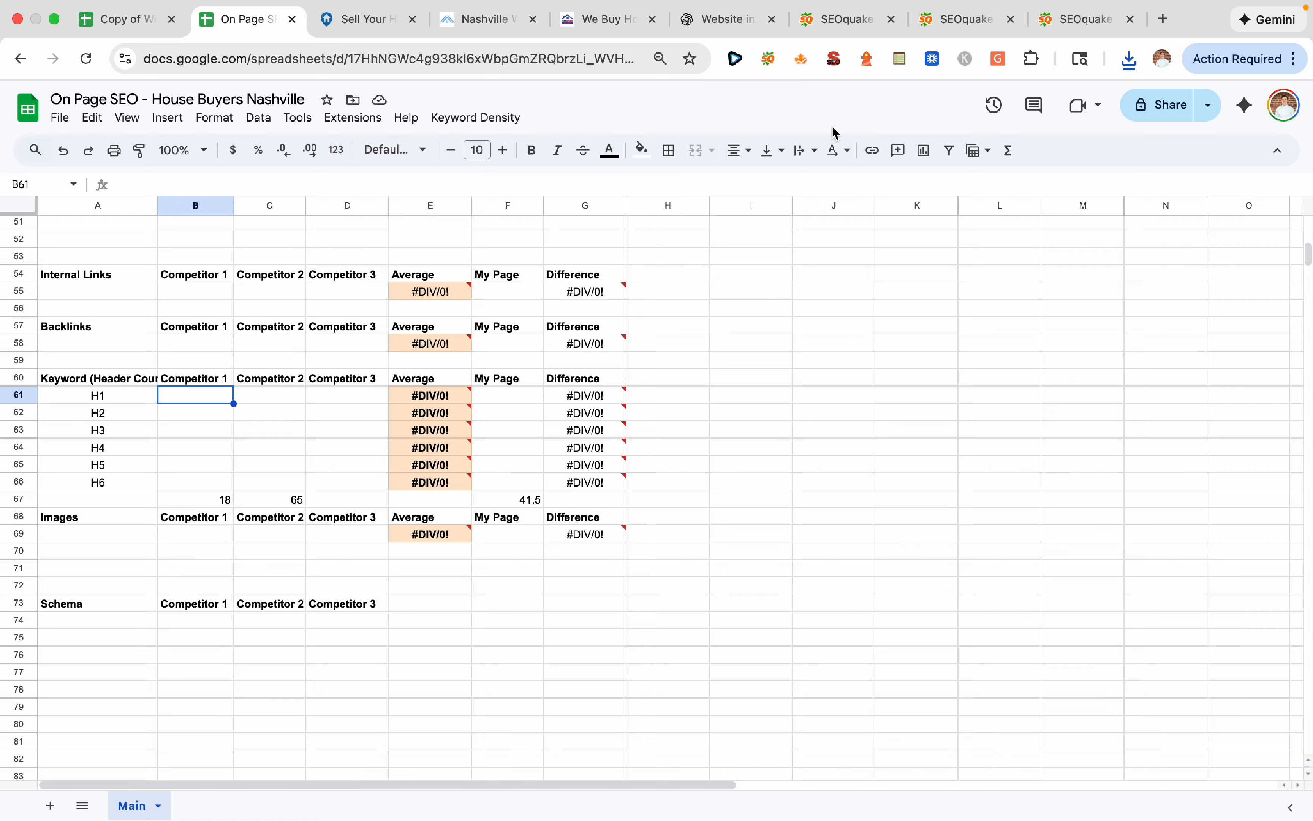
left_click(366, 20)
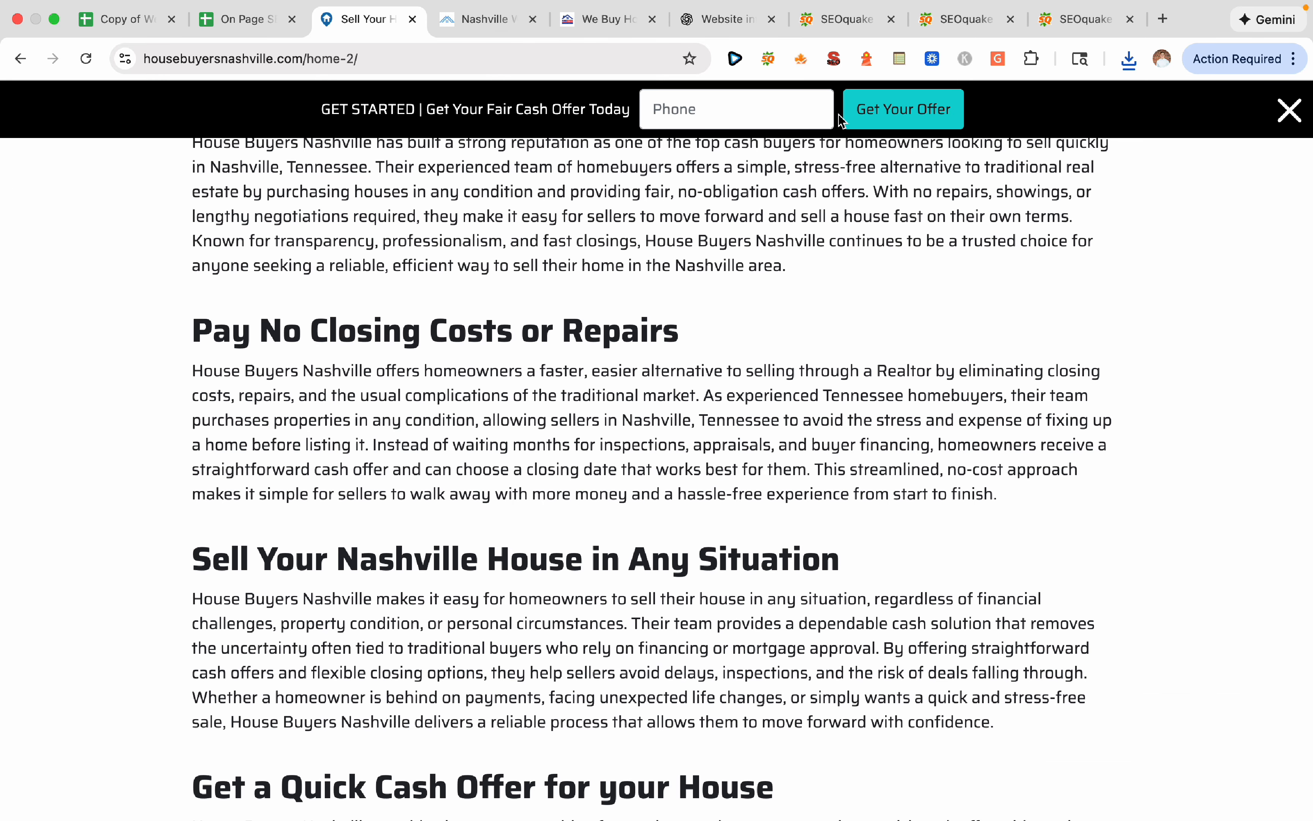
left_click(800, 59)
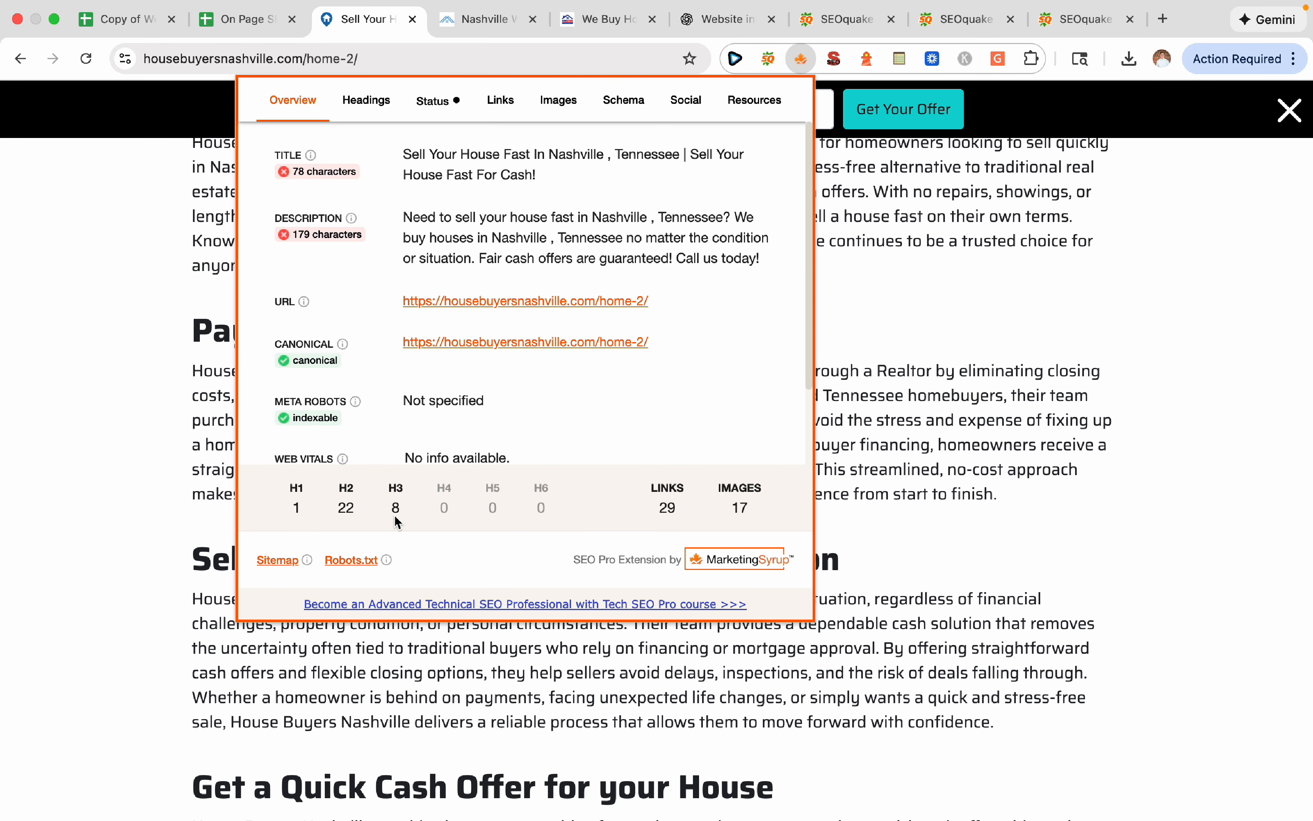
left_click(244, 19)
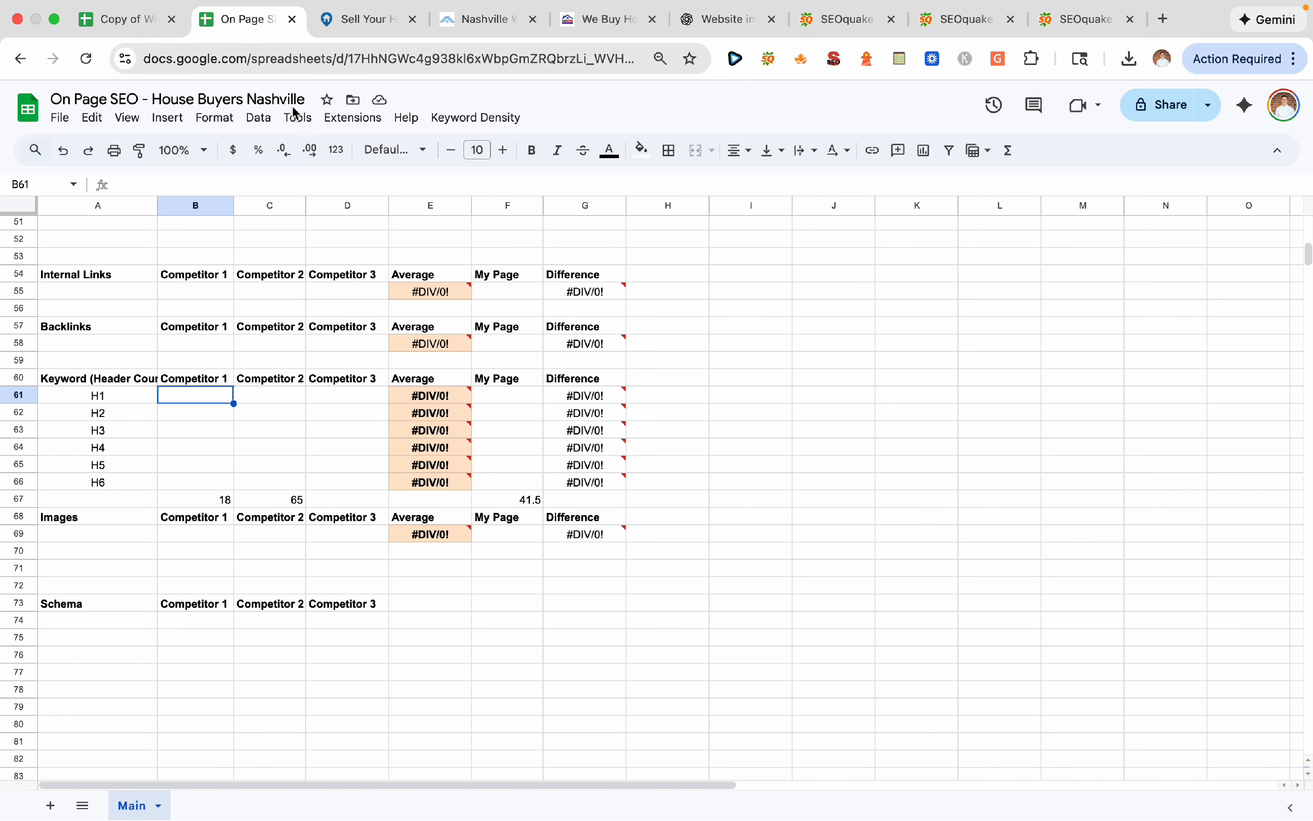
left_click(510, 394)
type("31")
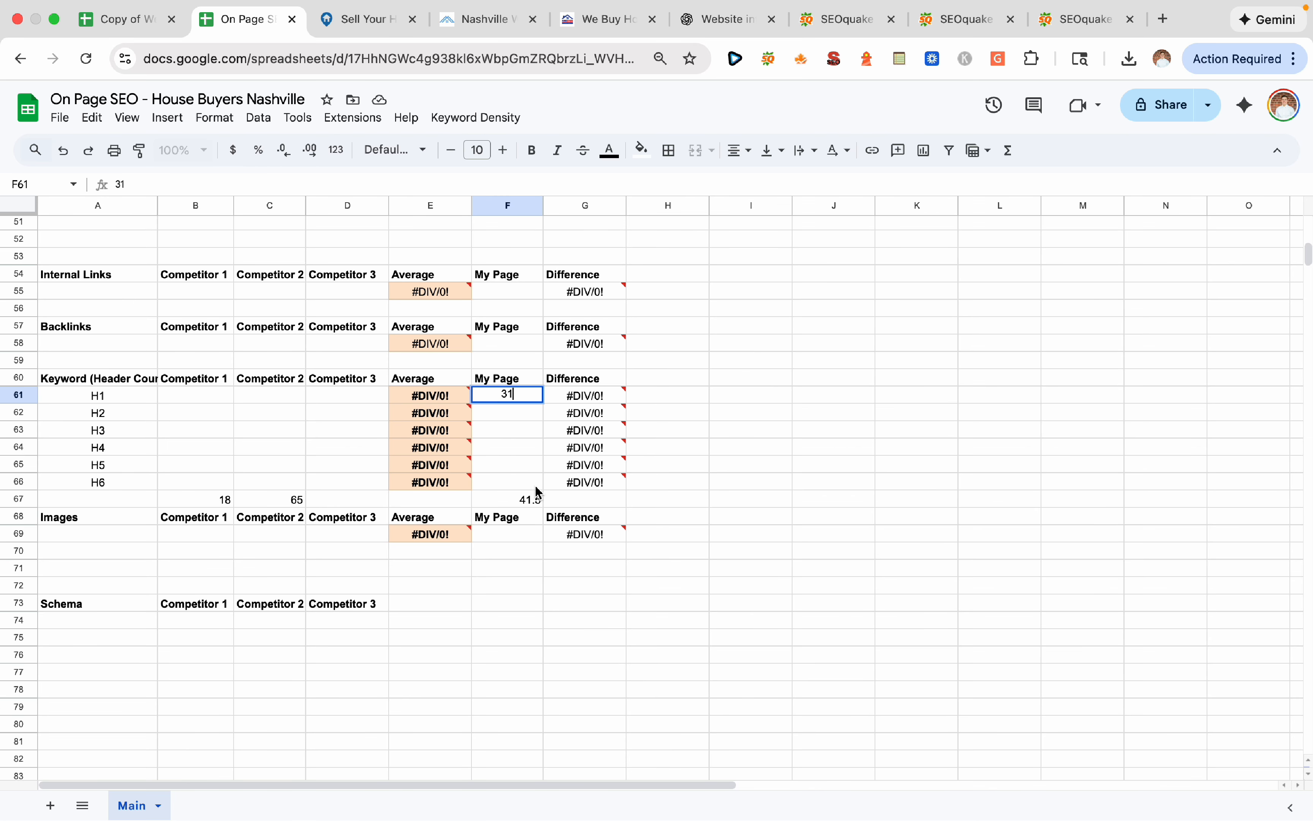
Clear the My Page cell in the total row beneath H6, leaving the two competitors' totals in place
left_click(536, 501)
left_click(284, 505)
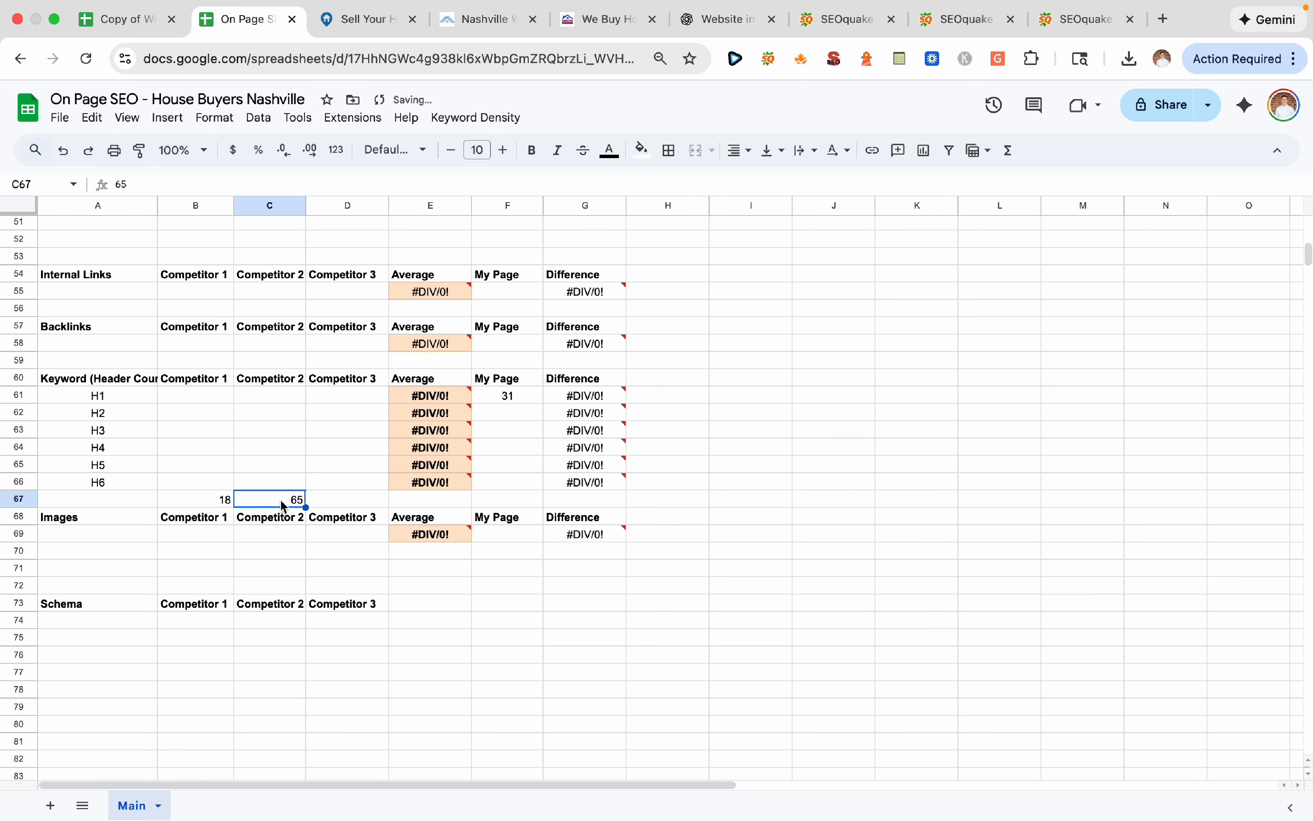
left_click(486, 502)
type("41")
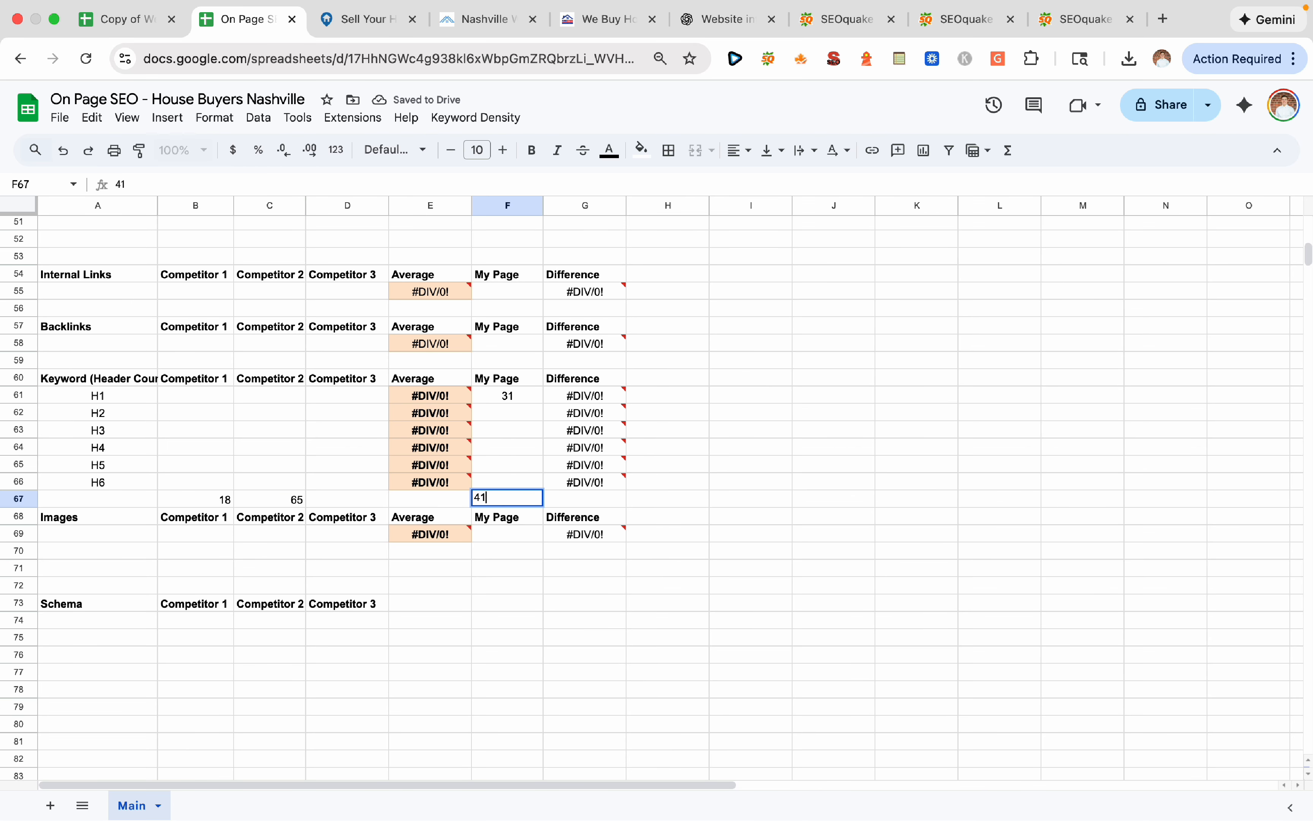
left_click(363, 380)
left_click(314, 468)
left_click(287, 507)
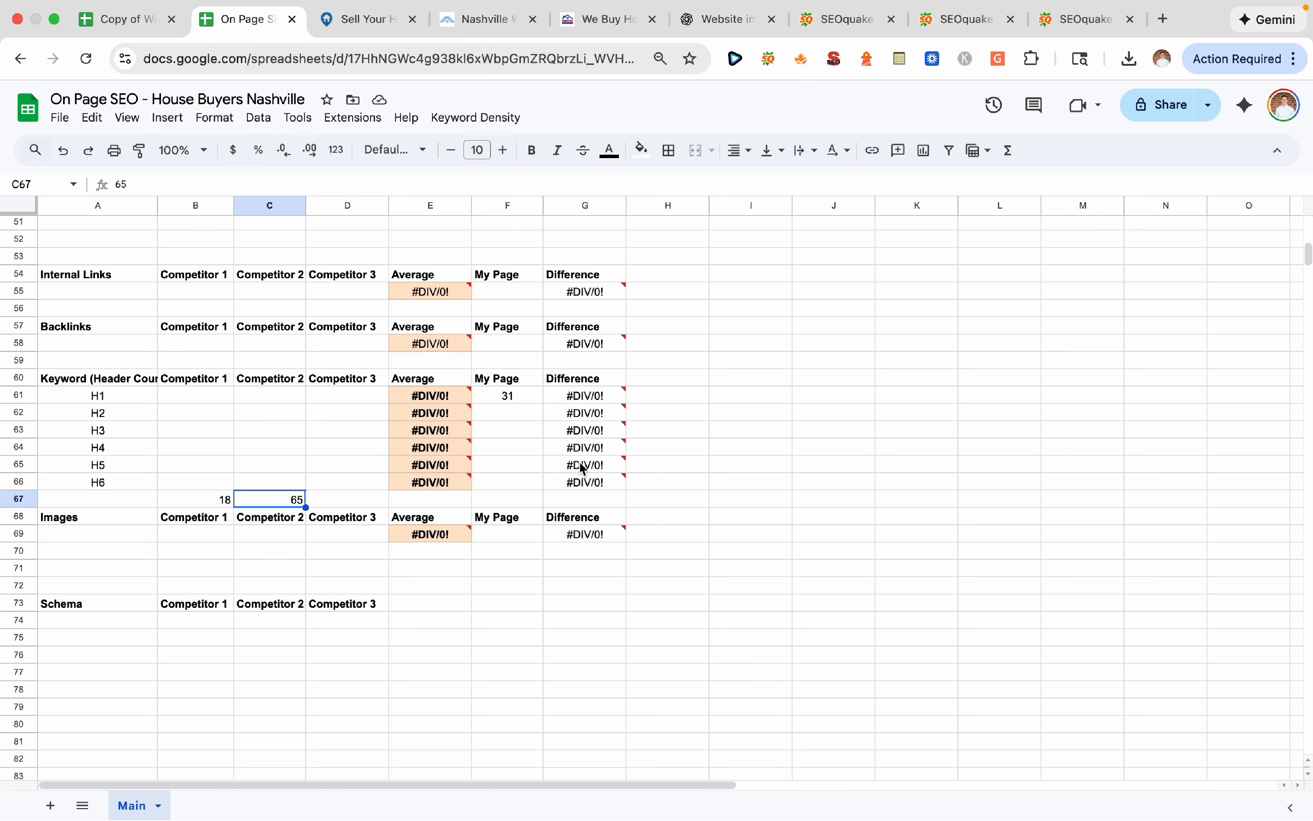
left_click(515, 504)
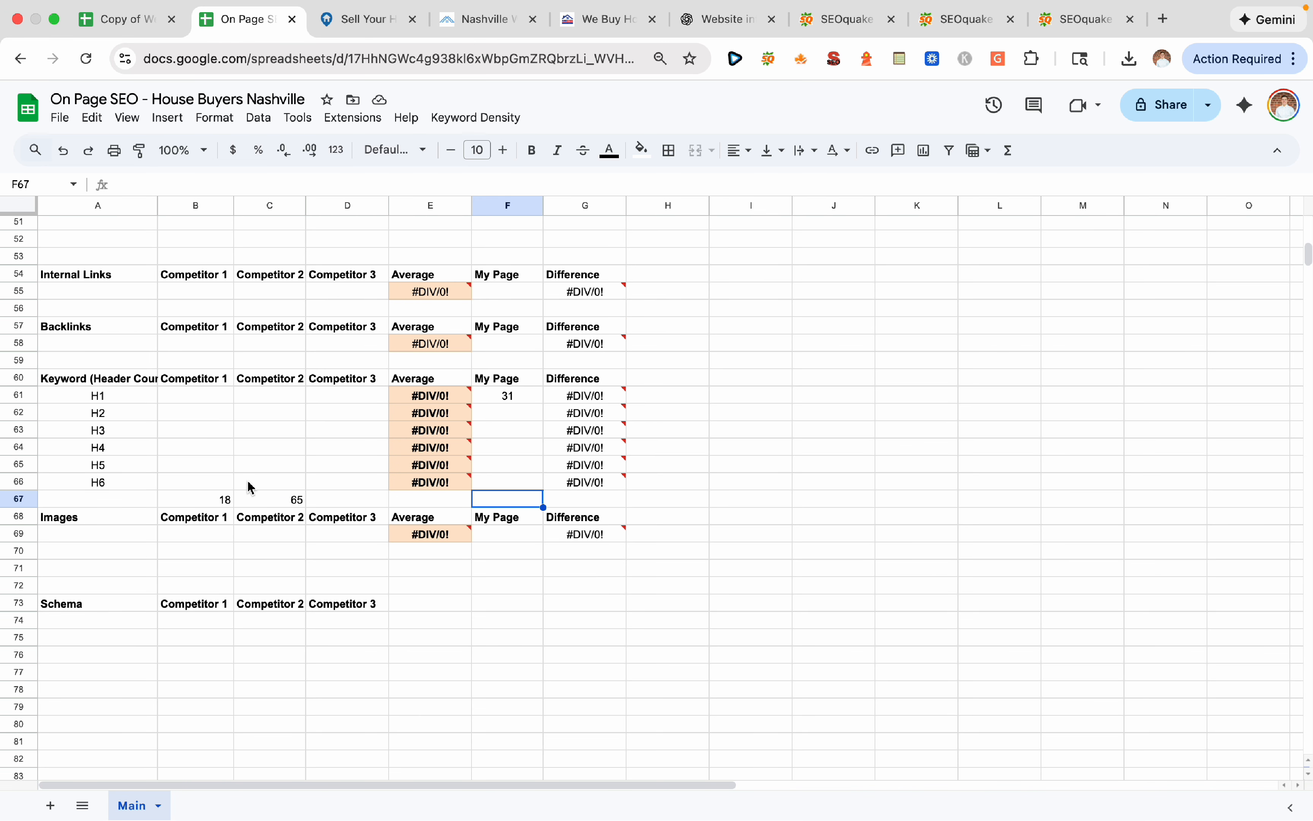
Move the 31 under My Page from the H1 row to the total row beneath H6
left_click(510, 392)
left_click_drag(530, 404, 516, 502)
left_click(524, 465)
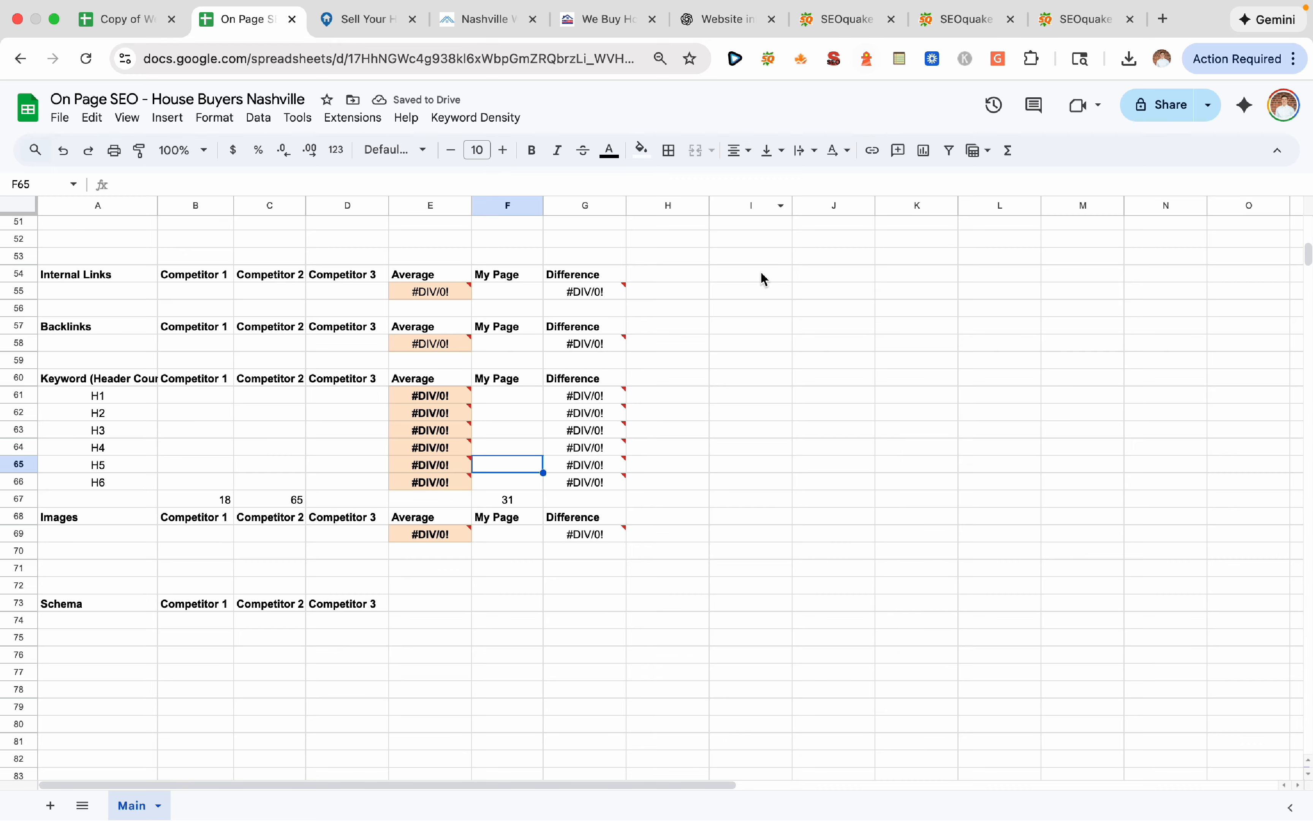
Review the whole comparison sheet from Word Count through the keyword sections to Internal Links, Backlinks, Images and Schema
left_click(737, 402)
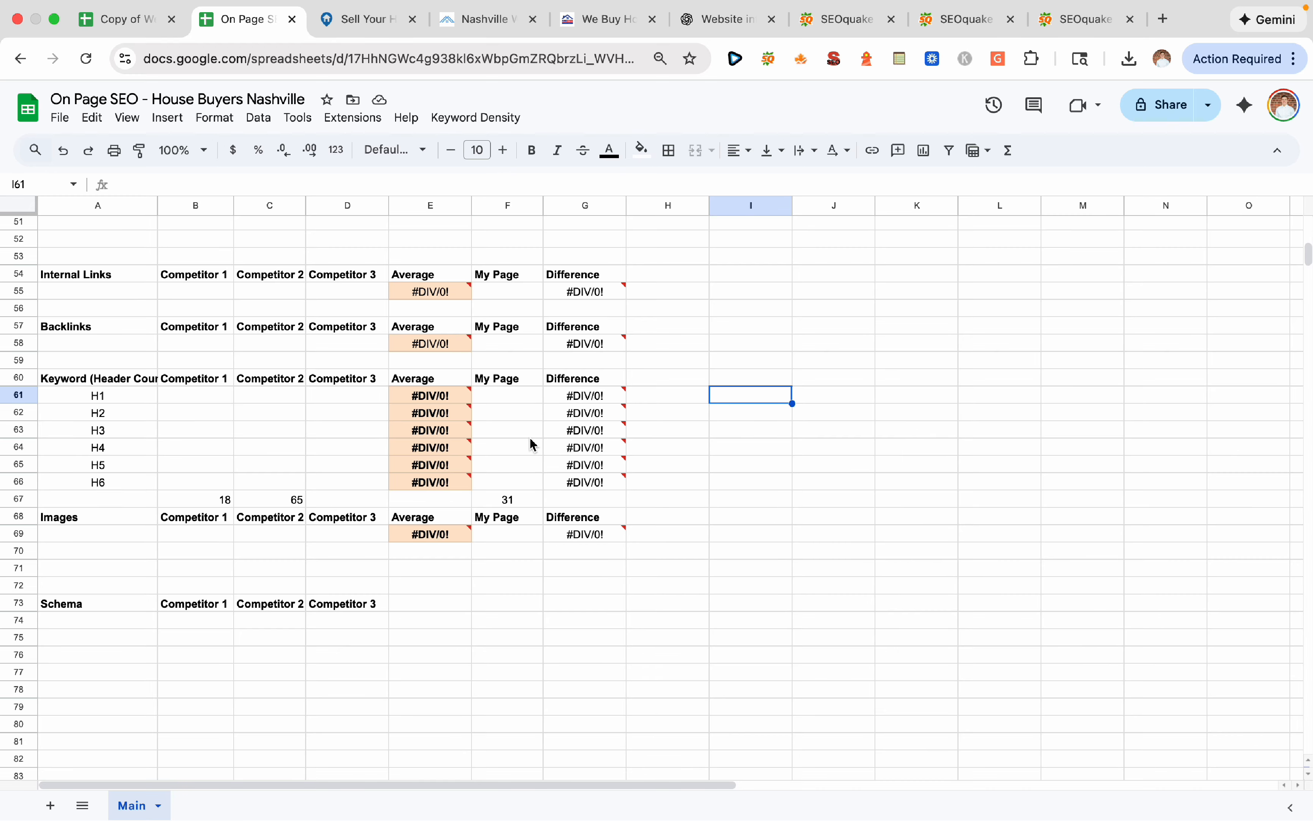
scroll(534, 445, "up", 15)
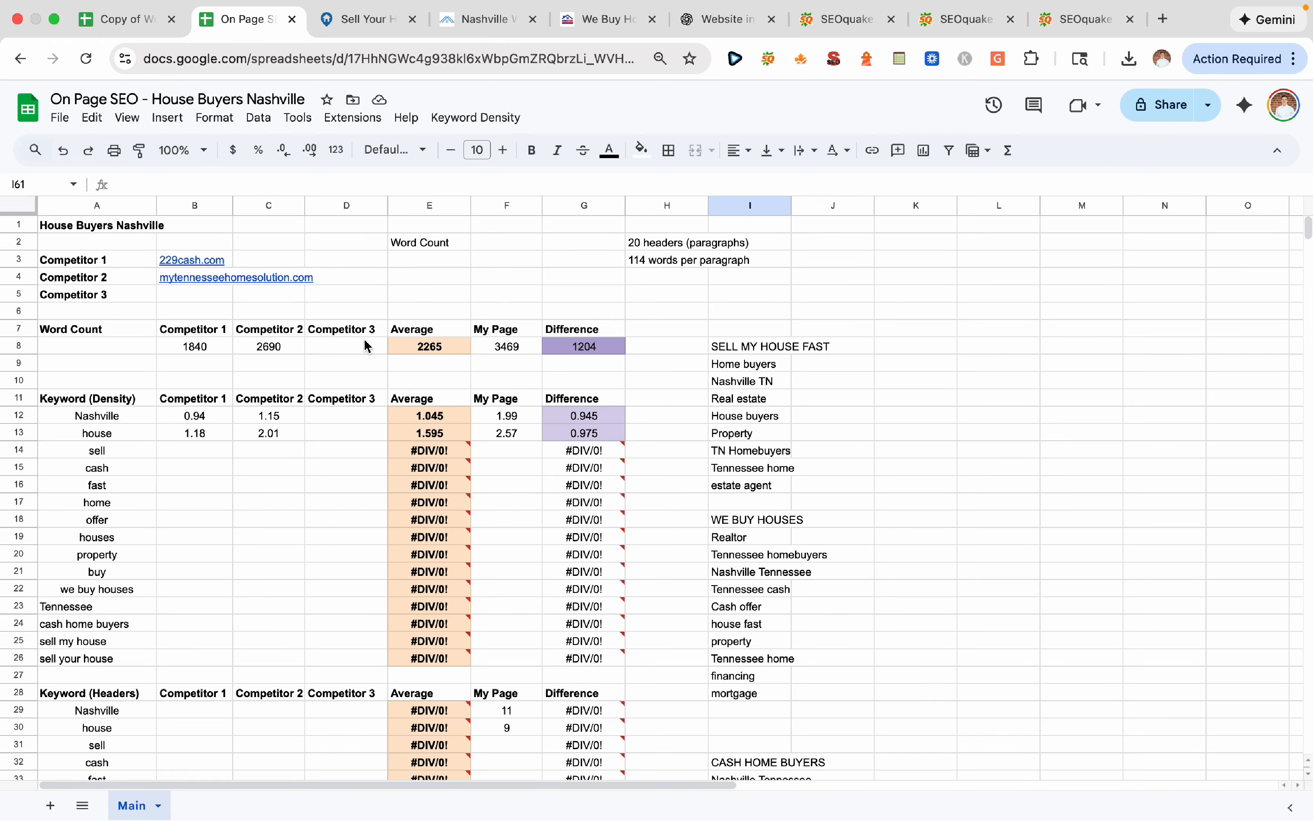
scroll(455, 470, "down", 7)
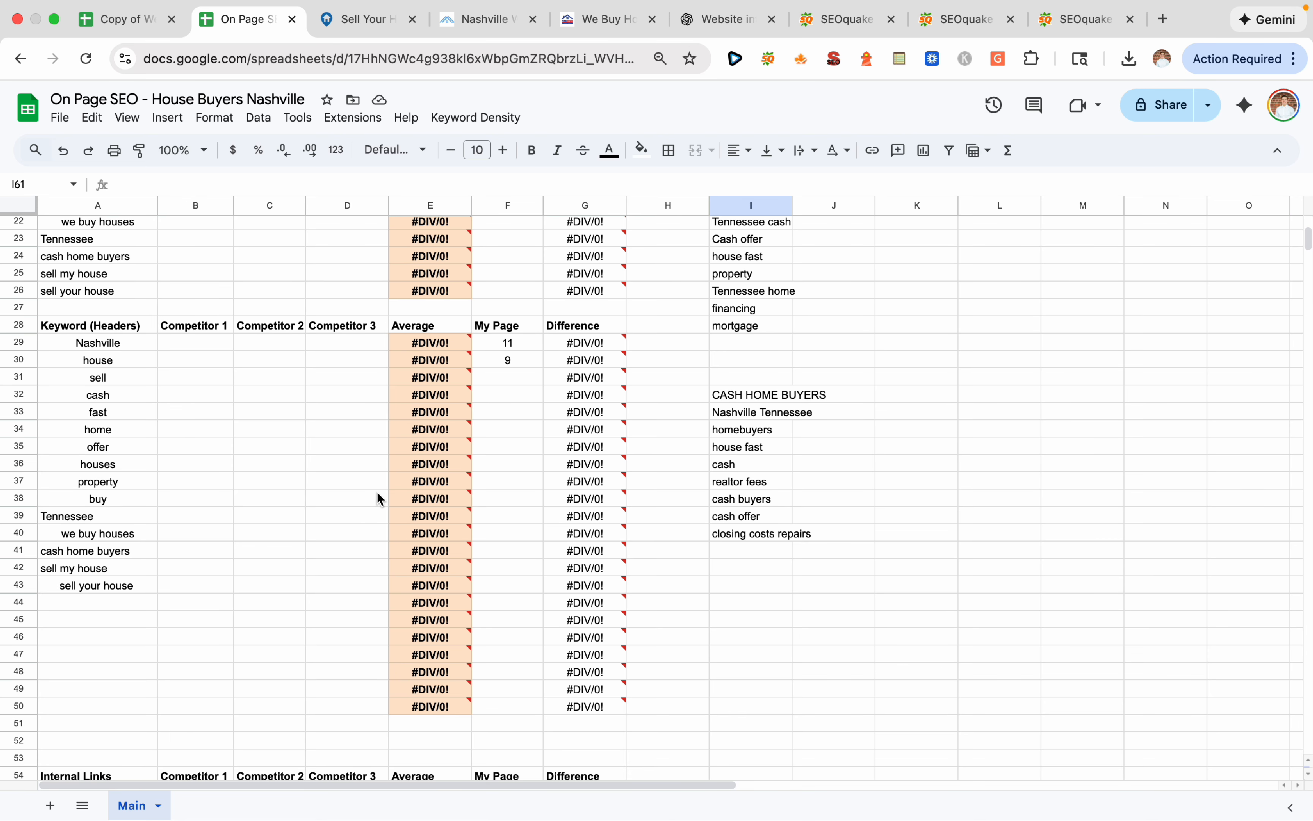
scroll(522, 491, "down", 9)
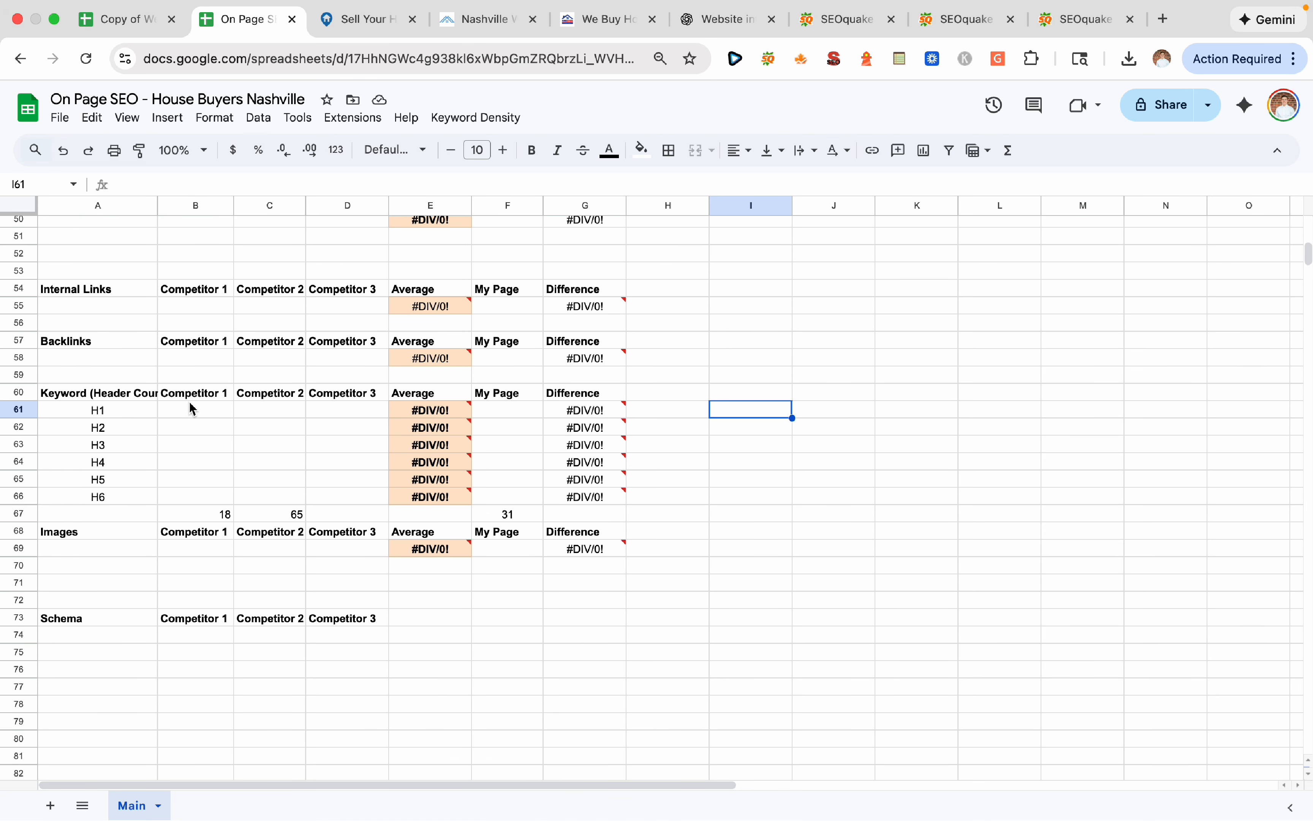
mouse_move(130, 362)
left_mouse_down()
mouse_move(211, 367)
mouse_move(135, 361)
left_mouse_up()
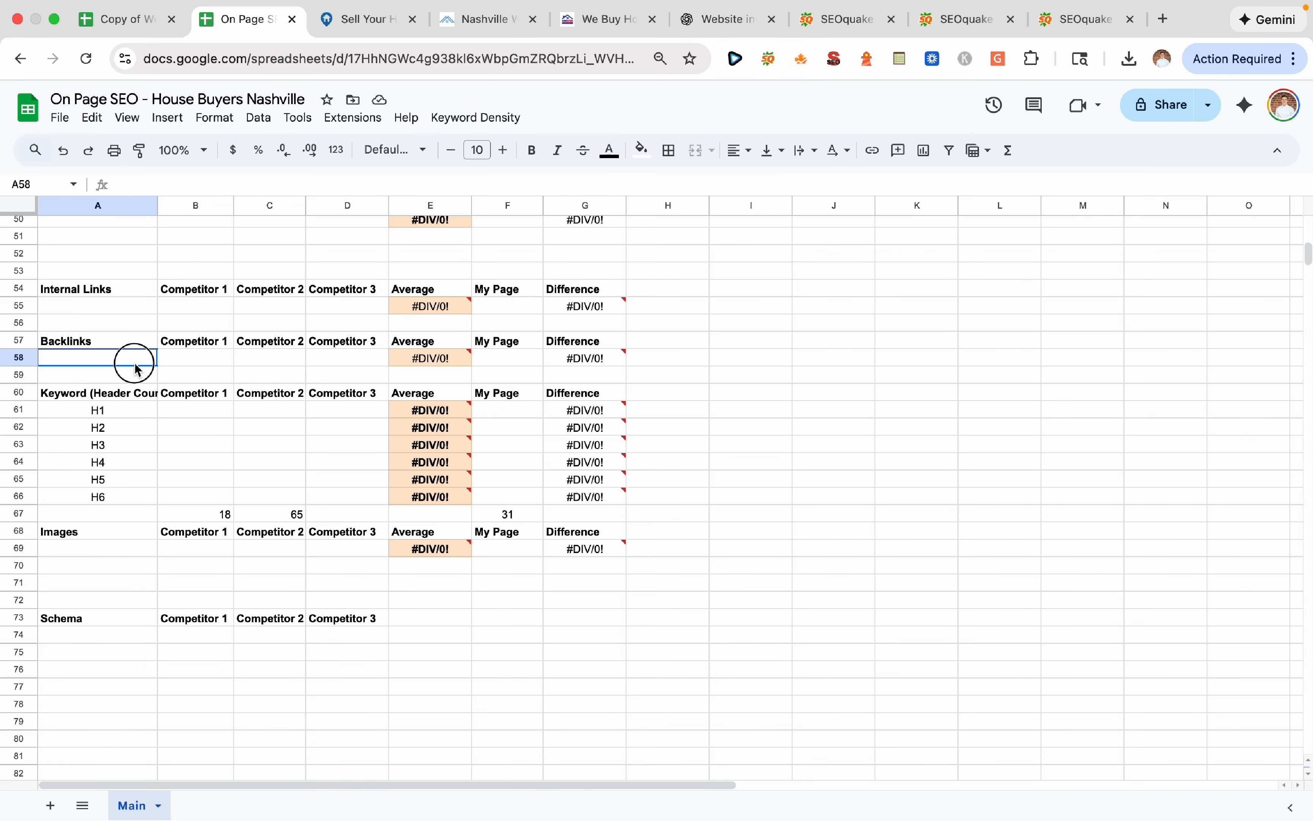
left_click(145, 312)
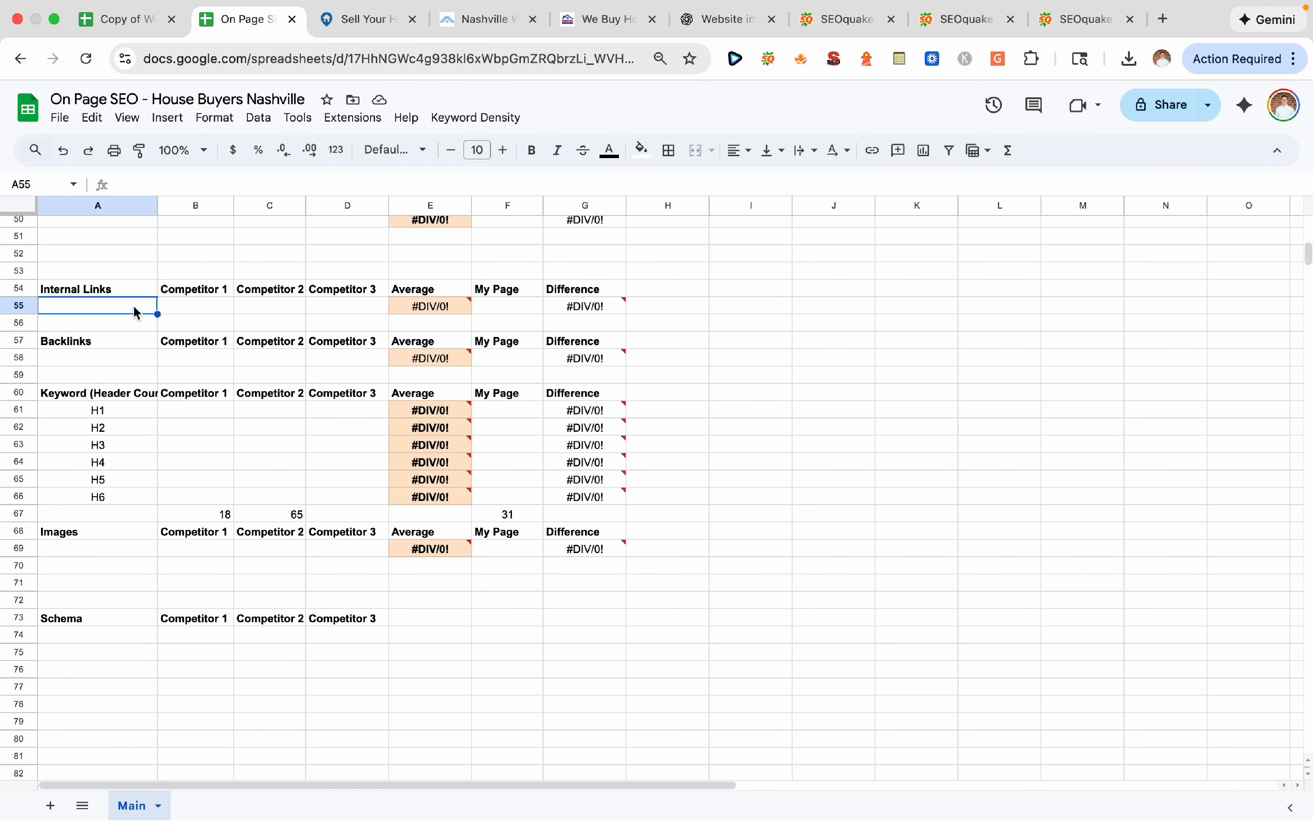
mouse_move(137, 554)
left_mouse_down()
mouse_move(191, 551)
mouse_move(141, 546)
left_mouse_up()
left_click_drag(144, 634, 105, 642)
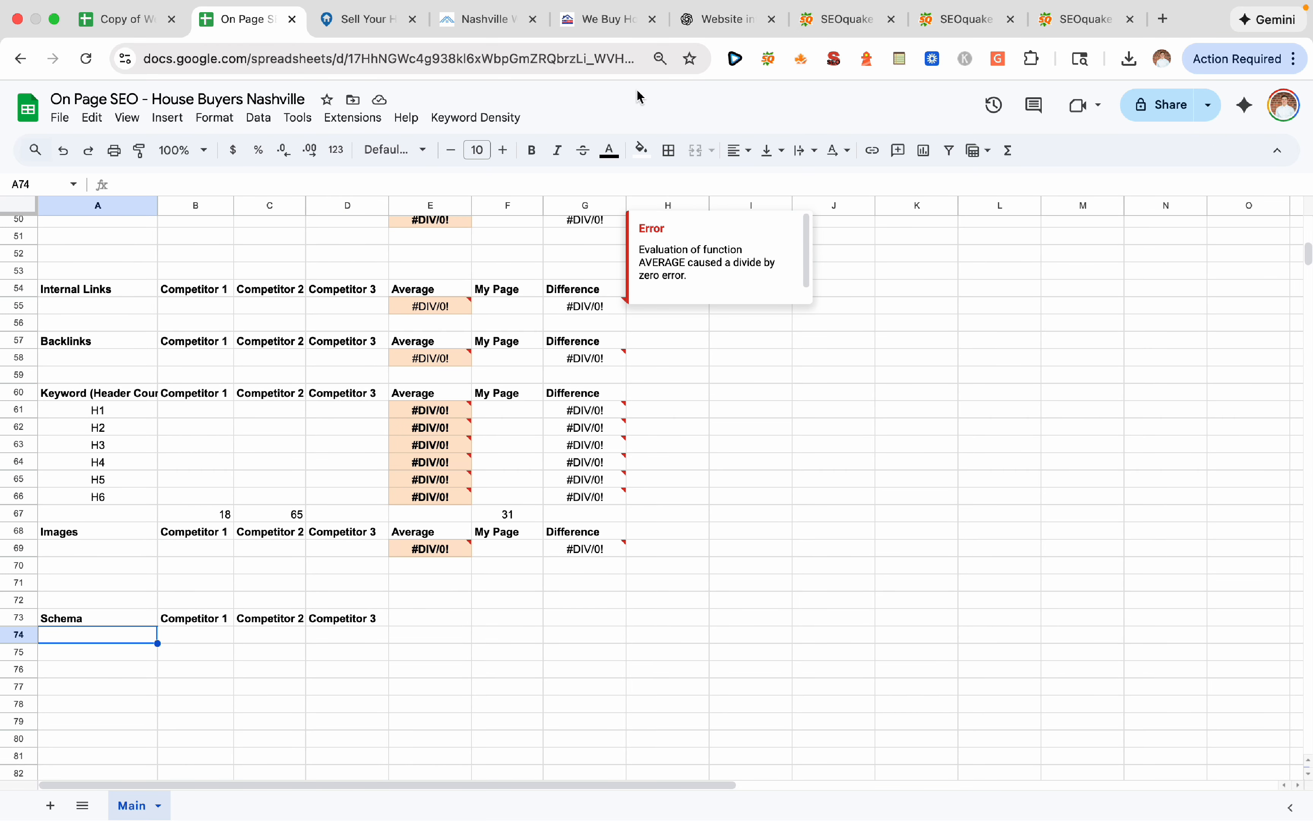
Inspect the House Buyers Nashville page's BreadcrumbList, WebSite and LocalBusiness schema in the SEO Pro Extension
left_click(385, 34)
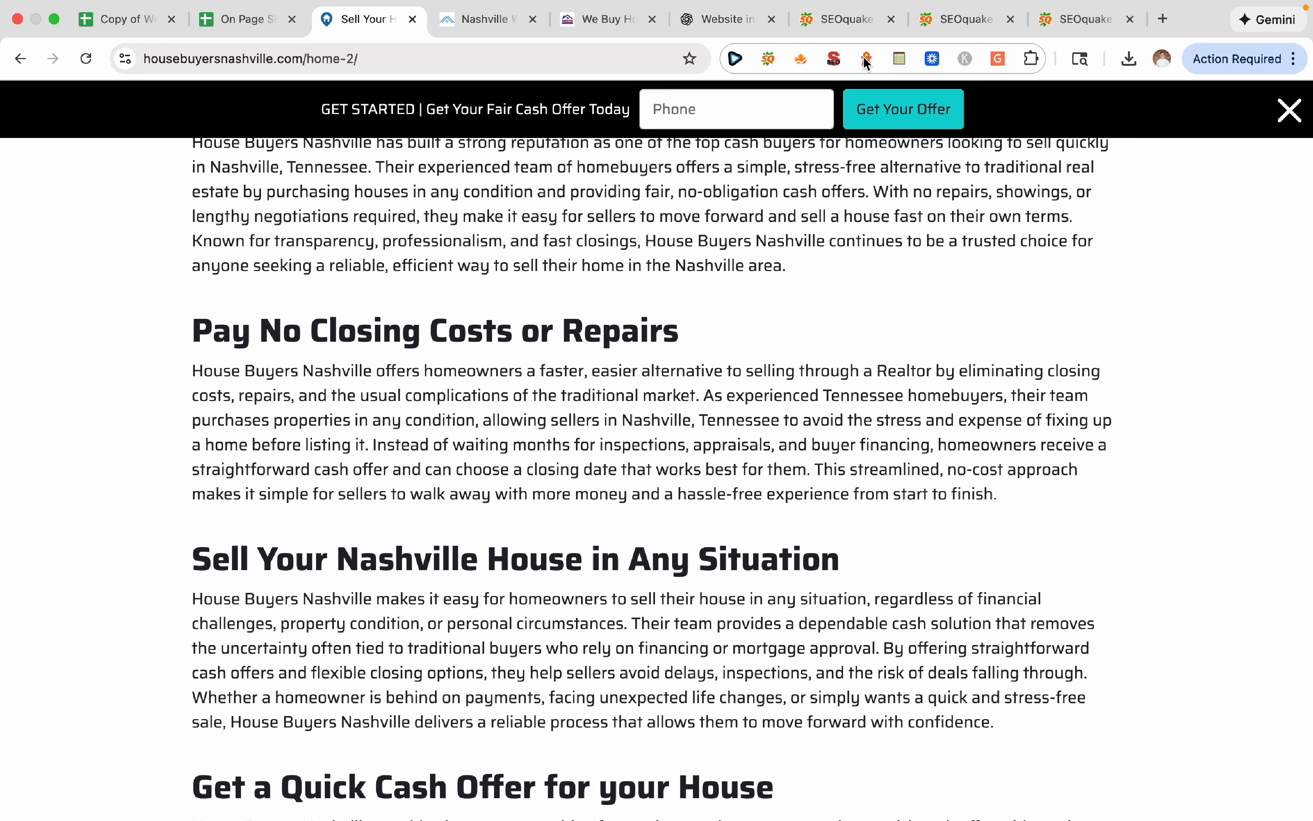
left_click(801, 58)
left_click(622, 109)
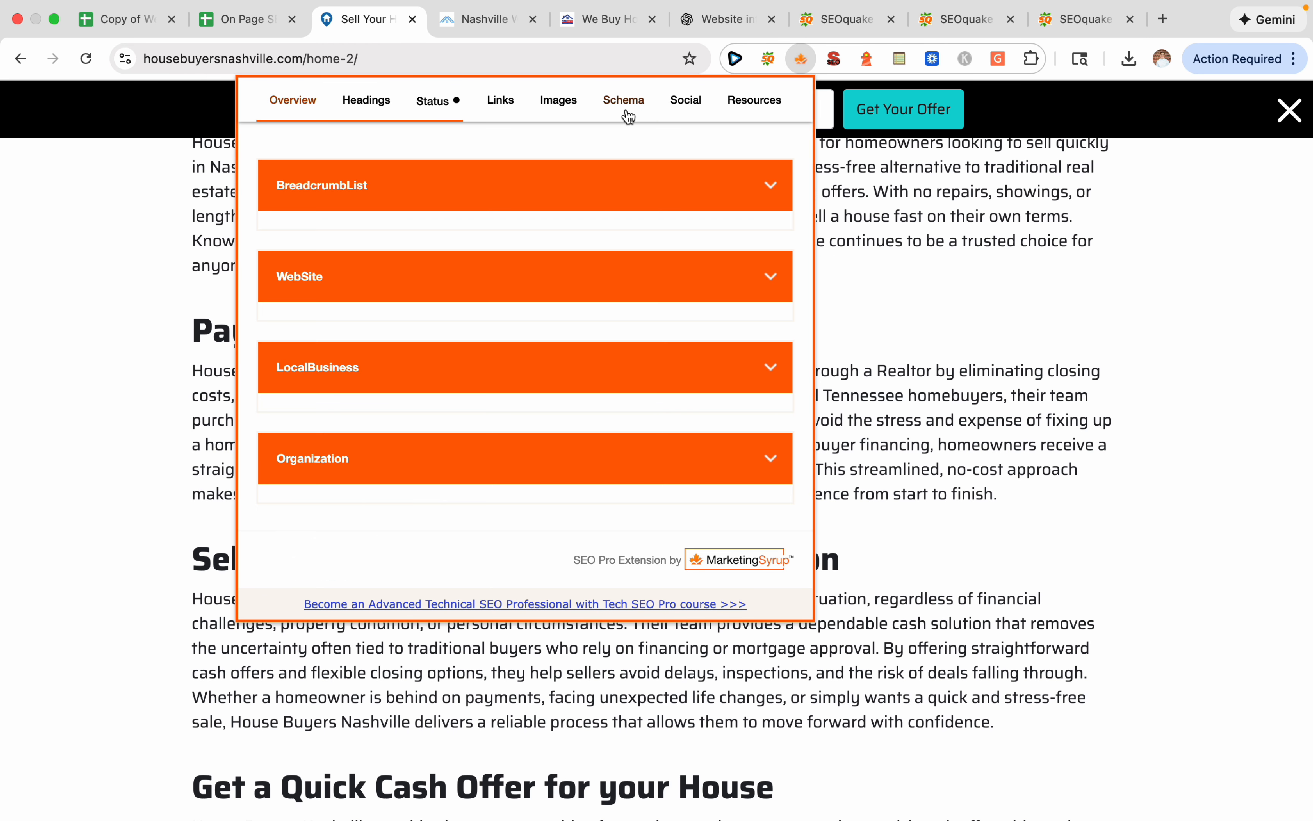
left_click(445, 193)
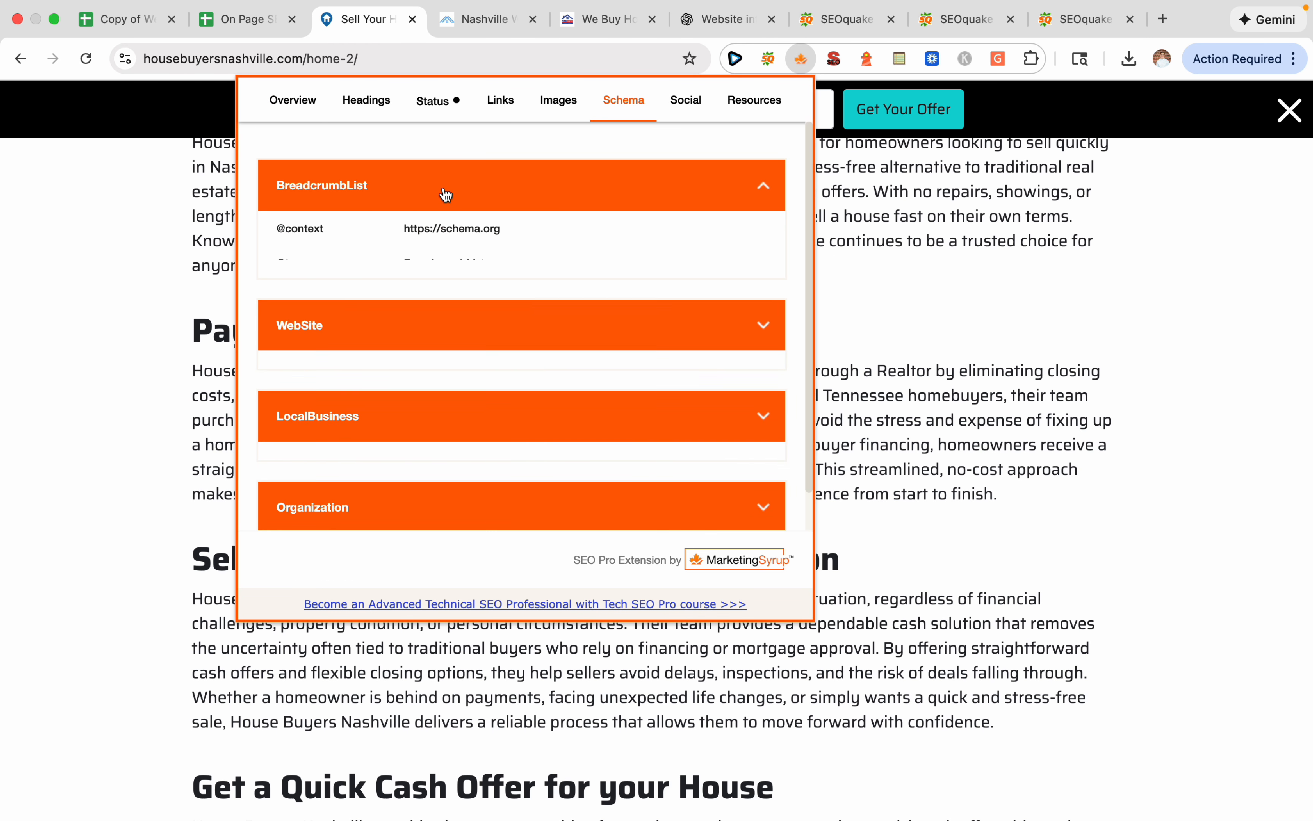
left_click(498, 182)
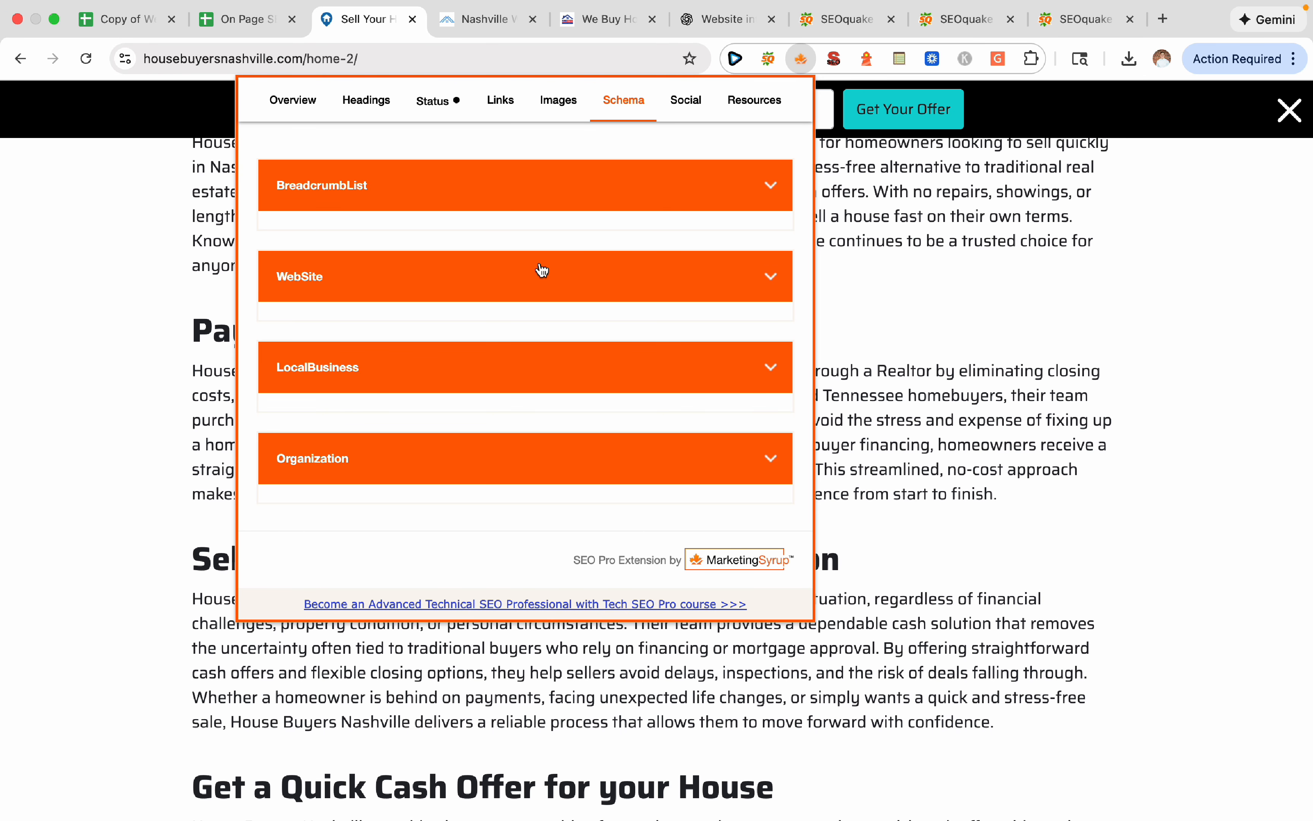
left_click(542, 274)
left_click(557, 280)
left_click(565, 374)
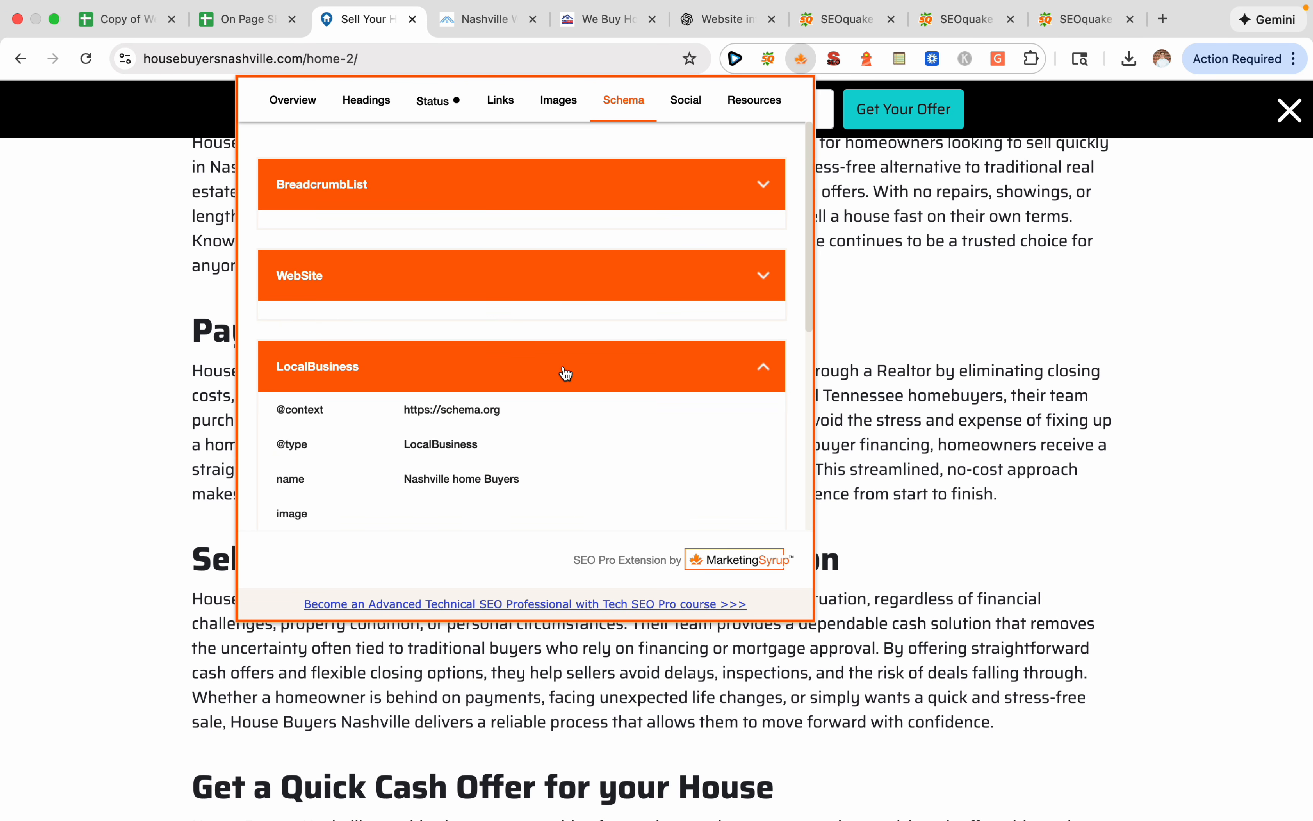
scroll(564, 365, "down", 4)
scroll(615, 299, "up", 1)
left_click(625, 241)
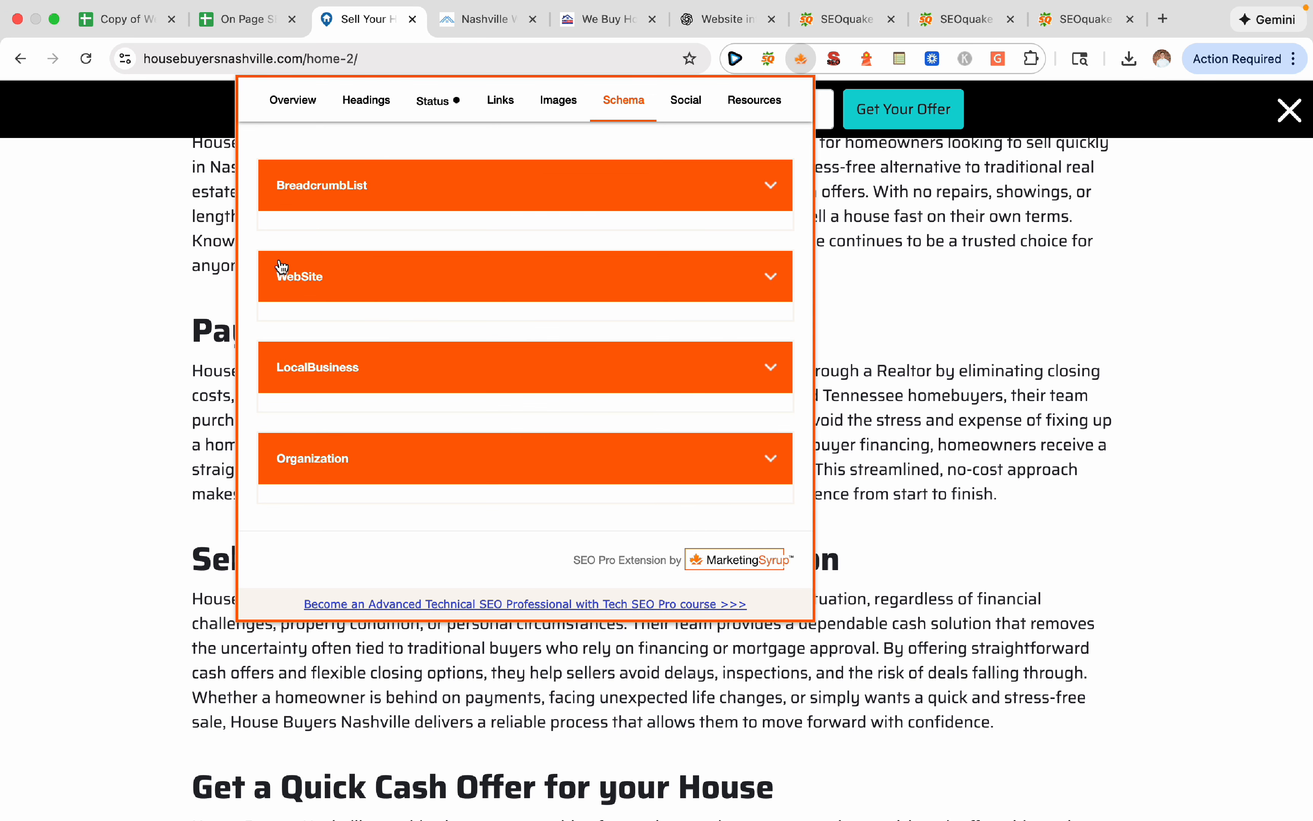
left_click(105, 333)
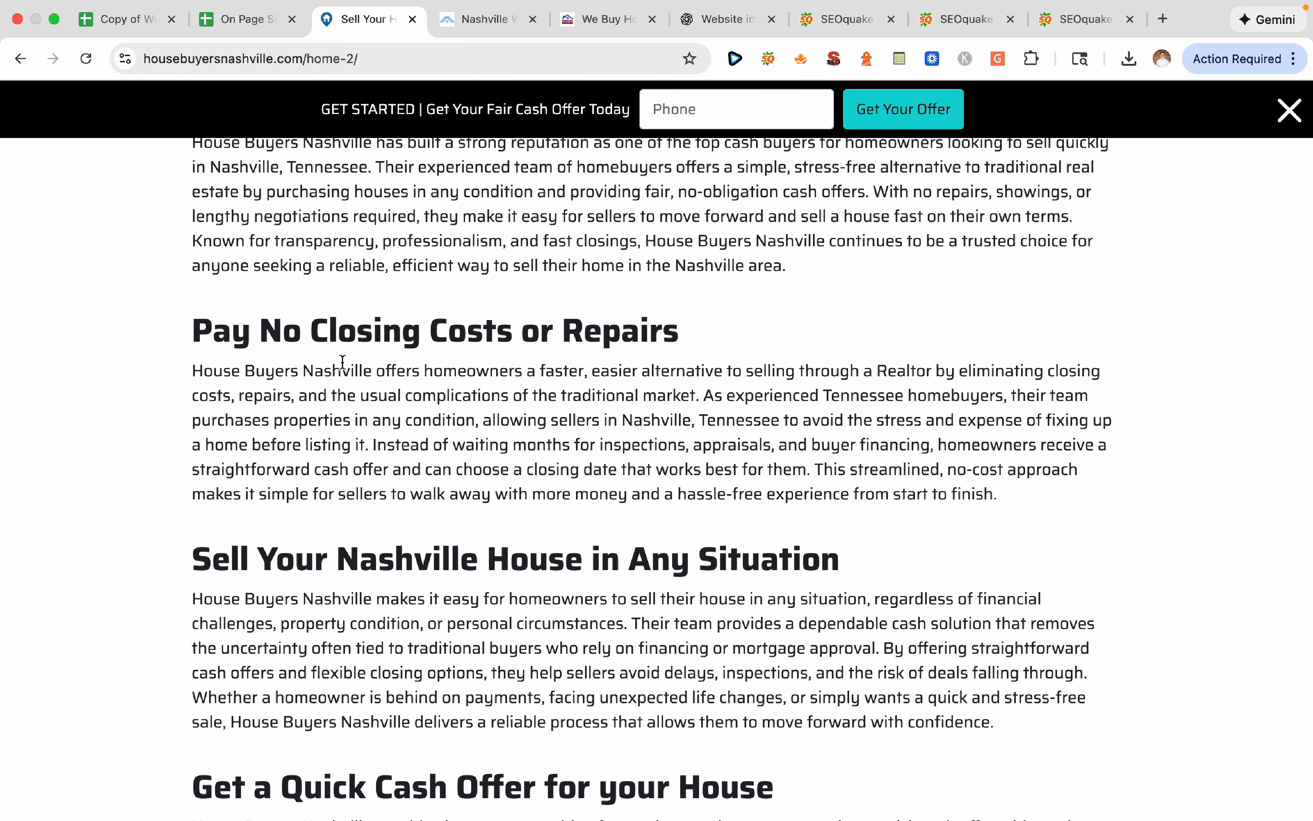
Skim the House Buyers Nashville page content and check the Schema and Images sections of the On Page SEO sheet
scroll(597, 391, "up", 5)
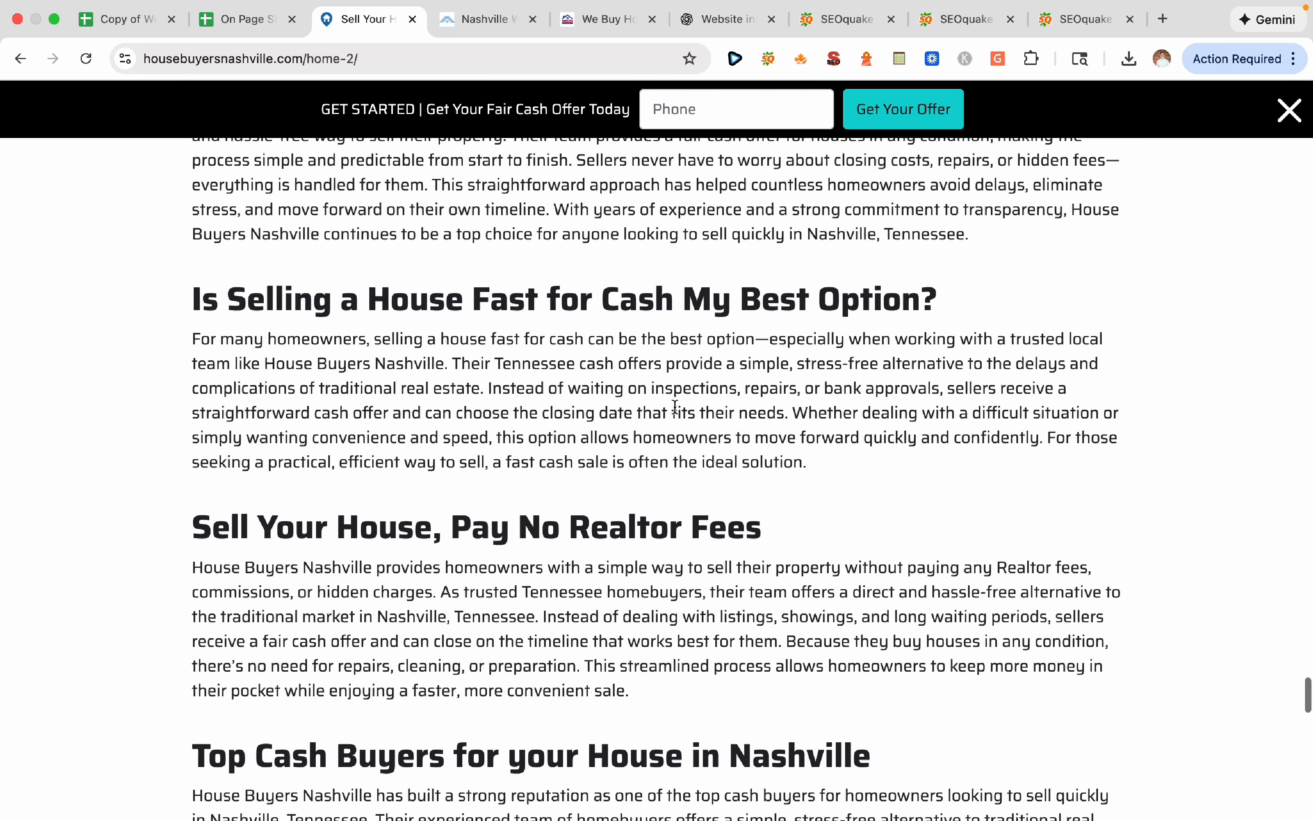
scroll(675, 406, "down", 20)
scroll(676, 407, "up", 20)
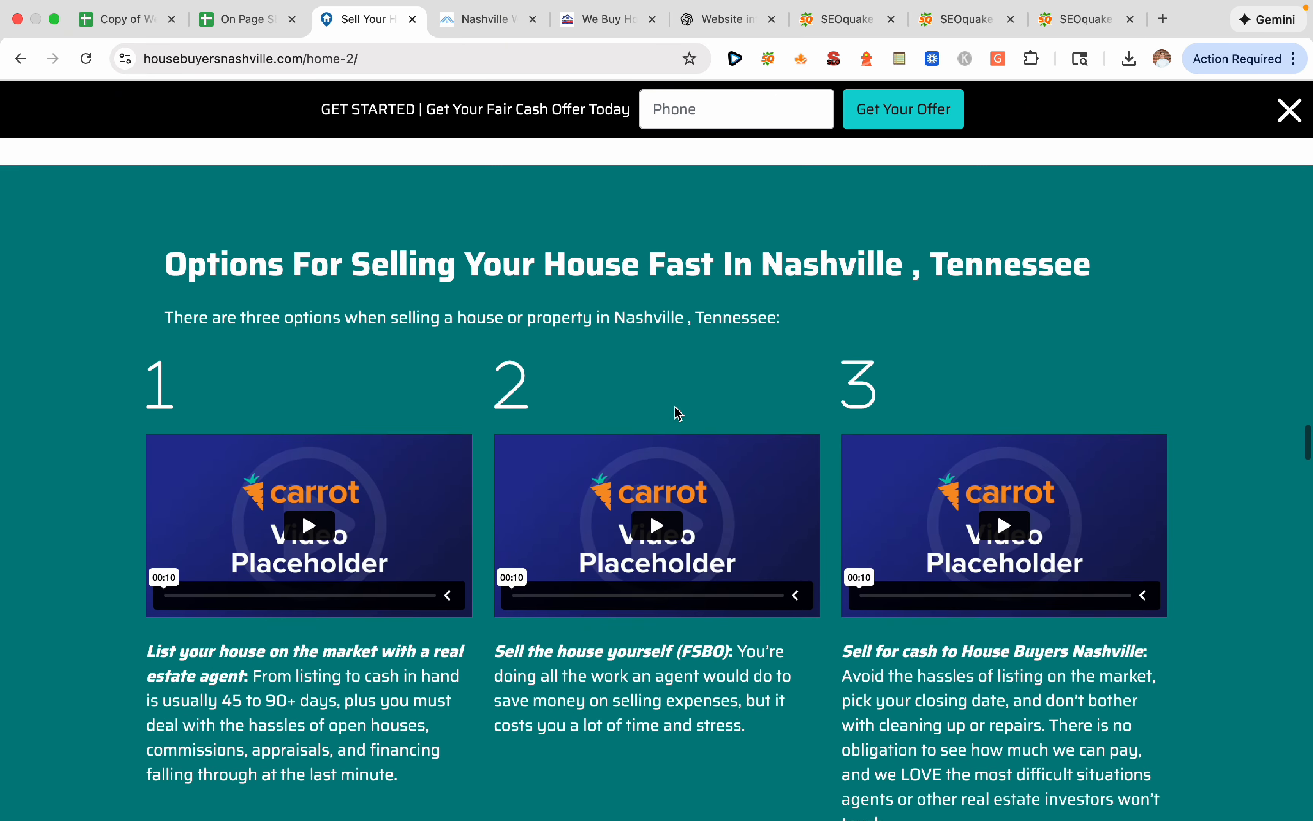
left_click(244, 19)
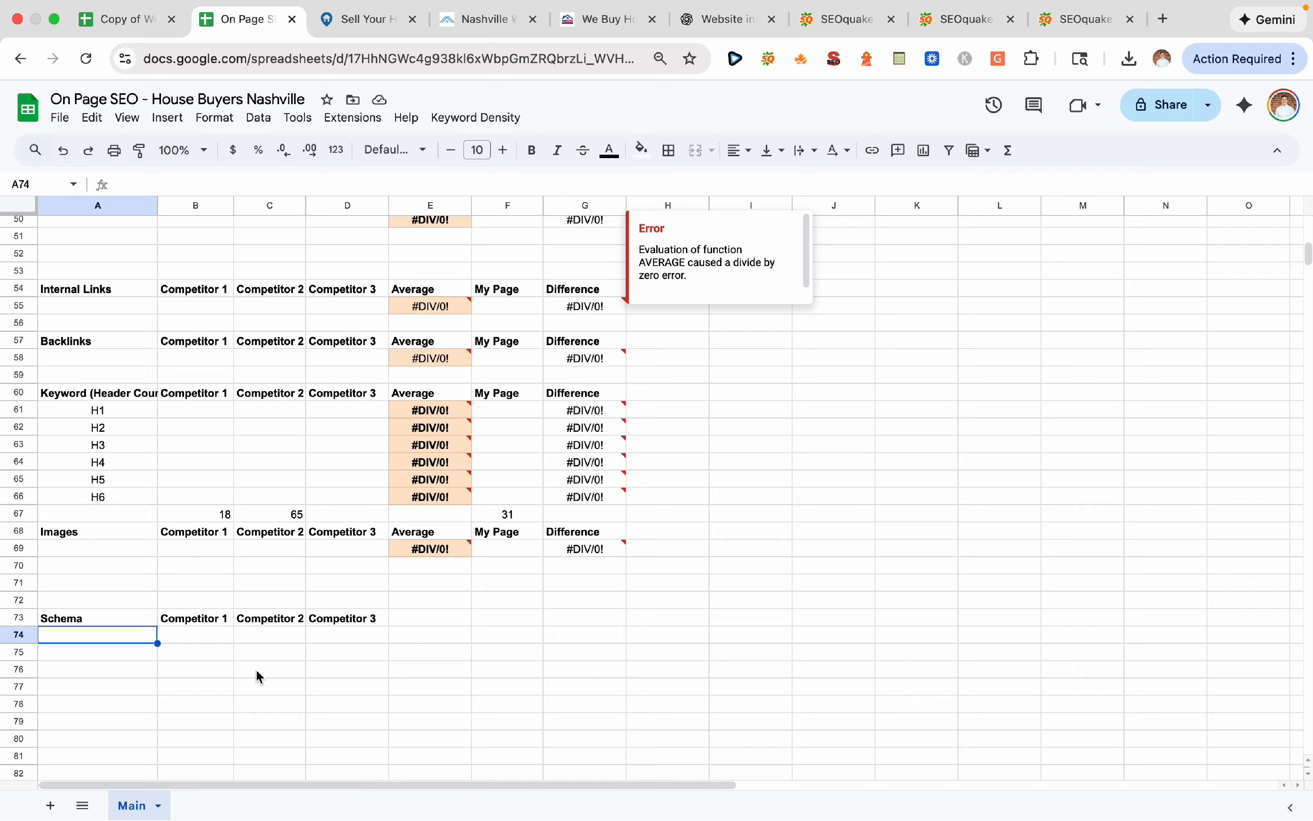
left_click(258, 673)
left_click_drag(108, 636, 255, 678)
left_click(111, 638)
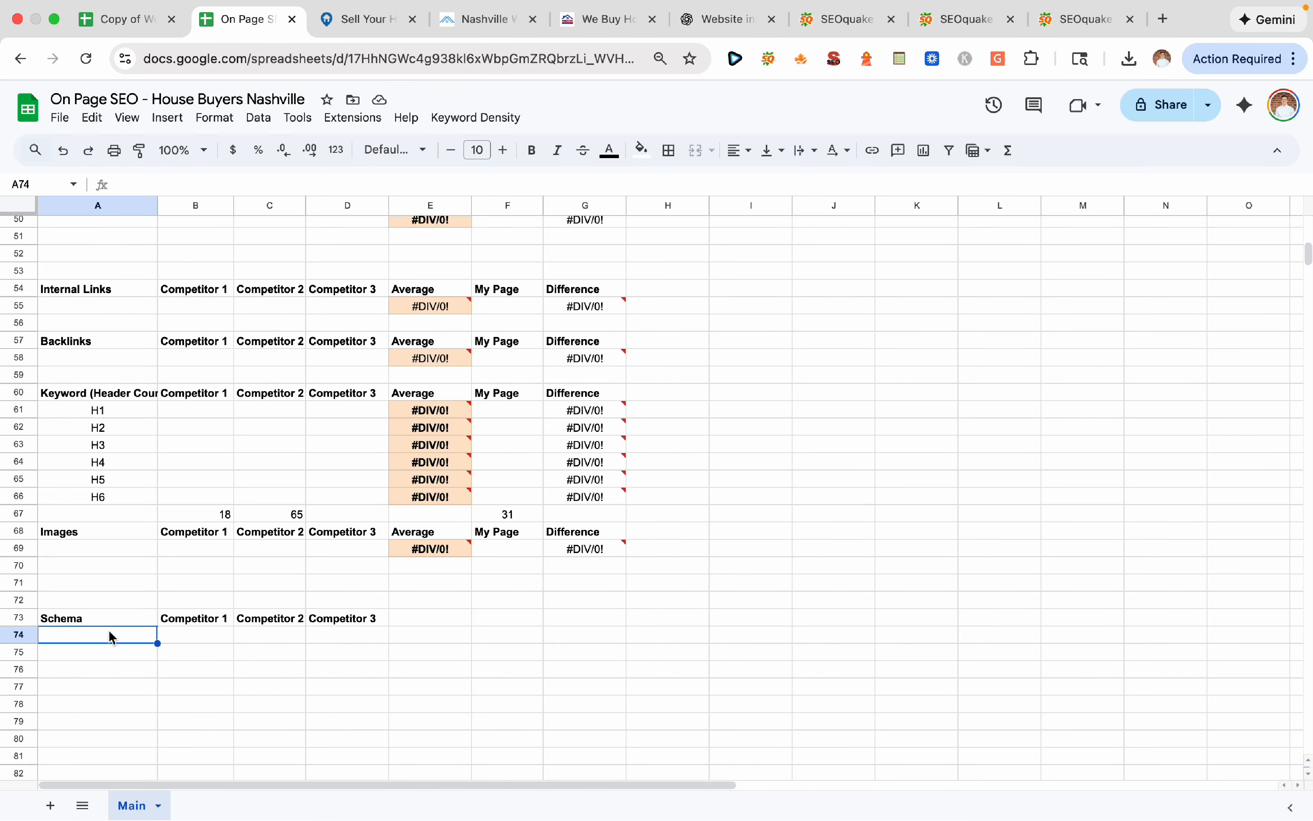
left_click(212, 587)
left_click(139, 552)
left_click(225, 567)
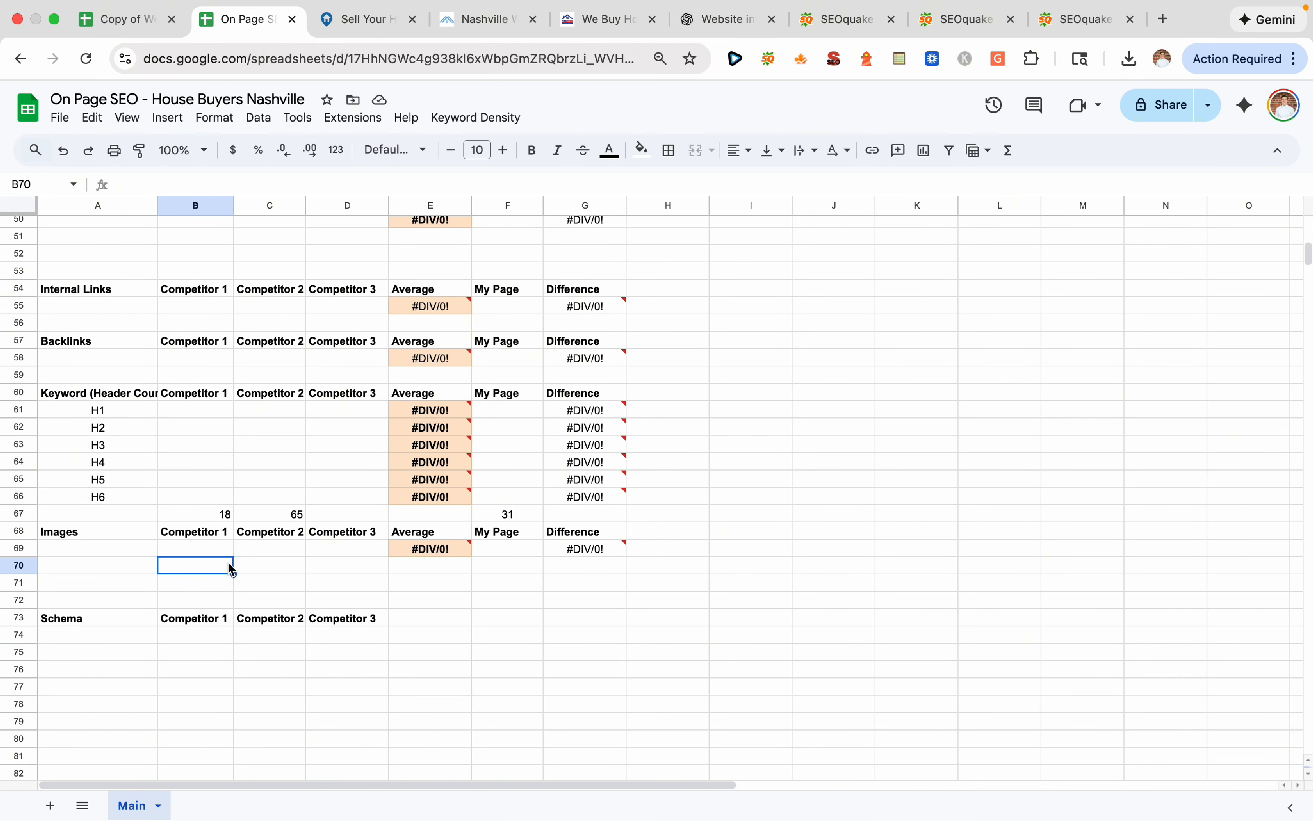
Switch to the Website Checklist for Wholesalers and mark Optimize Alt Text as done in the Carrot list
left_click_drag(150, 552, 337, 587)
left_click(125, 19)
scroll(244, 434, "down", 2)
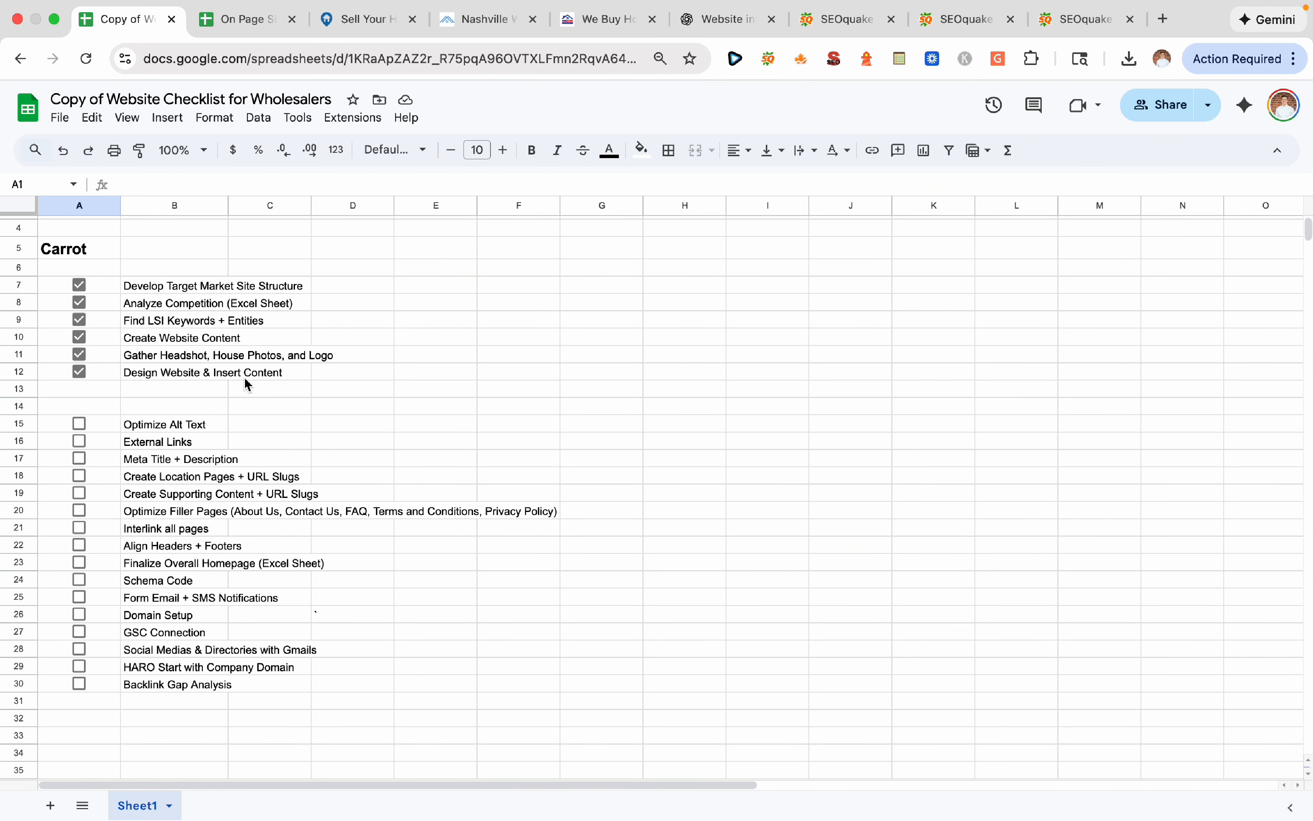
left_click(79, 423)
left_click(367, 408)
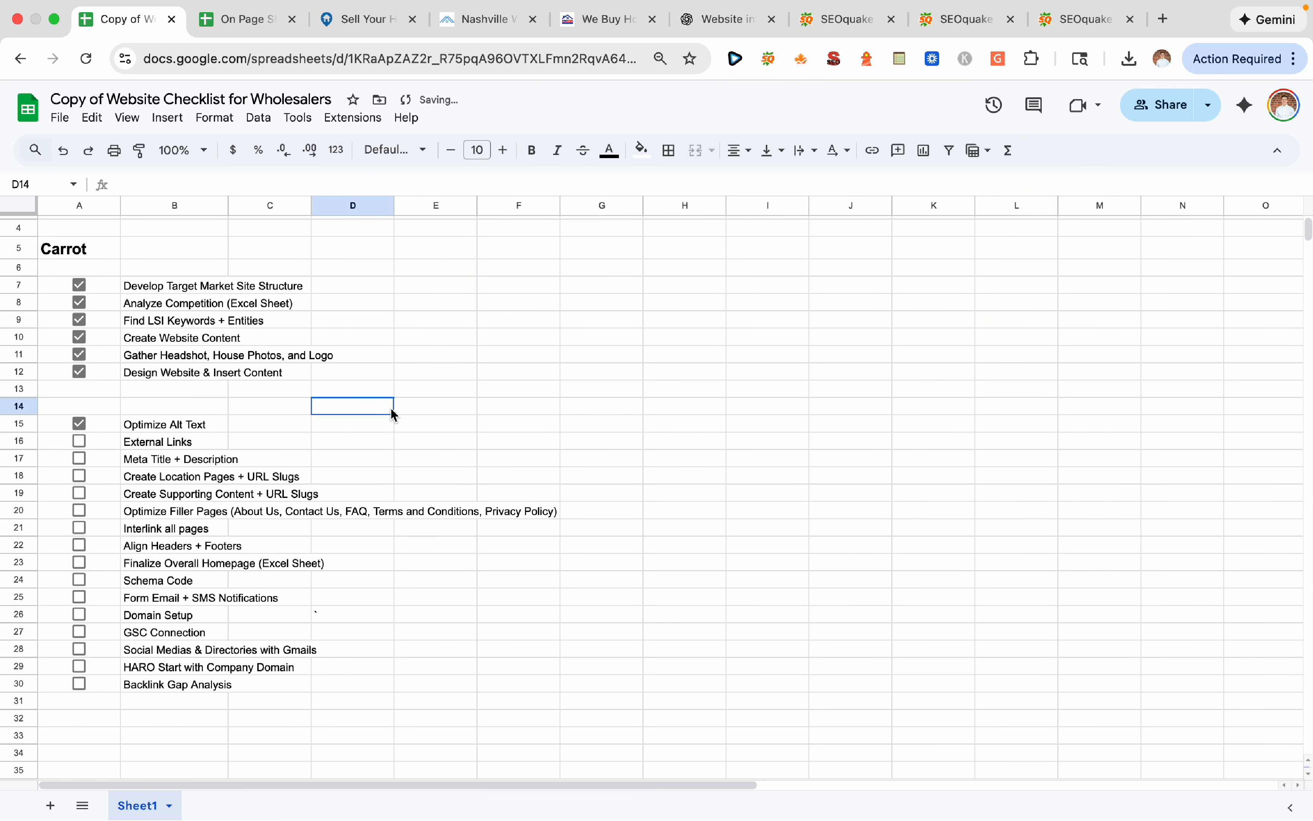
Review the On Page SEO sheet again, from word count and keyword sections to header counts, Images and Schema
left_click(254, 21)
scroll(352, 539, "up", 5)
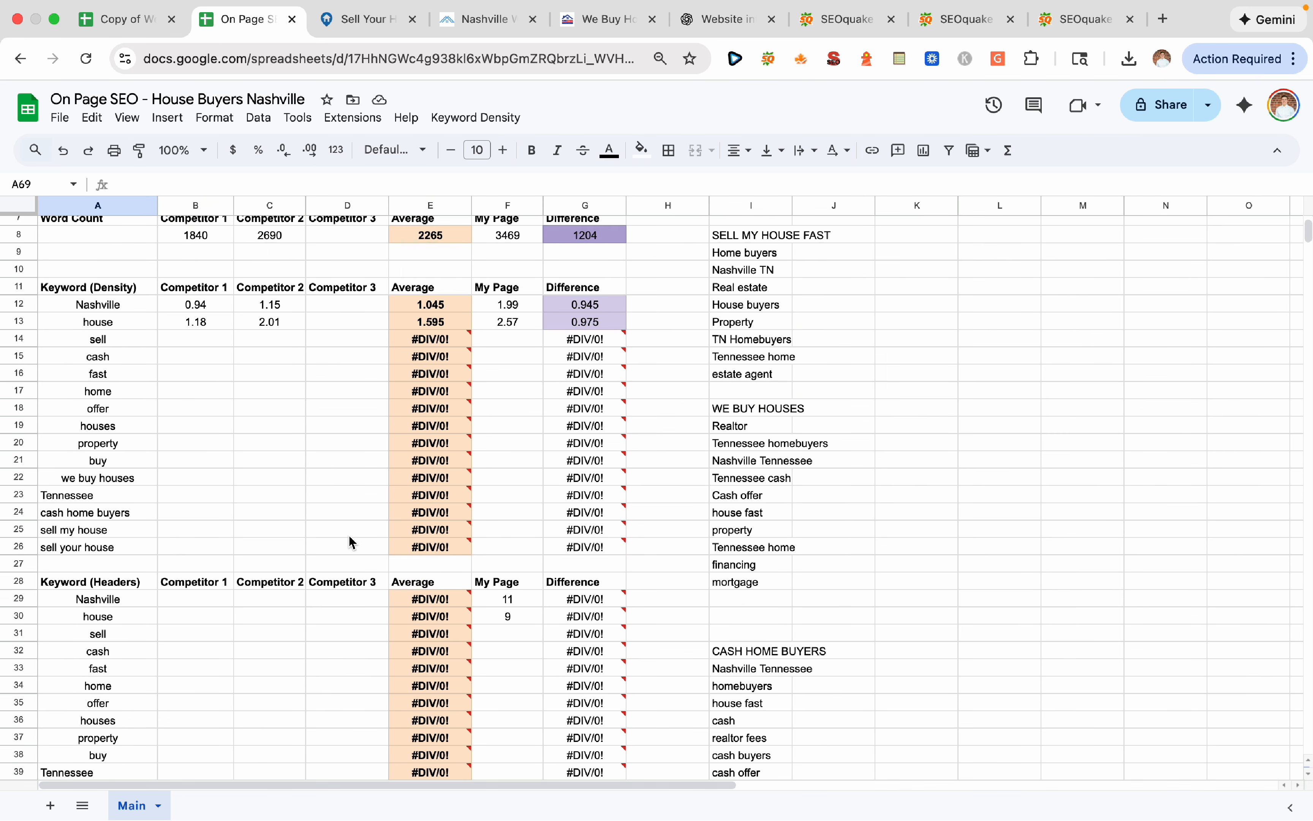
scroll(351, 539, "down", 5)
scroll(353, 540, "up", 5)
scroll(359, 536, "right", 1)
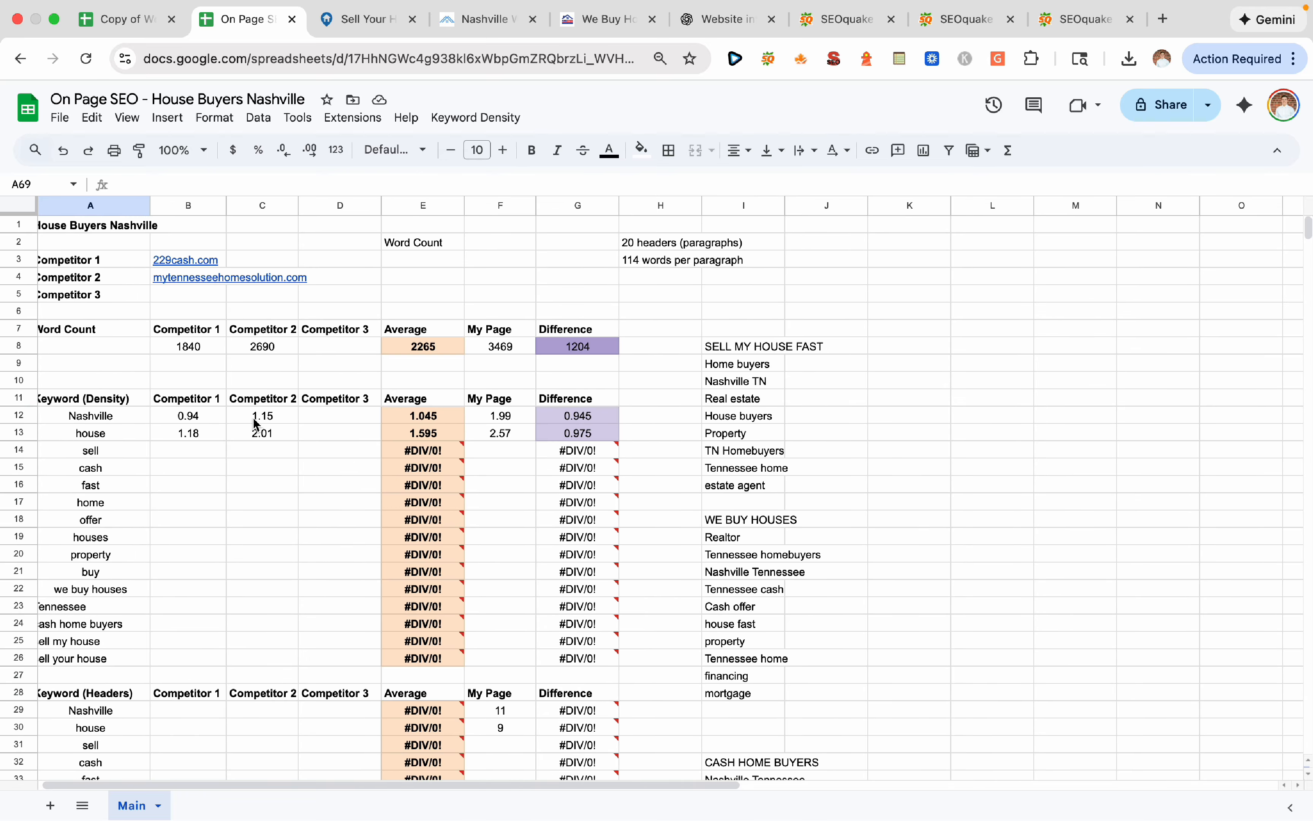
scroll(256, 426, "down", 7)
scroll(326, 442, "down", 4)
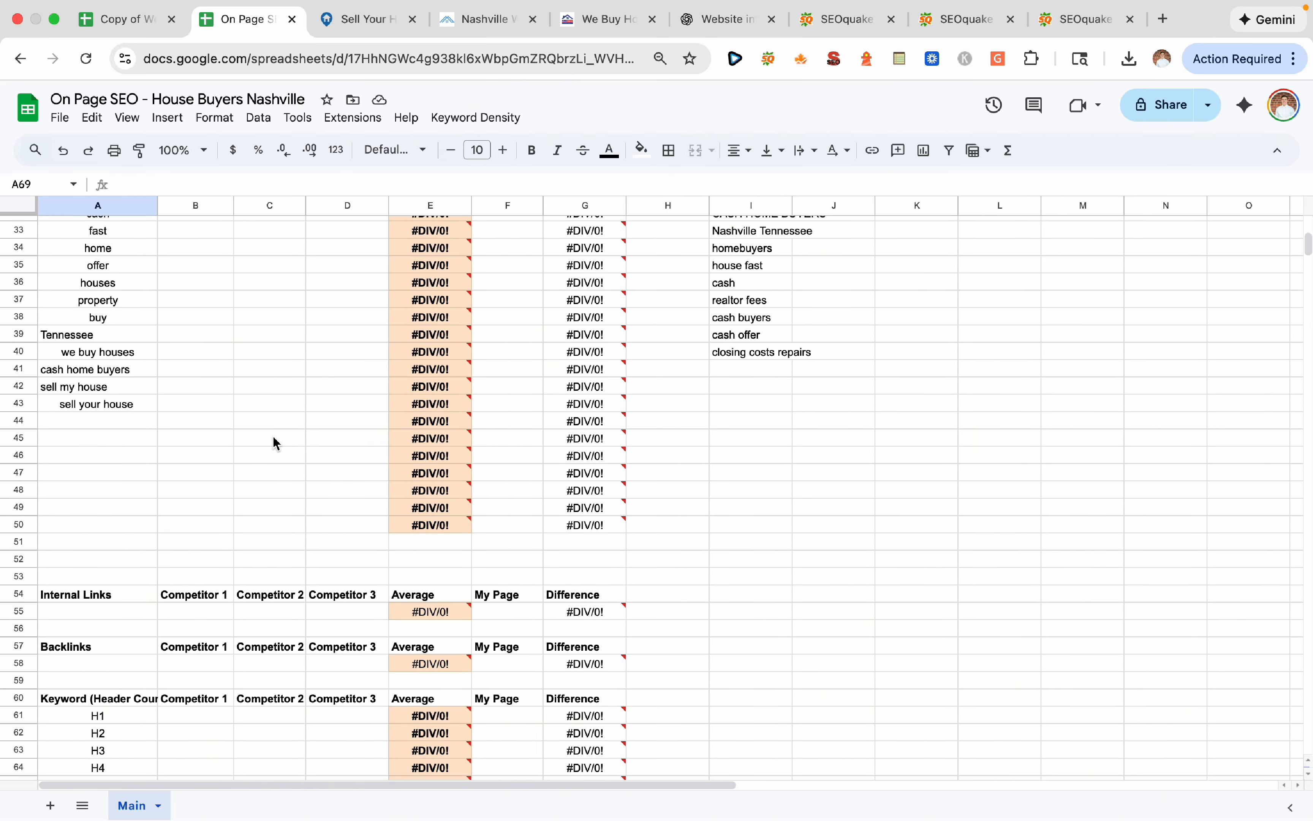
scroll(275, 443, "down", 3)
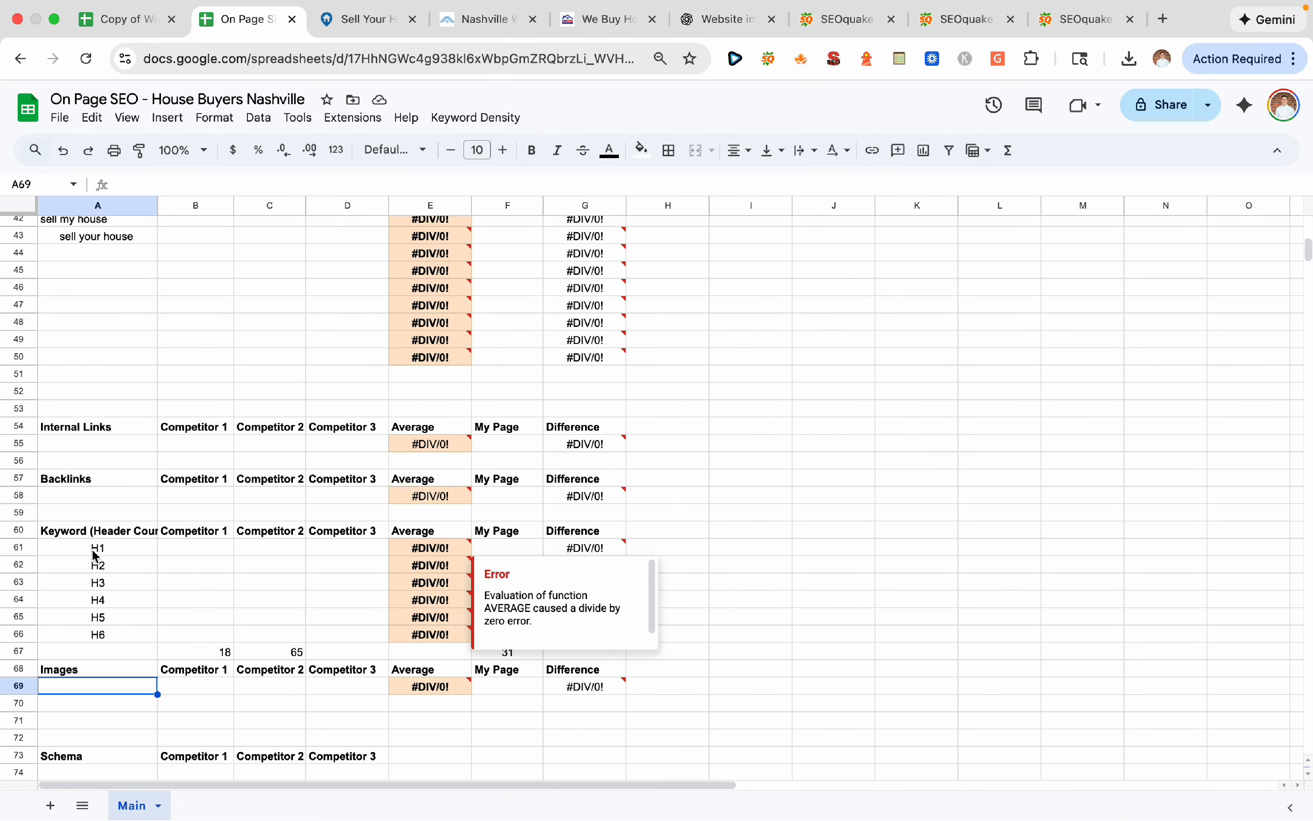
scroll(367, 466, "down", 4)
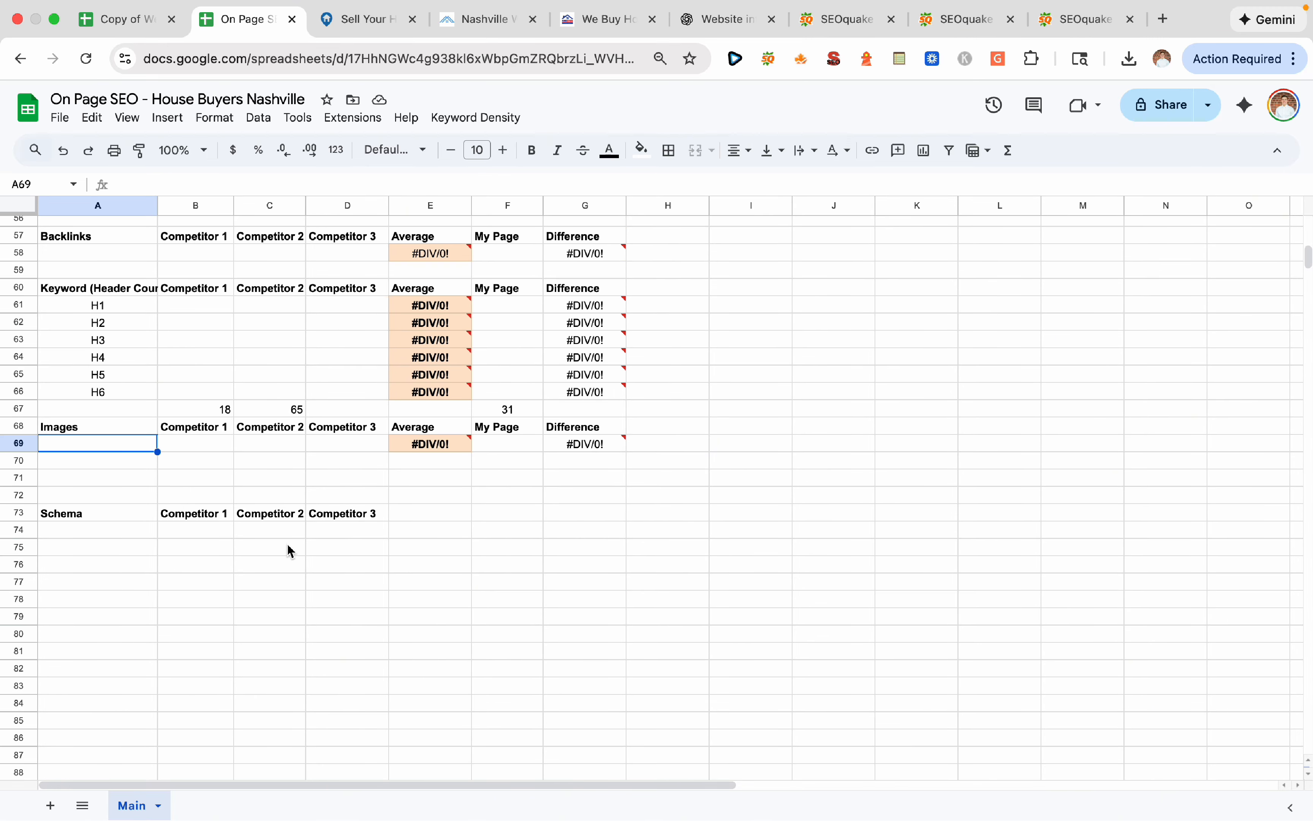
scroll(291, 551, "up", 10)
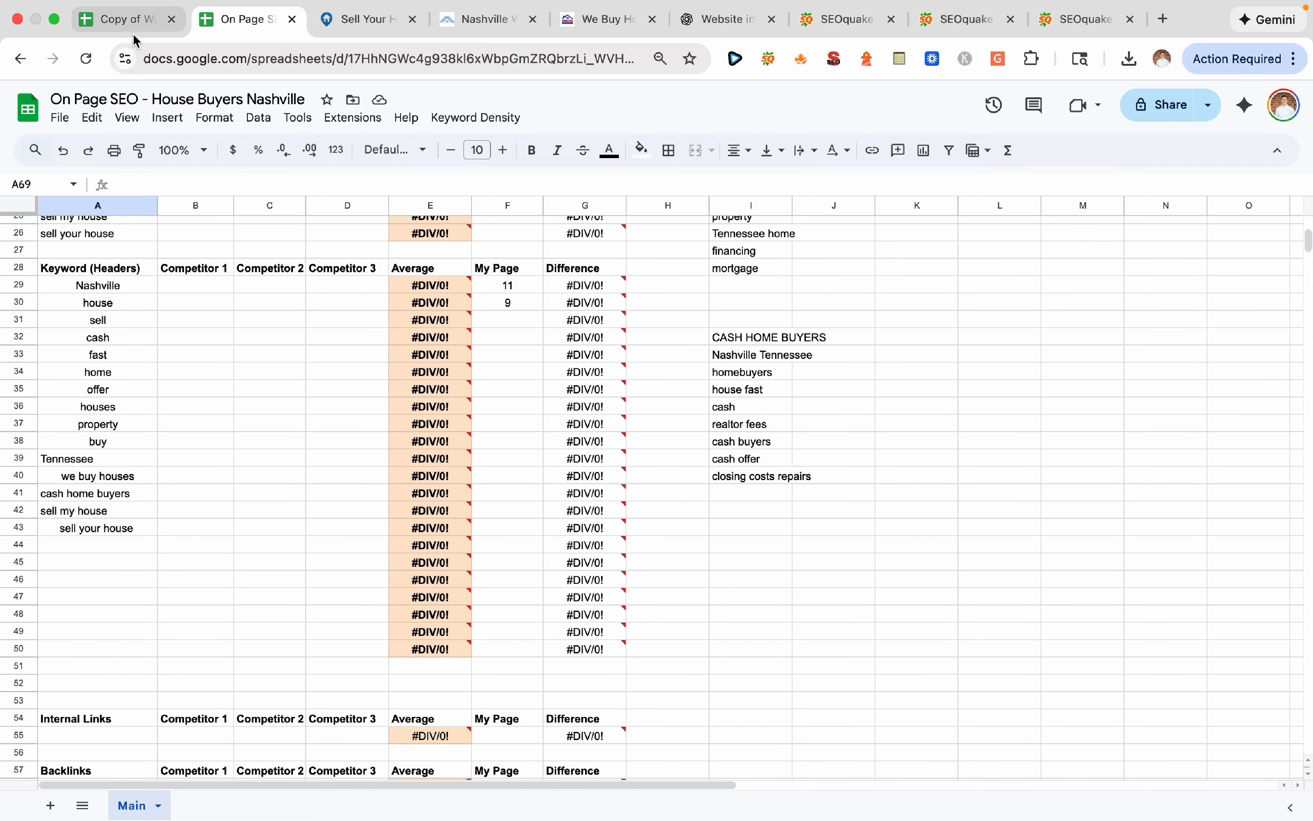
Open the House Buyers Nashville home page in the Carrot page editor at the Process of Selling Your House in Tennessee for Cash section
left_click(134, 31)
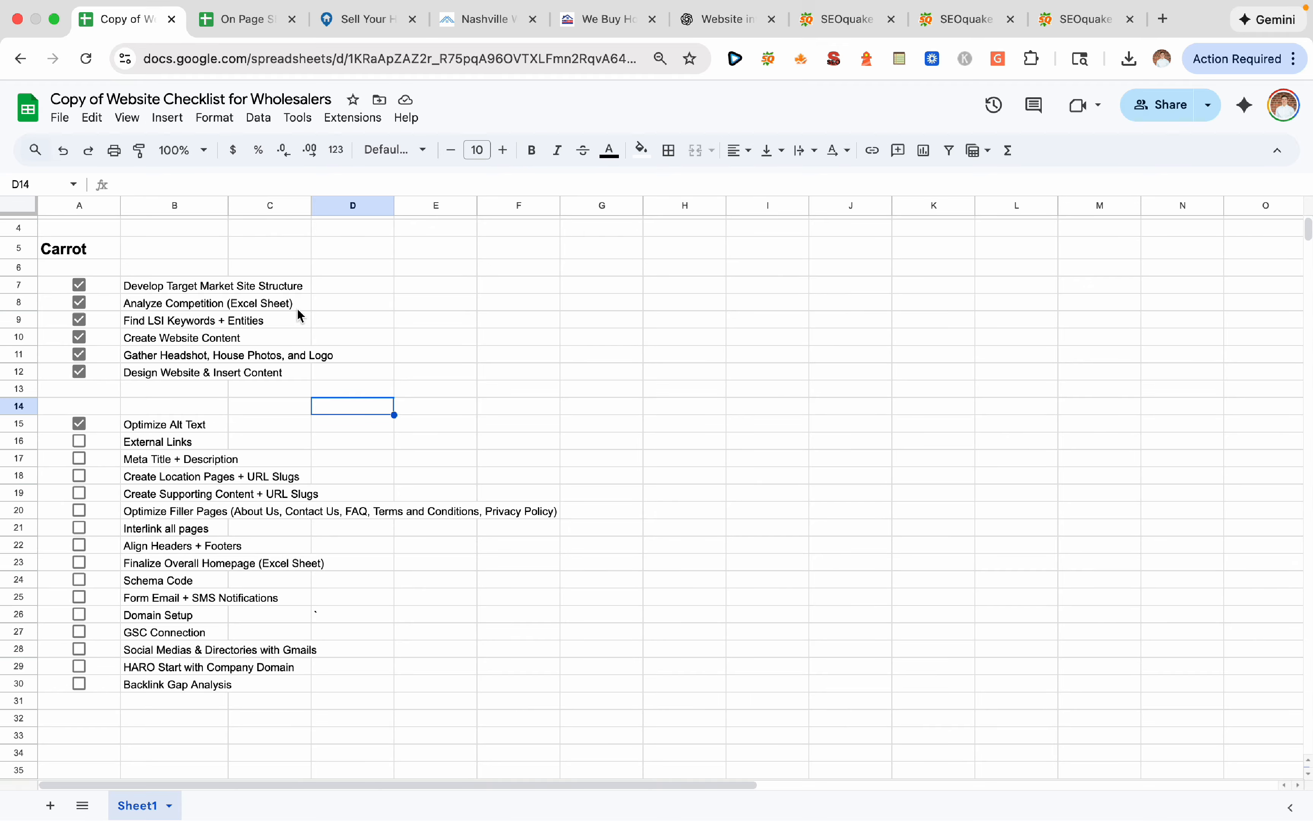
left_click(369, 21)
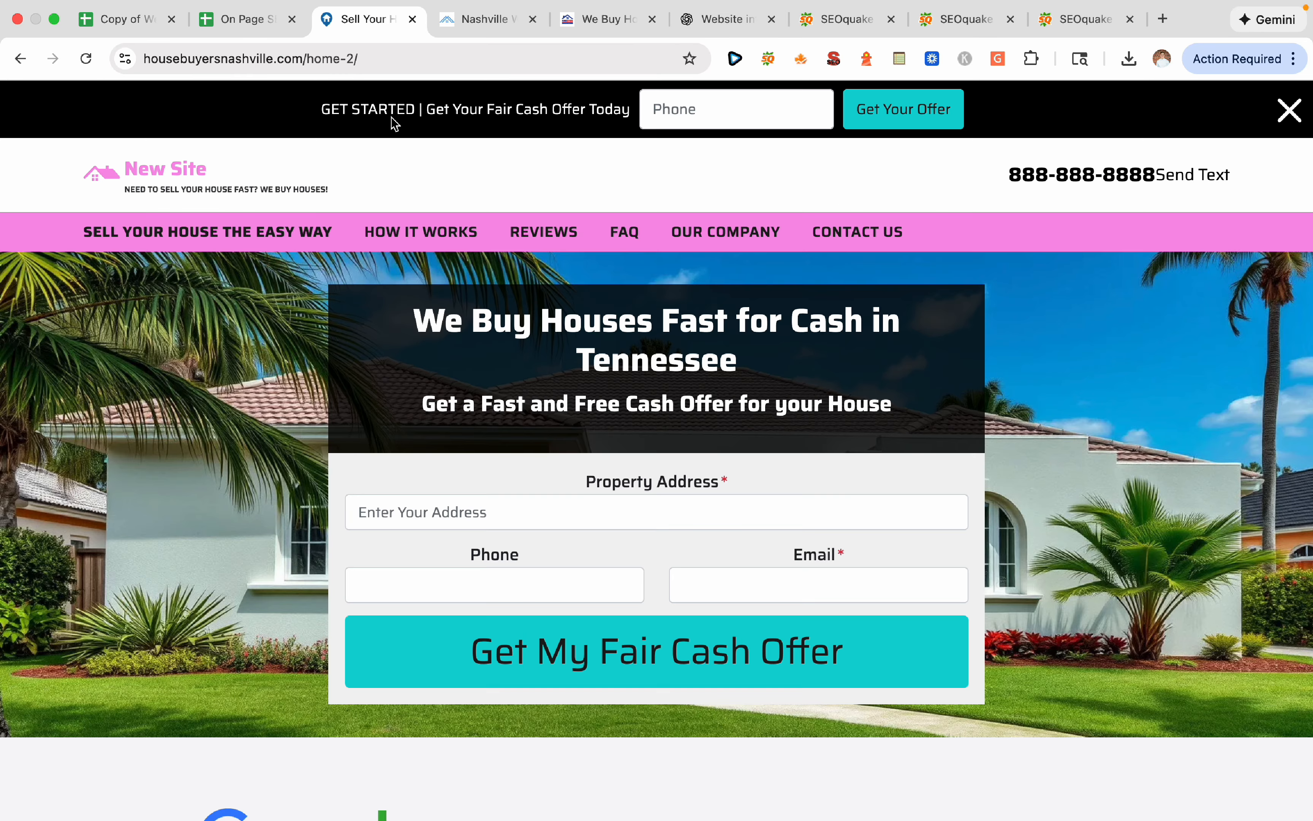
scroll(470, 426, "down", 20)
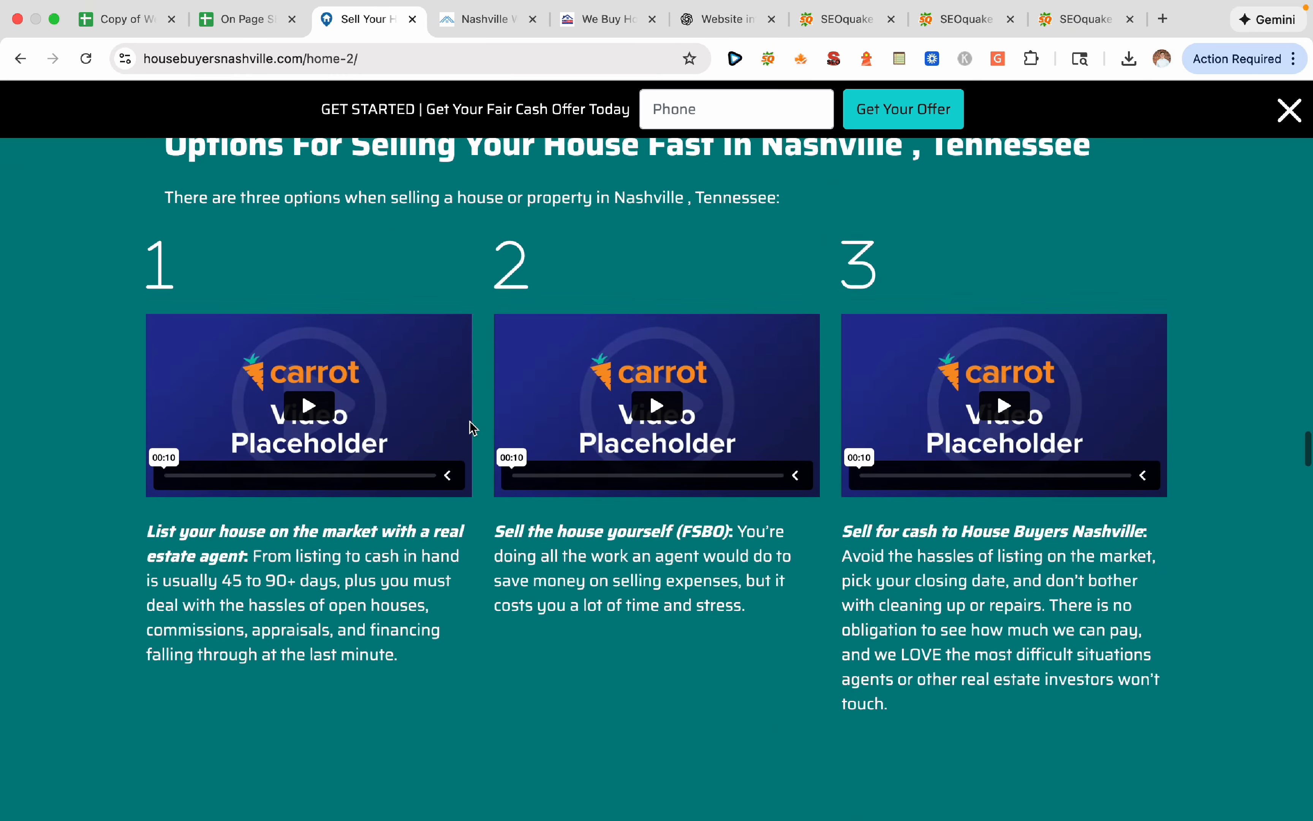
scroll(472, 427, "up", 20)
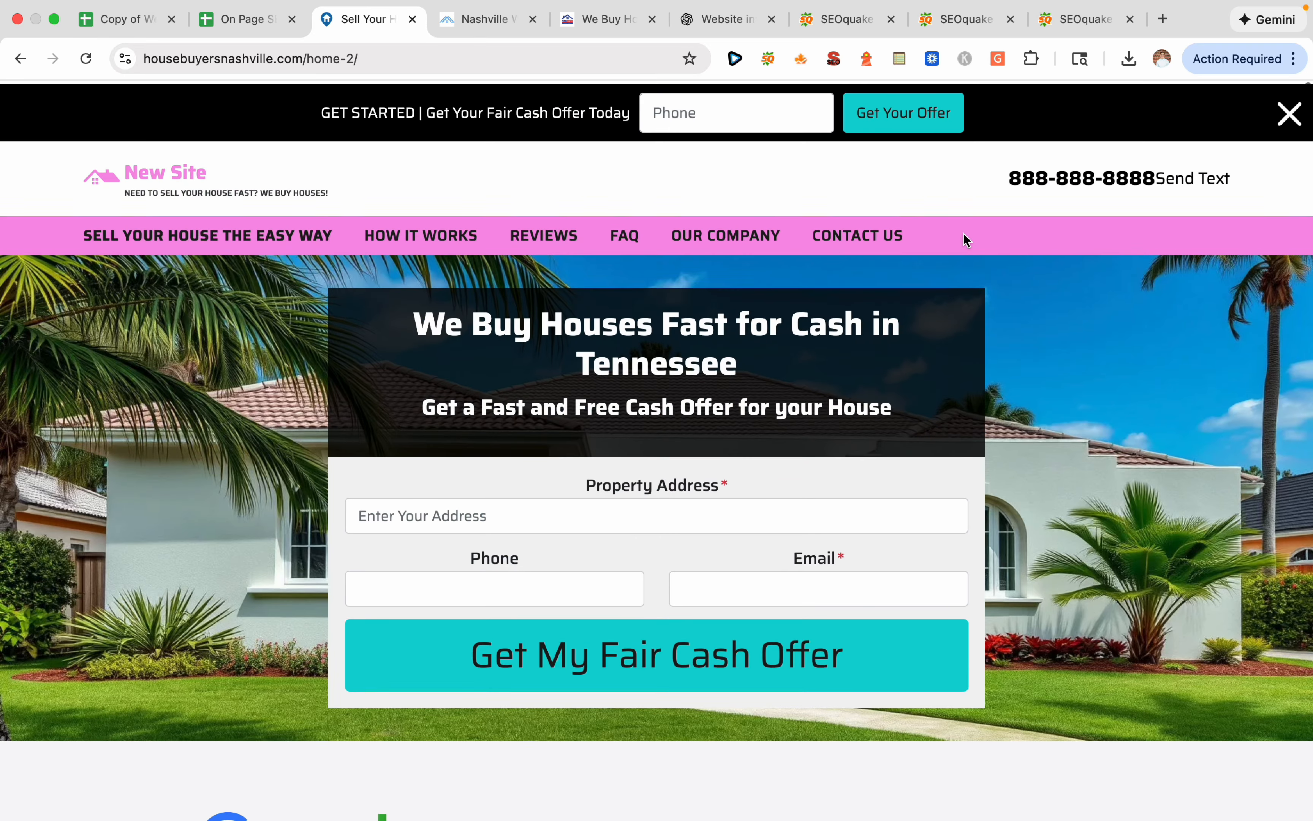
left_click(22, 61)
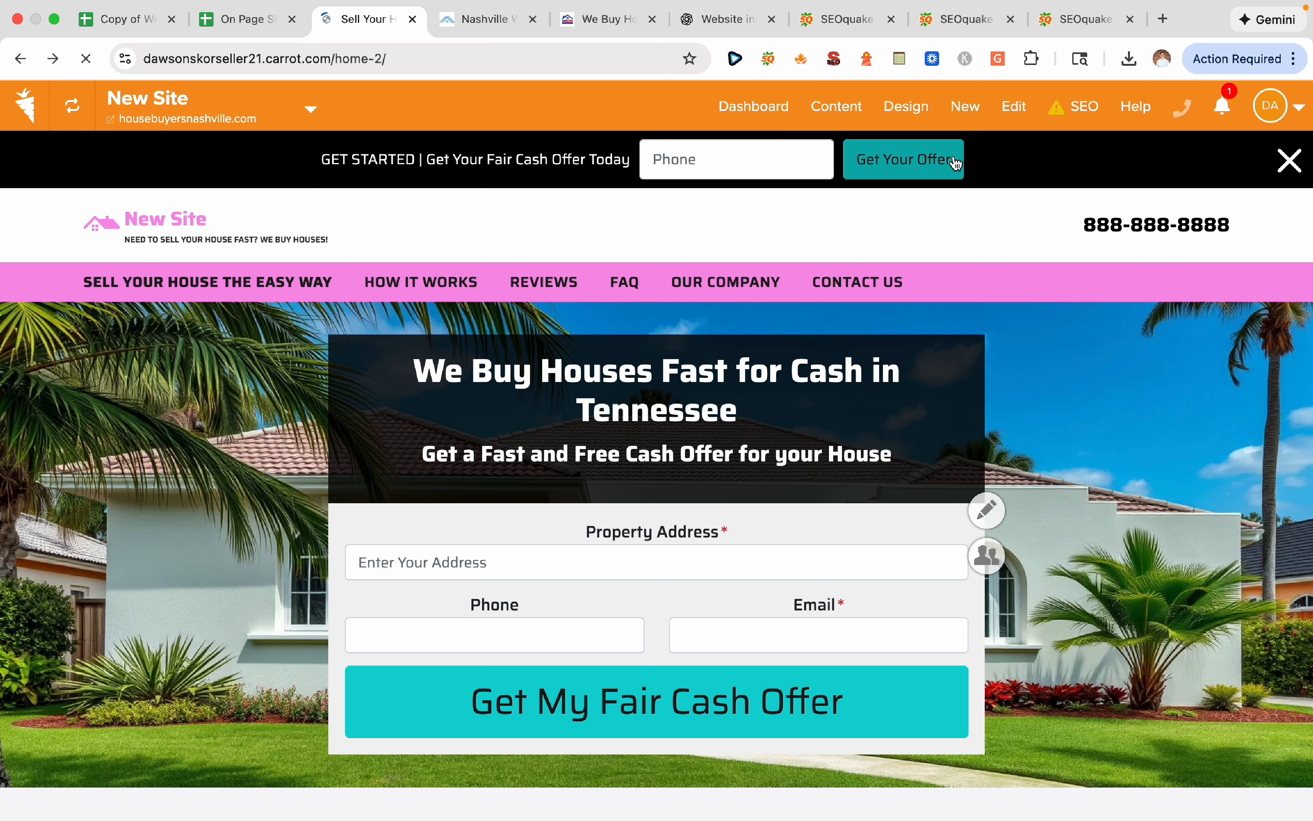
left_click(1025, 113)
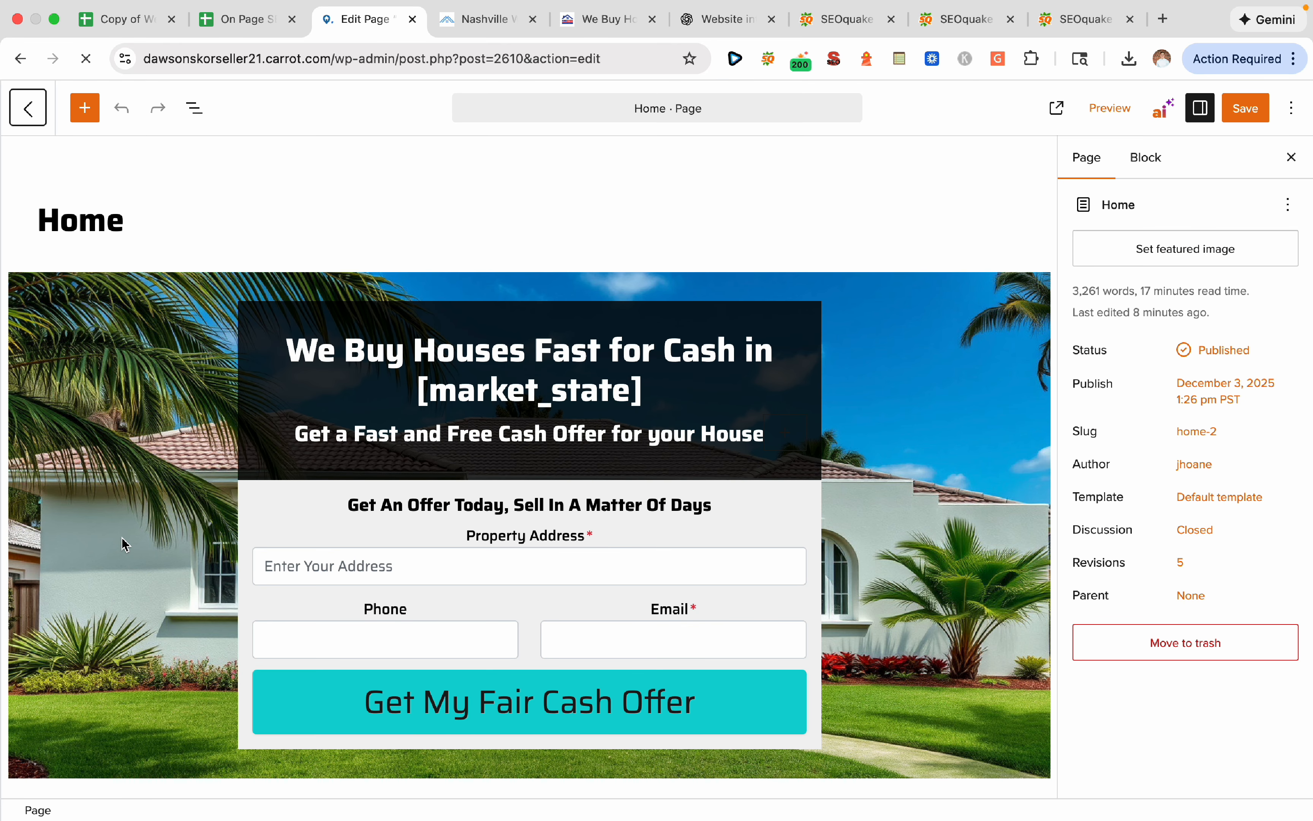
scroll(163, 586, "down", 10)
scroll(124, 543, "down", 20)
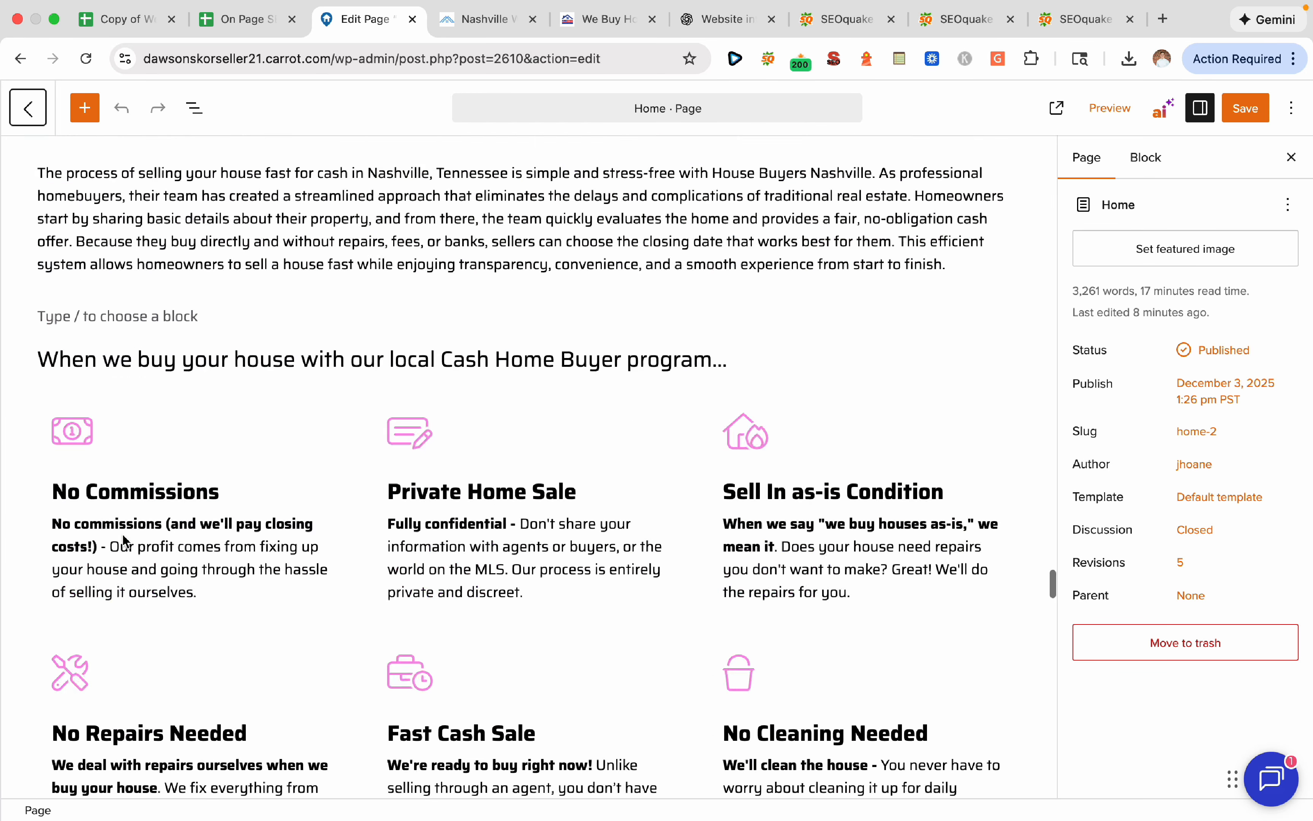
scroll(122, 534, "up", 2)
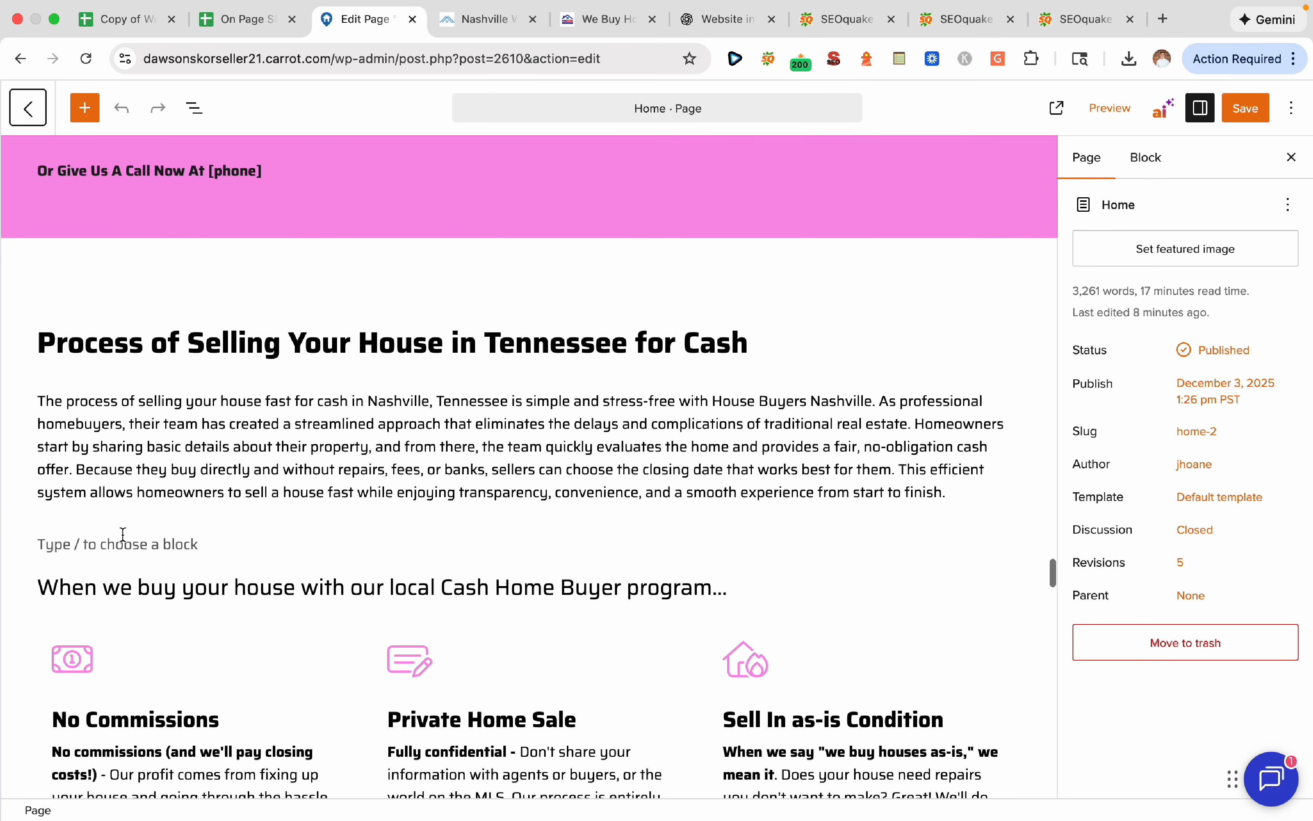
Search Google for nashville tn in a new tab
left_click(1163, 19)
type("nashvilel tn")
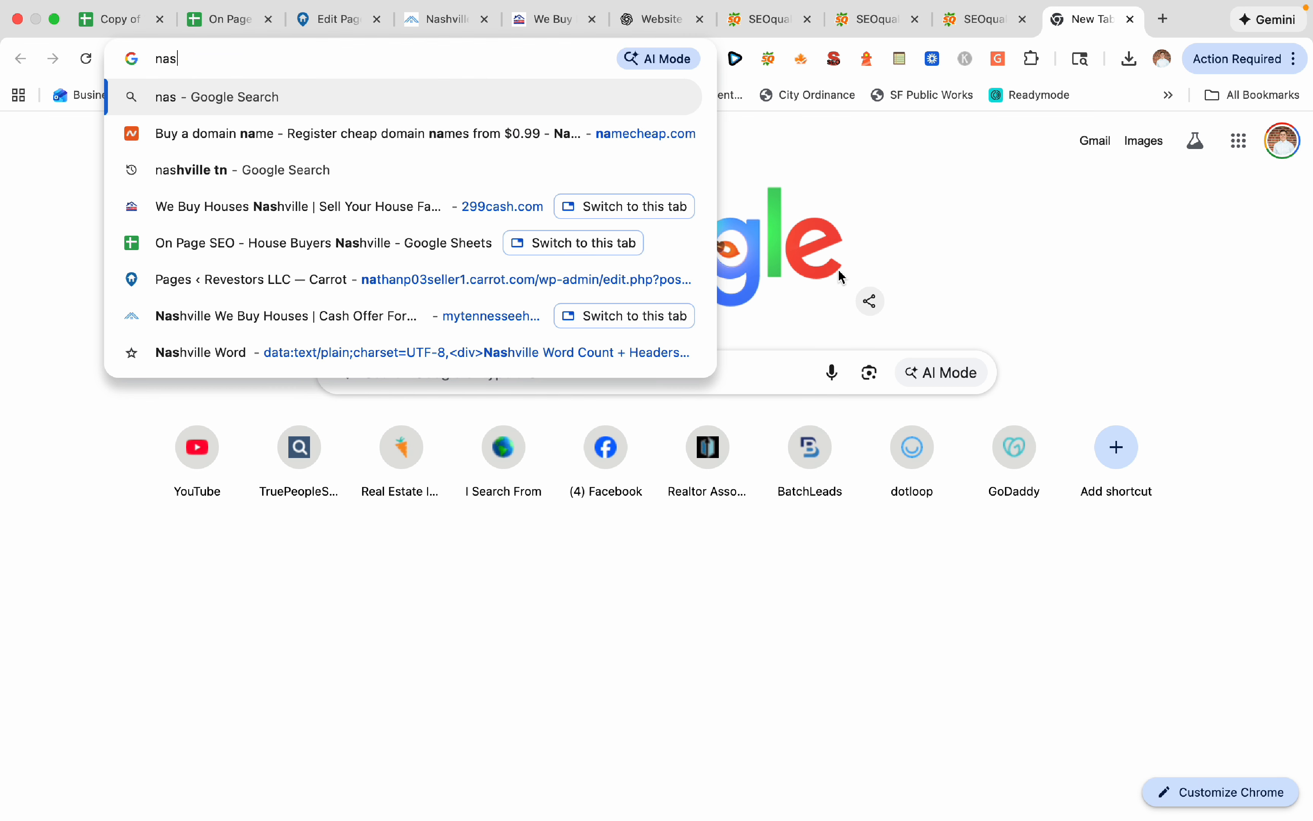
key("BackSpace")
key("BackSpace")
key("BackSpace")
key("BackSpace")
key("BackSpace")
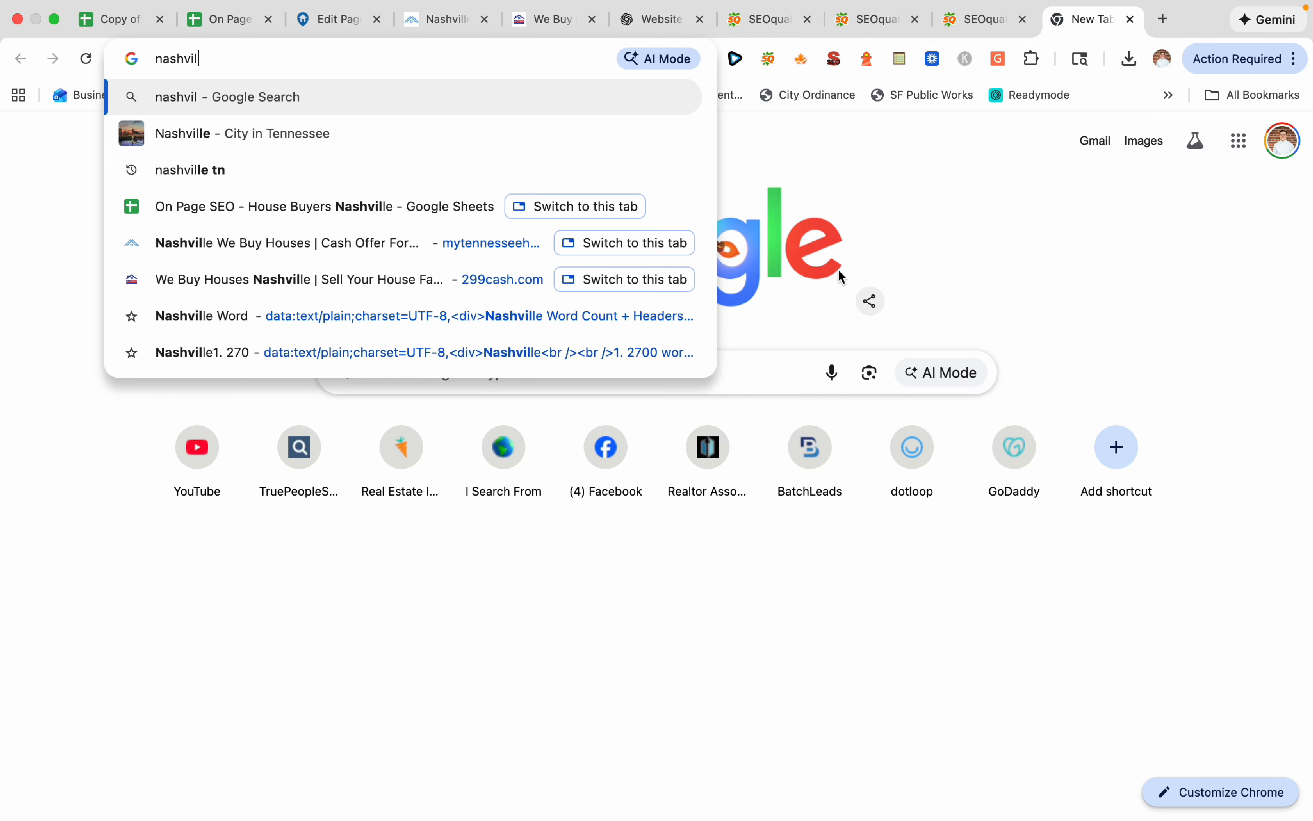
type("le n")
key("BackSpace")
type("tn")
key("Return")
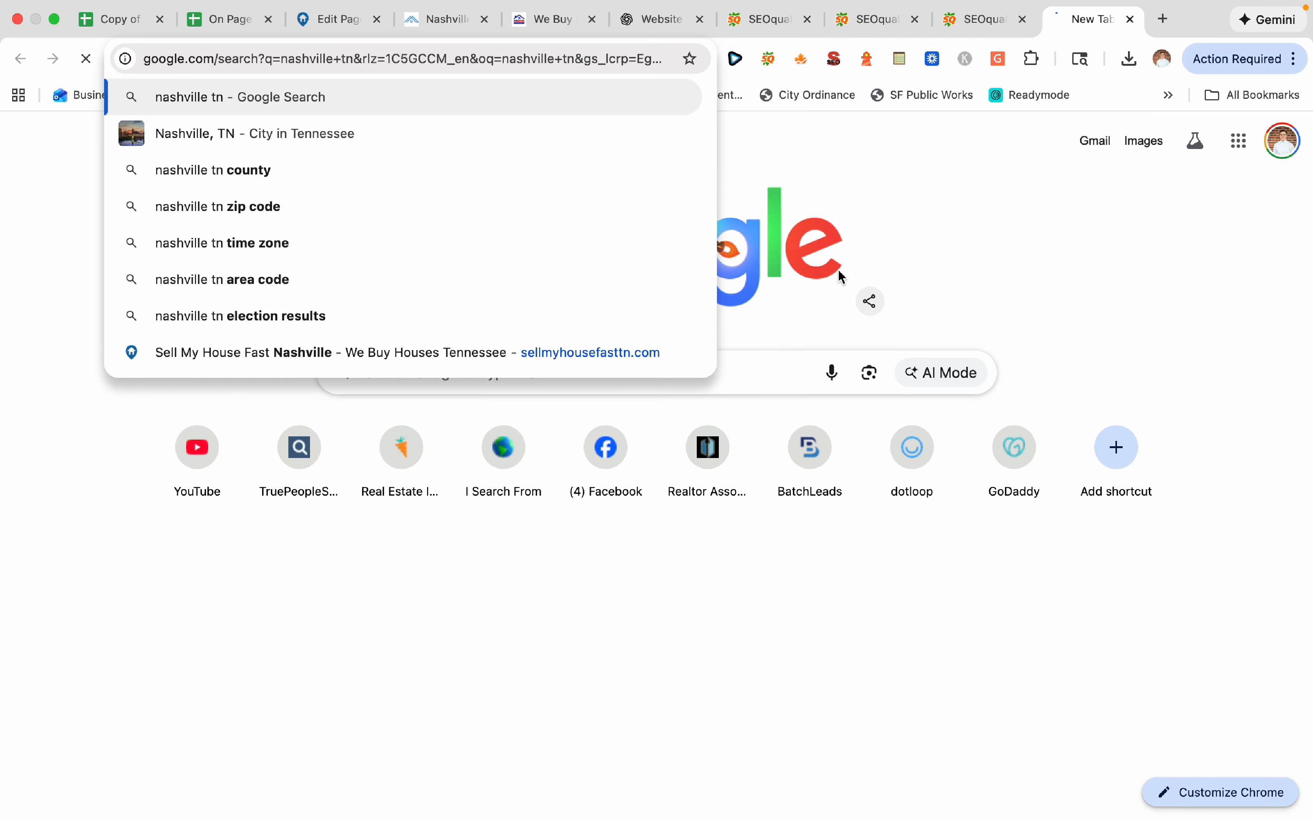
Open the Wikipedia article on Nashville, Tennessee from the search results and copy its URL
scroll(201, 484, "down", 5)
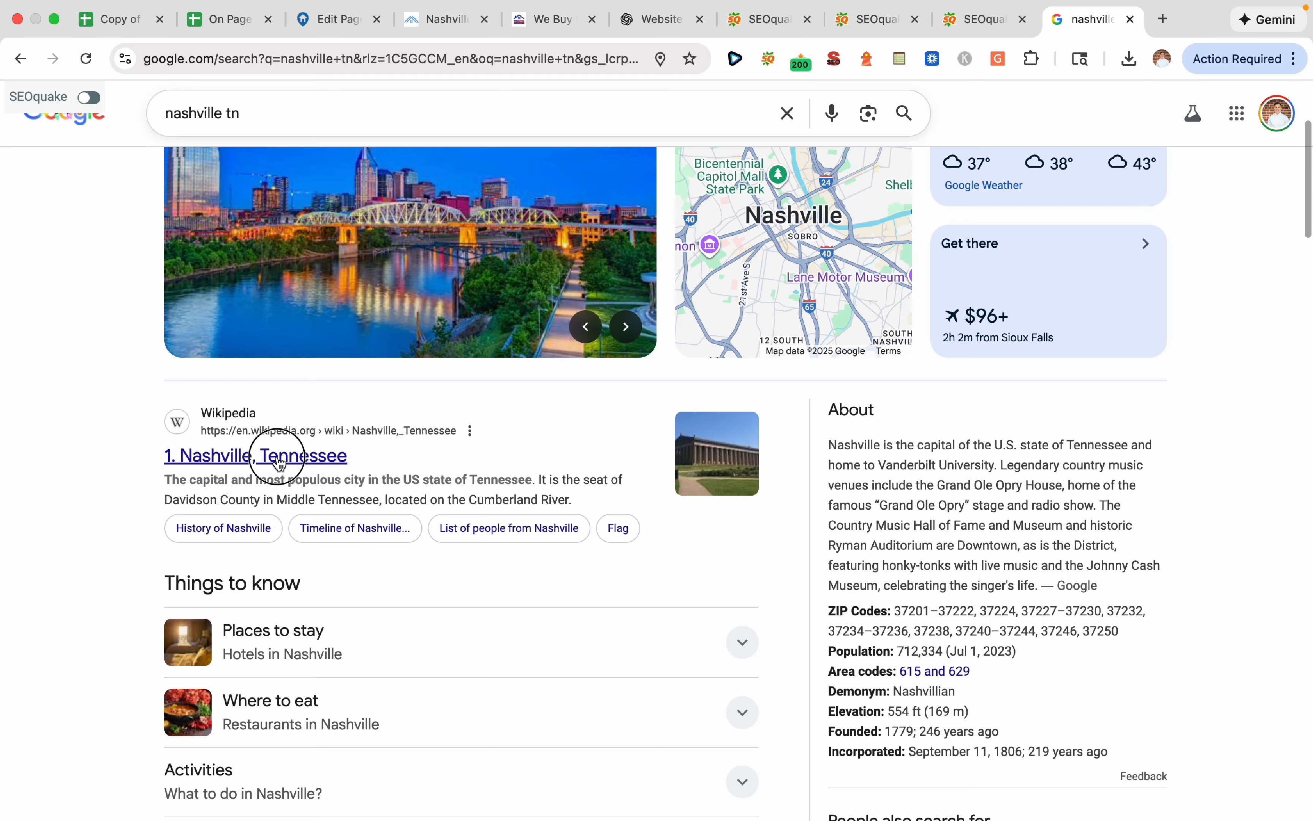
left_click(258, 456)
double_click(334, 59)
triple_click(334, 59)
key("super+c")
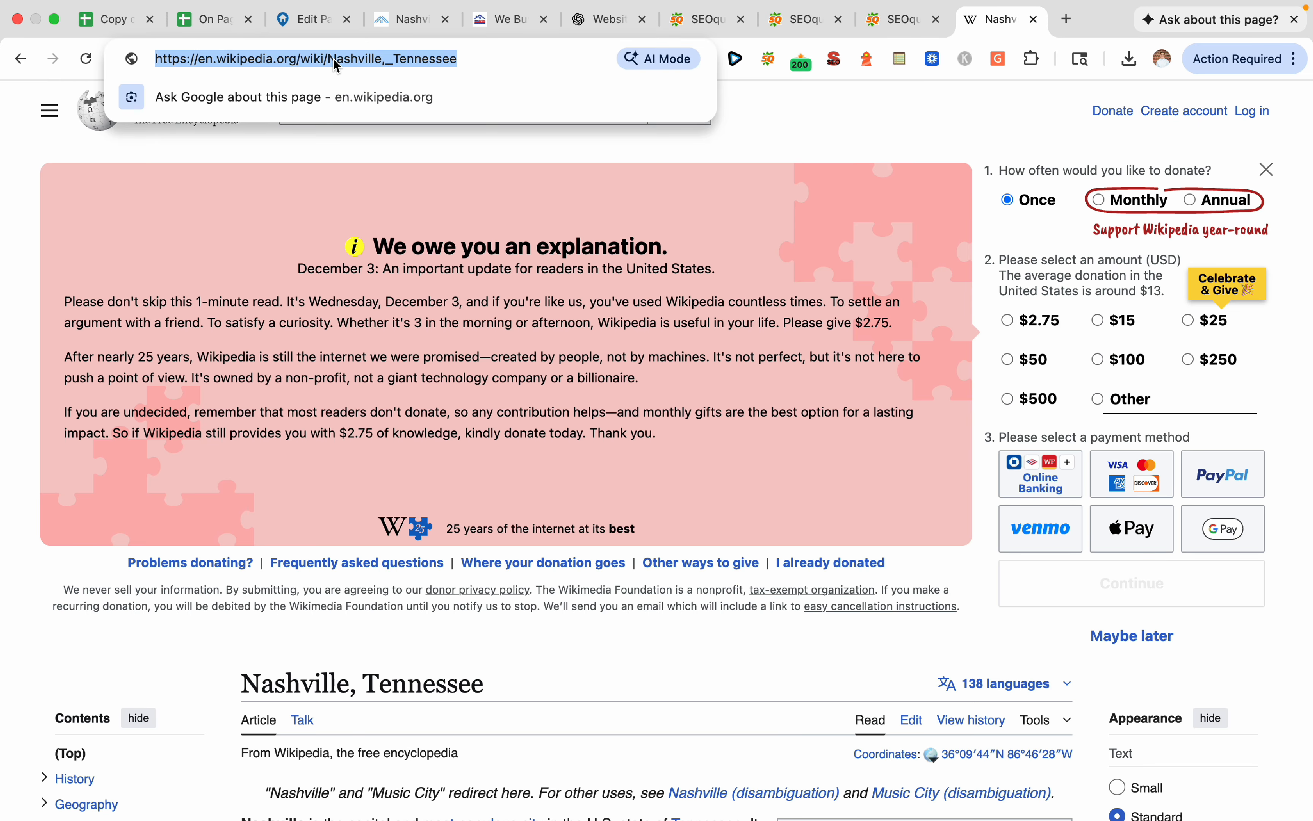
left_click(334, 58)
left_click(218, 26)
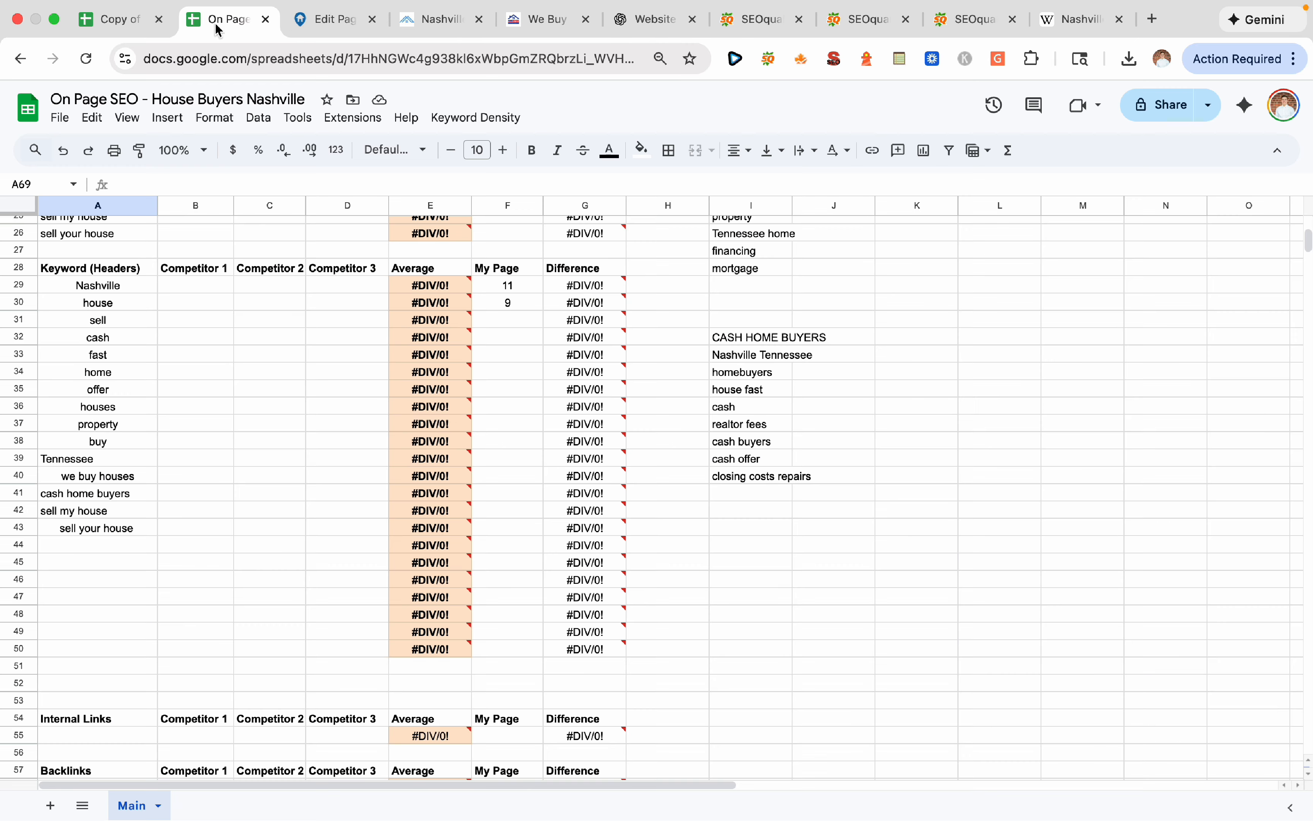
left_click(328, 21)
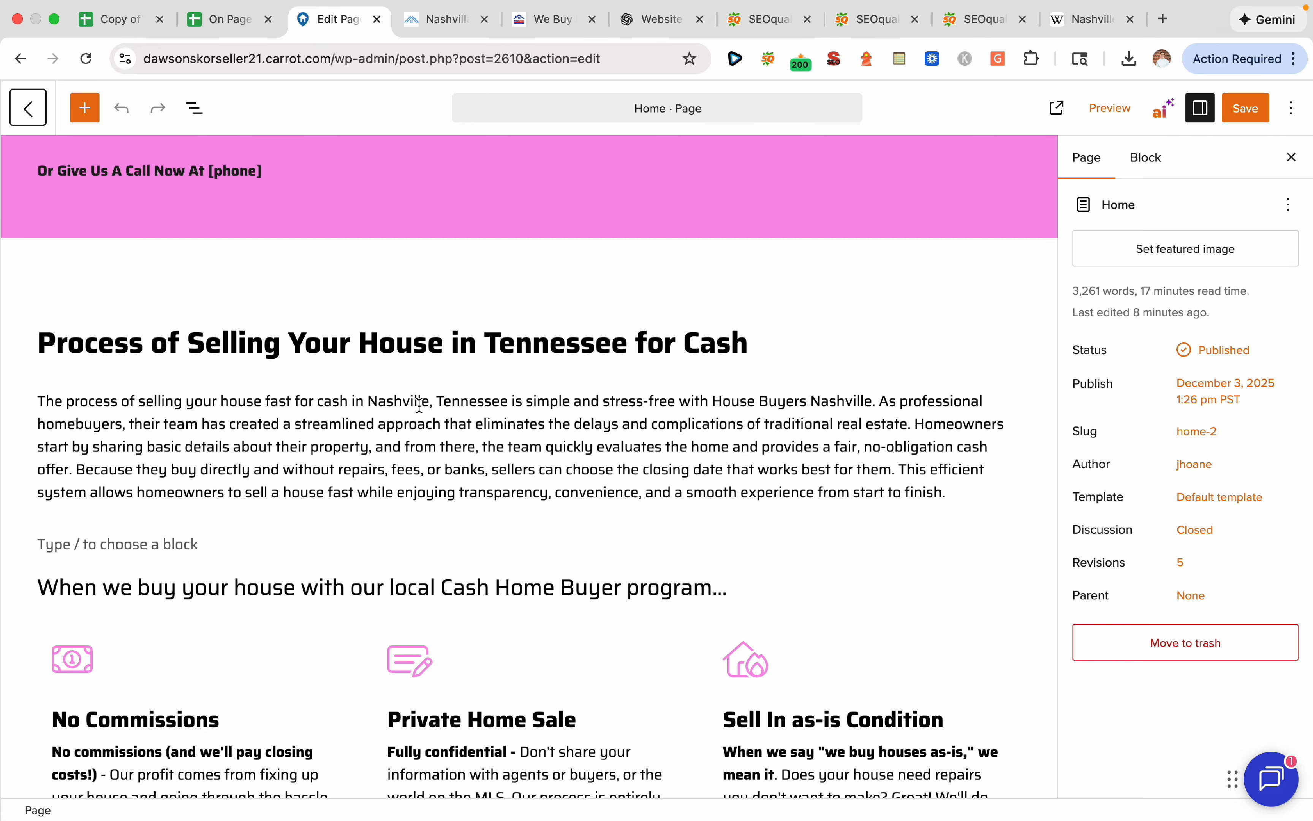
left_click_drag(429, 404, 366, 398)
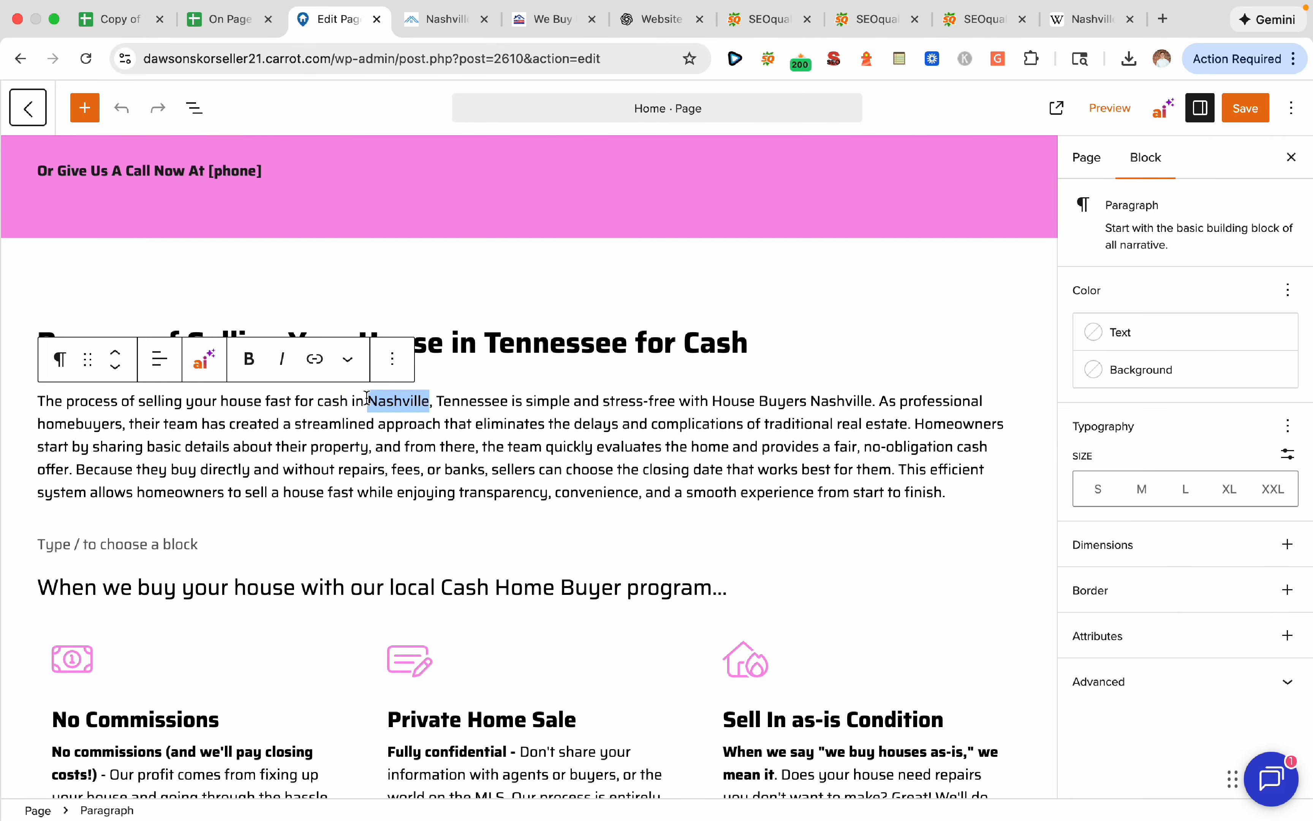
left_click(313, 363)
key("super+v")
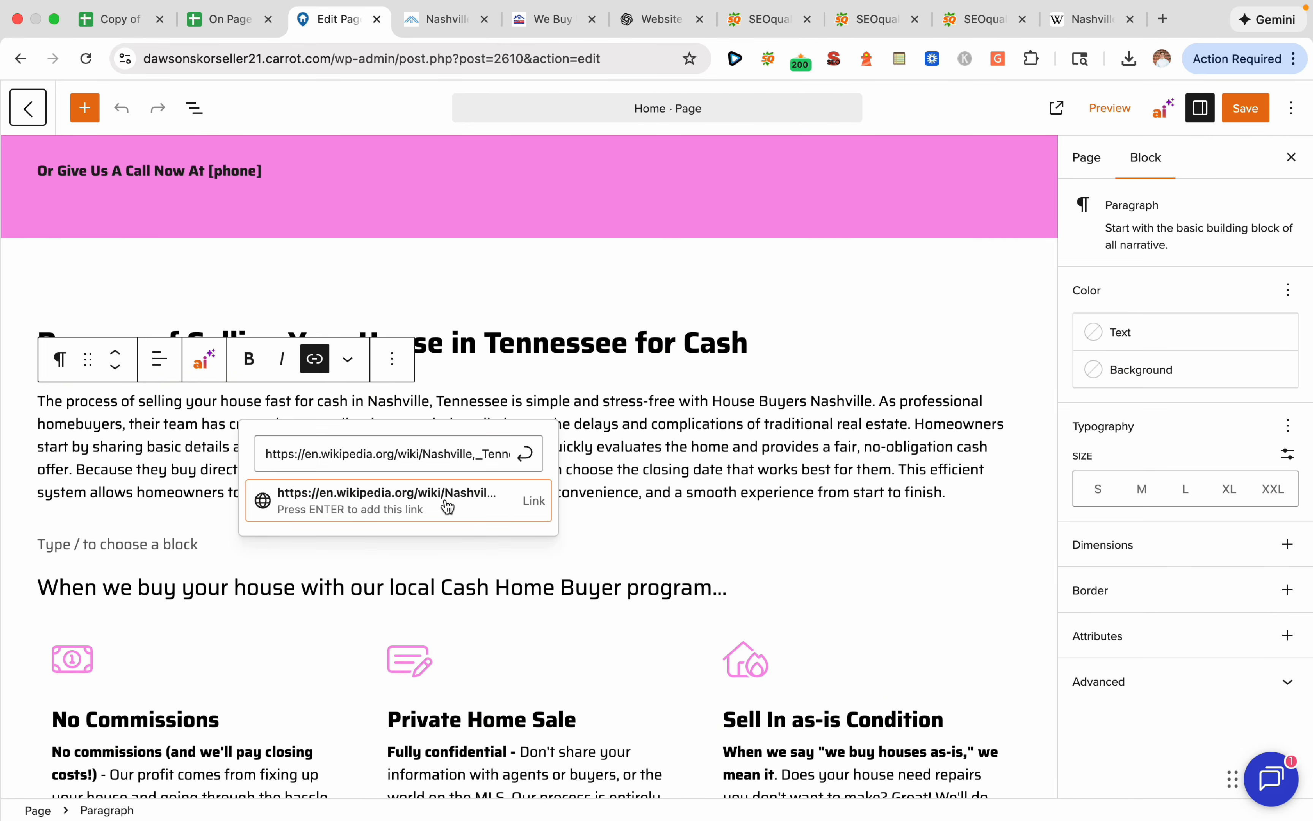
left_click(447, 506)
left_click(847, 535)
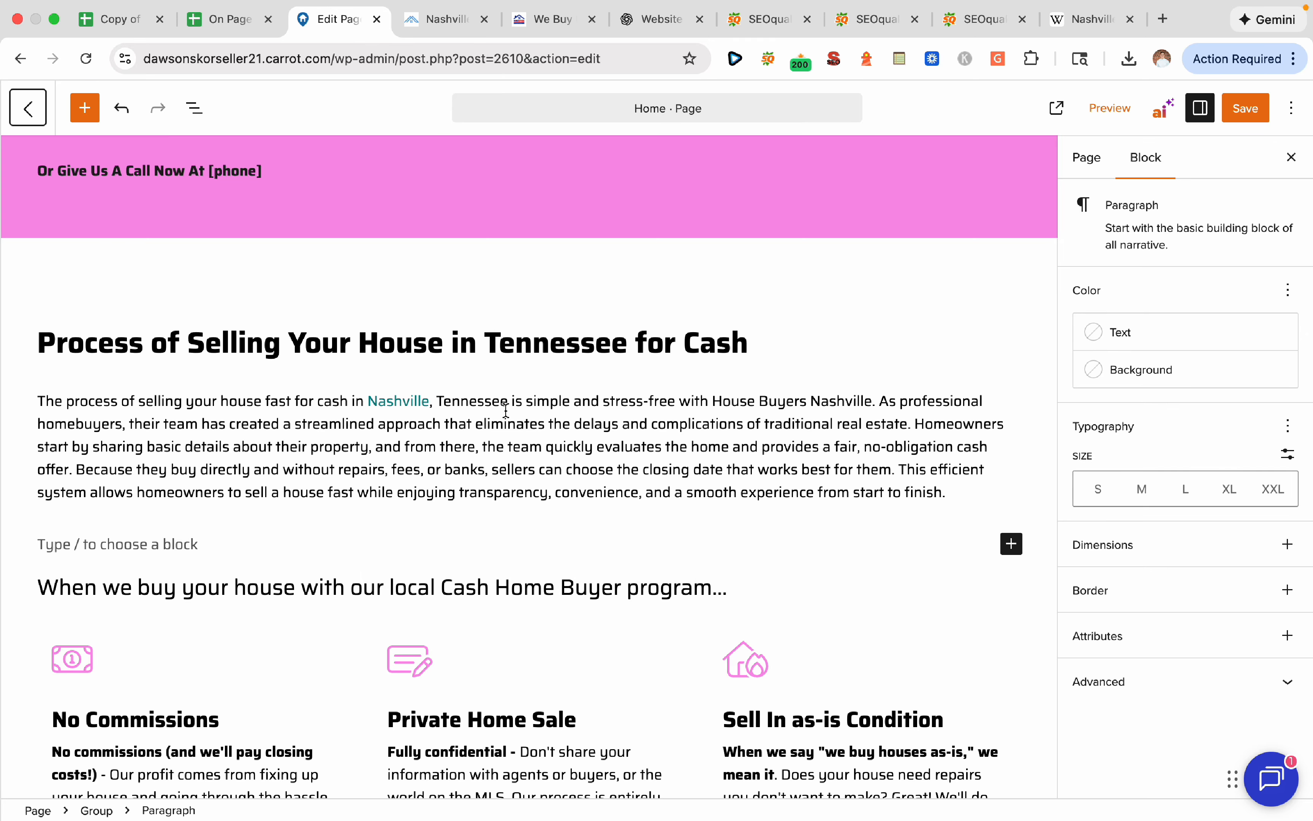
Return to the Google results, open the Metro Nashville and Davidson County site on Nashville.gov and copy its URL
left_click(1091, 19)
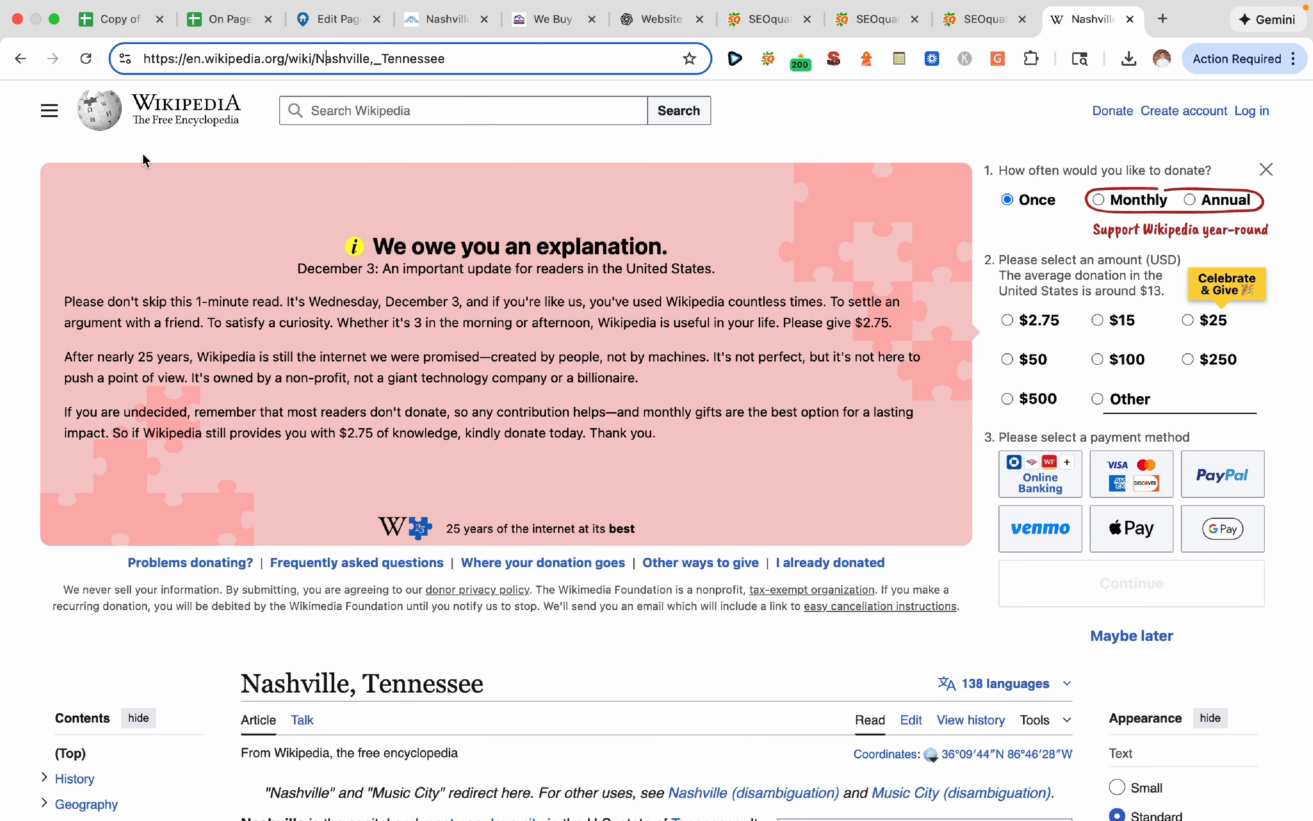
left_click(20, 58)
scroll(559, 337, "down", 20)
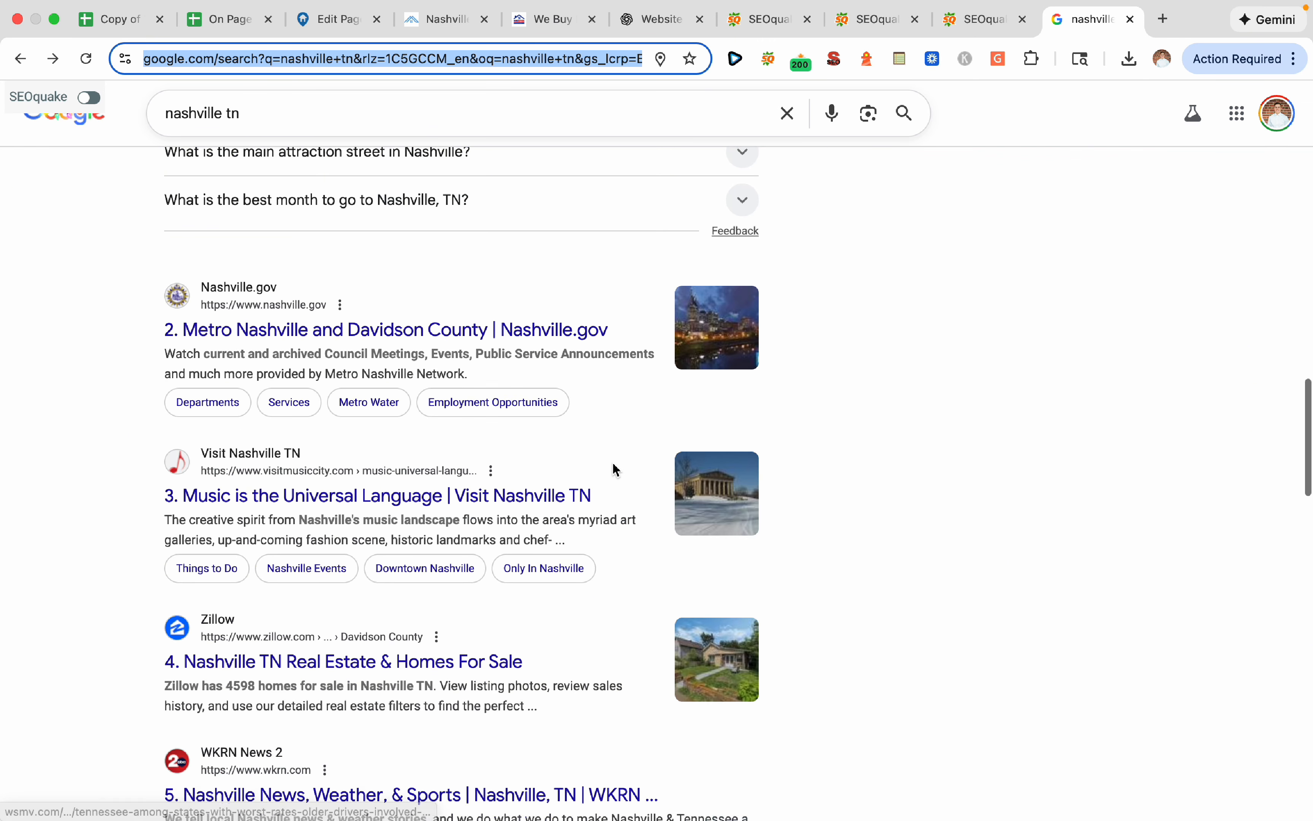
left_click(484, 329)
left_click(326, 58)
key("super+c")
Link Nashville in the paragraph beginning "Homeowners looking to sell quickly can rely on House Buyers Nashville" to the nashville.gov site
left_click(338, 19)
double_click(483, 241)
key("super+v")
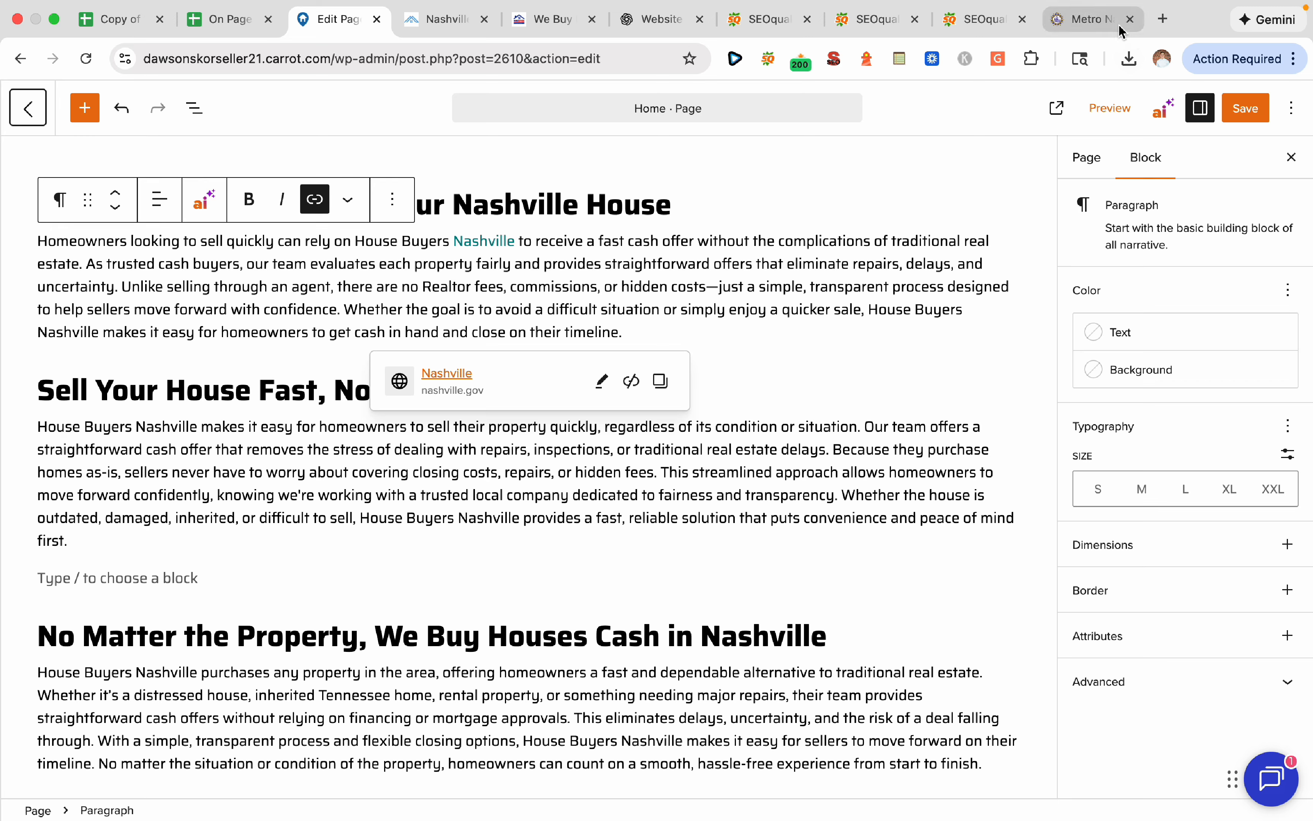
Return to the Google results, open Zillow's Nashville TN Real Estate & Homes For Sale page and copy its URL
left_click(1091, 24)
left_click(21, 64)
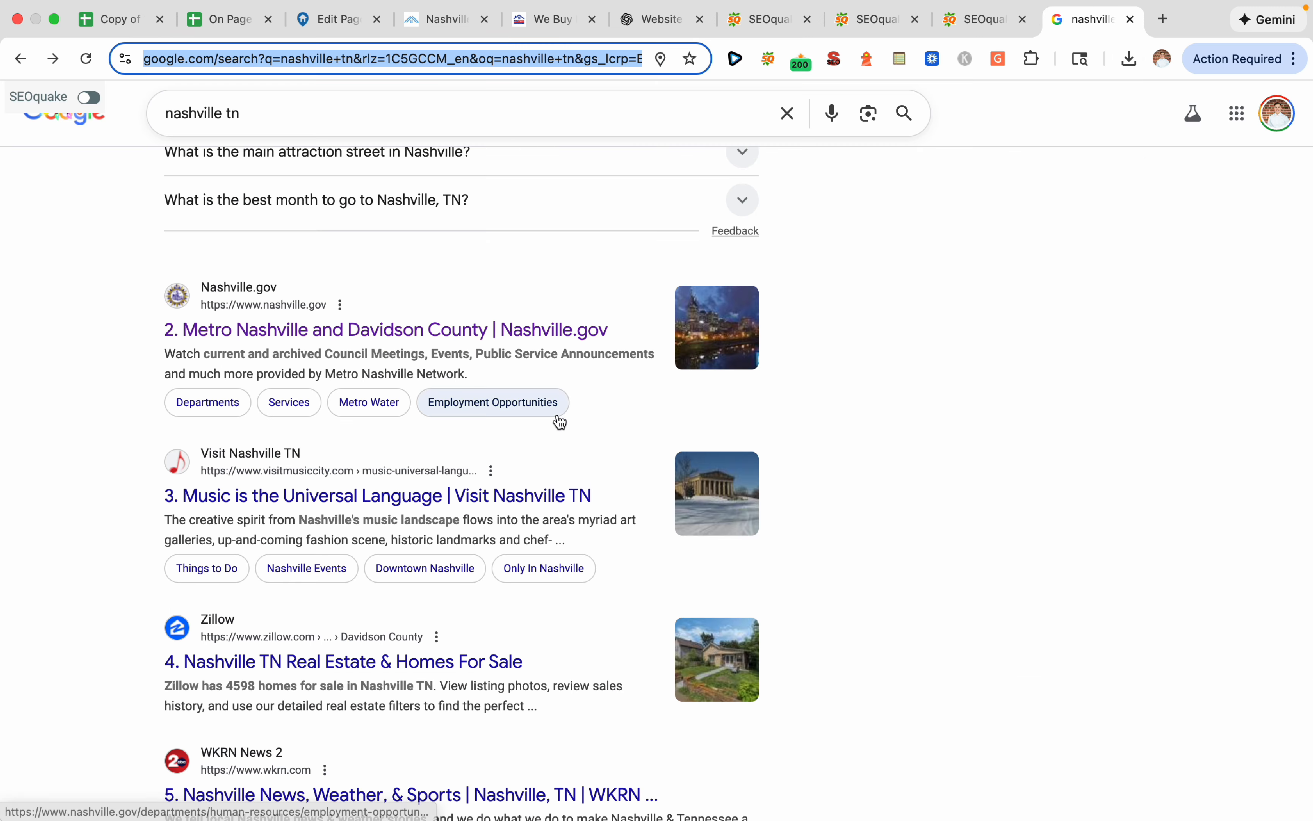
scroll(556, 419, "down", 2)
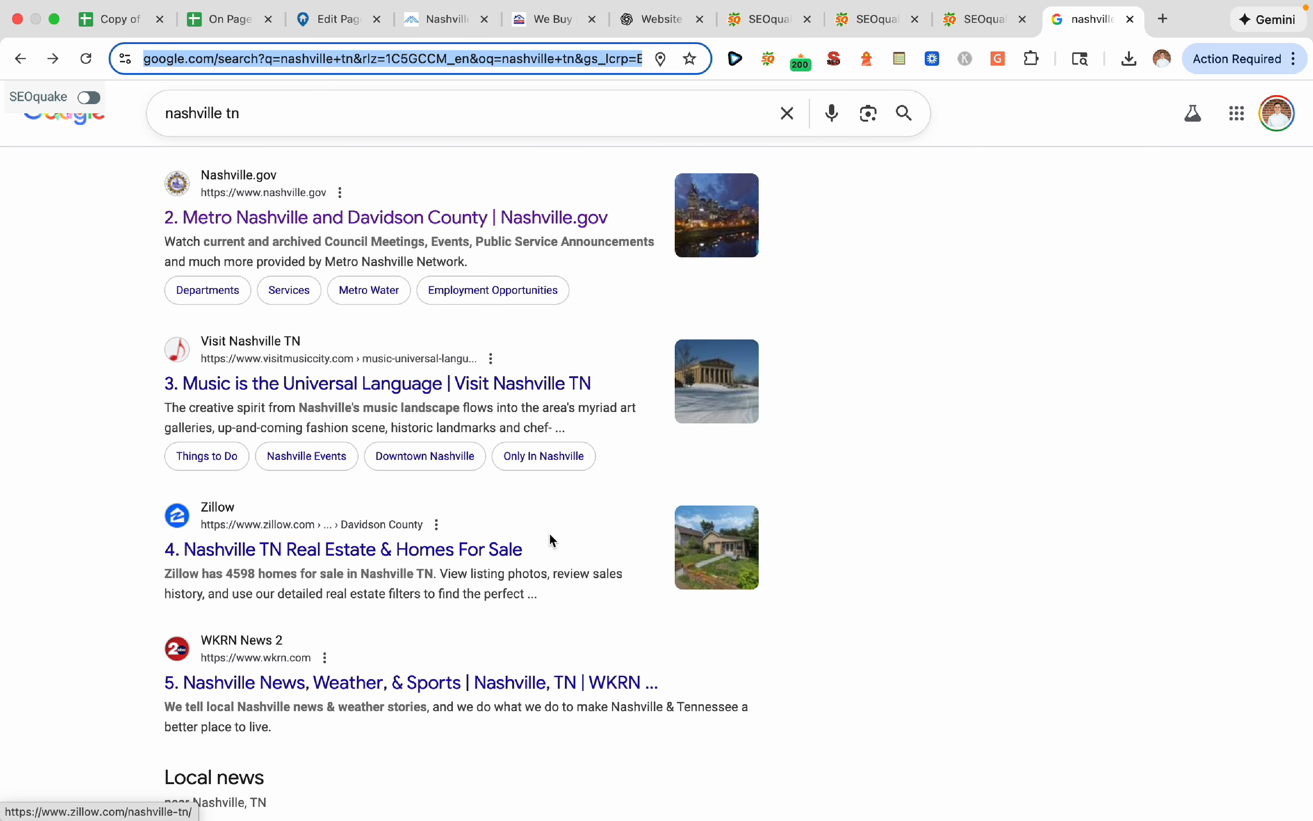
scroll(551, 538, "down", 5)
left_click(415, 289)
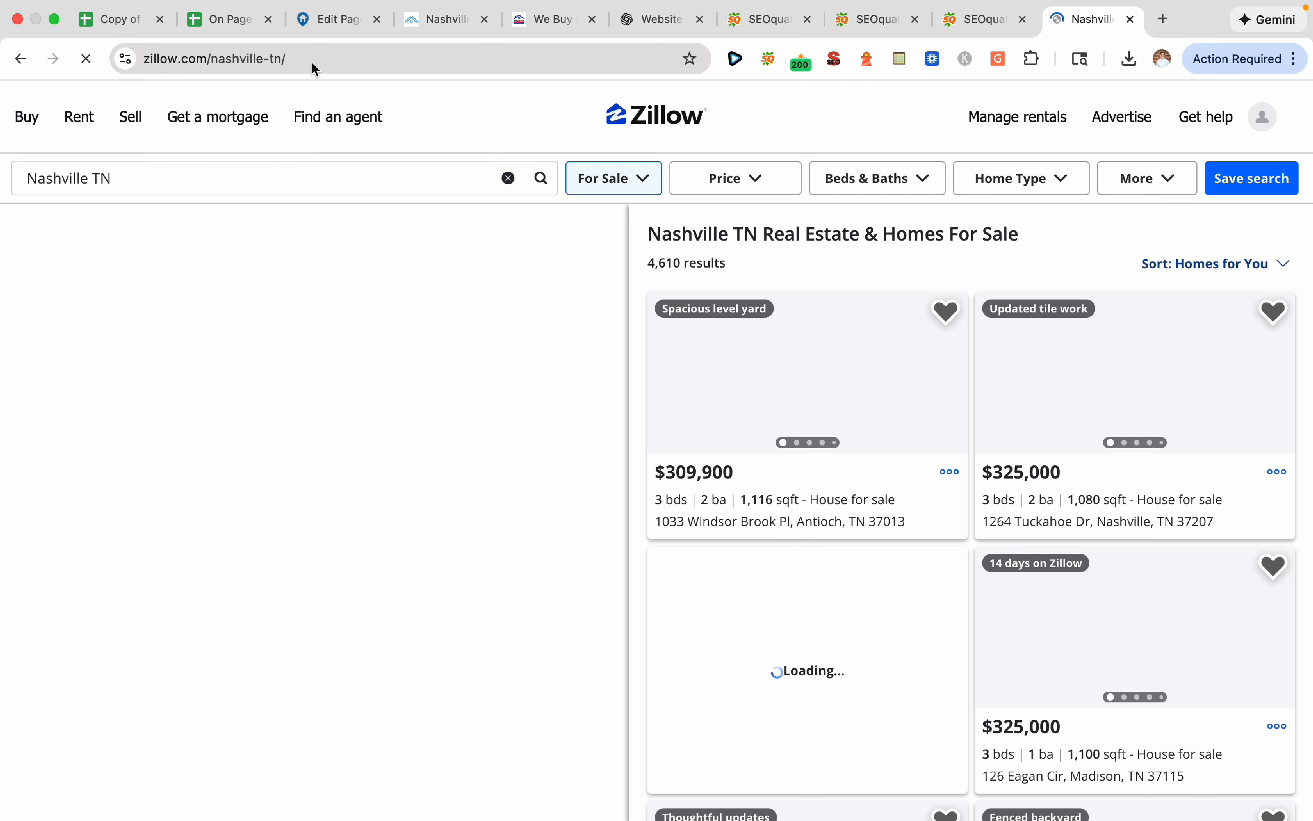
left_click(306, 63)
key("super+a")
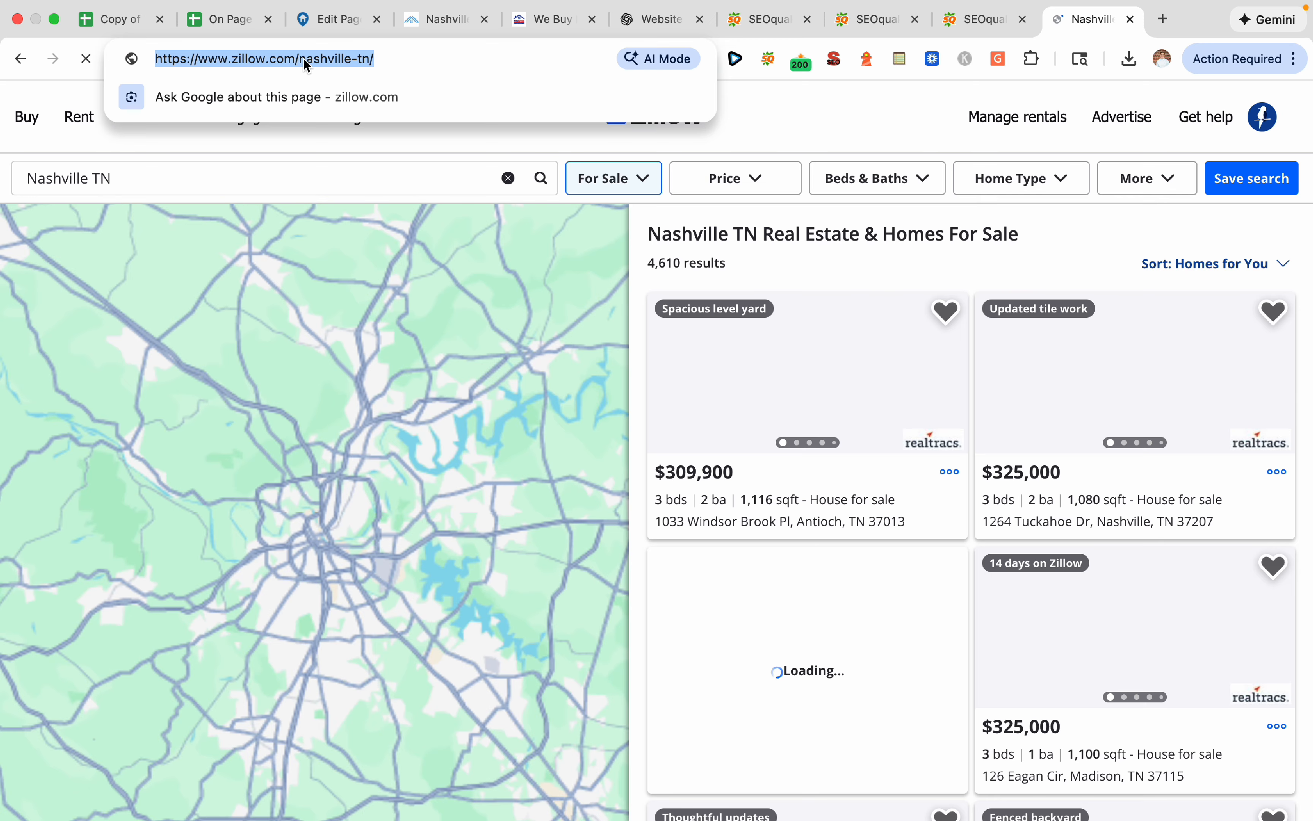
Link the first Nashville in the Behind on your Mortgage? We Can Help paragraph to the Zillow Nashville page and save the home page
left_click(333, 26)
scroll(536, 553, "down", 3)
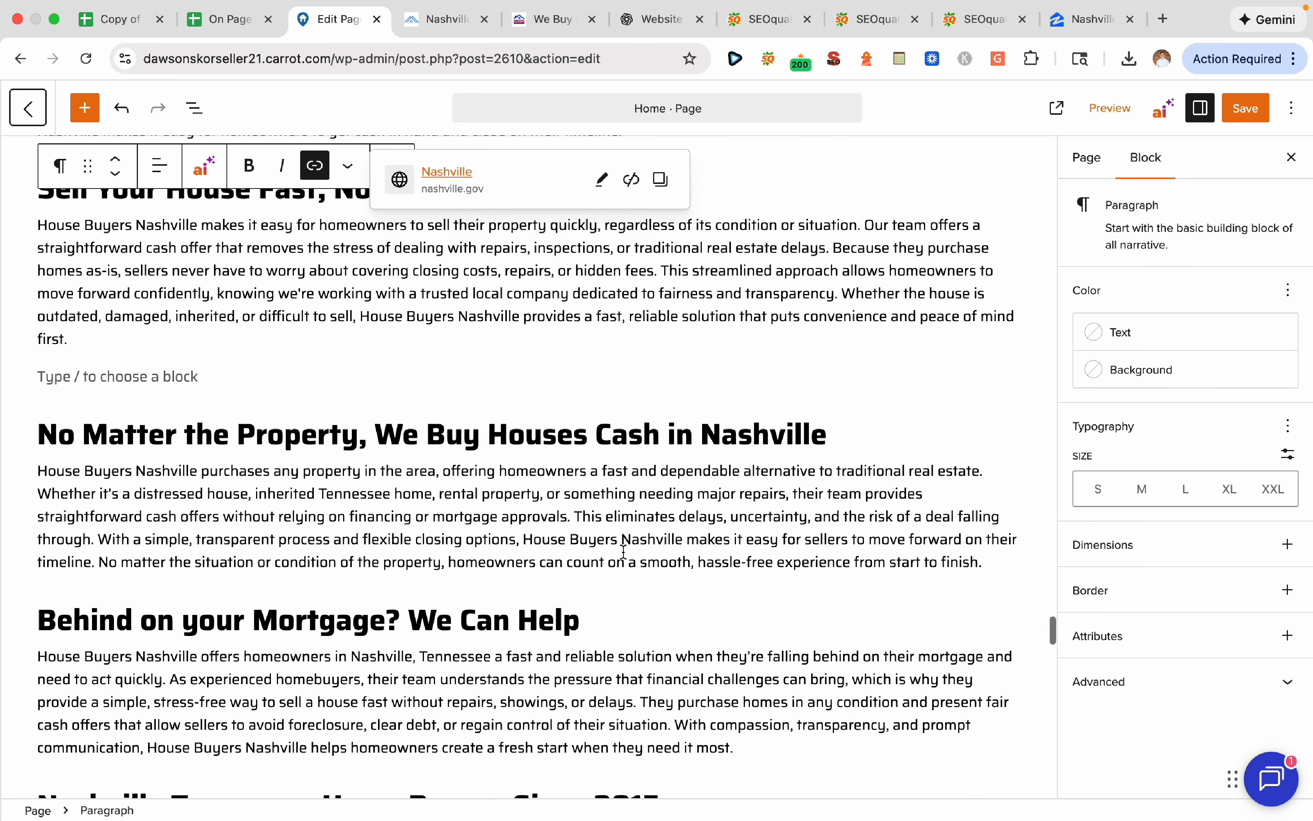
scroll(661, 540, "down", 4)
double_click(166, 537)
left_click(315, 494)
key("super+v")
key("Return")
left_click(1246, 107)
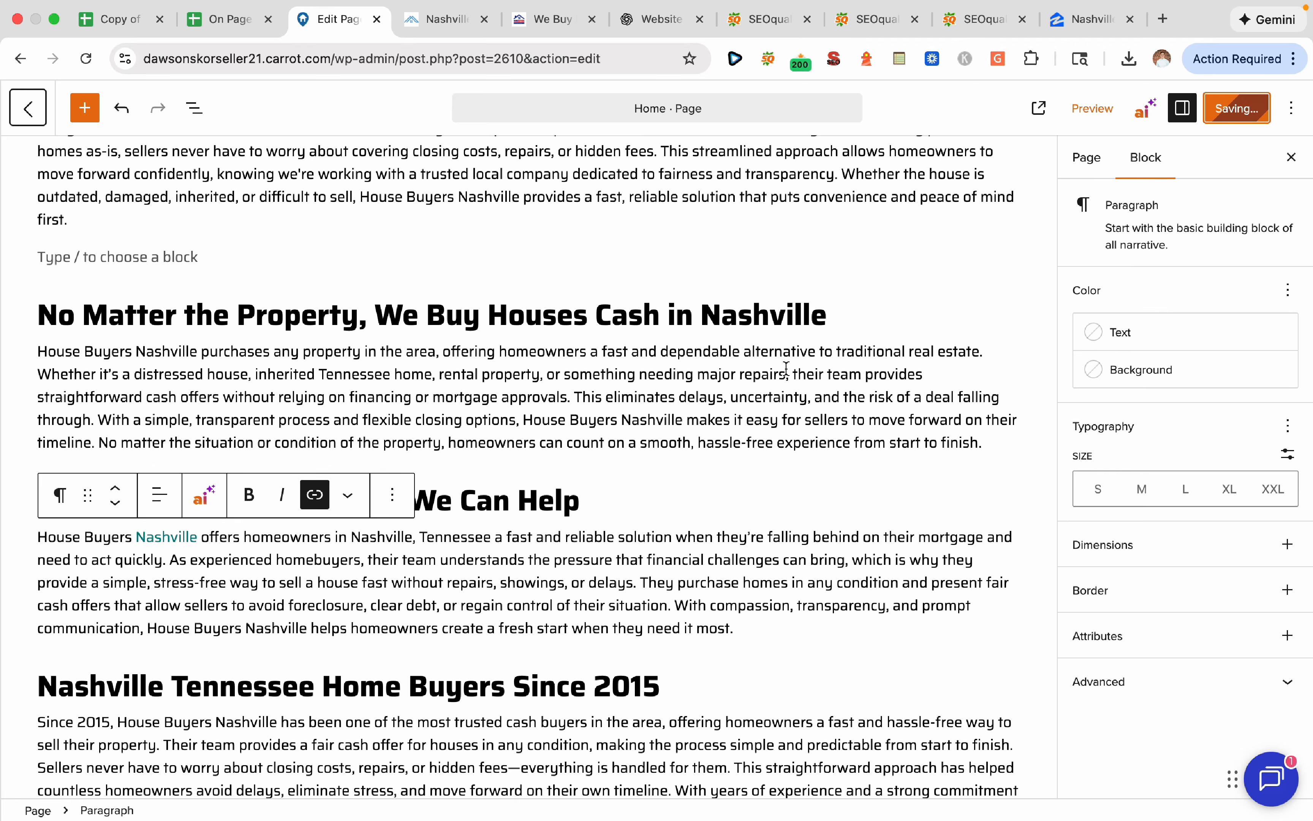
Examine the external links on the My Tennessee Home Solution home page using the SEO Pro extension
left_click(477, 8)
left_click(936, 120)
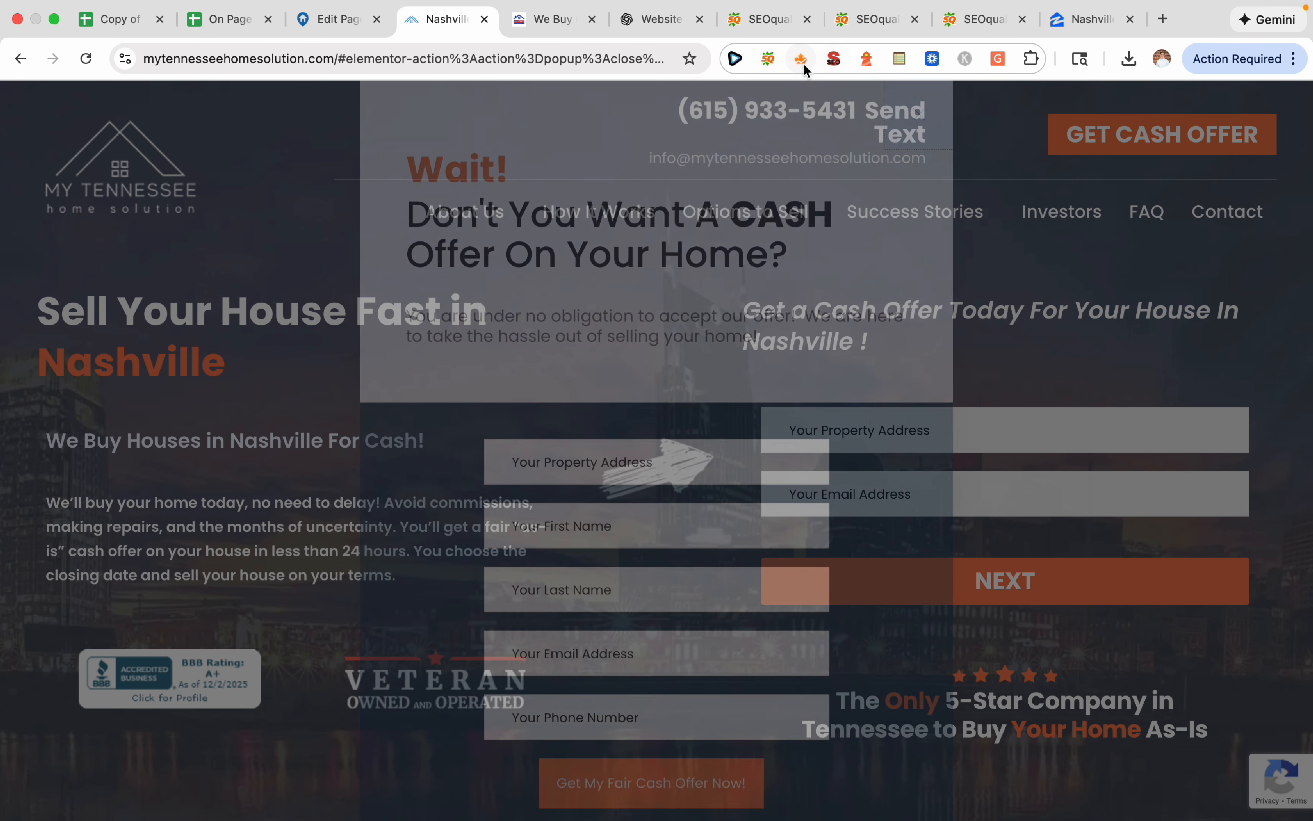
left_click(801, 59)
left_click(500, 101)
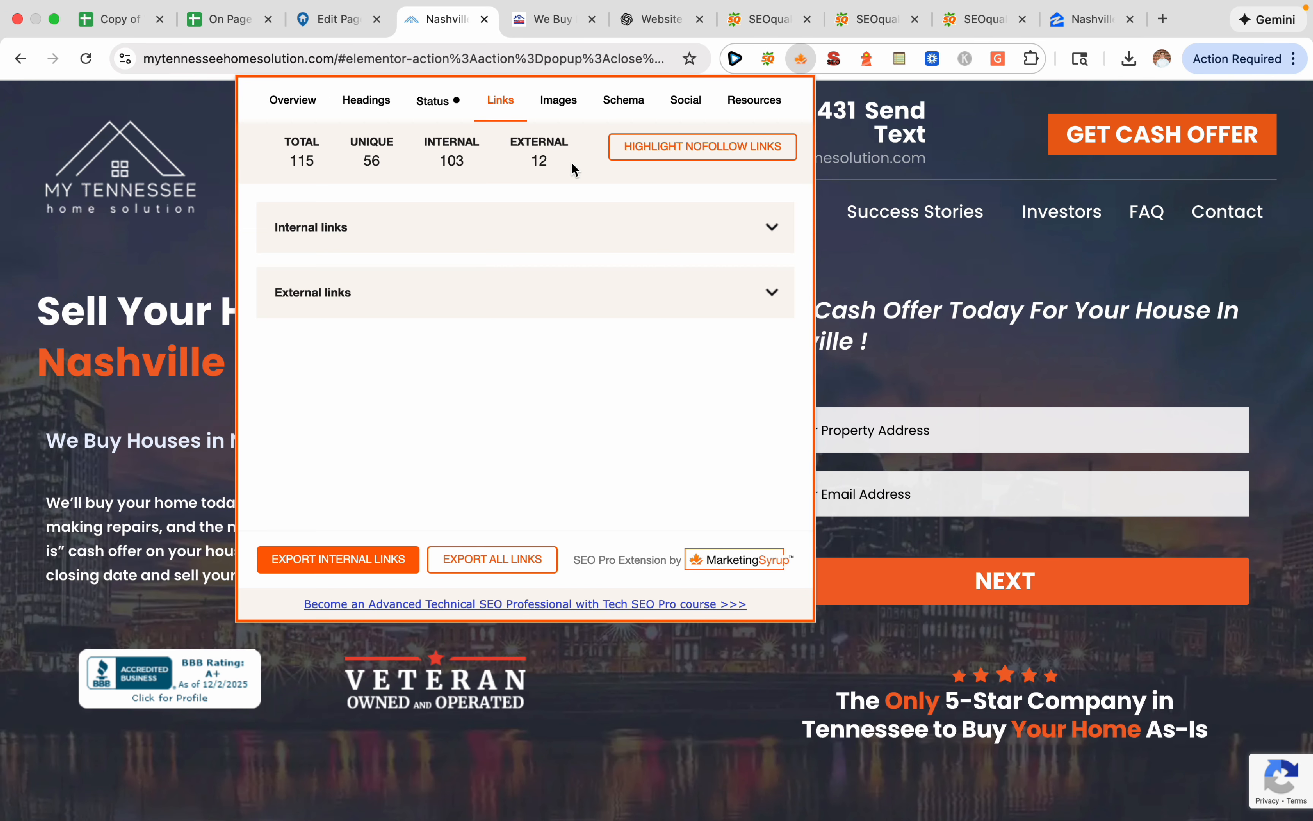
left_click(553, 292)
scroll(608, 385, "down", 2)
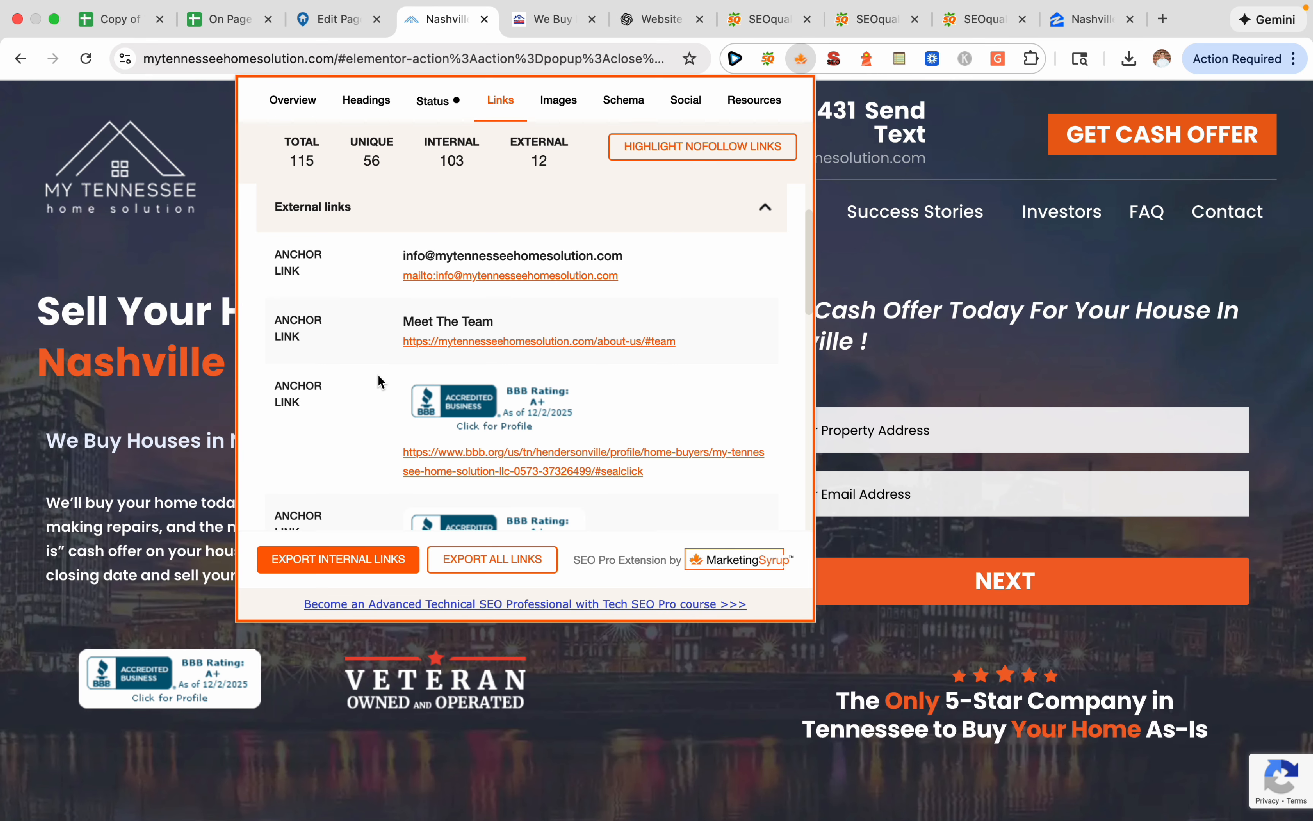
scroll(543, 406, "down", 10)
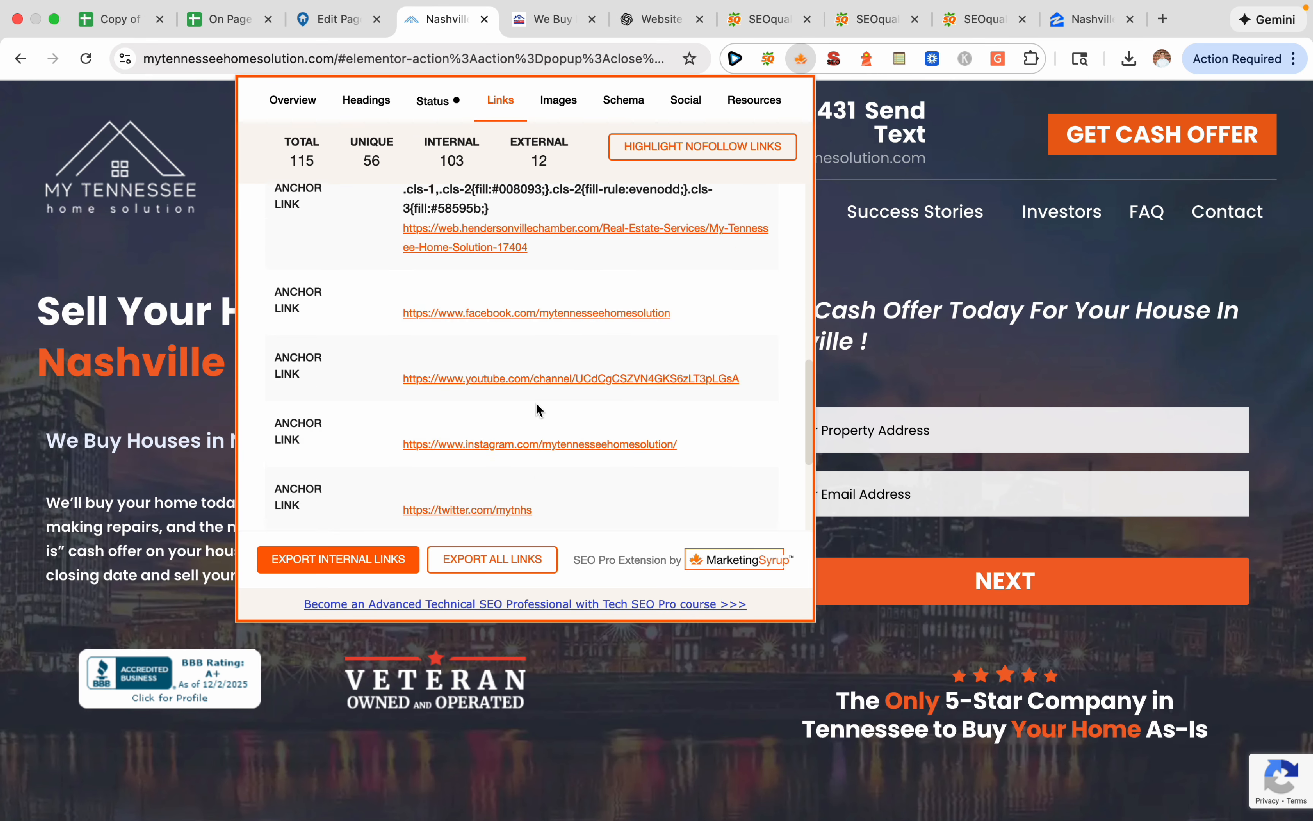
scroll(539, 410, "down", 4)
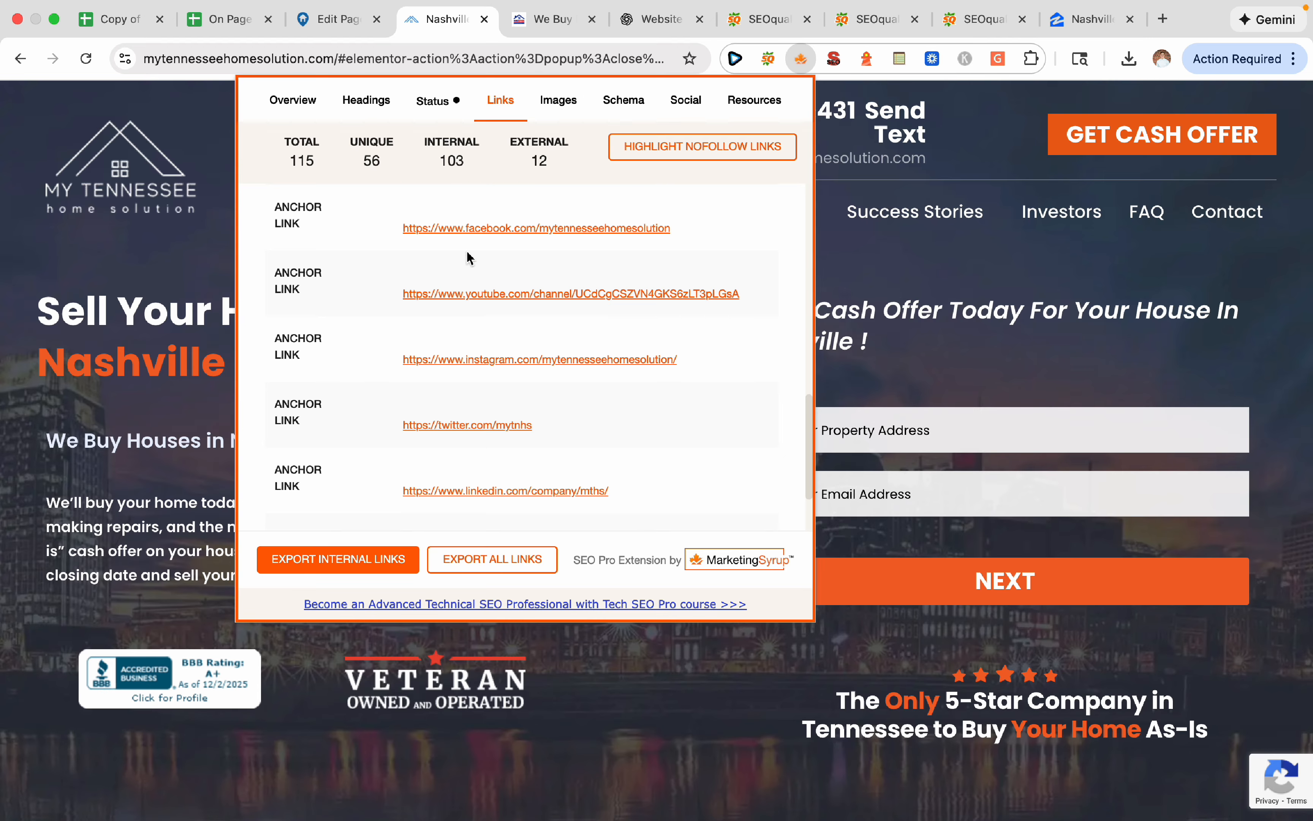
scroll(424, 294, "up", 1)
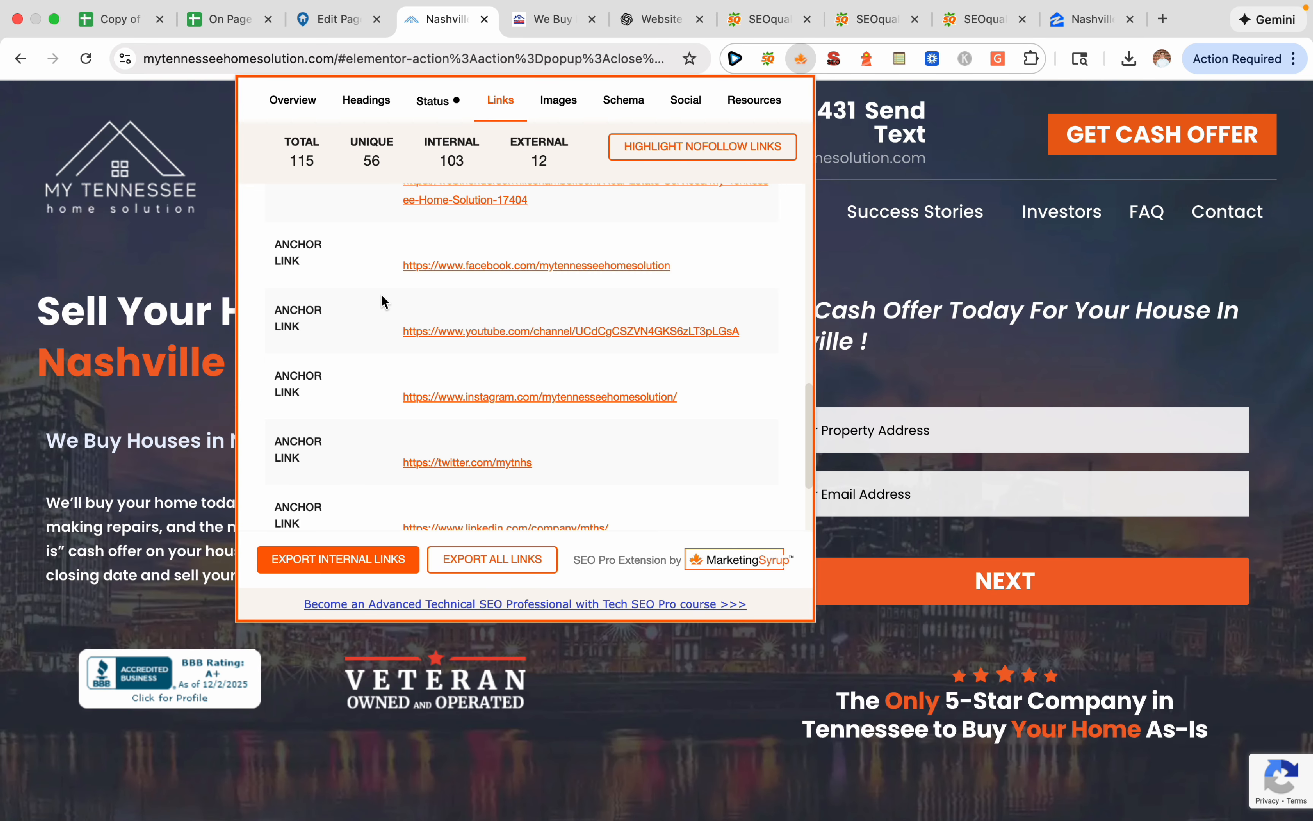
scroll(384, 301, "down", 3)
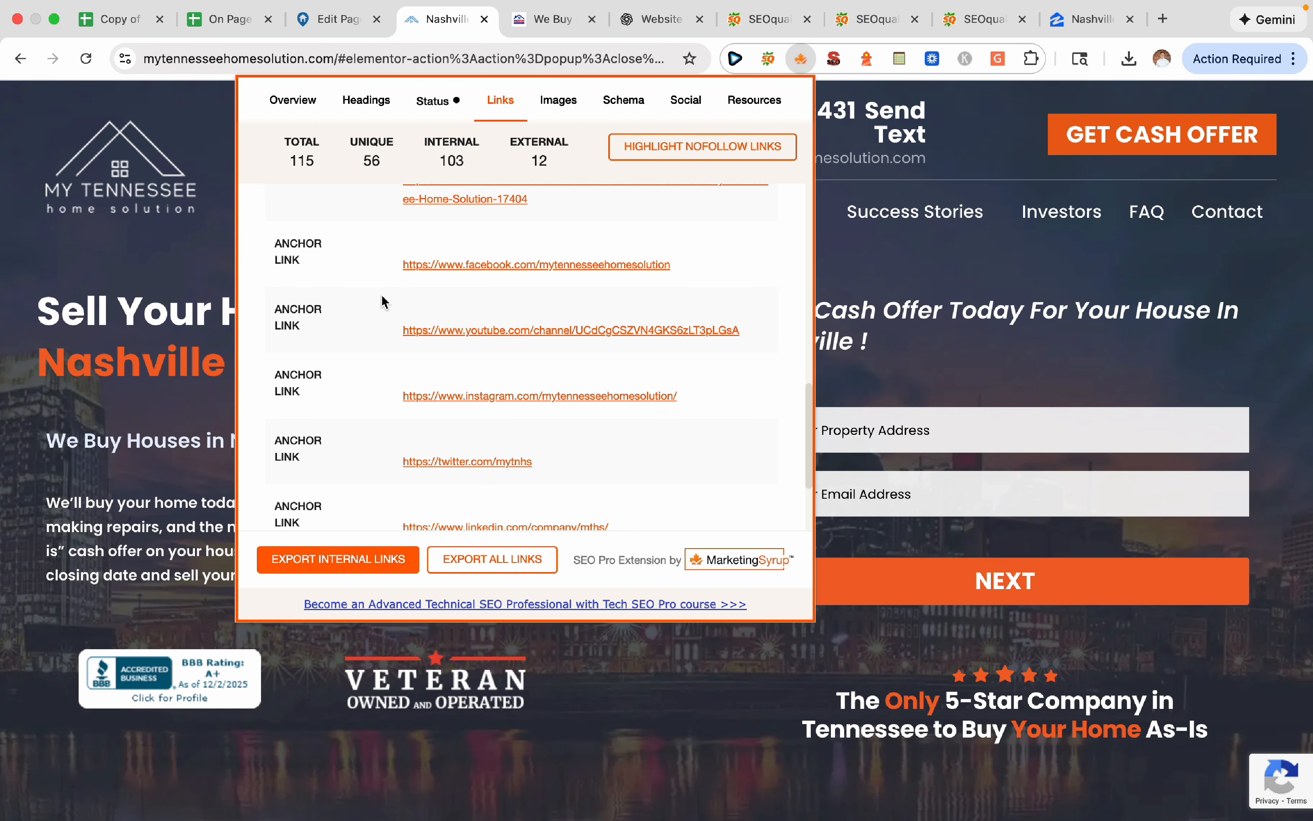
scroll(384, 302, "up", 10)
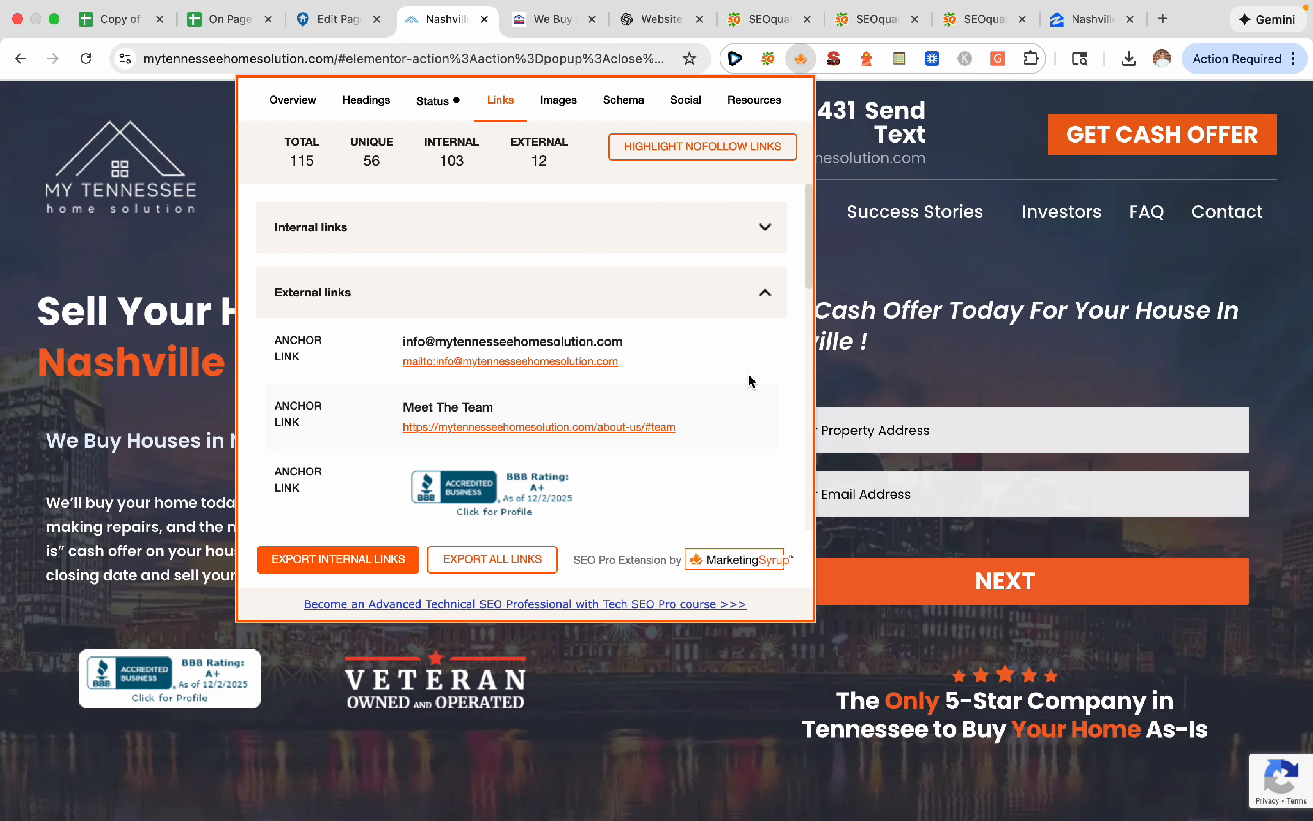
left_click(944, 299)
Return to the wholesaler website checklist and mark External Links as done
left_click(1104, 25)
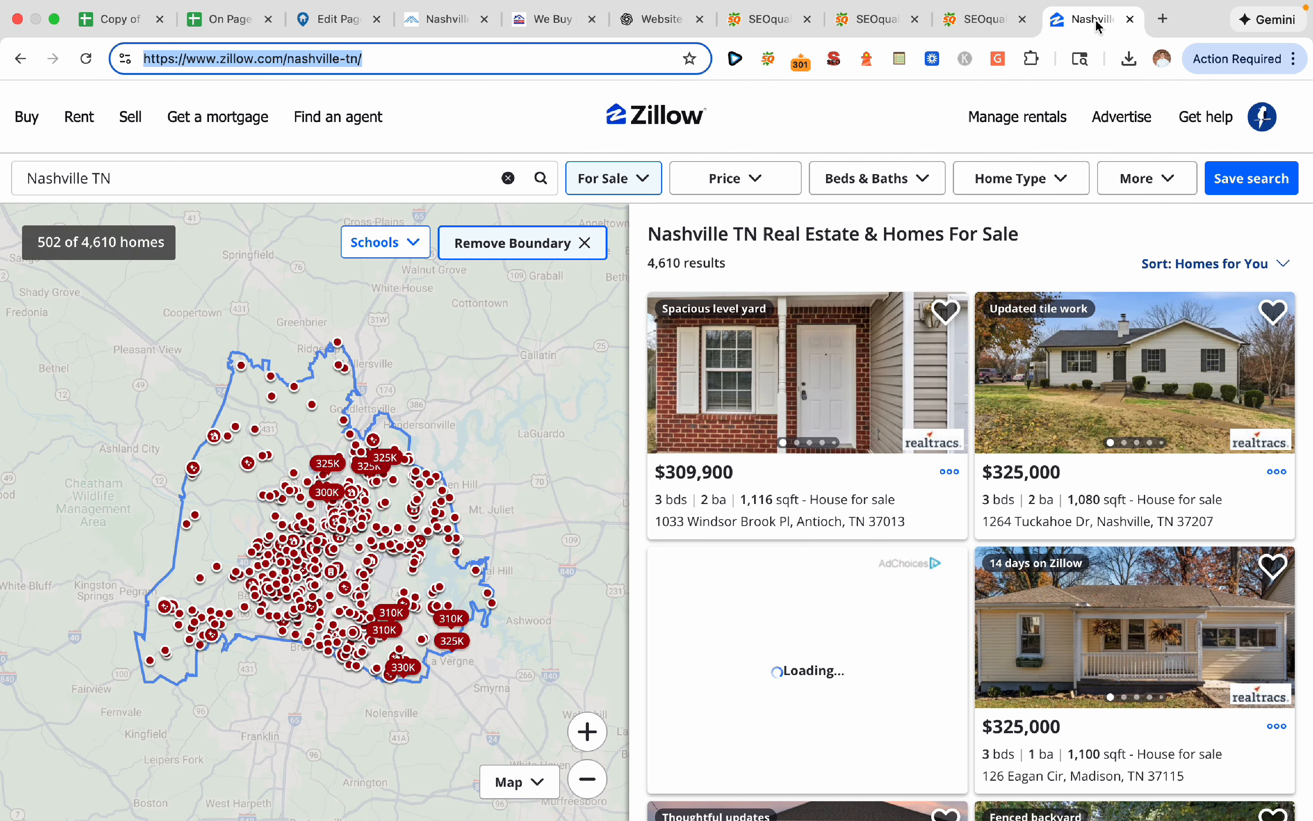
left_click(335, 25)
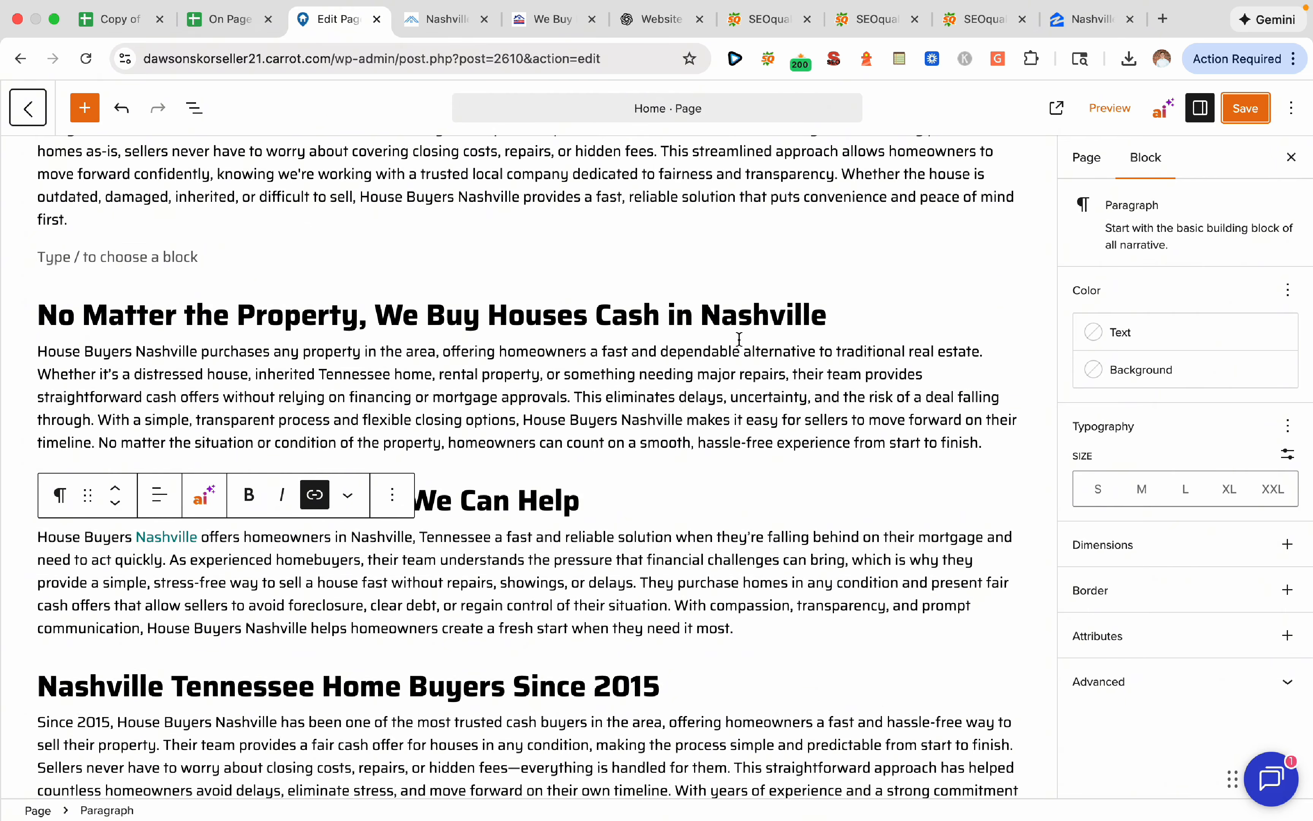
scroll(758, 500, "up", 20)
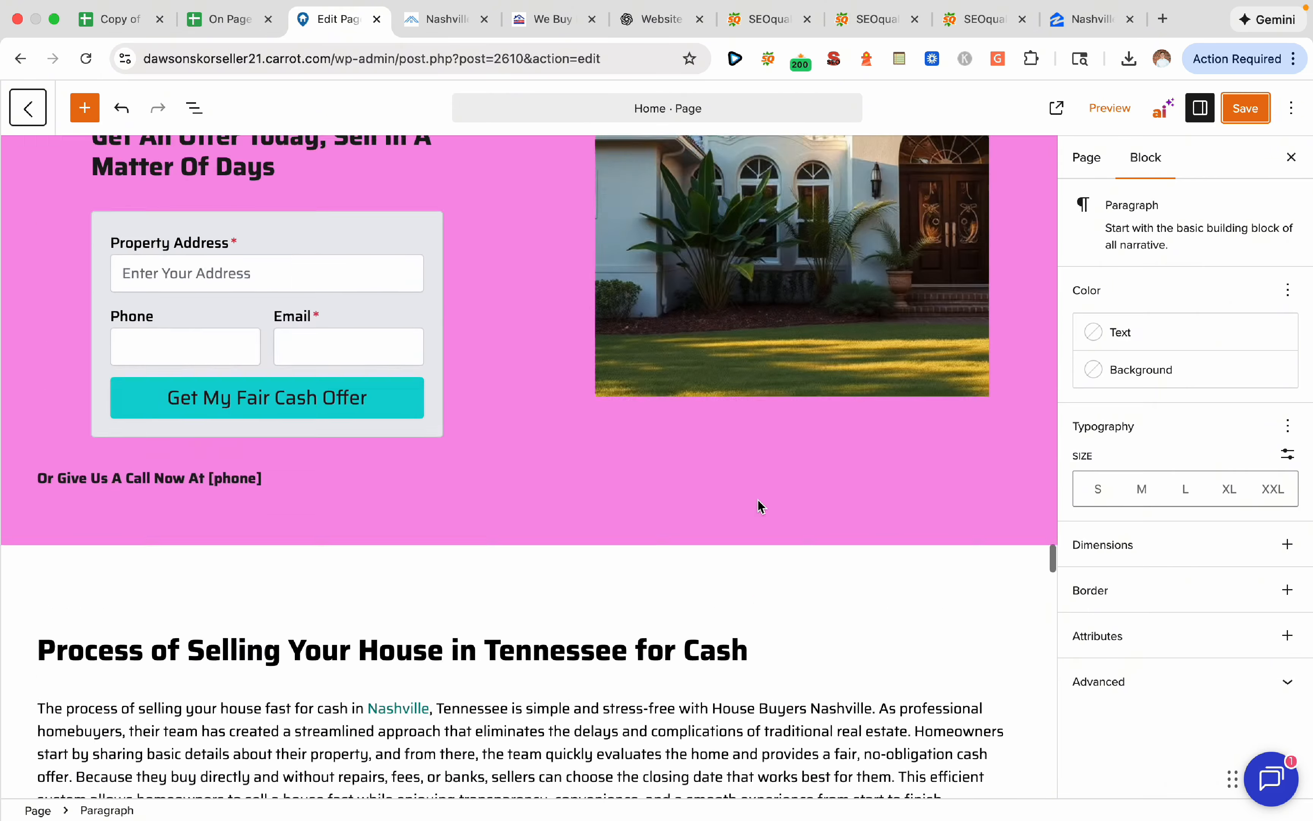
scroll(757, 506, "up", 3)
left_click(228, 19)
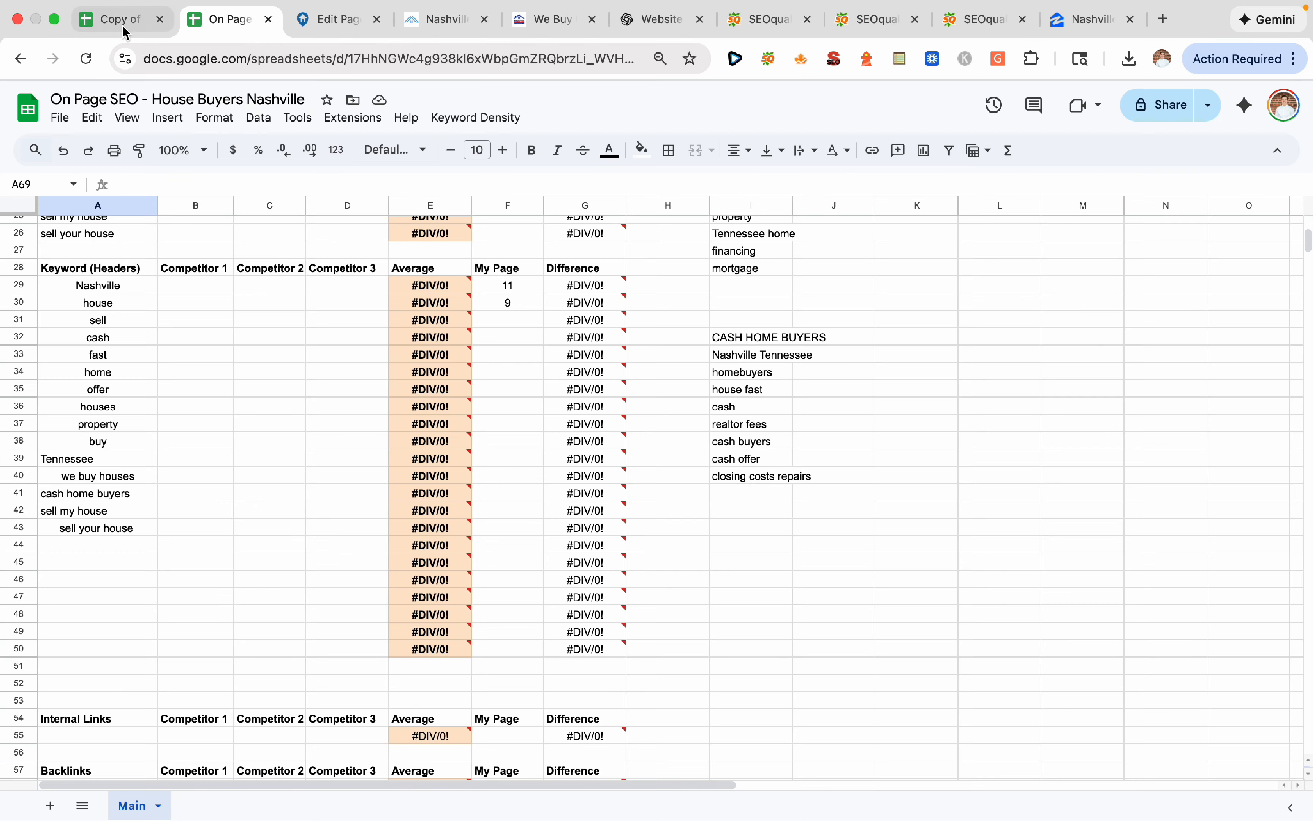
left_click(117, 19)
left_click(79, 441)
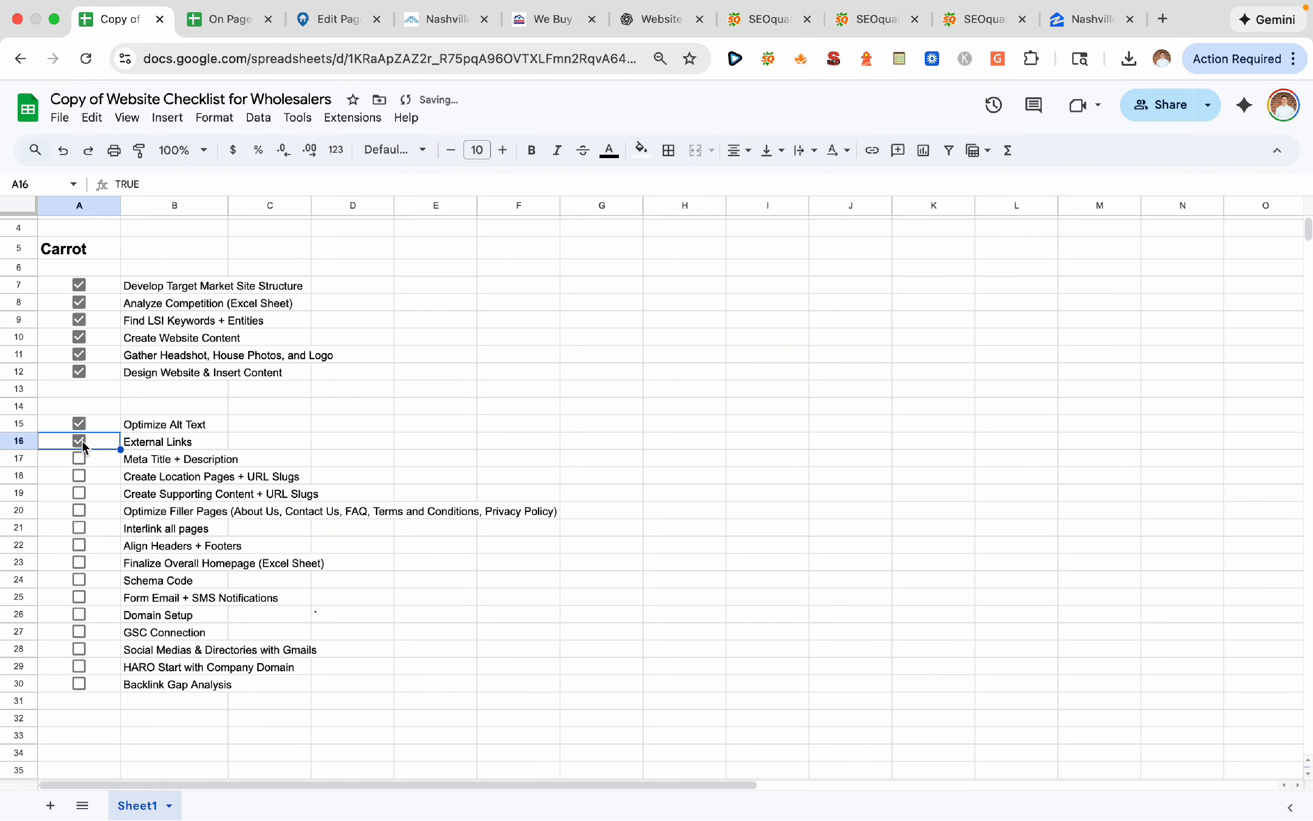
left_click(440, 597)
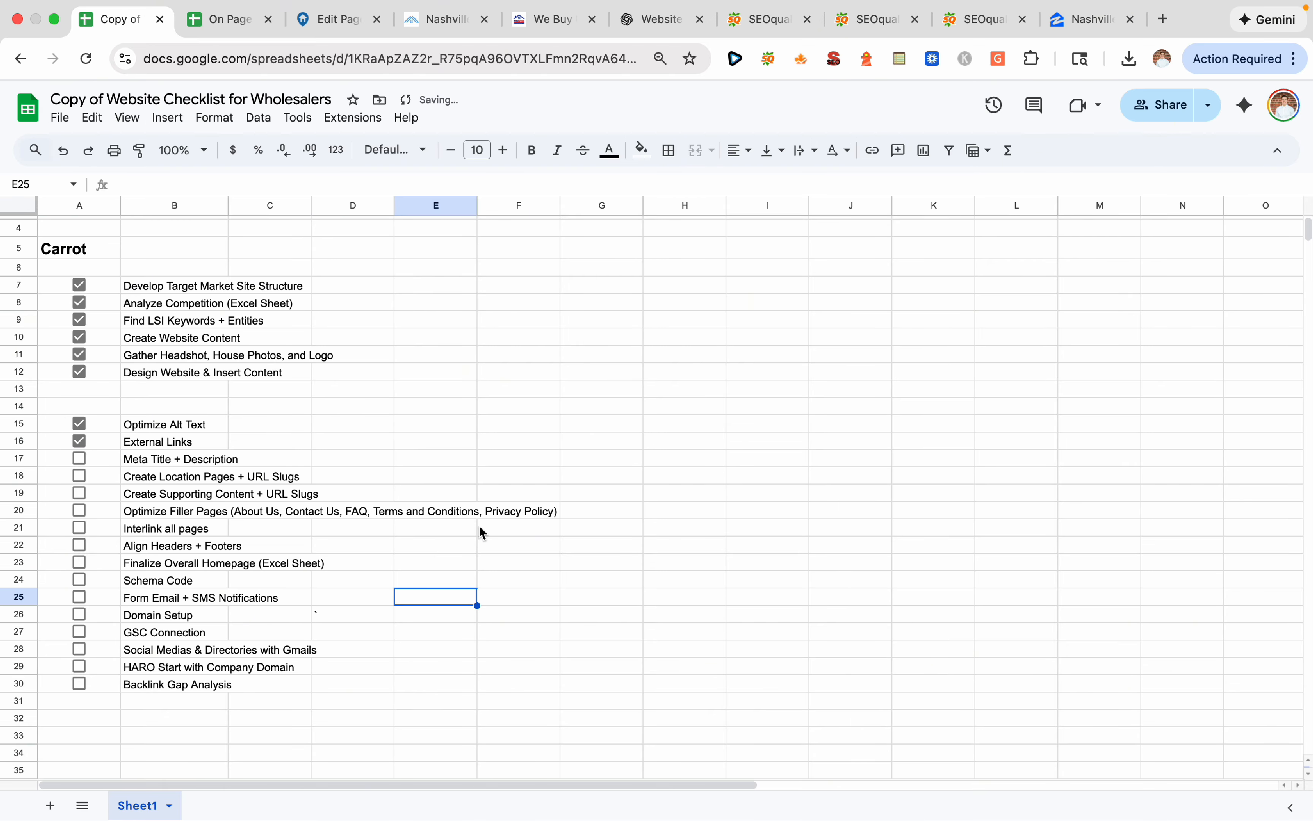
left_click(619, 342)
left_click(371, 428)
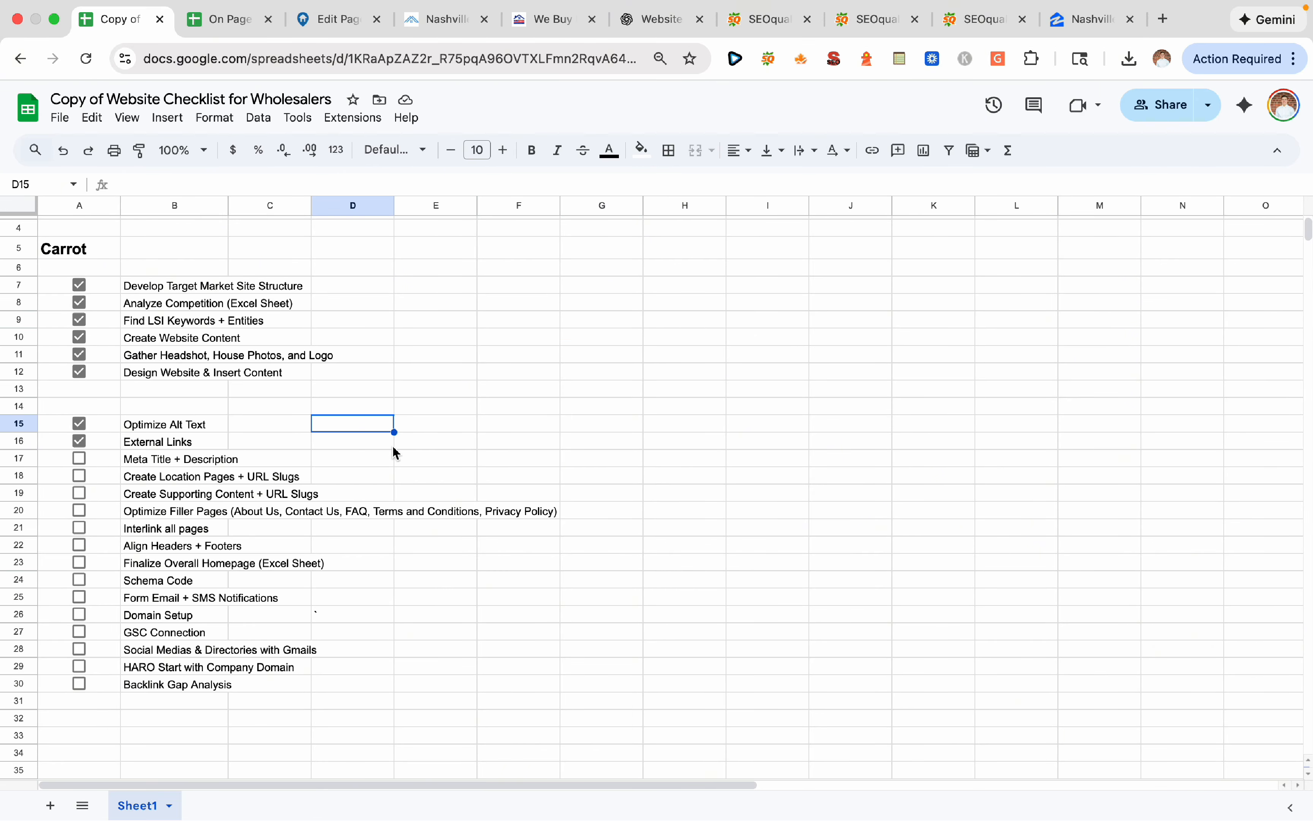
Set the home page's meta title to "Sell Your House Fast In Nashville, TN [We Buy Houses Cash]"
left_click(338, 19)
scroll(843, 350, "down", 20)
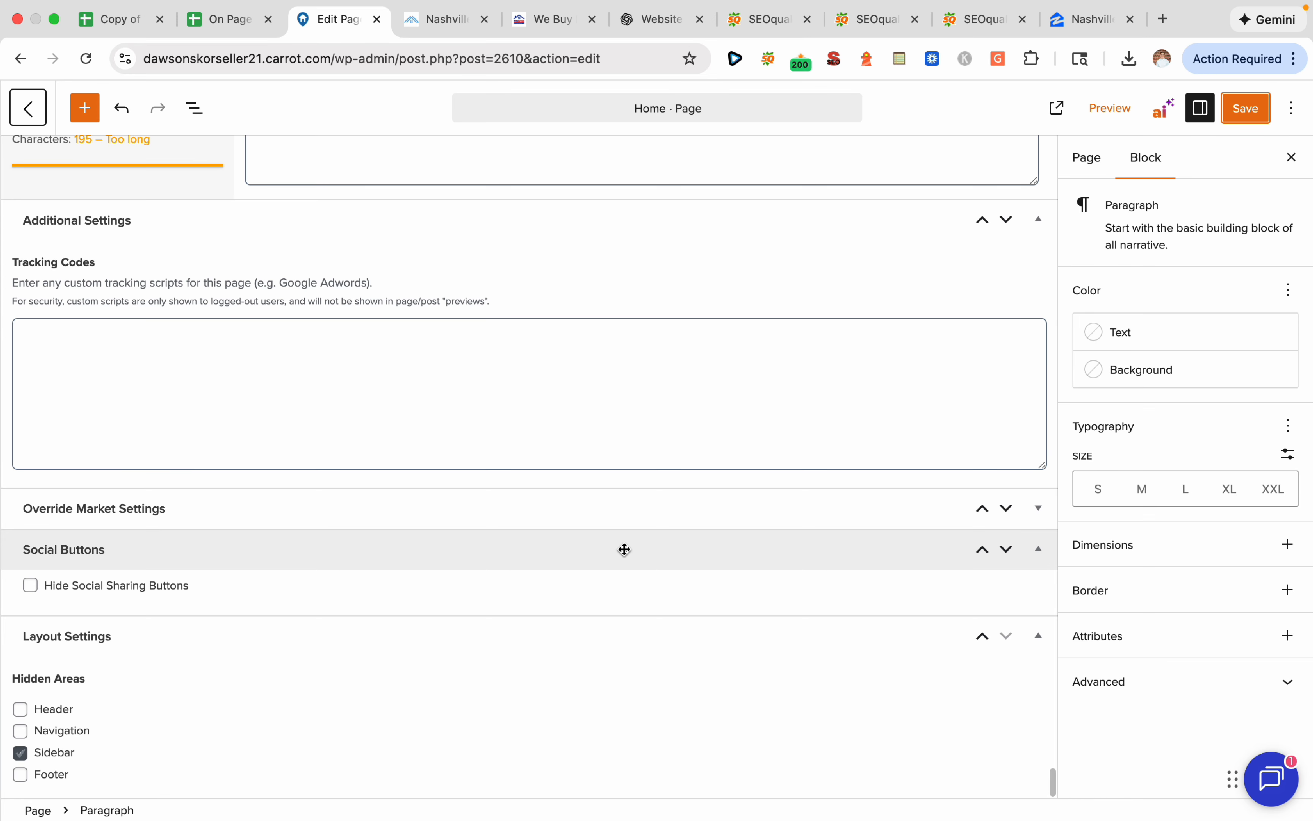
scroll(624, 417, "up", 4)
scroll(624, 421, "up", 3)
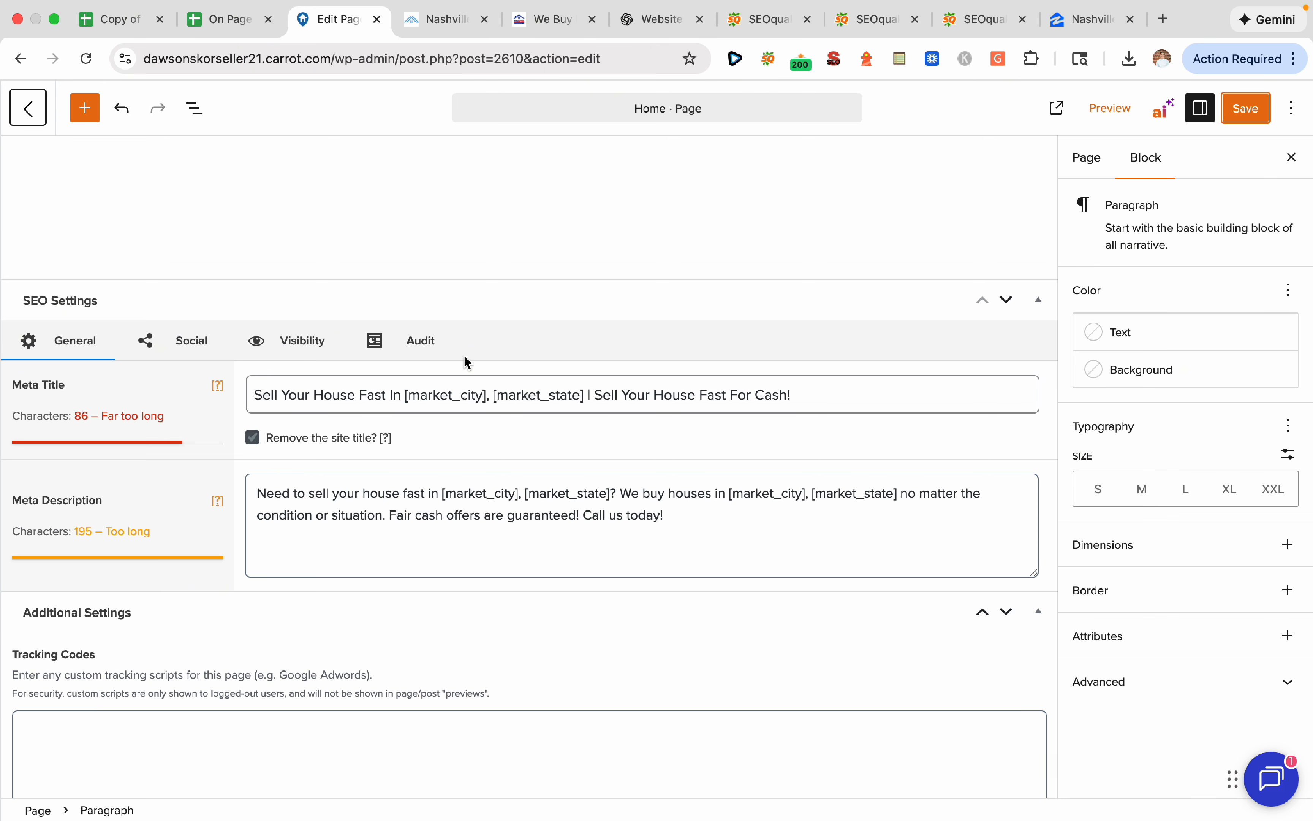
left_click(437, 394)
left_click_drag(814, 395, 590, 393)
key("BackSpace")
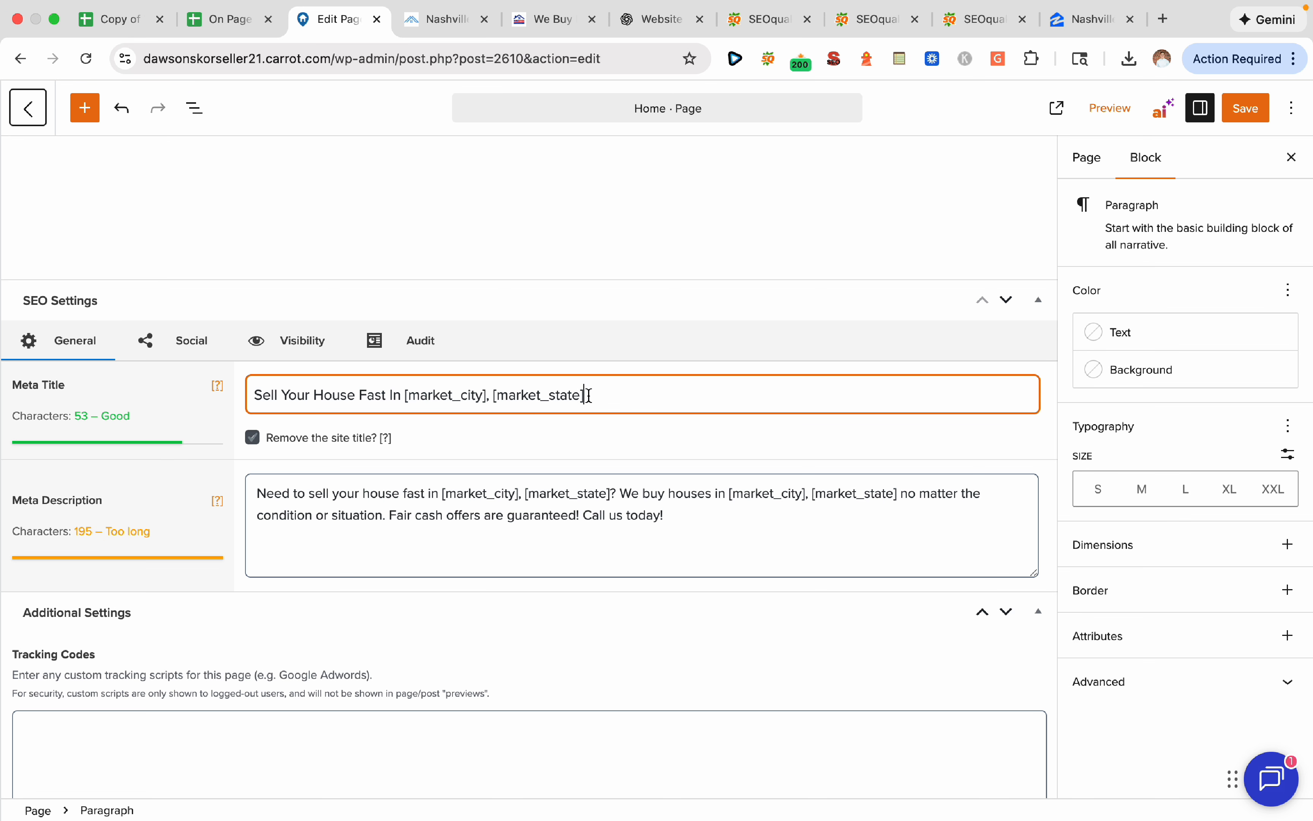
left_click_drag(589, 395, 404, 394)
type("Nash")
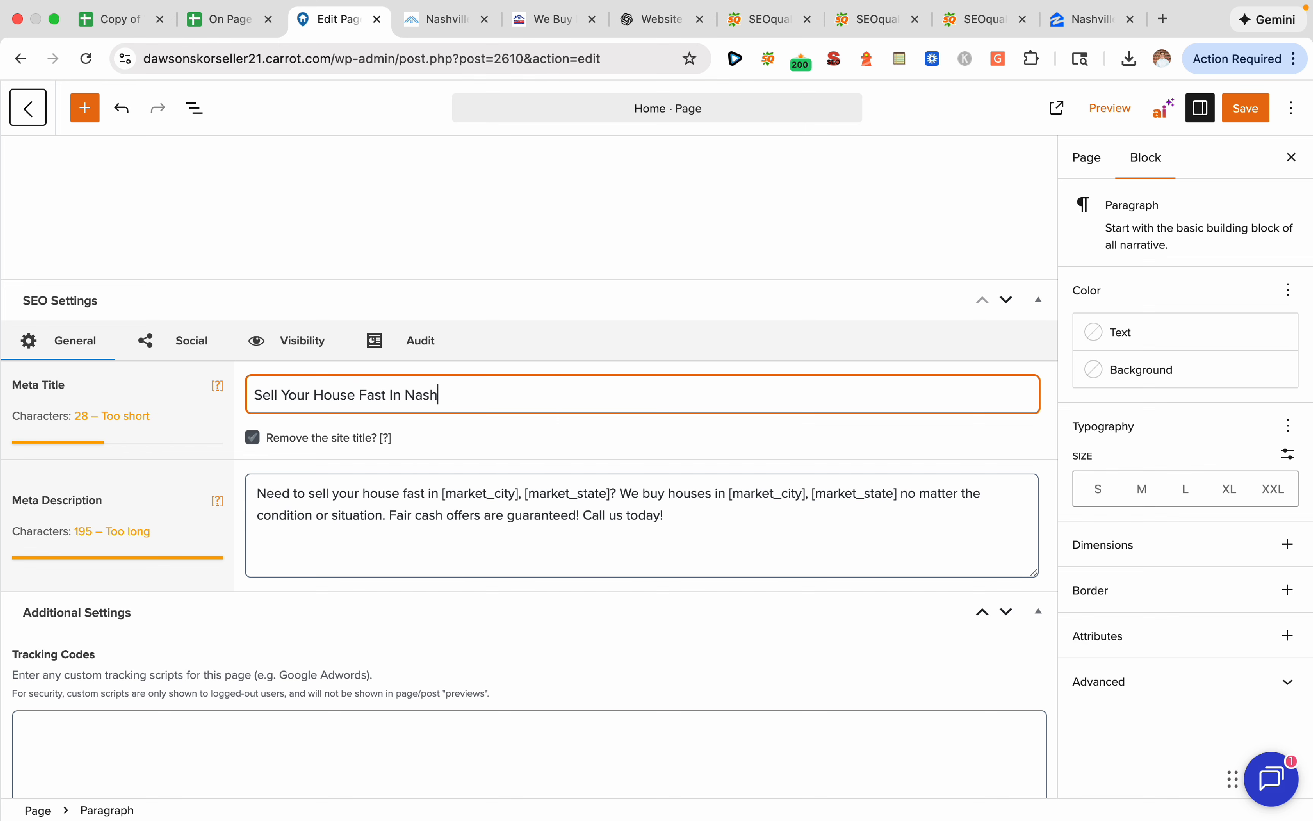
type("ville, TN")
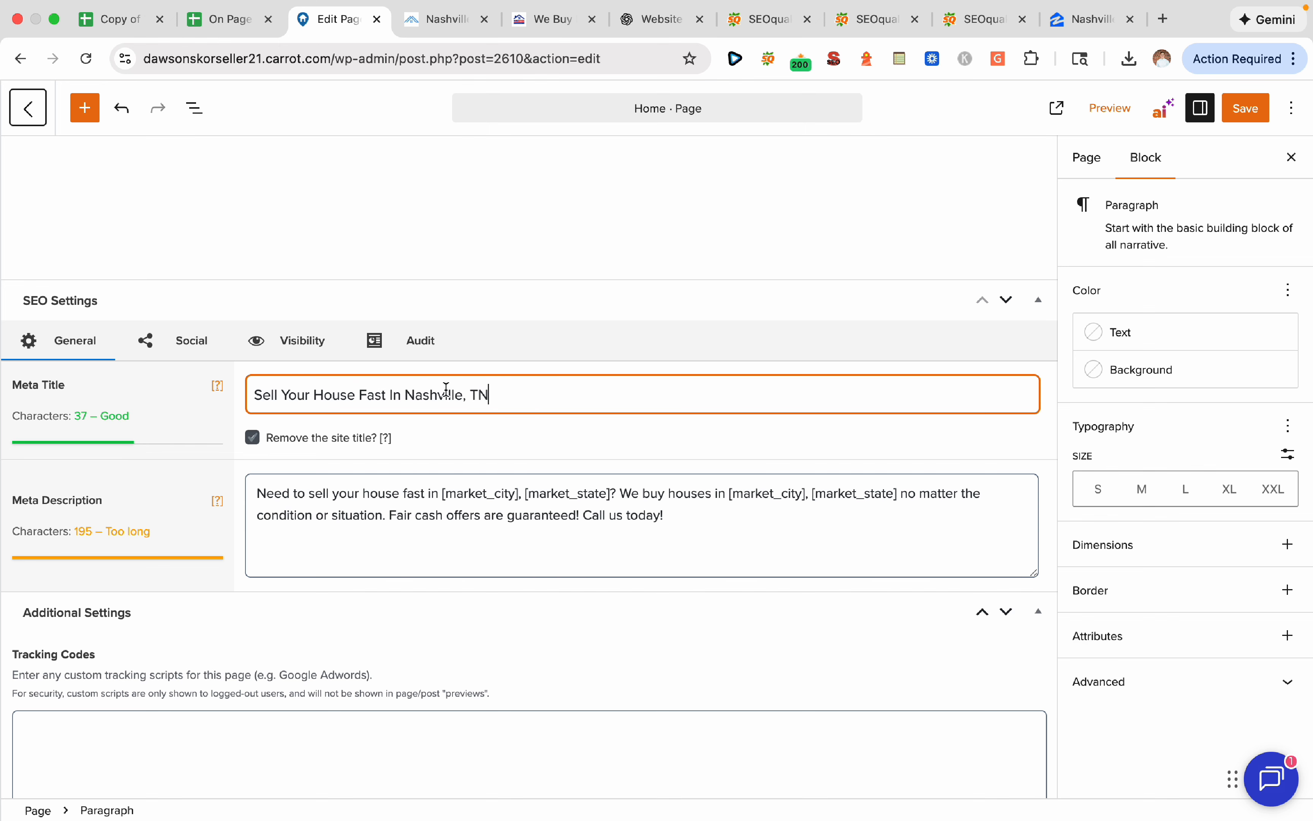
type(" [We Buy Houses Cash")
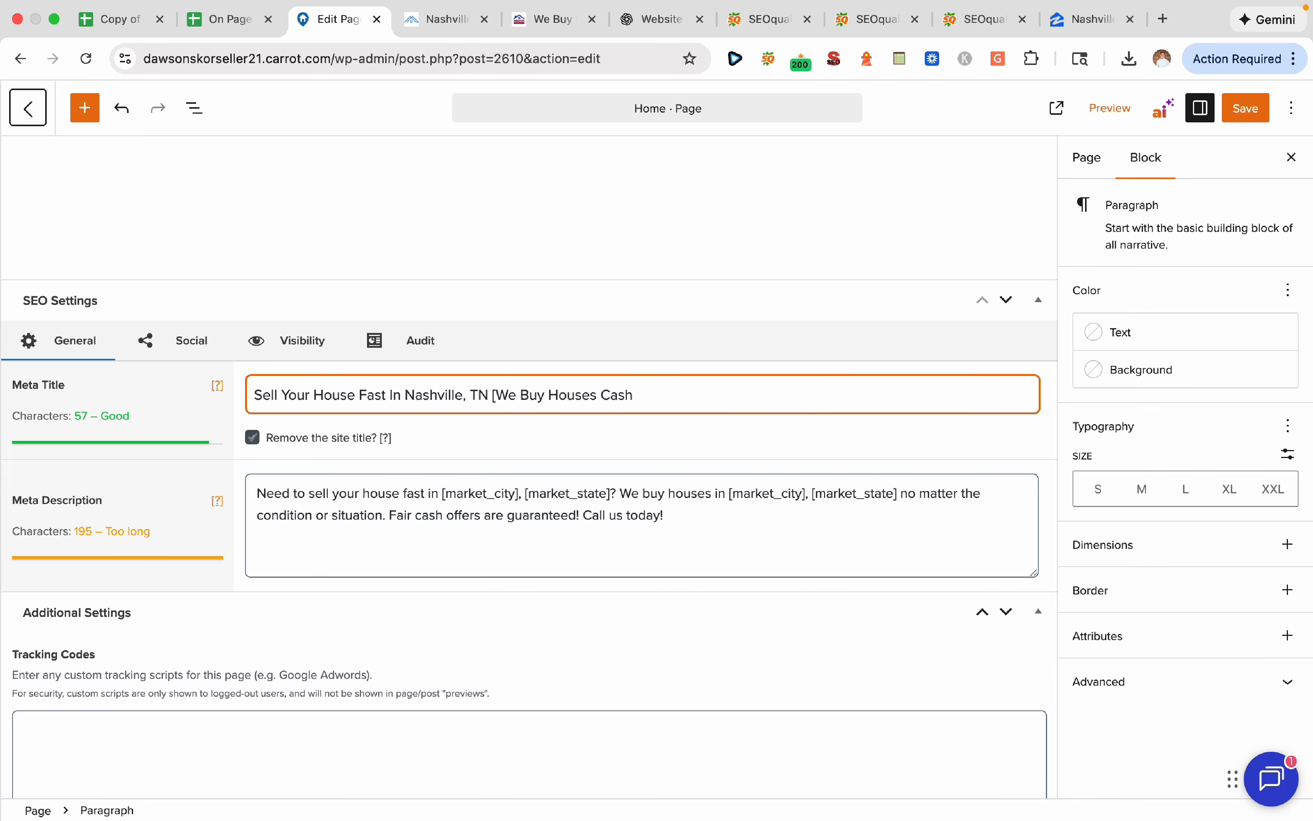
type("]")
Replace the meta description's text after "condition or situation." with "Choose your local Nashville cash home buyers." and save the home page
left_click(560, 515)
left_click_drag(669, 529, 653, 505)
left_click(723, 511)
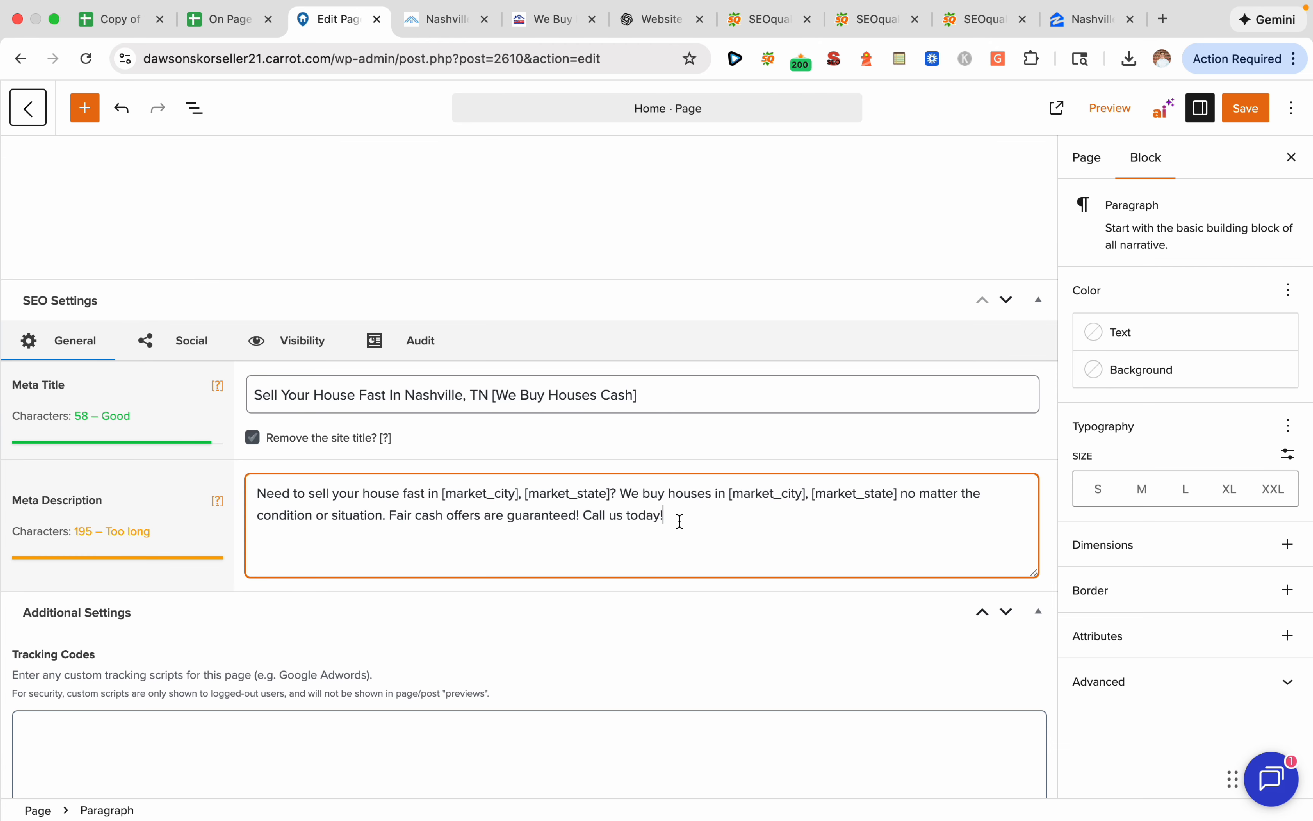
left_click(653, 444)
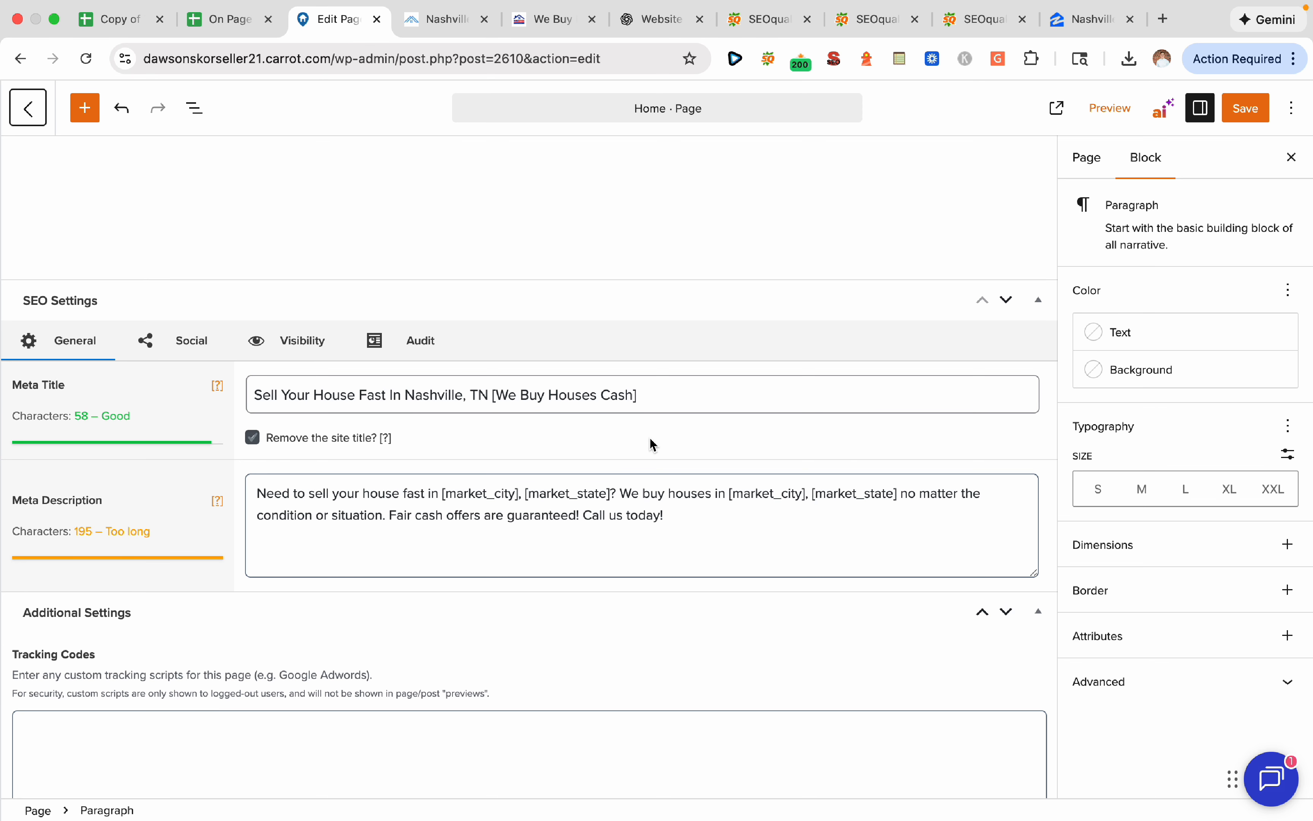
scroll(584, 476, "up", 1)
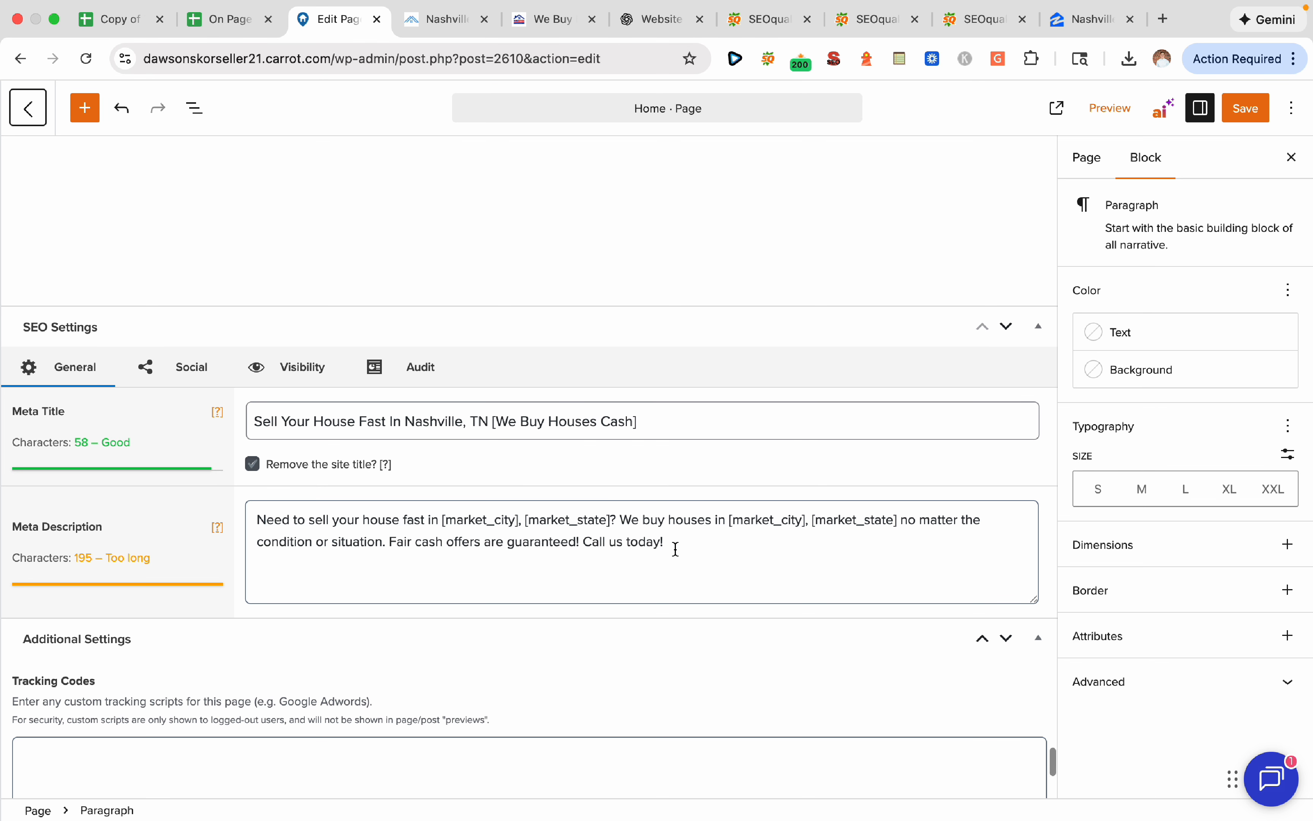
left_click_drag(672, 544, 386, 537)
type("Ch")
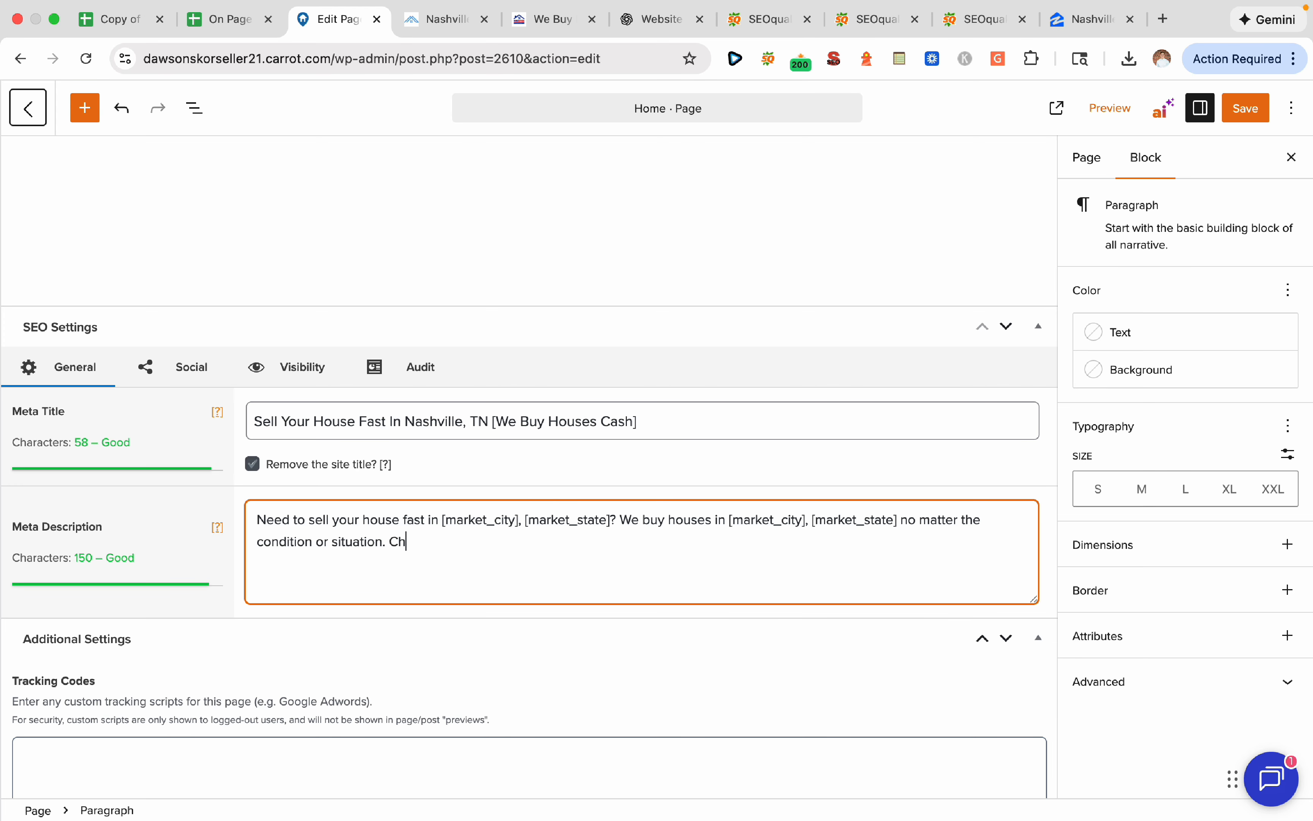
type("oose your loca")
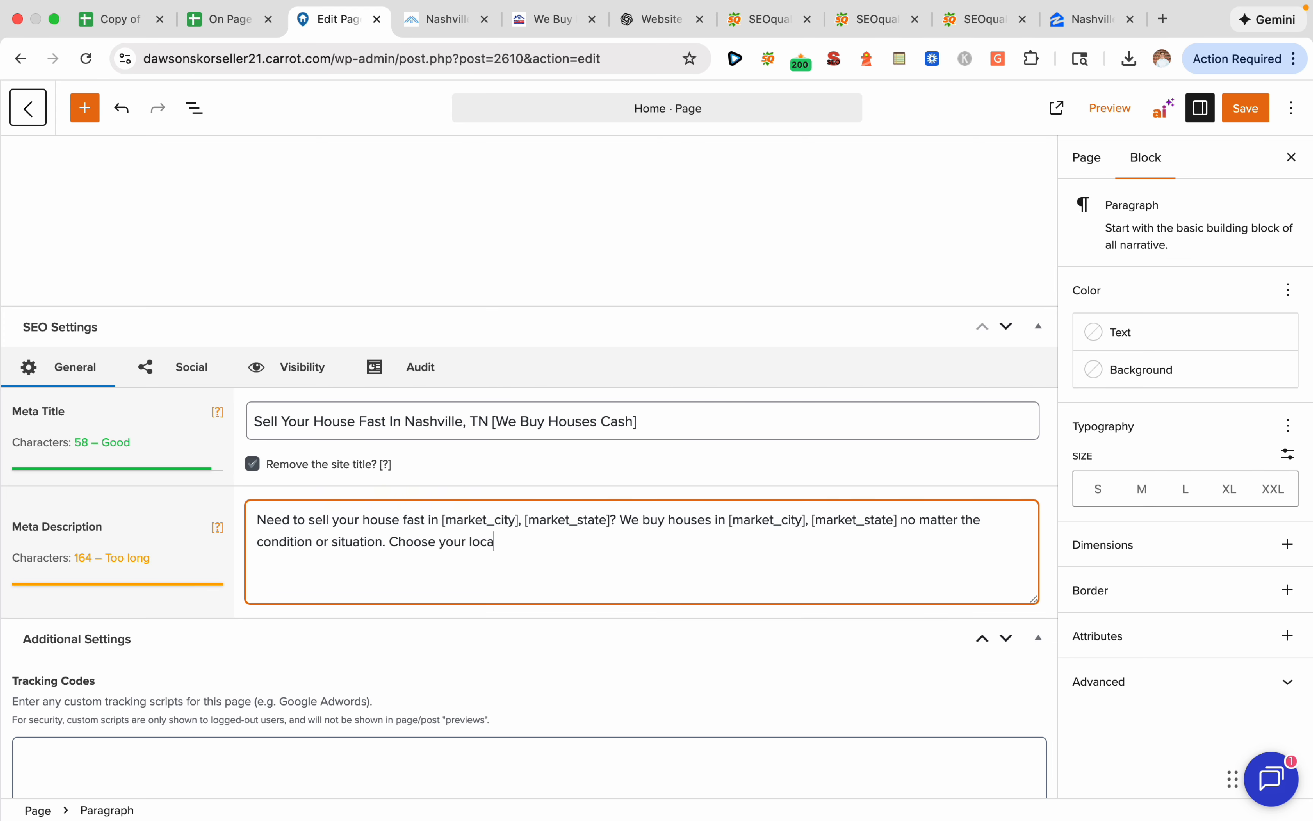
type("l Nashvilel")
key("BackSpace")
key("BackSpace")
type("Cashp")
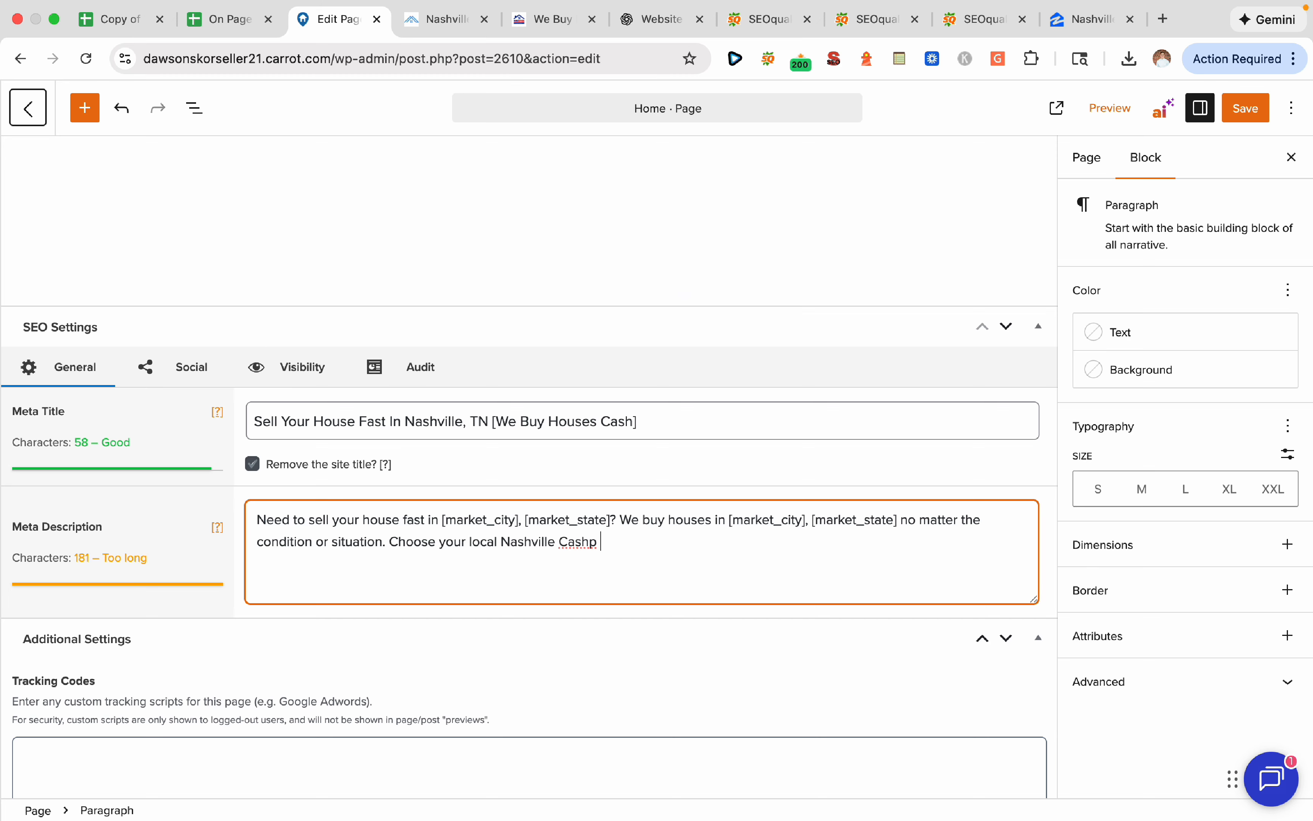
key("BackSpace")
key("BackSpace")
key("BackSpace")
key("BackSpace")
type("cash home buyers")
left_click(622, 455)
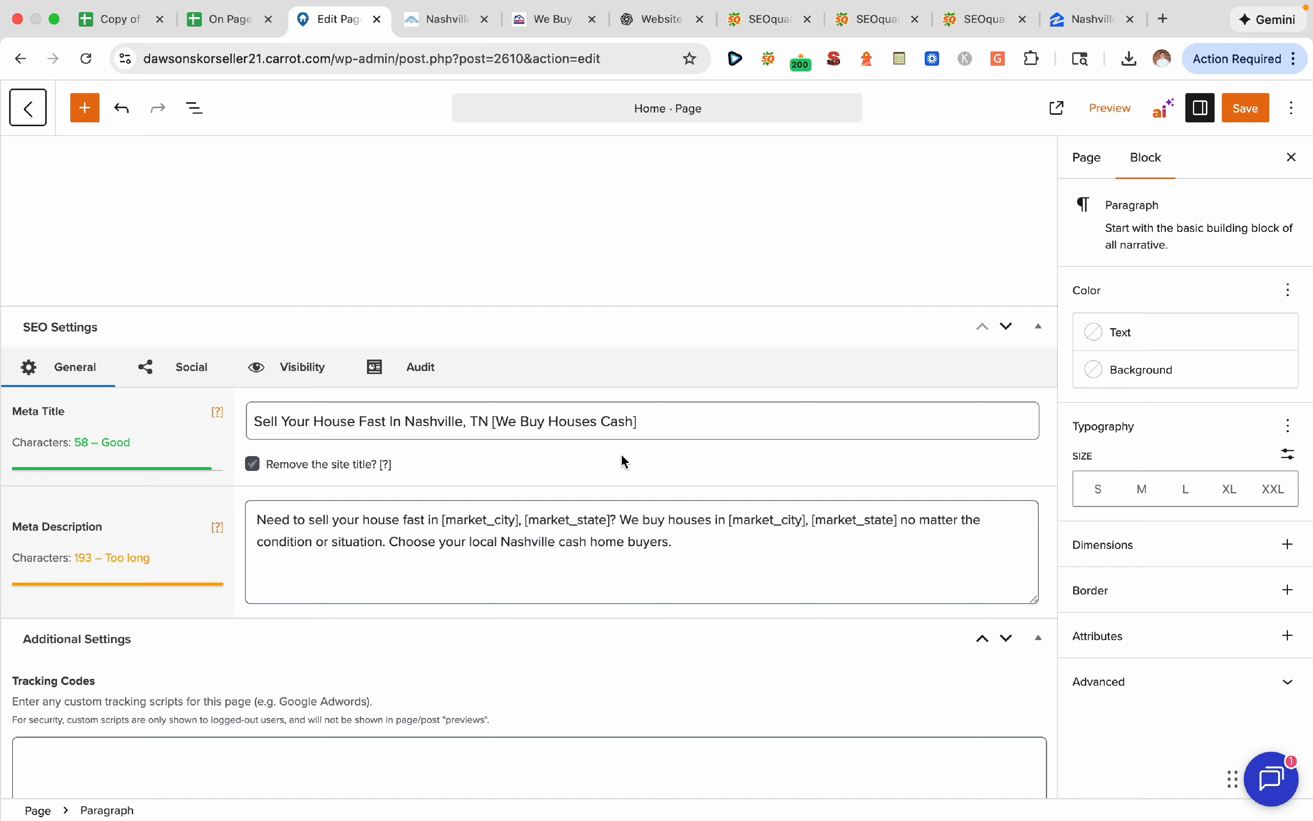
scroll(724, 510, "up", 10)
left_click(1255, 121)
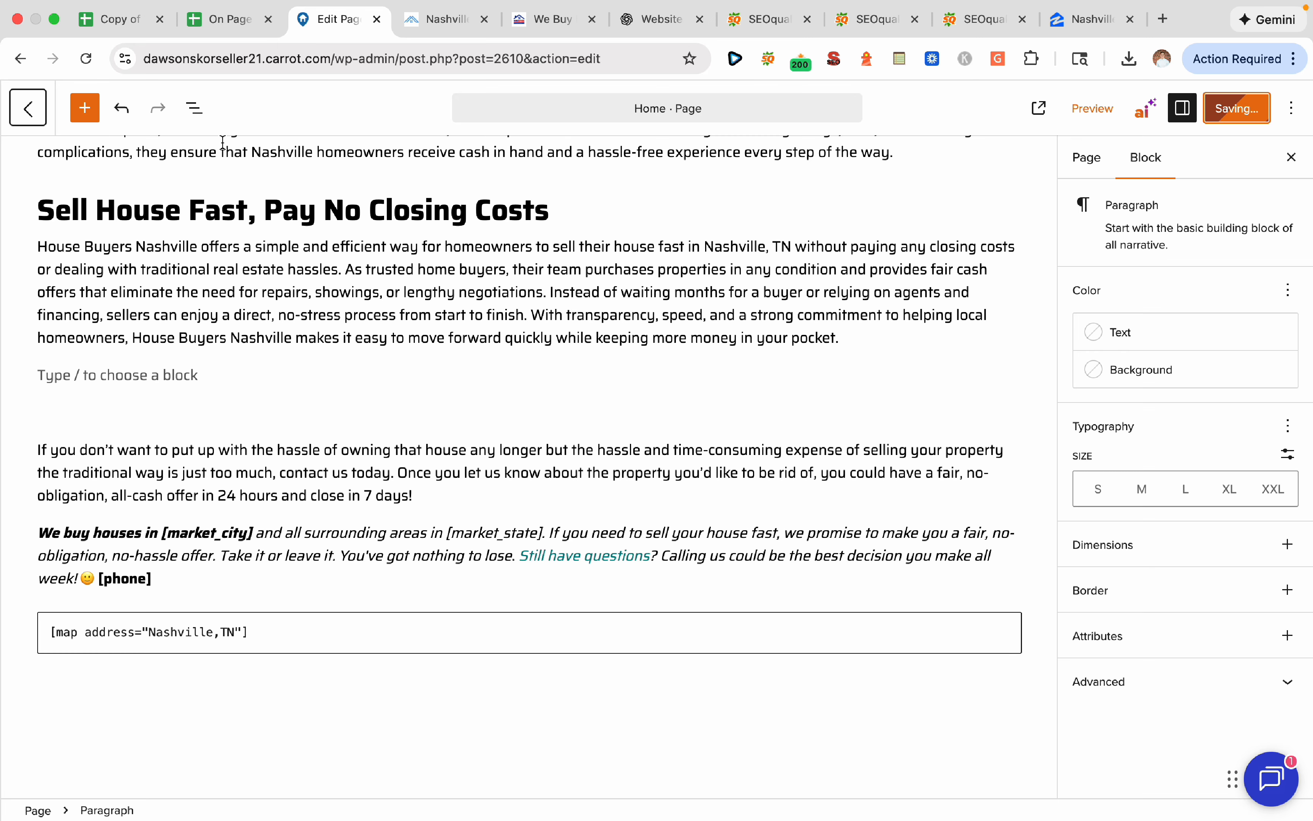
Mark Meta Title + Description as done in the website checklist and select the Create Location Pages + URL Slugs item
scroll(229, 396, "down", 13)
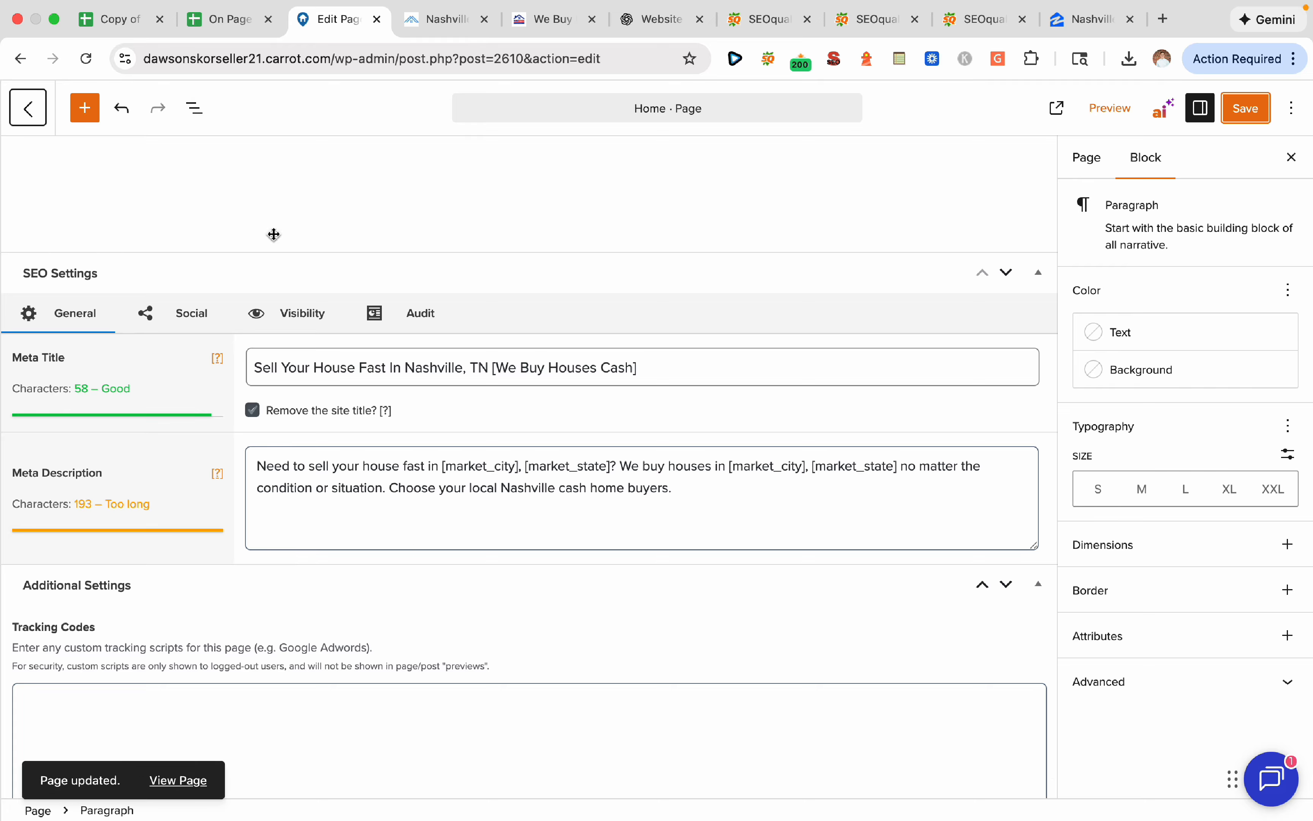
left_click(129, 55)
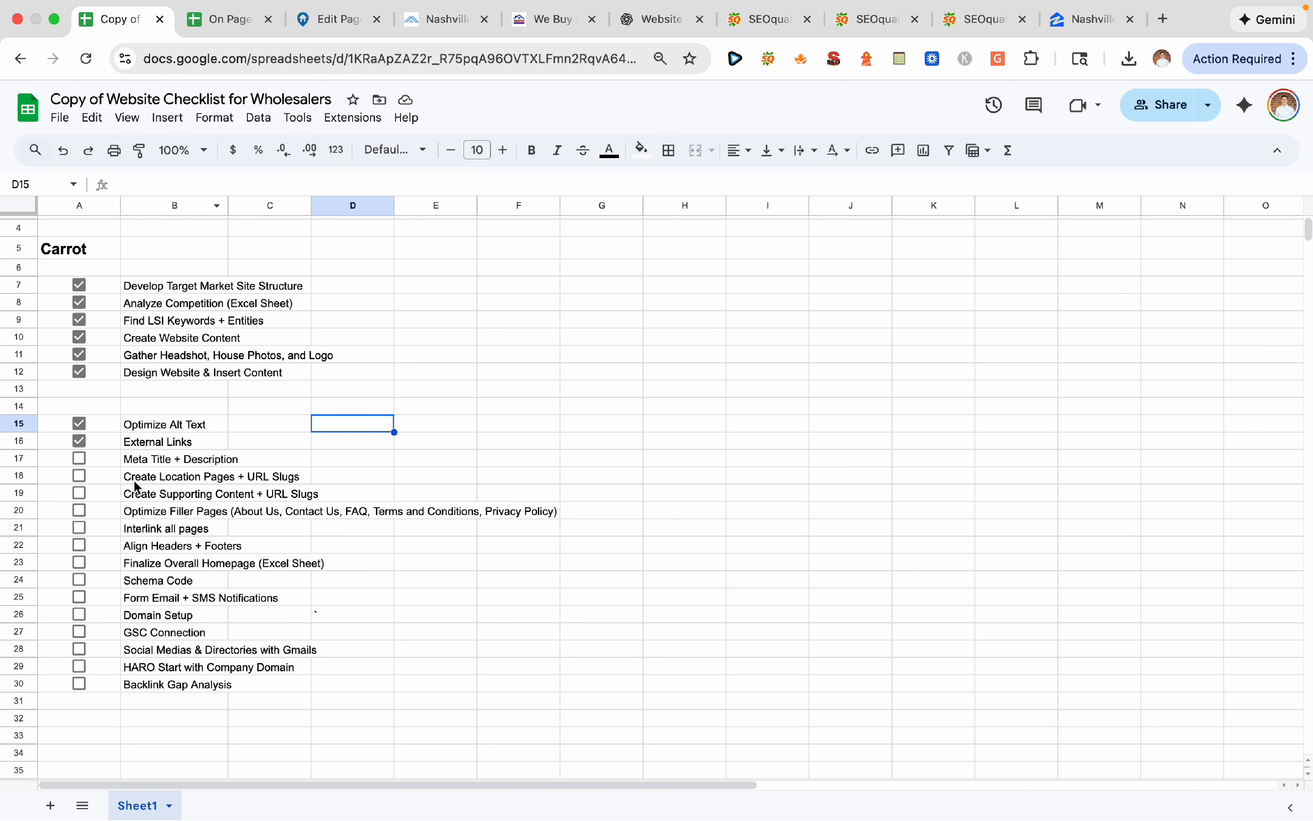
left_click(79, 458)
scroll(443, 421, "down", 3)
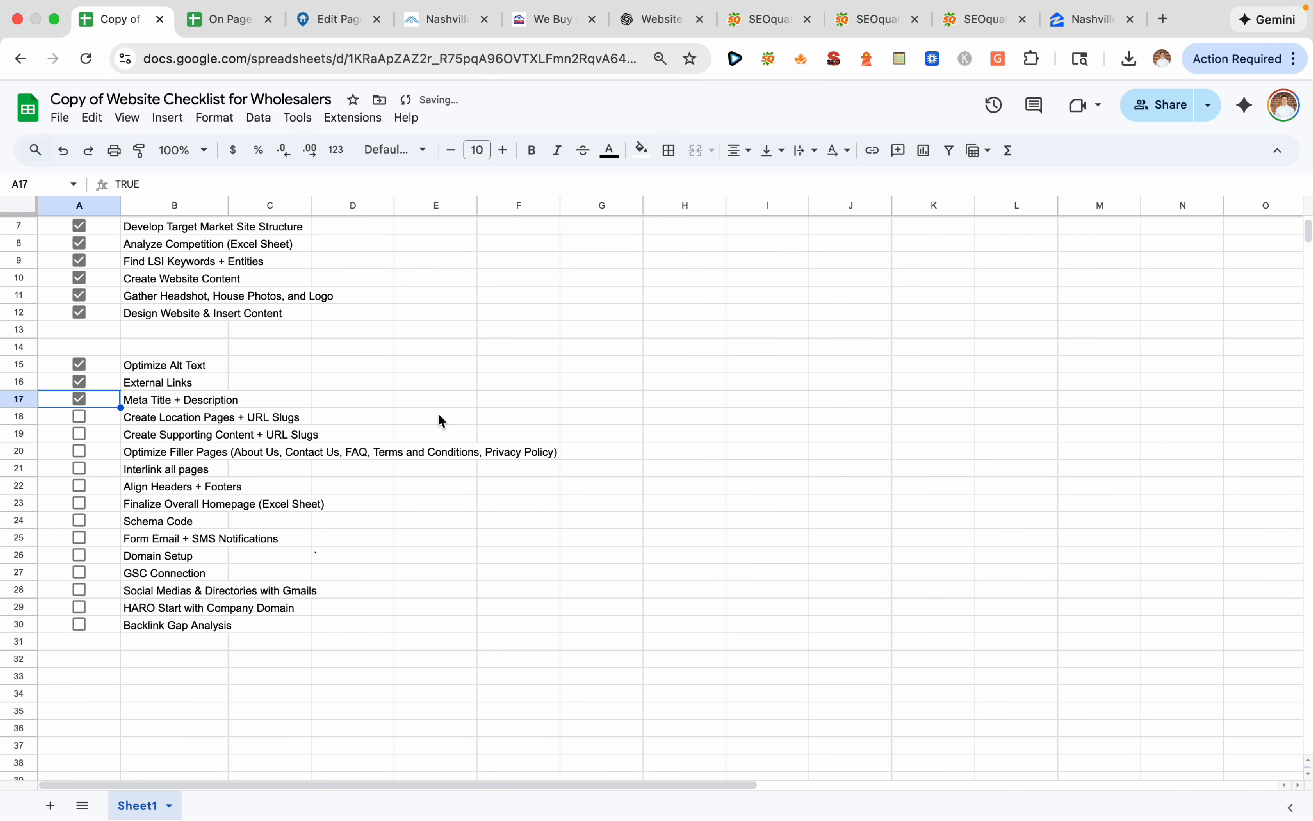
left_click(190, 411)
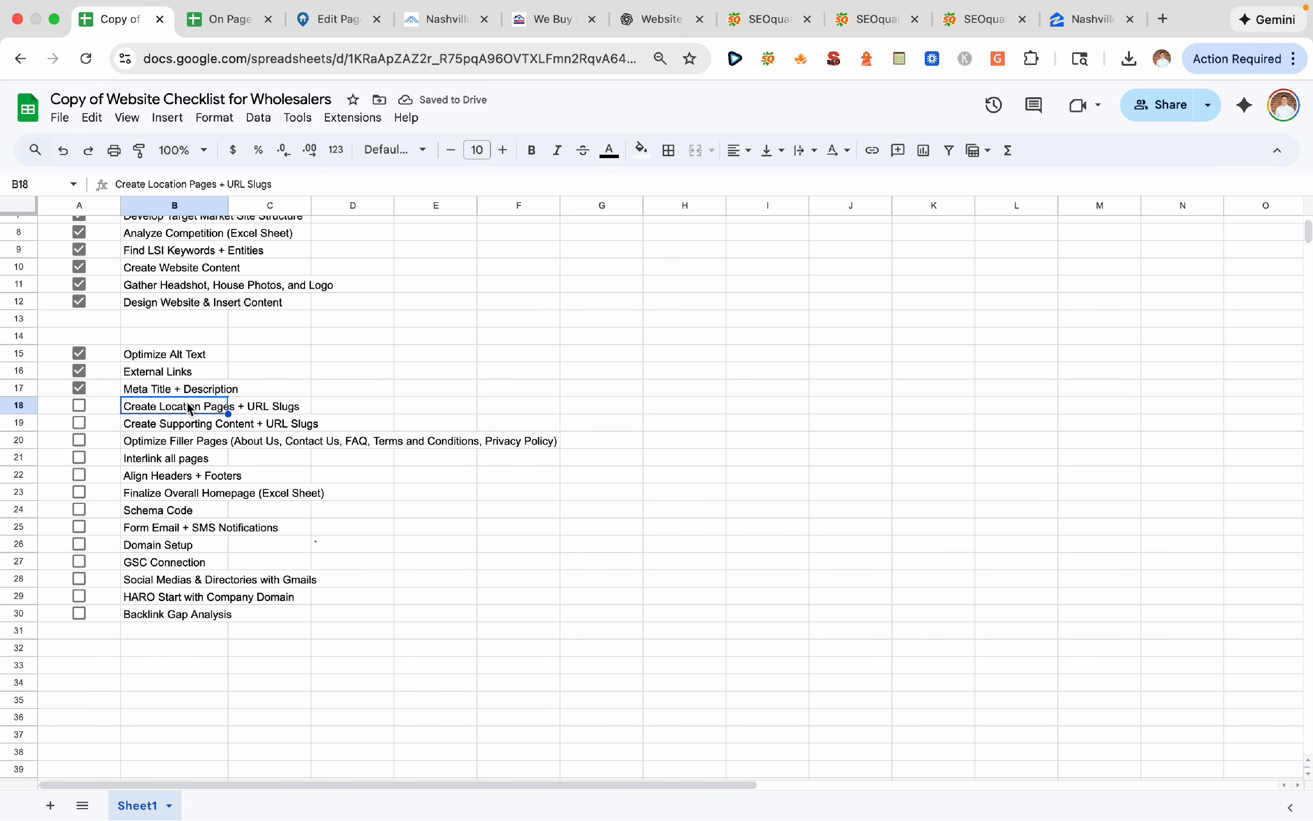
Switch from the checklist to the Carrot site editor and return to the site's list of pages
left_click(442, 388)
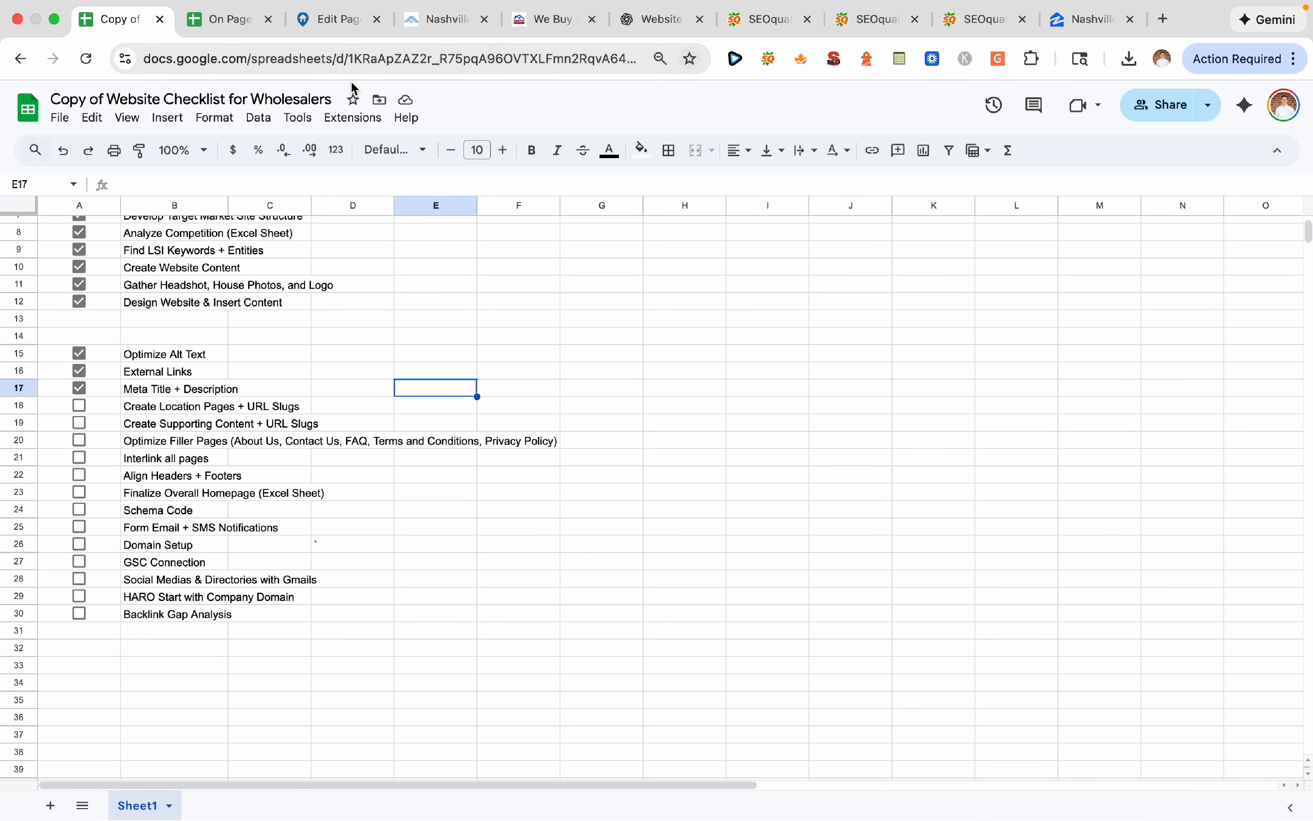
left_click(307, 23)
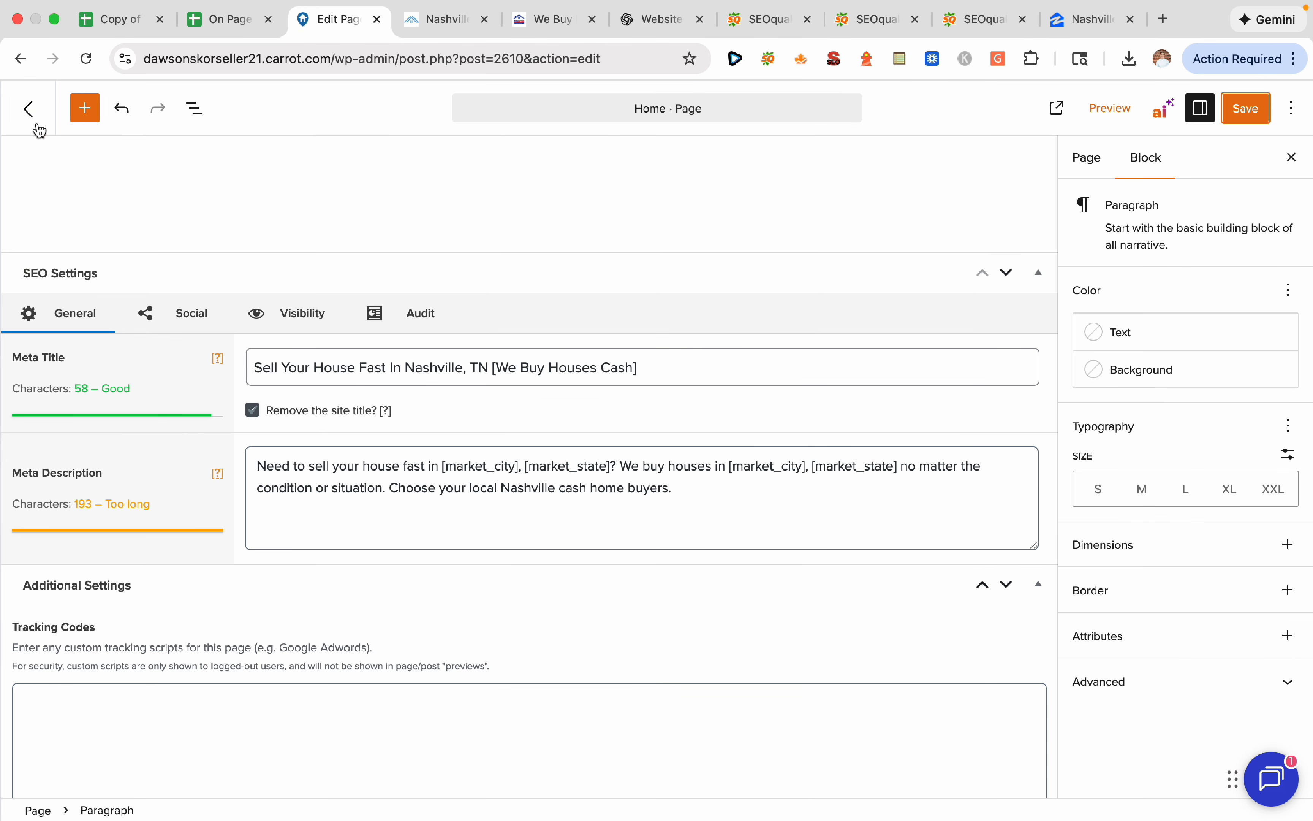
left_click(27, 111)
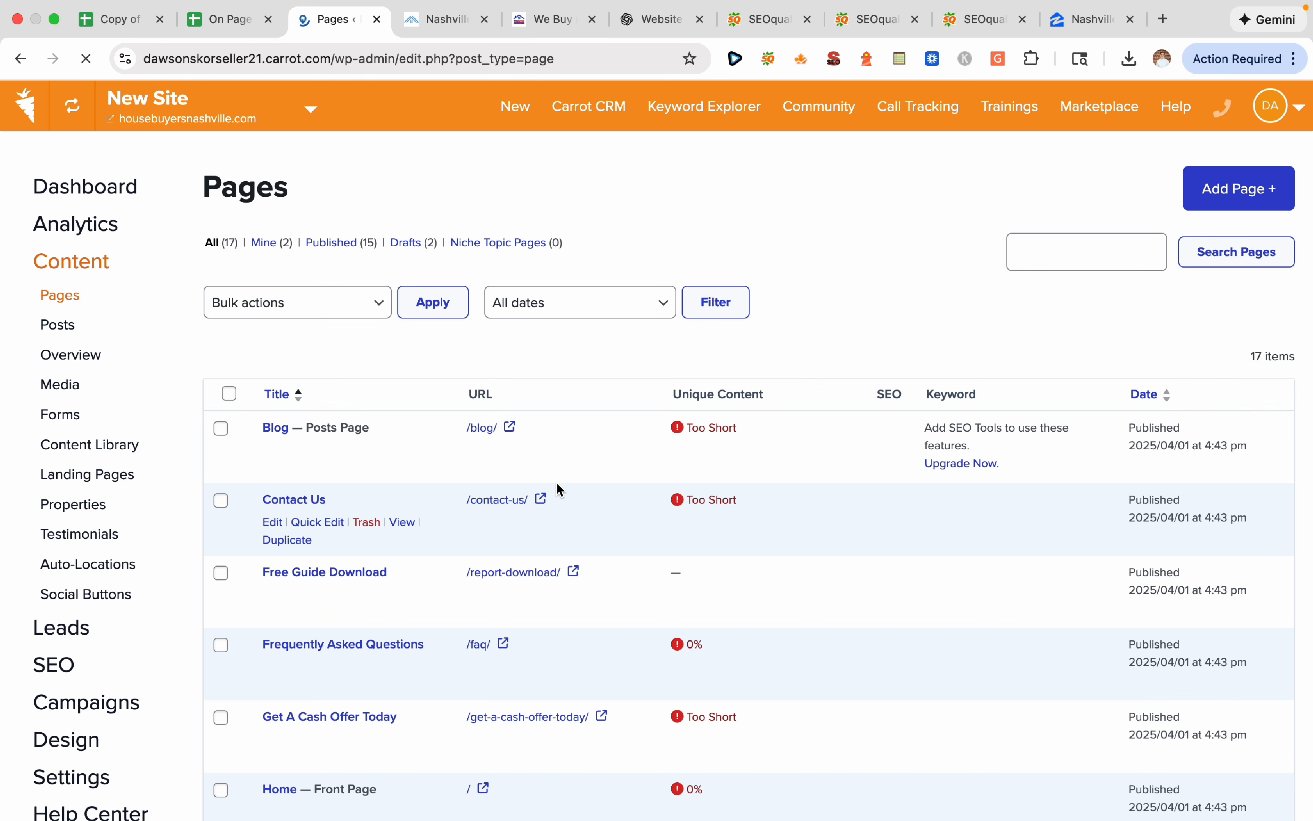
Duplicate the published Home page whose URL is /home-2/
scroll(554, 526, "down", 6)
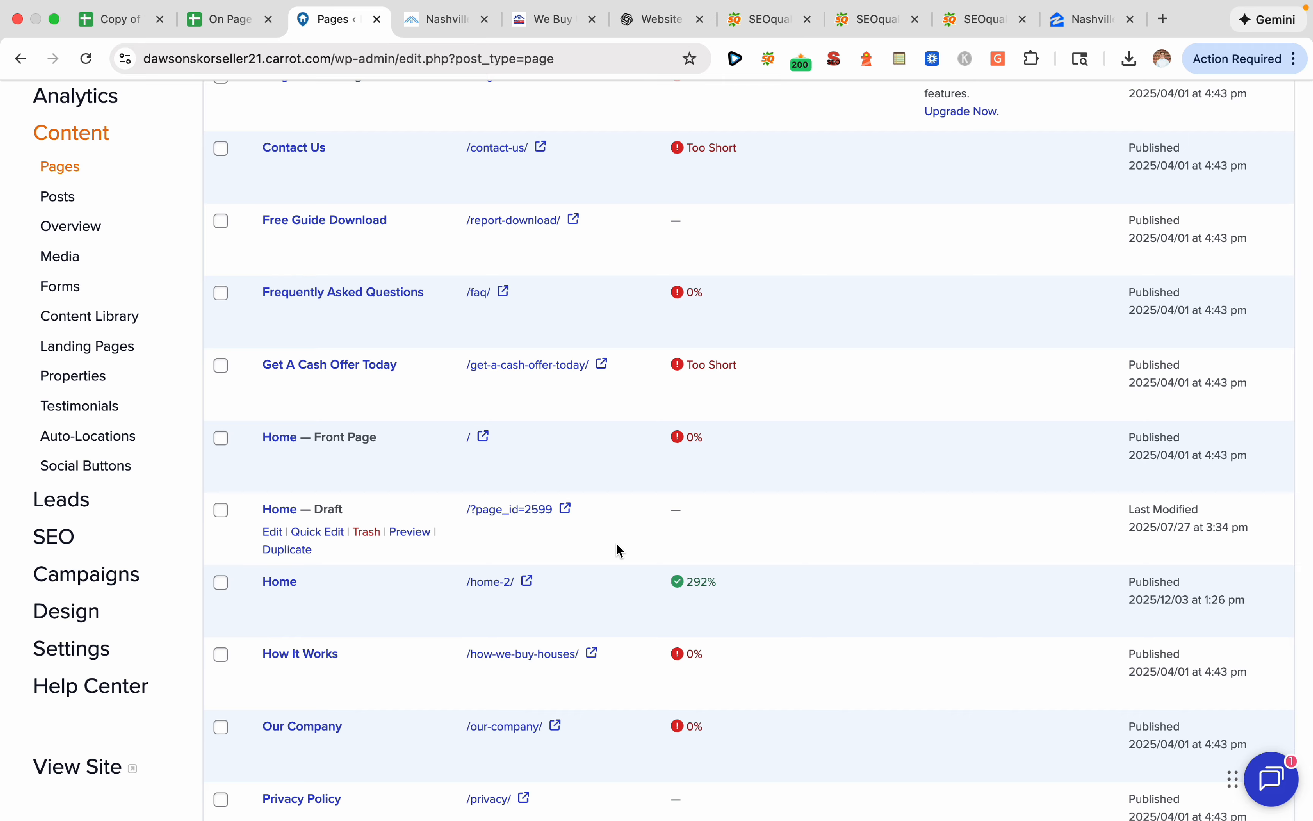
scroll(601, 522, "down", 3)
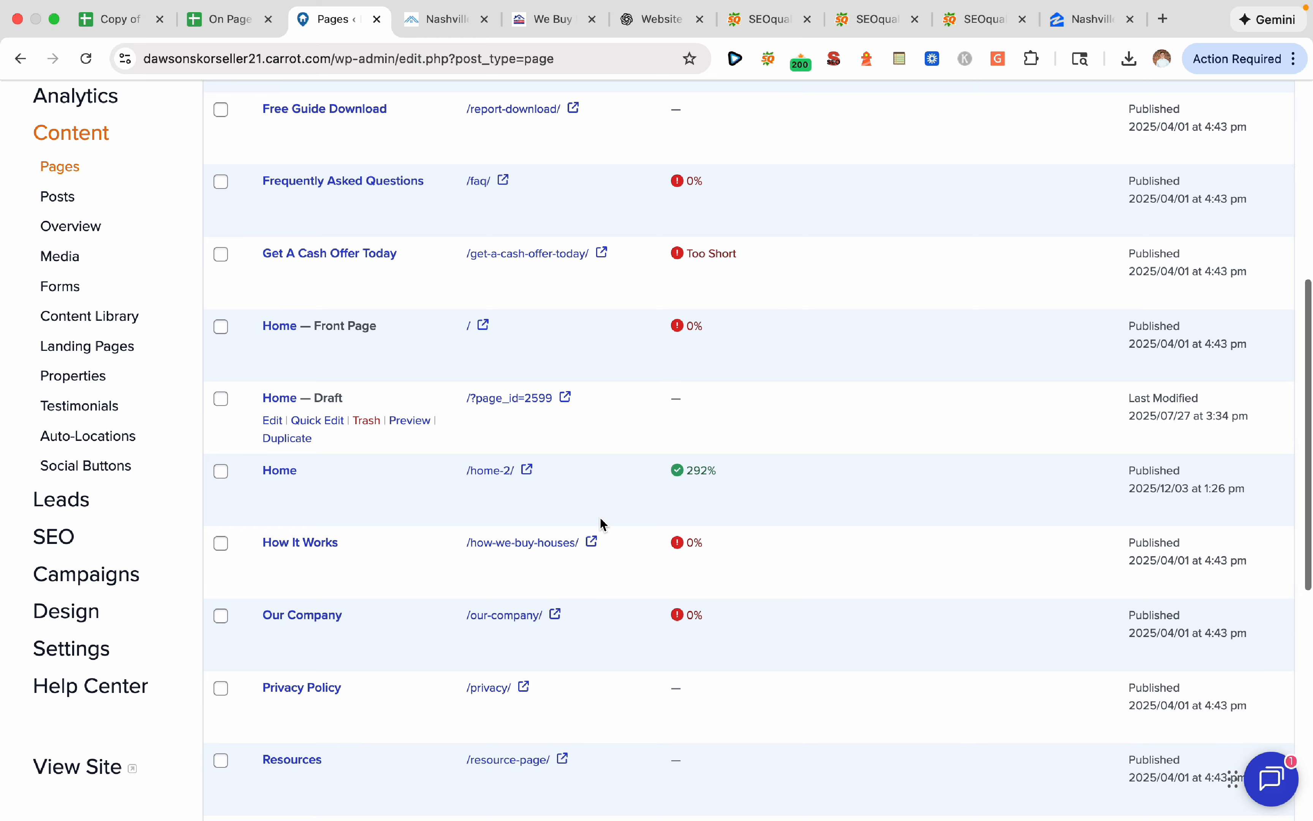
scroll(608, 414, "up", 1)
scroll(607, 413, "down", 3)
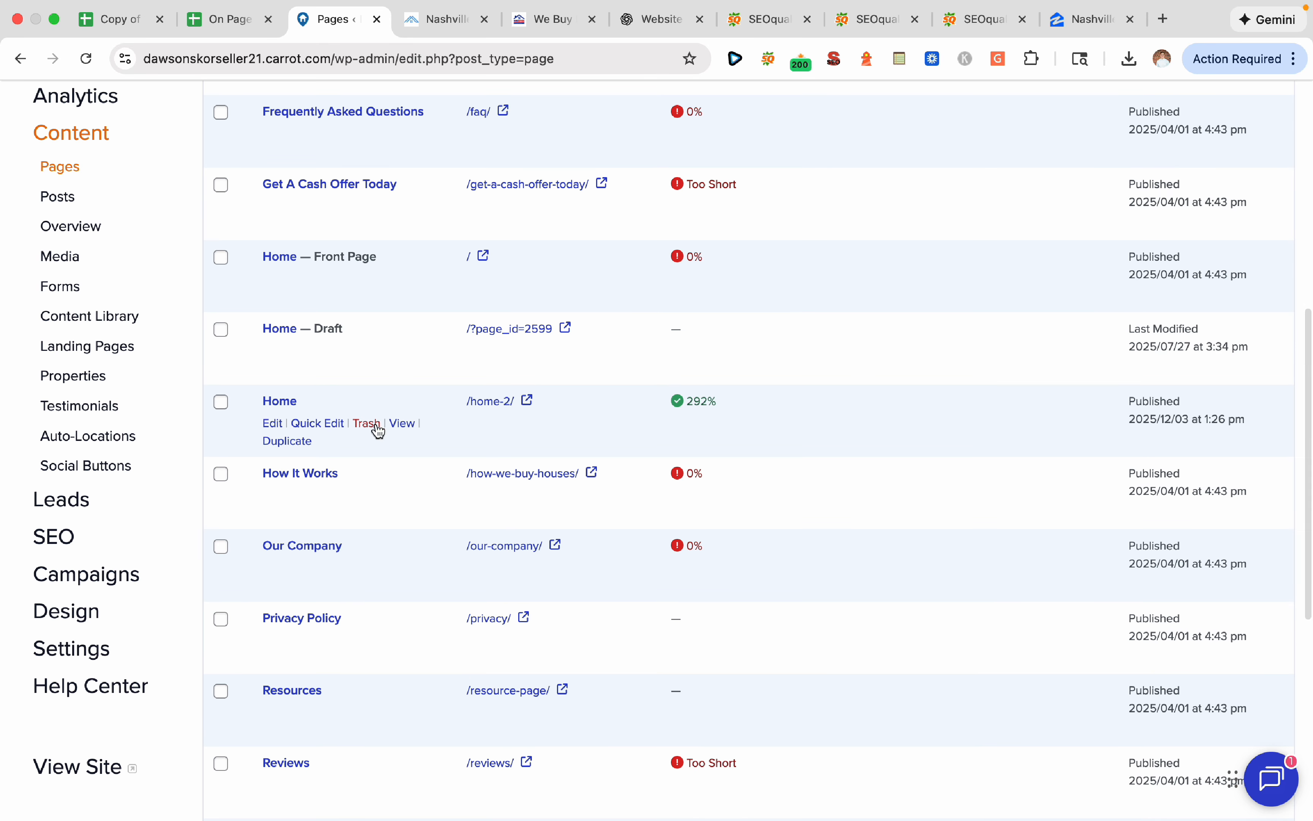
left_click(281, 449)
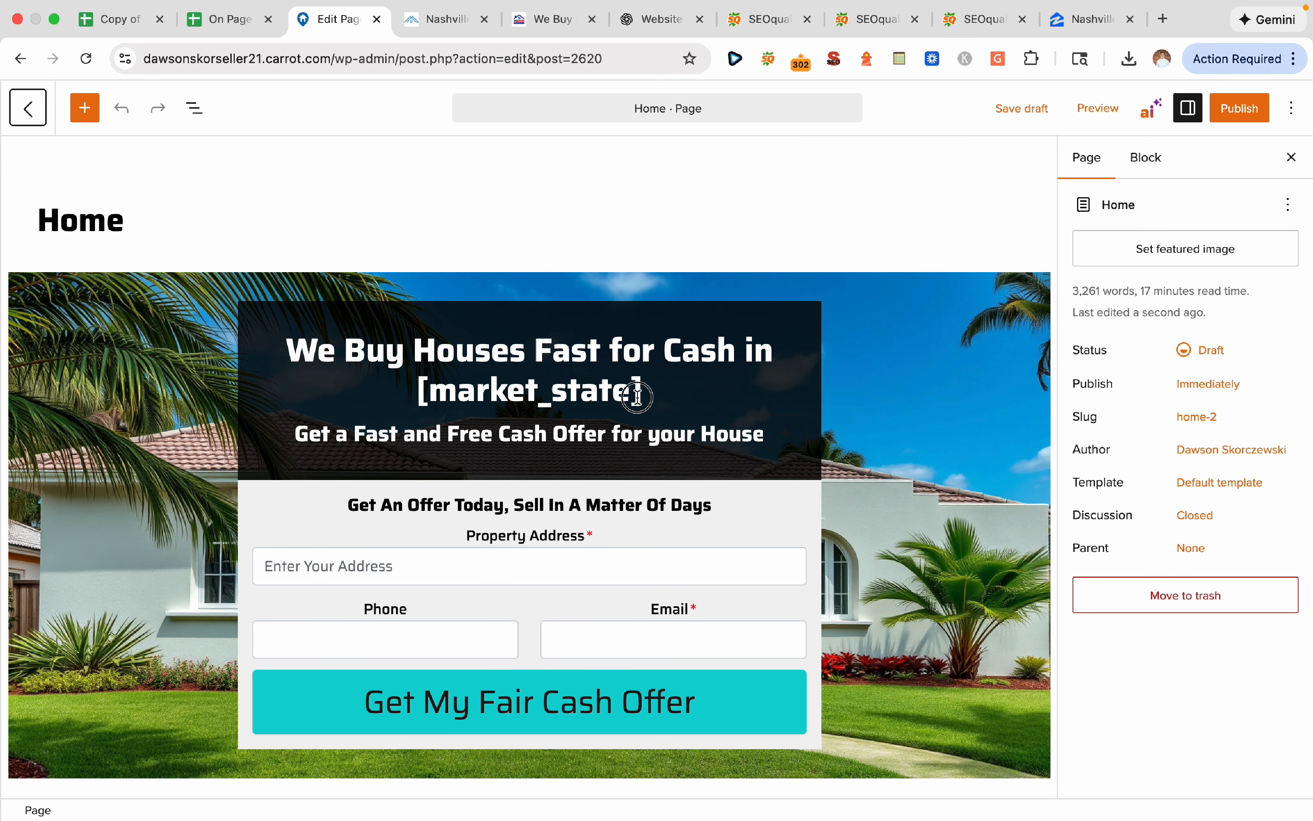
Override the duplicated page's market city with Knoxville in its Override Market Settings
left_click_drag(637, 397, 670, 389)
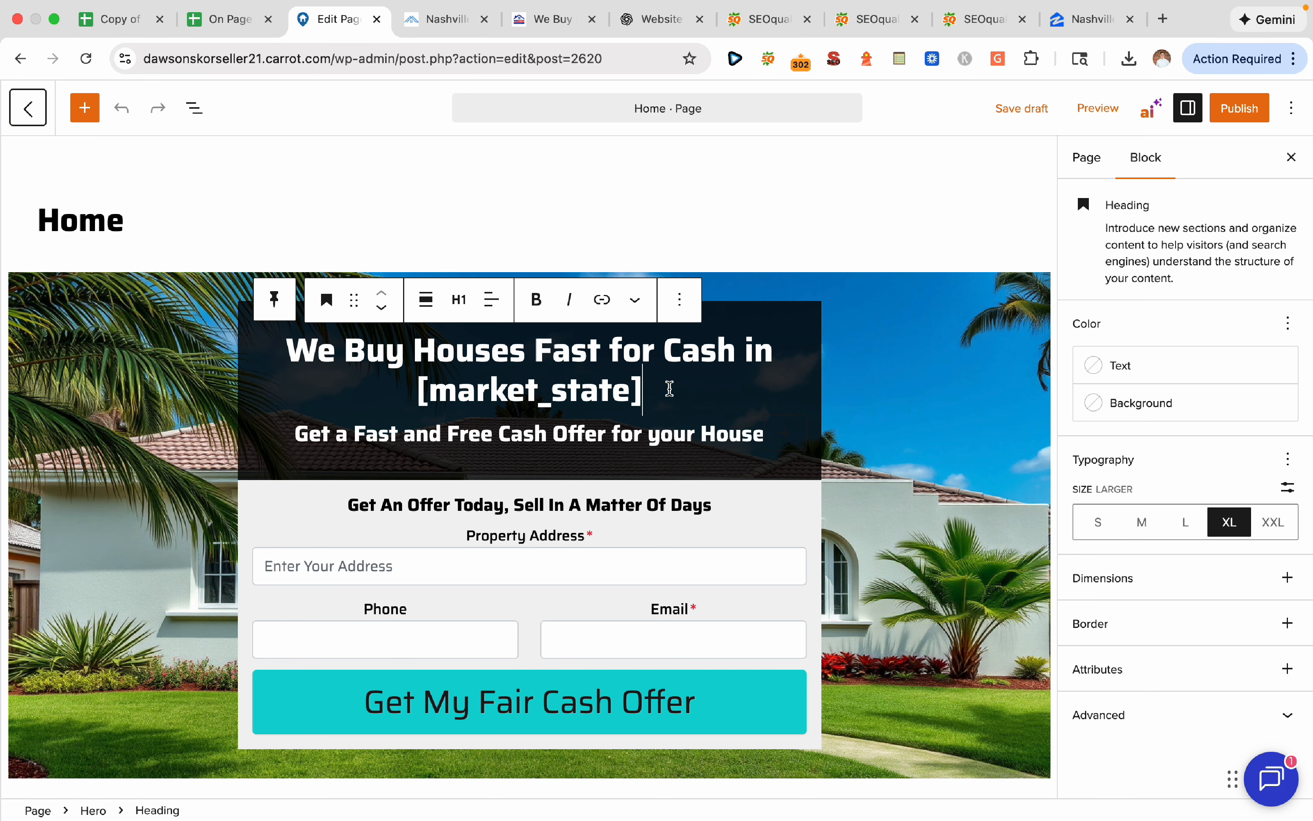
scroll(248, 417, "down", 10)
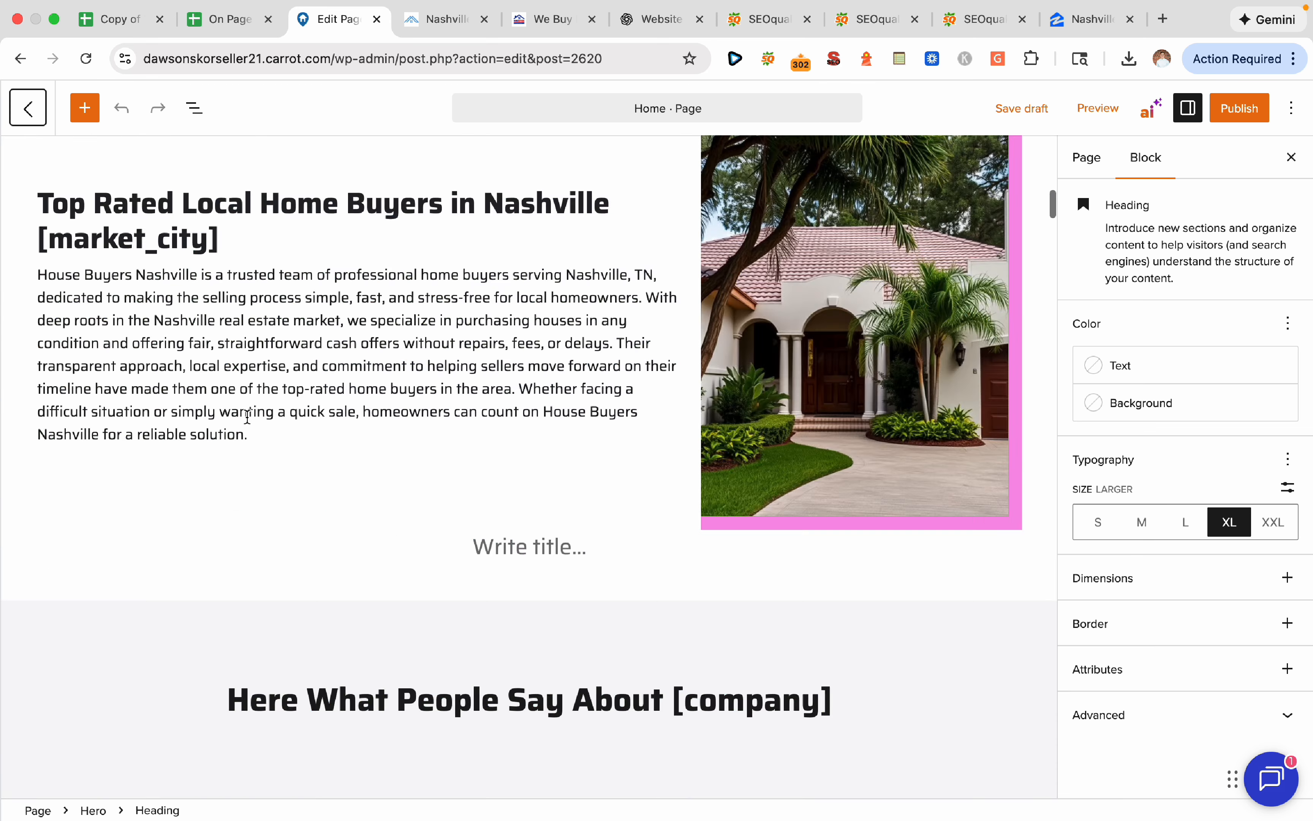
scroll(247, 416, "down", 10)
scroll(248, 416, "down", 20)
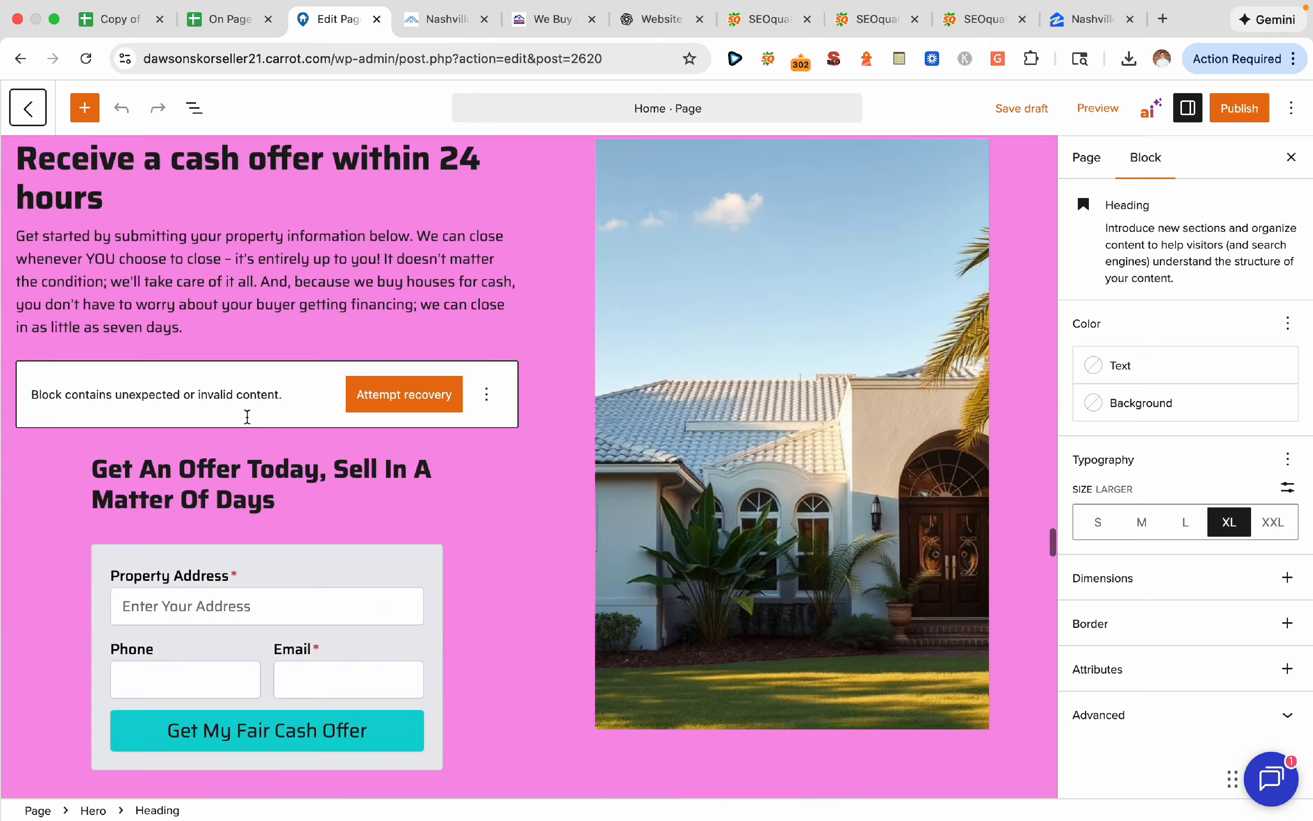
scroll(248, 416, "down", 15)
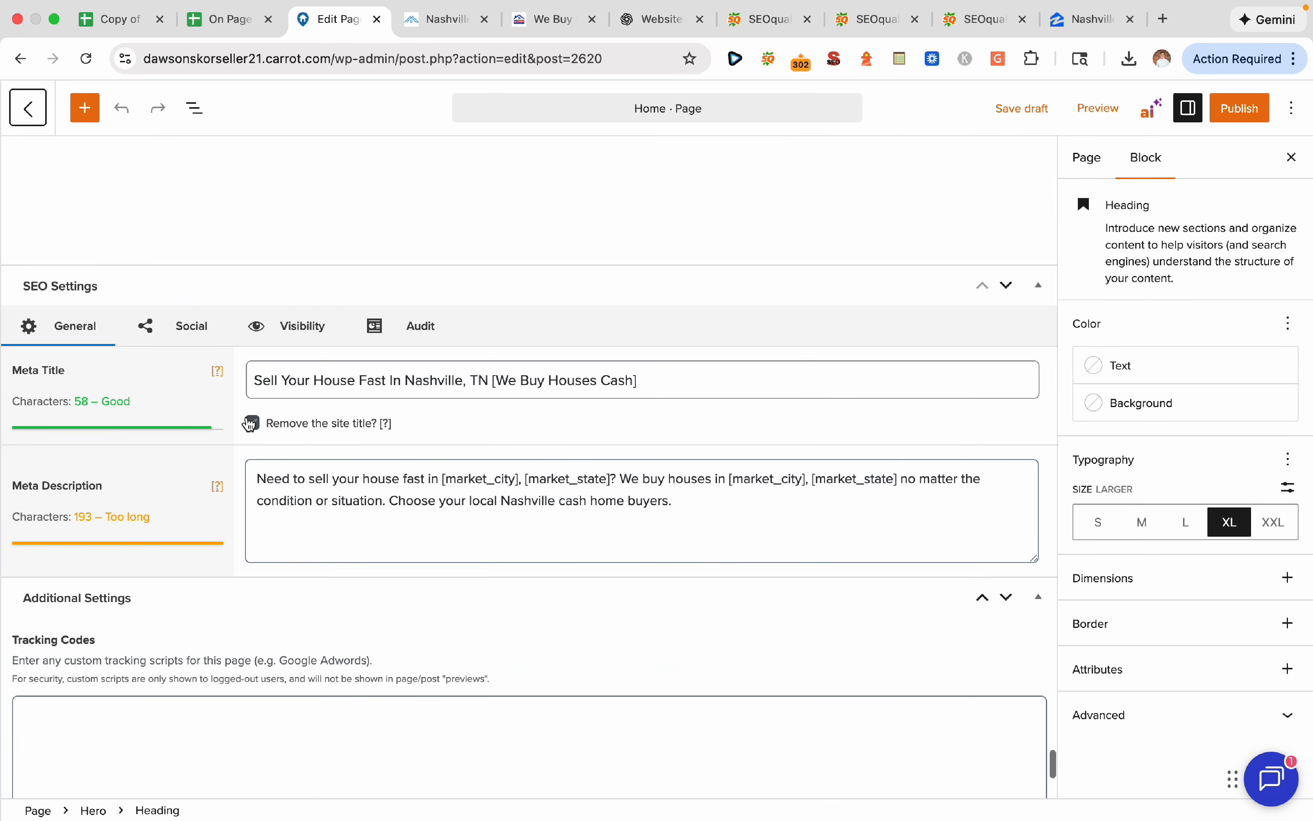
scroll(247, 423, "down", 5)
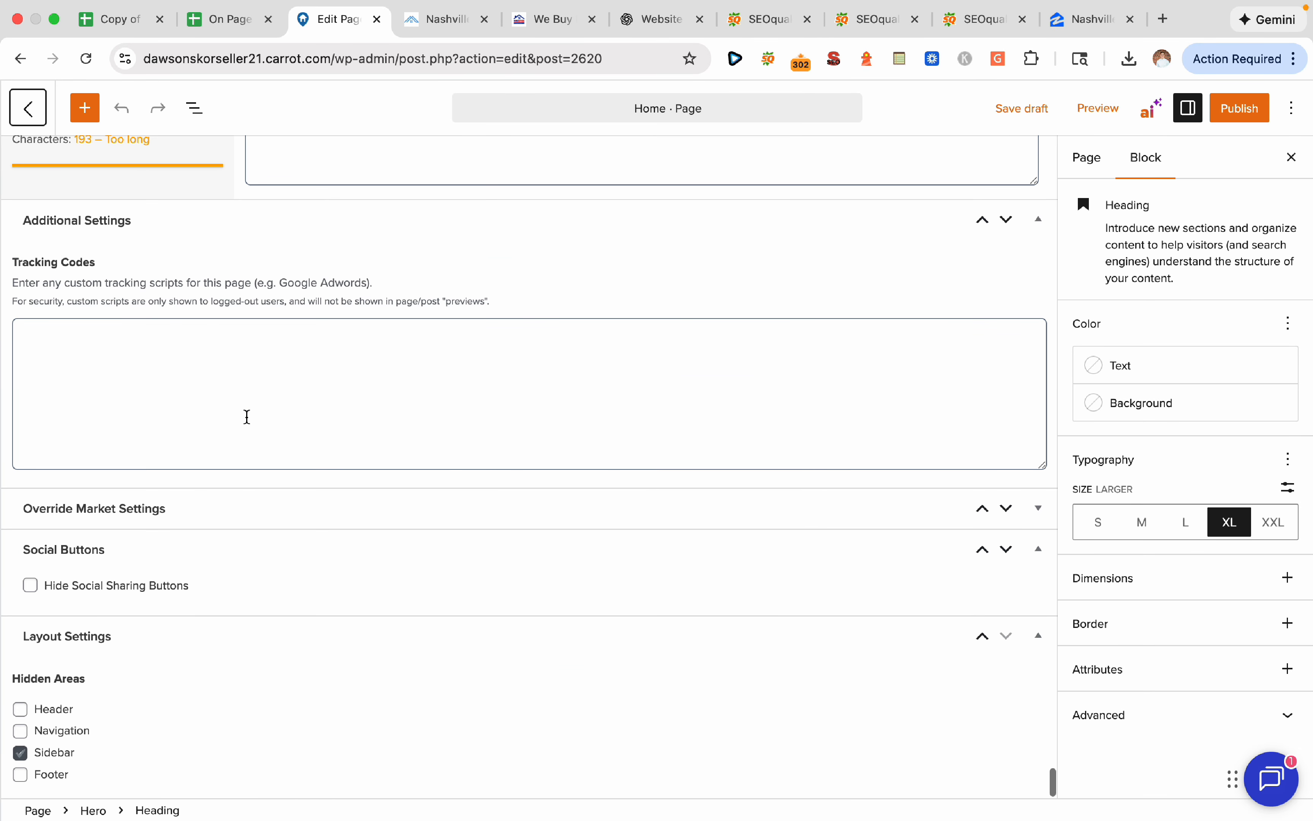
left_click(249, 507)
scroll(248, 507, "down", 1)
scroll(250, 509, "down", 1)
left_click(309, 514)
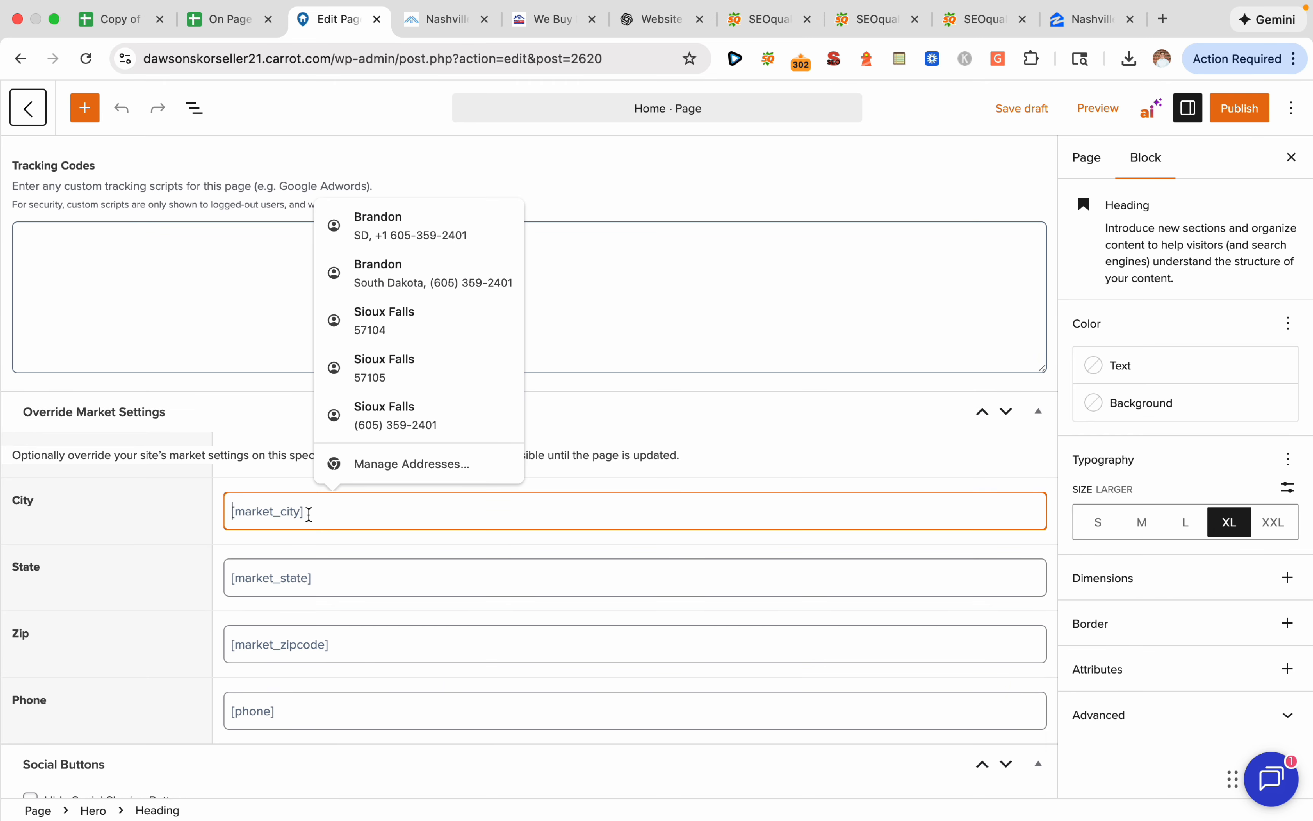
type("Knxv")
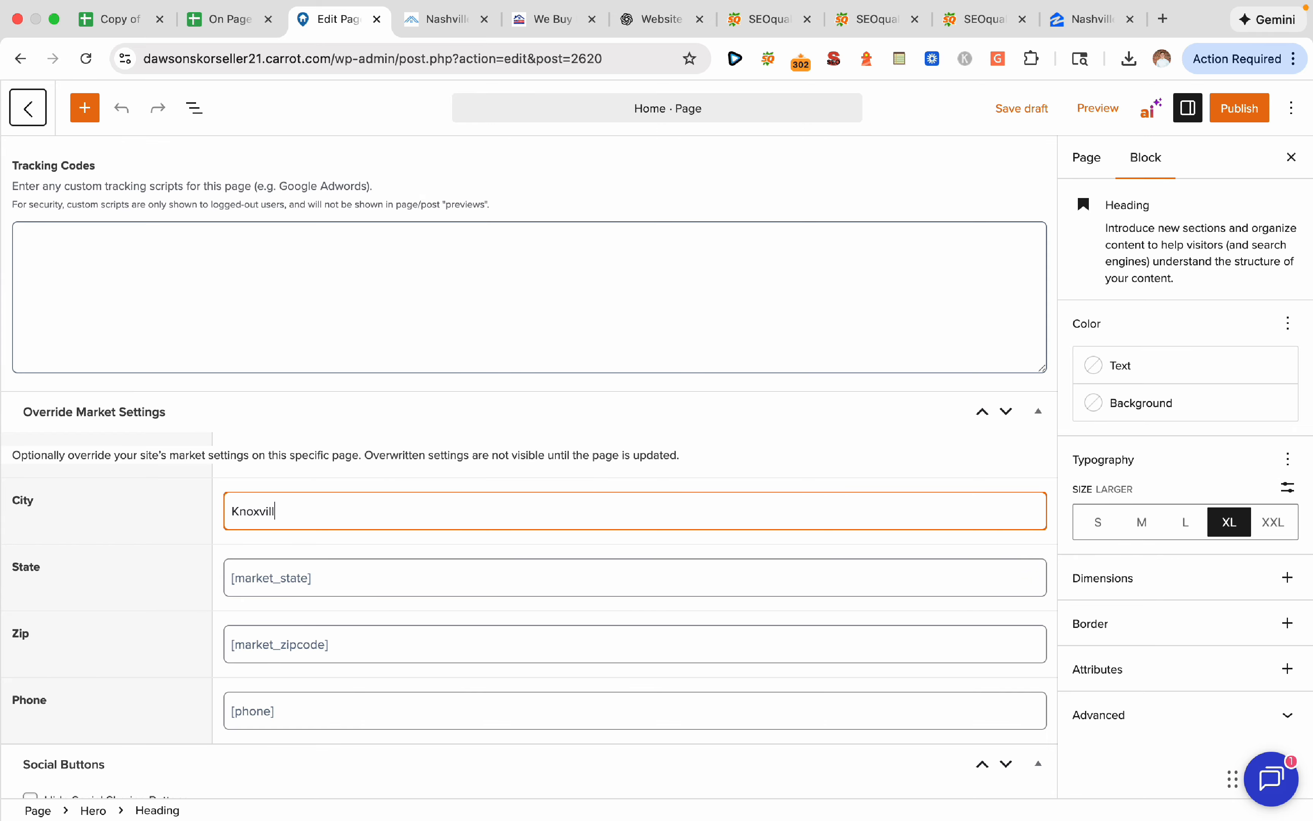
Save the duplicated page as a draft and stay in its editor
scroll(635, 467, "up", 15)
left_click(1022, 108)
left_click(29, 111)
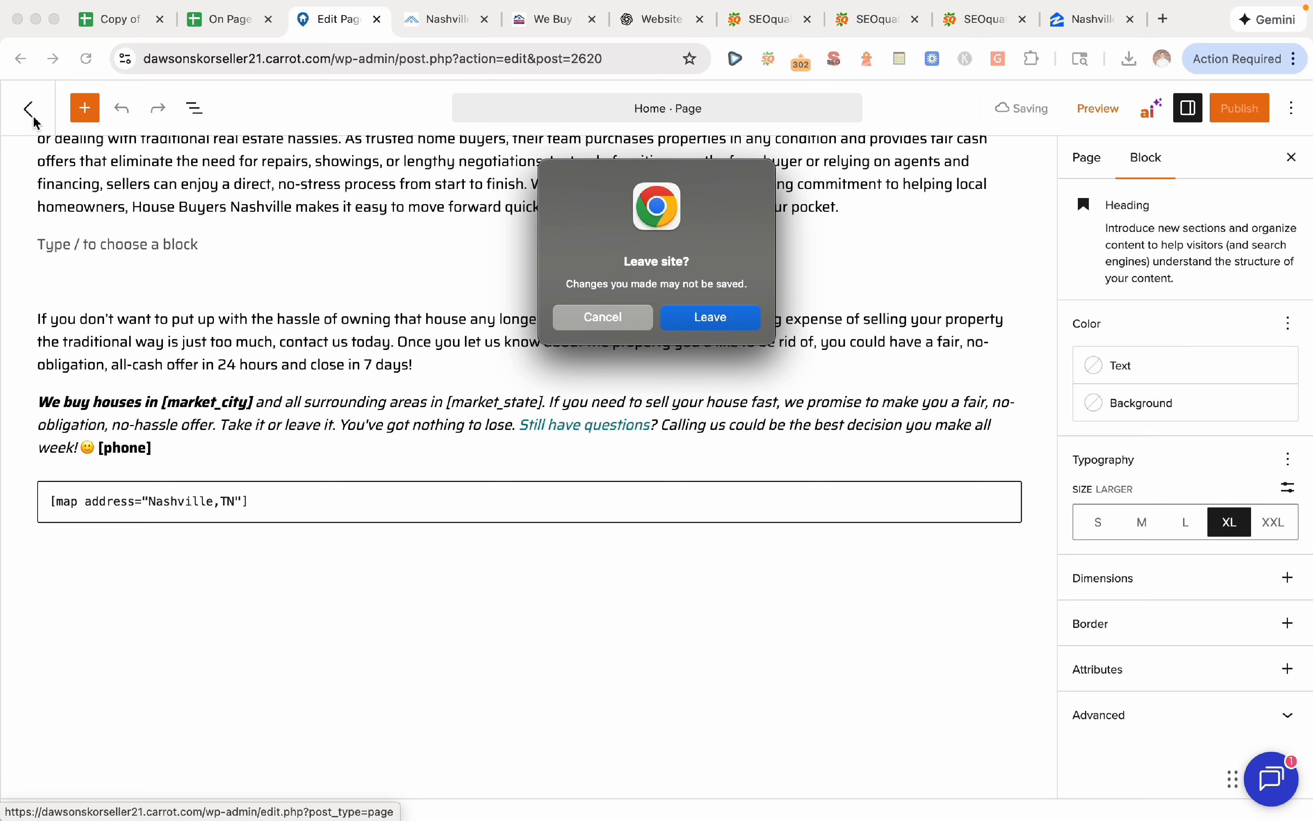
left_click(603, 317)
Open the duplicated page's URL slug for editing and select its existing text
left_click(1087, 158)
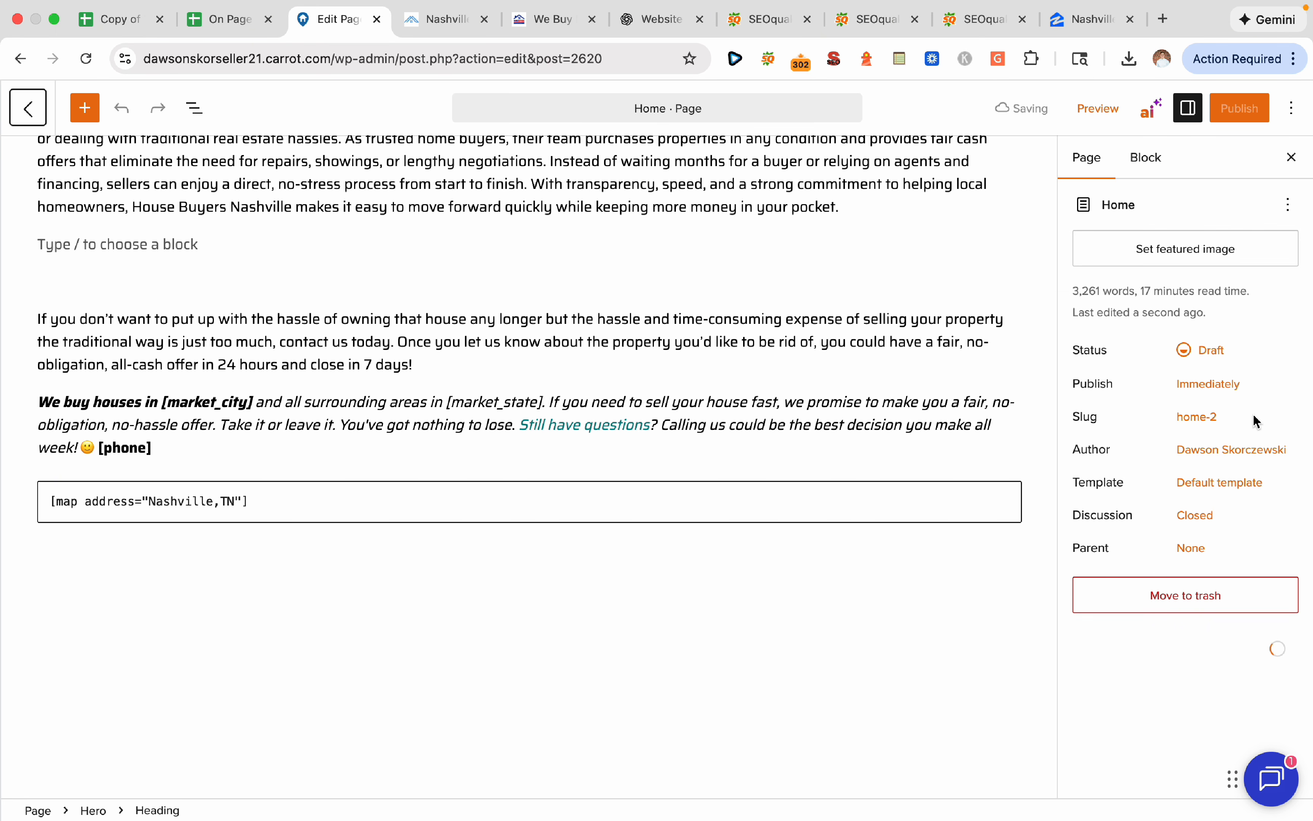
left_click(1219, 421)
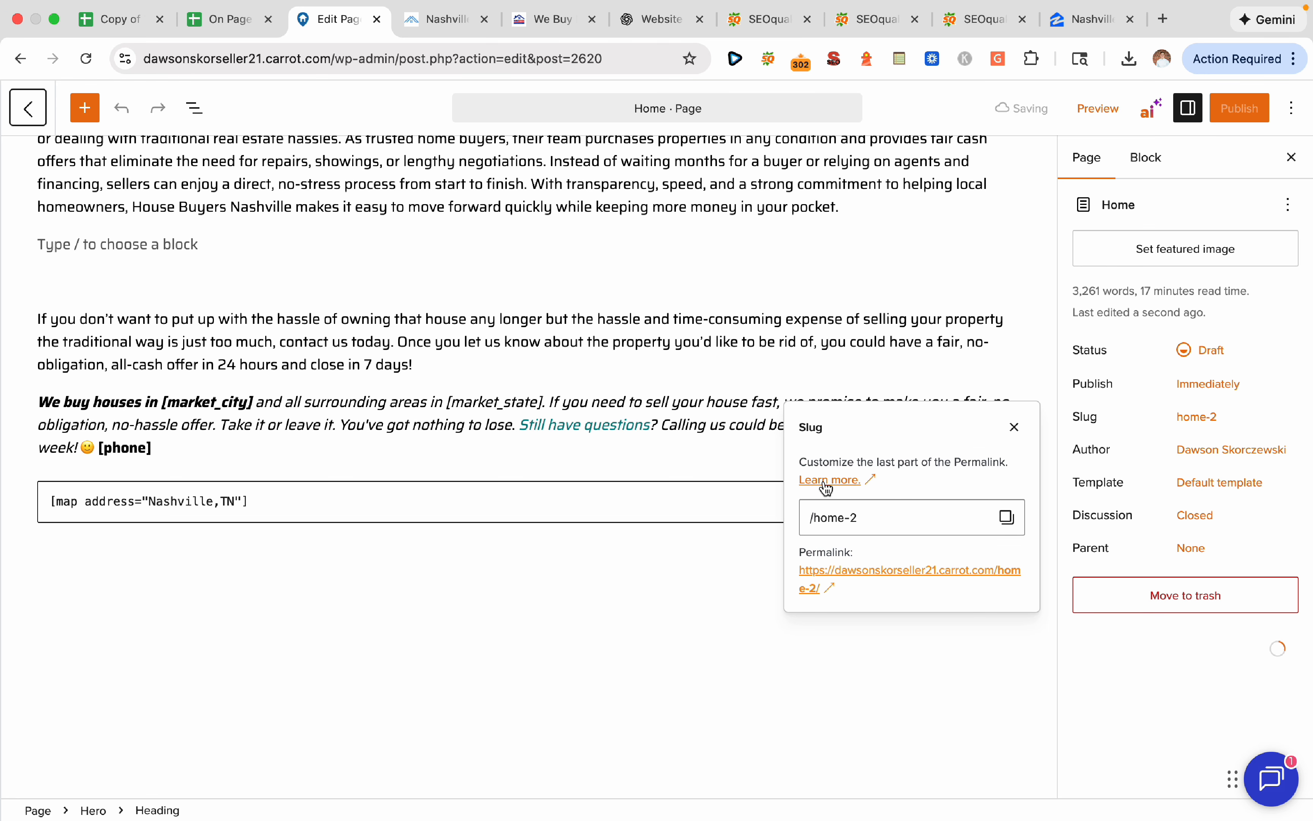
triple_click(866, 520)
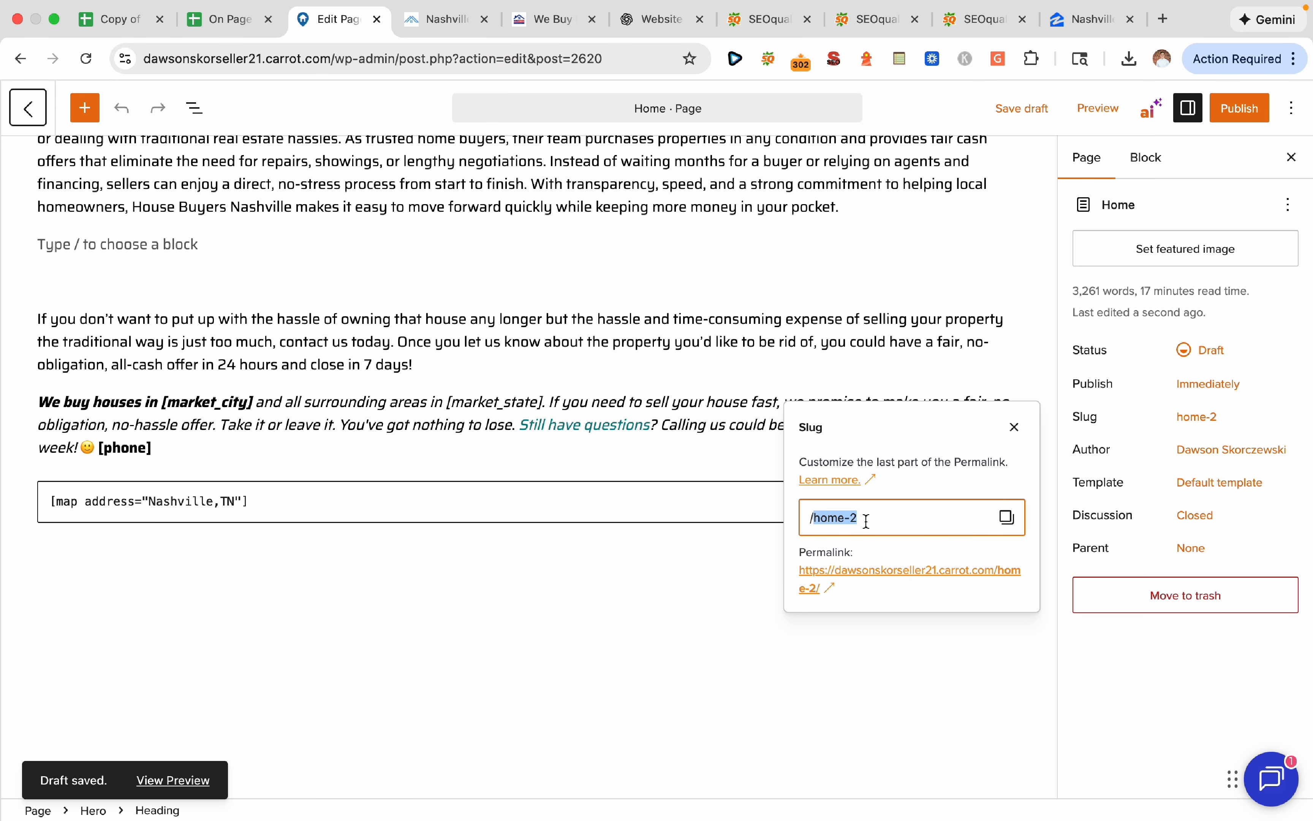
type("knoxville")
key("BackSpace")
key("BackSpace")
key("BackSpace")
key("BackSpace")
key("BackSpace")
key("BackSpace")
key("BackSpace")
key("BackSpace")
key("BackSpace")
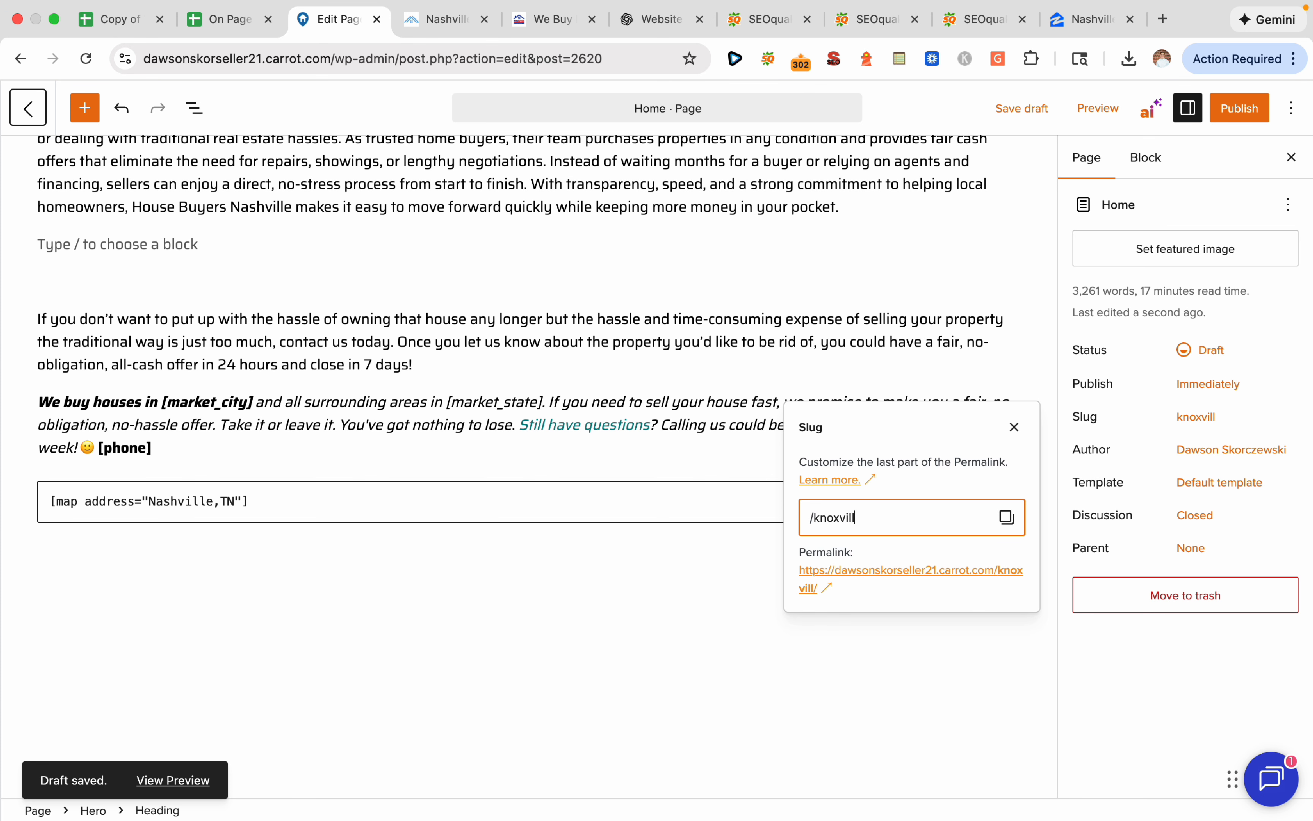
Set the duplicated page's URL slug to sell-my-house-fast-knoxville
type("sell")
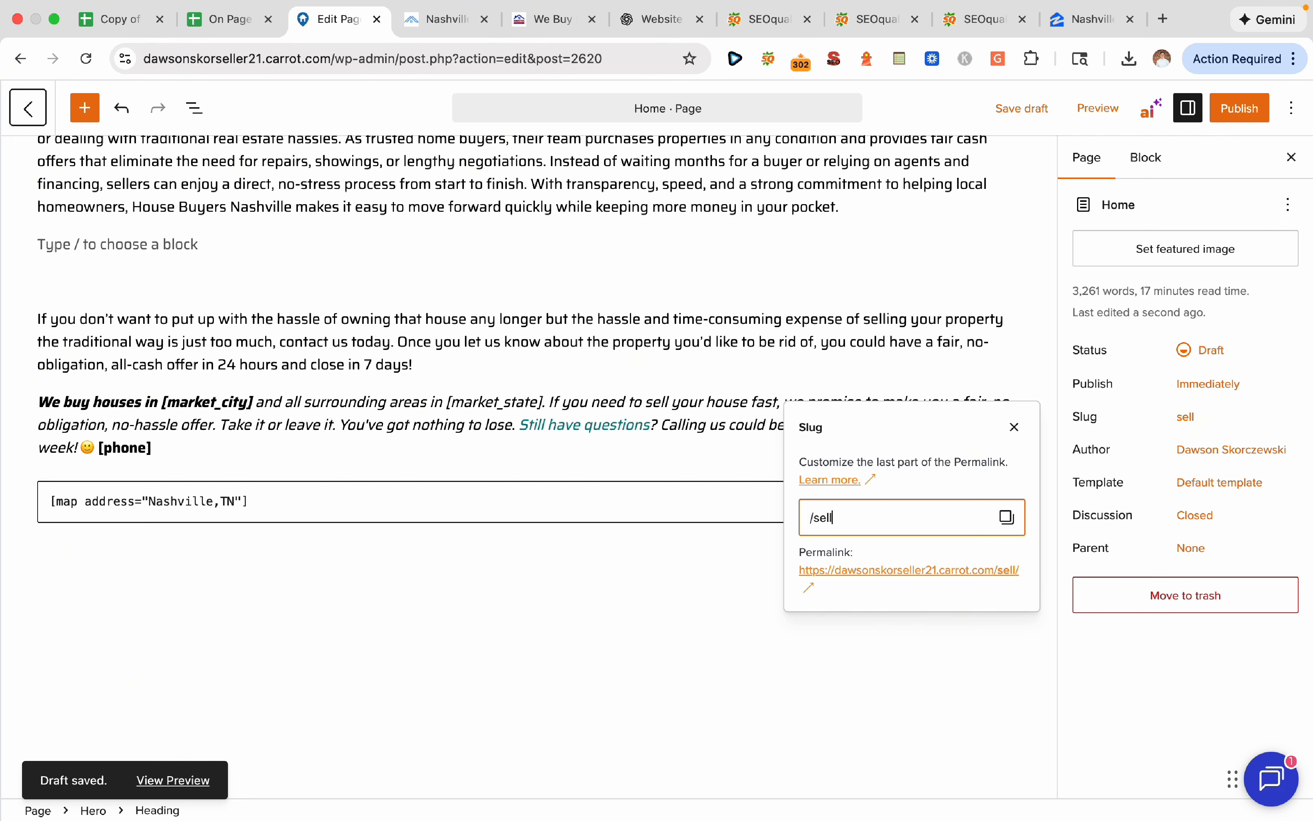
type("-my-house")
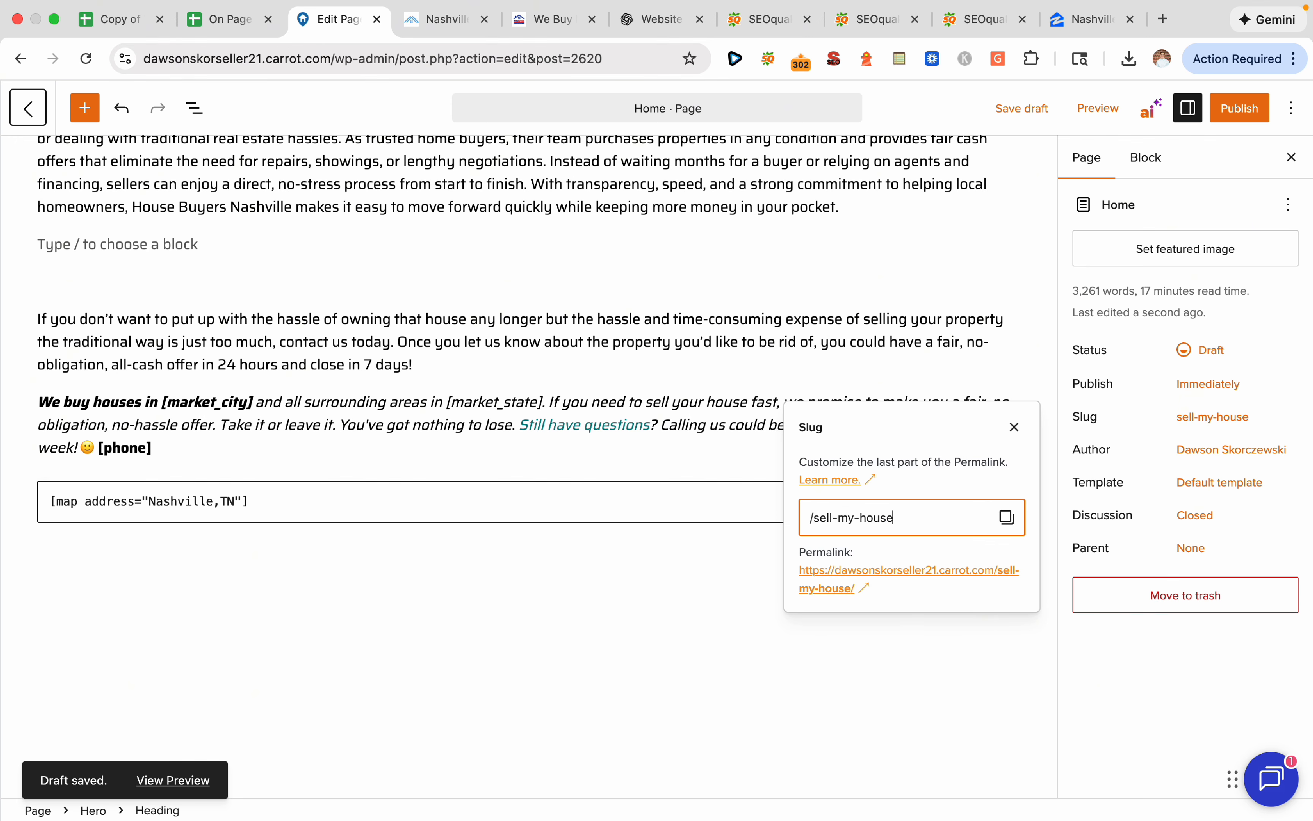
type("-fast-kno")
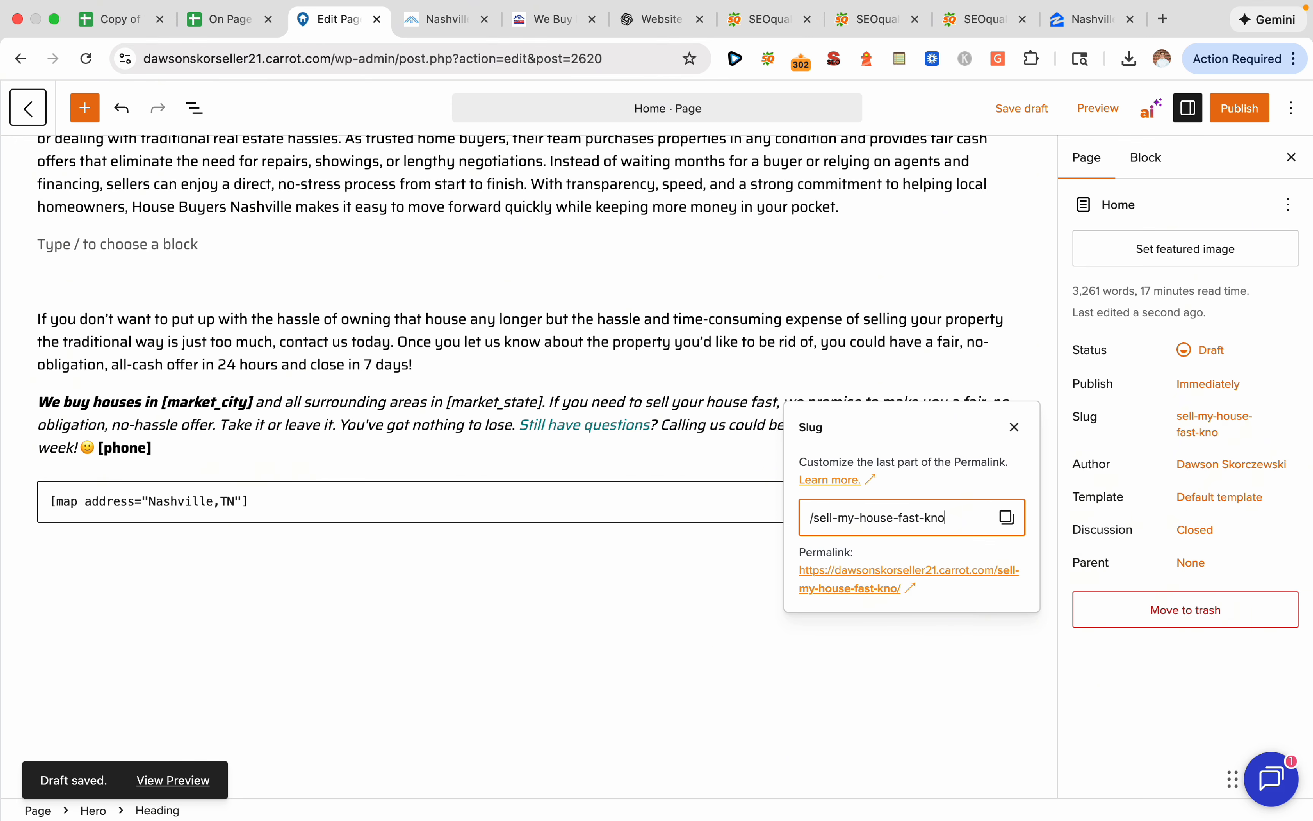
type("xville")
left_click(946, 707)
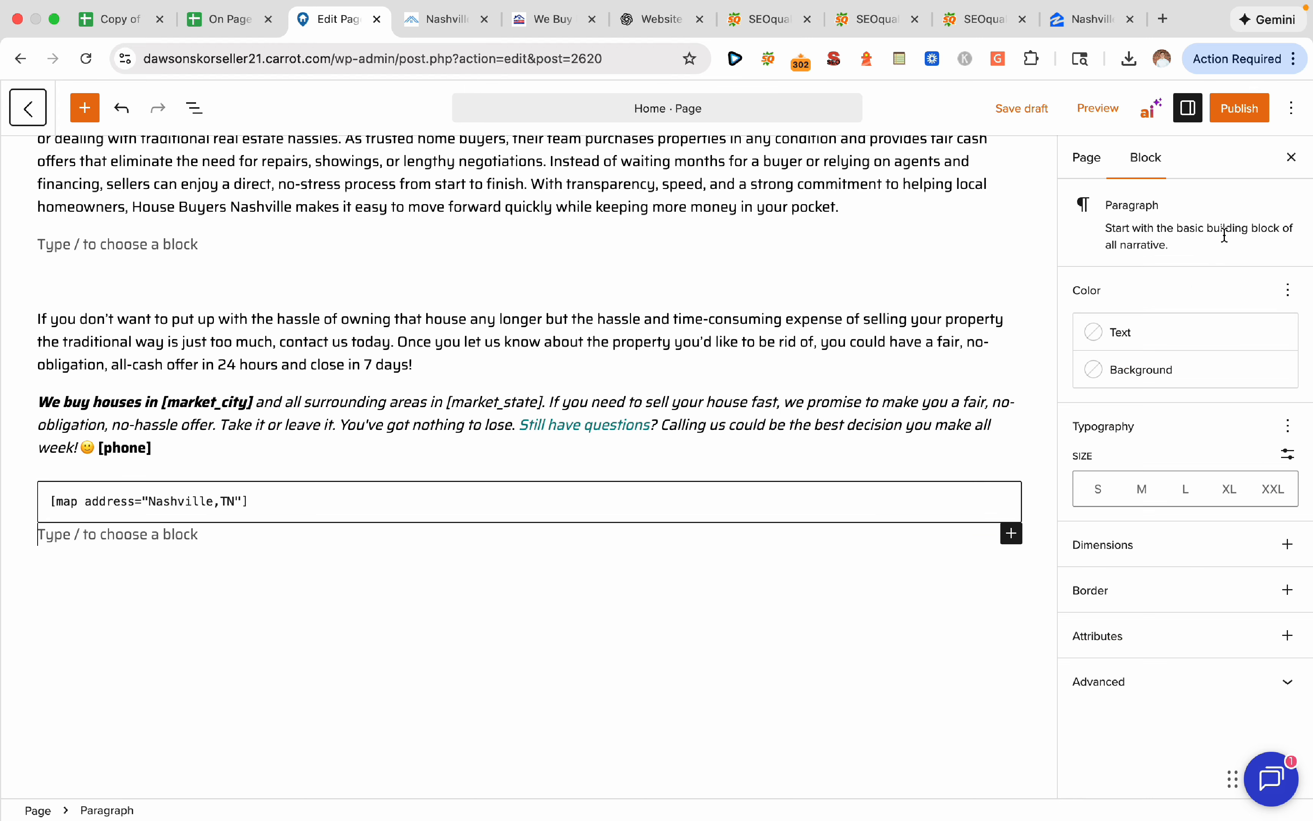
Save the draft, review its page settings and return to the list of pages
left_click(1038, 105)
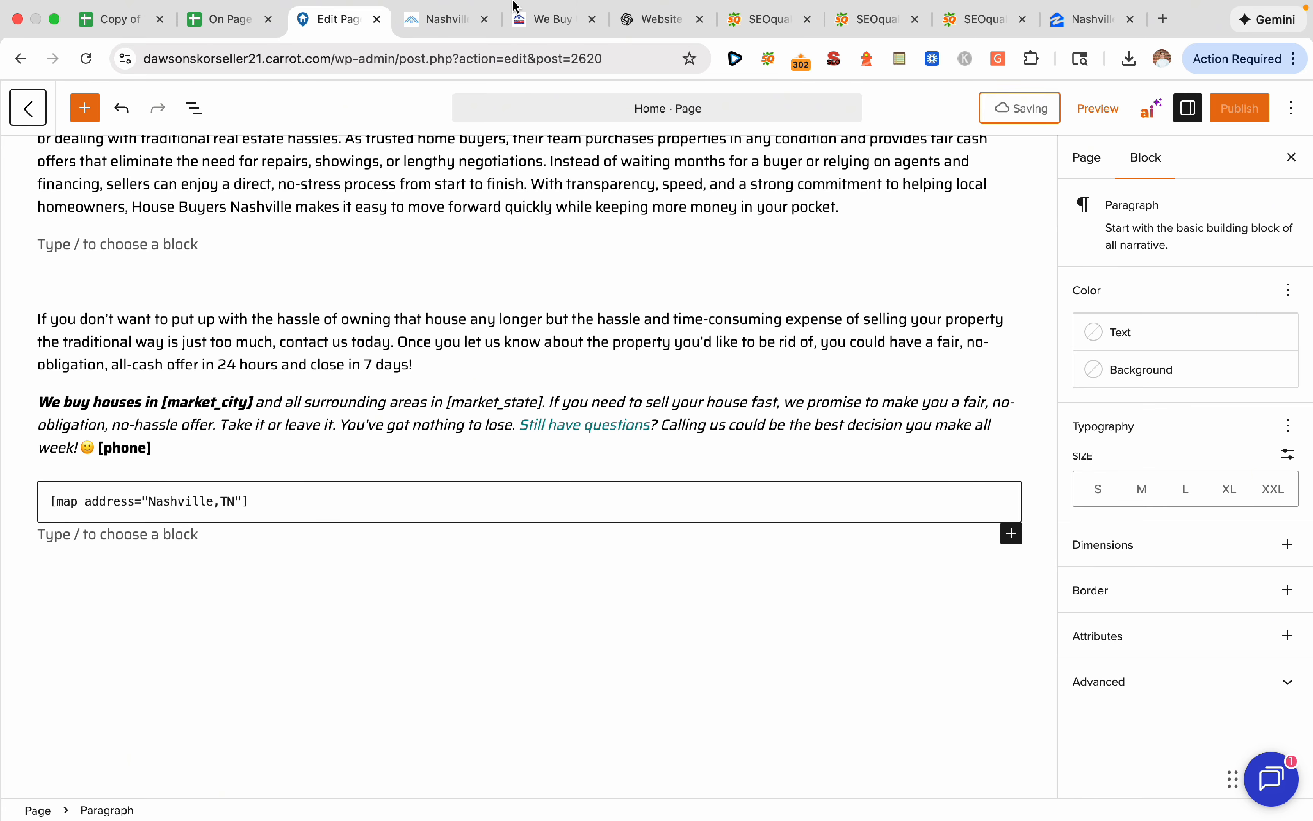
left_click(1097, 170)
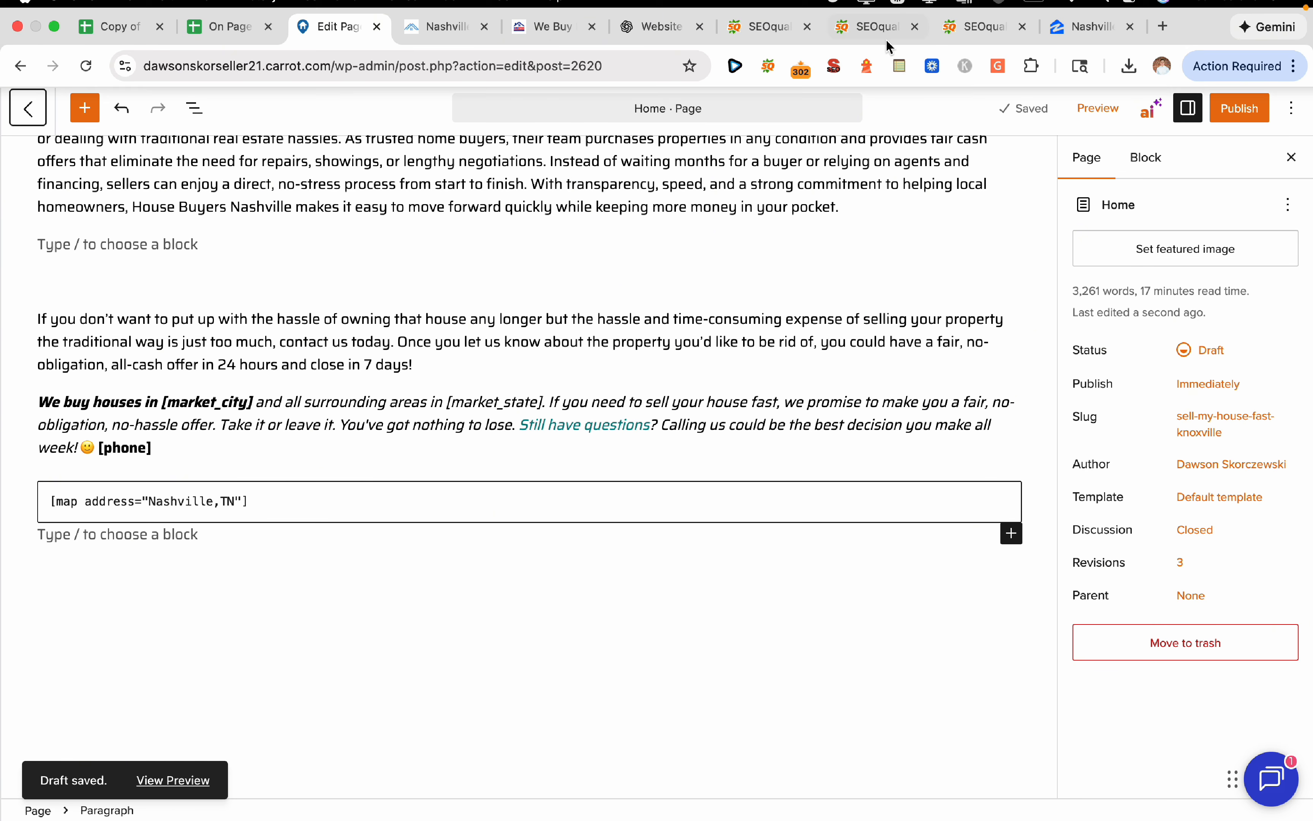
left_click(28, 106)
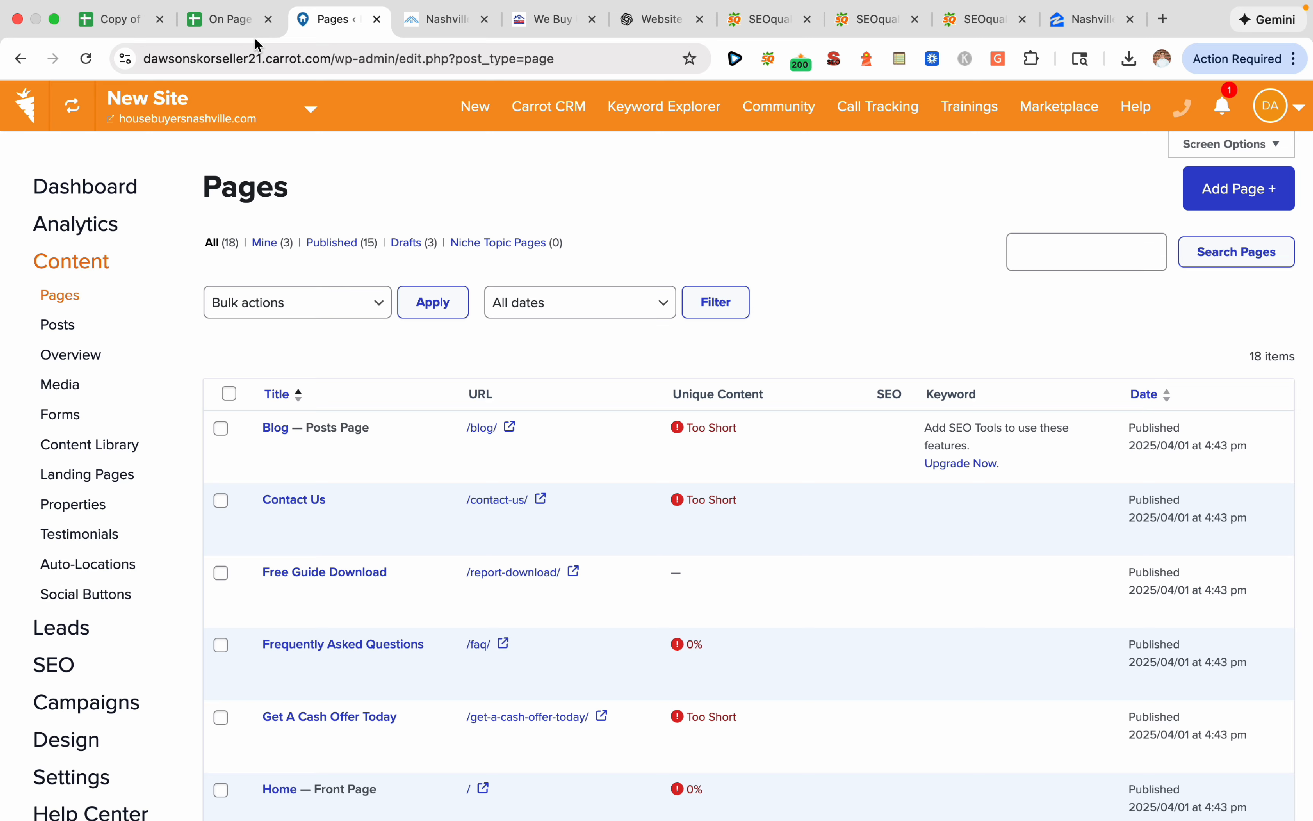
Switch to the website checklist in Google Sheets and check off "Create Location Pages + URL Slugs"
left_click(117, 19)
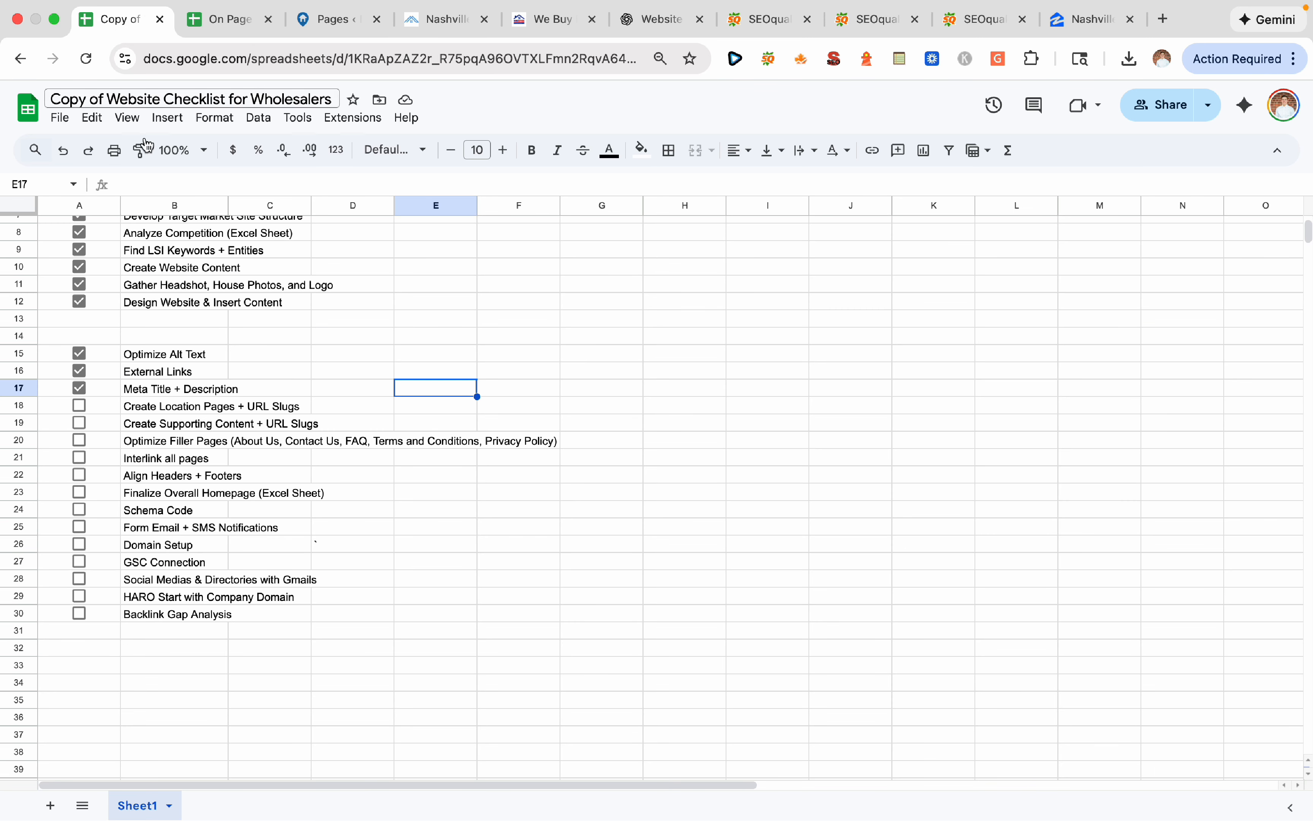
left_click(80, 406)
left_click(390, 372)
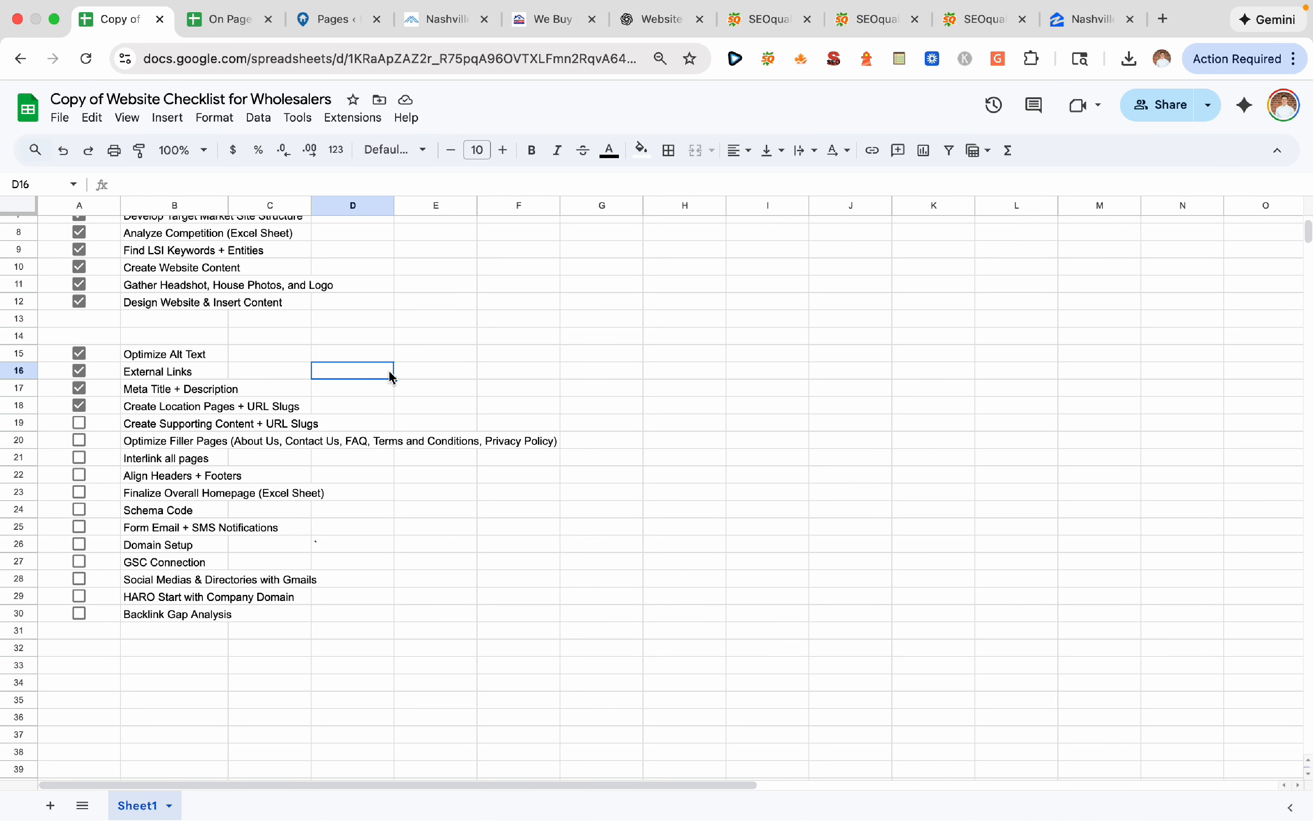
Search Google in a new browser tab for "top cities in nashville by population"
left_click(1164, 23)
type("top")
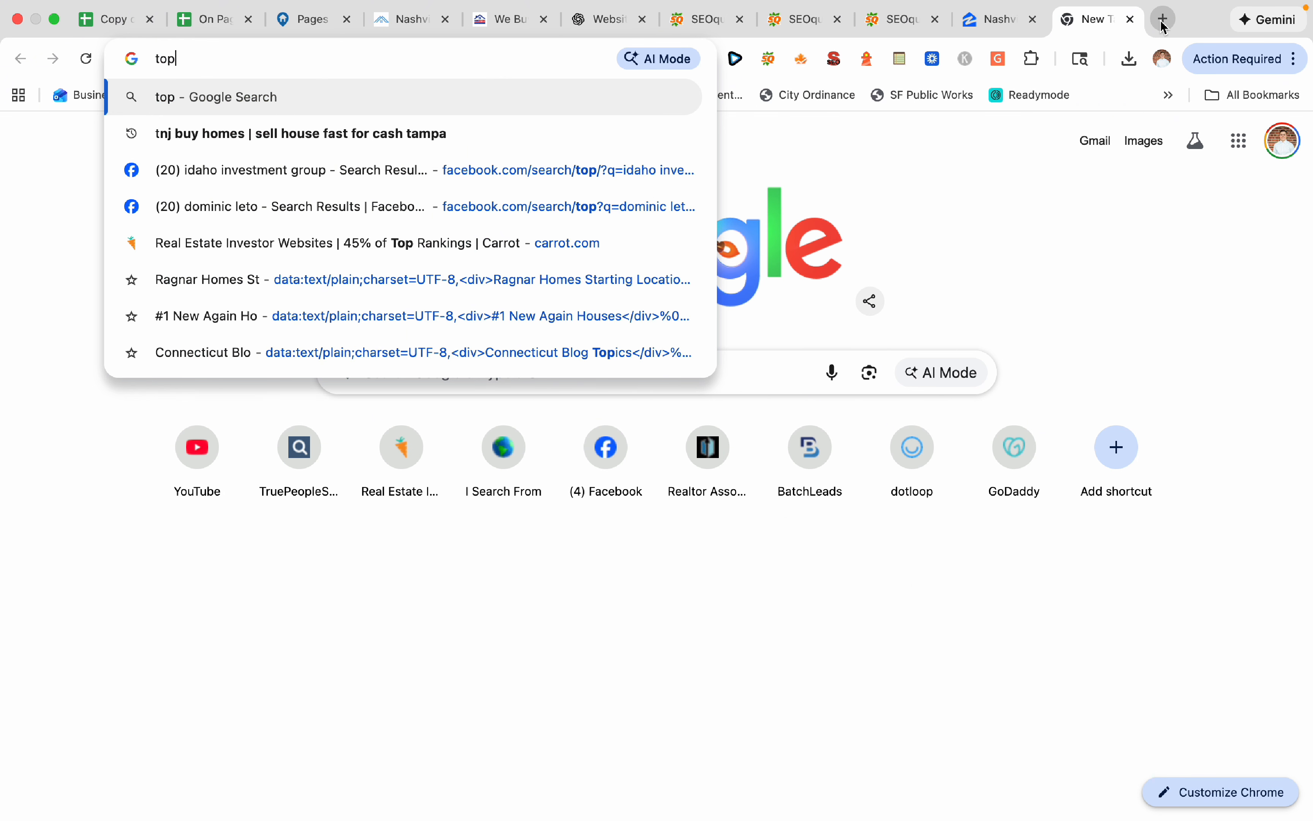
type(" cities in ")
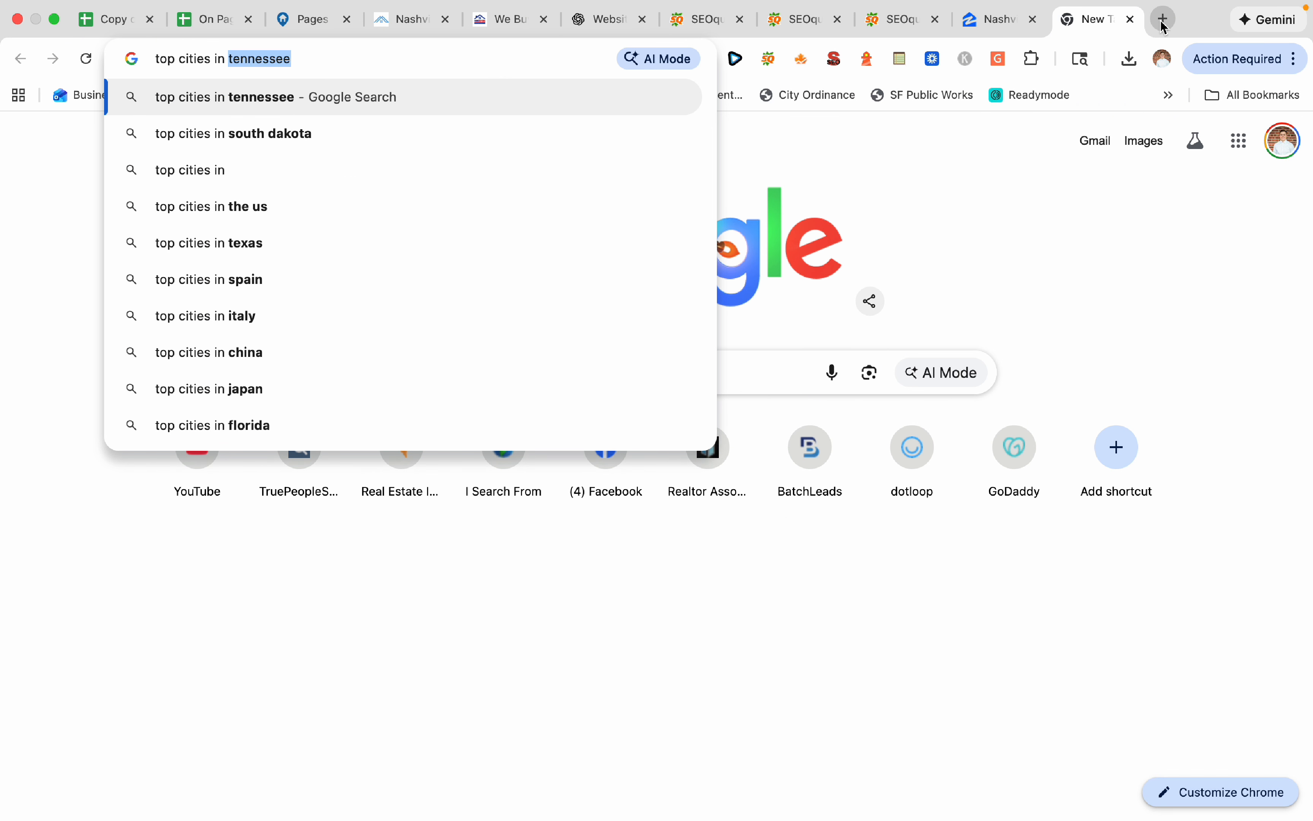
type("nashville by populati")
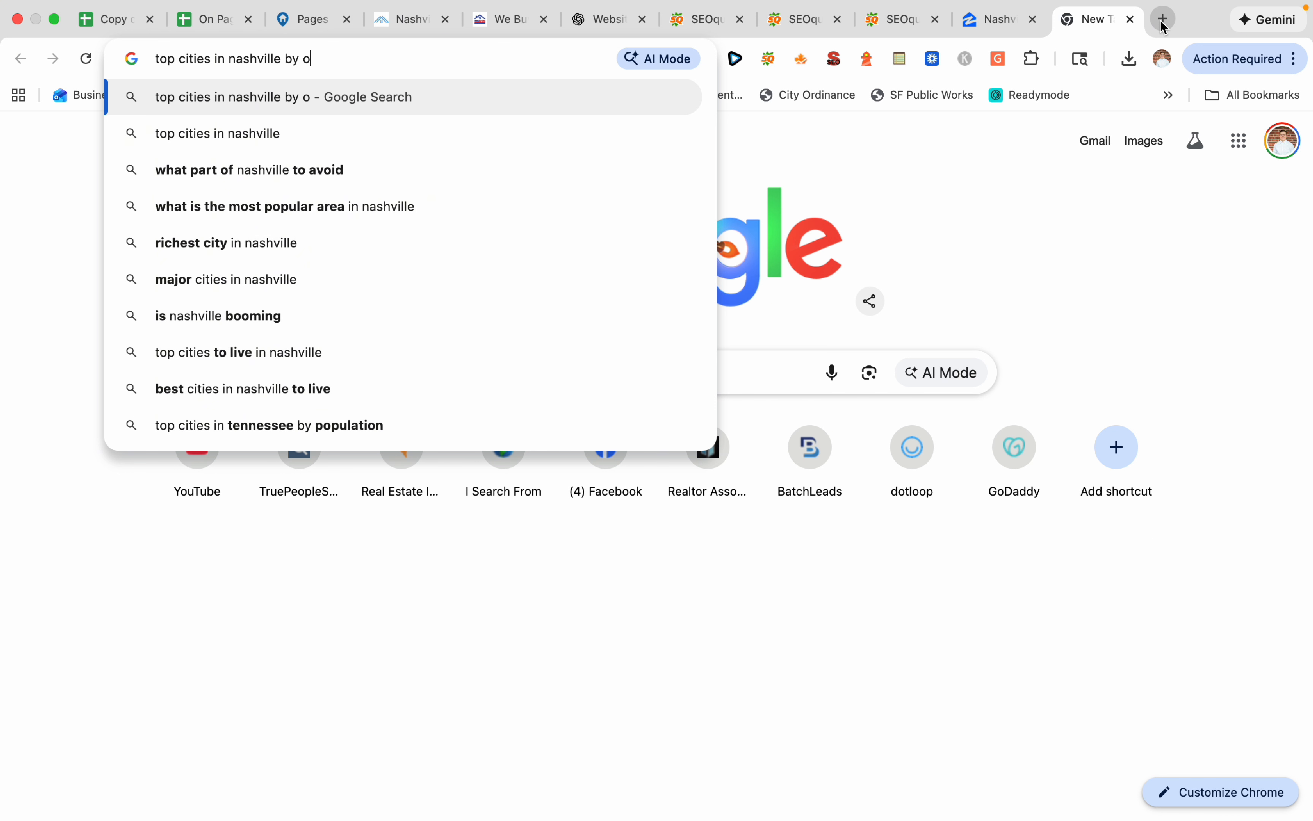
type("on")
key("Return")
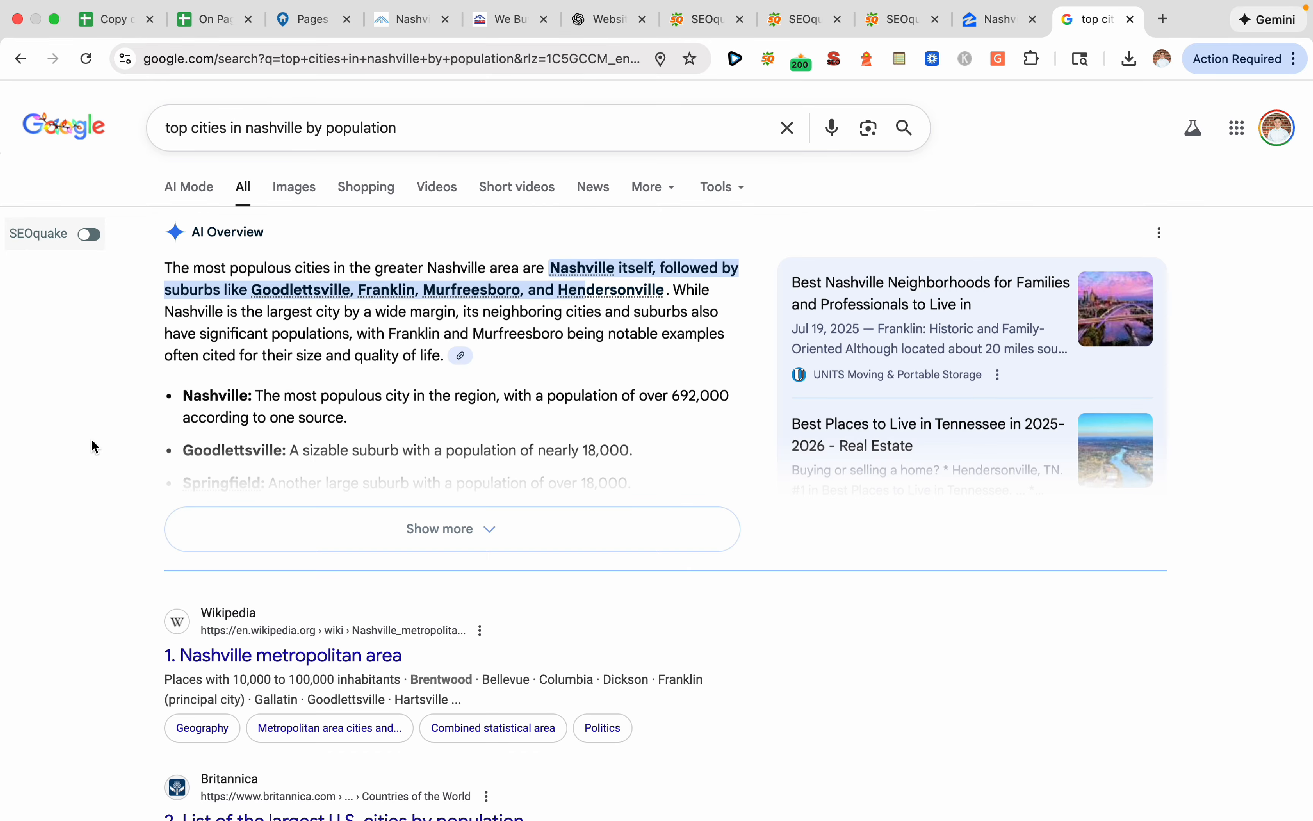
Expand the AI Overview to examine the full list of cities in the Nashville area
scroll(126, 495, "down", 1)
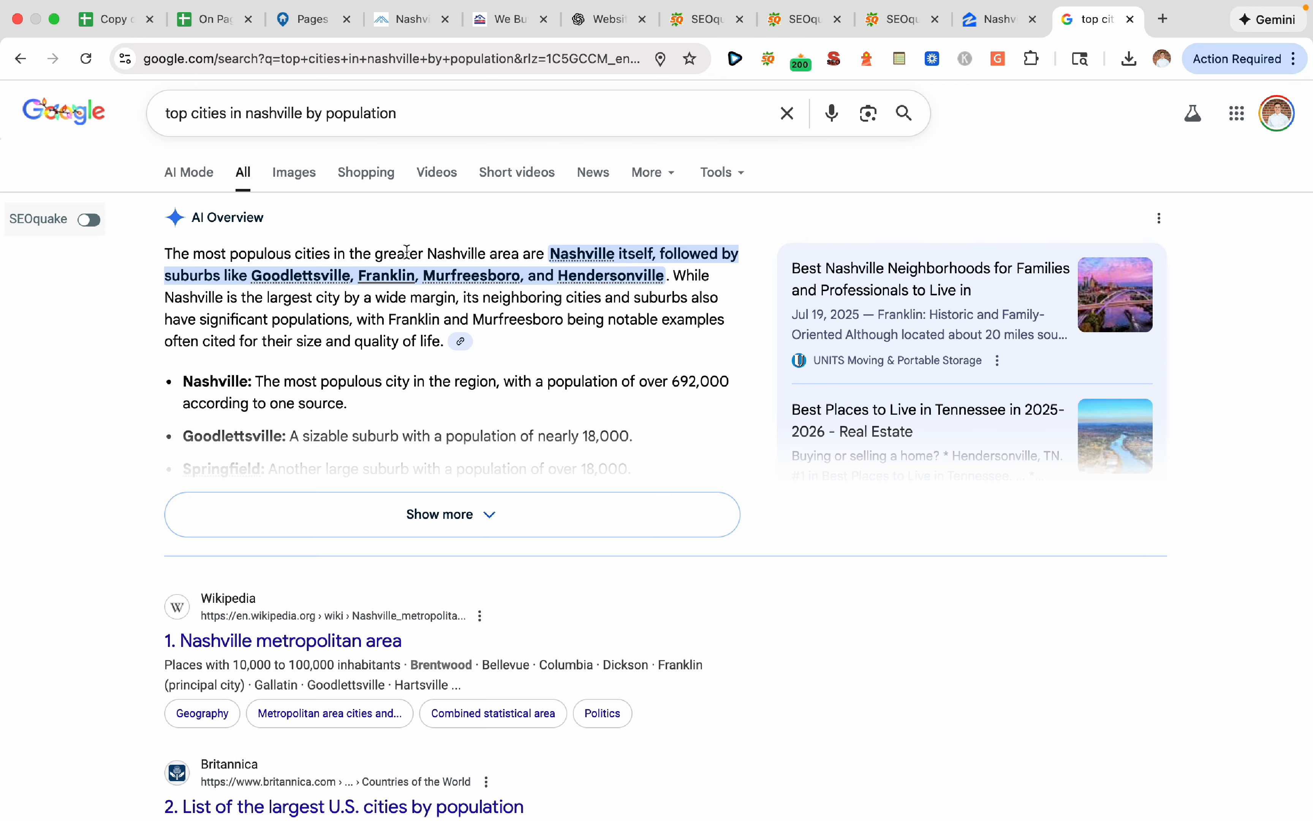
left_click(517, 535)
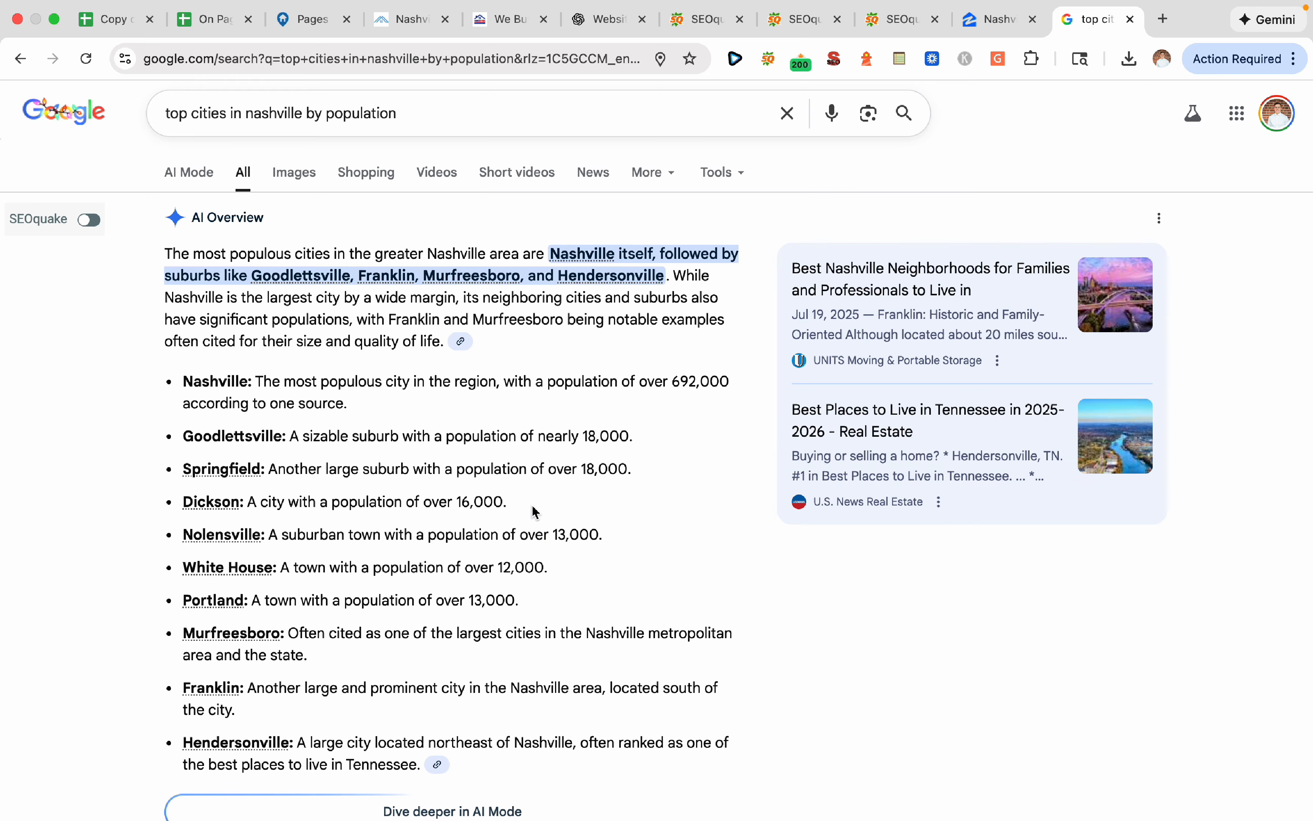
scroll(543, 445, "up", 1)
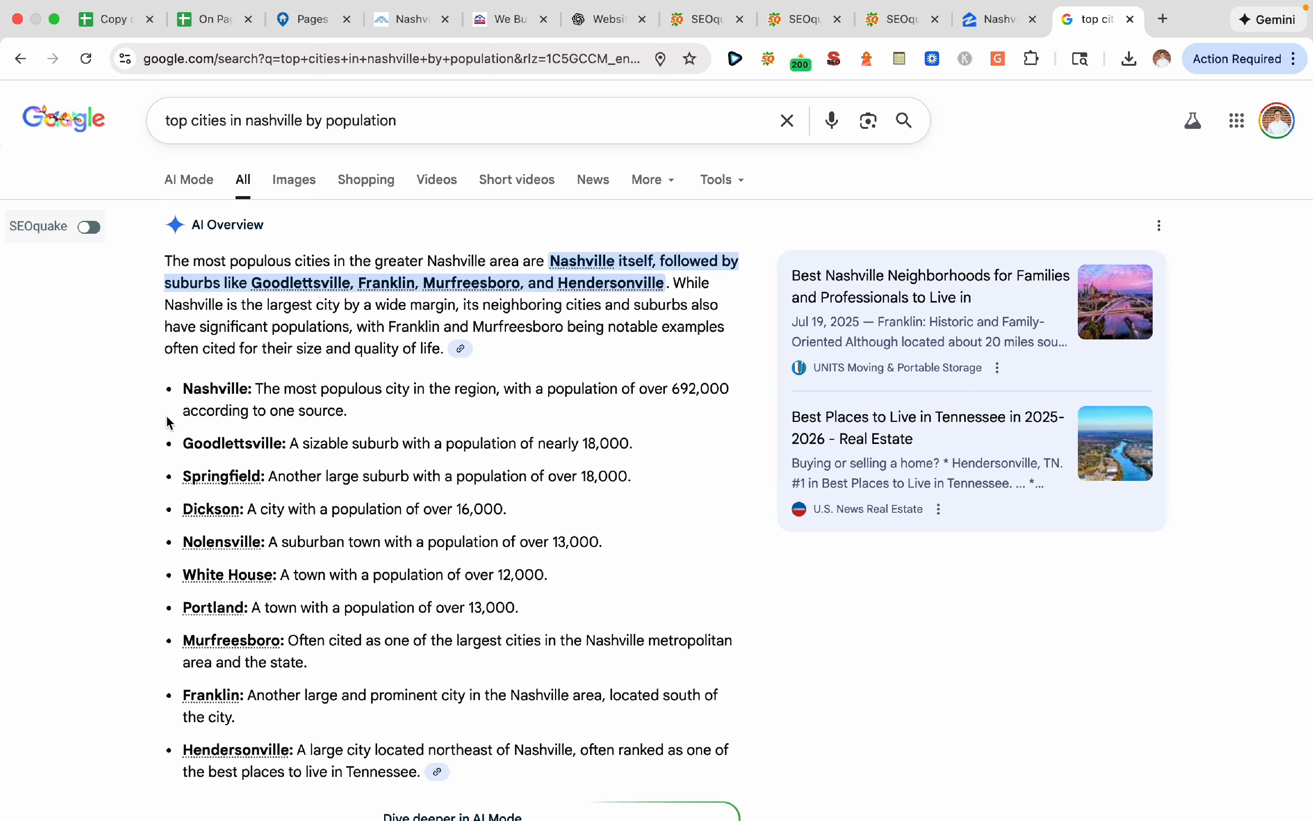
Examine the AI Overview's list of Nashville-area cities and the remaining search results down to the related searches
scroll(212, 477, "down", 2)
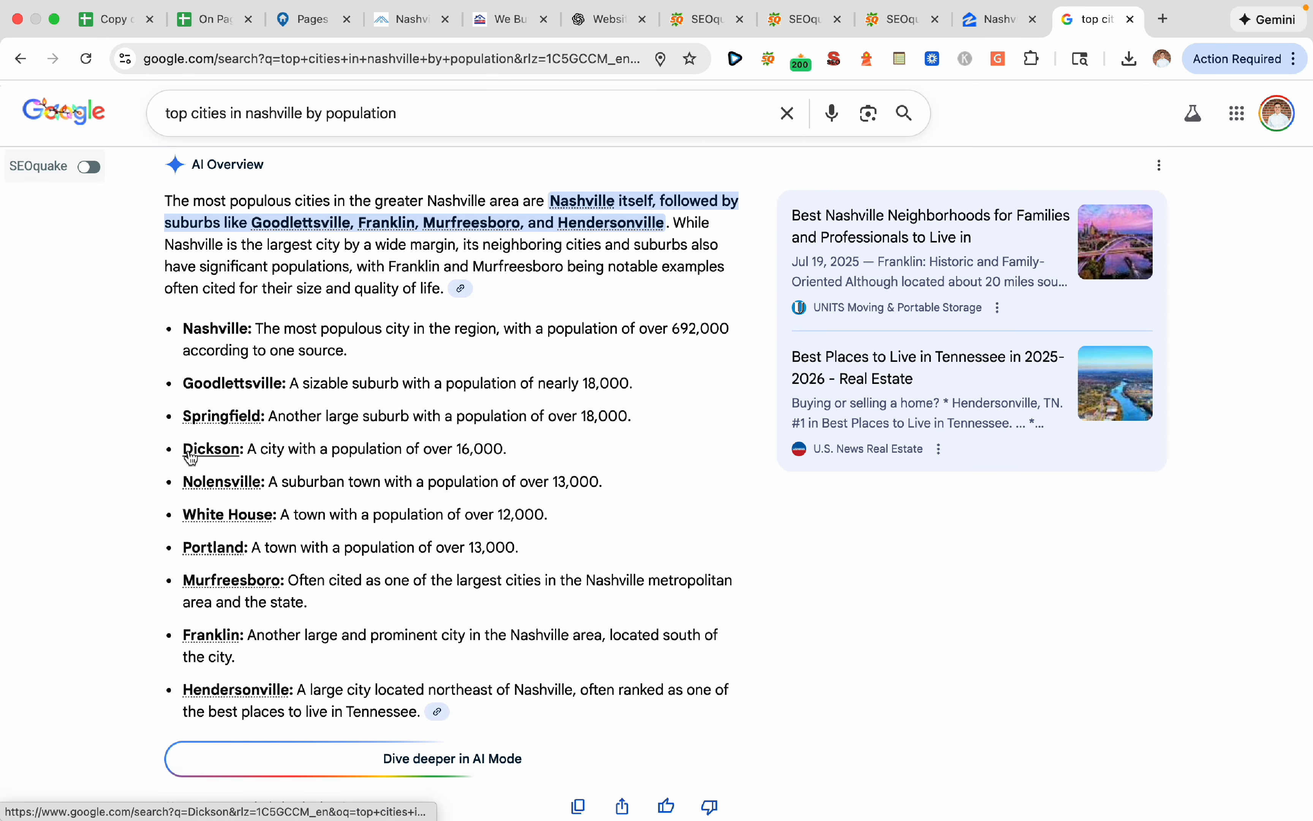
scroll(98, 534, "up", 2)
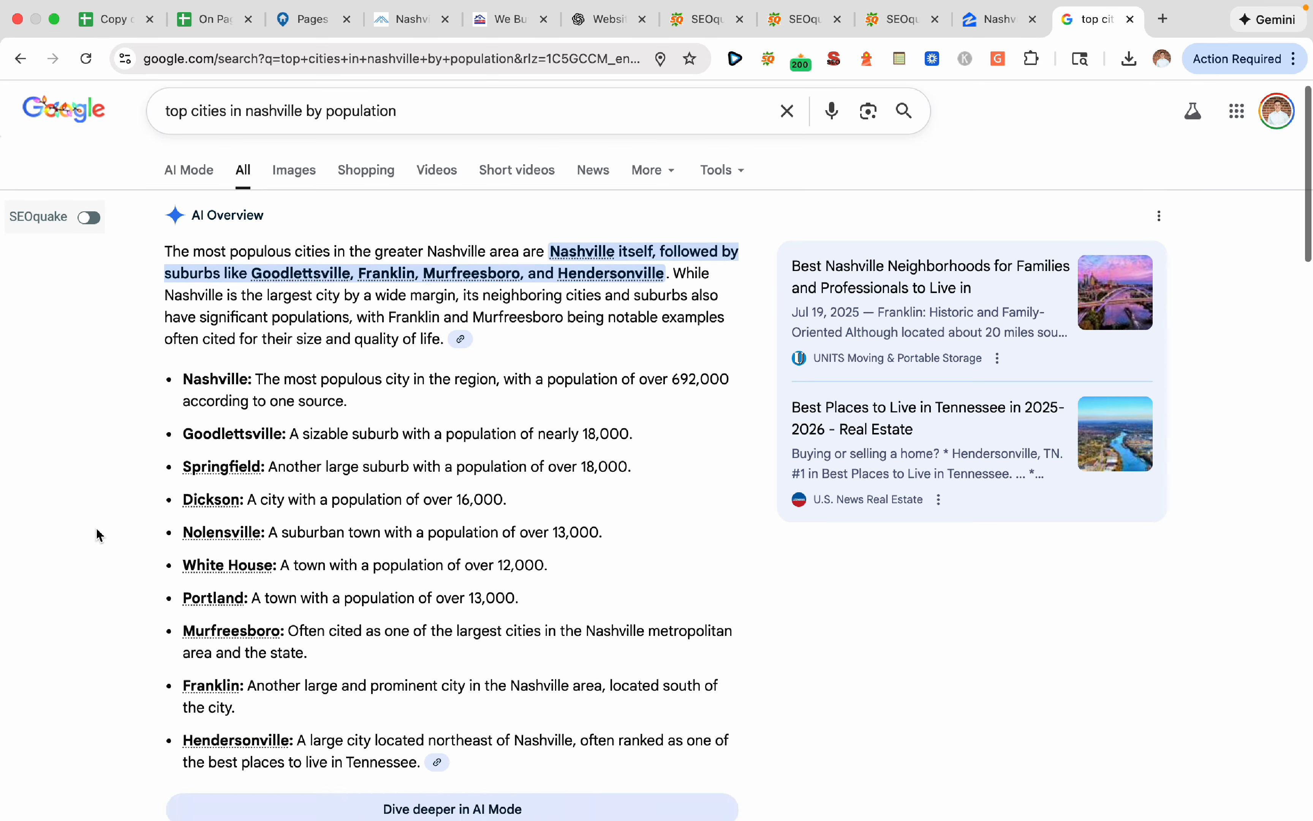
scroll(97, 535, "down", 20)
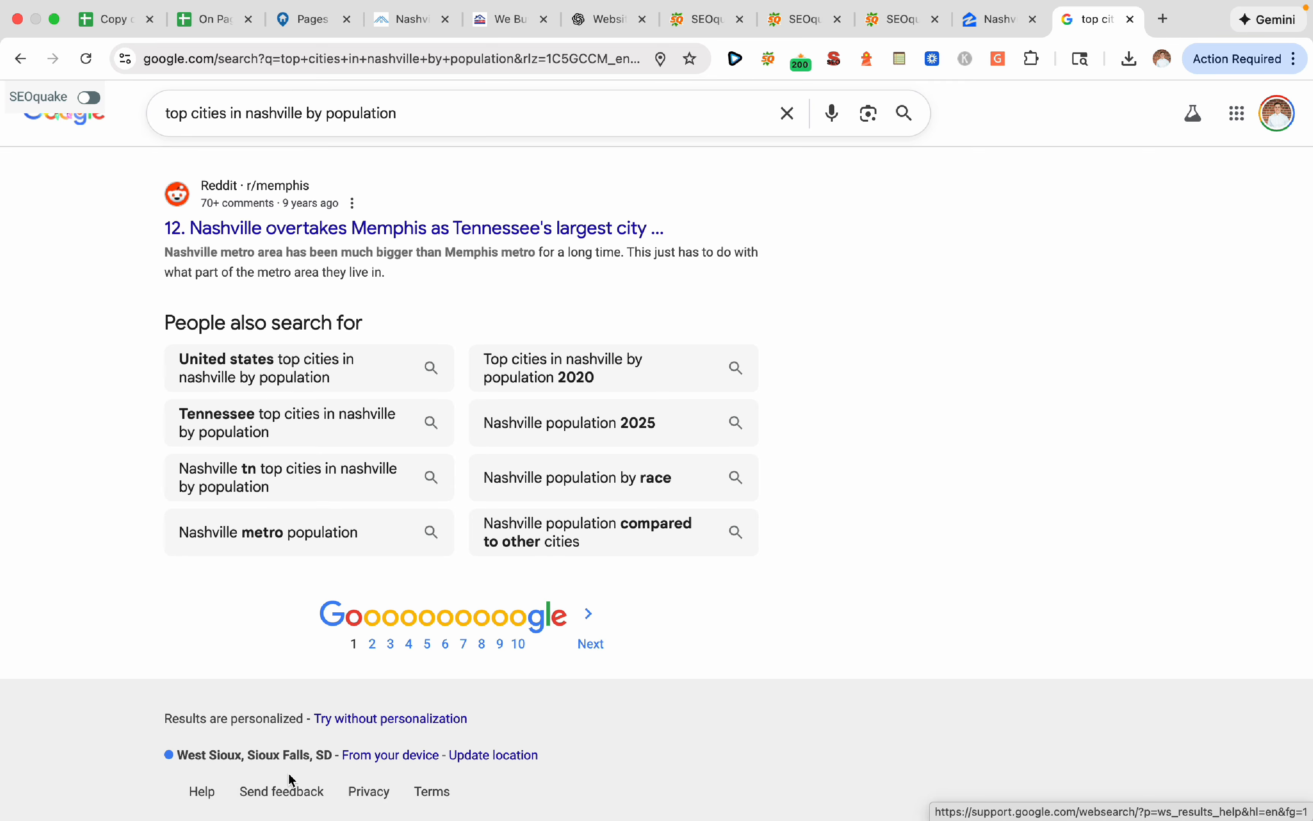
scroll(12, 530, "up", 10)
scroll(14, 529, "down", 10)
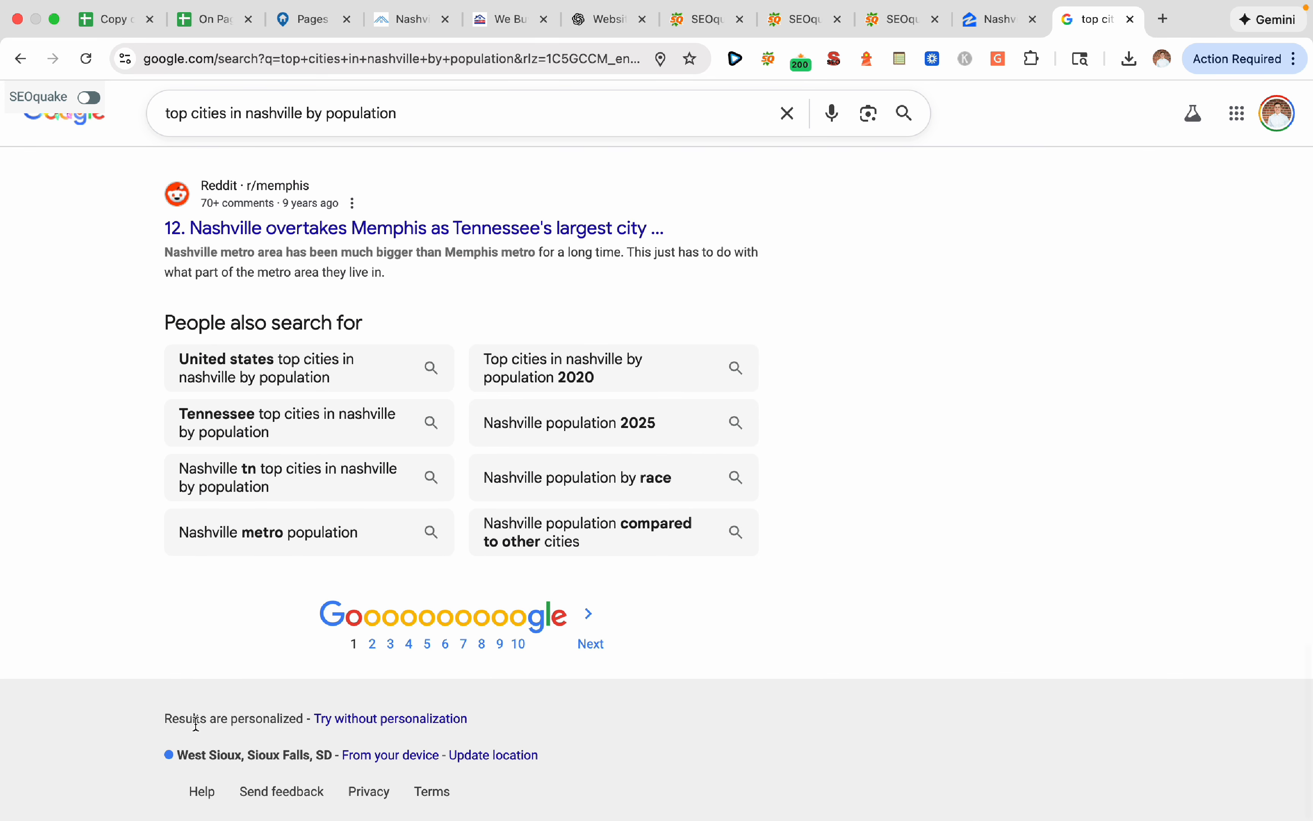
scroll(72, 570, "up", 20)
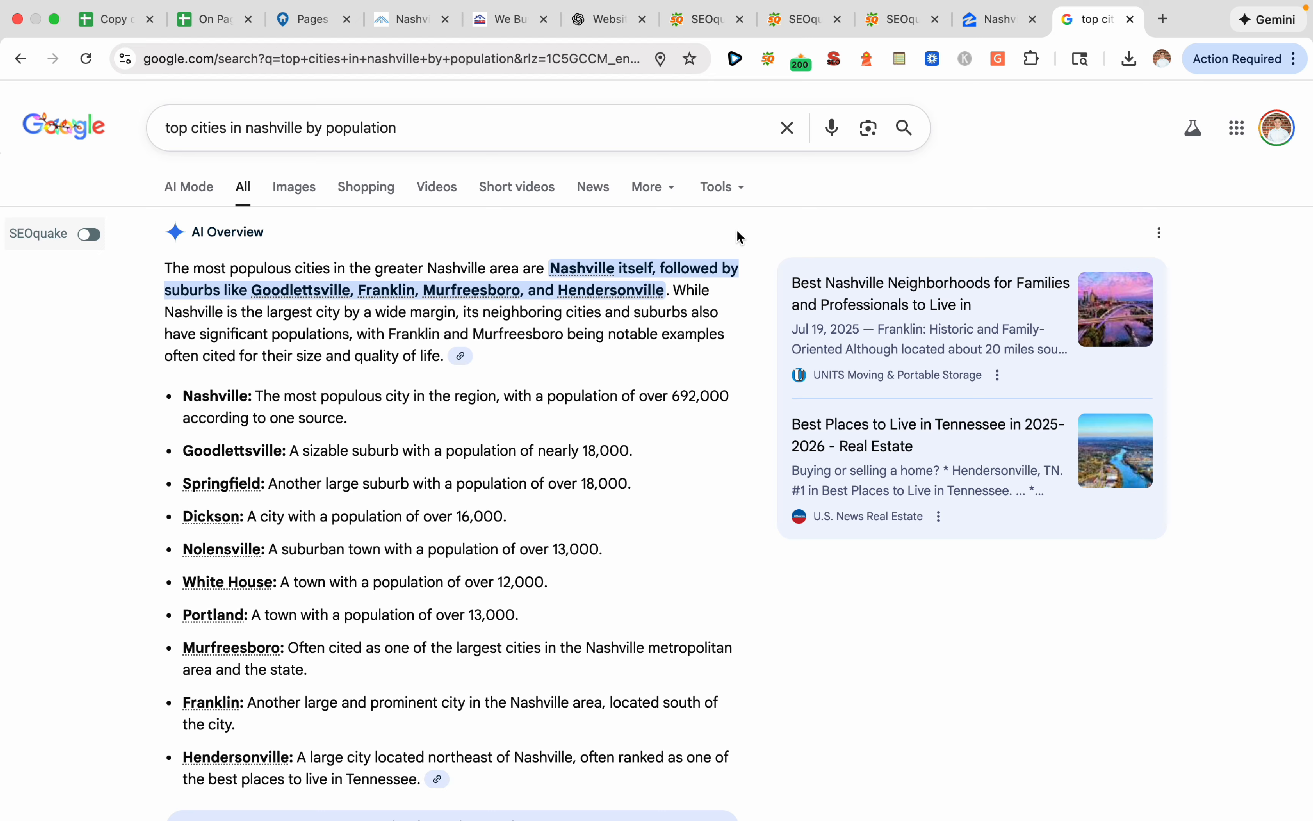
Switch to the website checklist in Google Sheets and examine the "Create Supporting Content + URL Slugs" item
left_click(111, 20)
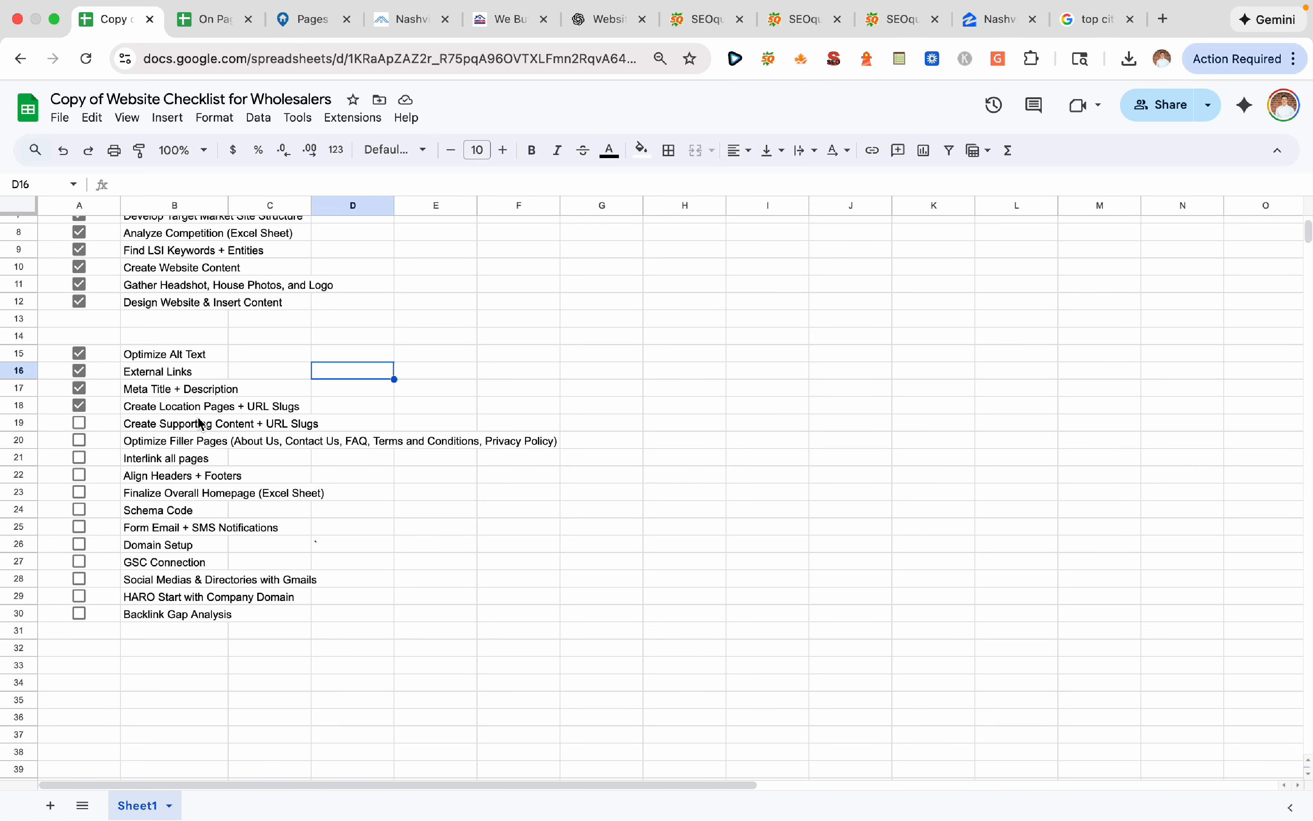
left_click_drag(196, 414, 222, 411)
left_click(393, 389)
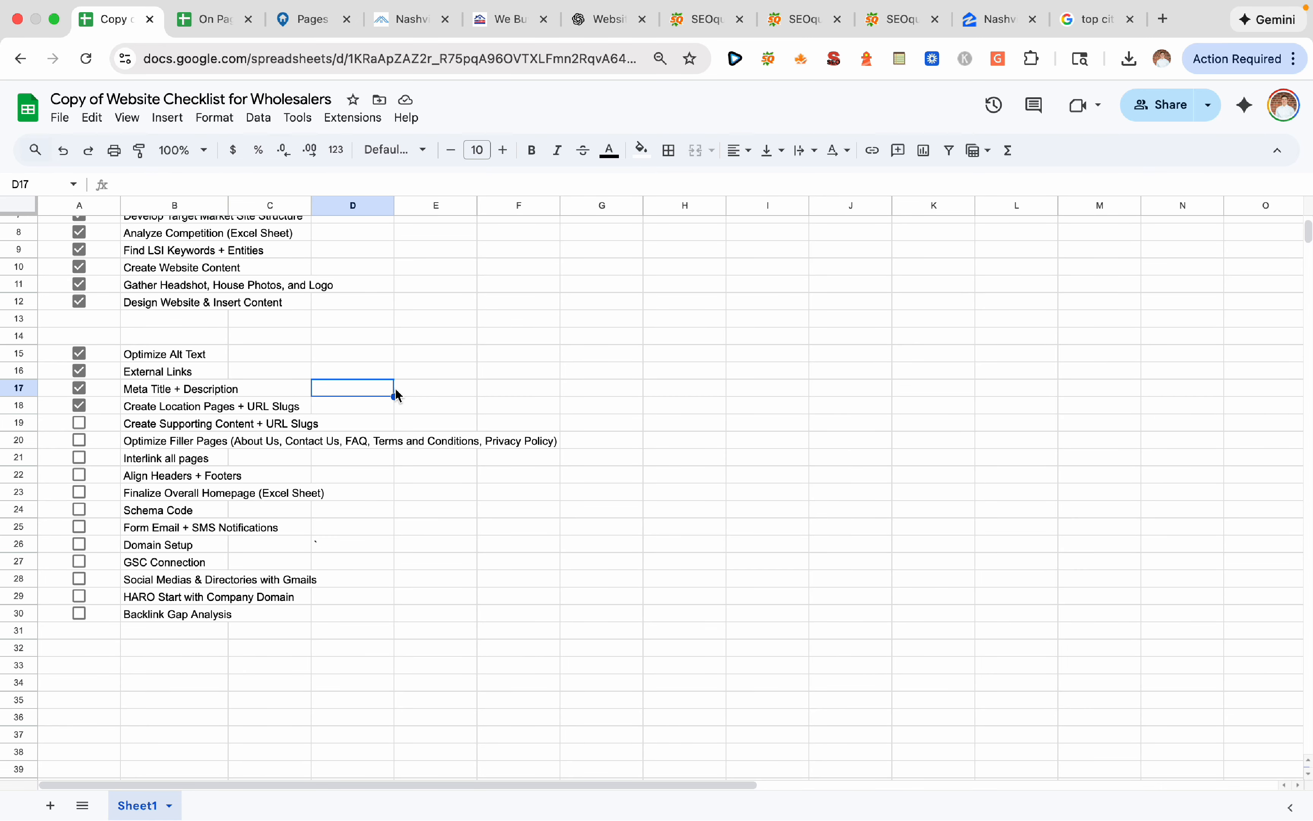
left_click(173, 426)
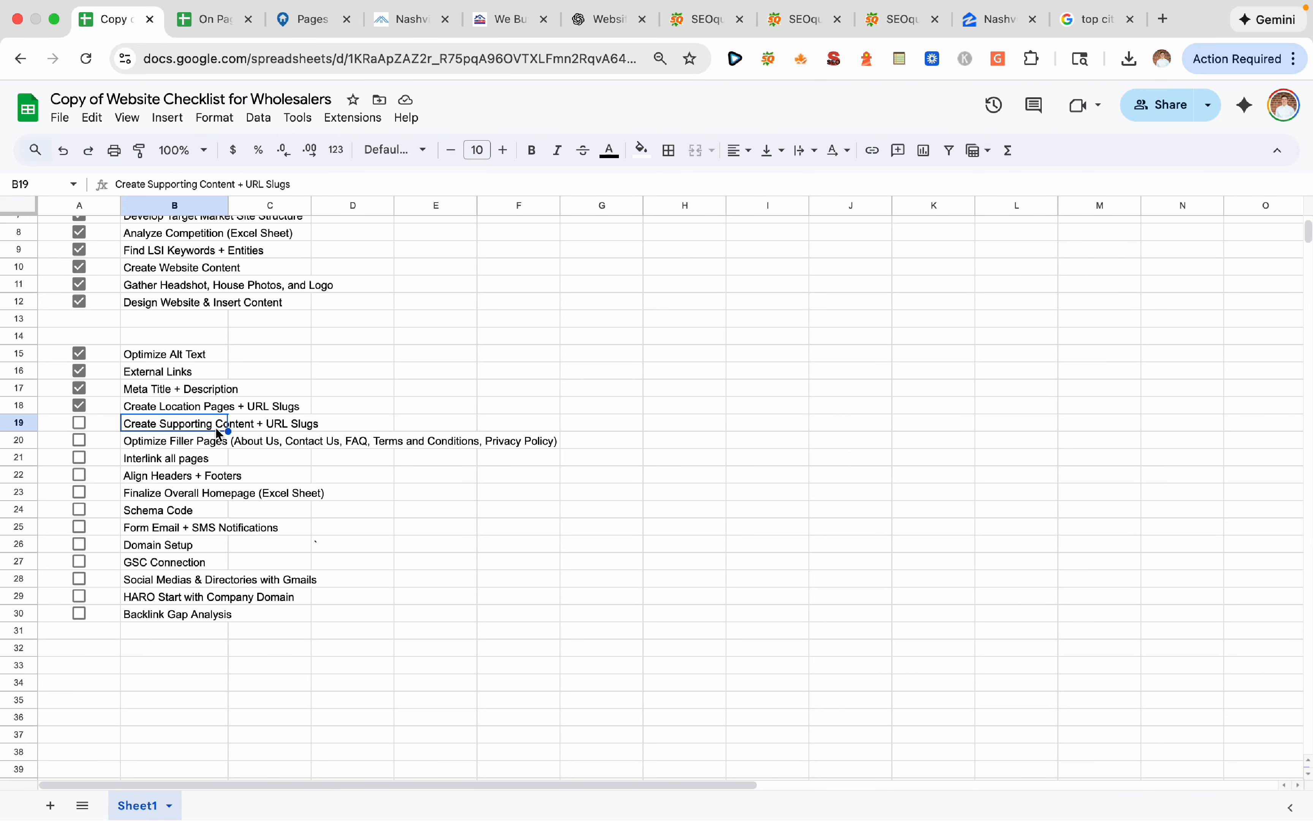
mouse_move(217, 428)
left_mouse_down()
mouse_move(234, 429)
mouse_move(195, 430)
left_mouse_up()
left_click(389, 371)
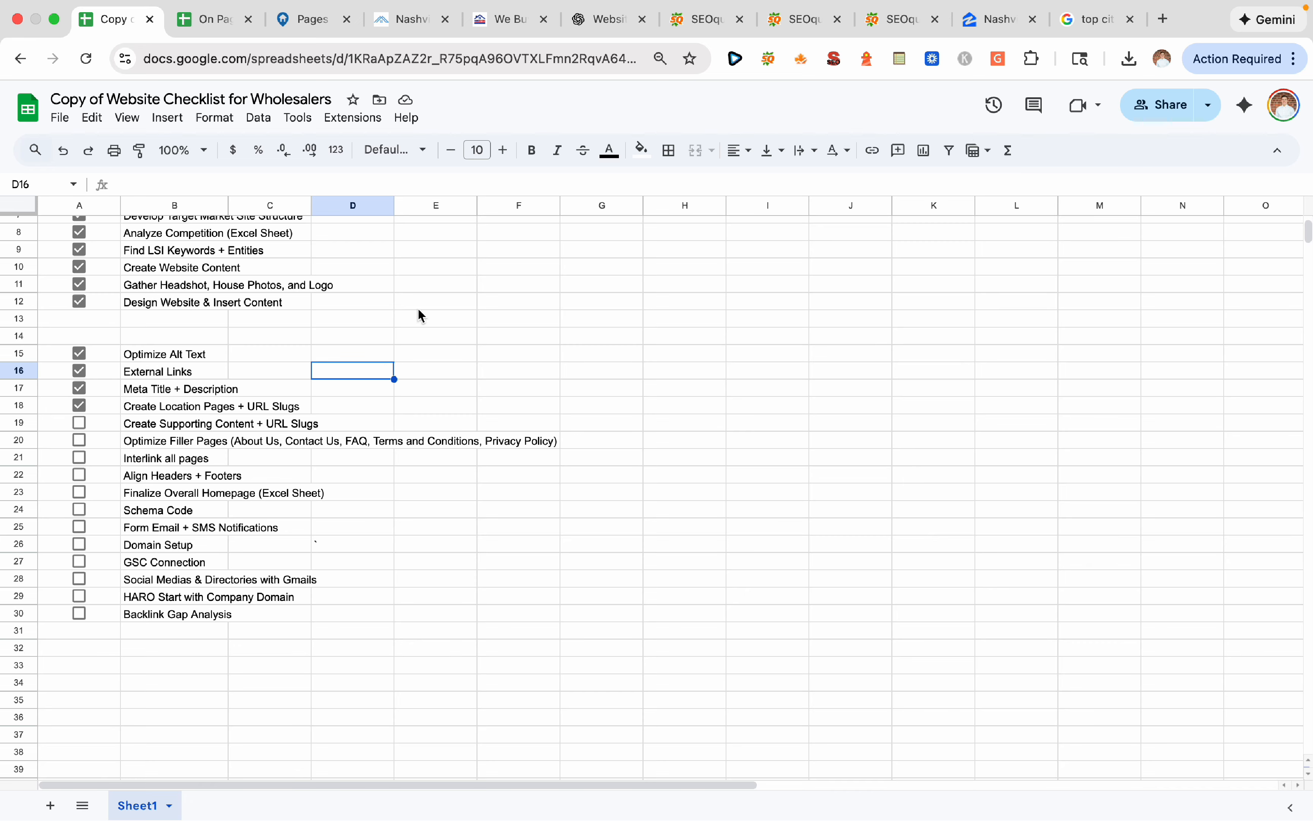
Switch to the Carrot pages list and duplicate the "Sell Your House Fast Nashville, TN draft" page
left_click(312, 20)
scroll(689, 505, "down", 12)
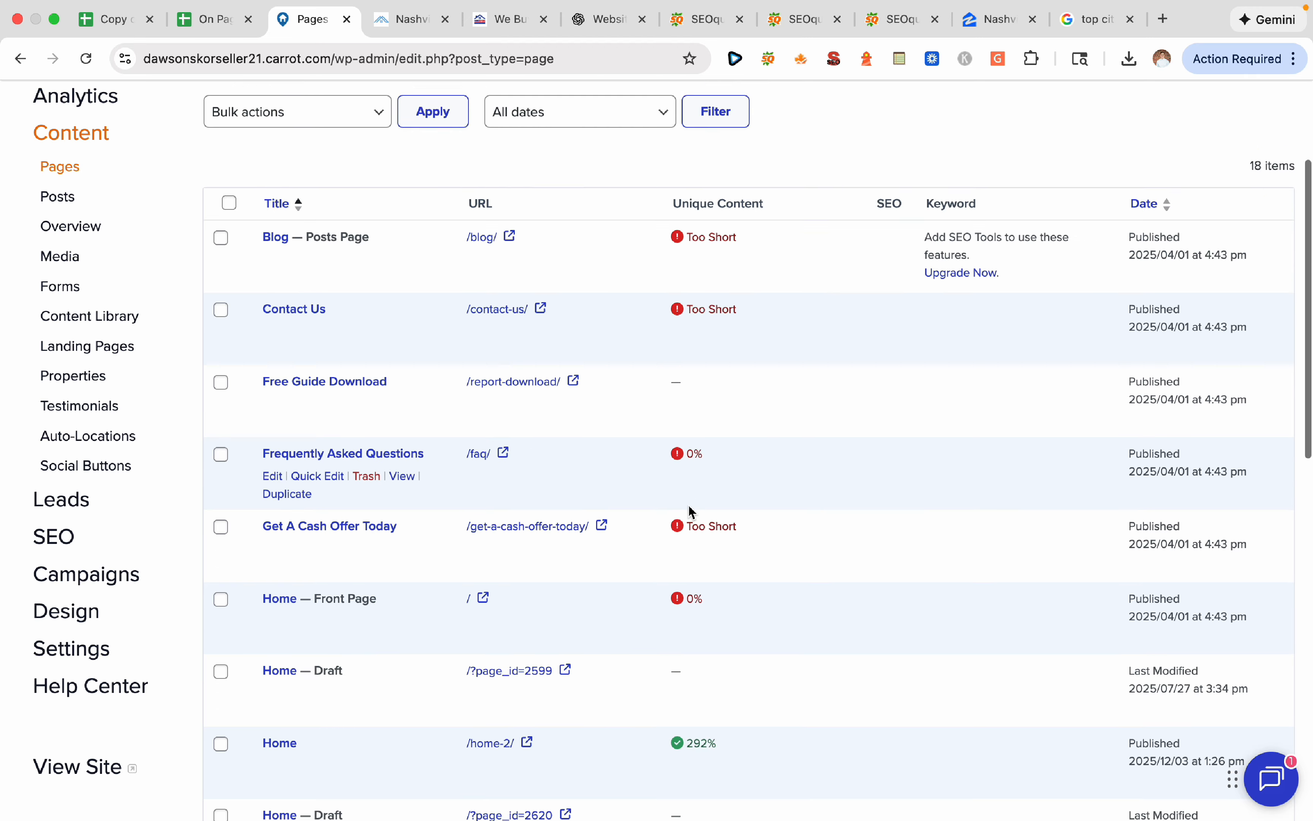
scroll(691, 510, "down", 5)
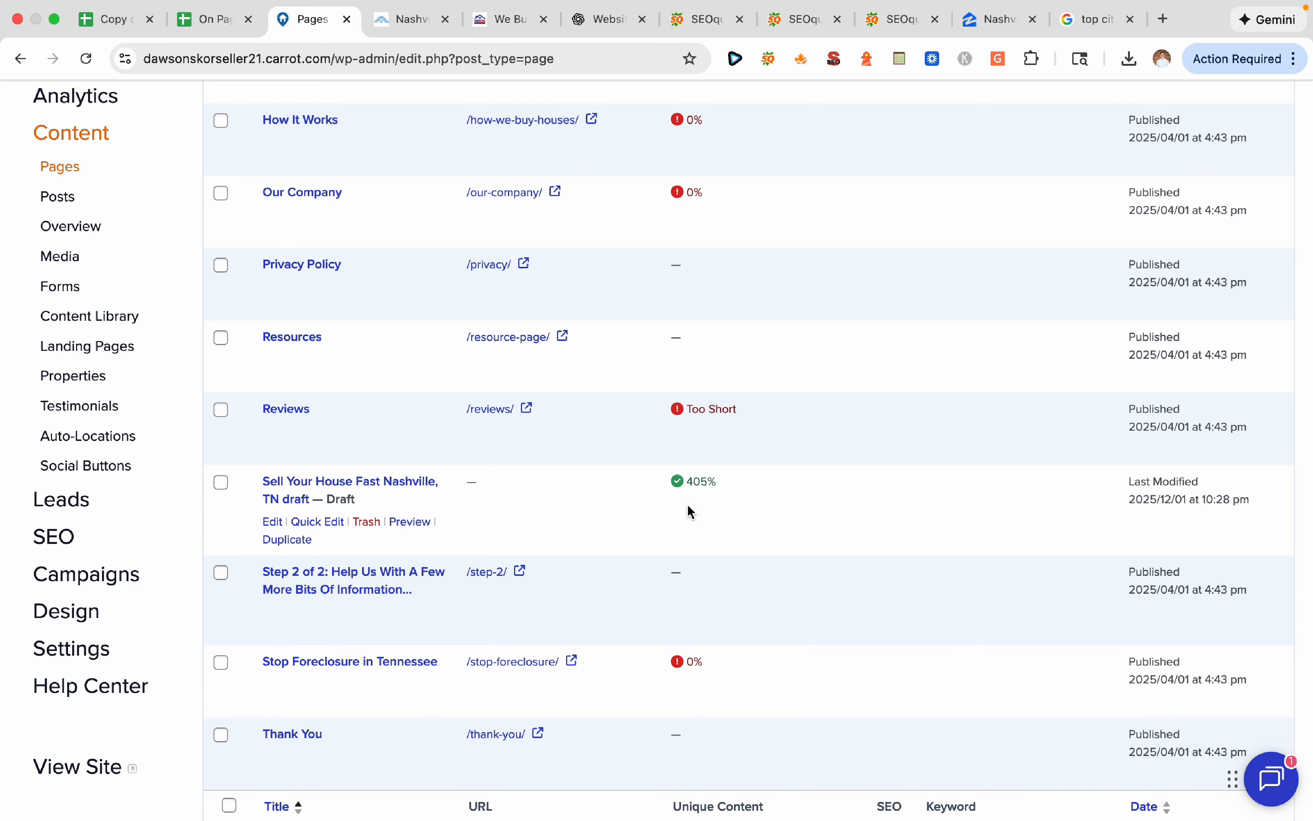
scroll(689, 510, "down", 3)
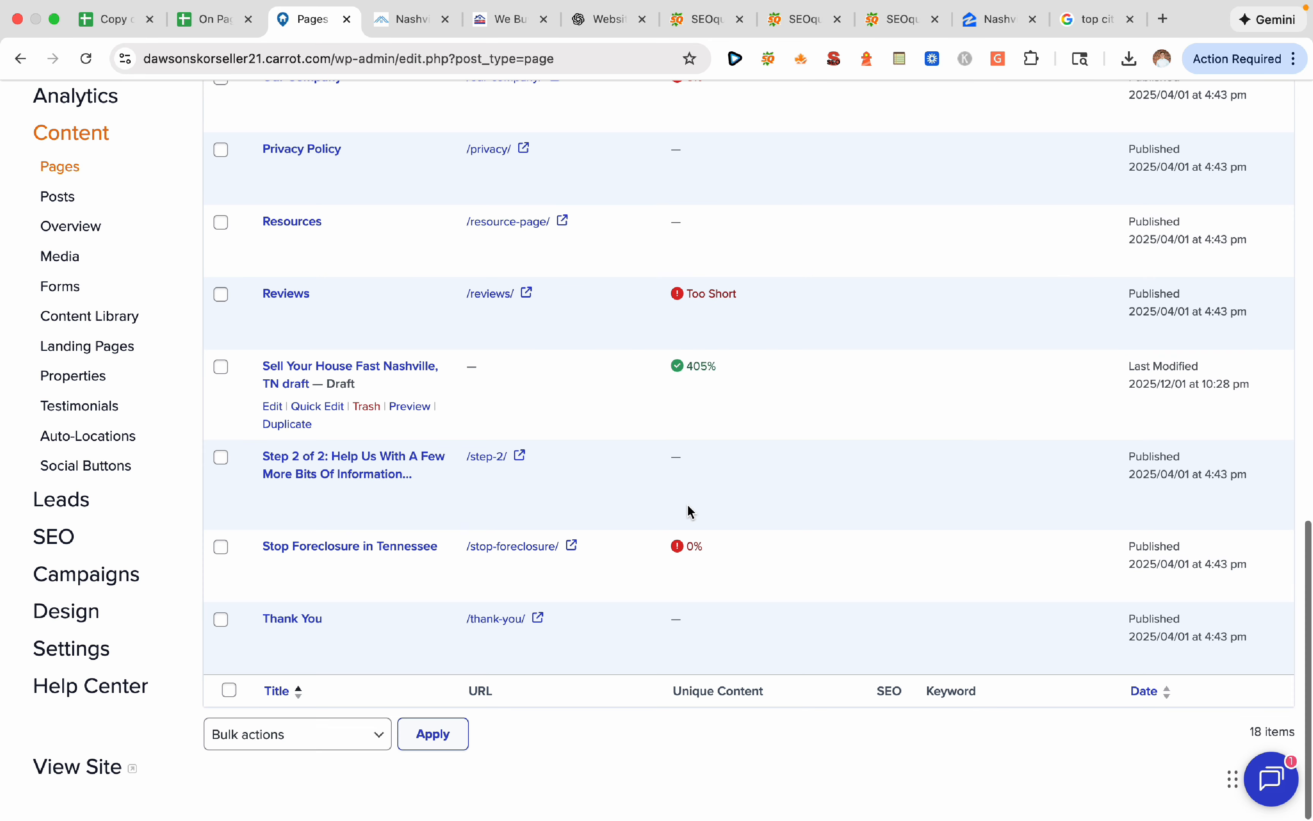
scroll(603, 467, "down", 1)
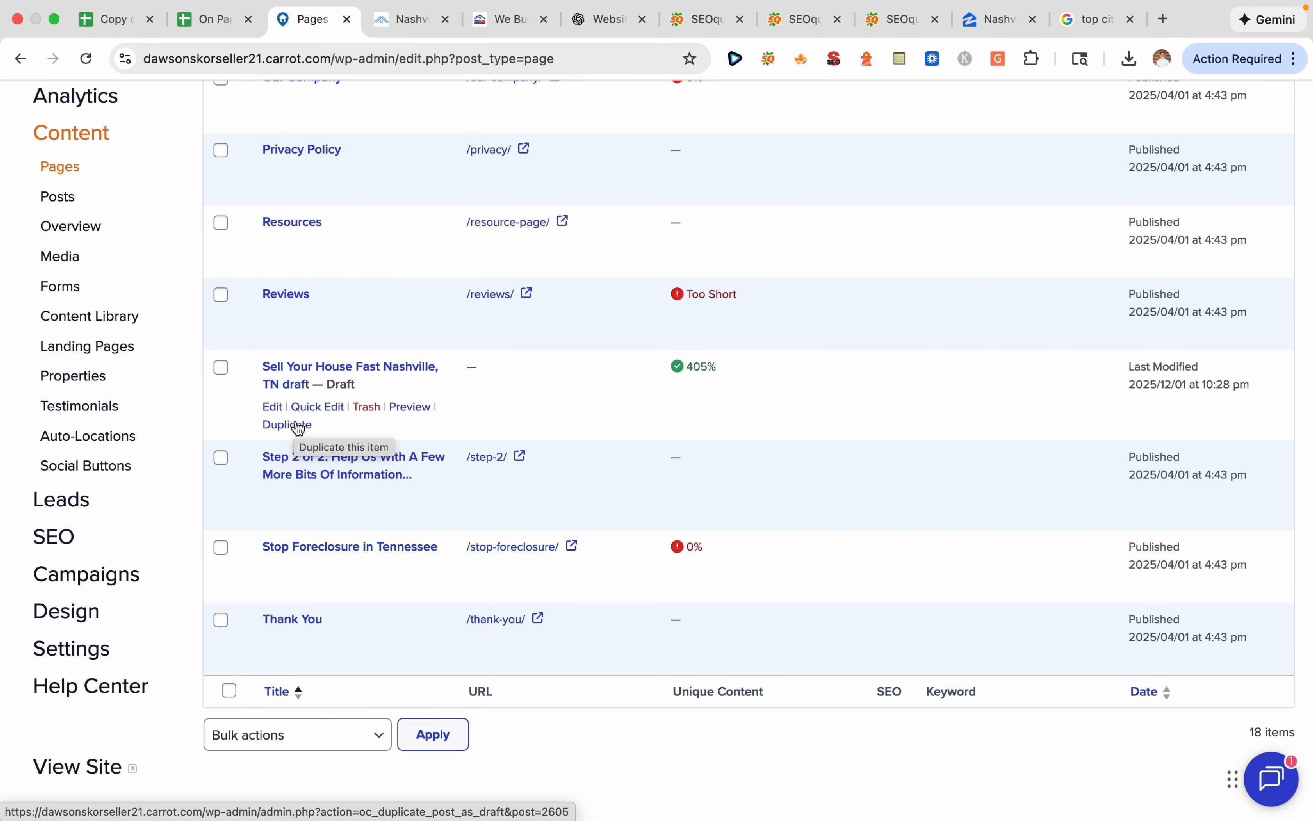
scroll(478, 383, "up", 1)
left_click(304, 456)
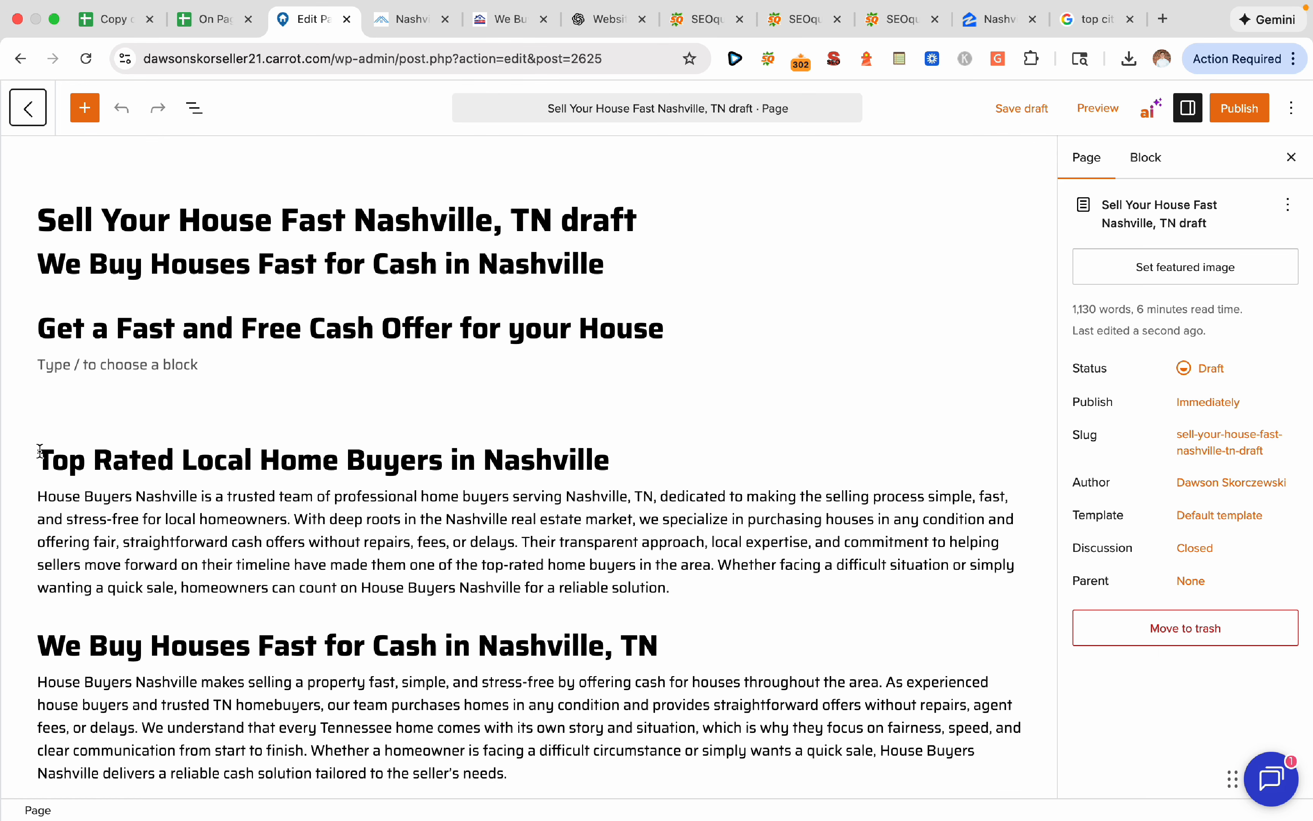
Clear the duplicated page's body content and retitle the page "Sell Your House in Foreclosure Nashville, TN"
left_click_drag(39, 451, 859, 704)
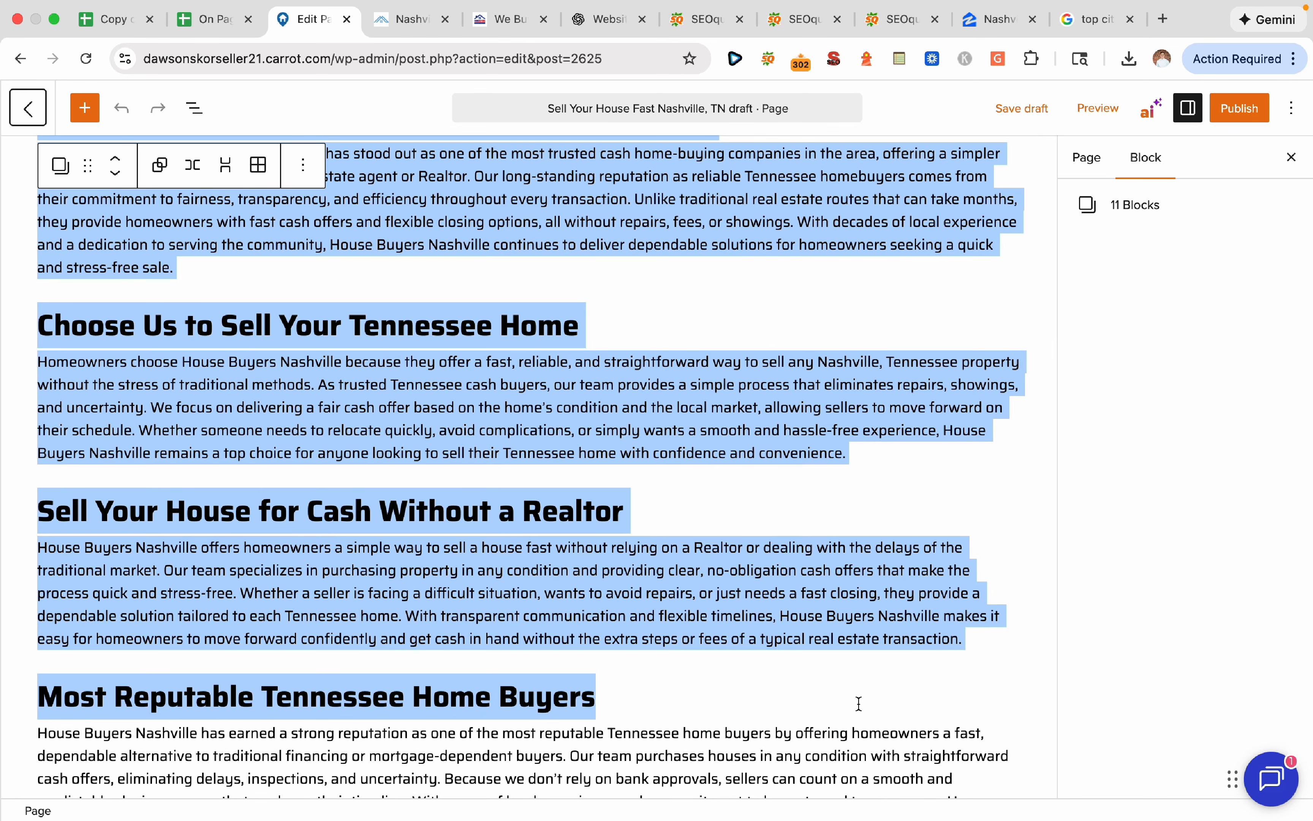
key("BackSpace")
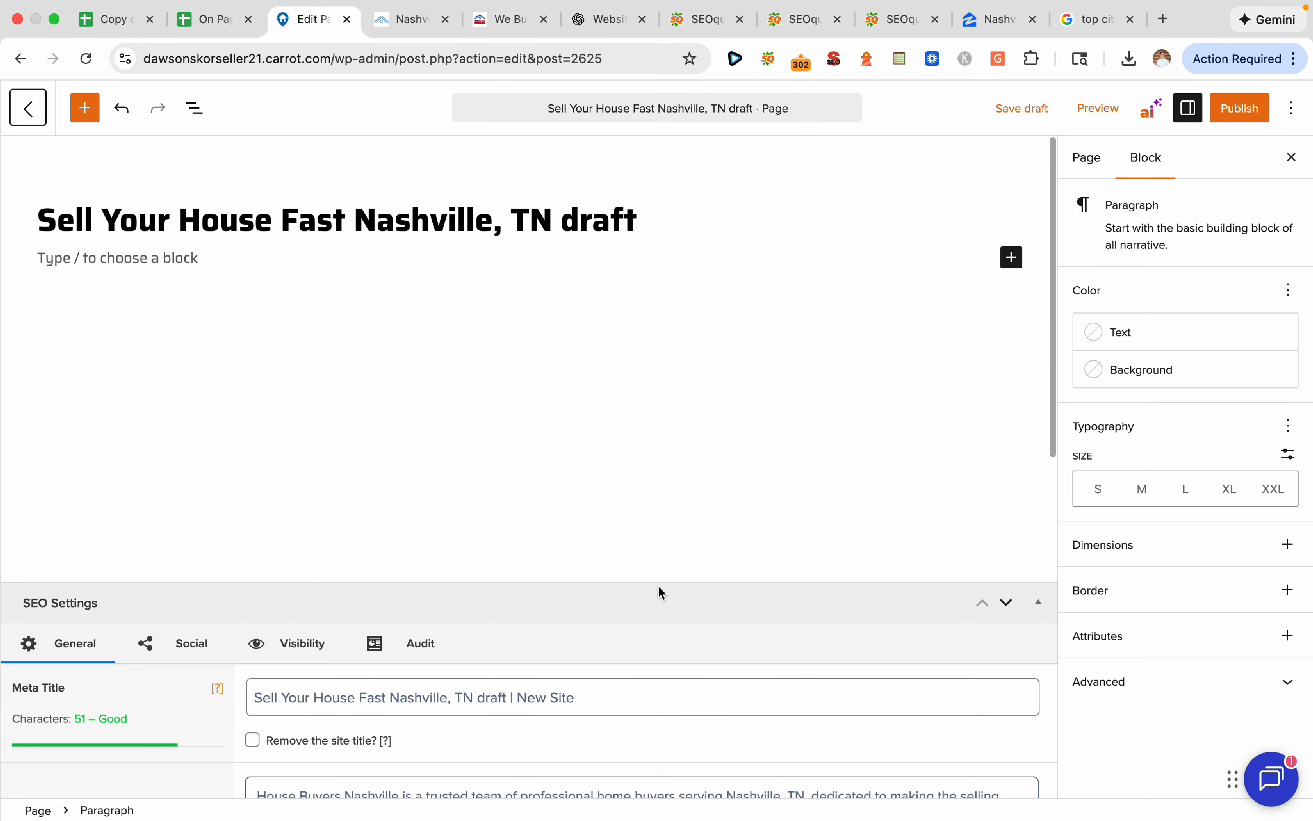
left_click_drag(650, 231, 176, 211)
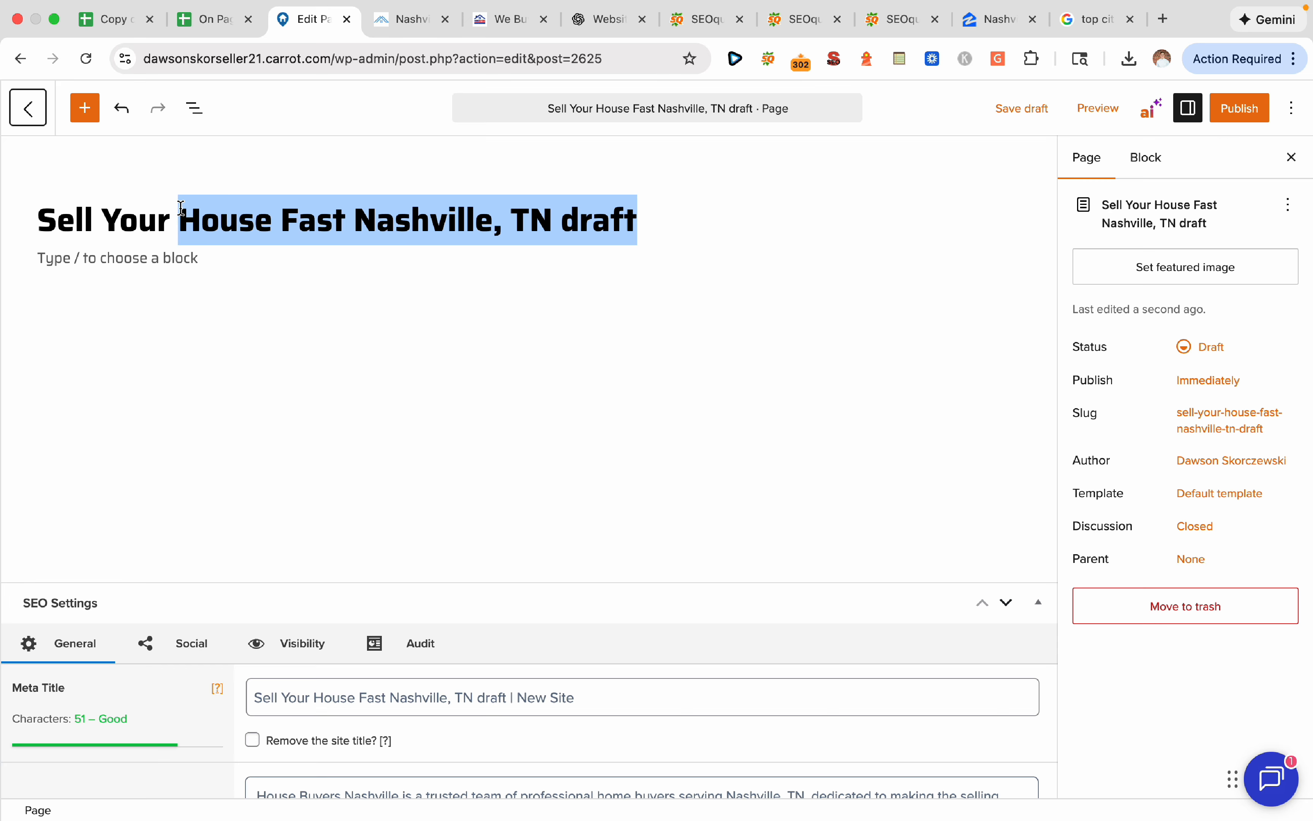
type("House in Foreclosu")
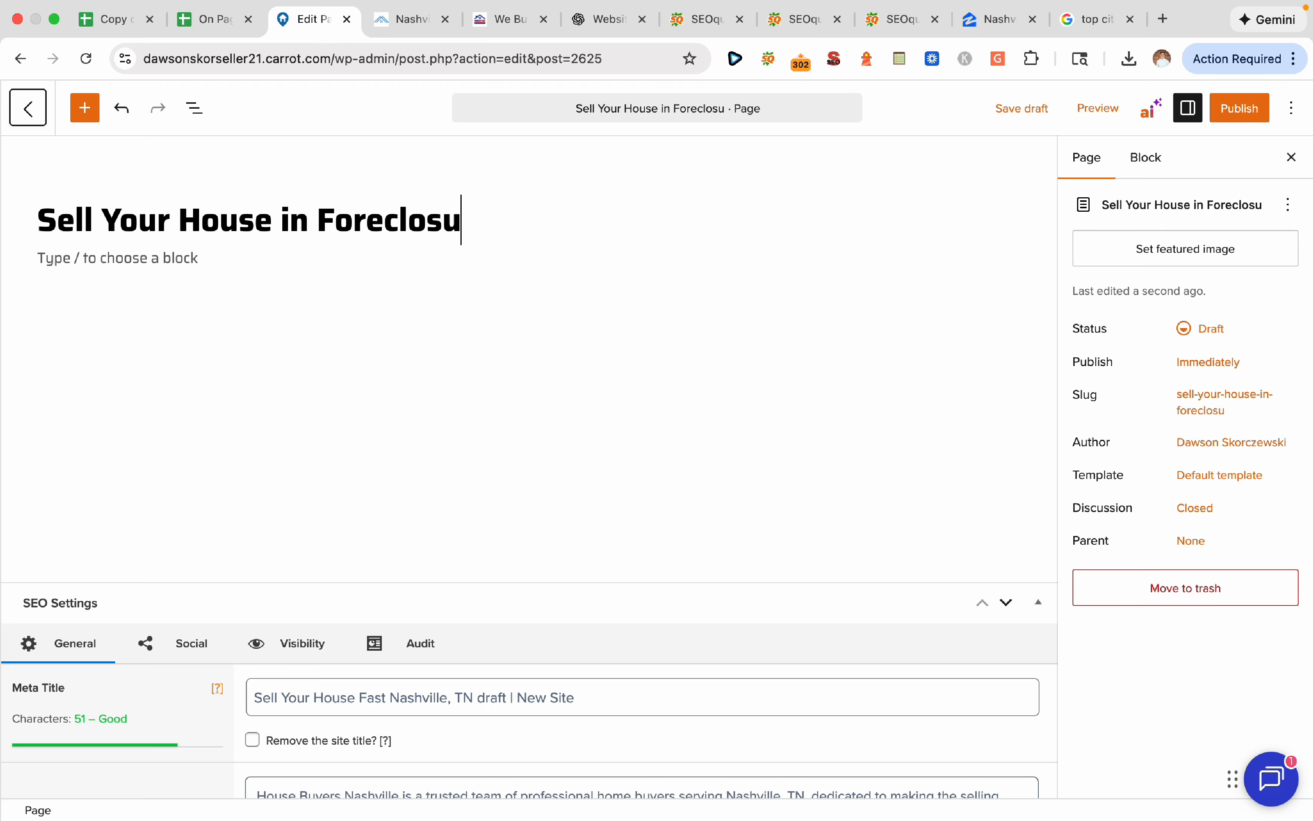
type("re Nashville, TN")
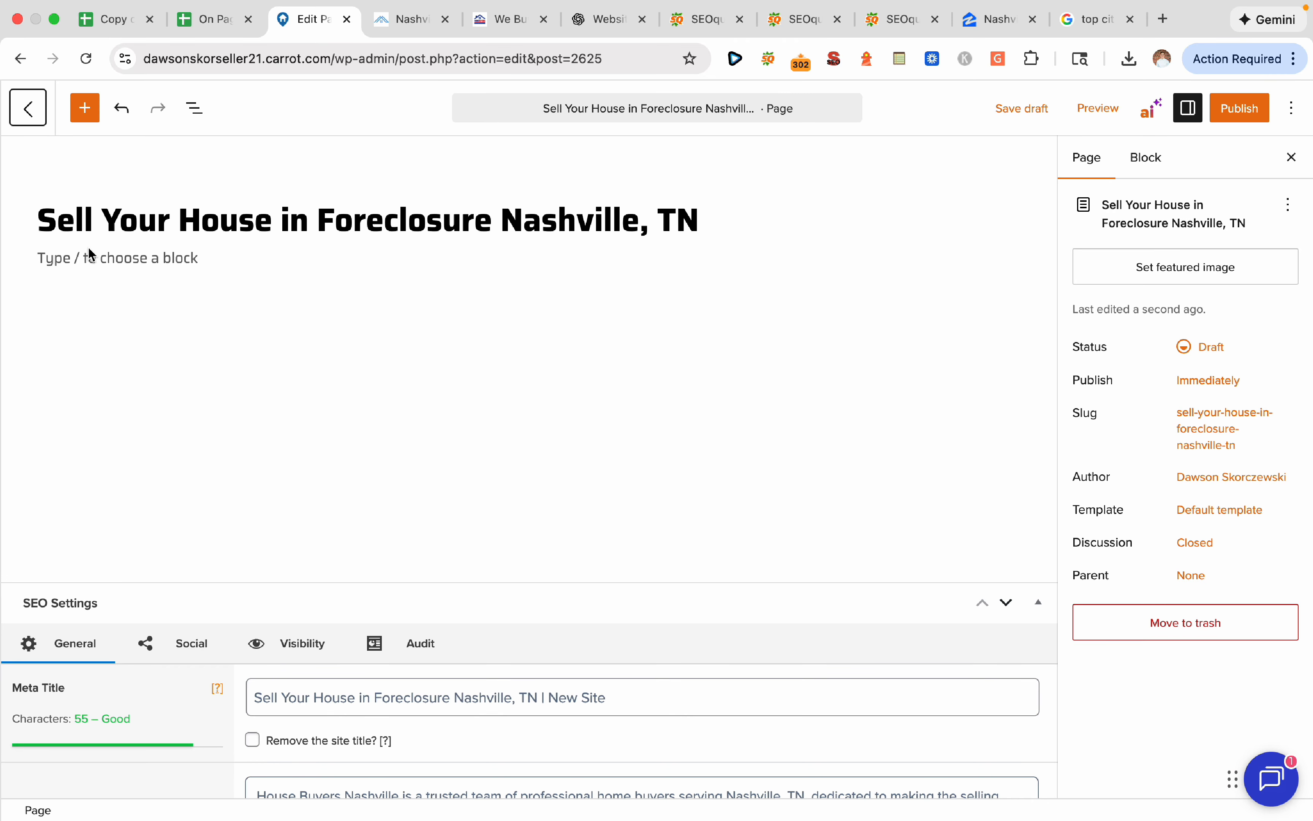
Add the paragraph "How to avoid foreclosure in nashville TN" in the body, two blank blocks below the page title
left_click(106, 261)
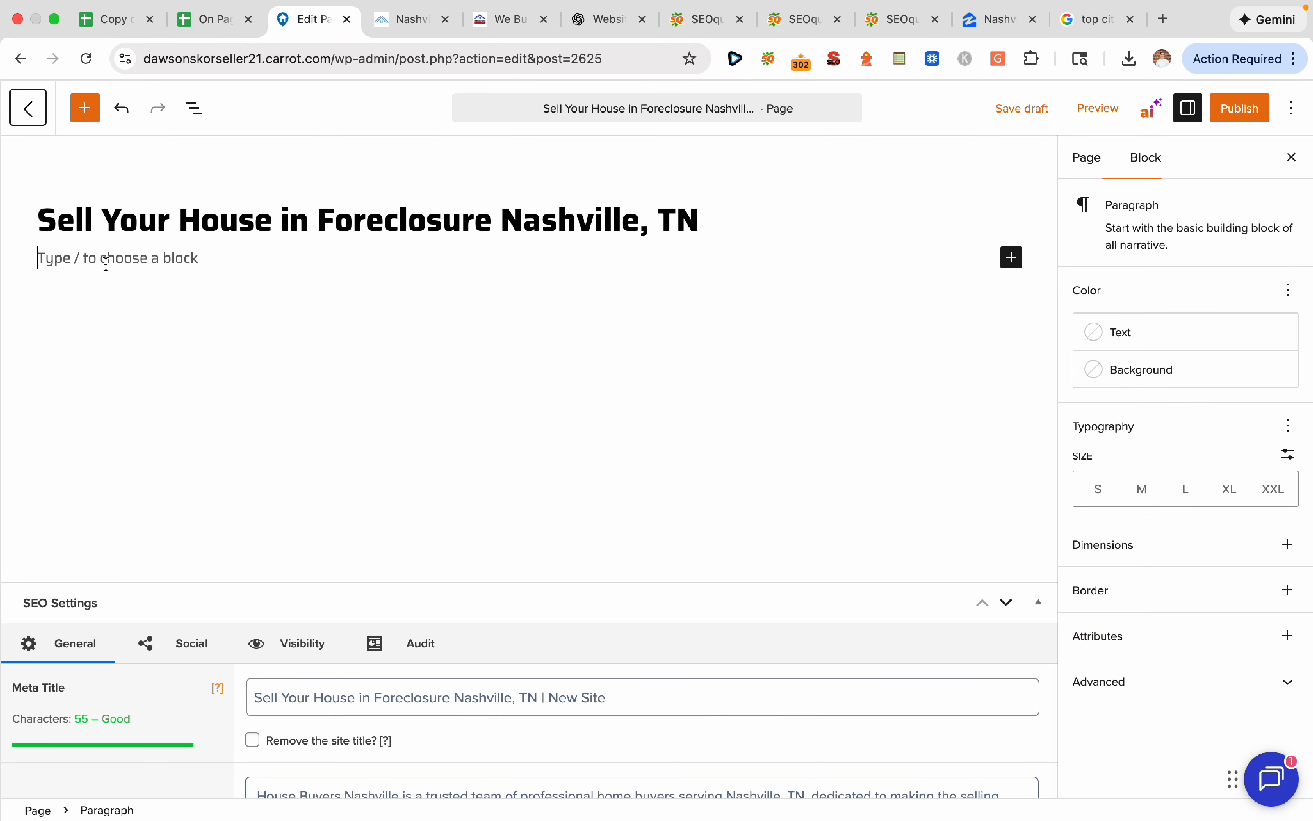
key("Return")
key("Return")
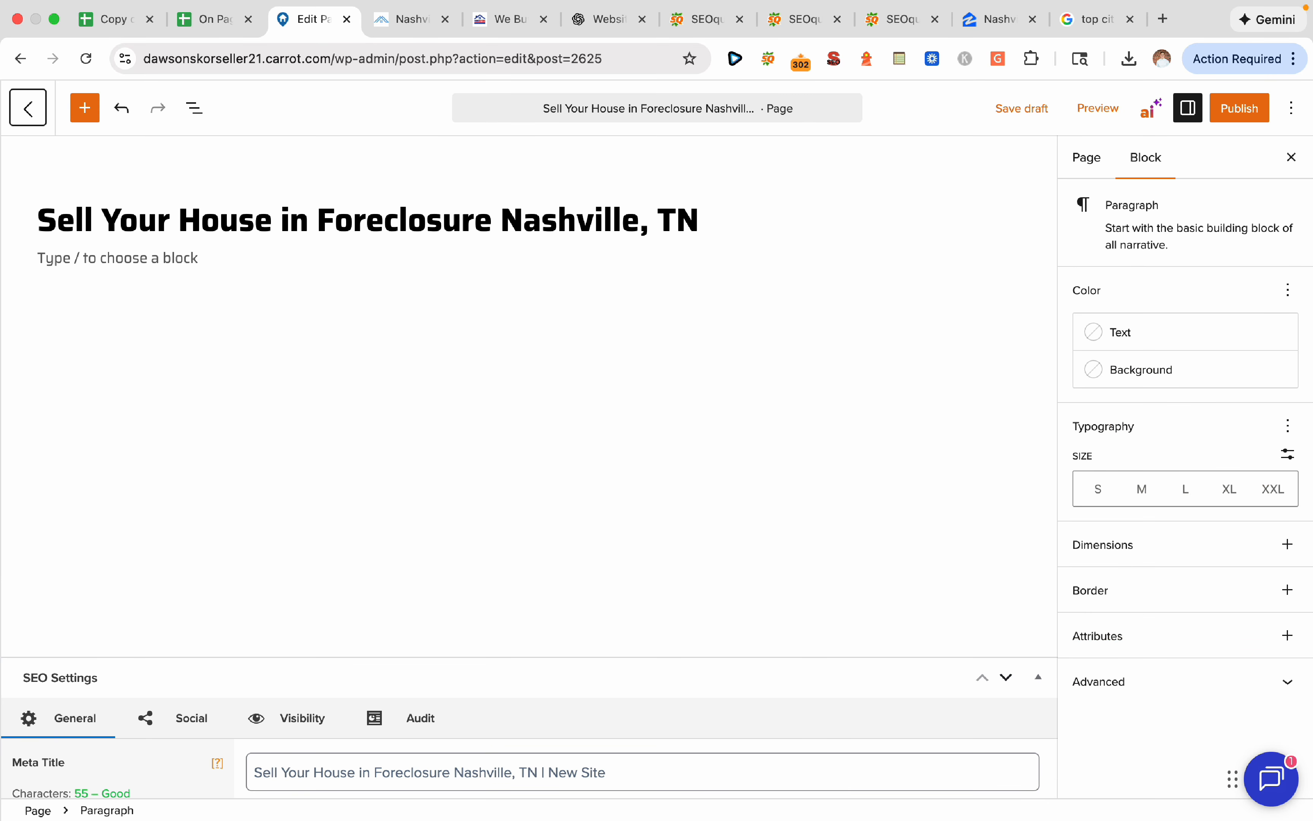
type("How to avoid foreclos")
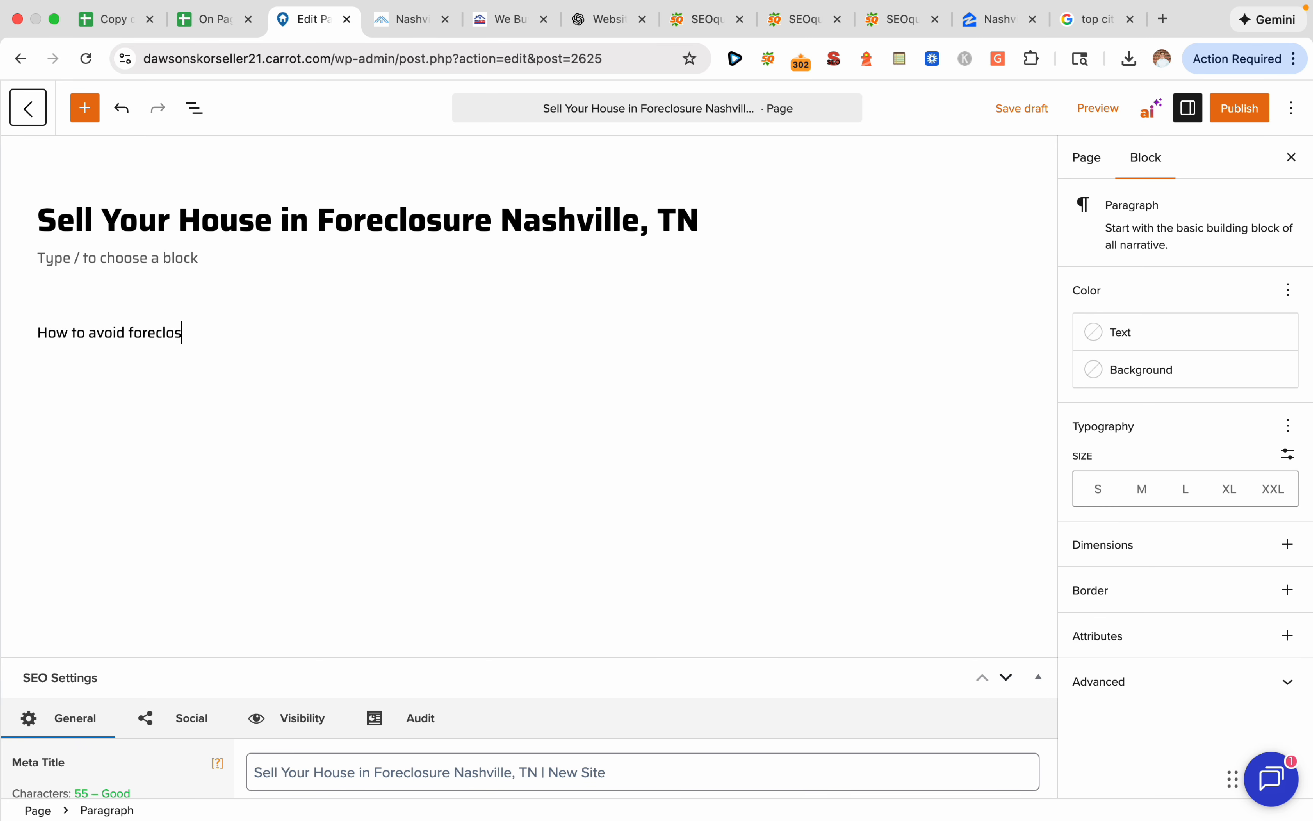
type("ure in nas")
type("hville tn")
type(" TN")
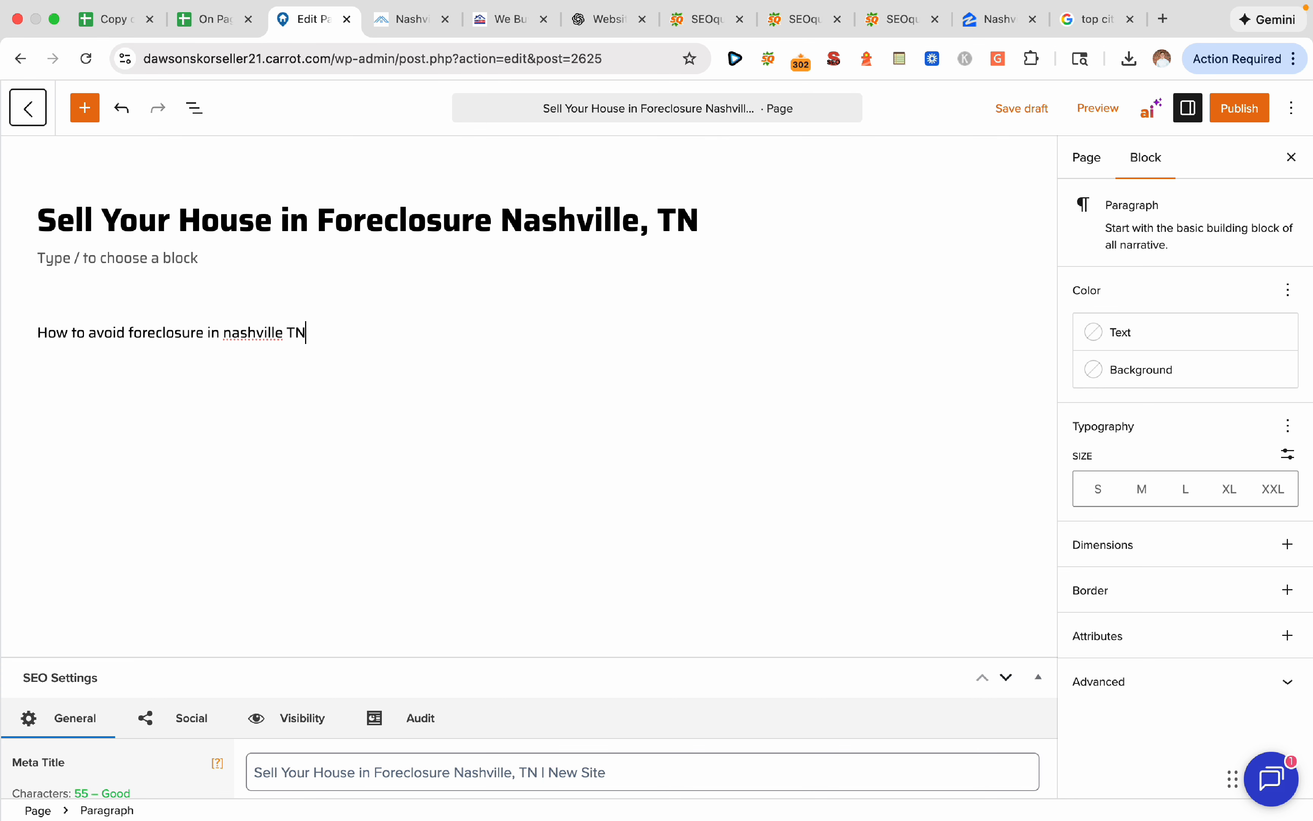
key("Return")
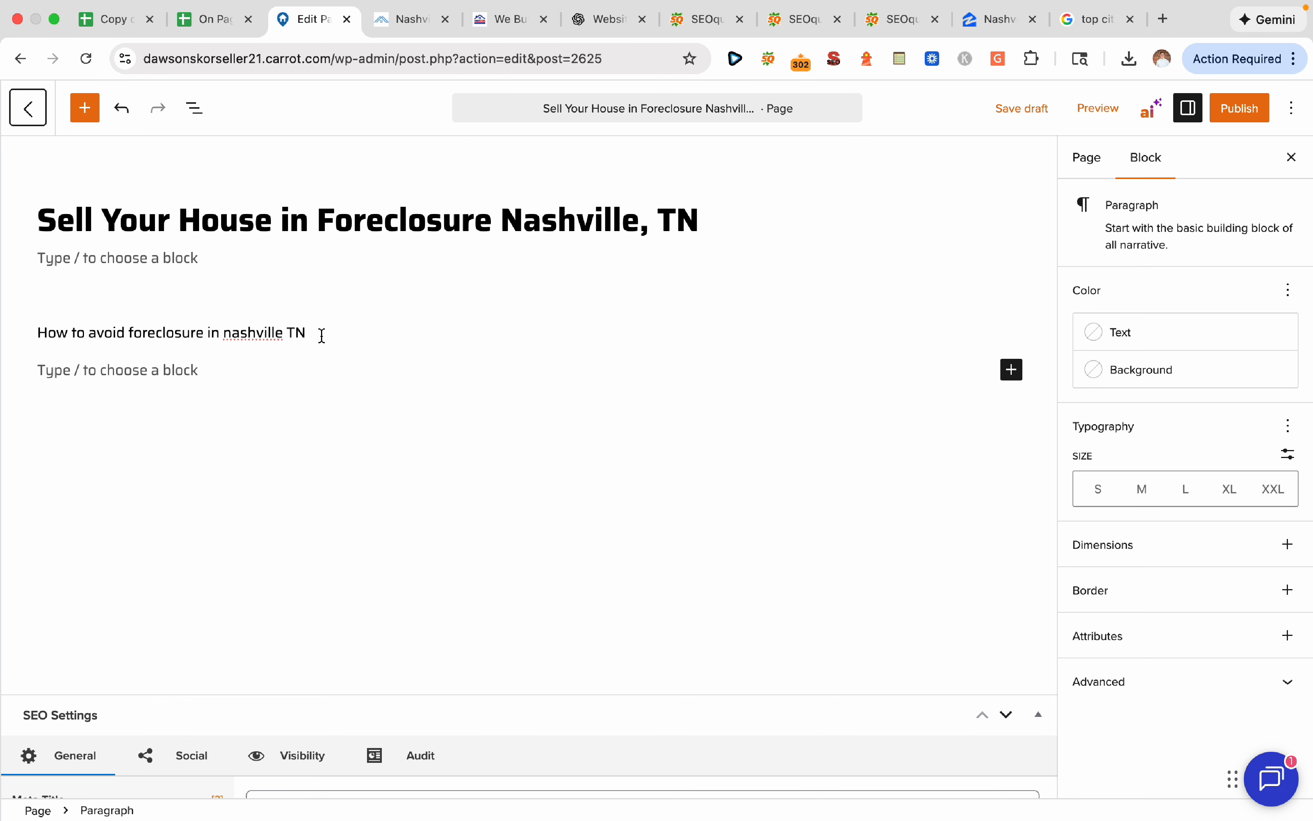
Link the word "nashville" in the paragraph to the Home page at /home-2 and remove that link again
left_click(319, 332)
left_click(254, 377)
left_click(267, 342)
left_click_drag(283, 333, 226, 340)
left_click(315, 290)
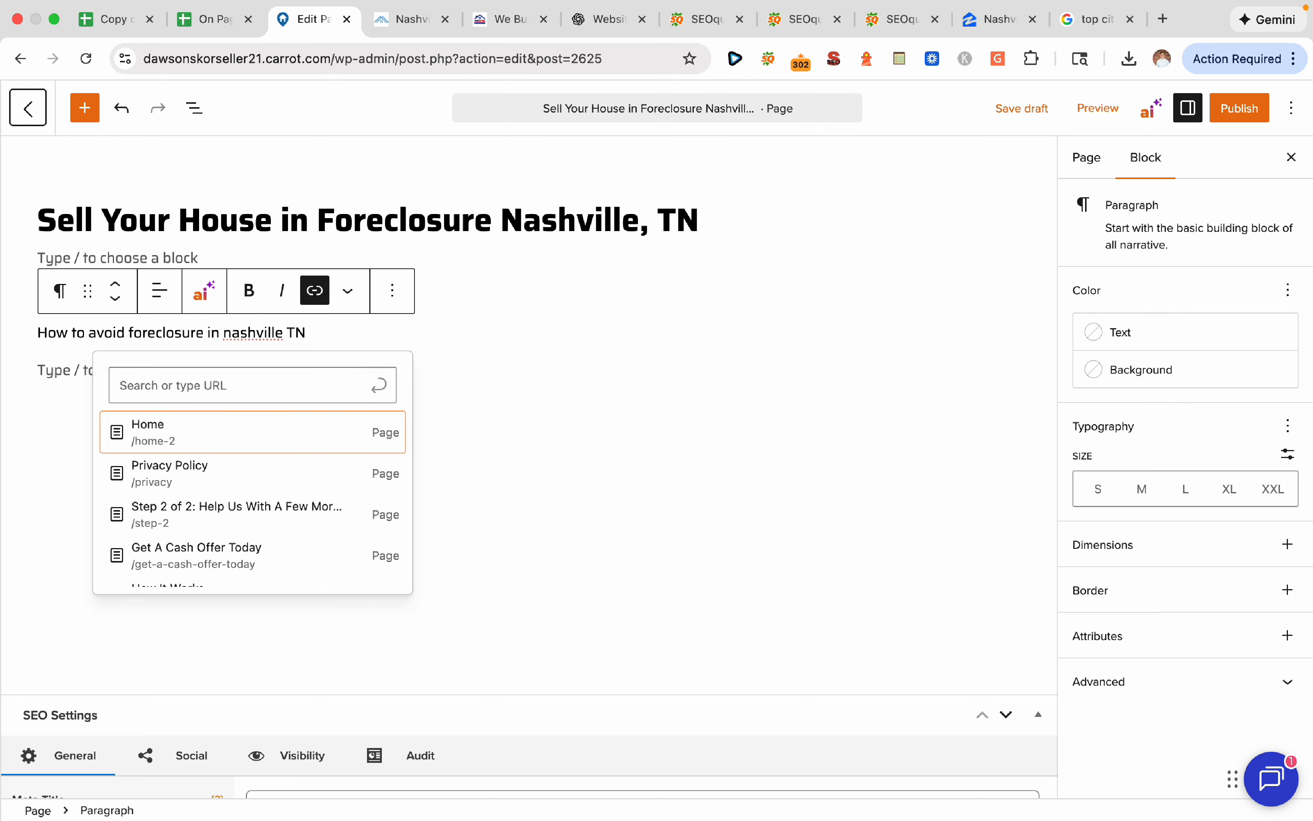
left_click(249, 434)
left_click(493, 476)
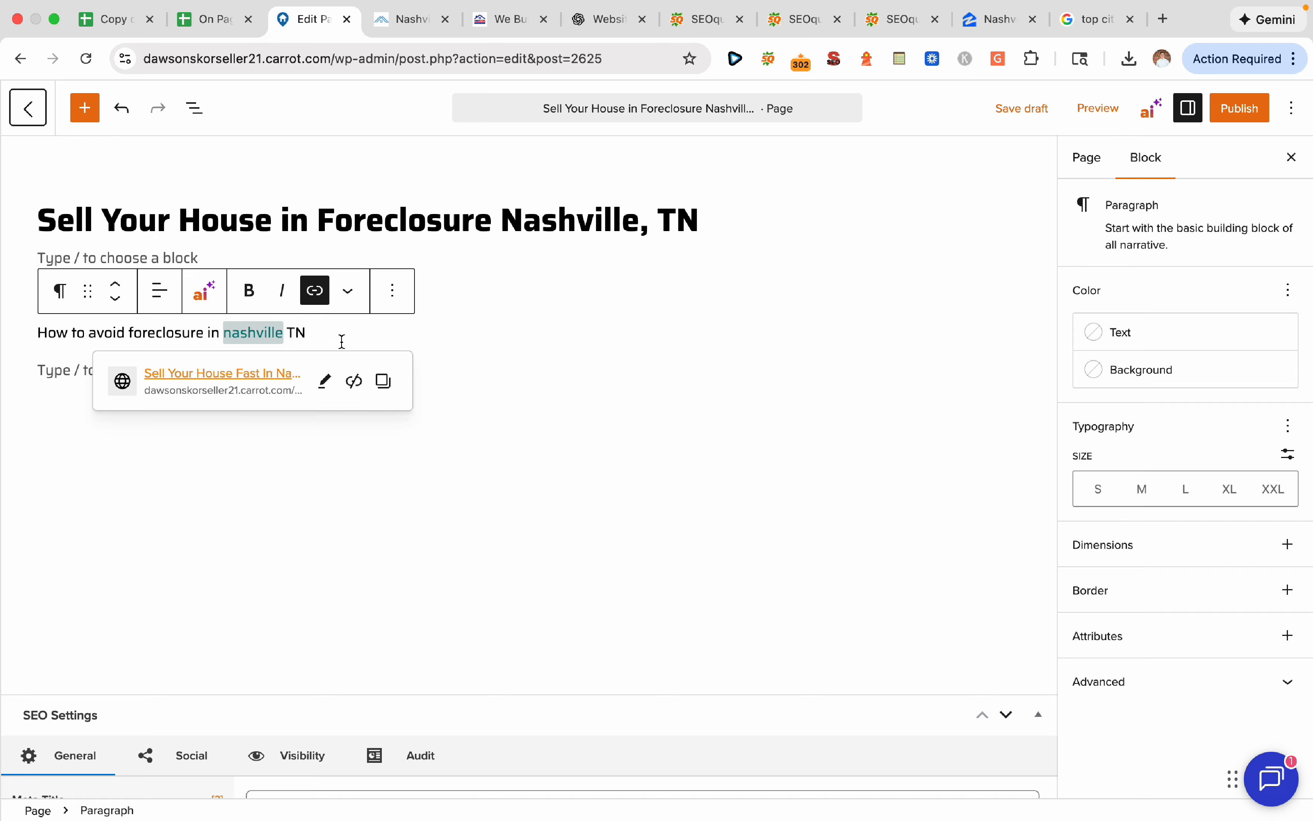
left_click(355, 381)
left_click(526, 375)
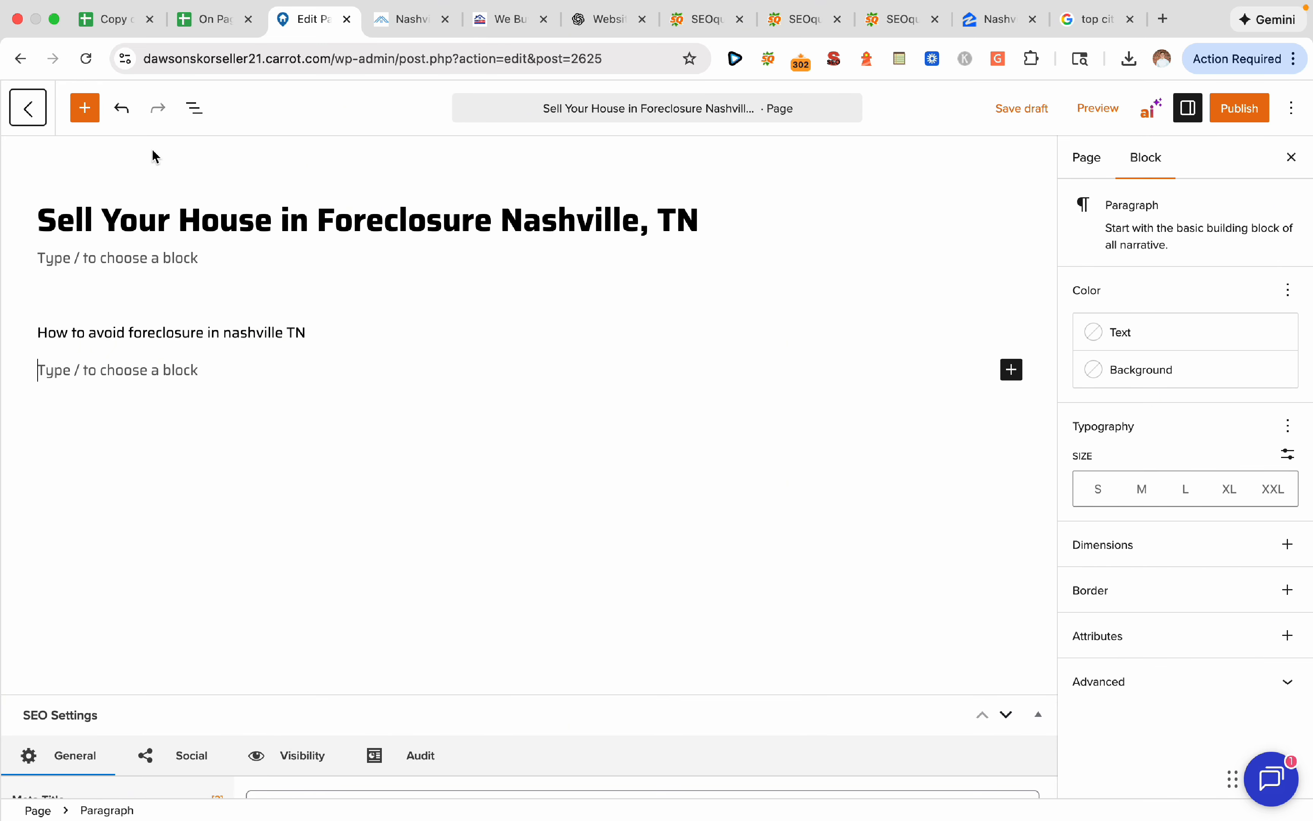
Leave the page editor for the list of pages and switch to the website checklist in Google Sheets
left_click(22, 120)
left_click(741, 326)
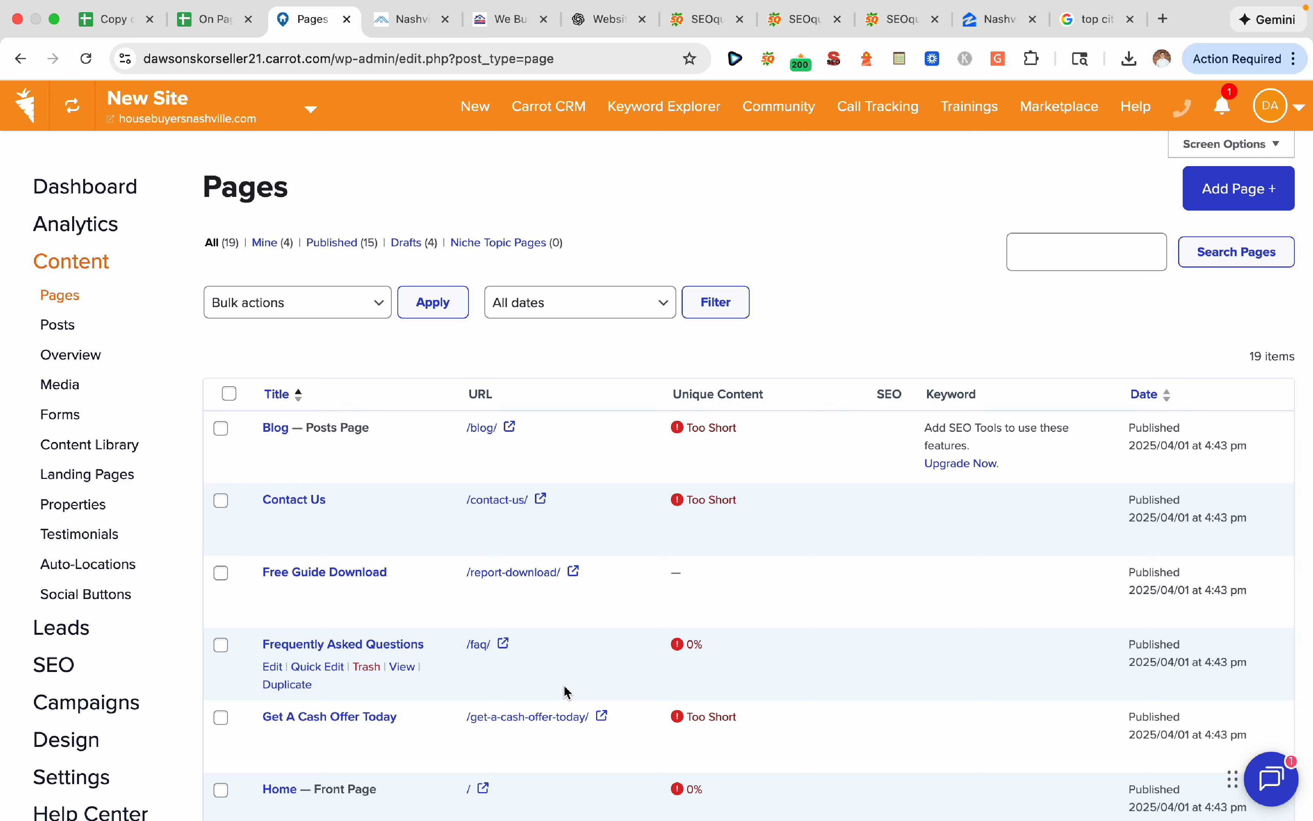
left_click(122, 19)
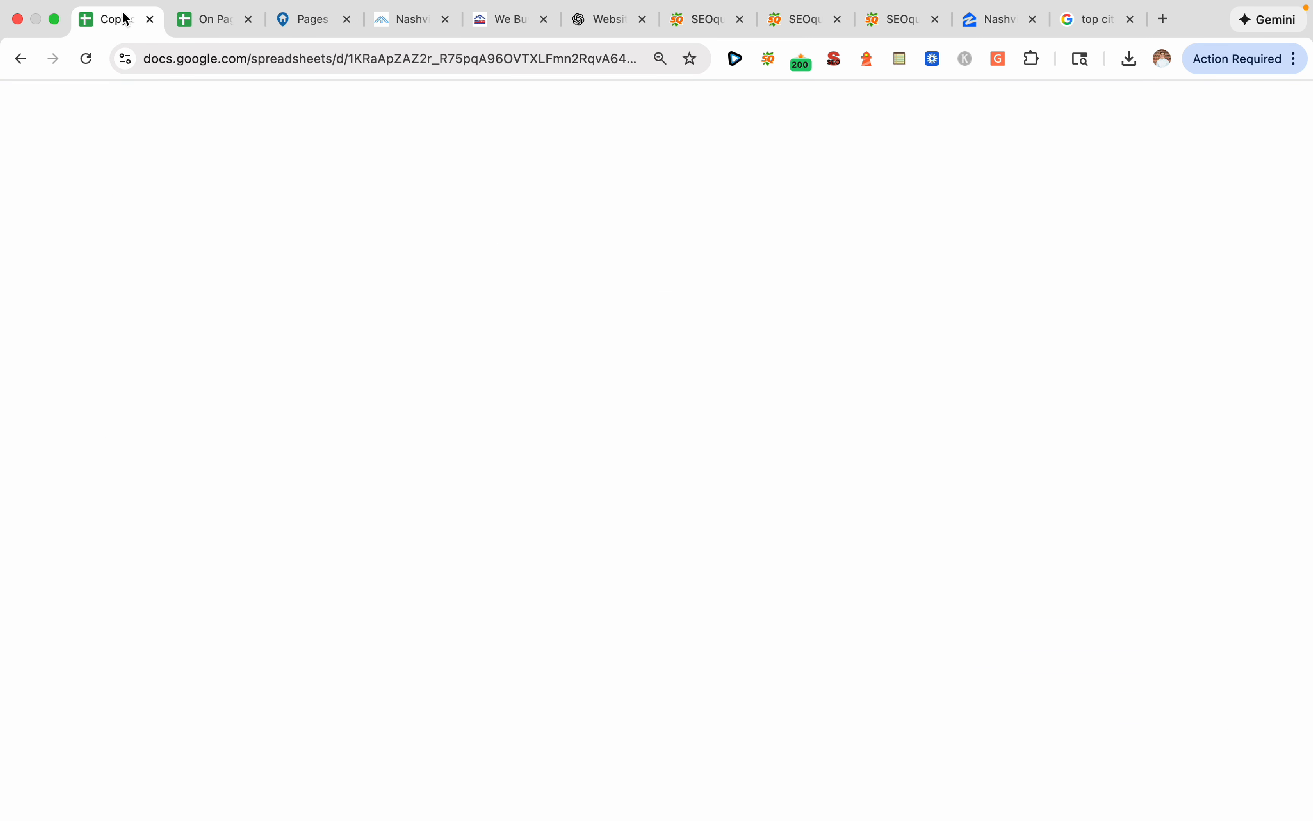
Enter "Home" in cell H6 as the first level of a site structure outline
left_click(678, 329)
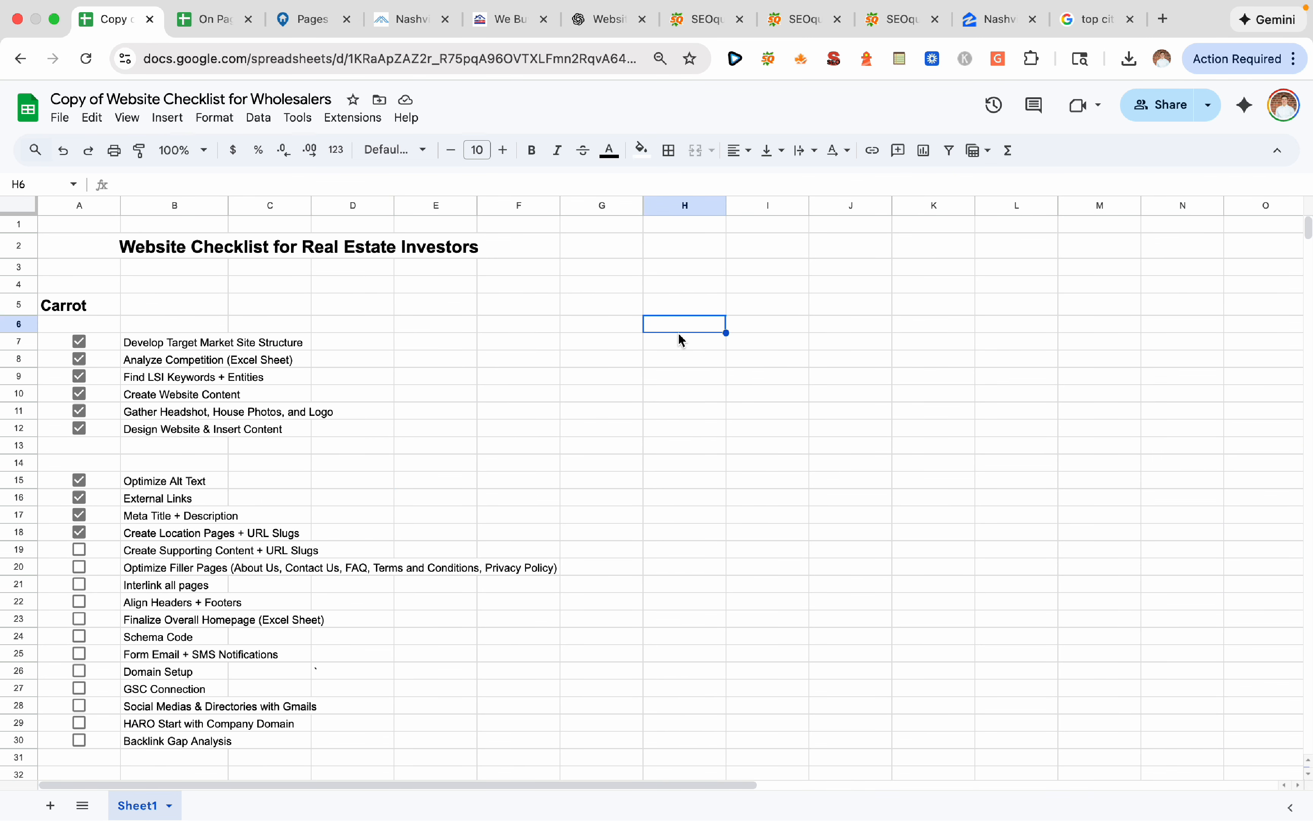
type("Home")
key("Return")
left_click(753, 326)
left_click(707, 330)
type("-")
key("BackSpace")
type("Home")
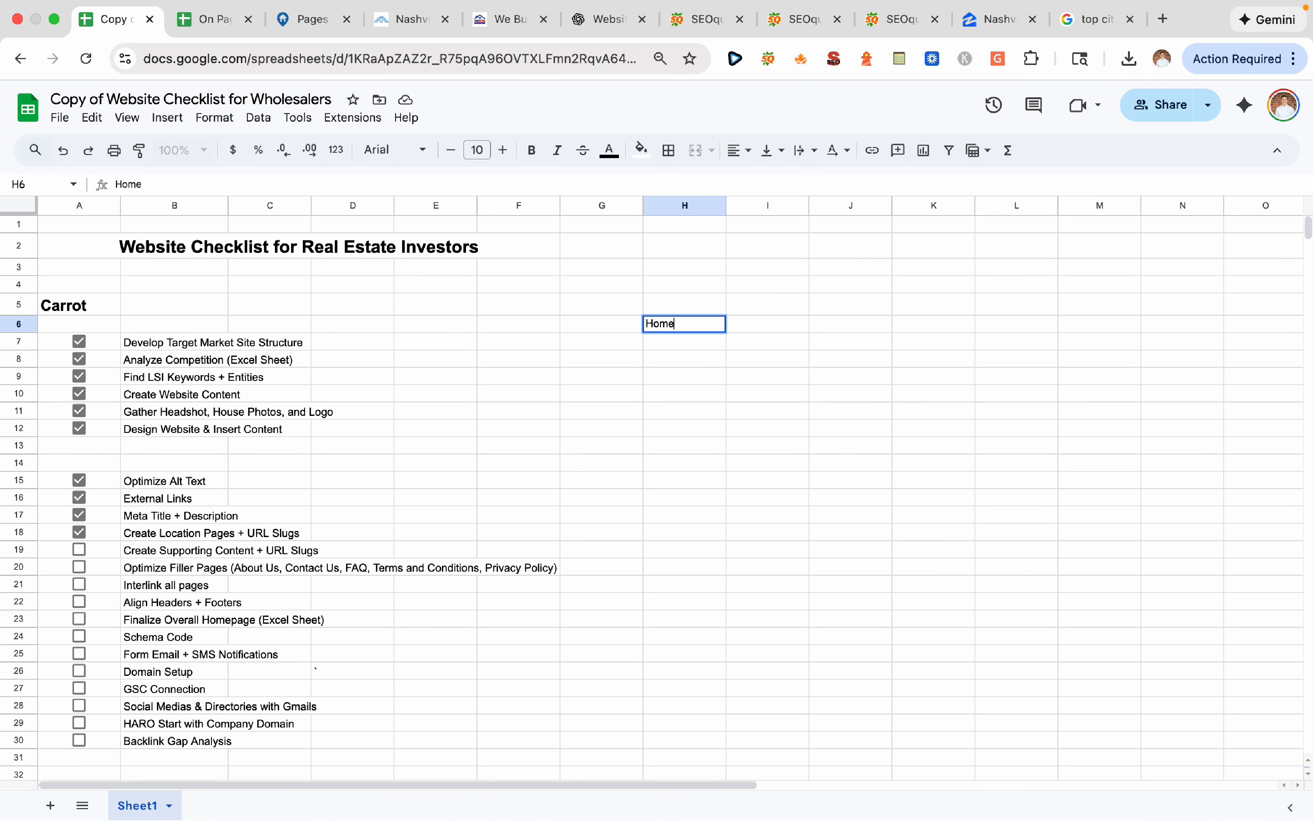
key("Return")
Add ">Location pages" in cell H7 and ">Supporting content" in cell H8 beneath the Home entry
type(">")
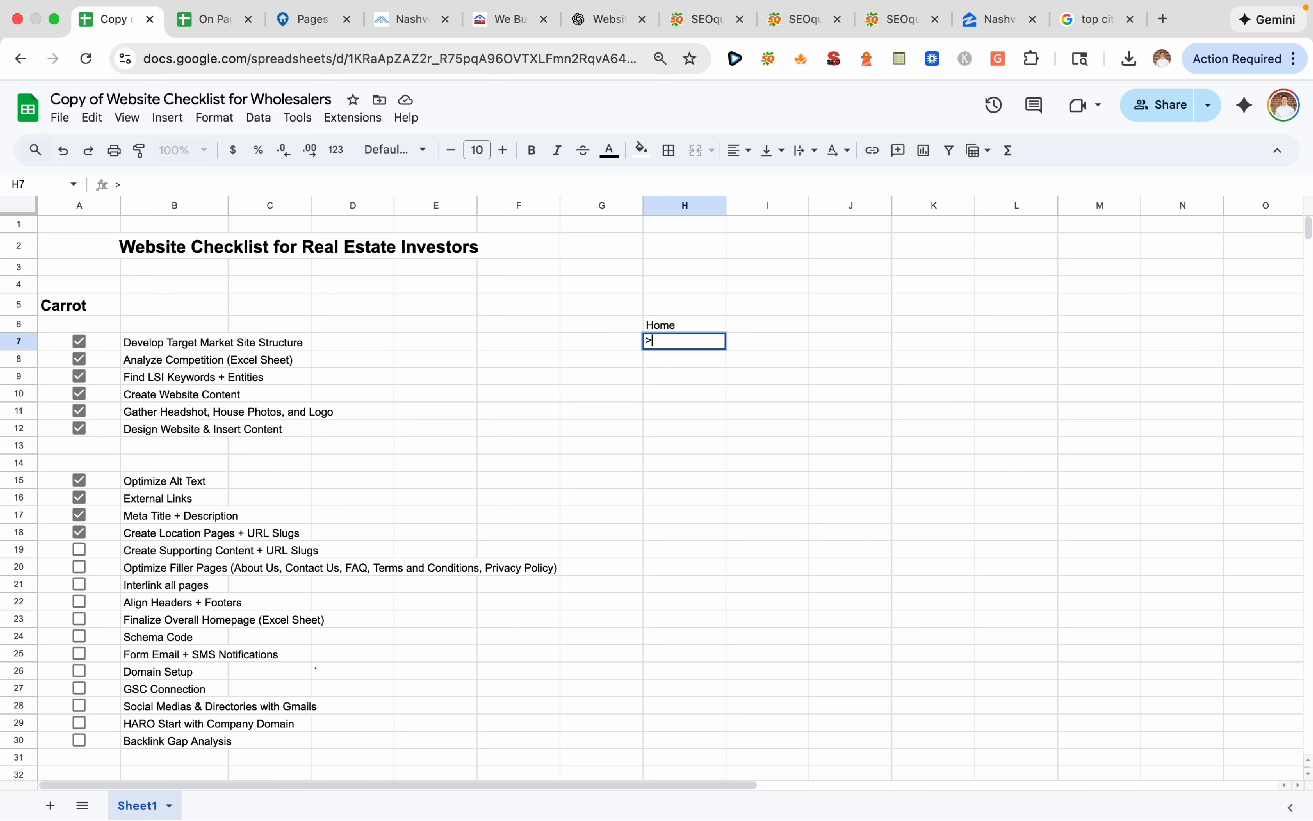
type("Location pages")
key("Return")
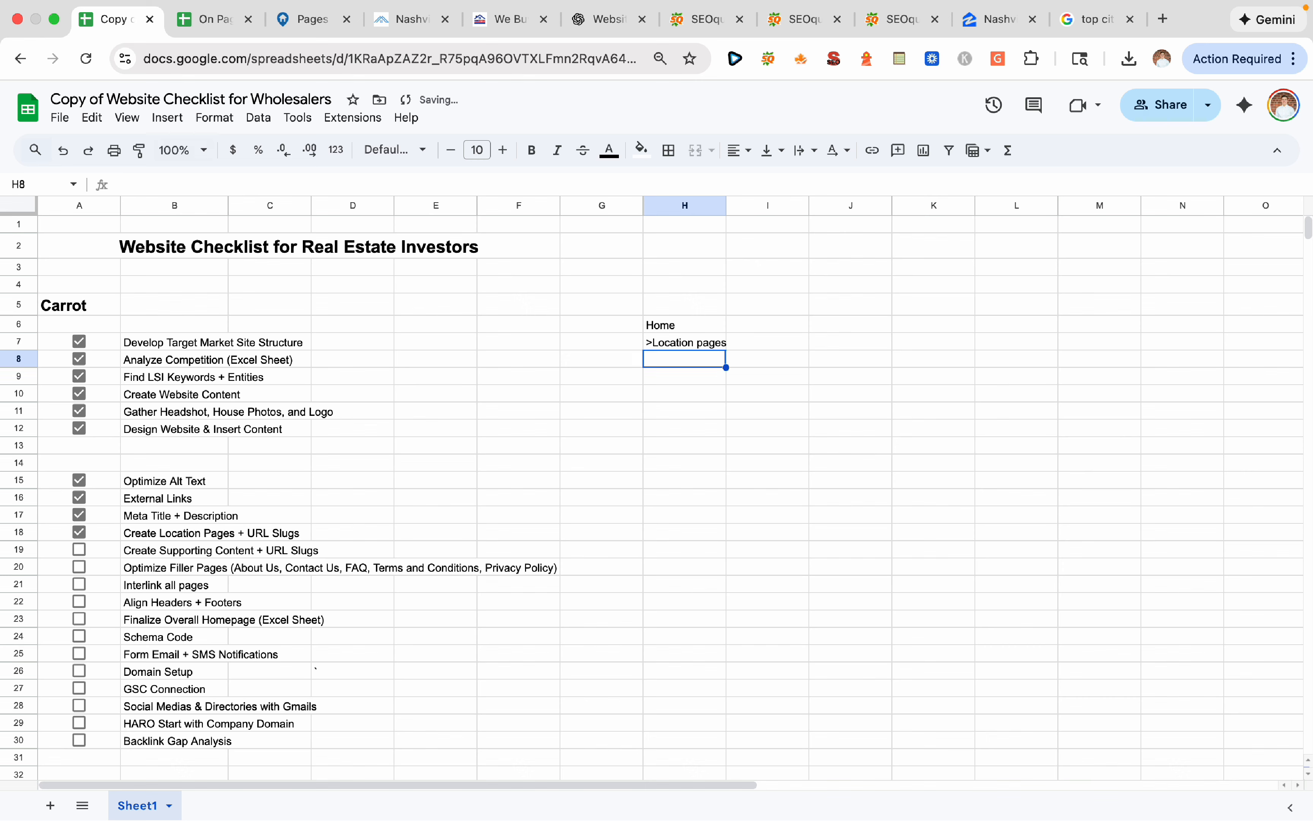
type(">Supporting")
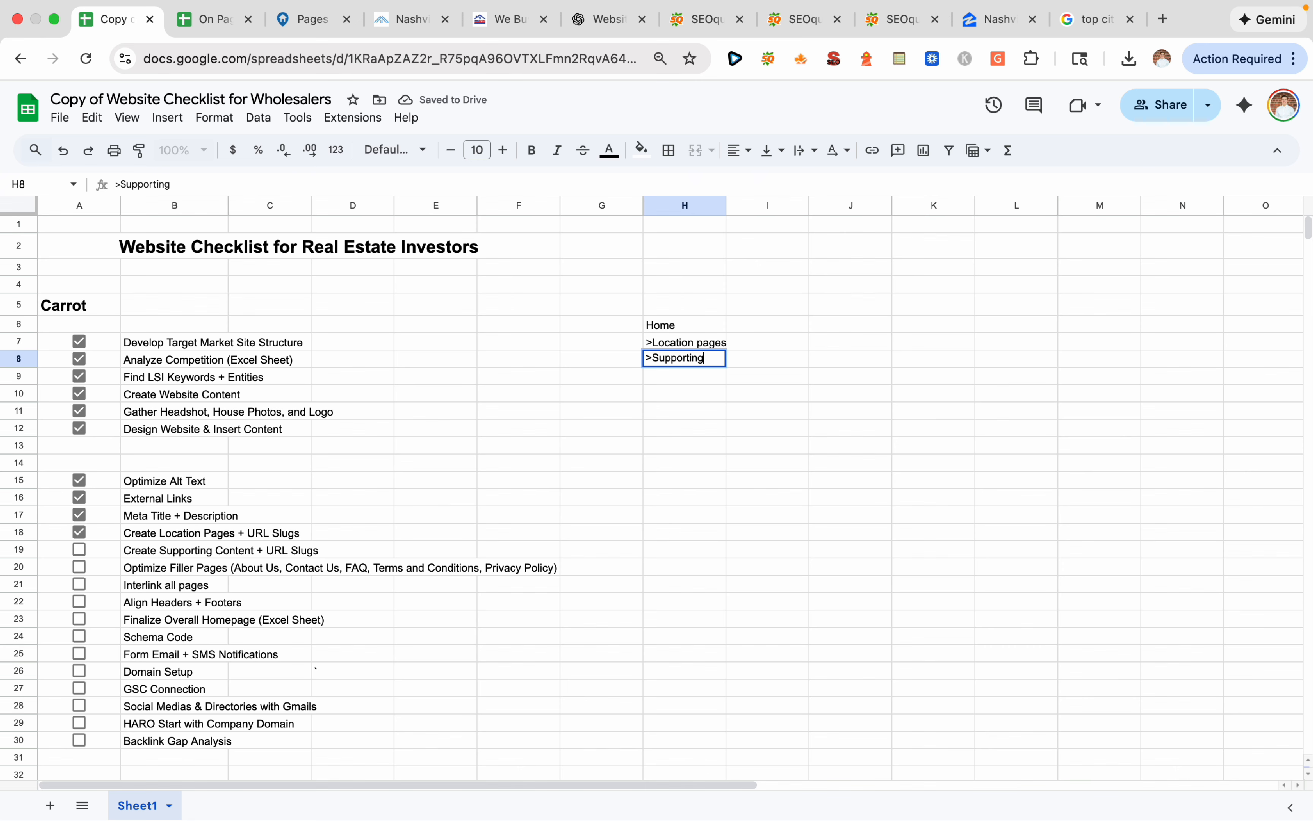
type(" content")
key("Return")
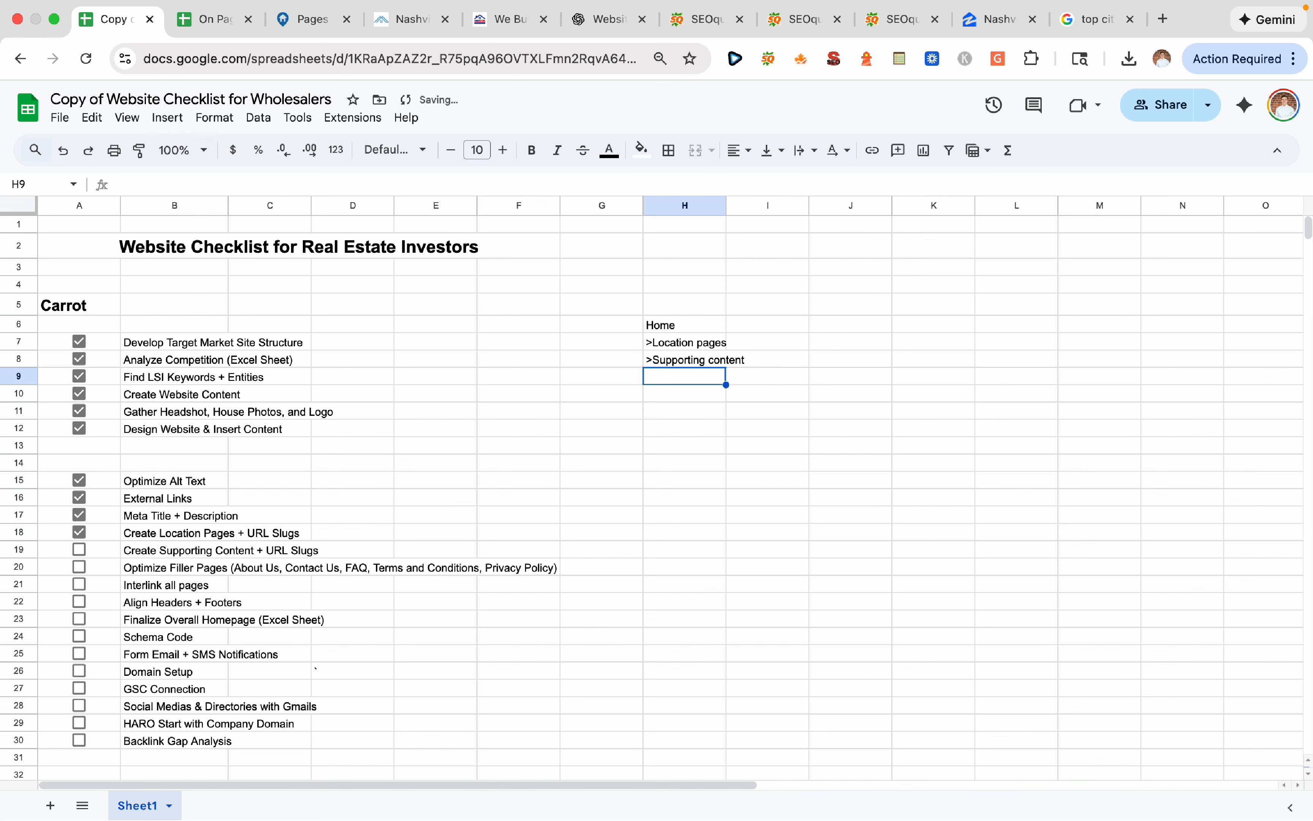
Add ">External links" in cell H9 as the last entry of the Home group
type(">Extern")
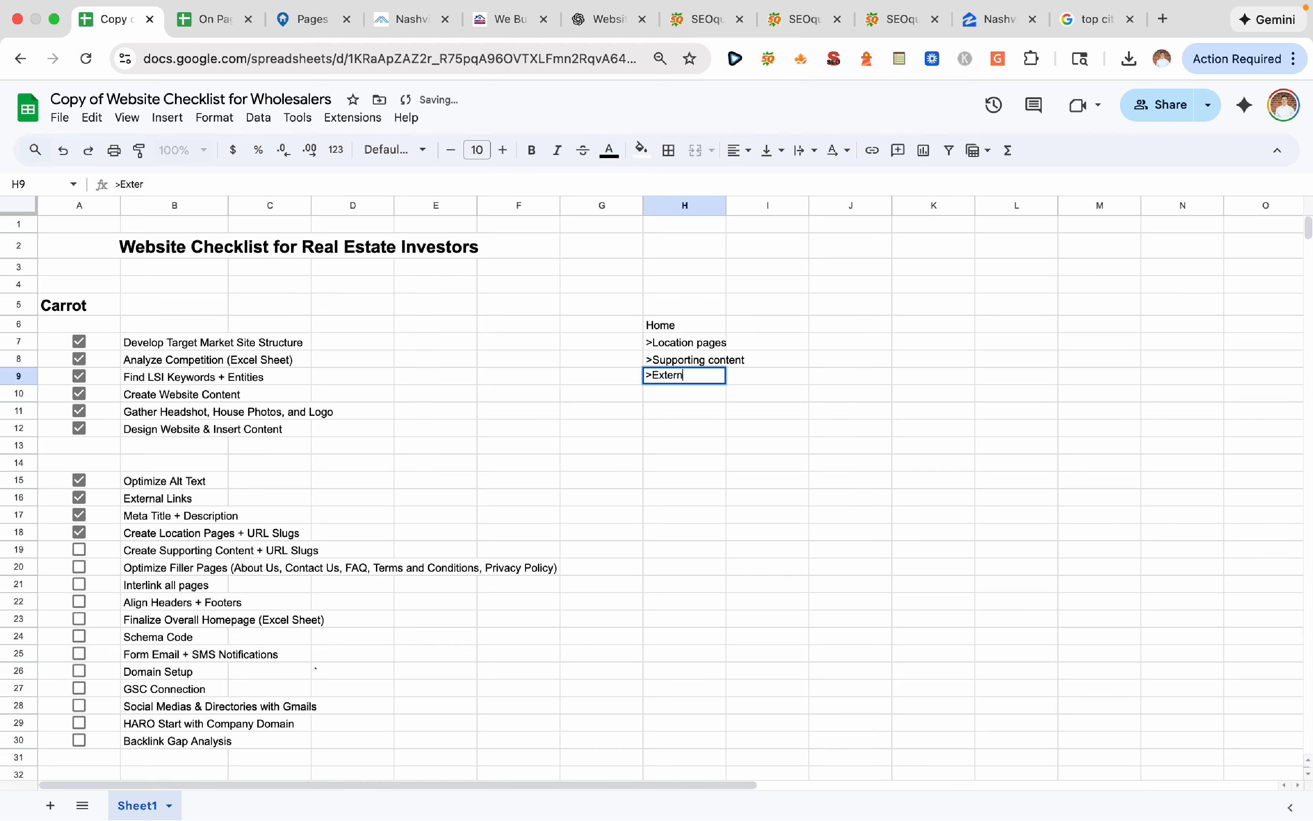
type("al links")
key("Return")
key("Return")
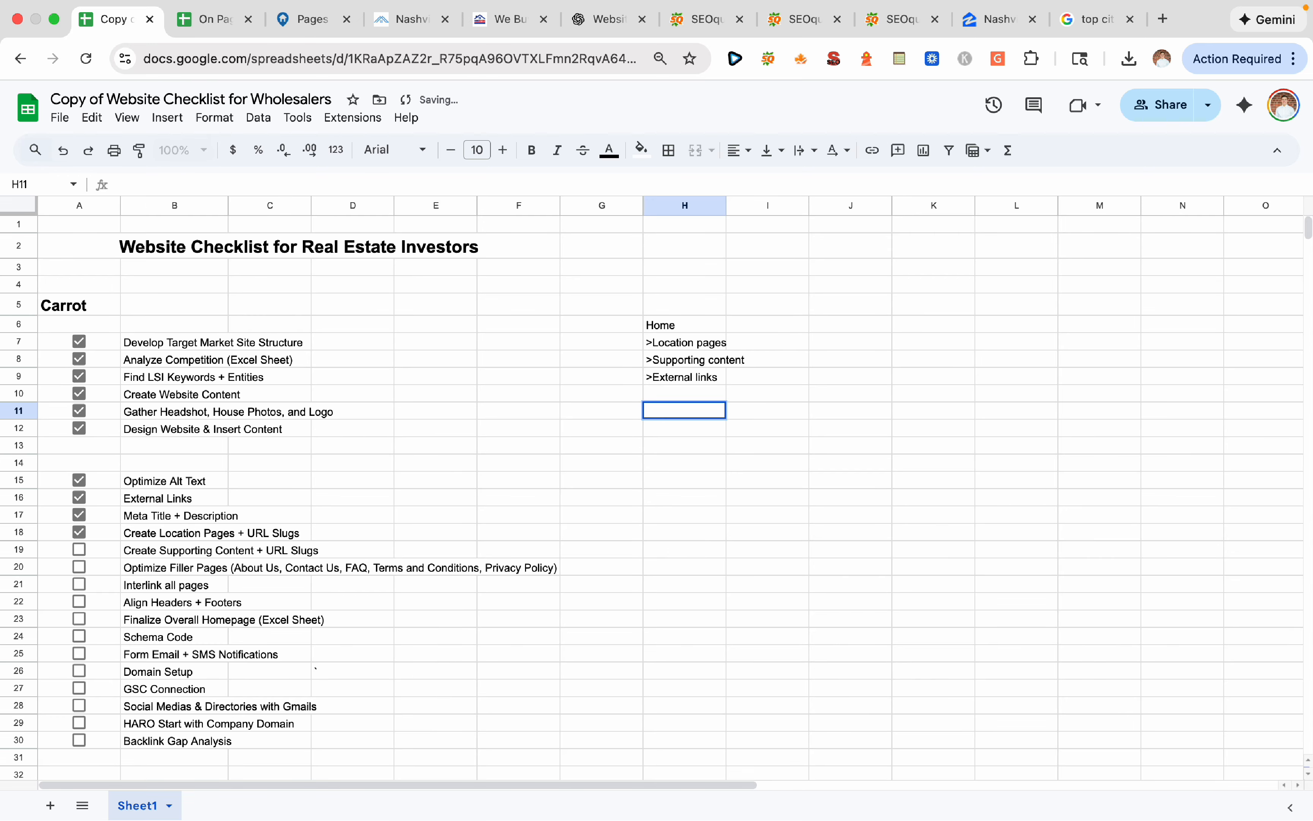
Enter the heading "Location Pages" in cell H11 and ">Link back to homepage" beneath it in H12
type("Location Pages")
key("Return")
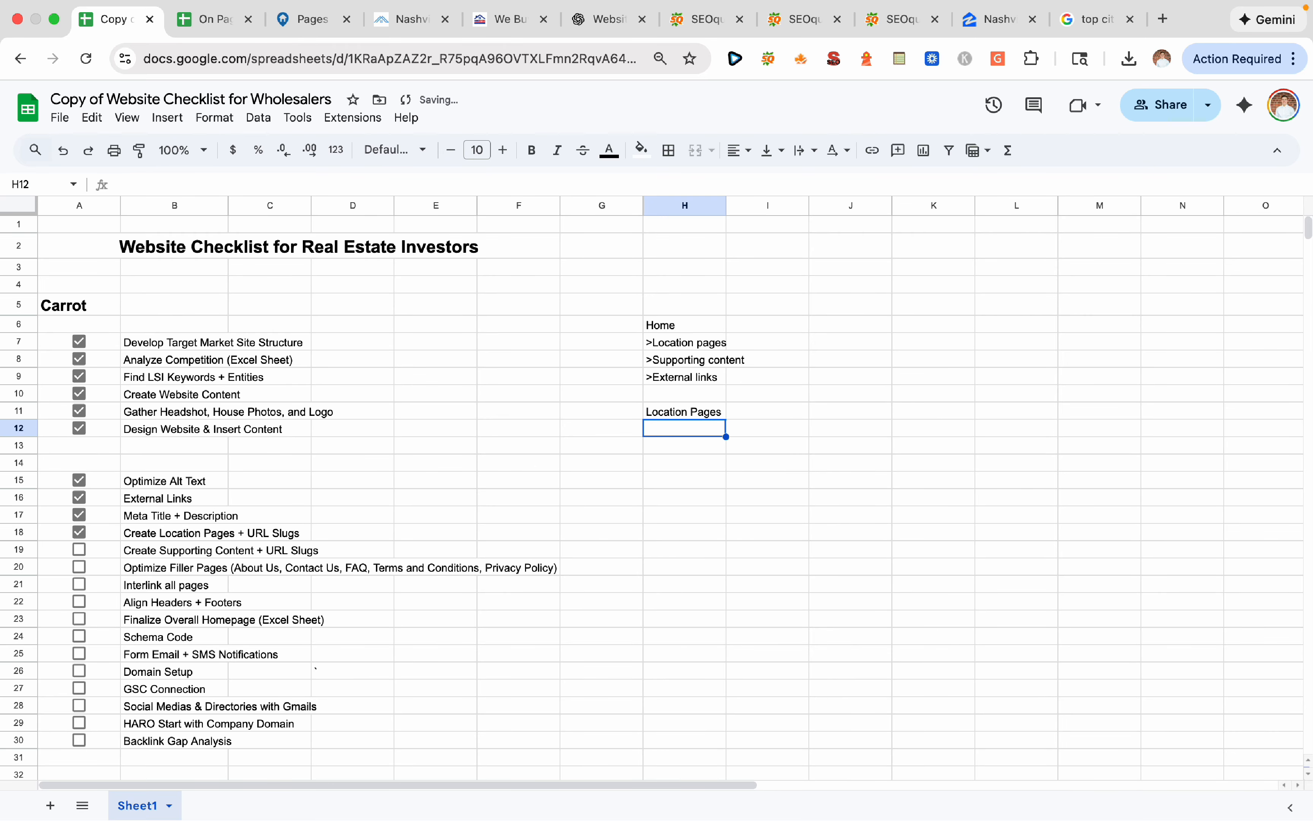
type(">Link back to homepage")
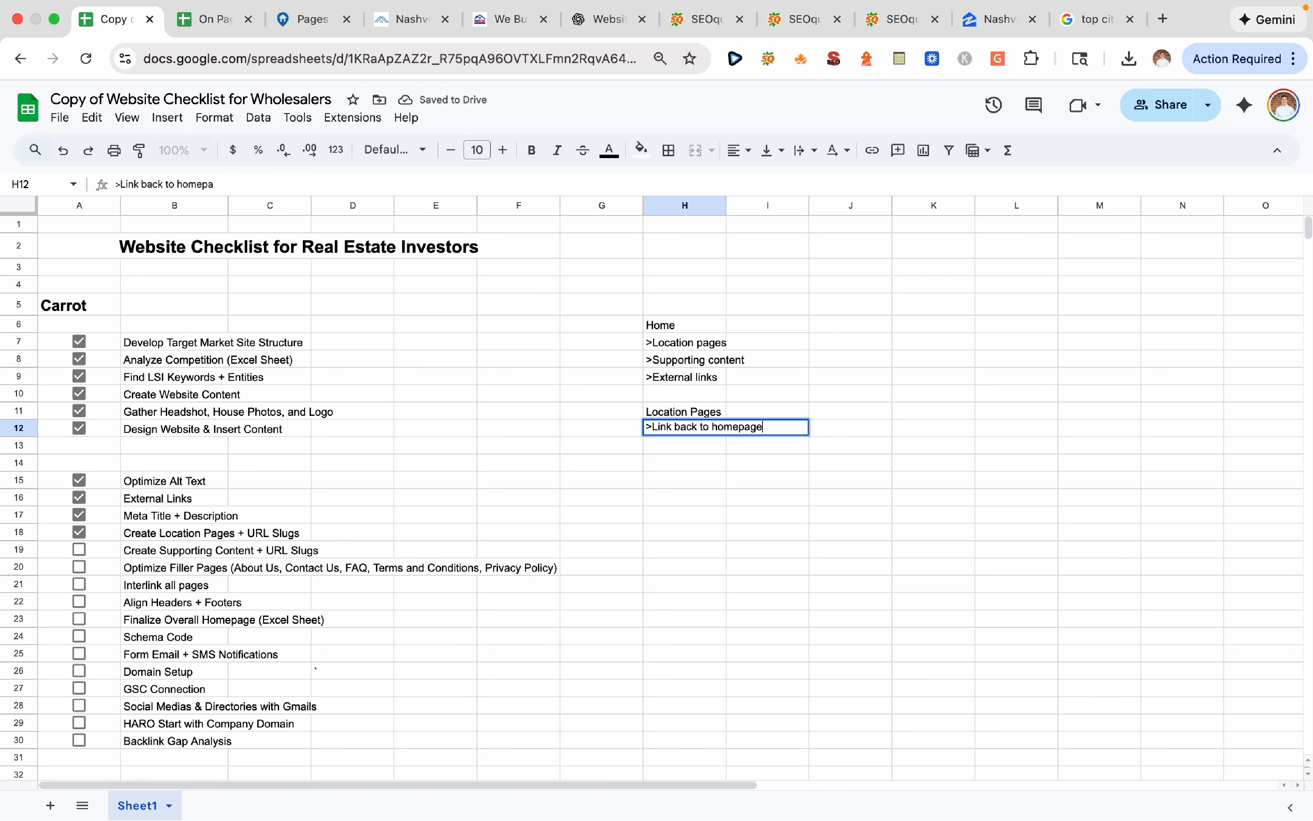
key("Return")
Enter ">Link to supporting content ONLY if written about that city" in cell H13
type(">")
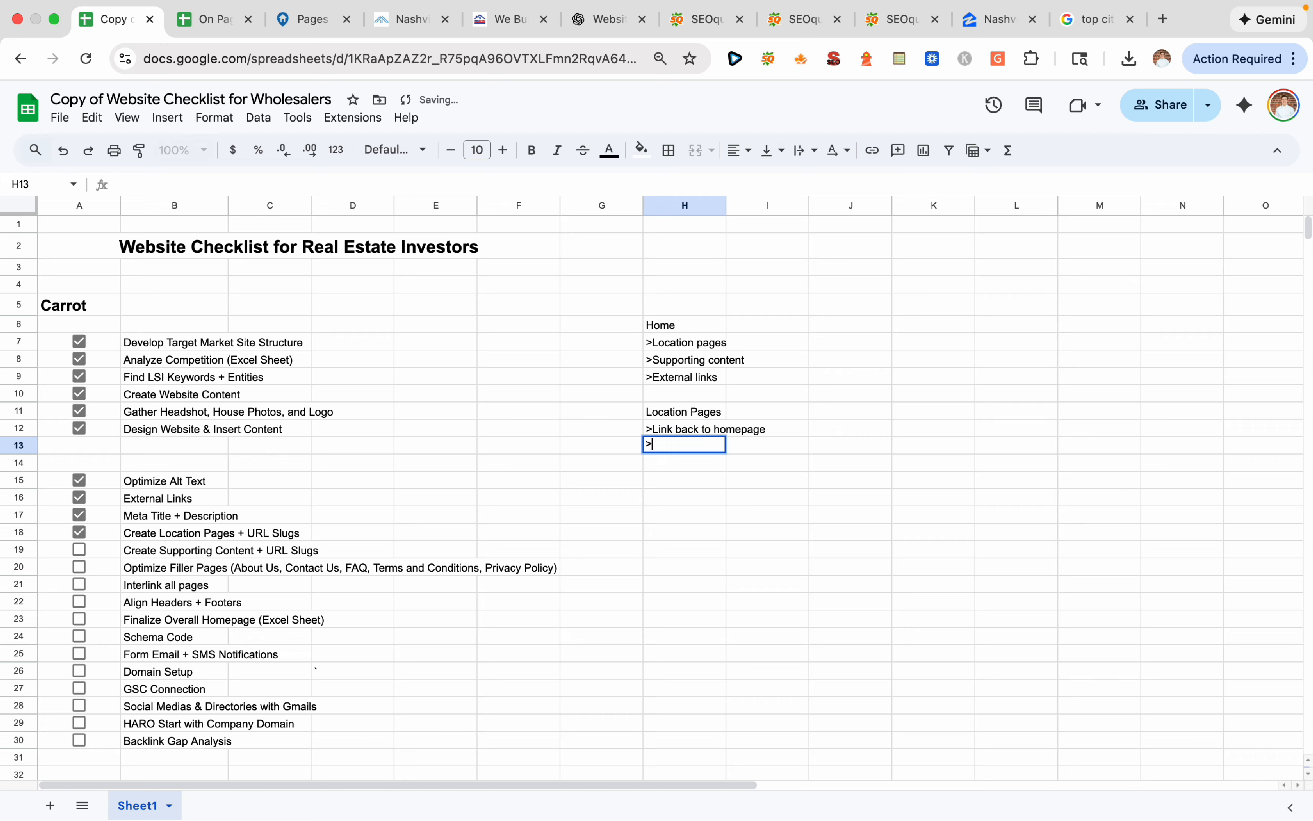
type("Link to supporting conte")
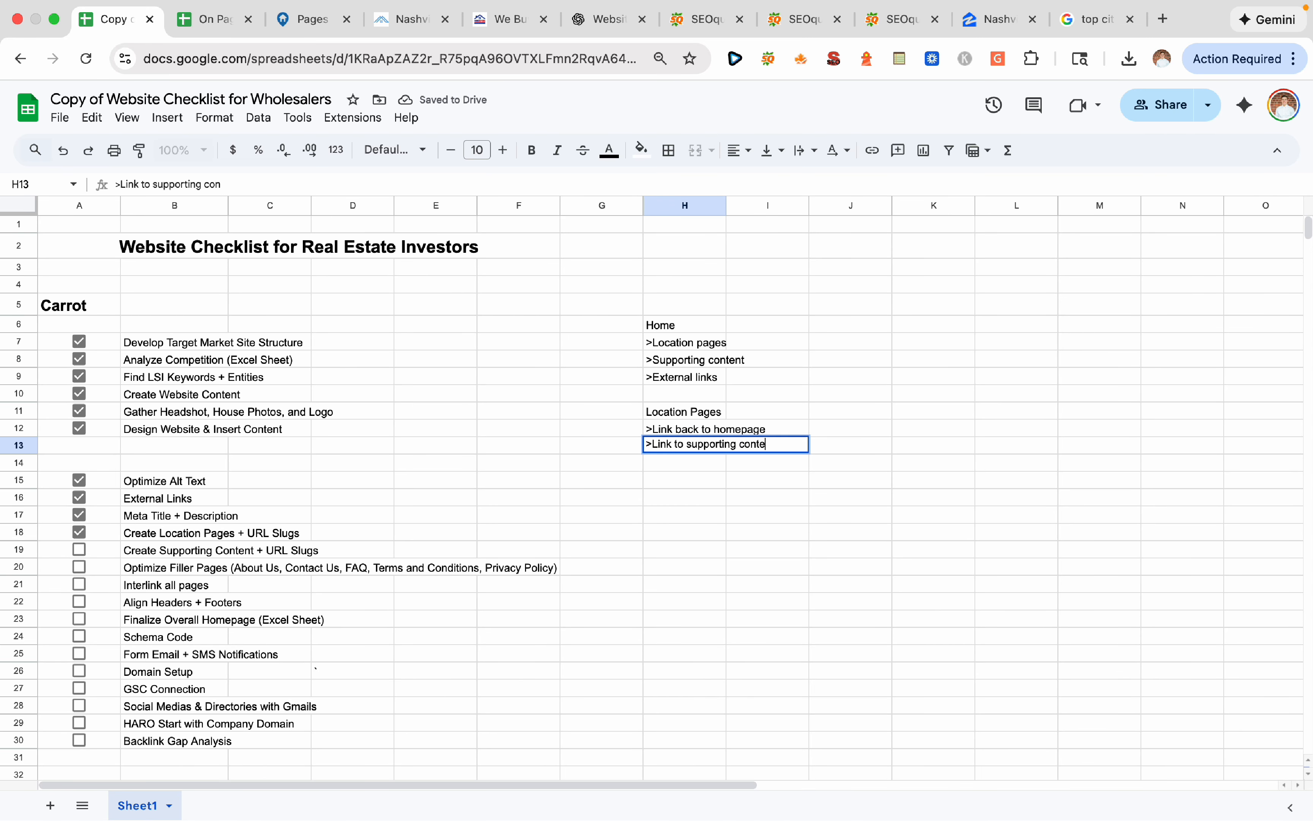
type("nt ONLY ")
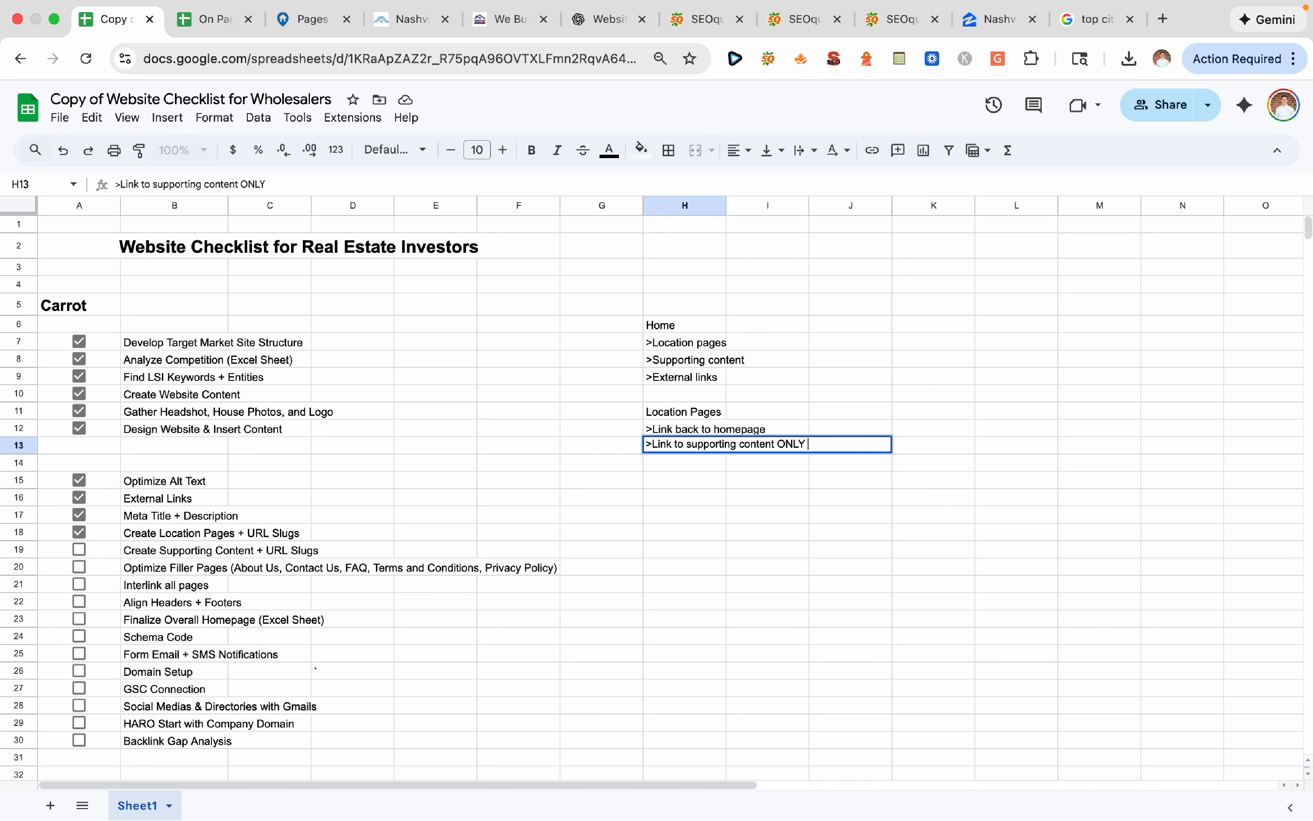
type("if written about that city")
key("Return")
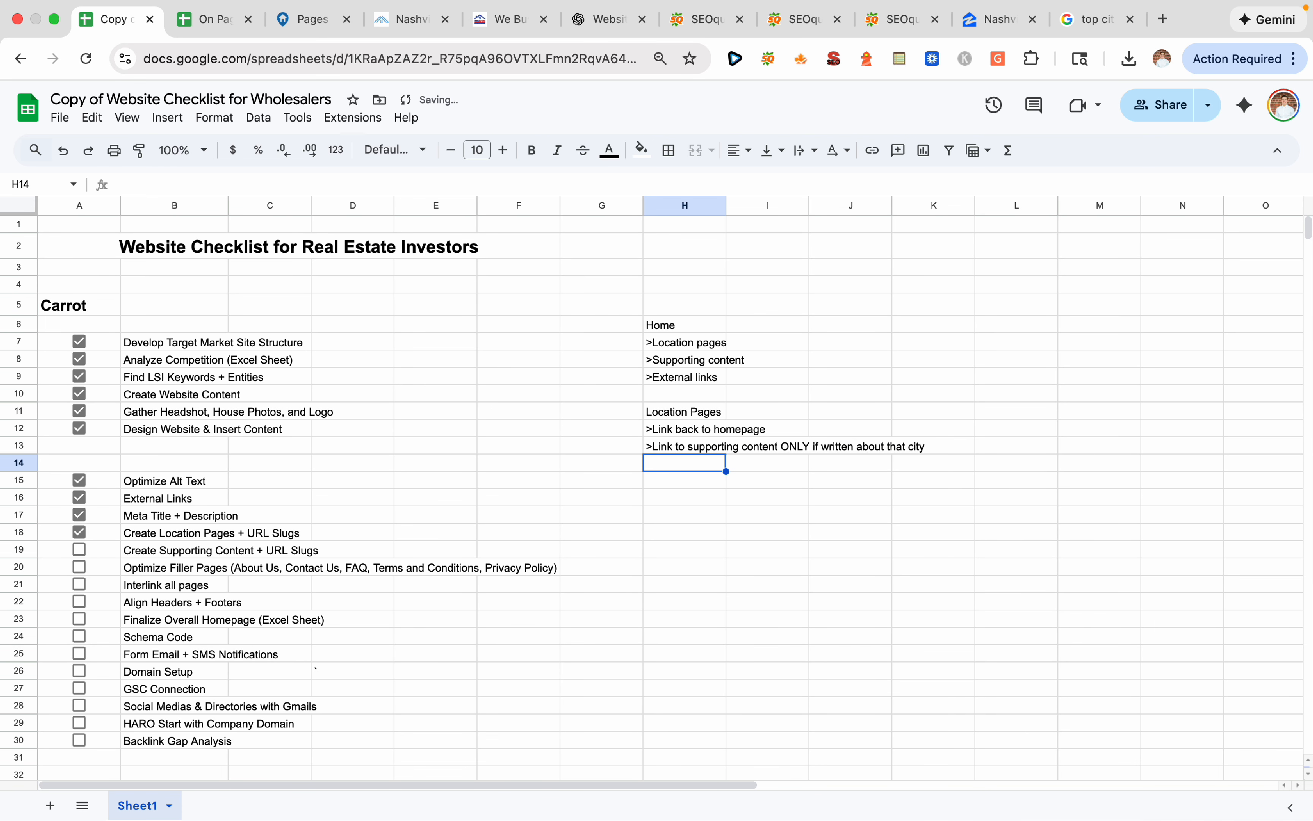
left_click(1092, 21)
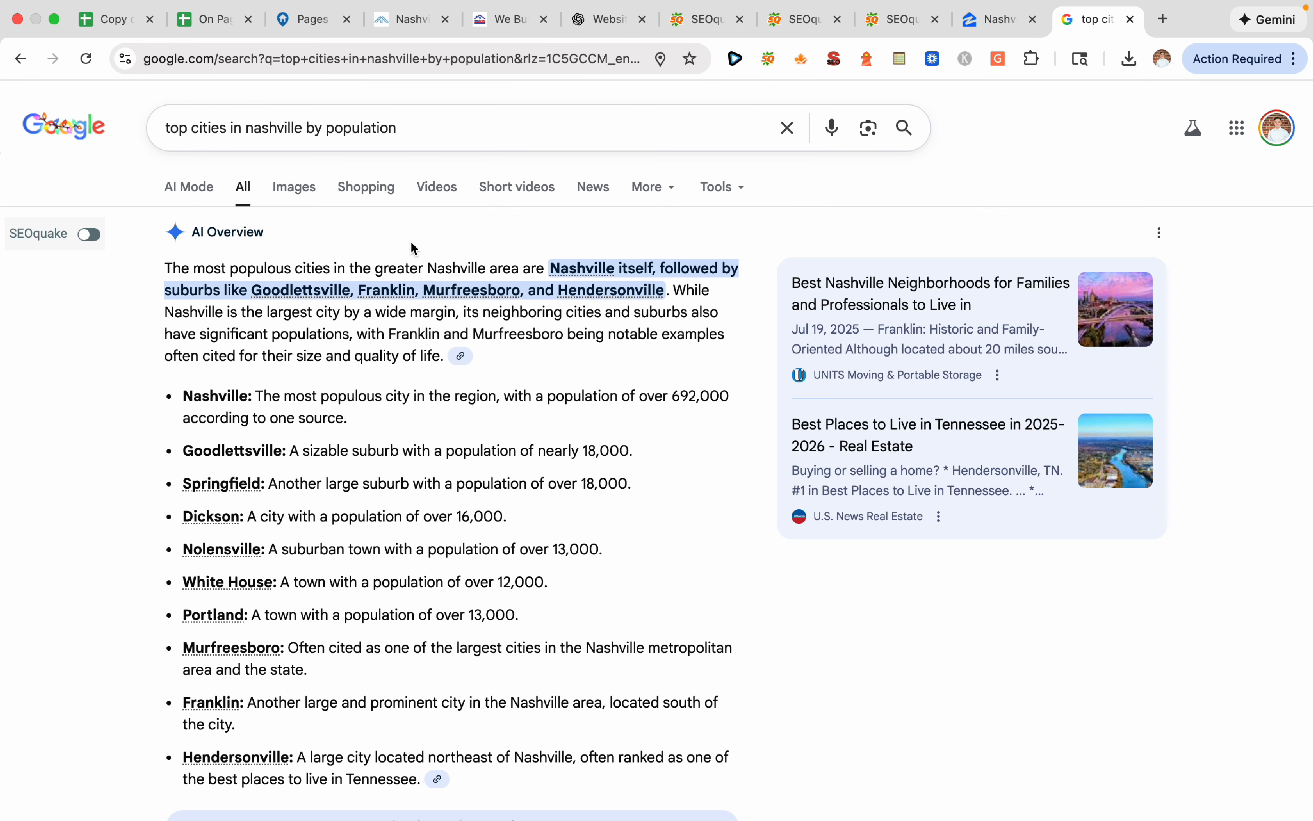
left_click(219, 27)
left_click(119, 27)
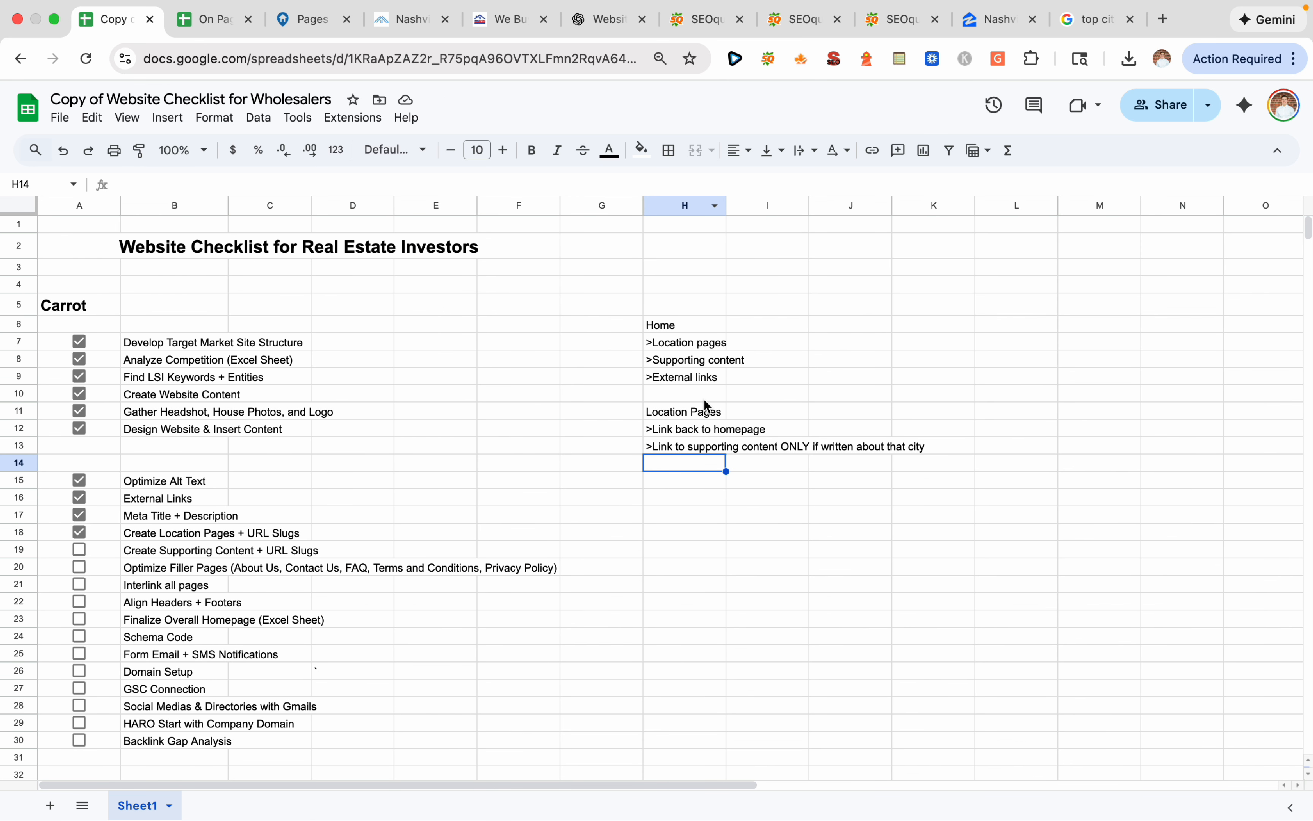
Add ">External Links" in cell H14 as the last entry of the Location Pages group
mouse_move(714, 455)
left_mouse_down()
mouse_move(868, 460)
mouse_move(706, 451)
left_mouse_up()
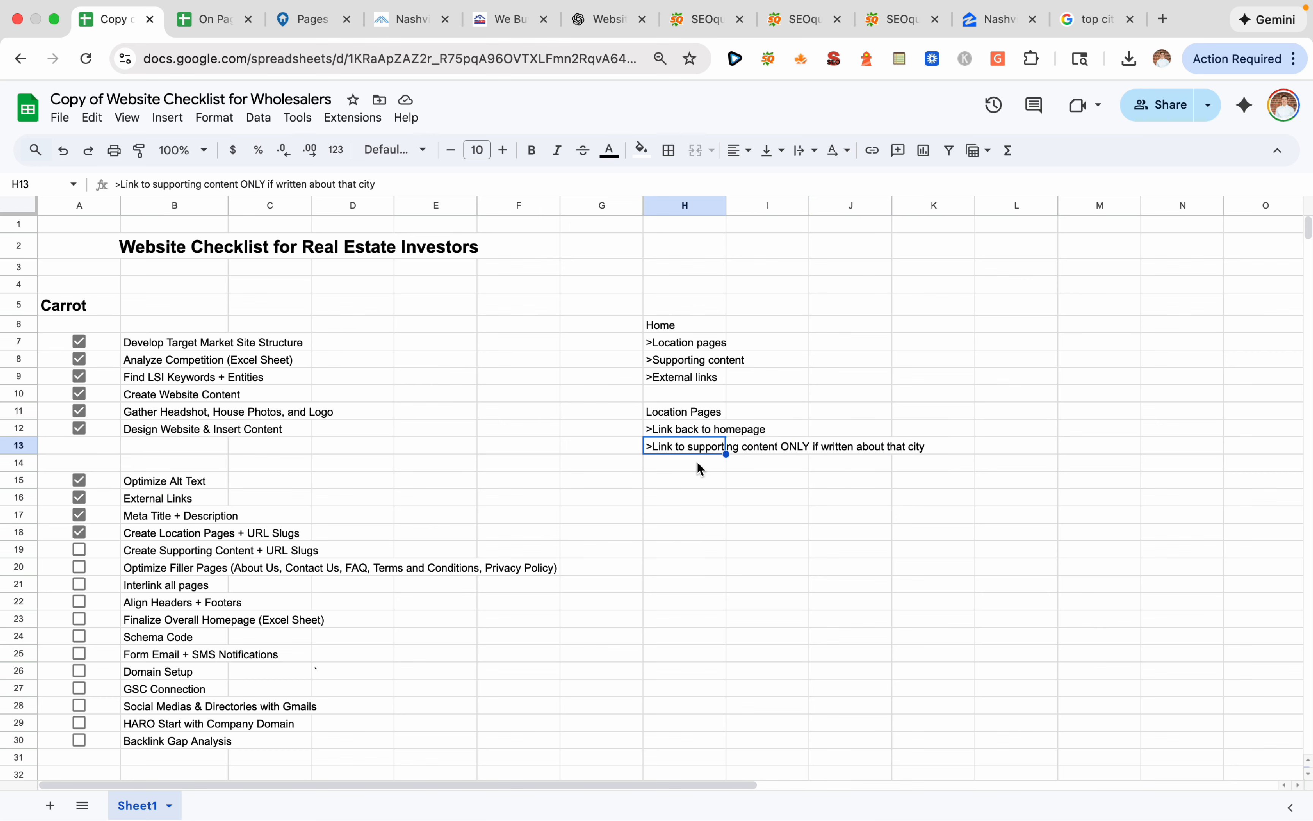
left_click(698, 463)
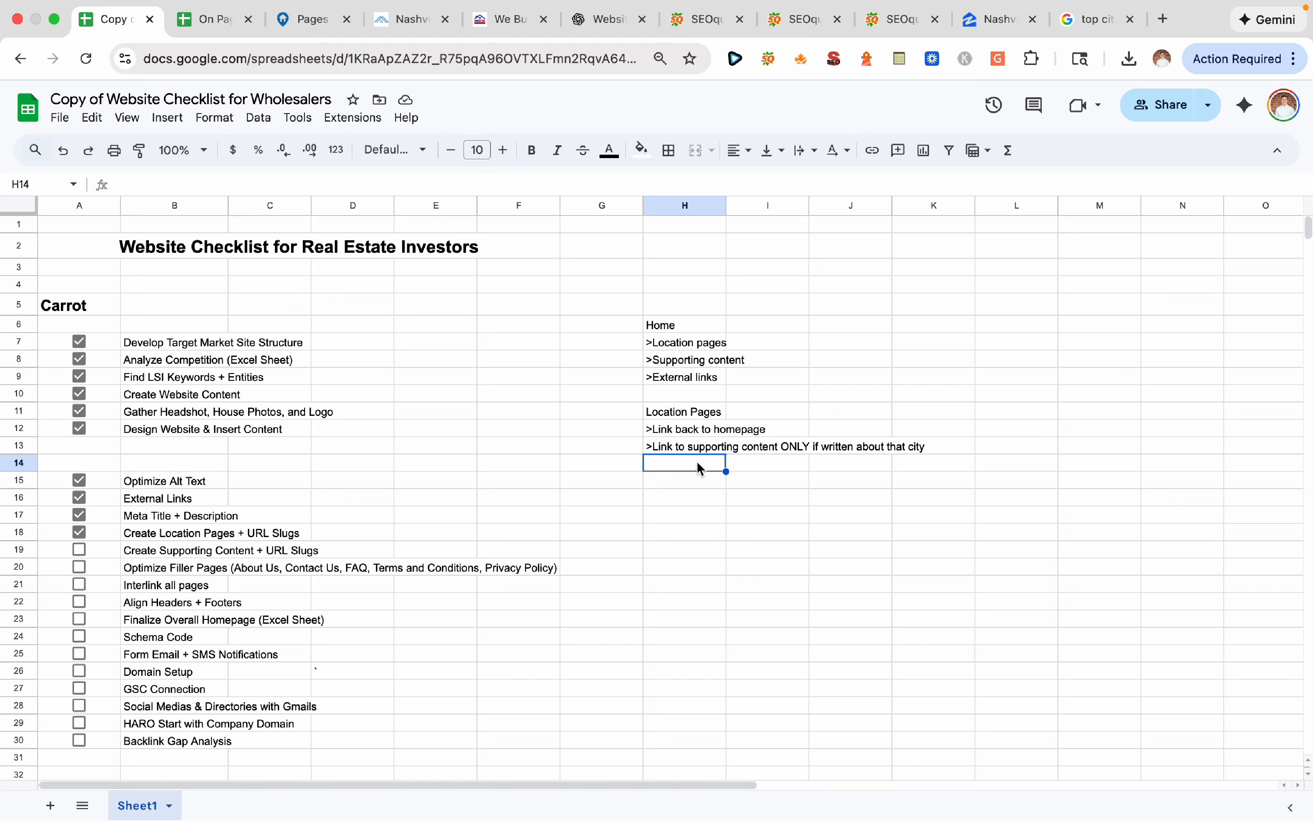
type(">Externa")
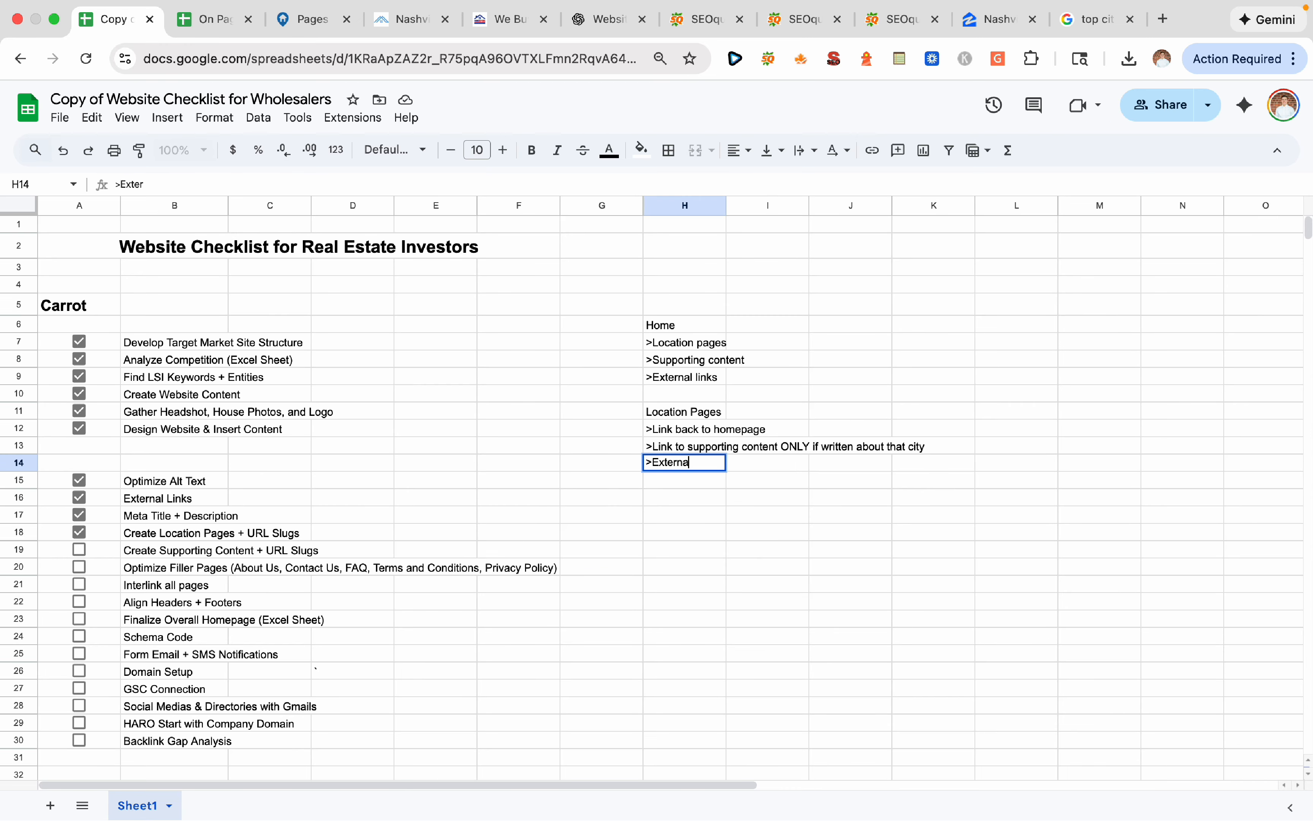
type("l Links")
key("Return")
key("Return")
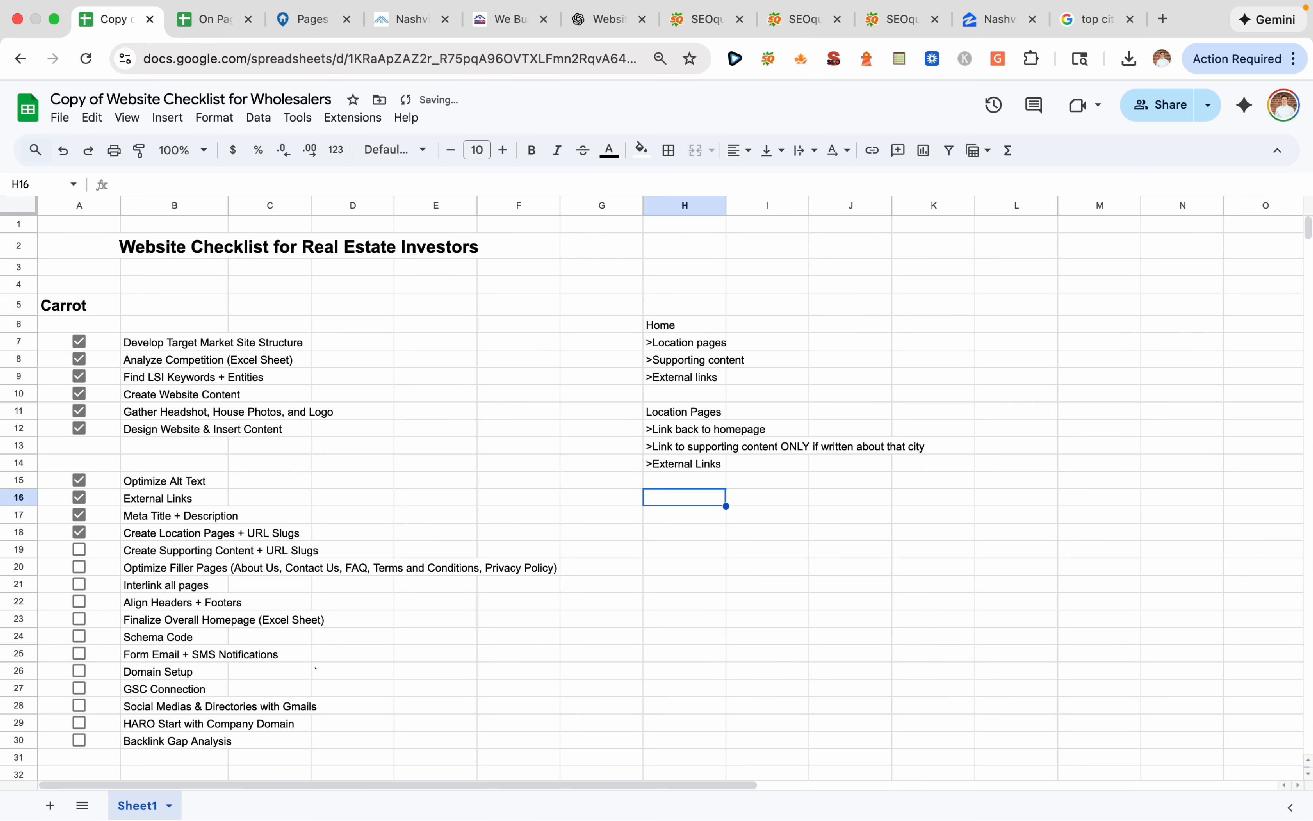
Enter the heading "Supporting Content" in cell H16 and ">Homepage" beneath it in H17
type("Supporting Content")
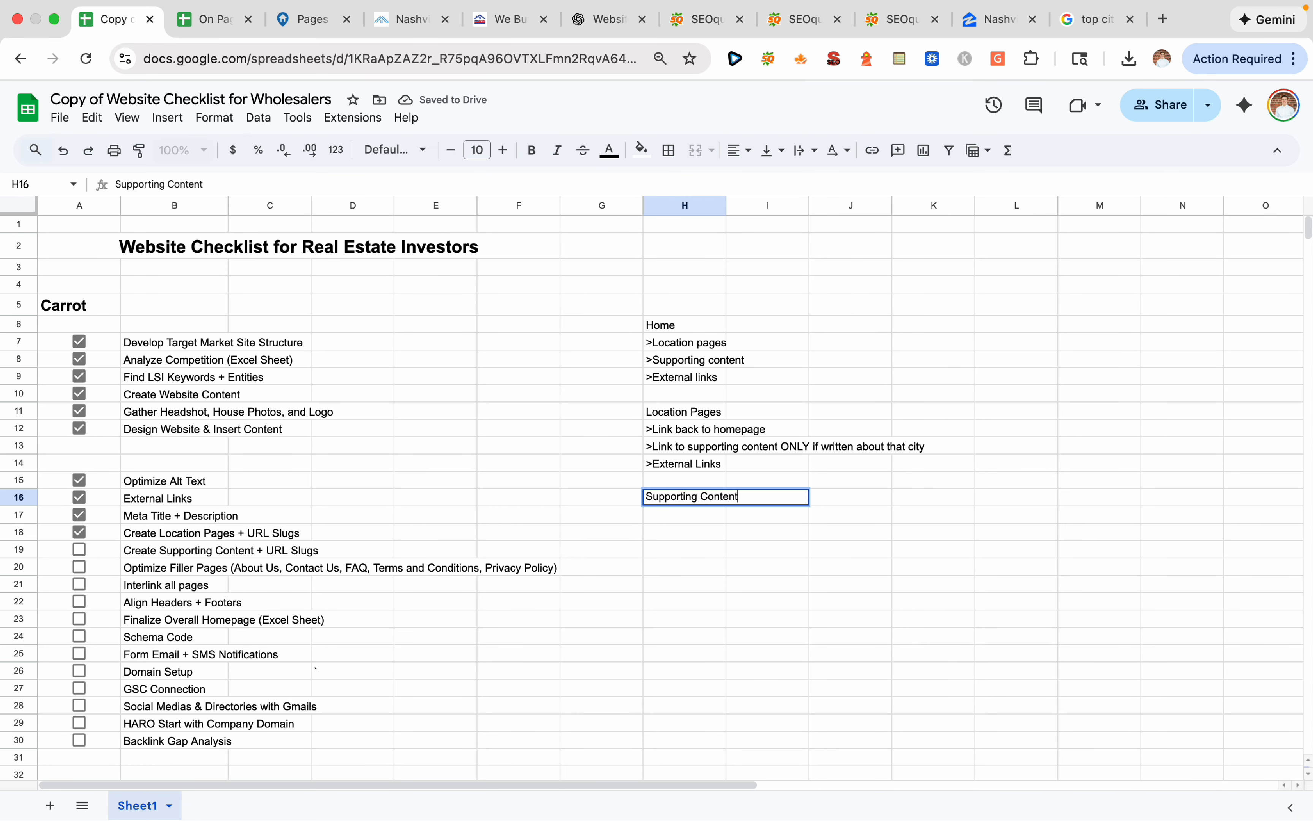
key("Return")
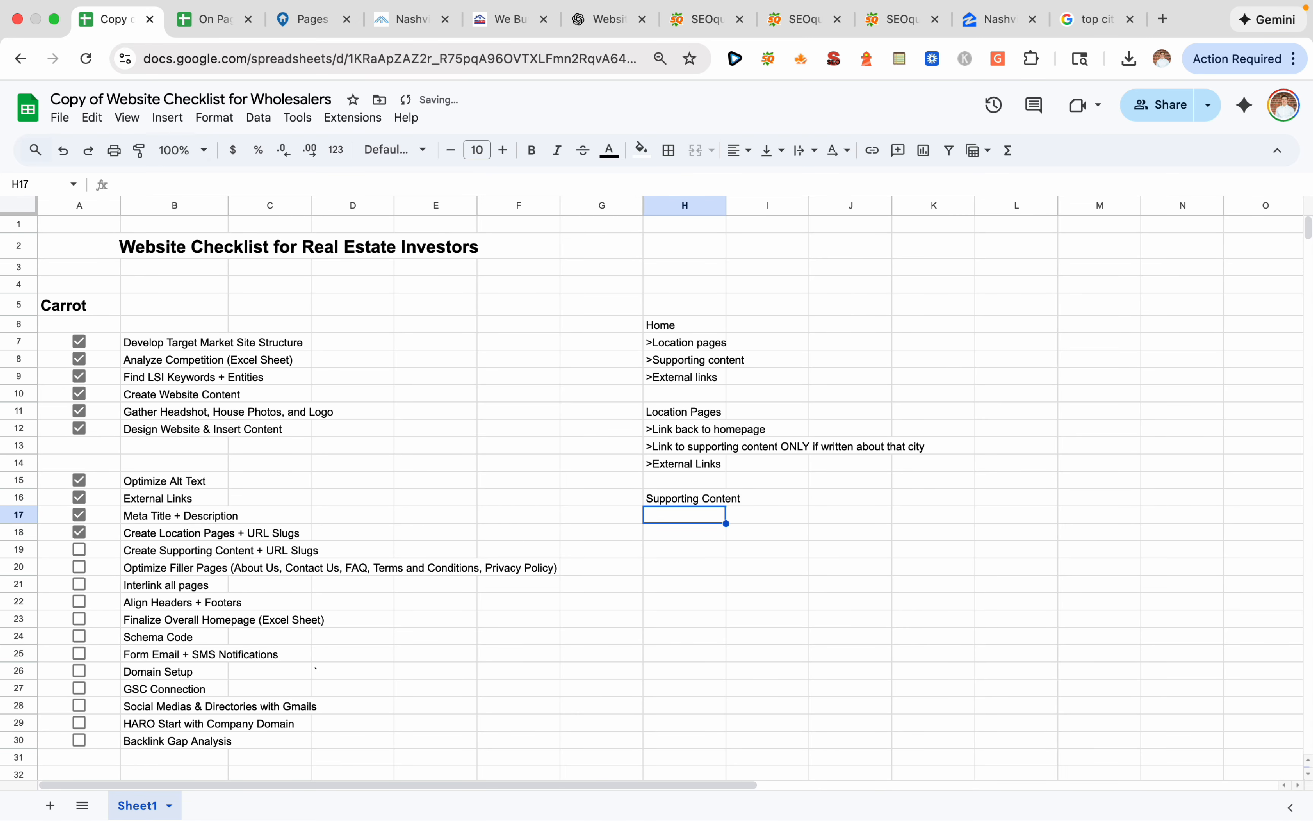
type(">Homepage")
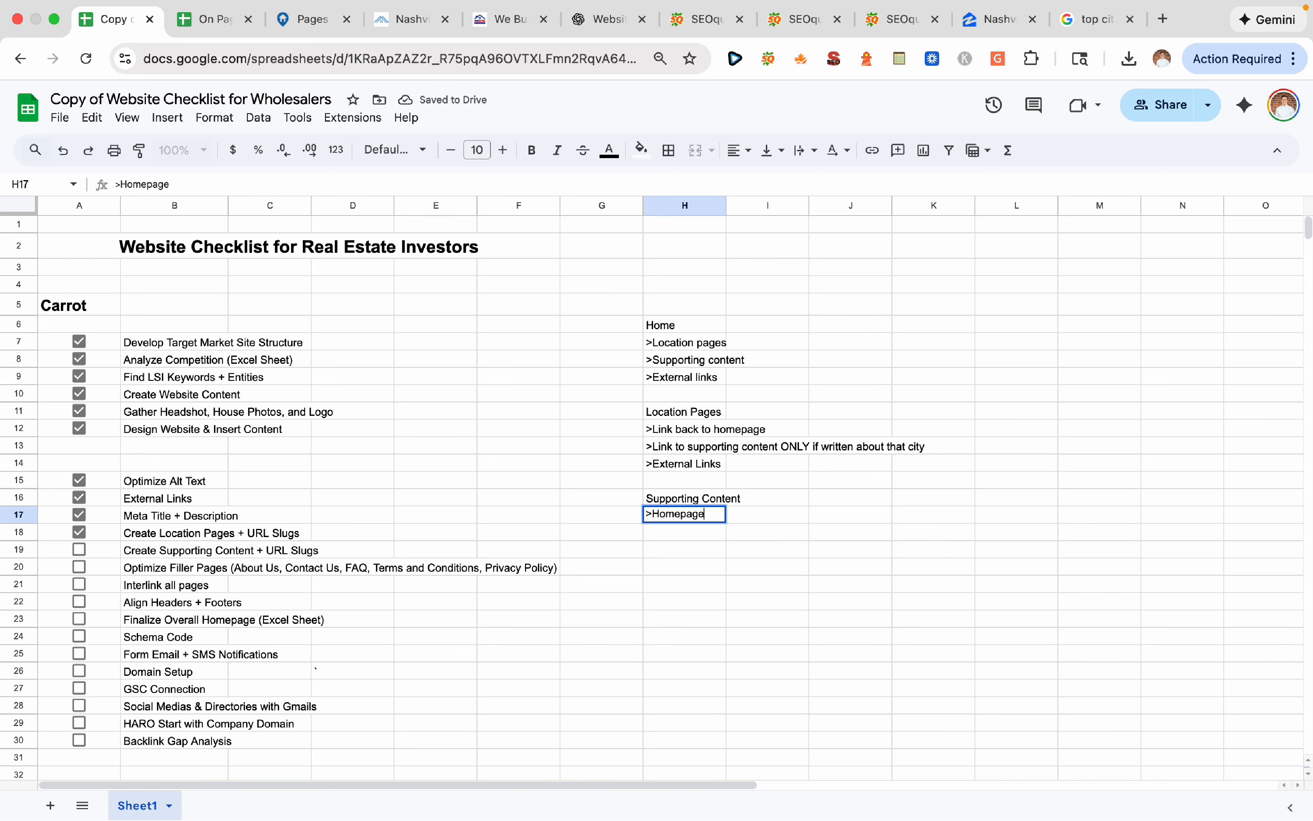
key("Return")
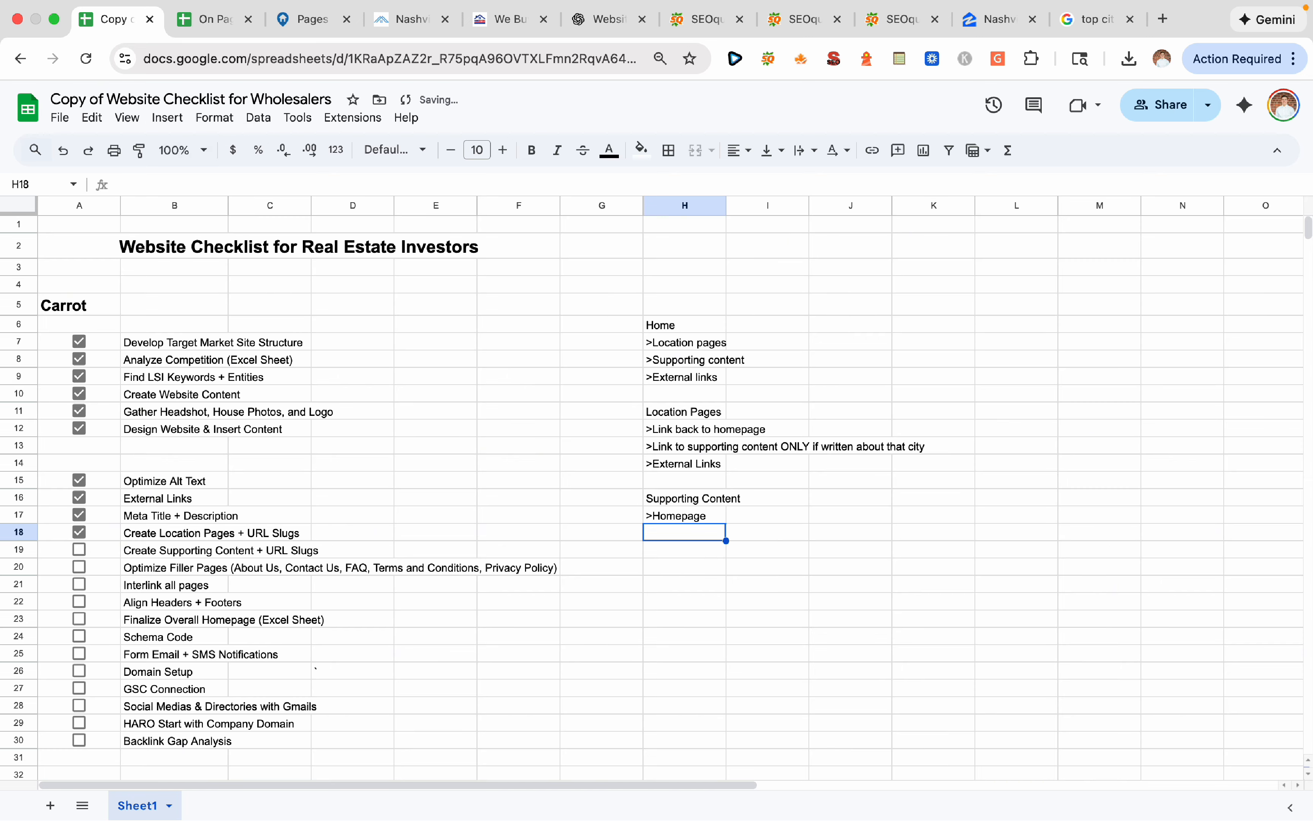
Enter ">Link to other pieces of relevant supporting content" in cell H18
type(">Link to oth")
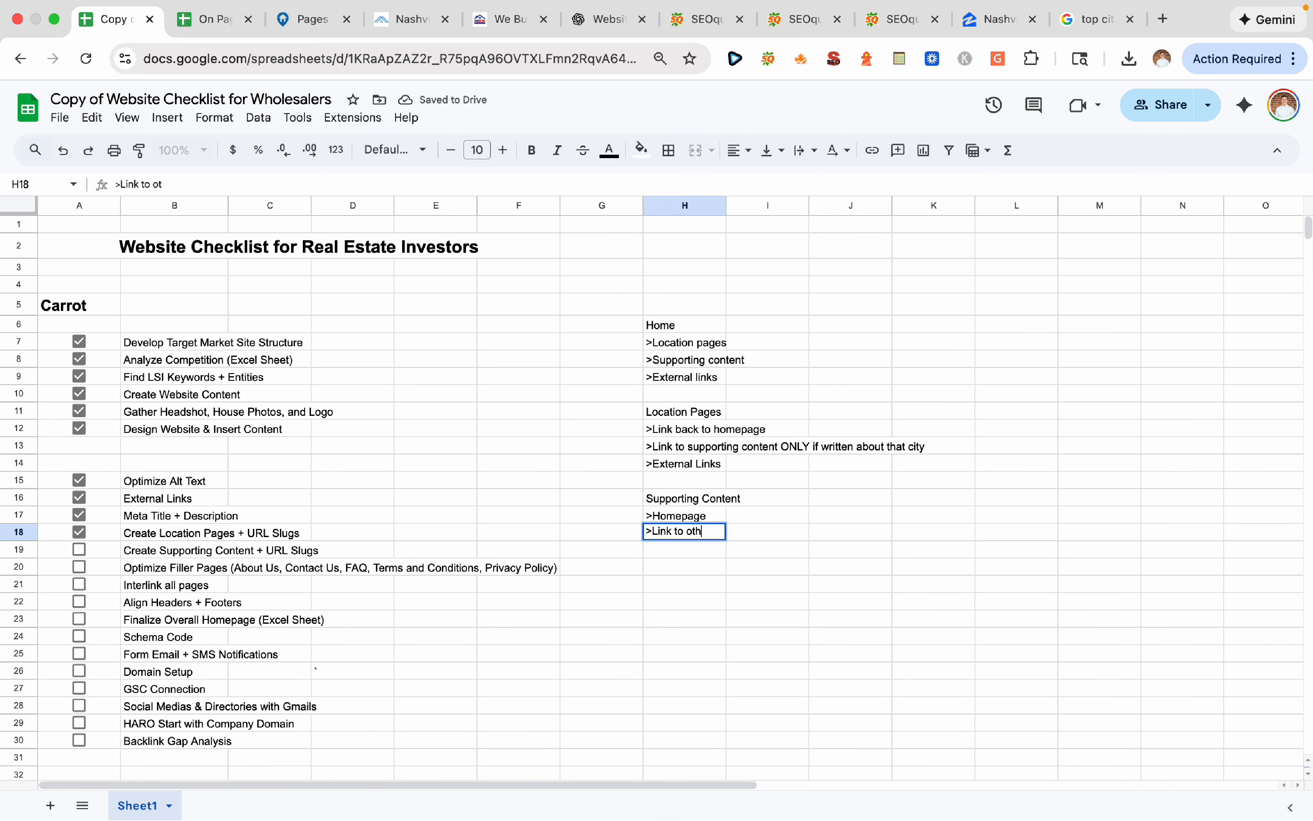
type("er pieces of re")
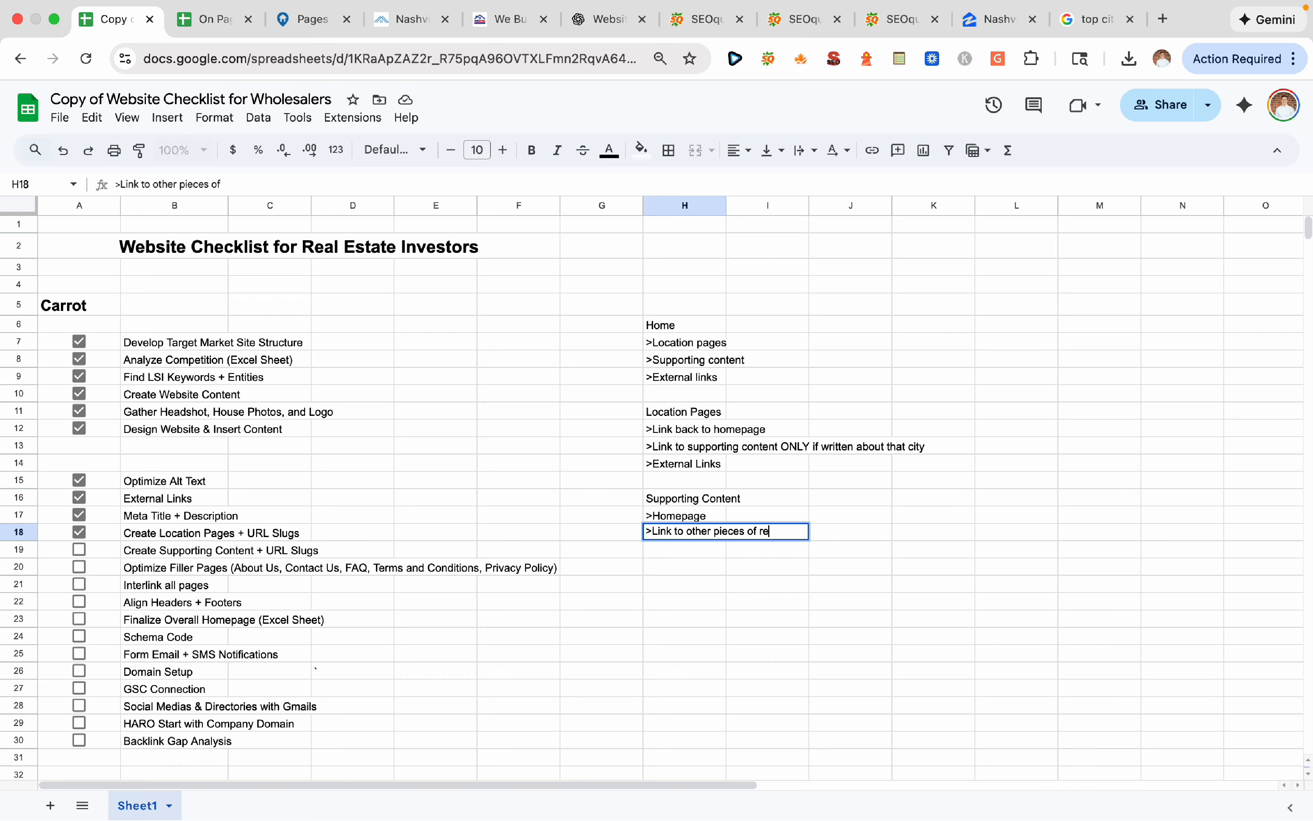
type("levant supporting")
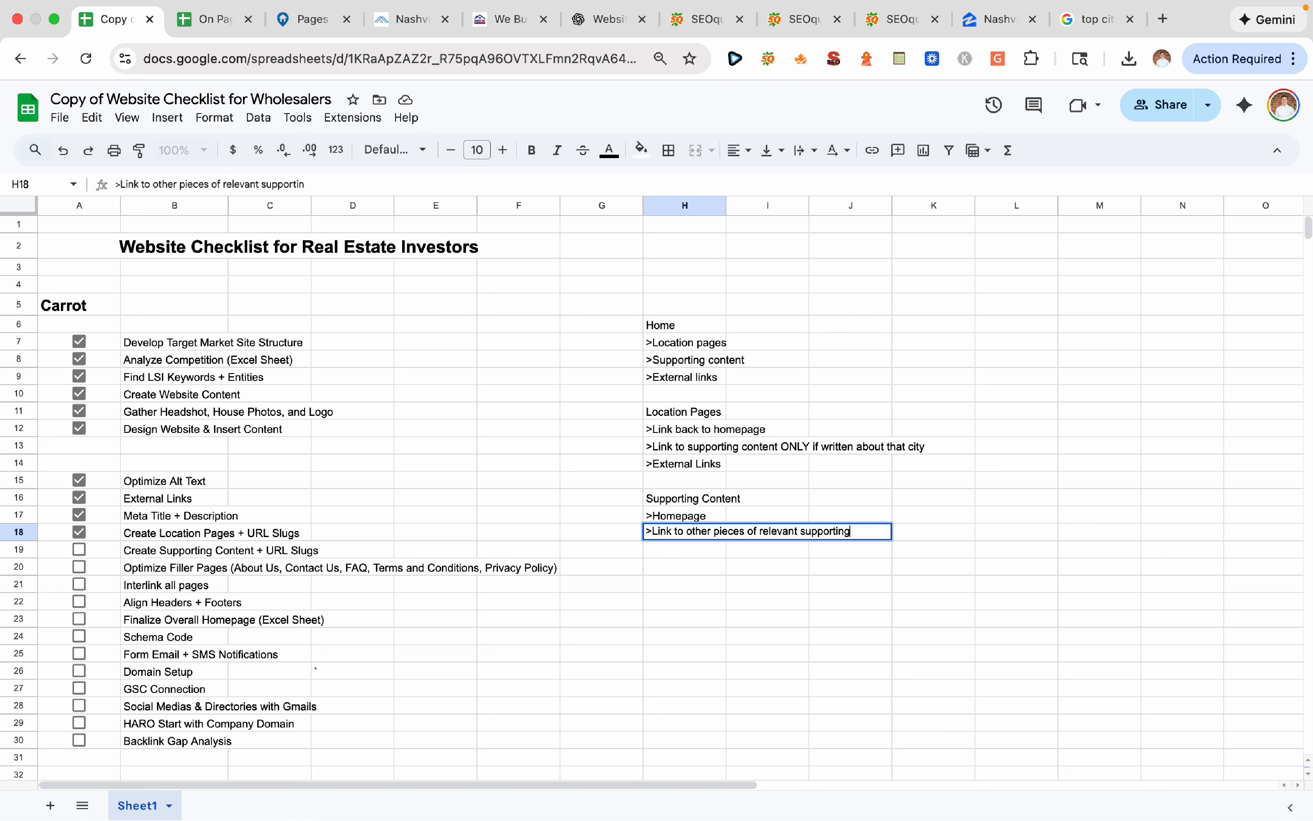
type(" content")
left_click(780, 596)
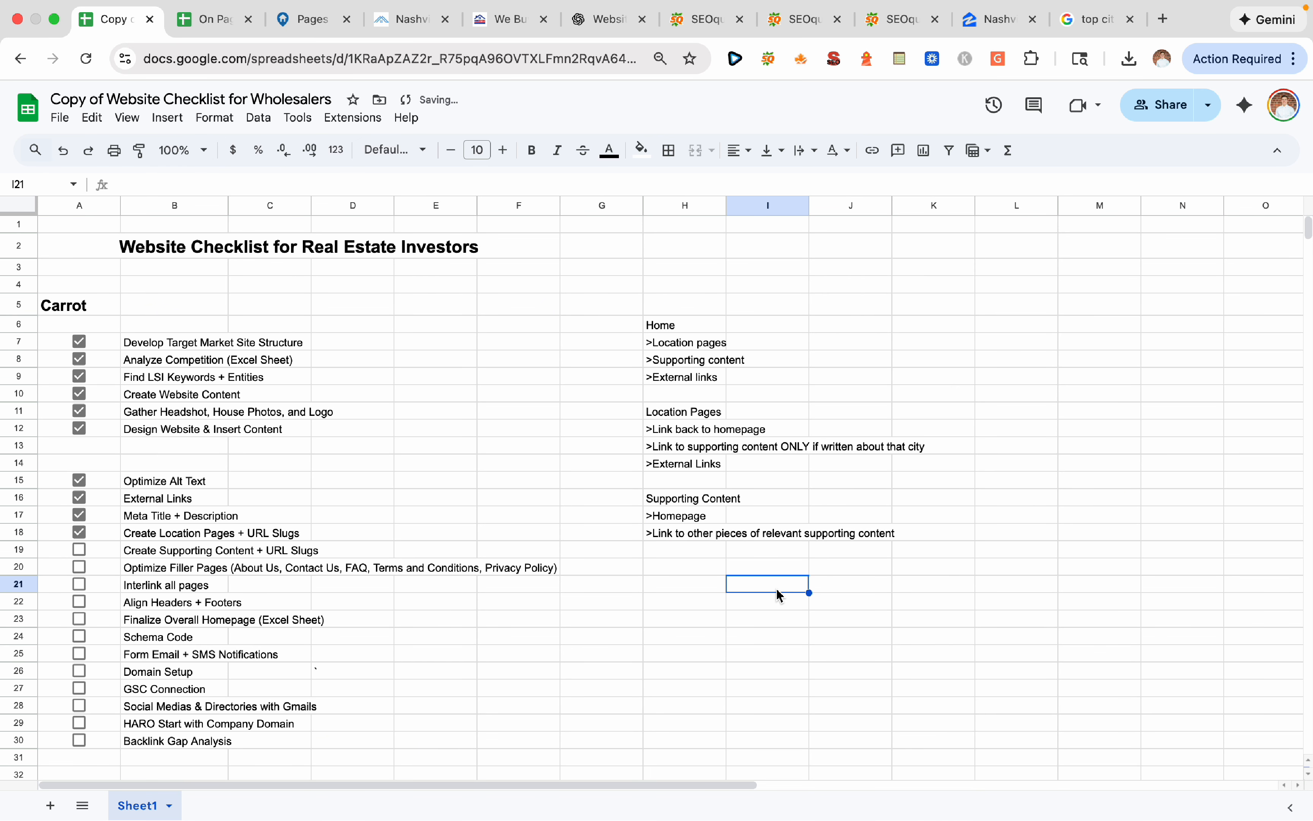
left_click(706, 529)
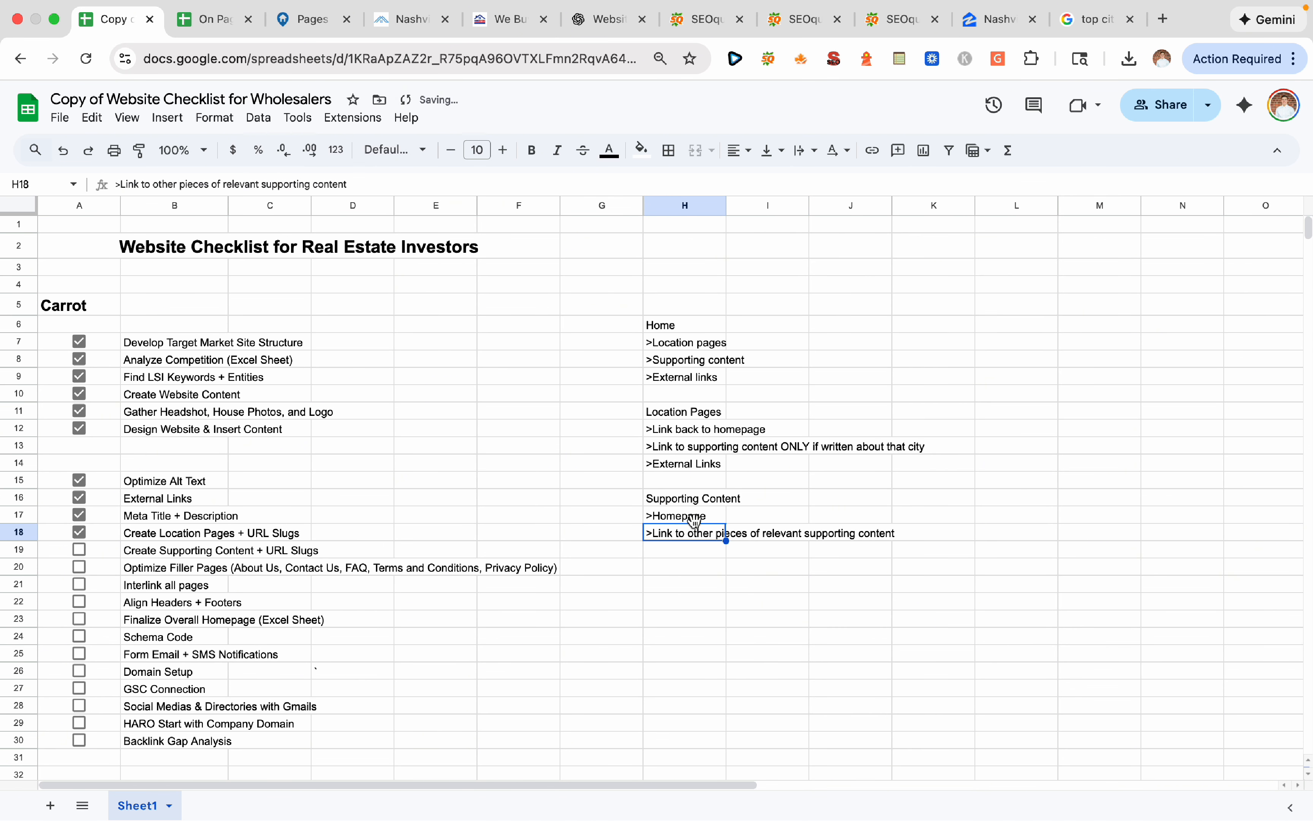
mouse_move(691, 498)
left_mouse_down()
mouse_move(695, 532)
mouse_move(817, 542)
mouse_move(683, 519)
mouse_move(692, 507)
left_mouse_up()
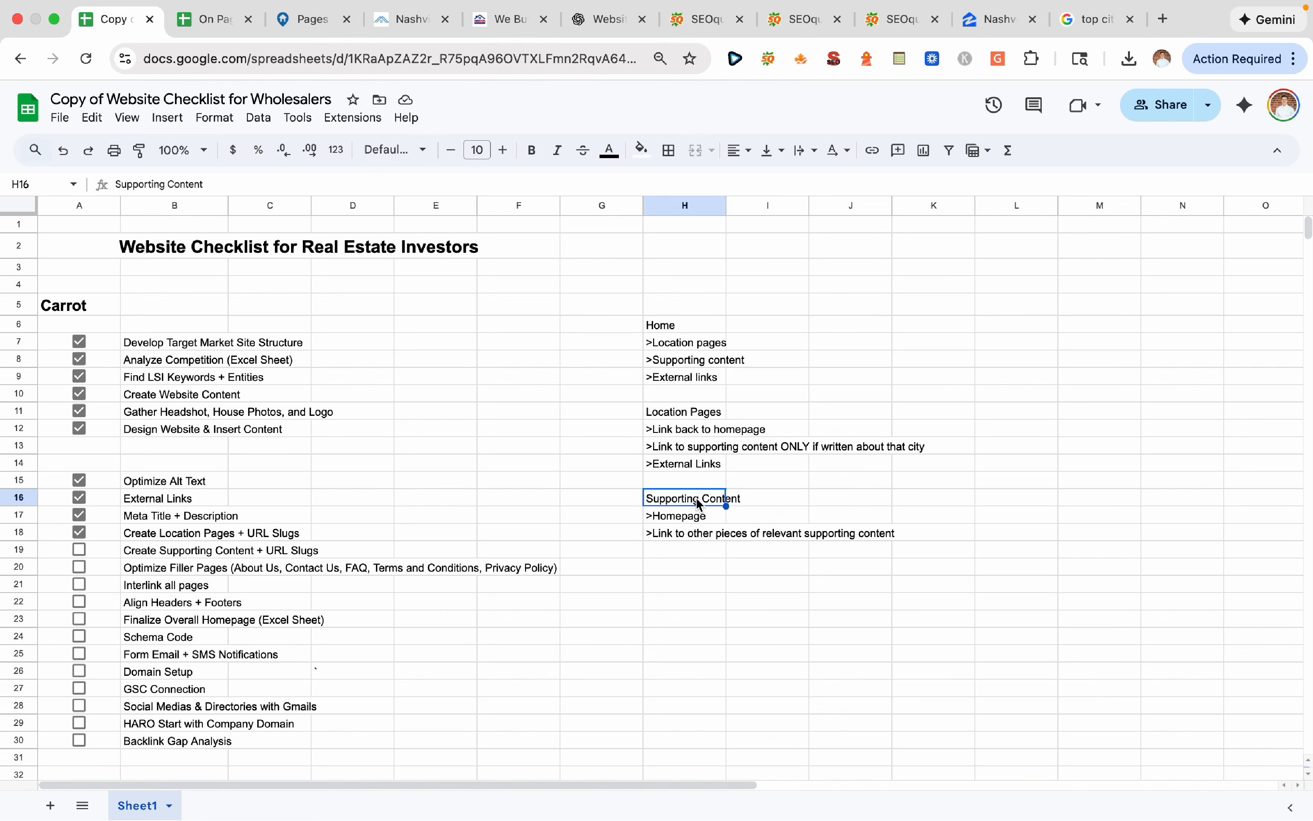
left_click(788, 593)
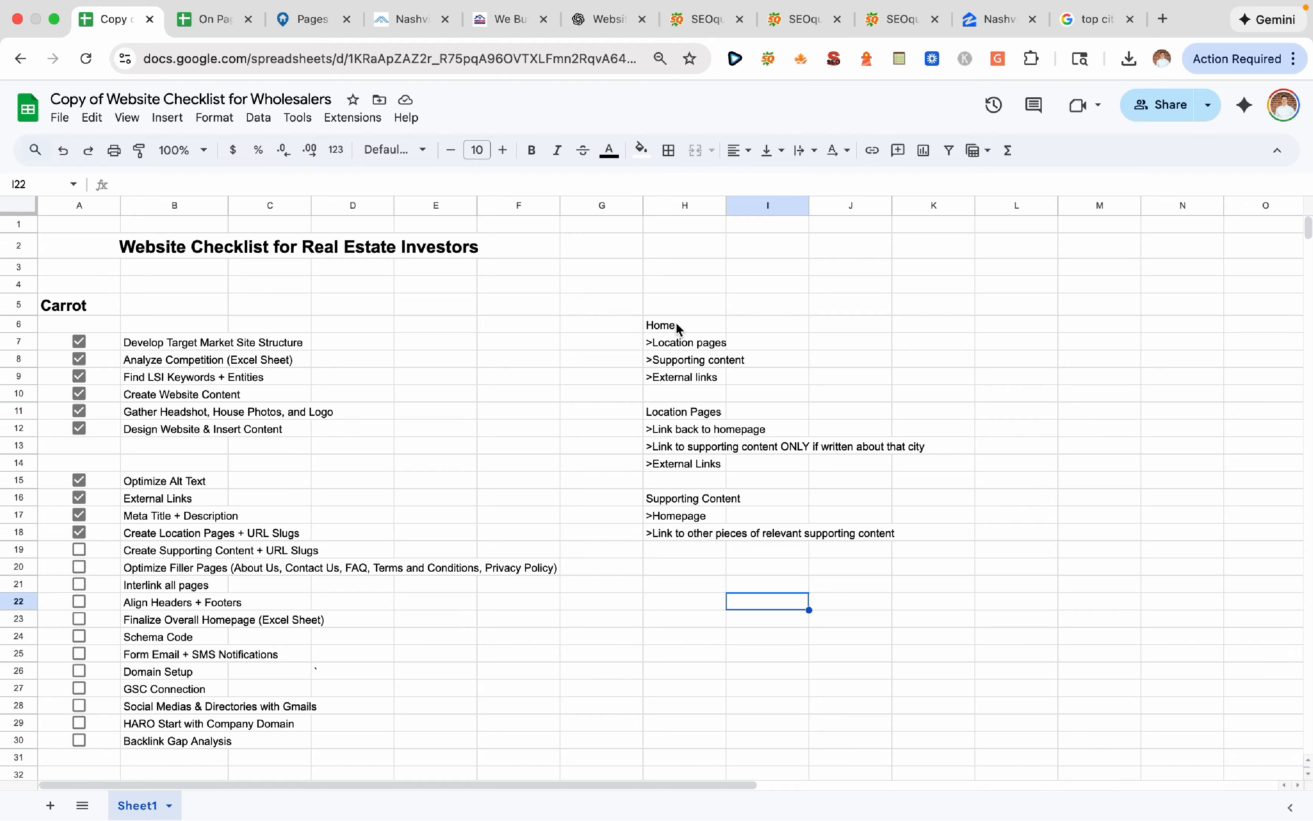
left_click(688, 567)
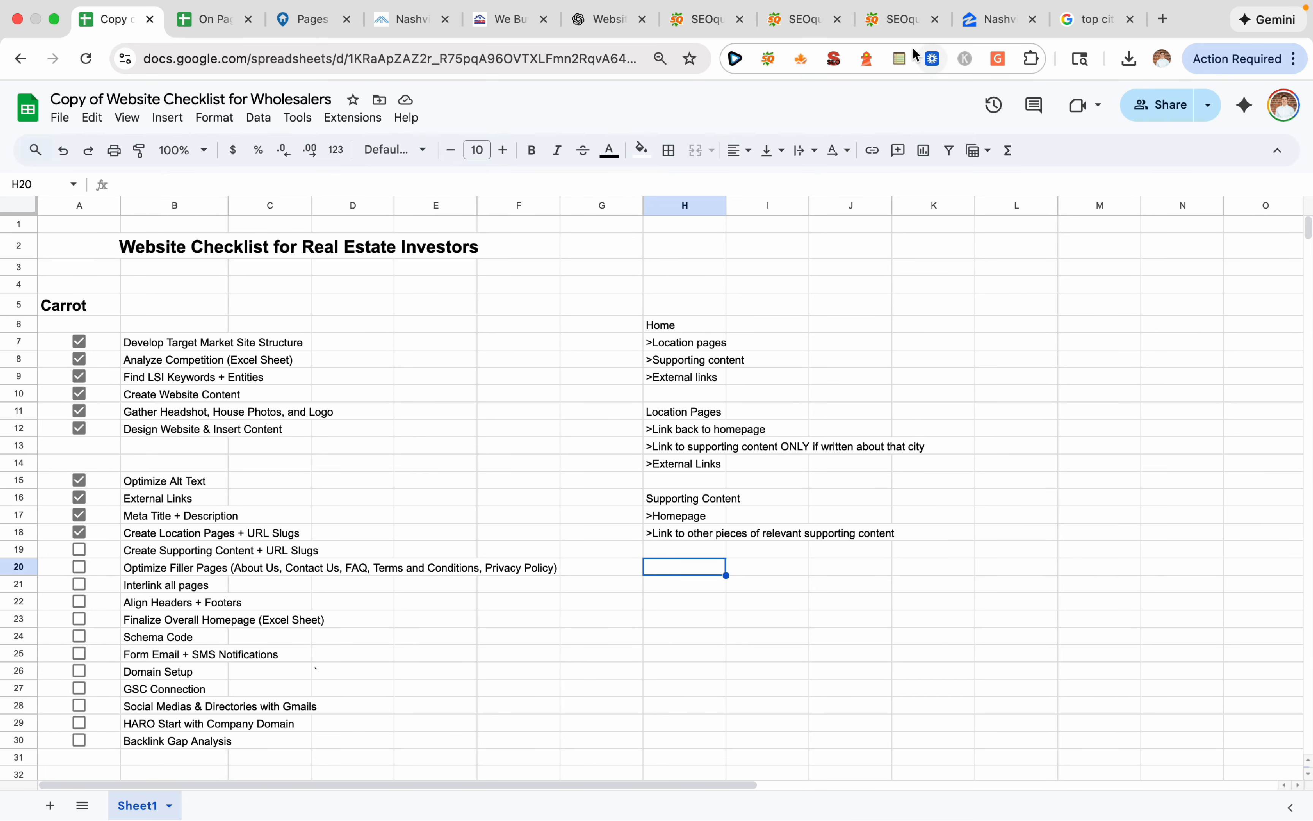
Switch to the Carrot page list and open the Home page with slug home-2 for editing
left_click(307, 19)
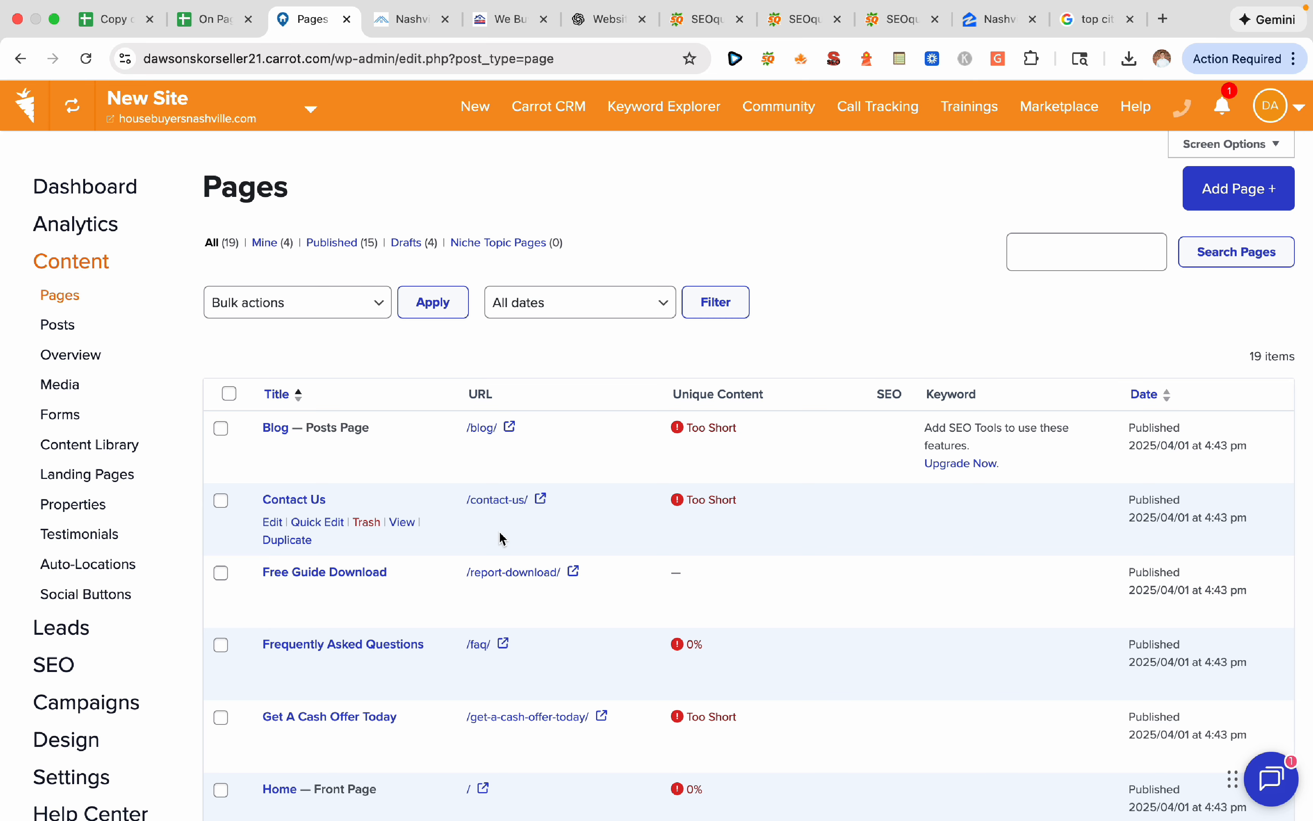
scroll(534, 518, "down", 8)
scroll(534, 518, "down", 1)
left_click(273, 458)
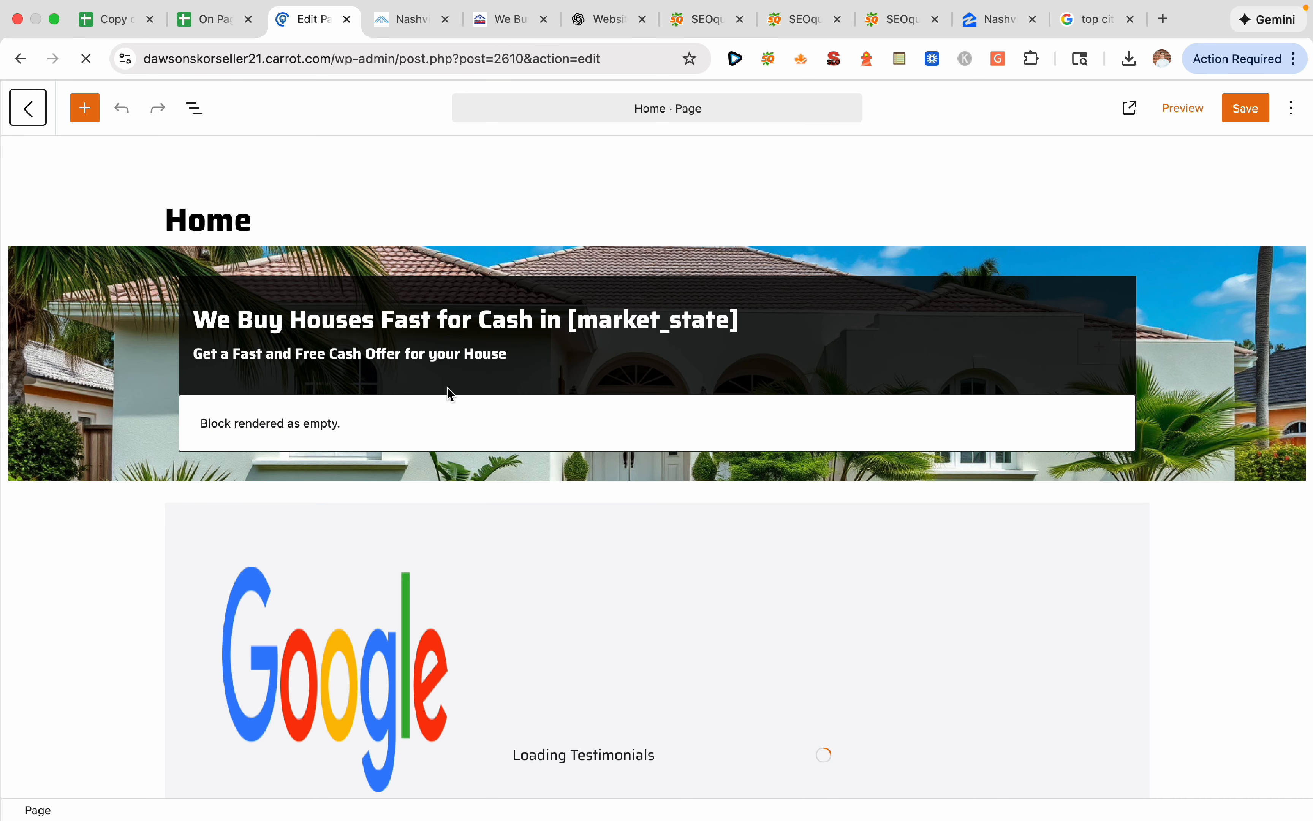
Insert a bulleted list directly below the Nashville map shortcode of the Home page, with "Foreclosure" as its first item
scroll(450, 389, "down", 20)
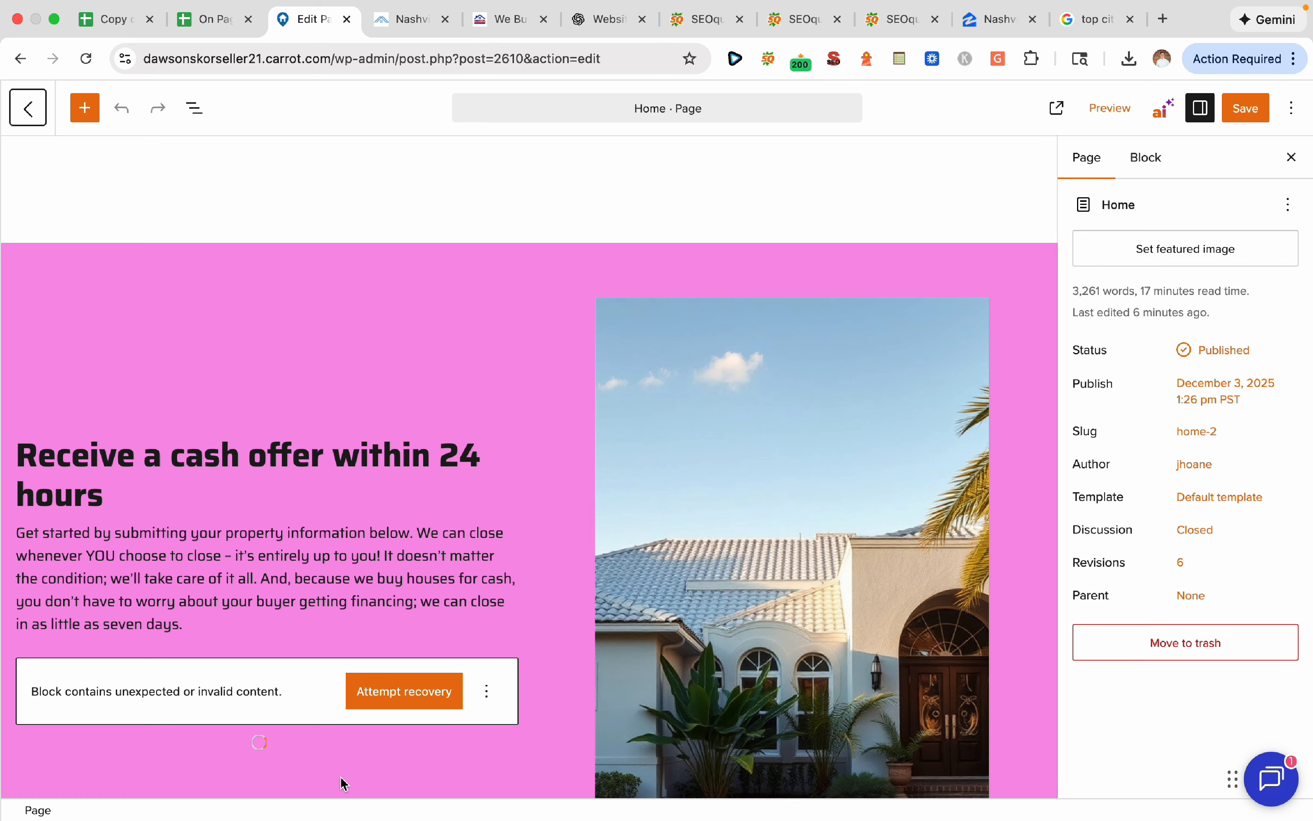
scroll(343, 783, "down", 10)
scroll(549, 464, "down", 15)
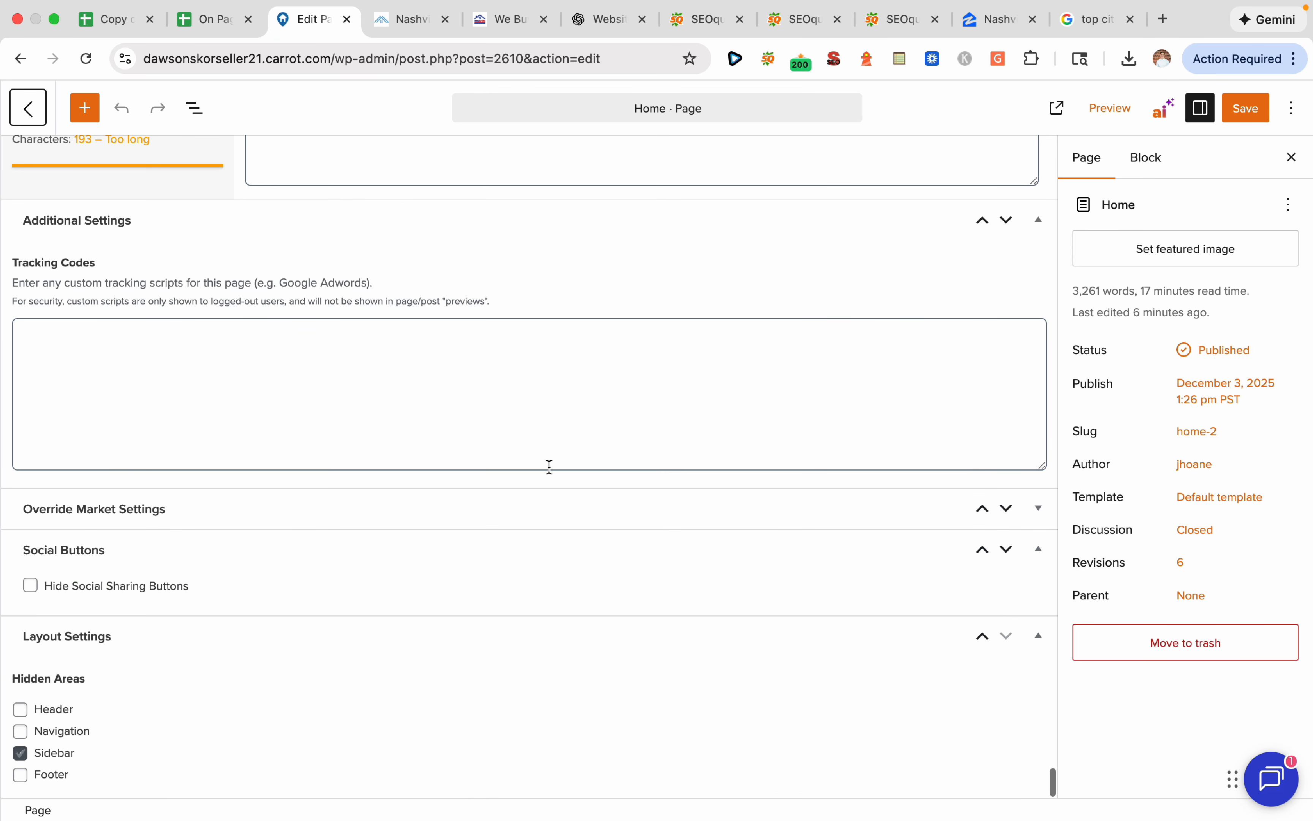
scroll(567, 597, "up", 10)
scroll(567, 597, "up", 2)
left_click(402, 502)
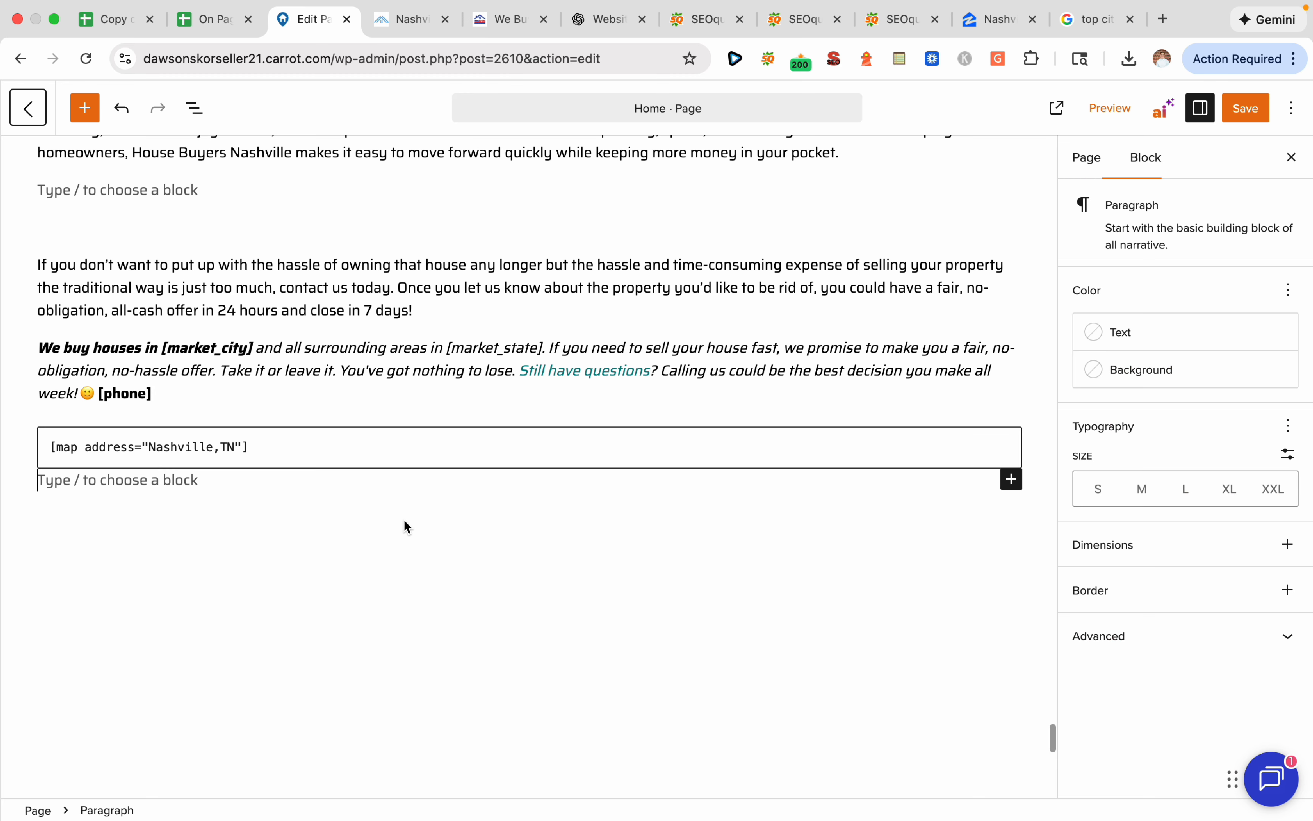
left_click(1011, 479)
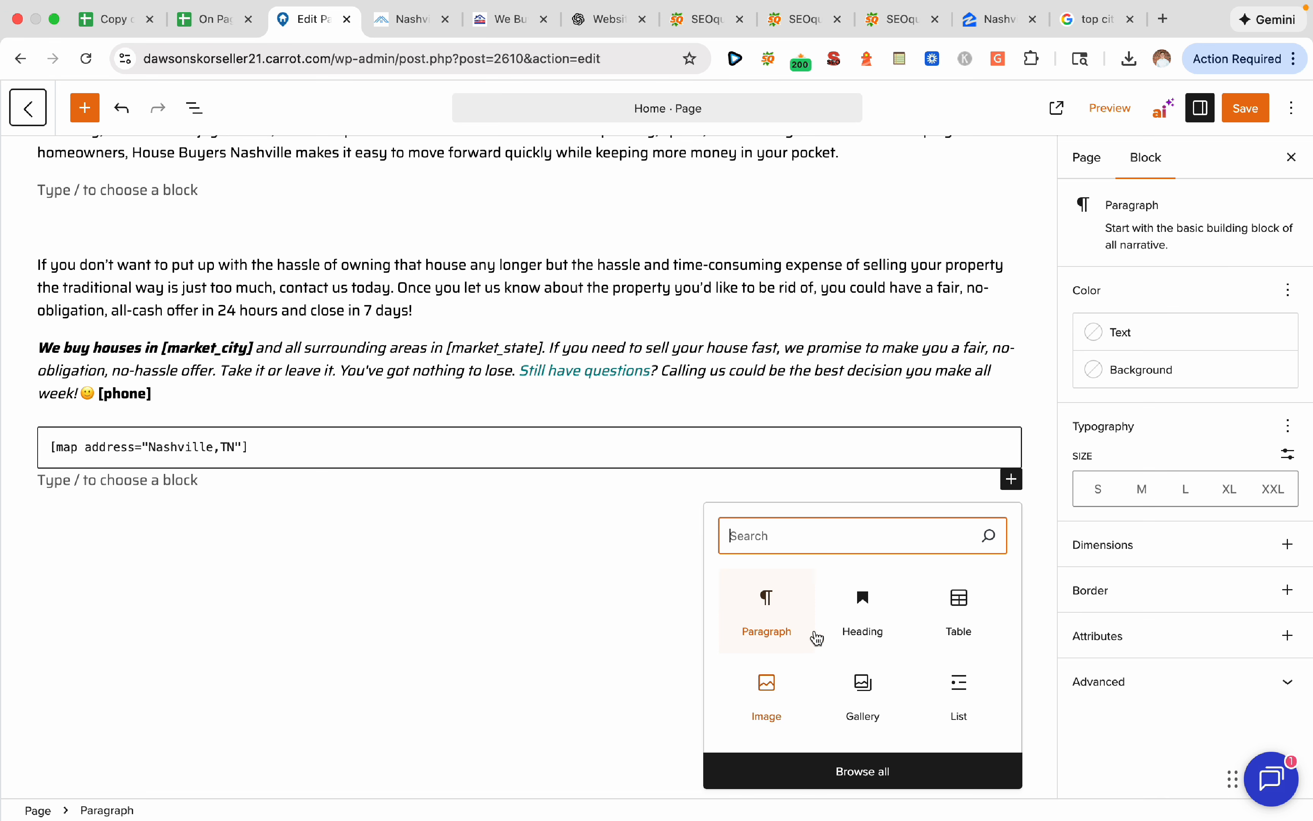
left_click(971, 700)
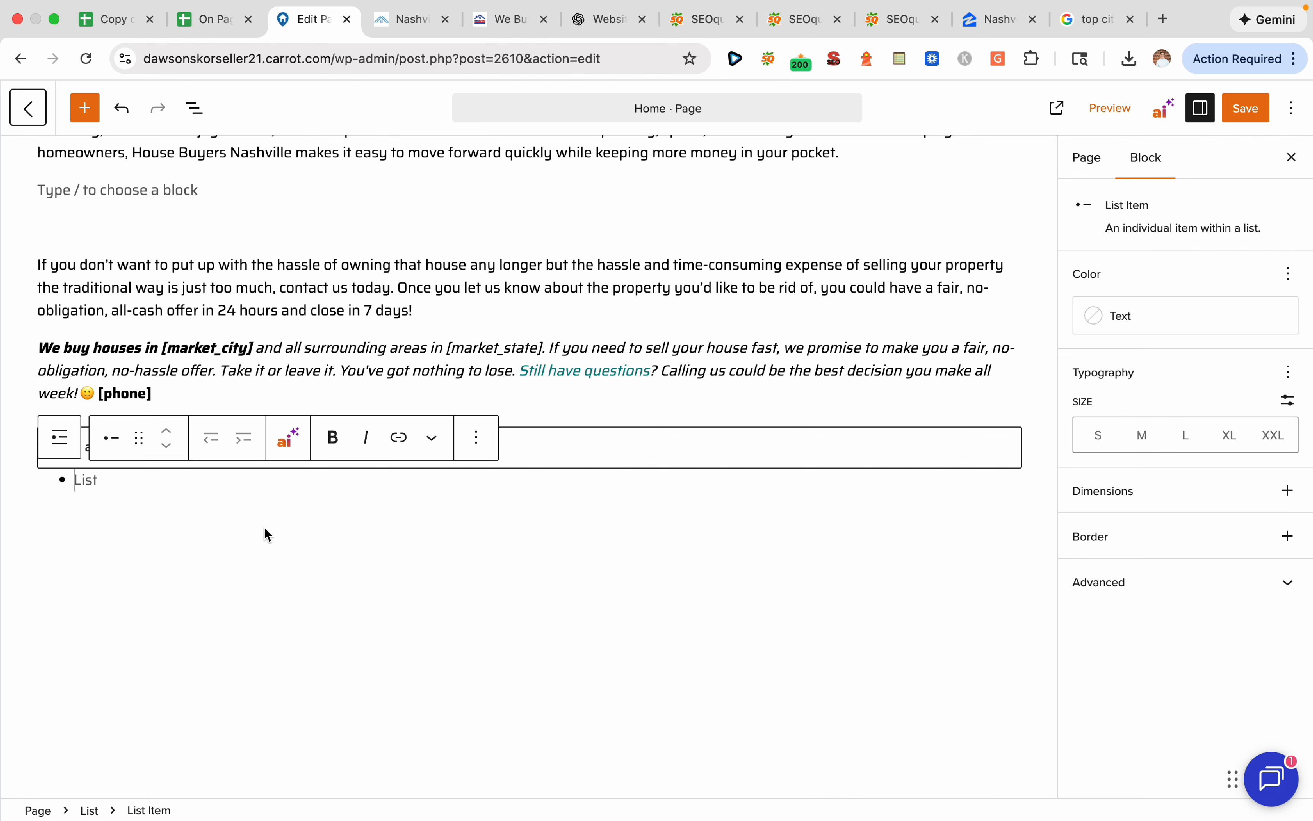
type("F")
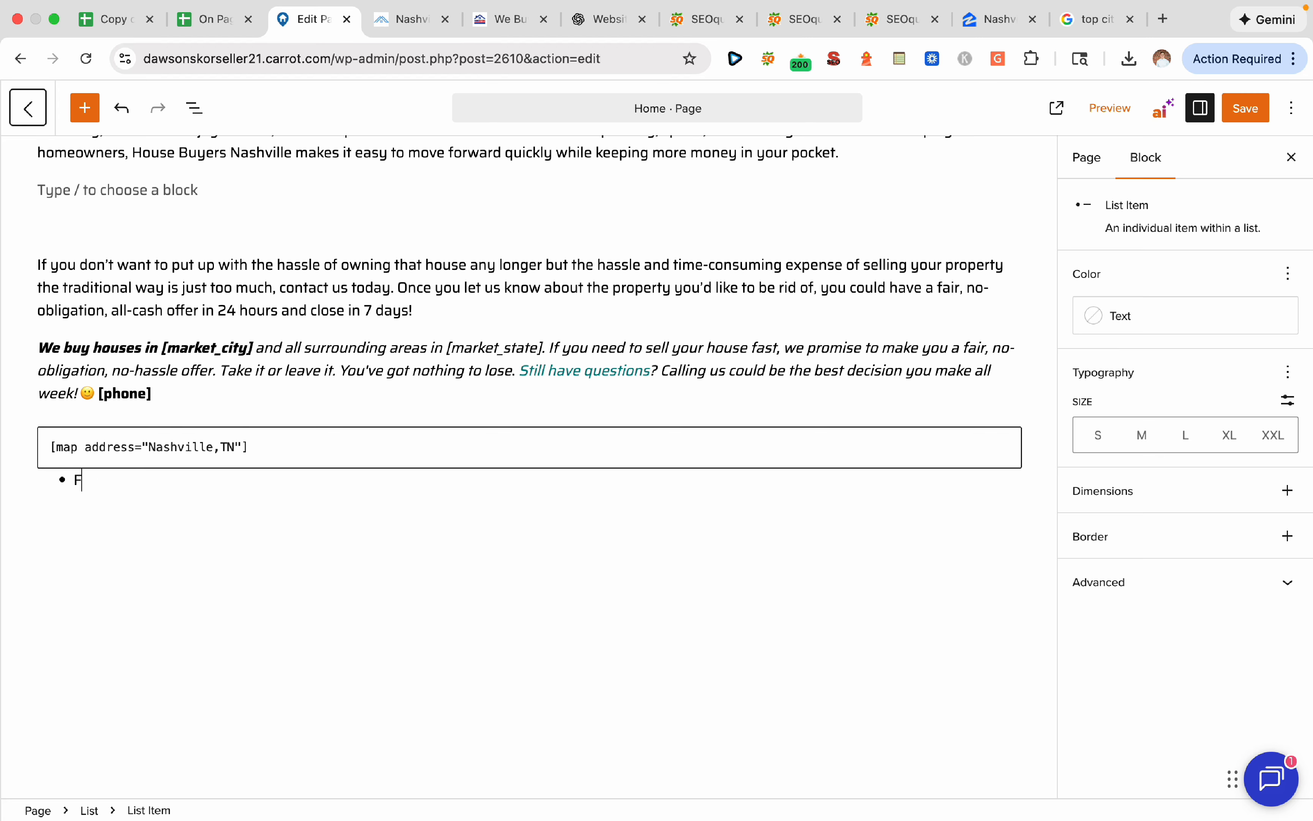
type("rankoreclosure")
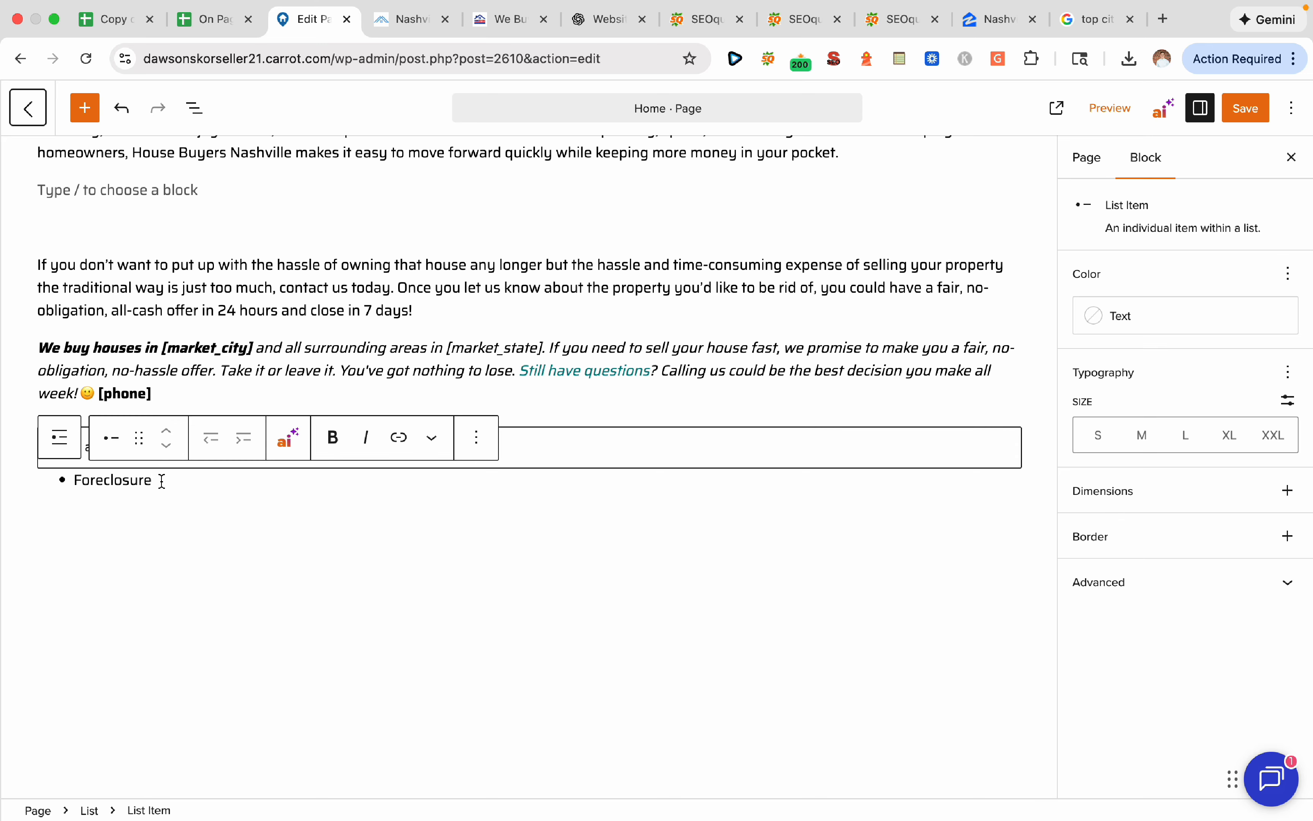
Link the "Foreclosure" list item to the Stop Foreclosure in Tennessee page
left_click_drag(162, 481, 73, 481)
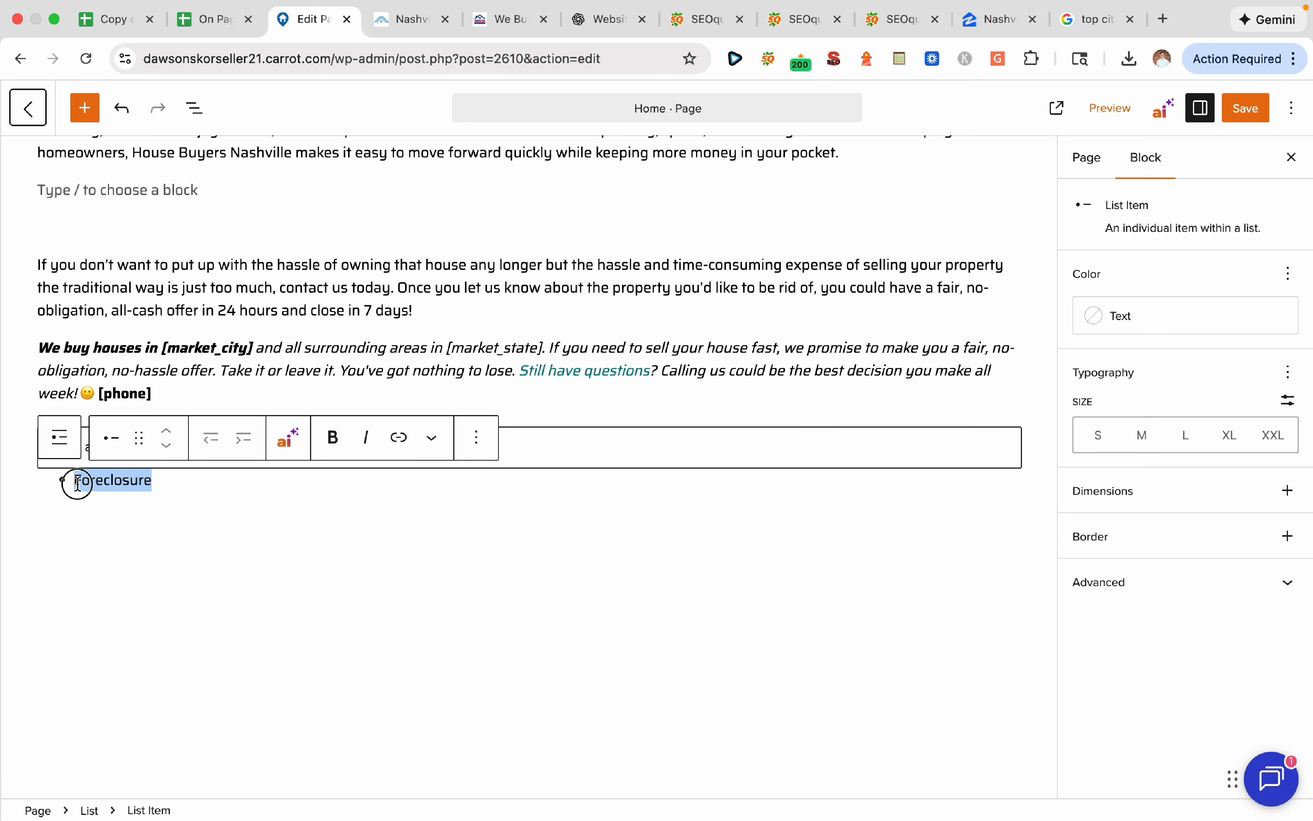
left_click(399, 438)
scroll(185, 668, "down", 3)
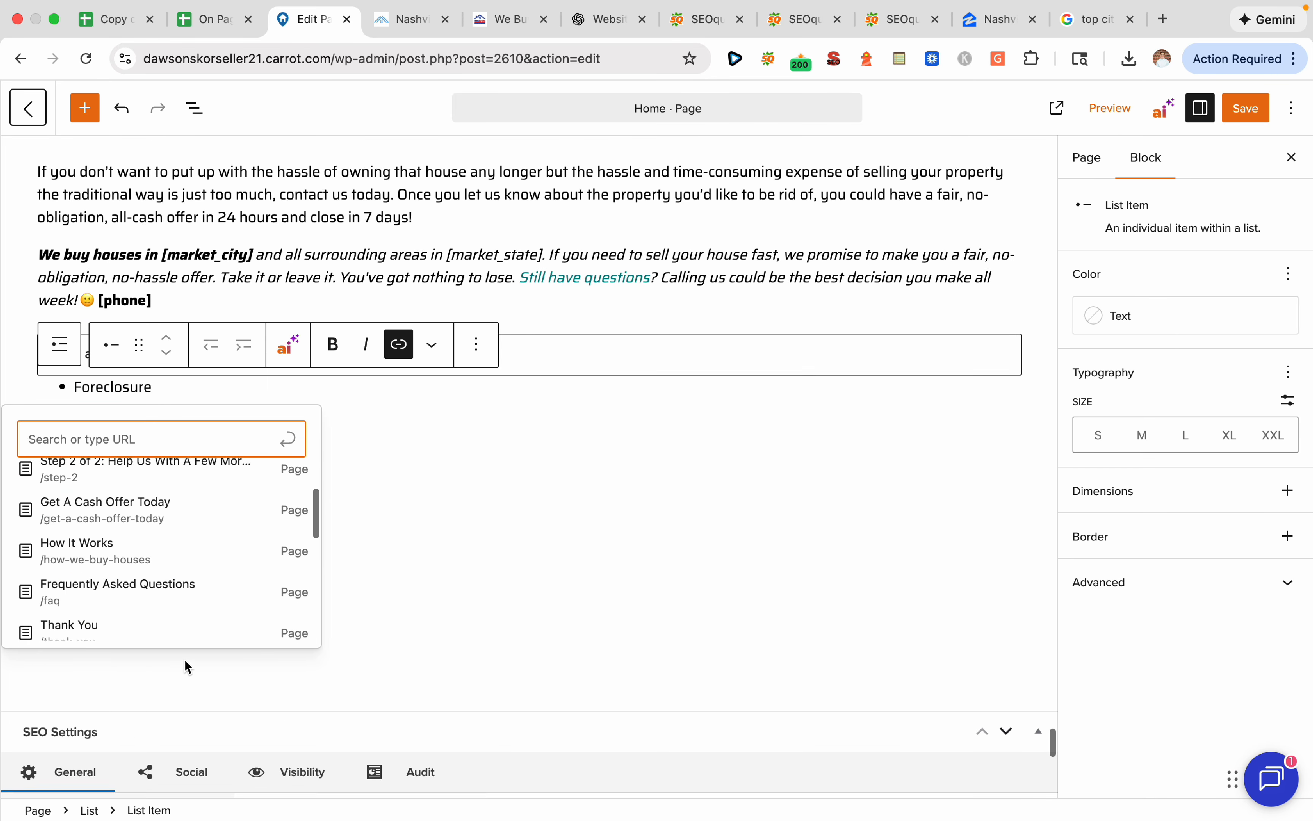
scroll(200, 580, "down", 3)
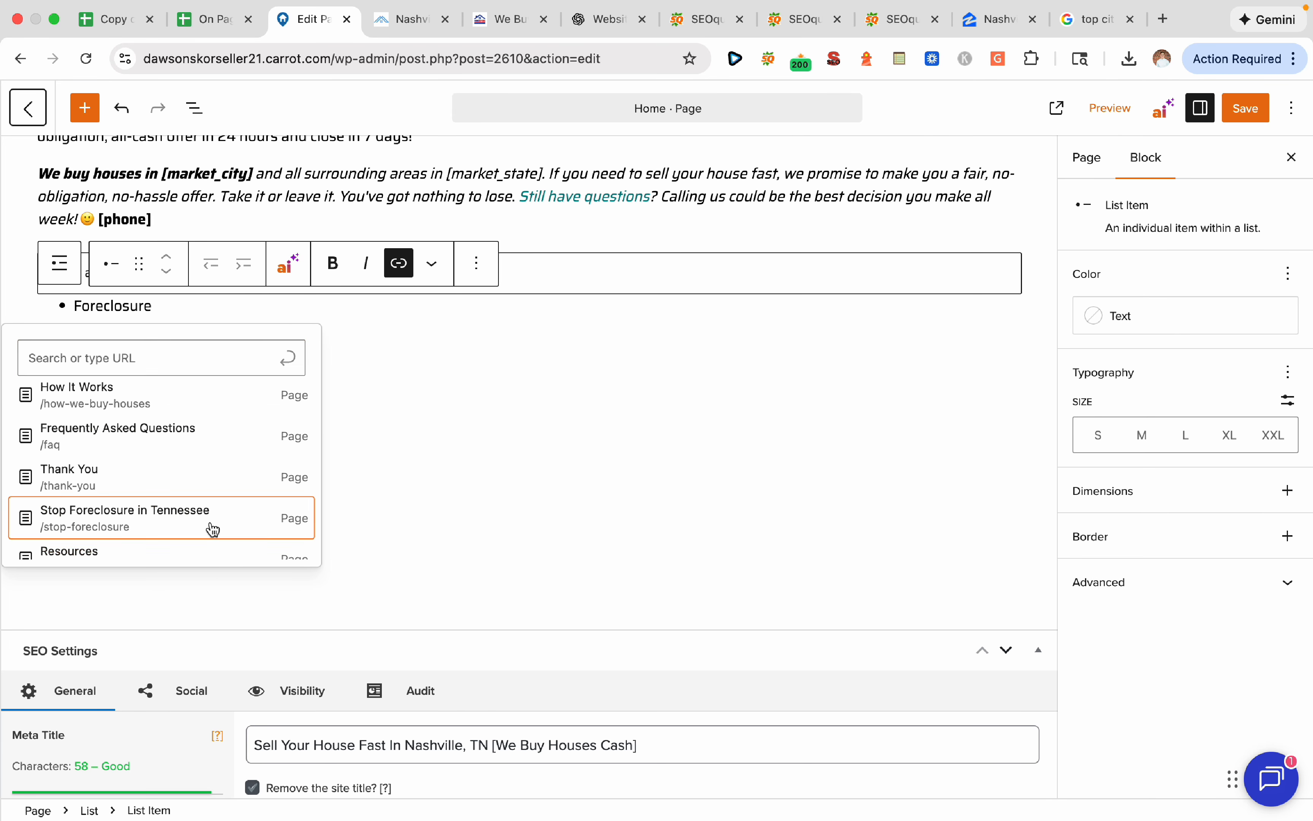
left_click(212, 529)
left_click(487, 469)
scroll(324, 444, "up", 2)
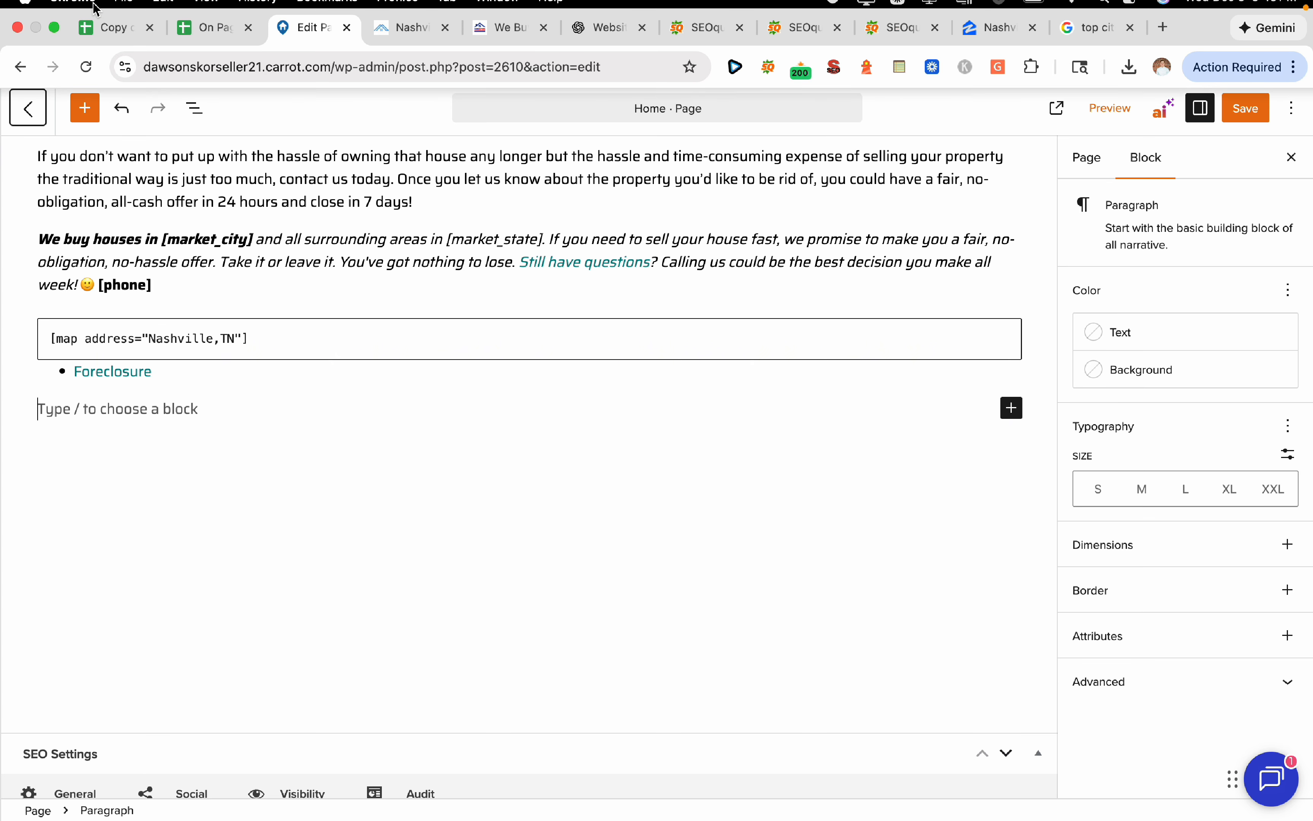
Check the Home interlinking outline in the checklist and insert a second bulleted list with "Franklin" below the Foreclosure item on the Home page
left_click(105, 27)
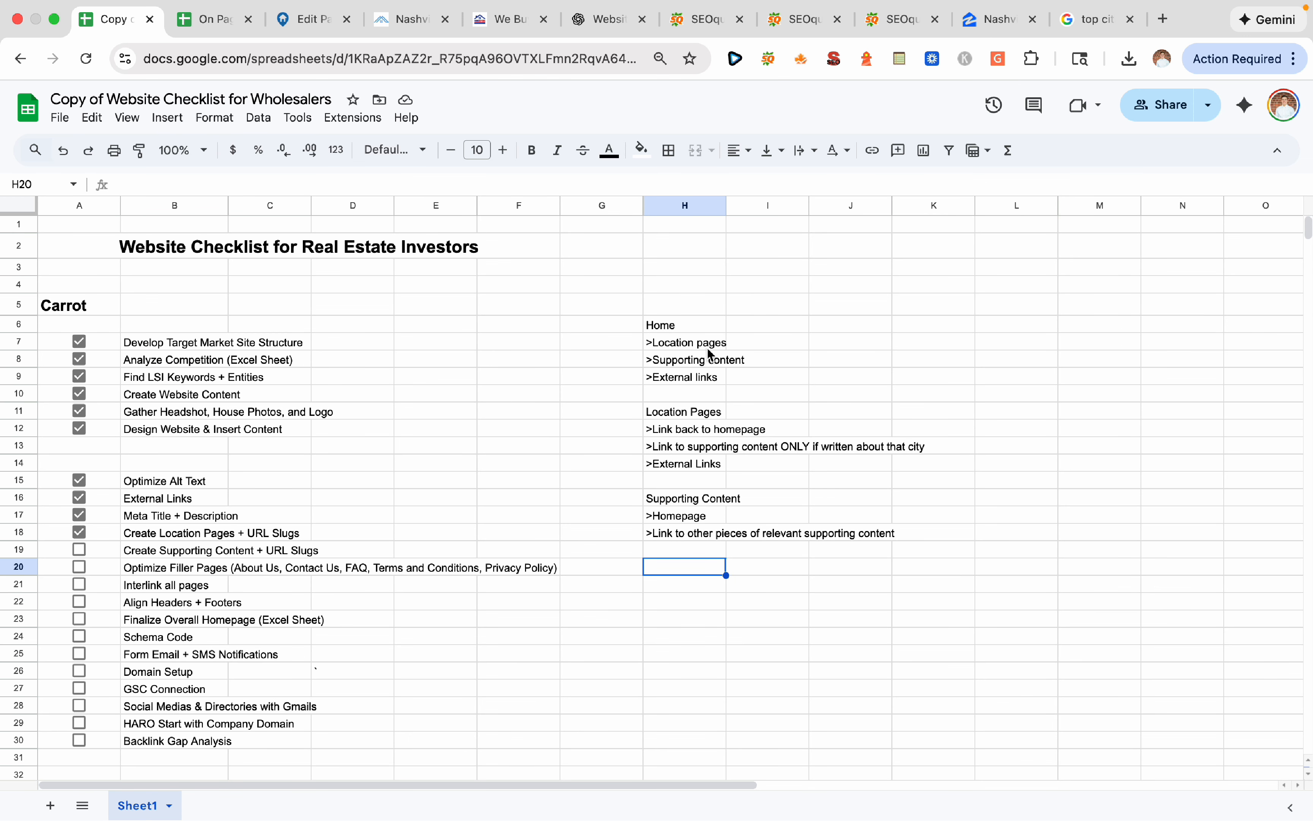
left_click_drag(708, 349, 712, 382)
left_click(765, 350)
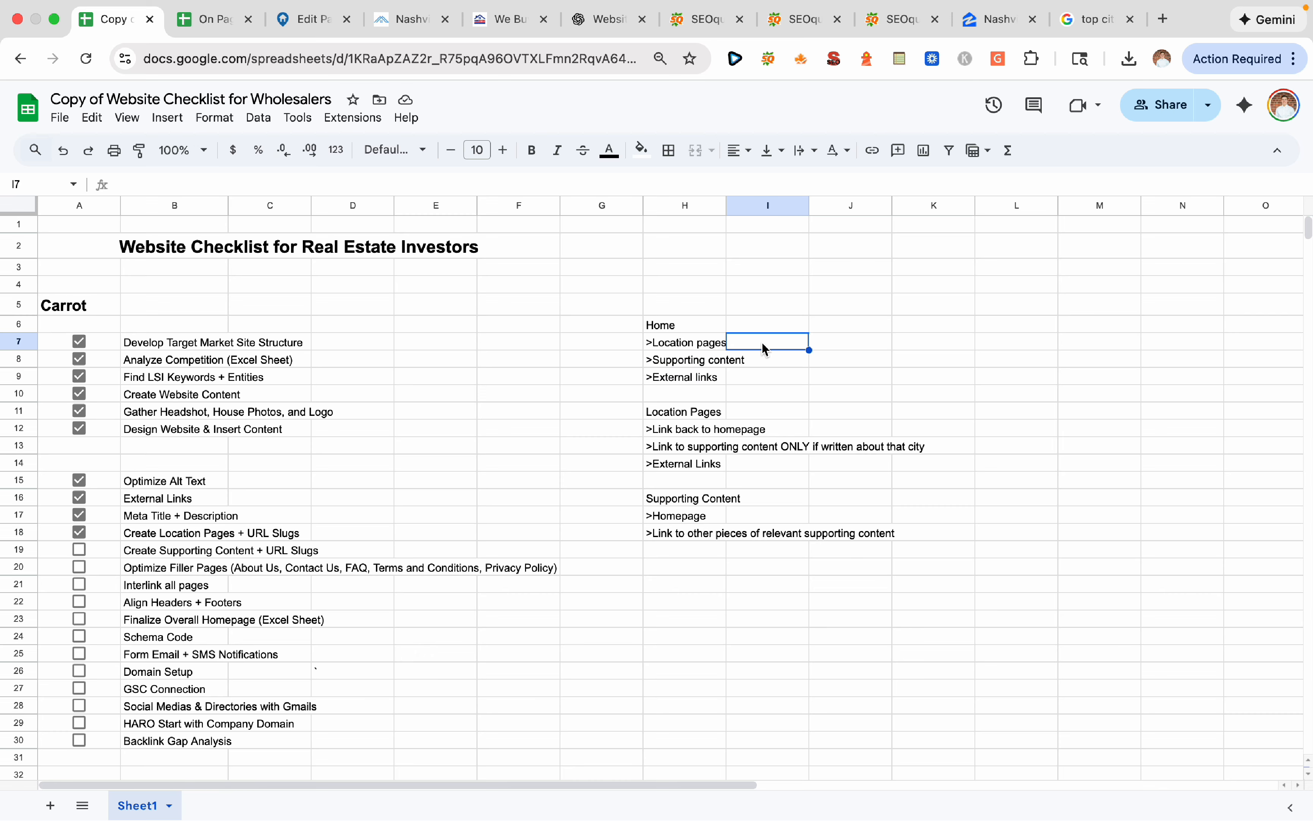
left_click(307, 20)
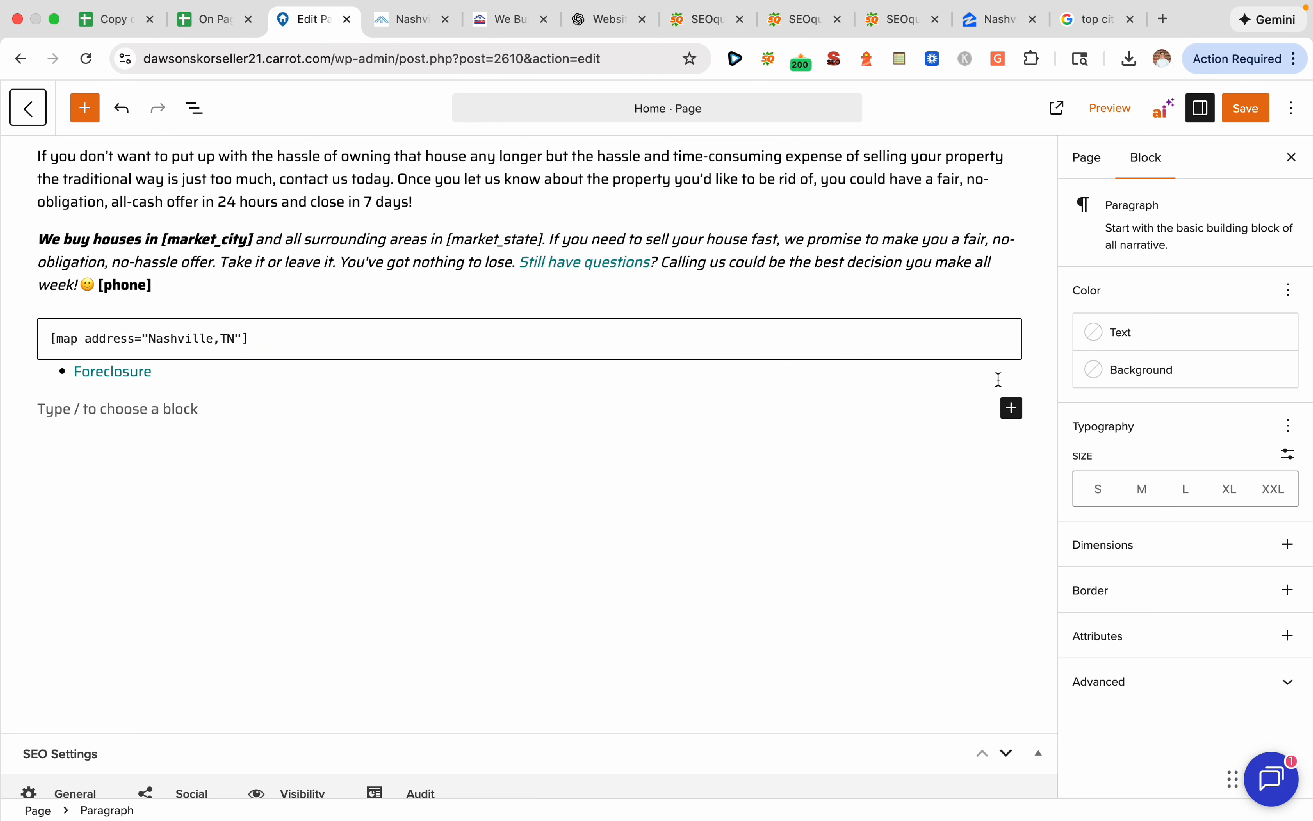
left_click(1012, 408)
left_click(958, 577)
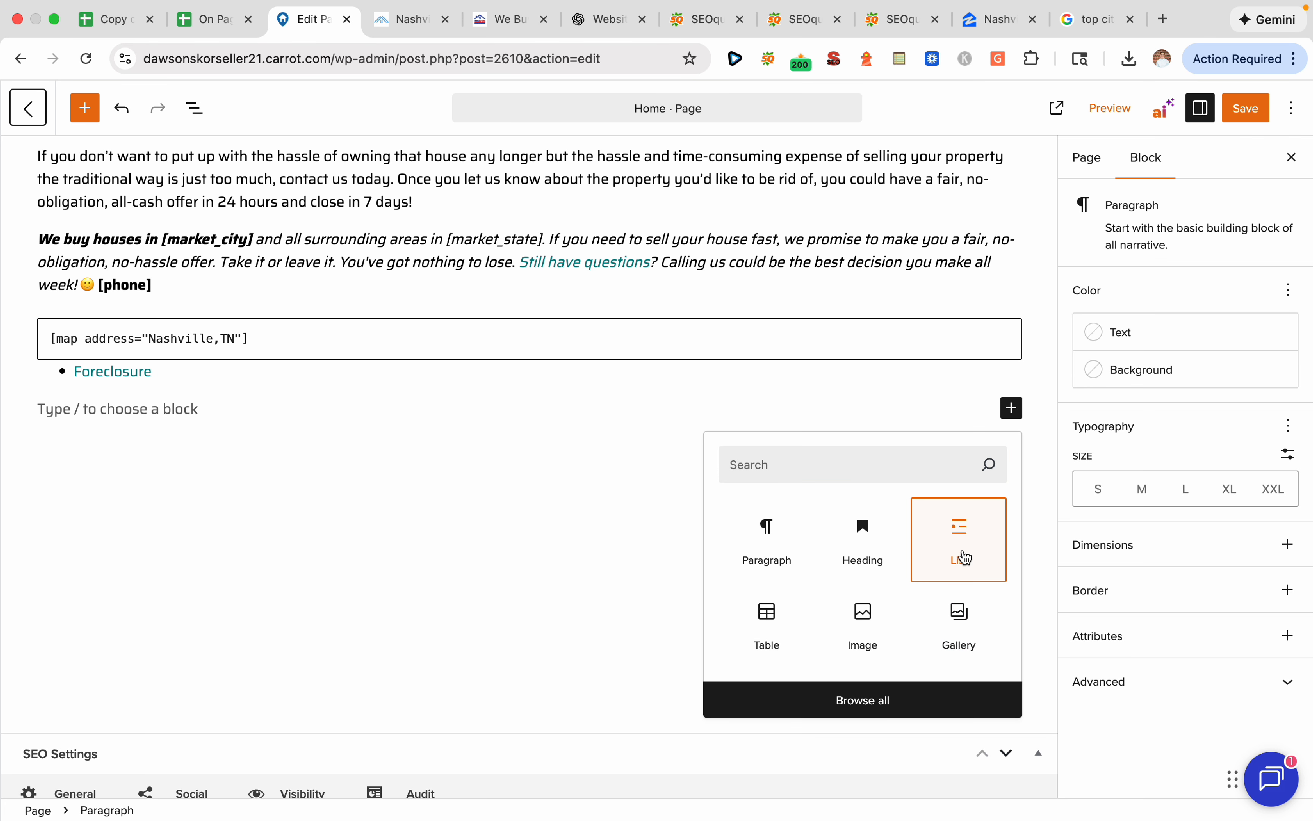
type("K")
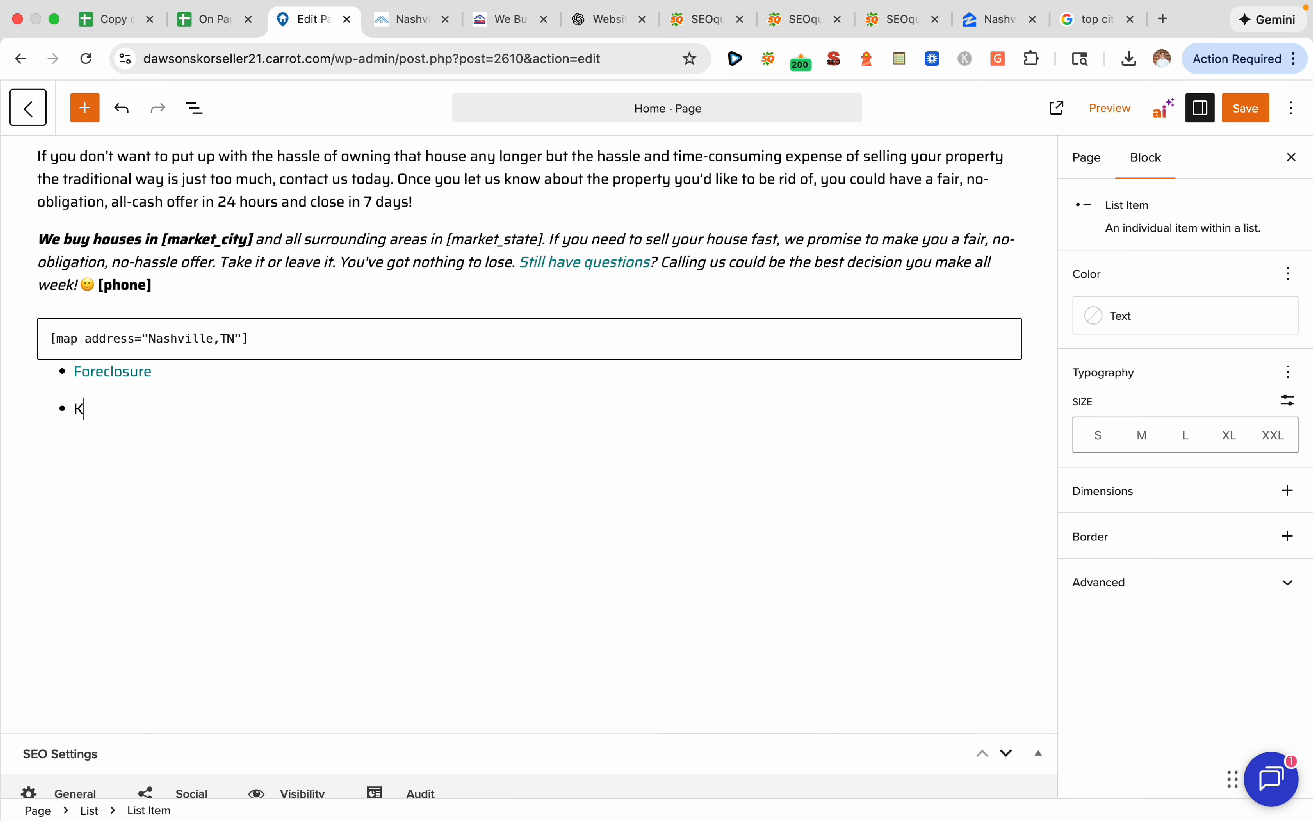
type("ranklin")
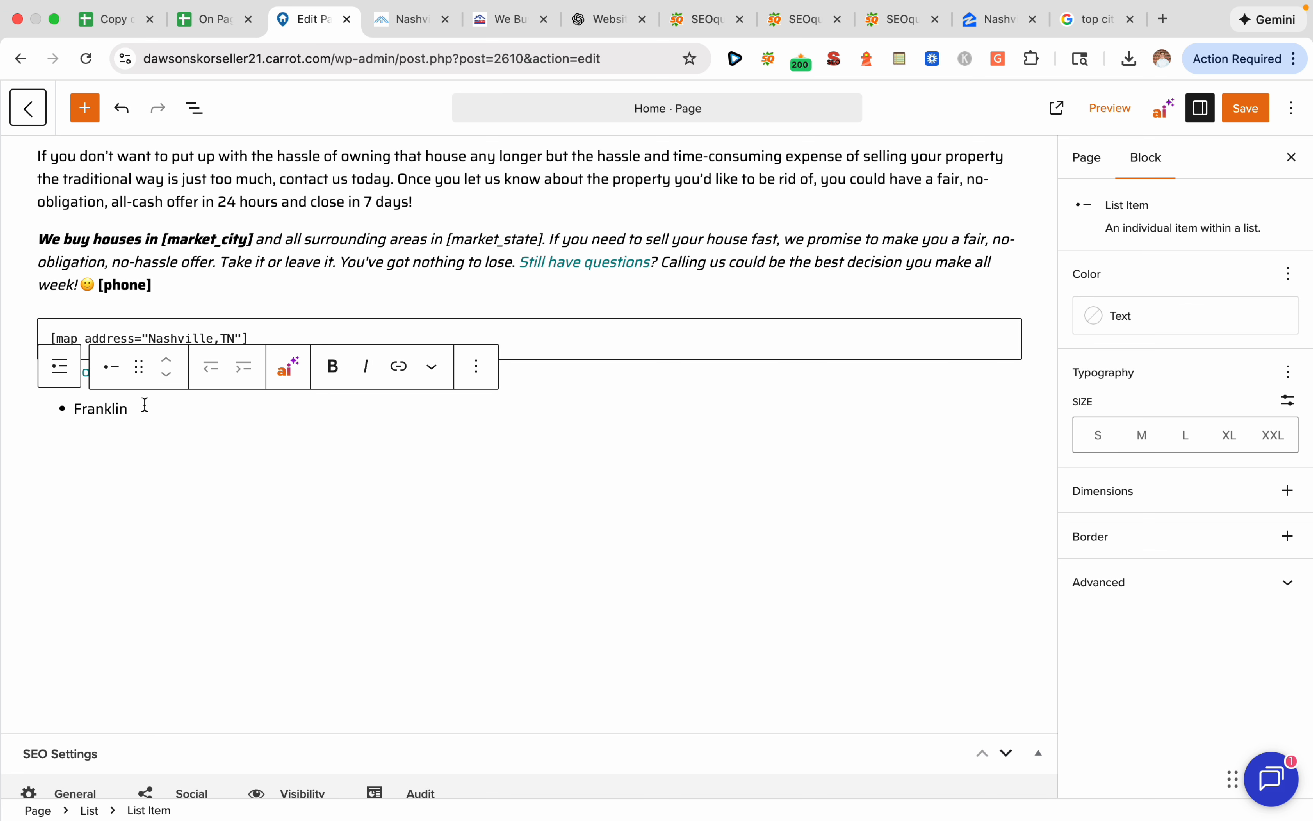
Link the "Franklin" list item to the Get A Cash Offer Today page
left_click_drag(164, 411, 74, 406)
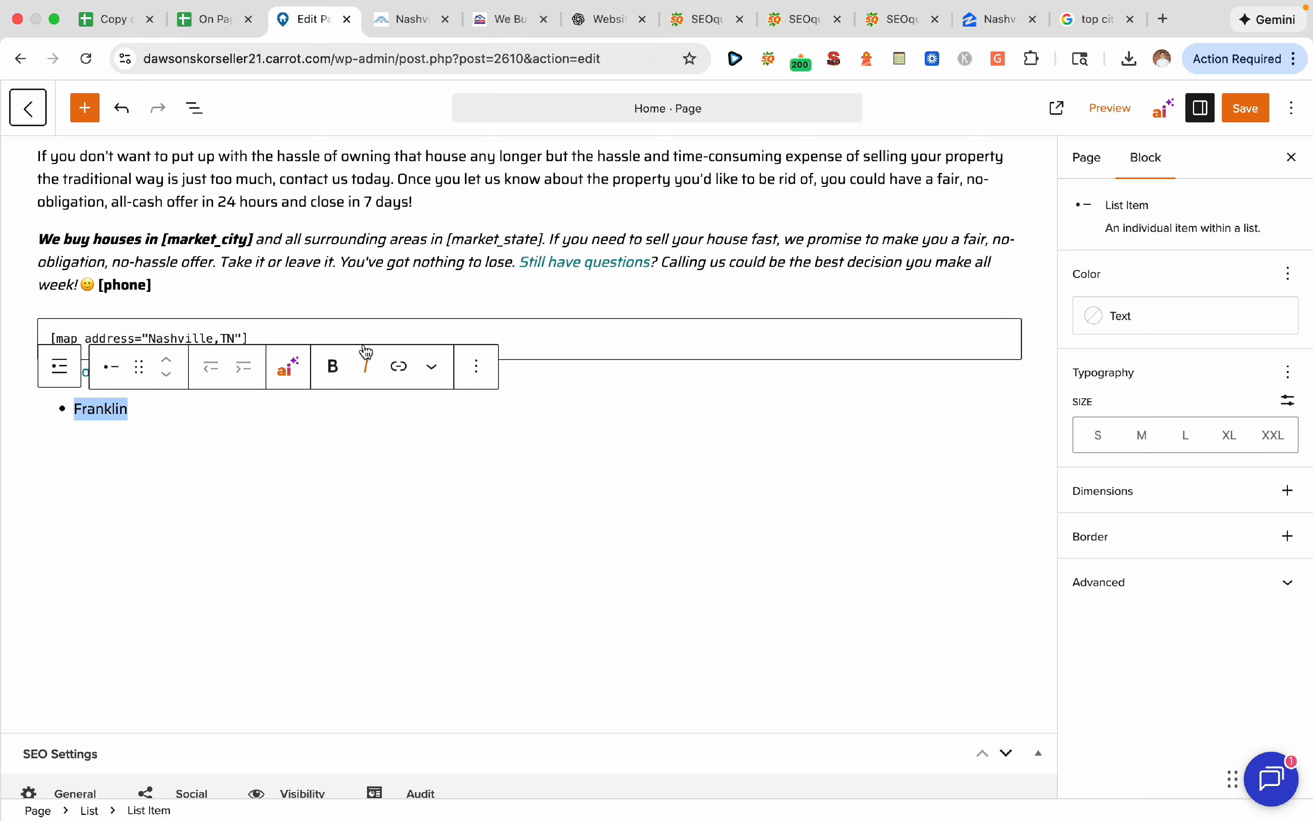
left_click(399, 366)
scroll(244, 576, "down", 4)
scroll(193, 602, "up", 3)
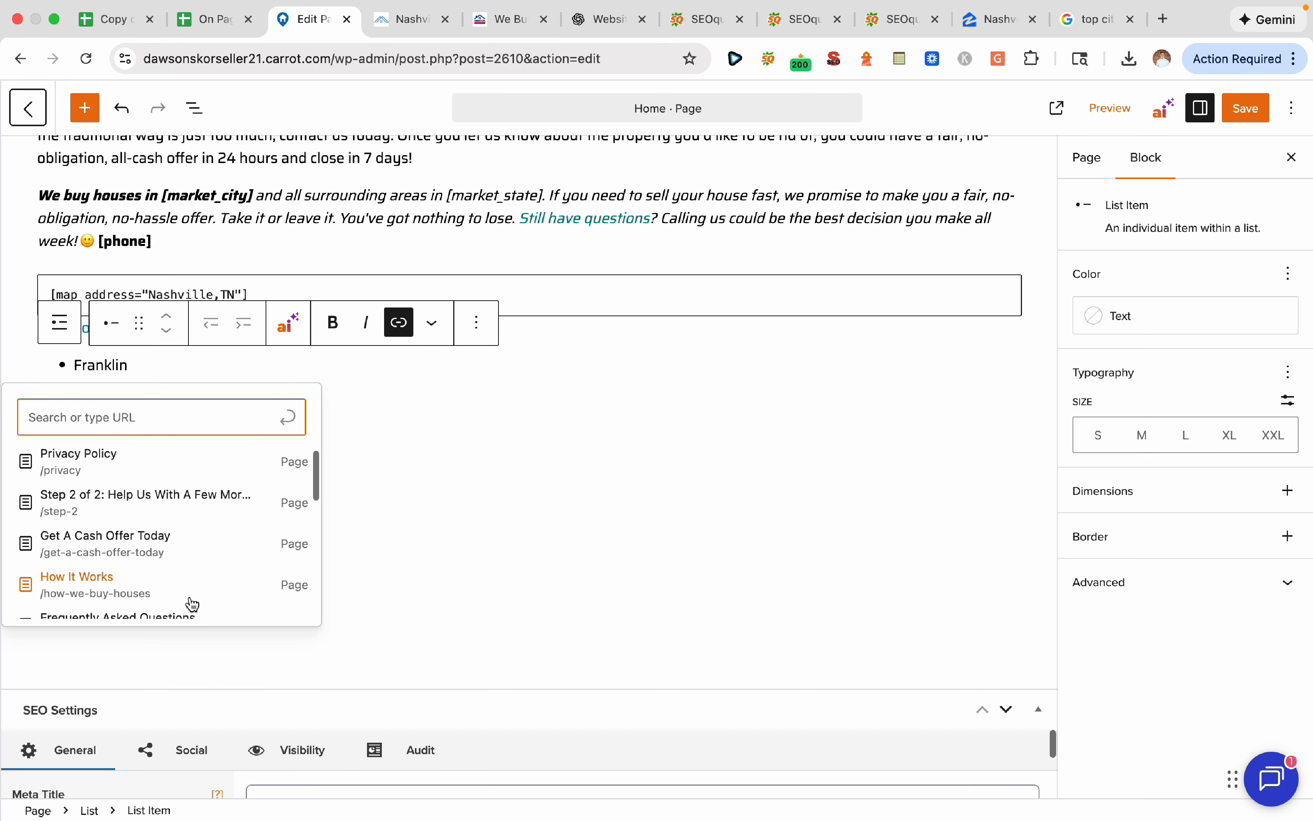
left_click(196, 545)
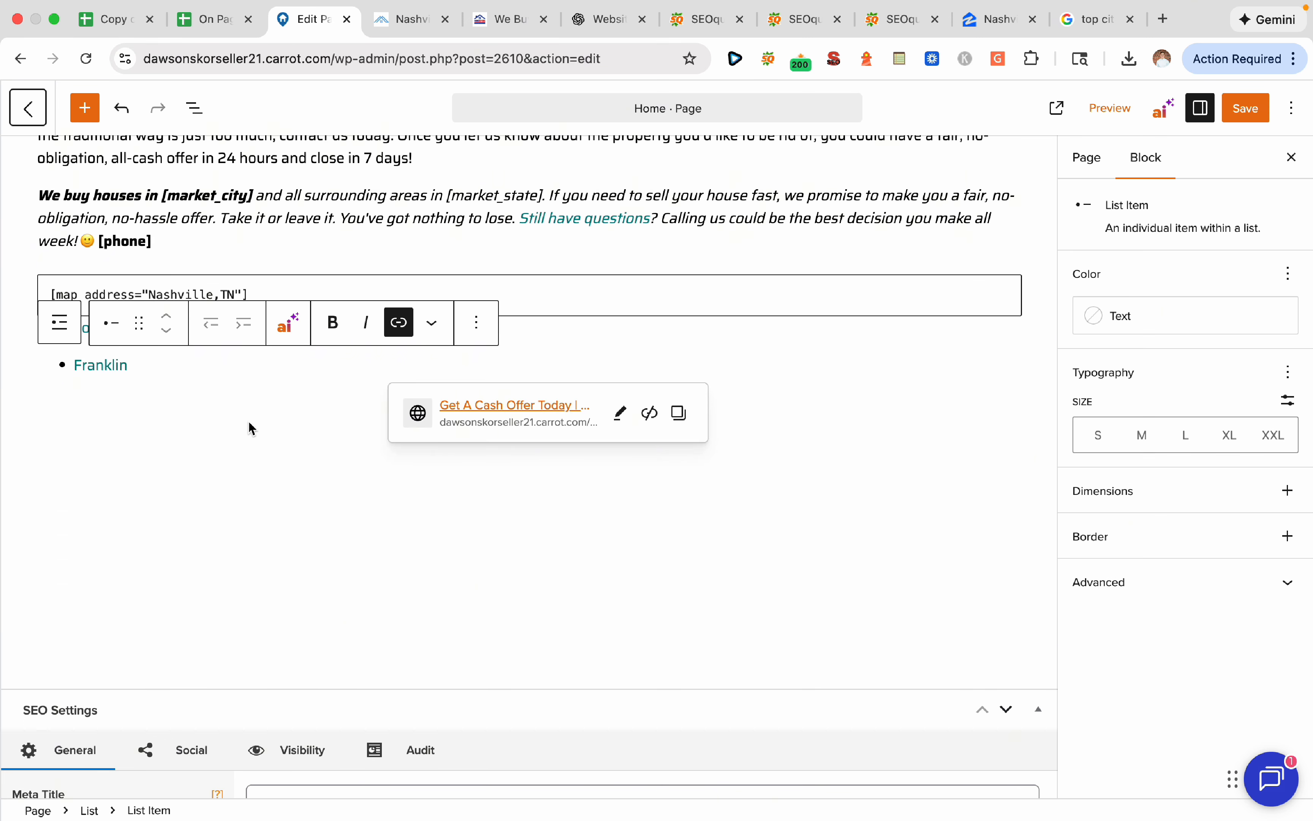
left_click(306, 490)
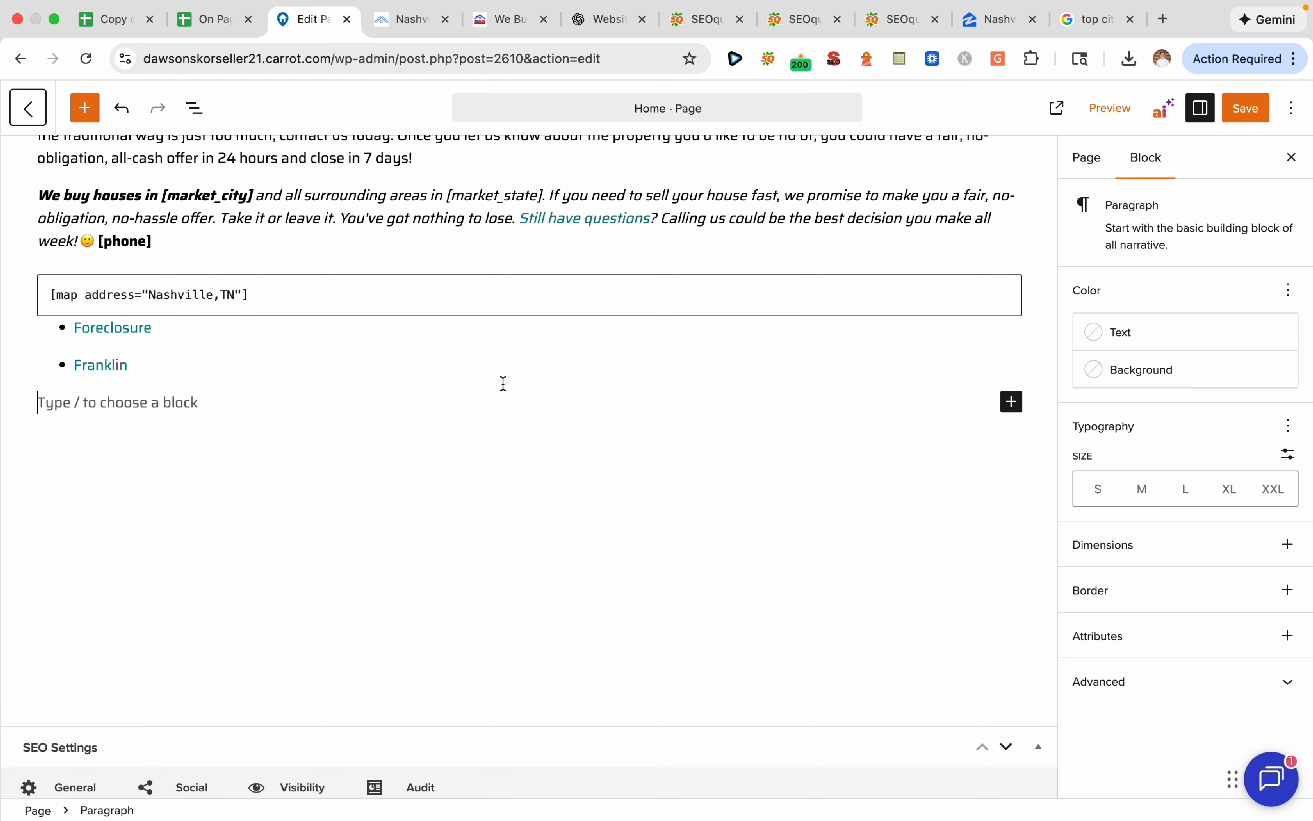
Leave the Home page editor and check off "Create Supporting Content + URL Slugs" in the website checklist
left_click(36, 121)
left_click(688, 318)
left_click(133, 26)
left_click(80, 551)
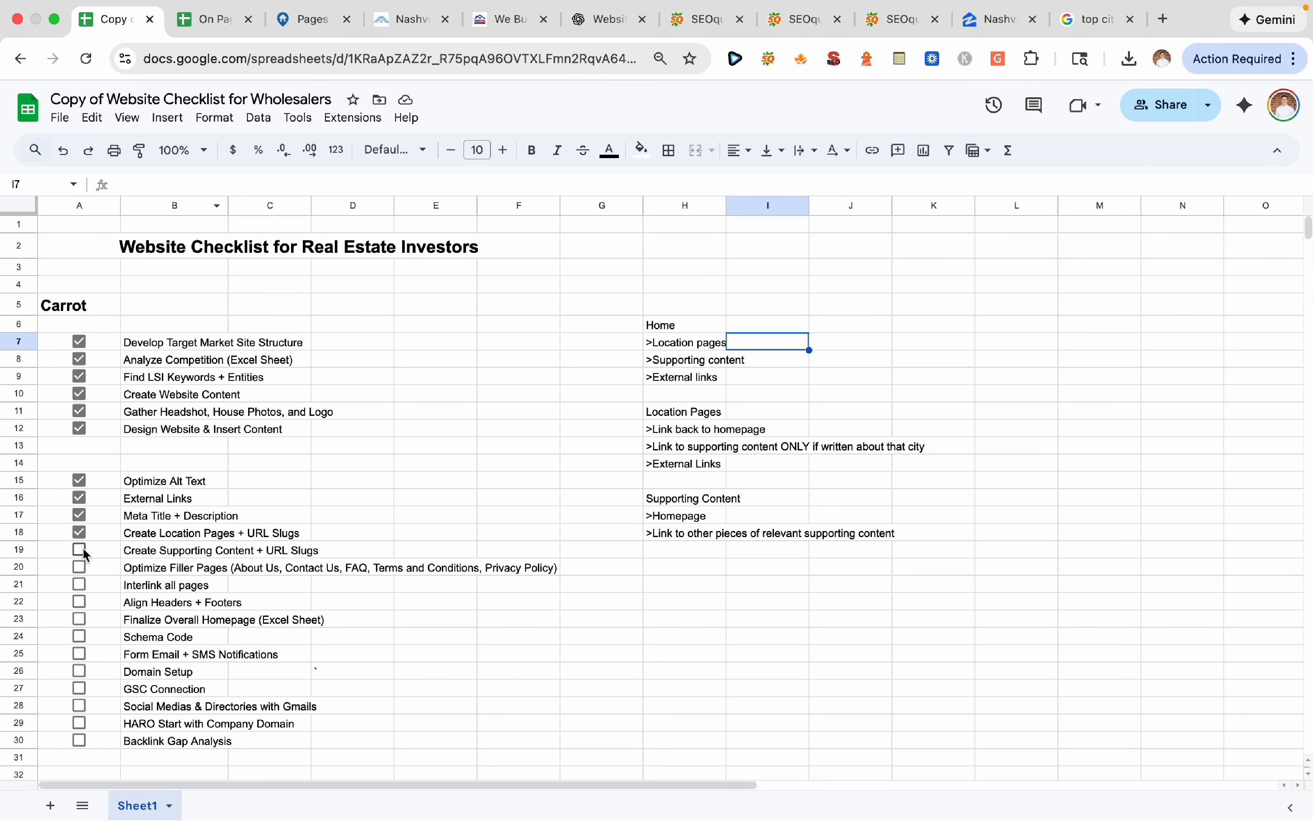
scroll(596, 485, "down", 2)
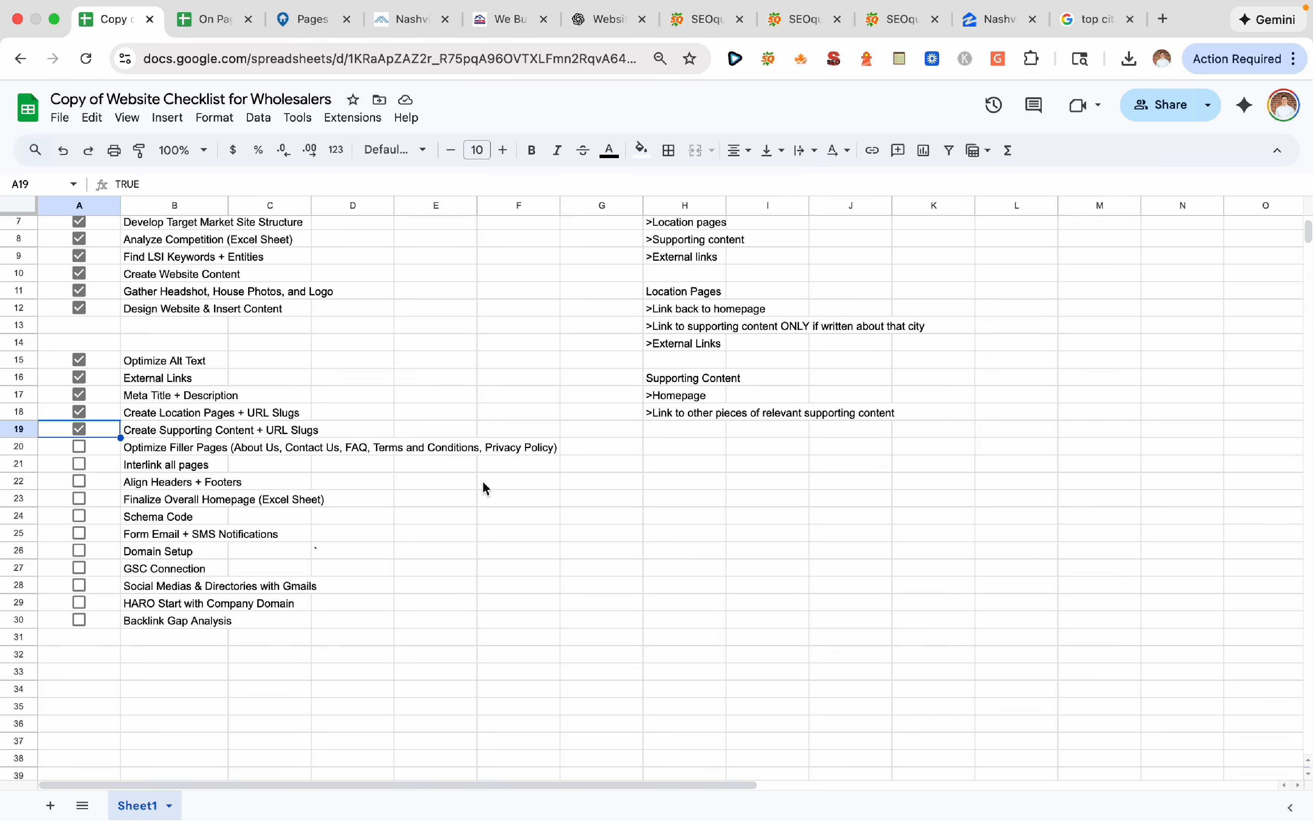
left_click(535, 339)
Open the live home-2 page from the Carrot page list and examine the content of its How It Works page
left_click(310, 20)
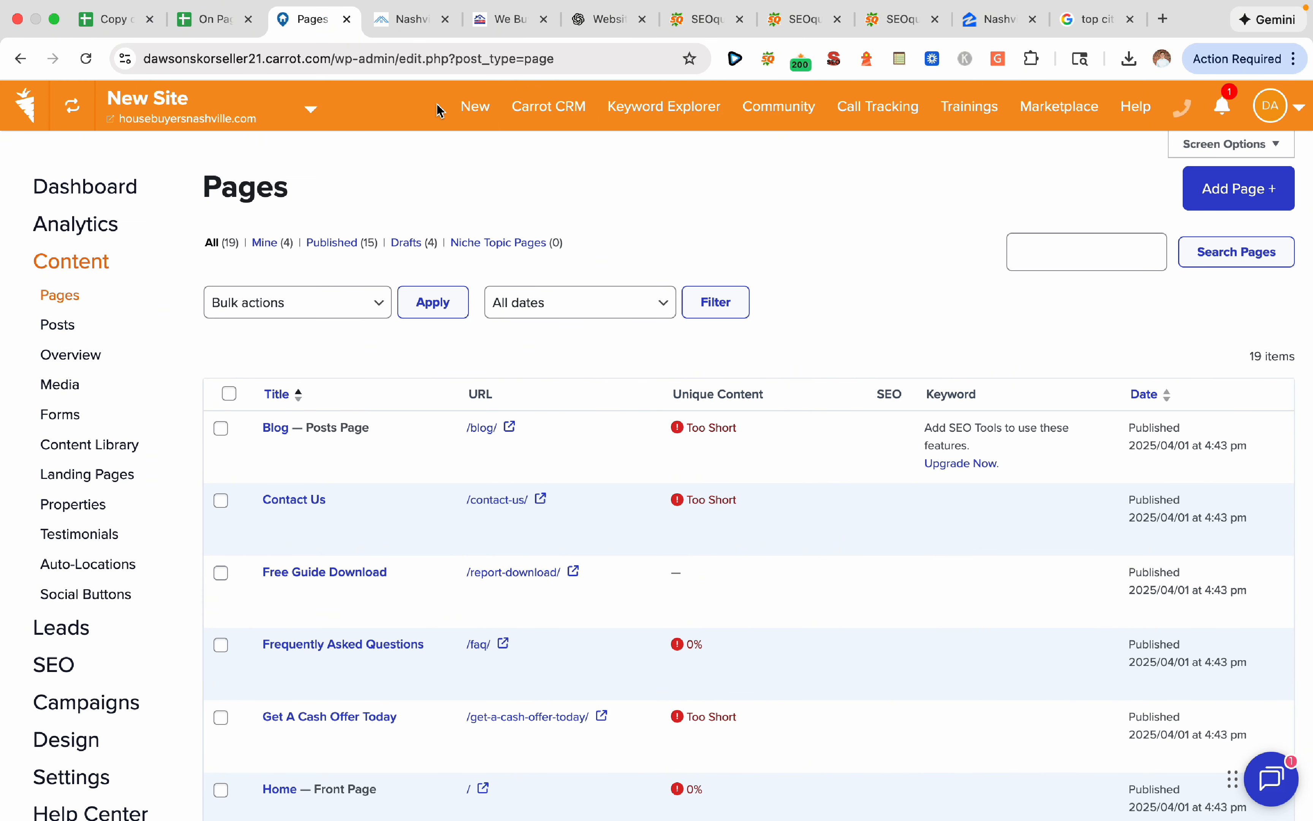
scroll(478, 402, "down", 6)
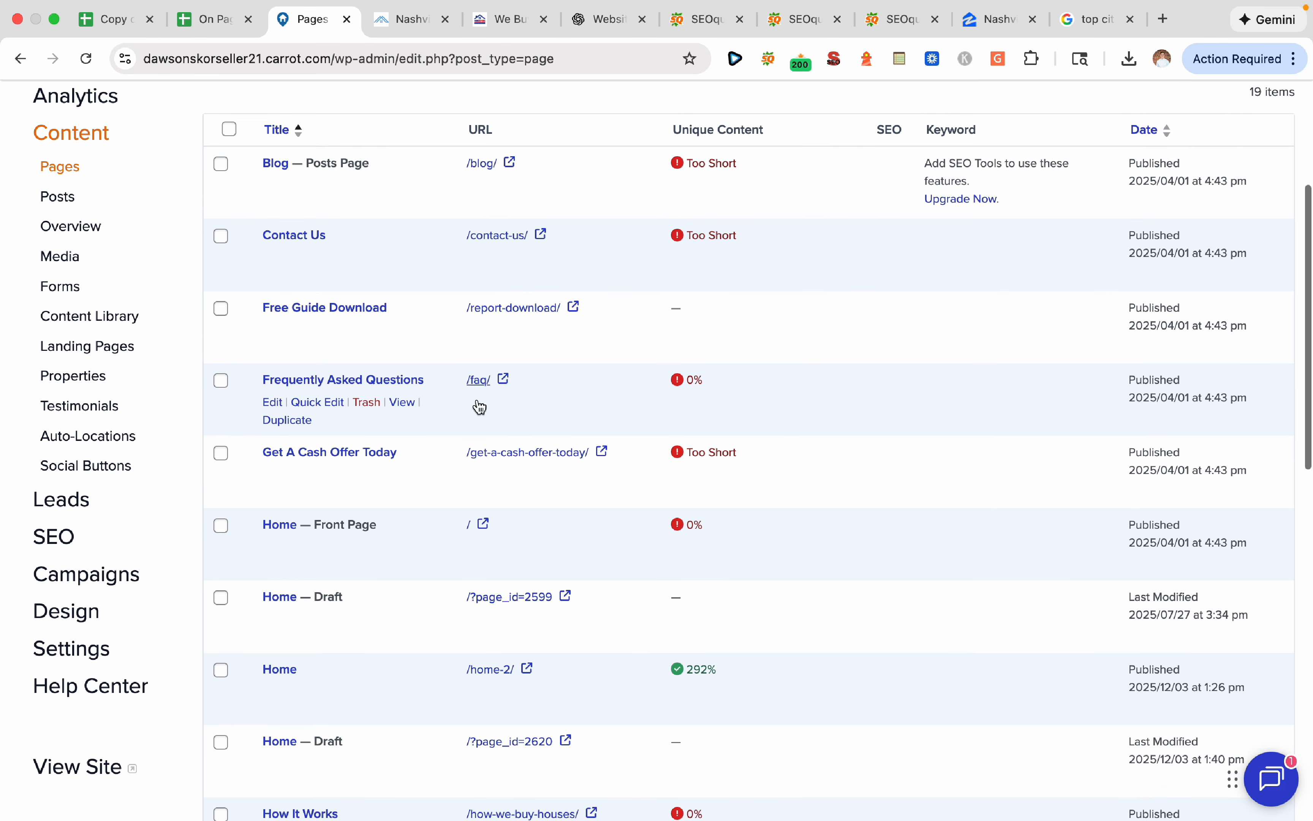
scroll(509, 537, "down", 2)
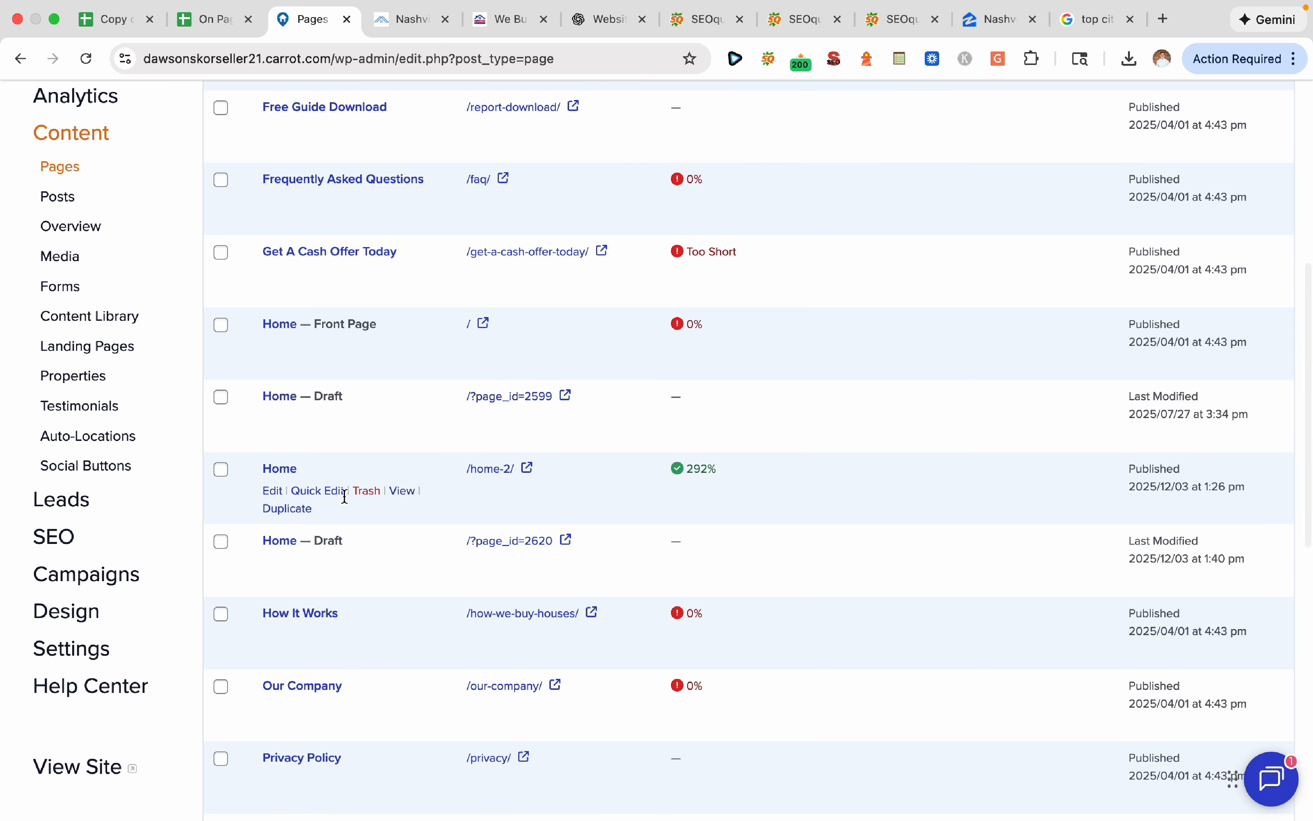
left_click(527, 468)
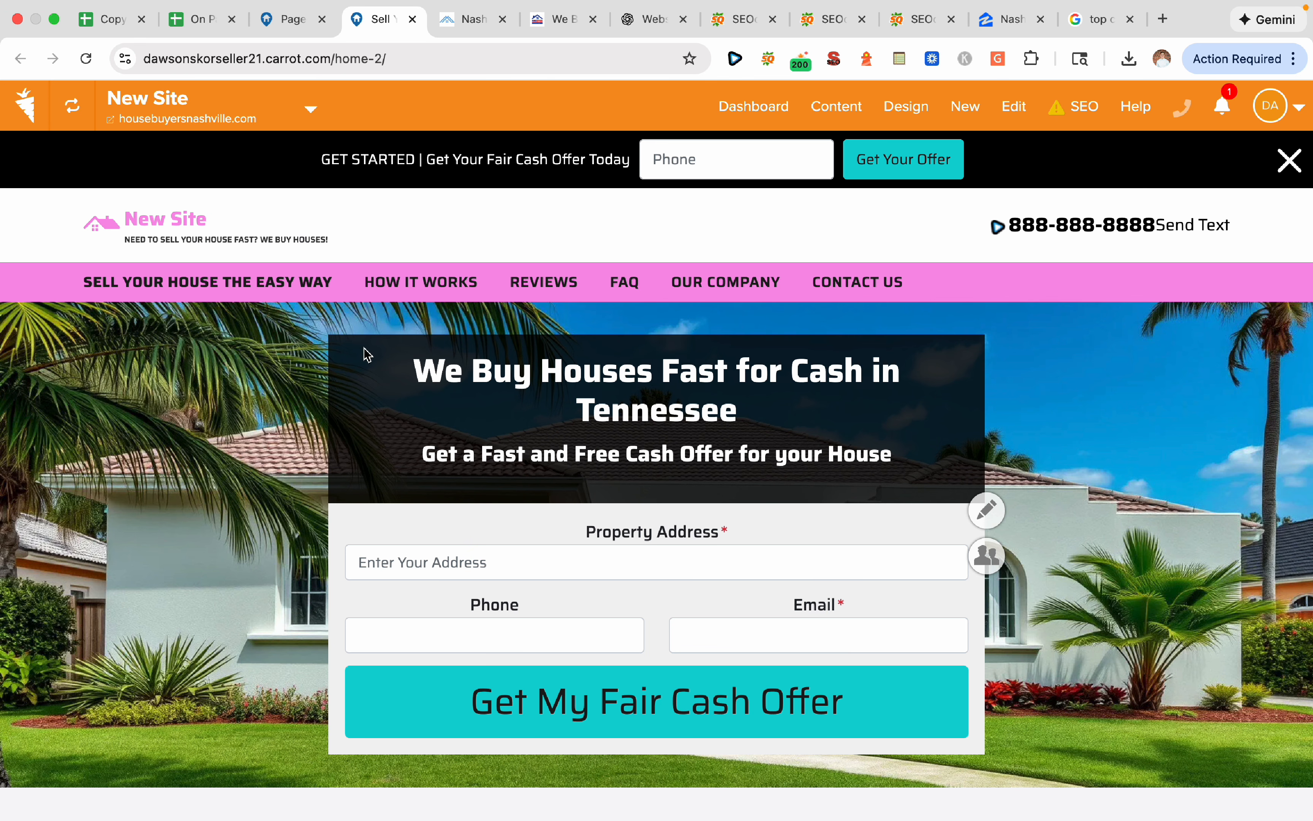
left_click(428, 284)
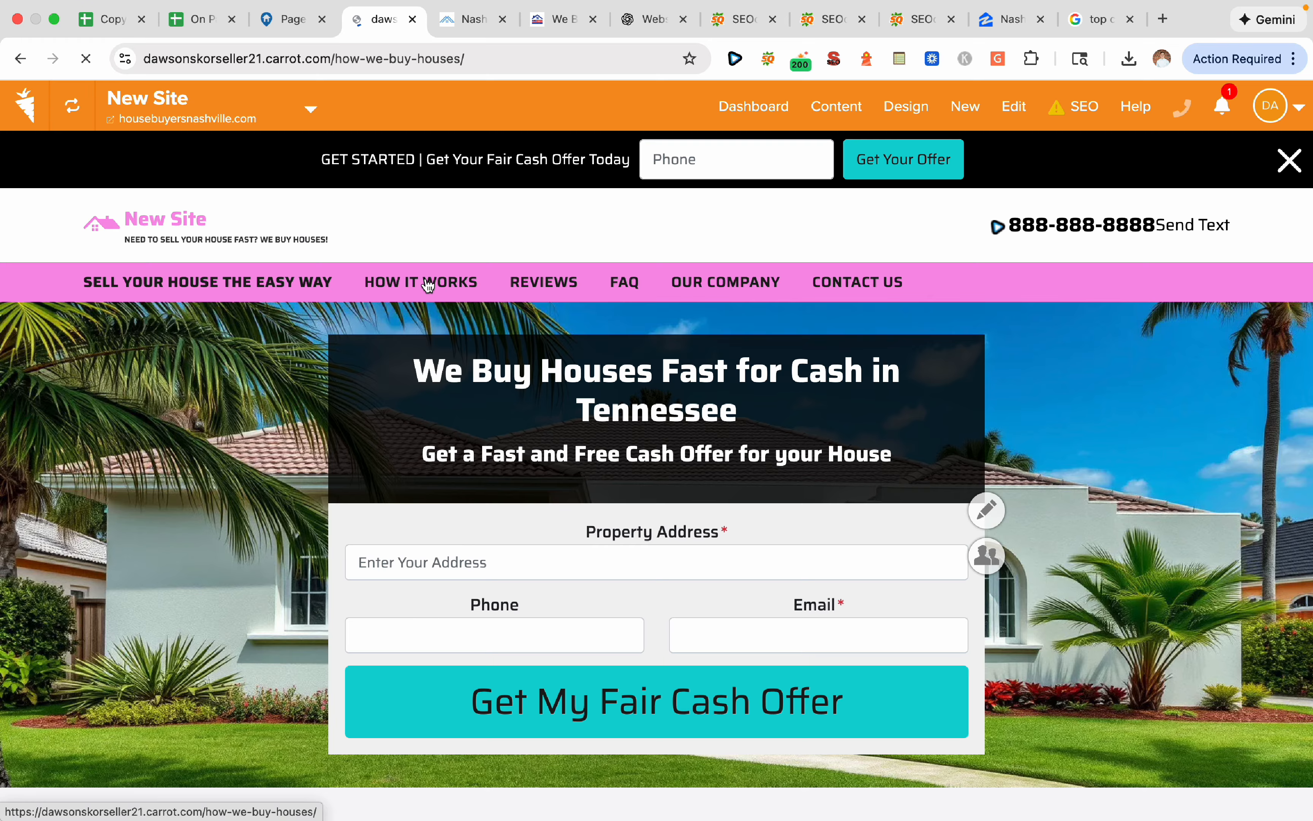
scroll(11, 426, "down", 20)
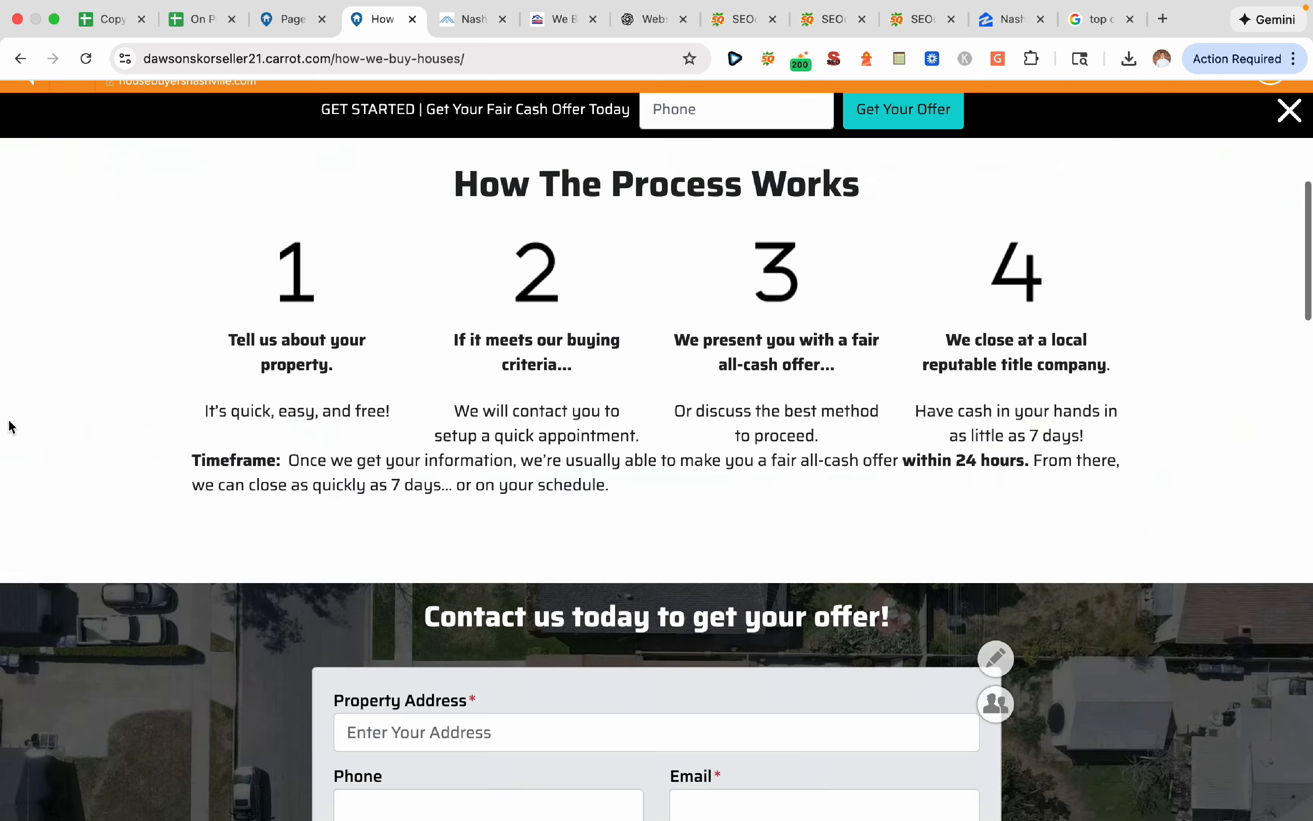
scroll(100, 530, "up", 15)
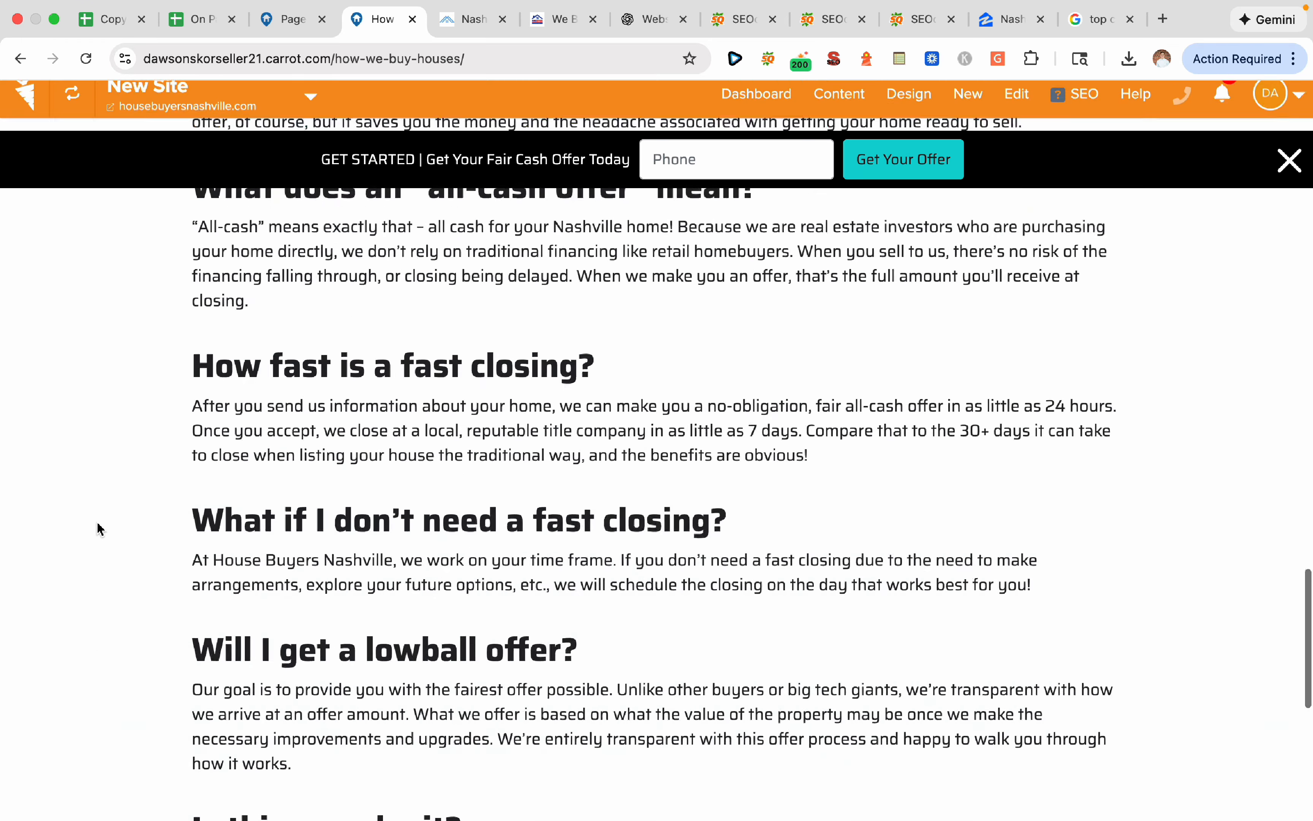
scroll(100, 530, "up", 15)
Examine the default content of the site's FAQ and Our Company pages
left_click(624, 281)
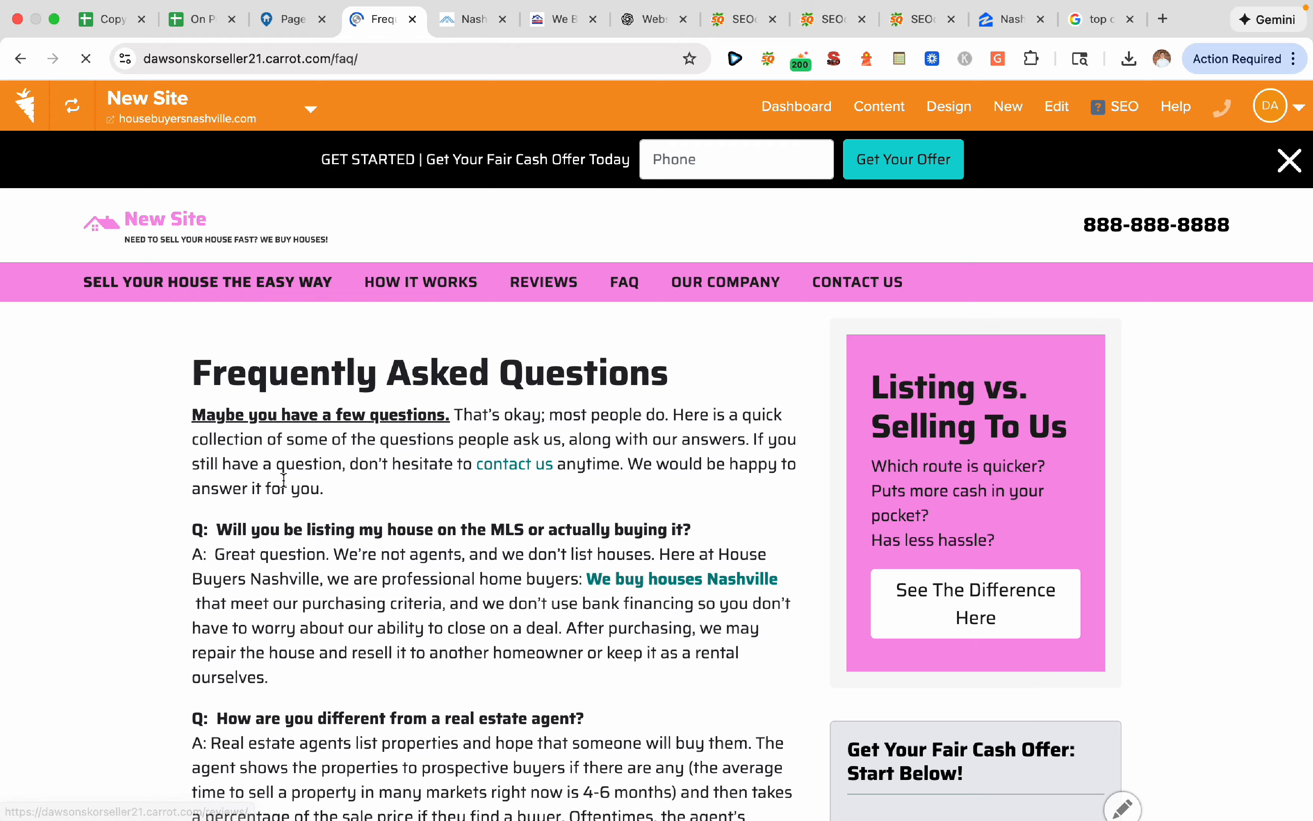
scroll(166, 591, "down", 8)
scroll(166, 590, "up", 15)
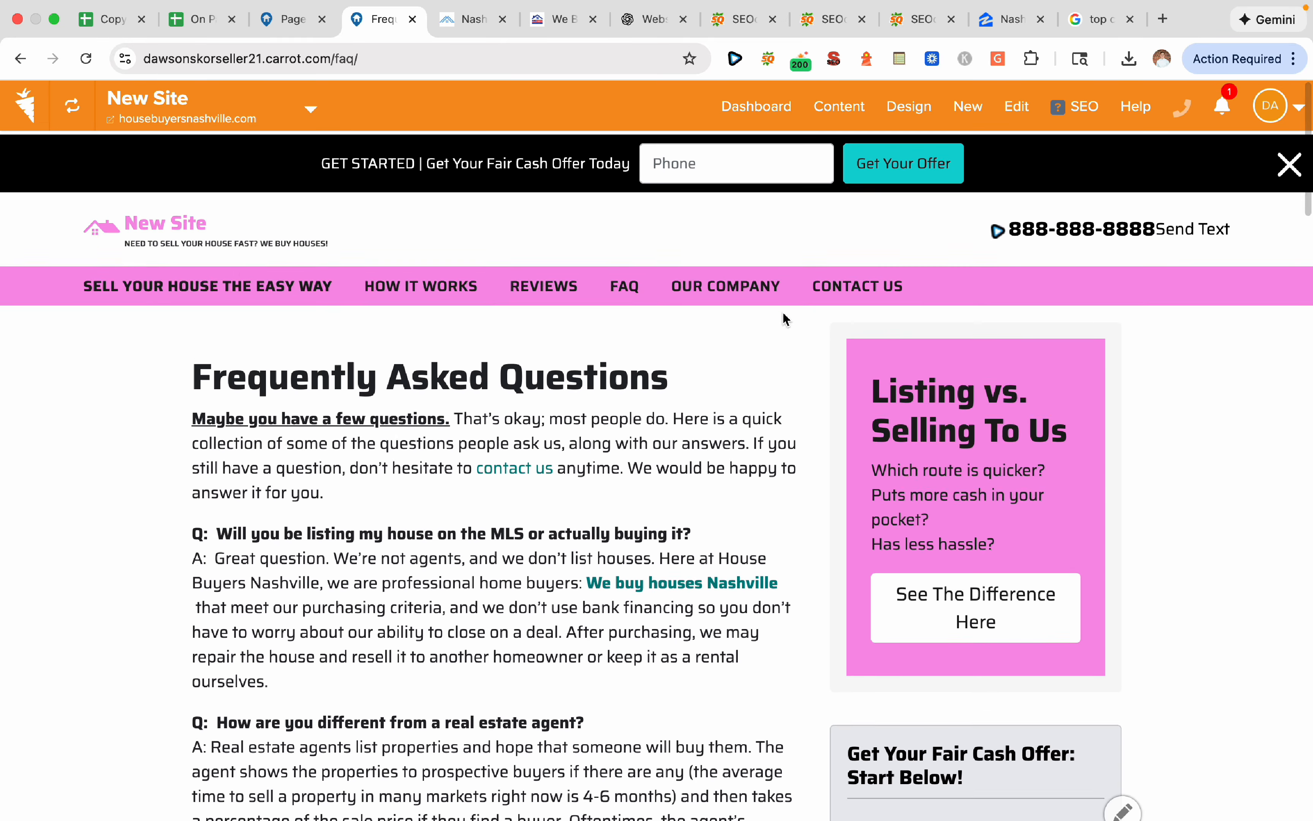
left_click(758, 282)
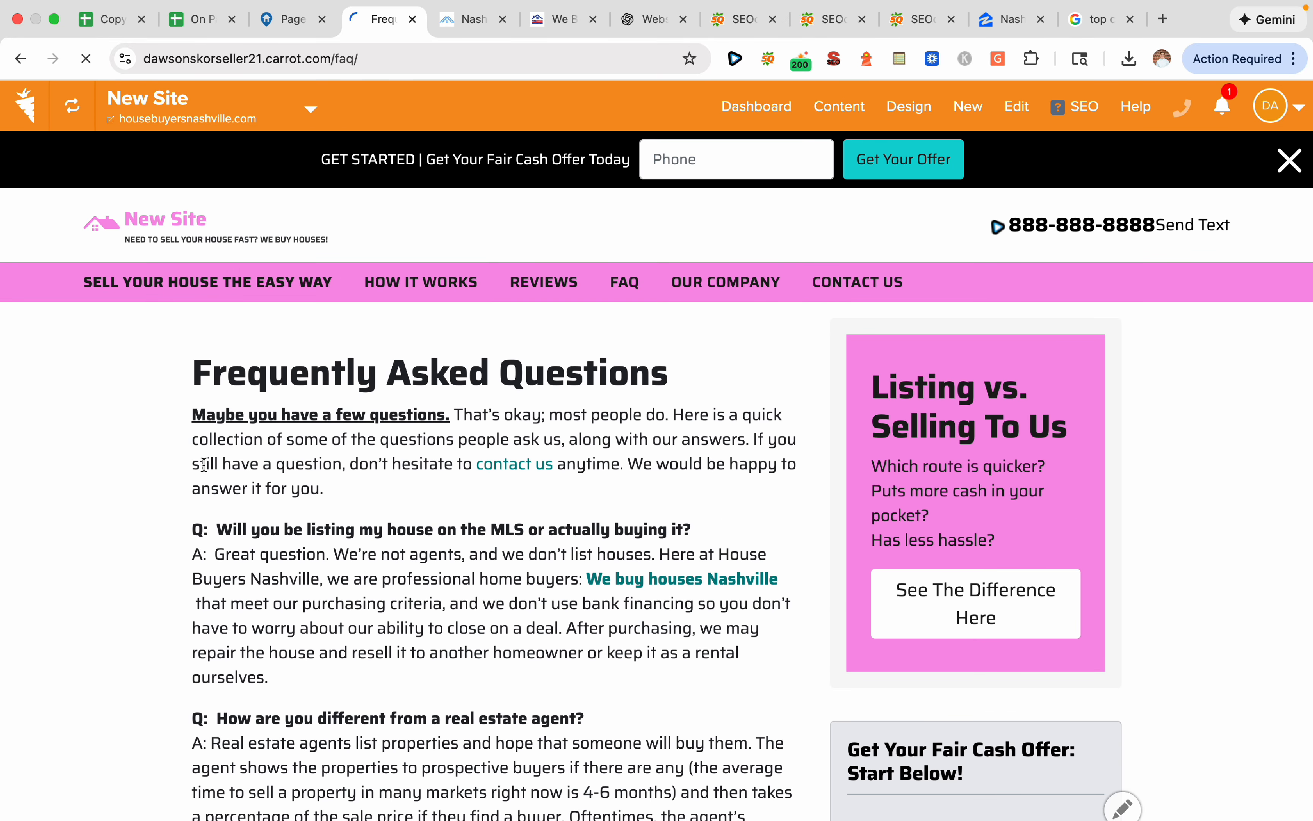
scroll(182, 549, "down", 5)
scroll(298, 576, "up", 3)
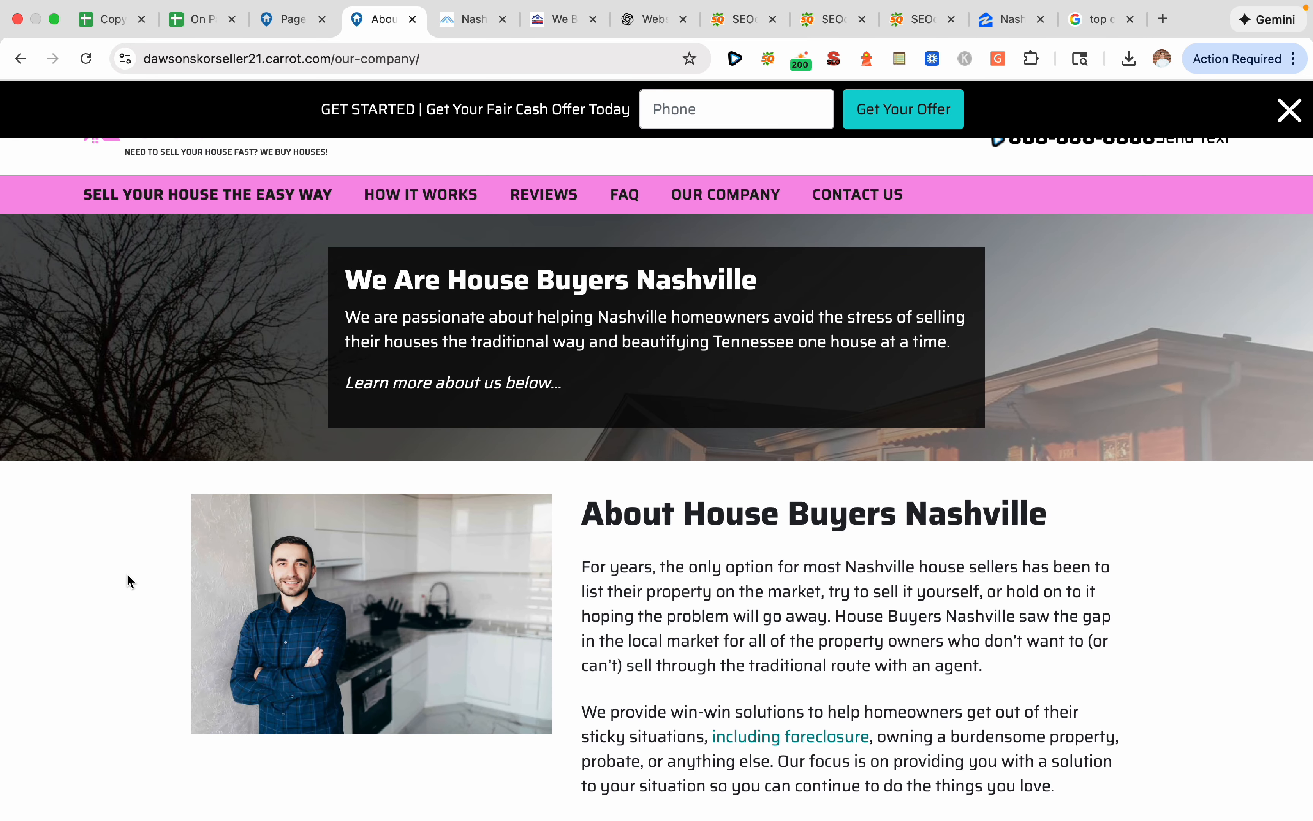
scroll(128, 580, "up", 2)
Examine the site's Contact Us page and open the Reviews page
left_click(870, 285)
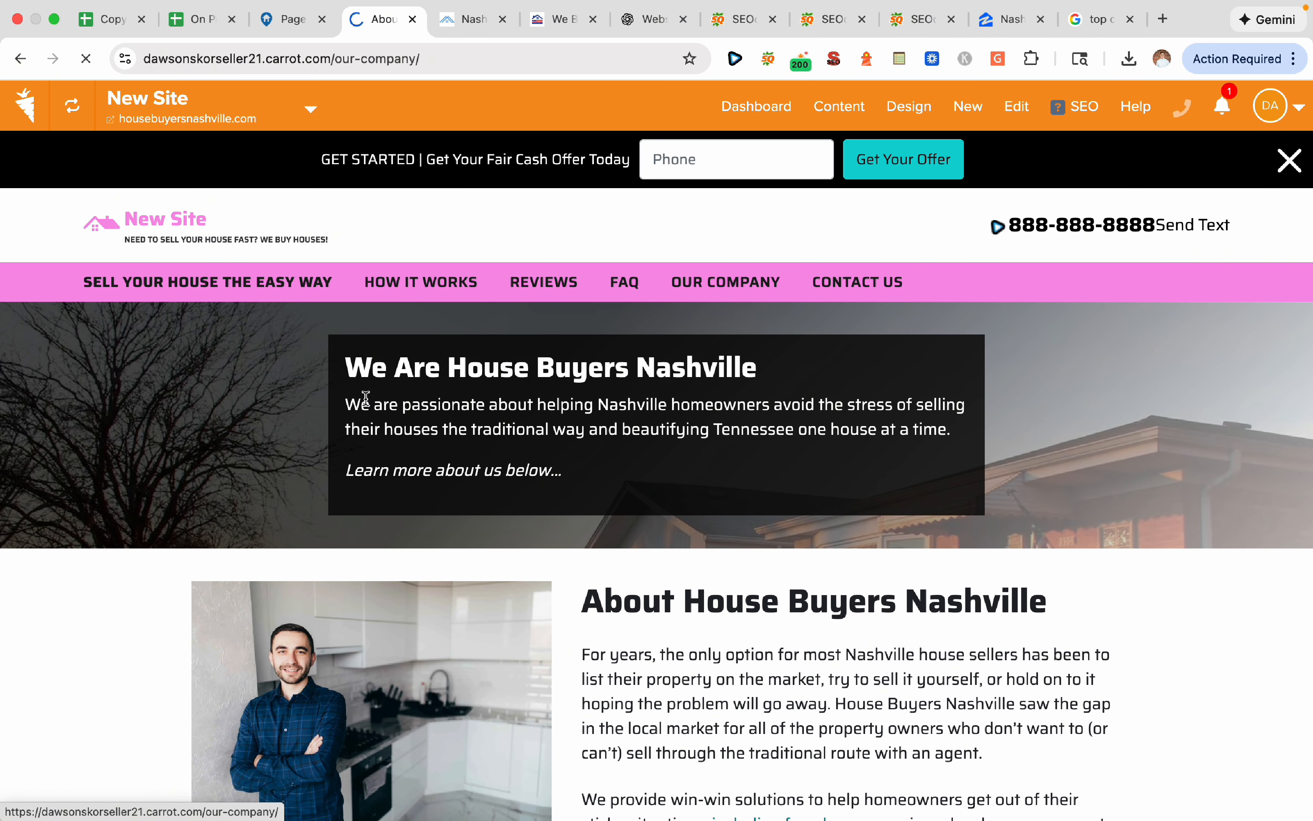
scroll(126, 572, "down", 8)
scroll(128, 570, "up", 10)
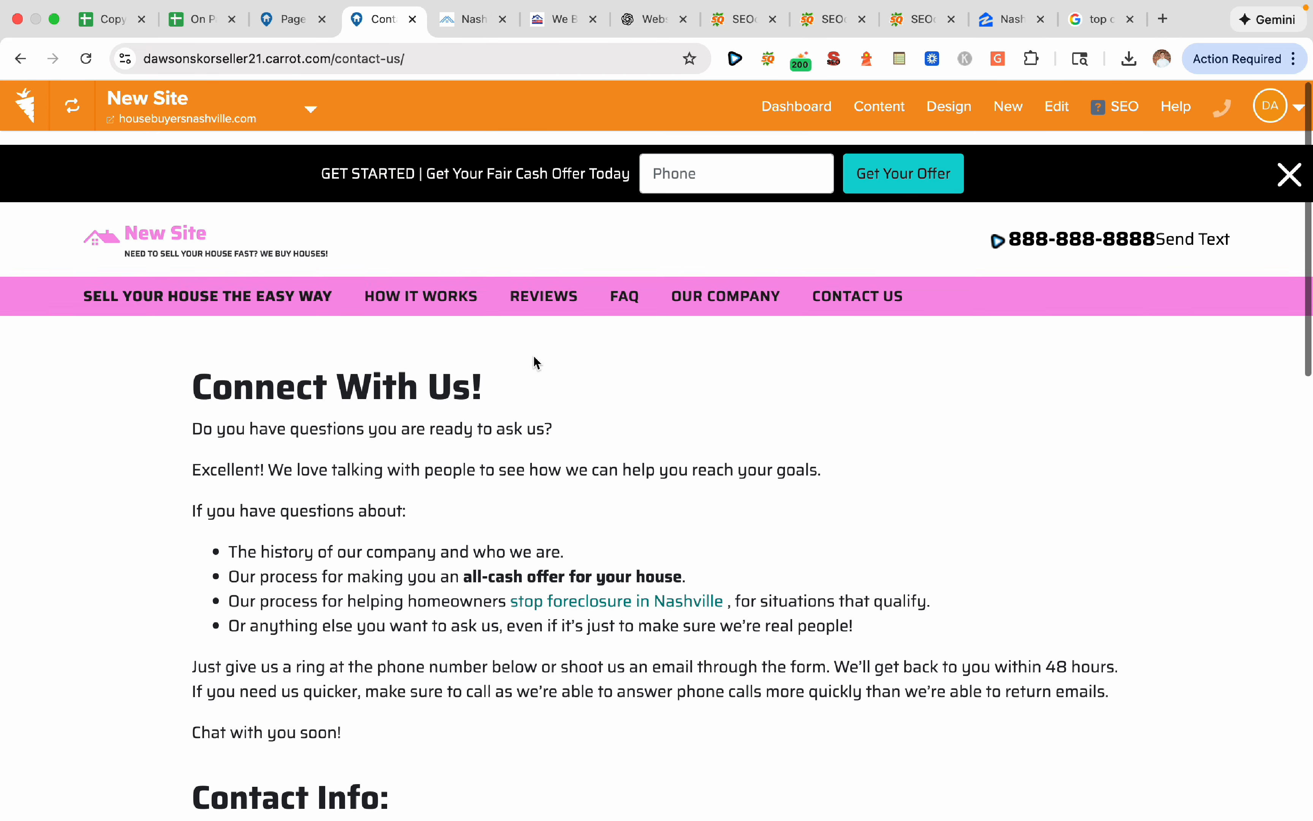
left_click(544, 280)
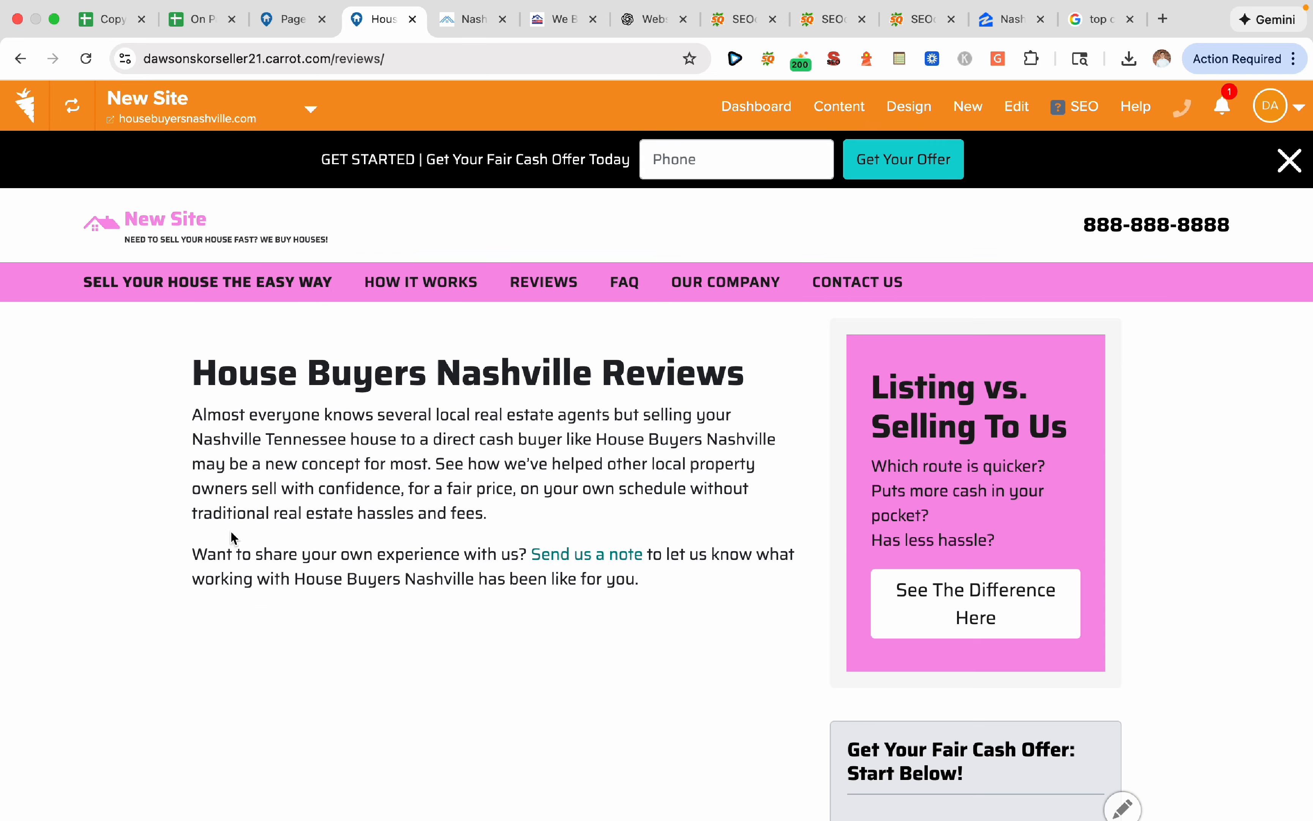
Revisit the How It Works page and go back through the visited pages to the FAQ page
left_click(447, 285)
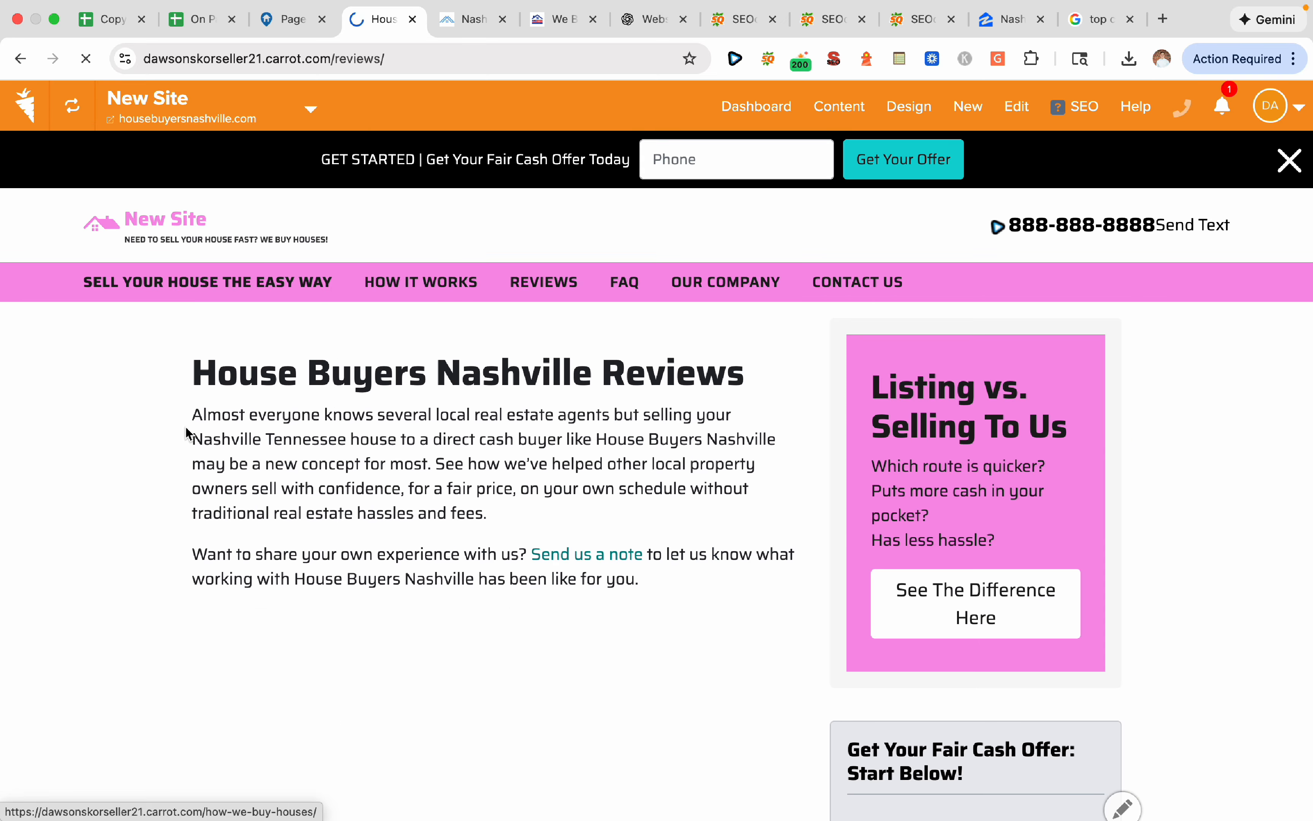
scroll(94, 605, "down", 2)
scroll(94, 579, "up", 3)
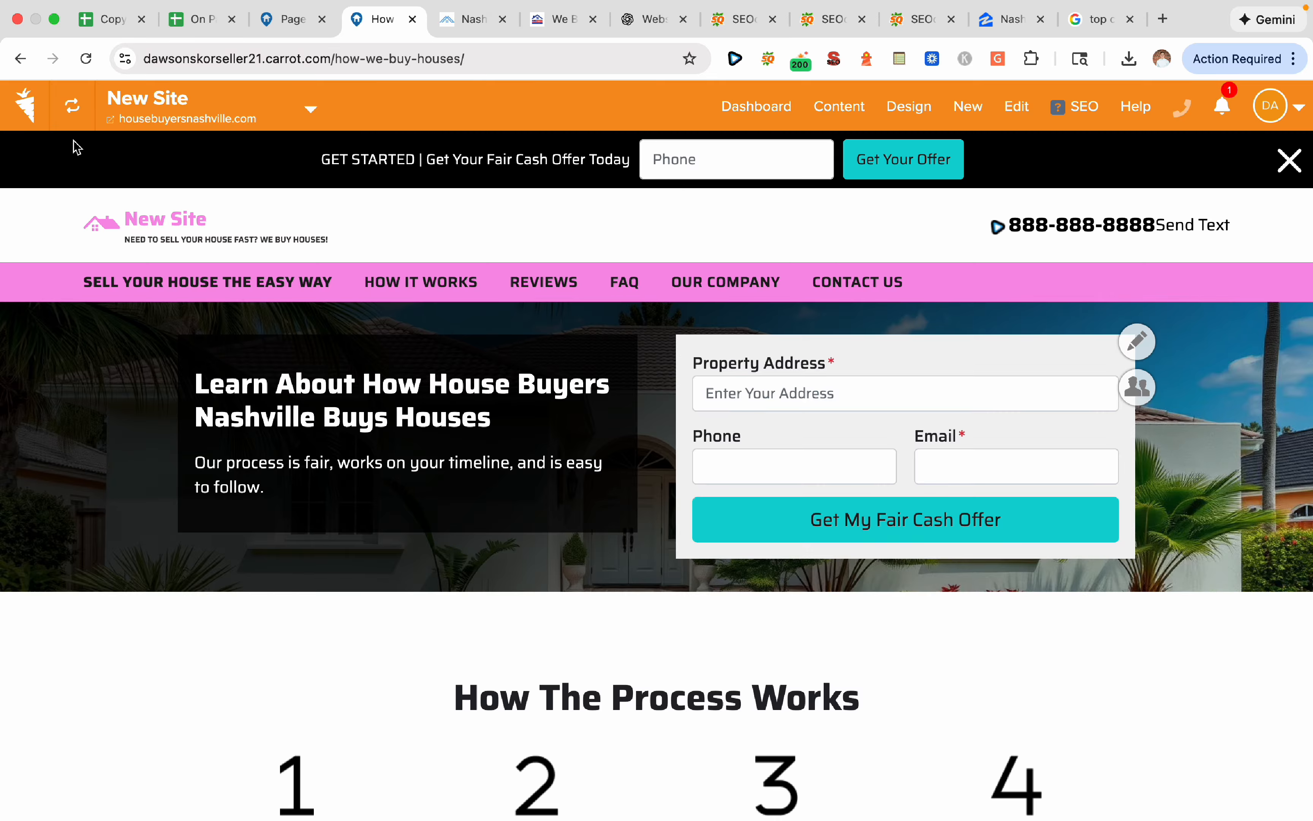
left_click(20, 58)
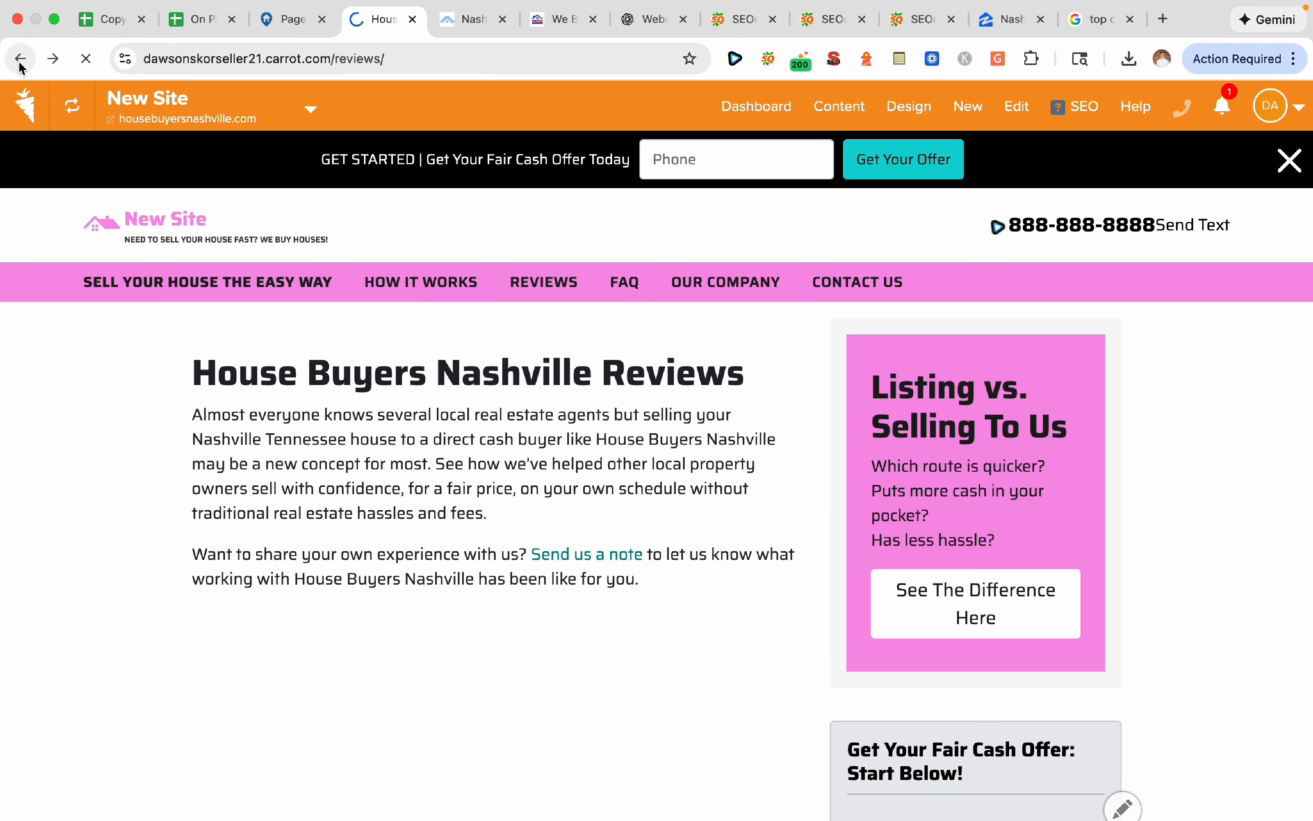
left_click(20, 58)
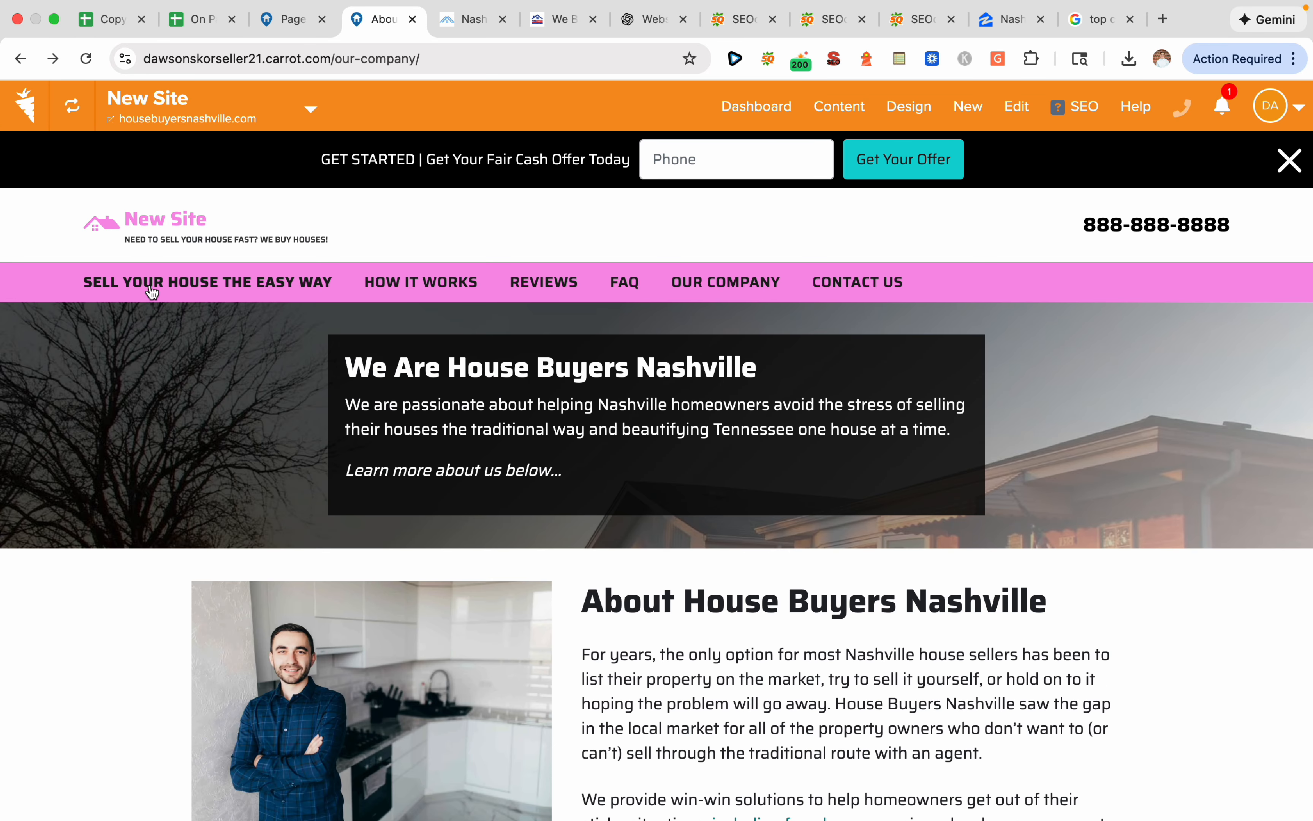
left_click(17, 58)
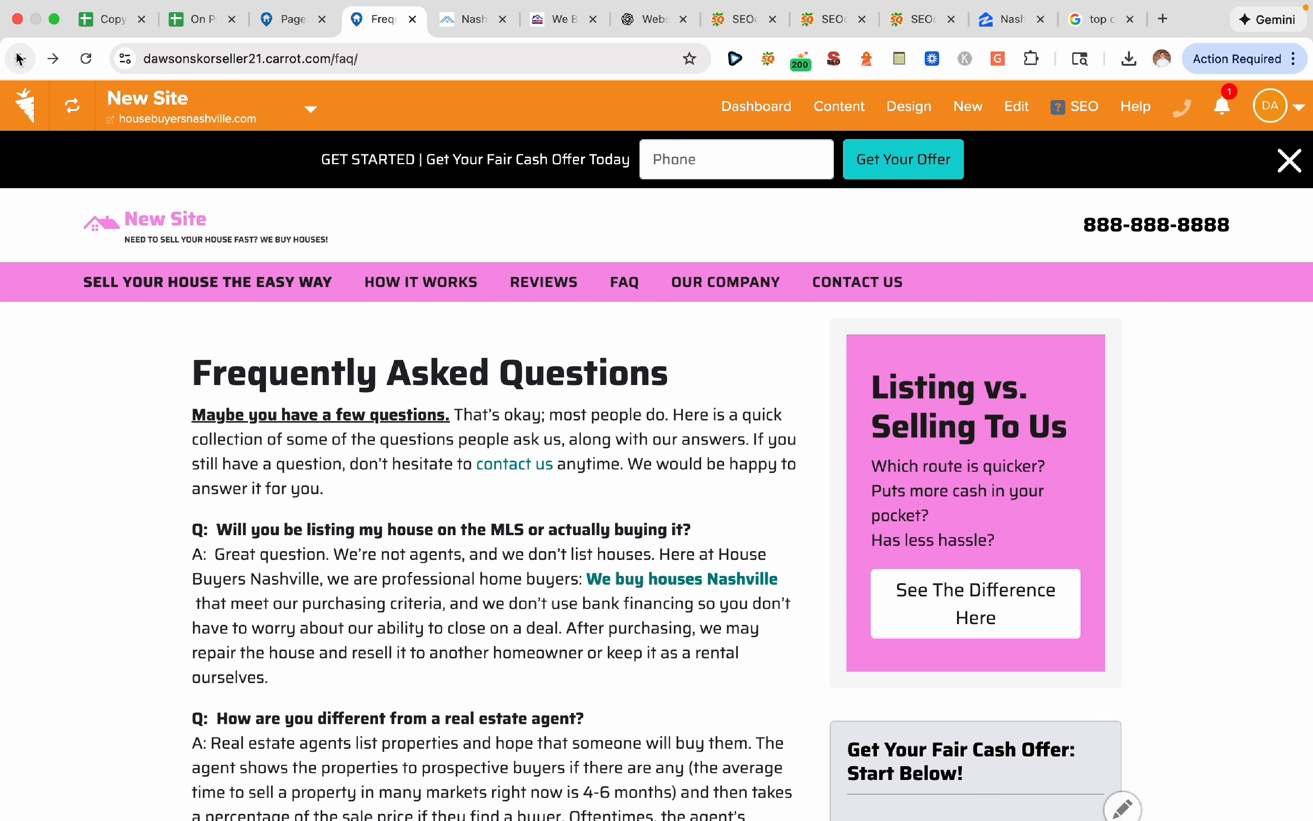
Return through the visited pages to the home-2 page and view its hero section
left_click(18, 57)
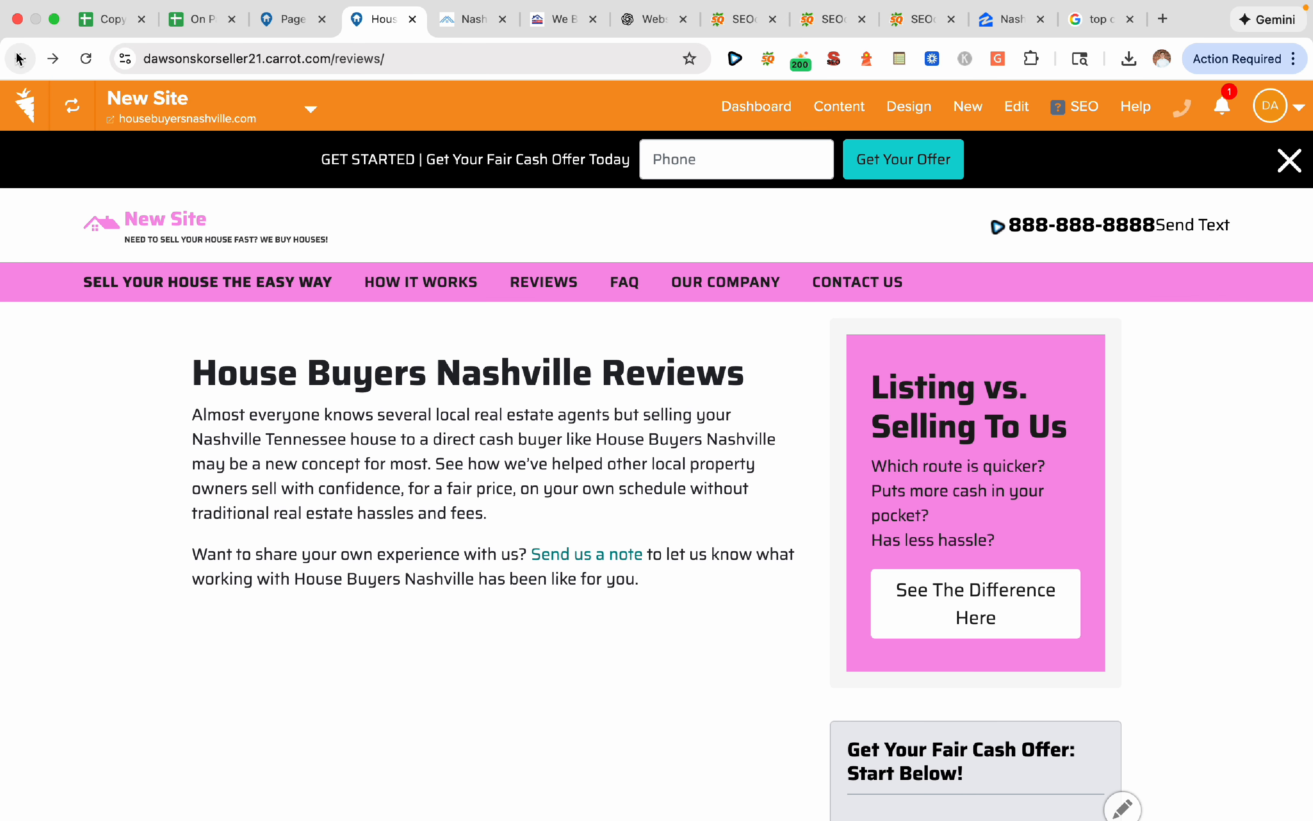
left_click(18, 57)
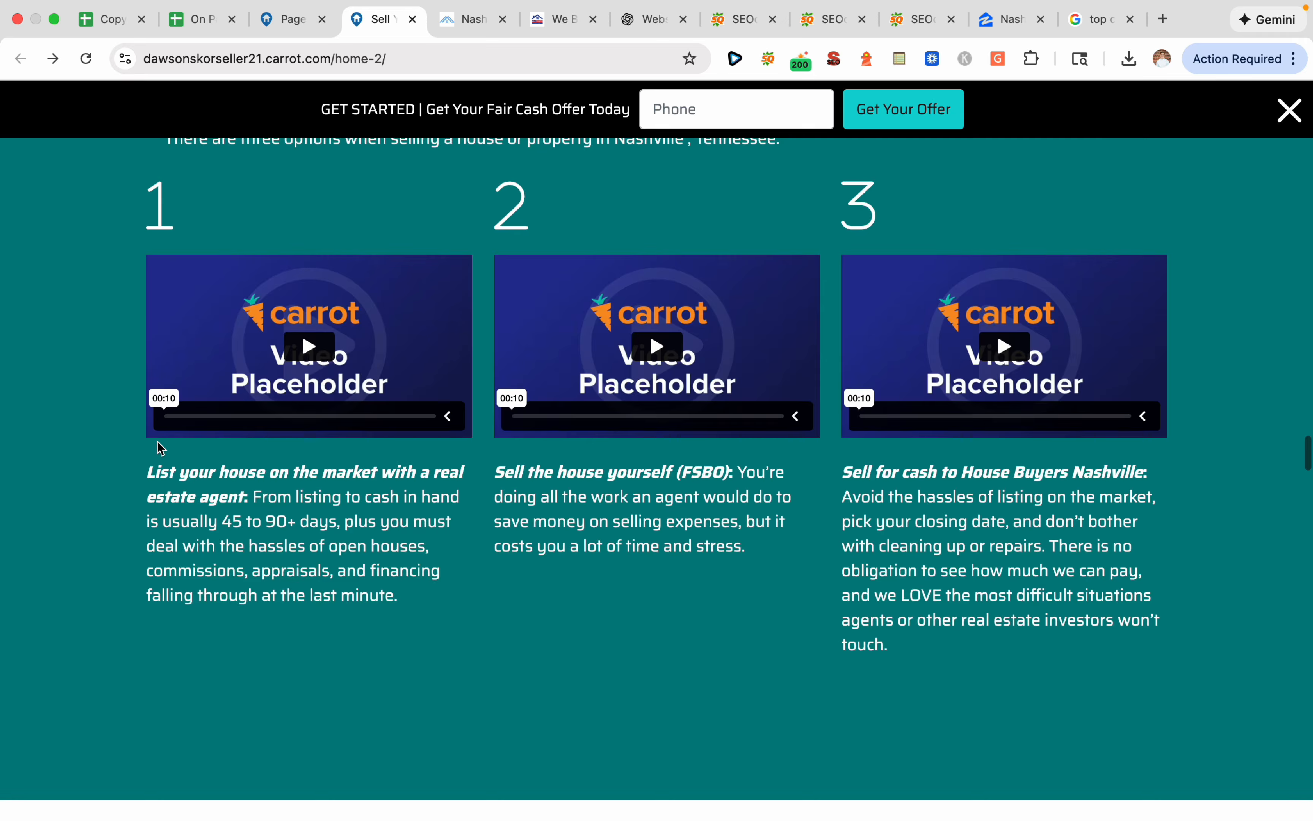
scroll(157, 448, "up", 20)
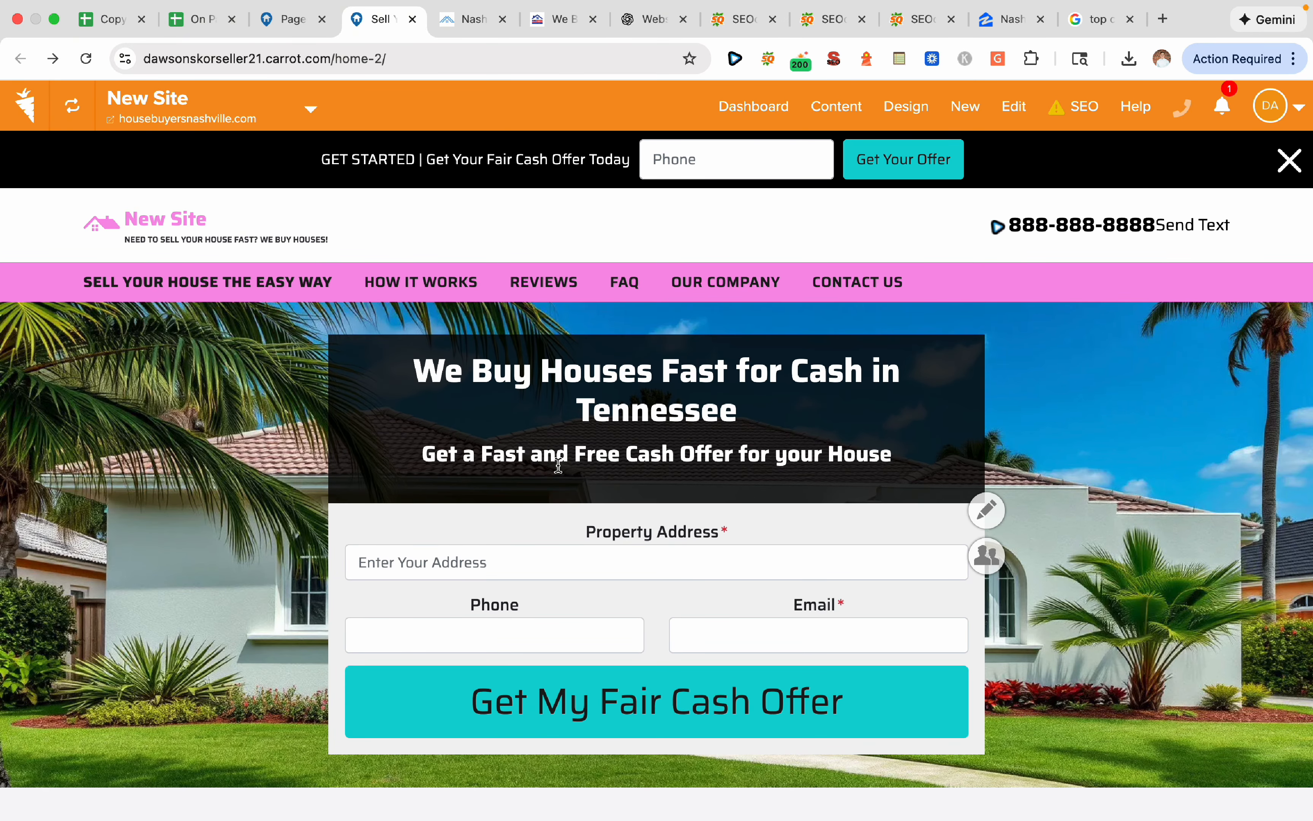
Review the interlinking outline for Home, Location Pages and Supporting Content in the website checklist spreadsheet
left_click(103, 19)
mouse_move(685, 281)
left_mouse_down()
mouse_move(697, 480)
mouse_move(818, 484)
mouse_move(671, 308)
mouse_move(671, 285)
left_mouse_up()
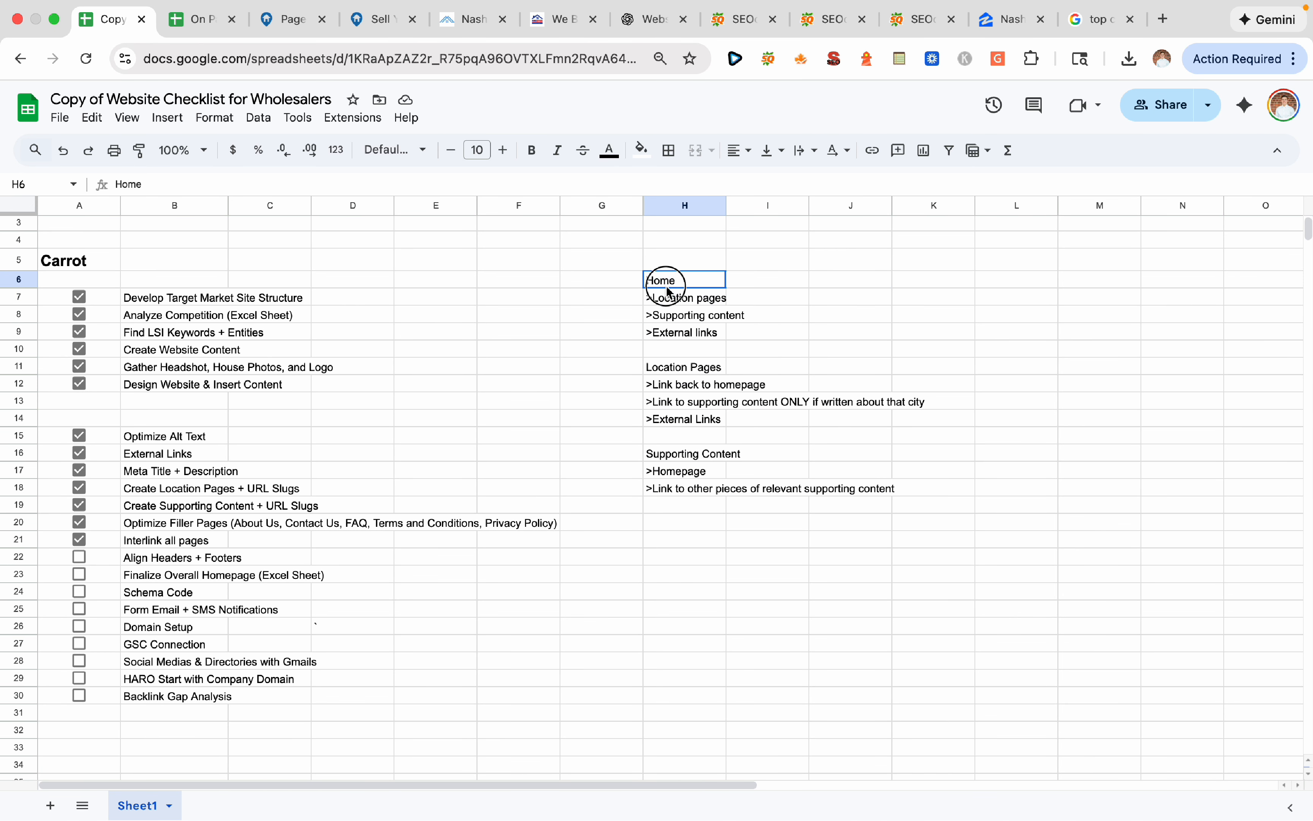
left_click(858, 270)
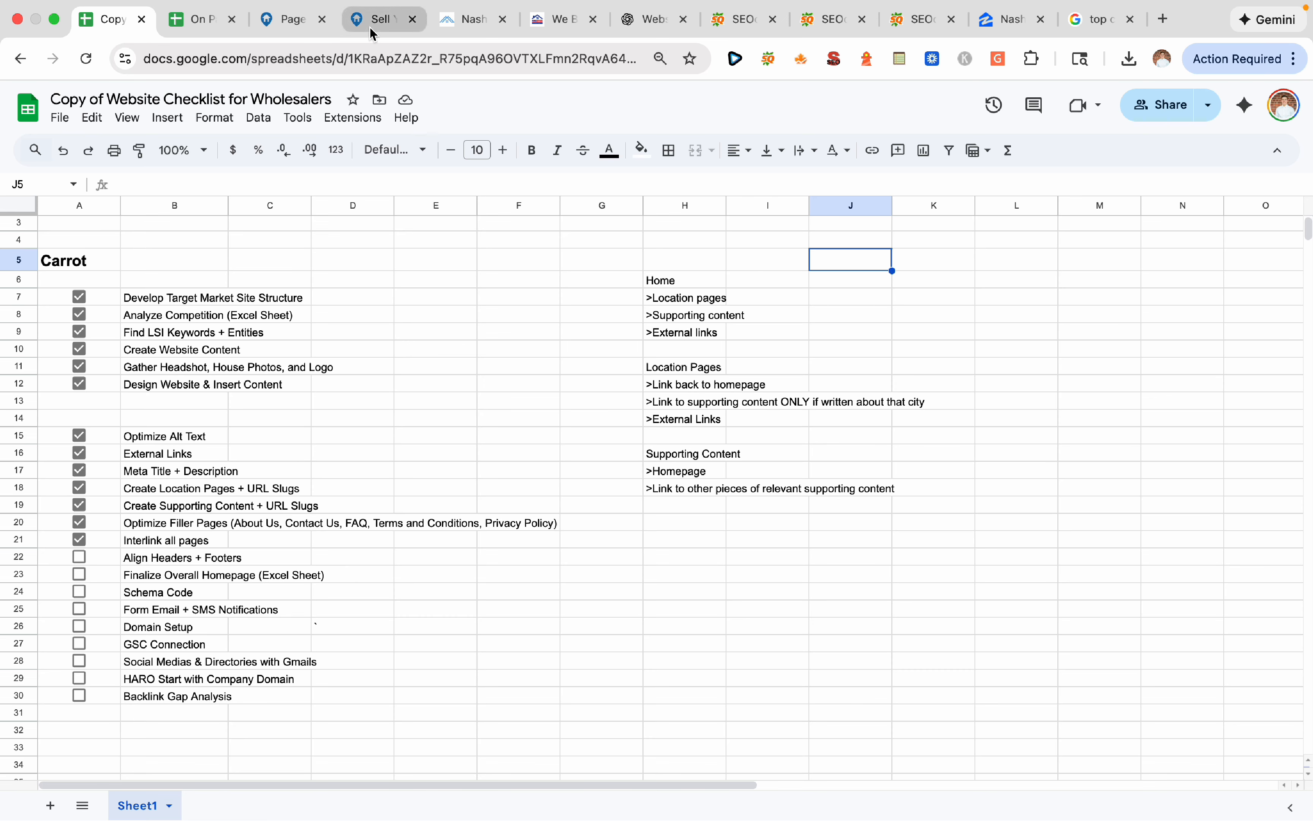
Check the home-2 page's header and footer menus, and tick Align Headers + Footers and Finalize Overall Homepage (Excel Sheet) in the checklist
left_click(380, 19)
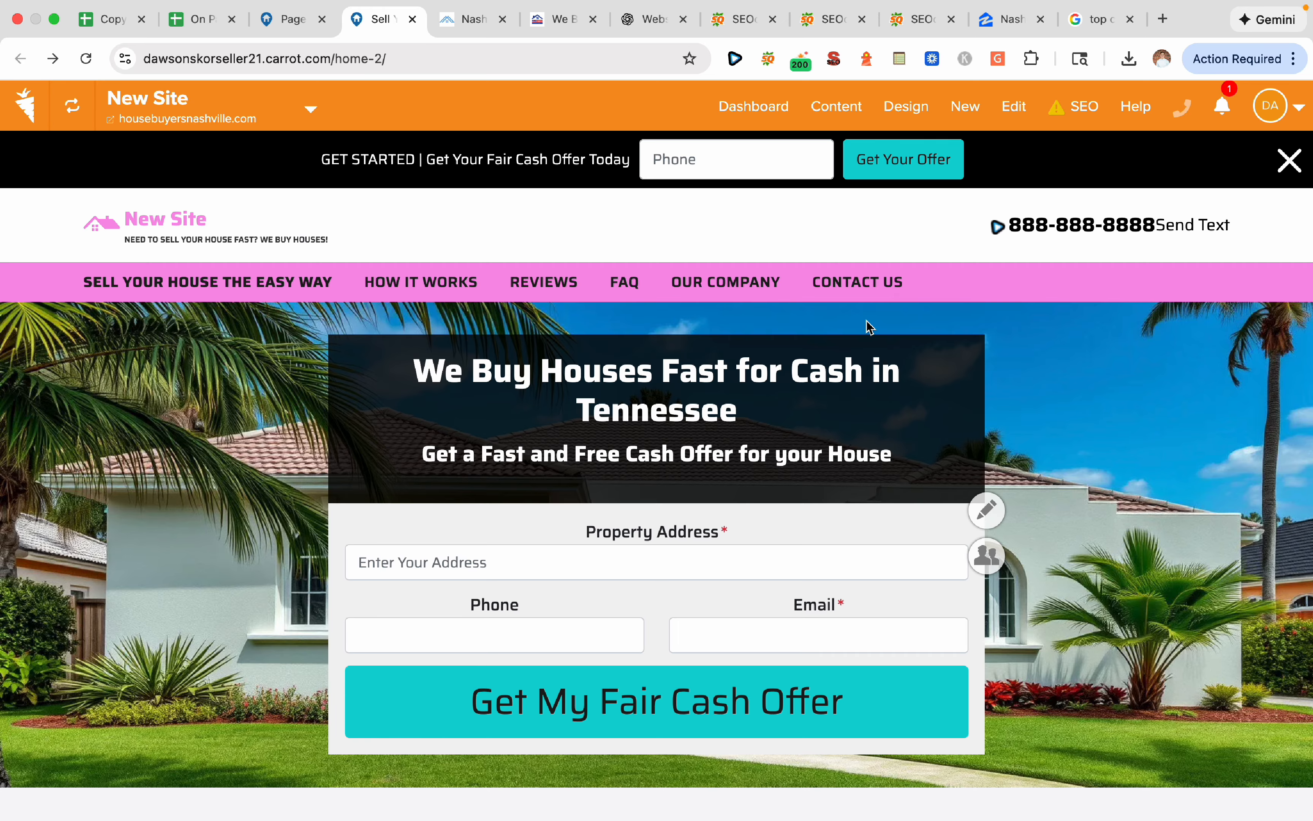
scroll(199, 331, "down", 20)
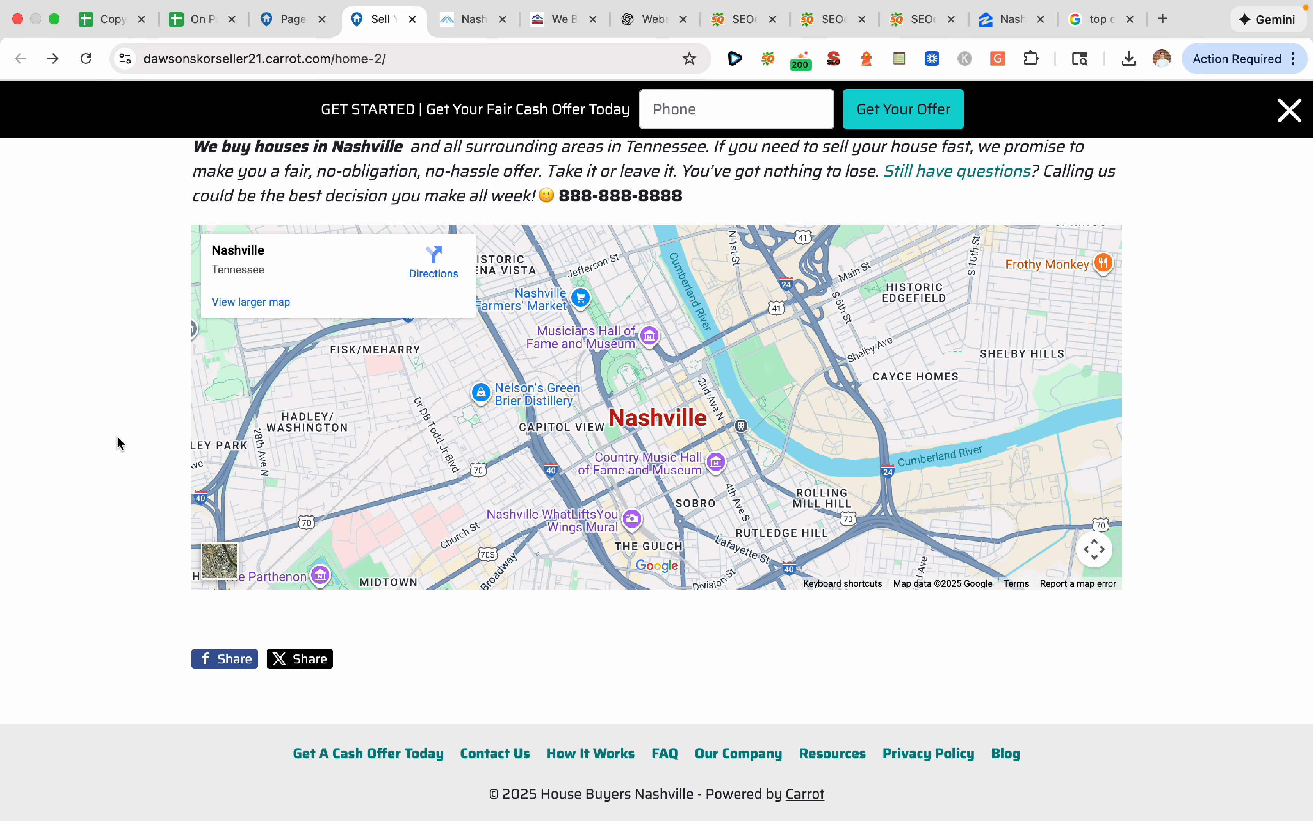
left_click(112, 21)
left_click(80, 557)
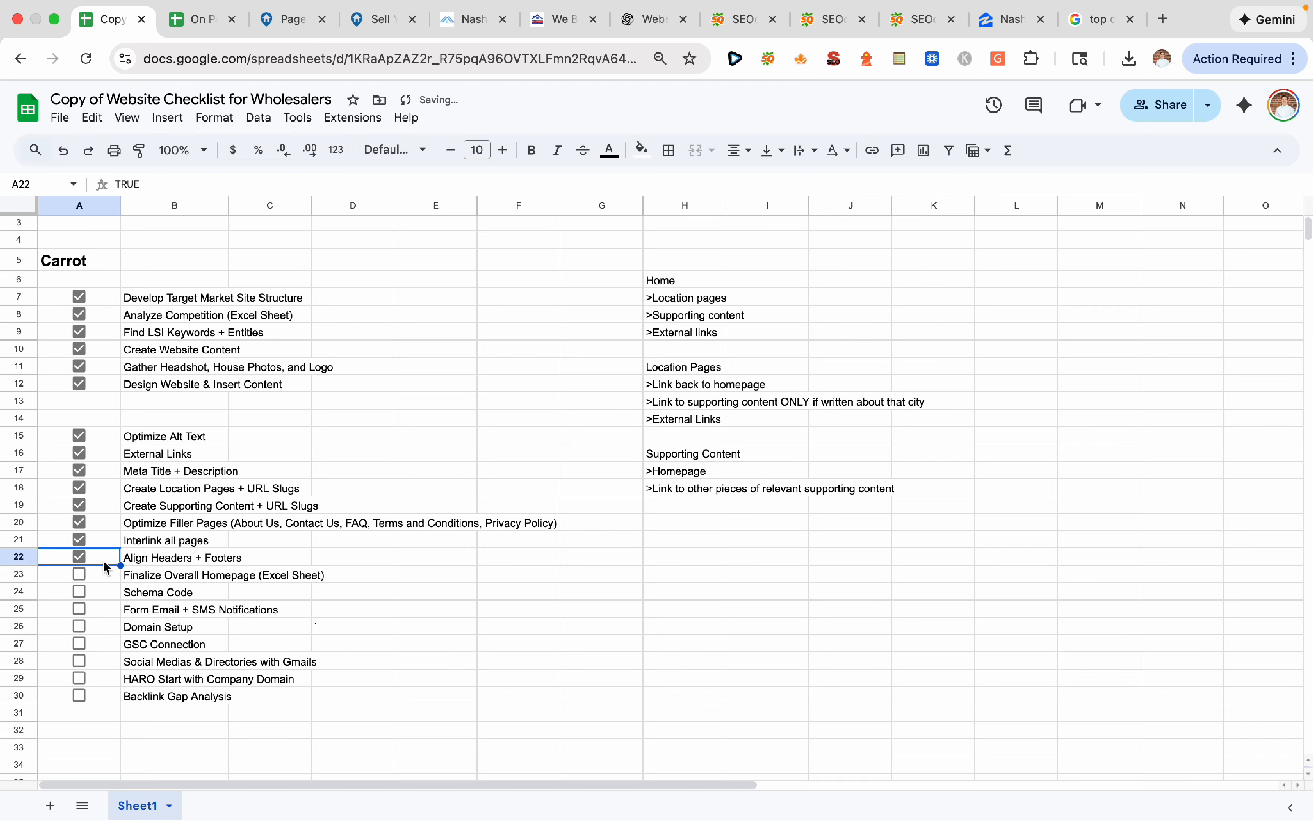
left_click(159, 579)
mouse_move(184, 571)
left_mouse_down()
mouse_move(280, 580)
mouse_move(181, 576)
left_mouse_up()
left_click(79, 574)
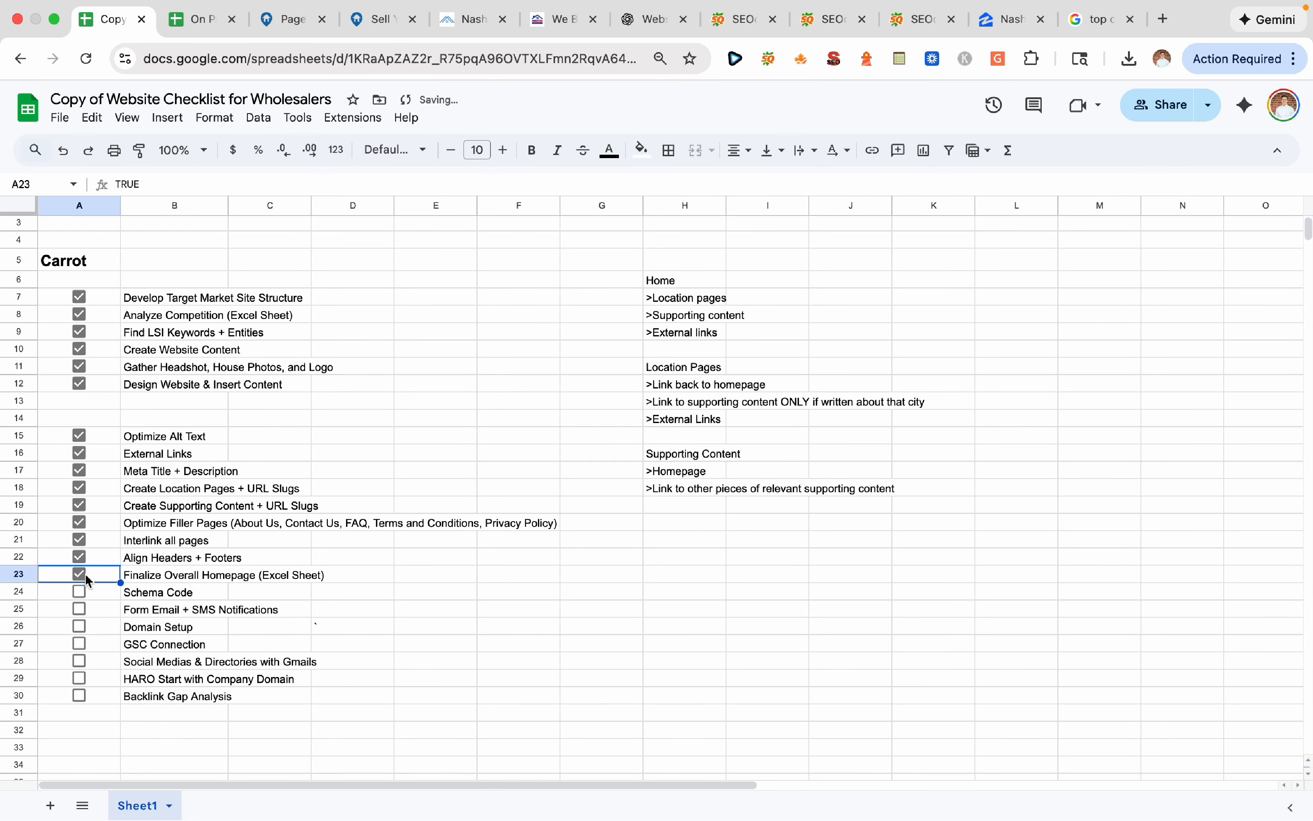
left_click(411, 558)
Review the checklist items from Optimize Alt Text to Finalize Overall Homepage
left_click(136, 435)
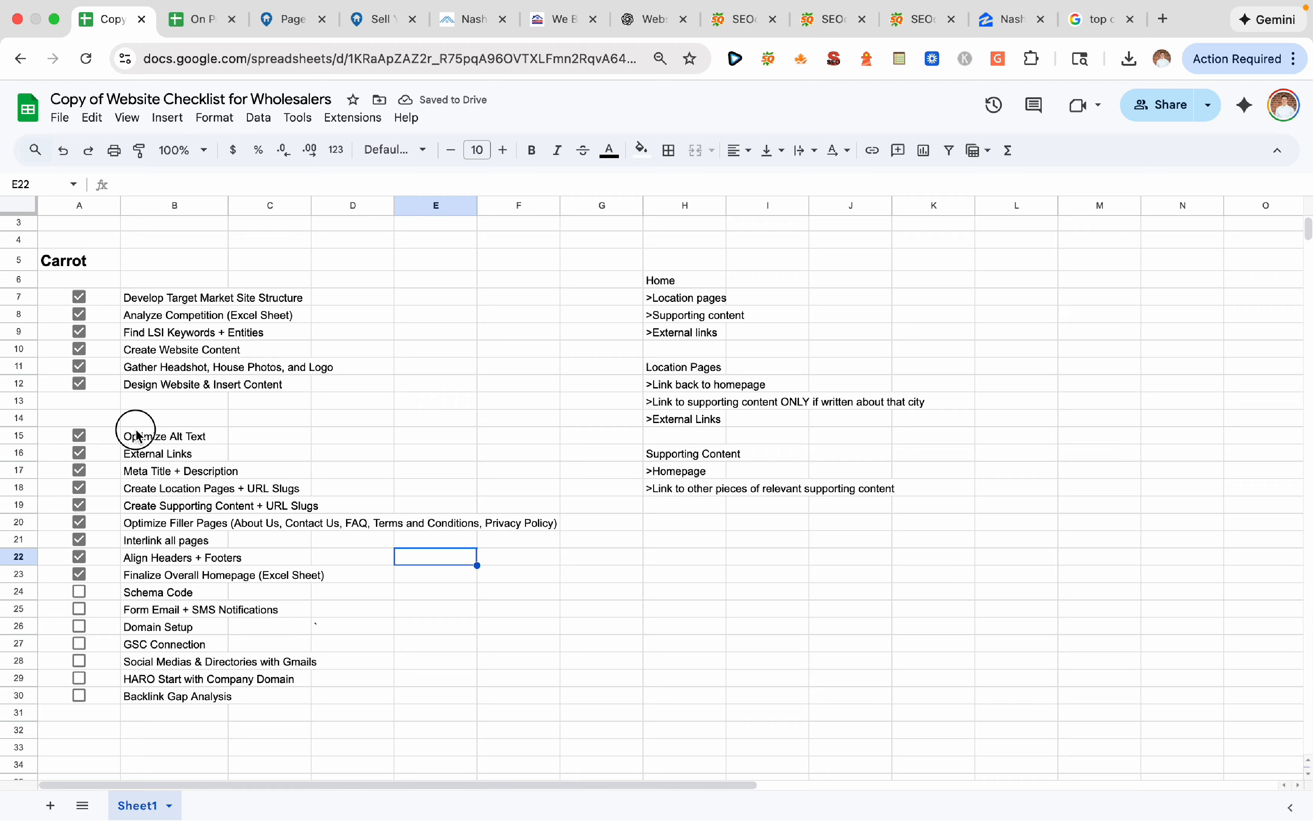
left_click(103, 436)
left_click_drag(129, 434, 117, 434)
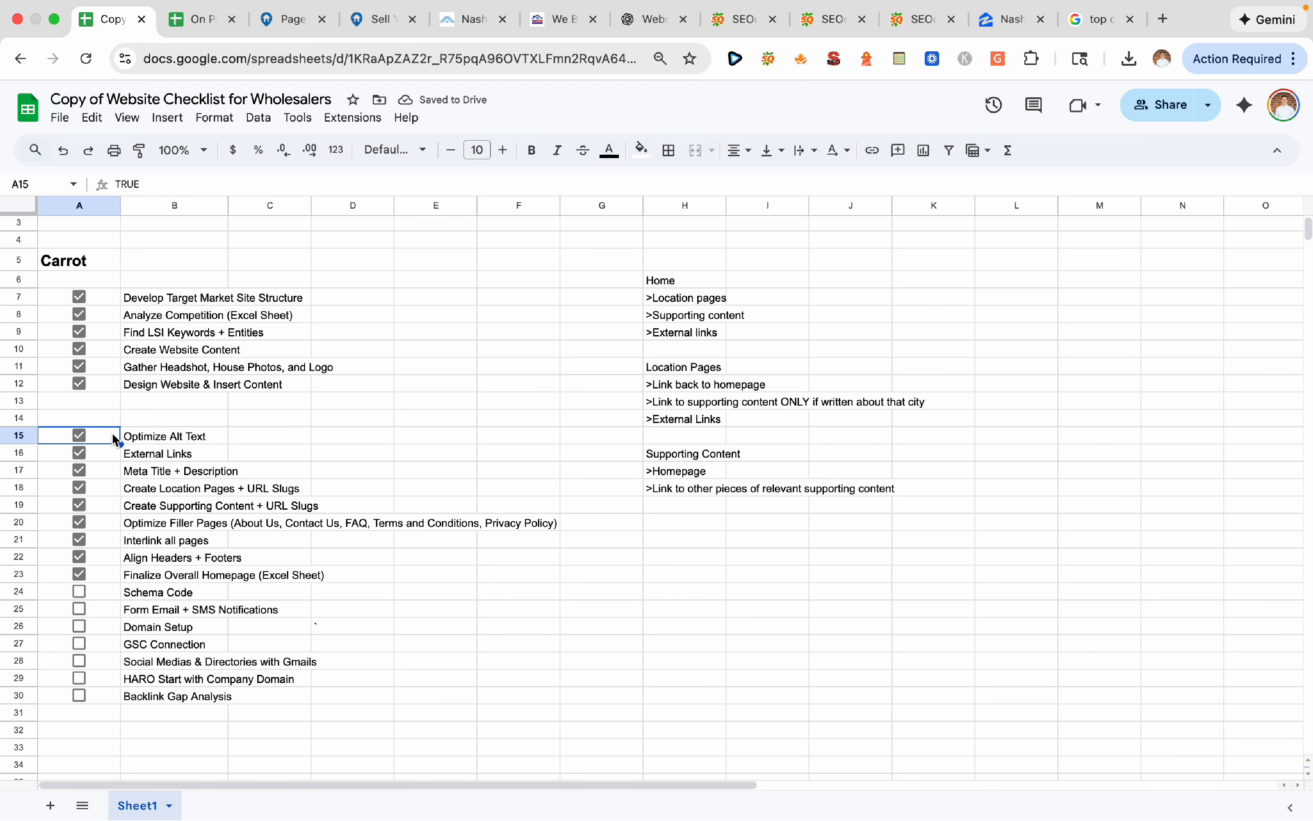
left_click(262, 438)
left_click_drag(155, 575, 201, 582)
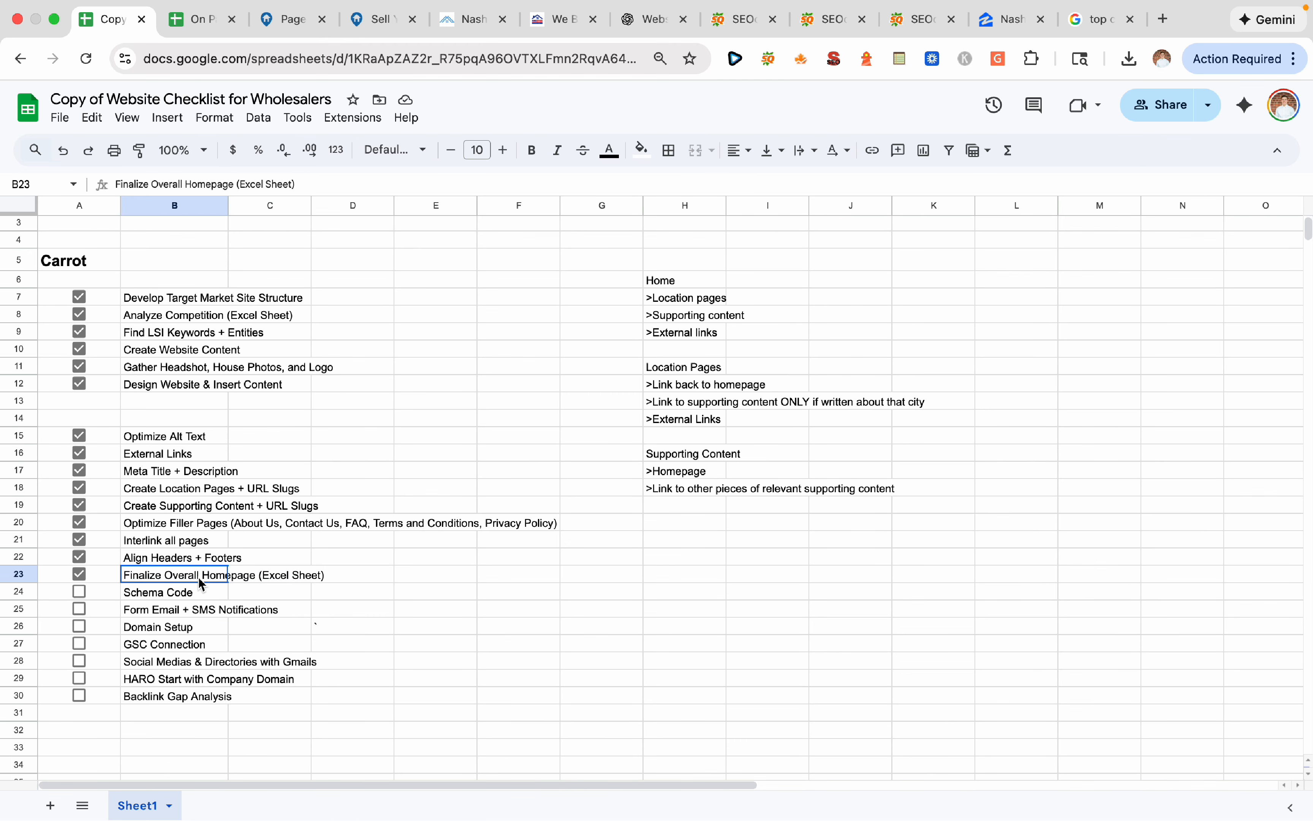
left_click(211, 441)
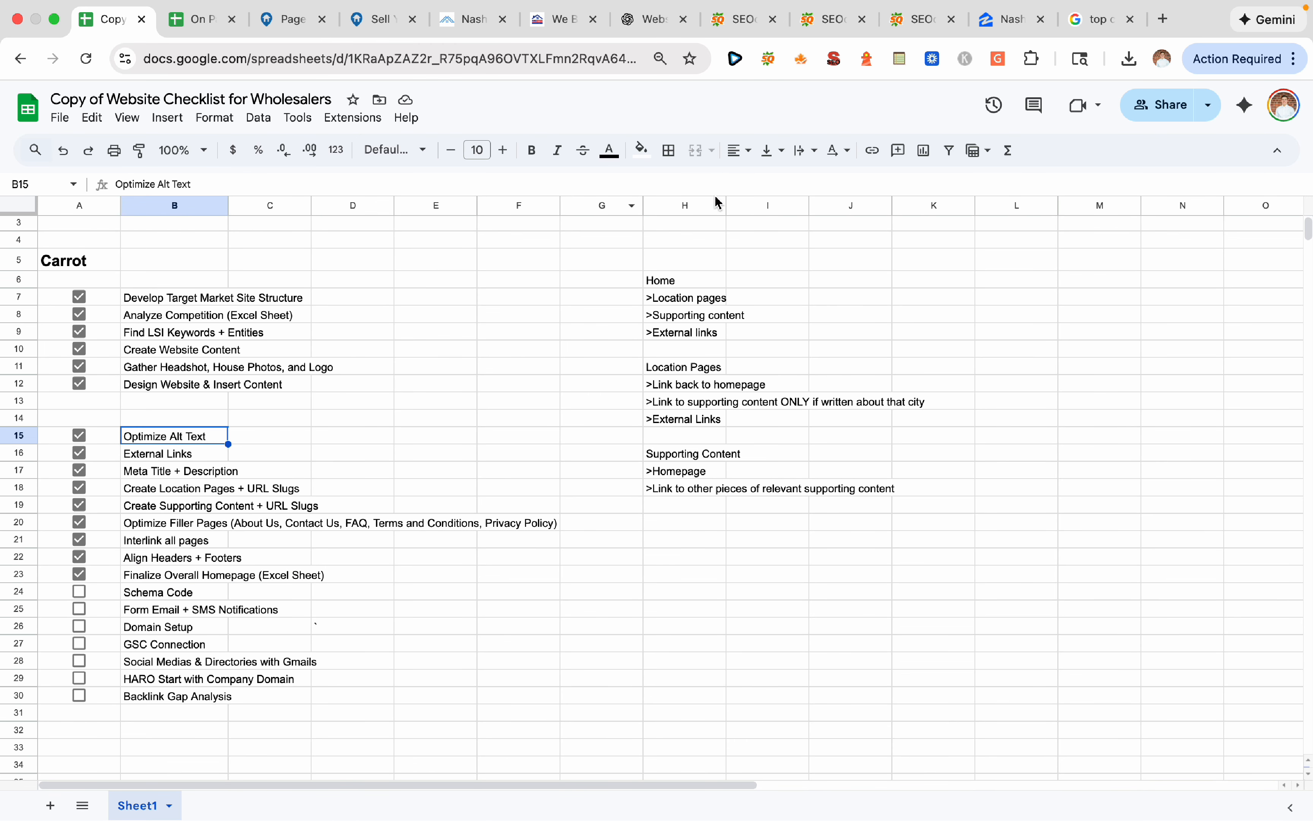
Inspect the alt text of the home-2 page's images with the SEO Pro extension
left_click(380, 20)
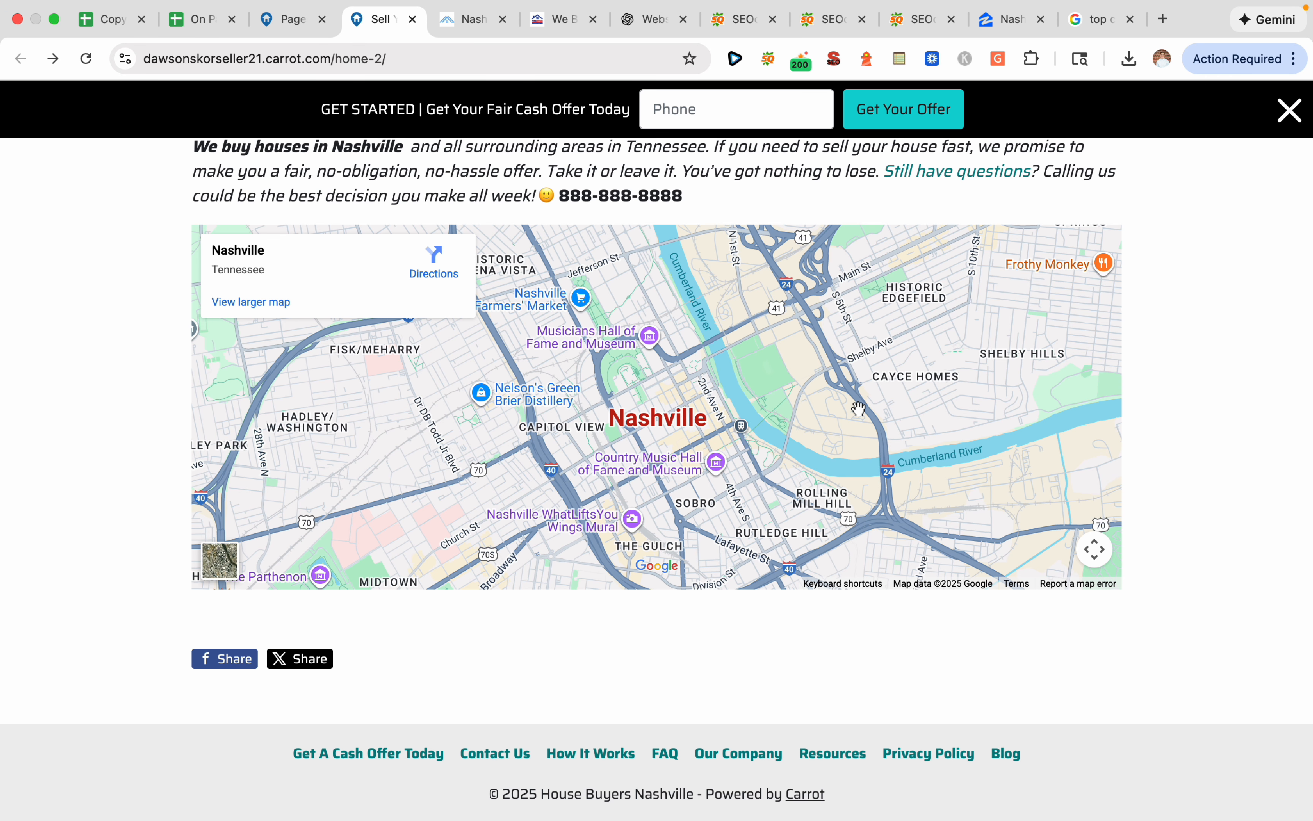
scroll(777, 417, "up", 15)
left_click(800, 59)
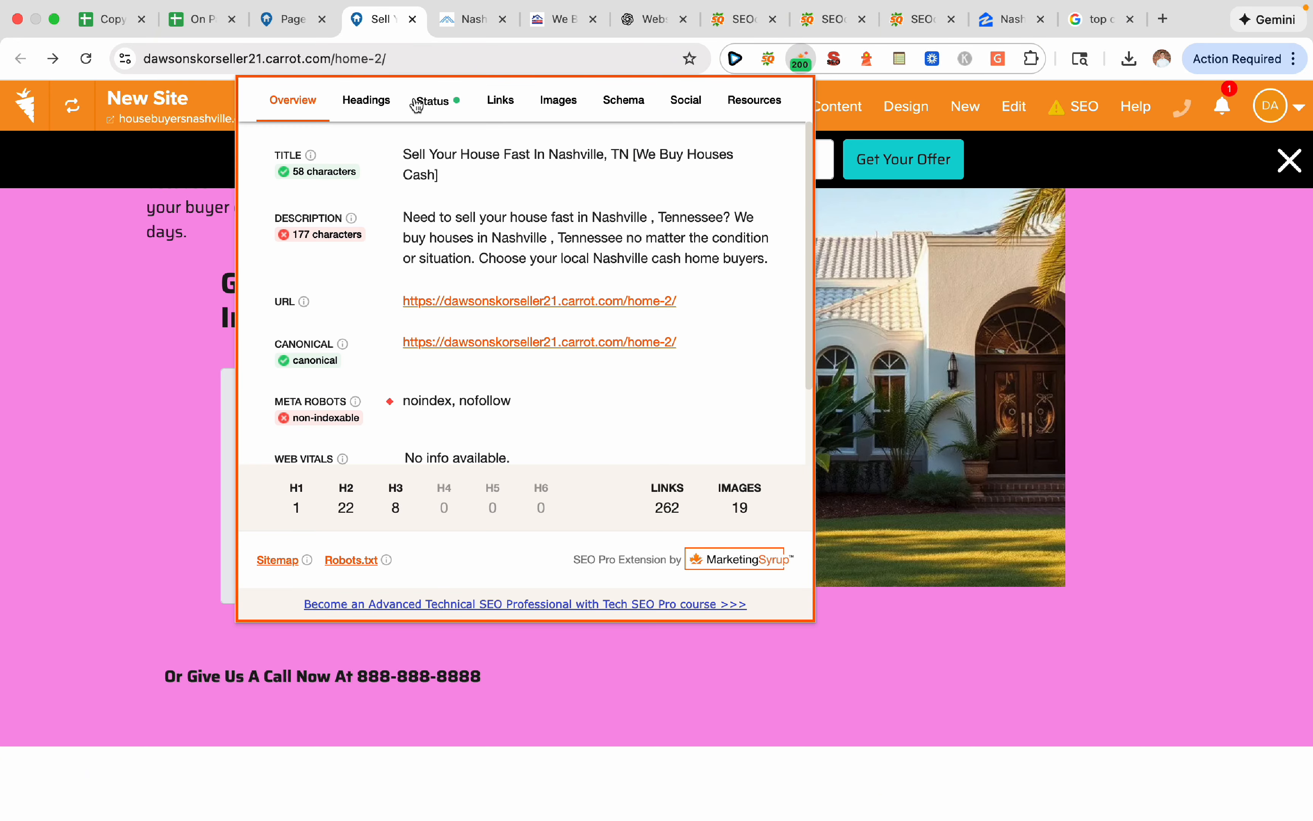
left_click(556, 103)
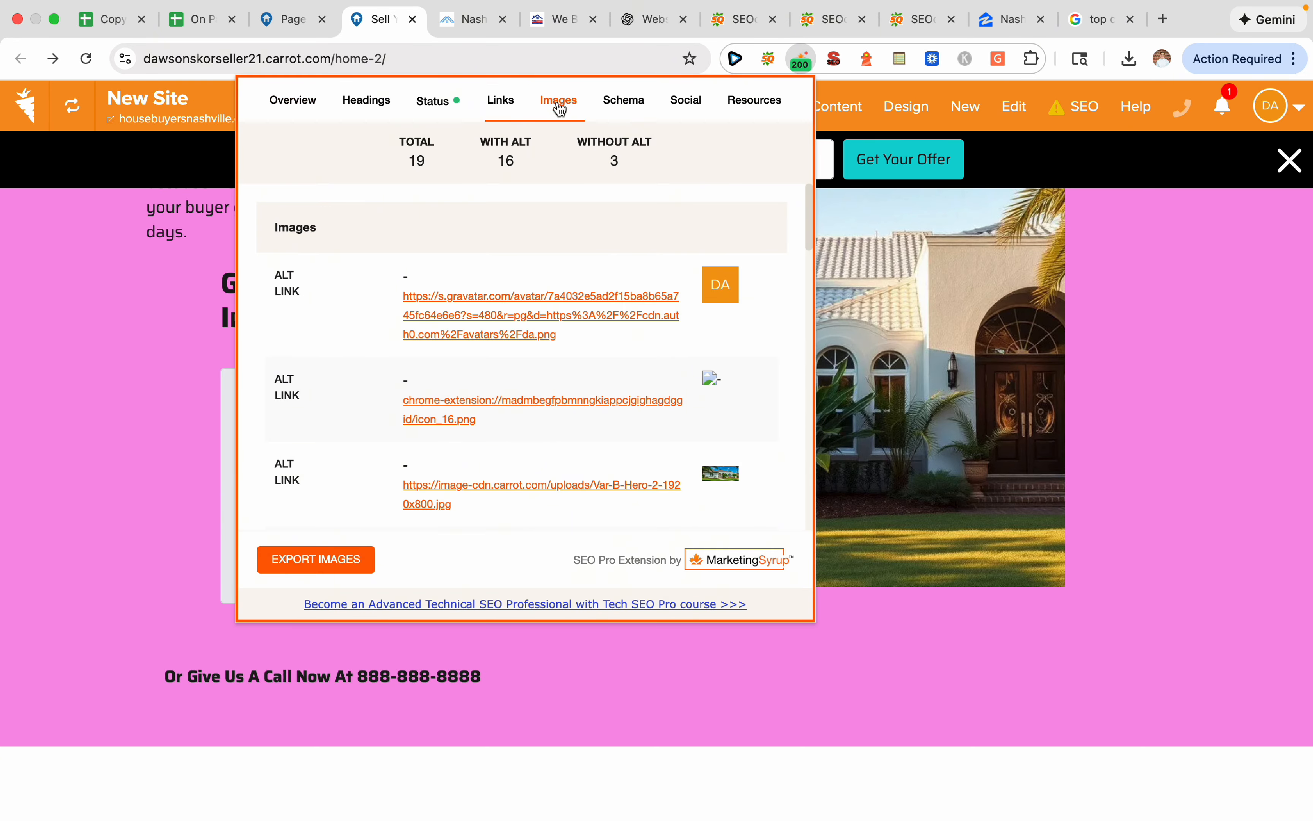
scroll(495, 363, "down", 3)
scroll(495, 363, "down", 5)
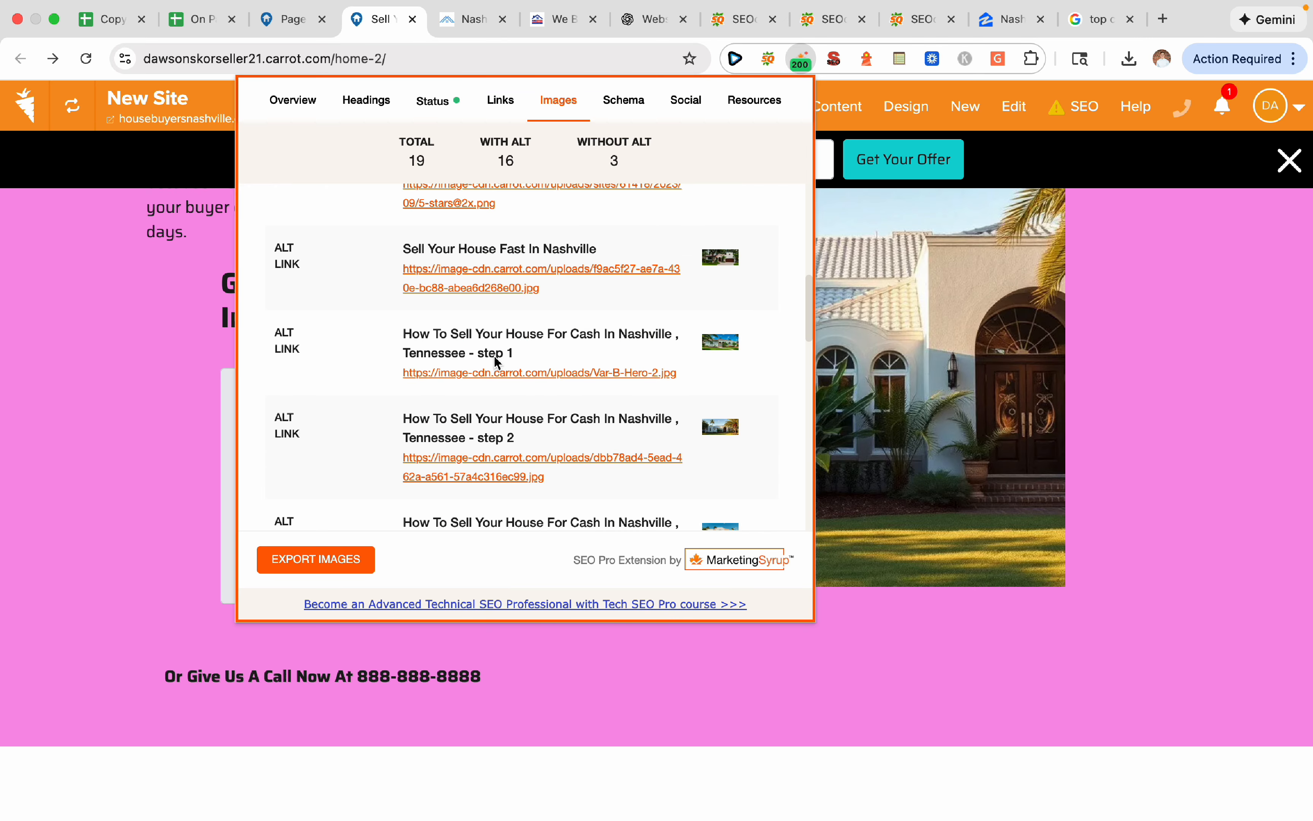
left_click_drag(402, 246, 622, 265)
left_click_drag(402, 333, 487, 353)
left_click(378, 370)
scroll(338, 352, "up", 9)
scroll(338, 352, "down", 5)
scroll(338, 353, "up", 5)
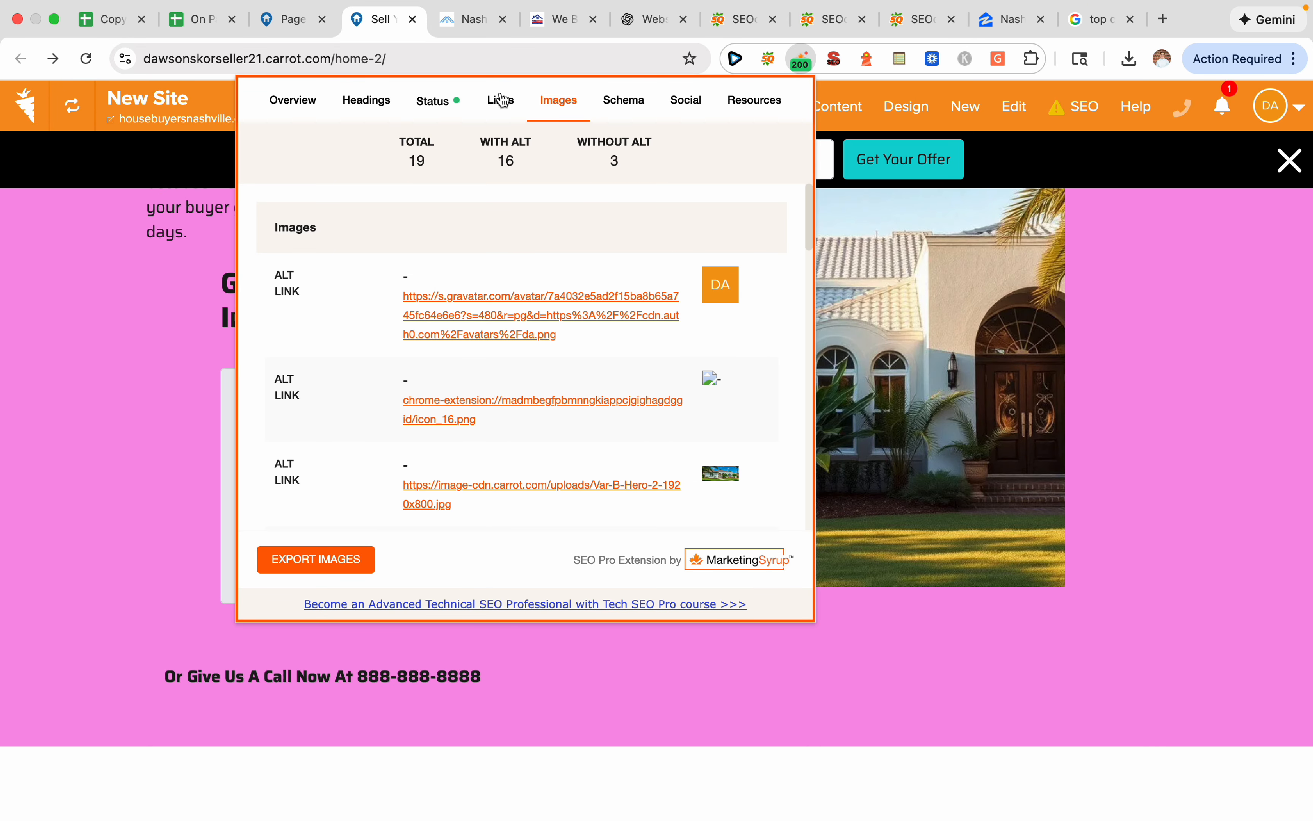
Open the Home page in the Carrot editor, dismiss the backup notice and examine the Hero block's settings
left_click(297, 21)
scroll(698, 338, "up", 1)
left_click(280, 500)
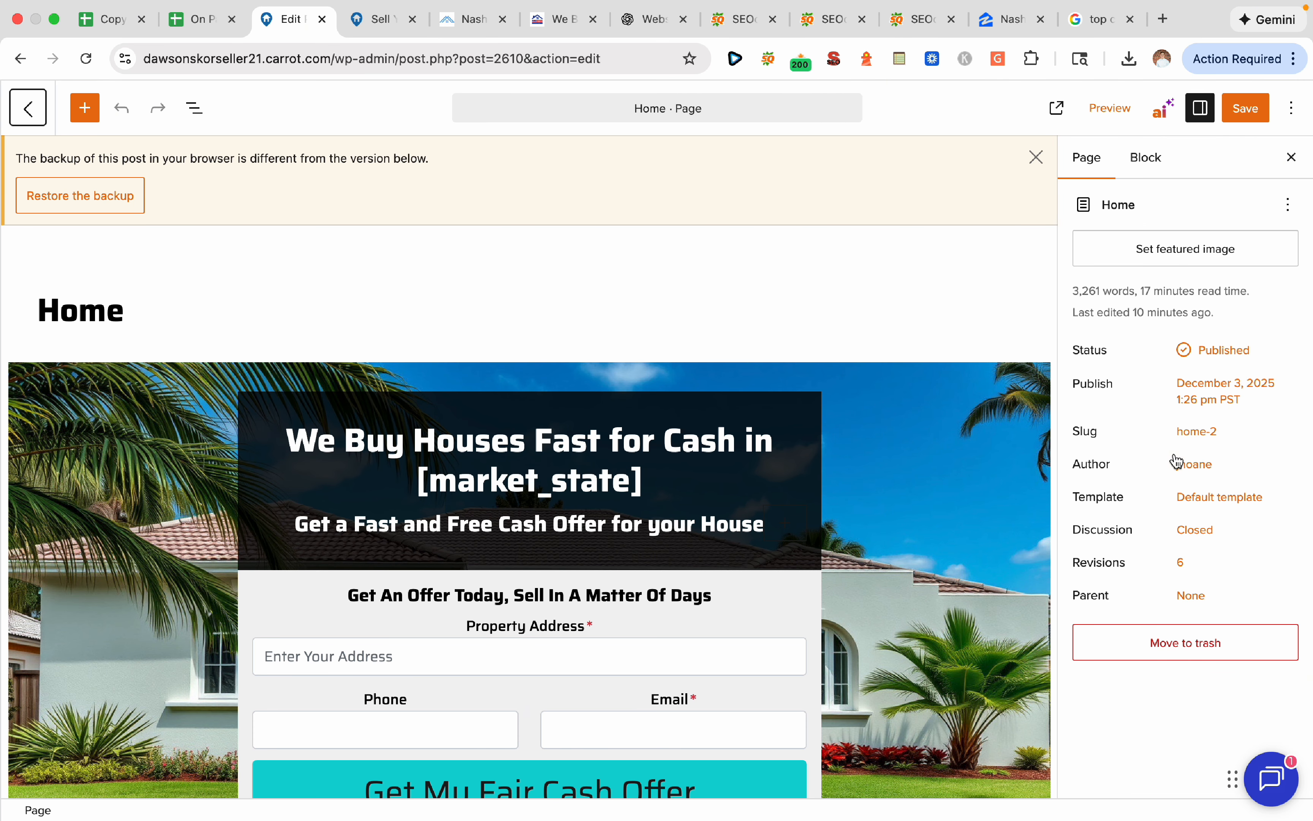
left_click(1036, 157)
scroll(923, 434, "down", 1)
left_click(922, 435)
scroll(1141, 579, "down", 6)
scroll(1141, 581, "up", 5)
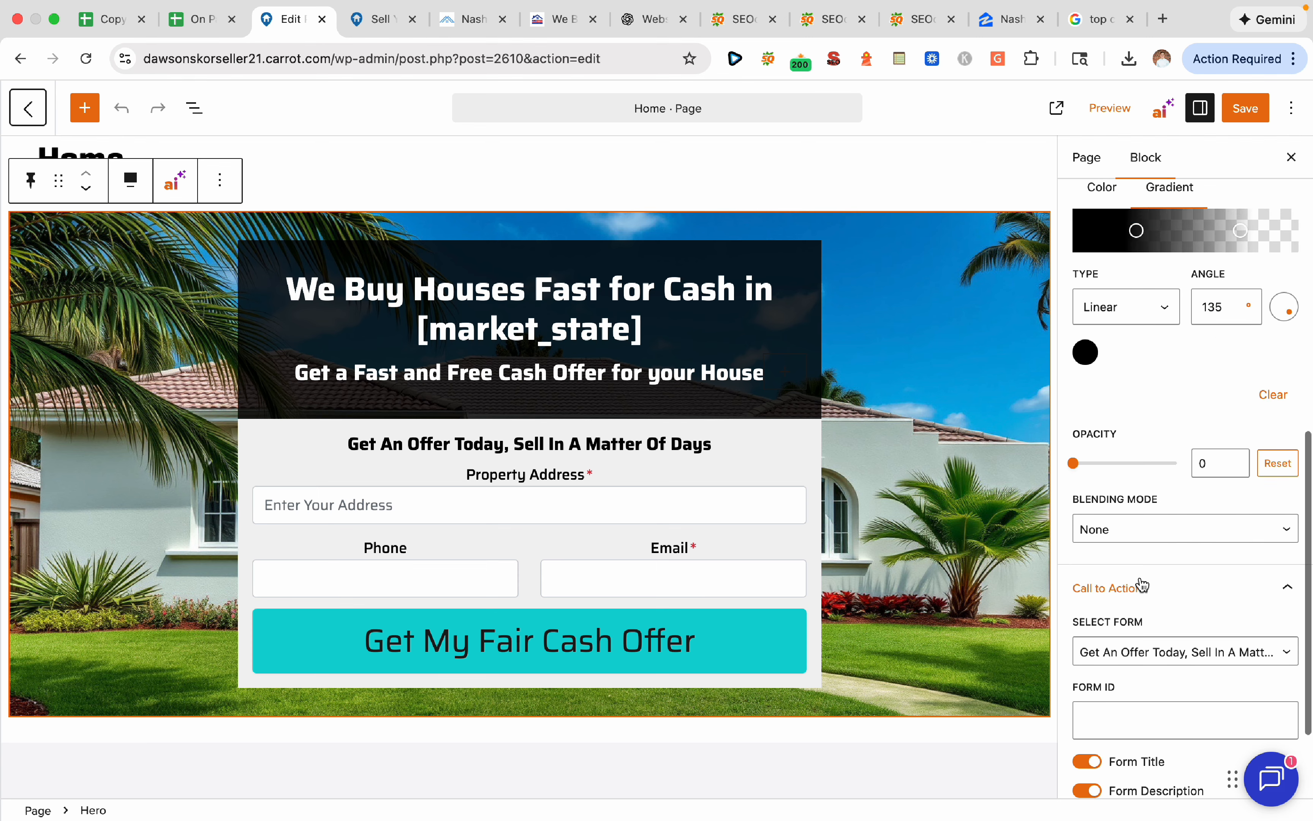
scroll(1142, 584, "up", 4)
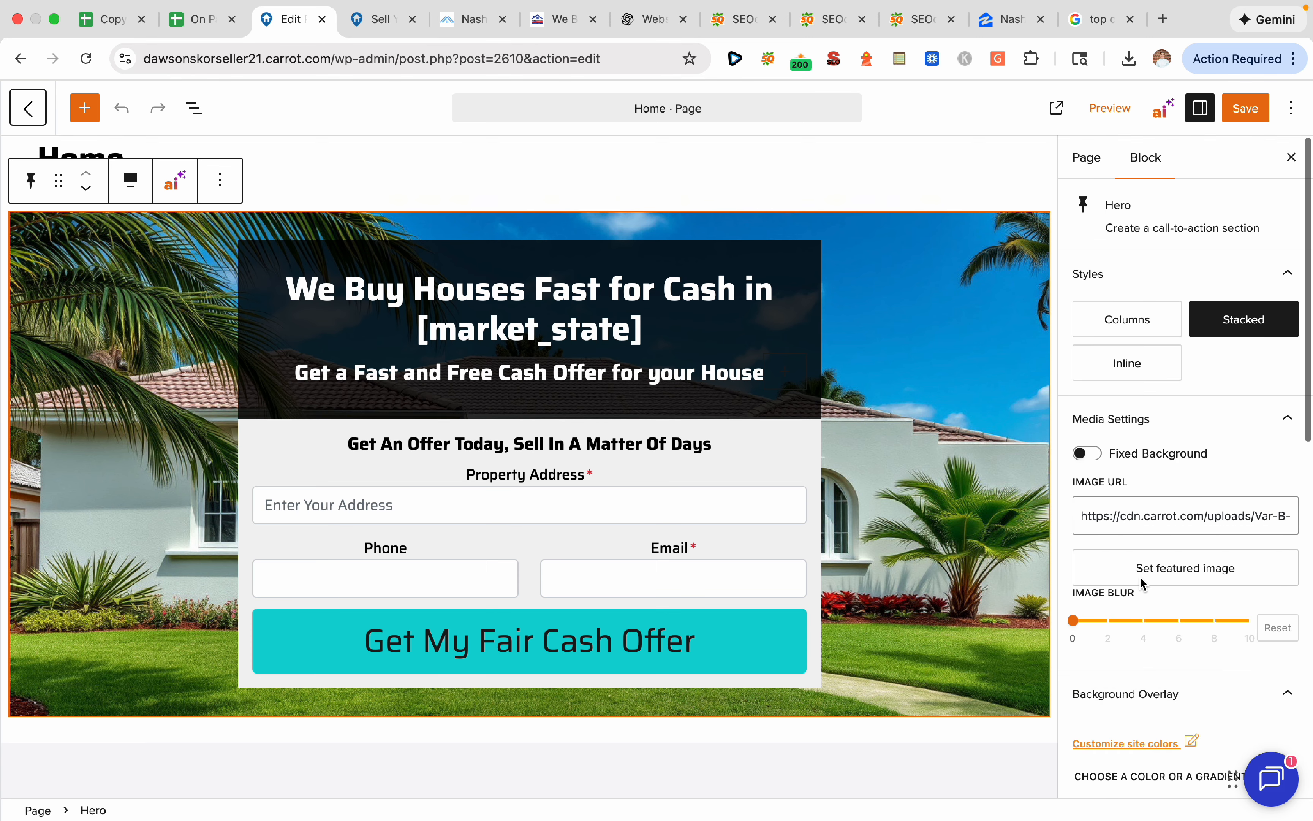
scroll(1143, 585, "down", 4)
scroll(1142, 583, "down", 10)
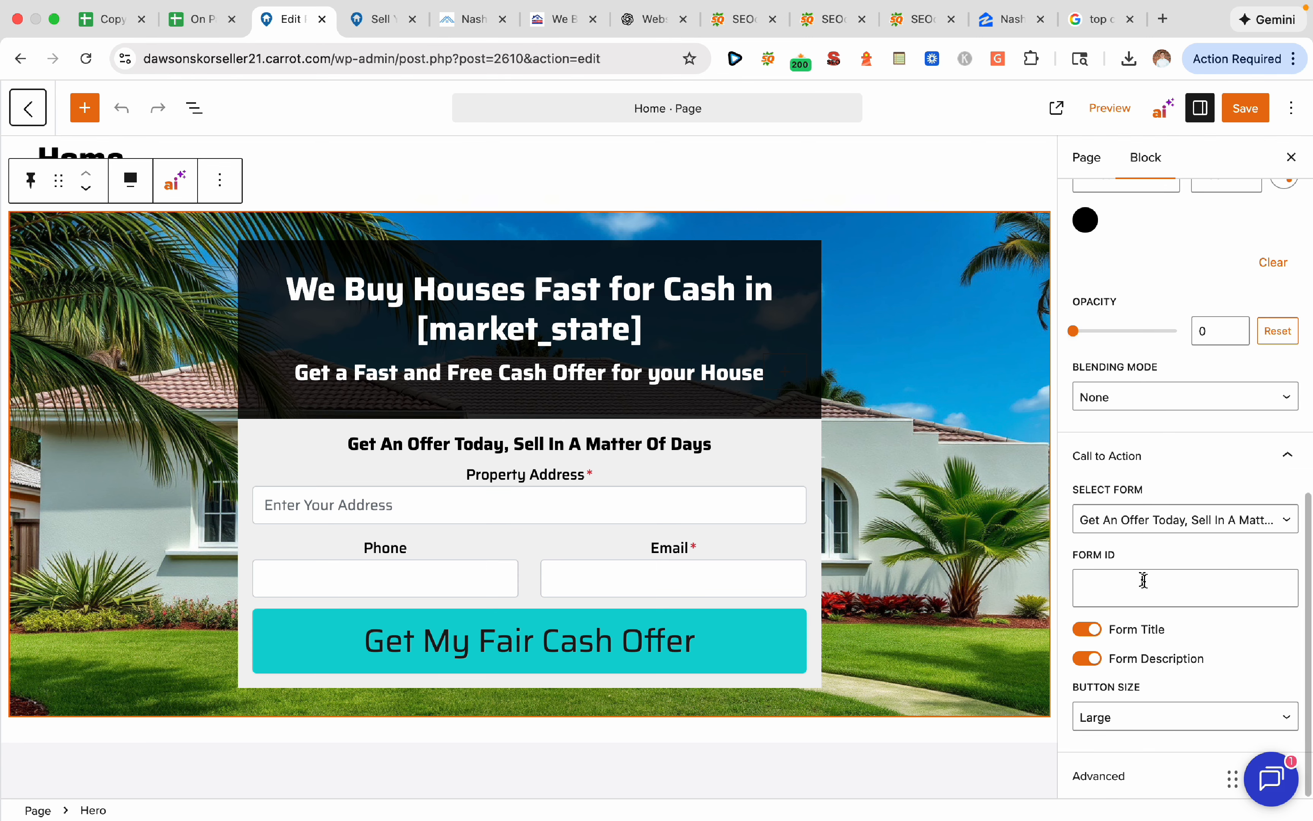
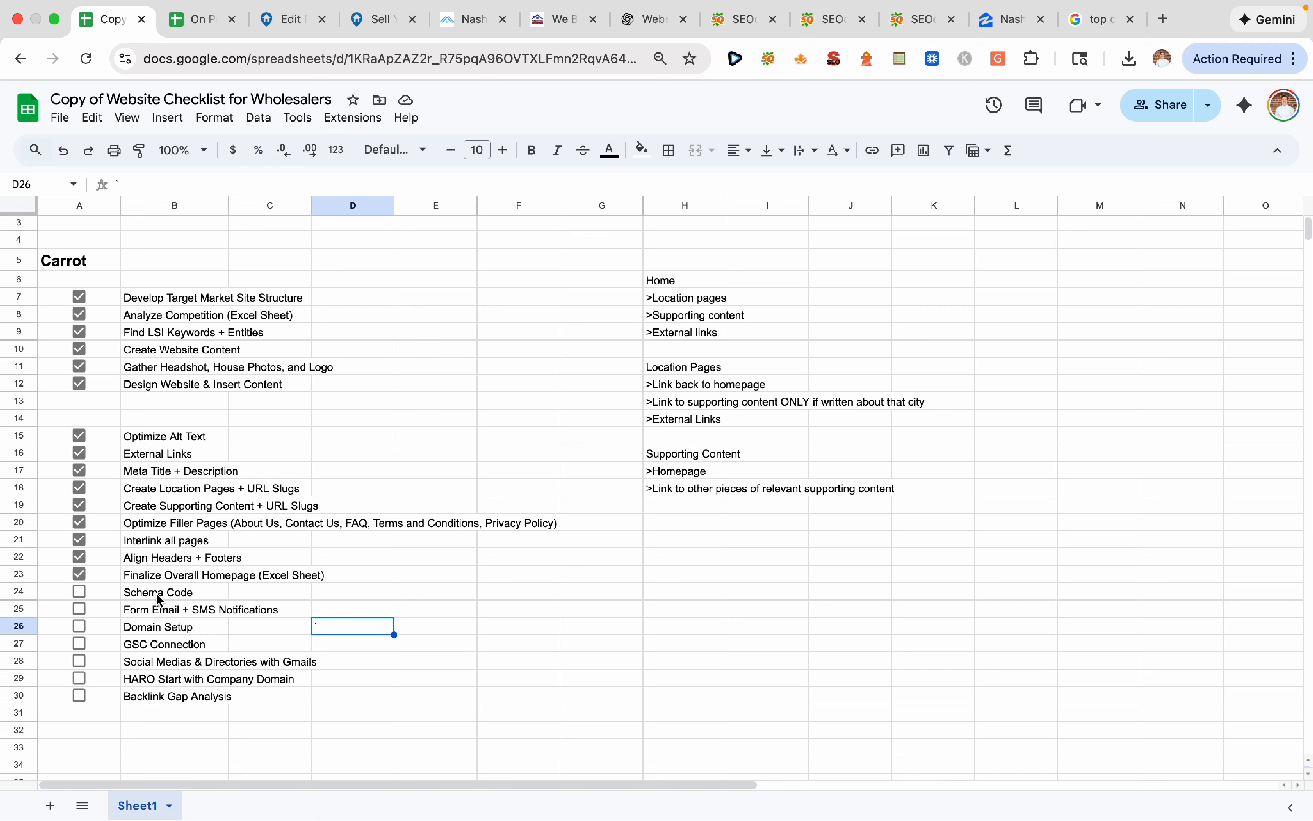
Go from the Schema Code checklist item to the Carrot site's Analytics & Scripts settings
left_click(159, 597)
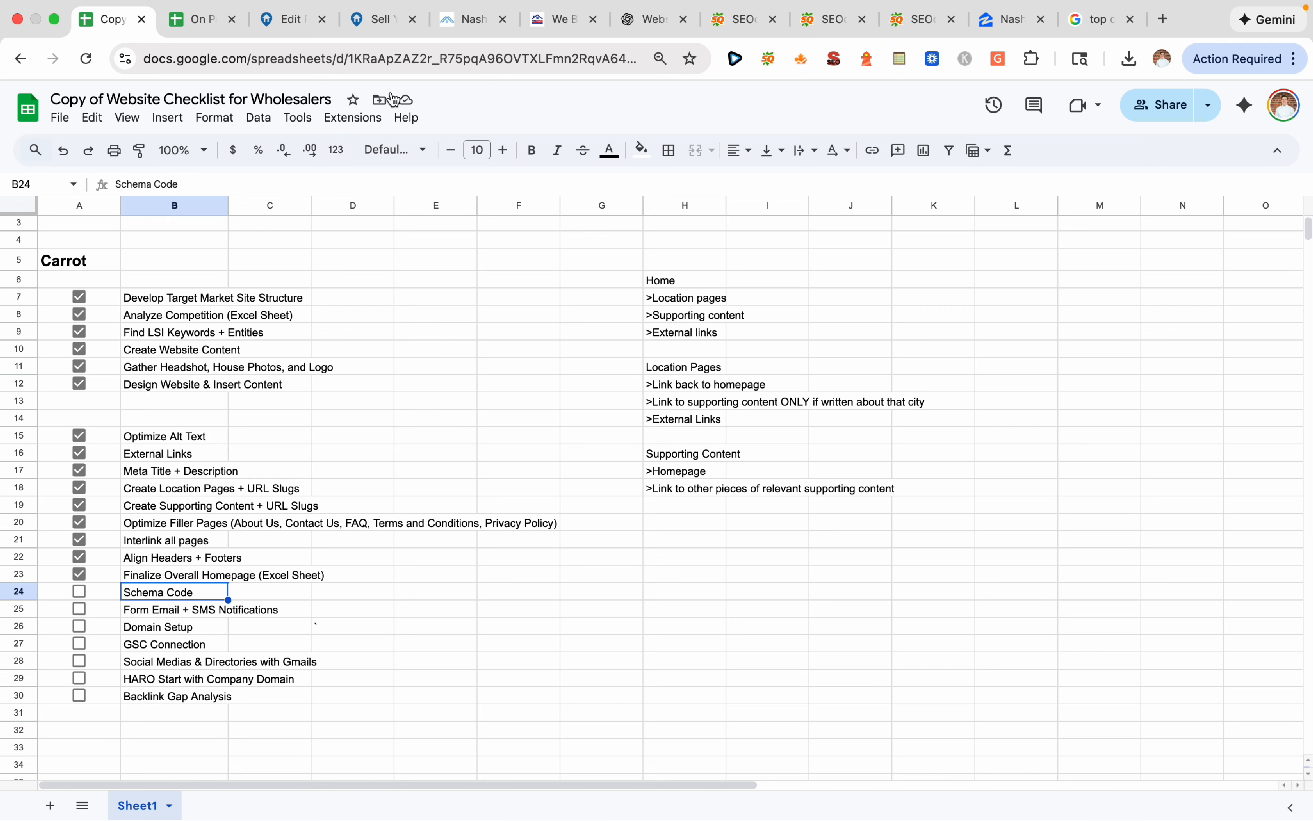
left_click(393, 19)
left_click(288, 19)
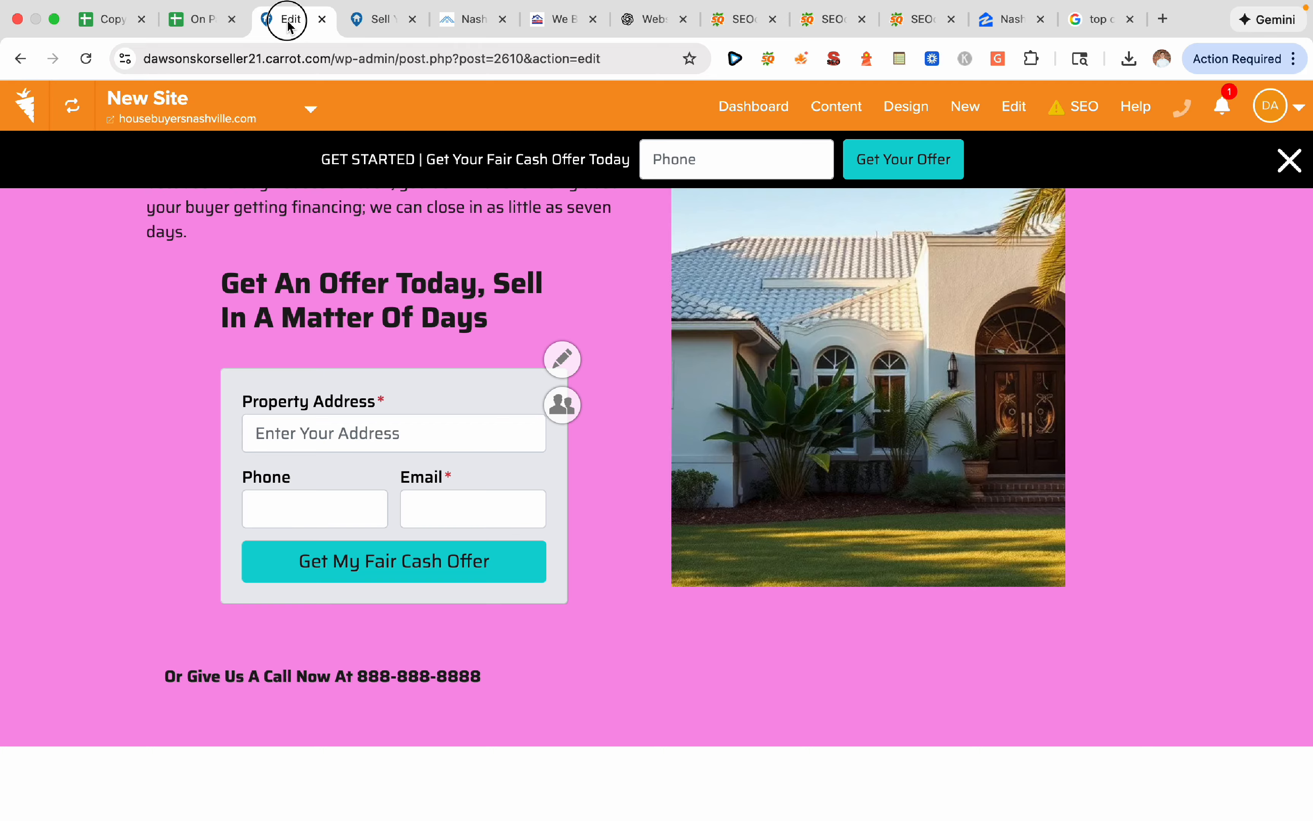
left_click(40, 108)
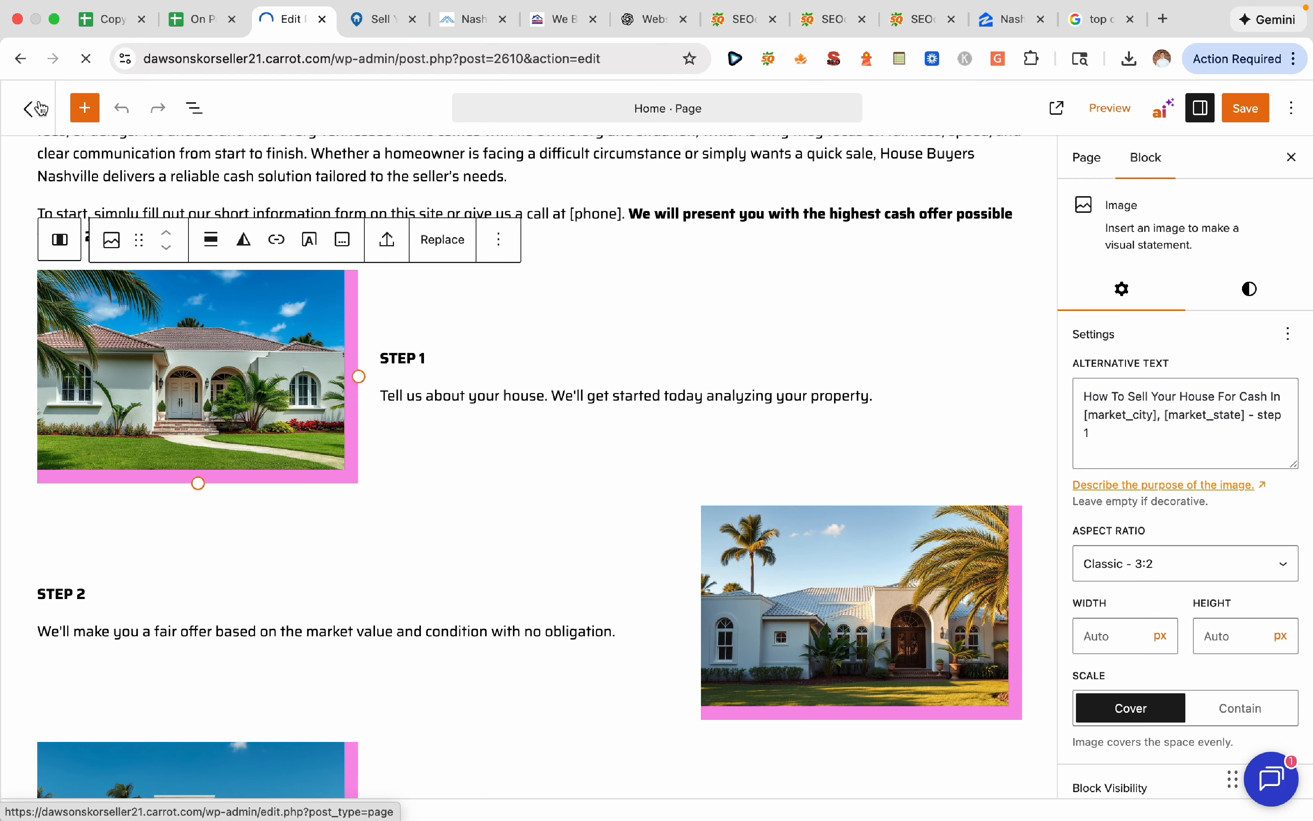
scroll(81, 579, "down", 2)
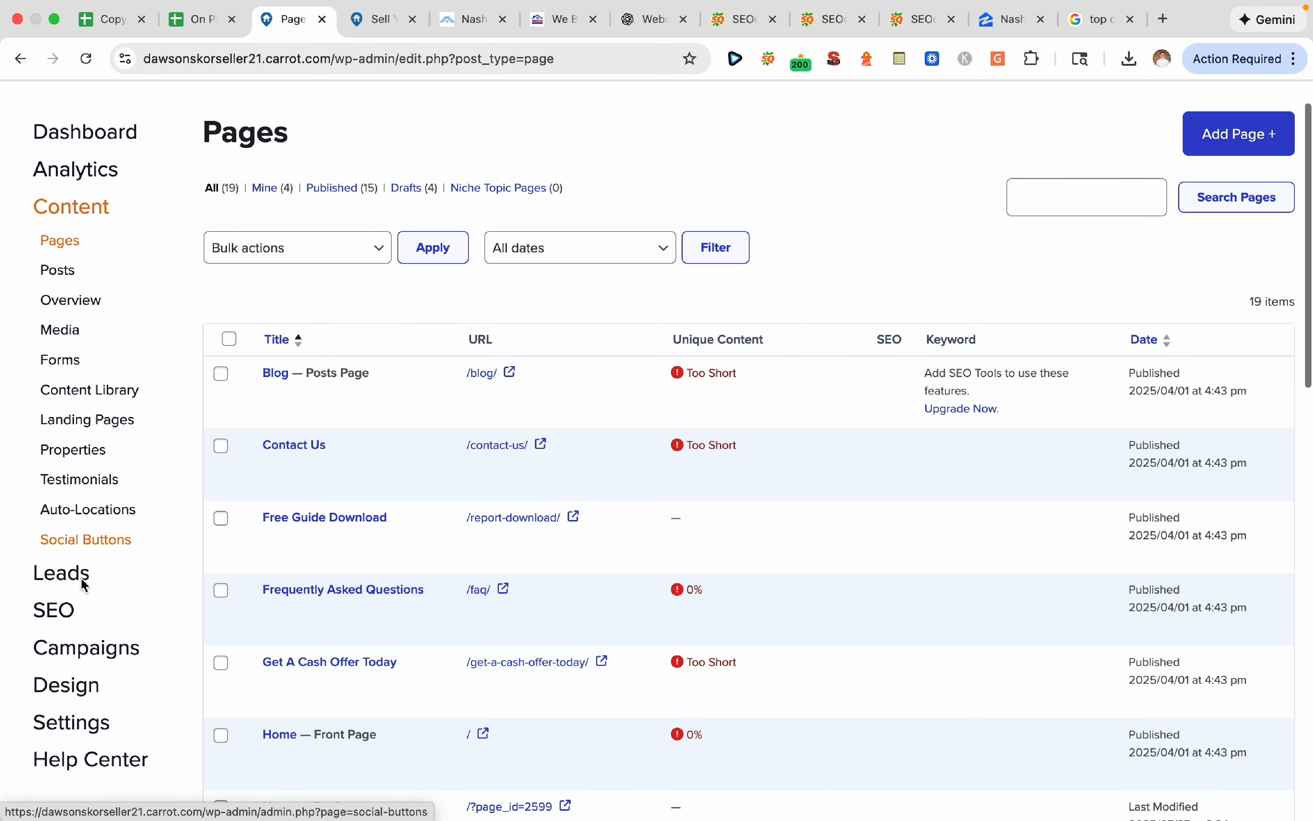
left_click(85, 728)
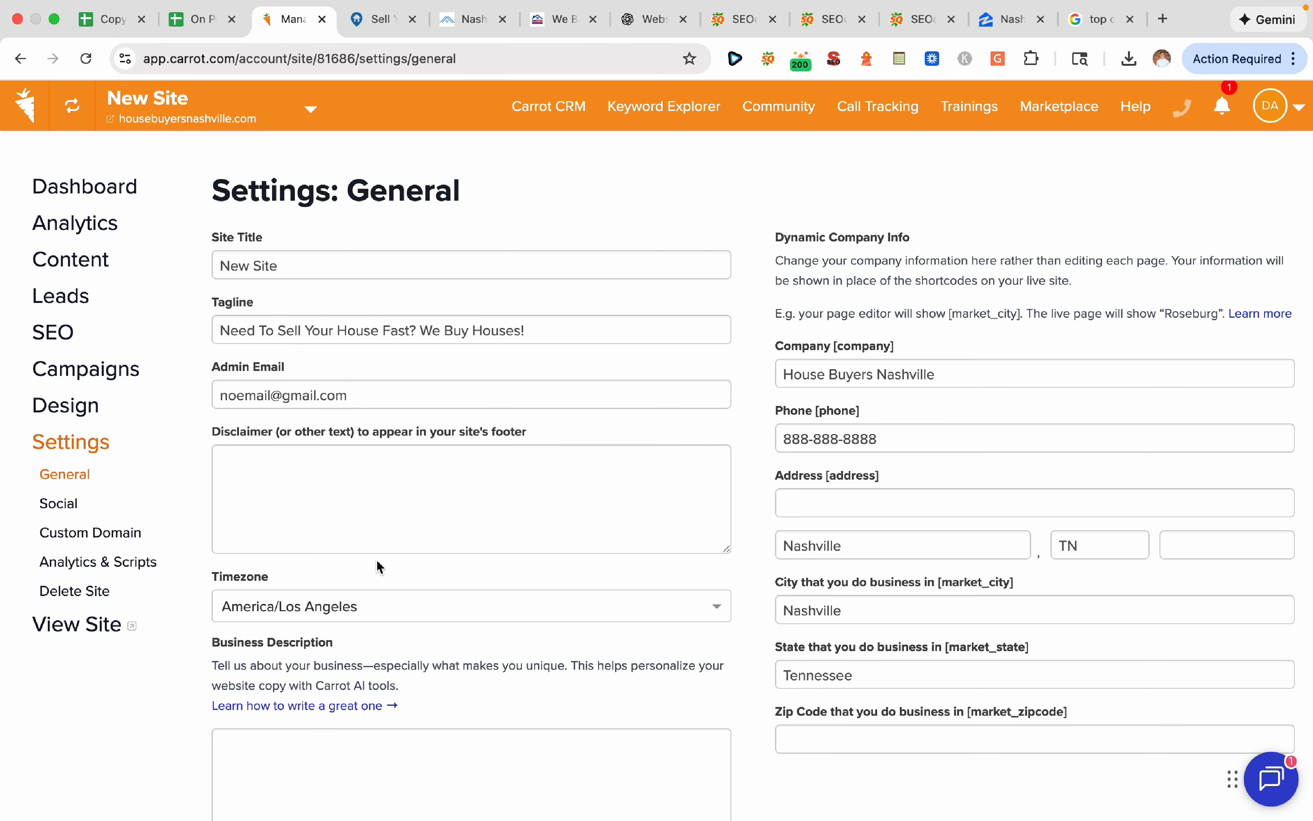
scroll(375, 566, "down", 3)
scroll(268, 543, "down", 3)
scroll(267, 542, "up", 8)
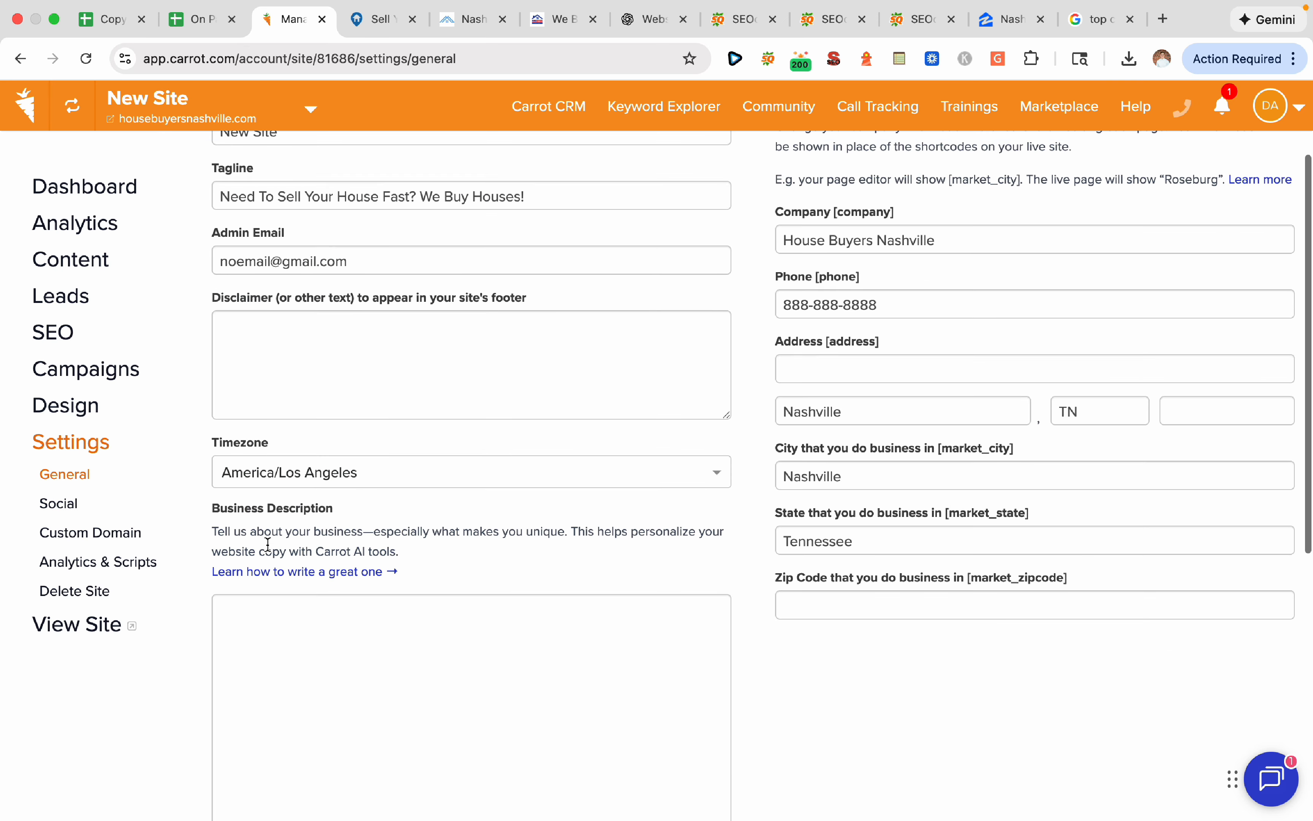
left_click(125, 564)
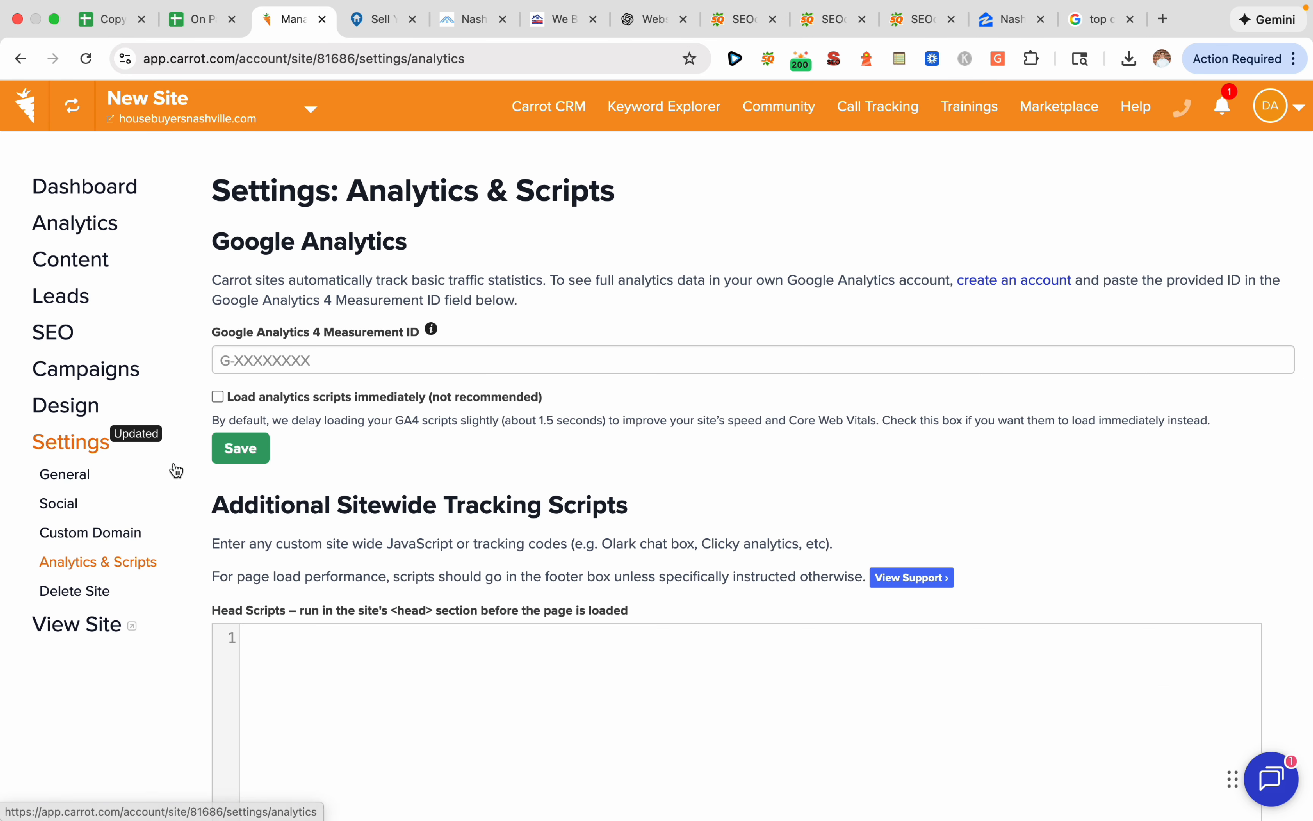
Examine the LocalBusiness schema code in the site's Footer Scripts
scroll(516, 528, "down", 8)
scroll(519, 548, "down", 4)
scroll(524, 570, "up", 4)
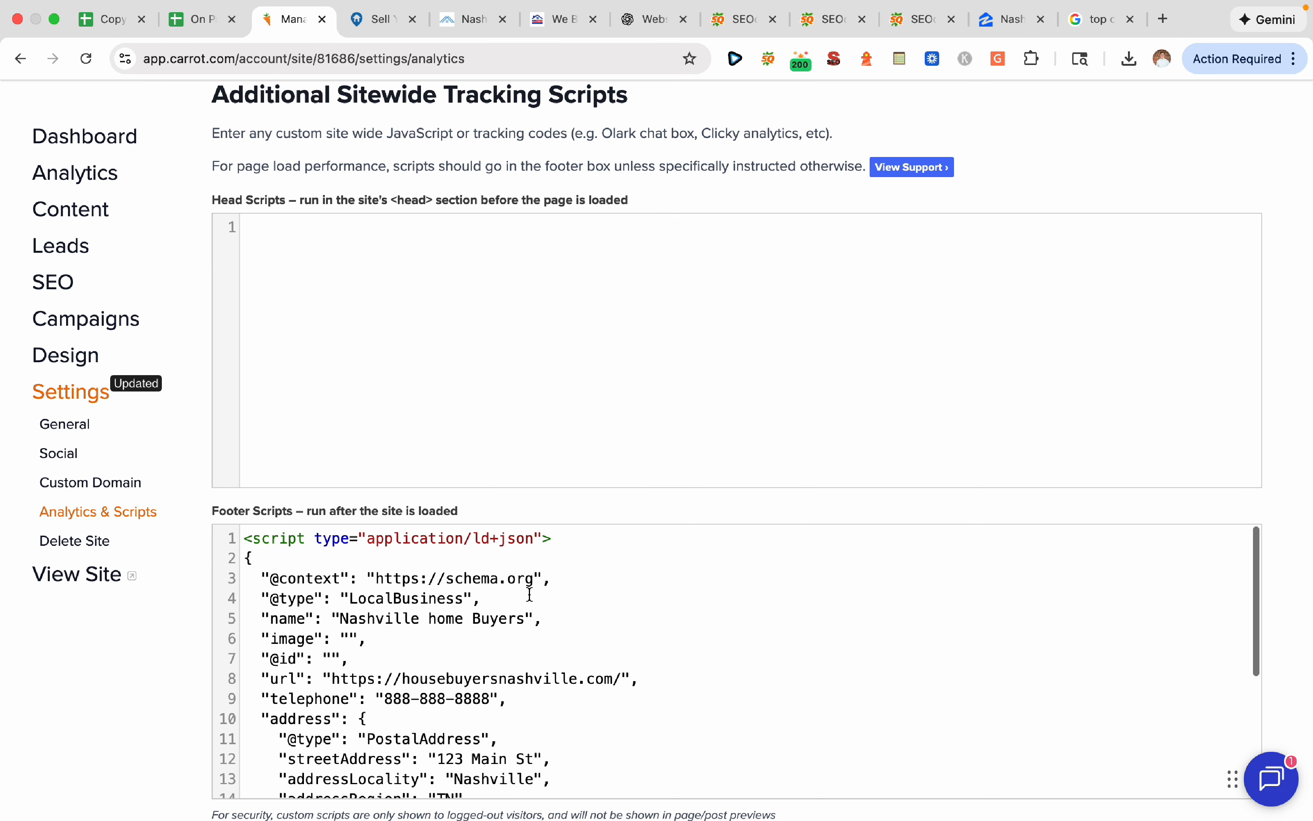
scroll(529, 594, "down", 3)
scroll(529, 594, "up", 3)
scroll(188, 619, "down", 3)
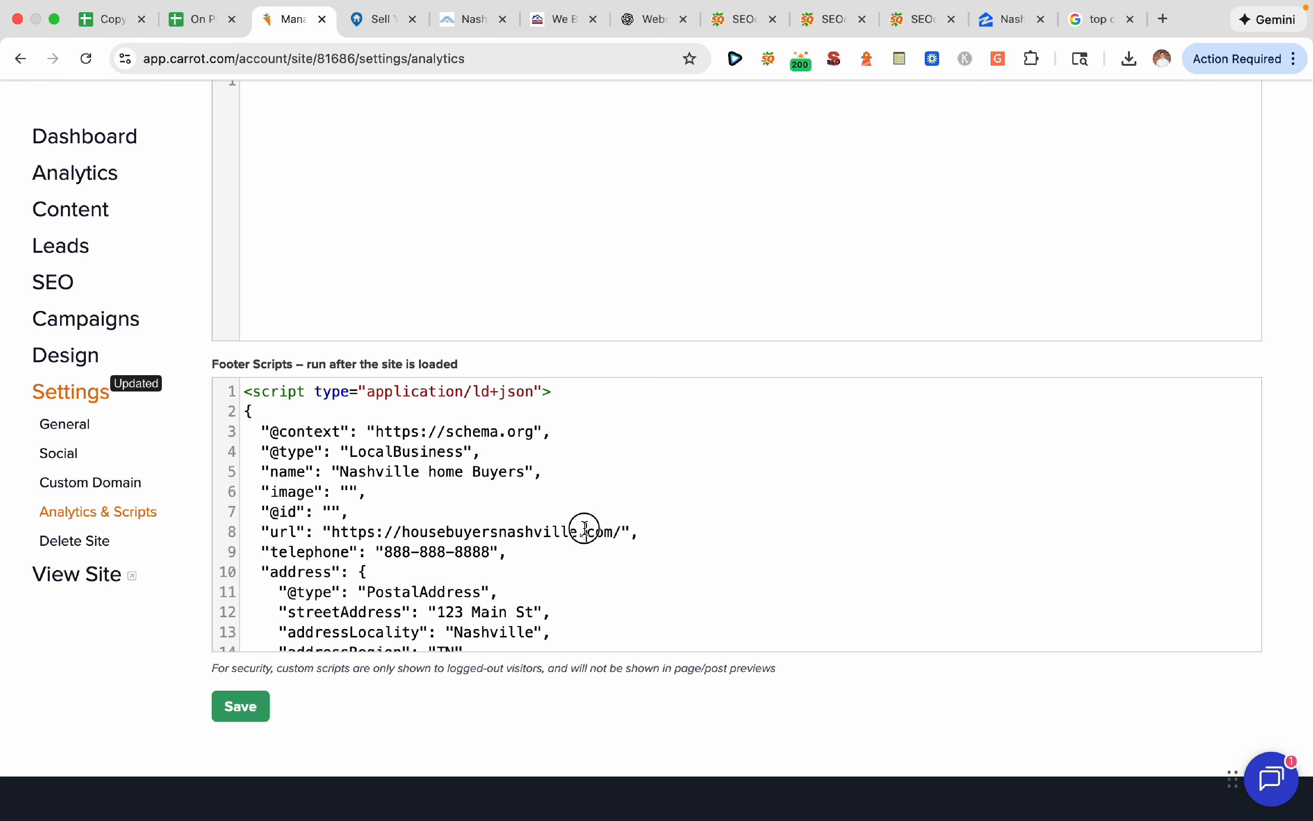
mouse_move(583, 531)
left_mouse_down()
mouse_move(246, 404)
mouse_move(584, 530)
left_mouse_up()
scroll(692, 536, "down", 3)
scroll(695, 538, "up", 3)
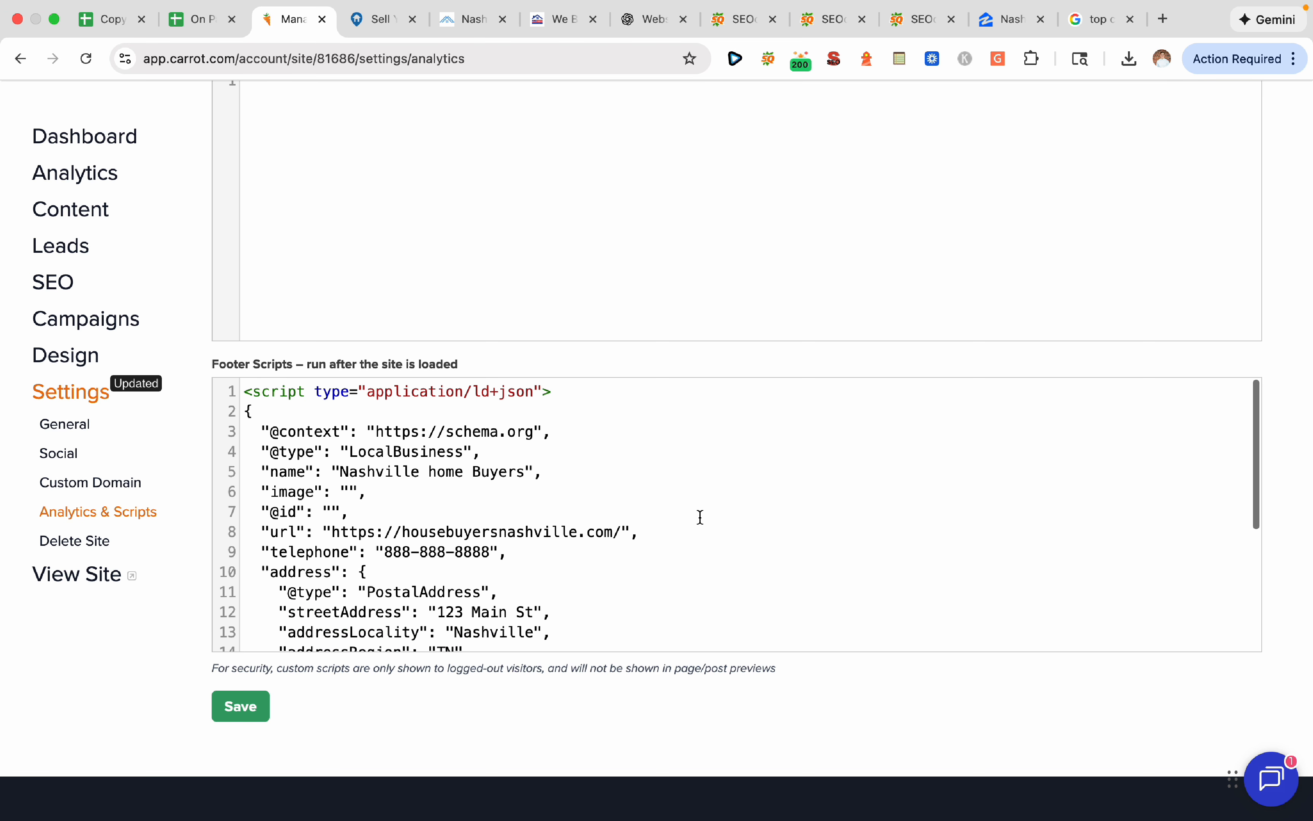
Search Google for "schema generator" and open TechnicalSEO's Schema Markup Generator (JSON-LD)
left_click(1162, 23)
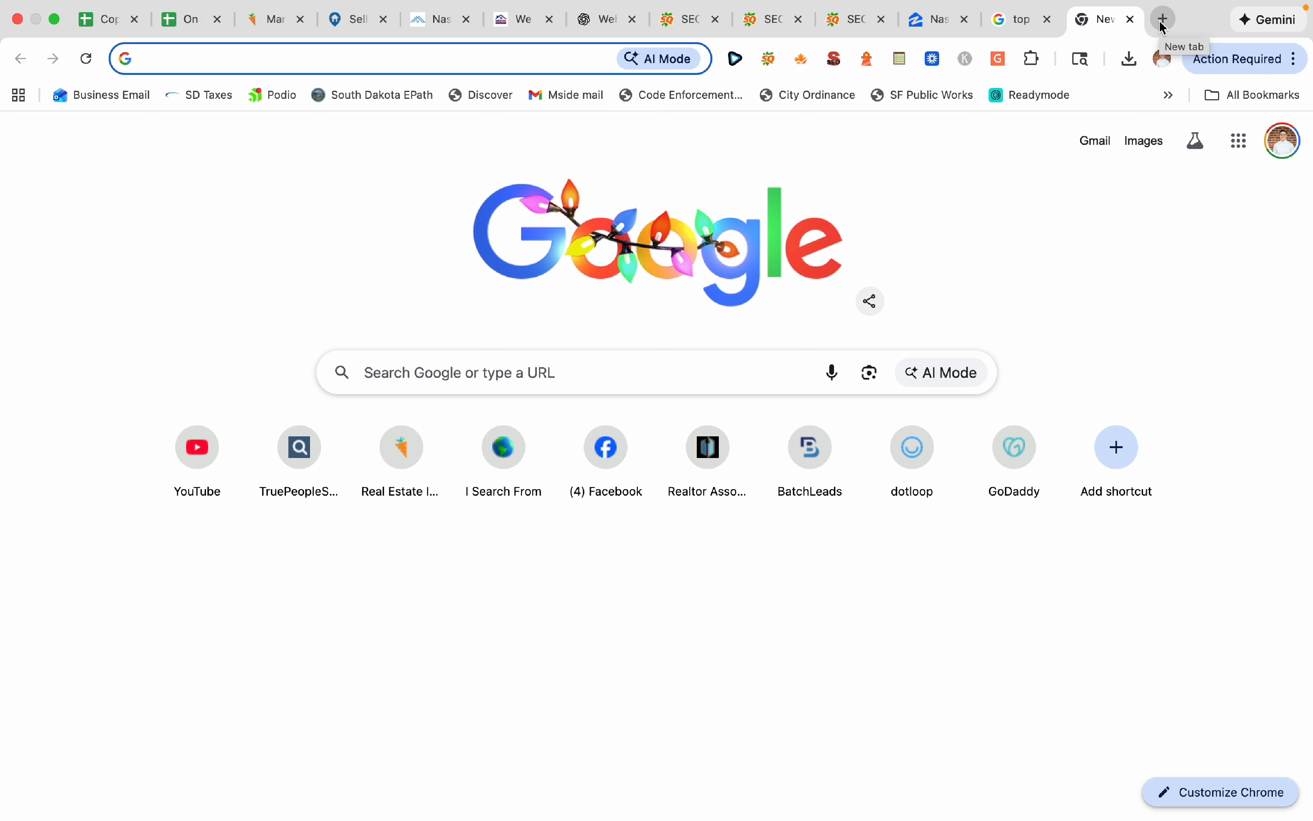
type("ch")
key("BackSpace")
key("BackSpace")
key("BackSpace")
type("schema")
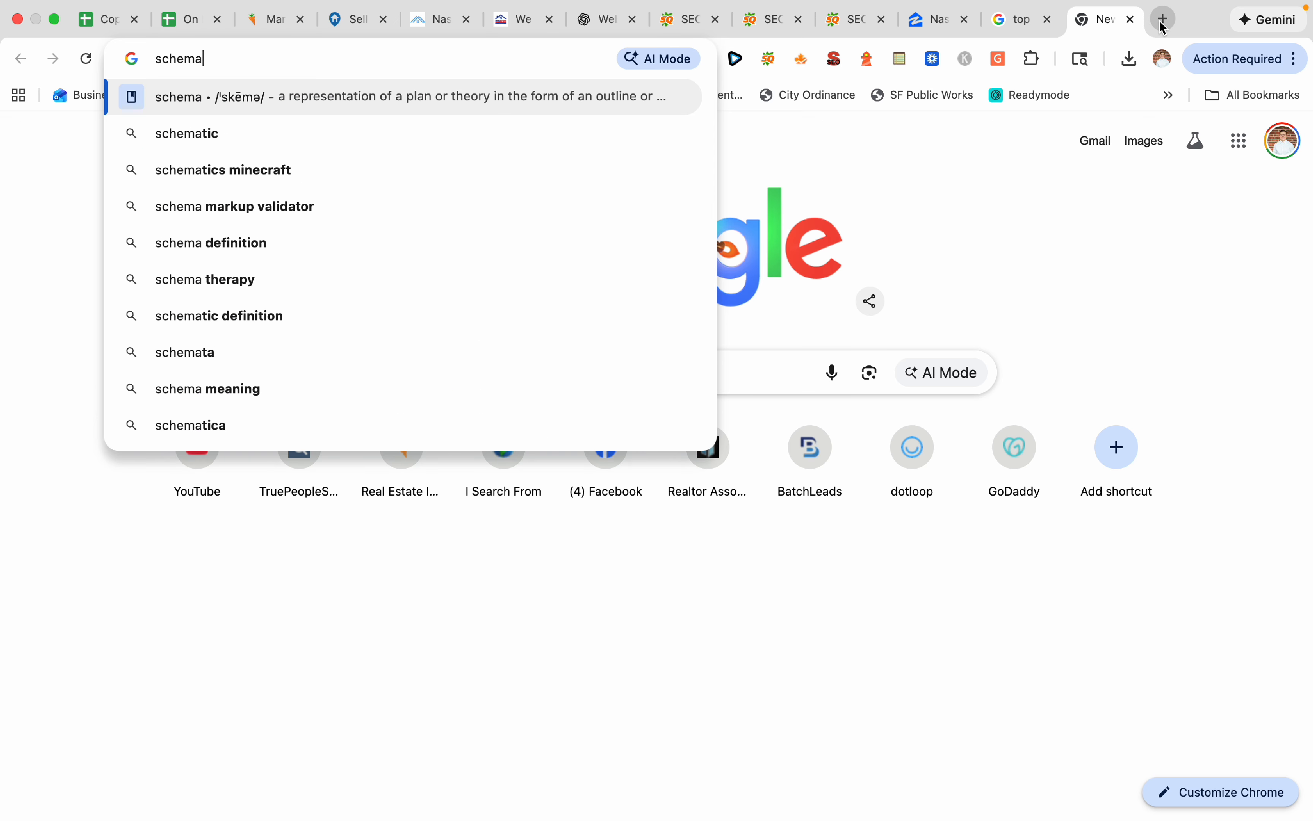
type(" ge")
key("Return")
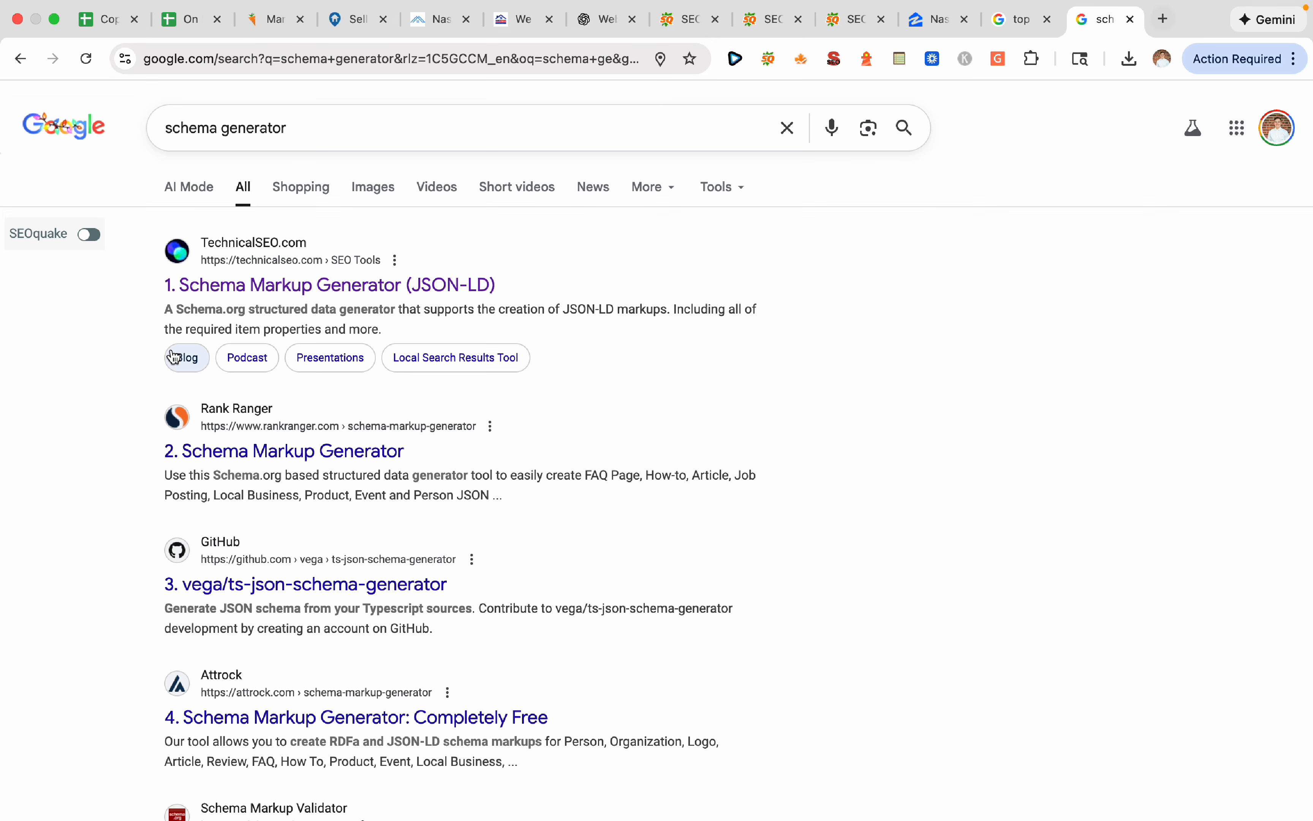
left_click(284, 284)
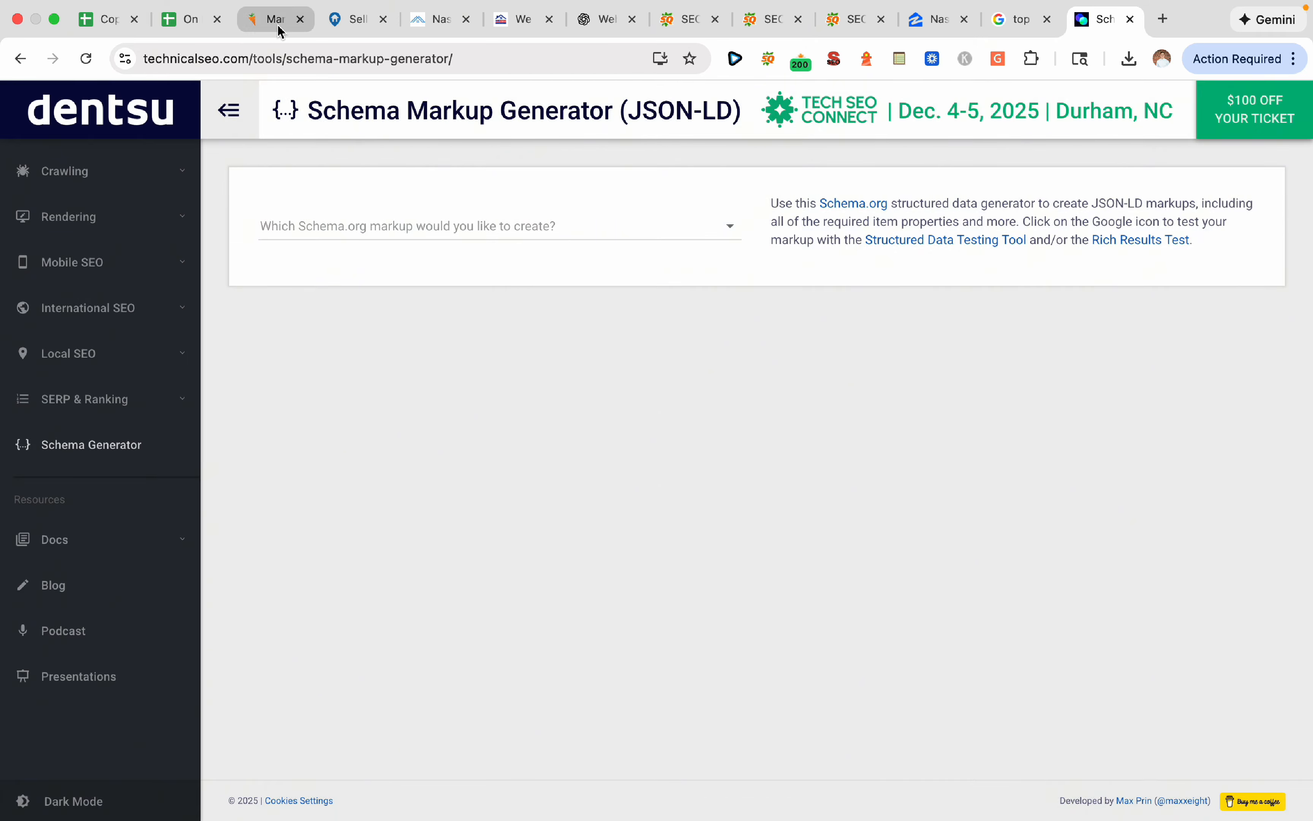
Inspect the home-2 page's BreadcrumbList, WebSite and Organization schema entries with the SEO Pro extension
left_click(273, 26)
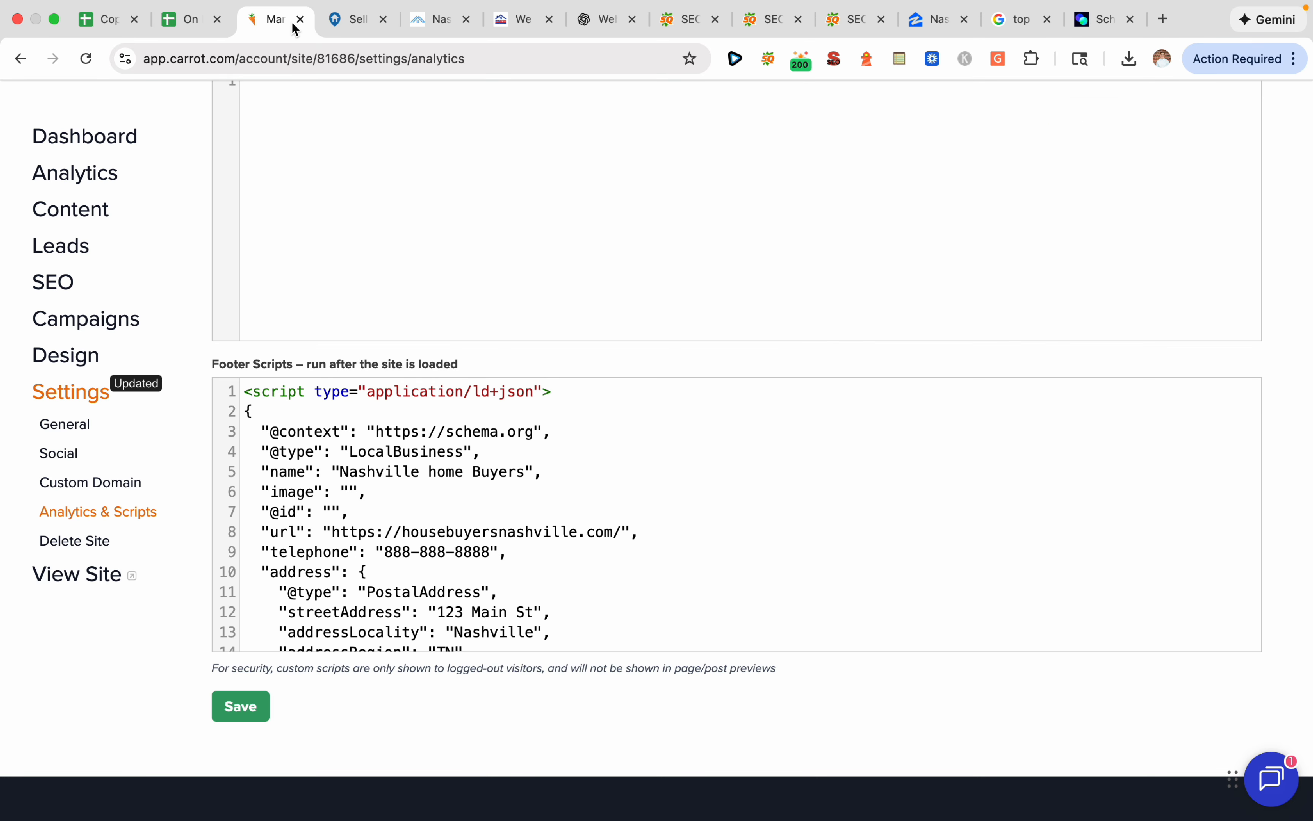
left_click(349, 23)
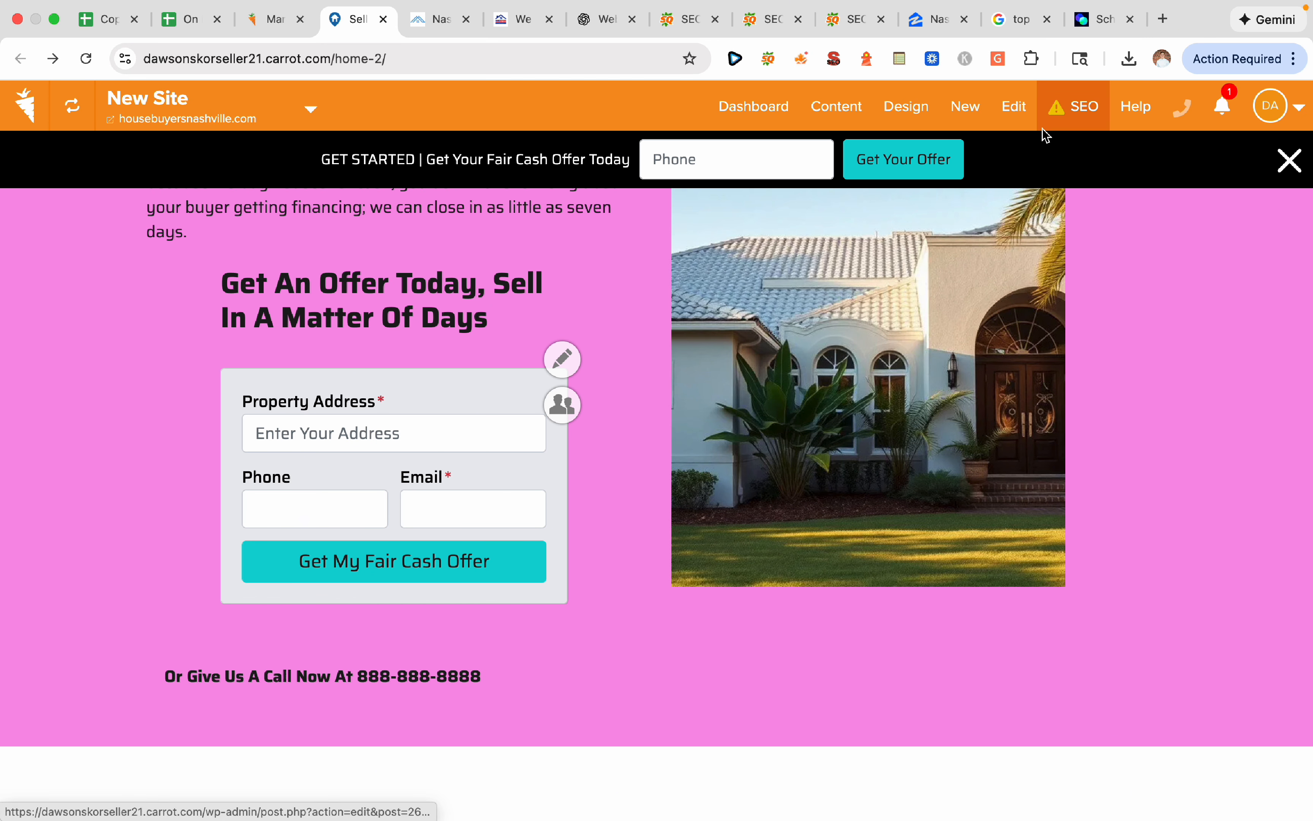
left_click(802, 59)
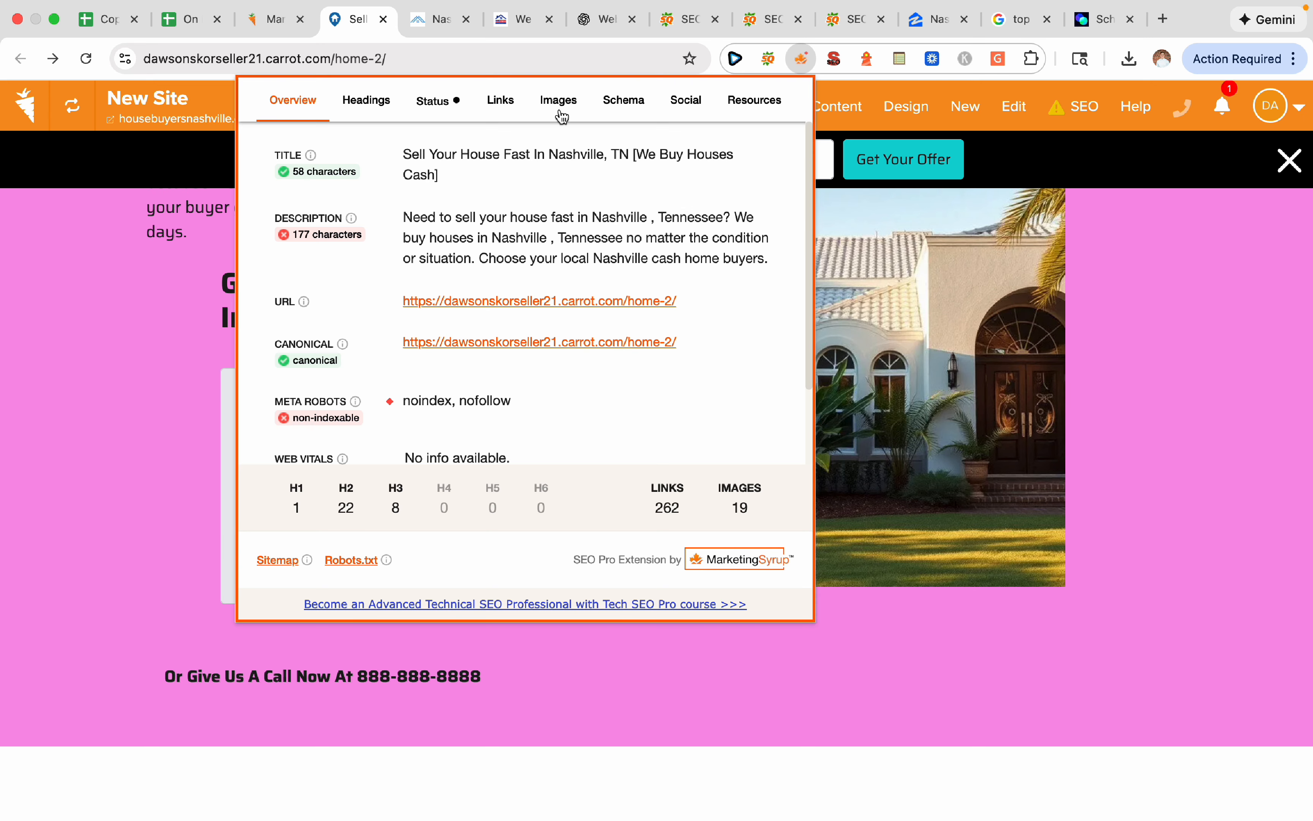
left_click(619, 110)
left_click(403, 278)
left_click(442, 283)
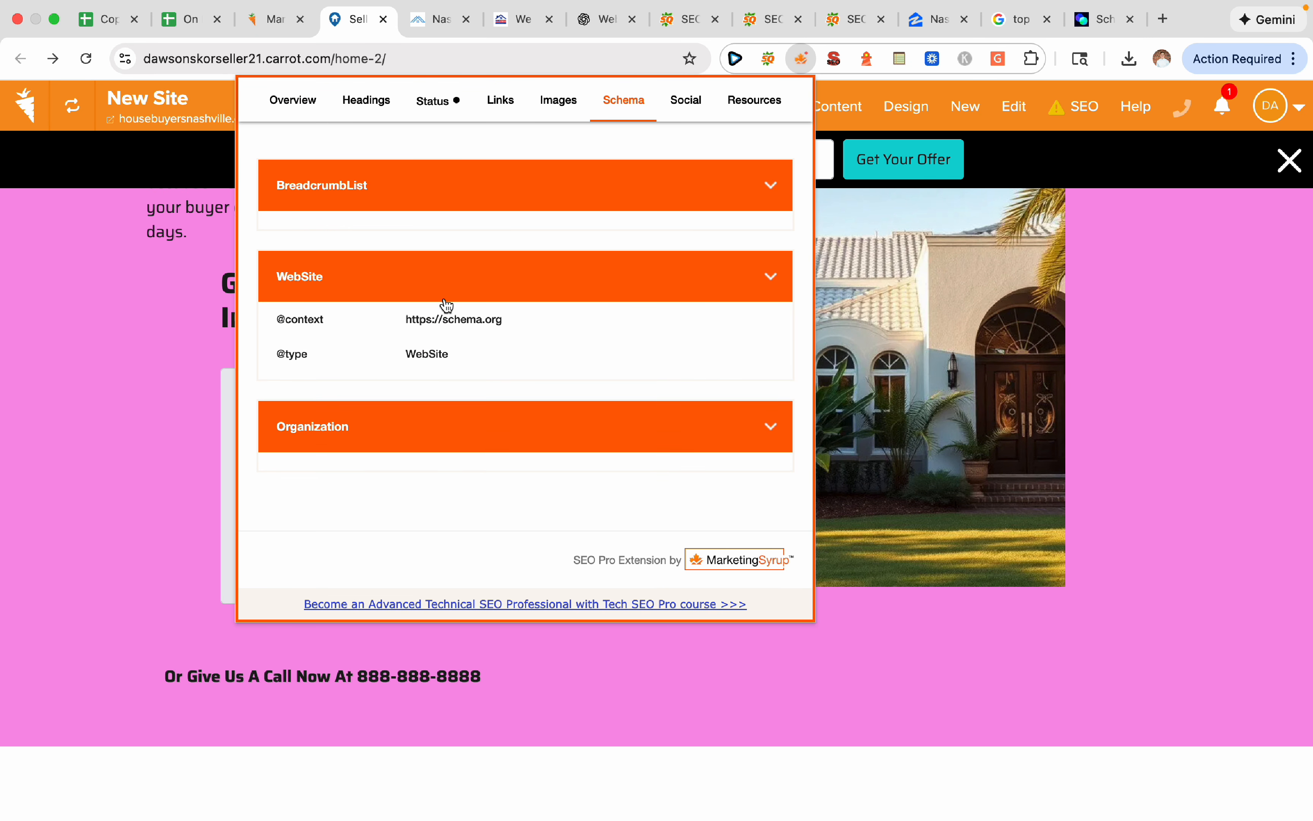
left_click(455, 350)
left_click(459, 377)
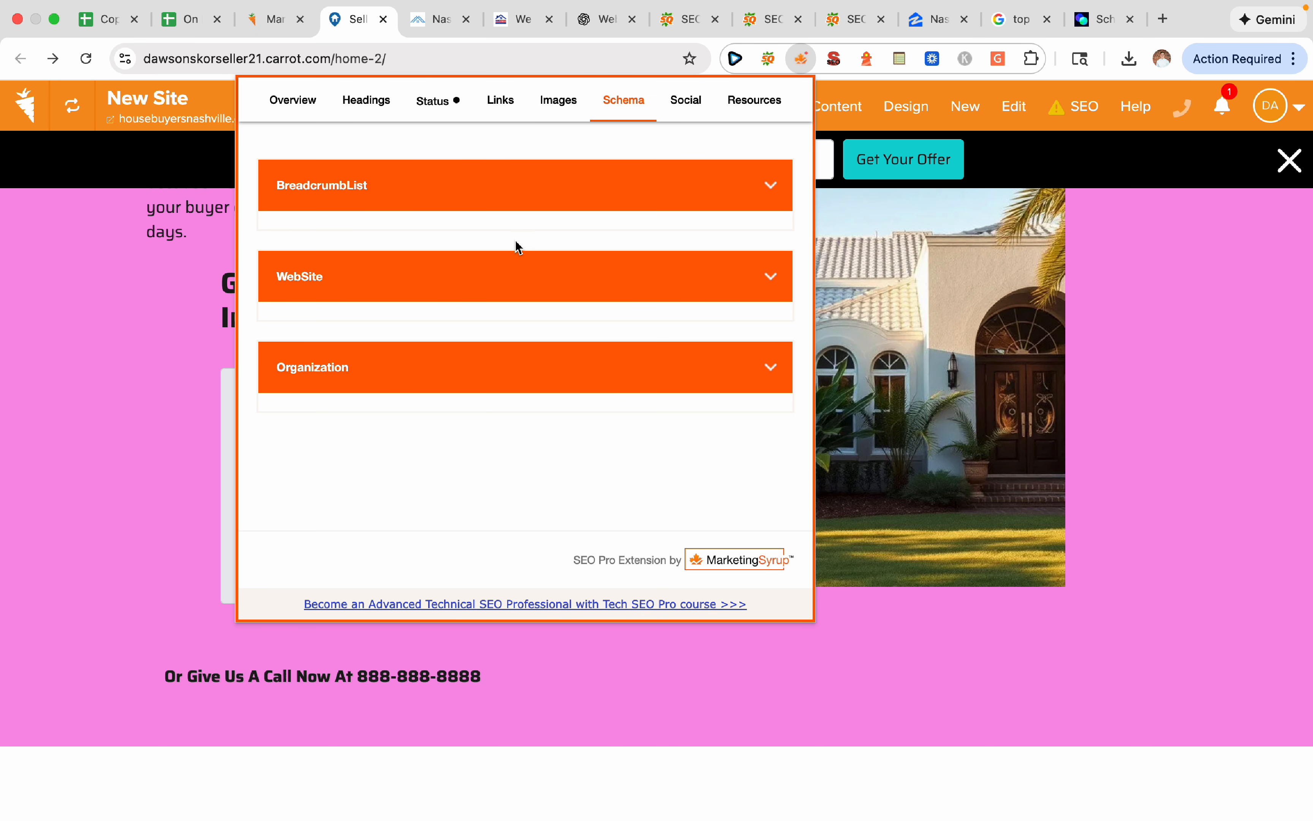
left_click(521, 280)
left_click(522, 285)
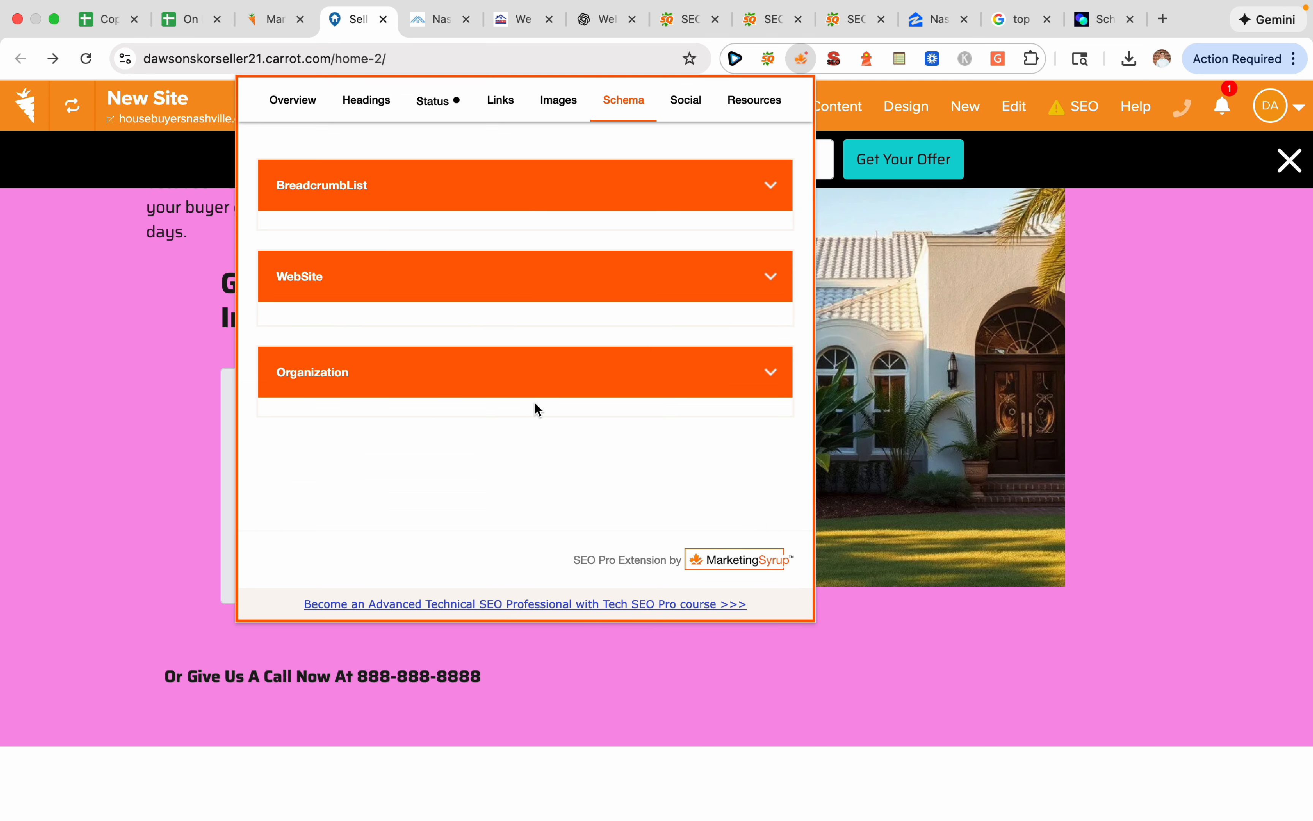
left_click(539, 391)
left_click(561, 376)
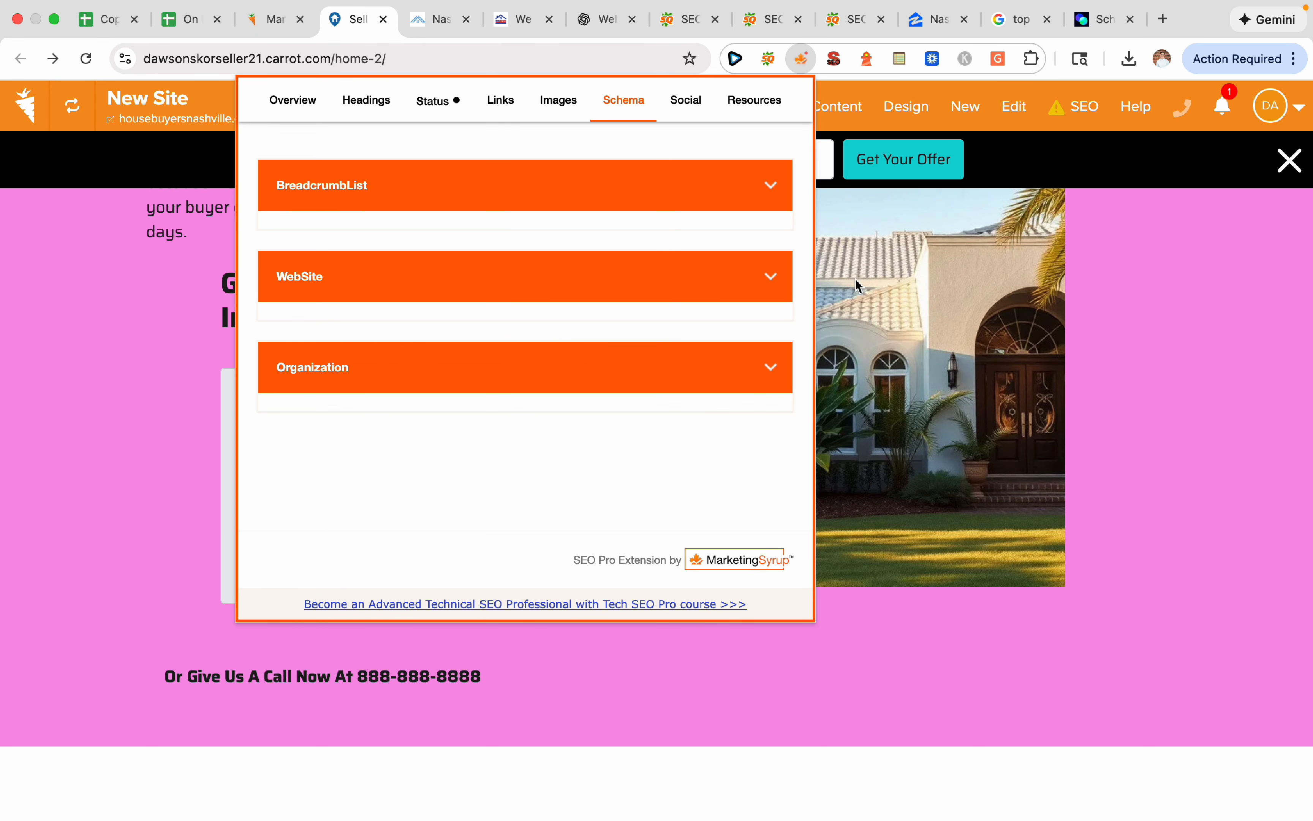
left_click(1081, 432)
Choose Local Business markup in the Schema Markup Generator and copy its blank JSON-LD code
left_click(1102, 19)
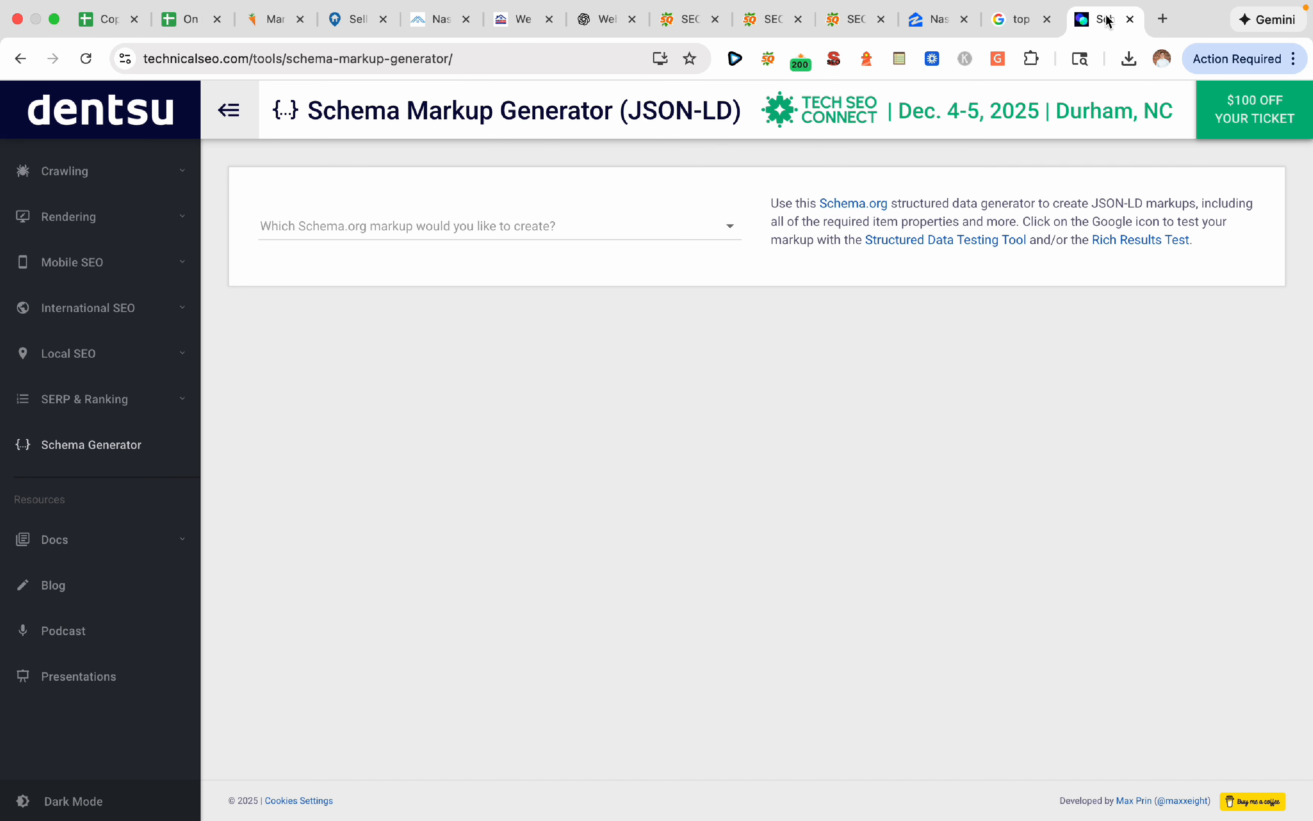
left_click(349, 226)
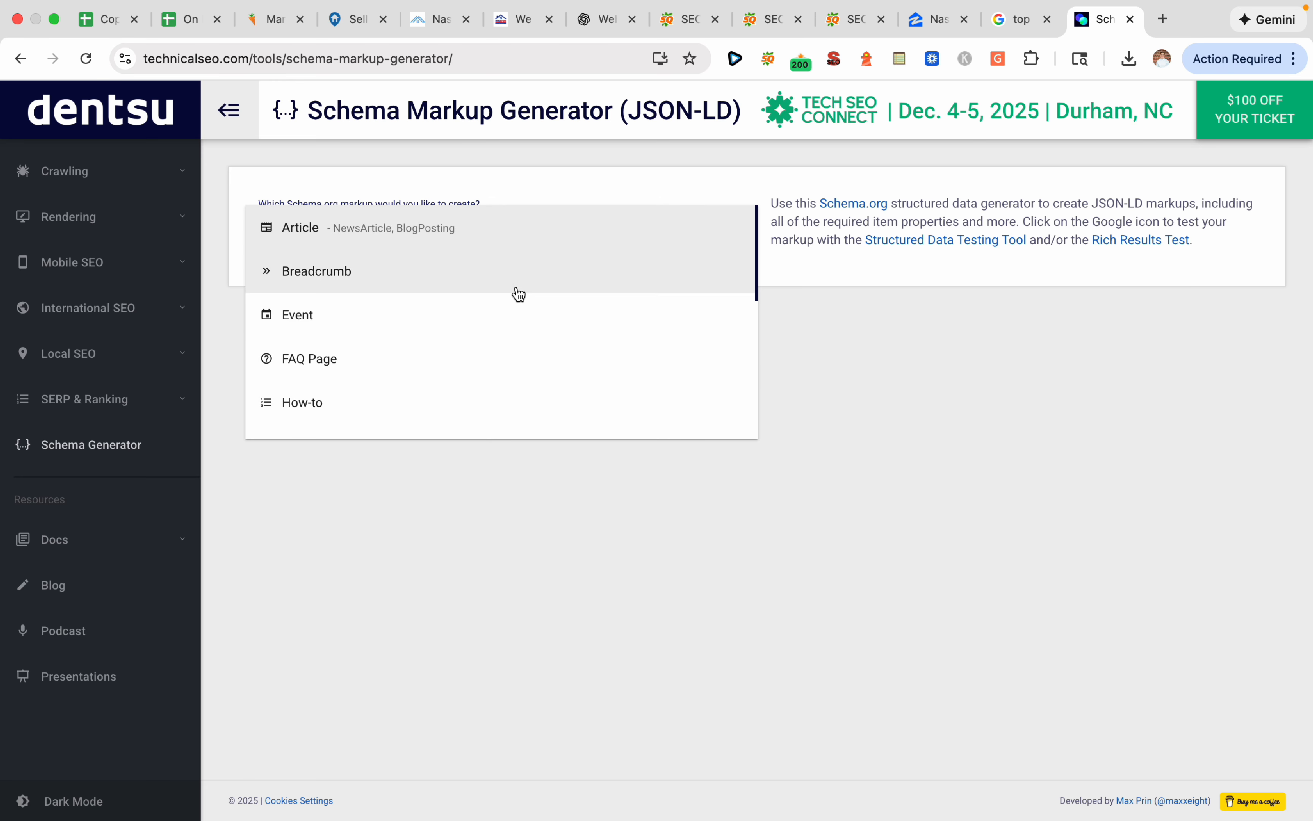
scroll(518, 294, "down", 5)
scroll(535, 292, "up", 3)
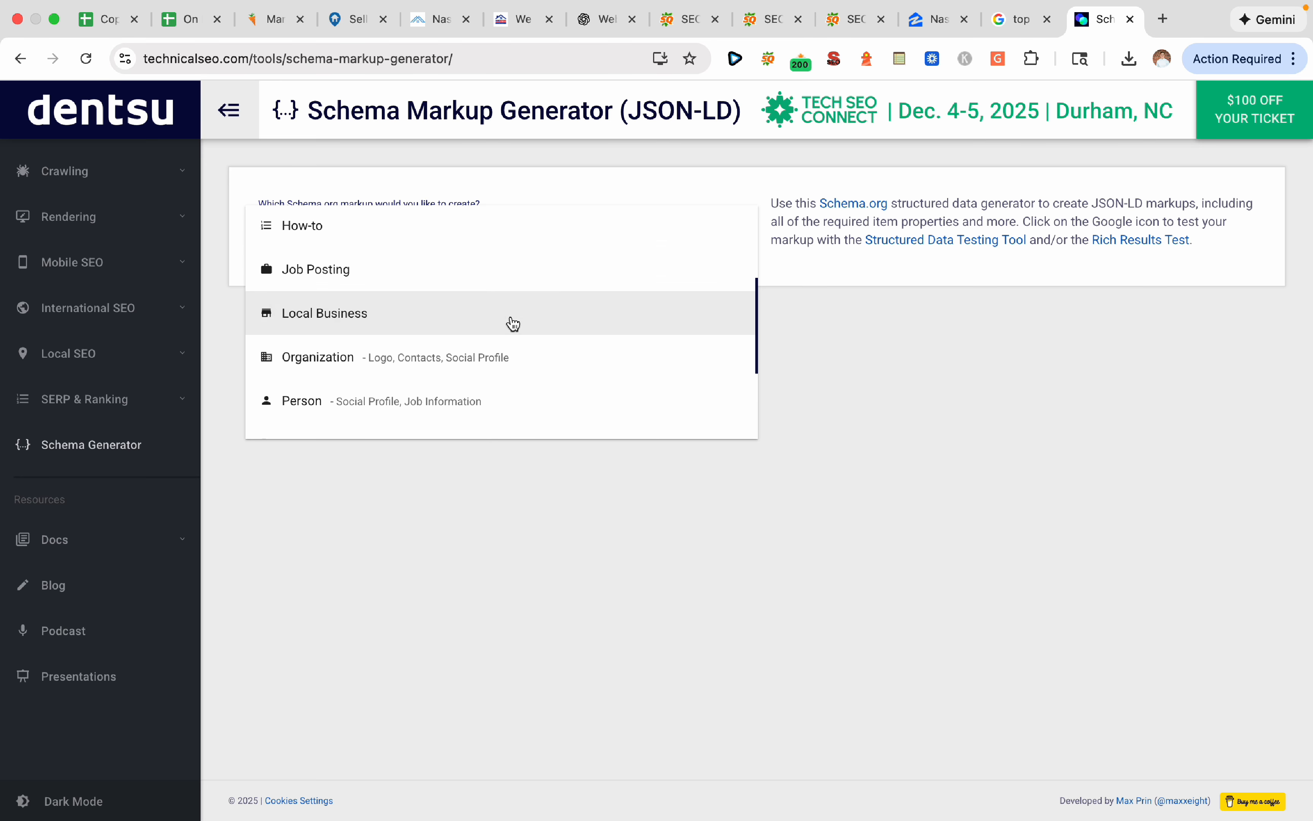
left_click(515, 315)
scroll(523, 318, "down", 4)
left_click(338, 350)
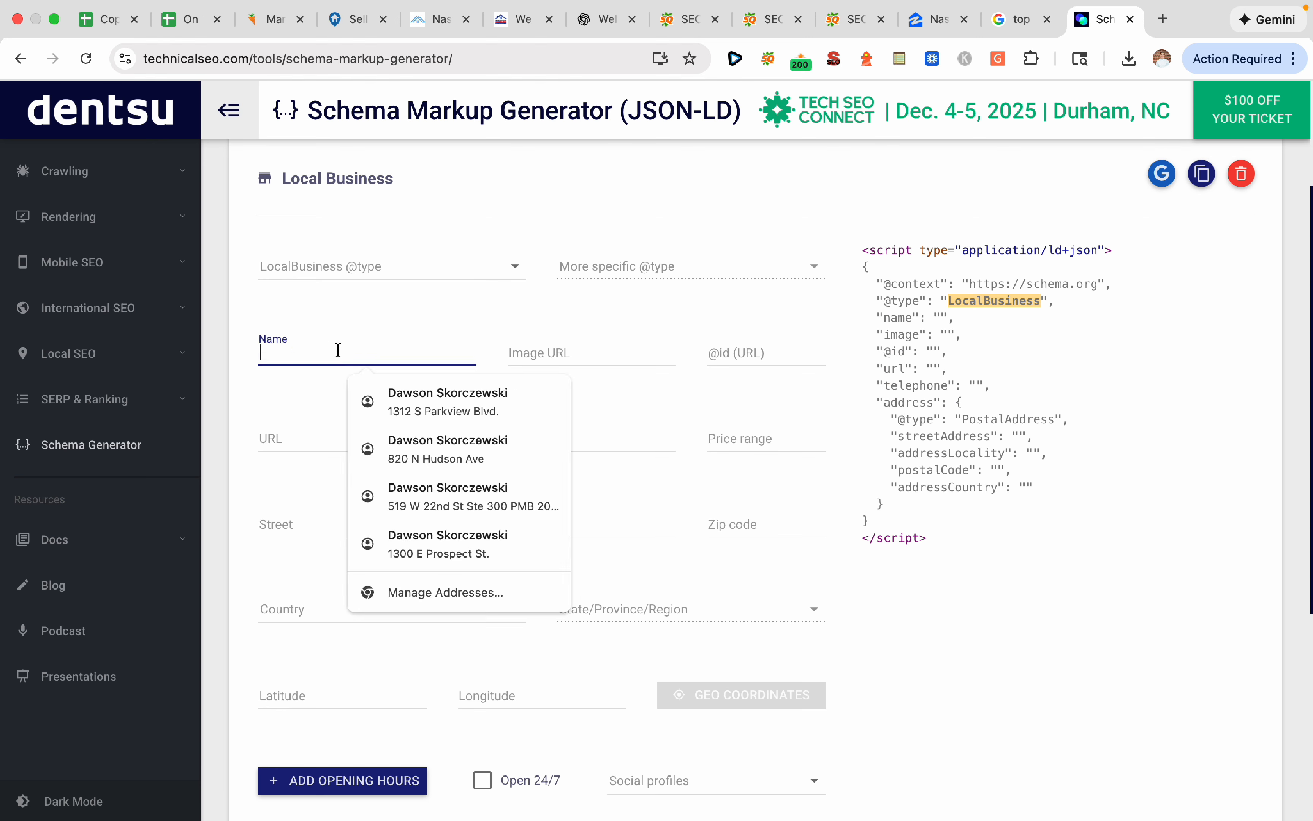
left_click(220, 339)
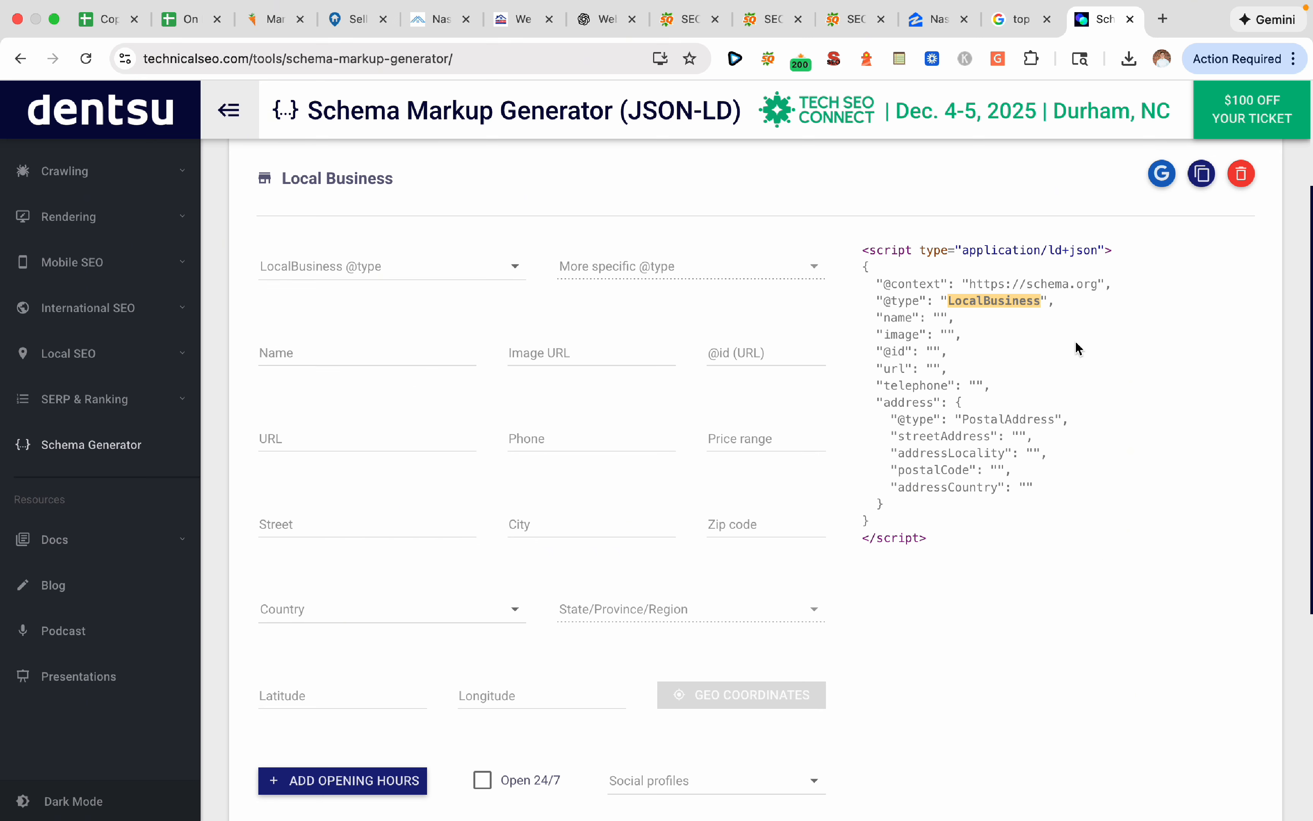
left_click(1196, 185)
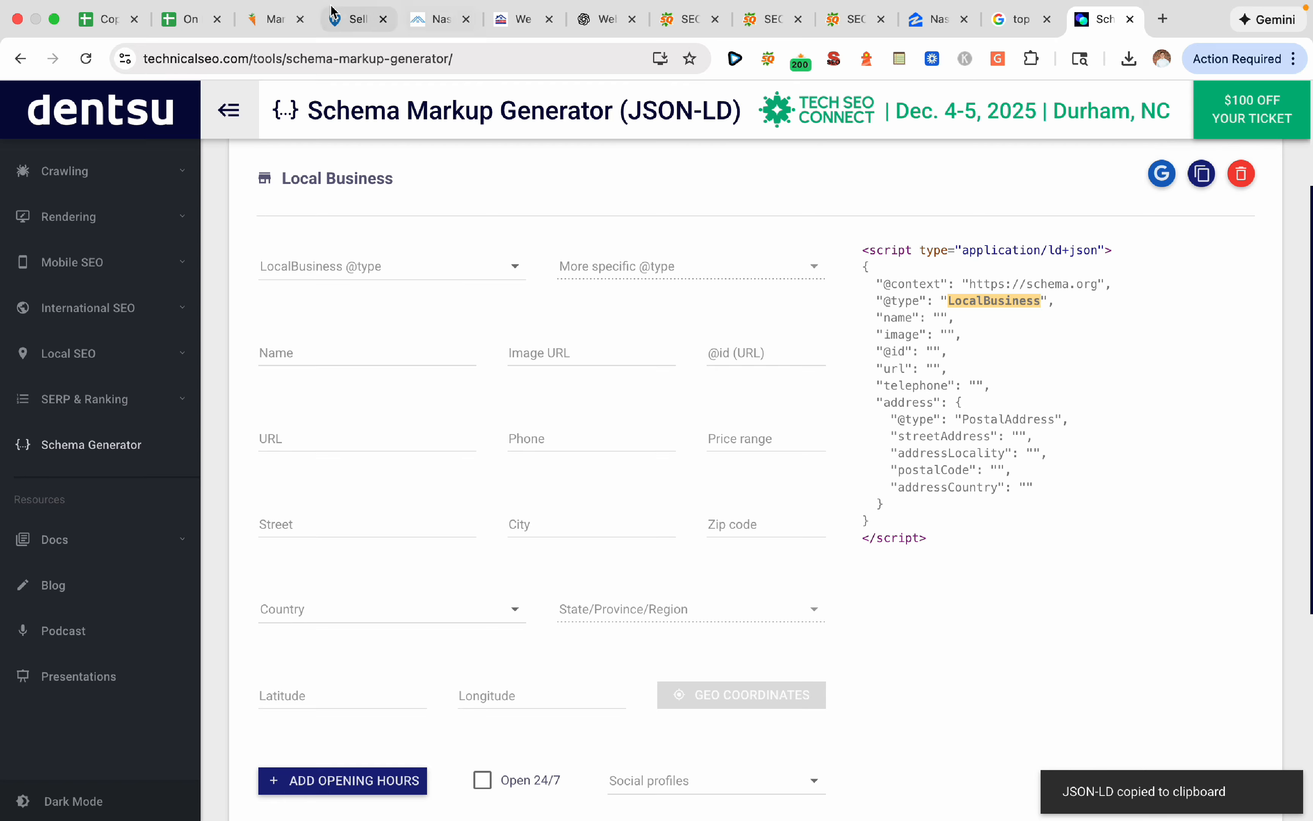
Paste the copied LocalBusiness JSON-LD into the Carrot site's Head Scripts, review it and go back to General settings without saving
left_click(268, 21)
scroll(504, 498, "up", 5)
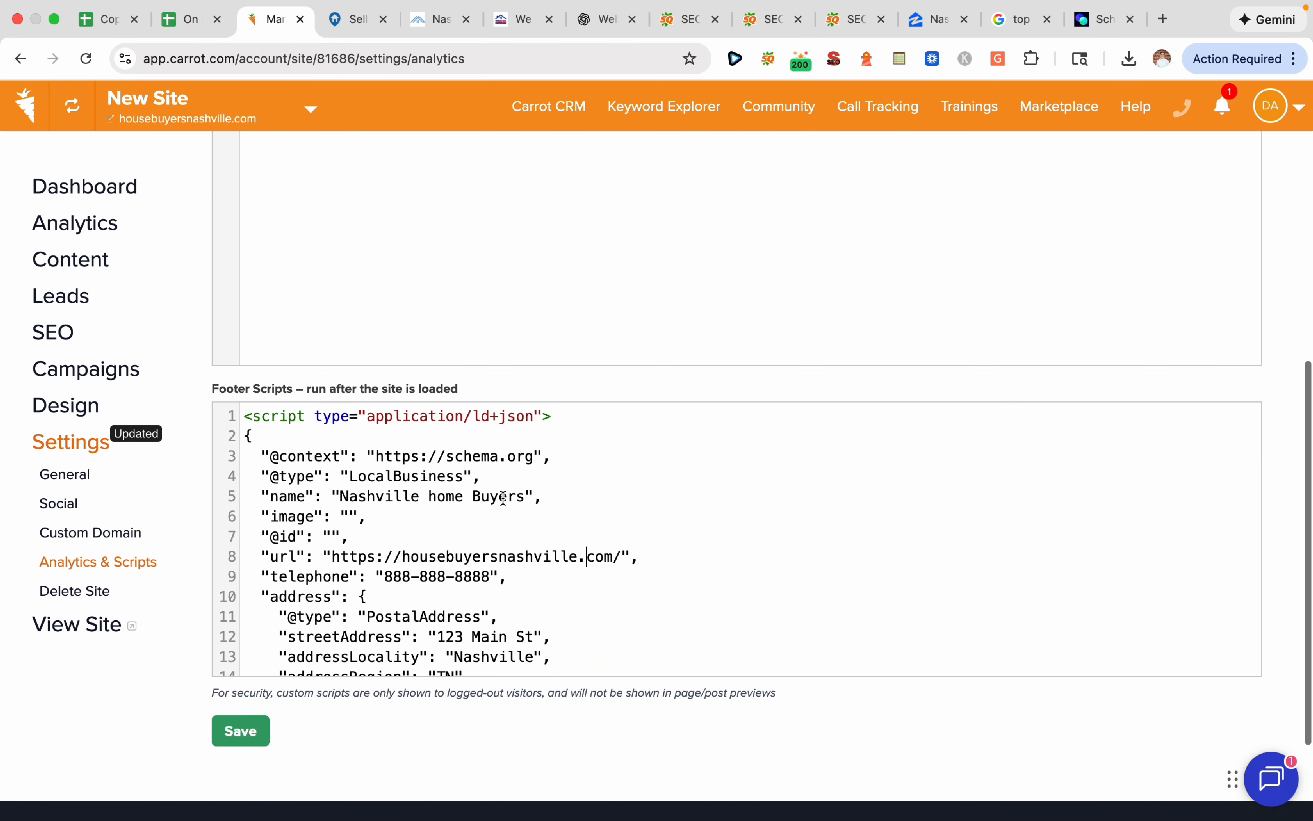
left_click(422, 269)
key("super+v")
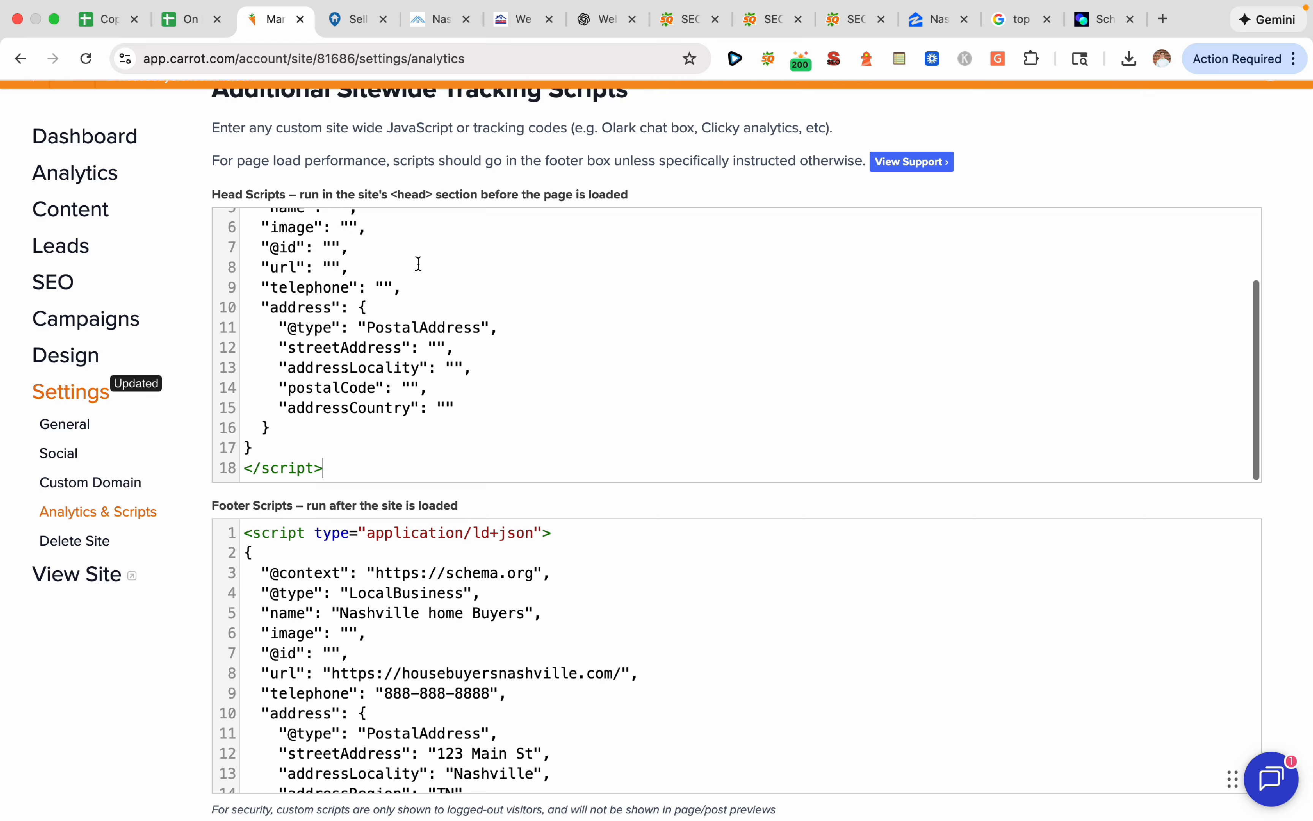
scroll(428, 304, "up", 10)
scroll(436, 338, "down", 3)
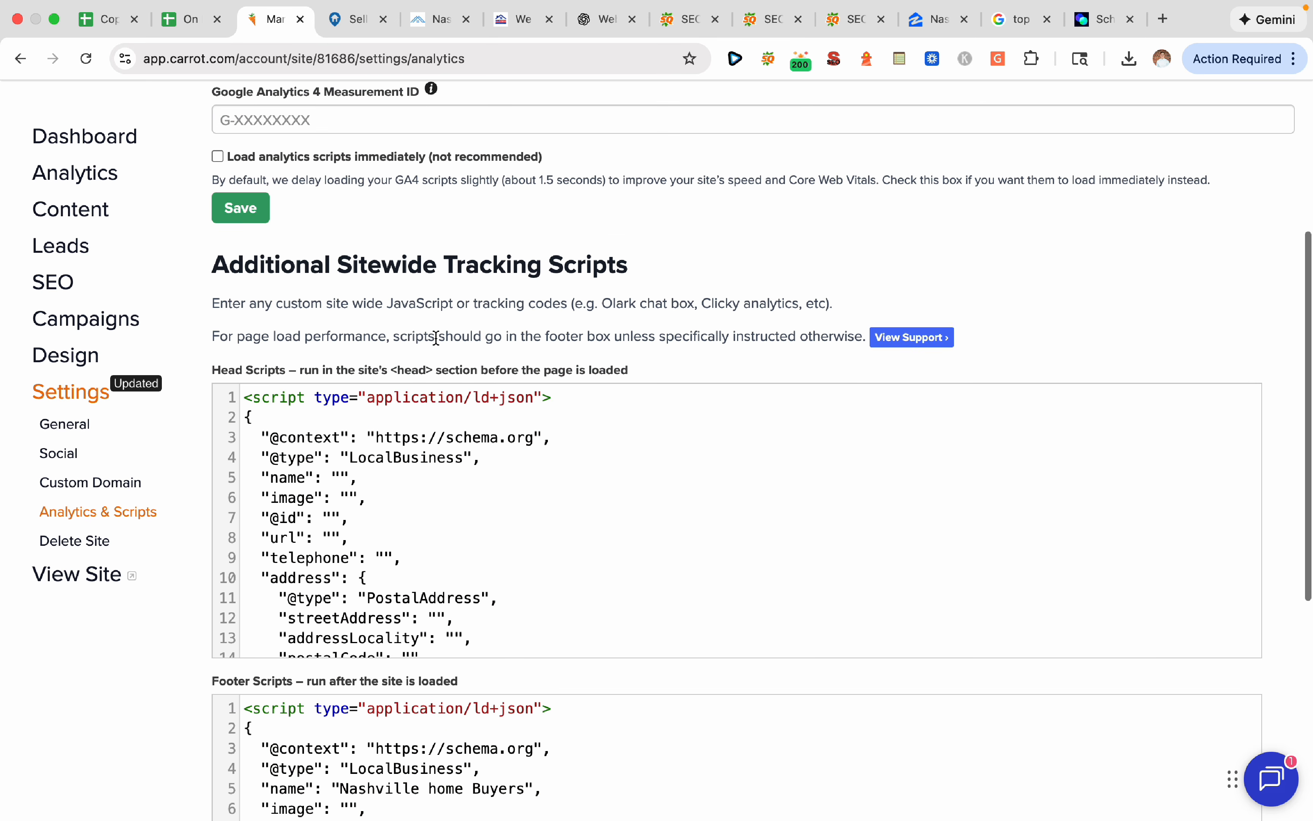
scroll(455, 470, "down", 3)
scroll(453, 445, "up", 3)
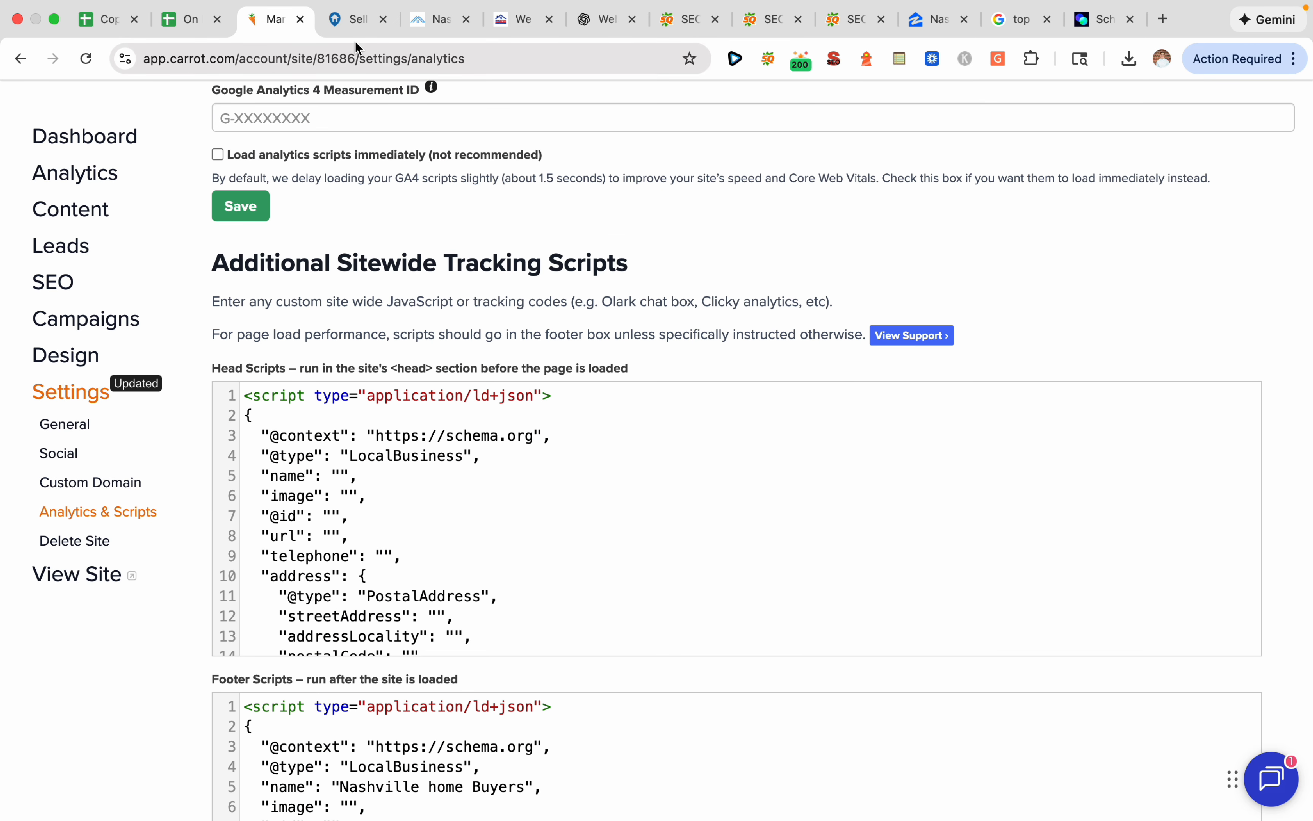
left_click(356, 22)
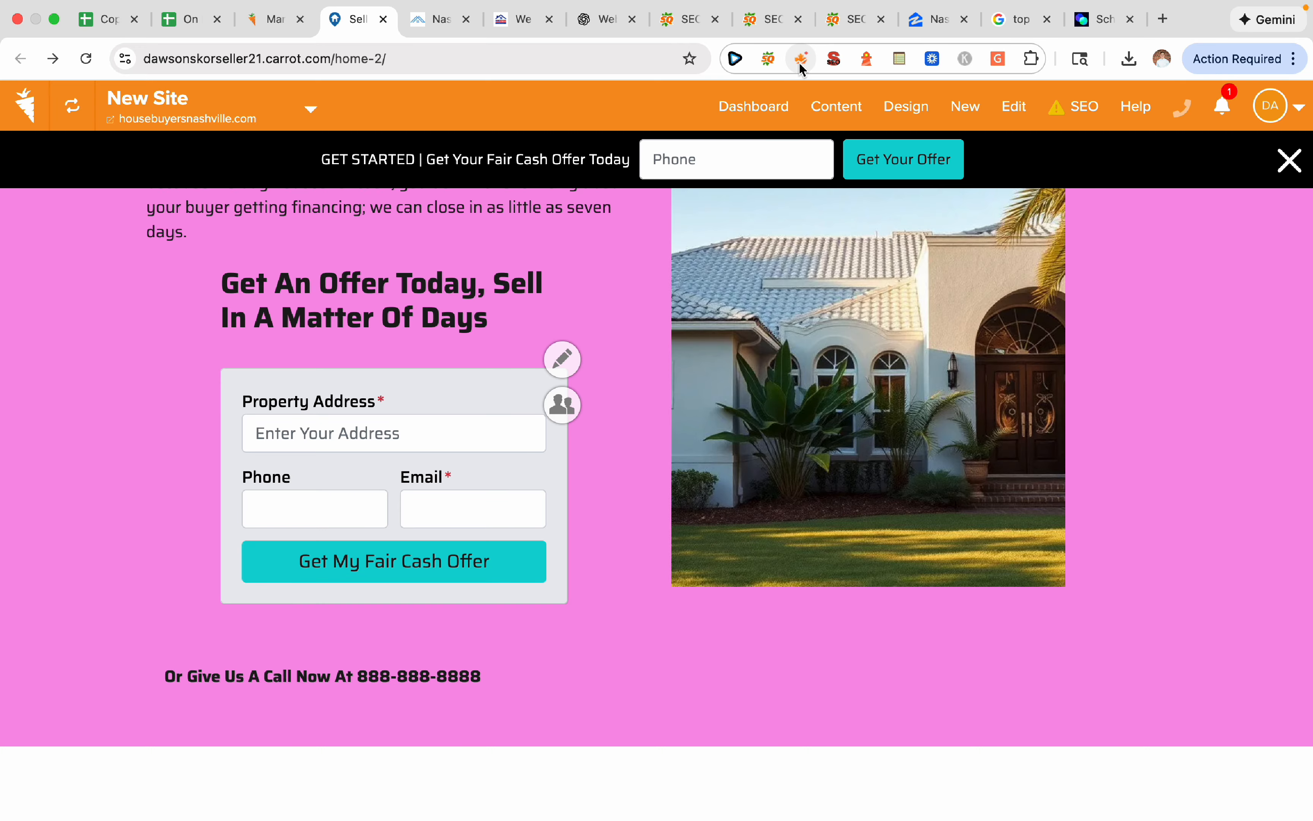
left_click(288, 37)
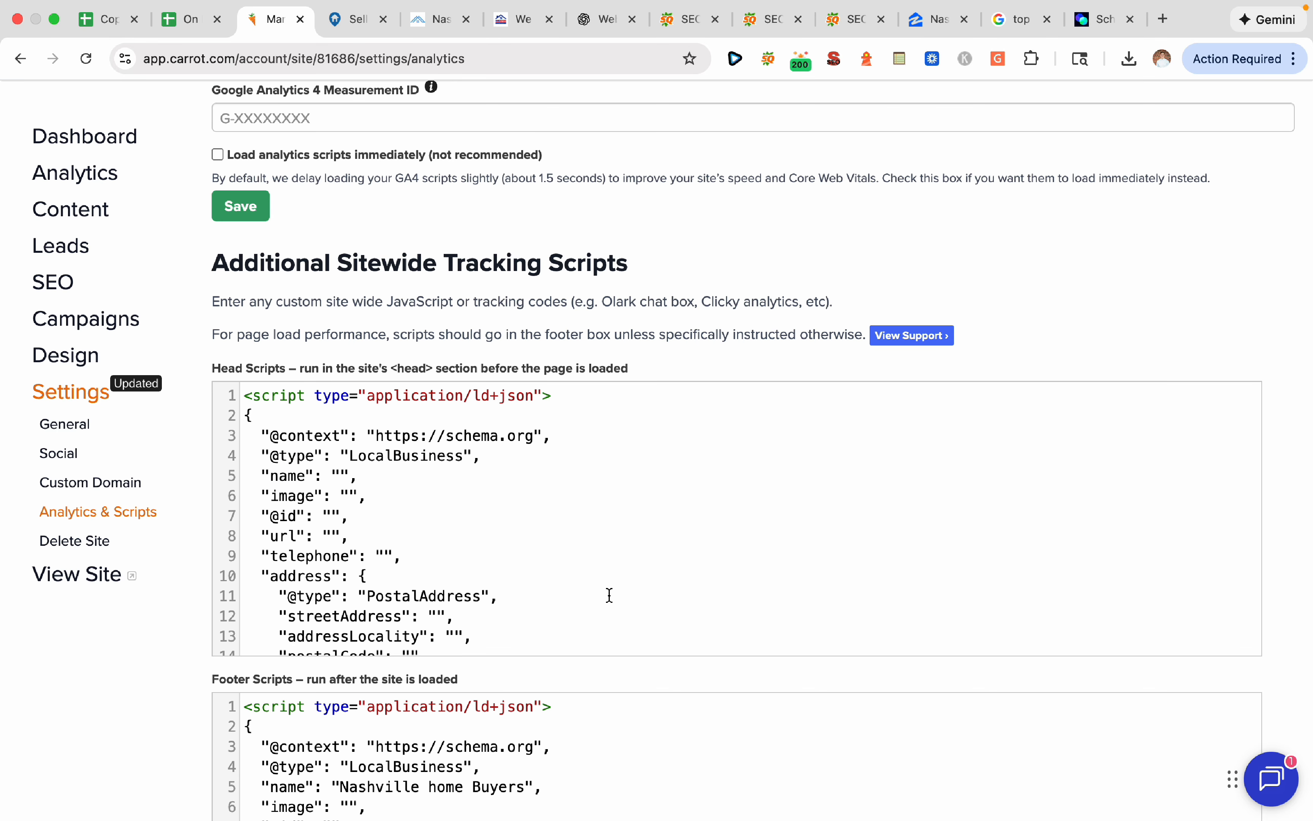
scroll(609, 595, "down", 3)
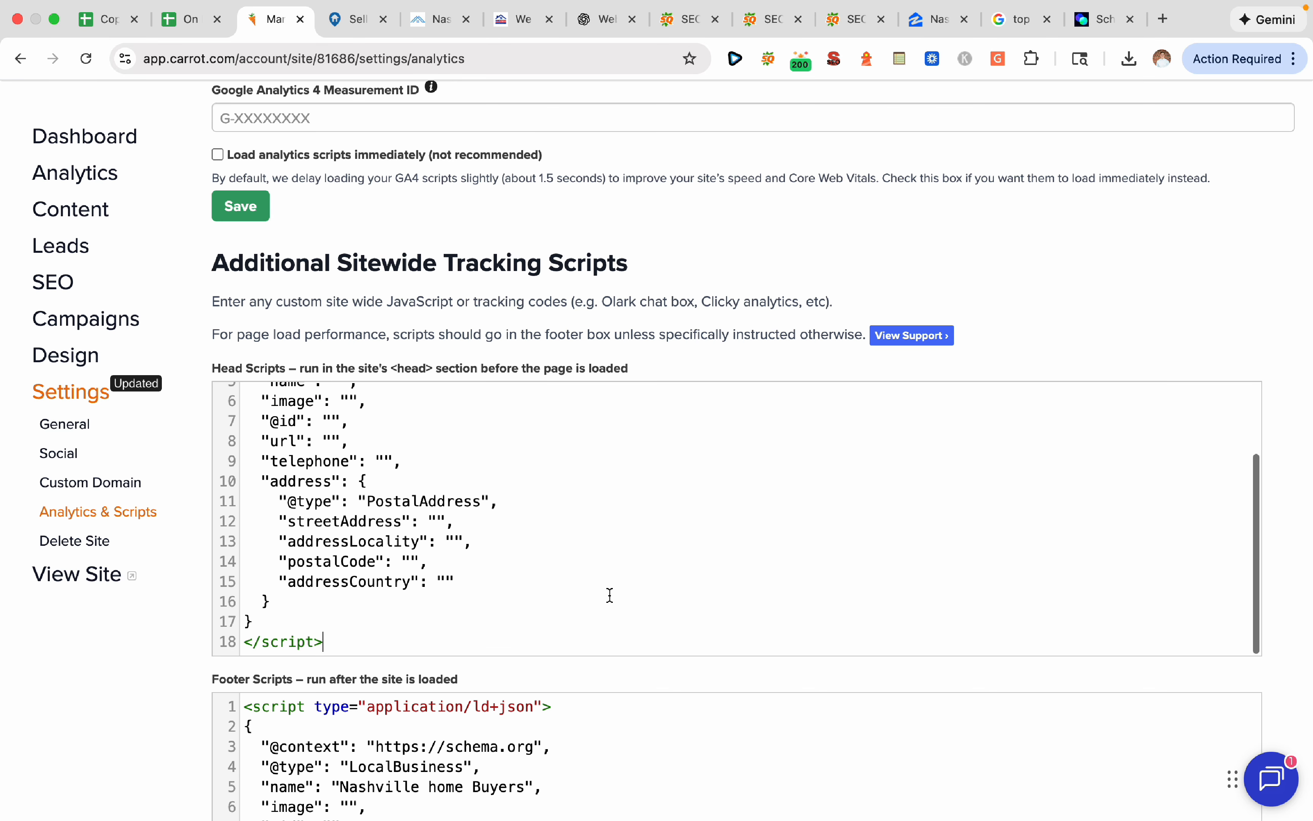
left_click(22, 60)
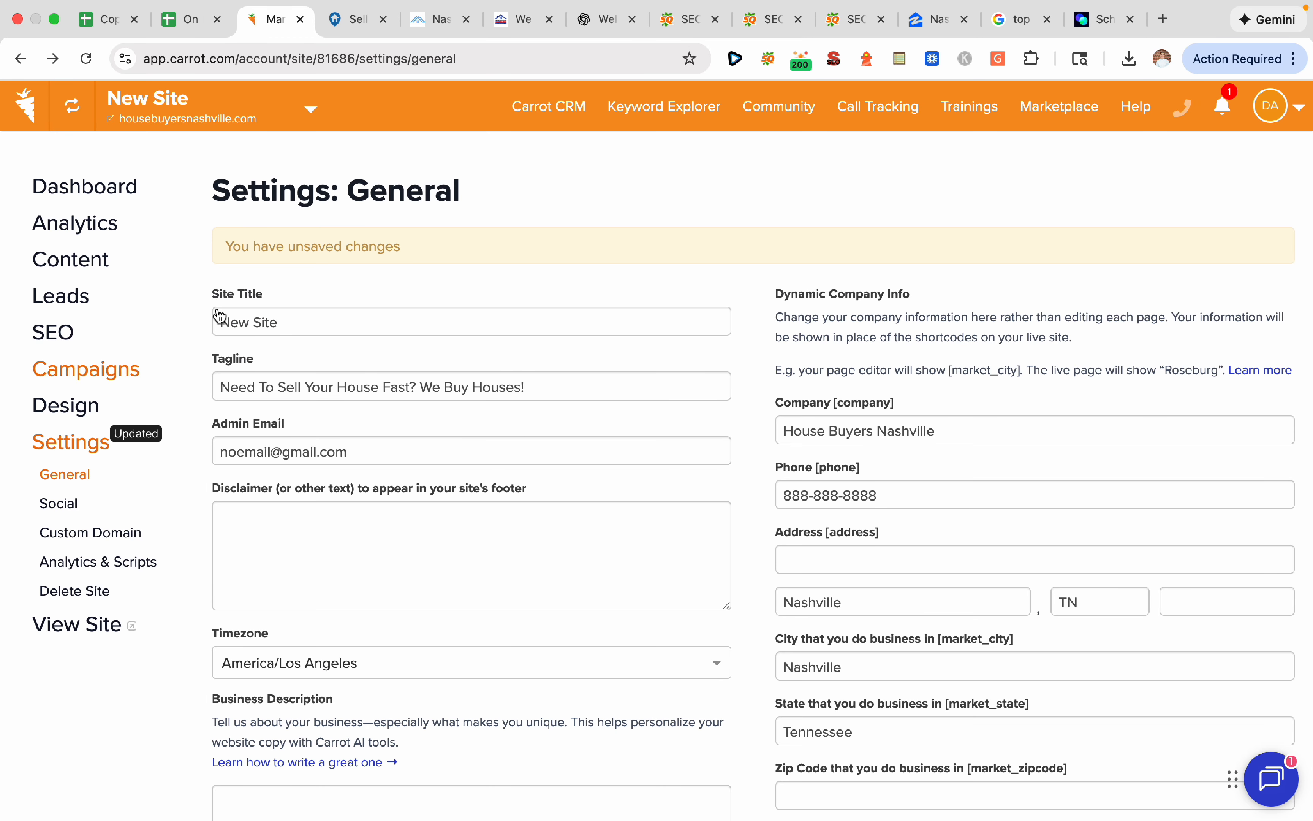
Mark Schema Code as completed in the website checklist spreadsheet
left_click(111, 19)
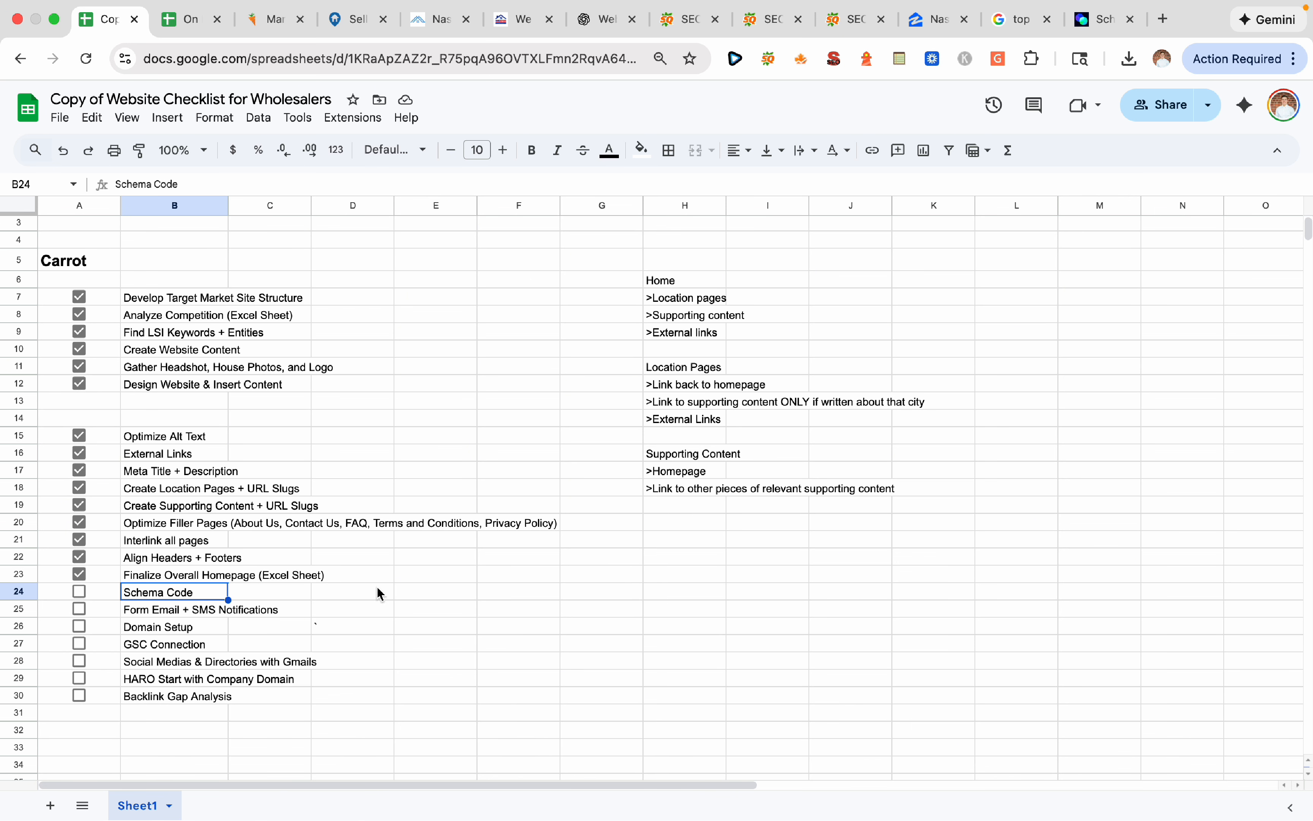
left_click(80, 592)
left_click(501, 598)
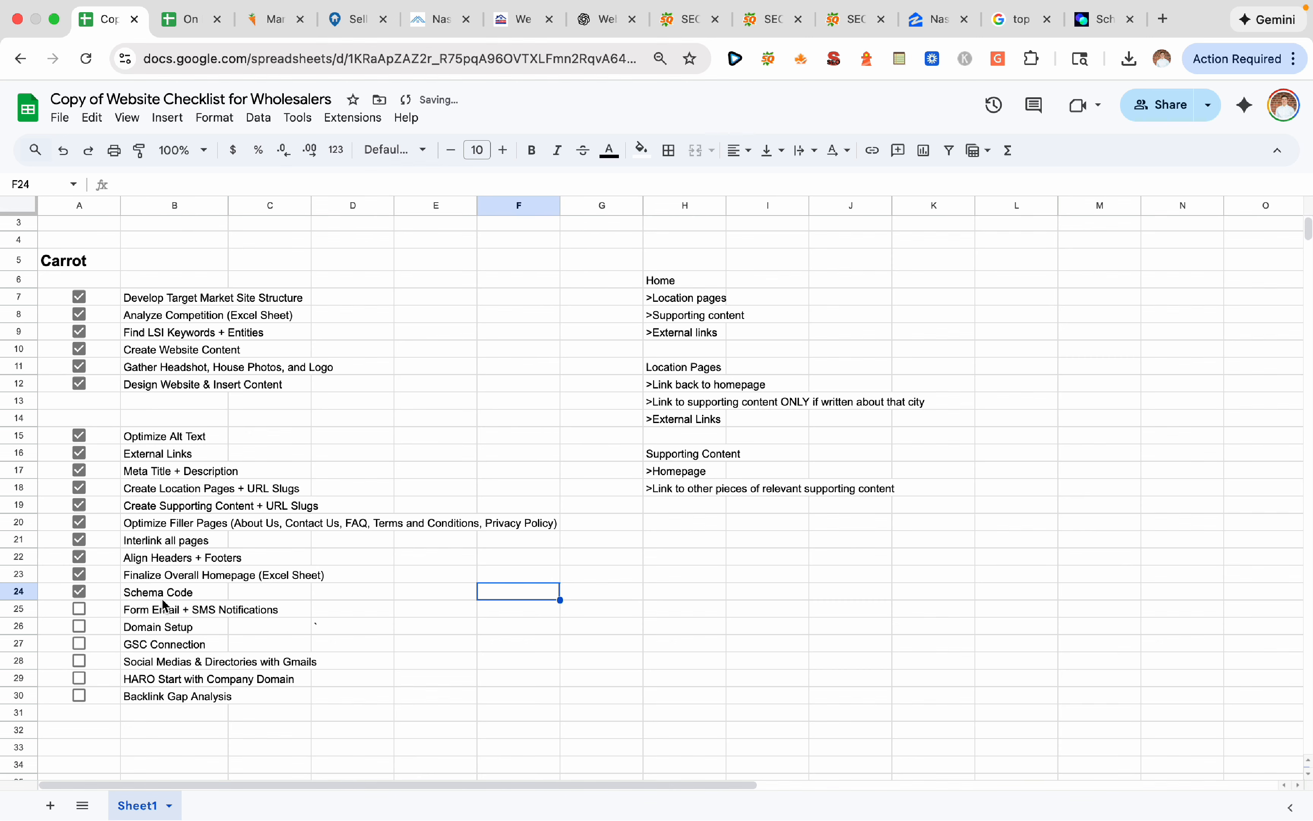
left_click_drag(166, 604, 206, 595)
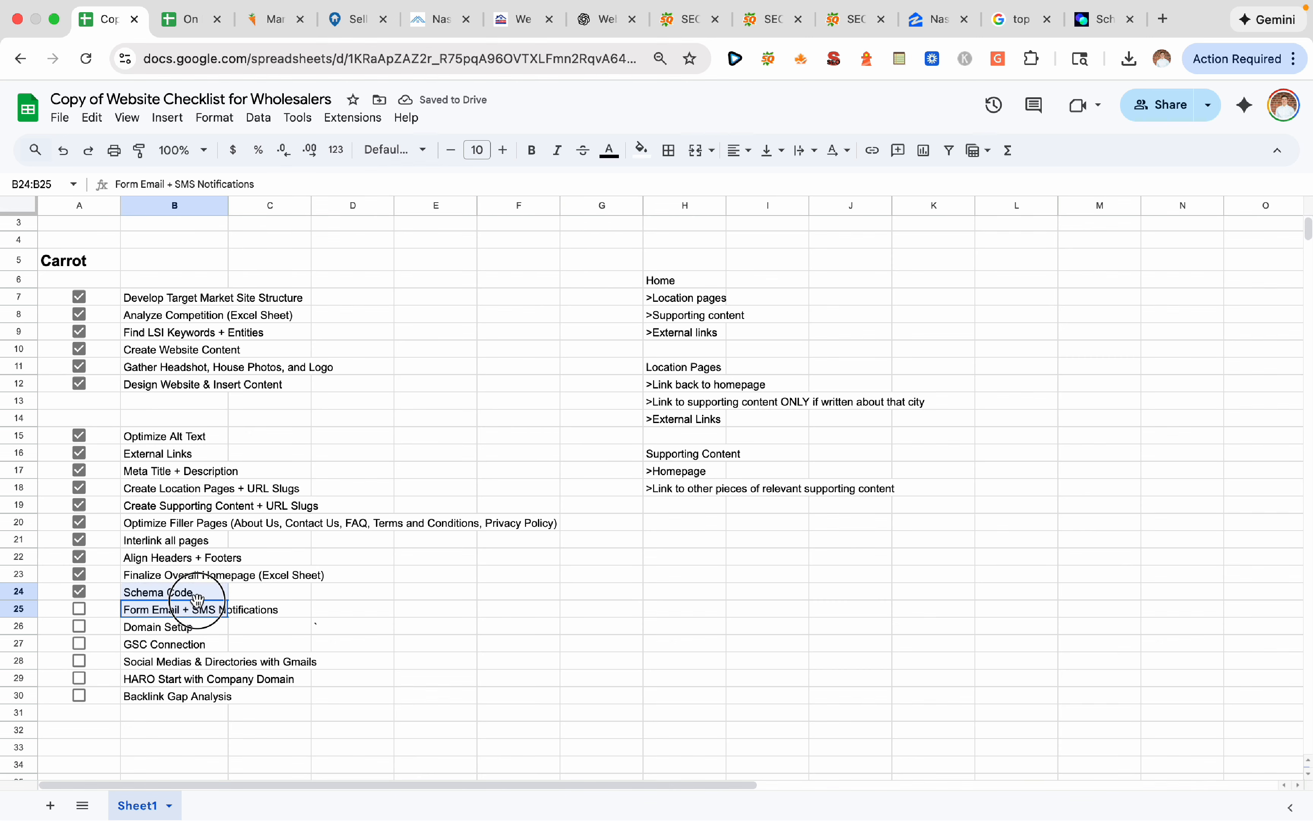
left_click(418, 599)
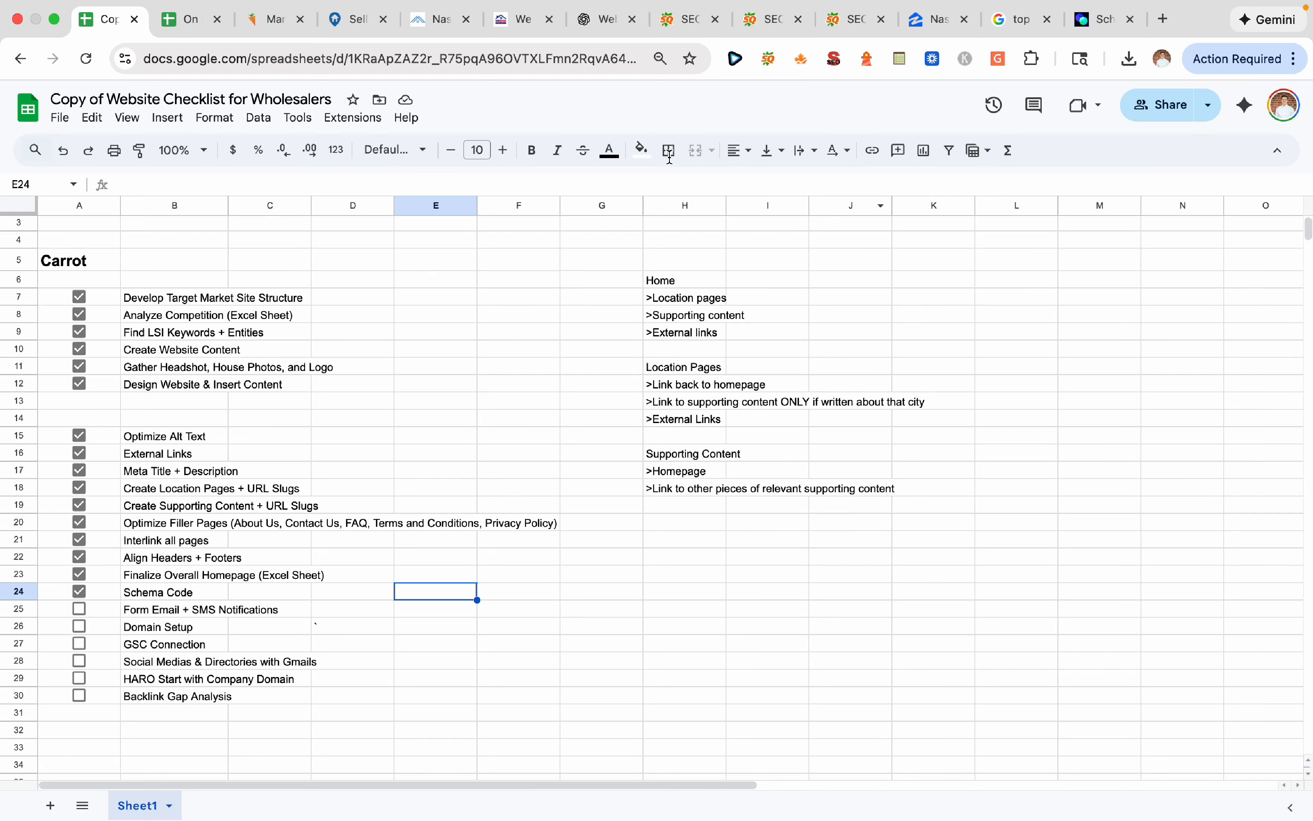
Examine the Admin Email and Phone fields in the Carrot site's General settings, and return to the checklist spreadsheet
left_click(279, 27)
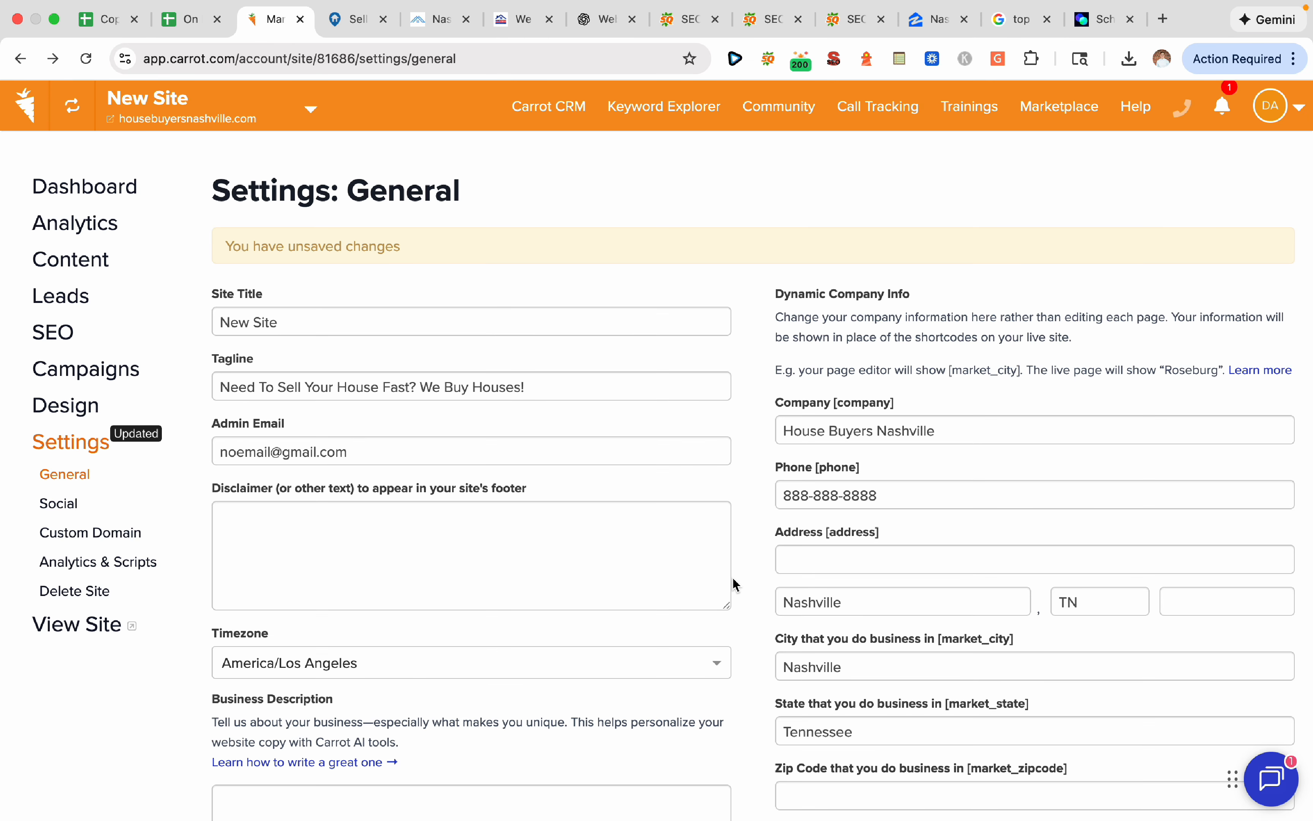
scroll(734, 585, "down", 1)
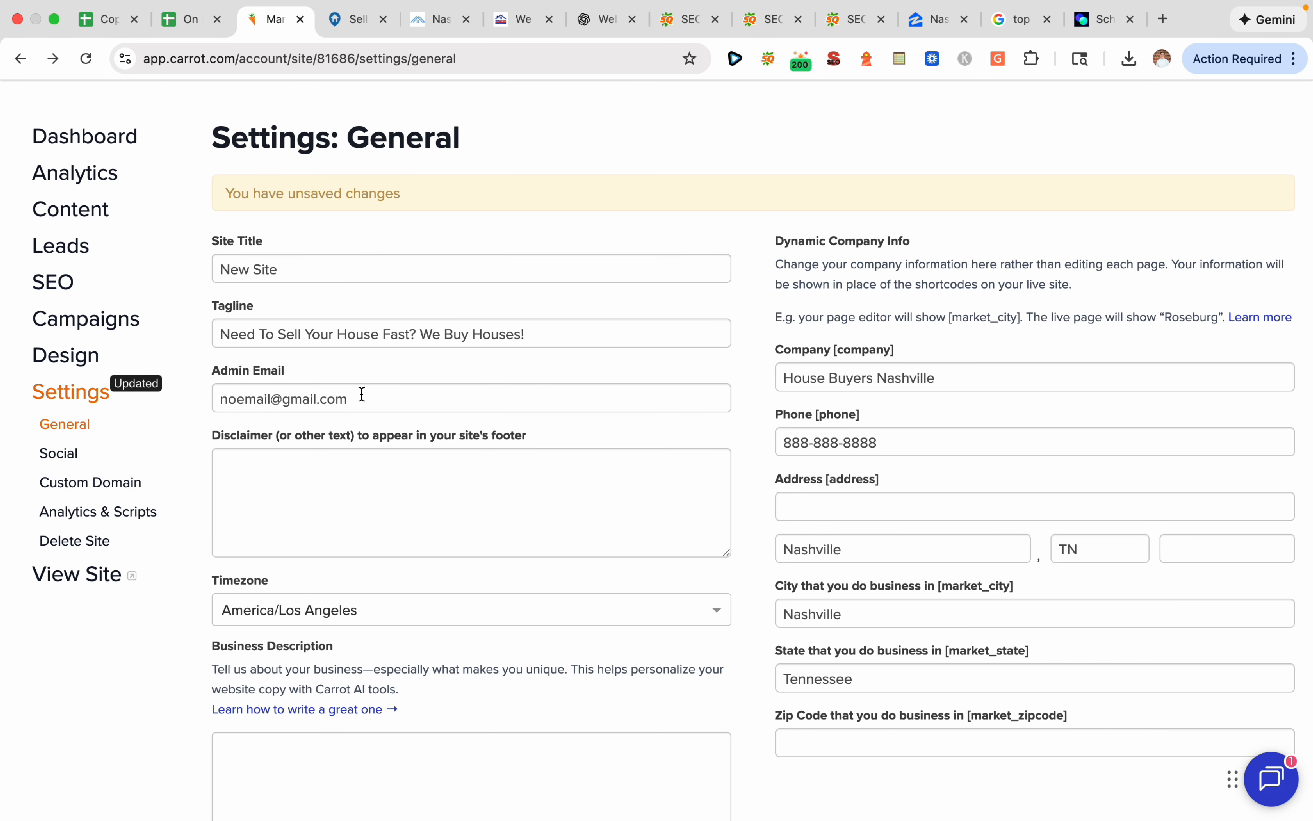
left_click_drag(372, 402, 202, 405)
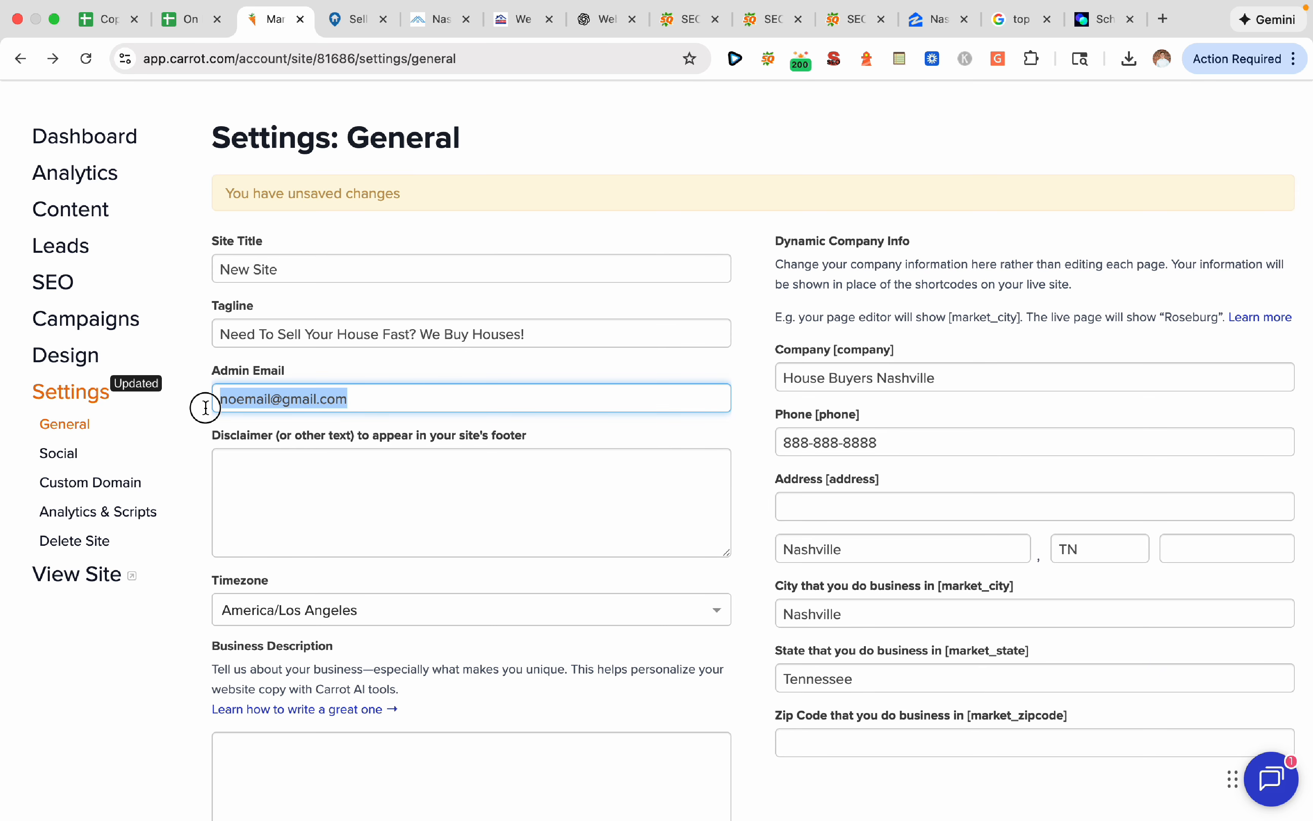
triple_click(875, 440)
left_click(745, 454)
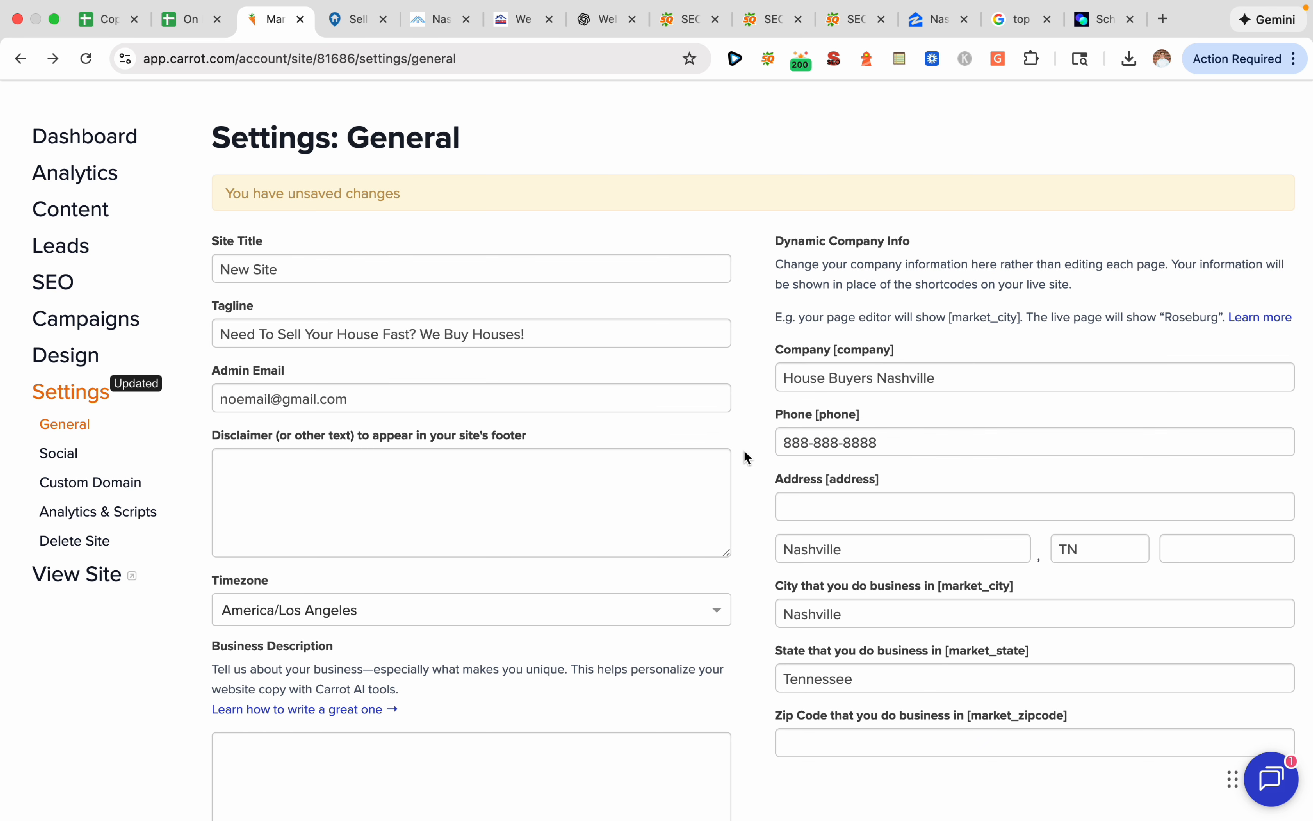
scroll(746, 456, "up", 2)
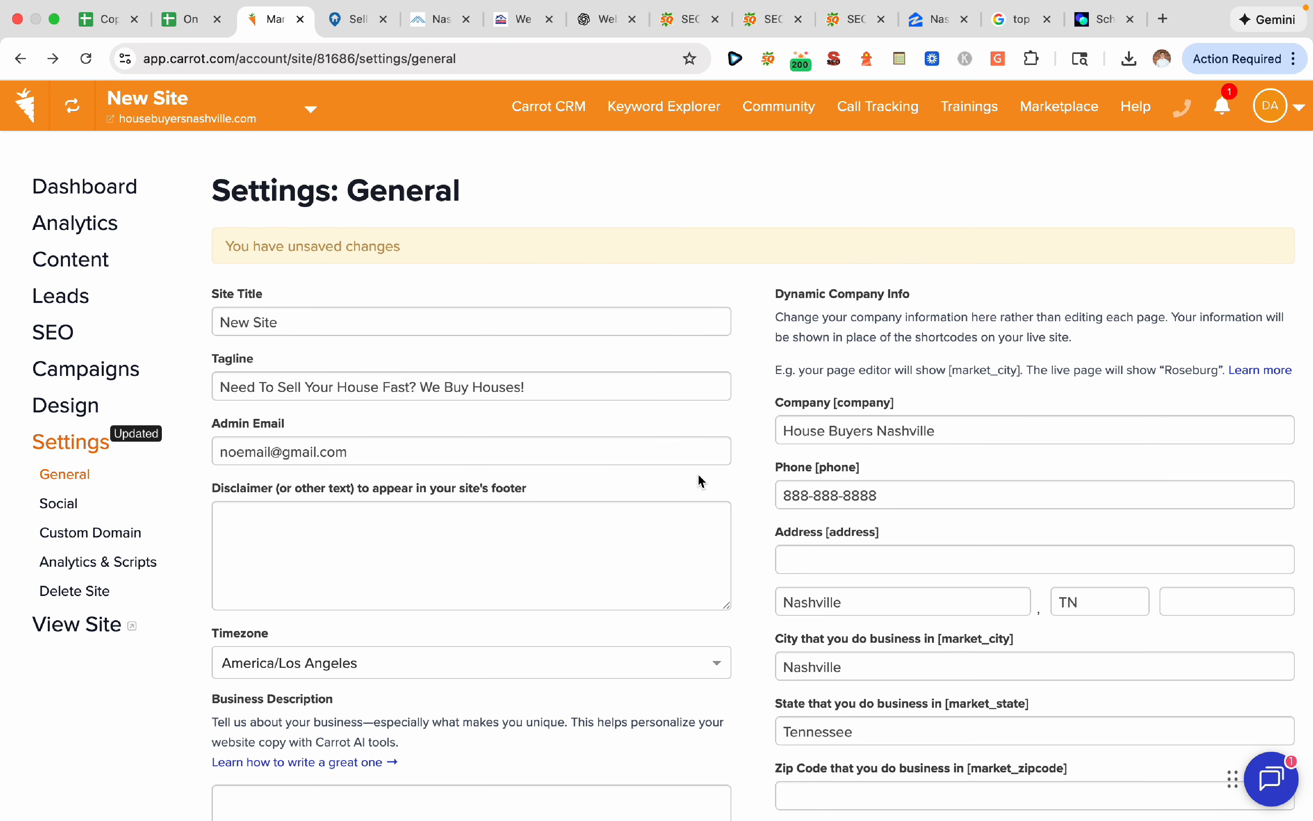
left_click(100, 27)
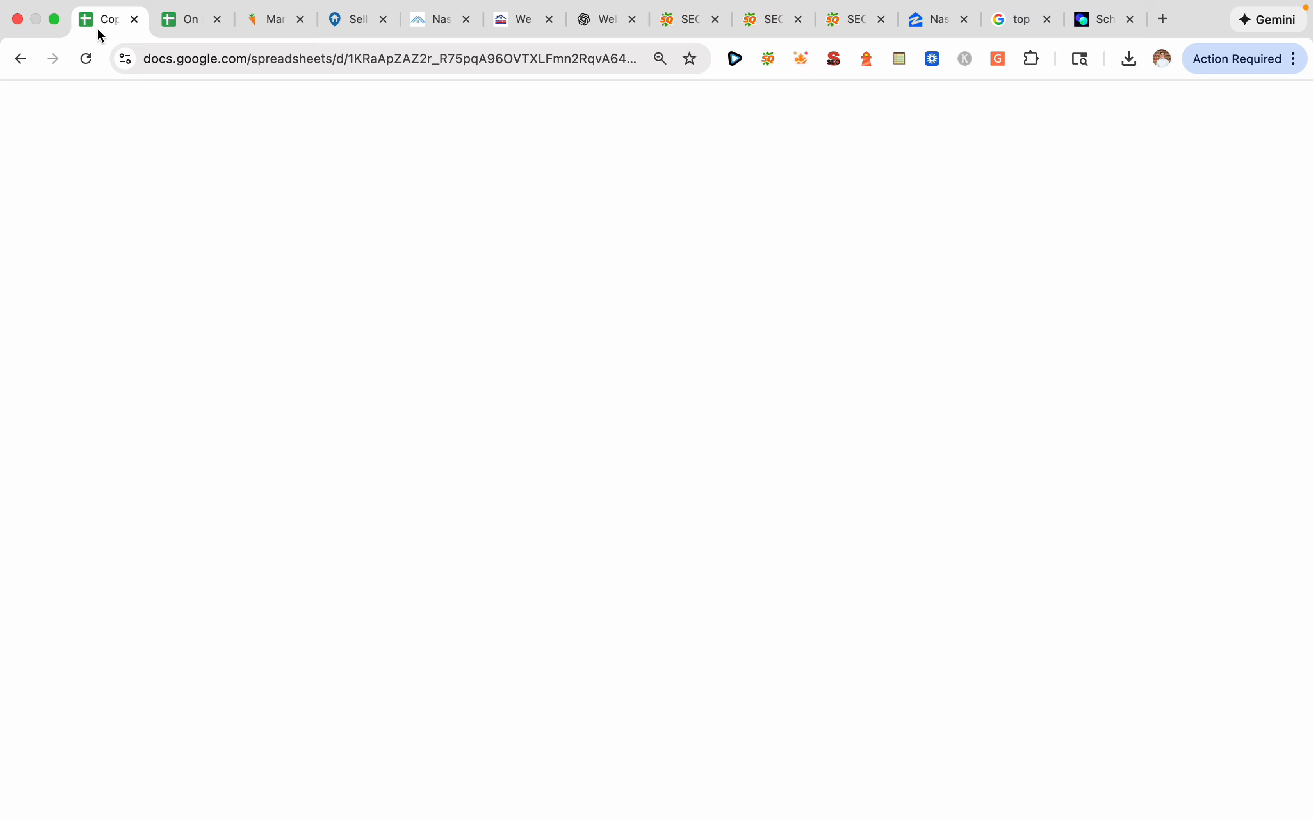
Check the Carrot site's General settings, and mark Form Email + SMS Notifications as completed in the website checklist spreadsheet
left_click(188, 19)
left_click(261, 19)
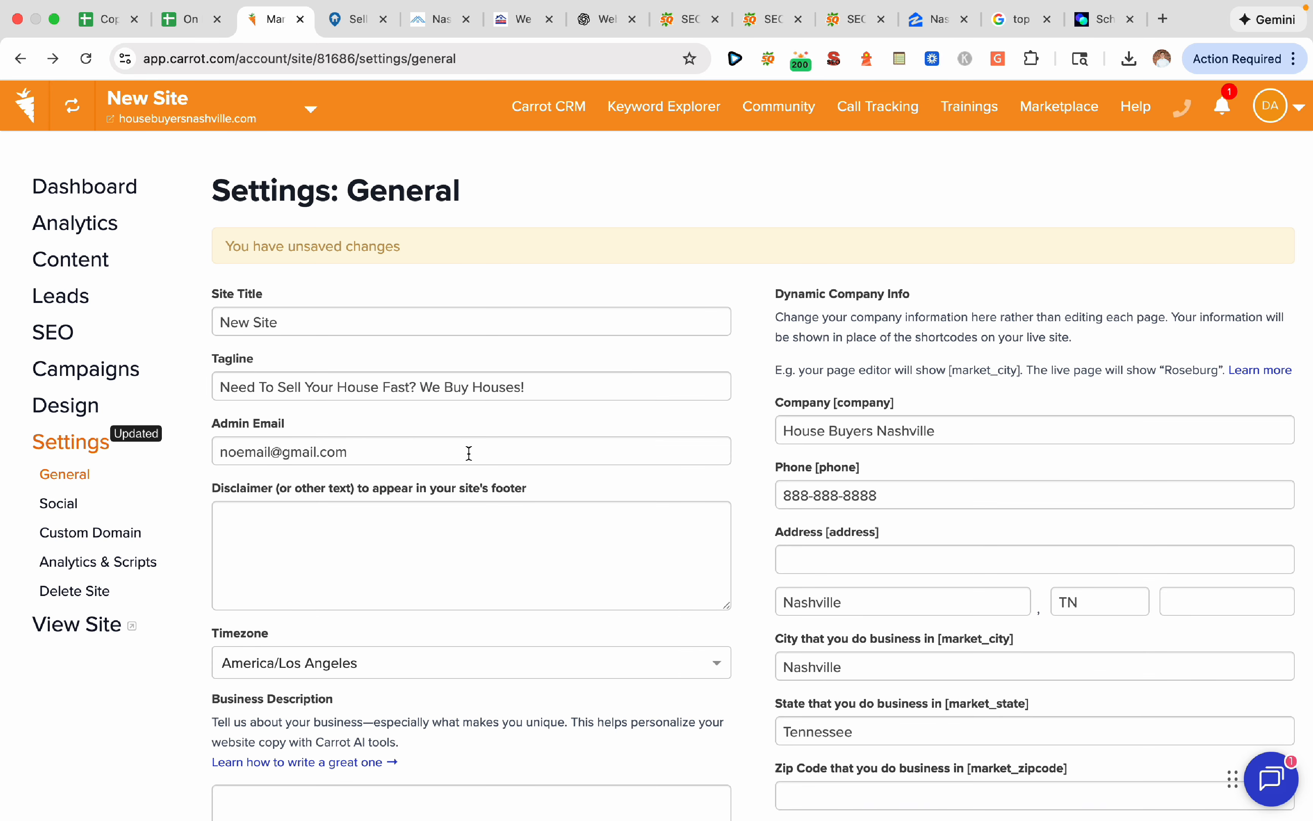
left_click(110, 26)
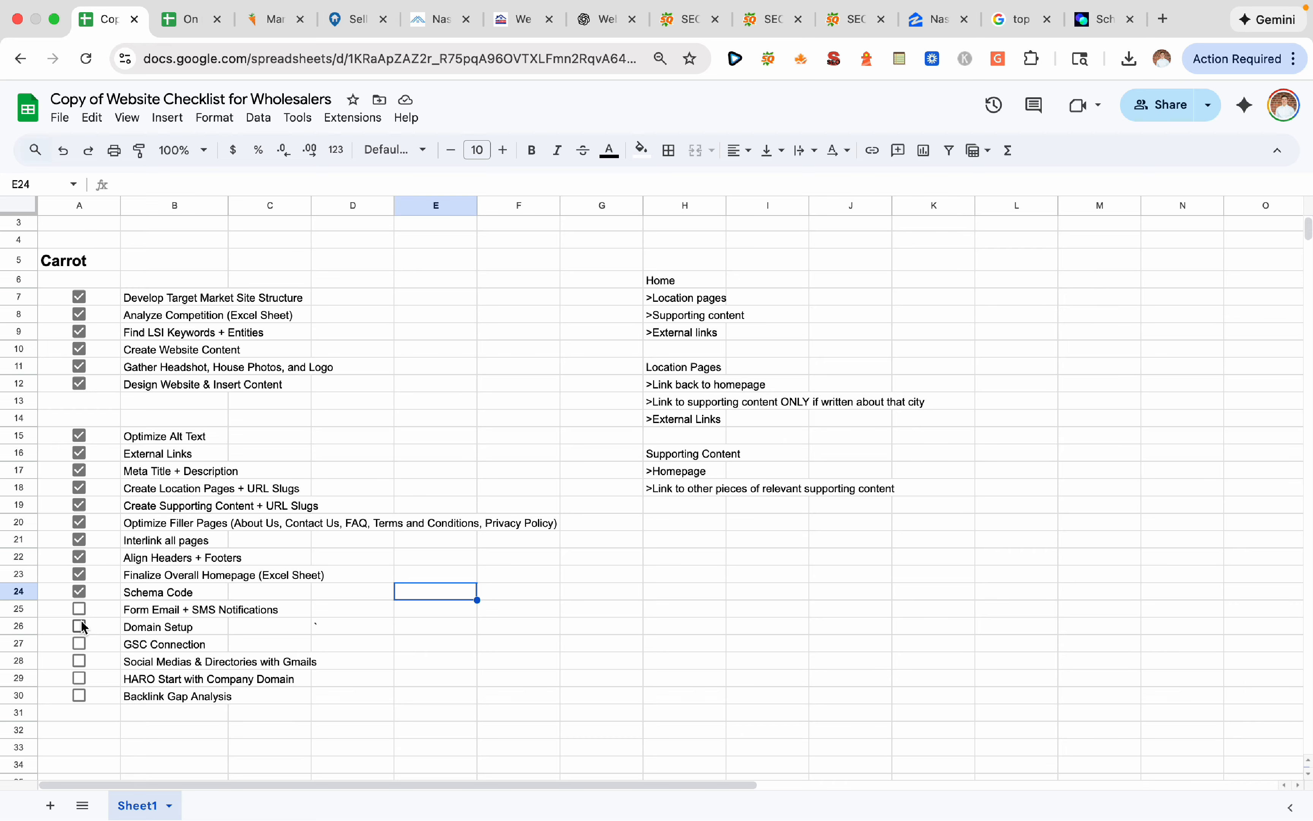
left_click(79, 609)
scroll(532, 612, "down", 3)
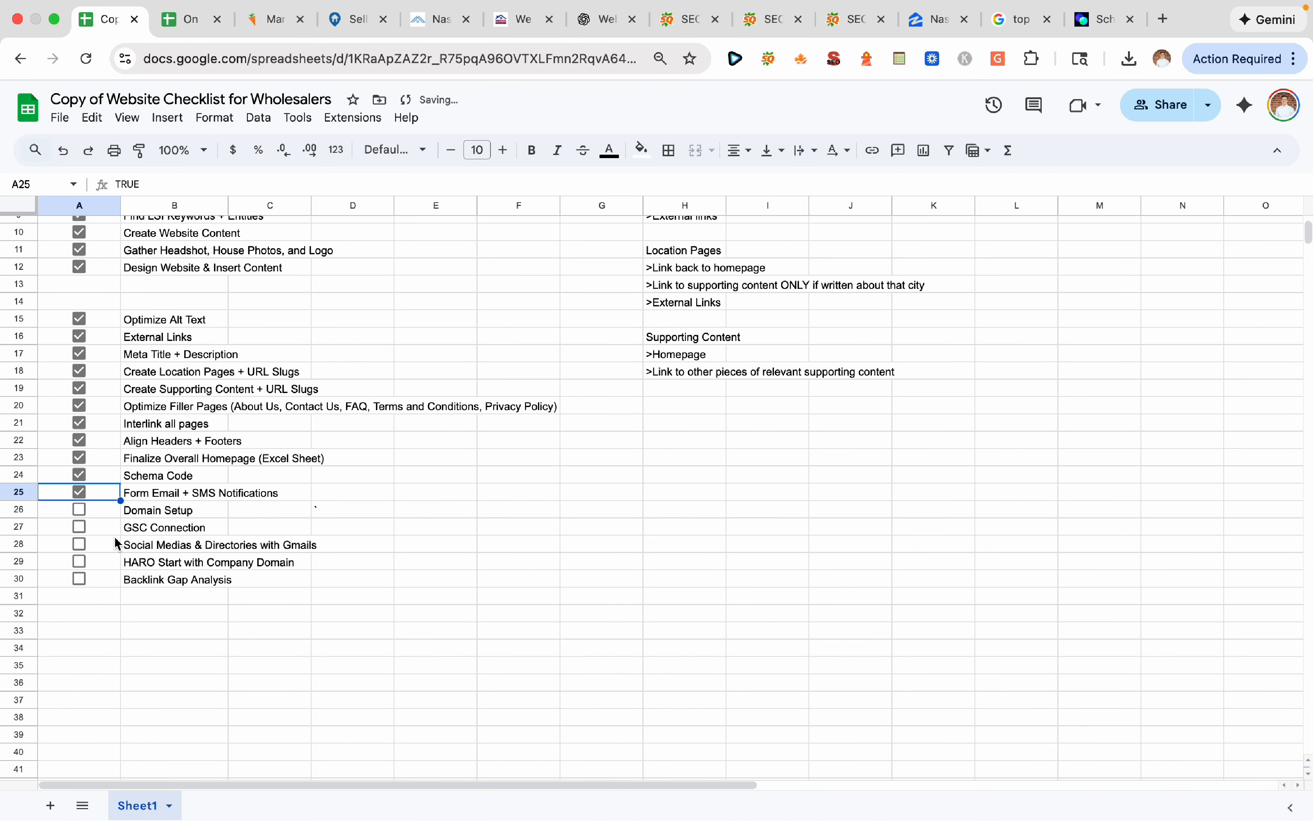
Open the Carrot site's Custom Domain settings and expand the Add Your Domain and Add DNS Records sections
left_click(274, 20)
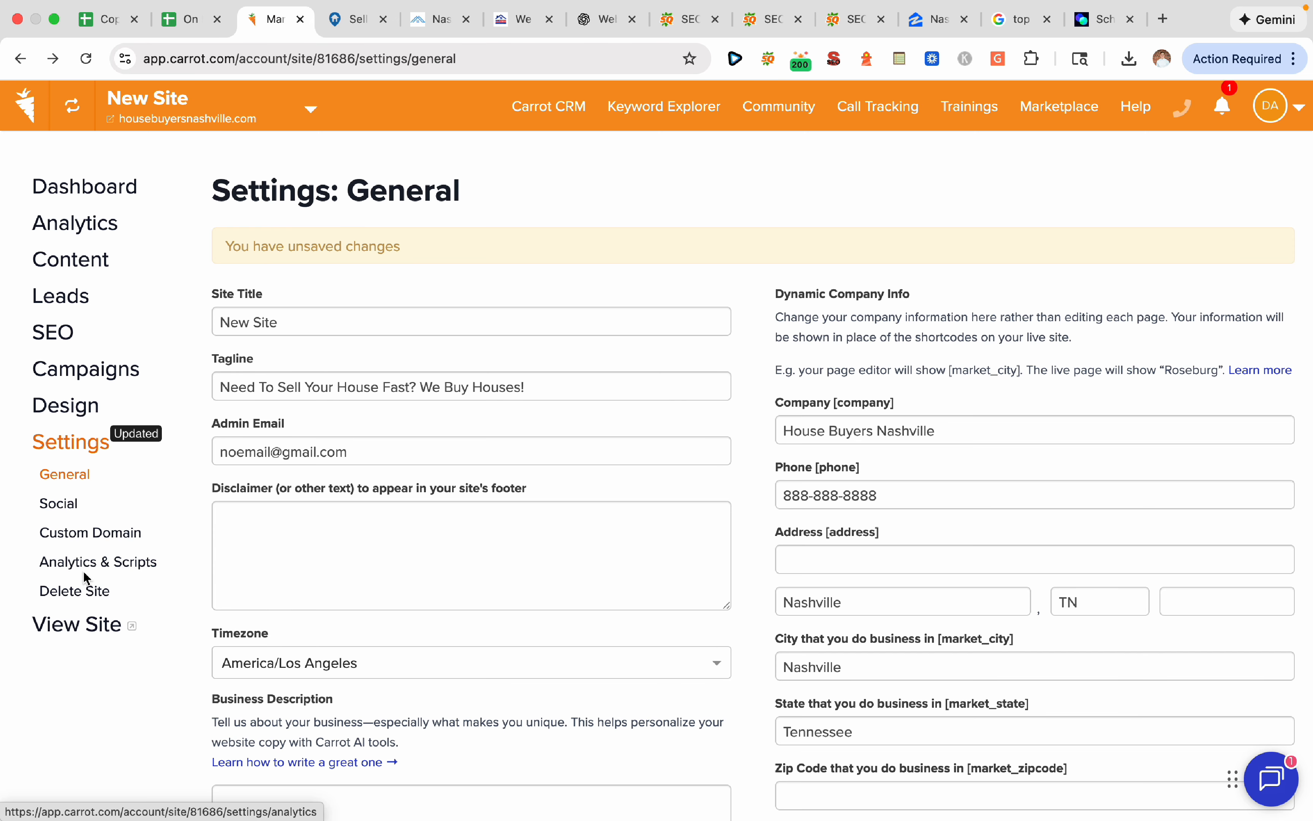
left_click(90, 544)
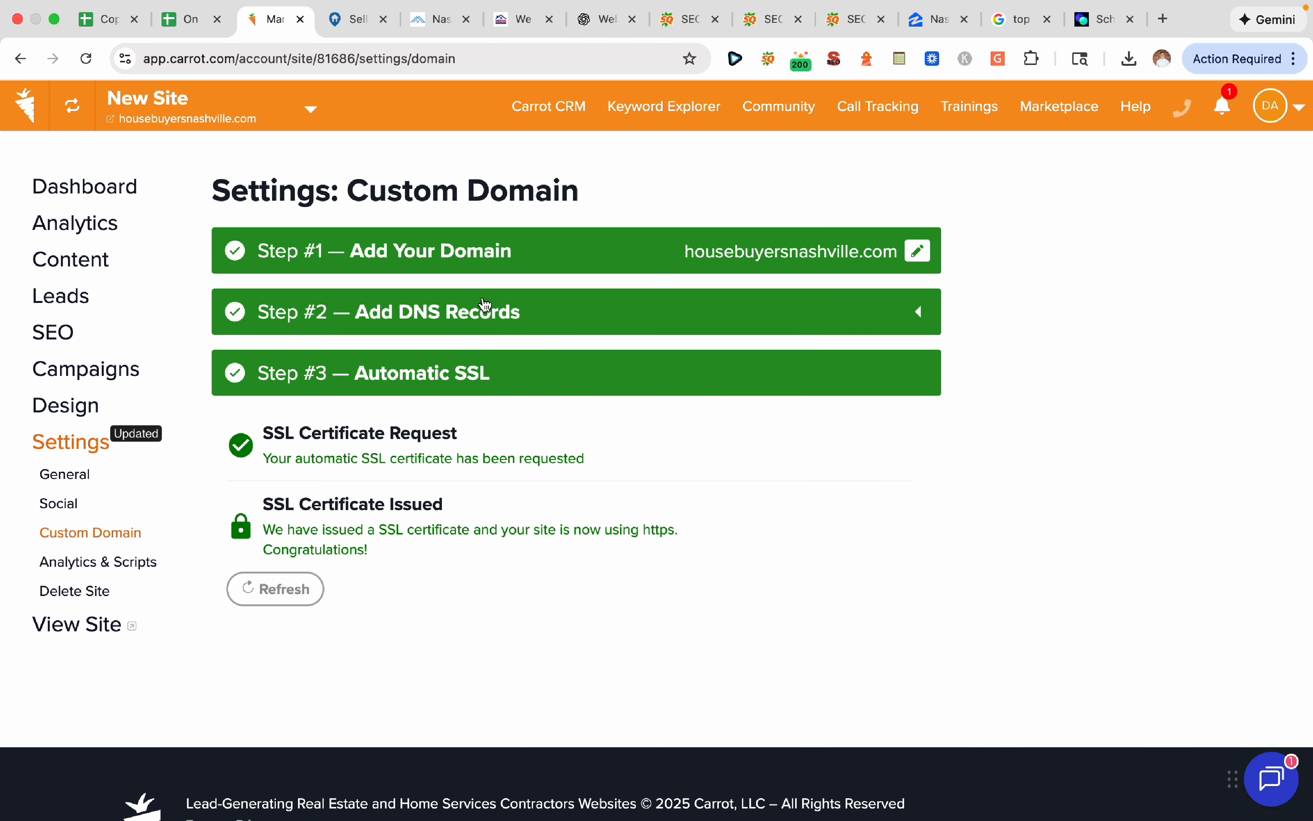
left_click(625, 261)
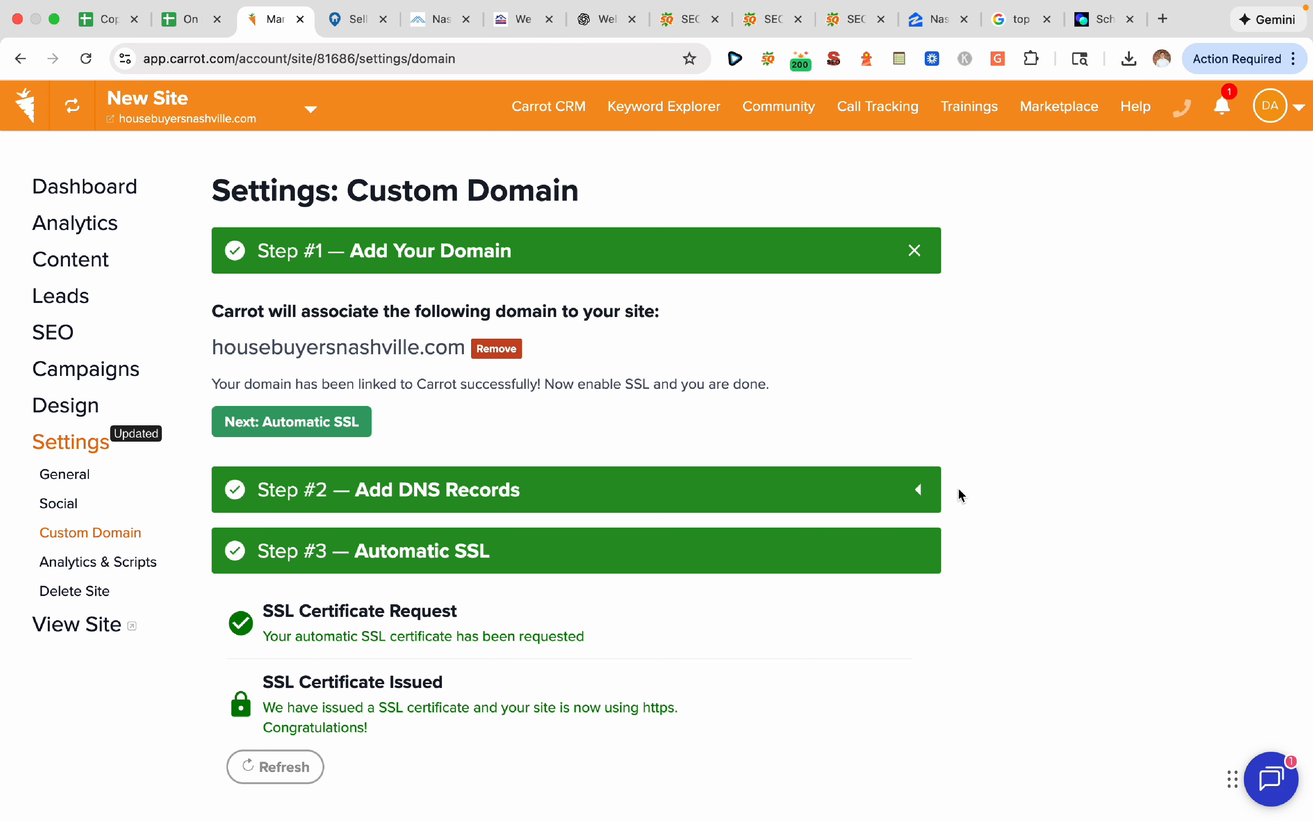
scroll(1070, 460, "down", 2)
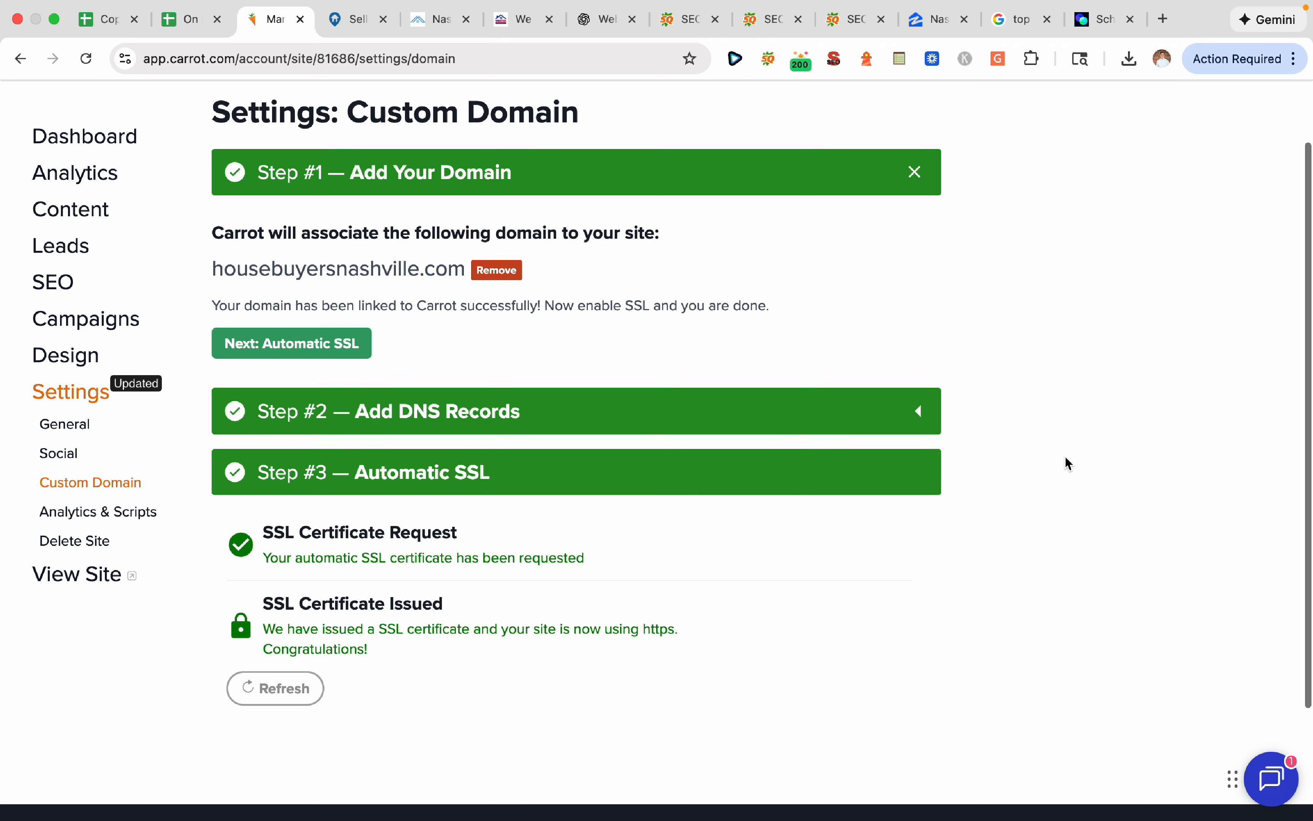
left_click(651, 424)
Examine the DNS setup instructions for adding the A record and the CNAME record with the domain registrar
scroll(1037, 483, "down", 10)
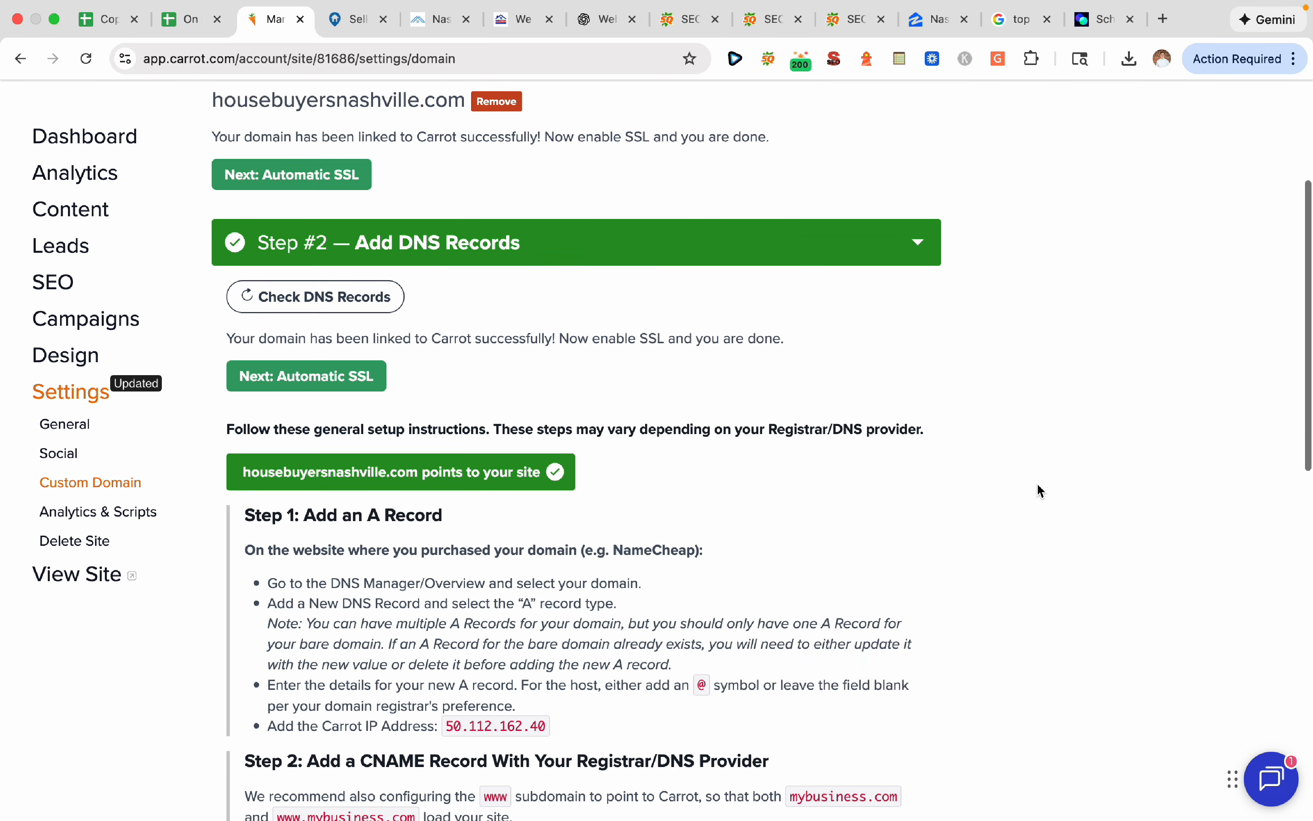
scroll(1037, 483, "up", 11)
scroll(1037, 483, "down", 10)
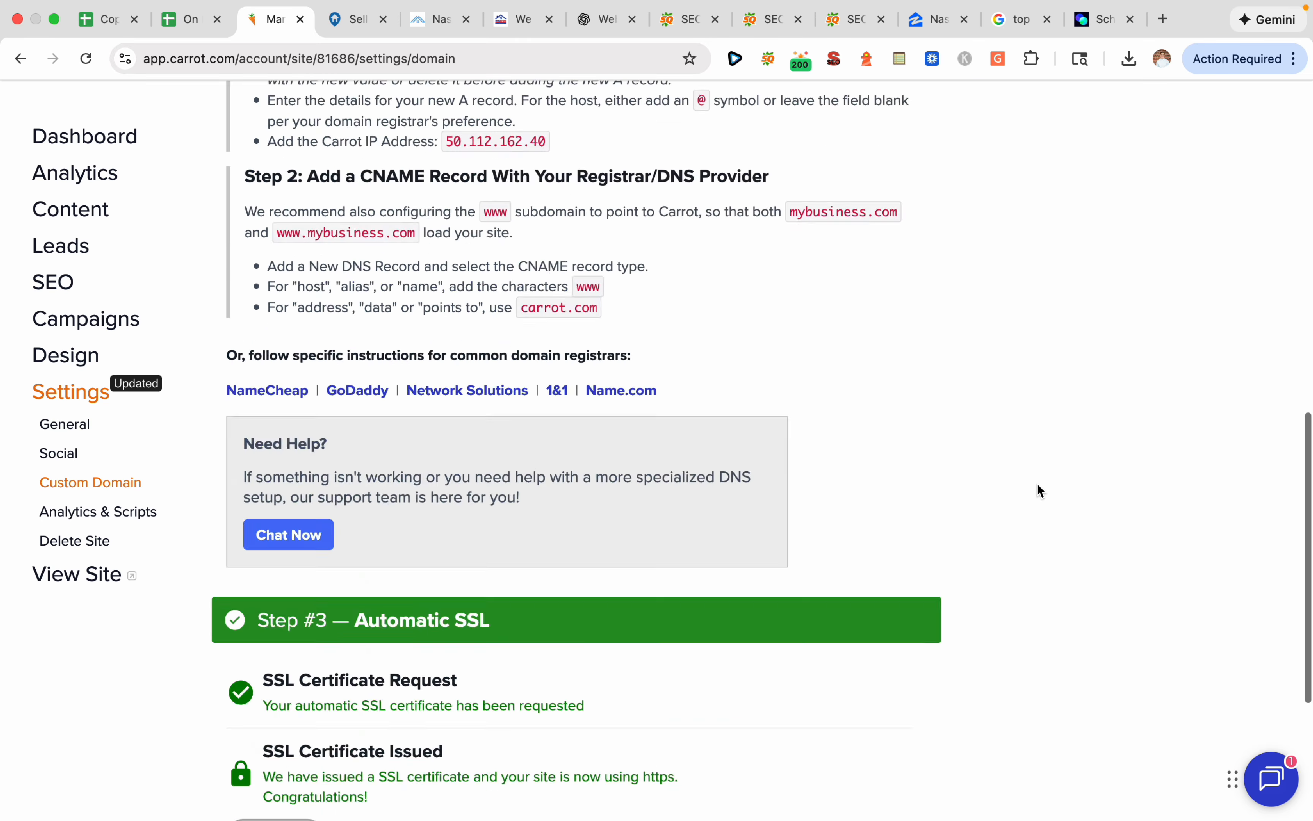
scroll(1037, 483, "up", 10)
scroll(1037, 483, "down", 10)
scroll(1037, 486, "up", 10)
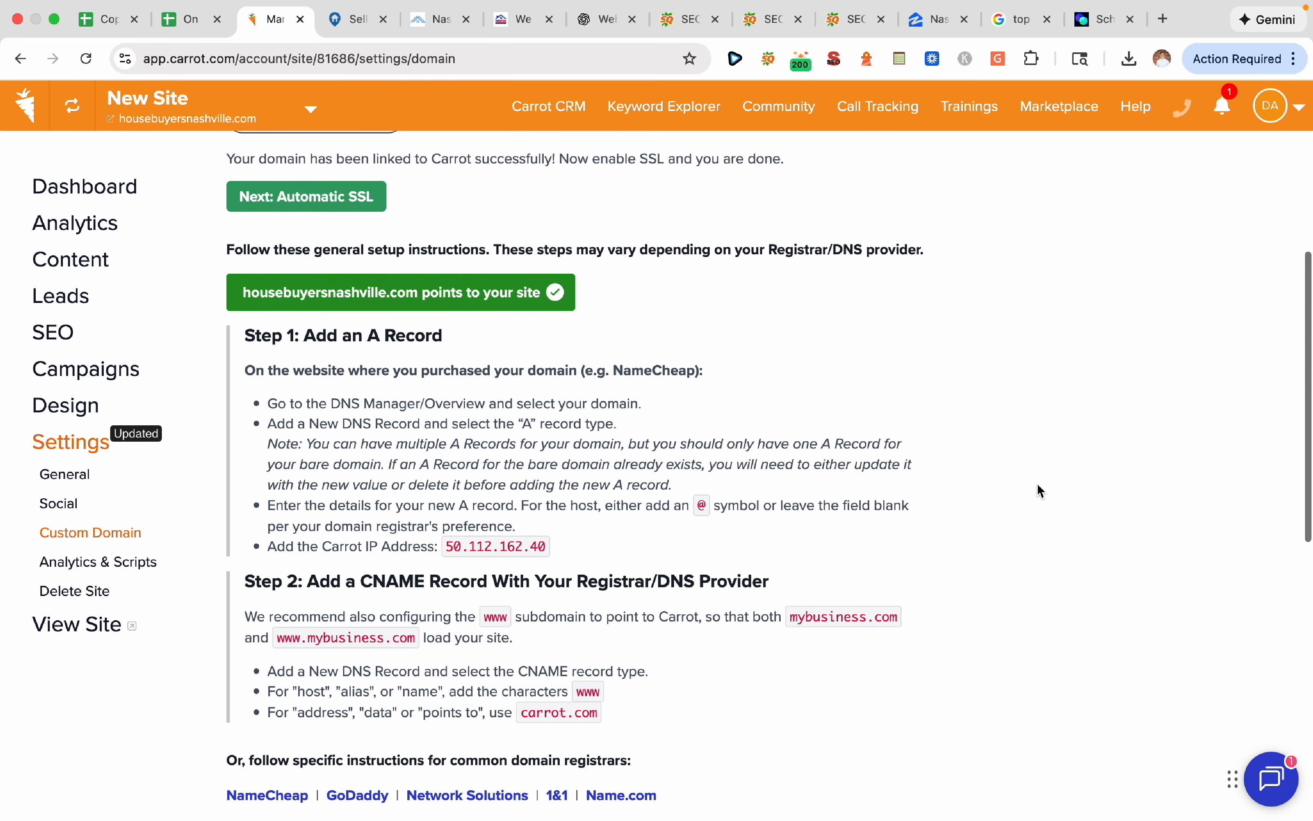
scroll(1038, 491, "up", 3)
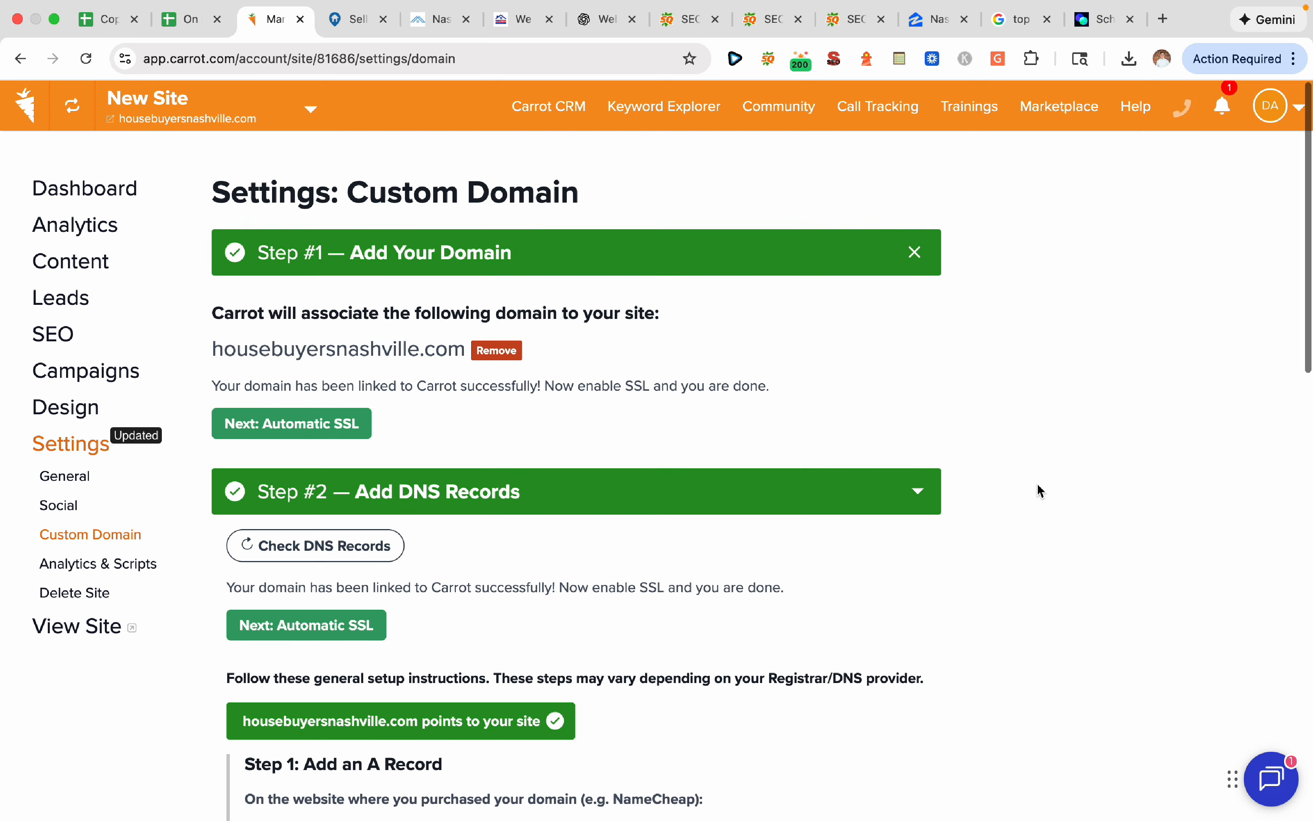
scroll(1054, 478, "down", 1)
scroll(1054, 483, "down", 5)
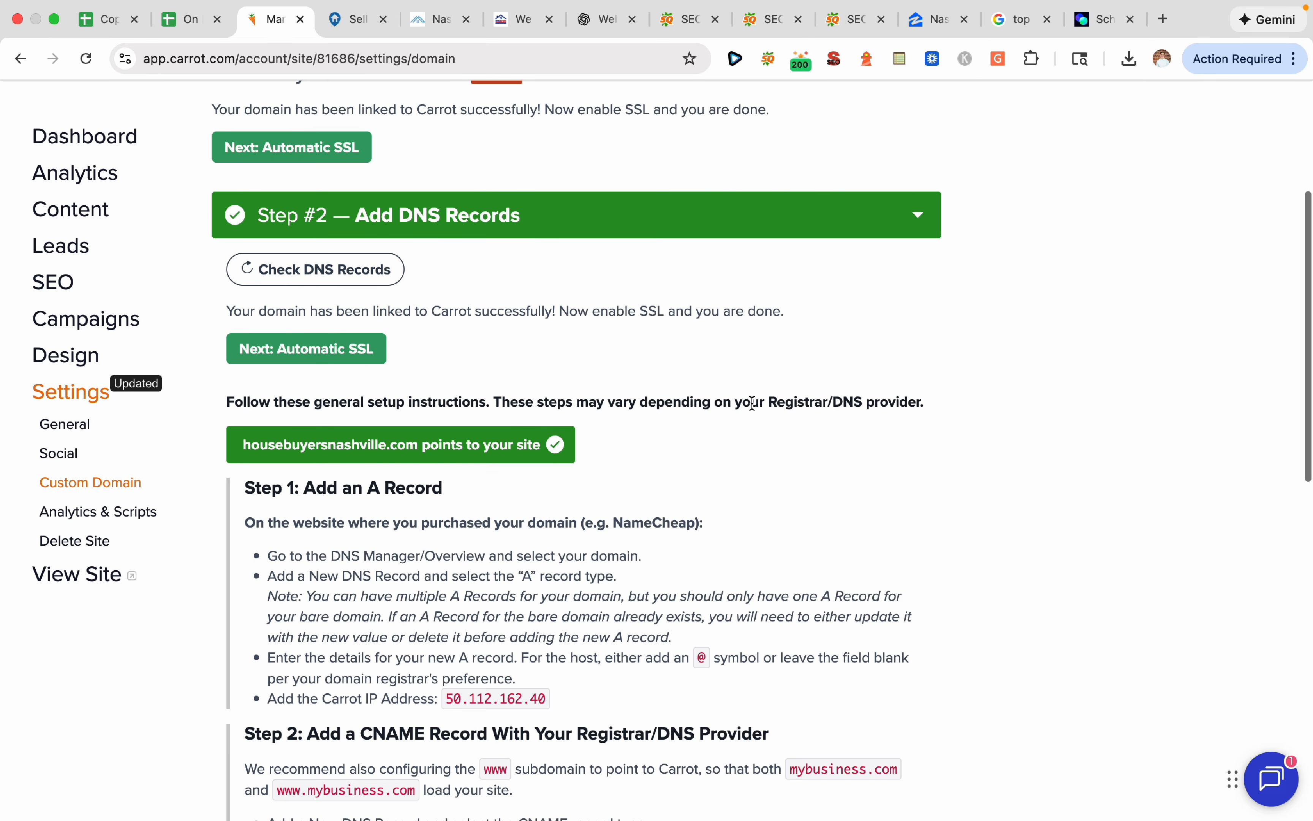
scroll(594, 334, "up", 4)
scroll(476, 413, "down", 4)
scroll(742, 460, "down", 3)
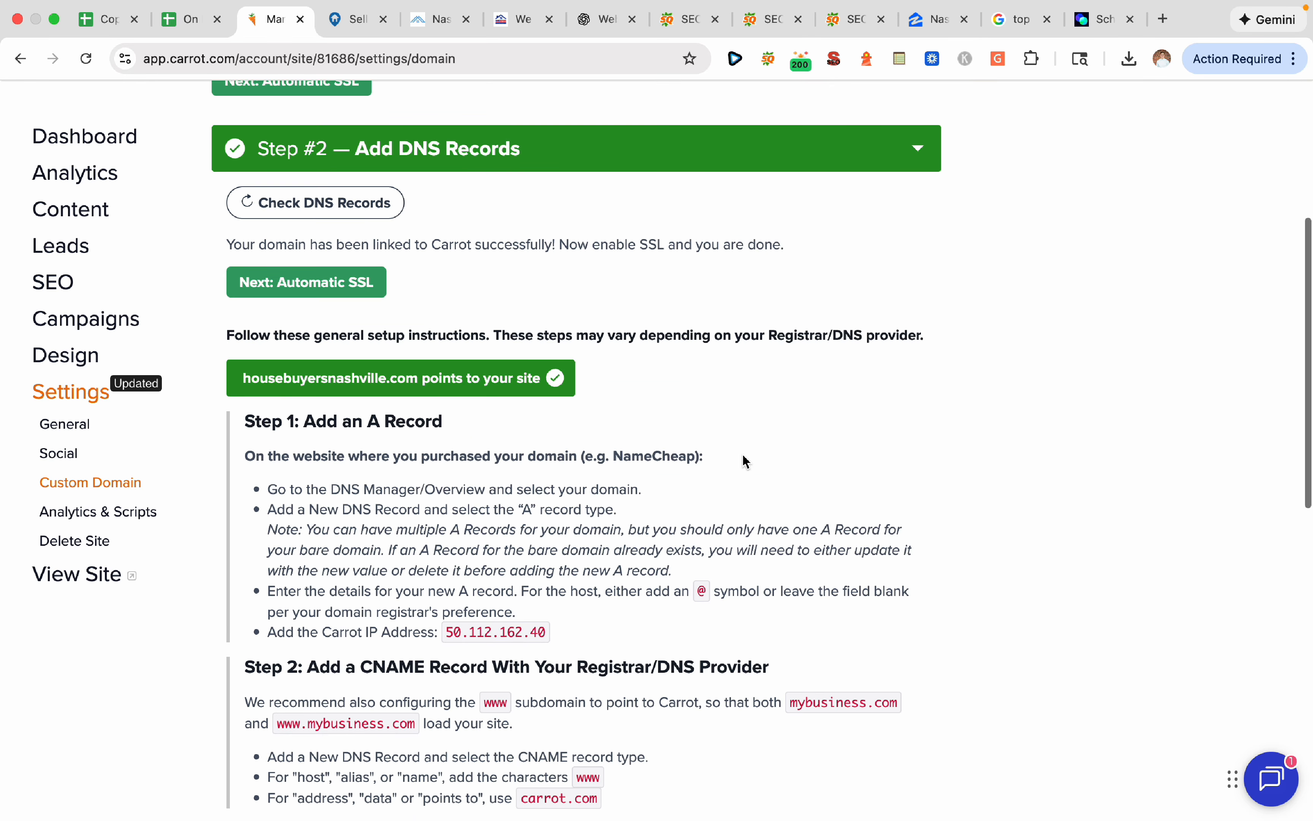
scroll(384, 541, "down", 2)
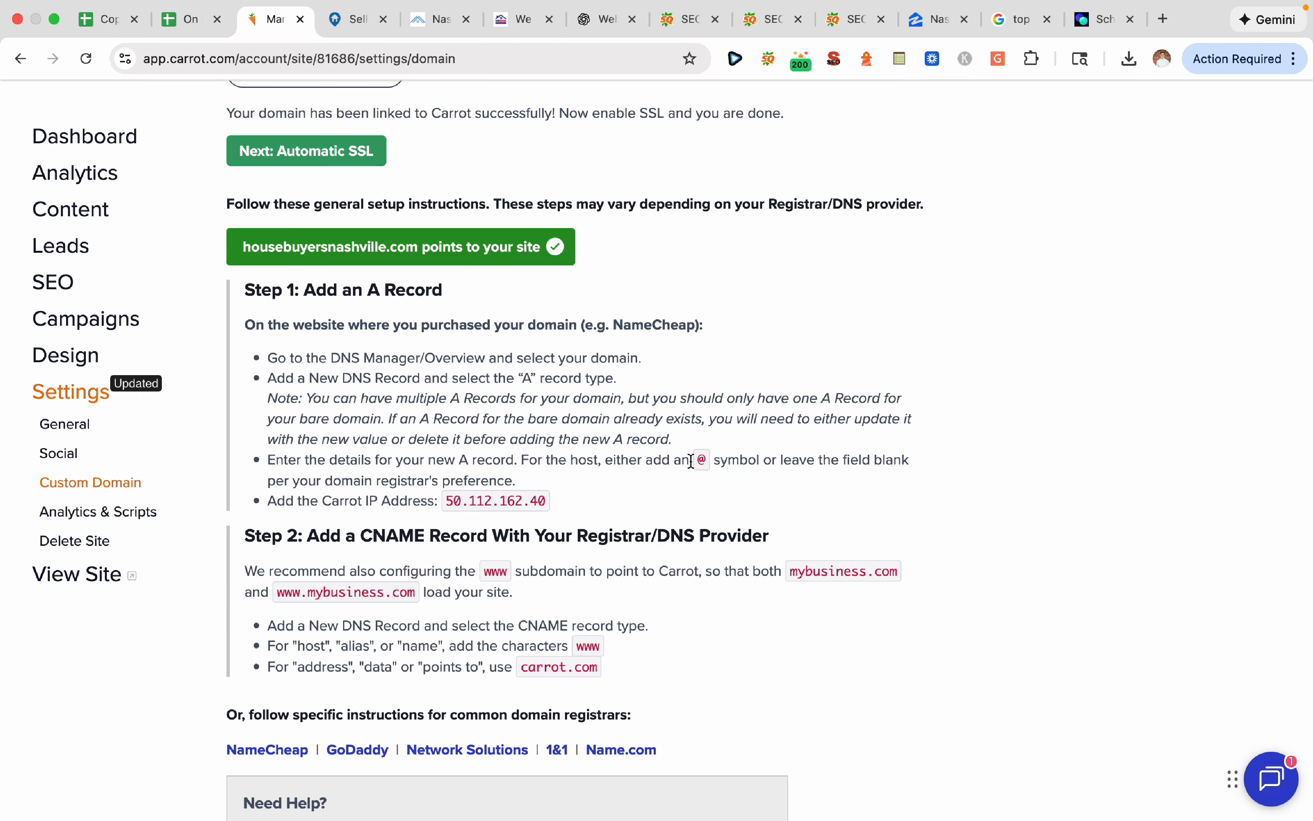
scroll(828, 493, "down", 5)
scroll(613, 691, "down", 6)
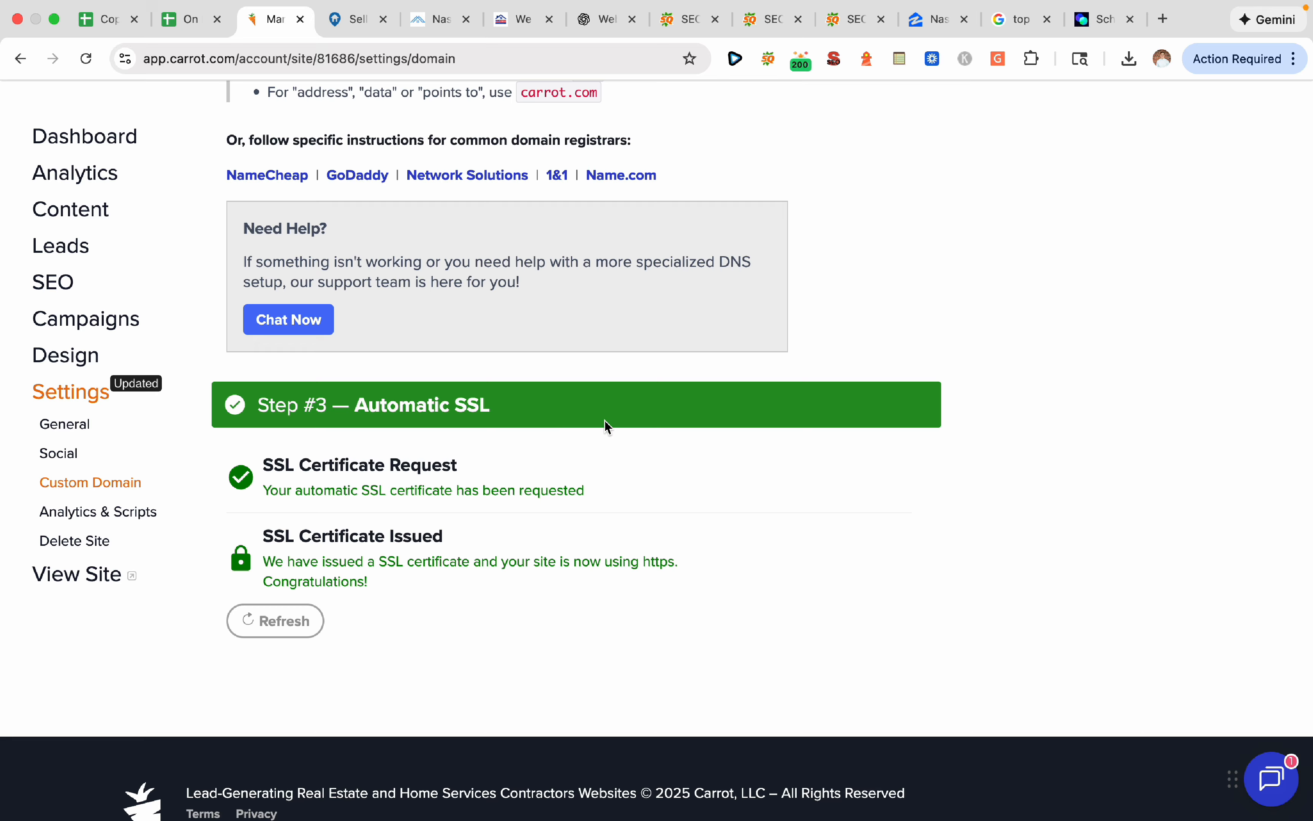
Review the SSL certificate request and issuance status under Automatic SSL in the Custom Domain settings
scroll(862, 471, "up", 5)
scroll(859, 469, "down", 5)
scroll(564, 475, "up", 1)
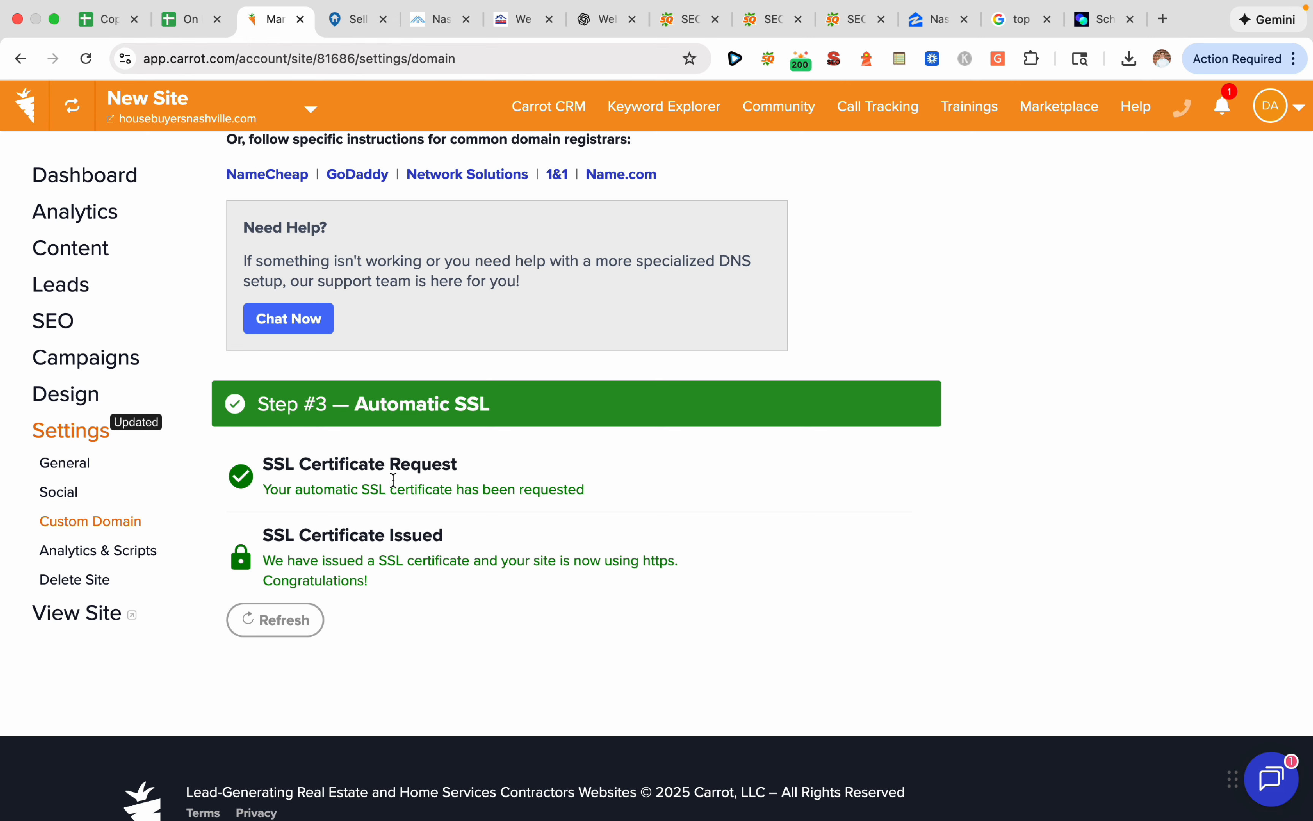
scroll(504, 463, "up", 1)
left_click_drag(461, 504, 197, 498)
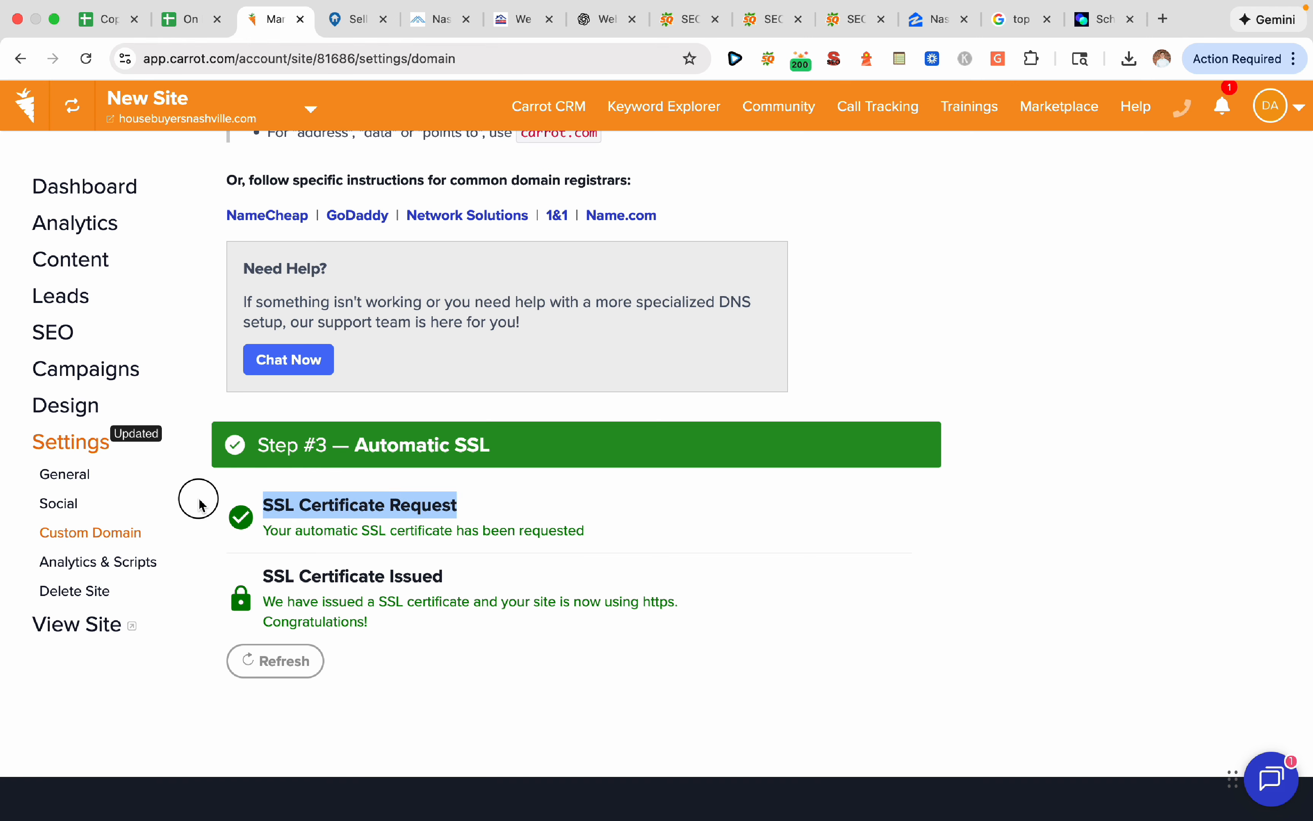
left_click(550, 508)
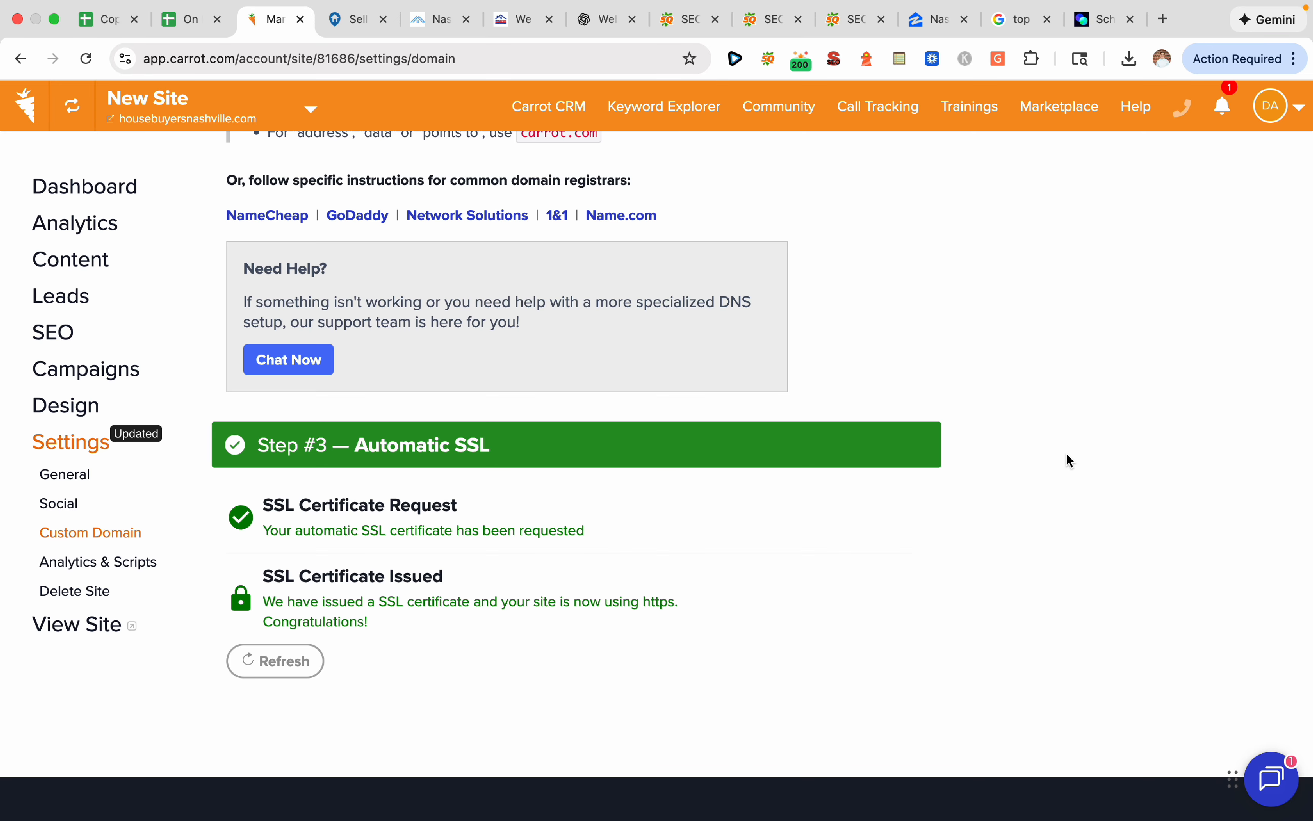
Return to the website checklist spreadsheet and mark Domain Setup as completed
scroll(1070, 460, "up", 15)
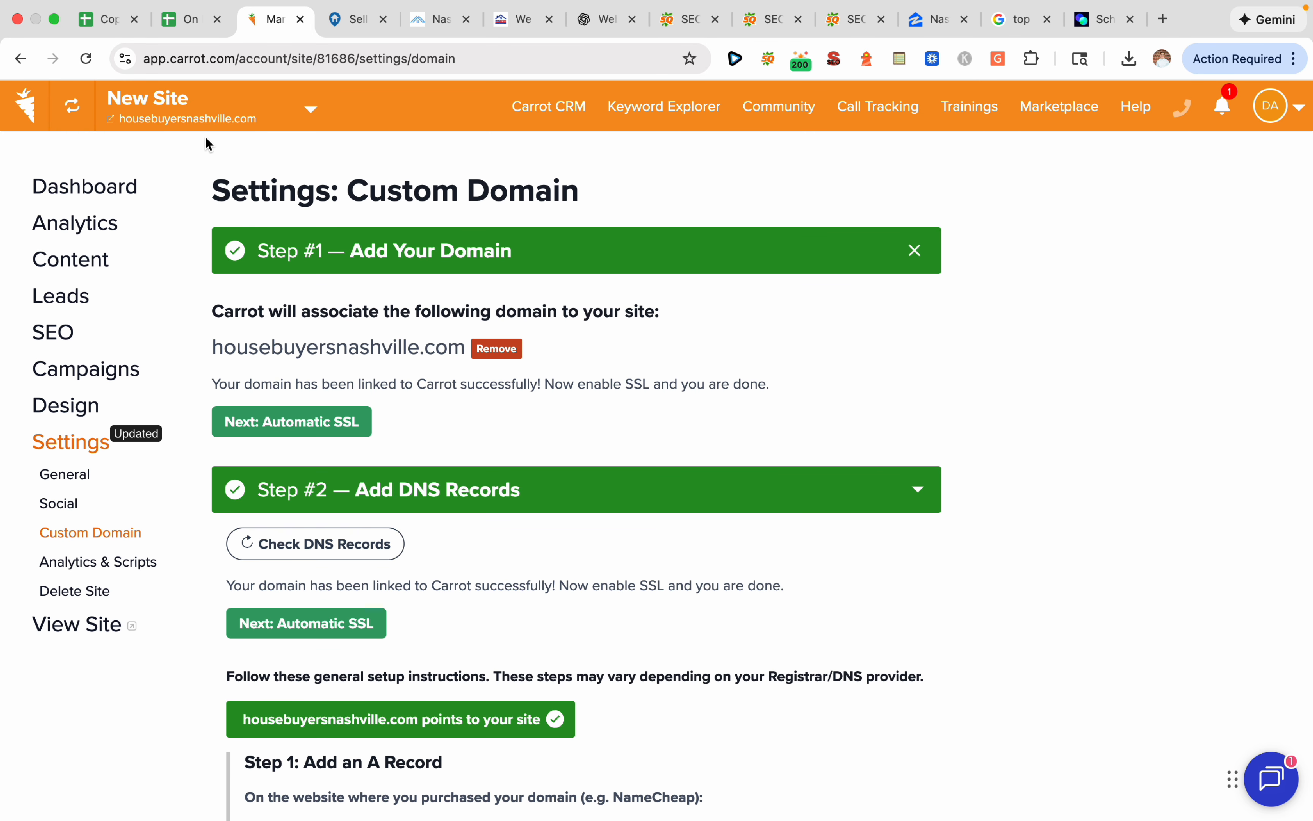
left_click(100, 20)
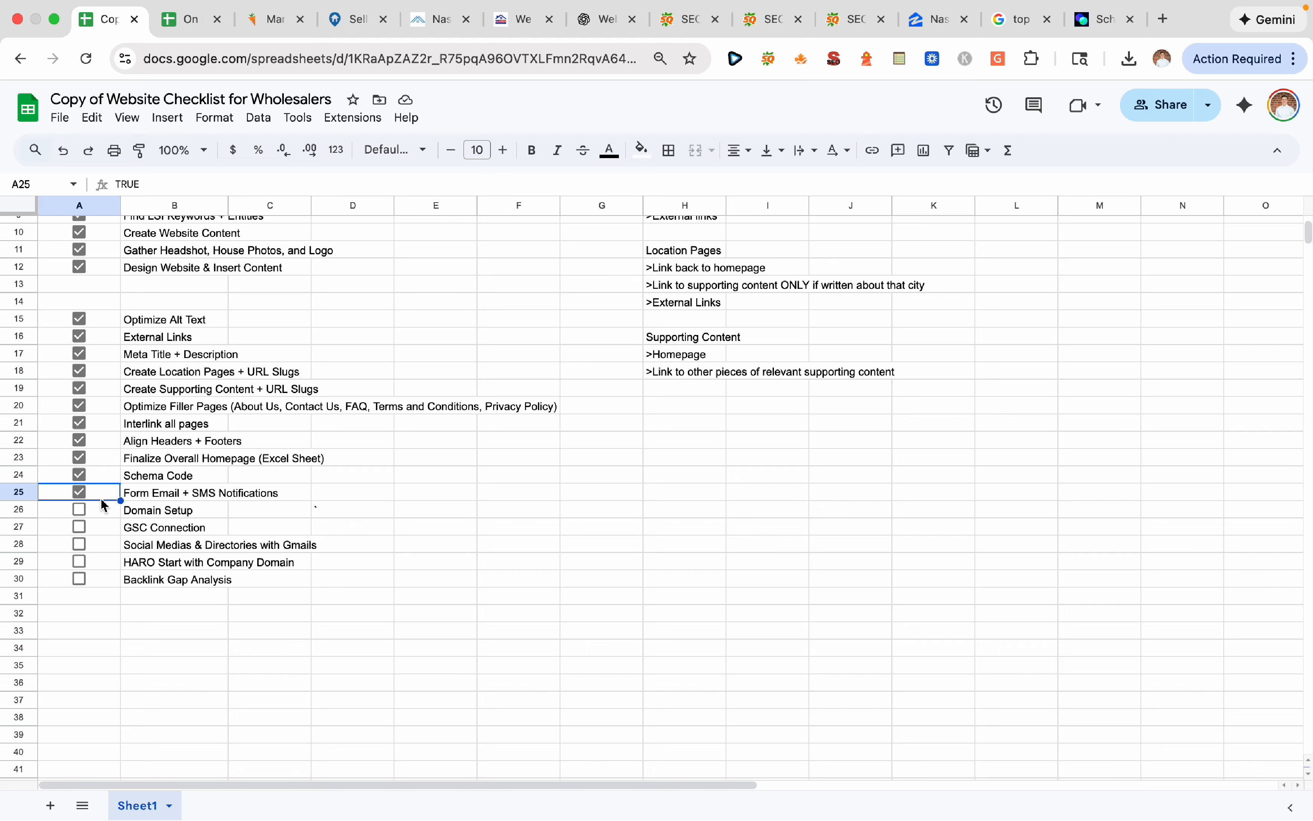
left_click(79, 509)
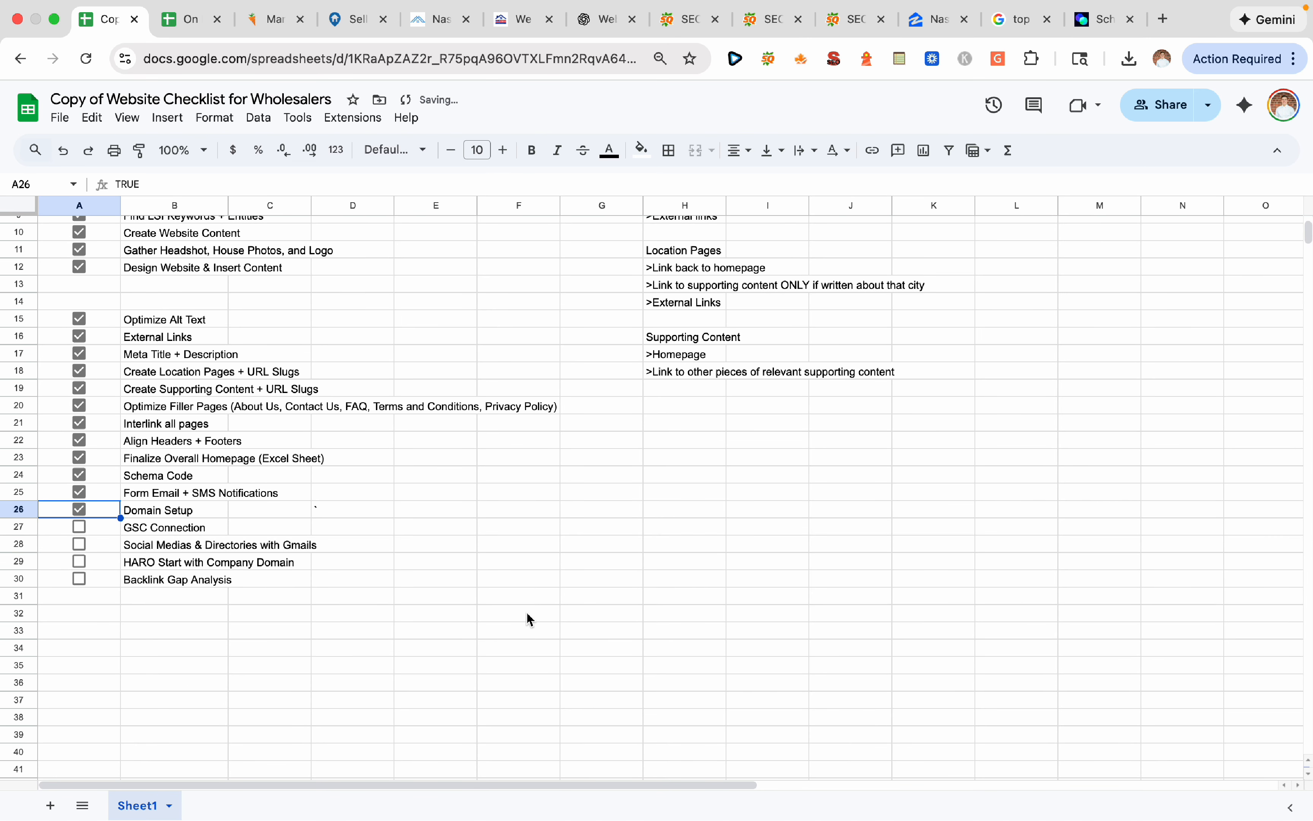
Mark GSC Connection as completed in the website checklist spreadsheet
left_click(188, 521)
left_click(189, 522)
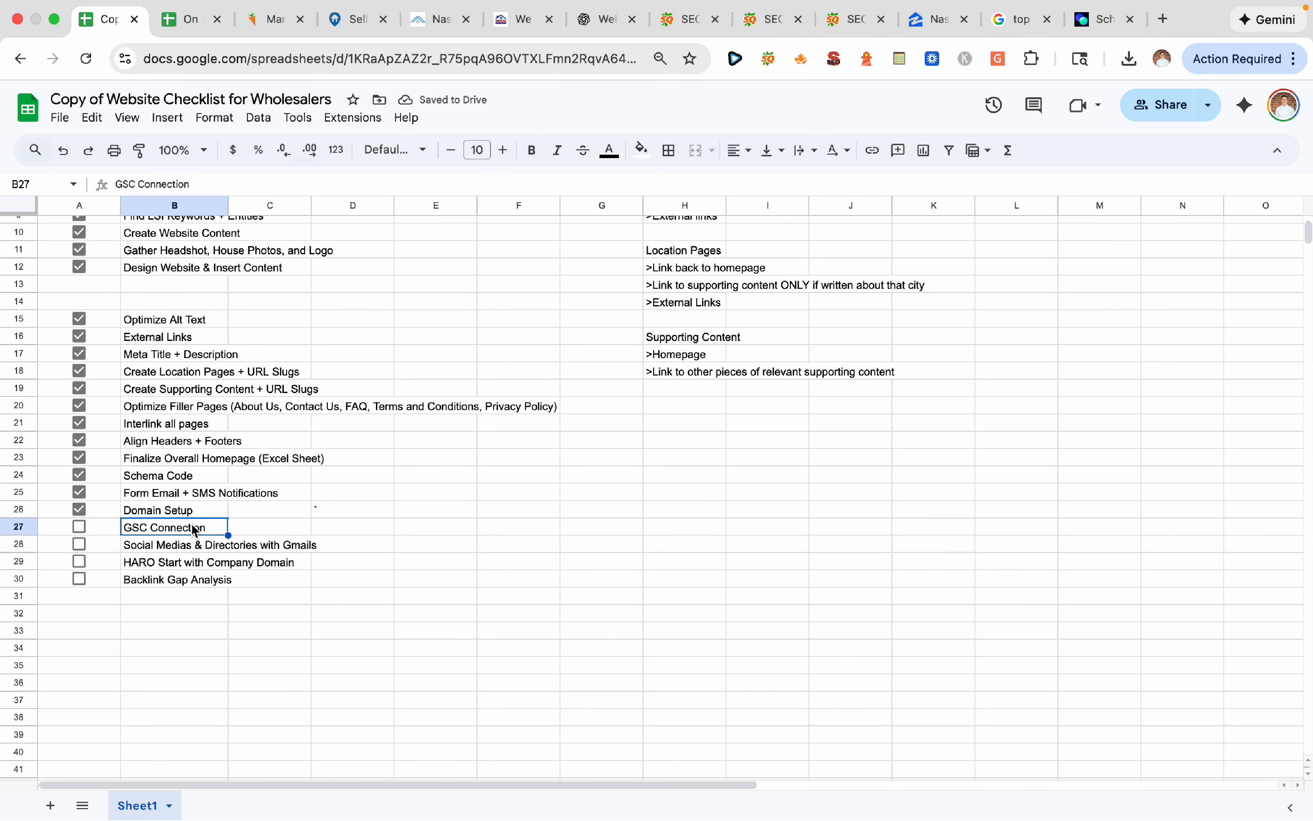
left_click(609, 388)
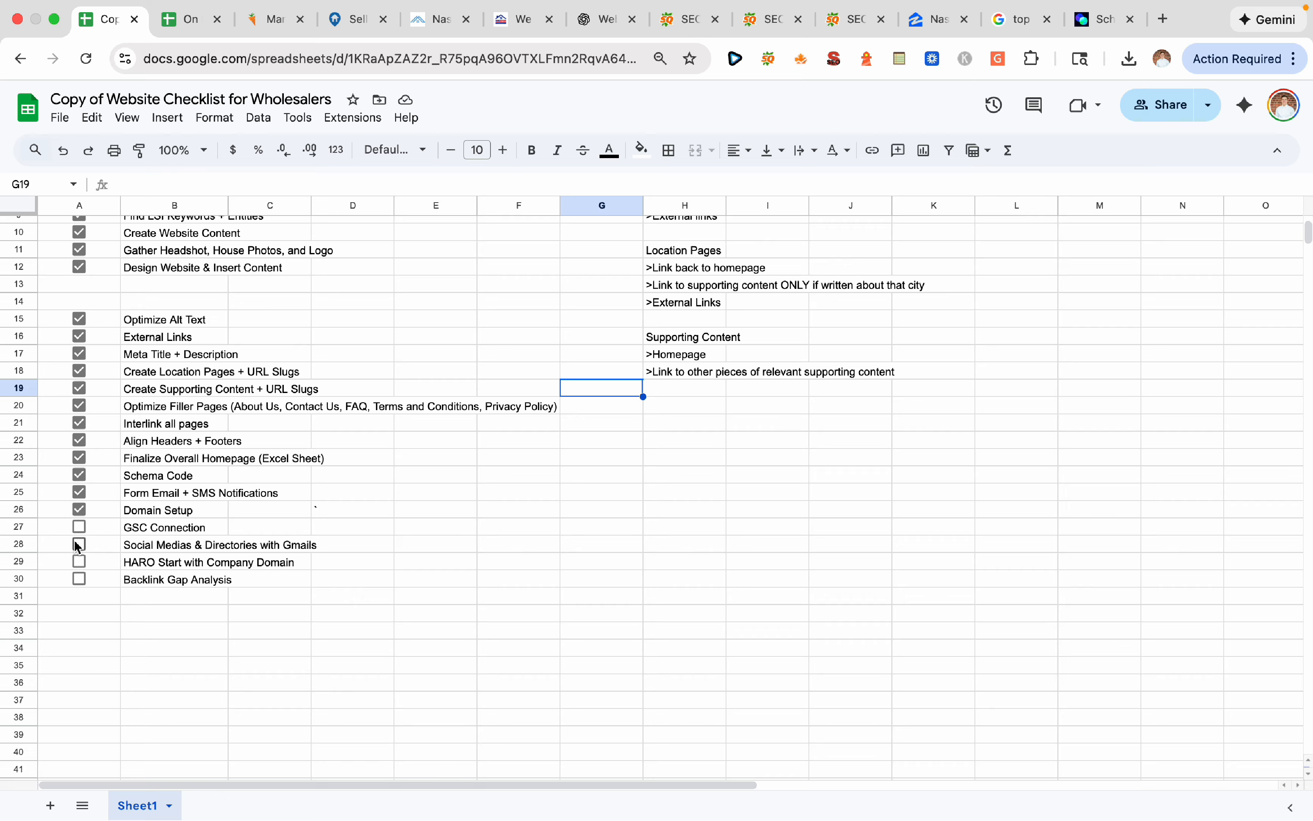
left_click(79, 527)
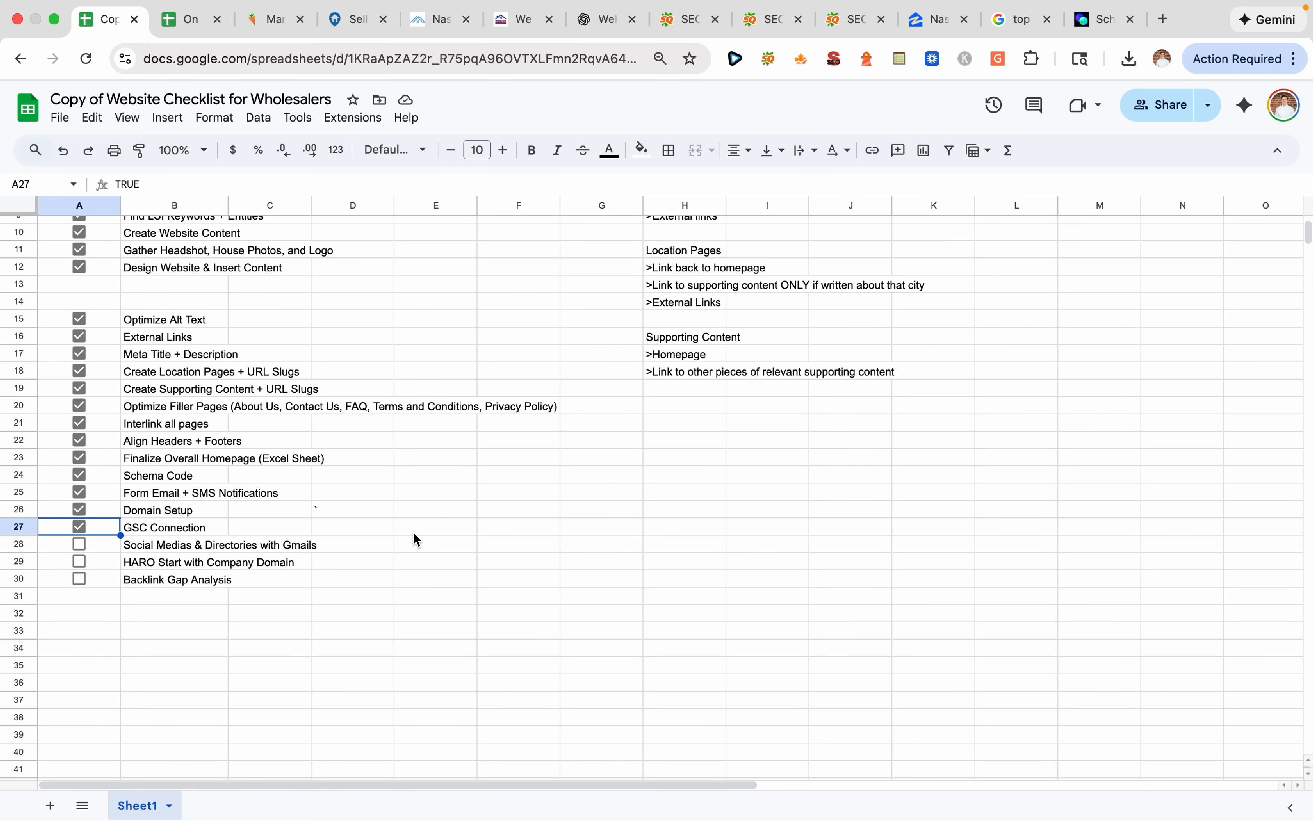
left_click(374, 616)
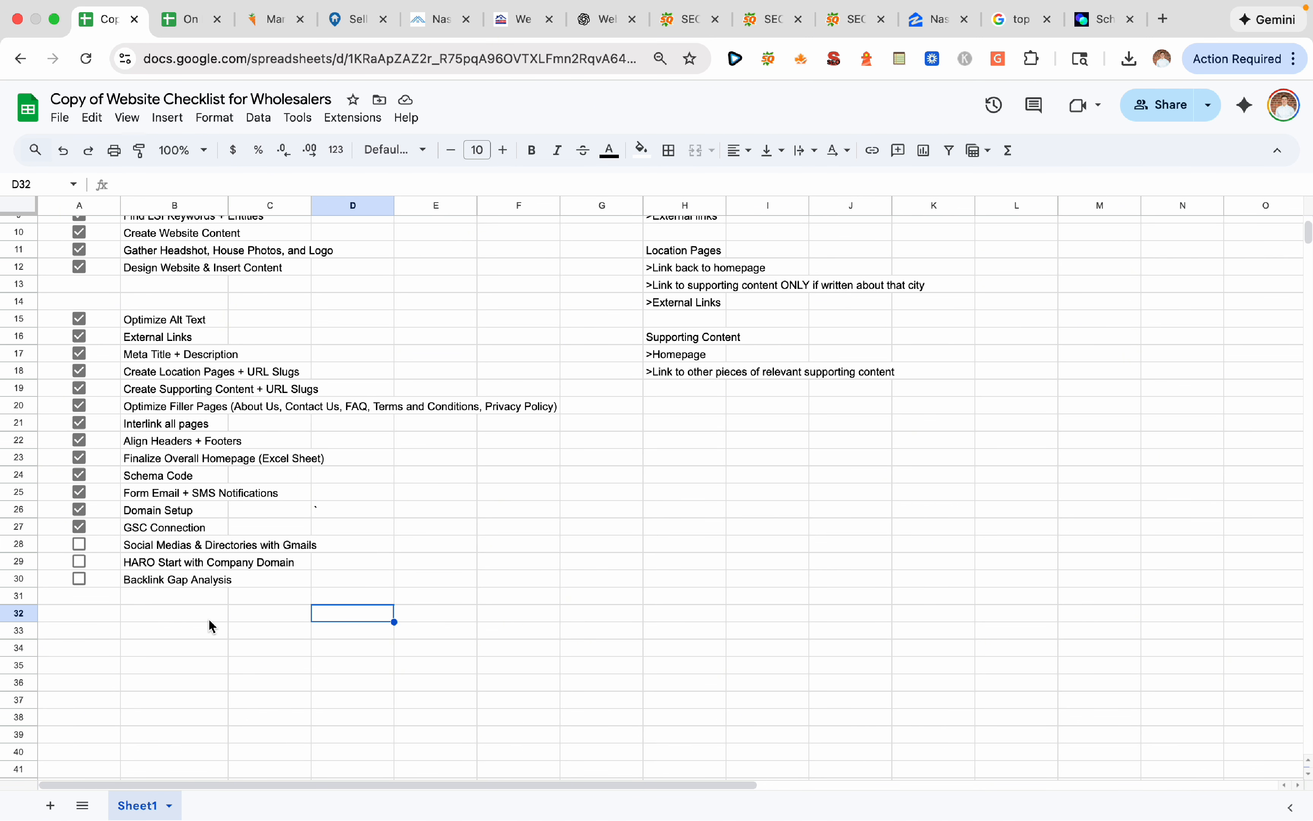
Review the Social Medias & Directories with Gmails checklist item alongside the On Page SEO sheet and the Carrot site's homepage
left_click(105, 543)
left_click(455, 548)
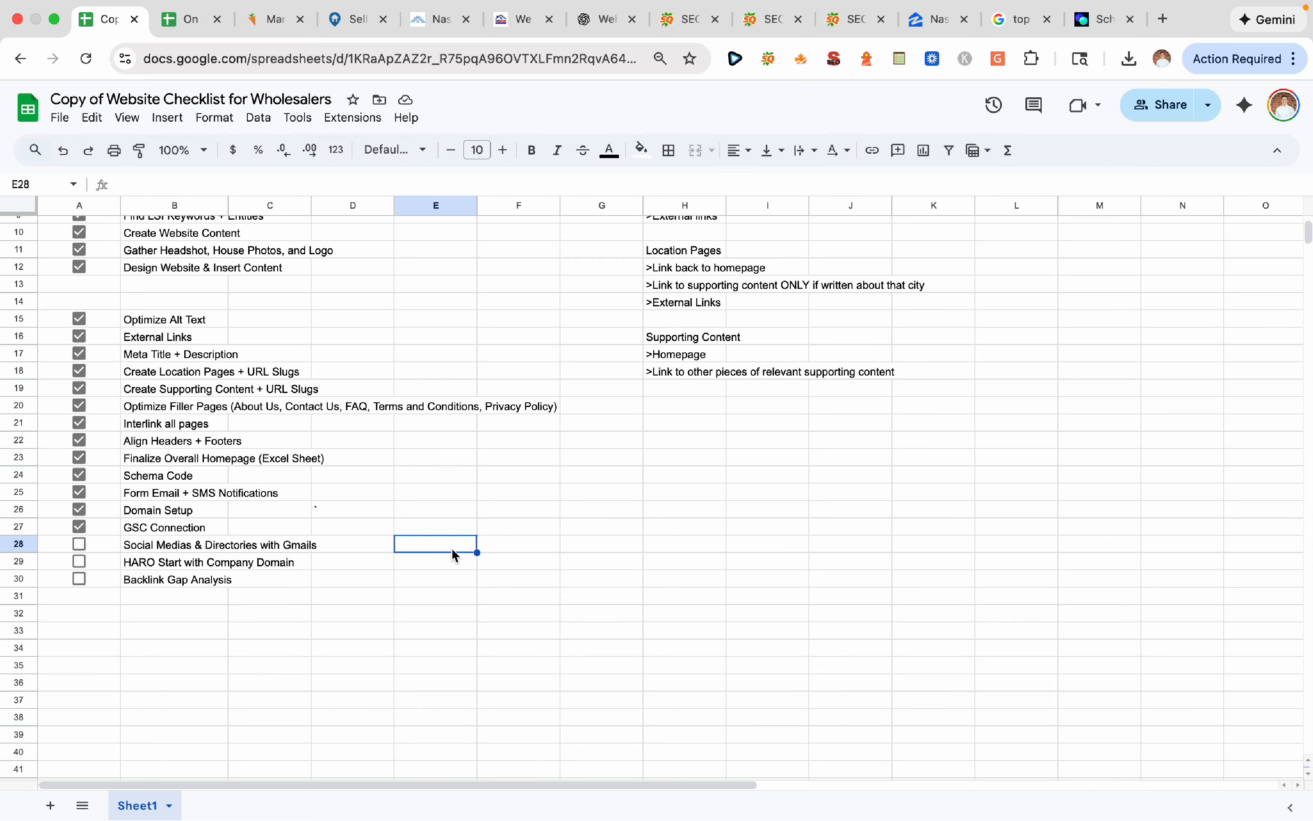
left_click(187, 20)
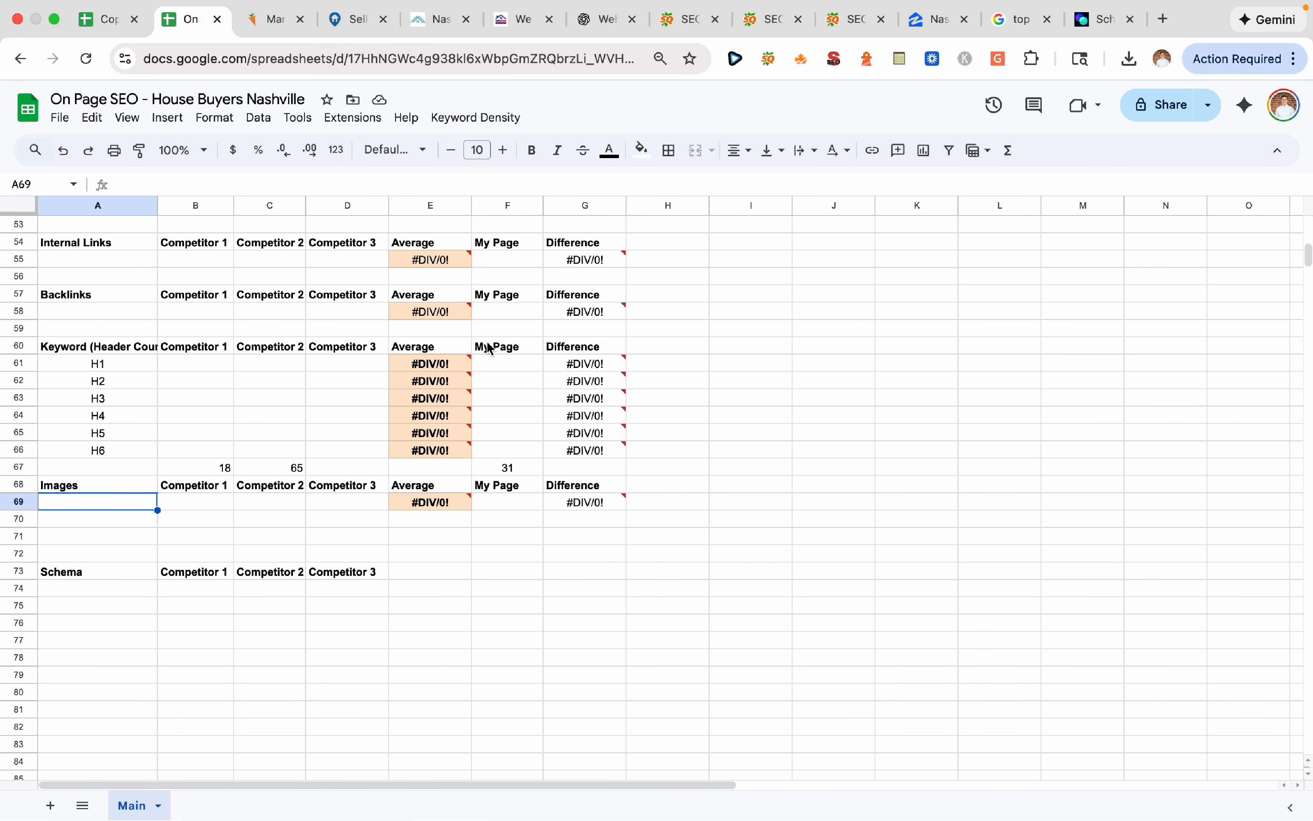
left_click(346, 21)
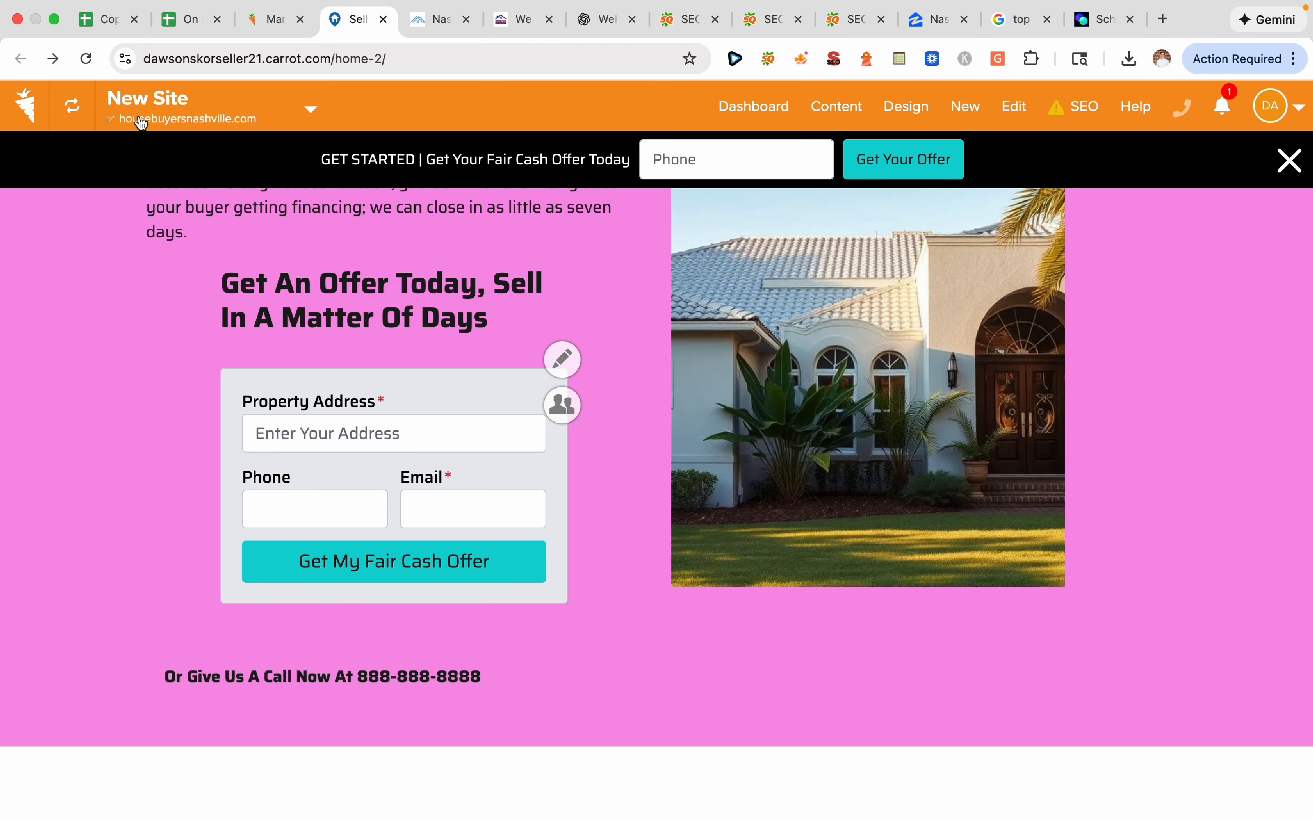
left_click(103, 19)
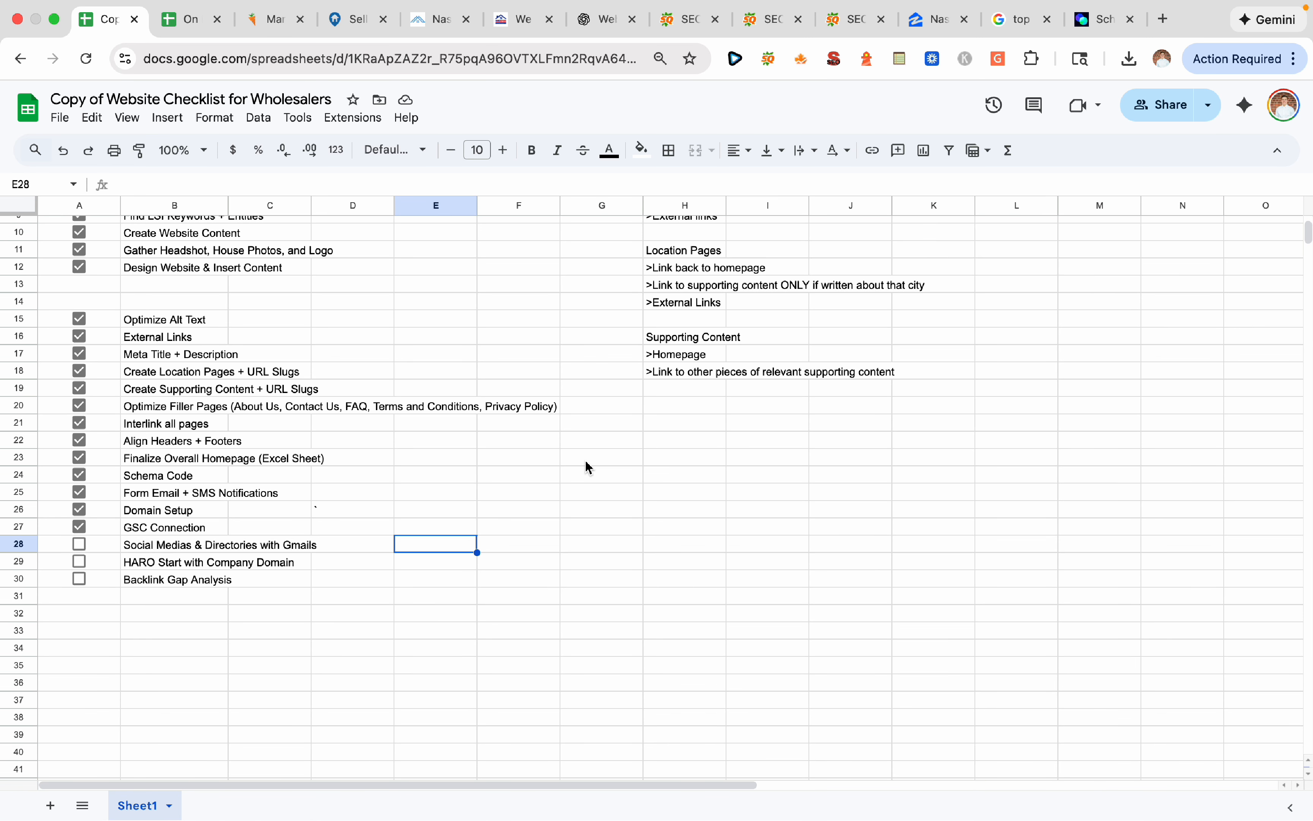
left_click_drag(191, 546, 219, 584)
left_click(205, 545)
left_click(558, 614)
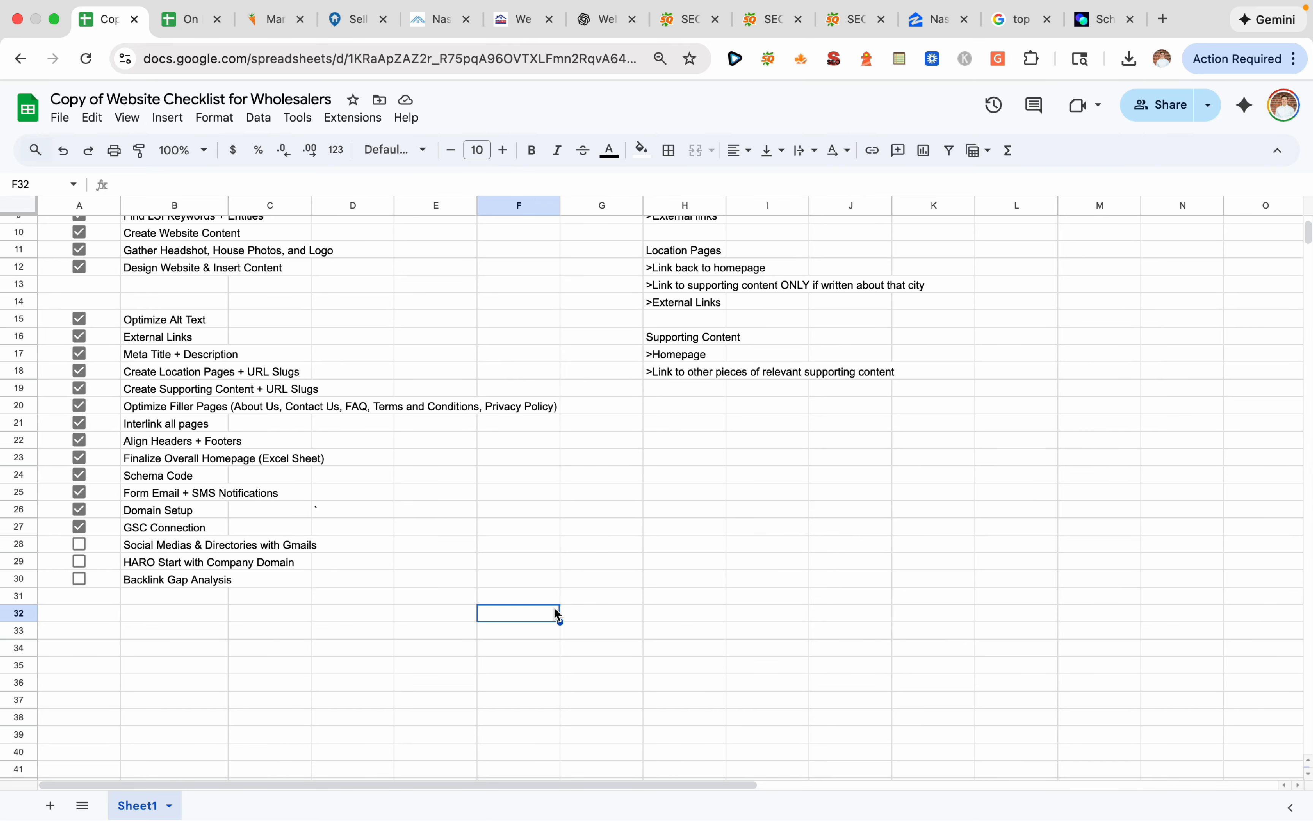
Look at the Carrot site's homepage again, and mark Social Medias & Directories with Gmails as completed in the checklist spreadsheet
left_click(354, 19)
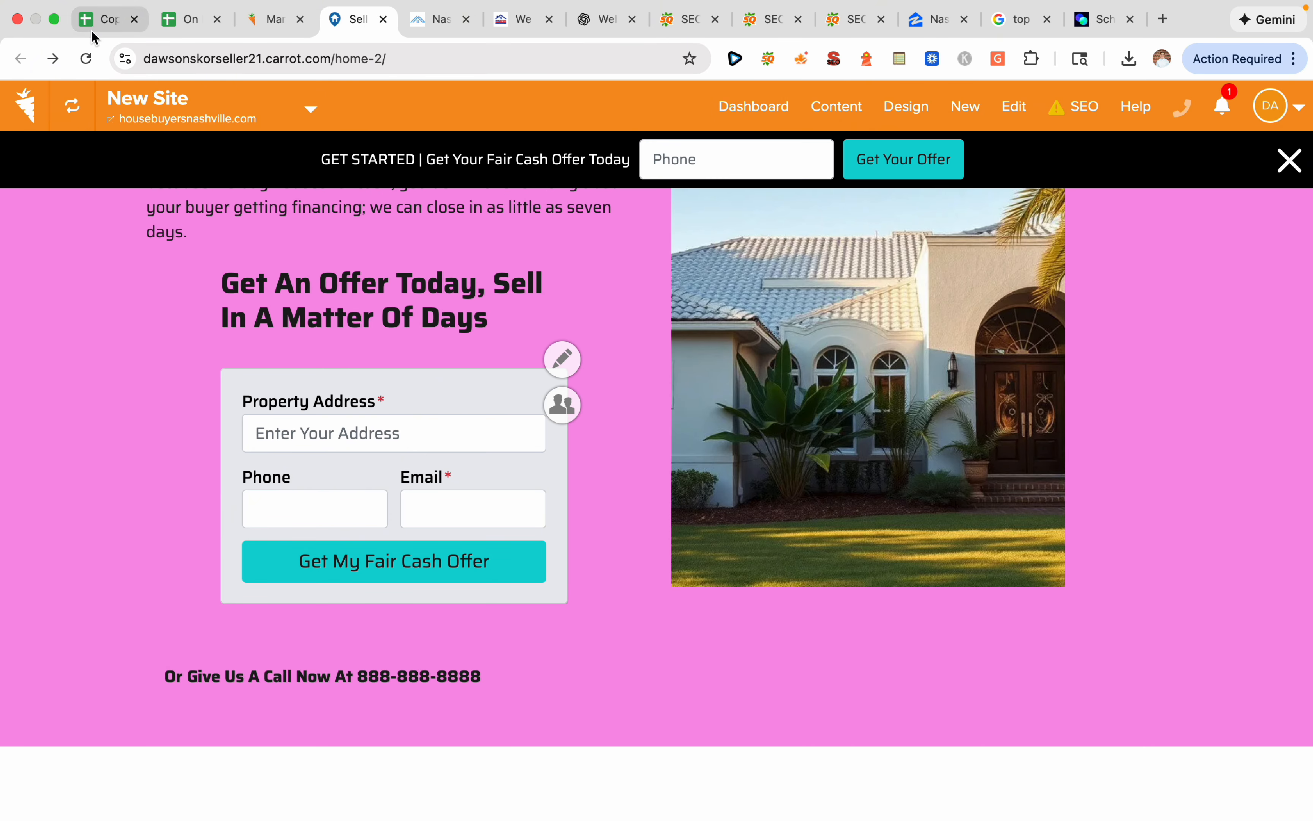
left_click(101, 19)
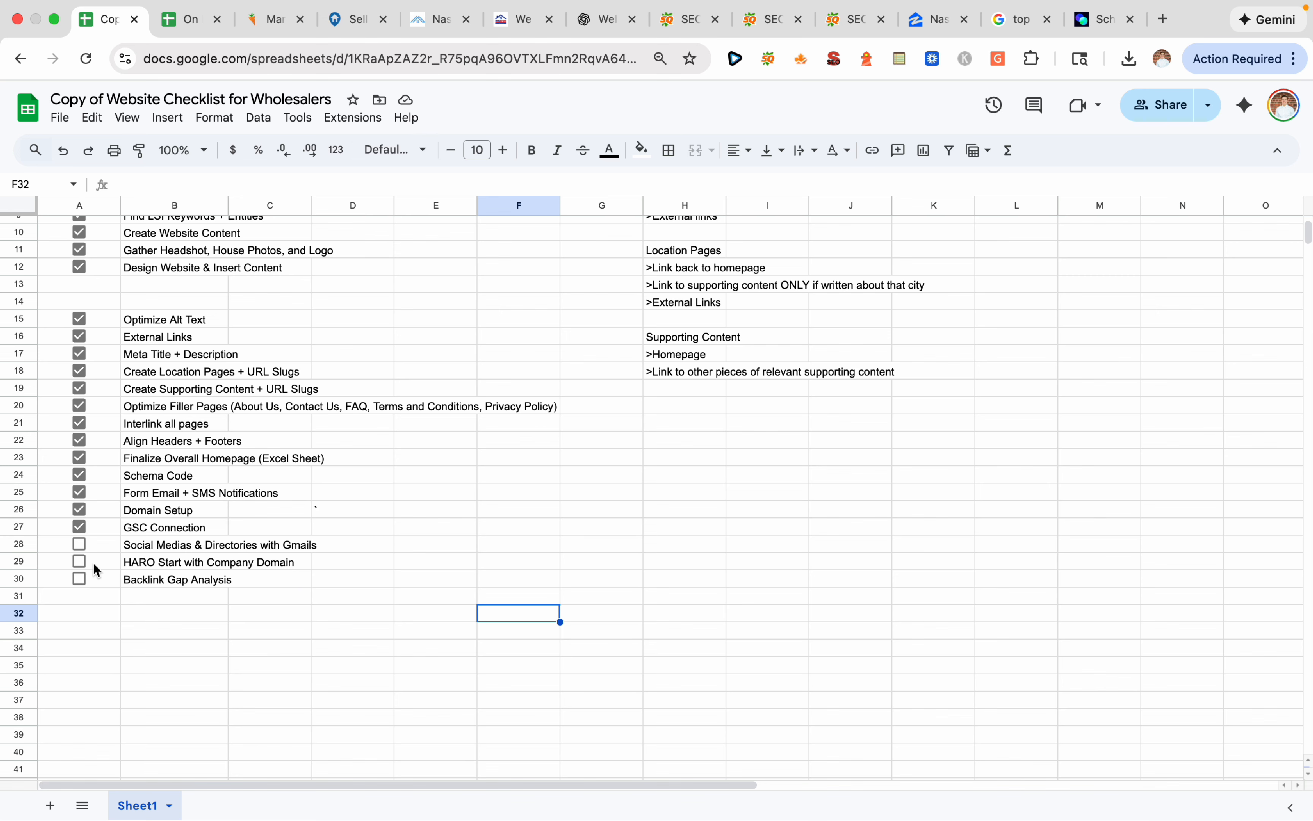
left_click(79, 544)
left_click(488, 579)
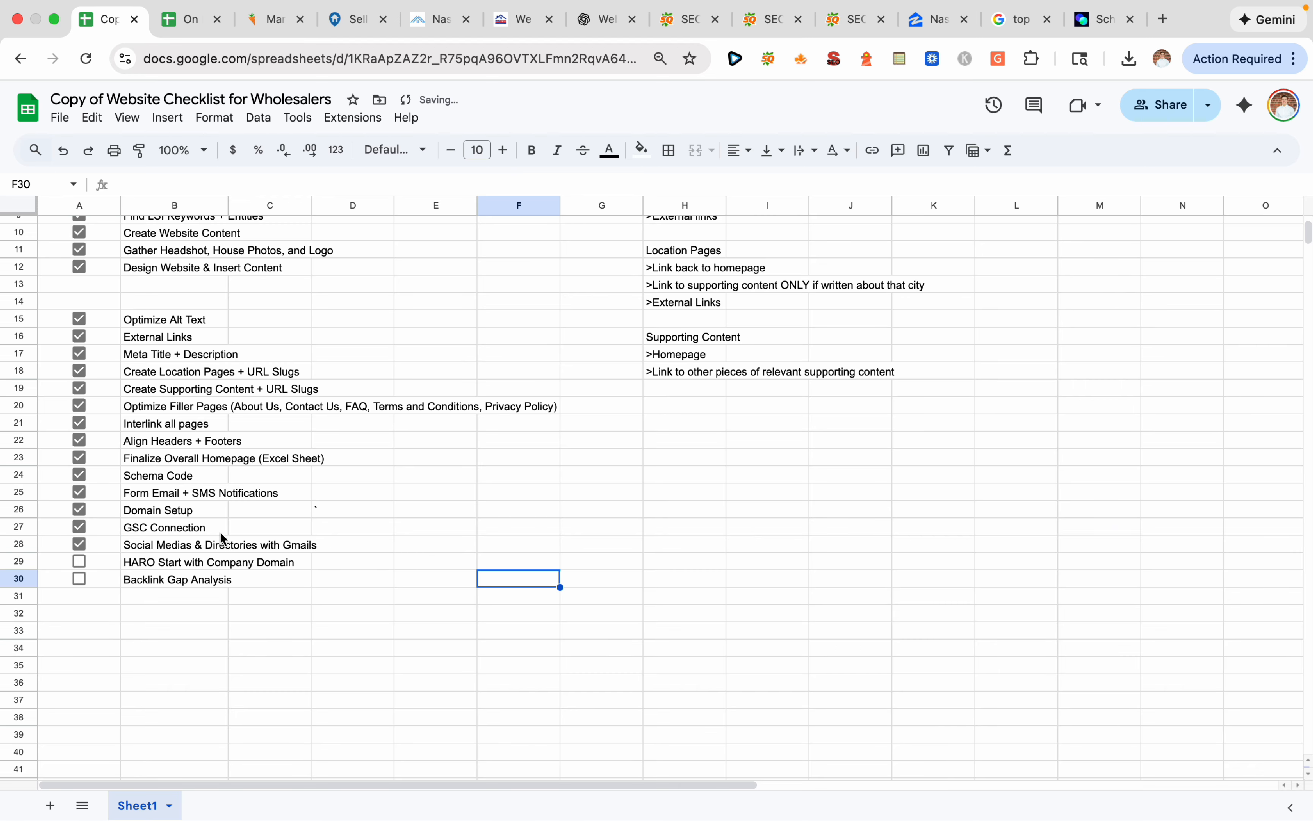
left_click(424, 527)
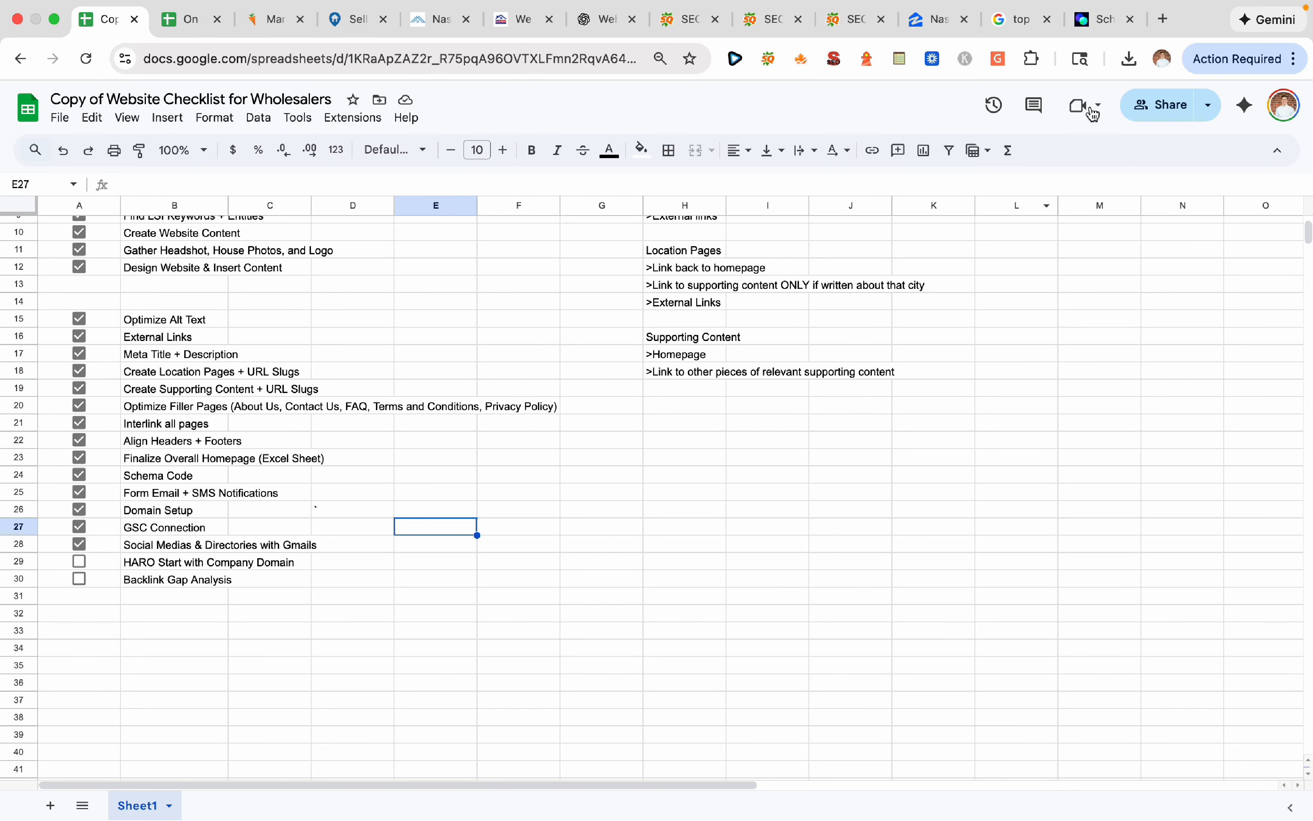
Open helpareporter.com in a new browser tab
left_click(1163, 19)
type("helpareporter.com")
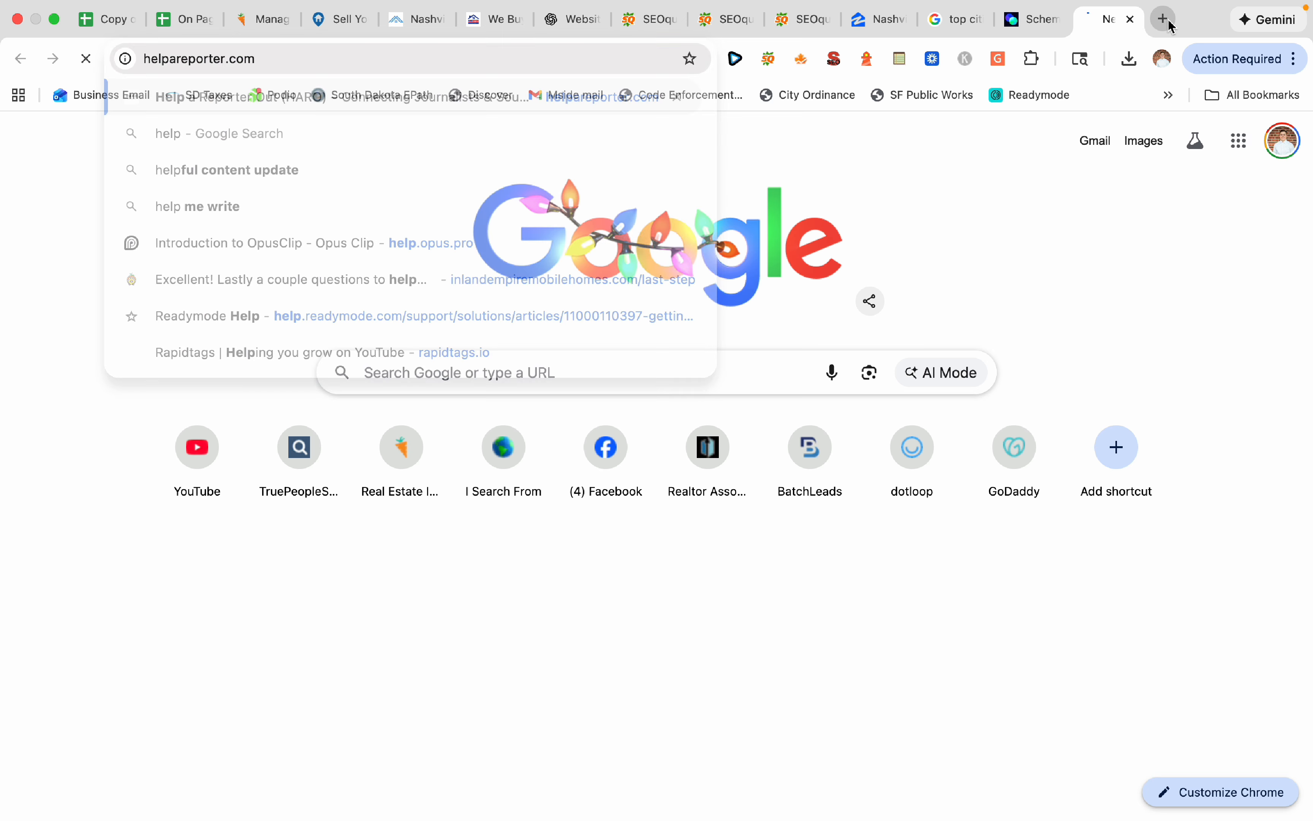
Load helpareporter.com, look at the company domain on the Carrot site's homepage, and return to the HARO sign-up page
key("Return")
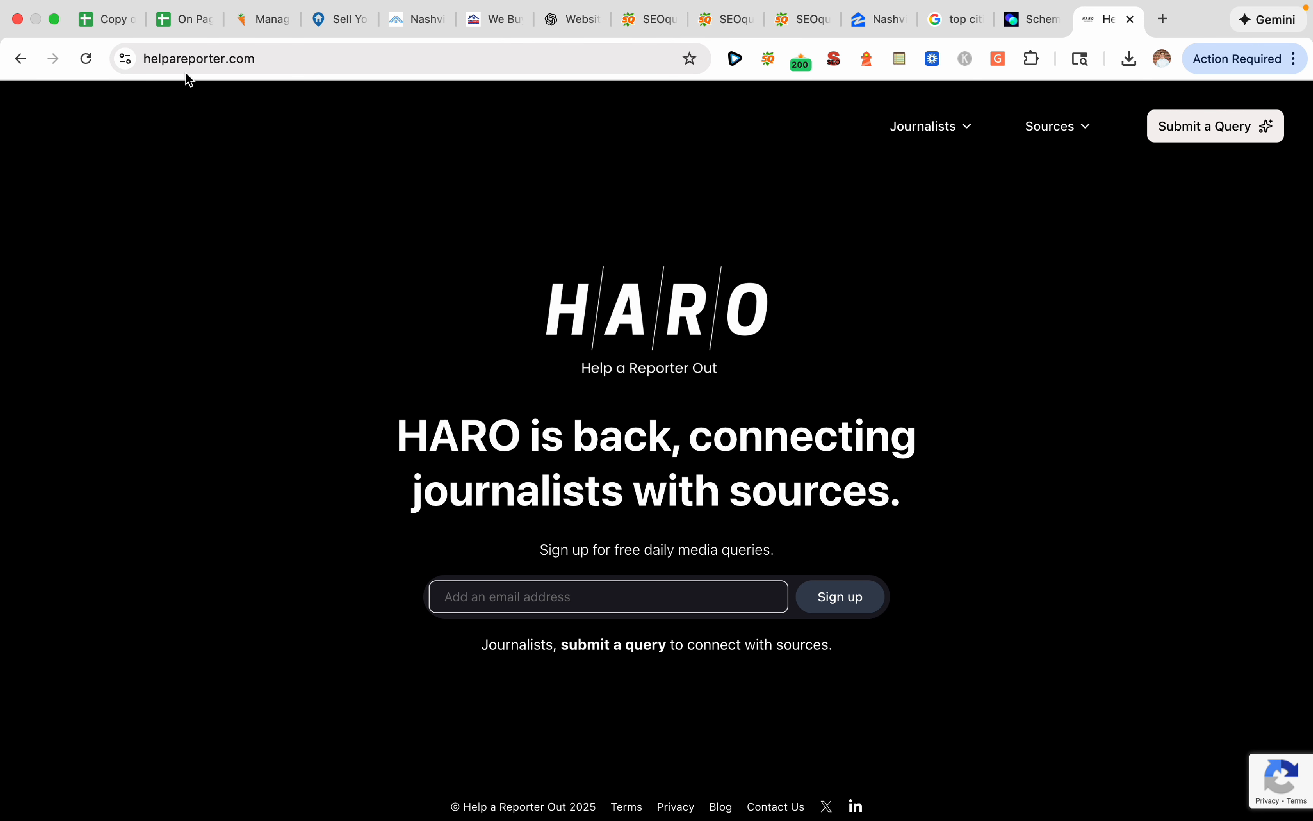
left_click(347, 24)
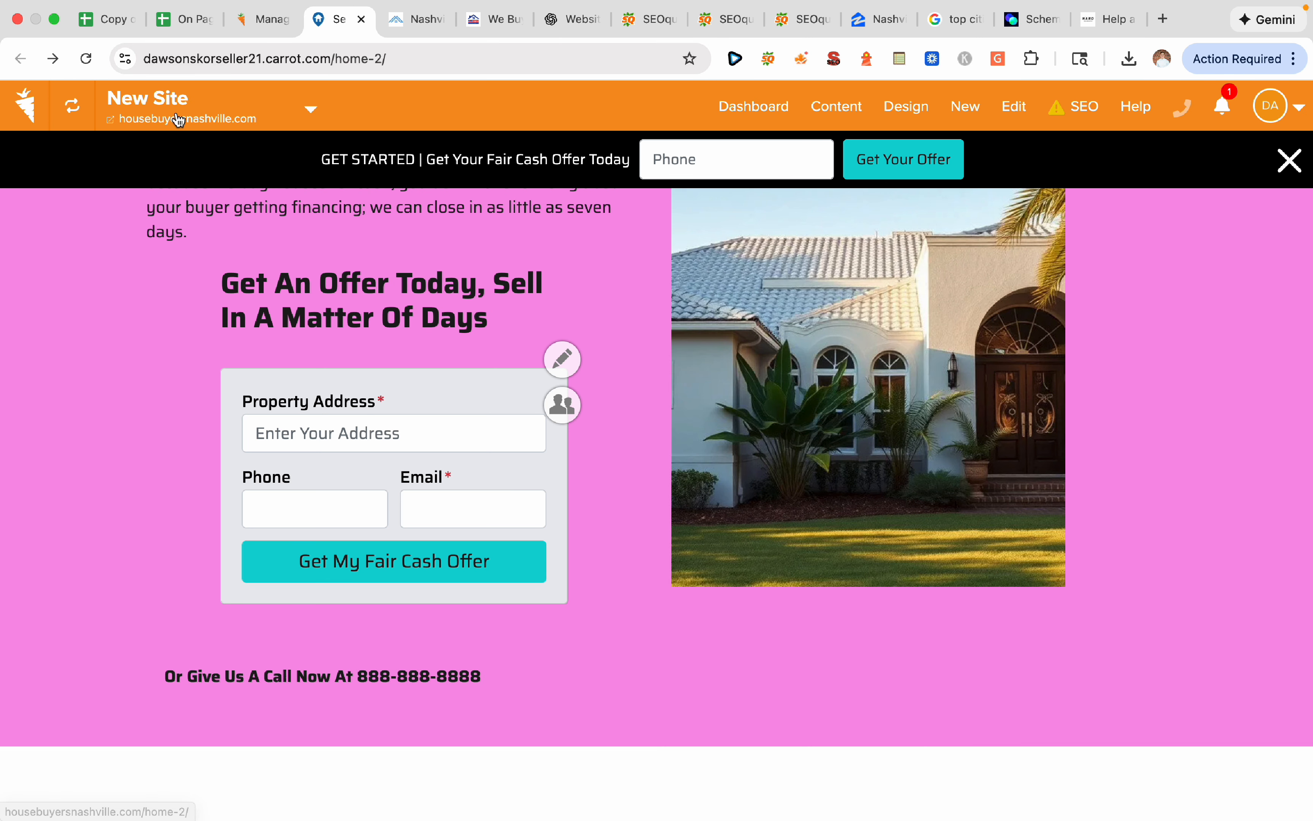
left_click(1107, 19)
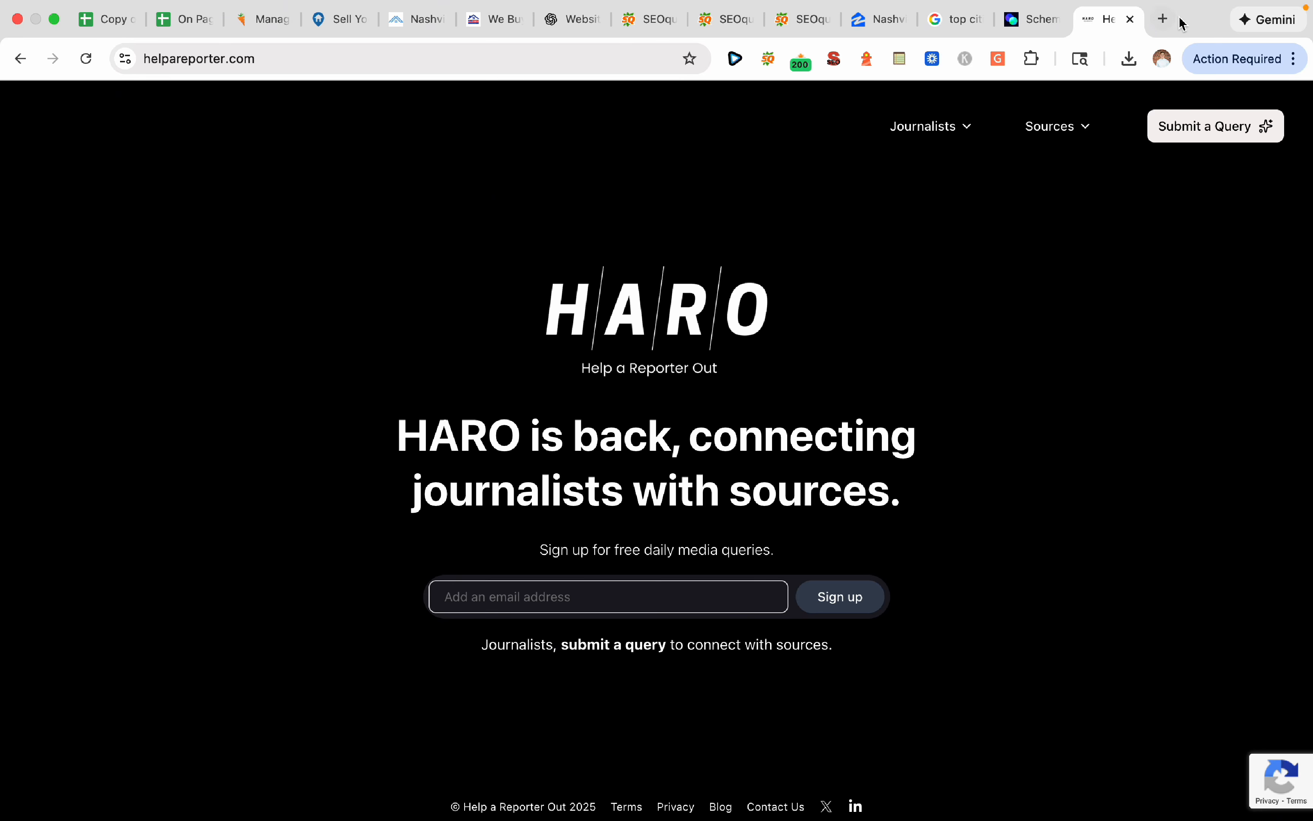
Open the company-domain mailbox in Outlook, skim the received SOS media query emails, and close the mailbox
left_click(1167, 21)
left_click(125, 106)
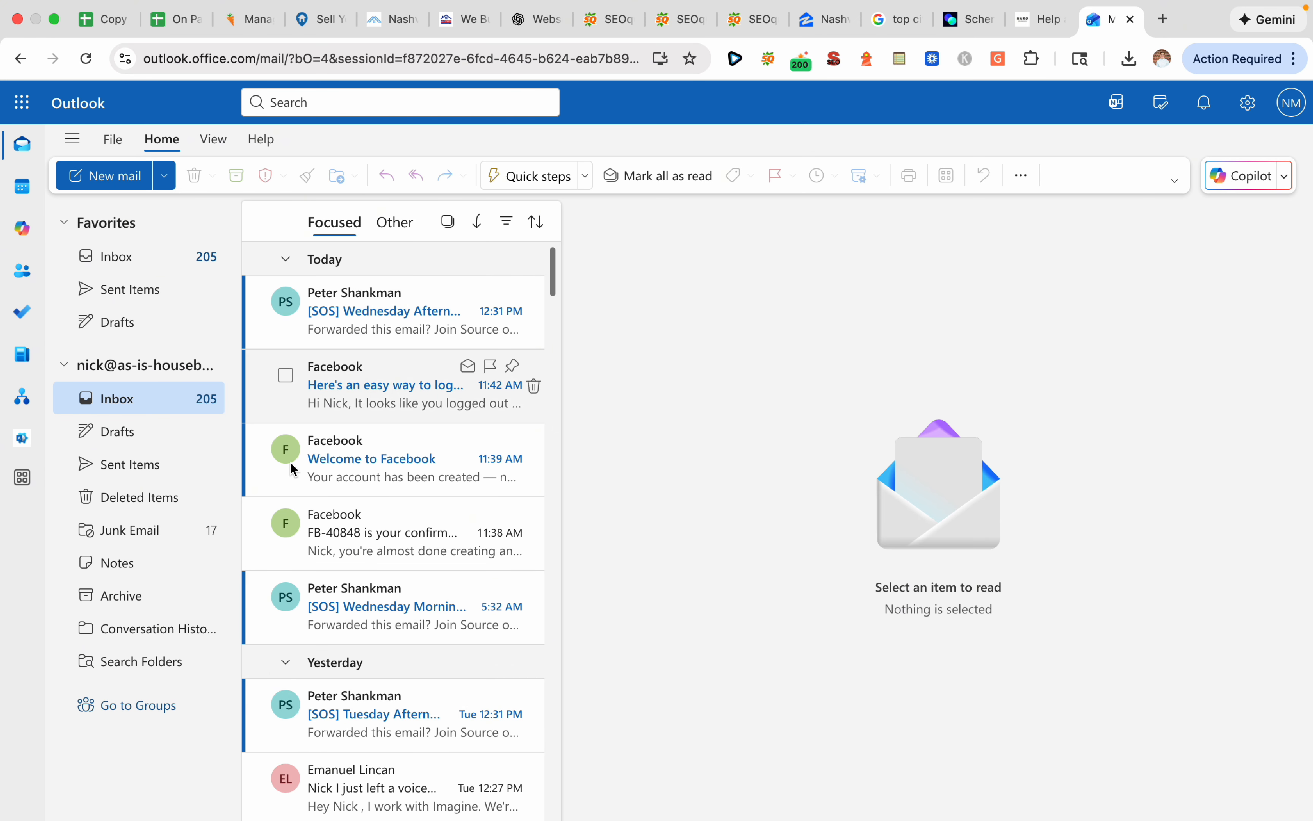
scroll(421, 562, "down", 2)
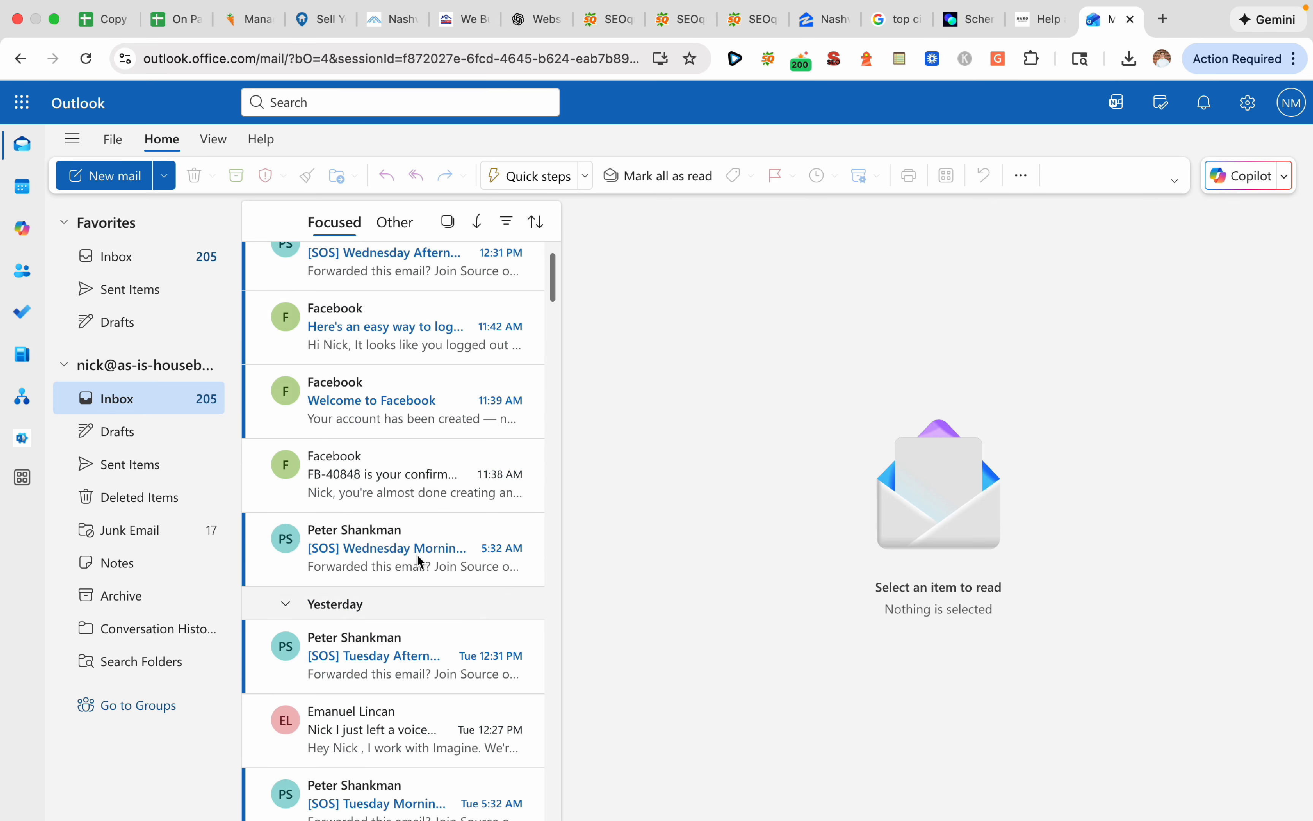
scroll(420, 562, "down", 15)
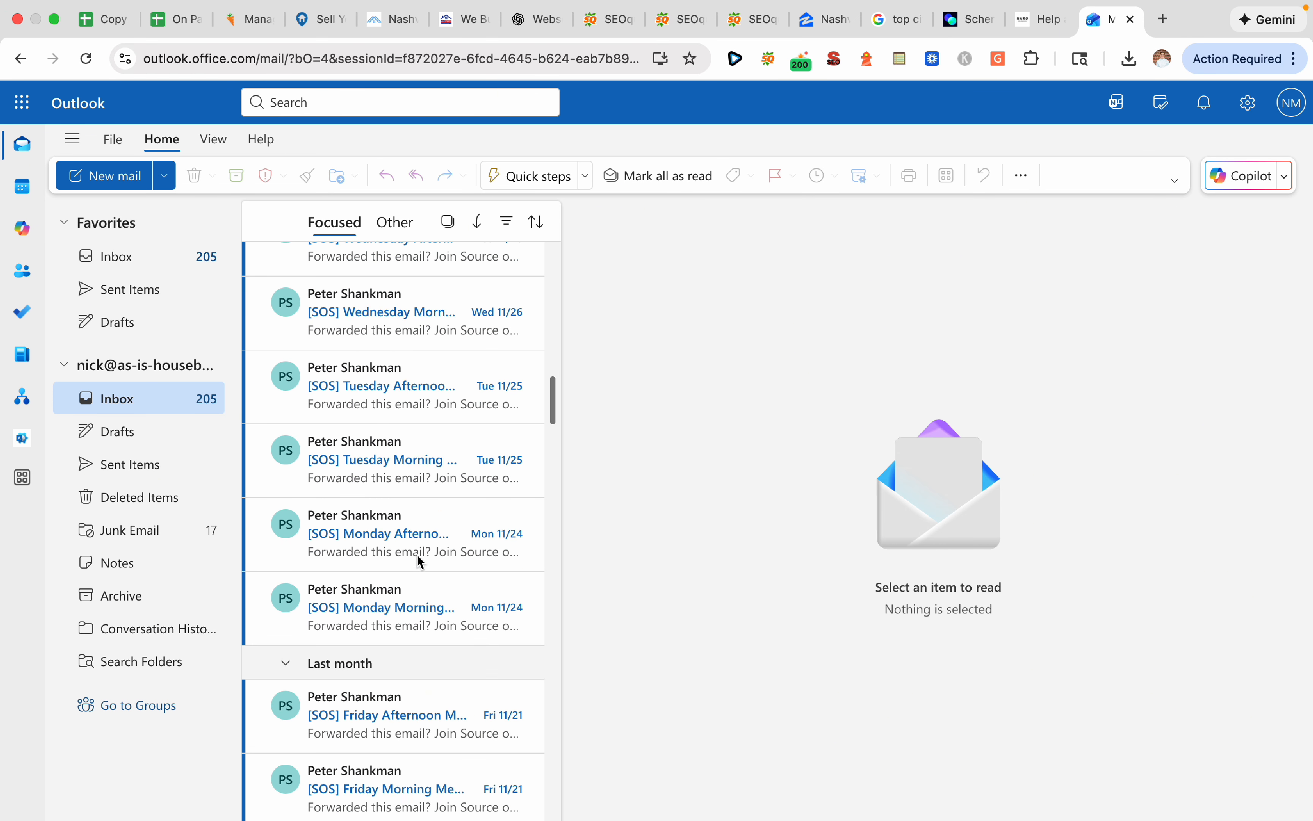
scroll(420, 562, "down", 10)
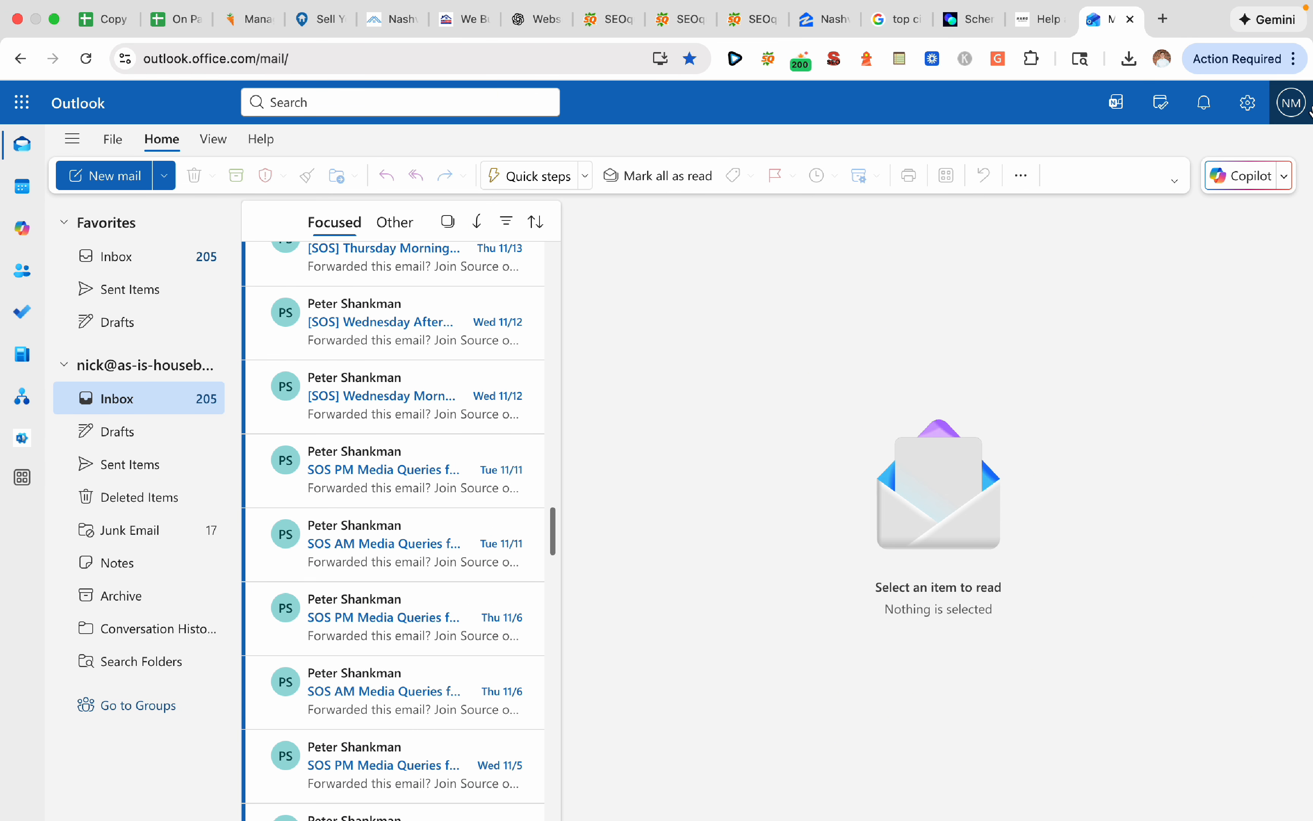
left_click(1063, 21)
left_click(1125, 31)
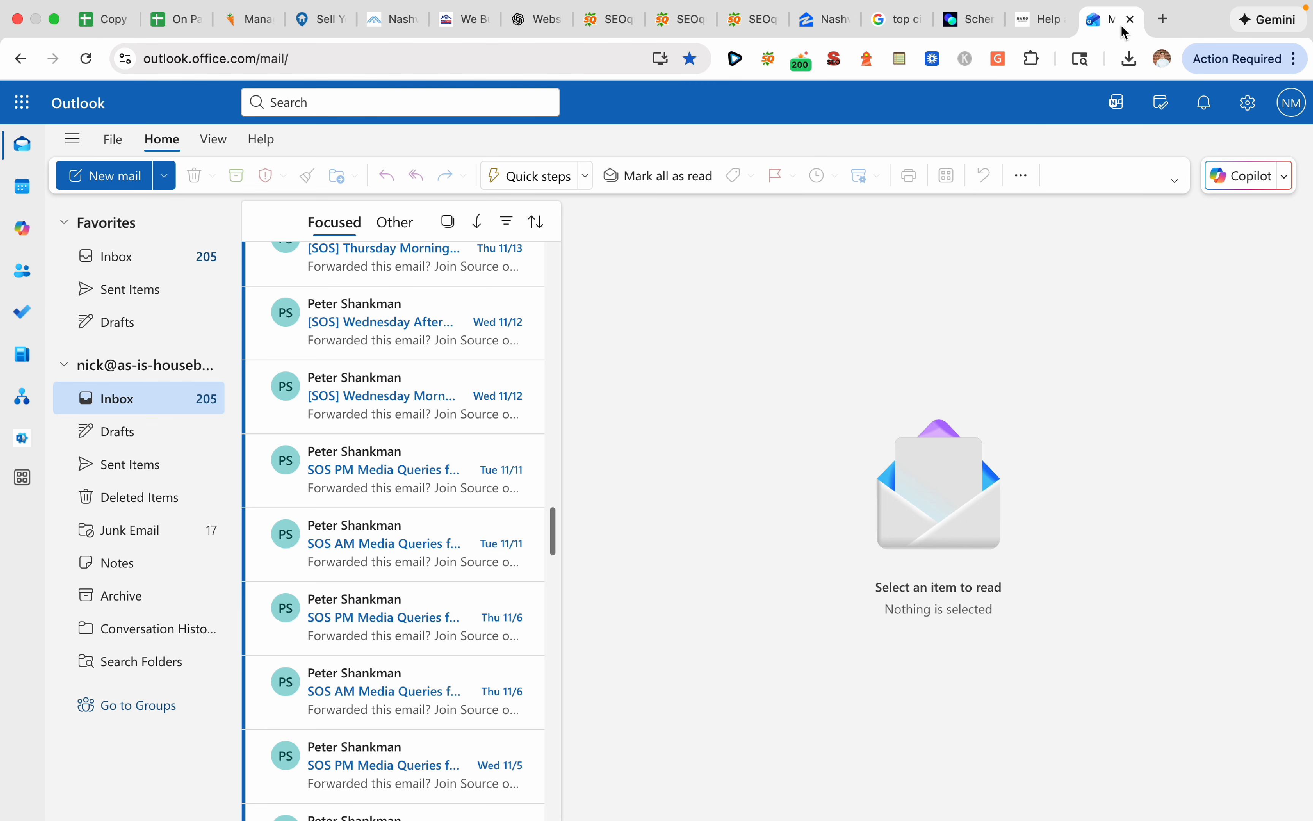
left_click(1131, 21)
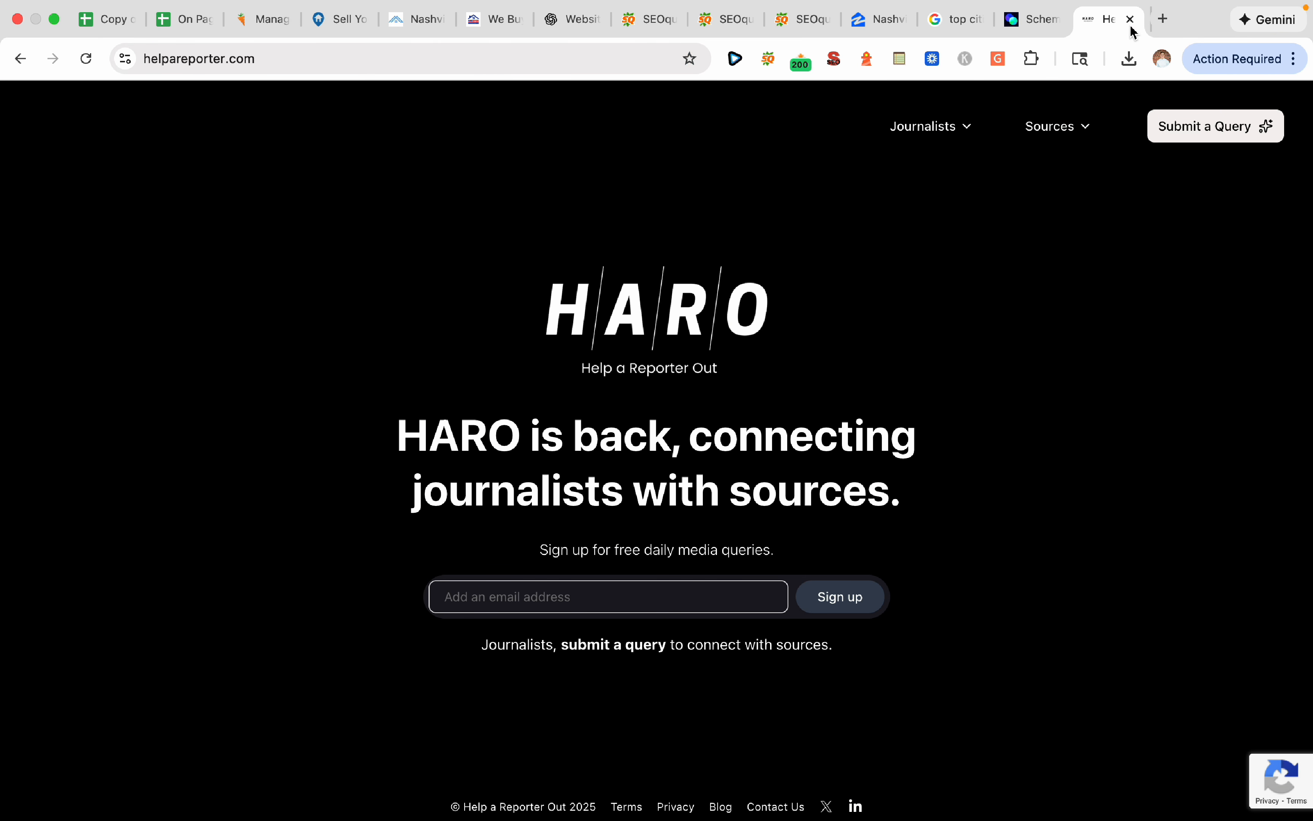
Reopen the Outlook mailbox in a new browser tab and open the "[SOS] Wednesday Afternoon Media Queries" email
left_click(1163, 19)
left_click(94, 100)
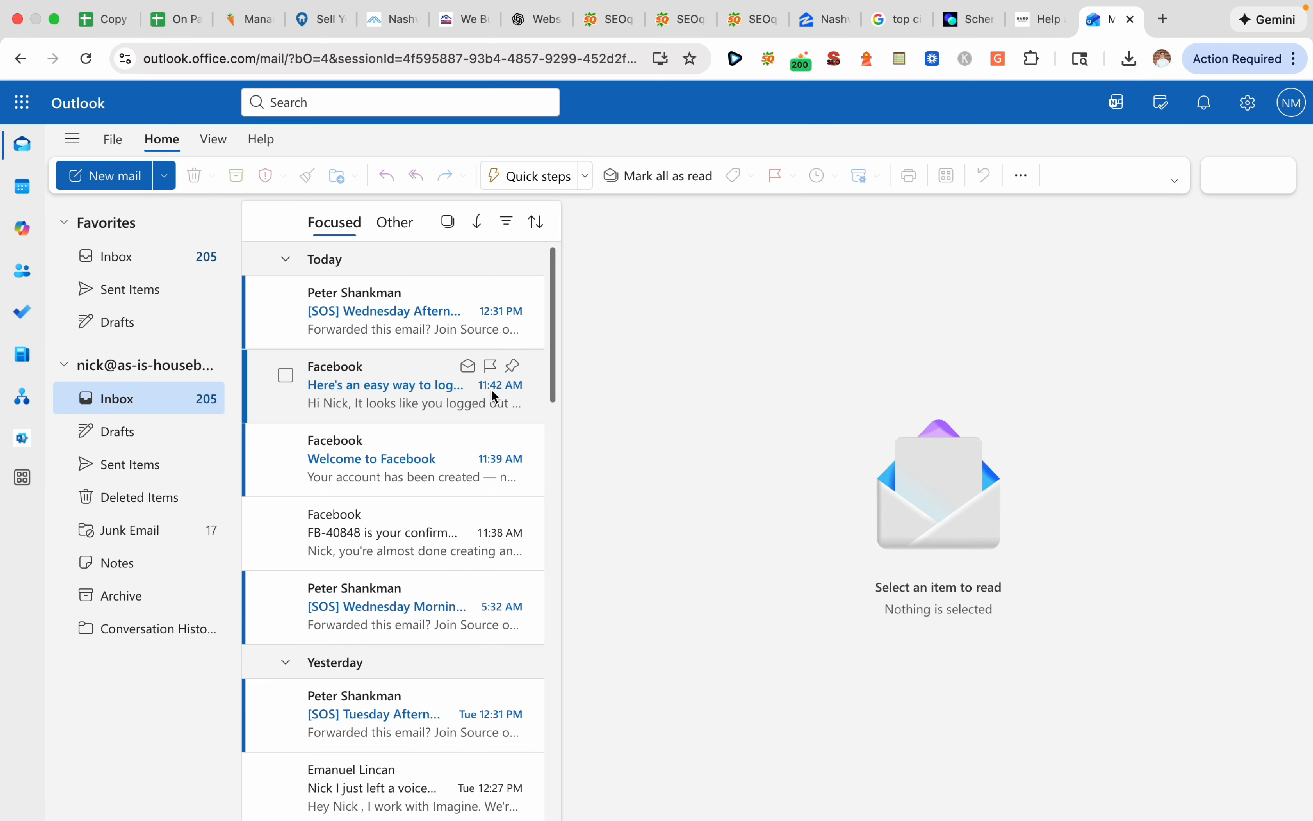
left_click(389, 322)
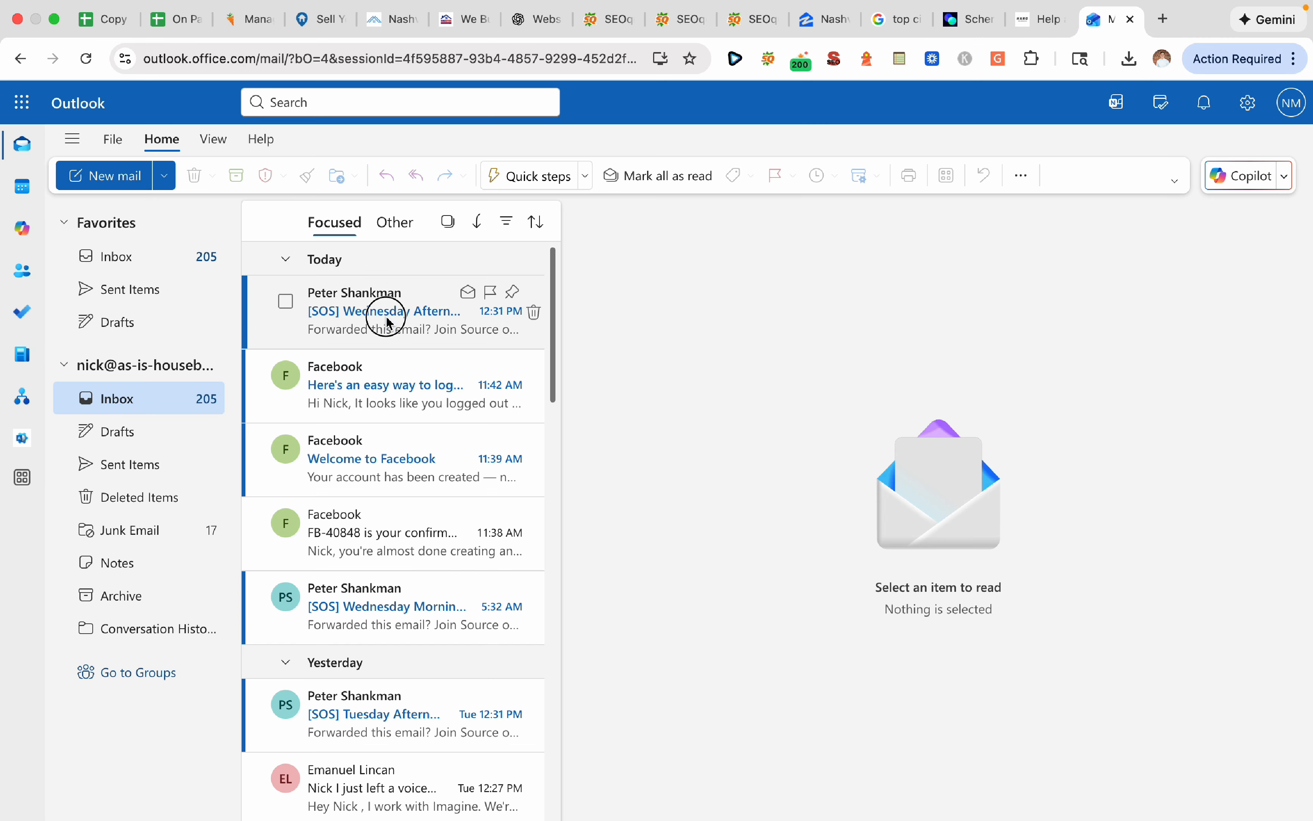
Examine the email's index of journalist queries across its categories for topics relevant to real estate
scroll(580, 624, "down", 3)
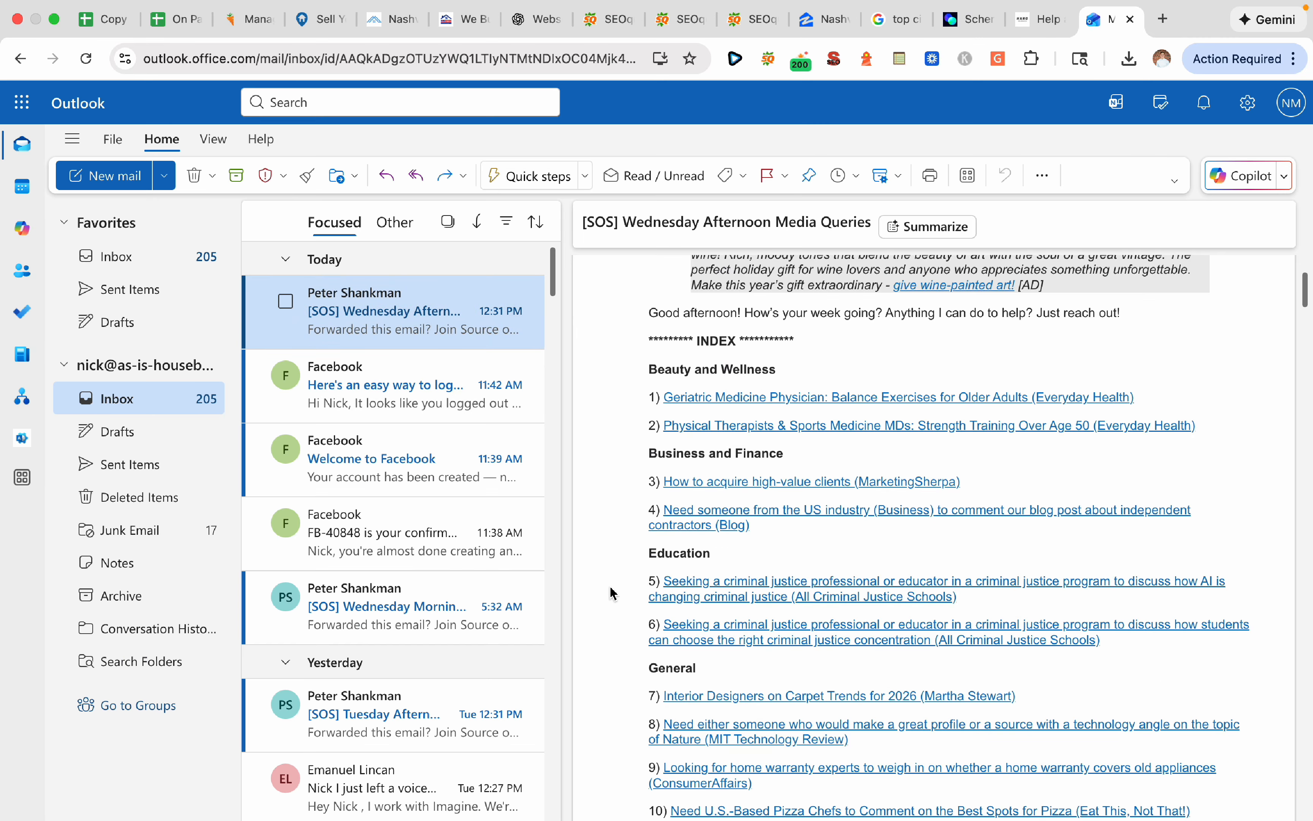
scroll(613, 593, "down", 1)
scroll(614, 594, "up", 1)
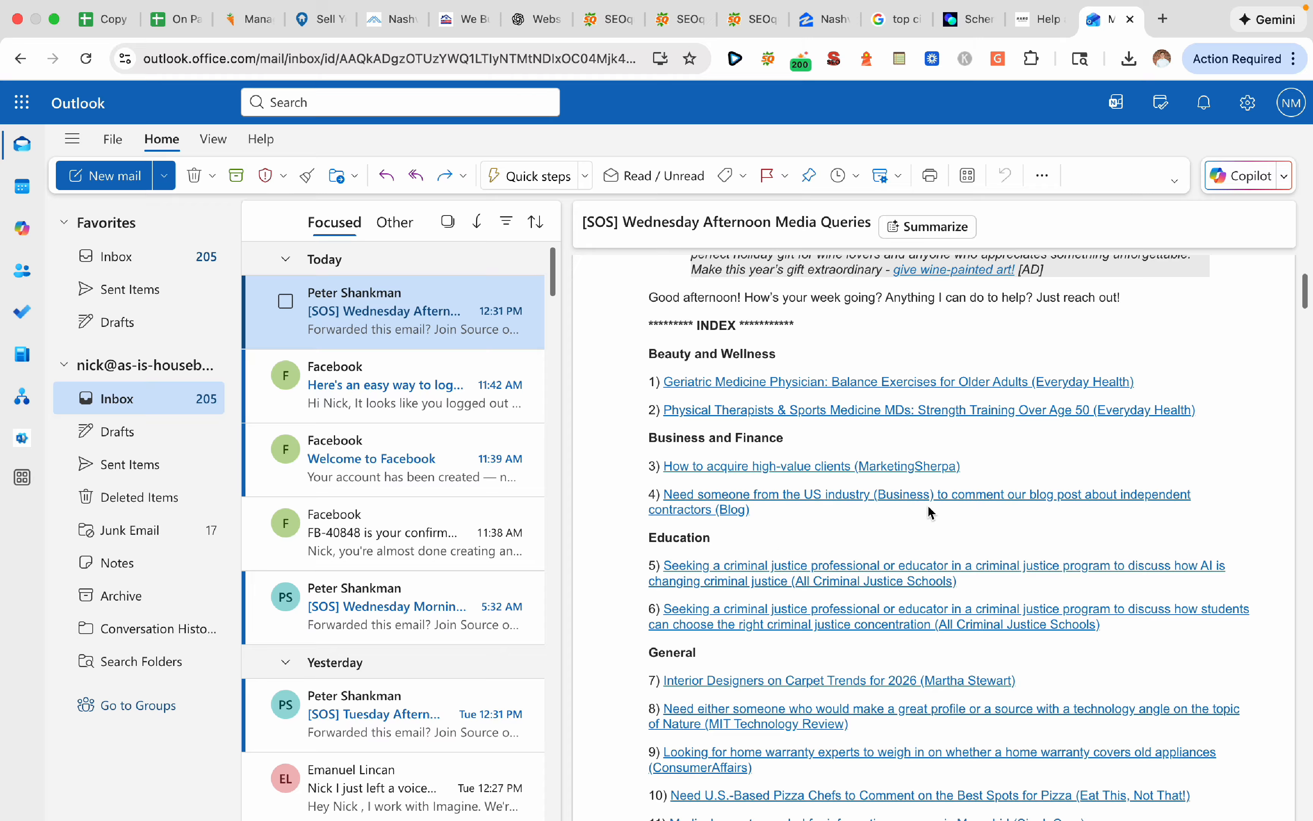
scroll(615, 449, "up", 3)
scroll(615, 448, "down", 3)
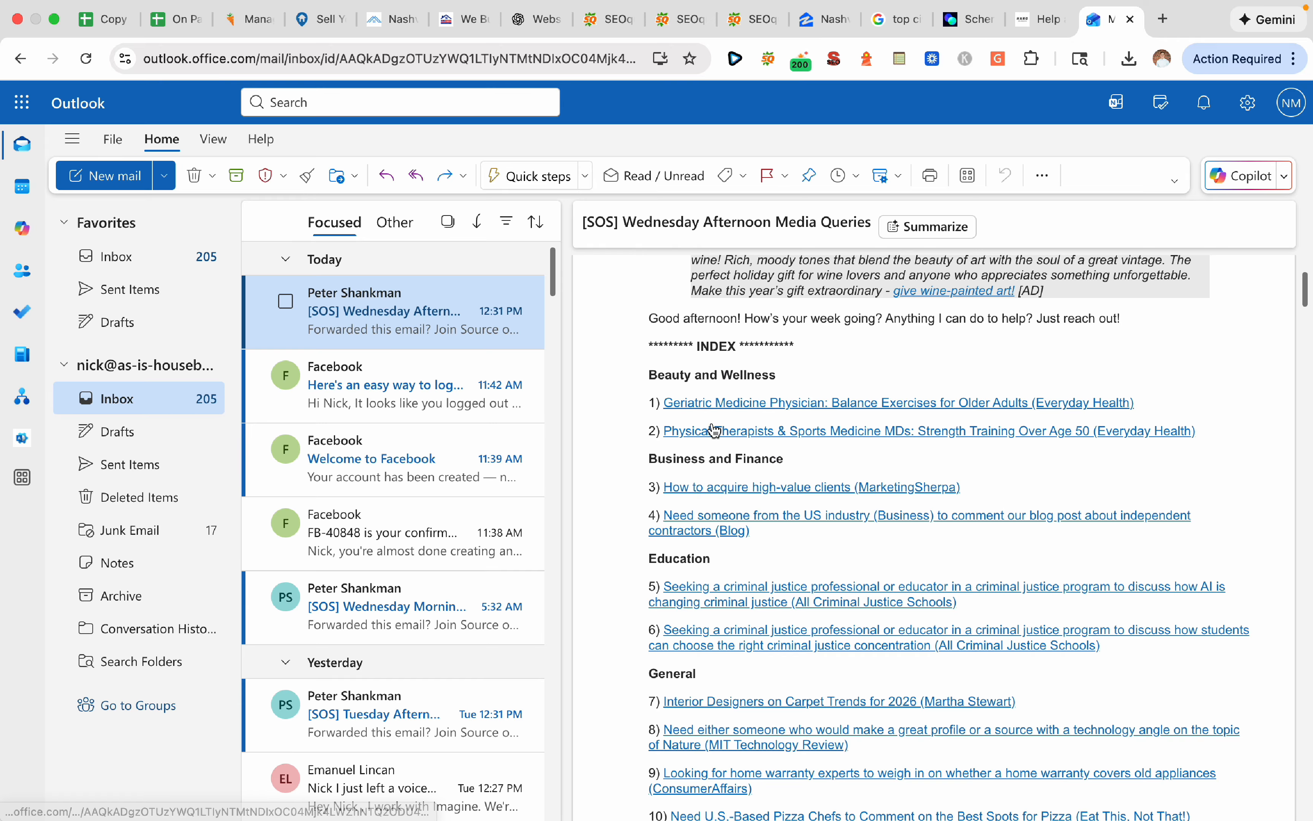
scroll(705, 353, "up", 3)
scroll(646, 499, "down", 6)
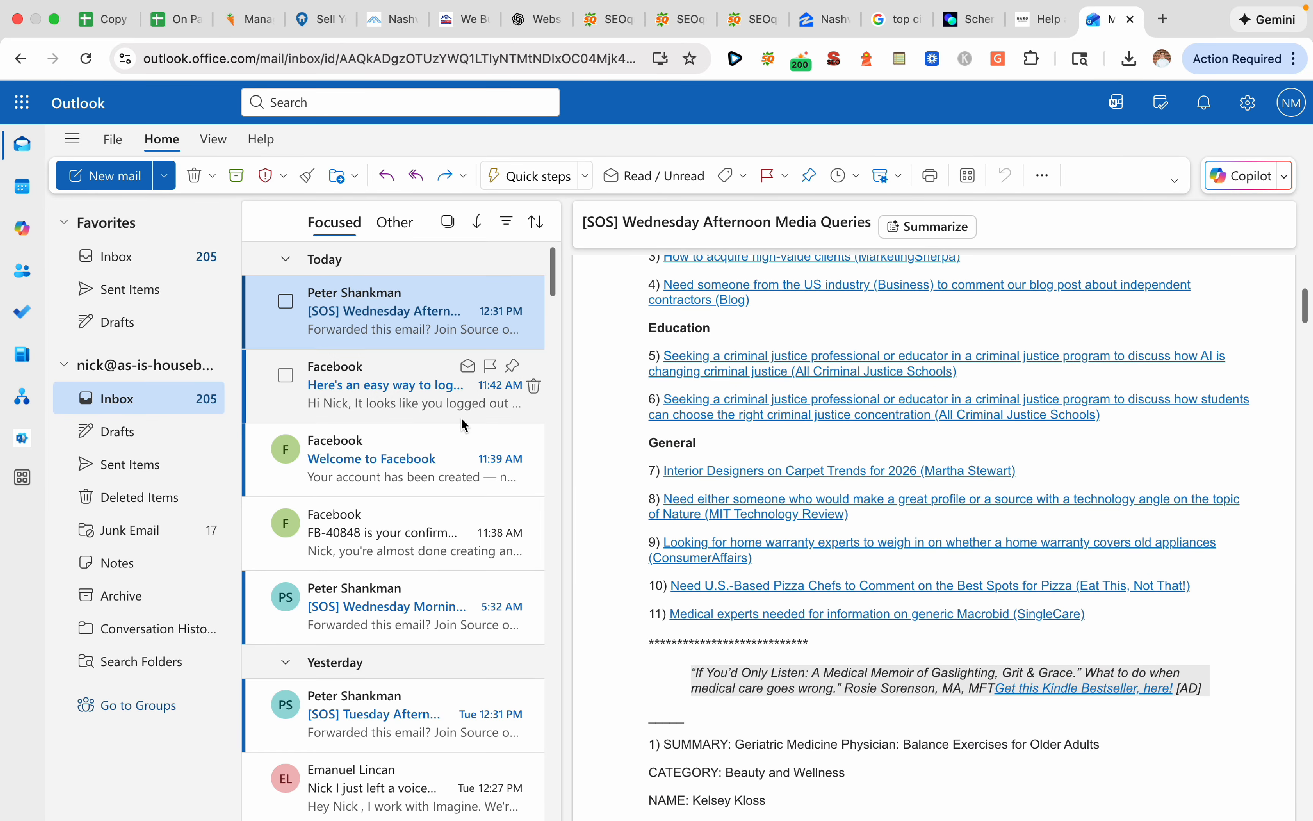
scroll(632, 506, "down", 1)
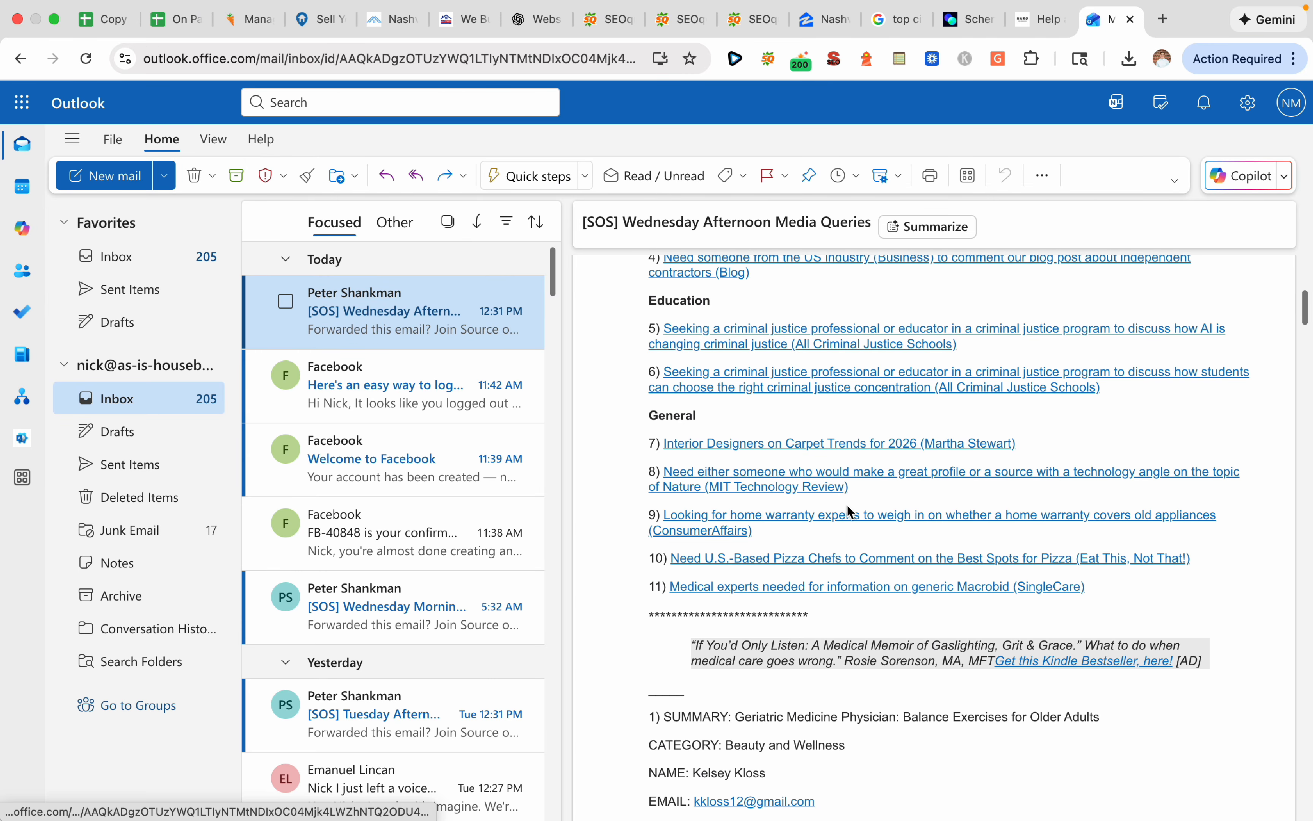
scroll(765, 499, "up", 5)
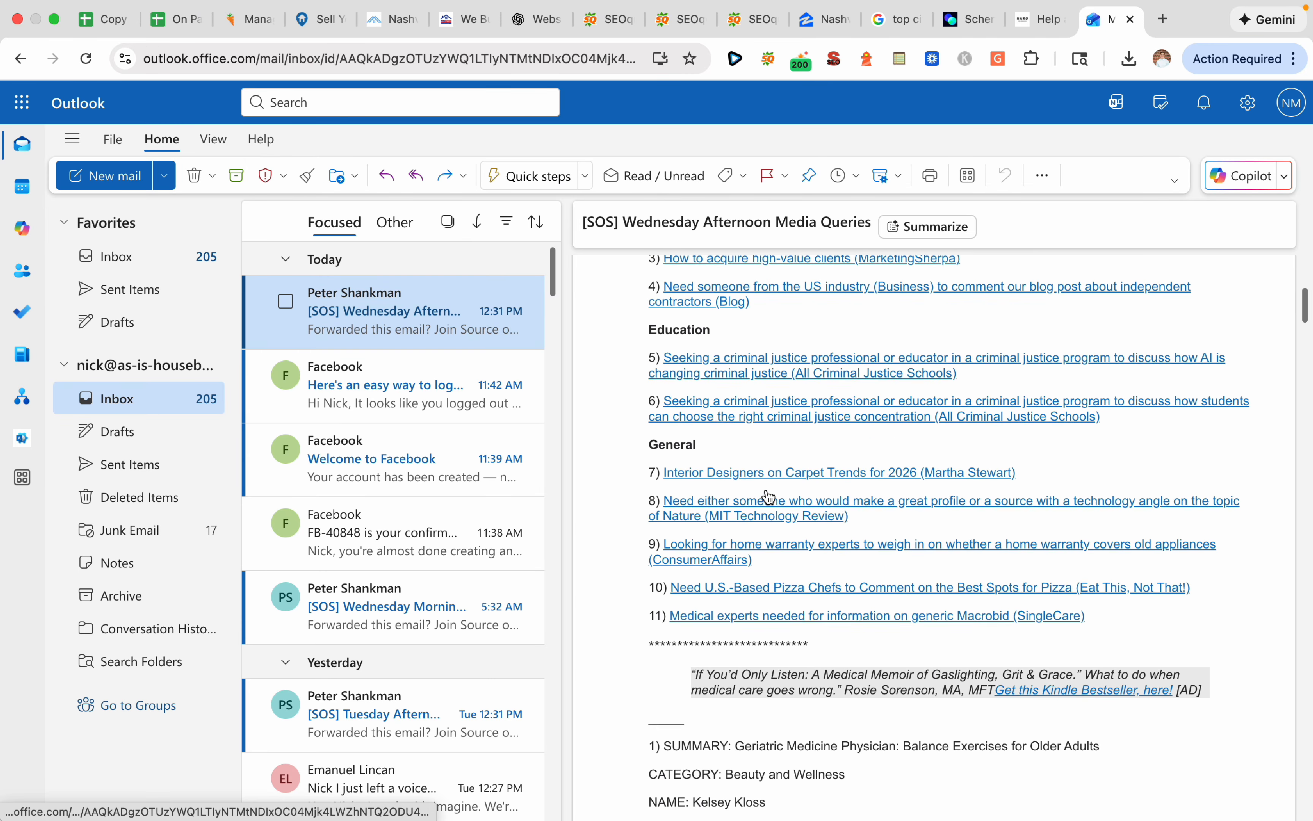
scroll(770, 496, "up", 3)
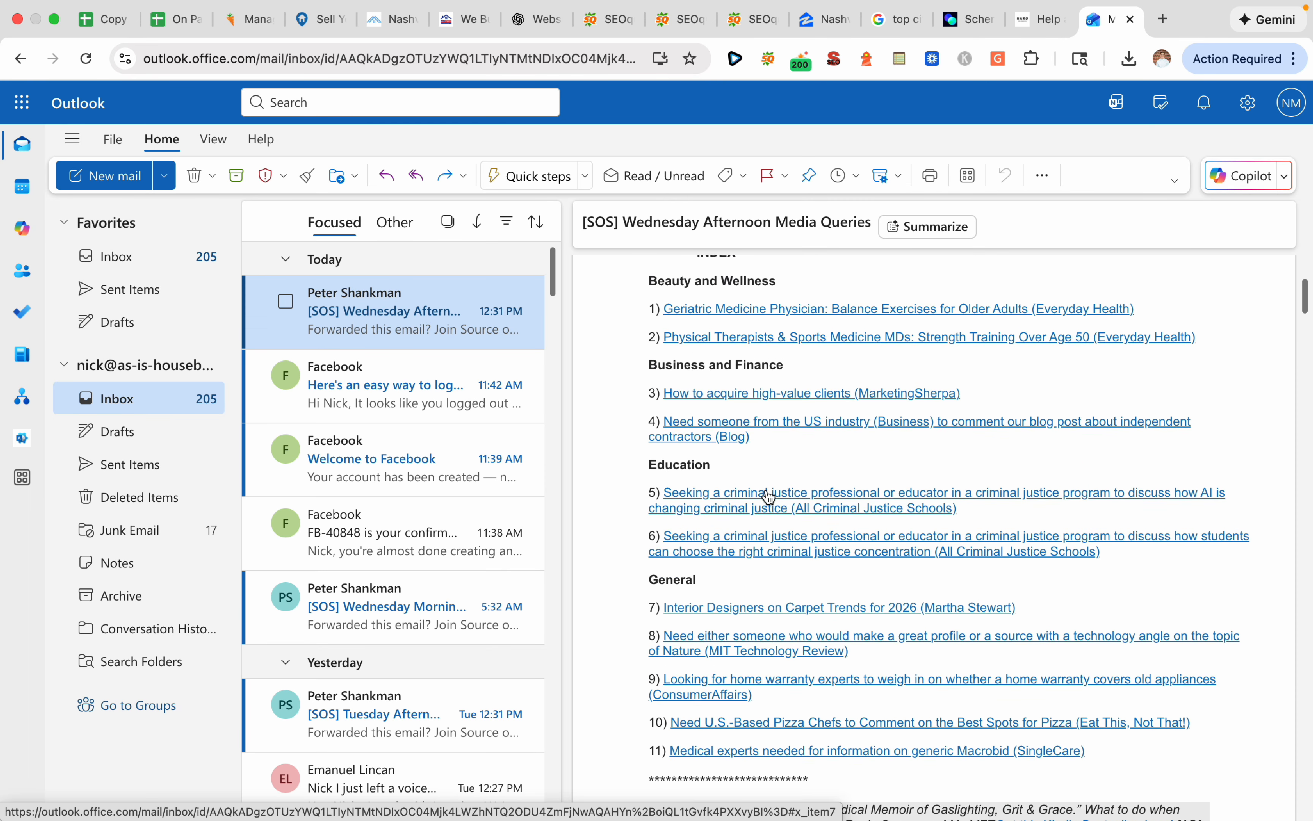
scroll(619, 475, "down", 7)
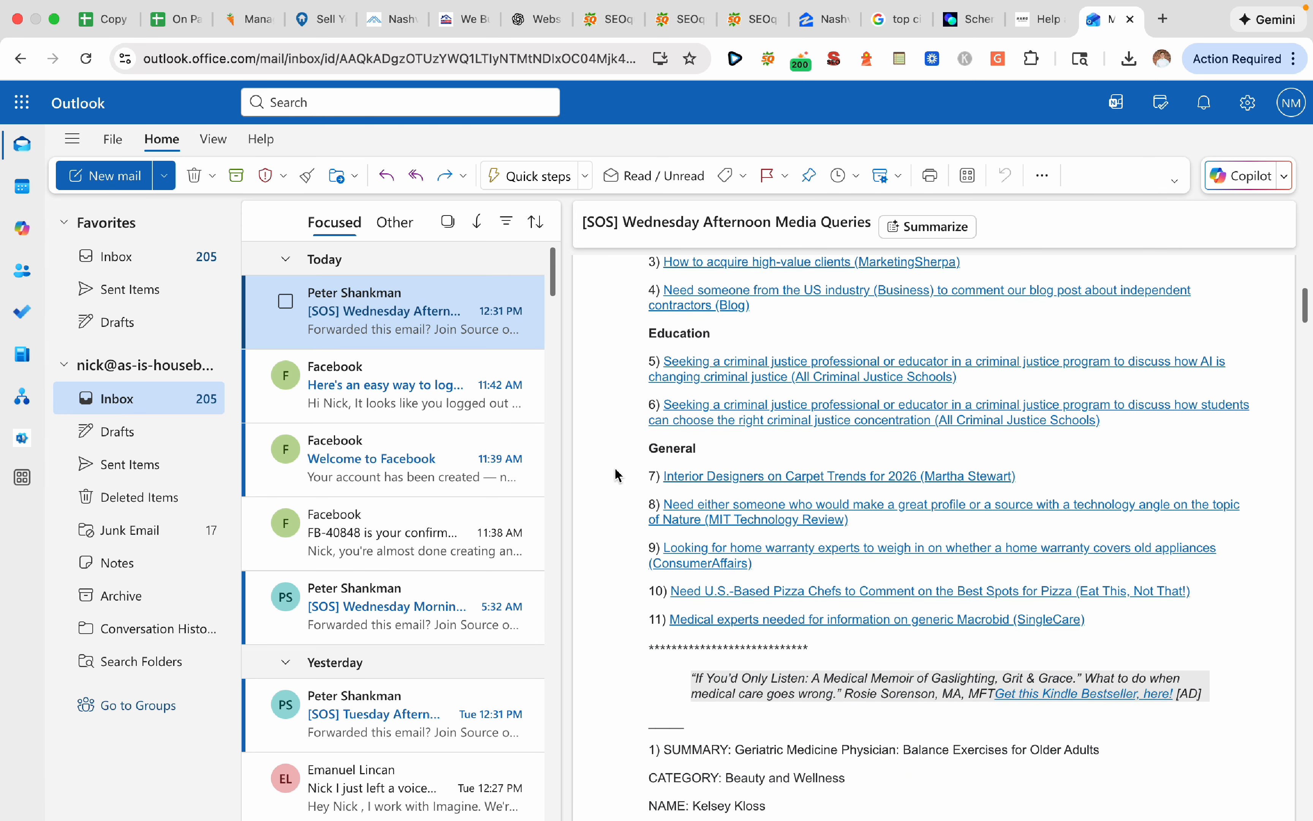
Go to query 9 about home warranties covering old appliances and read its contact details, deadline, requirements and questions
left_click(779, 553)
scroll(595, 543, "down", 1)
scroll(596, 543, "up", 1)
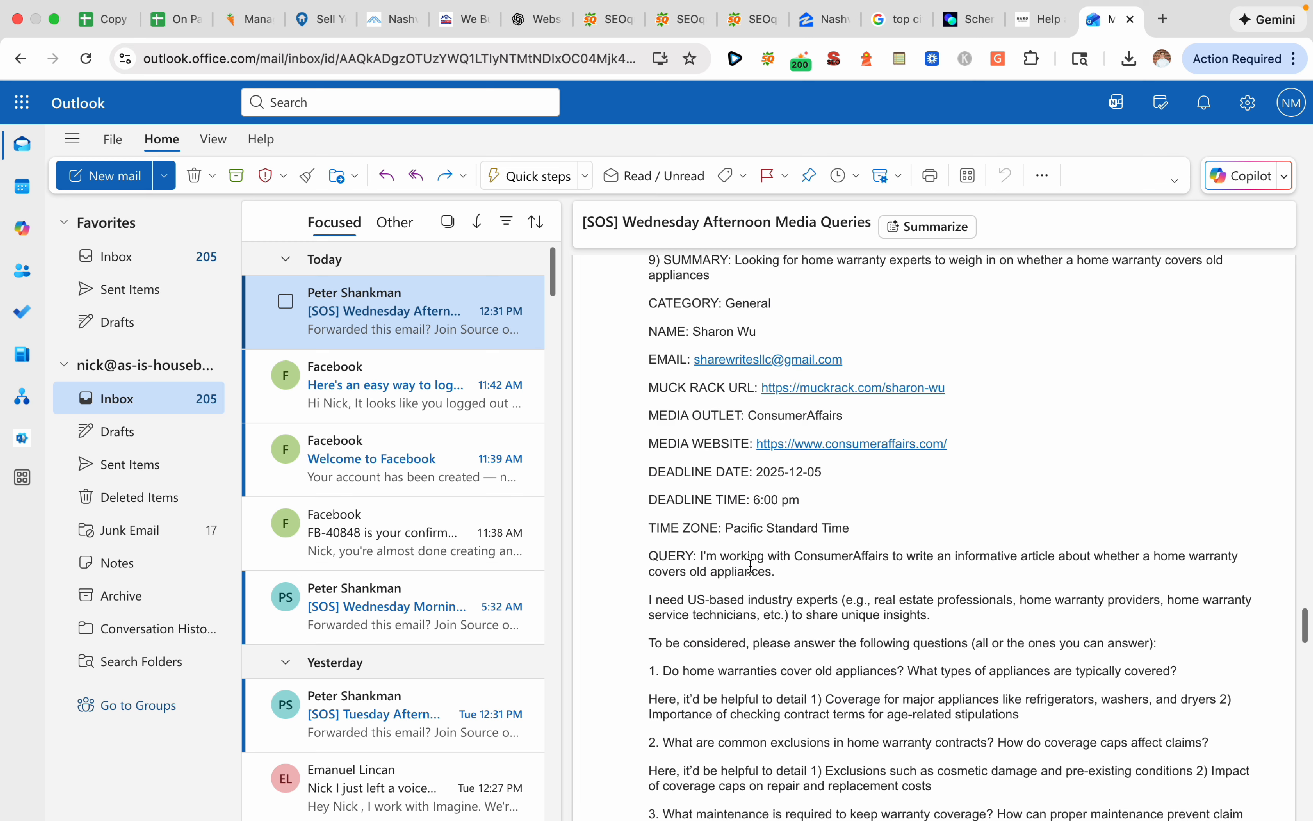
scroll(641, 582, "down", 1)
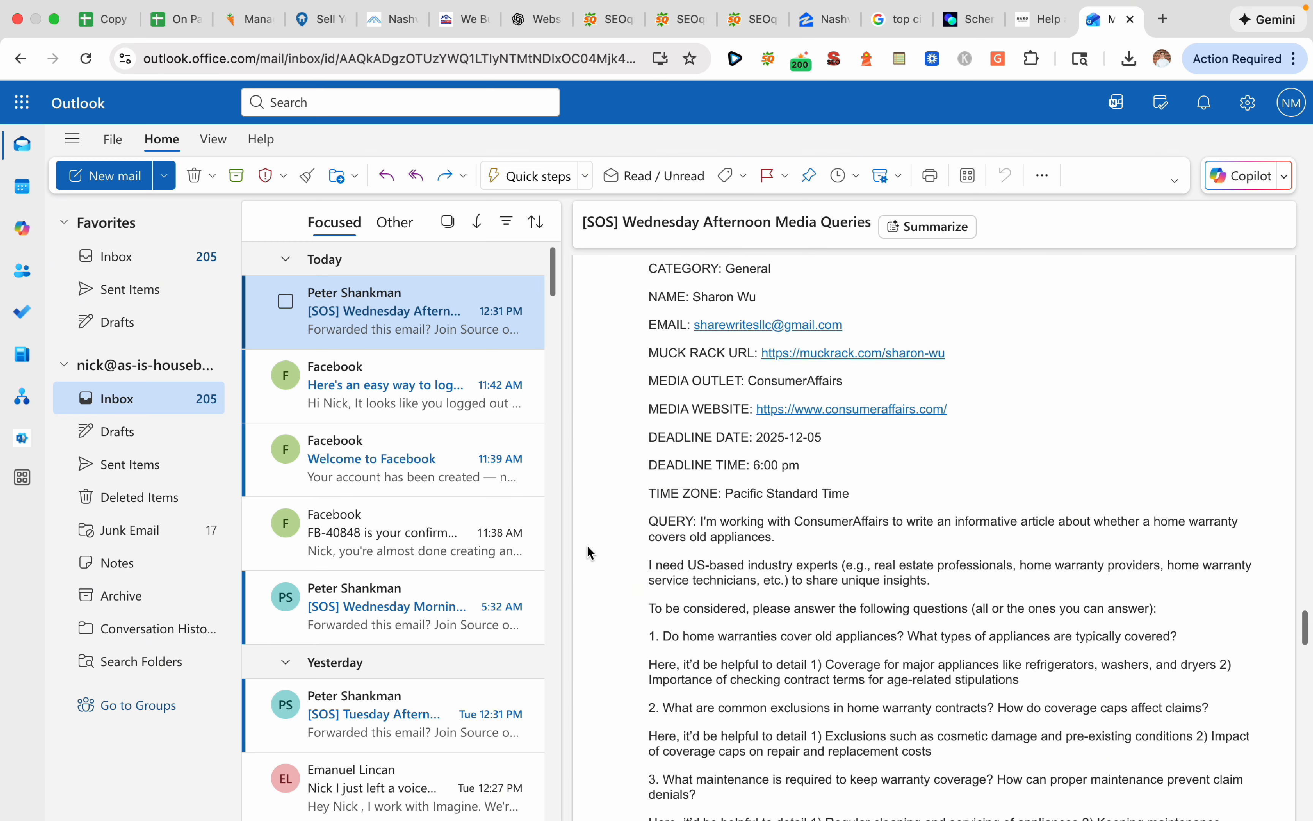
scroll(587, 547, "up", 1)
scroll(634, 565, "up", 1)
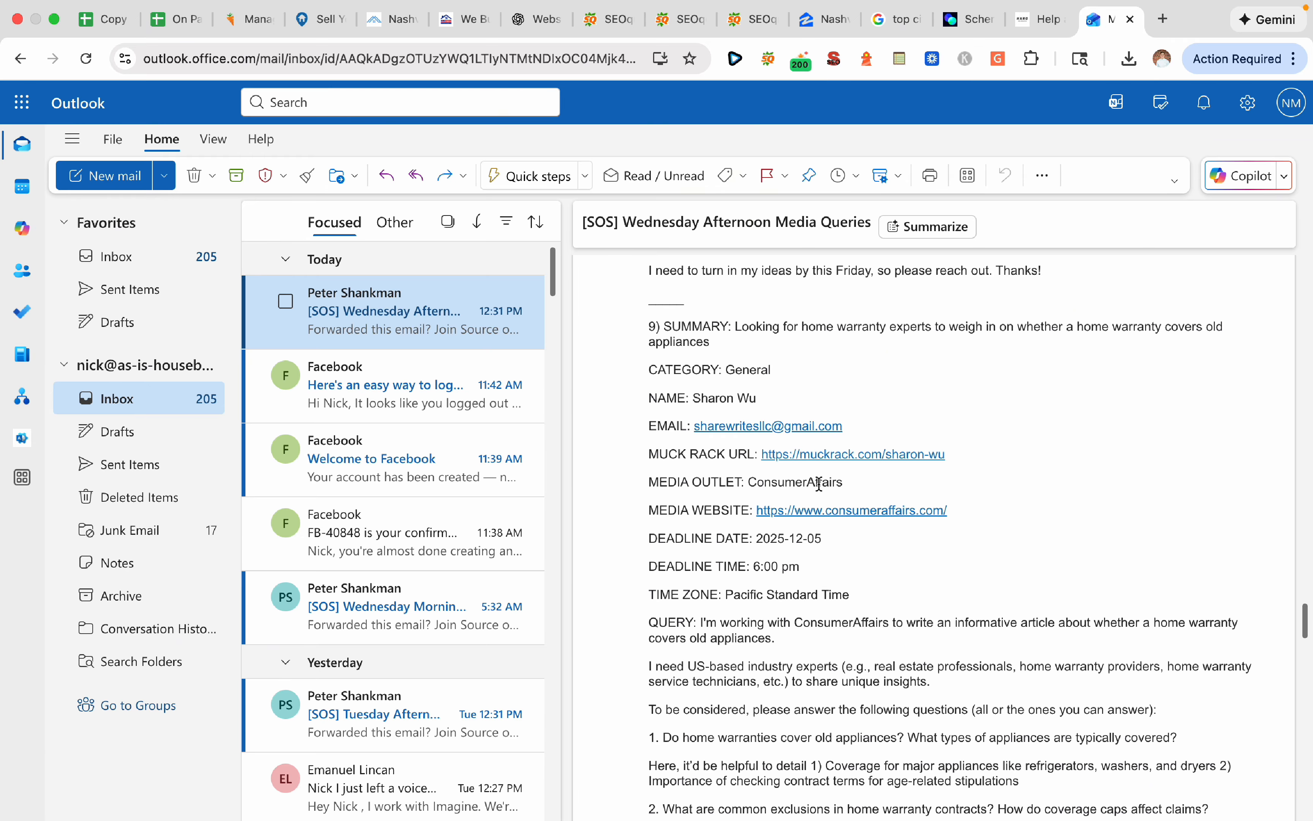
scroll(647, 470, "up", 1)
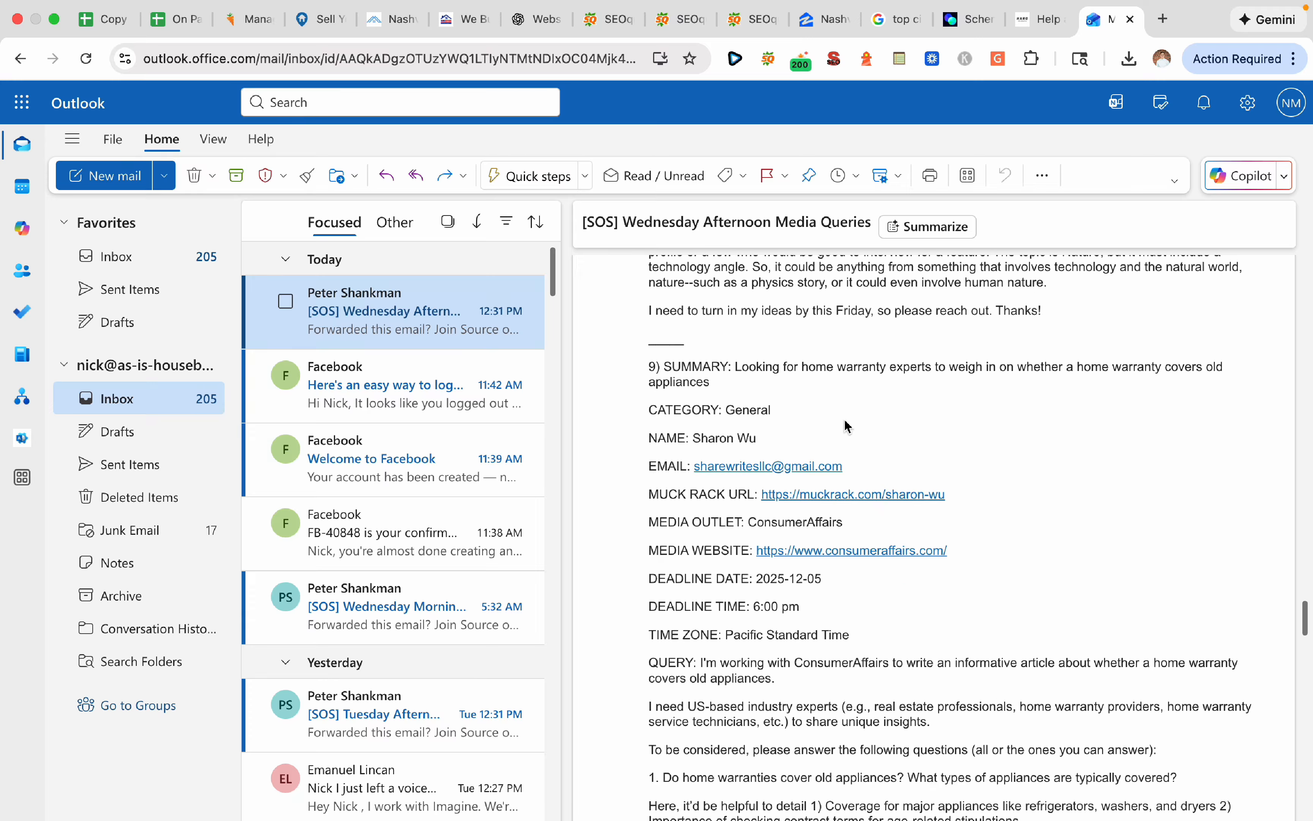
scroll(624, 487, "down", 9)
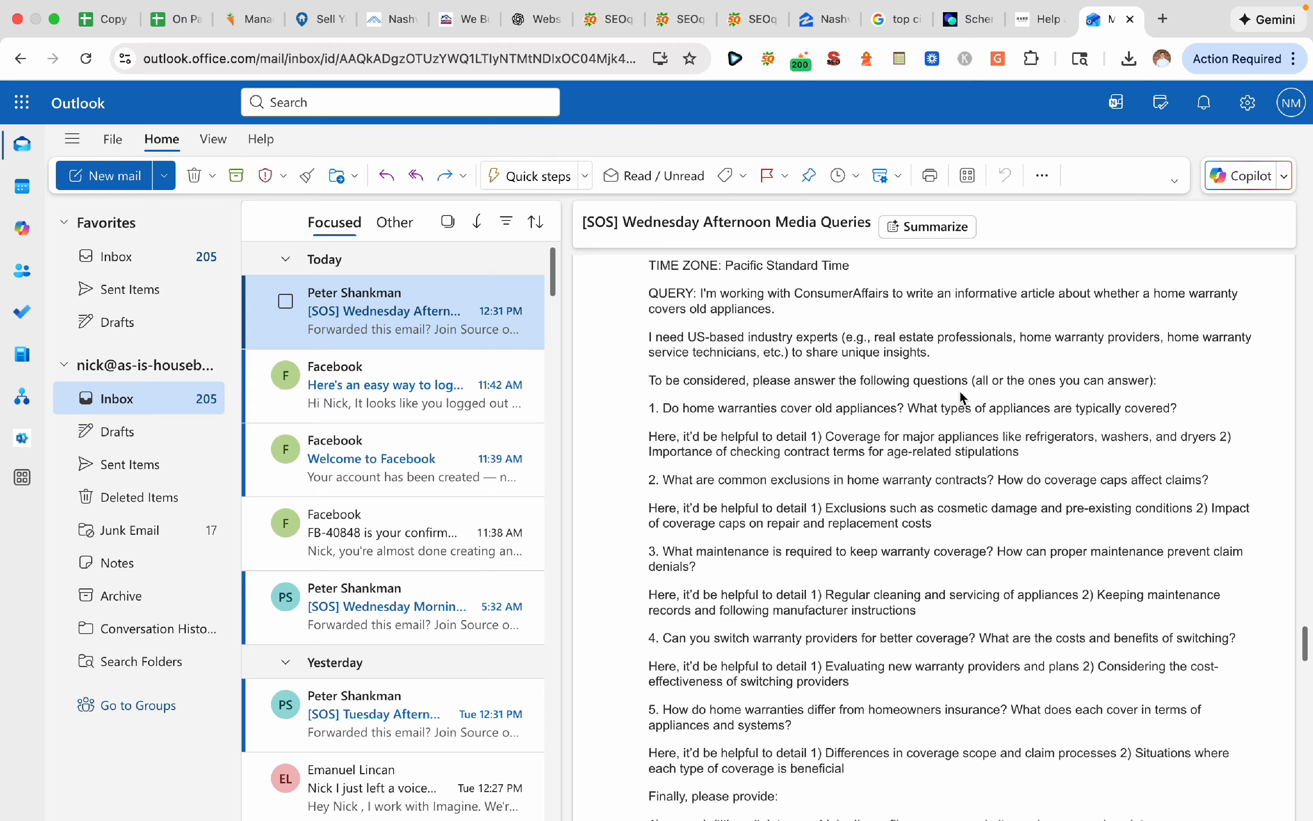
scroll(621, 463, "up", 6)
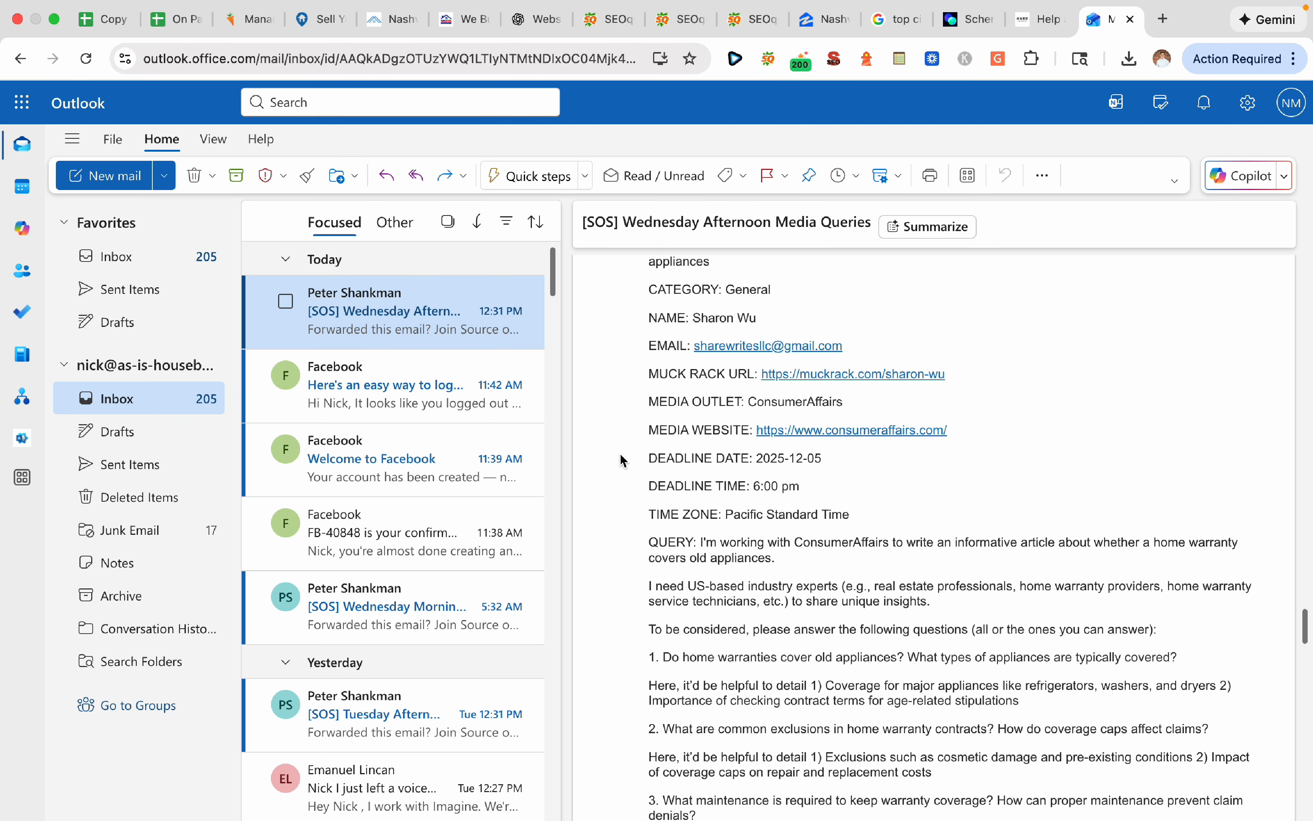
scroll(622, 461, "up", 1)
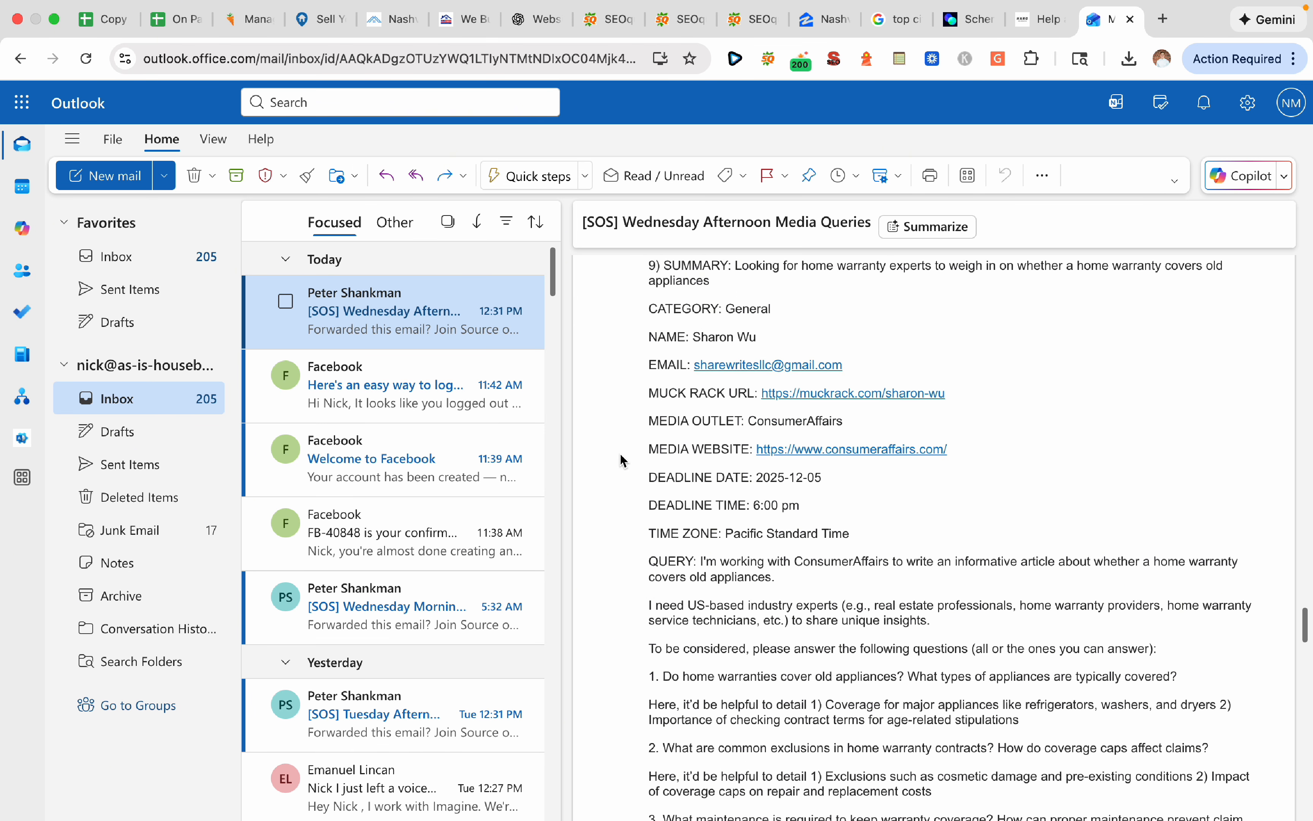
scroll(623, 461, "up", 1)
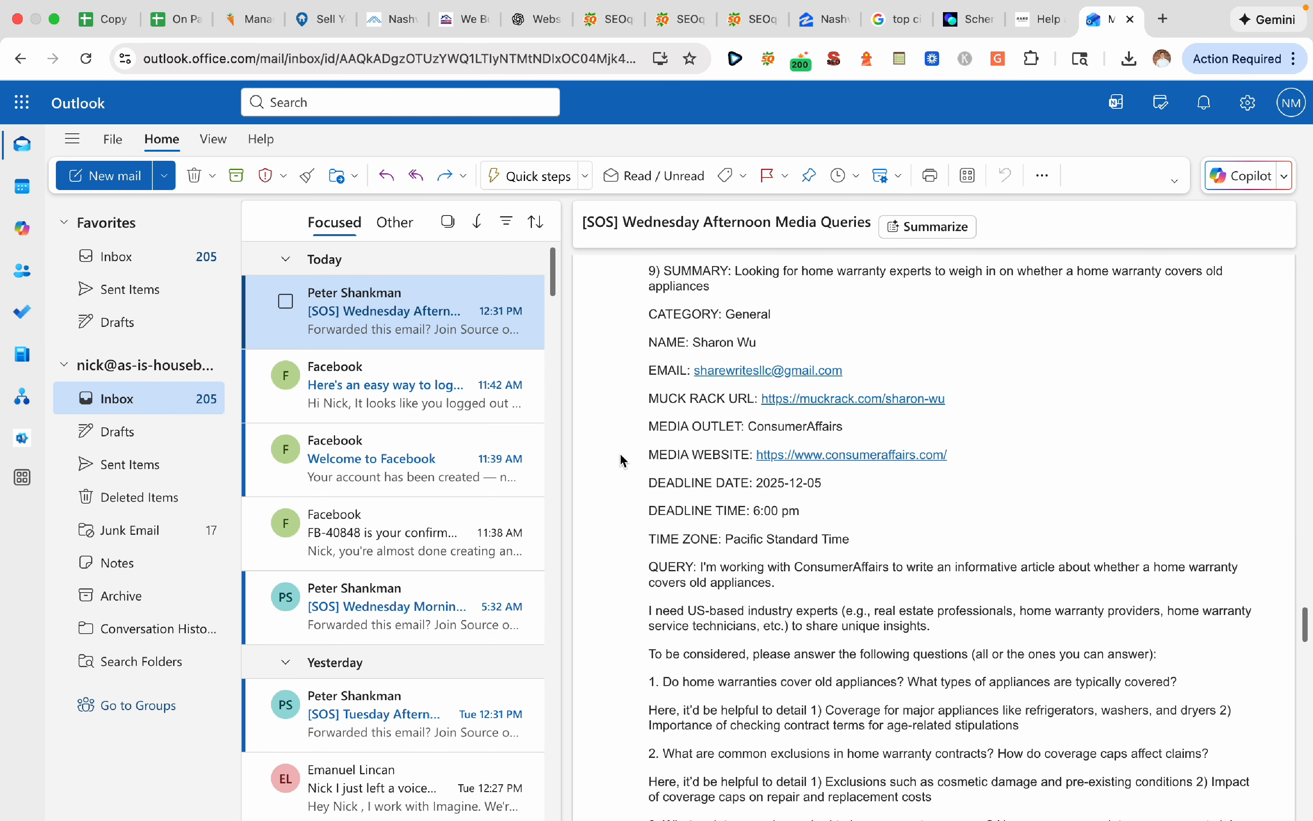
Review the HARO Start with Company Domain checklist item alongside the HARO site and the media query email, and select that item
left_click(103, 22)
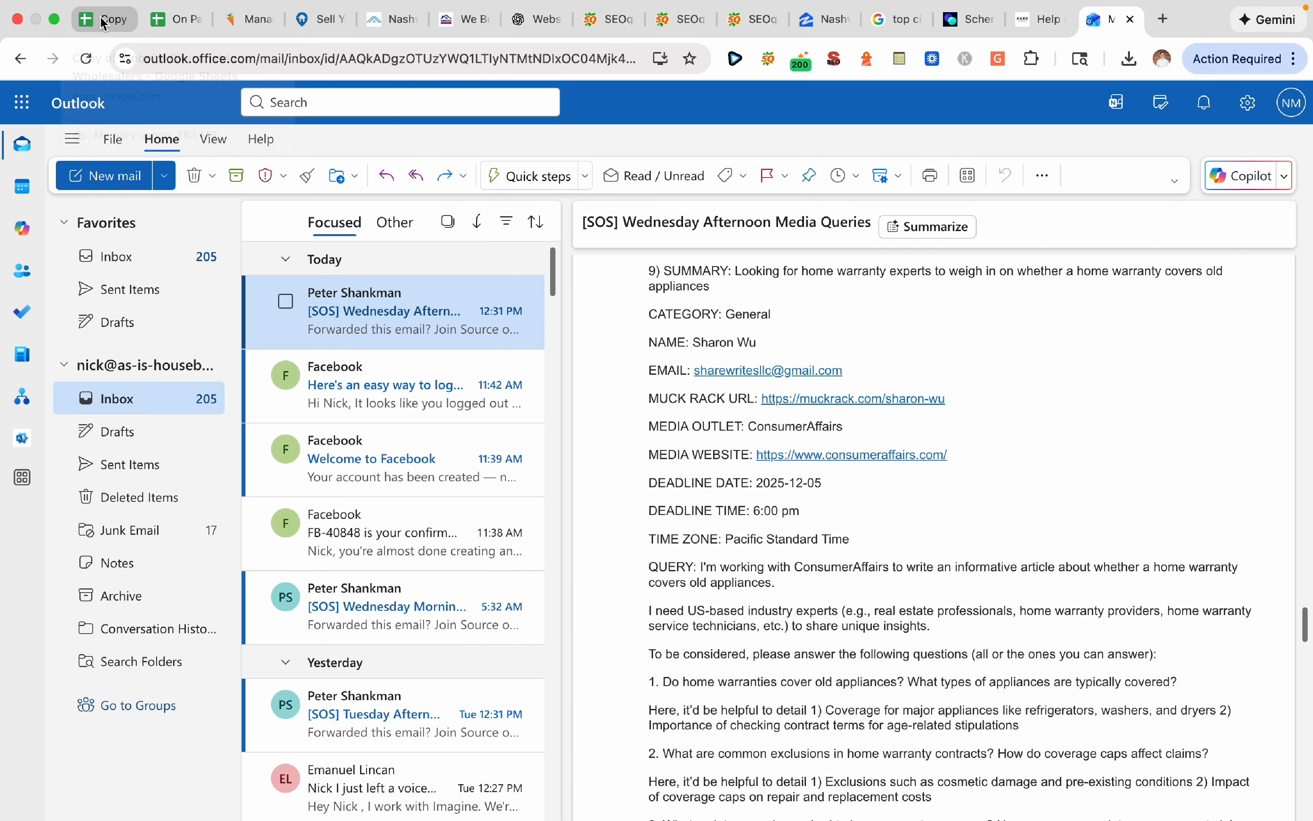
left_click(520, 543)
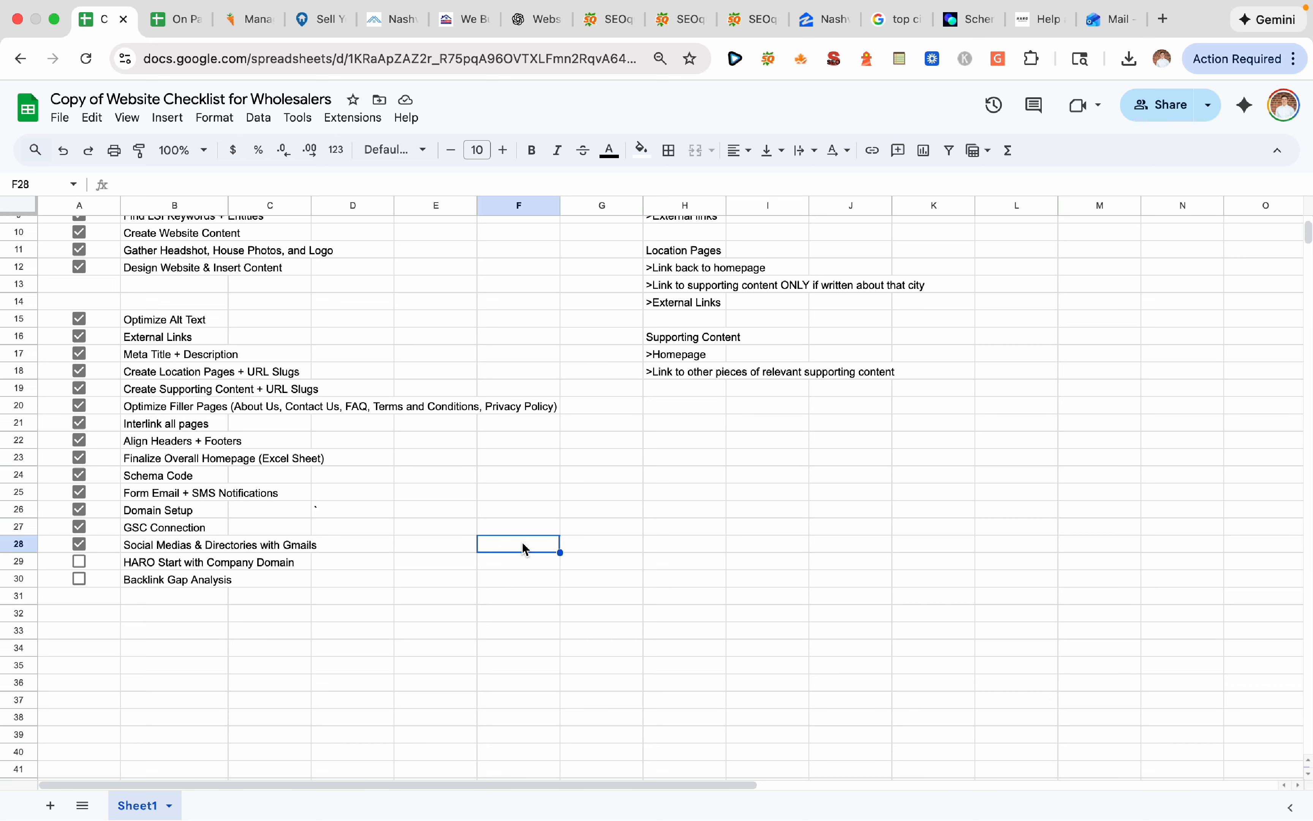
left_click(1034, 27)
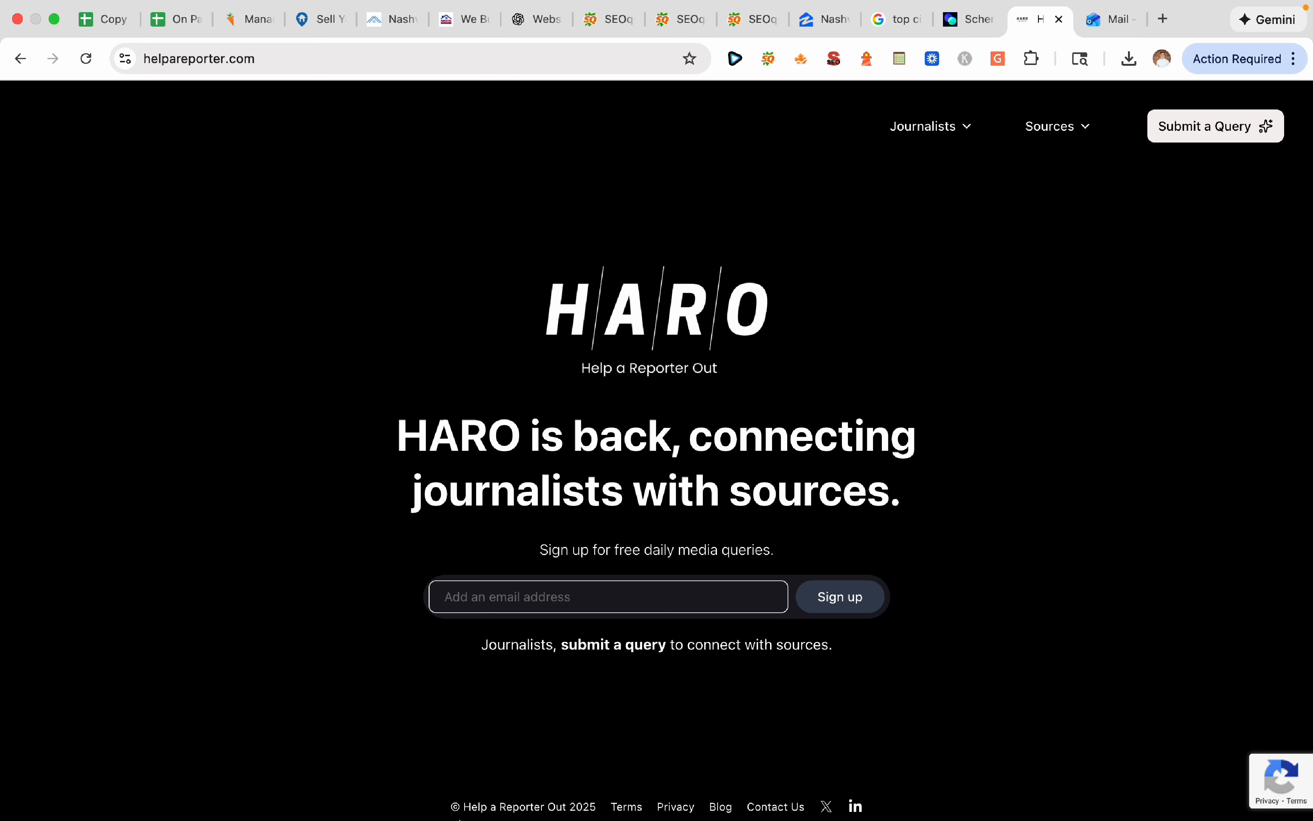
left_click(1107, 22)
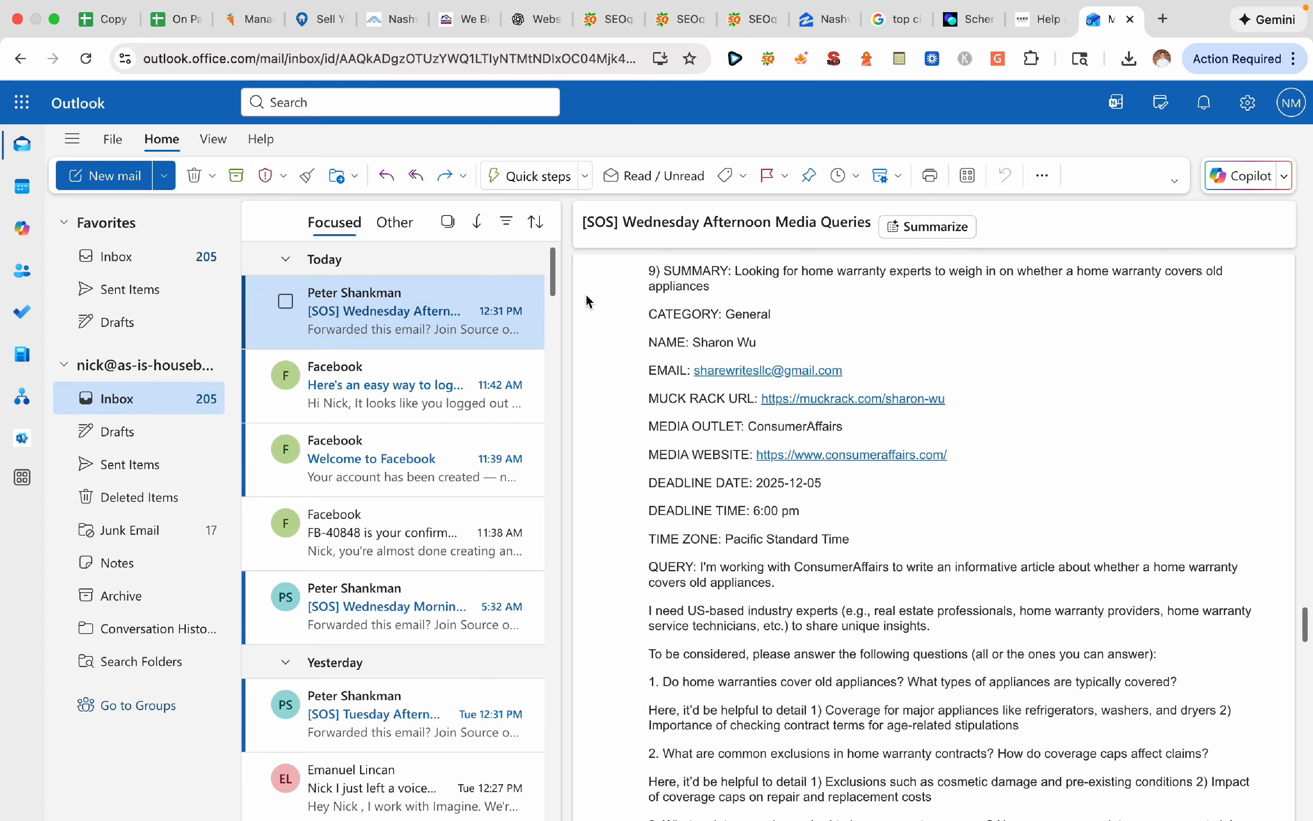
left_click(1035, 17)
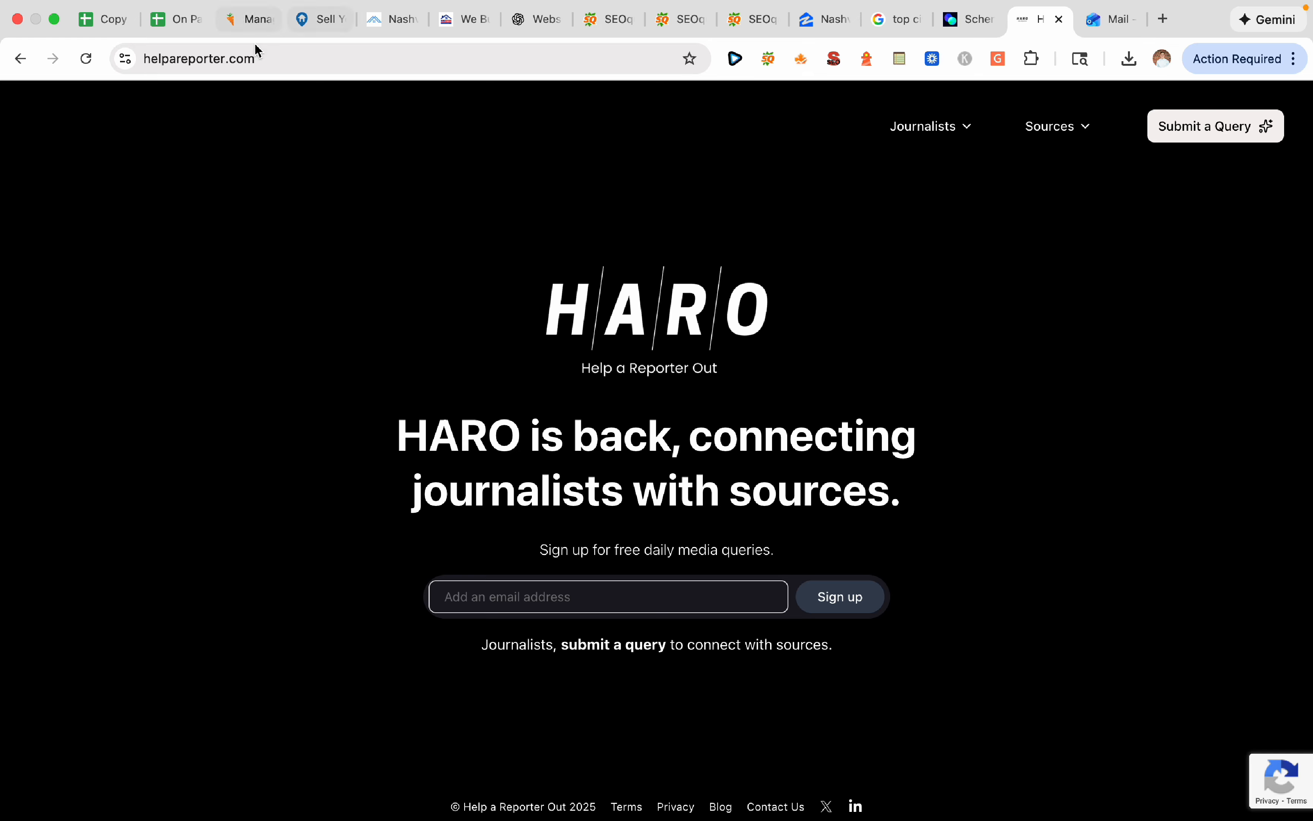
left_click(109, 36)
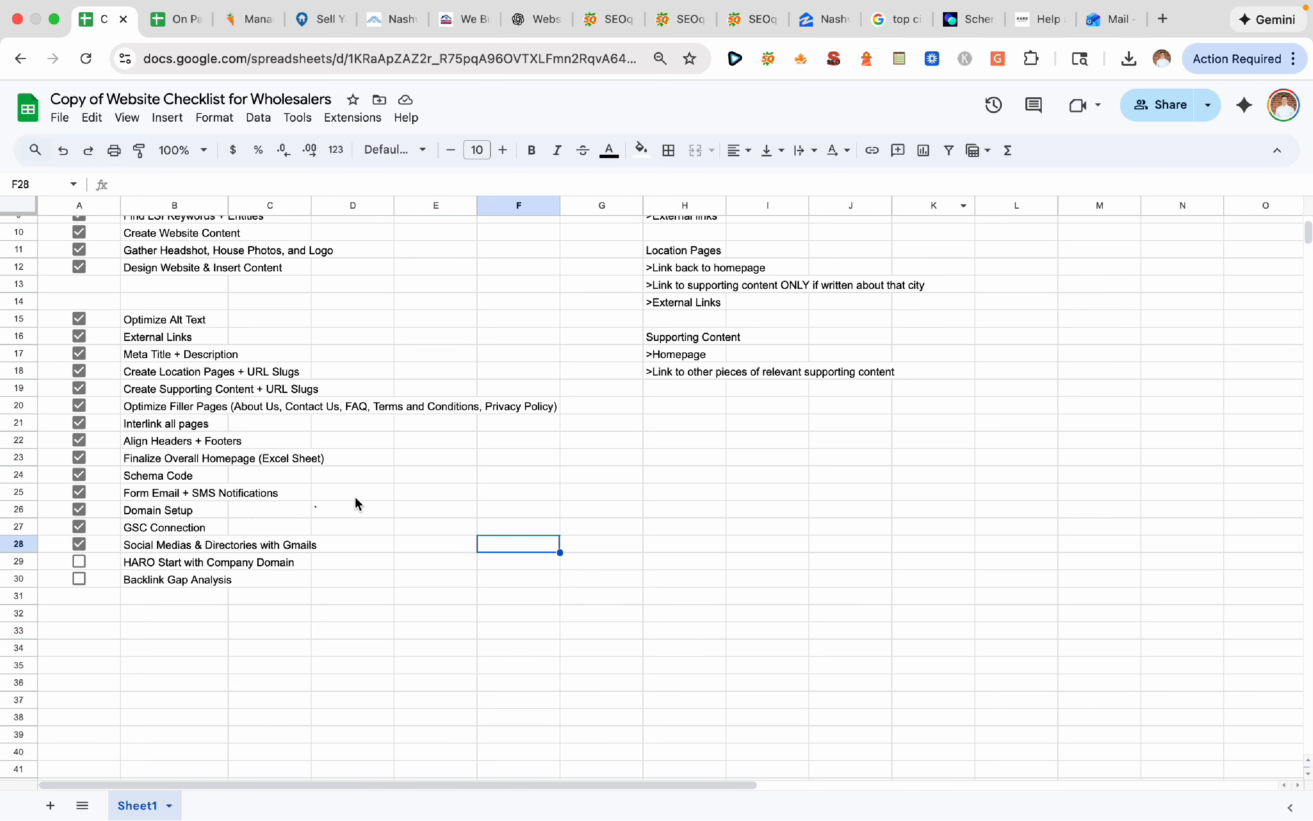
left_click(468, 574)
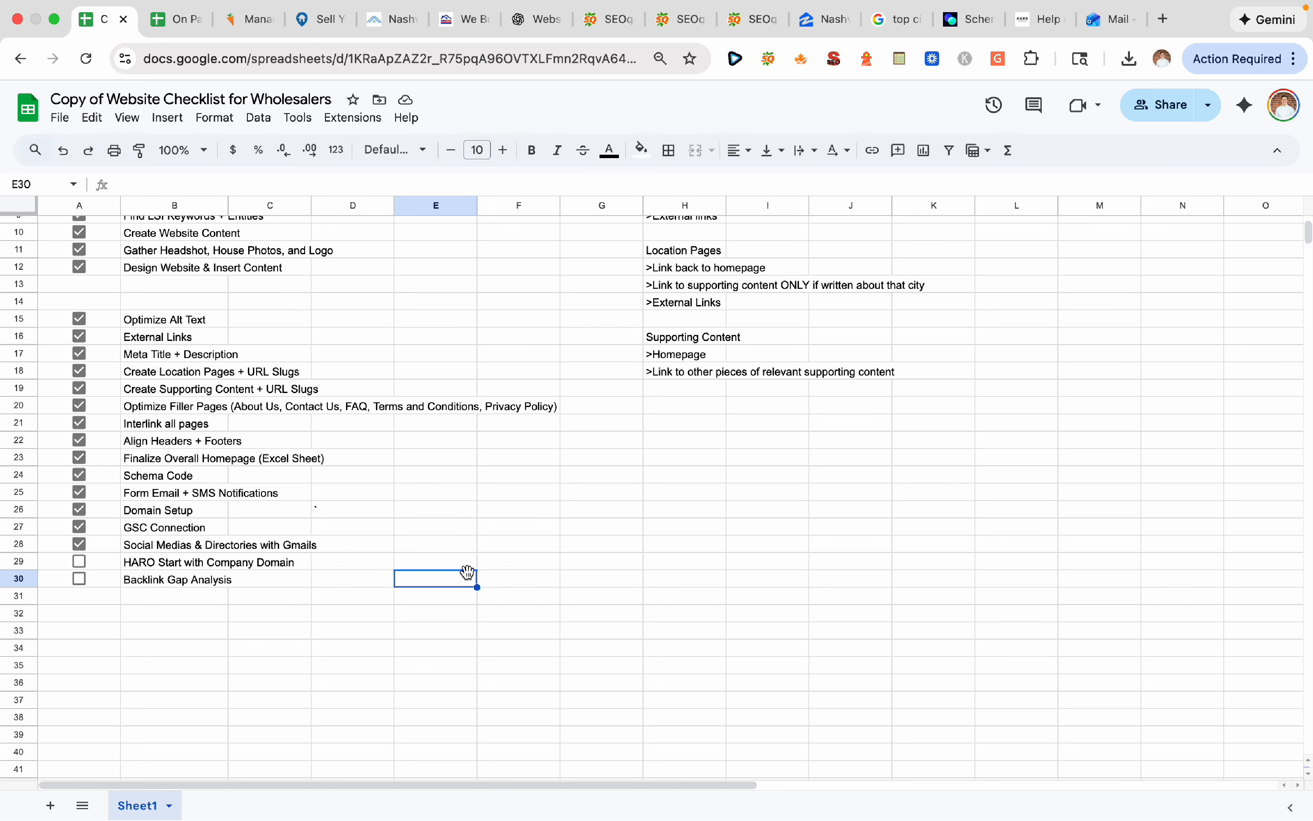
left_click(201, 563)
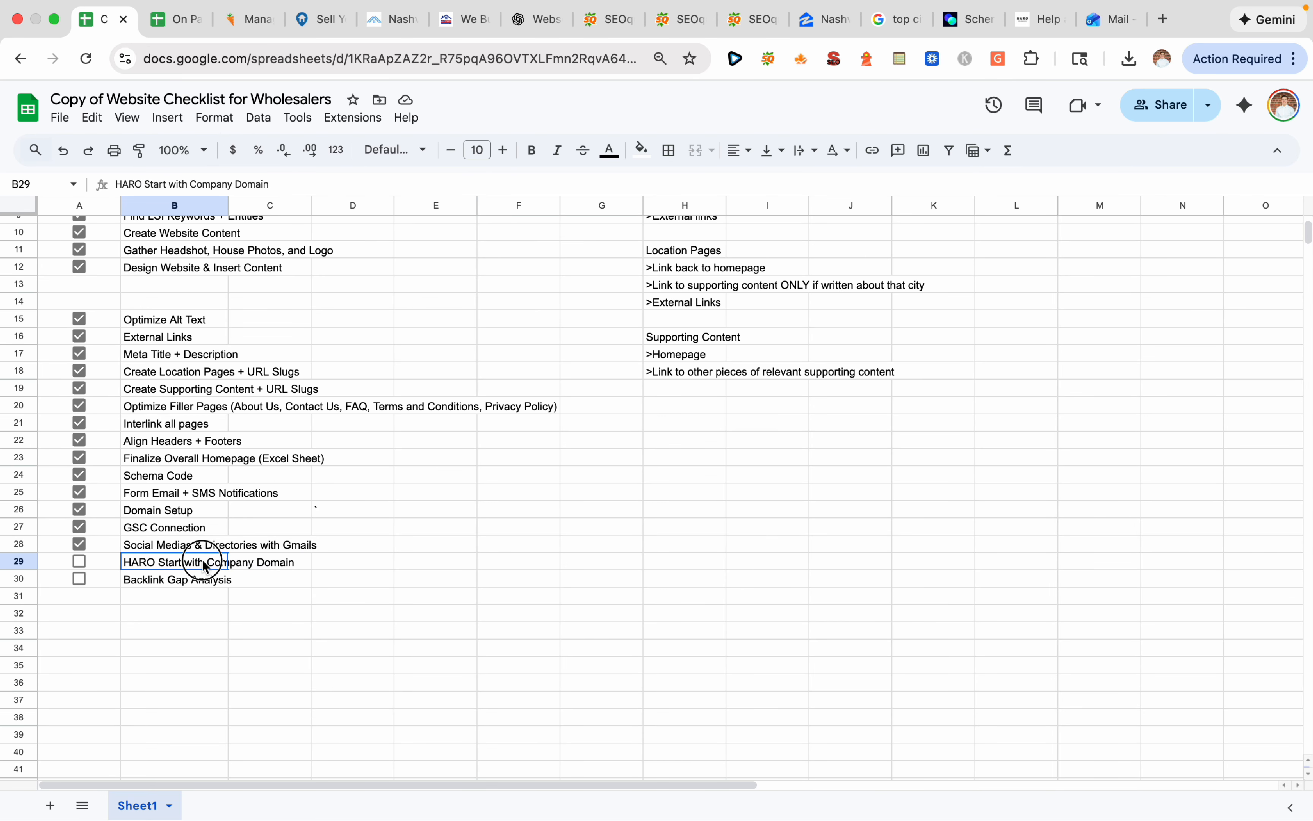
Compare the HARO site with the checklist once more and mark the HARO Start with Company Domain item as done
left_click(1034, 19)
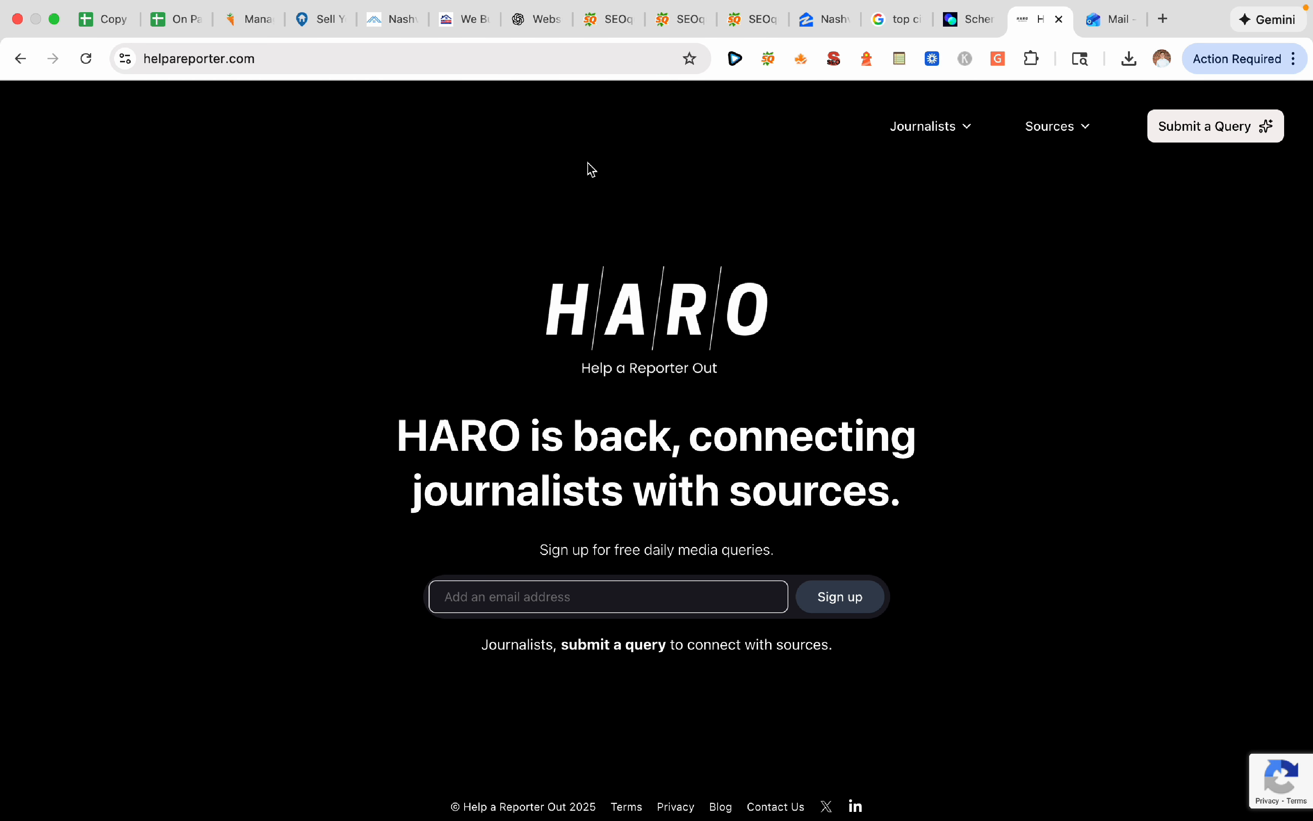
left_click(109, 19)
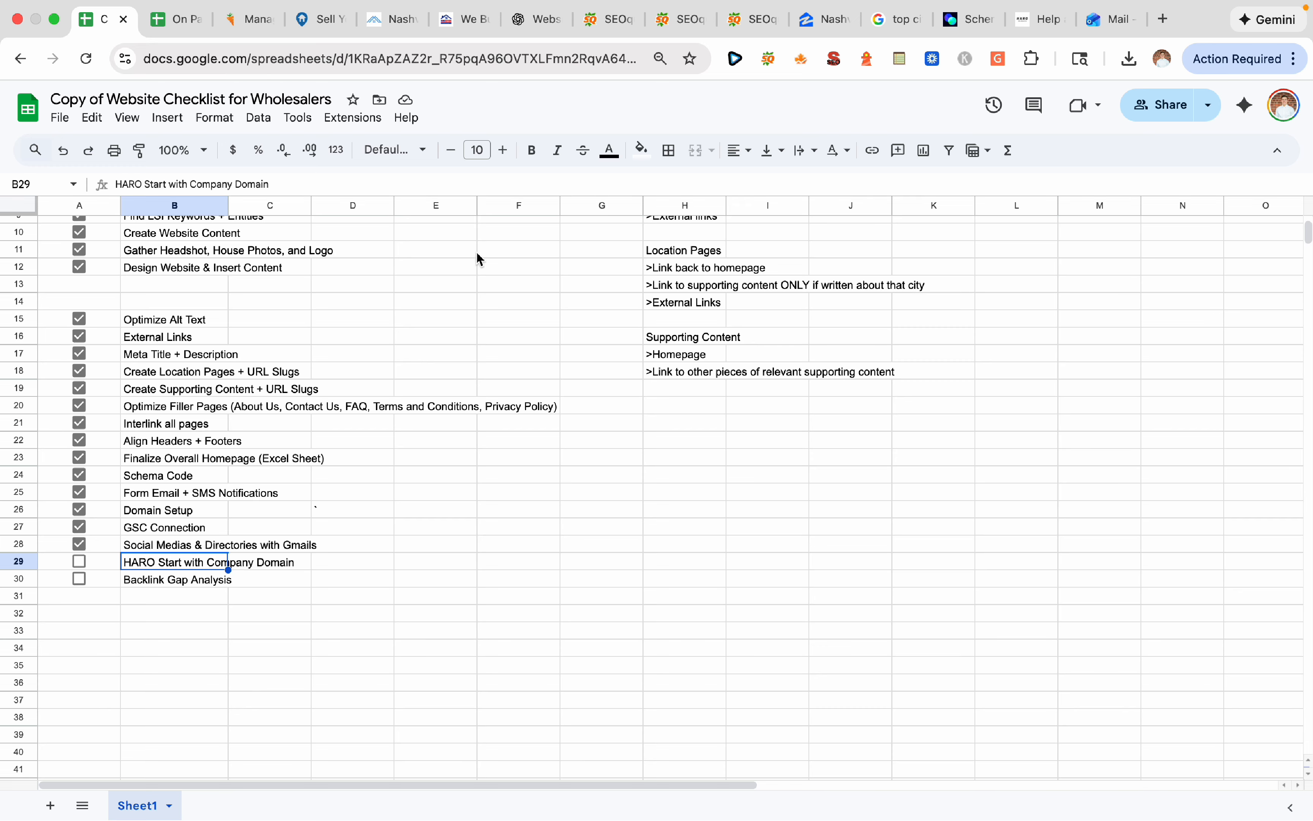
left_click(680, 498)
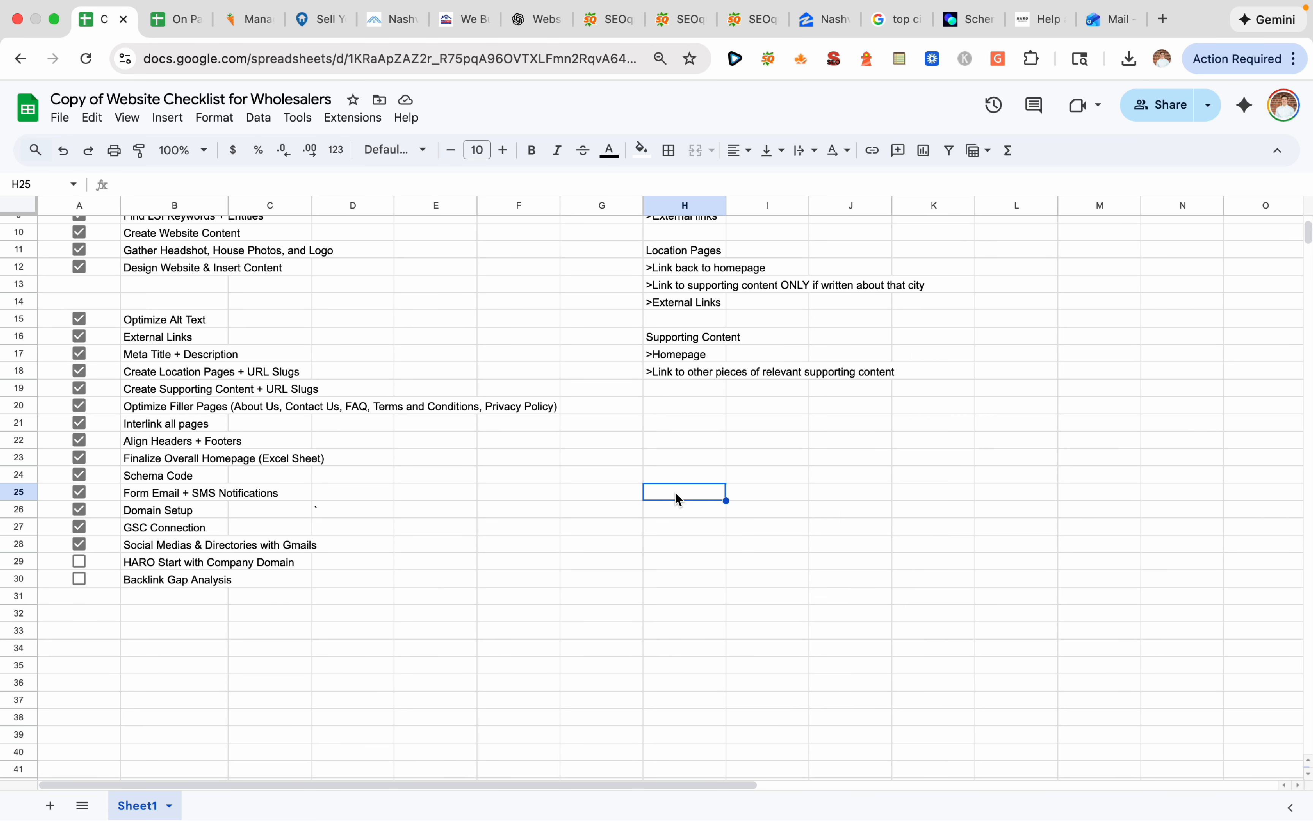
left_click(1041, 20)
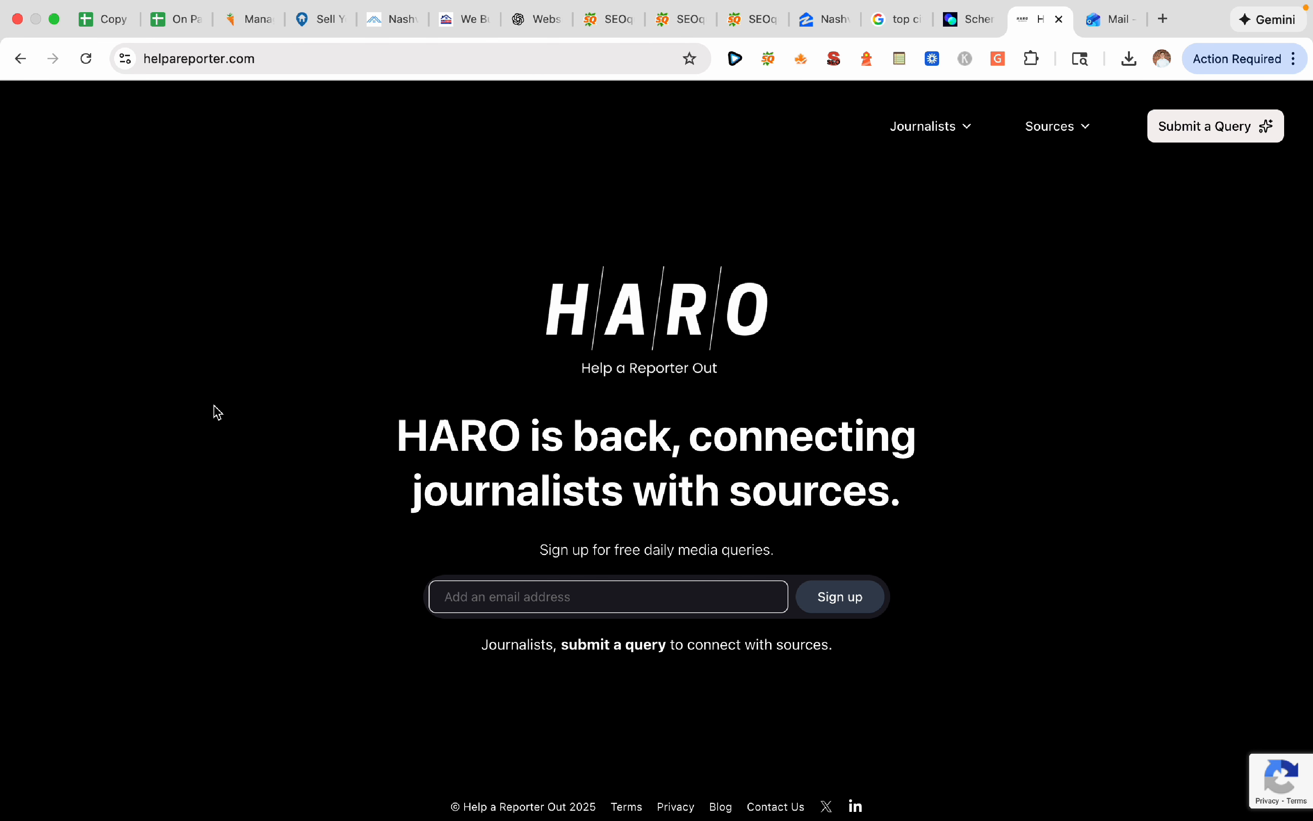
left_click(95, 24)
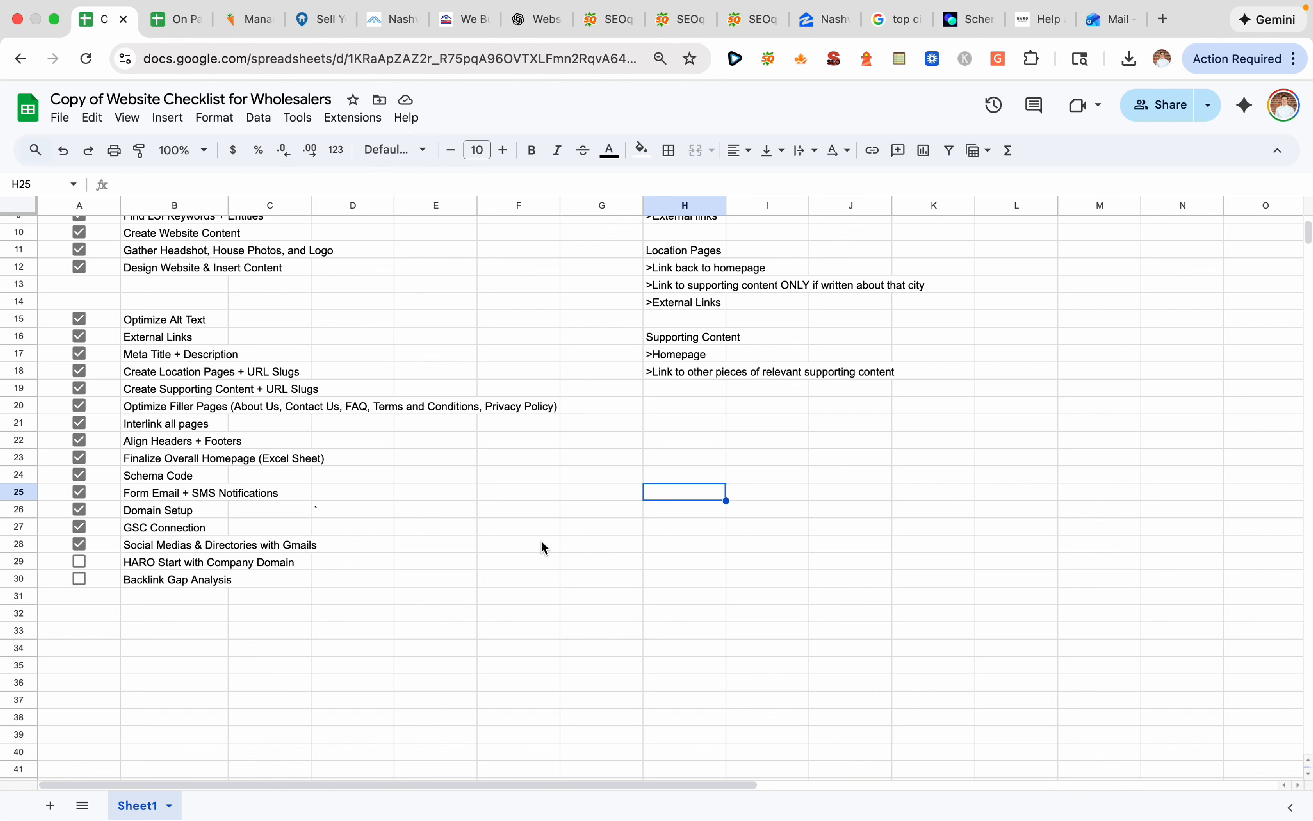
left_click(80, 562)
left_click(400, 669)
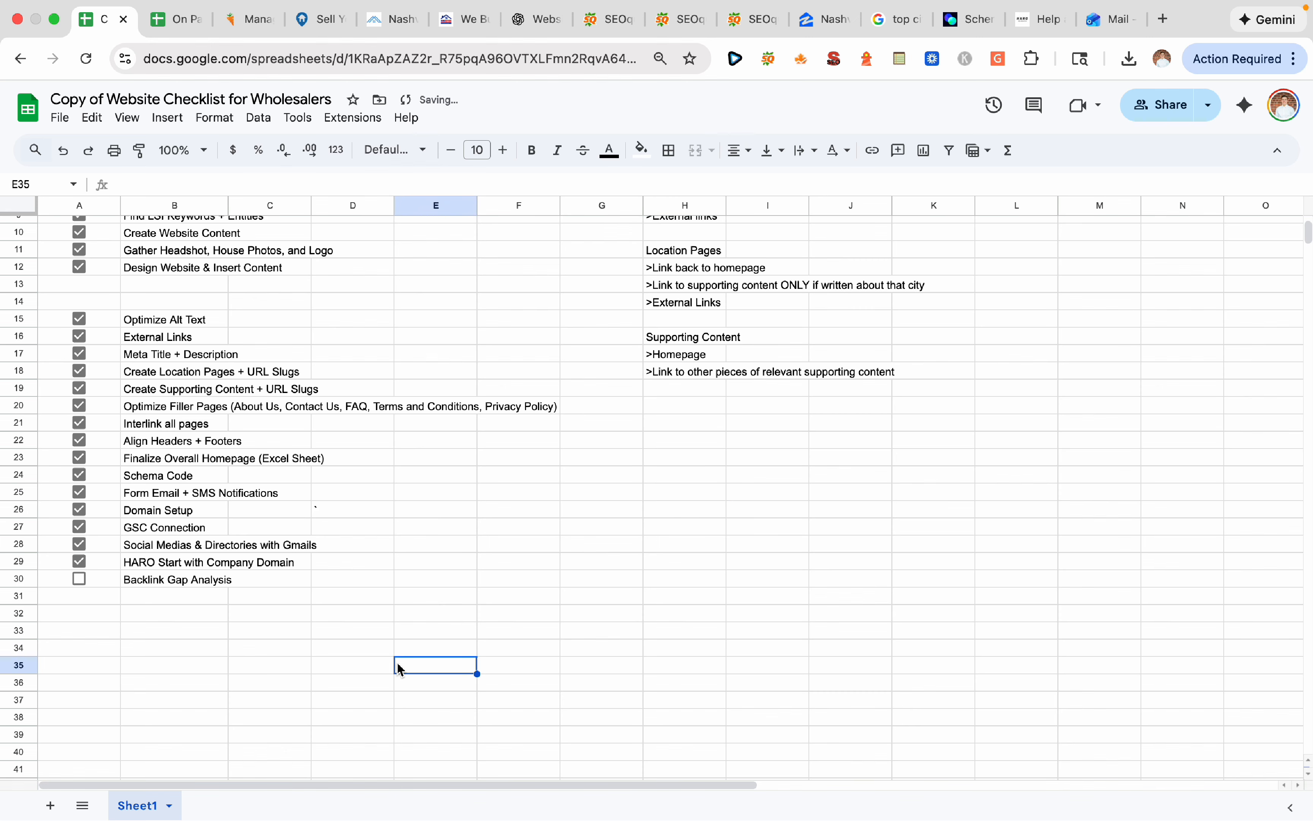
Open semrush.com in a new browser tab and go to its Domain Overview tool
left_click(1165, 20)
type("semrush.com")
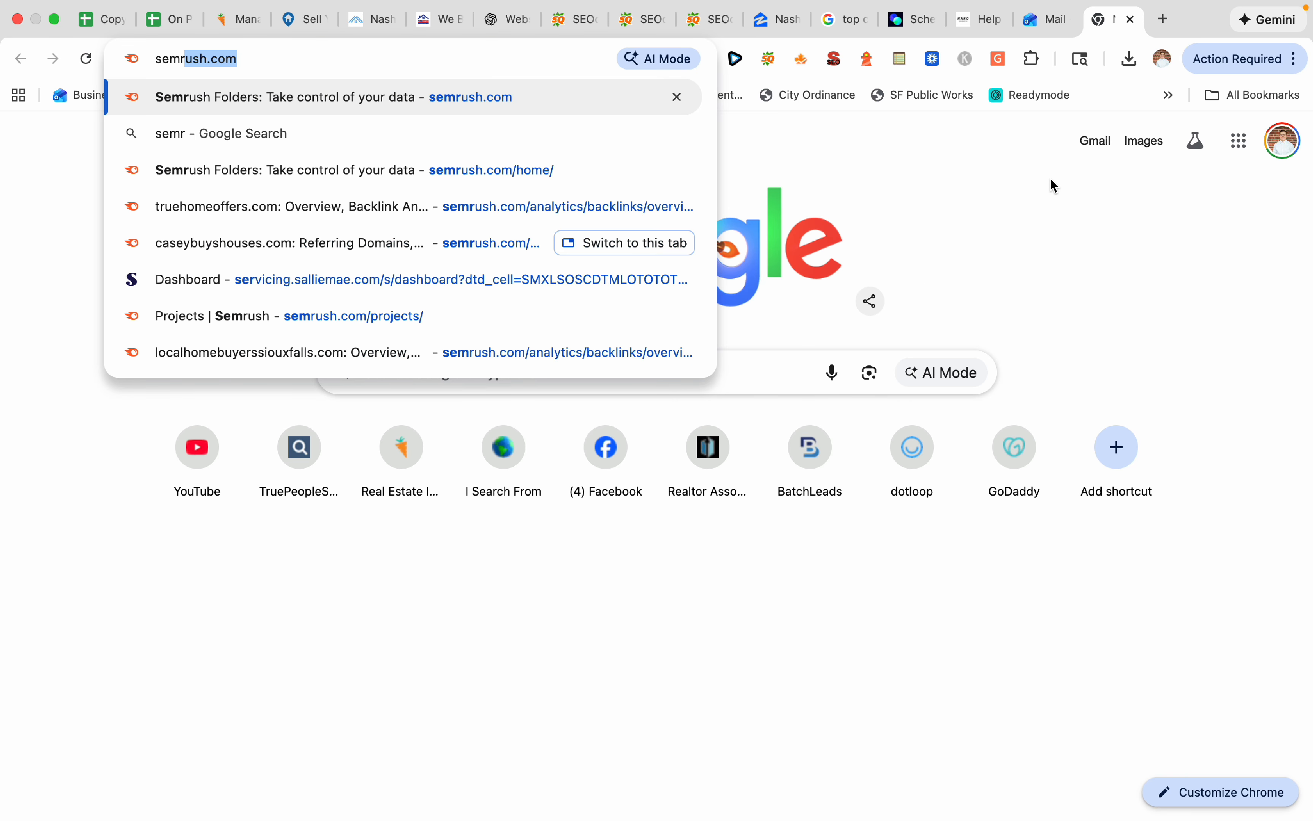
key("Return")
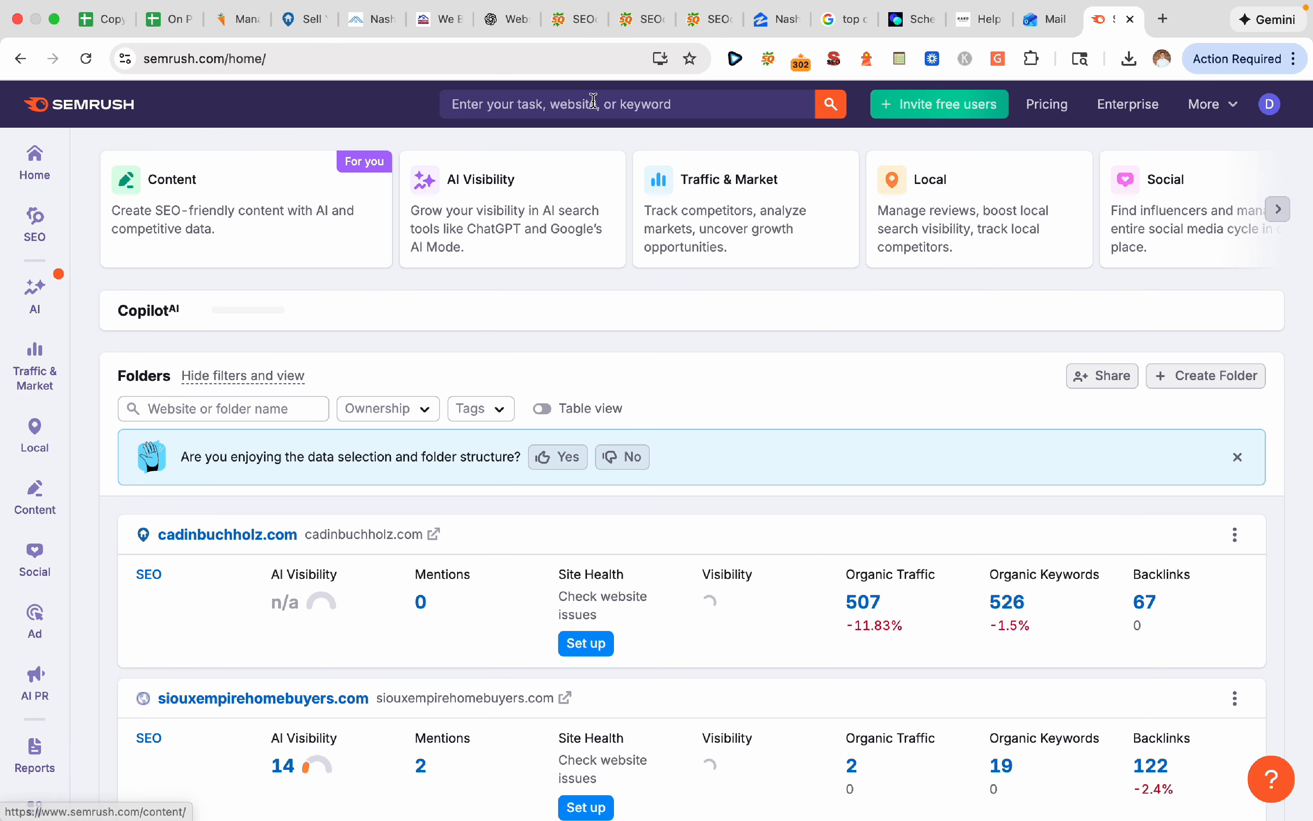
mouse_move(36, 437)
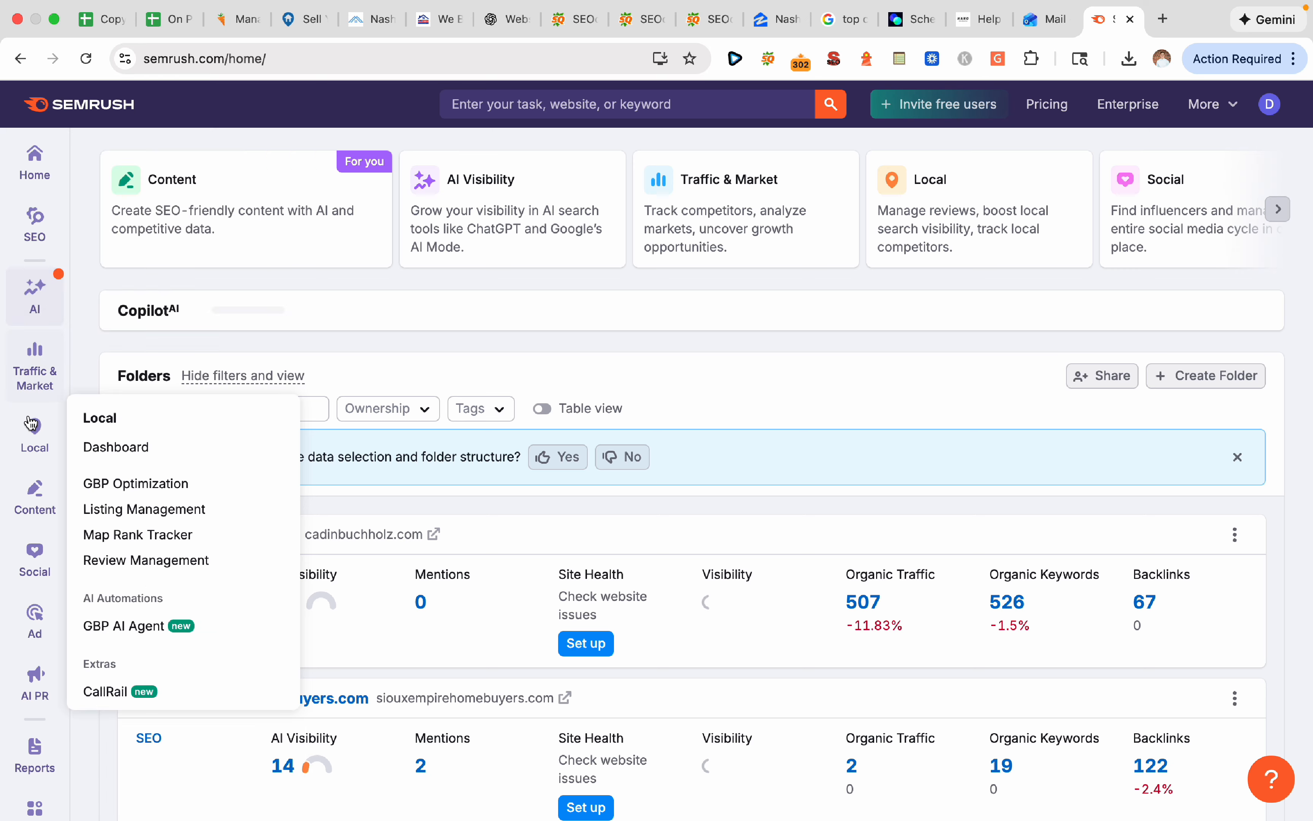
mouse_move(34, 225)
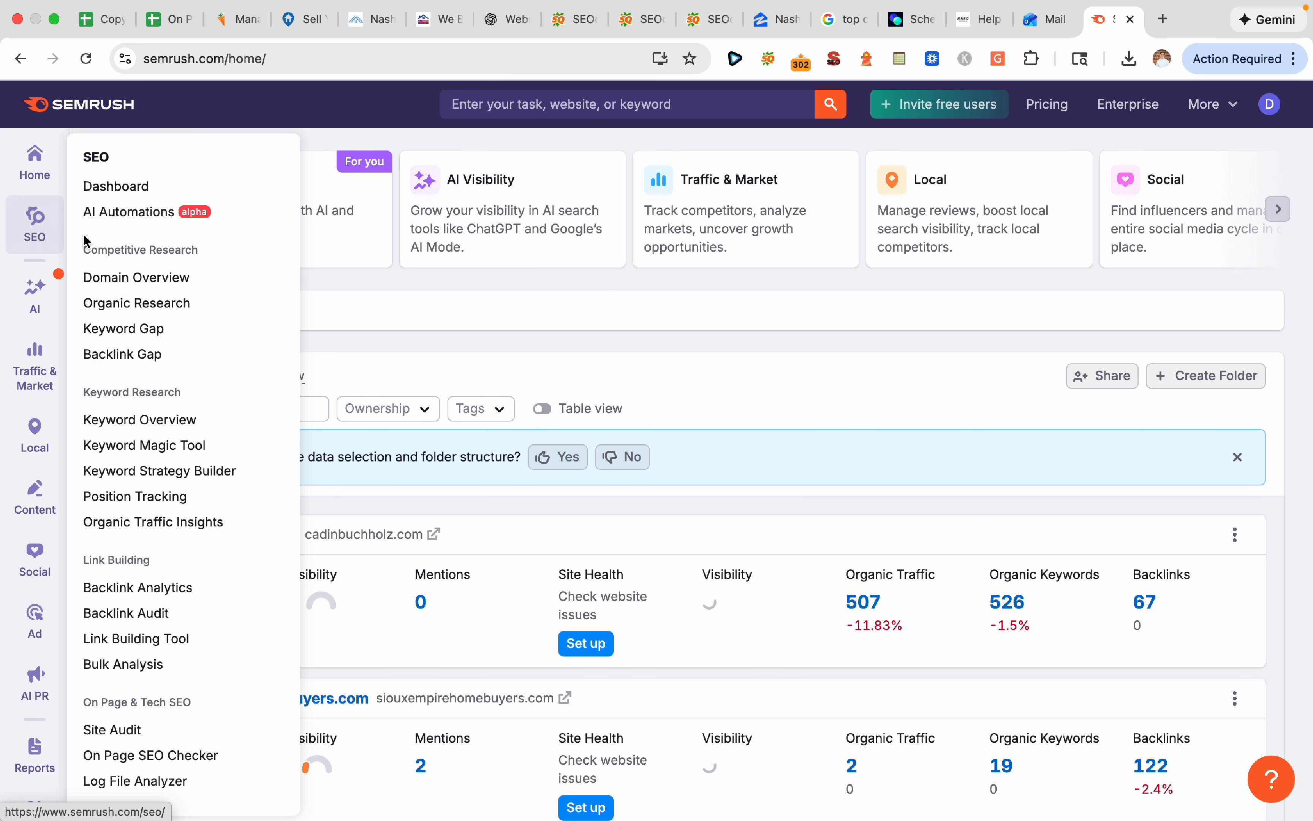
left_click(151, 281)
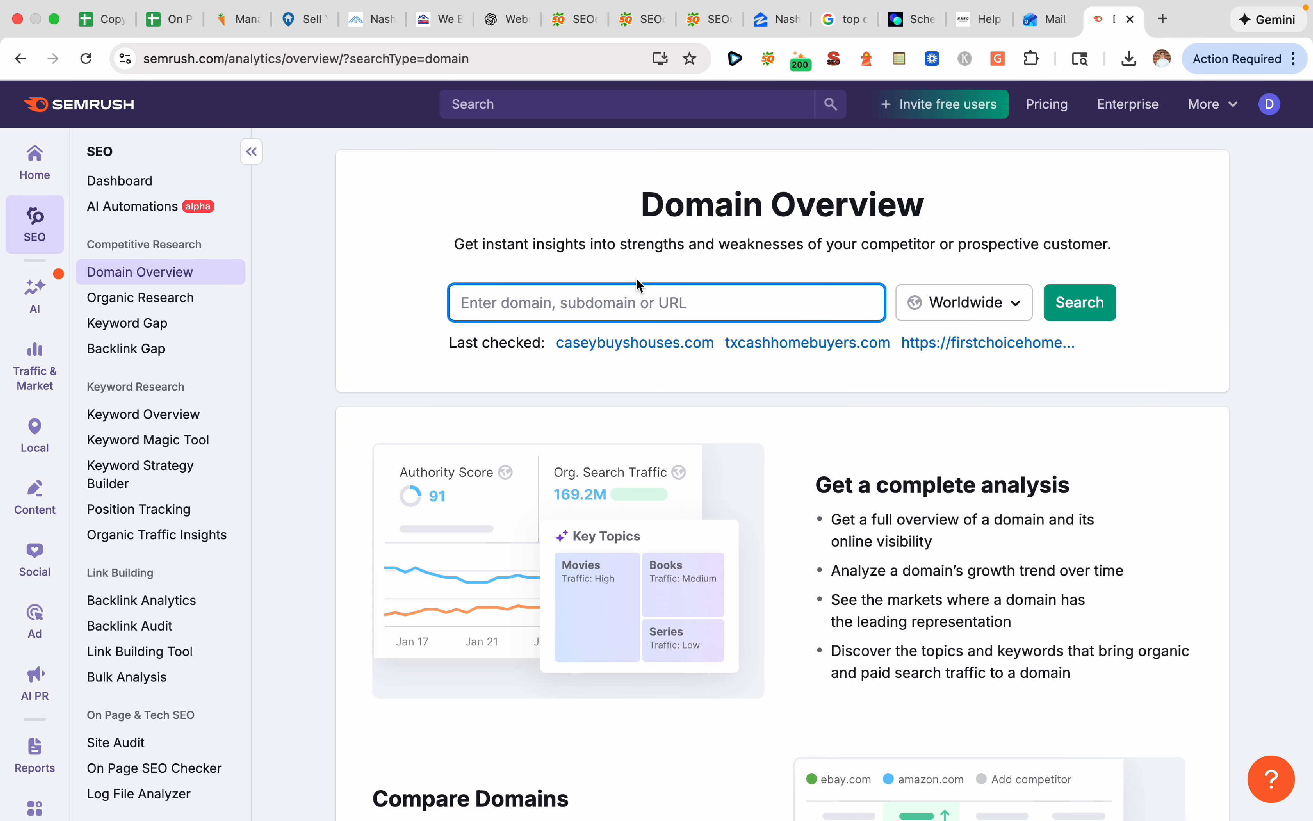
Look up benbuysindyhouses.com in Domain Overview and open its full list of backlinks
type("benbuys")
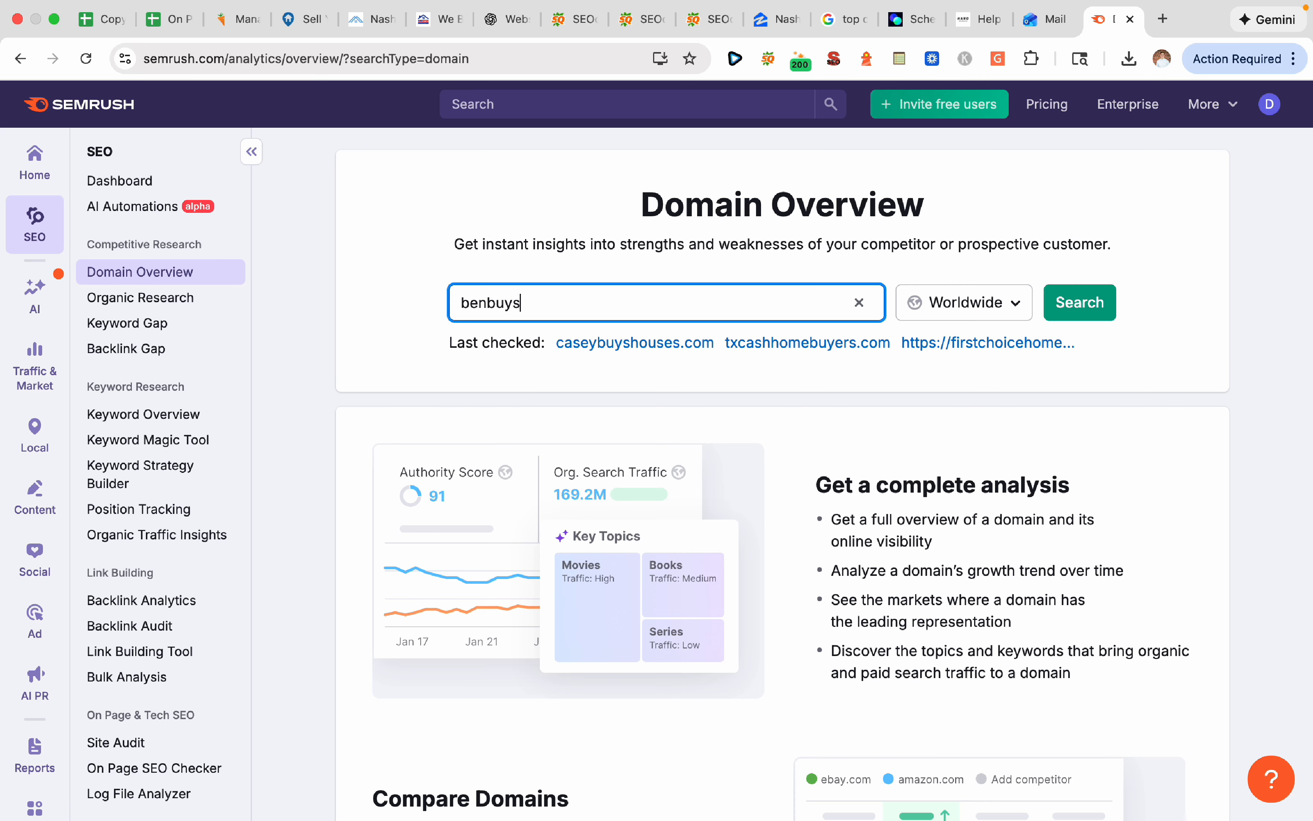
type("indyhouses.com")
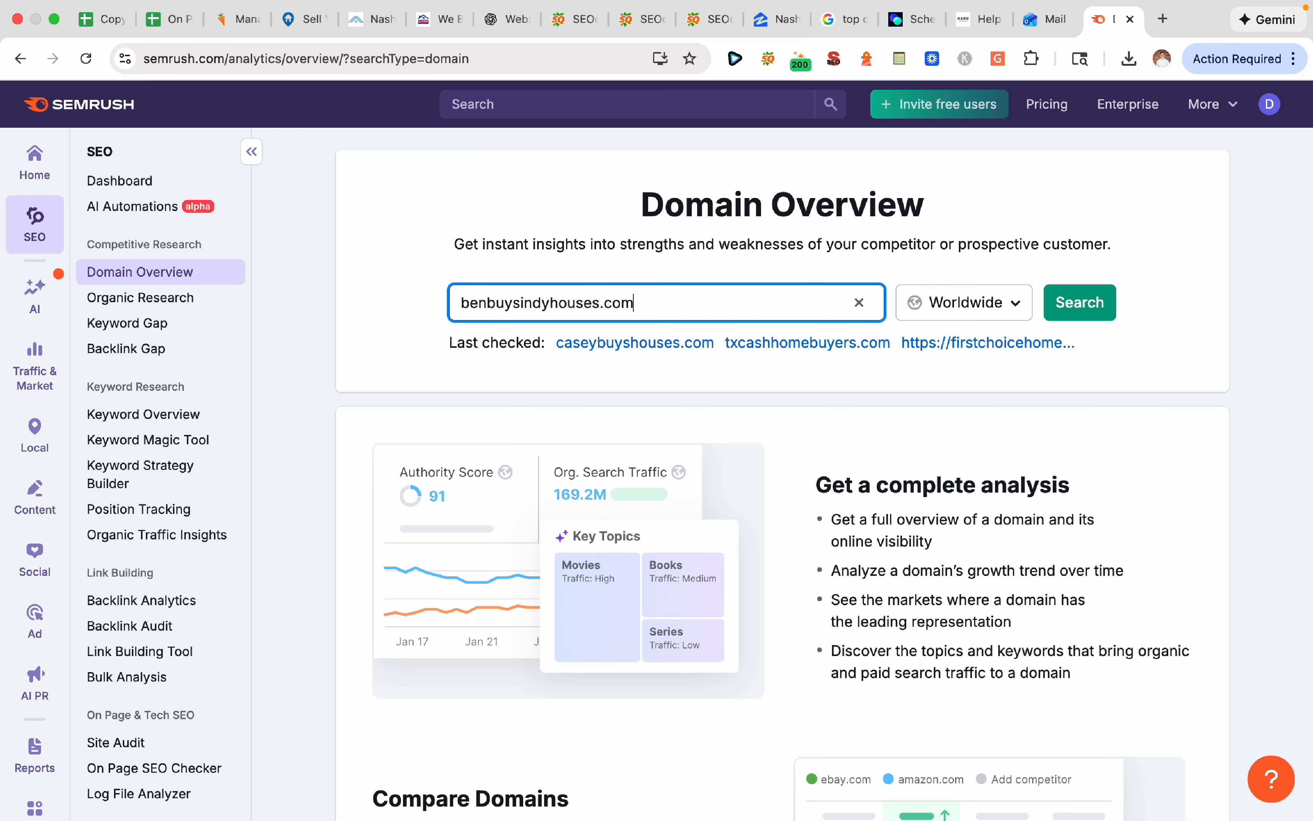
key("Return")
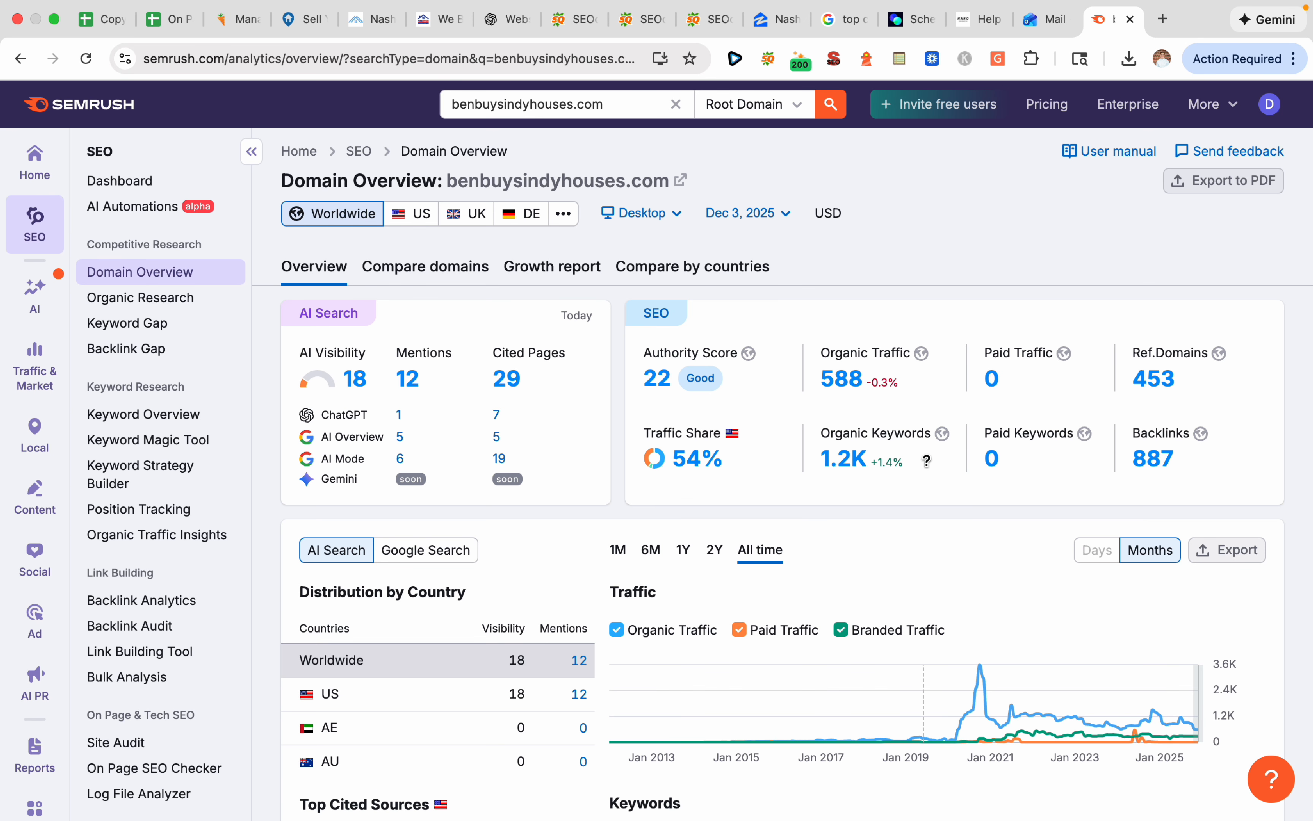
mouse_move(848, 476)
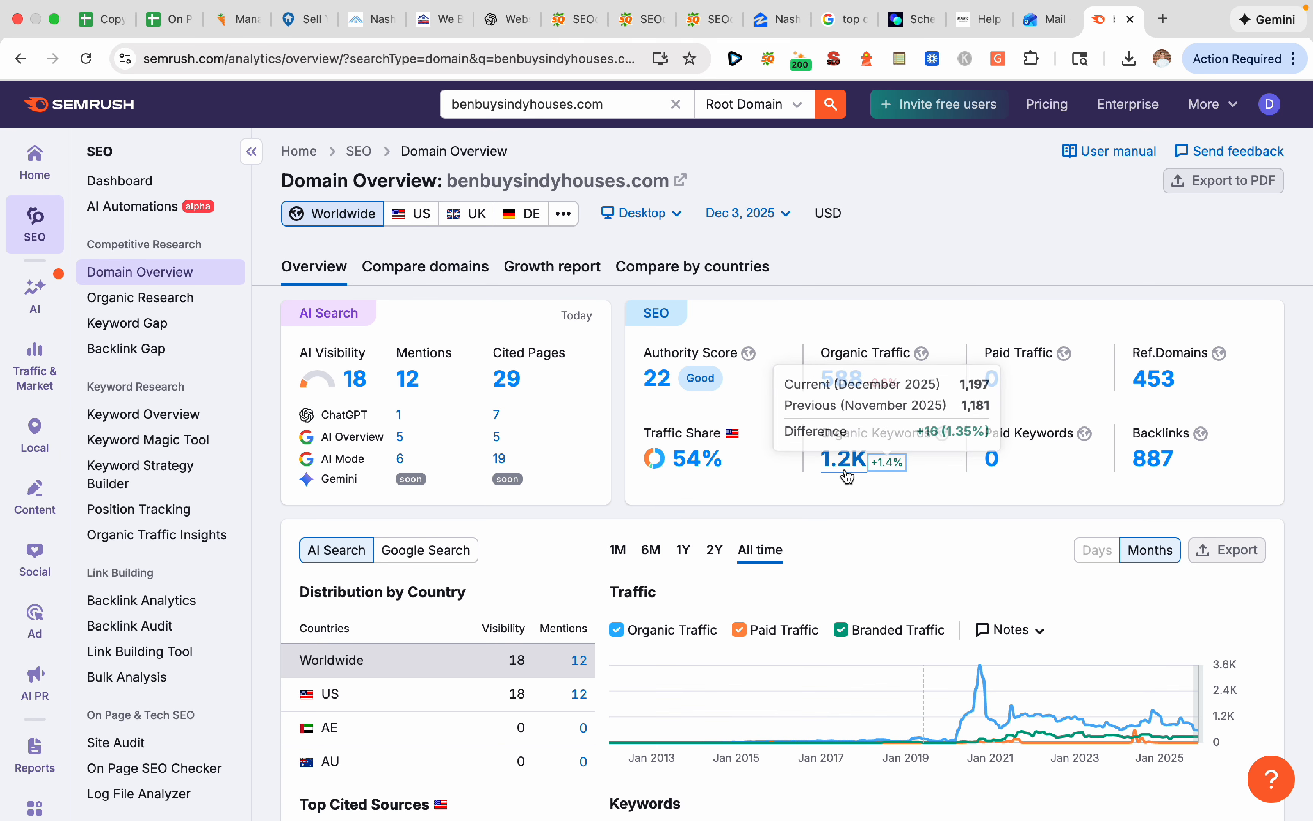
left_click(1151, 459)
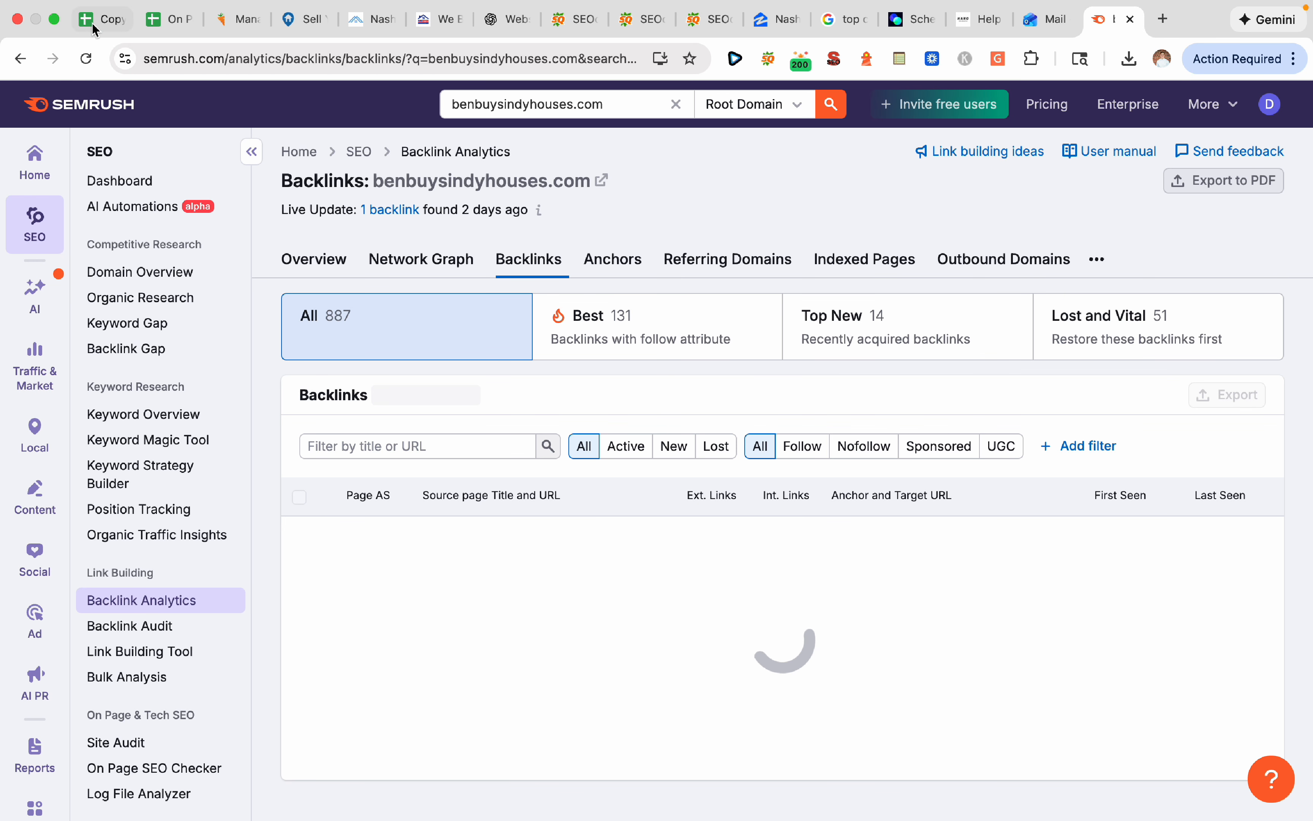
Review the Backlink Gap Analysis checklist item, and examine the source pages in the benbuysindyhouses.com backlink list
left_click(81, 19)
left_click(161, 580)
left_click(667, 530)
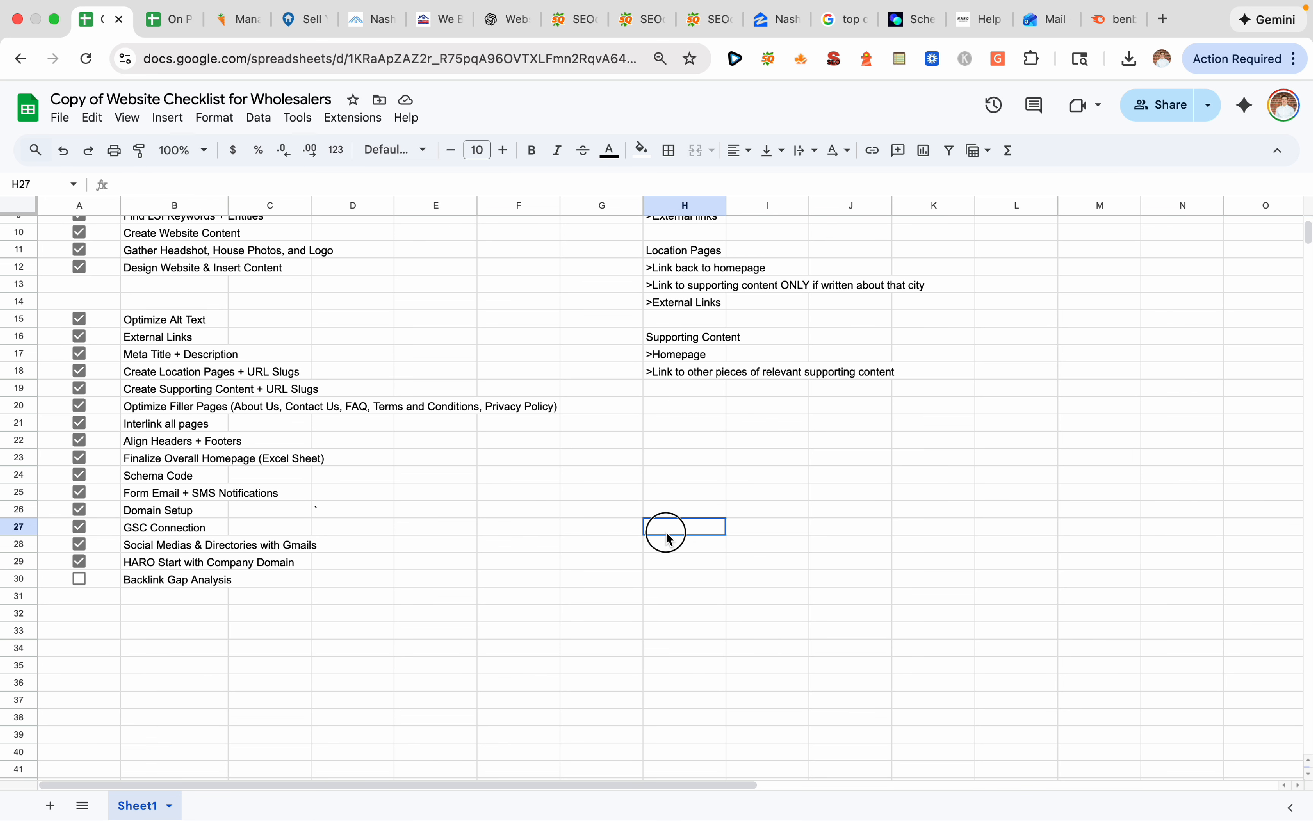
left_click(1124, 19)
scroll(768, 296, "down", 15)
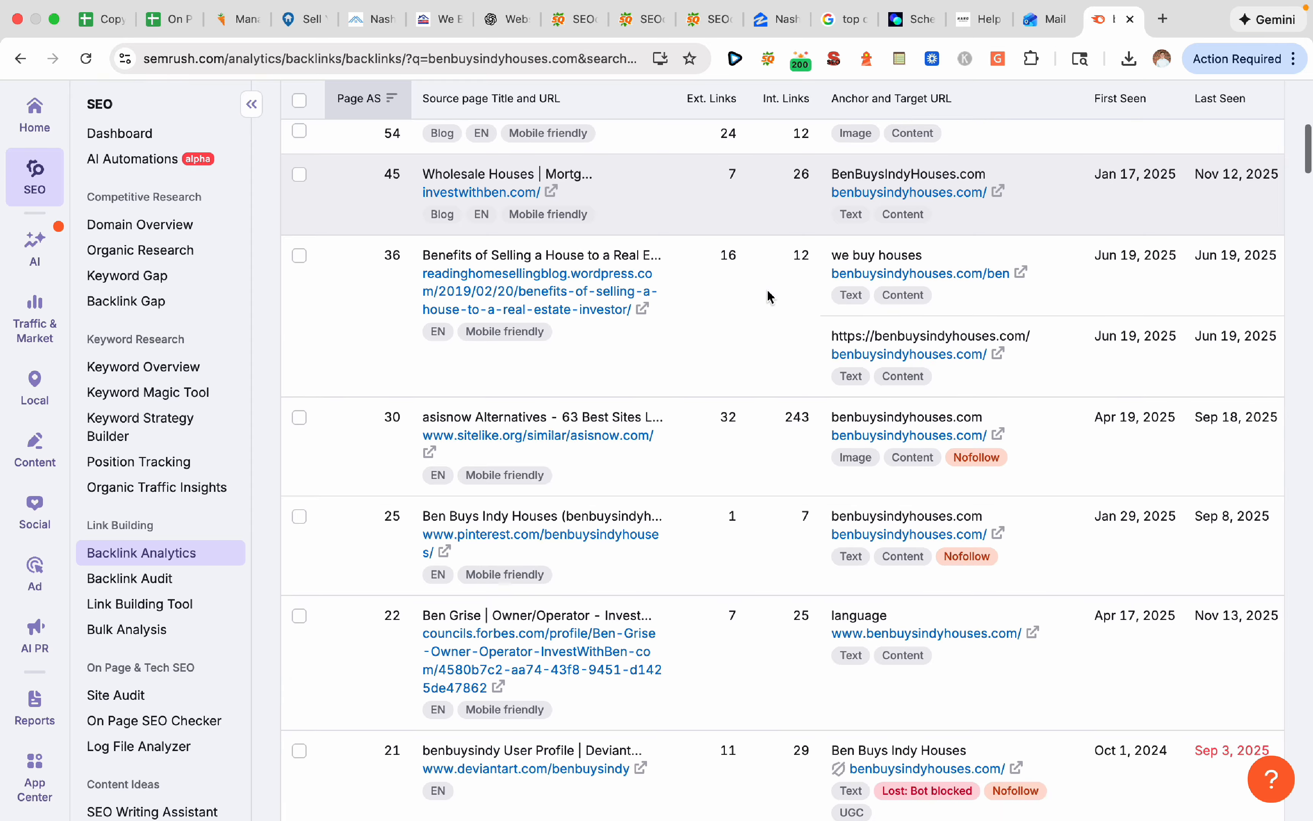
scroll(728, 446, "down", 15)
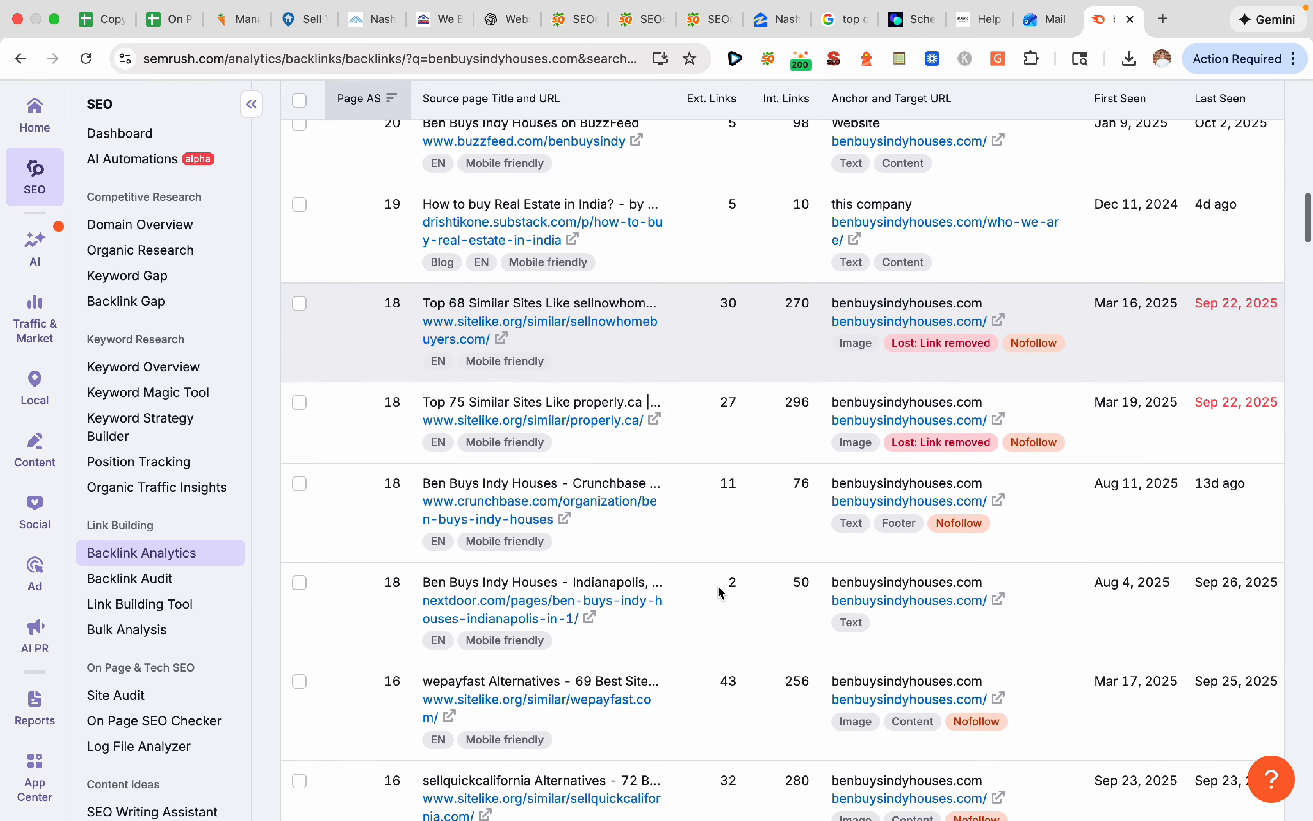
scroll(767, 424, "down", 15)
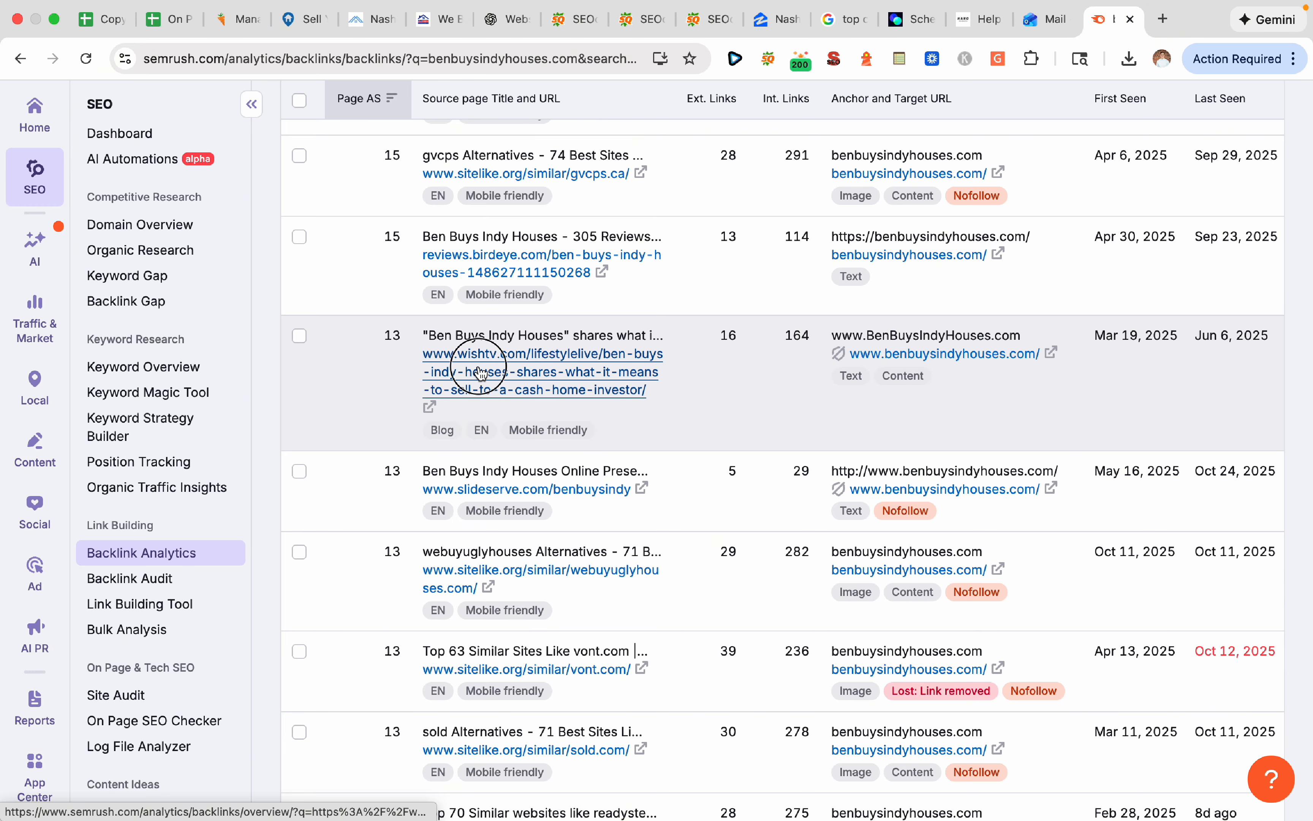
left_click(508, 383)
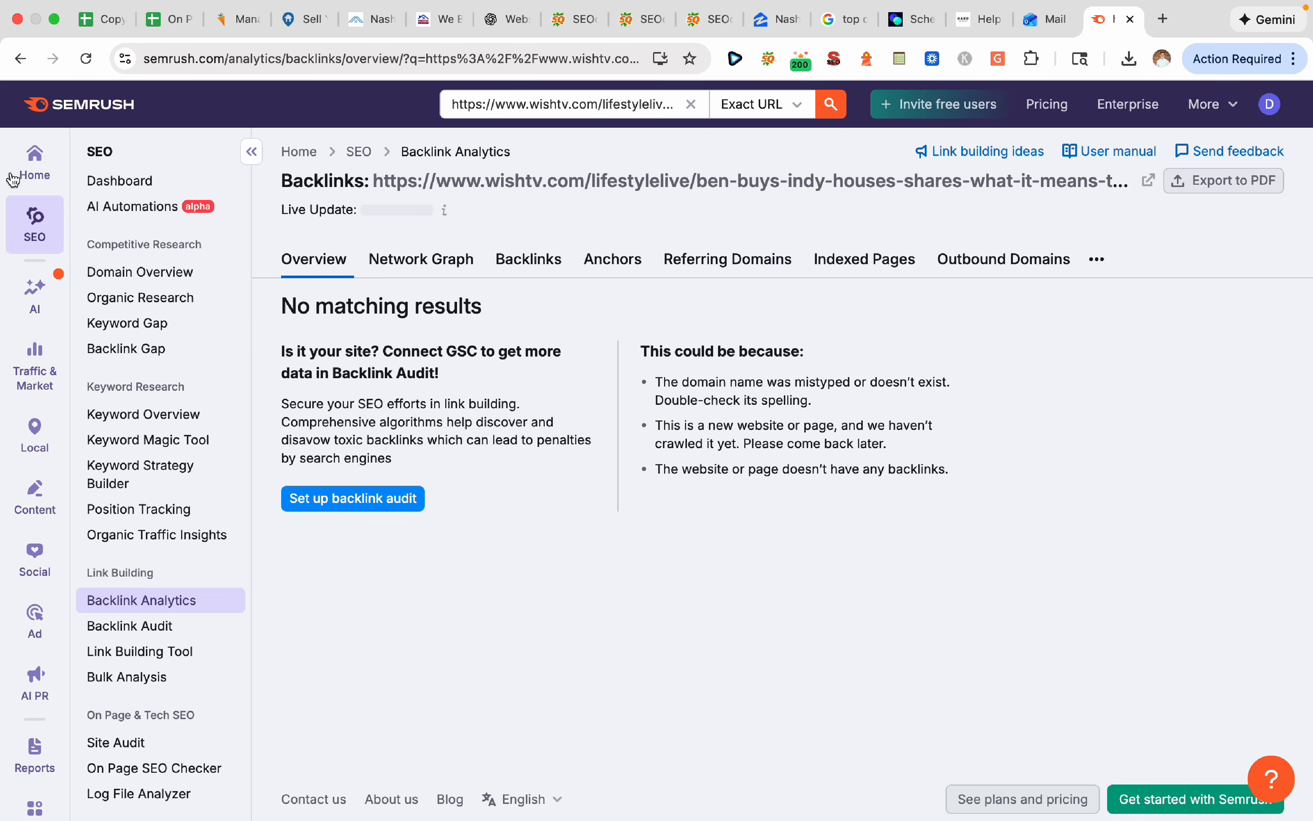
left_click(20, 58)
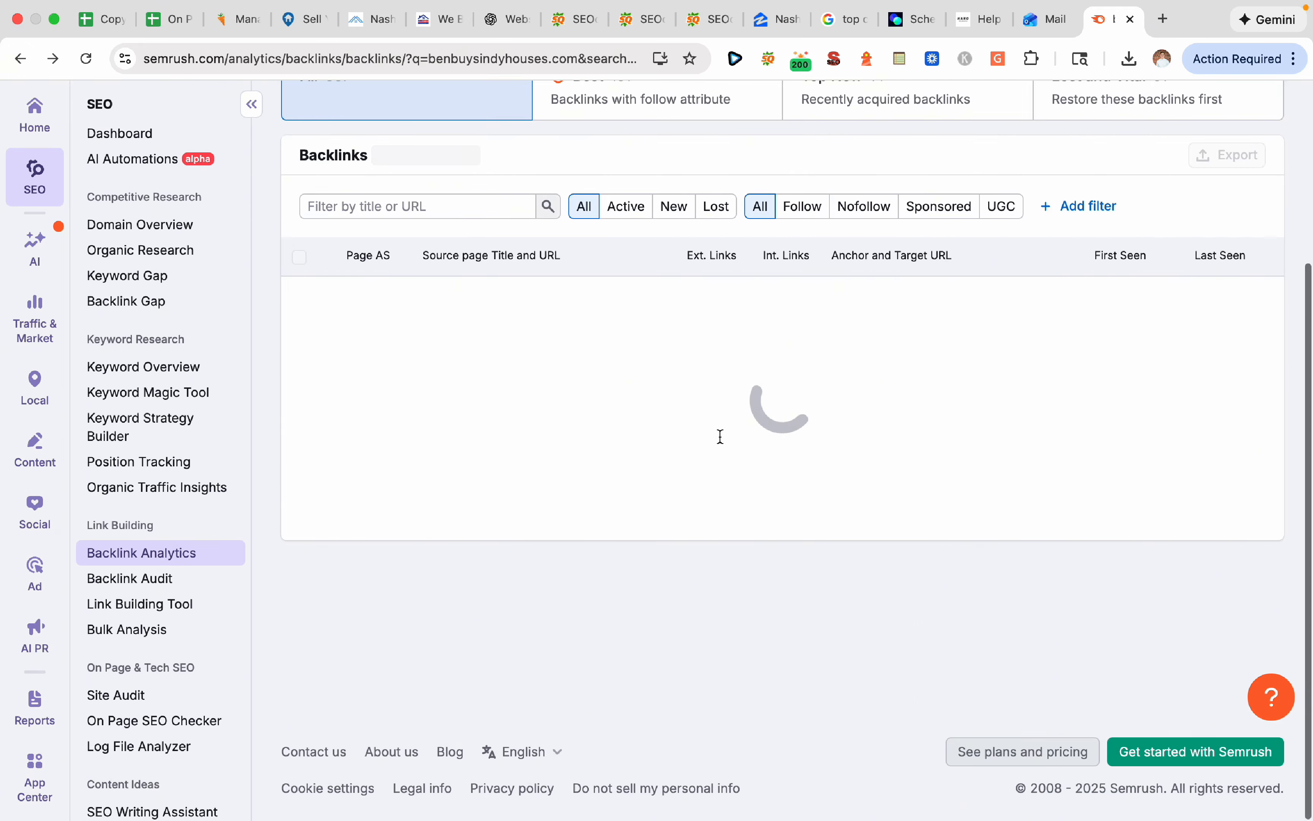
scroll(836, 540, "down", 15)
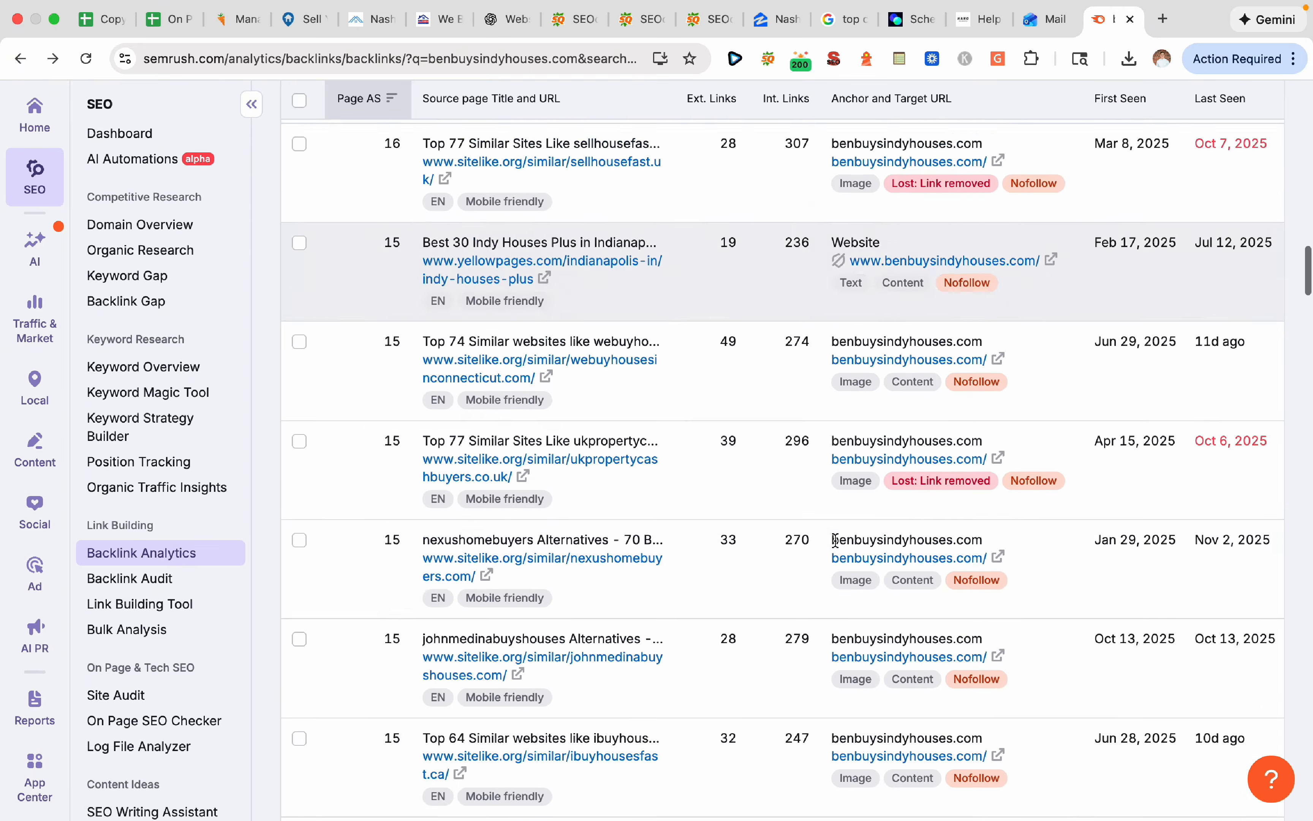
scroll(836, 540, "down", 15)
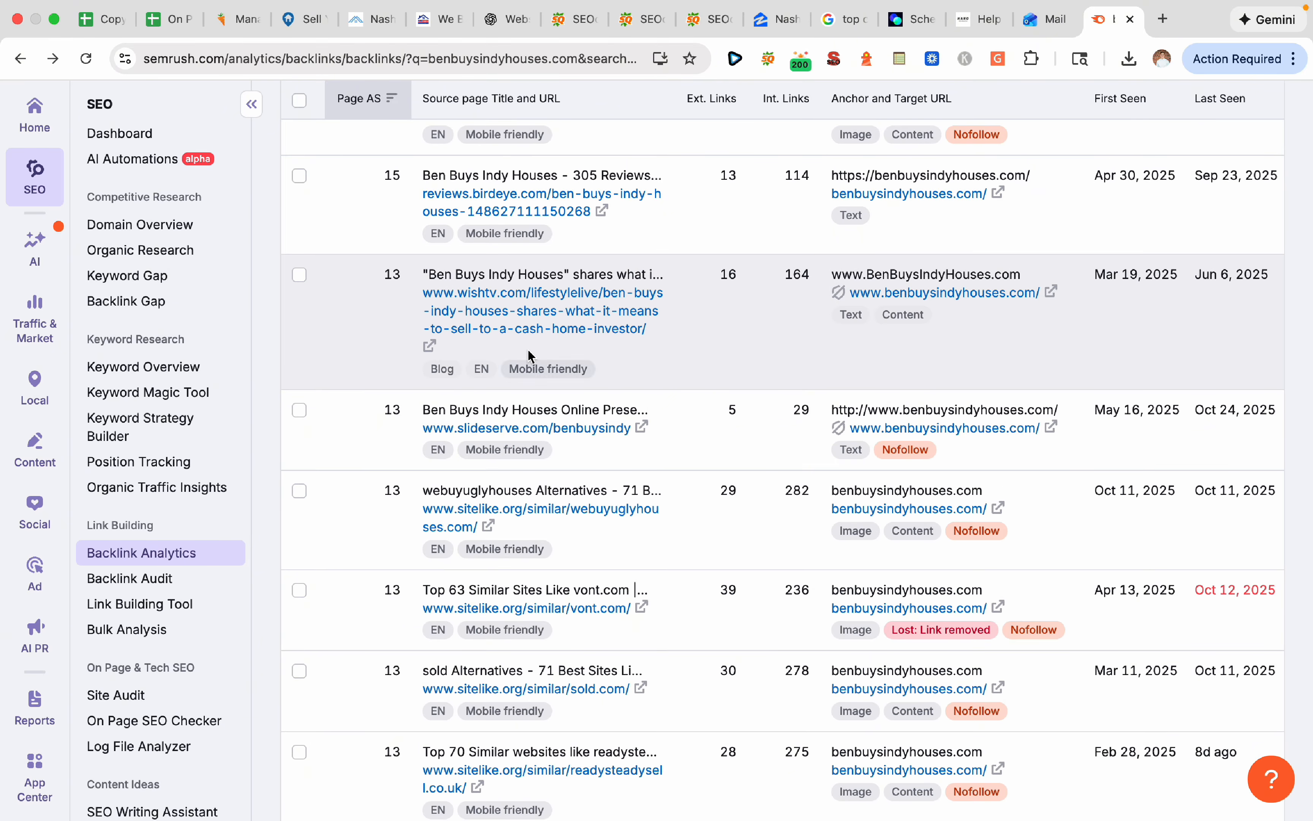
Open the wishtv.com article on selling to a cash home investor from its backlink row, look through it, and return to the checklist
left_click(429, 346)
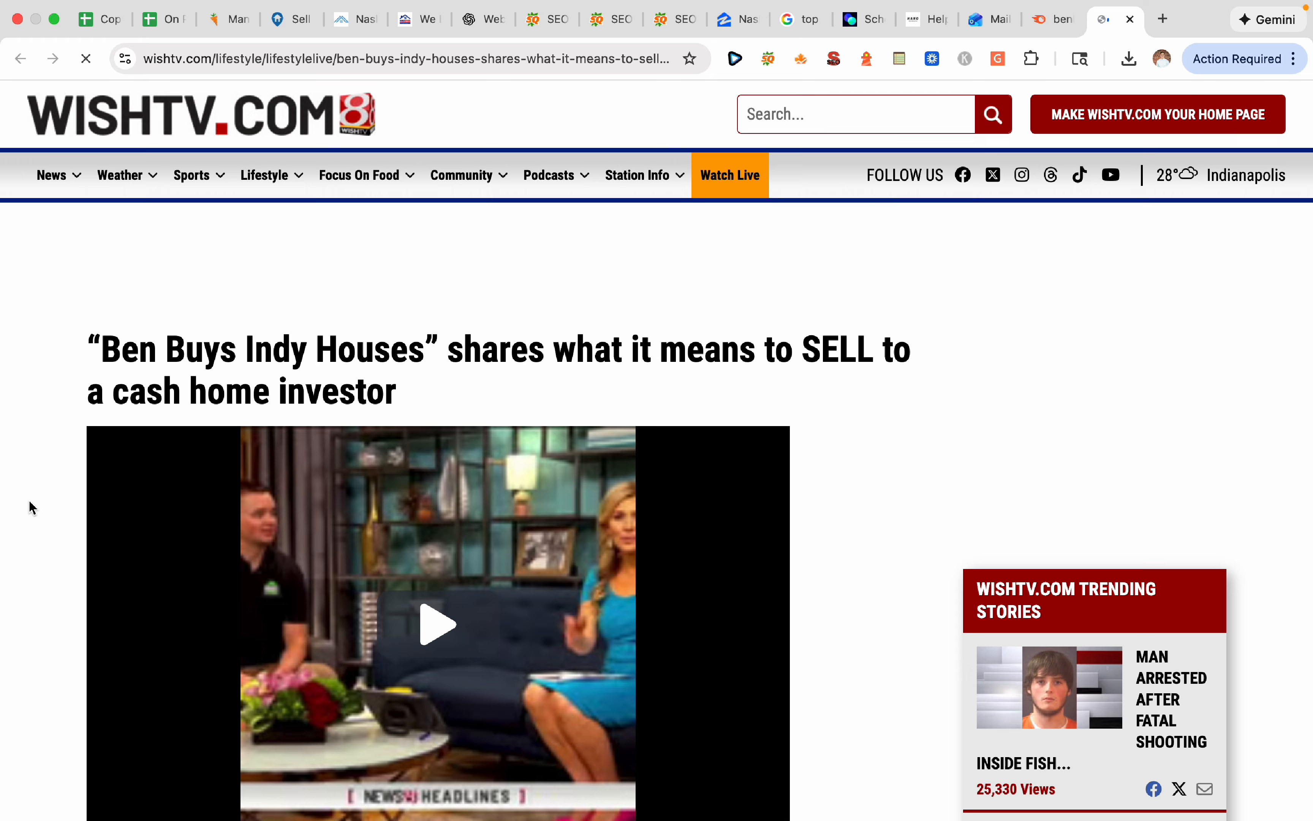
scroll(29, 501, "down", 15)
scroll(29, 499, "down", 5)
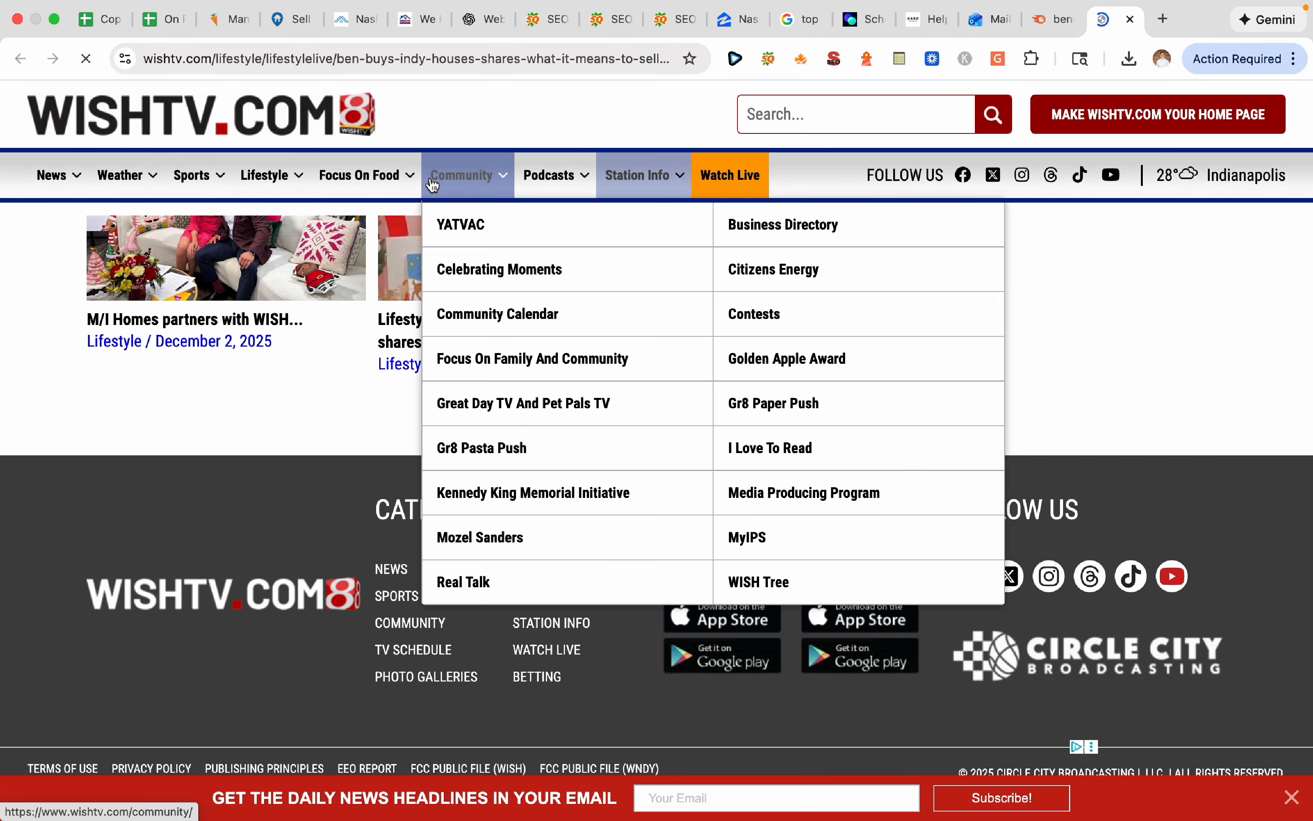
mouse_move(390, 173)
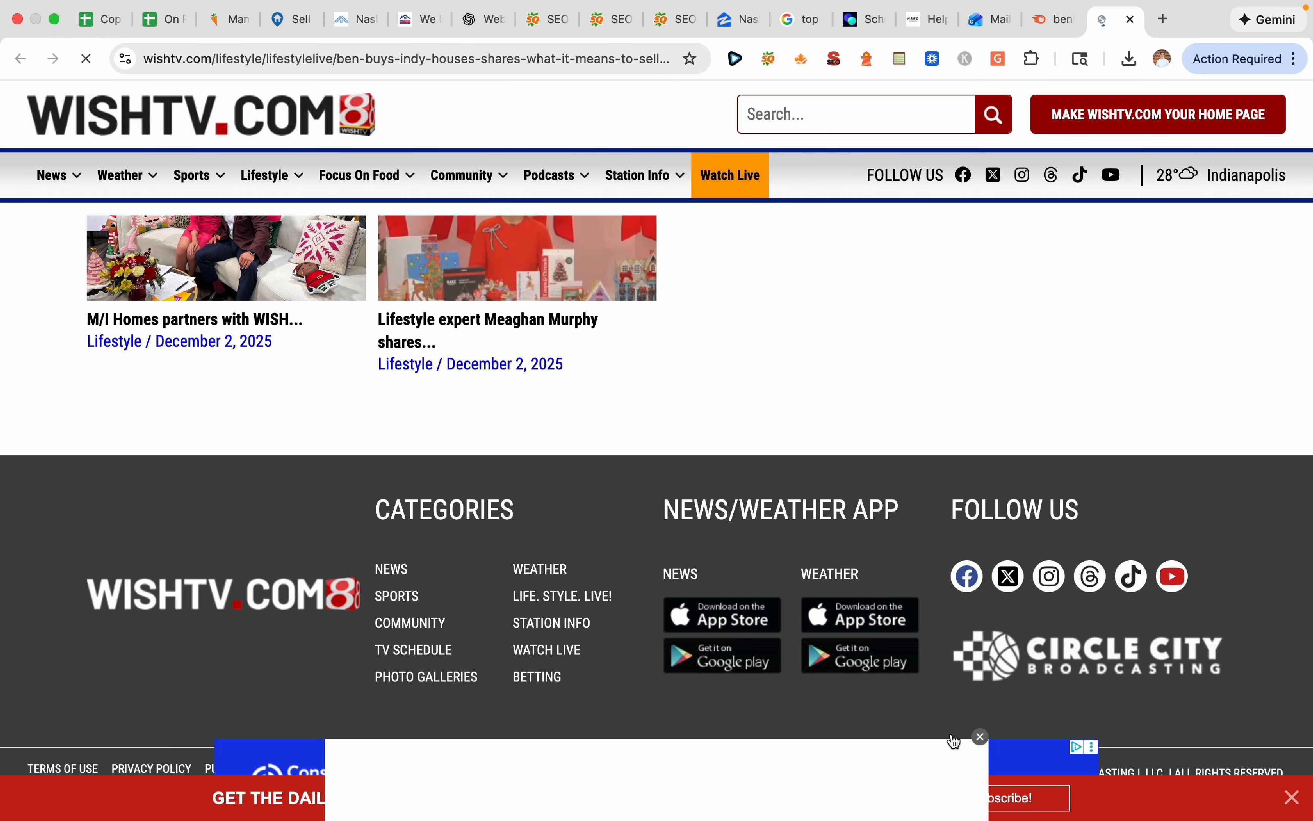
left_click(981, 737)
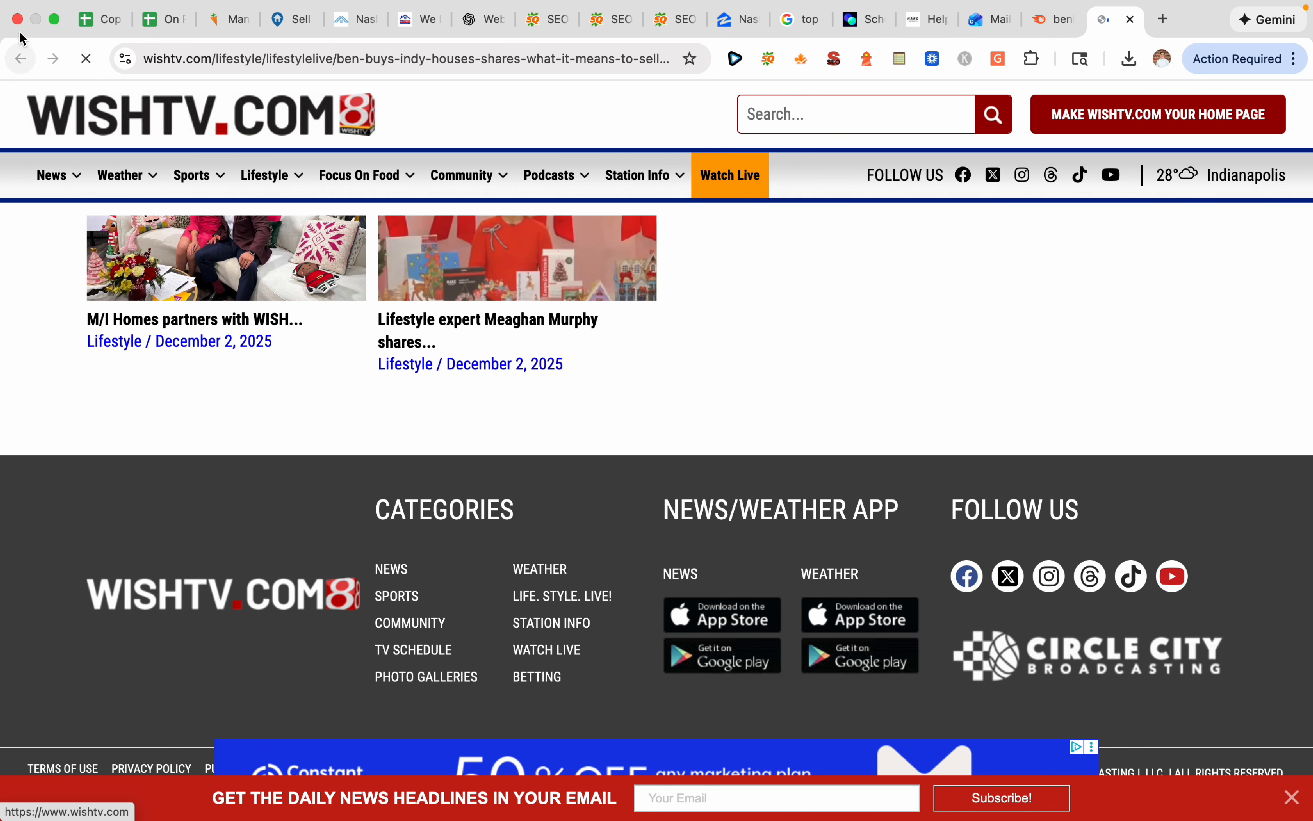
left_click(100, 19)
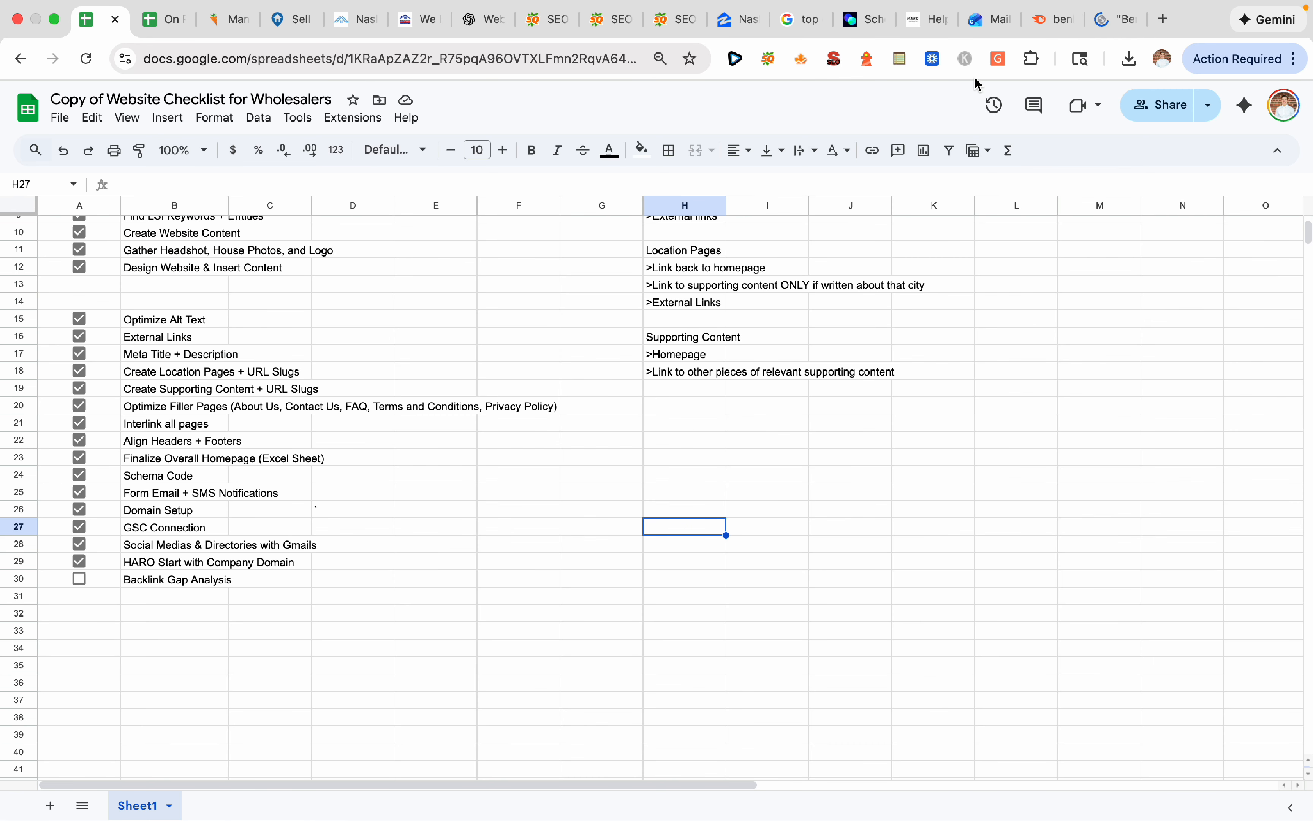